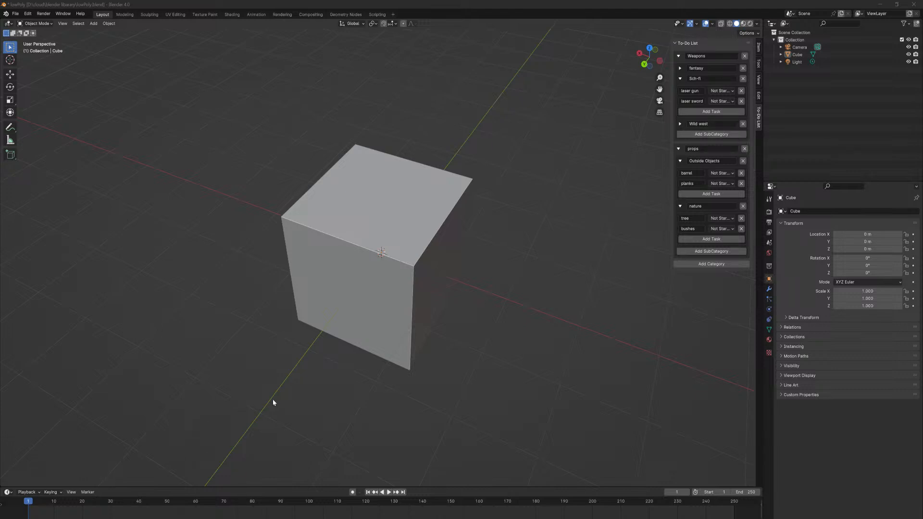
# Collapse the Sci-fi tasks, expand the fantasy weapons list, and set the spellbook task's progress to In Progress.
pyautogui.click(682, 77)
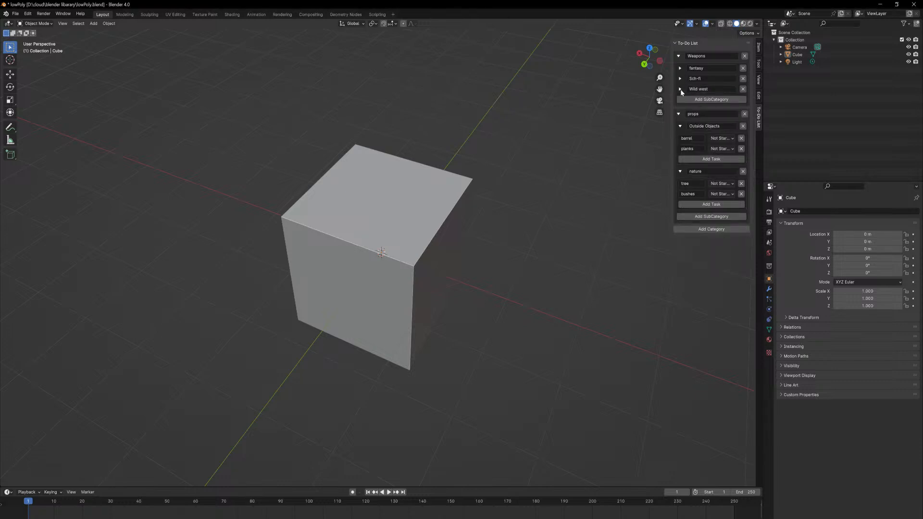
pyautogui.click(680, 68)
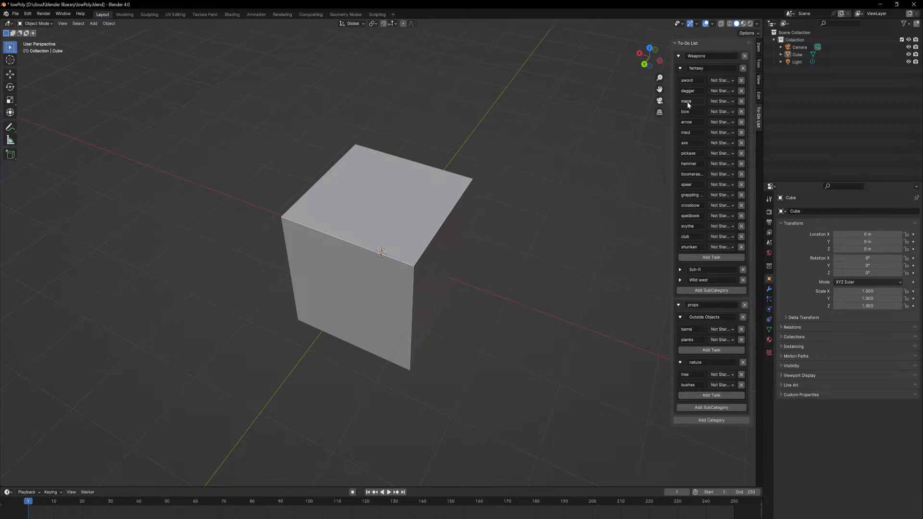
pyautogui.click(426, 253)
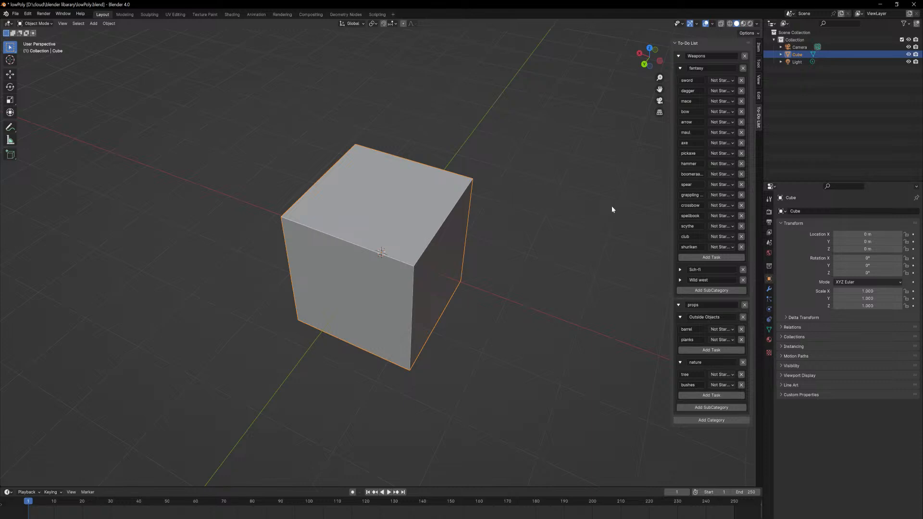
pyautogui.click(727, 216)
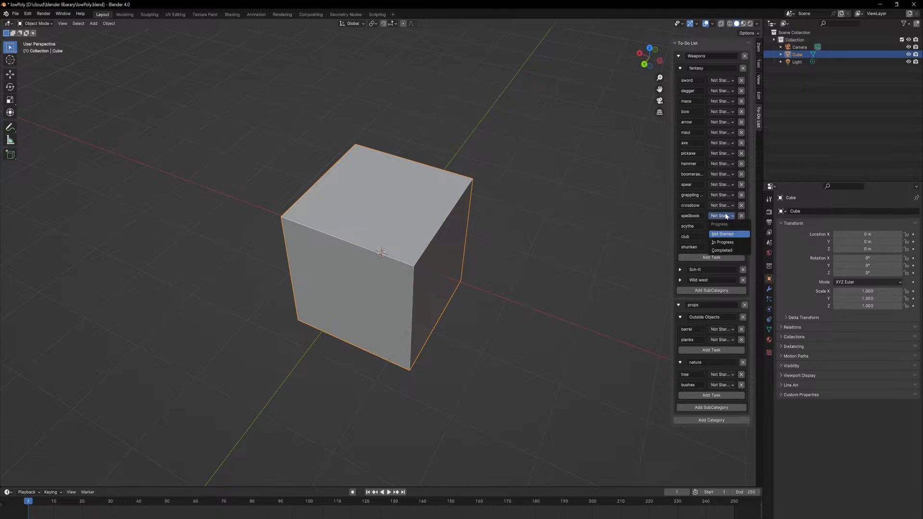
pyautogui.click(731, 241)
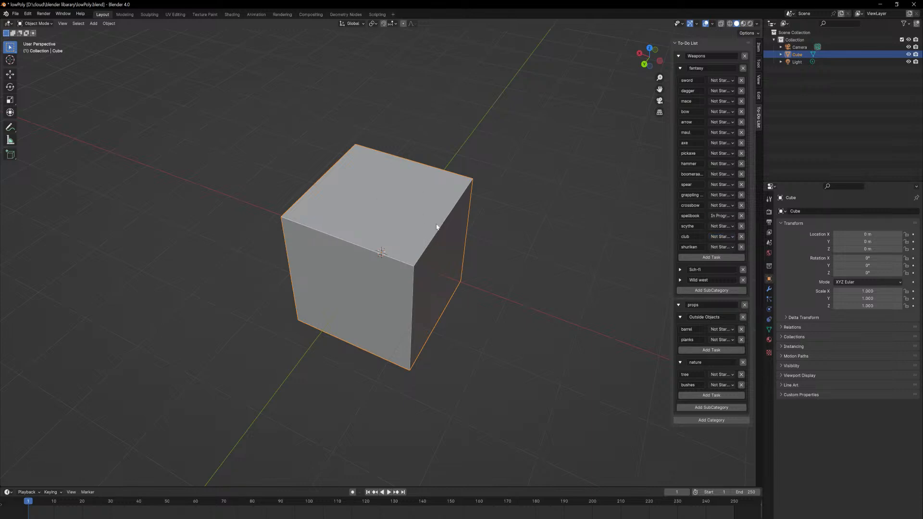
# Delete the light and the camera from the scene, keeping only the cube.
pyautogui.moveTo(422, 218); pyautogui.dragTo(513, 208, button='middle')
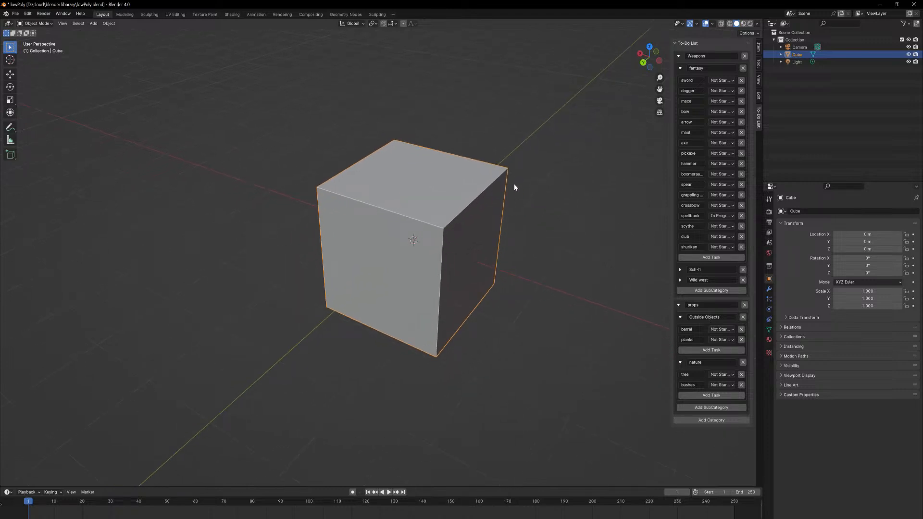
pyautogui.scroll(-3, 515, 187)
pyautogui.click(840, 62)
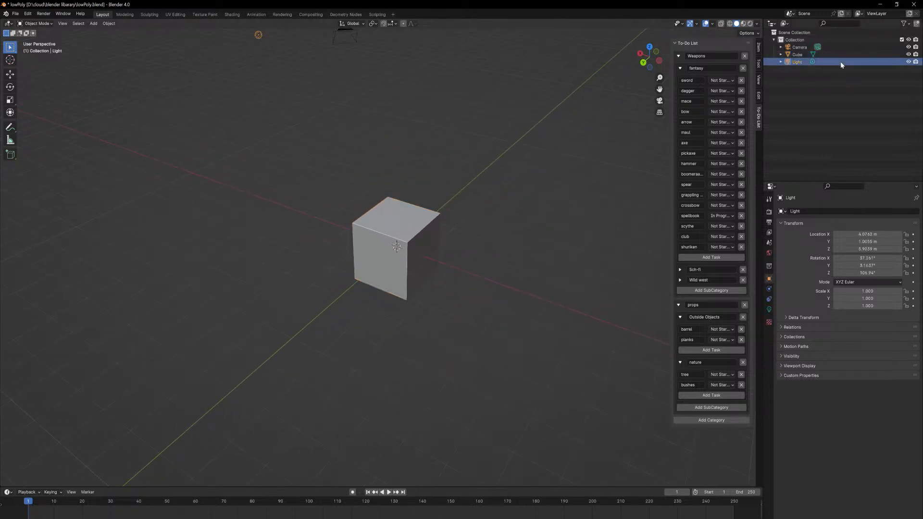
pyautogui.press('Delete')
pyautogui.click(837, 44)
pyautogui.press('Delete')
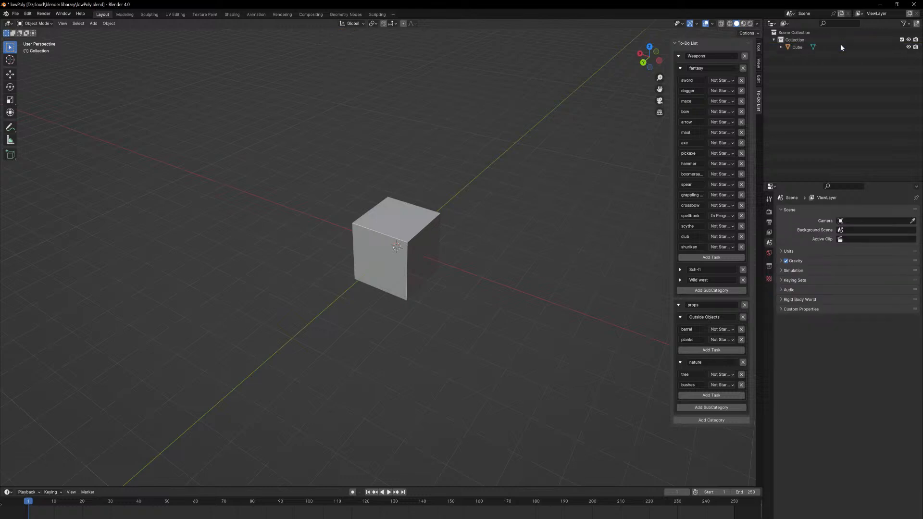
# Rename the default collection as Weapons.
pyautogui.click(871, 40)
pyautogui.doubleClick(871, 41)
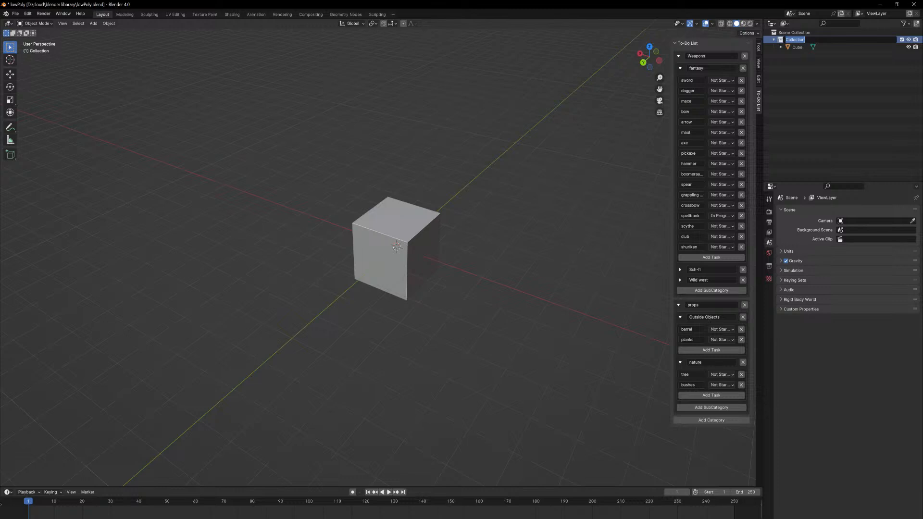
pyautogui.write('Weapons')
pyautogui.press('Return')
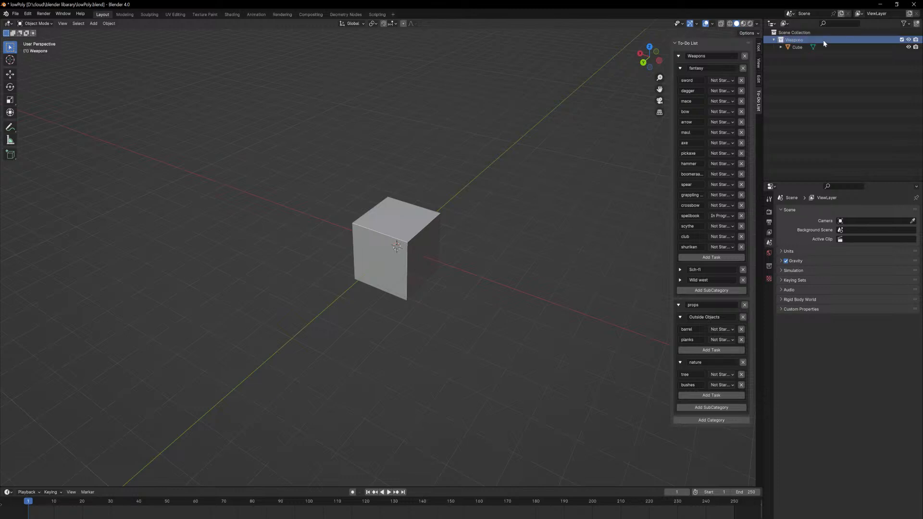
# Create a new collection in the scene and name it Fantasy.
pyautogui.rightClick(823, 39)
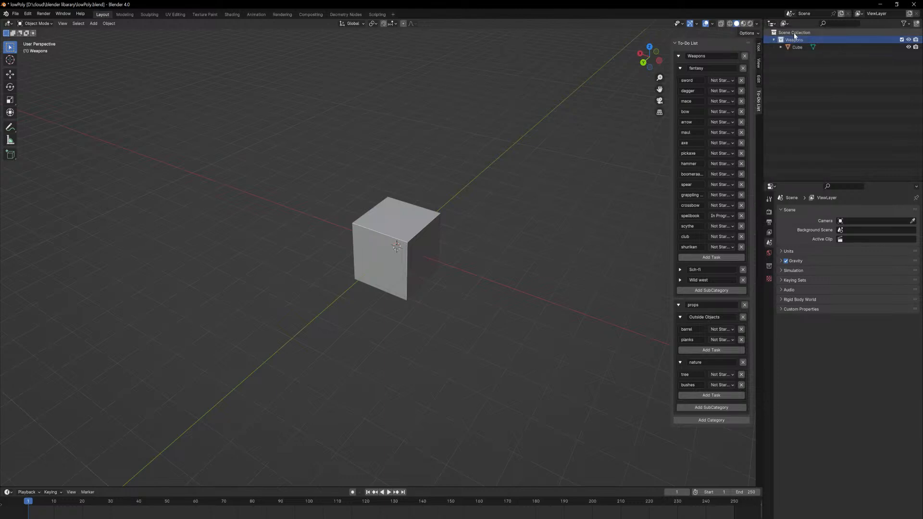
pyautogui.rightClick(799, 42)
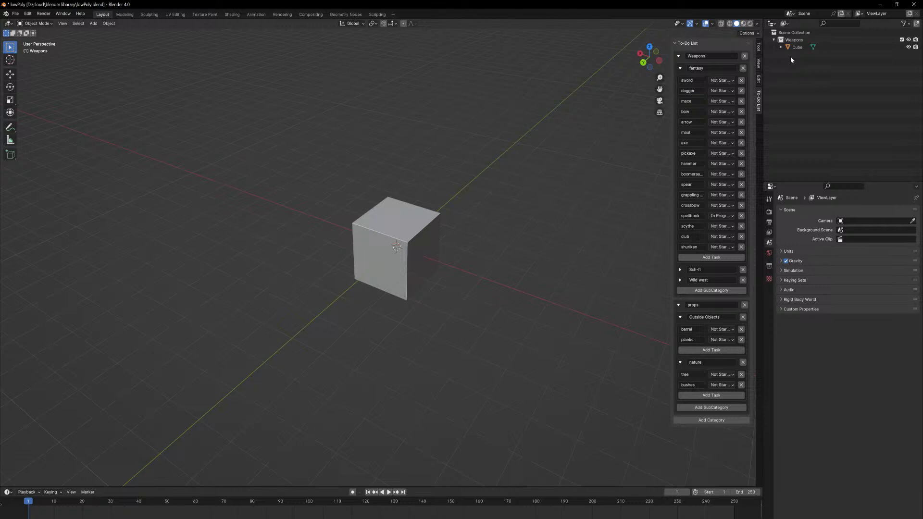
pyautogui.rightClick(790, 56)
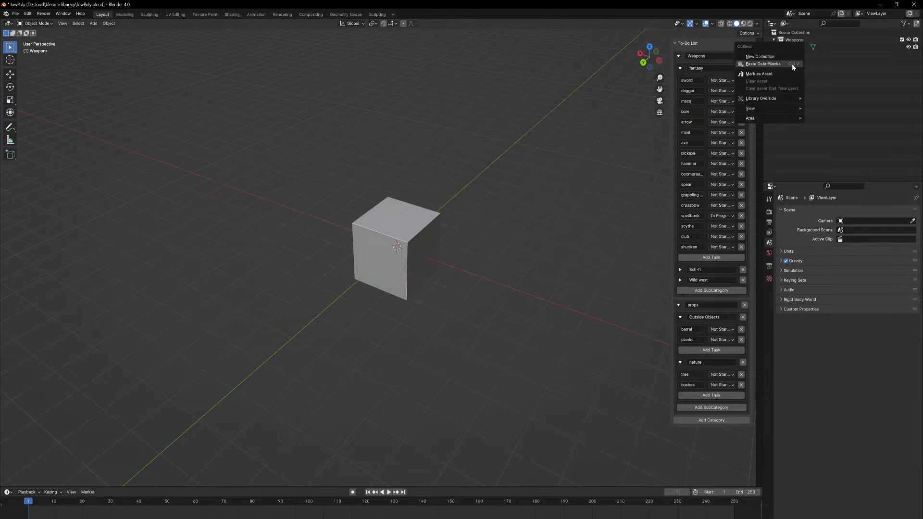
pyautogui.click(787, 57)
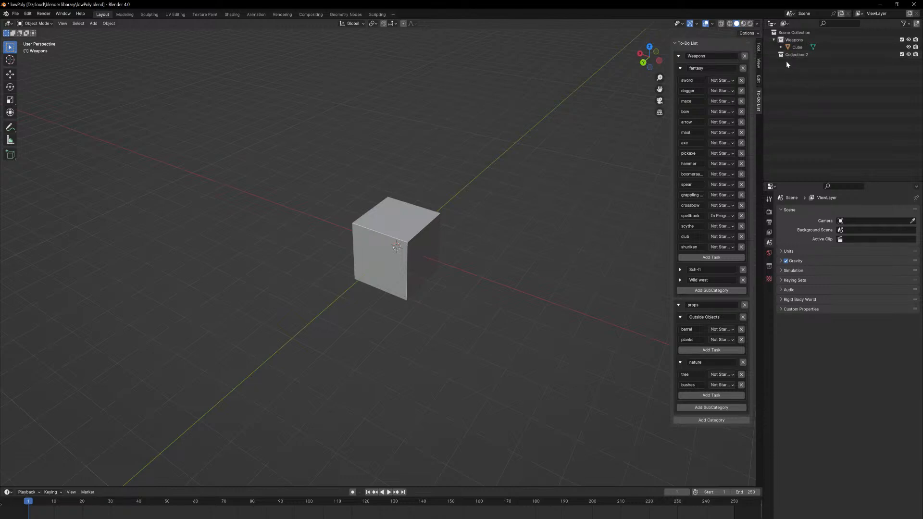
pyautogui.doubleClick(801, 55)
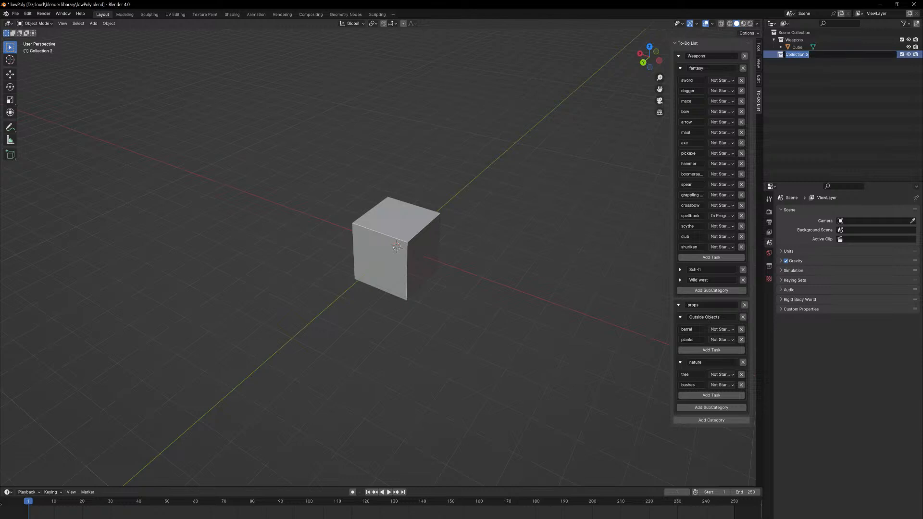
pyautogui.write('Fantasy')
pyautogui.press('Return')
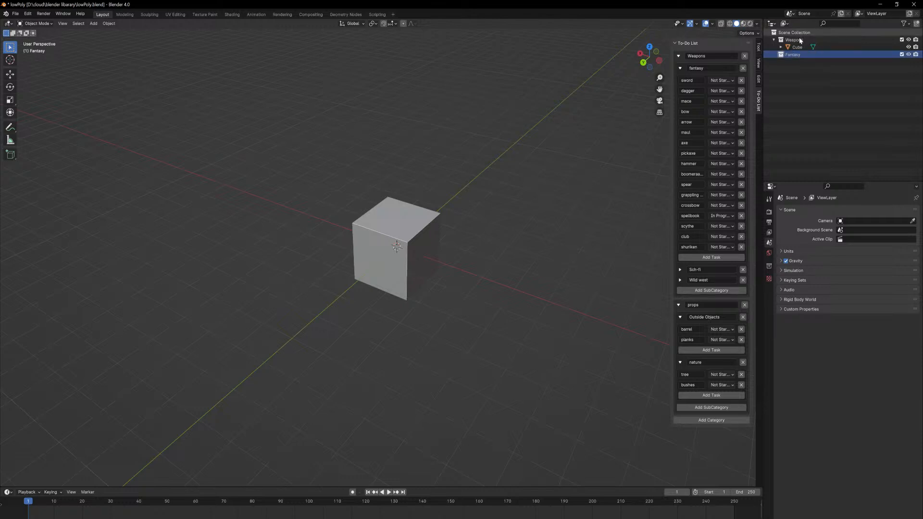
# Move the cube into the Fantasy collection and rename the cube SpellBook.
pyautogui.moveTo(795, 48); pyautogui.dragTo(801, 58)
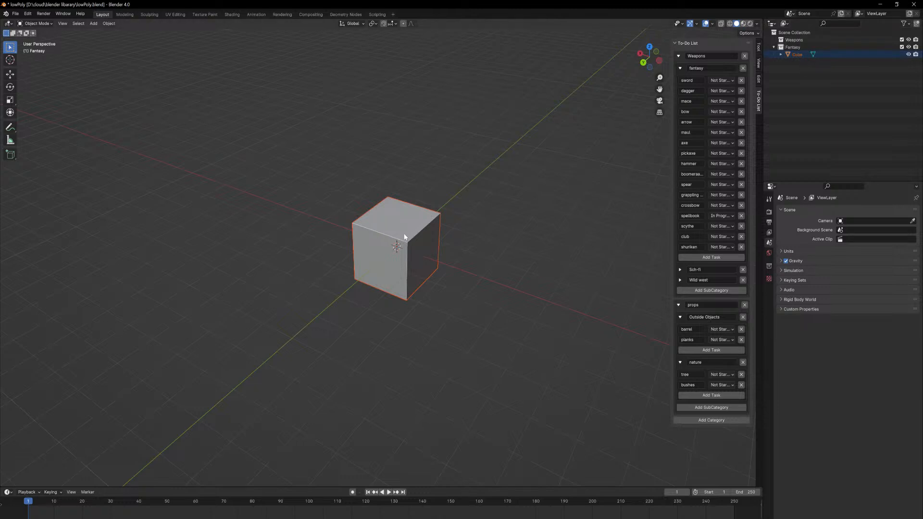
pyautogui.moveTo(406, 271); pyautogui.dragTo(426, 225, button='middle')
pyautogui.moveTo(455, 269); pyautogui.dragTo(434, 291, button='middle')
pyautogui.doubleClick(800, 54)
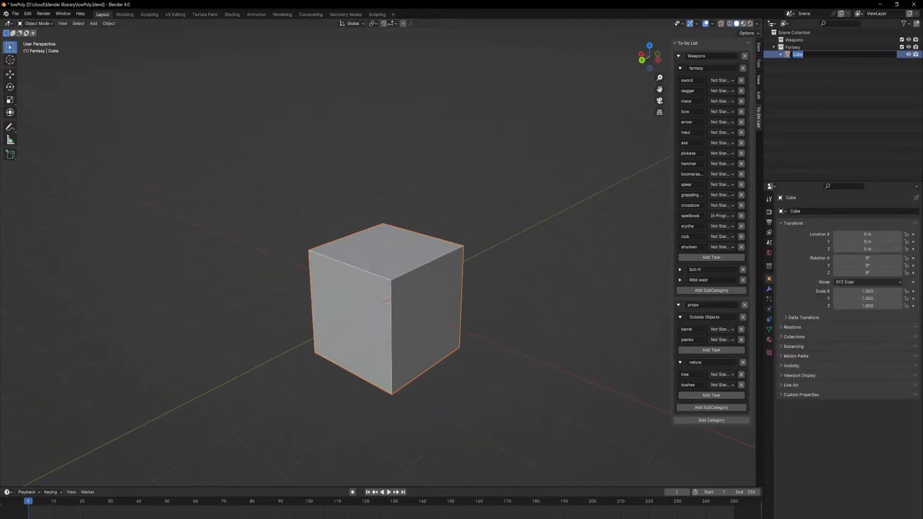
pyautogui.write('Spell')
pyautogui.press('Return')
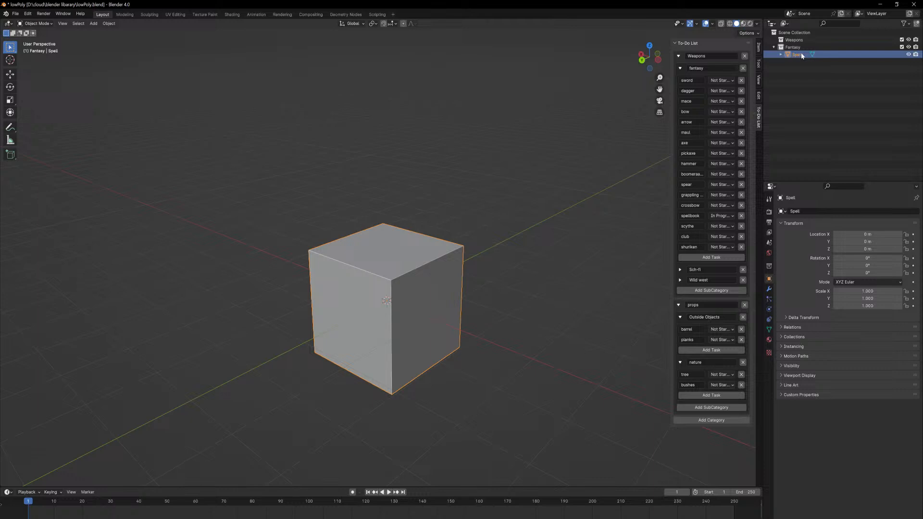
pyautogui.doubleClick(802, 56)
pyautogui.write('Book')
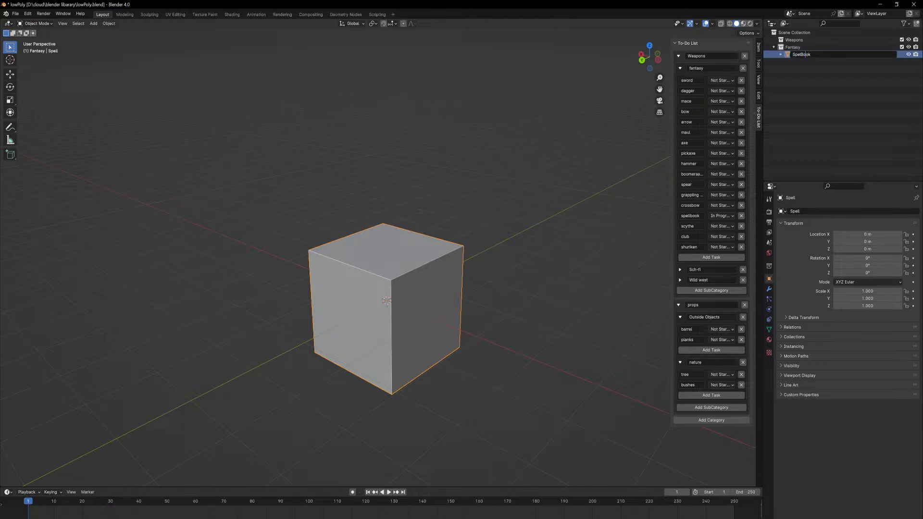
pyautogui.press('Return')
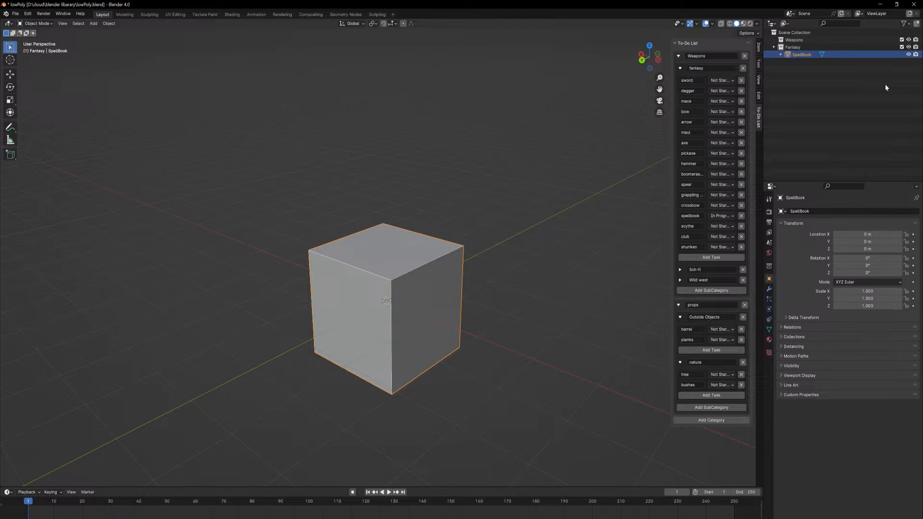
# Nest the Fantasy collection inside Weapons and select the SpellBook object.
pyautogui.click(792, 47)
pyautogui.moveTo(787, 48); pyautogui.dragTo(790, 40)
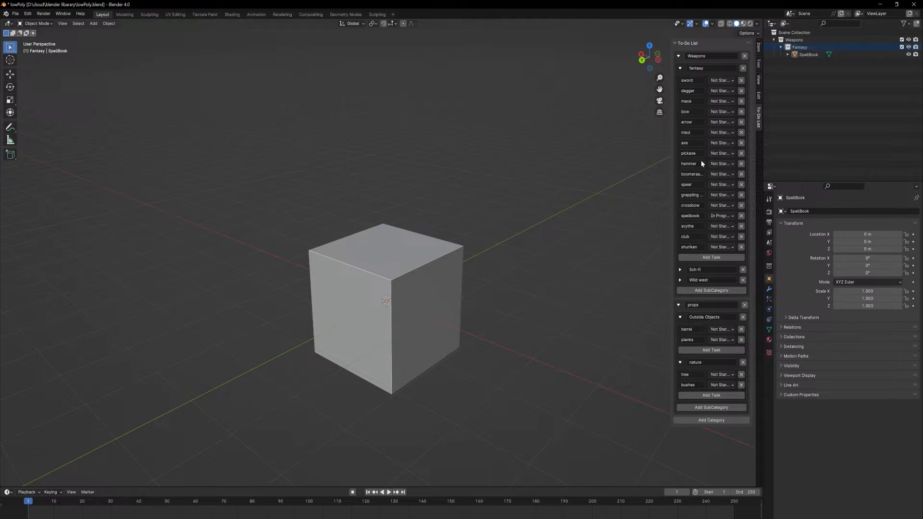
pyautogui.click(808, 54)
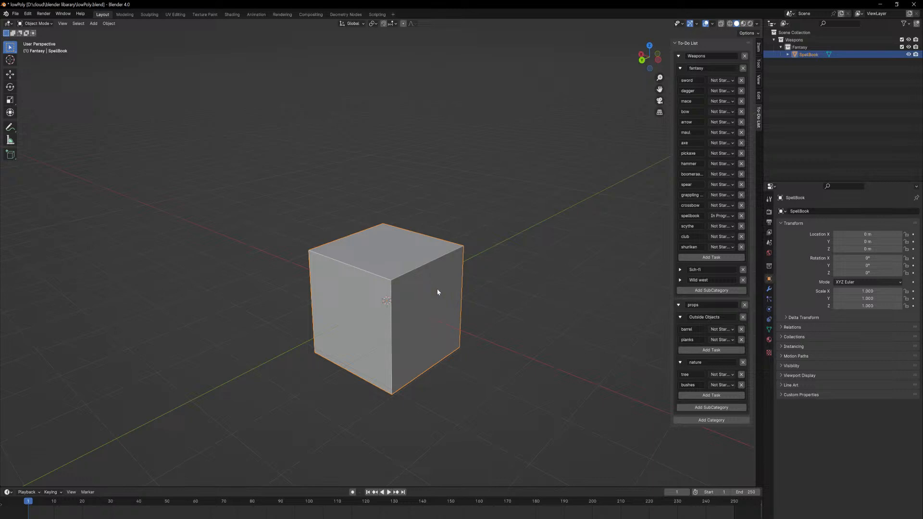
# Flatten the whole SpellBook mesh into a thin slab by scaling it along Z in Edit Mode.
pyautogui.moveTo(437, 292); pyautogui.dragTo(450, 202, button='middle')
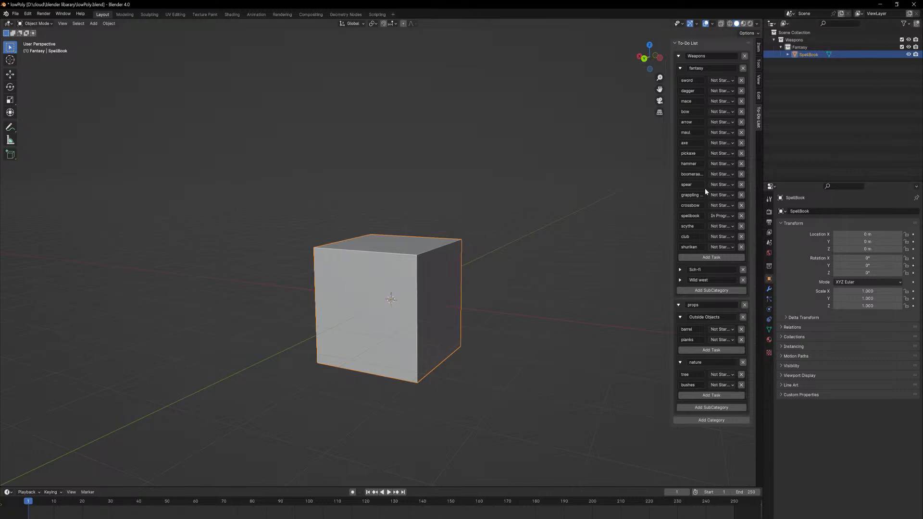
pyautogui.moveTo(480, 247); pyautogui.dragTo(481, 261, button='middle')
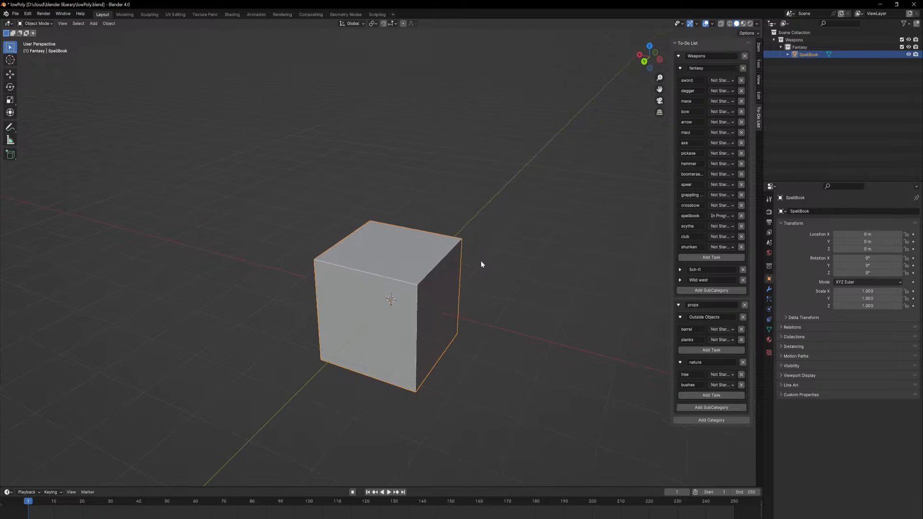
pyautogui.moveTo(476, 317); pyautogui.dragTo(475, 302, button='middle')
pyautogui.press('Tab')
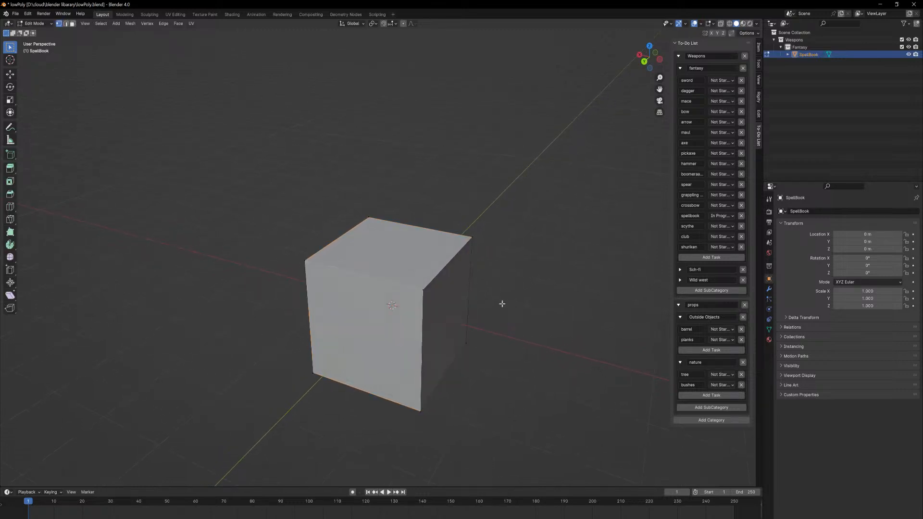
pyautogui.press('a')
pyautogui.press('s')
pyautogui.press('z')
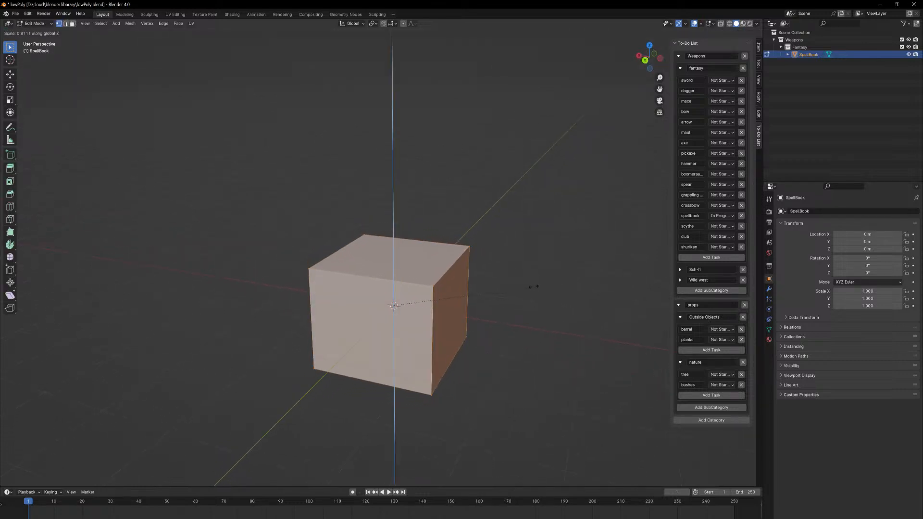
pyautogui.click(410, 297)
# Add a horizontal loop cut around the slab's sides and slide it close to the bottom edge.
pyautogui.scroll(3, 441, 279)
pyautogui.moveTo(443, 273); pyautogui.dragTo(449, 336, button='middle')
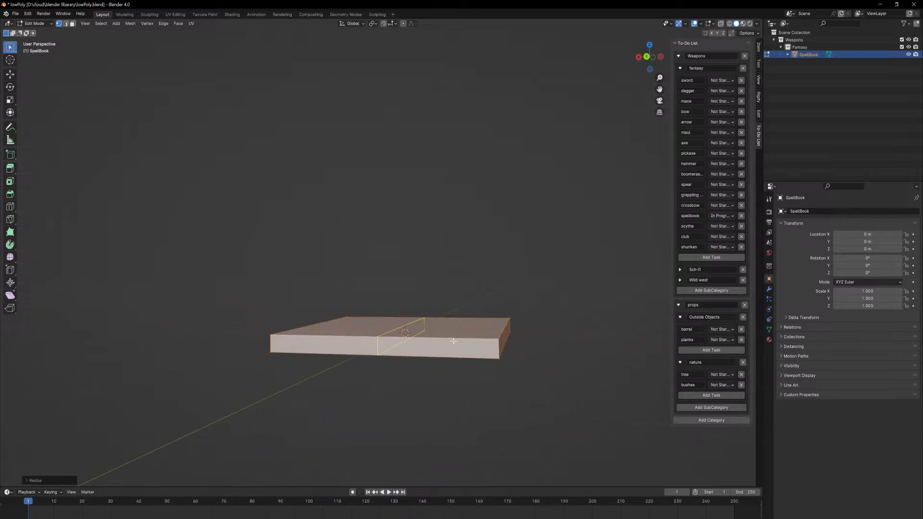
pyautogui.hotkey('ctrl', 'r')
pyautogui.click(495, 345)
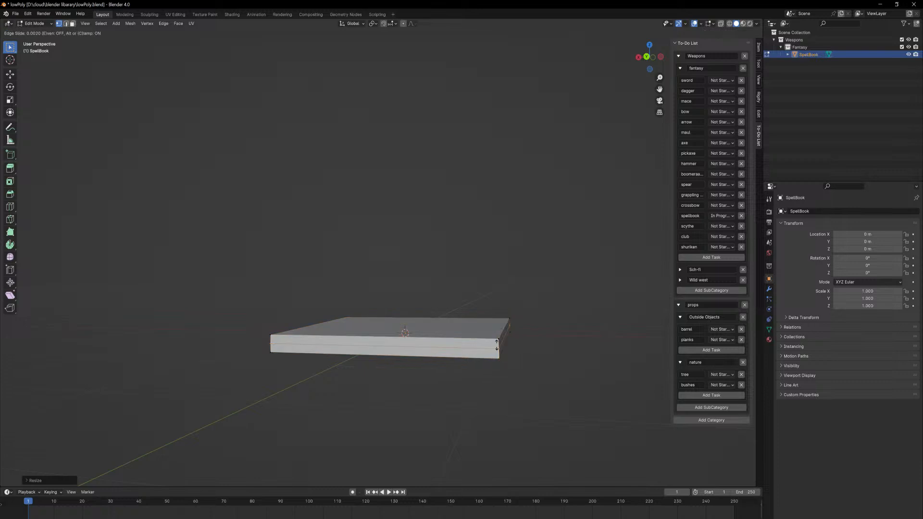
pyautogui.click(506, 346)
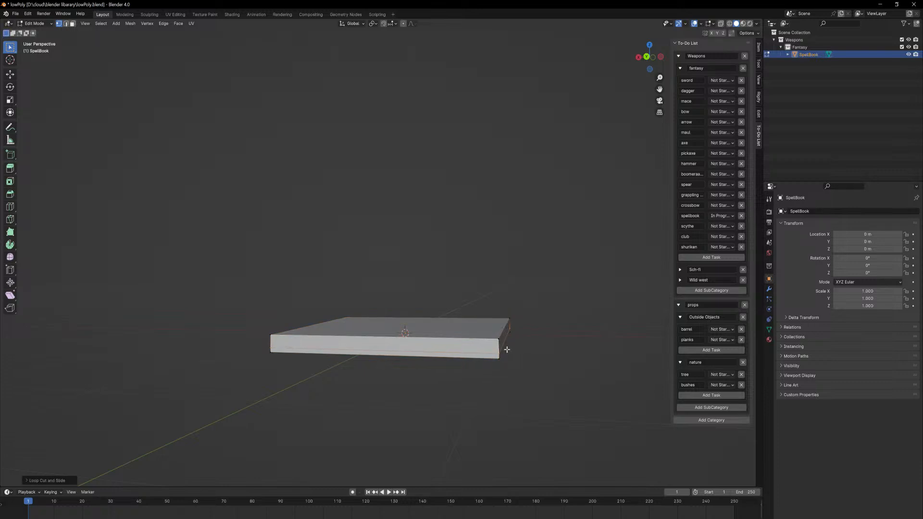
# Switch to face selection and select the narrow strip of side faces below the loop cut.
pyautogui.press('2')
pyautogui.press('3')
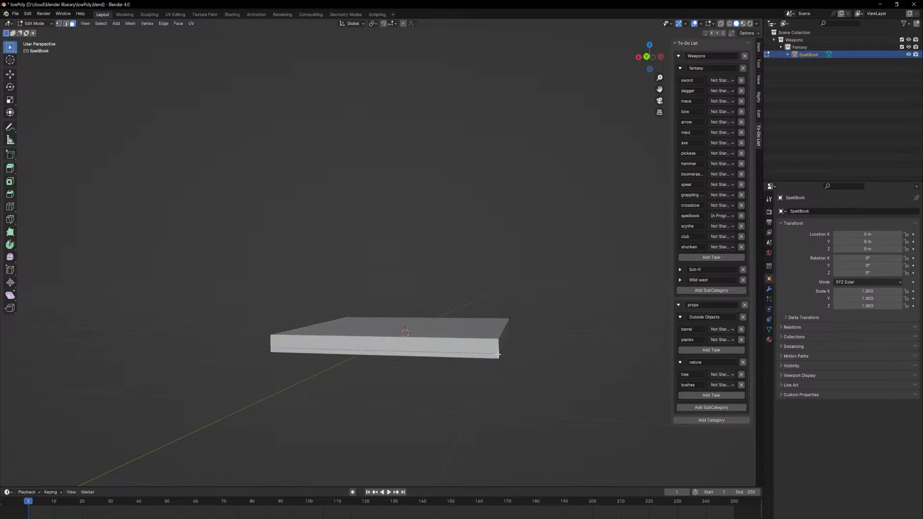
pyautogui.press('a')
pyautogui.click(499, 356)
pyautogui.moveTo(518, 331); pyautogui.dragTo(523, 343, button='middle')
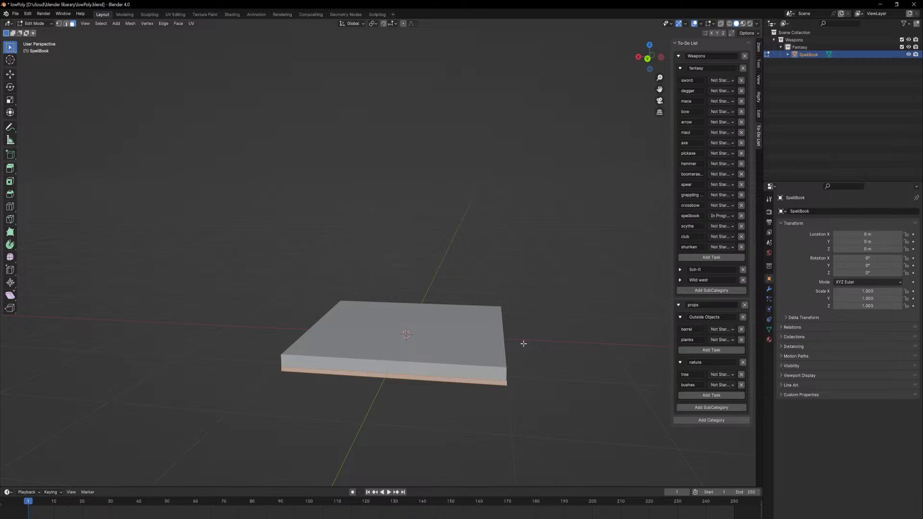
pyautogui.hotkey('shift', 'e')
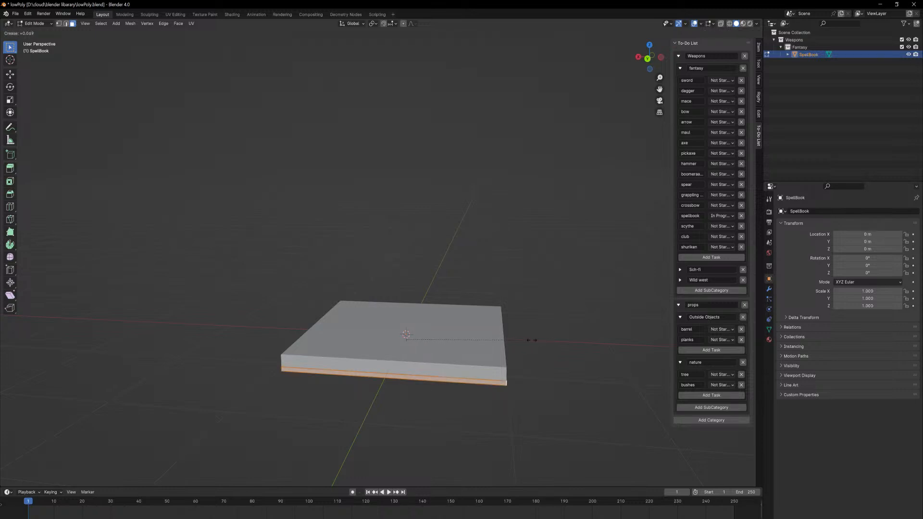
pyautogui.rightClick(400, 317)
pyautogui.hotkey('ctrl', 'i')
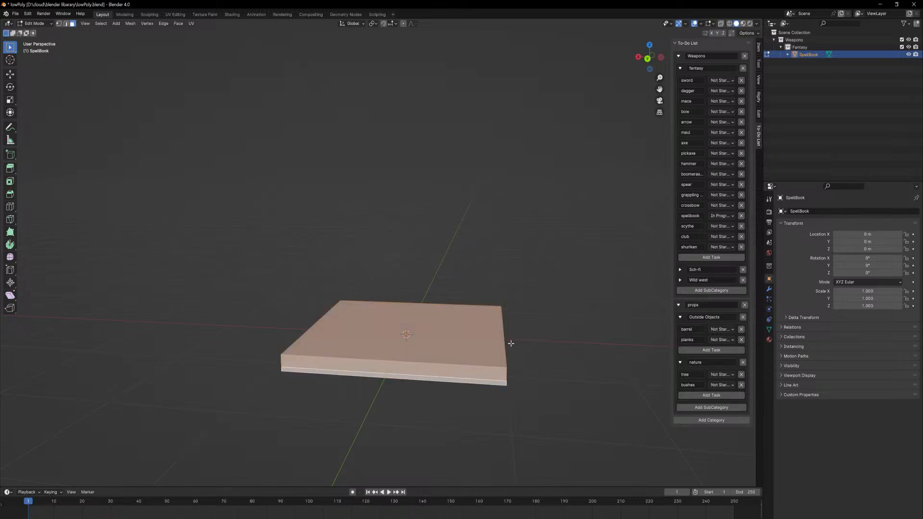
pyautogui.click(532, 367)
pyautogui.moveTo(514, 388); pyautogui.dragTo(453, 117, button='middle')
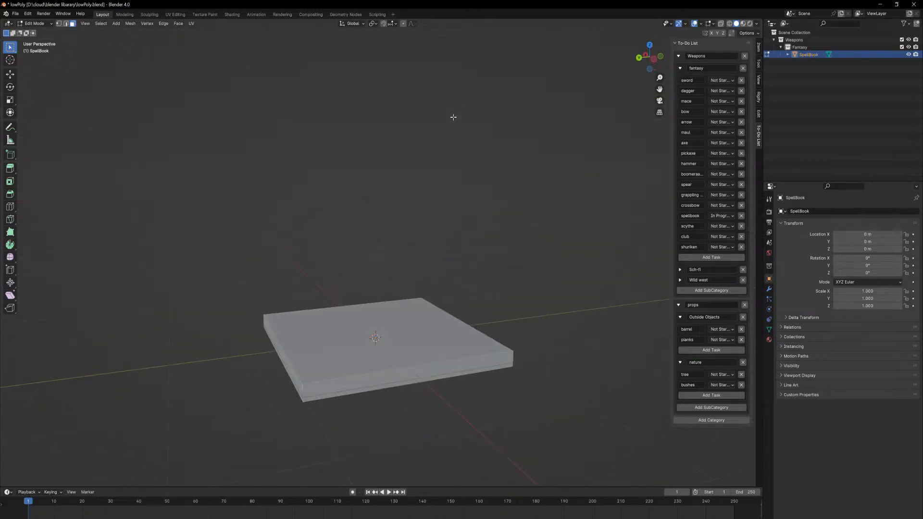
# Select the narrow face strip around the slab's bottom and extrude it along normals by about 0.03 m to form the cover rim.
pyautogui.moveTo(494, 286); pyautogui.dragTo(500, 309, button='middle')
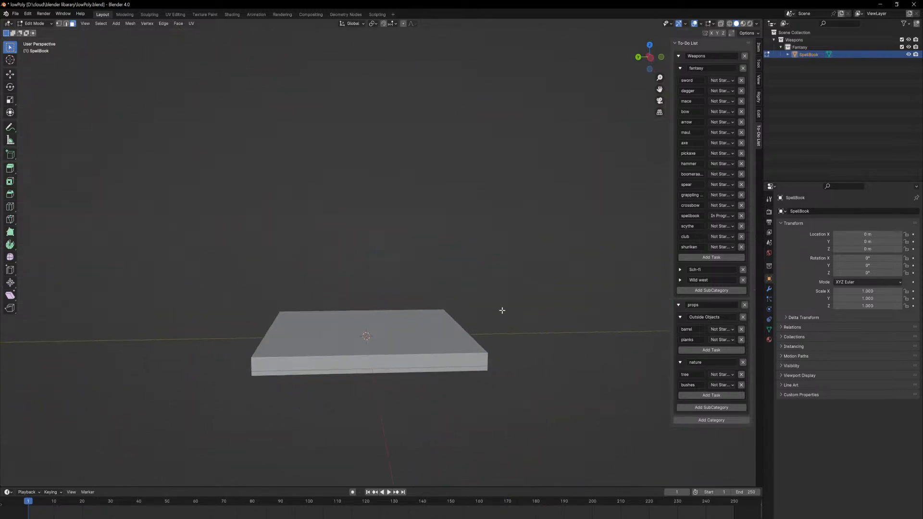
pyautogui.keyDown('alt'); pyautogui.click(485, 368); pyautogui.keyUp('alt')
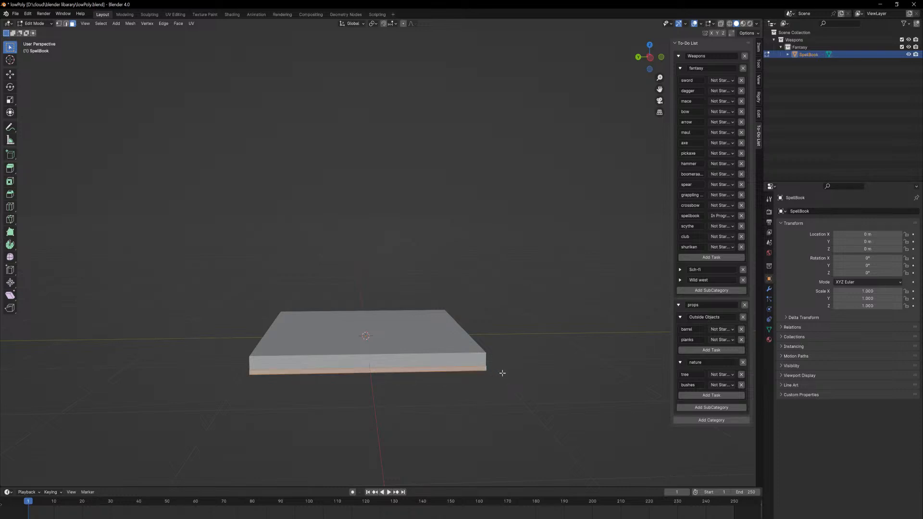
pyautogui.press('F3')
pyautogui.write('ex')
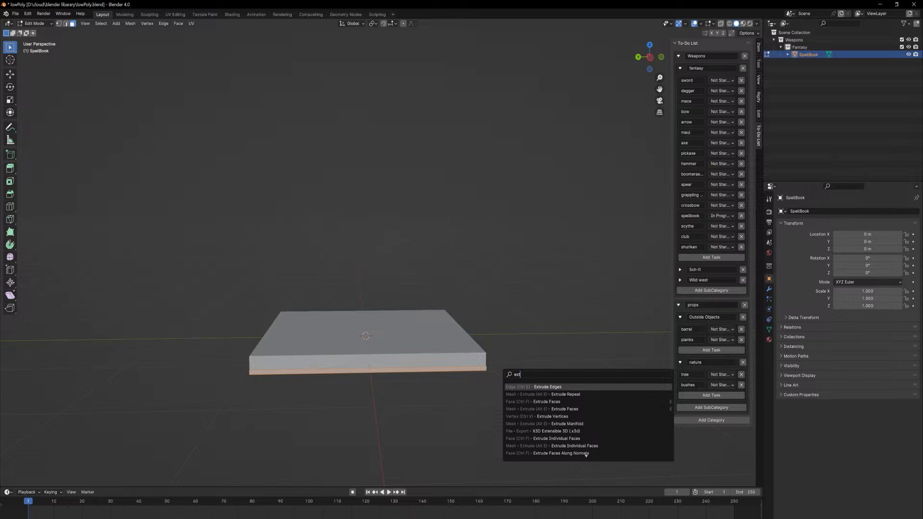
pyautogui.write('trude along')
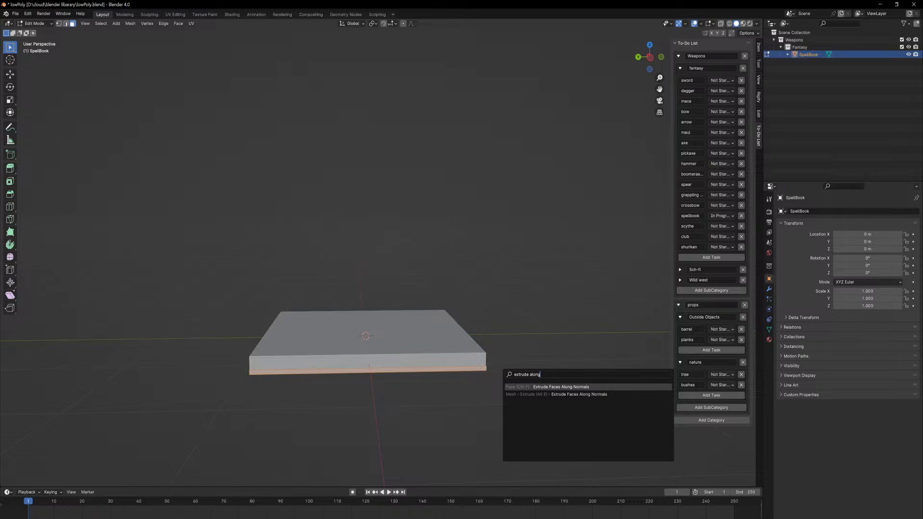
pyautogui.press('Return')
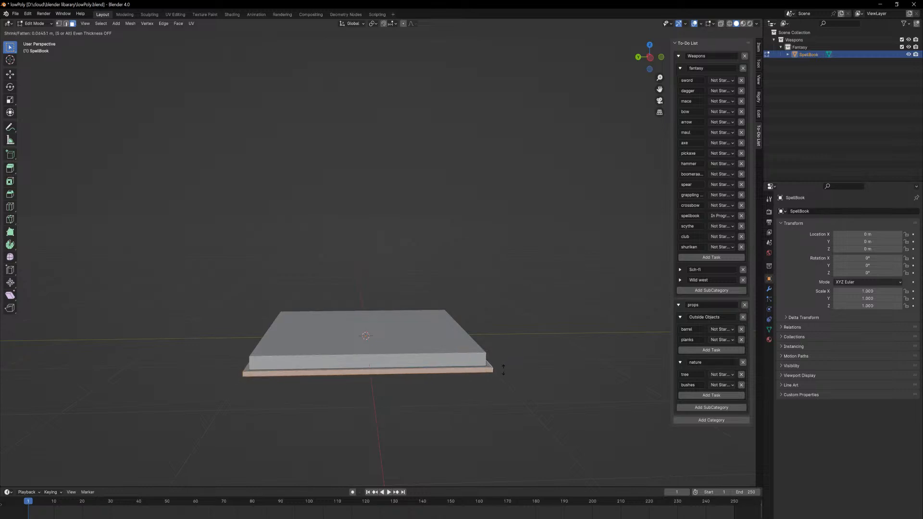
pyautogui.click(503, 370)
pyautogui.moveTo(500, 370); pyautogui.dragTo(515, 389, button='middle')
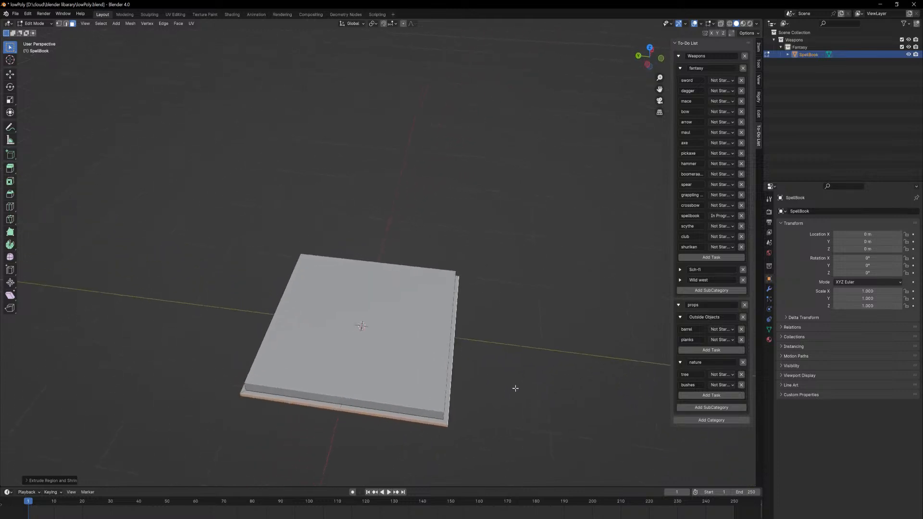
pyautogui.moveTo(452, 361); pyautogui.dragTo(503, 373, button='middle')
pyautogui.press('Tab')
pyautogui.press('Tab')
pyautogui.press('a')
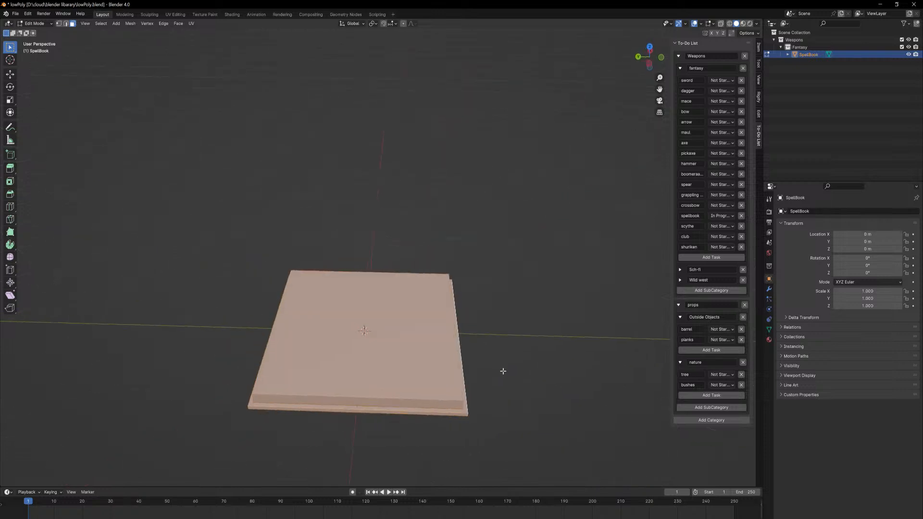
pyautogui.press('s')
pyautogui.press('y')
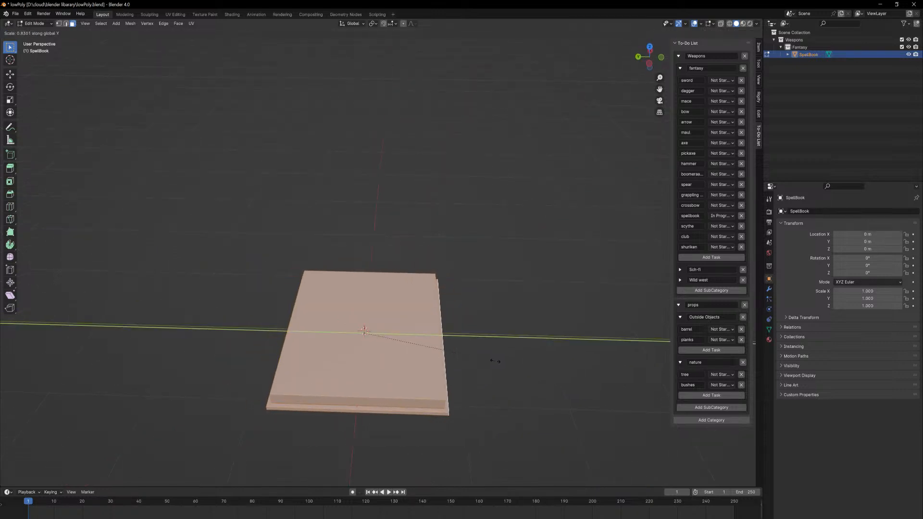
pyautogui.press('Escape')
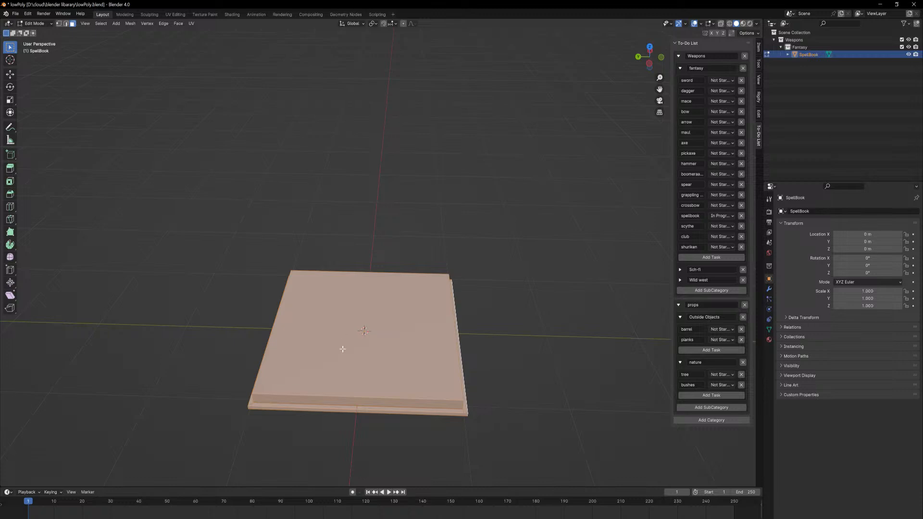
# Add a centered loop cut along X through the middle of the book and return to Object Mode.
pyautogui.hotkey('ctrl', 'r')
pyautogui.click(365, 387)
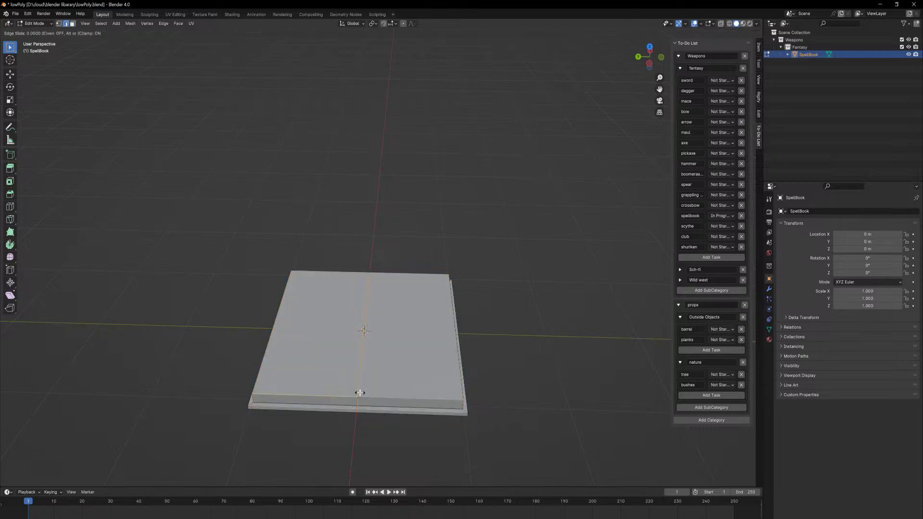
pyautogui.rightClick(361, 392)
pyautogui.moveTo(505, 412); pyautogui.dragTo(493, 387, button='middle')
pyautogui.press('1')
pyautogui.press('Tab')
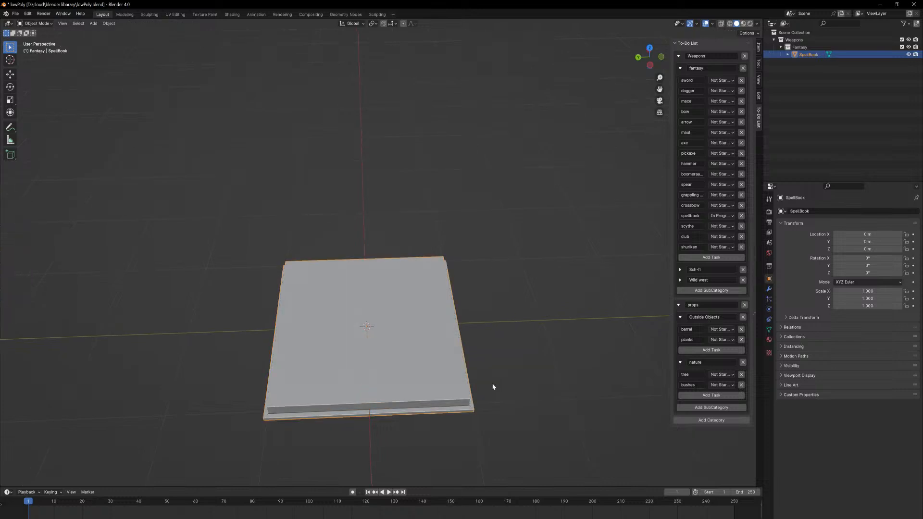
# Open the modifier properties of the SpellBook and expand the Auto Mirror settings.
pyautogui.click(769, 289)
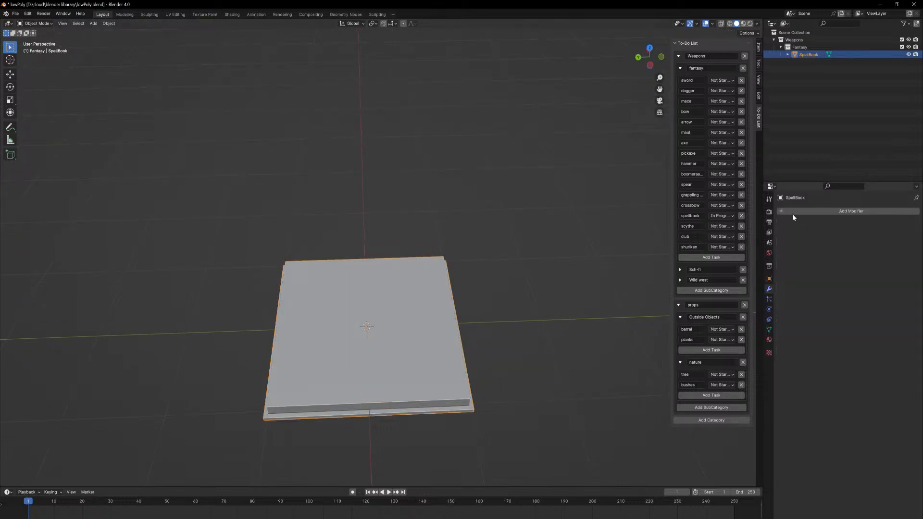
pyautogui.click(759, 52)
pyautogui.click(759, 96)
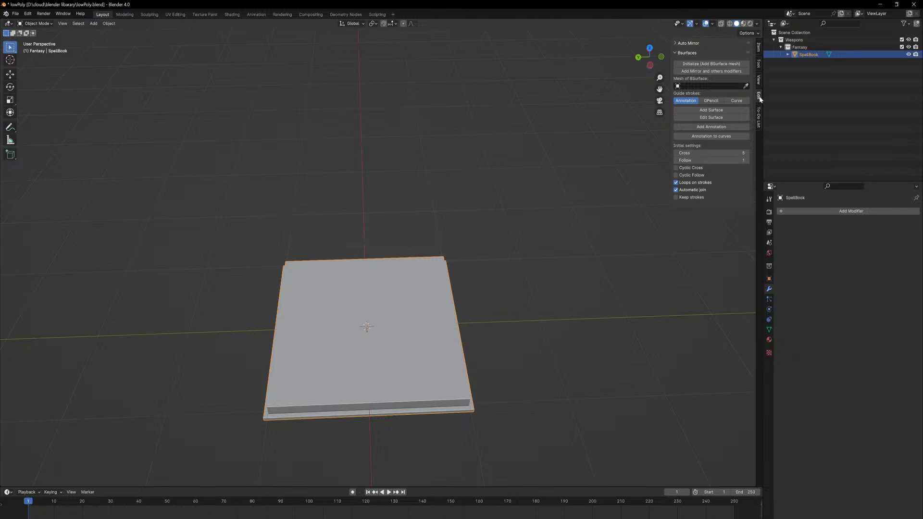
pyautogui.click(679, 43)
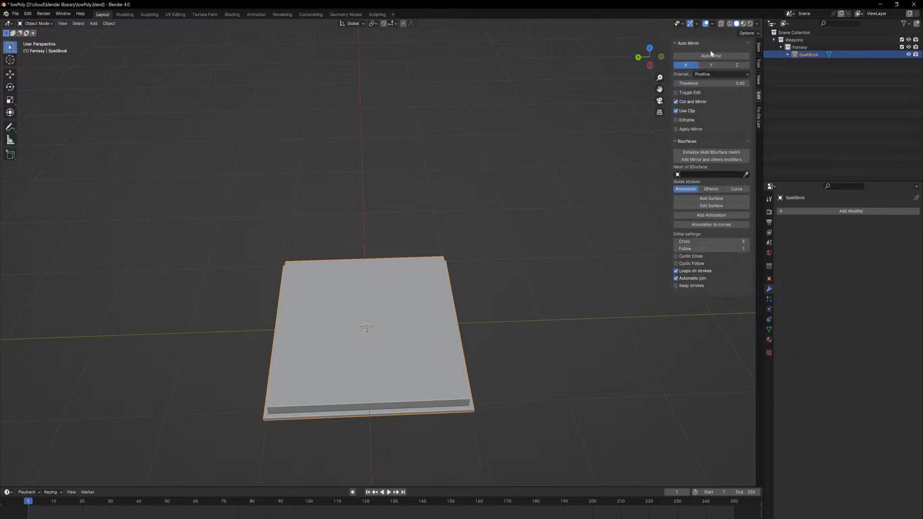
# Try to mirror the book along X with AutoMirror, and discard the resulting Mirror modifier.
pyautogui.click(711, 56)
pyautogui.moveTo(445, 286); pyautogui.dragTo(448, 287, button='middle')
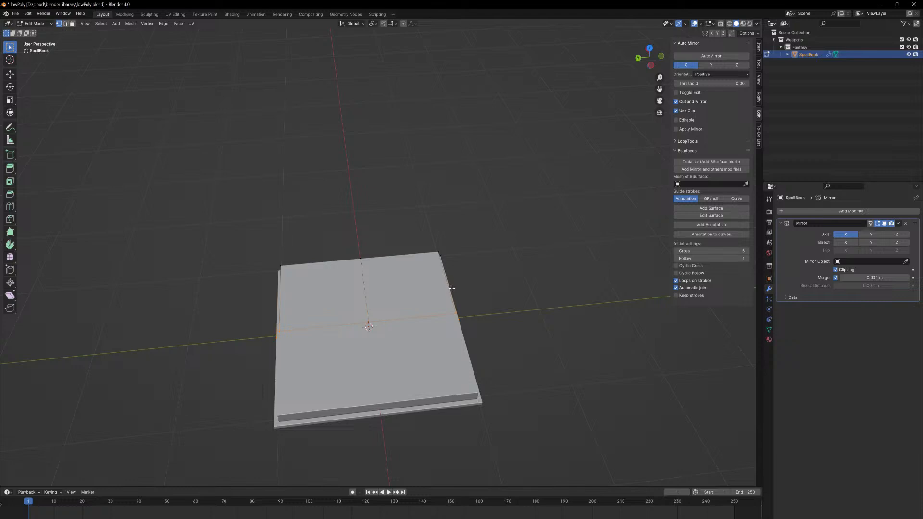
pyautogui.press('Tab')
pyautogui.press('Tab')
pyautogui.click(906, 223)
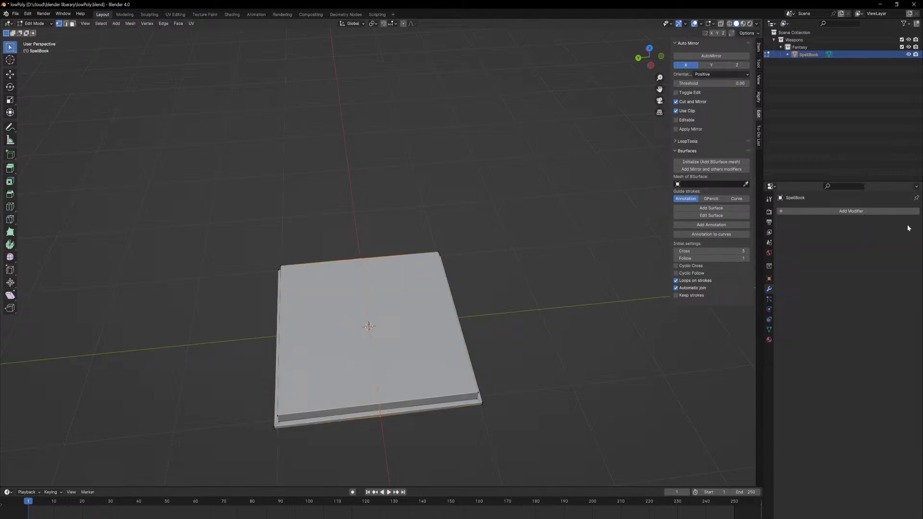
# Mirror the book along the Y axis with AutoMirror and stay in Edit Mode.
pyautogui.click(715, 65)
pyautogui.click(712, 56)
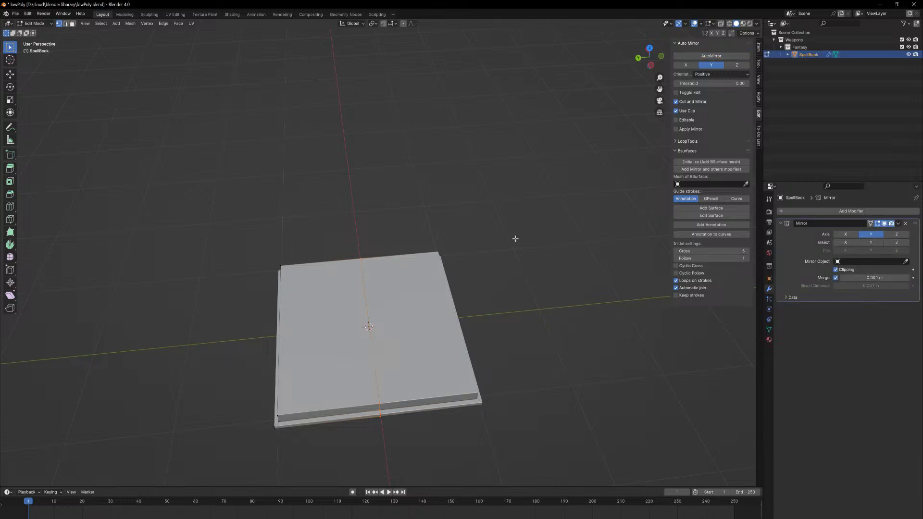
pyautogui.moveTo(514, 237); pyautogui.dragTo(465, 299, button='middle')
pyautogui.press('Tab')
pyautogui.press('Tab')
pyautogui.moveTo(484, 376); pyautogui.dragTo(486, 395, button='middle')
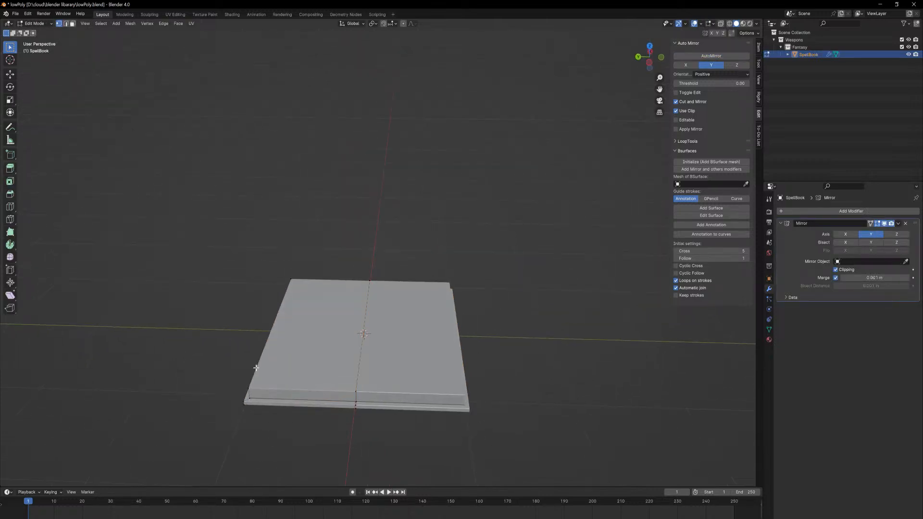
# Select all outer-side vertices of the editable half in wireframe, raise them along Z and pull them inward so the book opens into a V.
pyautogui.moveTo(273, 450); pyautogui.dragTo(546, 268, button='middle')
pyautogui.click(720, 23)
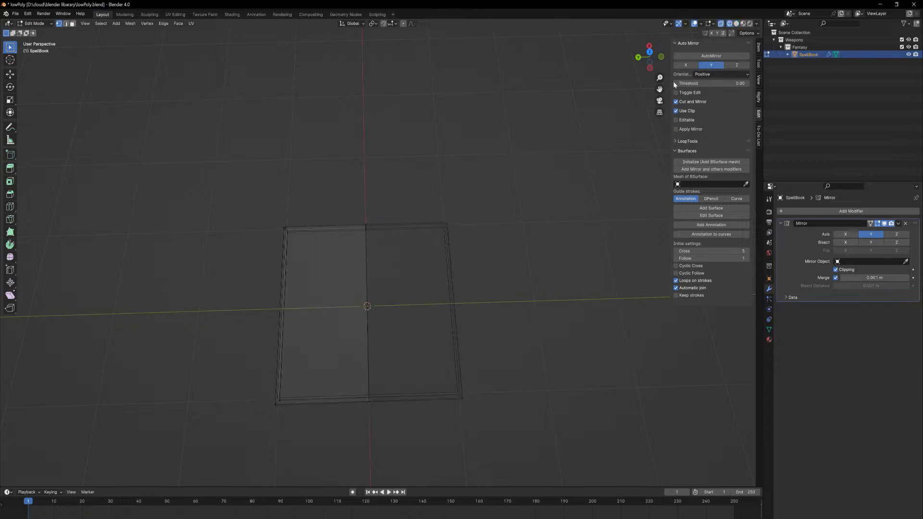
pyautogui.moveTo(247, 188)
pyautogui.mouseDown()
pyautogui.moveTo(318, 500)
pyautogui.moveTo(312, 472)
pyautogui.mouseUp()
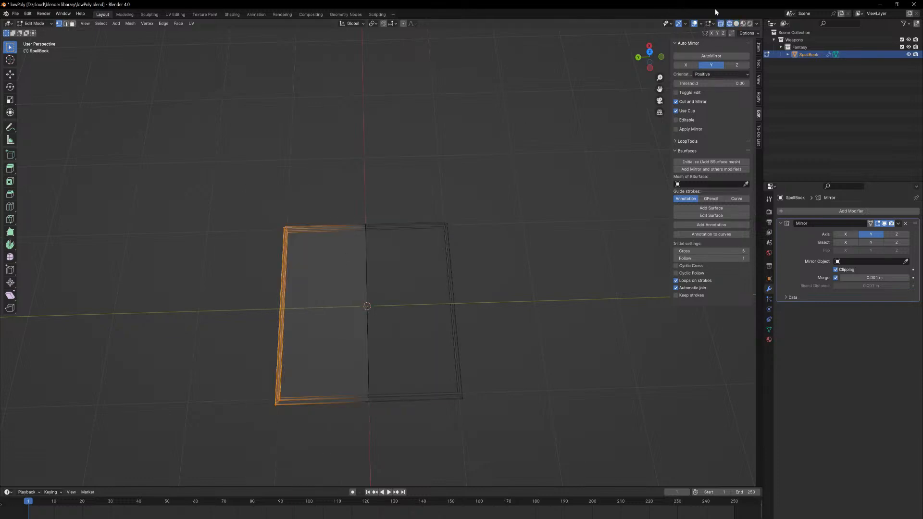
pyautogui.click(736, 24)
pyautogui.moveTo(414, 331); pyautogui.dragTo(418, 288, button='middle')
pyautogui.press('g')
pyautogui.press('z')
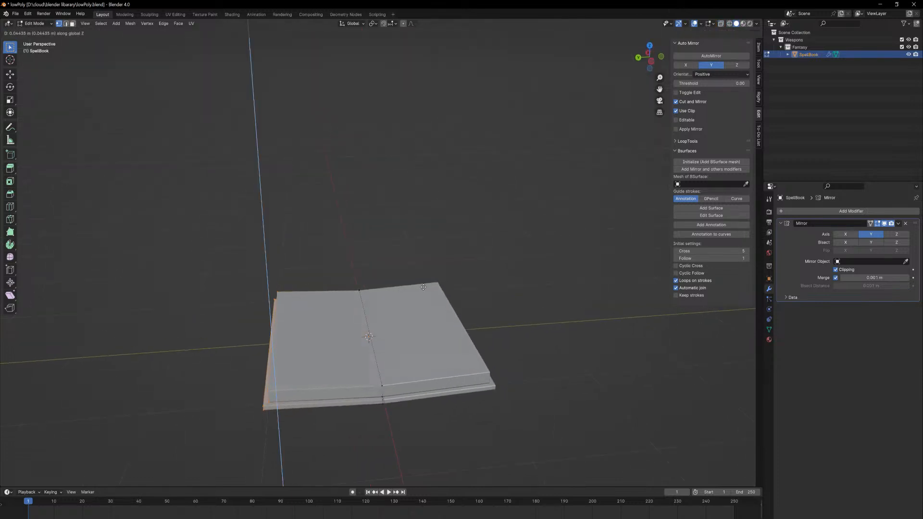
pyautogui.click(423, 277)
pyautogui.press('g')
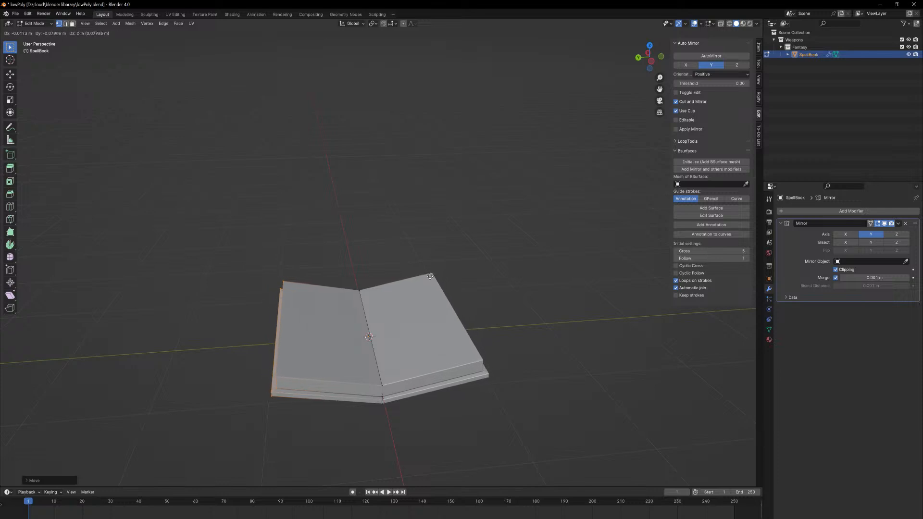
pyautogui.click(435, 293)
# Switch to edge selection and select the spine edge on the underside where the two cover halves meet.
pyautogui.press('Tab')
pyautogui.moveTo(438, 301); pyautogui.dragTo(392, 351, button='middle')
pyautogui.press('Tab')
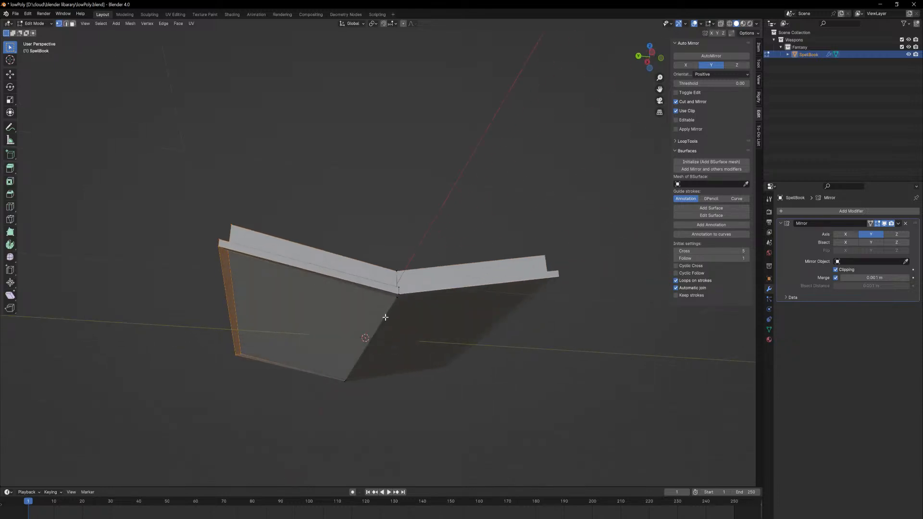
pyautogui.press('2')
pyautogui.moveTo(398, 295); pyautogui.dragTo(298, 334, button='middle')
pyautogui.keyDown('ctrl'); pyautogui.click(282, 323); pyautogui.keyUp('ctrl')
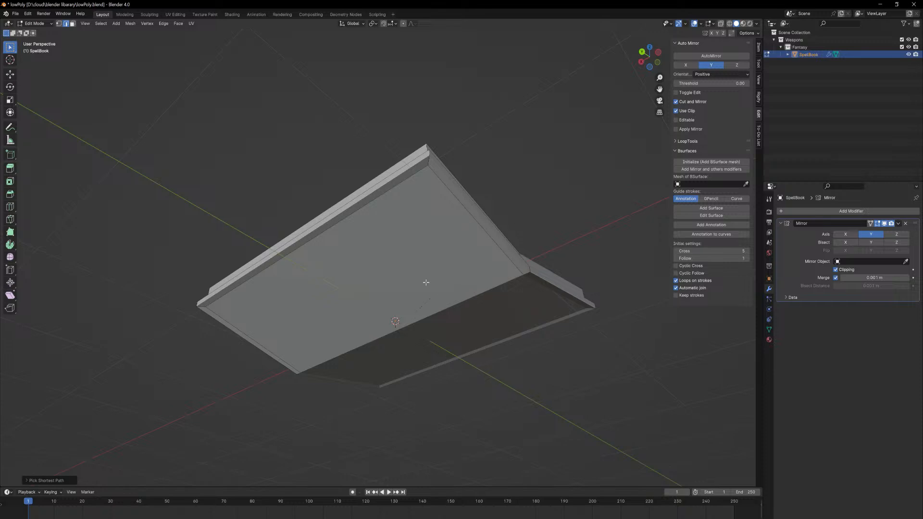
pyautogui.moveTo(455, 310); pyautogui.dragTo(440, 324, button='middle')
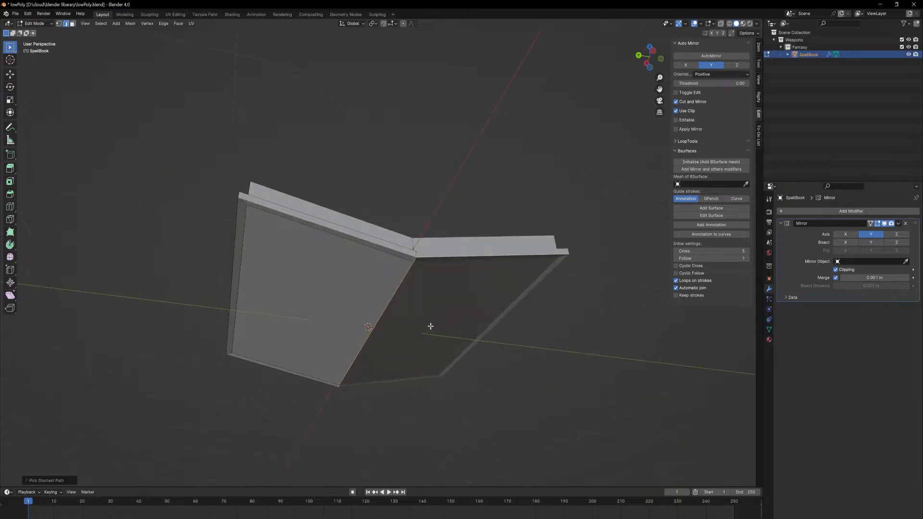
pyautogui.press('g')
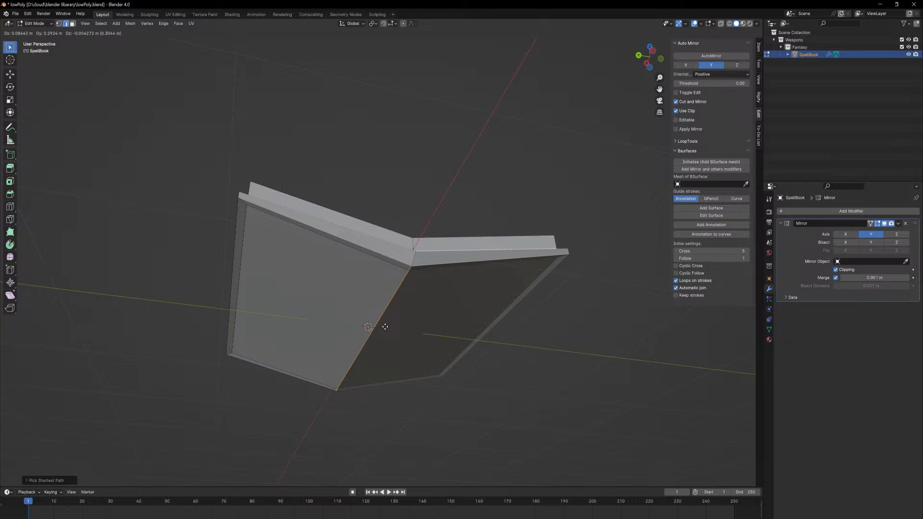
pyautogui.press('y')
pyautogui.rightClick(471, 290)
pyautogui.scroll(2, 448, 285)
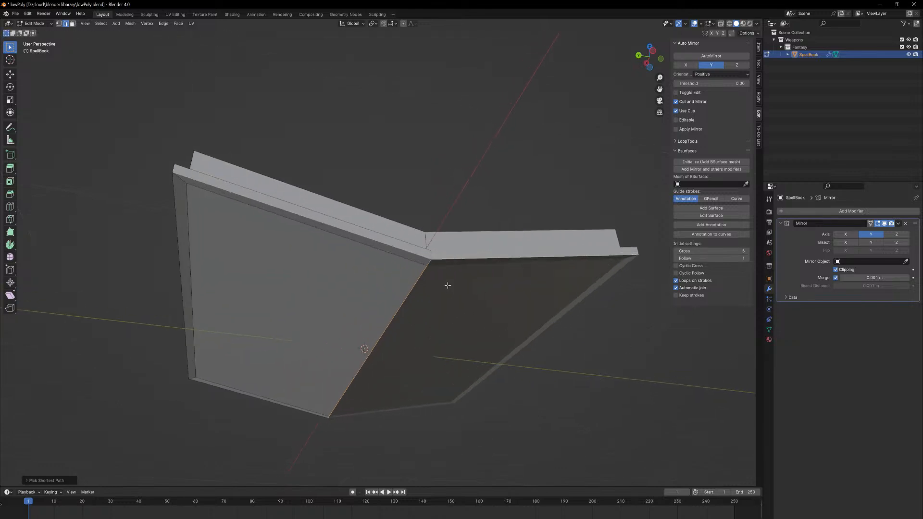
pyautogui.scroll(-1, 449, 290)
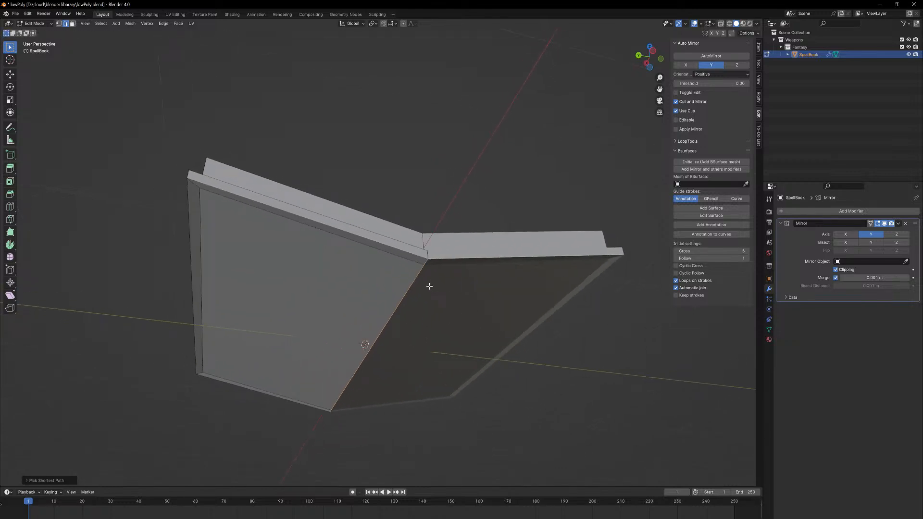
pyautogui.press('g')
pyautogui.press('g')
pyautogui.rightClick(407, 305)
# Try to add a lengthwise loop cut to the editable cover half and slide it to the spine.
pyautogui.hotkey('ctrl', 'r')
pyautogui.click(347, 242)
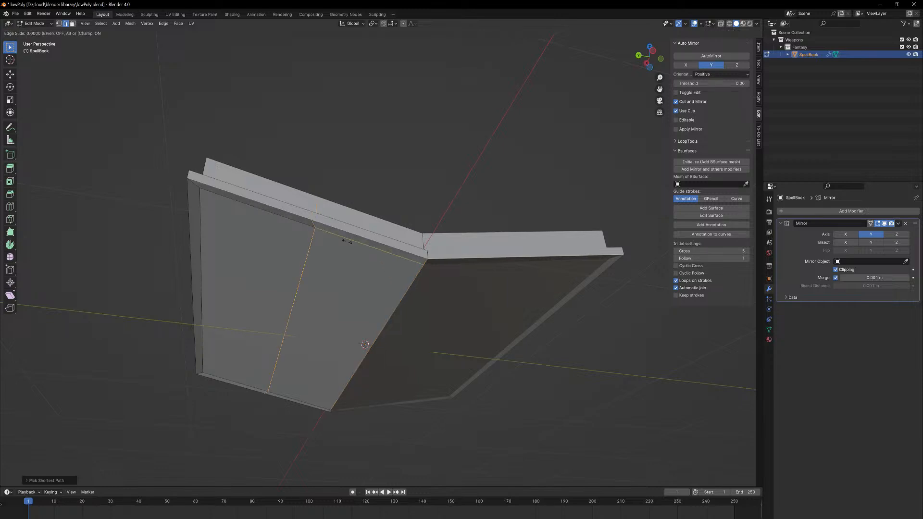
pyautogui.click(440, 271)
# Apply the Mirror modifier in Object Mode and return to editing the mesh.
pyautogui.moveTo(439, 270); pyautogui.dragTo(362, 303, button='middle')
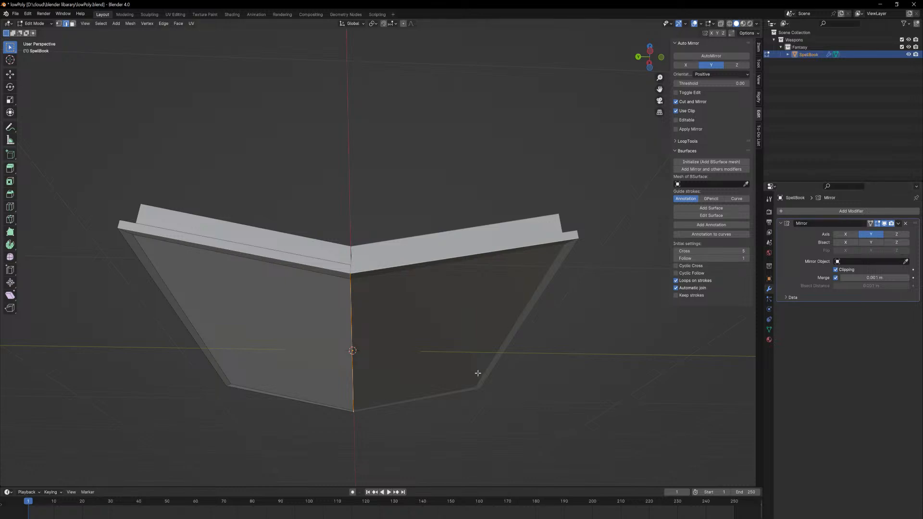
pyautogui.click(897, 224)
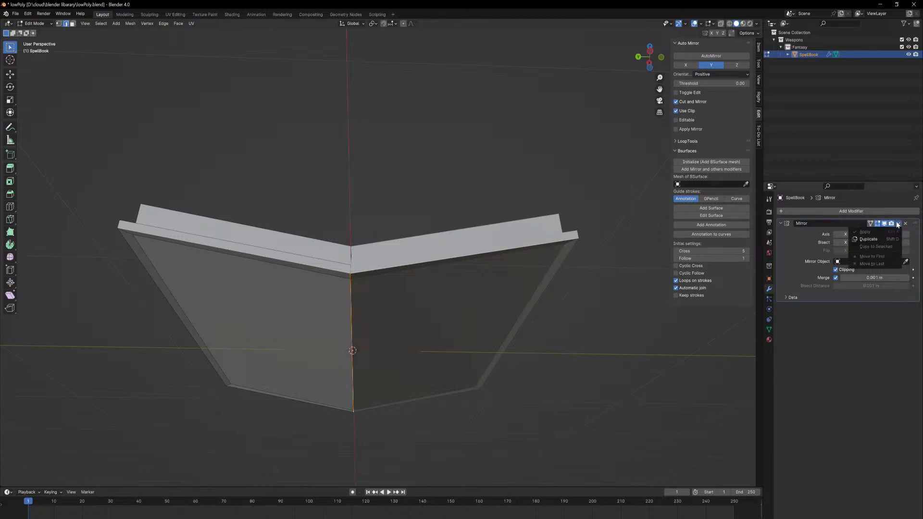
pyautogui.press('Tab')
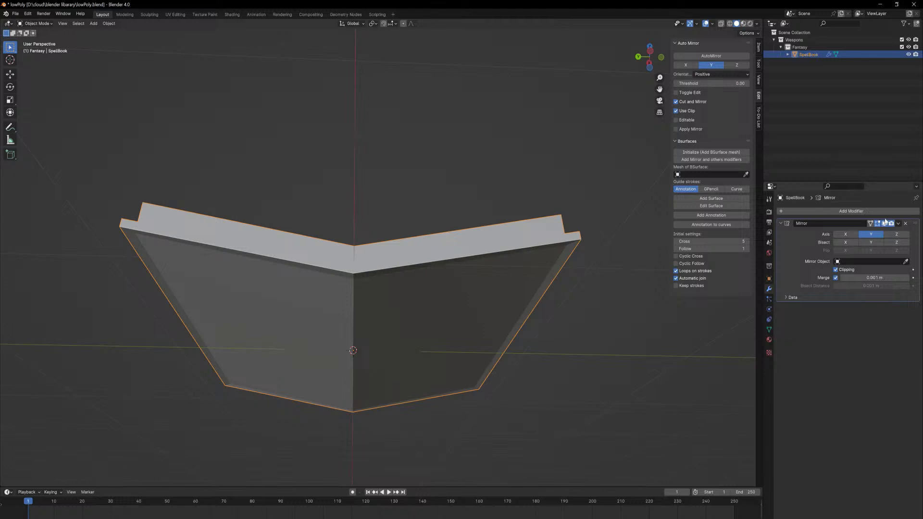
pyautogui.click(898, 223)
pyautogui.click(879, 231)
pyautogui.press('Tab')
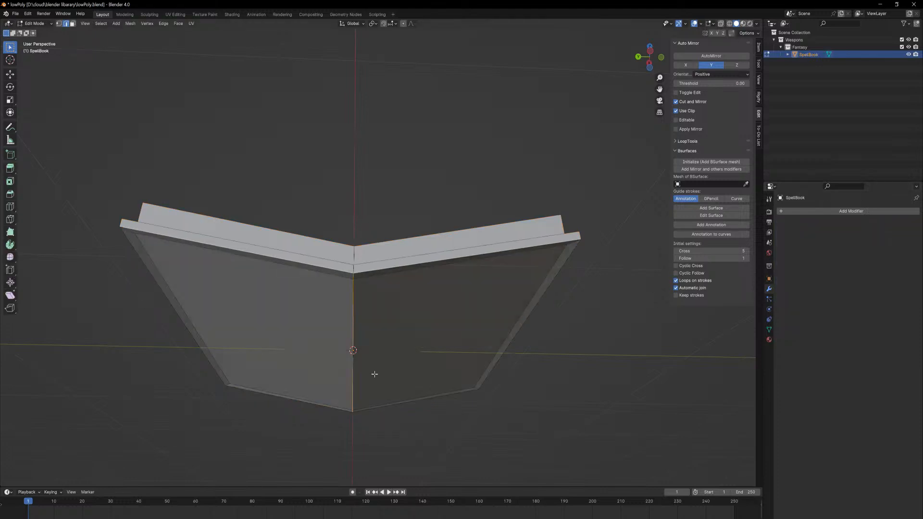
# Bevel the underside spine edge into a flat, narrow strip between the two covers.
pyautogui.hotkey('ctrl', 'b')
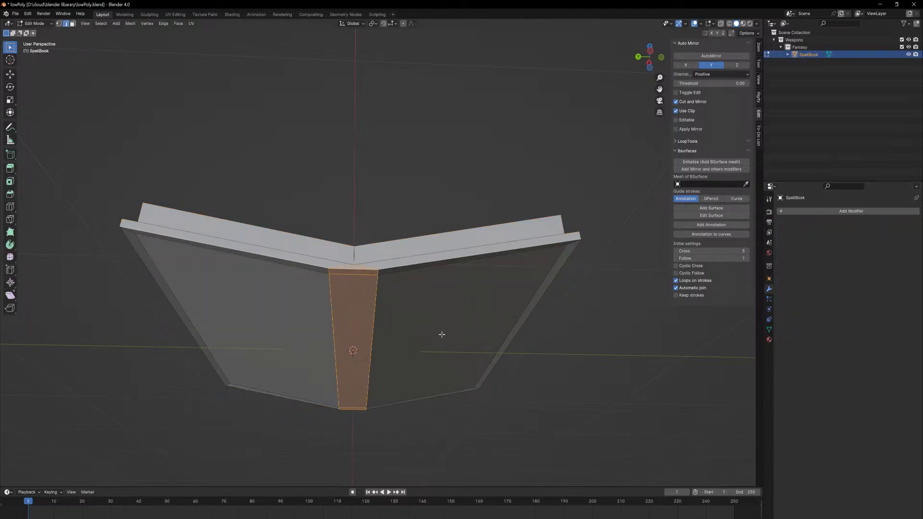
pyautogui.click(437, 335)
pyautogui.scroll(3, 438, 335)
pyautogui.scroll(-4, 438, 336)
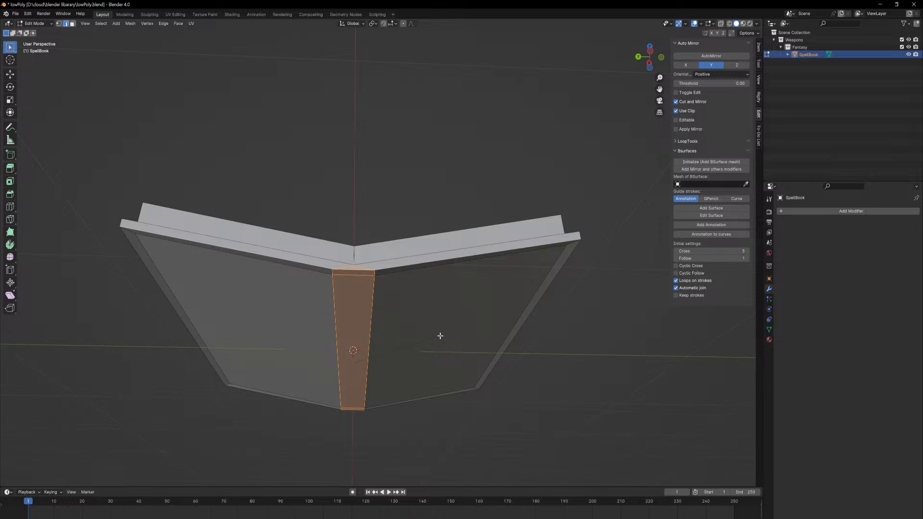
# Set the underside spine bevel to three segments and adjust its width to round the spine between the covers.
pyautogui.scroll(4, 438, 335)
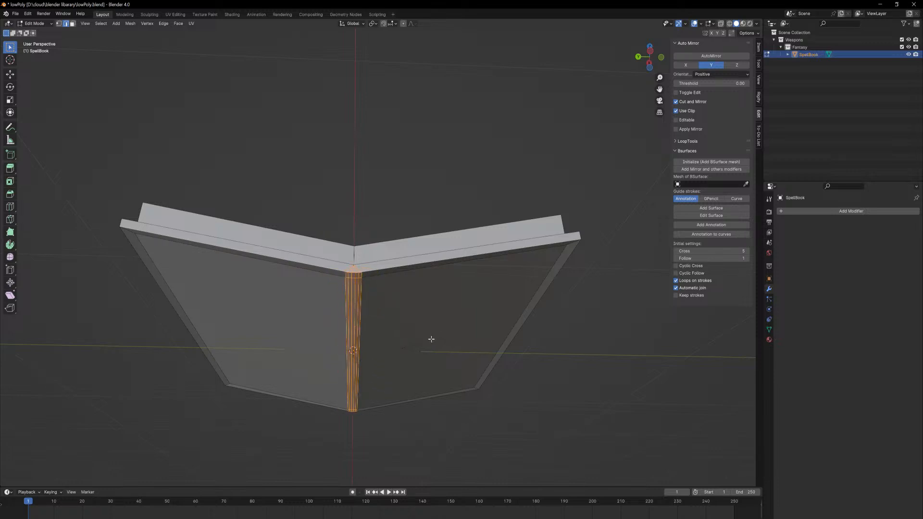
pyautogui.scroll(2, 432, 339)
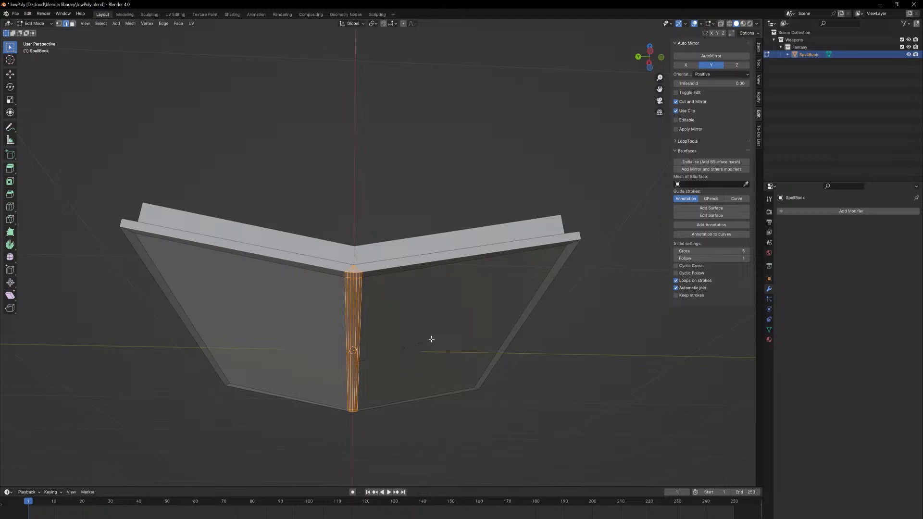
pyautogui.scroll(-4, 432, 339)
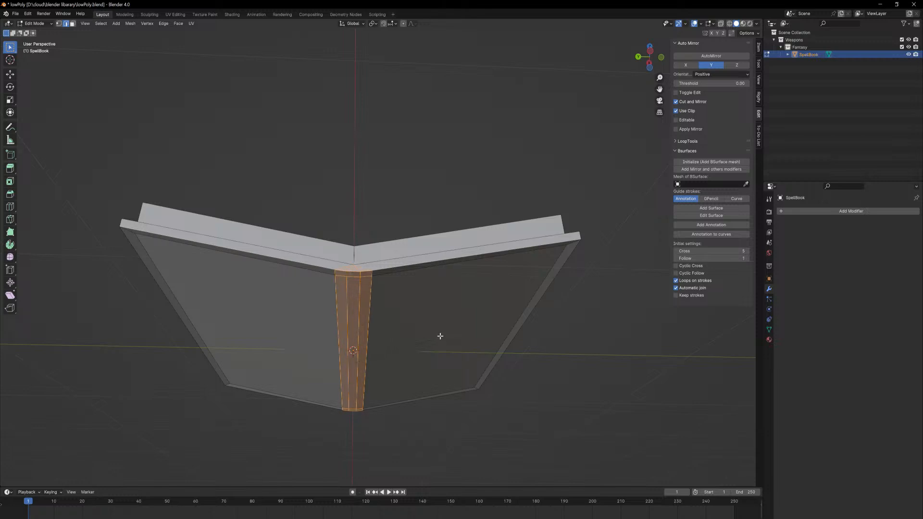
pyautogui.click(431, 338)
pyautogui.moveTo(431, 339); pyautogui.dragTo(432, 364, button='middle')
pyautogui.press('a')
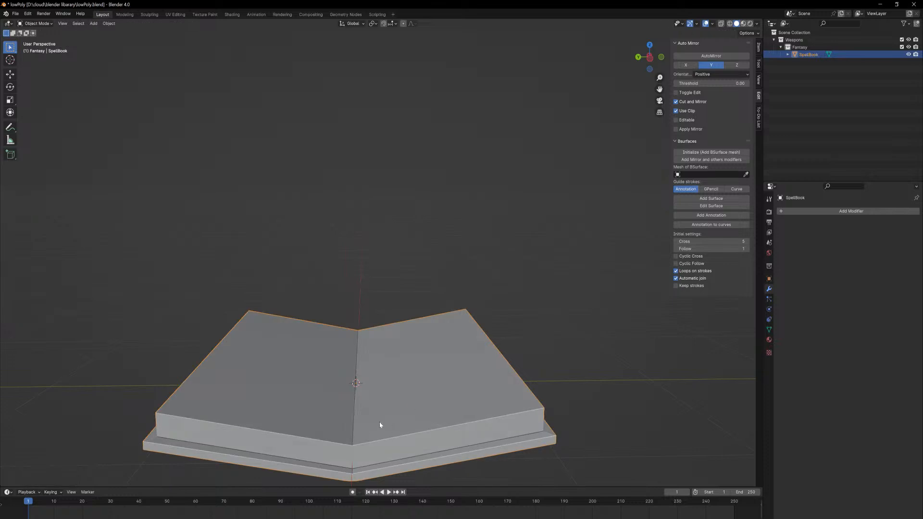
# In vertex selection with wireframe shading, select all the outer-end vertices of both book halves, including pages and covers.
pyautogui.moveTo(377, 427); pyautogui.dragTo(446, 397, button='middle')
pyautogui.press('Tab')
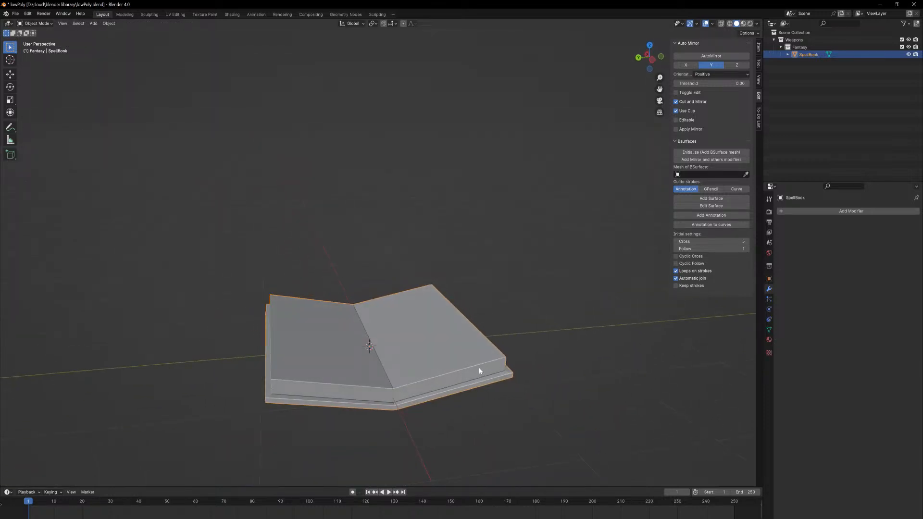
pyautogui.moveTo(478, 370); pyautogui.dragTo(422, 367, button='middle')
pyautogui.press('Tab')
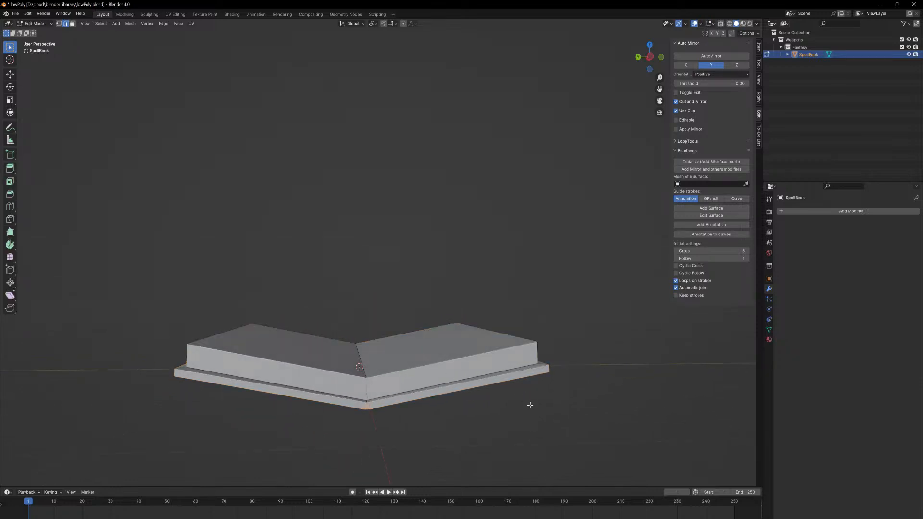
pyautogui.moveTo(563, 292); pyautogui.dragTo(553, 308, button='middle')
pyautogui.press('1')
pyautogui.moveTo(550, 436); pyautogui.dragTo(546, 435, button='middle')
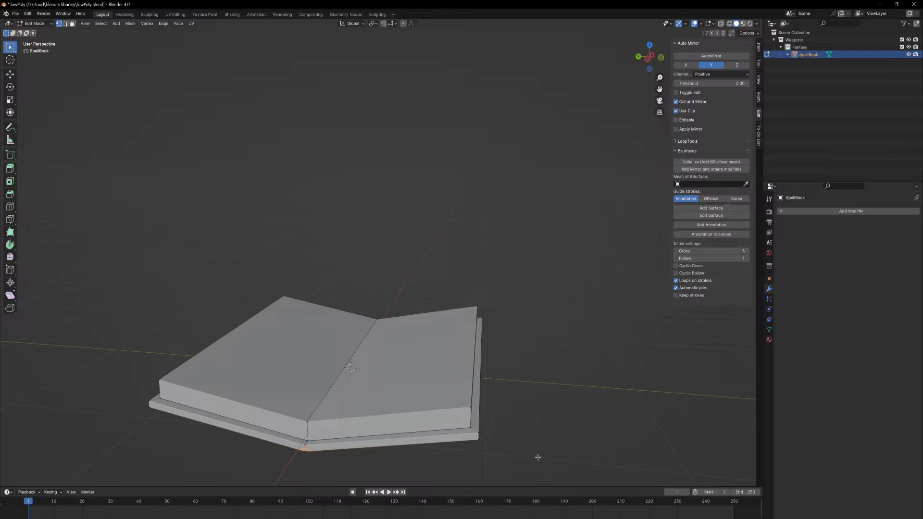
pyautogui.moveTo(542, 459); pyautogui.dragTo(398, 212)
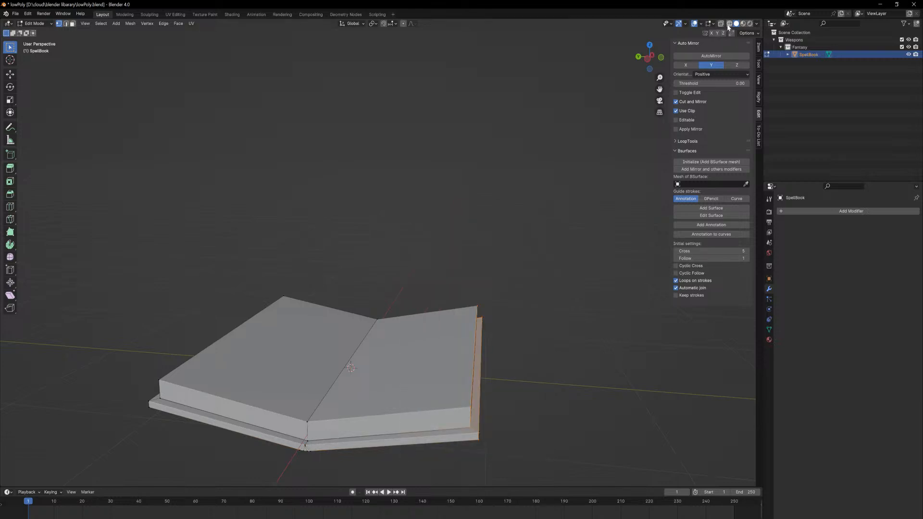
pyautogui.click(720, 24)
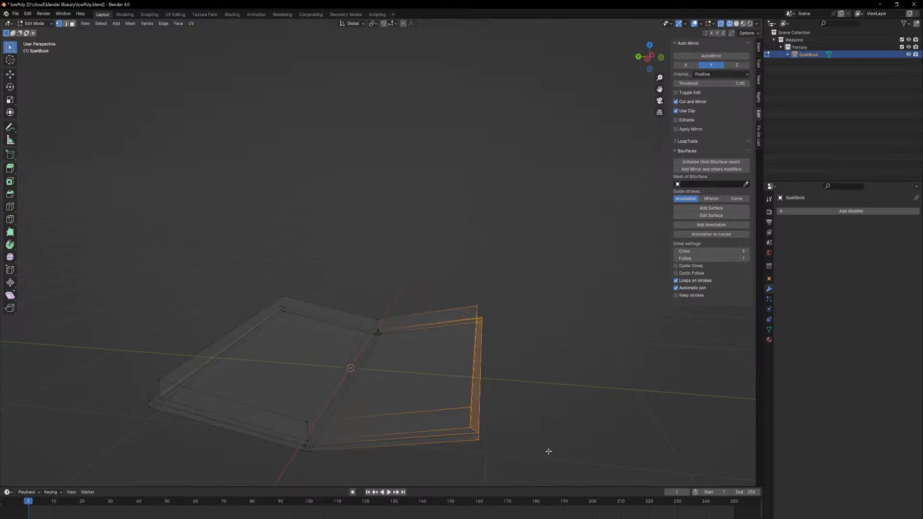
pyautogui.moveTo(548, 451); pyautogui.dragTo(435, 253)
pyautogui.moveTo(214, 297); pyautogui.dragTo(229, 294, button='middle')
pyautogui.moveTo(195, 267); pyautogui.dragTo(269, 463)
# Raise the selected outer ends slightly along global Z and scale them slightly inward along Y.
pyautogui.moveTo(270, 464); pyautogui.dragTo(282, 418, button='middle')
pyautogui.press('g')
pyautogui.press('z')
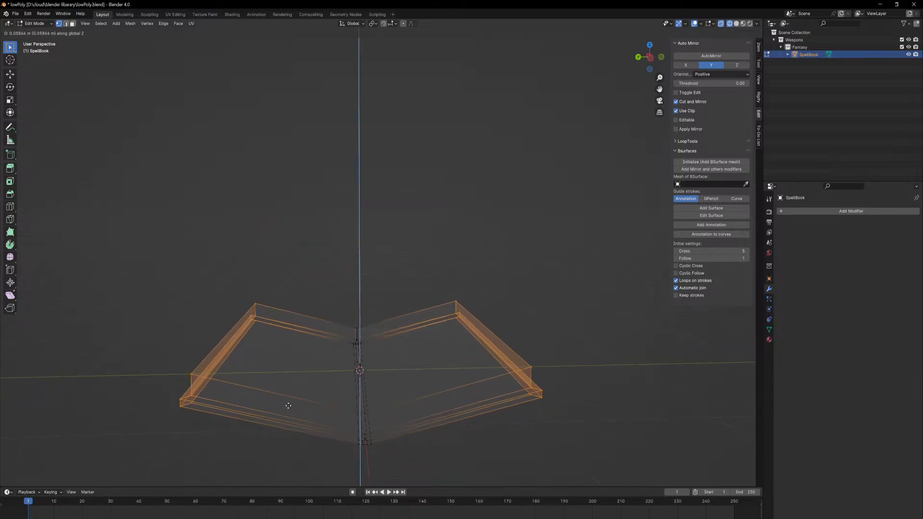
pyautogui.click(288, 406)
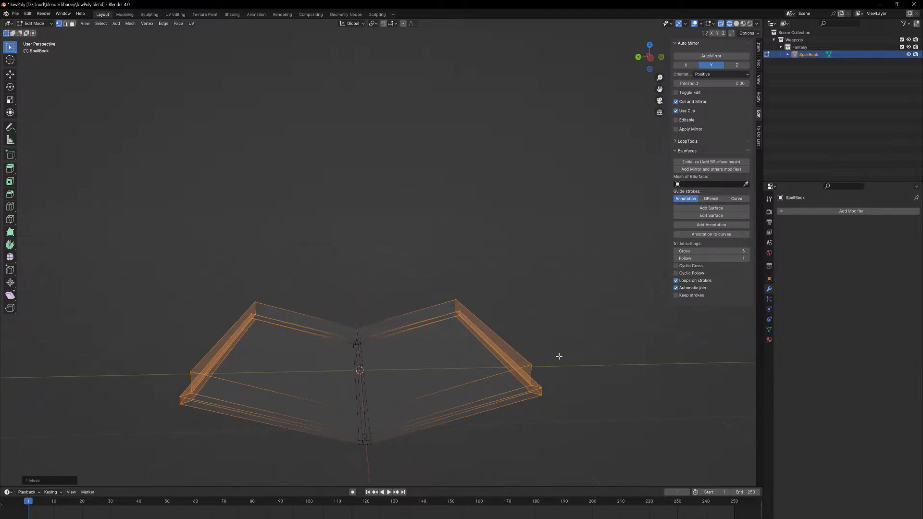
pyautogui.press('s')
pyautogui.press('z')
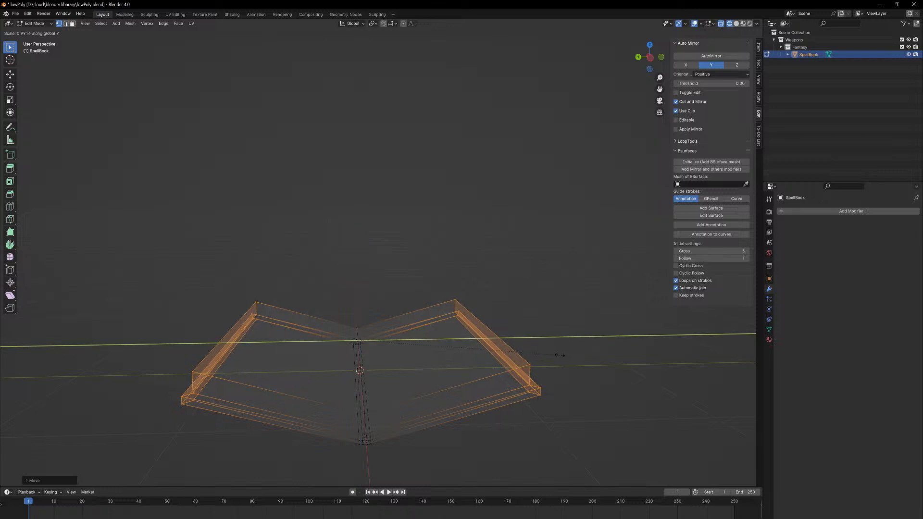
pyautogui.click(548, 357)
# Return to Object Mode with solid shading and deselect the book to check its shape.
pyautogui.press('Tab')
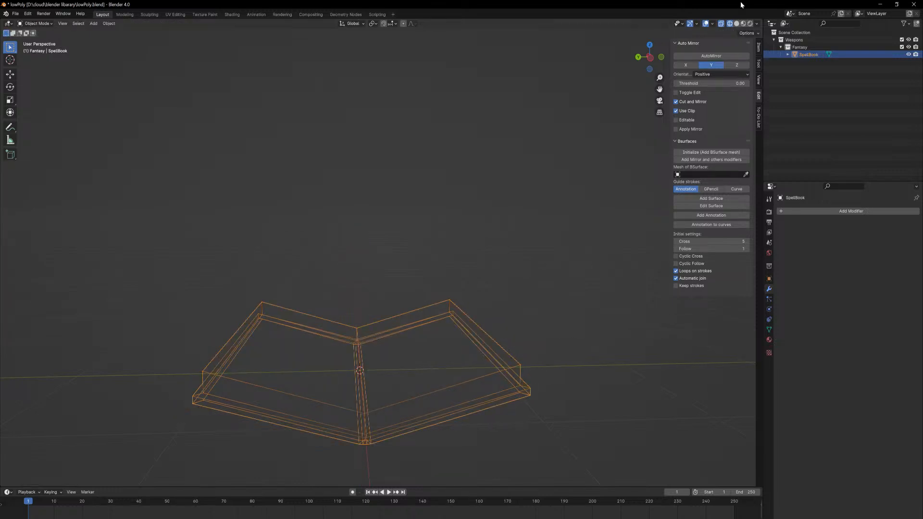
pyautogui.click(736, 24)
pyautogui.click(533, 317)
pyautogui.moveTo(533, 317)
pyautogui.mouseDown(button='middle')
pyautogui.moveTo(478, 353)
pyautogui.moveTo(512, 376)
pyautogui.moveTo(532, 329)
pyautogui.moveTo(538, 345)
pyautogui.mouseUp(button='middle')
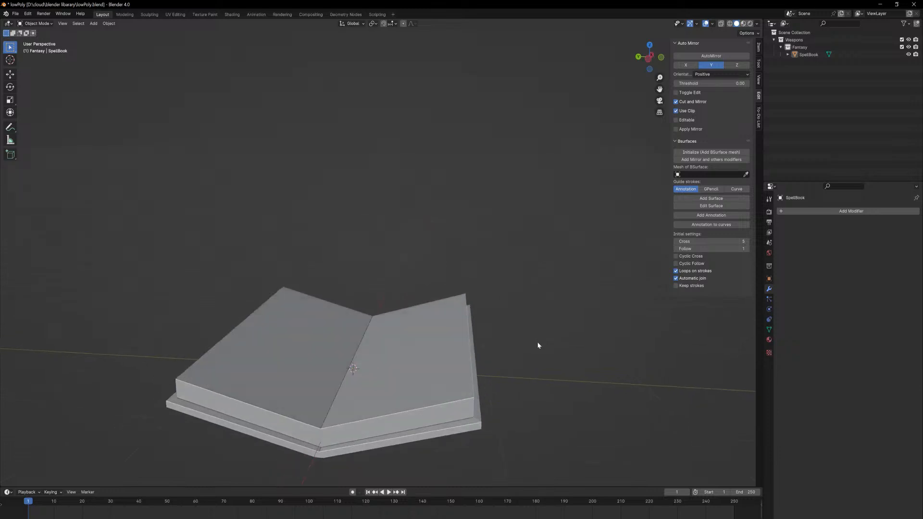
# Select the spellbook, switch to the UV Editing workspace and show the model in Material Preview shading.
pyautogui.click(406, 388)
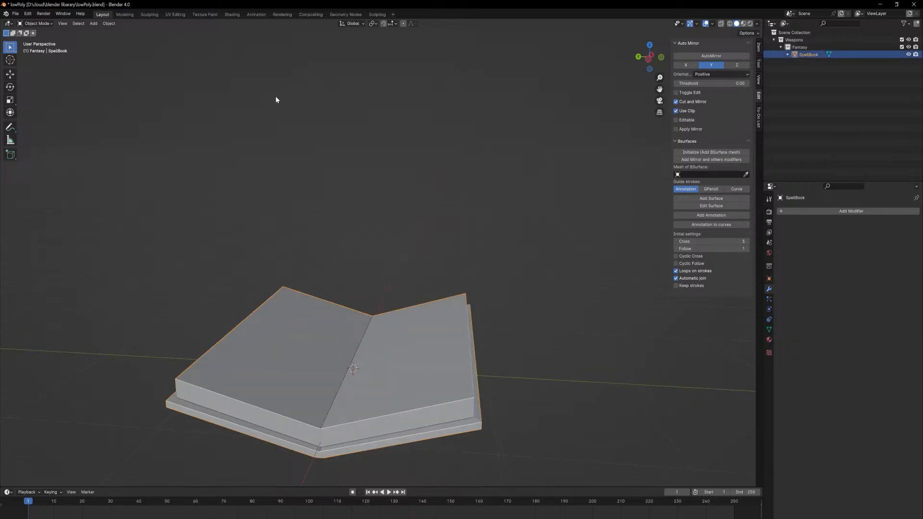
pyautogui.click(176, 15)
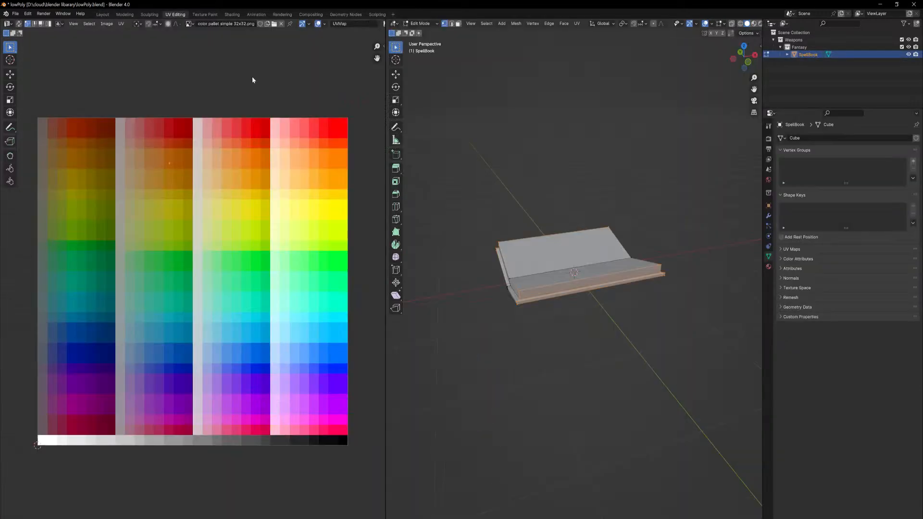
pyautogui.moveTo(518, 274); pyautogui.dragTo(593, 250, button='middle')
pyautogui.click(754, 25)
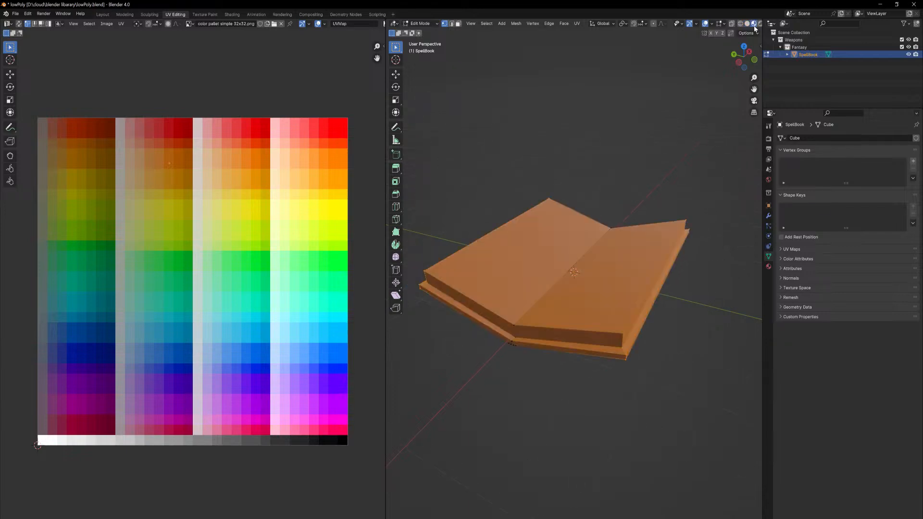
pyautogui.moveTo(692, 227); pyautogui.dragTo(705, 222, button='middle')
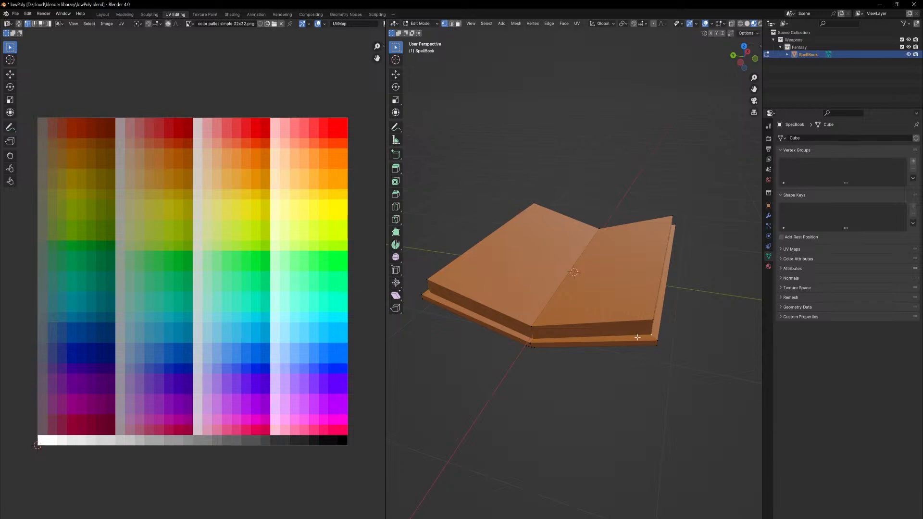
# Mark a seam around the base of the page block where it meets the cover, and unwrap the whole book.
pyautogui.moveTo(648, 343); pyautogui.dragTo(644, 335, button='middle')
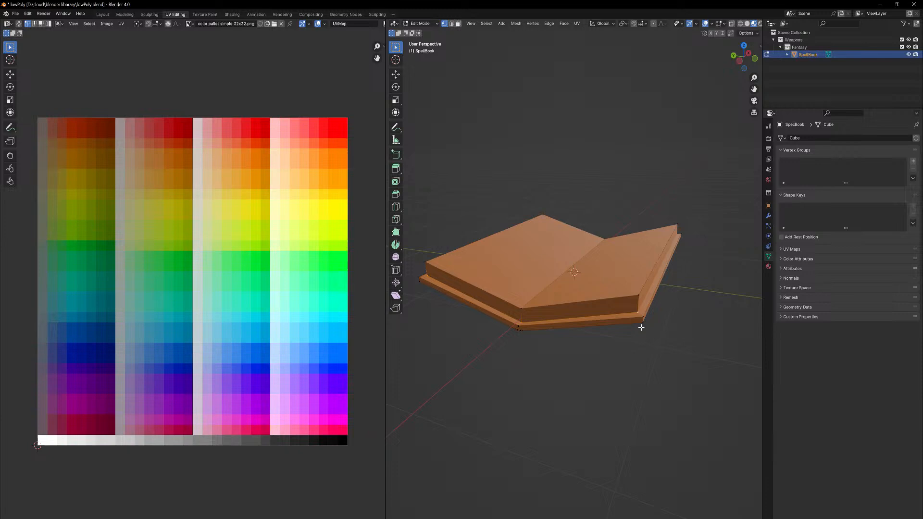
pyautogui.rightClick(641, 327)
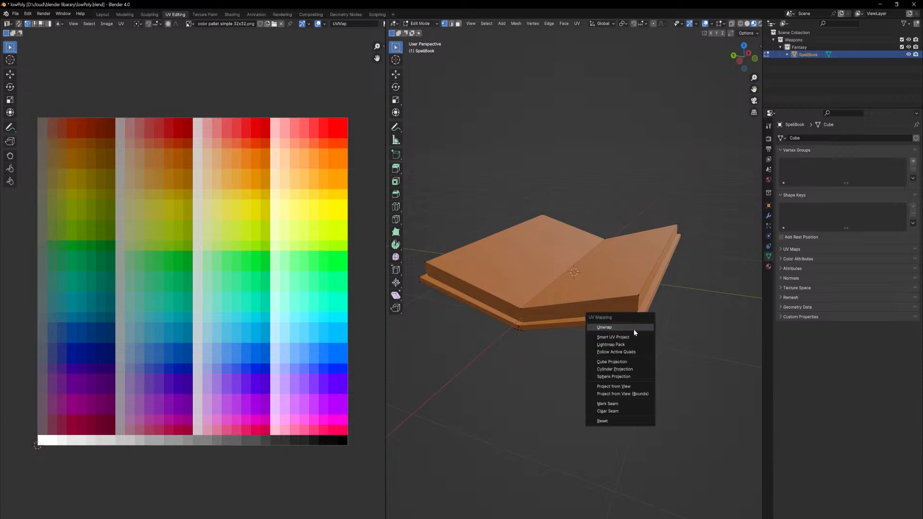
pyautogui.click(630, 403)
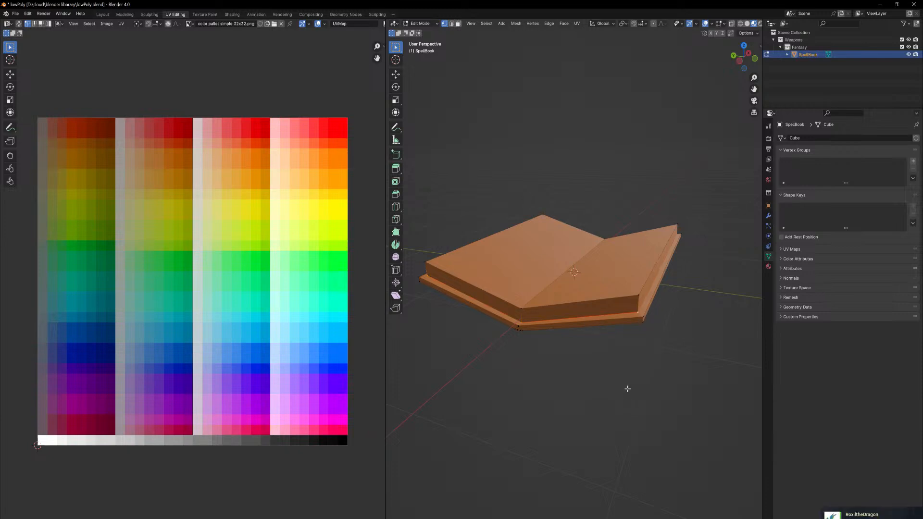
pyautogui.moveTo(600, 329)
pyautogui.mouseDown(button='middle')
pyautogui.moveTo(558, 330)
pyautogui.moveTo(605, 336)
pyautogui.mouseUp(button='middle')
pyautogui.press('u')
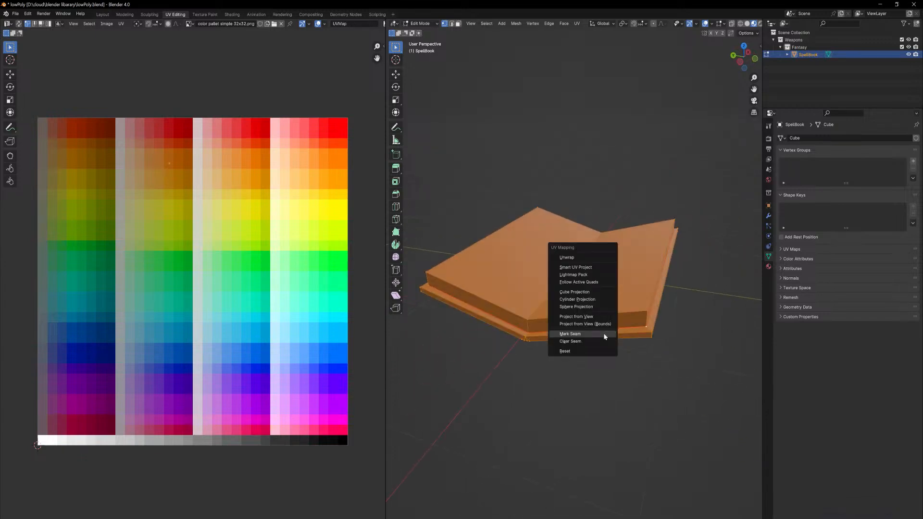
pyautogui.click(593, 256)
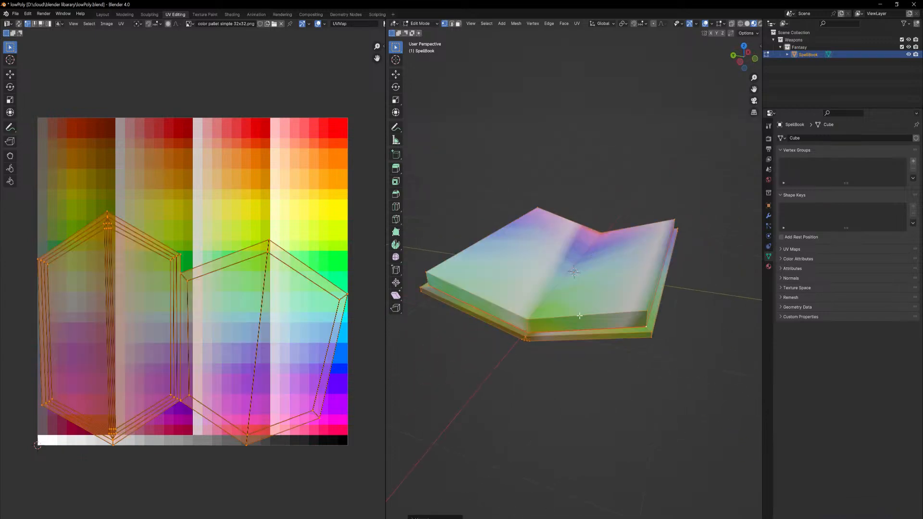
pyautogui.click(641, 368)
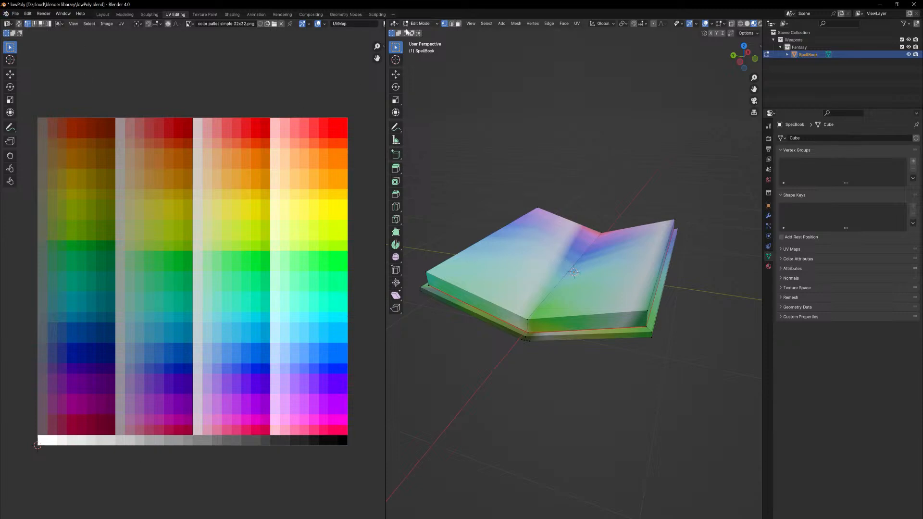
# Switch to face selection and select all linked faces of the page block up to the seam.
pyautogui.moveTo(478, 119); pyautogui.dragTo(523, 174, button='middle')
pyautogui.click(542, 263)
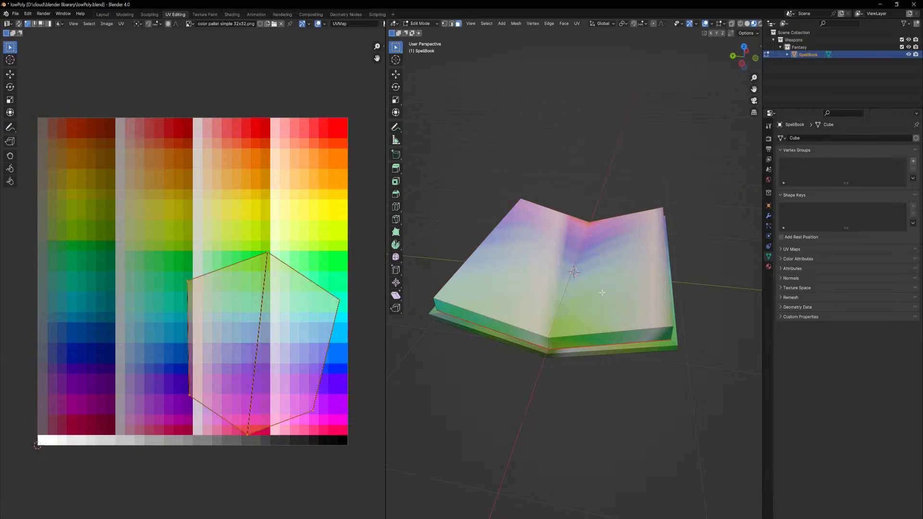
pyautogui.press('l')
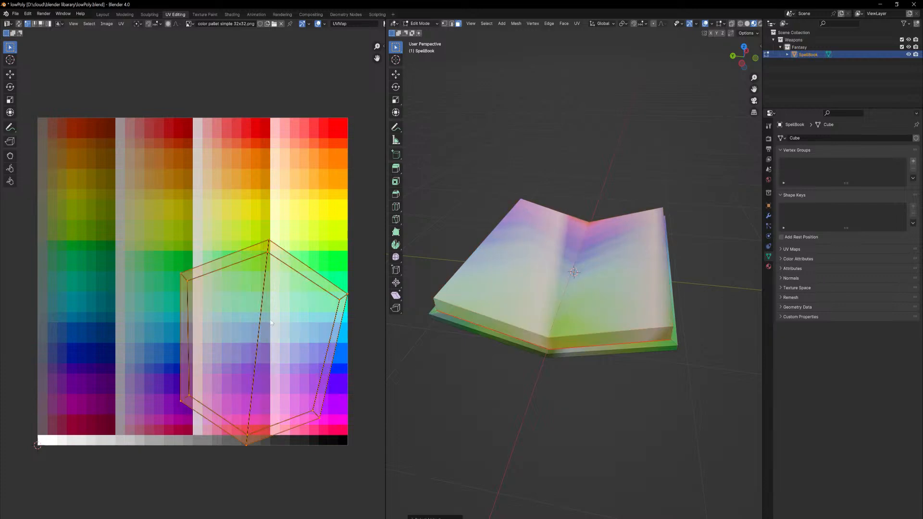
pyautogui.moveTo(273, 322); pyautogui.dragTo(270, 315, button='middle')
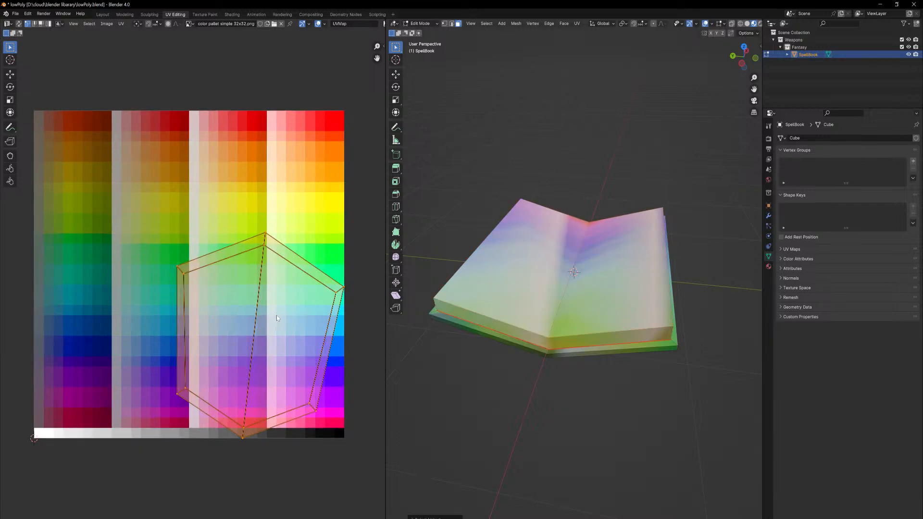
pyautogui.press('s')
pyautogui.press('0')
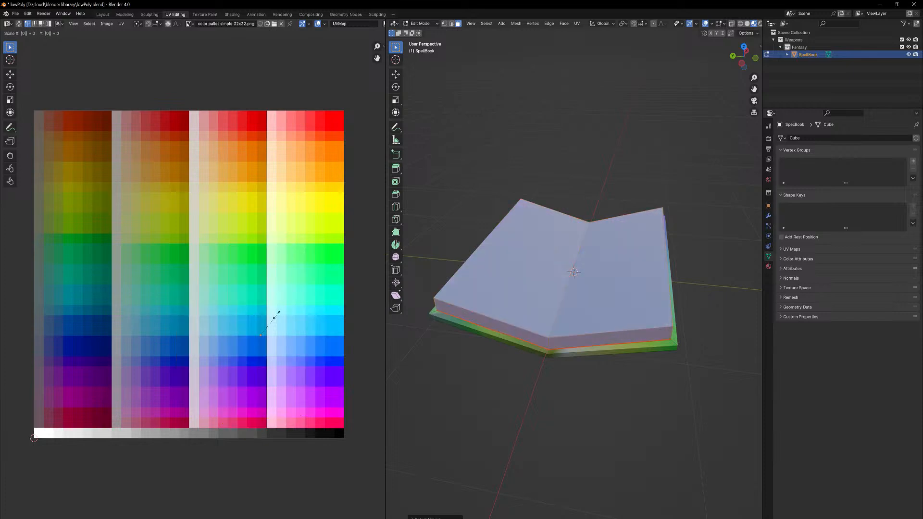
pyautogui.press('Escape')
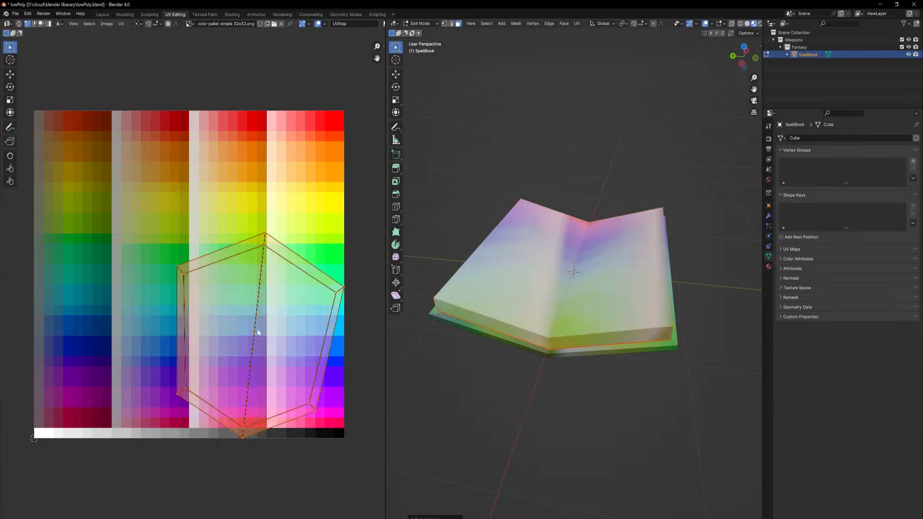
# Scale the page block's UVs to 0 and move them onto the near-white swatches in the palette's bottom row.
pyautogui.press('0')
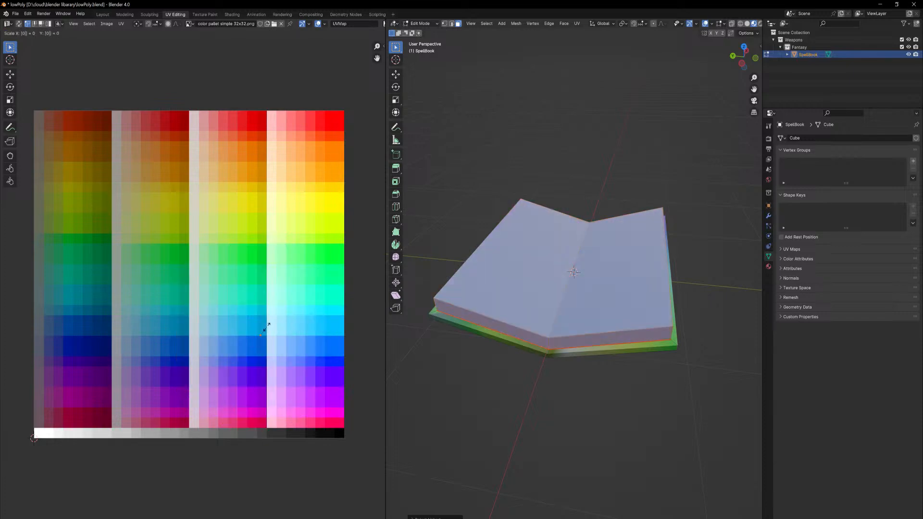
pyautogui.press('Return')
pyautogui.press('g')
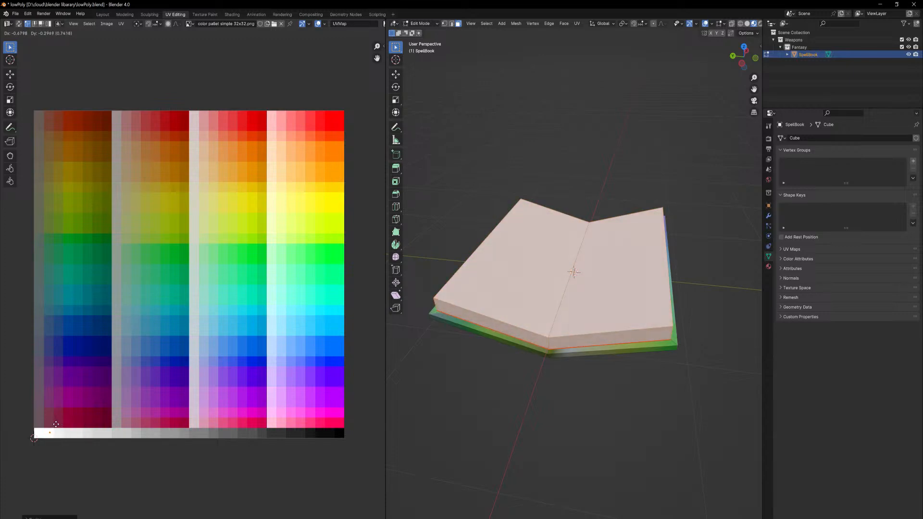
pyautogui.click(56, 424)
# Deselect the page block and select all linked faces of the book's cover up to the seam.
pyautogui.moveTo(539, 392); pyautogui.dragTo(562, 349, button='middle')
pyautogui.hotkey('alt', 'a')
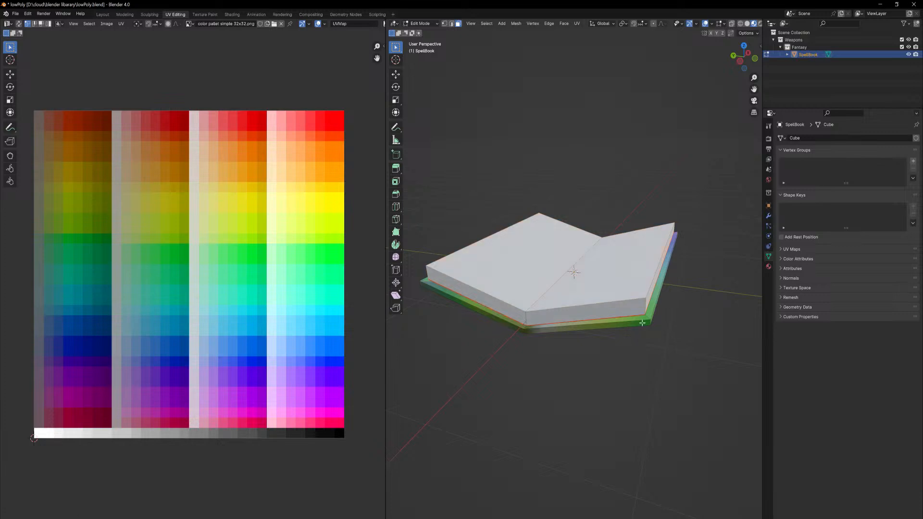
pyautogui.press('l')
pyautogui.click(648, 321)
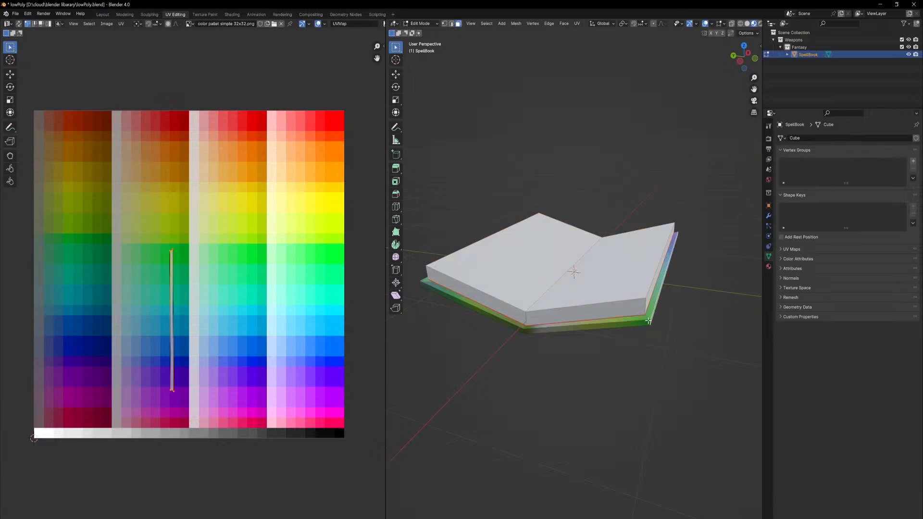
pyautogui.press('l')
# Scale the cover's UVs to 0, move them onto a bright cyan swatch of the palette, and return to Object Mode.
pyautogui.moveTo(222, 296); pyautogui.dragTo(238, 297, button='middle')
pyautogui.press('s')
pyautogui.press('0')
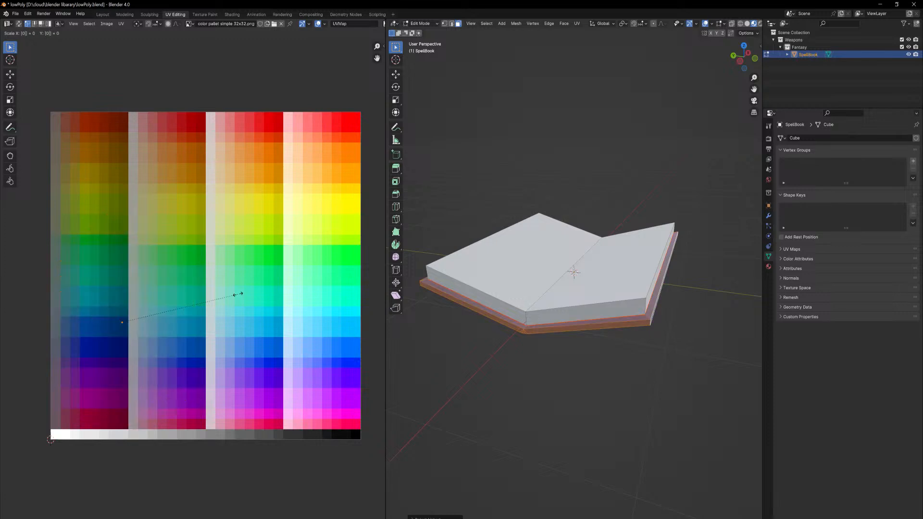
pyautogui.press('Return')
pyautogui.press('g')
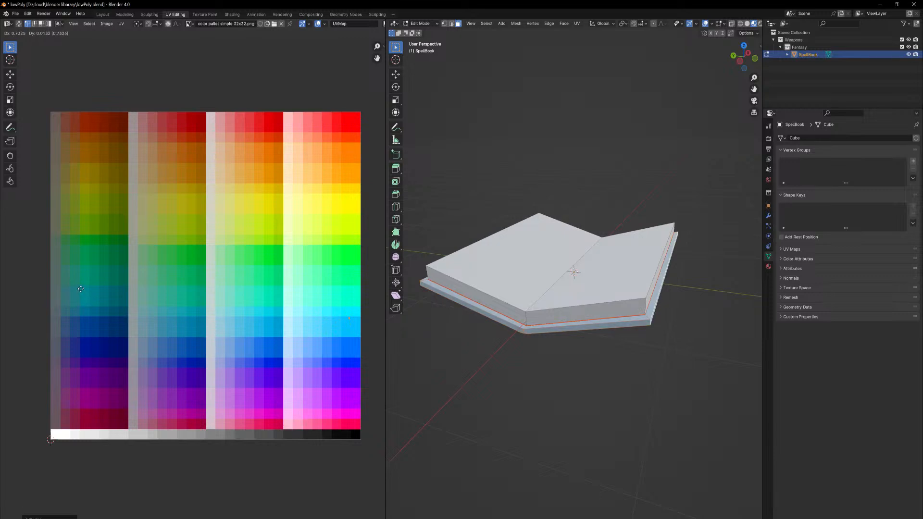
pyautogui.click(83, 284)
pyautogui.press('Tab')
pyautogui.moveTo(634, 377); pyautogui.dragTo(620, 389, button='middle')
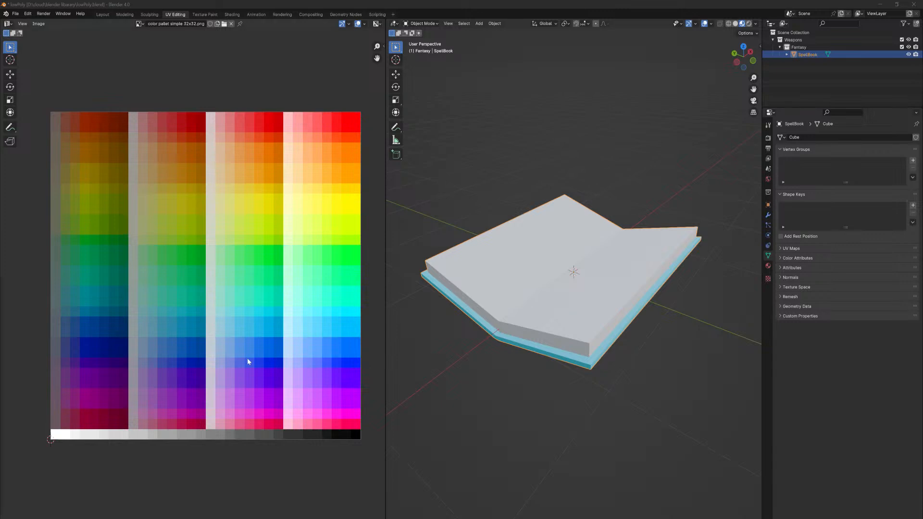
pyautogui.moveTo(666, 335)
pyautogui.mouseDown(button='middle')
pyautogui.moveTo(647, 330)
pyautogui.moveTo(653, 340)
pyautogui.mouseUp(button='middle')
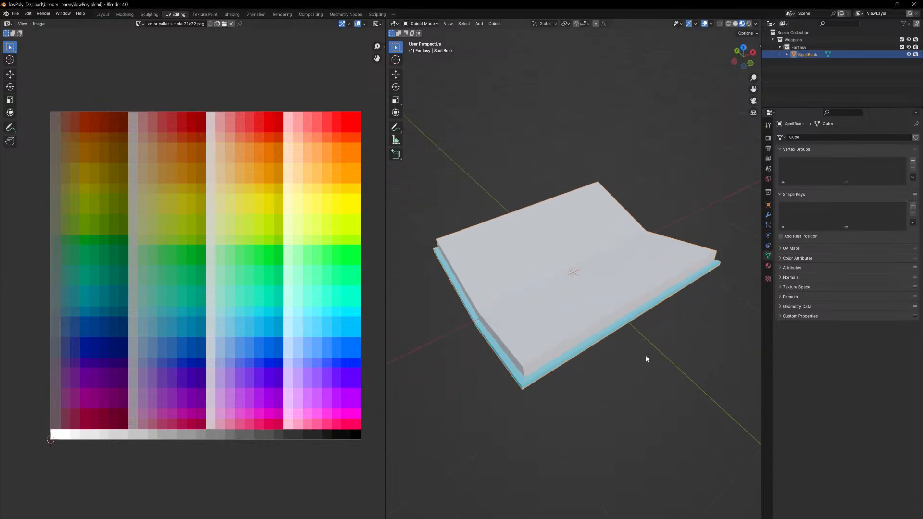
# Return to the Layout workspace and set the spellbook task in the To-Do List to Completed.
pyautogui.click(107, 14)
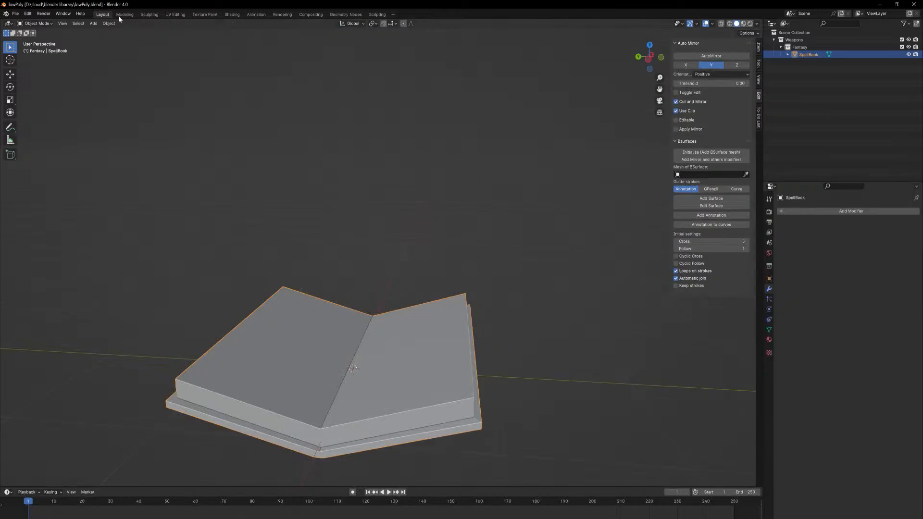
pyautogui.click(759, 46)
pyautogui.click(758, 121)
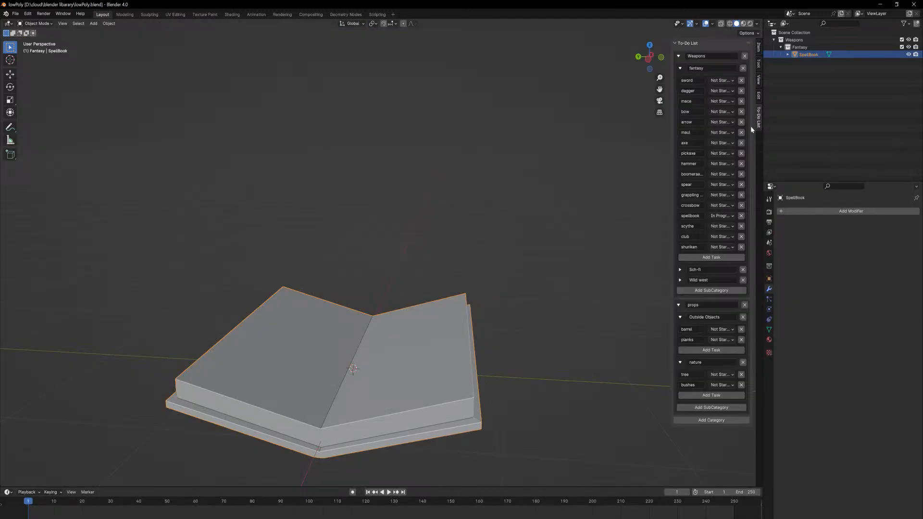
pyautogui.click(727, 216)
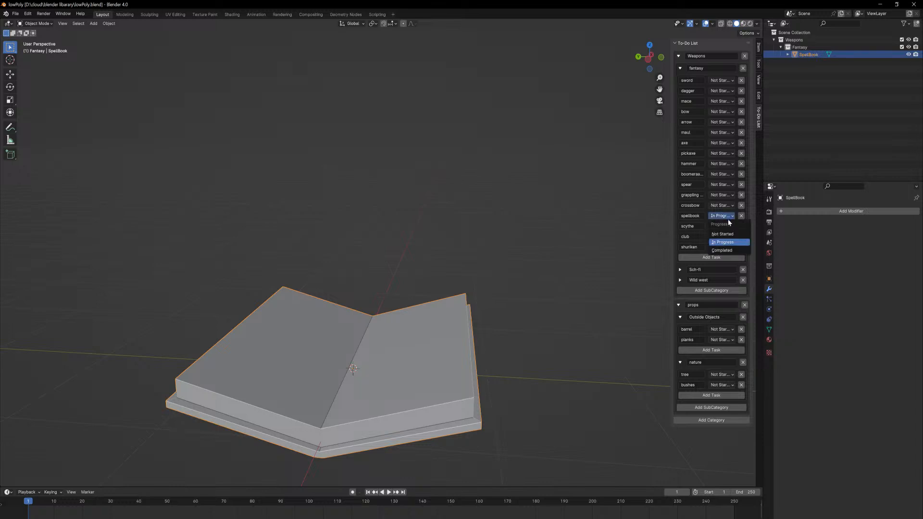
pyautogui.click(728, 251)
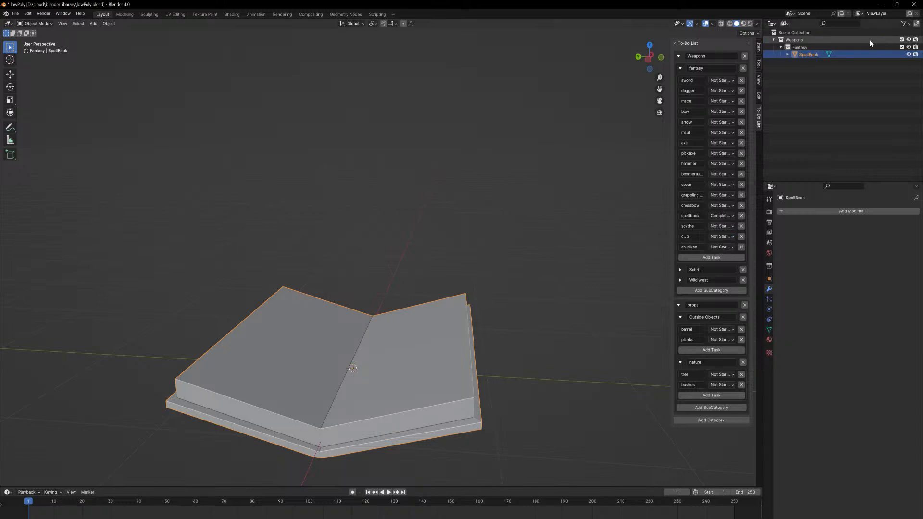
# Hide the SpellBook object and add a mesh cube in the Fantasy collection.
pyautogui.click(908, 55)
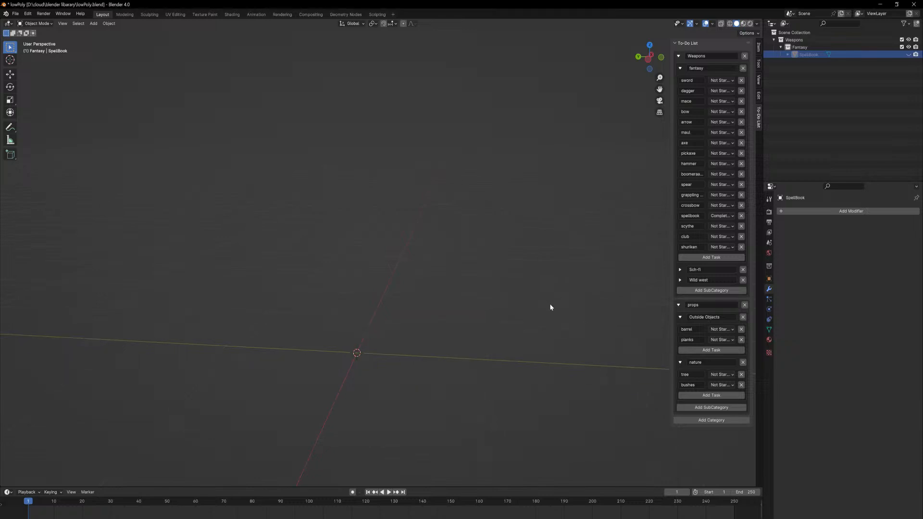
pyautogui.scroll(-1, 549, 304)
pyautogui.hotkey('shift', 'a')
pyautogui.moveTo(515, 305)
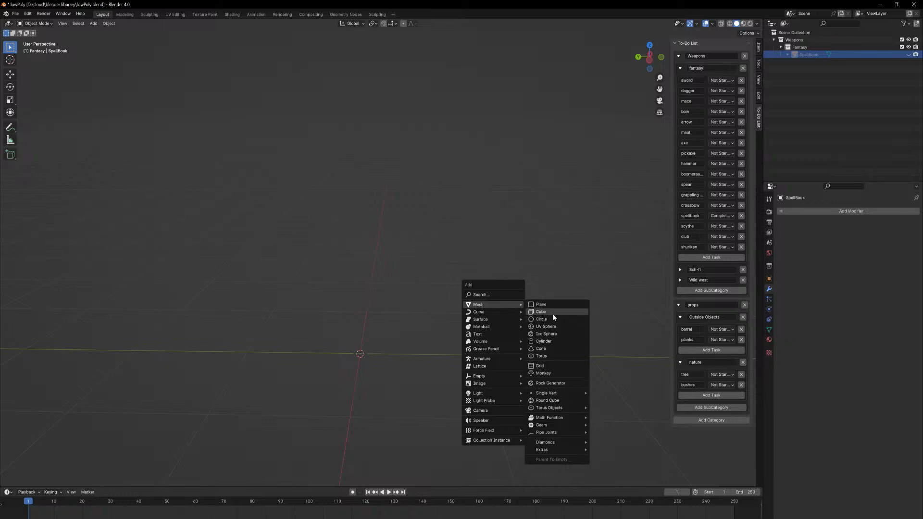
pyautogui.click(553, 312)
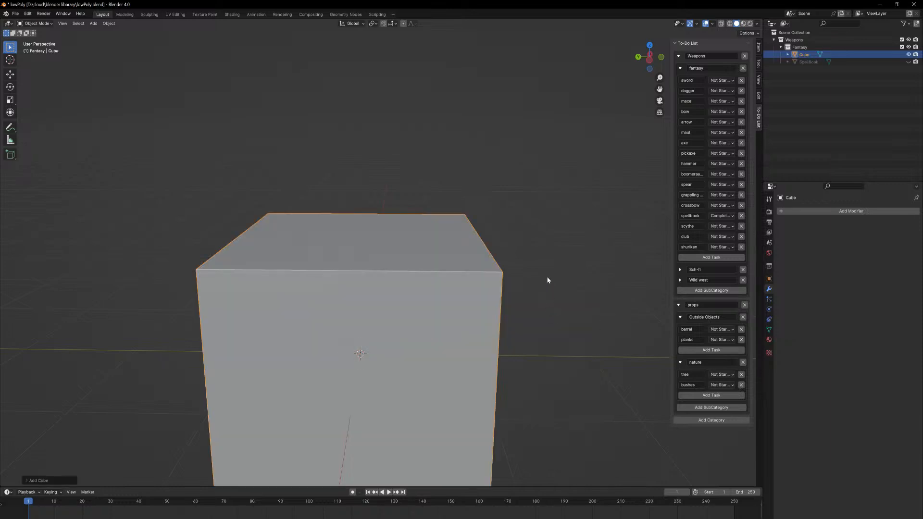
# In Edit Mode, flatten the cube along Z into a thin plate and narrow it along X into a long strip.
pyautogui.scroll(-3, 546, 318)
pyautogui.press('Tab')
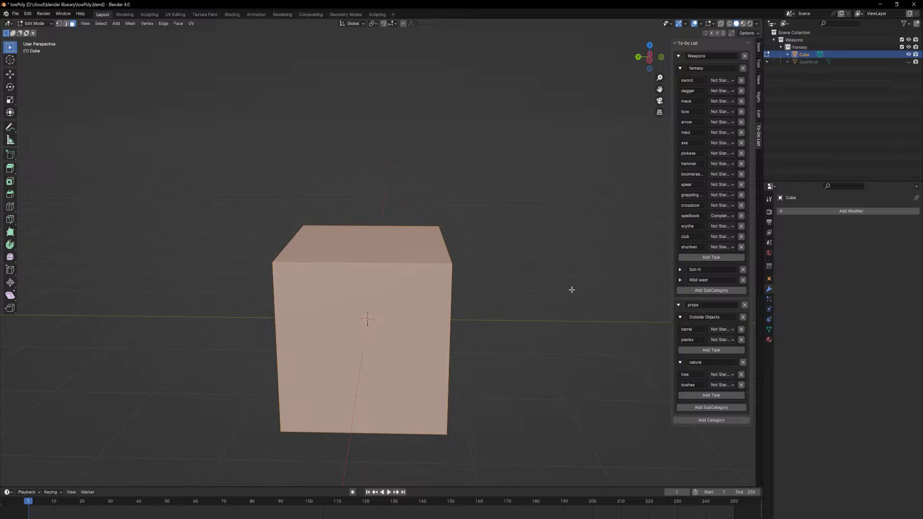
pyautogui.press('s')
pyautogui.press('z')
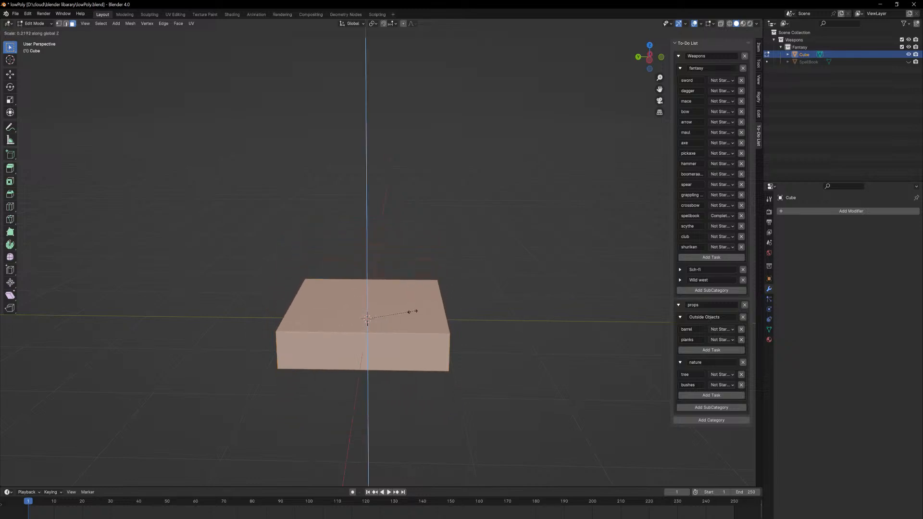
pyautogui.click(369, 323)
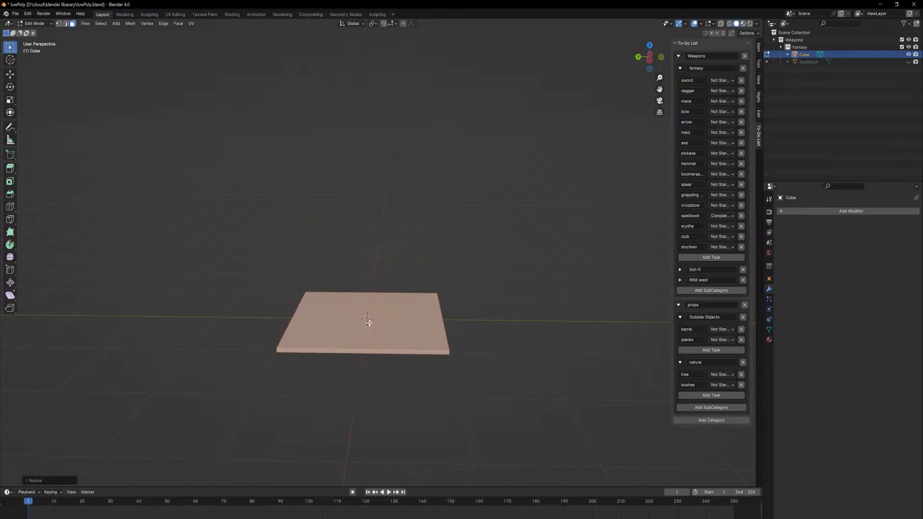
pyautogui.moveTo(479, 293); pyautogui.dragTo(464, 323, button='middle')
pyautogui.press('s')
pyautogui.press('x')
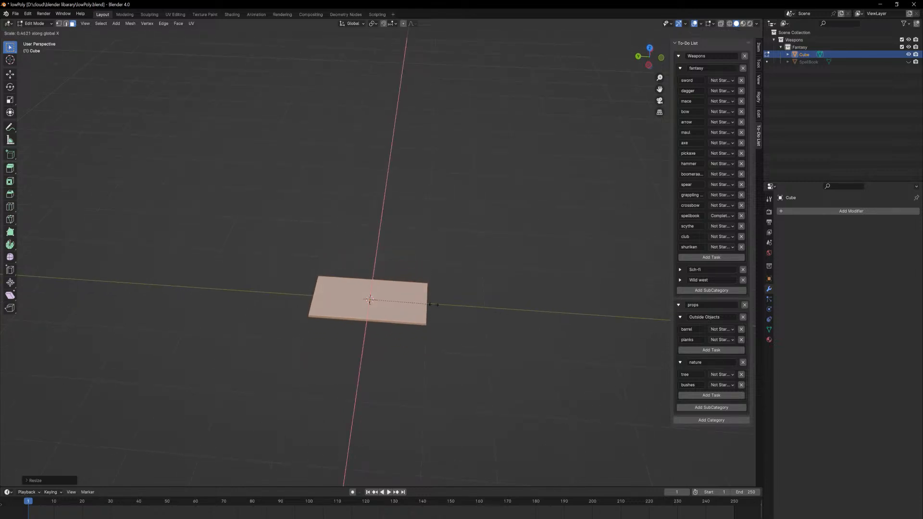
pyautogui.click(397, 304)
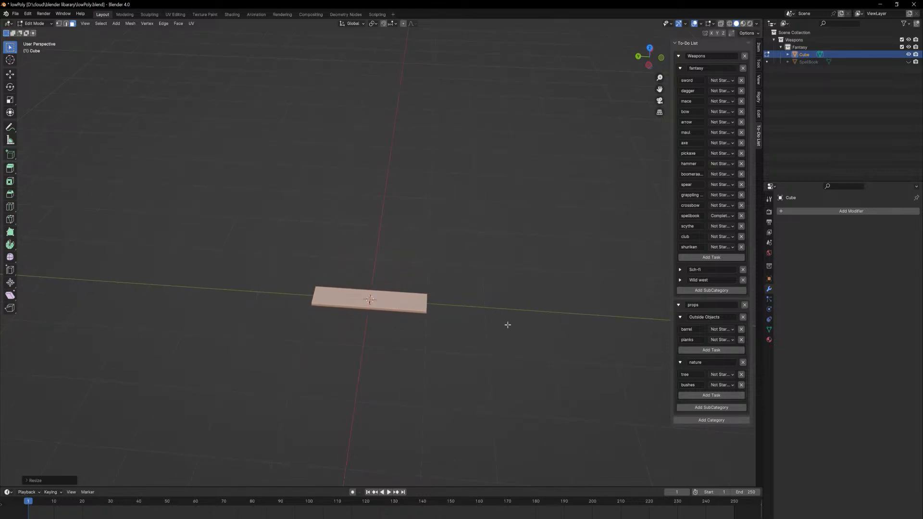
pyautogui.scroll(4, 486, 327)
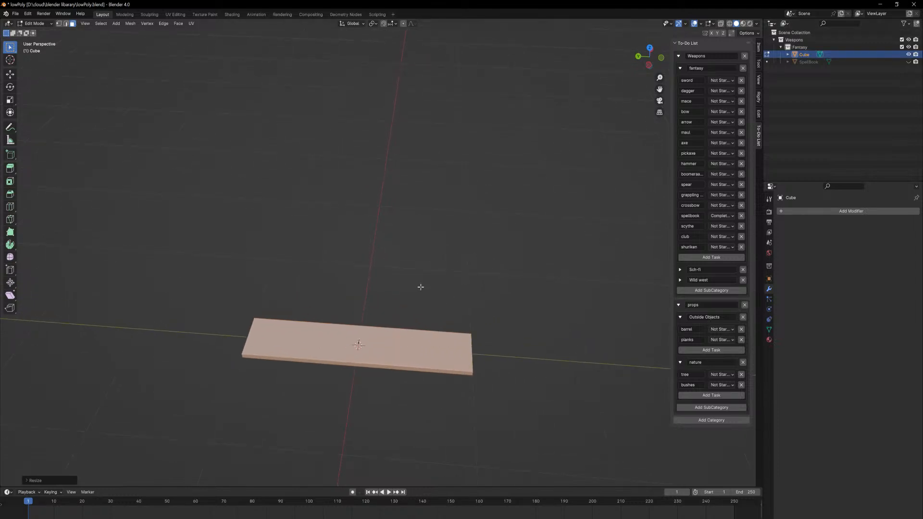
pyautogui.moveTo(421, 287); pyautogui.dragTo(426, 285, button='middle')
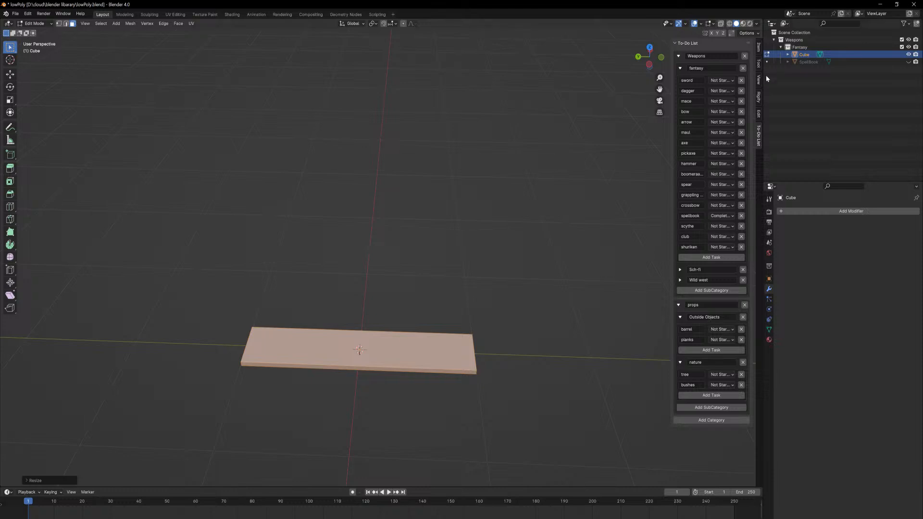
# Apply AutoMirror to the strip on the Y axis with Cut and Mirror and Use Clip enabled.
pyautogui.click(759, 48)
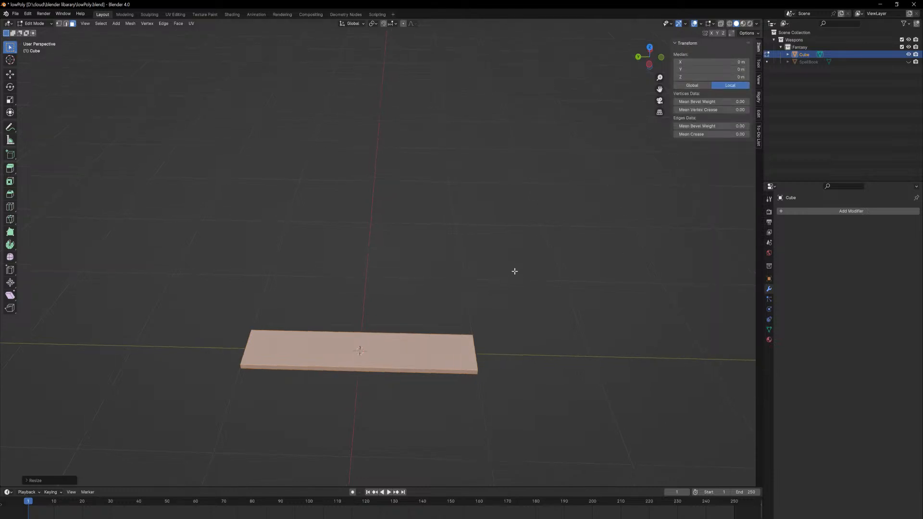
pyautogui.press('Tab')
pyautogui.click(759, 102)
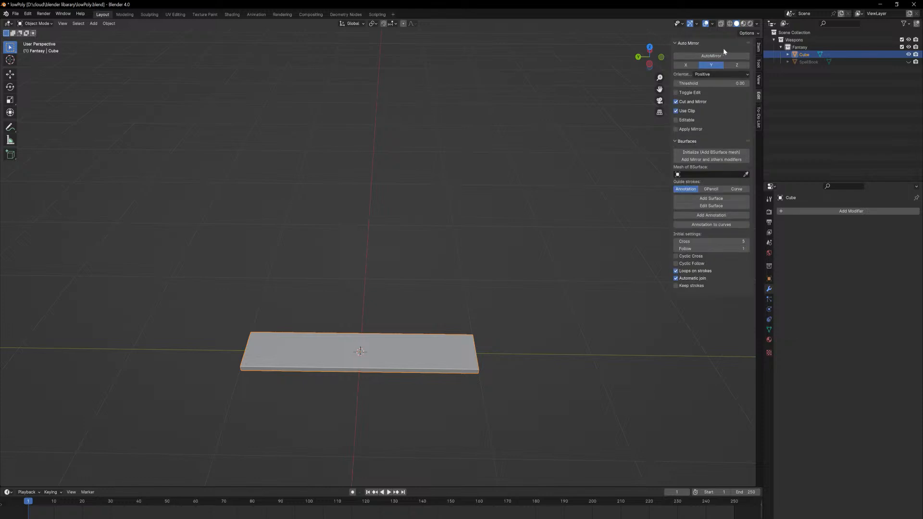
pyautogui.click(719, 56)
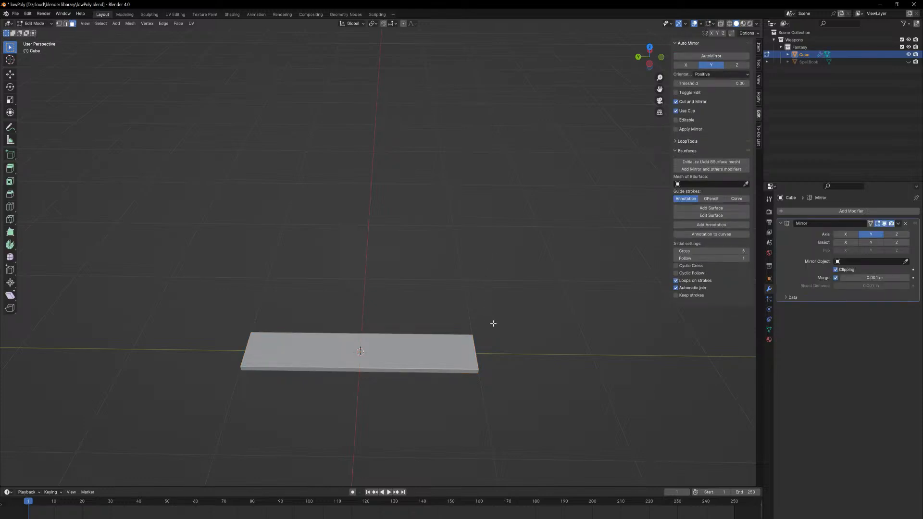
pyautogui.moveTo(490, 323); pyautogui.dragTo(479, 396, button='middle')
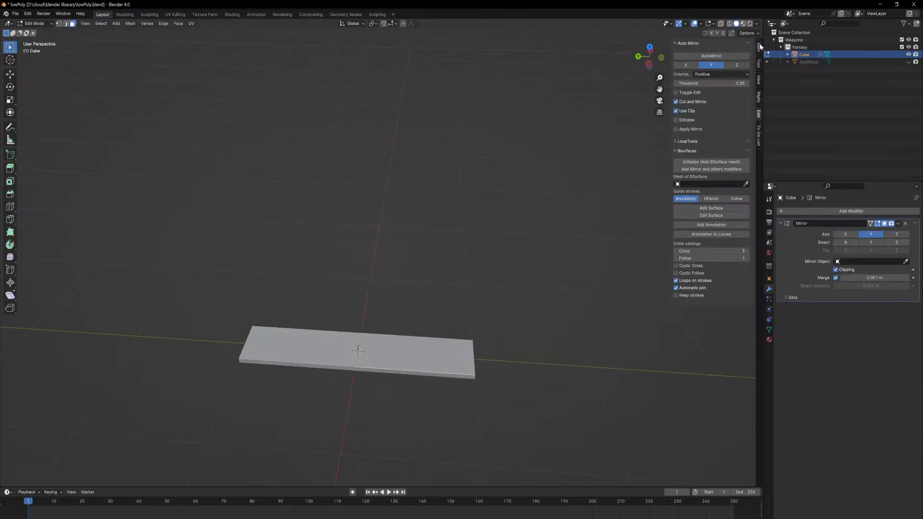
pyautogui.moveTo(510, 349); pyautogui.dragTo(528, 348, button='middle')
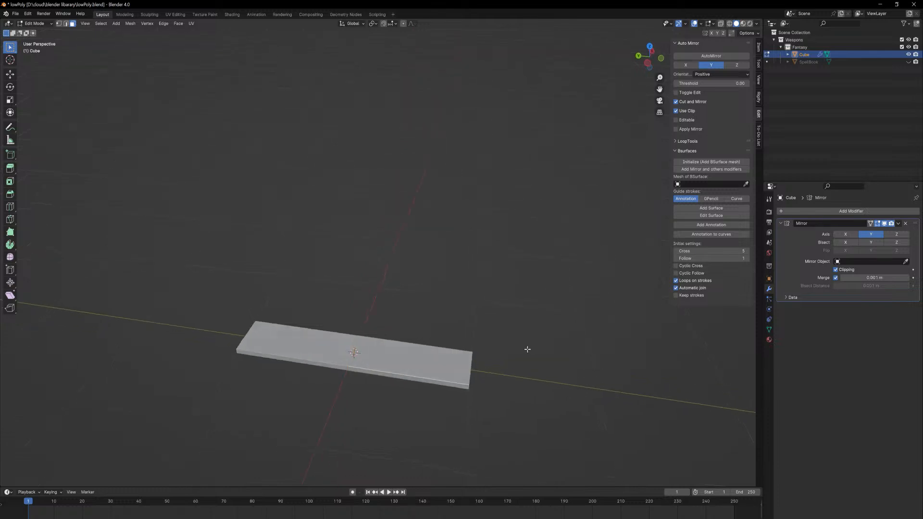
# Select the strip's outer end vertices, turn on X-ray, and scale them down along X to taper the ends.
pyautogui.press('1')
pyautogui.press('a')
pyautogui.moveTo(484, 411); pyautogui.dragTo(336, 380, button='middle')
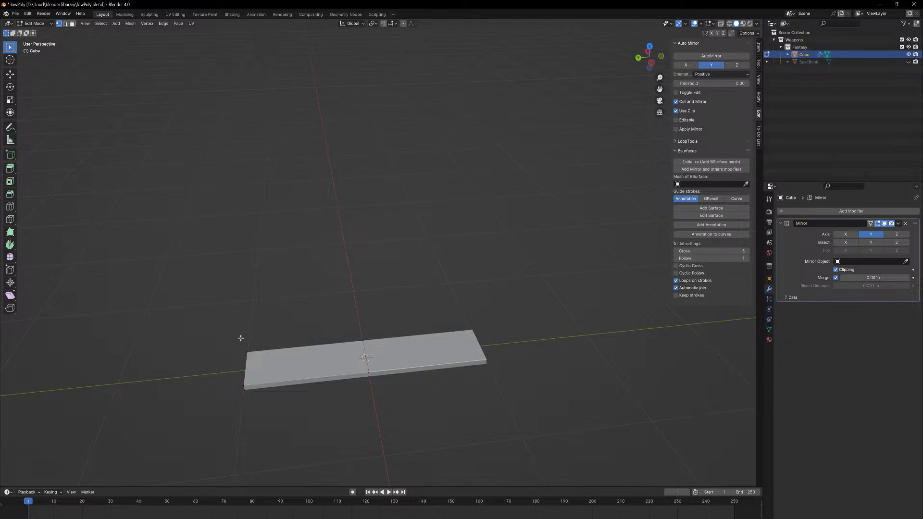
pyautogui.moveTo(241, 338); pyautogui.dragTo(285, 395)
pyautogui.press('s')
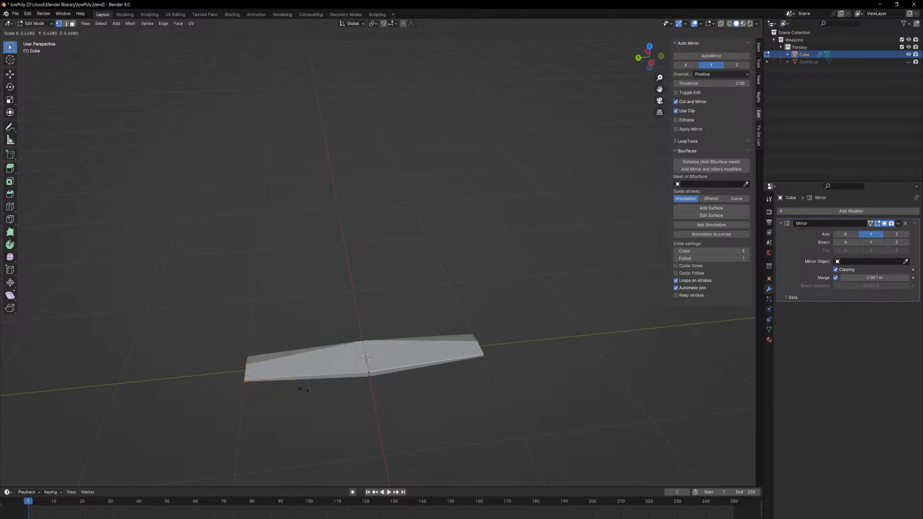
pyautogui.rightClick(323, 391)
pyautogui.click(722, 23)
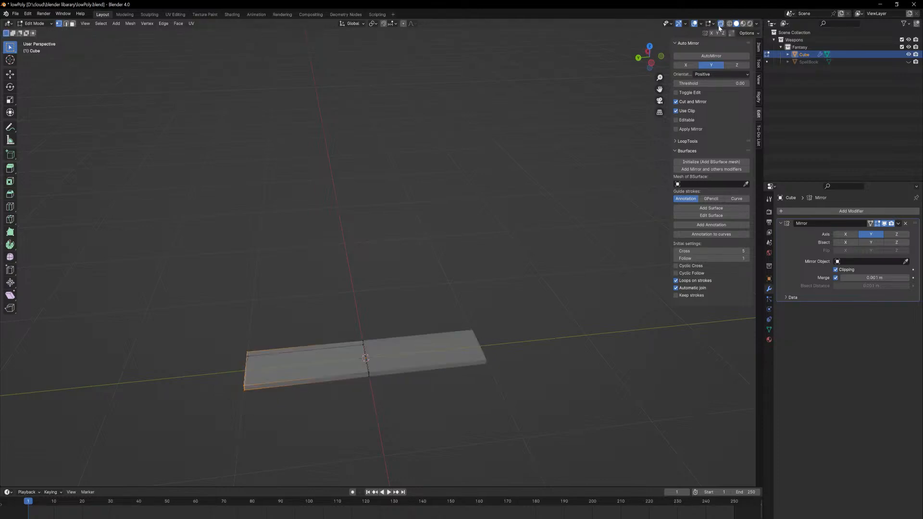
pyautogui.press('s')
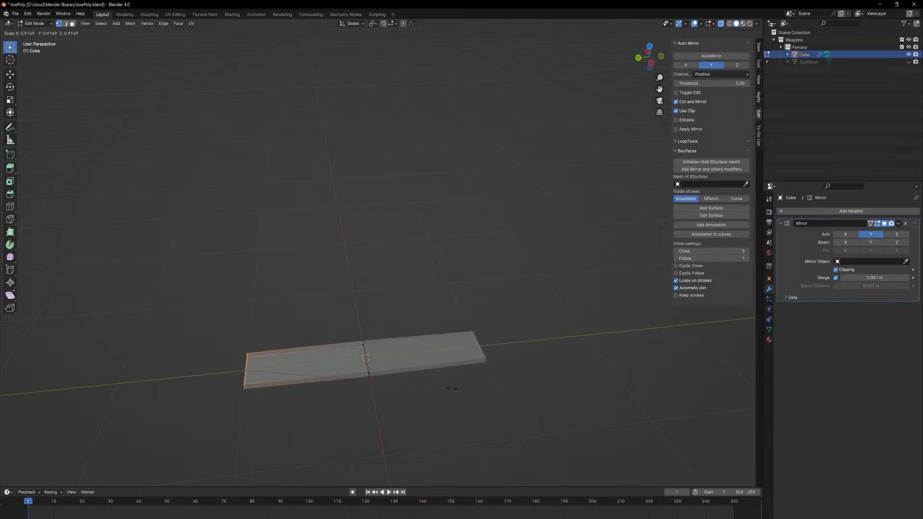
pyautogui.press('x')
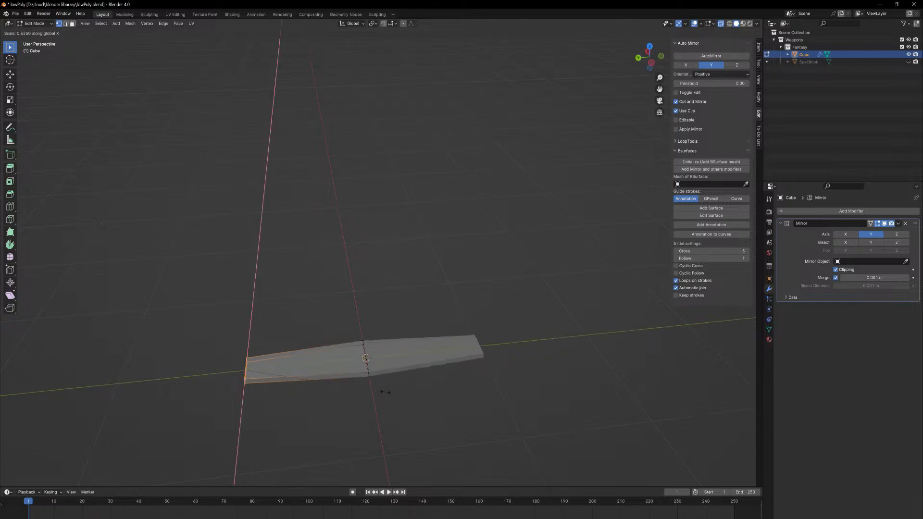
pyautogui.click(263, 376)
# Move the tapered end along X to bend the strip into a V-shaped boomerang, then leave Edit Mode and turn off X-ray.
pyautogui.press('g')
pyautogui.press('z')
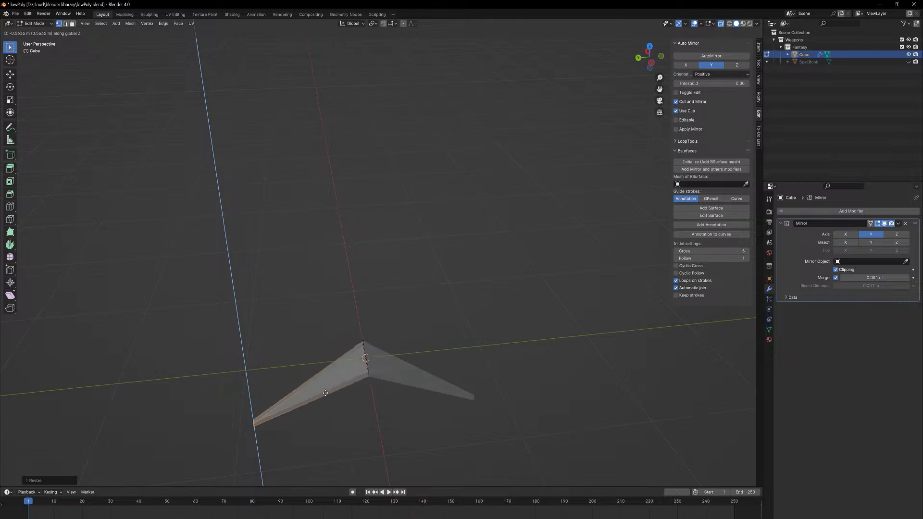
pyautogui.press('x')
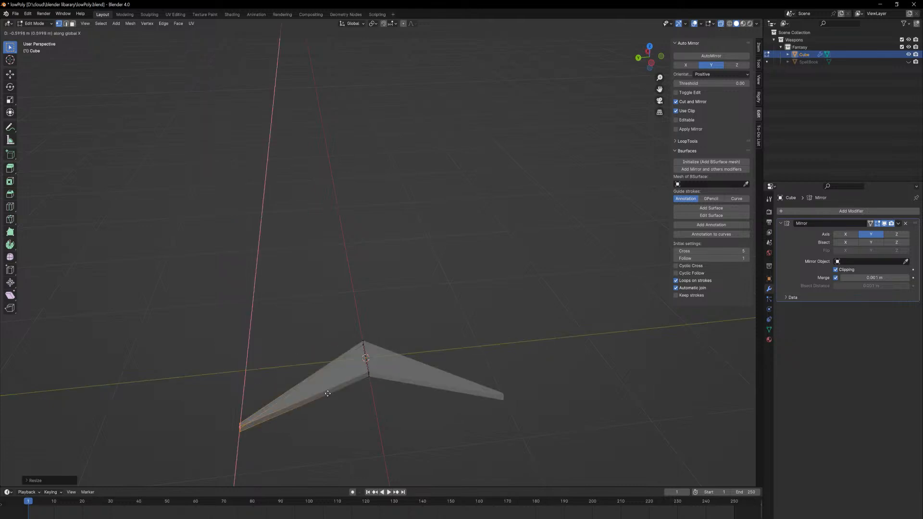
pyautogui.click(346, 420)
pyautogui.moveTo(349, 420); pyautogui.dragTo(402, 458, button='middle')
pyautogui.press('Tab')
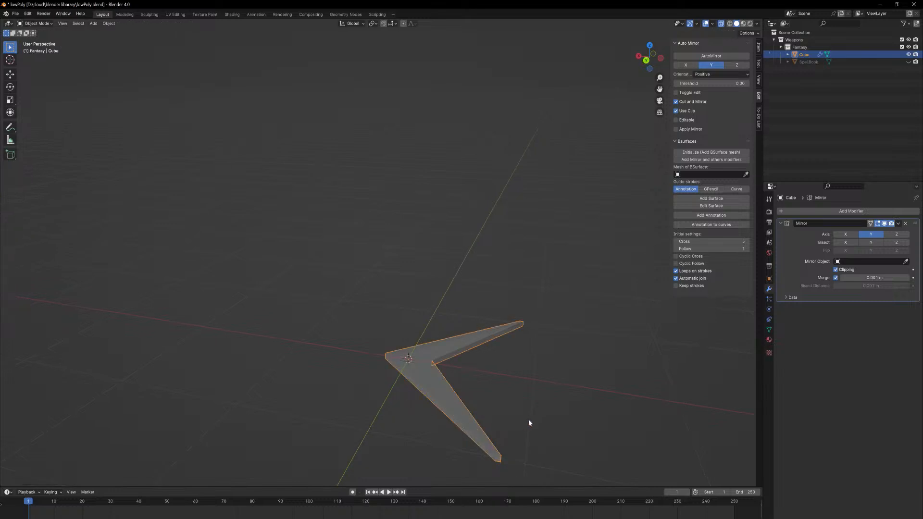
pyautogui.moveTo(529, 424)
pyautogui.mouseDown(button='middle')
pyautogui.moveTo(474, 420)
pyautogui.moveTo(517, 420)
pyautogui.mouseUp(button='middle')
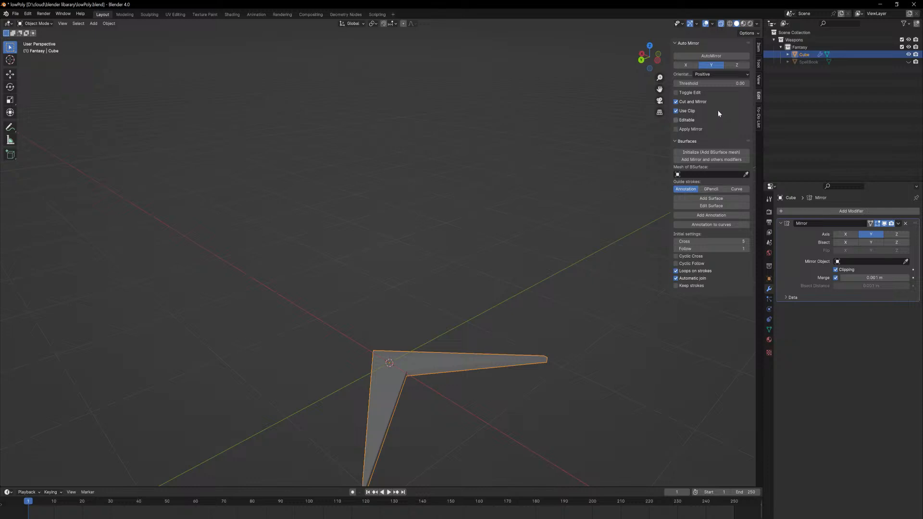
pyautogui.click(721, 23)
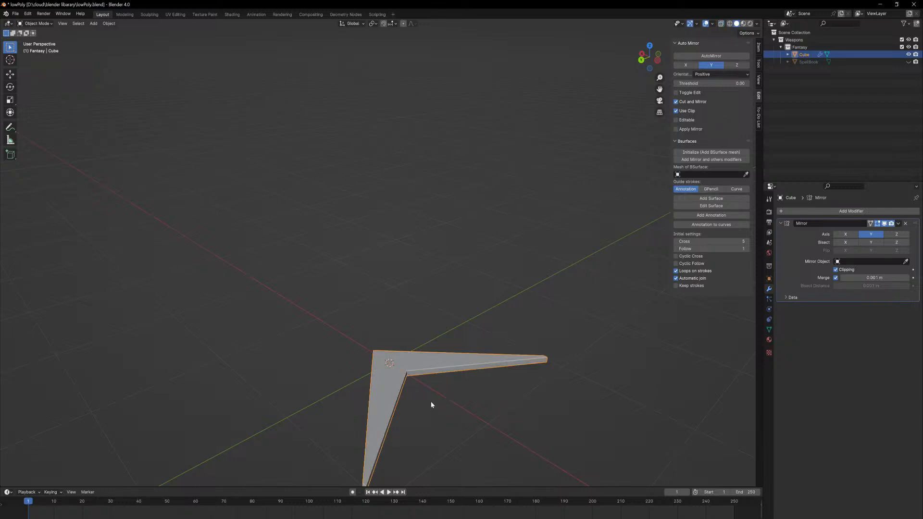
# Open the boomerang mesh in Edit Mode.
pyautogui.moveTo(431, 405); pyautogui.dragTo(379, 324, button='middle')
pyautogui.scroll(2, 430, 350)
pyautogui.press('Tab')
pyautogui.press('a')
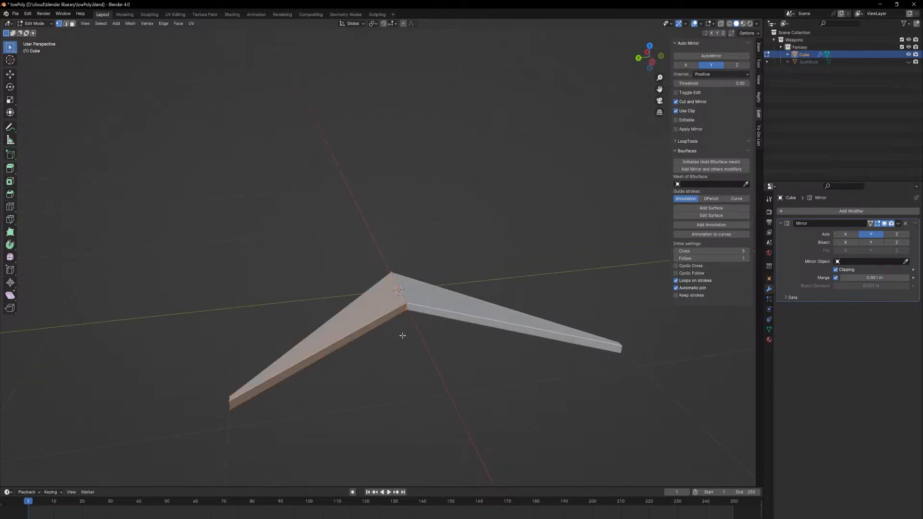
pyautogui.hotkey('ctrl', 'b')
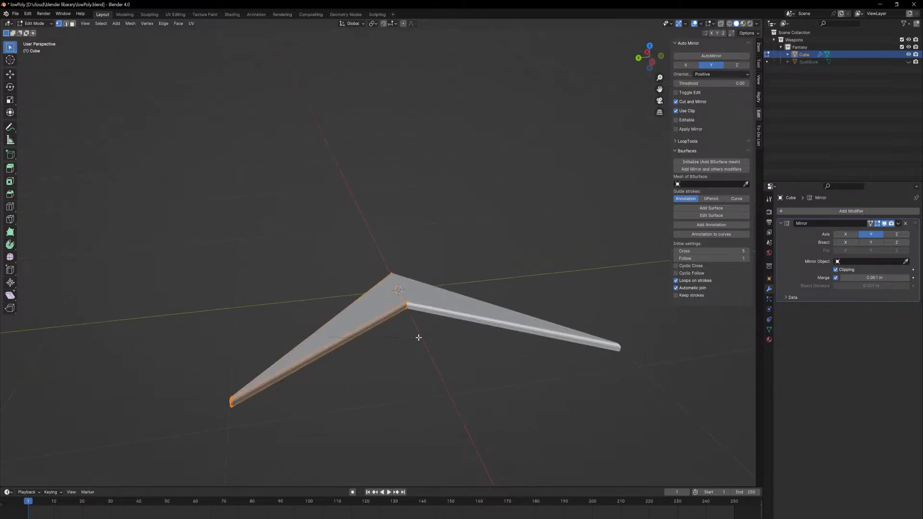
pyautogui.press('Escape')
# Add a loop cut across the middle of the boomerang's arm.
pyautogui.moveTo(375, 356); pyautogui.dragTo(375, 362, button='middle')
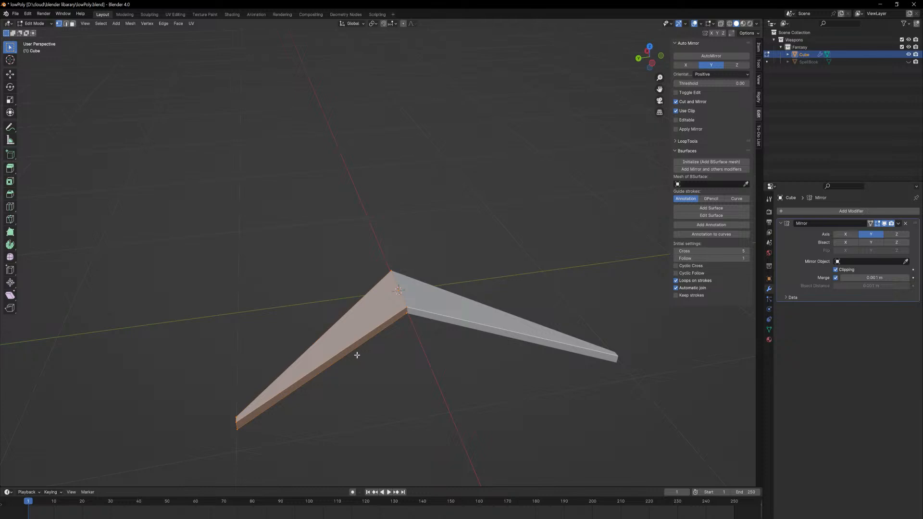
pyautogui.hotkey('ctrl', 'r')
pyautogui.click(334, 330)
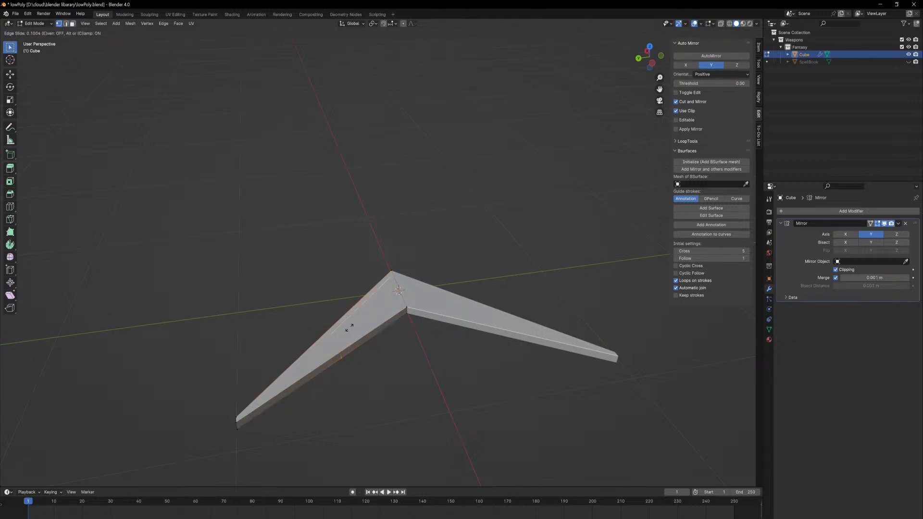
pyautogui.click(350, 328)
# Bow the arm outward by moving the new loop with Z locked and rotating it slightly about Z.
pyautogui.press('g')
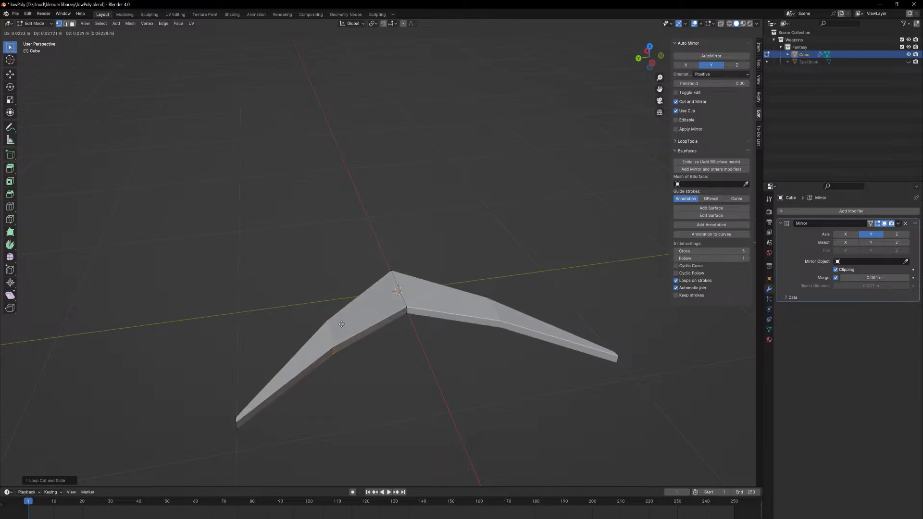
pyautogui.hotkey('shift', 'z')
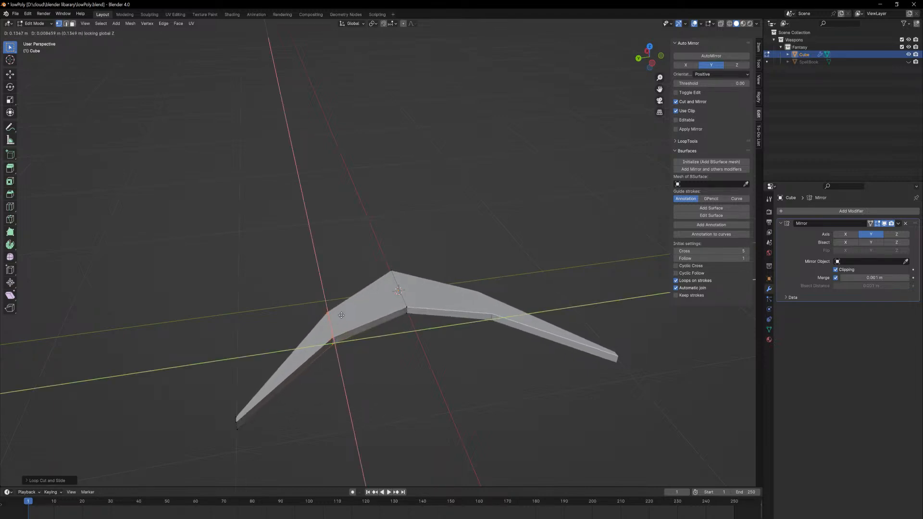
pyautogui.click(346, 318)
pyautogui.press('r')
pyautogui.press('z')
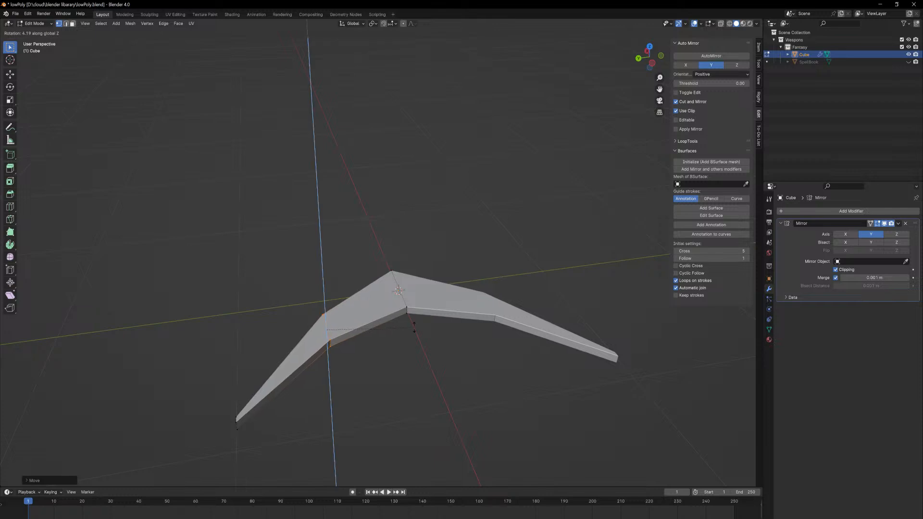
pyautogui.click(420, 335)
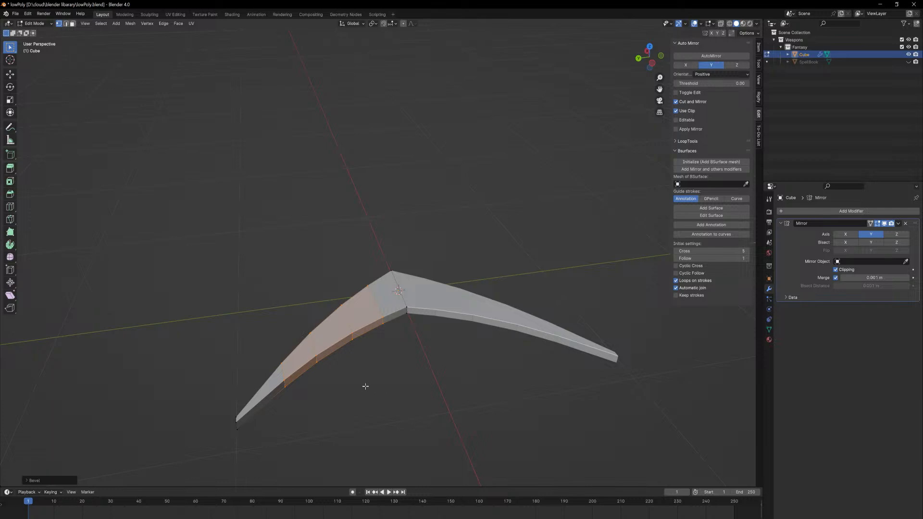
# Add a Bevel modifier to the boomerang and return to Object Mode.
pyautogui.click(780, 211)
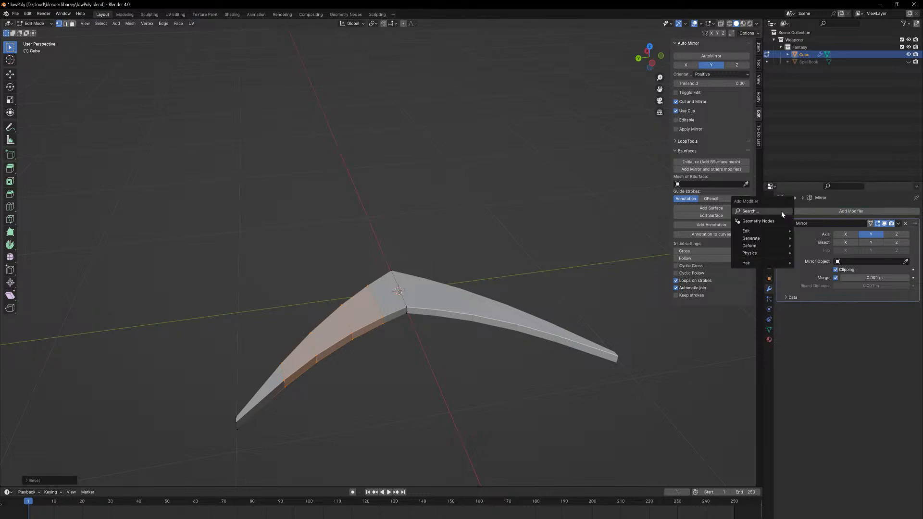
pyautogui.click(786, 225)
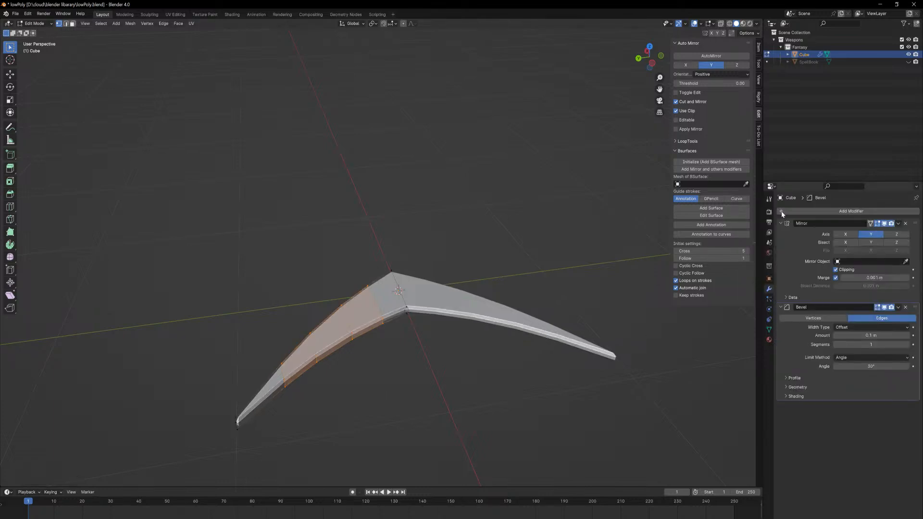
pyautogui.moveTo(538, 360); pyautogui.dragTo(451, 330, button='middle')
pyautogui.press('Tab')
# Try Shade Smooth on the boomerang and set it back to Shade Flat.
pyautogui.rightClick(415, 306)
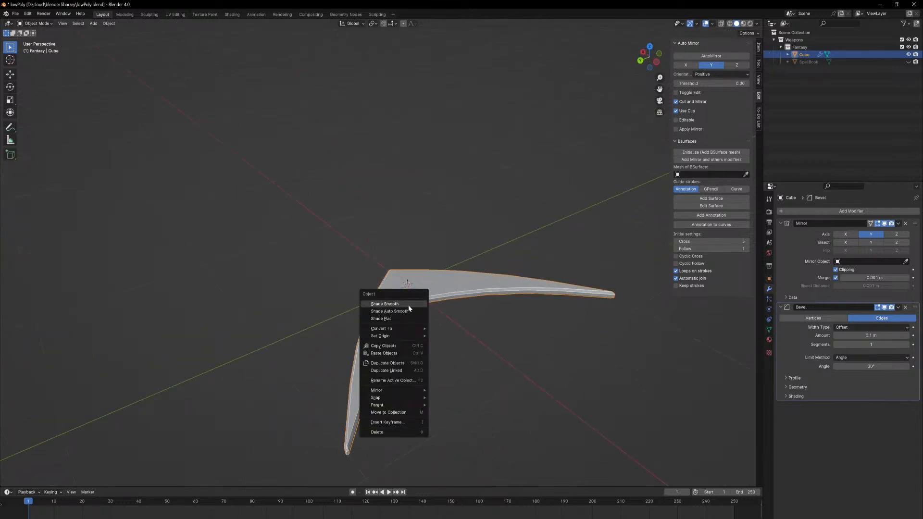
pyautogui.click(408, 305)
pyautogui.rightClick(414, 300)
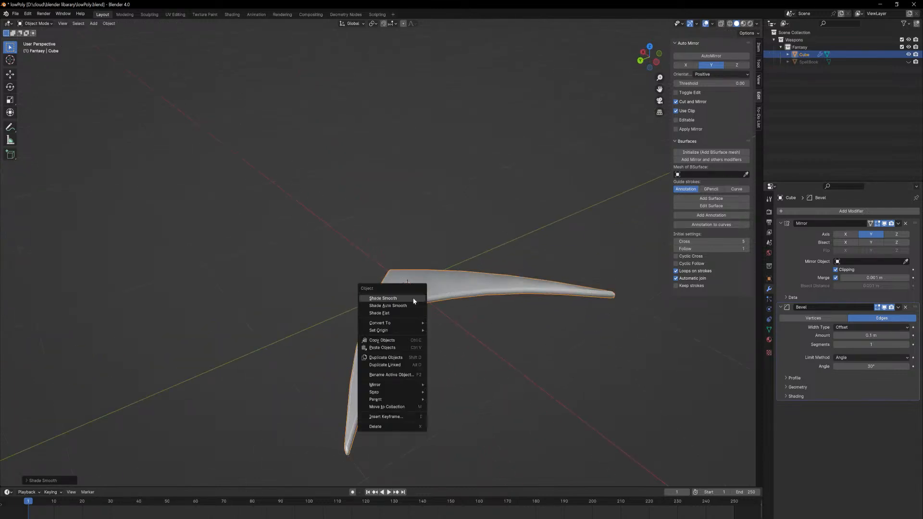
pyautogui.click(408, 313)
pyautogui.moveTo(500, 322)
pyautogui.mouseDown(button='middle')
pyautogui.moveTo(449, 322)
pyautogui.moveTo(486, 315)
pyautogui.moveTo(434, 331)
pyautogui.moveTo(392, 322)
pyautogui.moveTo(399, 319)
pyautogui.moveTo(398, 329)
pyautogui.mouseUp(button='middle')
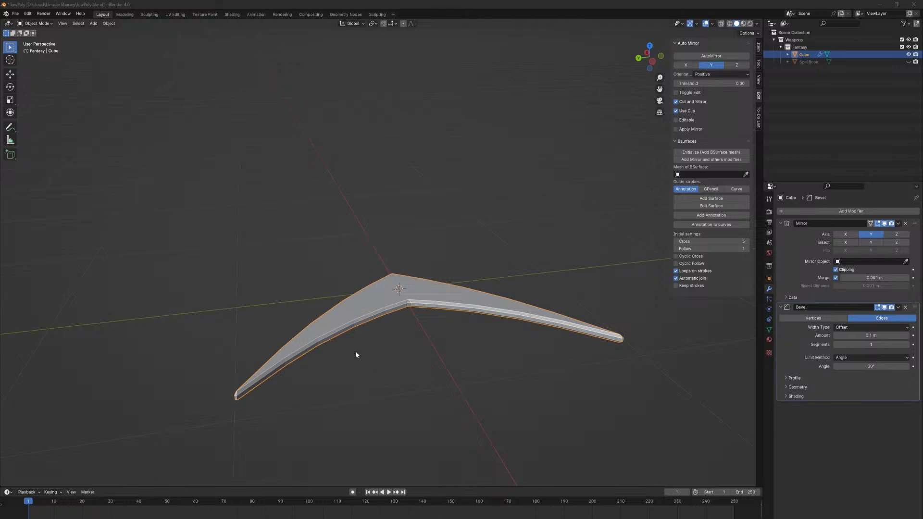
# In Edit Mode, select the strip of side faces along the arm's inner edge and scale it down along Z.
pyautogui.moveTo(356, 352); pyautogui.dragTo(385, 307, button='middle')
pyautogui.press('Tab')
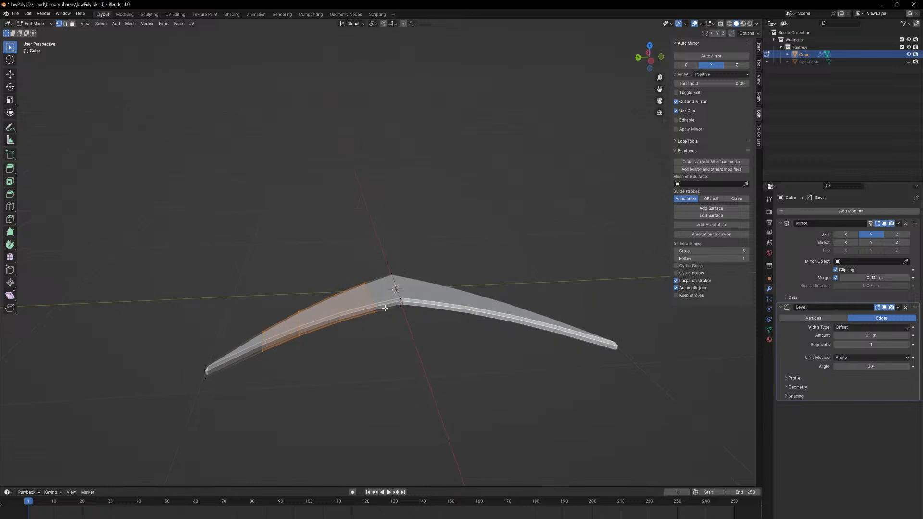
pyautogui.press('2')
pyautogui.press('3')
pyautogui.keyDown('alt'); pyautogui.click(386, 306); pyautogui.keyUp('alt')
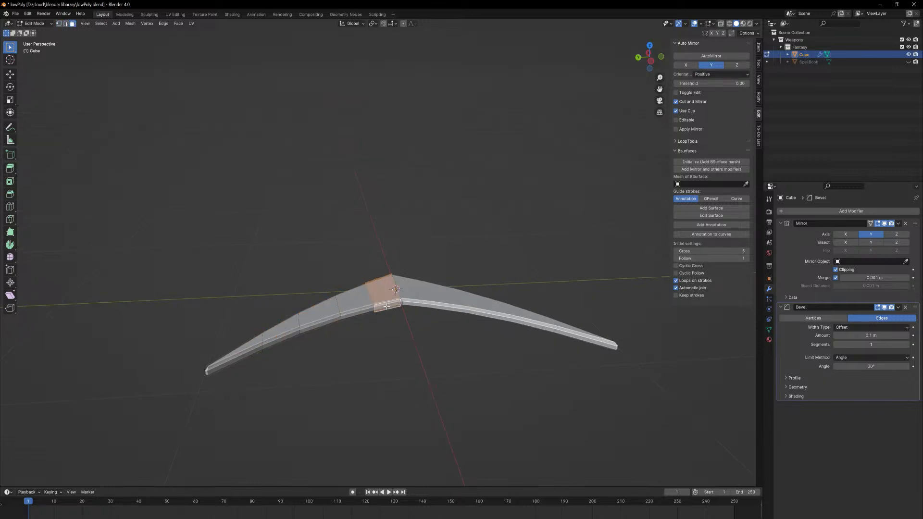
pyautogui.hotkey('alt', 'a')
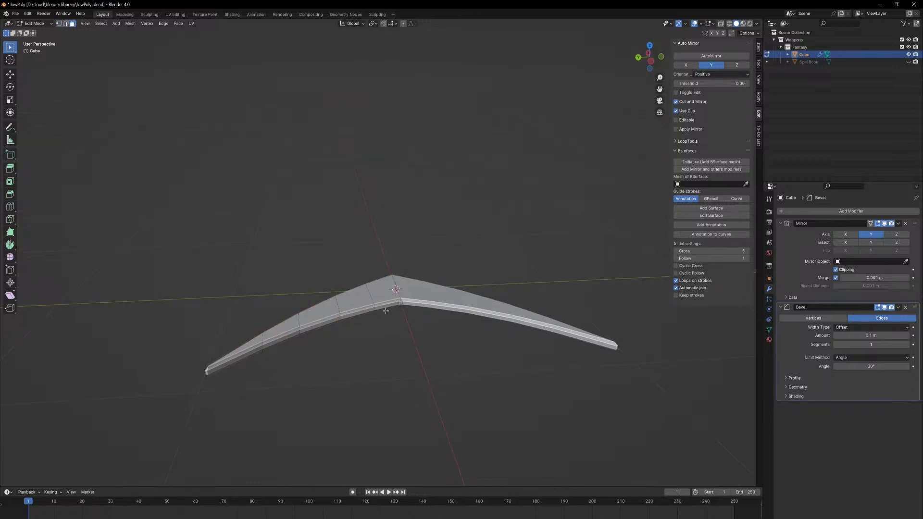
pyautogui.click(387, 306)
pyautogui.keyDown('ctrl'); pyautogui.click(221, 366); pyautogui.keyUp('ctrl')
pyautogui.press('s')
pyautogui.press('z')
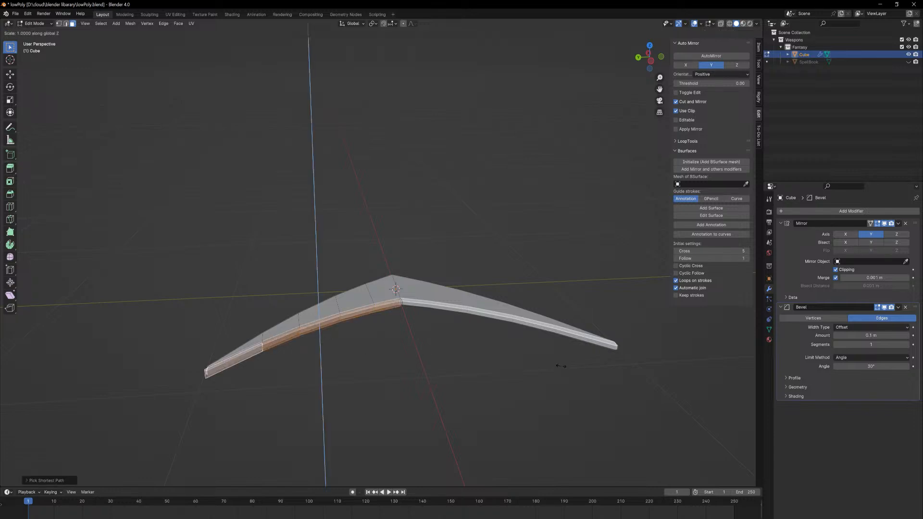
pyautogui.click(398, 351)
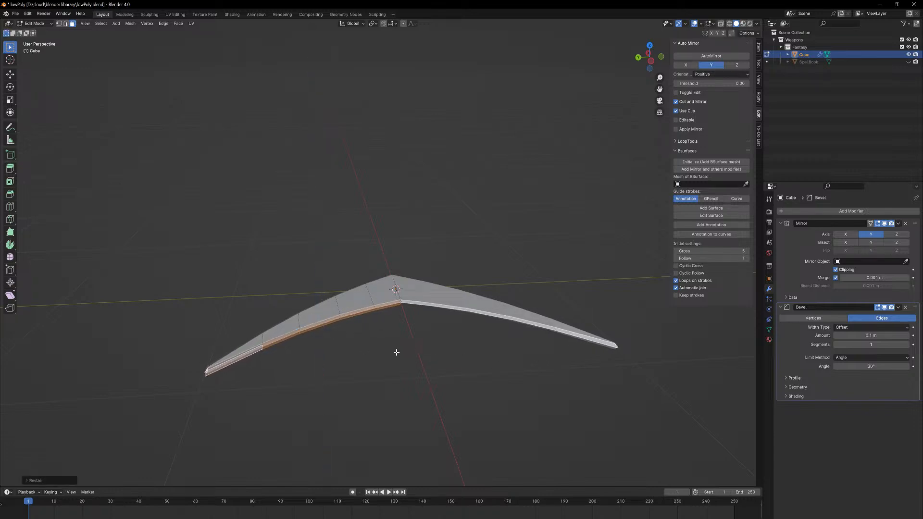
# Select the strip of side faces along the arm's outer edge, from tip to centre, and scale it along Z.
pyautogui.moveTo(398, 350); pyautogui.dragTo(375, 327, button='middle')
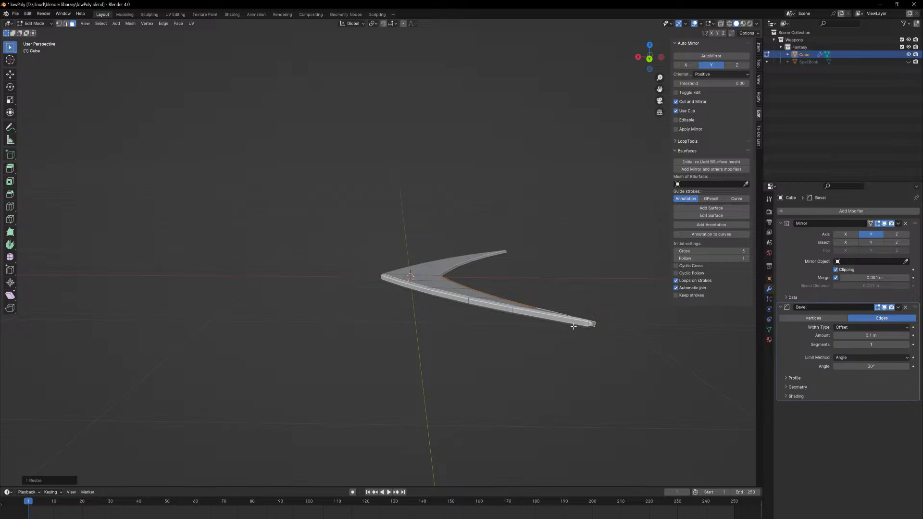
pyautogui.click(583, 324)
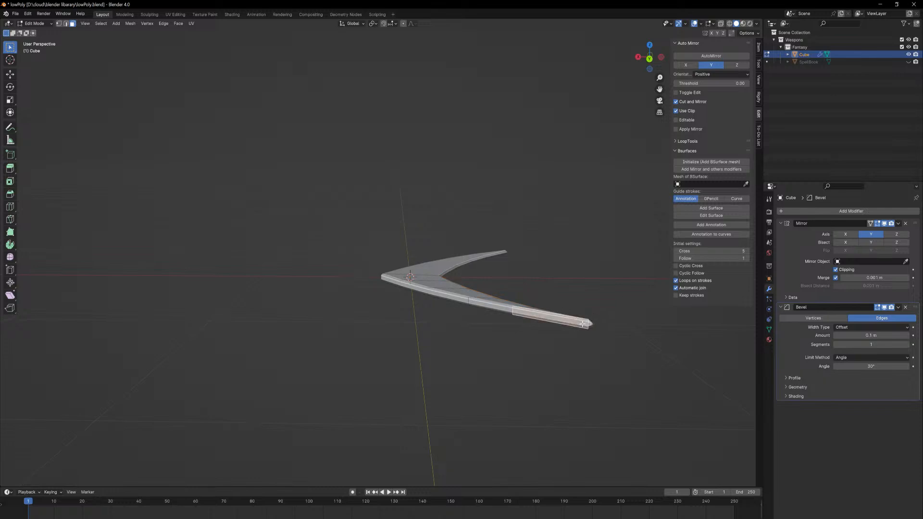
pyautogui.keyDown('ctrl'); pyautogui.click(391, 284); pyautogui.keyUp('ctrl')
pyautogui.press('s')
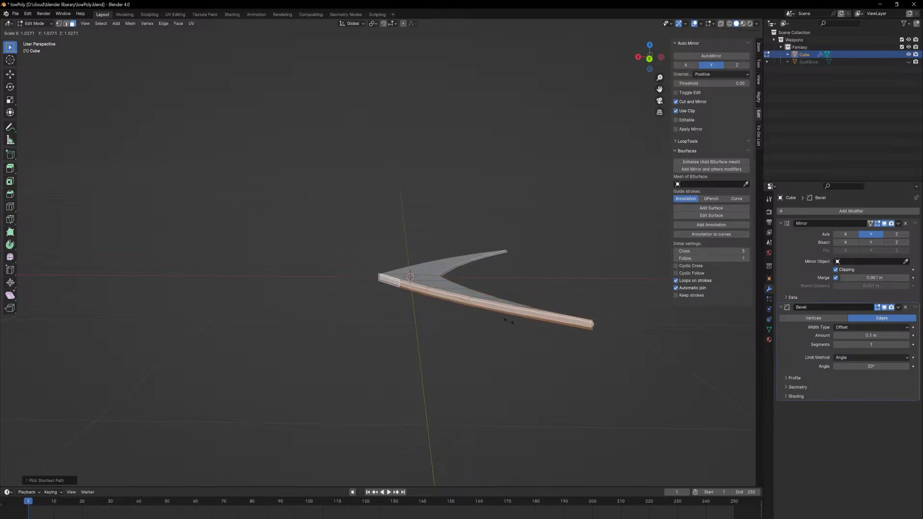
pyautogui.press('z')
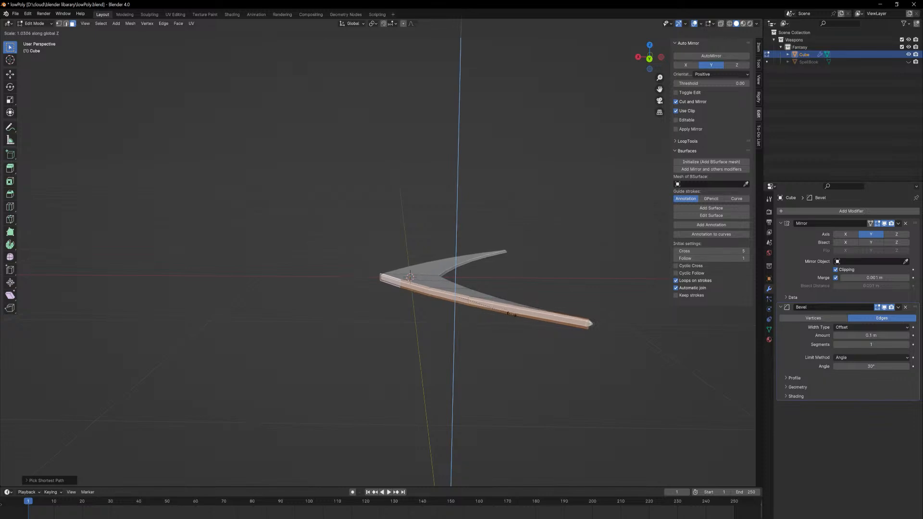
pyautogui.click(511, 313)
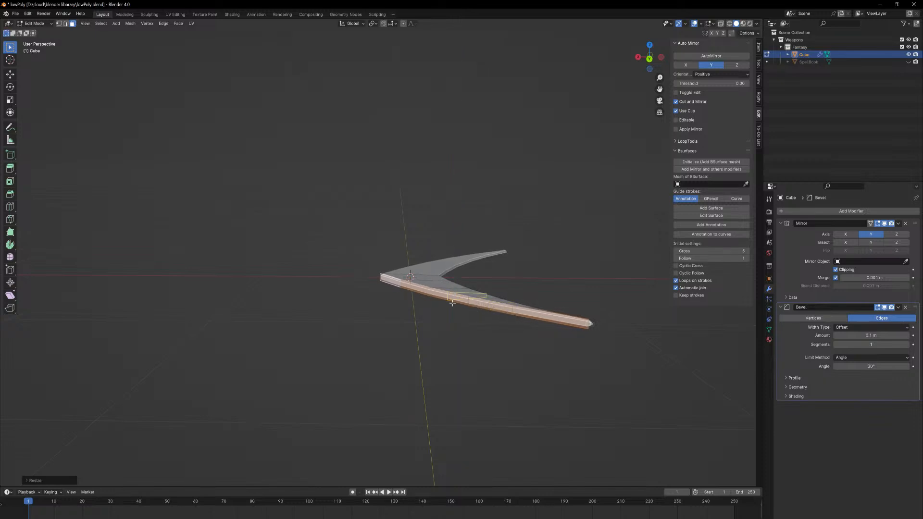
# Add a centred loop cut running lengthwise along the boomerang's side faces.
pyautogui.hotkey('ctrl', 'r')
pyautogui.scroll(1, 466, 307)
pyautogui.scroll(2, 465, 307)
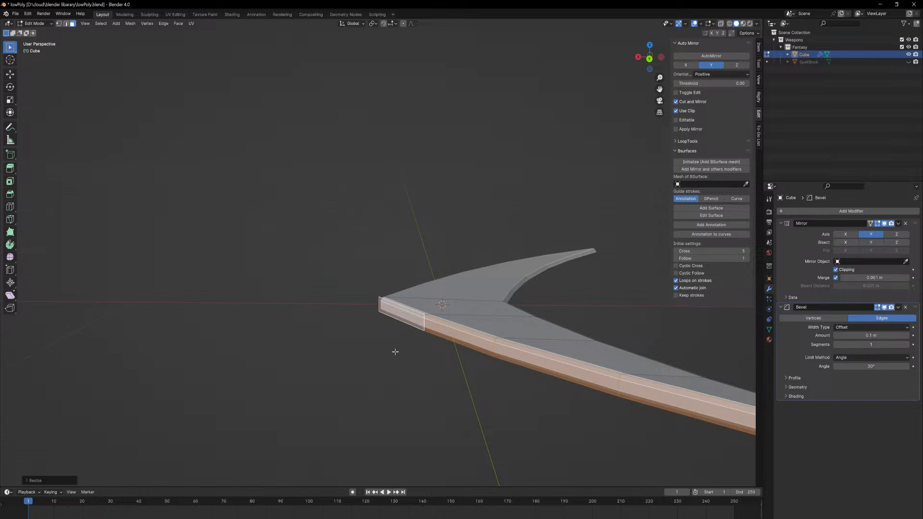
pyautogui.click(382, 302)
pyautogui.rightClick(381, 302)
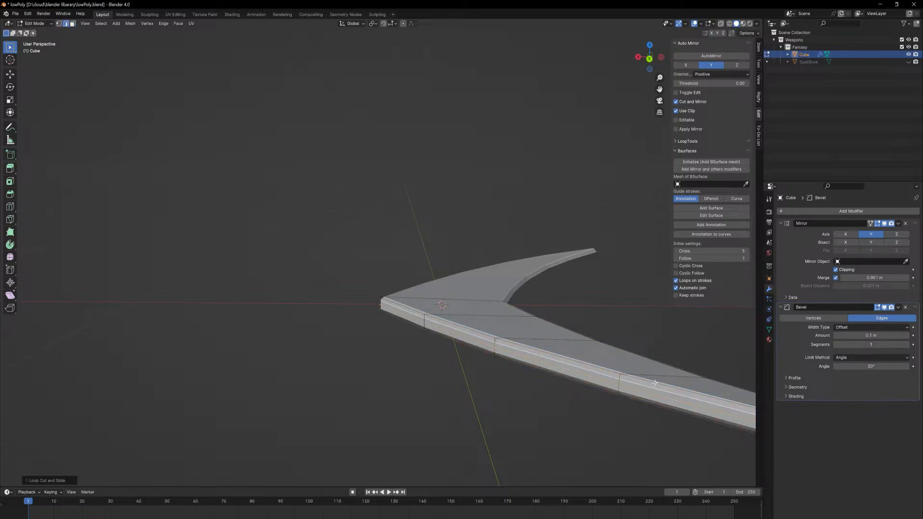
# Select the middle edges along the arm's outer side, move them outward with Z locked to form a ridge, and leave Edit Mode.
pyautogui.moveTo(581, 369); pyautogui.dragTo(546, 365, button='middle')
pyautogui.scroll(-3, 546, 365)
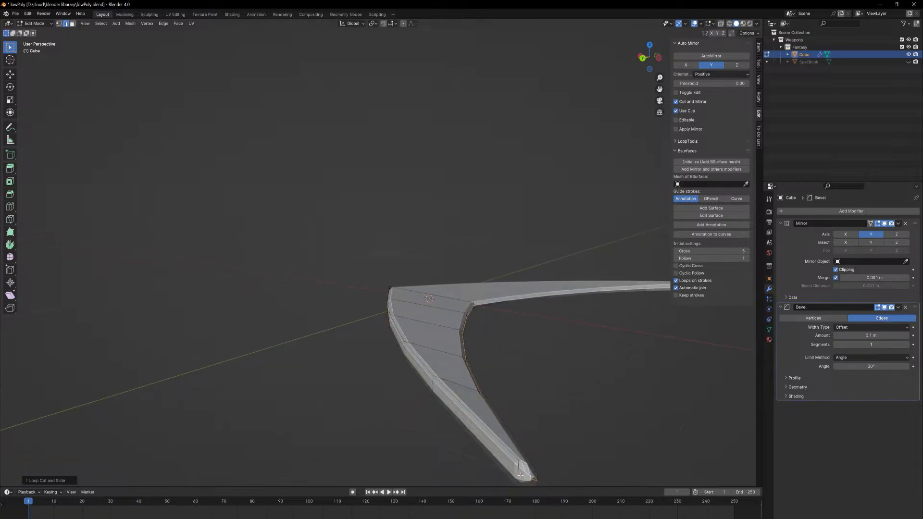
pyautogui.moveTo(375, 368); pyautogui.dragTo(406, 309, button='middle')
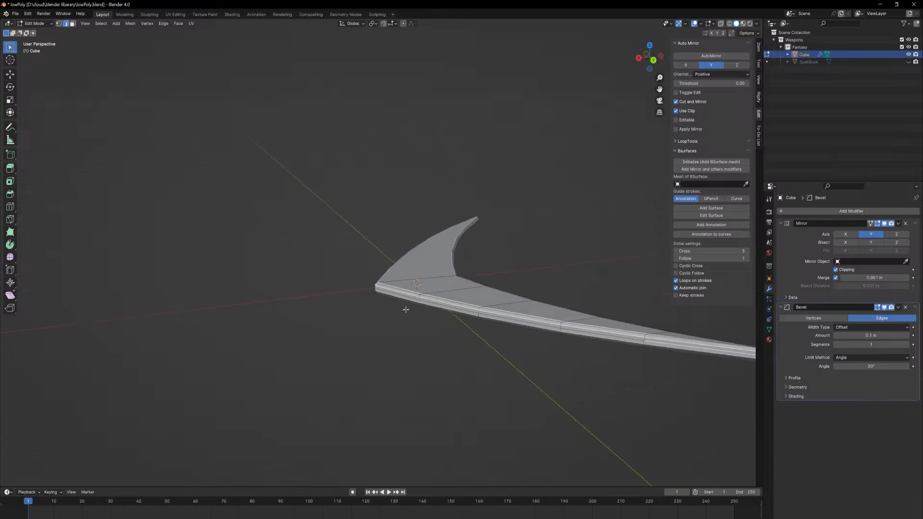
pyautogui.keyDown('ctrl'); pyautogui.click(402, 298); pyautogui.keyUp('ctrl')
pyautogui.moveTo(476, 301); pyautogui.dragTo(437, 308, button='middle')
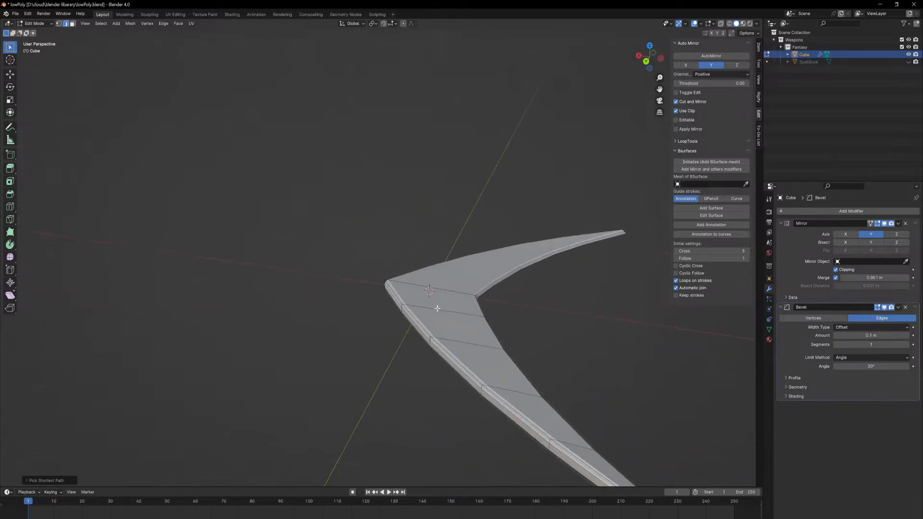
pyautogui.press('g')
pyautogui.hotkey('shift', 'z')
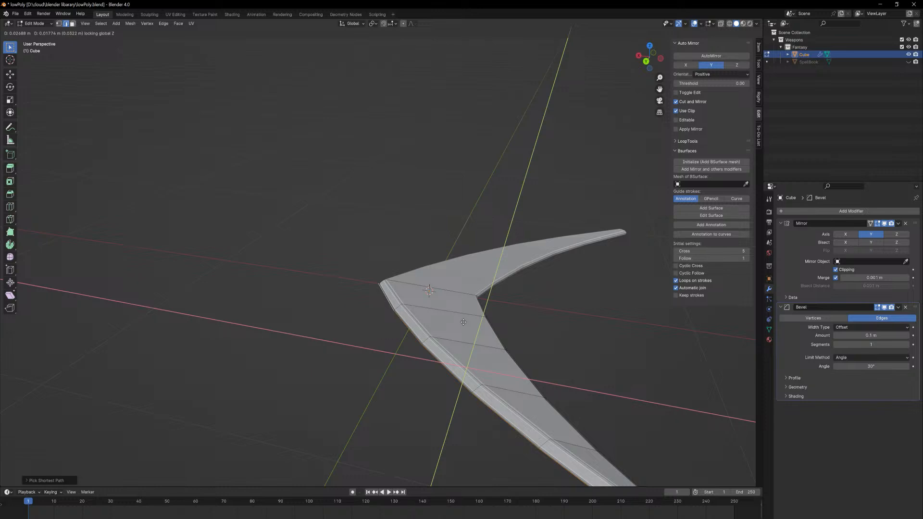
pyautogui.click(463, 322)
pyautogui.press('Tab')
pyautogui.moveTo(576, 333); pyautogui.dragTo(378, 460, button='middle')
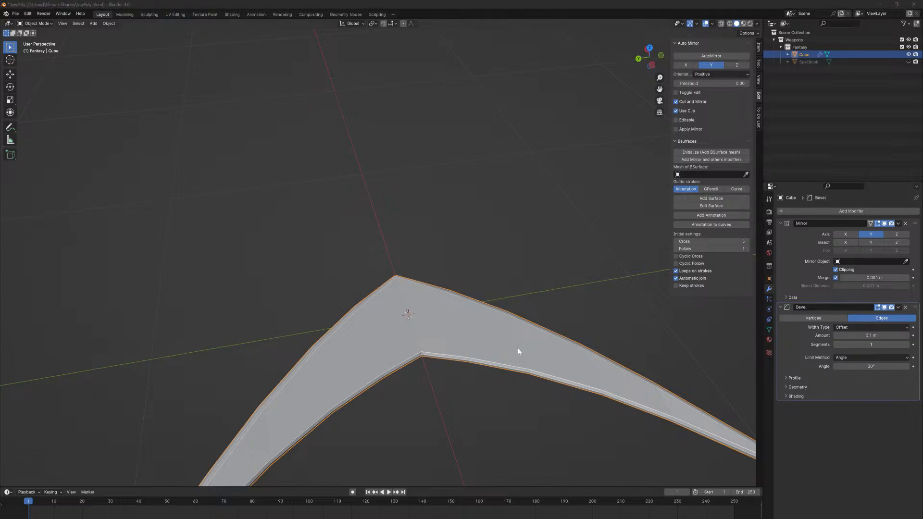
# In Edit Mode, select the top face beside the boomerang's central bend and inset it by about 0.055 m.
pyautogui.moveTo(517, 350); pyautogui.dragTo(383, 347, button='middle')
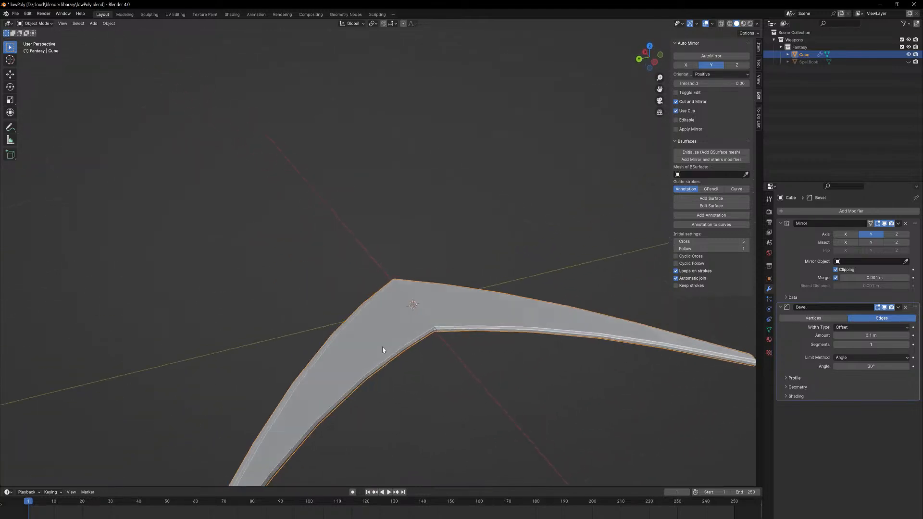
pyautogui.press('Tab')
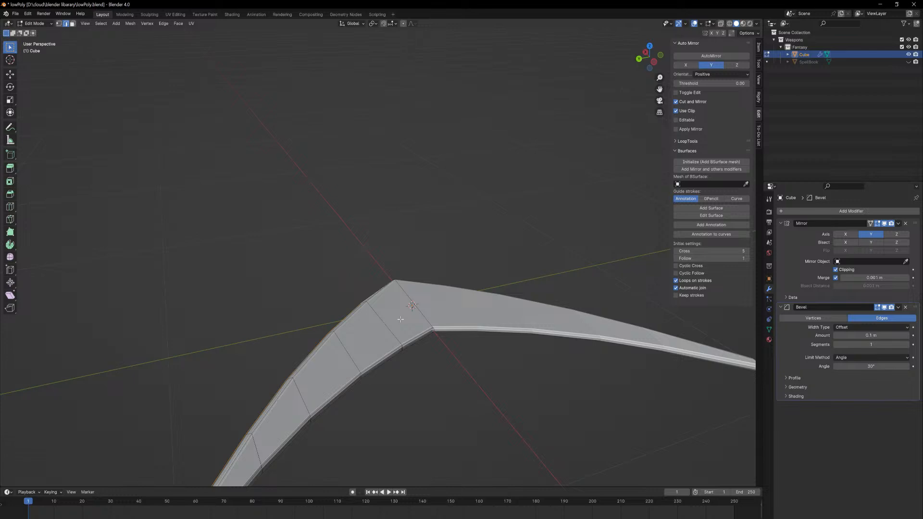
pyautogui.click(401, 313)
pyautogui.press('3')
pyautogui.click(401, 312)
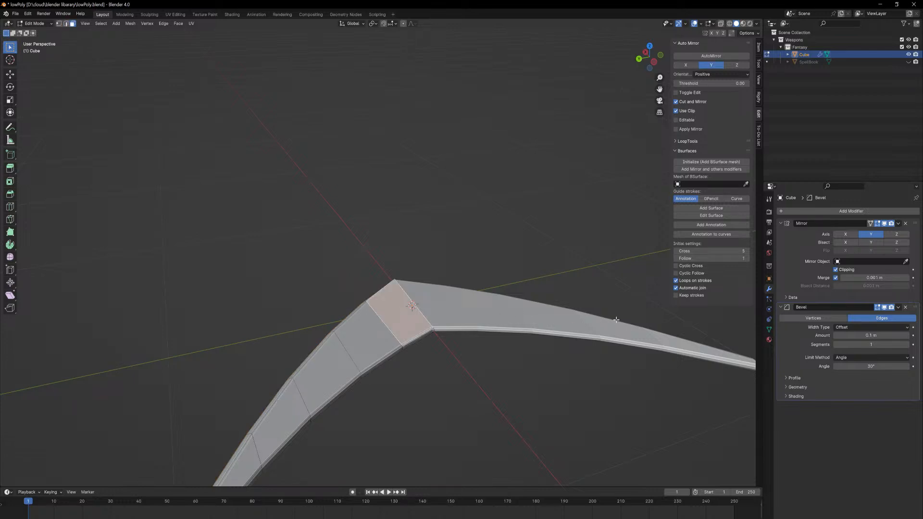
pyautogui.press('i')
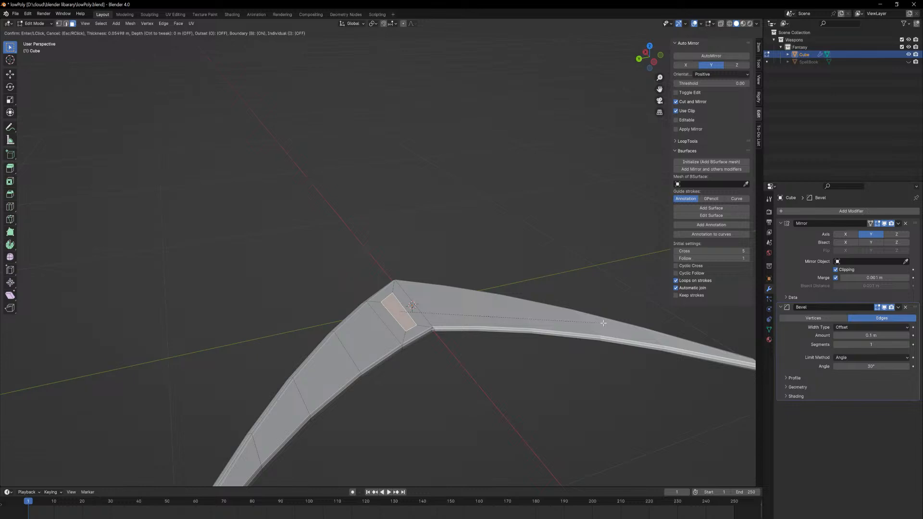
pyautogui.click(603, 323)
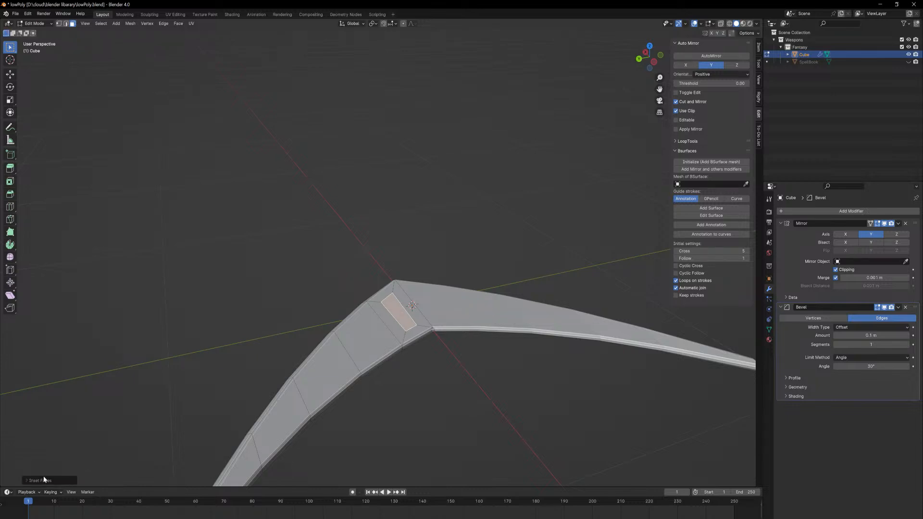
# Turn off Boundary for the face inset beside the boomerang's central bend, so that it extends to the mirror line.
pyautogui.click(29, 480)
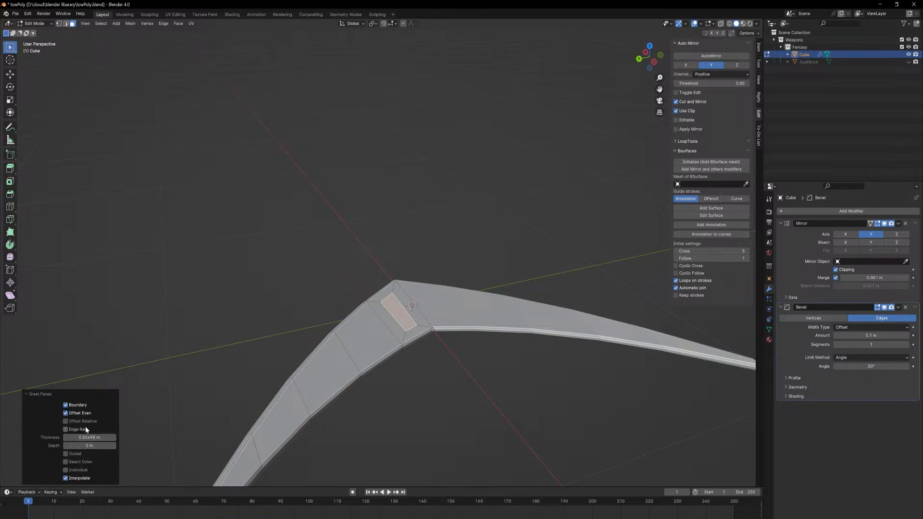
pyautogui.click(66, 405)
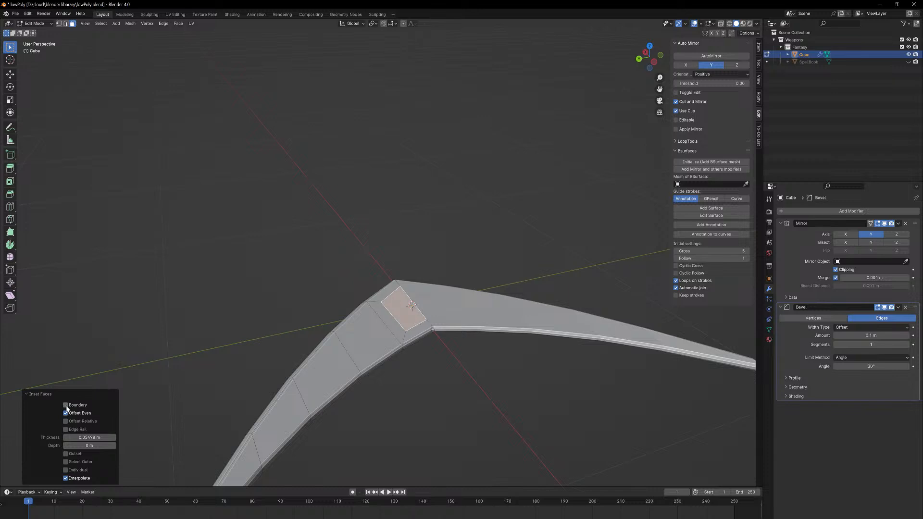
pyautogui.moveTo(515, 294); pyautogui.dragTo(503, 301, button='middle')
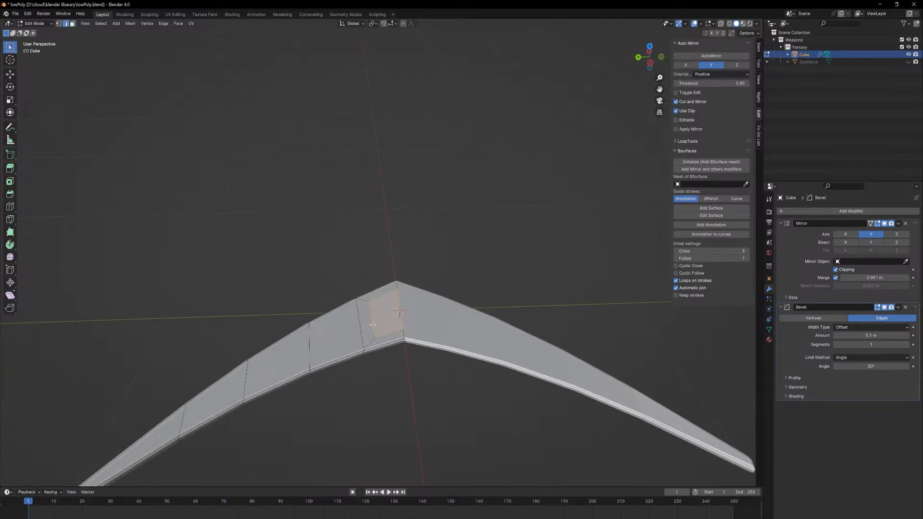
# Scale the inset's edge farthest from the mirror line down to nearly a point, giving the inset face a triangular shape.
pyautogui.press('s')
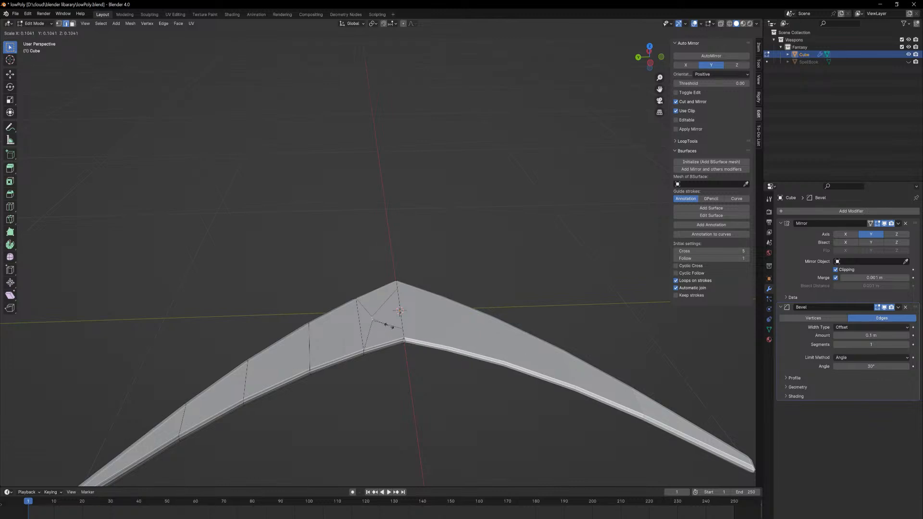
pyautogui.click(393, 326)
pyautogui.click(401, 321)
pyautogui.moveTo(415, 325); pyautogui.dragTo(393, 303, button='middle')
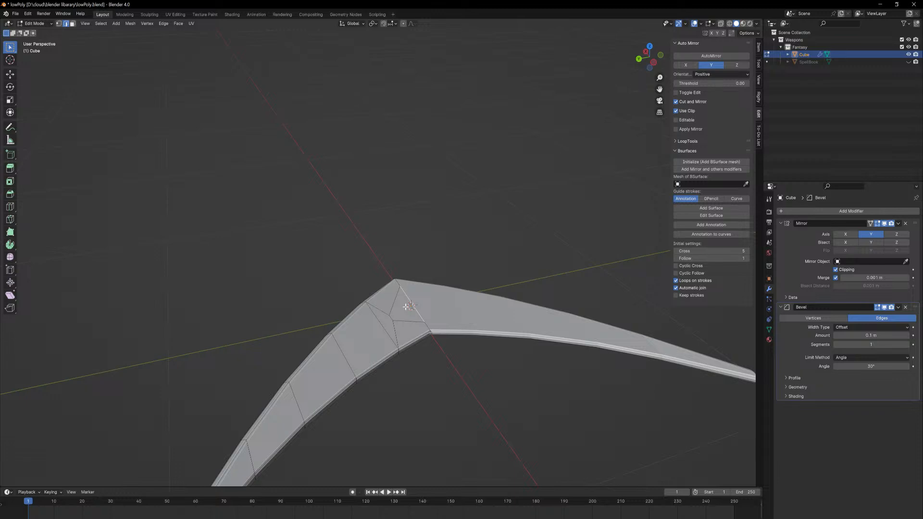
# Extrude the triangular face at the central bend by about 0.017 m and scale down its top to form a faceted gem.
pyautogui.press('3')
pyautogui.click(406, 306)
pyautogui.press('e')
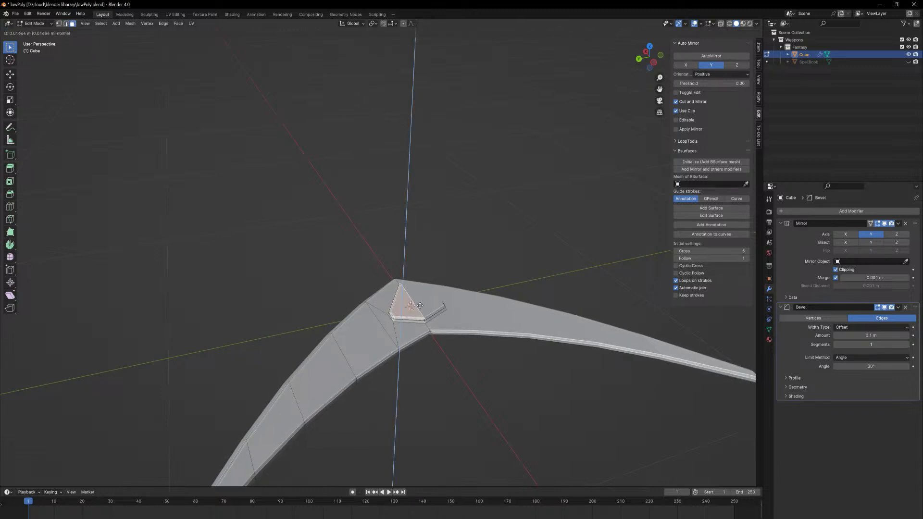
pyautogui.click(420, 306)
pyautogui.moveTo(419, 306); pyautogui.dragTo(469, 310, button='middle')
pyautogui.press('s')
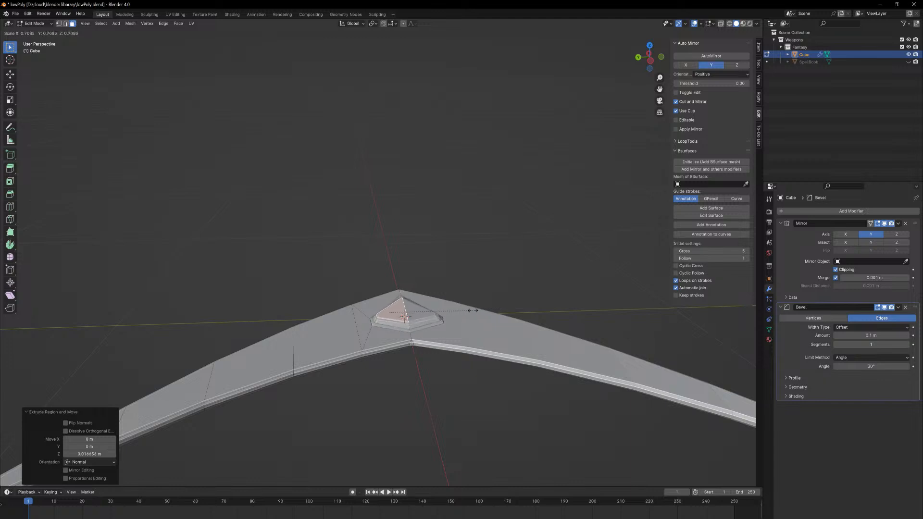
pyautogui.click(437, 310)
pyautogui.press('Tab')
pyautogui.moveTo(406, 376); pyautogui.dragTo(416, 358, button='middle')
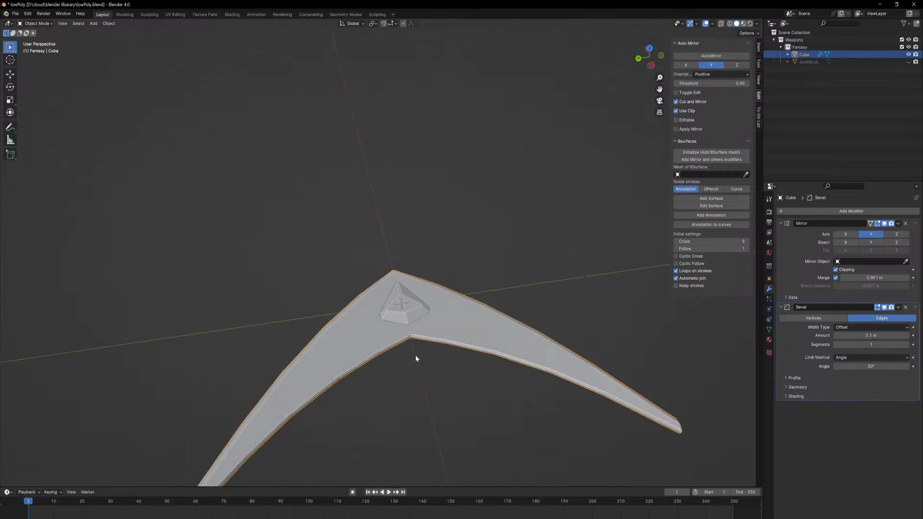
pyautogui.press('Tab')
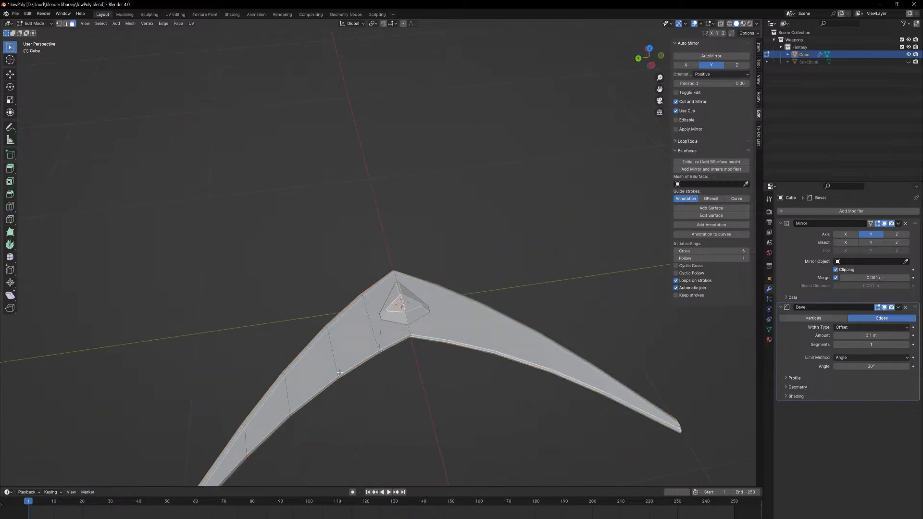
# Try to inset the band of faces wrapping around the middle of the arm by about 0.032 m.
pyautogui.moveTo(325, 370)
pyautogui.mouseDown(button='middle')
pyautogui.moveTo(315, 367)
pyautogui.moveTo(328, 360)
pyautogui.mouseUp(button='middle')
pyautogui.click(303, 371)
pyautogui.press('i')
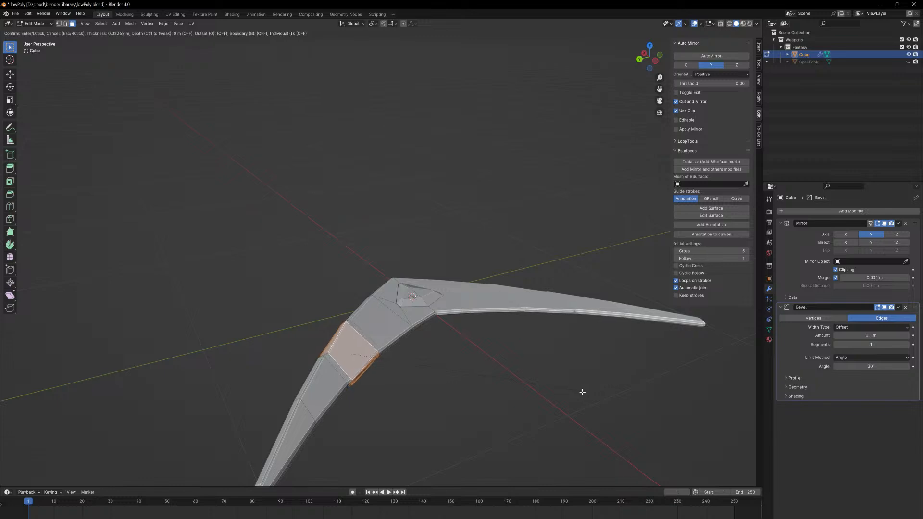
pyautogui.click(581, 392)
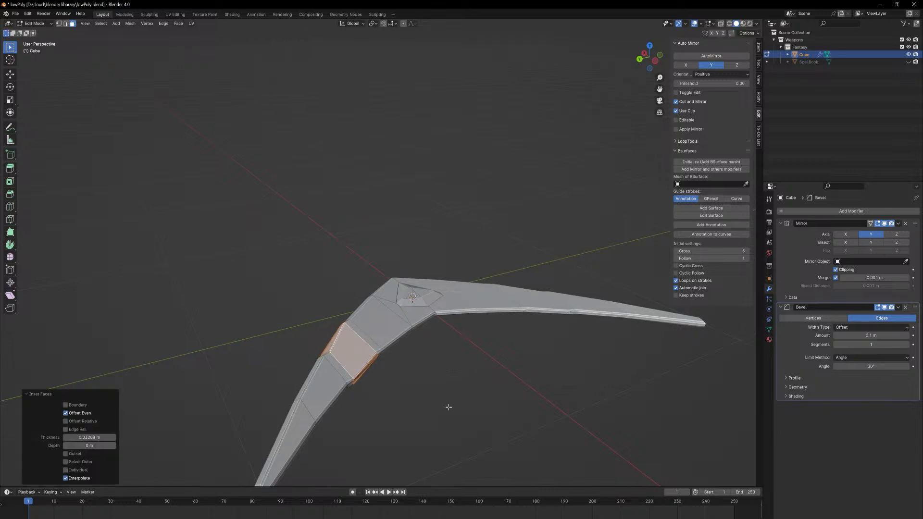
pyautogui.moveTo(447, 405); pyautogui.dragTo(488, 394, button='middle')
pyautogui.scroll(5, 538, 324)
pyautogui.moveTo(538, 324); pyautogui.dragTo(469, 398, button='middle')
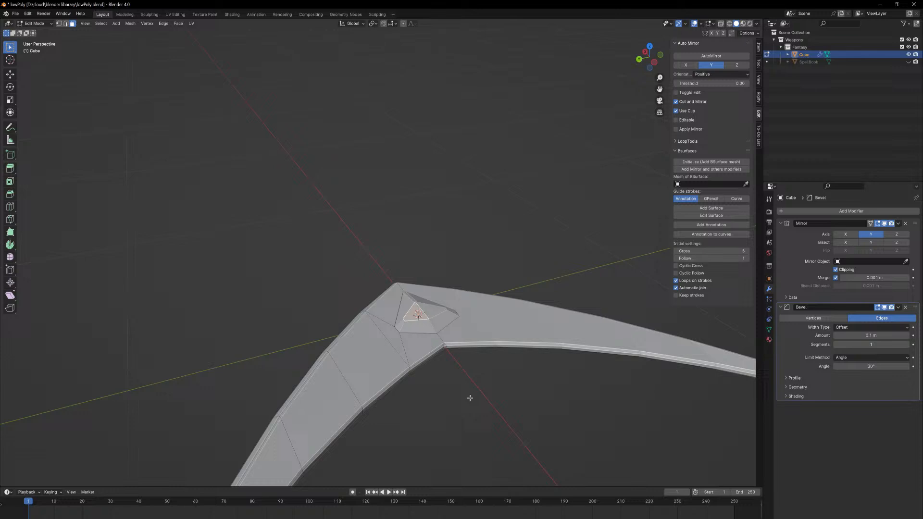
# Select the face band around the middle of the arm, try a plain extrusion, and undo it.
pyautogui.click(331, 411)
pyautogui.moveTo(370, 439)
pyautogui.mouseDown(button='middle')
pyautogui.moveTo(359, 402)
pyautogui.moveTo(365, 434)
pyautogui.mouseUp(button='middle')
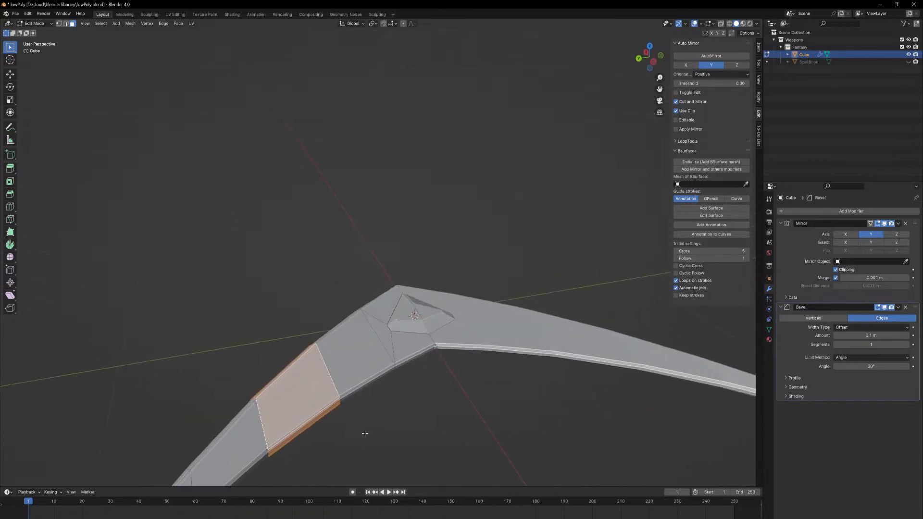
pyautogui.press('e')
pyautogui.rightClick(510, 402)
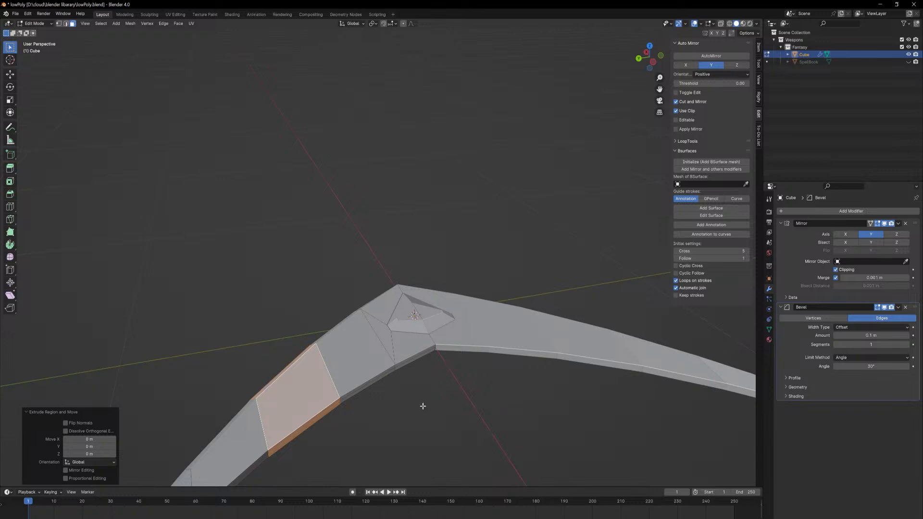
pyautogui.hotkey('ctrl', 'z')
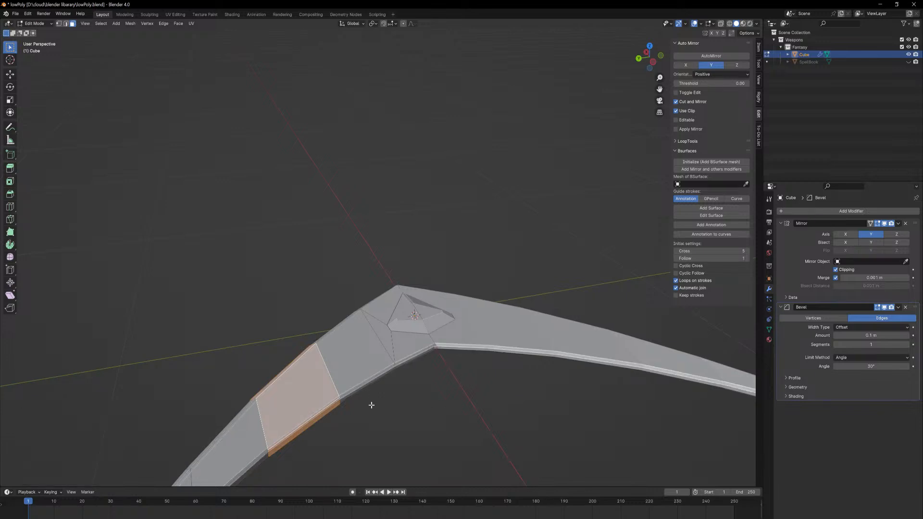
# Inset the arm's face band by about 0.028 m with Offset Even off and Boundary on.
pyautogui.press('i')
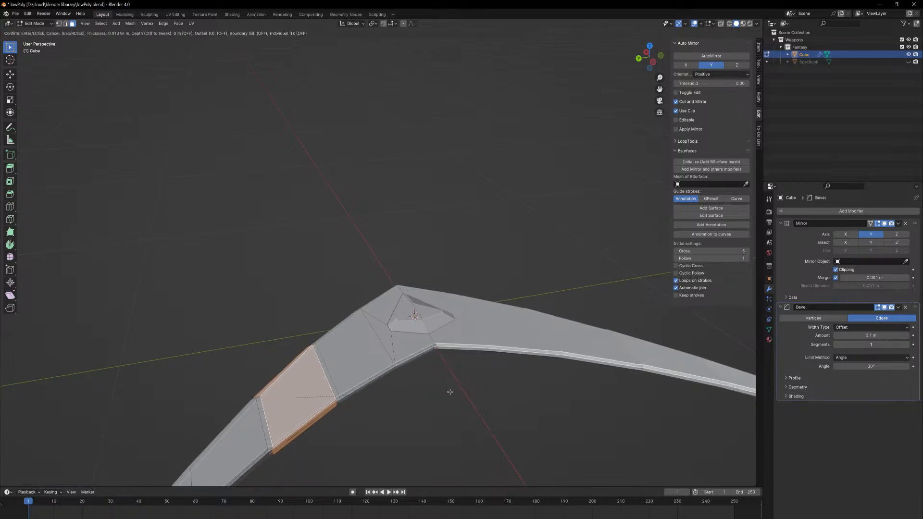
pyautogui.click(445, 393)
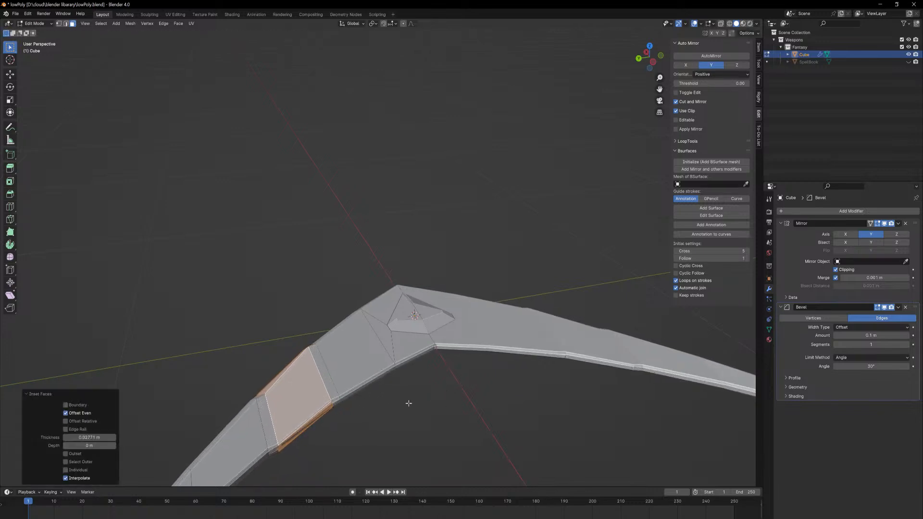
pyautogui.click(66, 413)
pyautogui.click(66, 405)
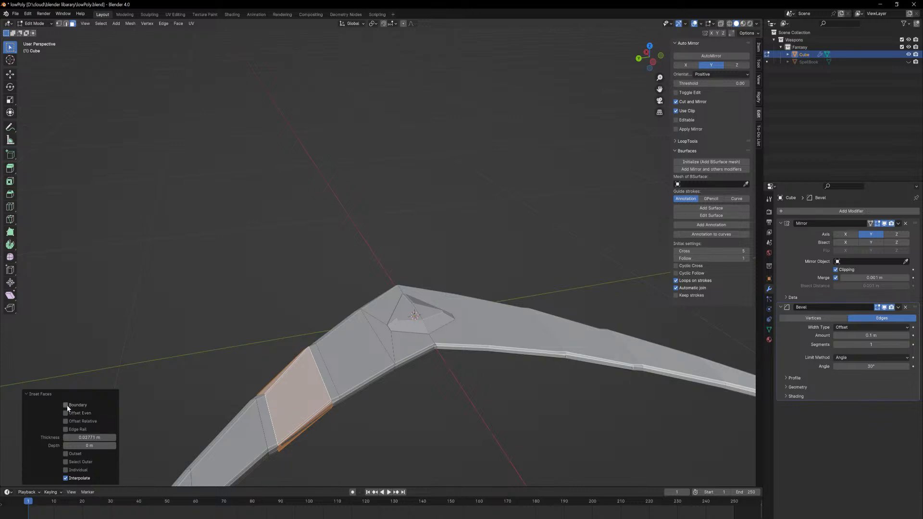
# Try the inset's Outset, Select Outer and Individual options, turn each off again, and enable Offset Relative.
pyautogui.click(66, 454)
pyautogui.click(66, 454)
pyautogui.click(66, 462)
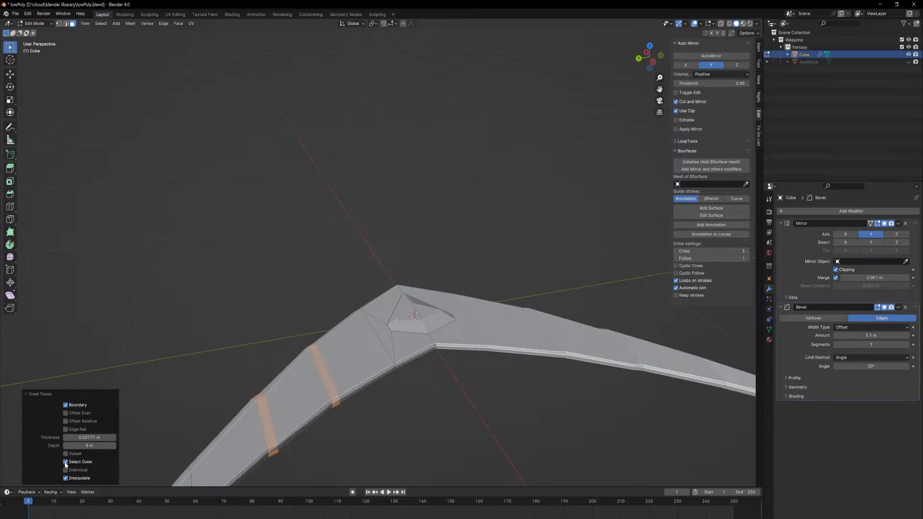
pyautogui.click(66, 462)
pyautogui.click(66, 470)
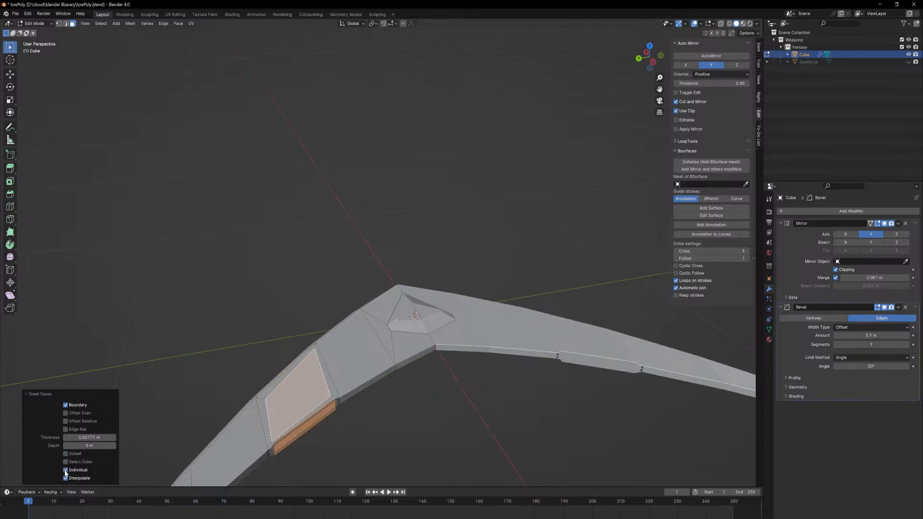
pyautogui.moveTo(404, 403); pyautogui.dragTo(369, 395, button='middle')
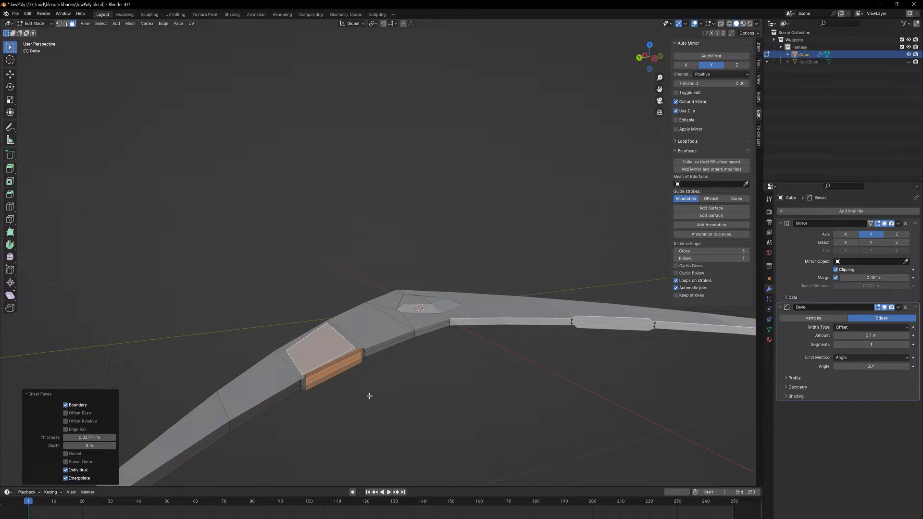
pyautogui.click(67, 470)
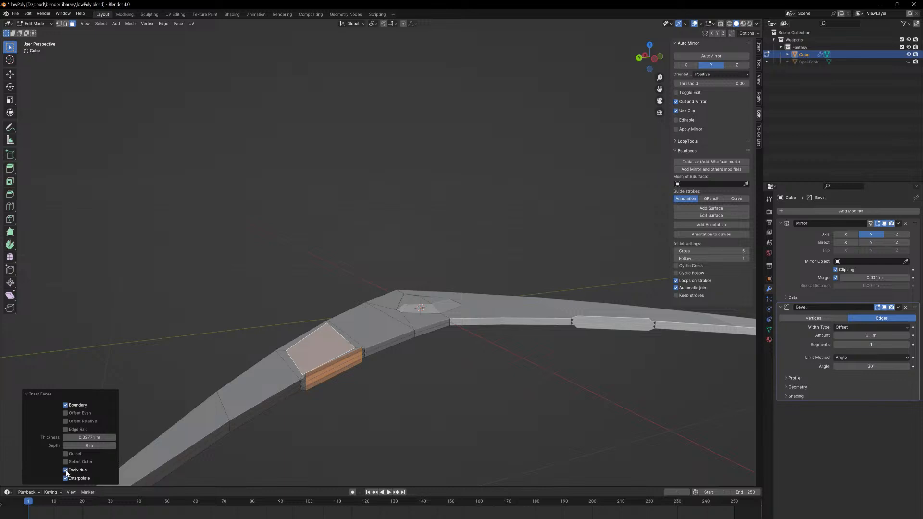
pyautogui.click(66, 421)
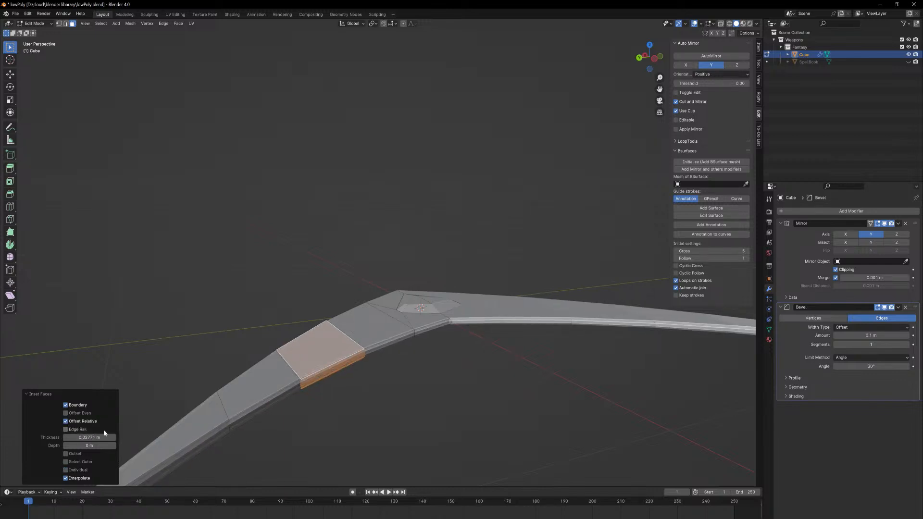
# Try a second inset on the arm's face band, cancel it, and undo back to before the band was inset.
pyautogui.moveTo(540, 346); pyautogui.dragTo(493, 388, button='middle')
pyautogui.press('i')
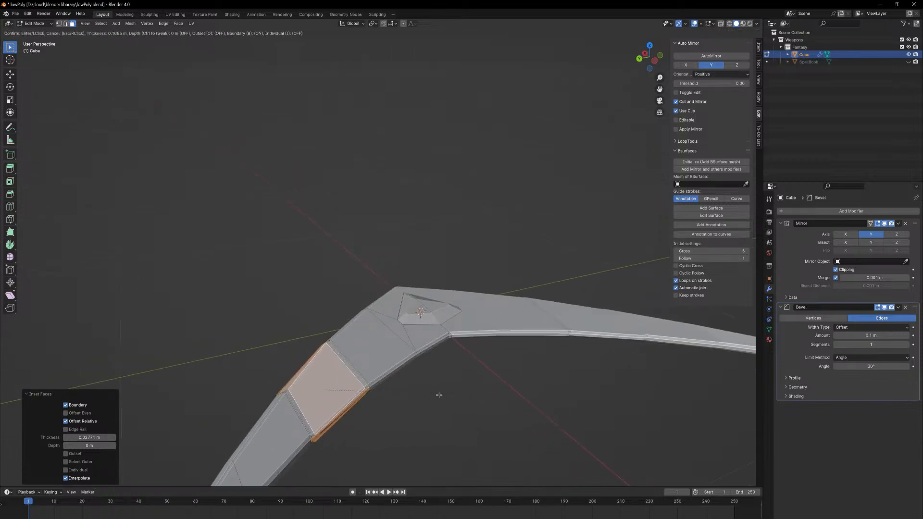
pyautogui.rightClick(438, 377)
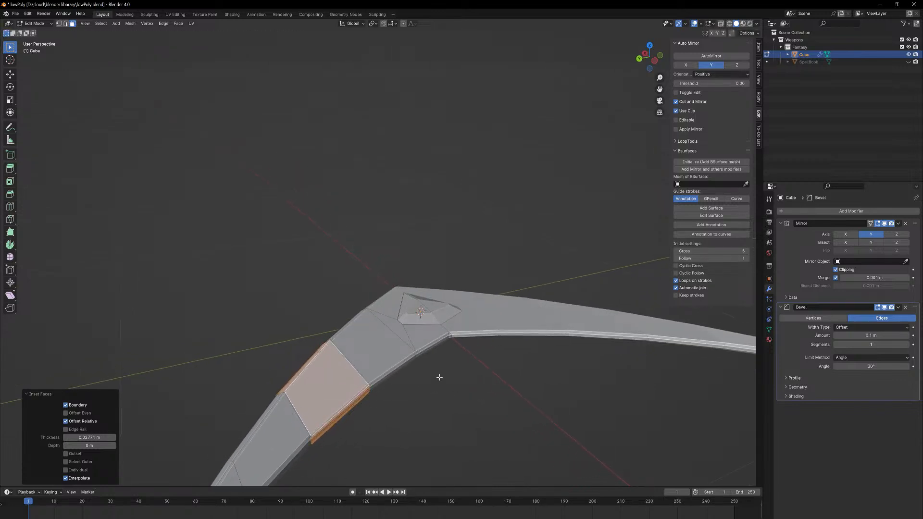
pyautogui.hotkey('ctrl', 'z')
pyautogui.hotkey('ctrl', 'z')
pyautogui.moveTo(366, 420)
pyautogui.mouseDown(button='middle')
pyautogui.moveTo(362, 370)
pyautogui.moveTo(365, 418)
pyautogui.mouseUp(button='middle')
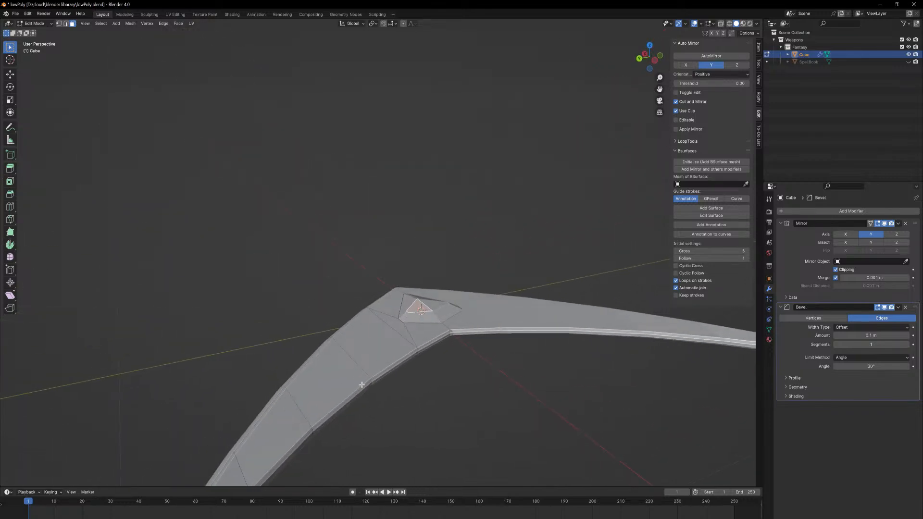
# Select the full loop of faces around the middle of the arm and inset it with an Offset Relative thickness of about 0.15 m.
pyautogui.scroll(2, 361, 381)
pyautogui.keyDown('shift'); pyautogui.moveTo(356, 408); pyautogui.dragTo(388, 324, button='middle'); pyautogui.keyUp('shift')
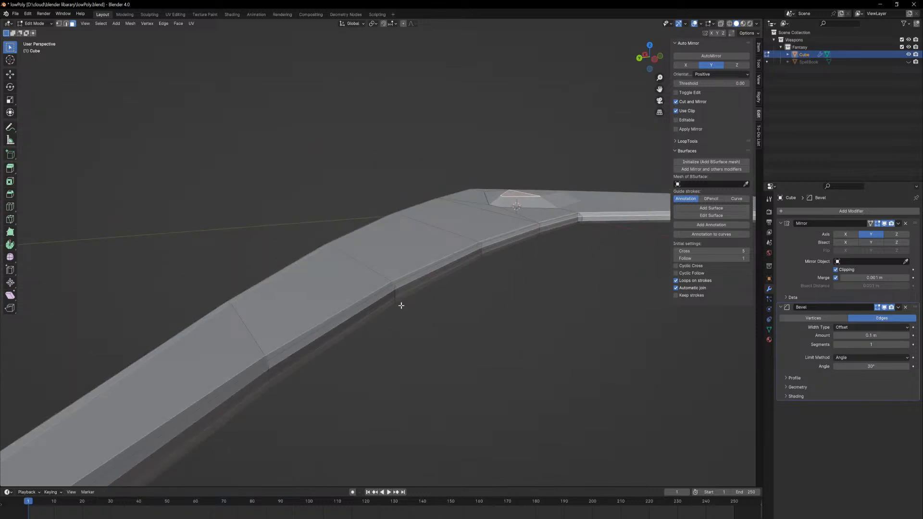
pyautogui.click(423, 254)
pyautogui.moveTo(432, 241); pyautogui.dragTo(431, 357, button='middle')
pyautogui.moveTo(381, 315); pyautogui.dragTo(371, 288, button='middle')
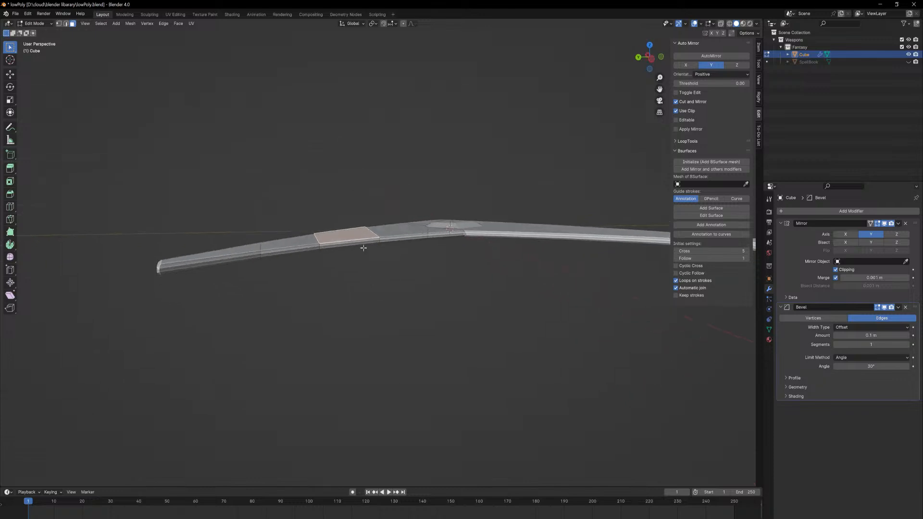
pyautogui.keyDown('alt'); pyautogui.click(359, 238); pyautogui.keyUp('alt')
pyautogui.moveTo(369, 236); pyautogui.dragTo(396, 253, button='middle')
pyautogui.scroll(3, 396, 254)
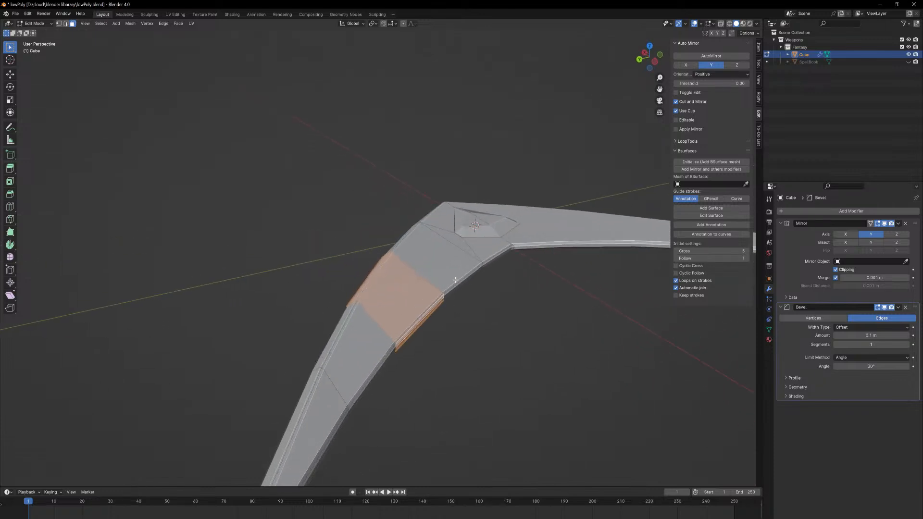
pyautogui.press('i')
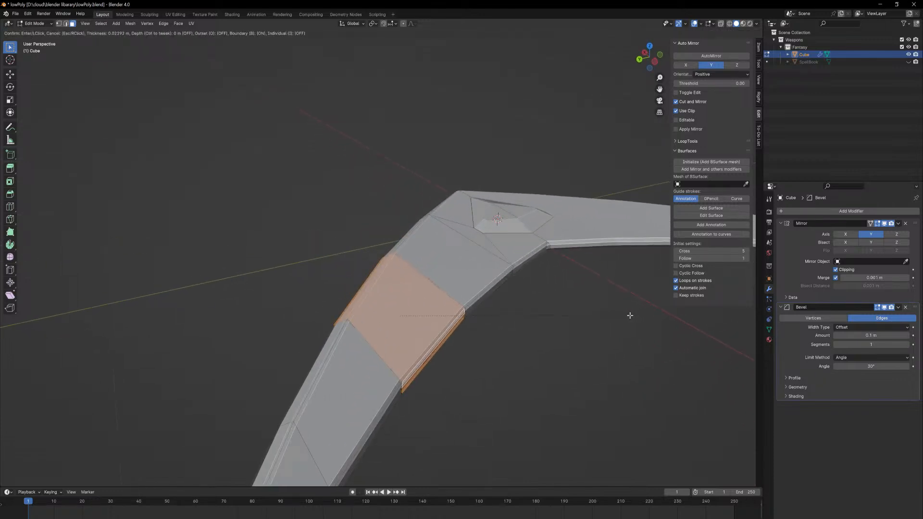
pyautogui.click(566, 324)
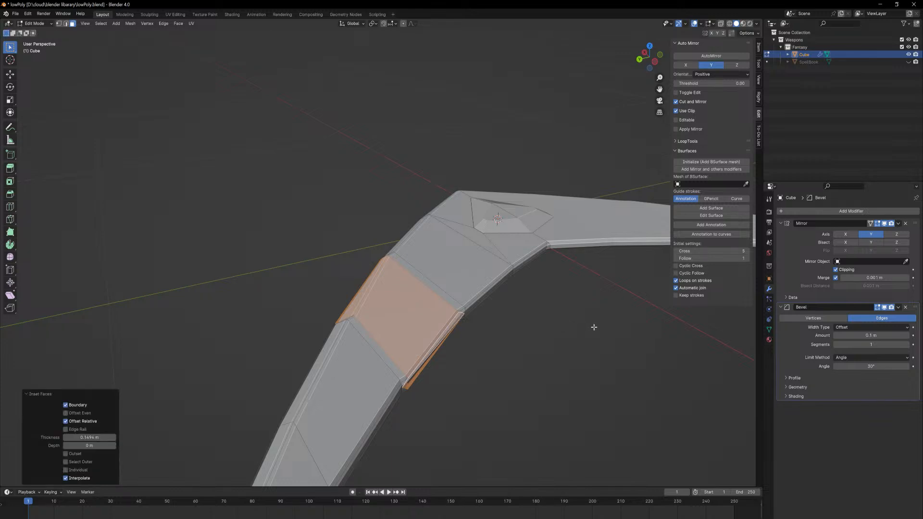
# Extrude the face band slightly along its normals, about 0.004 m, then leave Edit Mode and deselect the boomerang.
pyautogui.hotkey('ctrl', 'f')
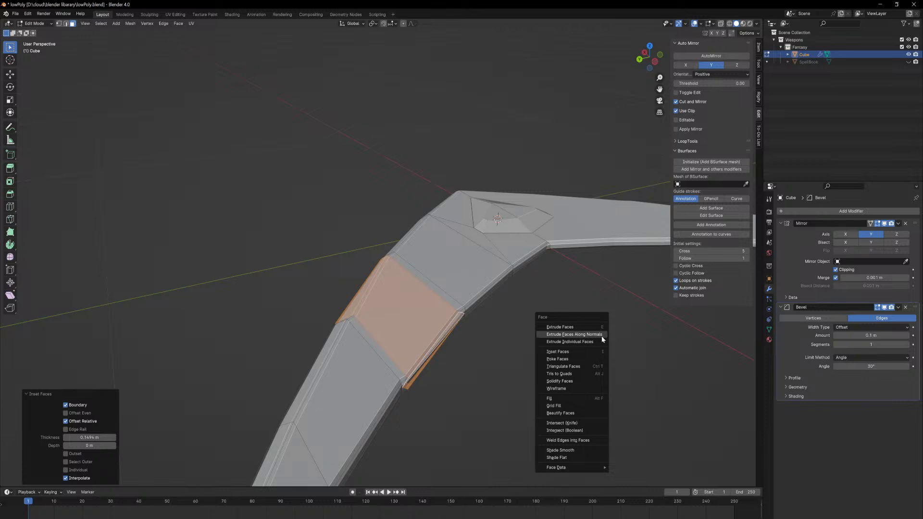
pyautogui.click(601, 336)
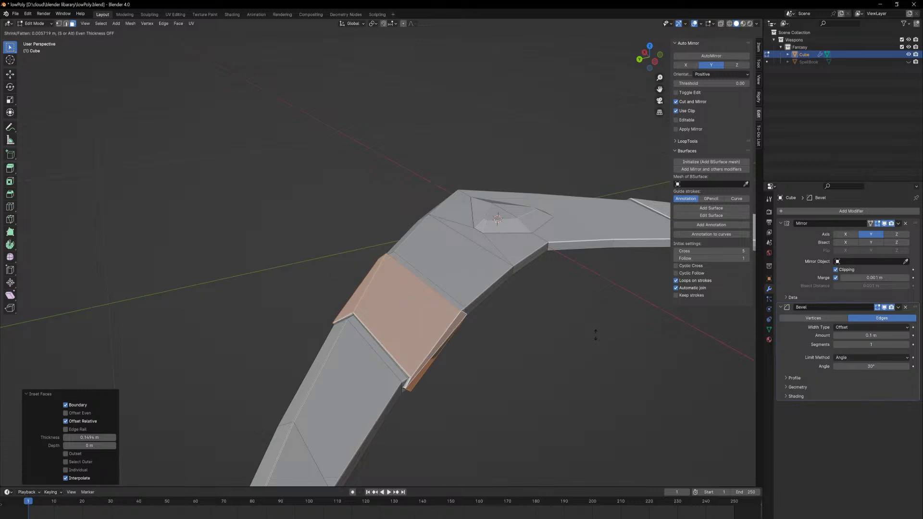
pyautogui.click(597, 335)
pyautogui.press('Tab')
pyautogui.click(581, 351)
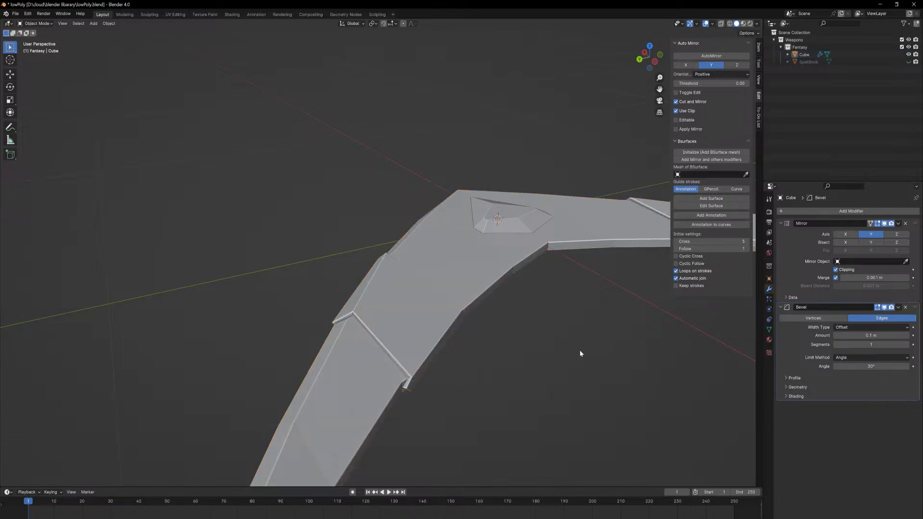
pyautogui.scroll(-1, 584, 361)
pyautogui.scroll(-3, 583, 362)
pyautogui.moveTo(579, 323)
pyautogui.mouseDown(button='middle')
pyautogui.moveTo(549, 354)
pyautogui.moveTo(644, 330)
pyautogui.moveTo(513, 321)
pyautogui.moveTo(616, 368)
pyautogui.moveTo(617, 387)
pyautogui.moveTo(577, 309)
pyautogui.moveTo(588, 315)
pyautogui.mouseUp(button='middle')
pyautogui.scroll(3, 549, 360)
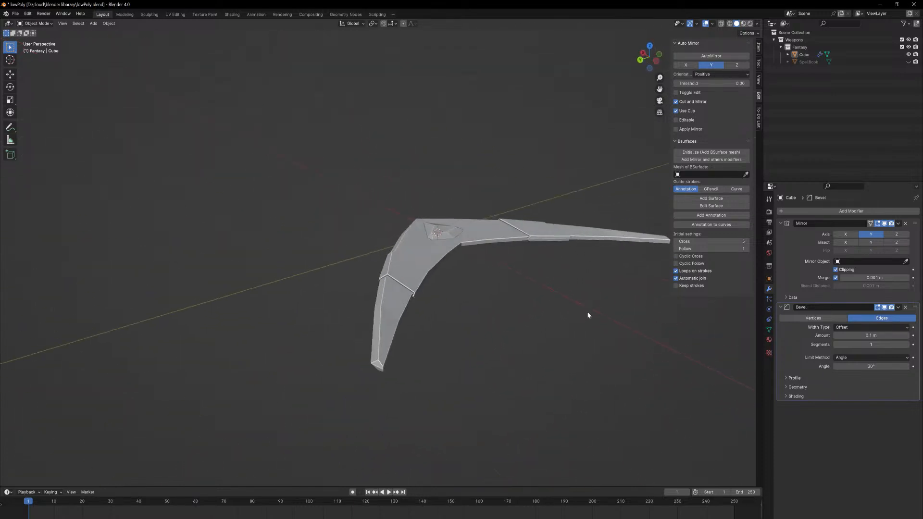
# Move the gem's raised side corner about 0.024 m within the XY plane on the boomerang mesh, and return to Object Mode.
pyautogui.click(437, 258)
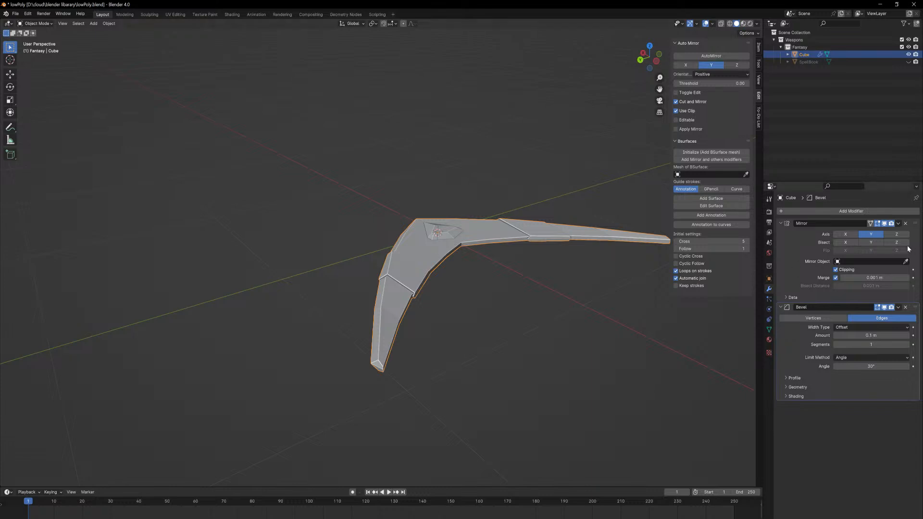
pyautogui.moveTo(488, 275); pyautogui.dragTo(426, 286, button='middle')
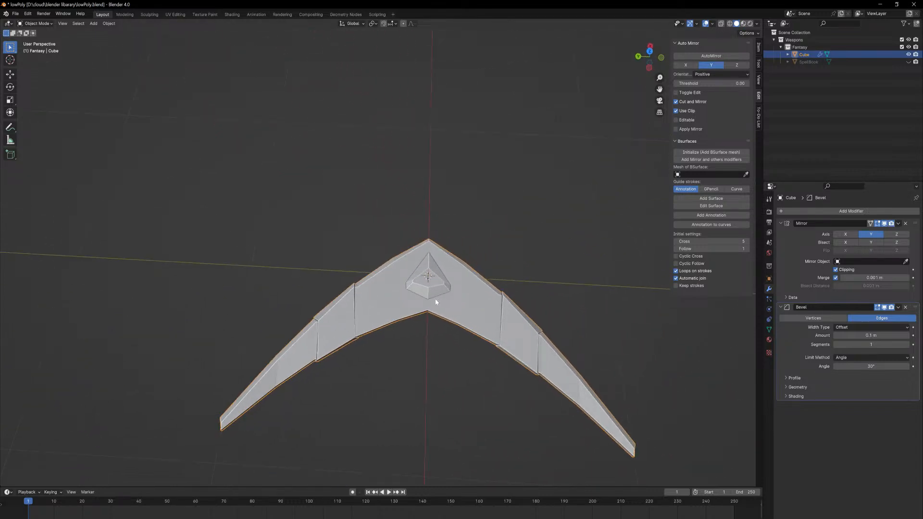
pyautogui.press('Tab')
pyautogui.scroll(4, 439, 300)
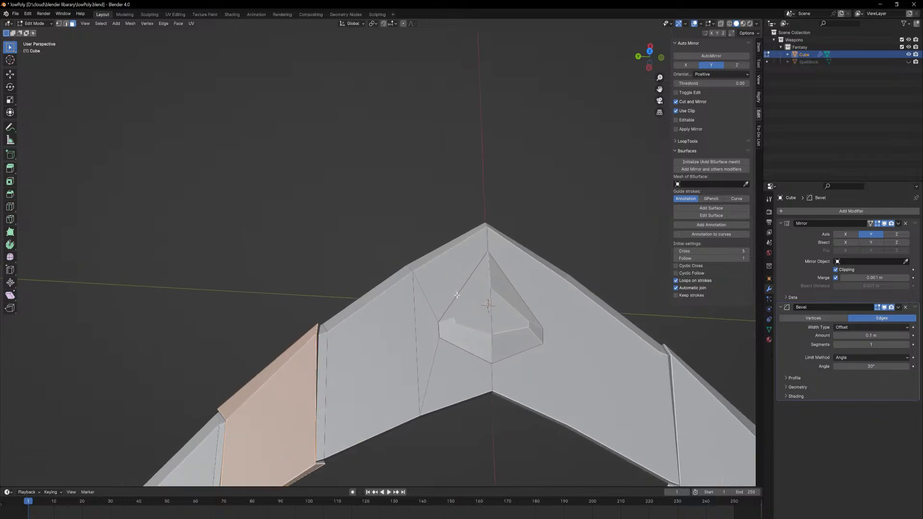
pyautogui.press('1')
pyautogui.click(454, 318)
pyautogui.press('g')
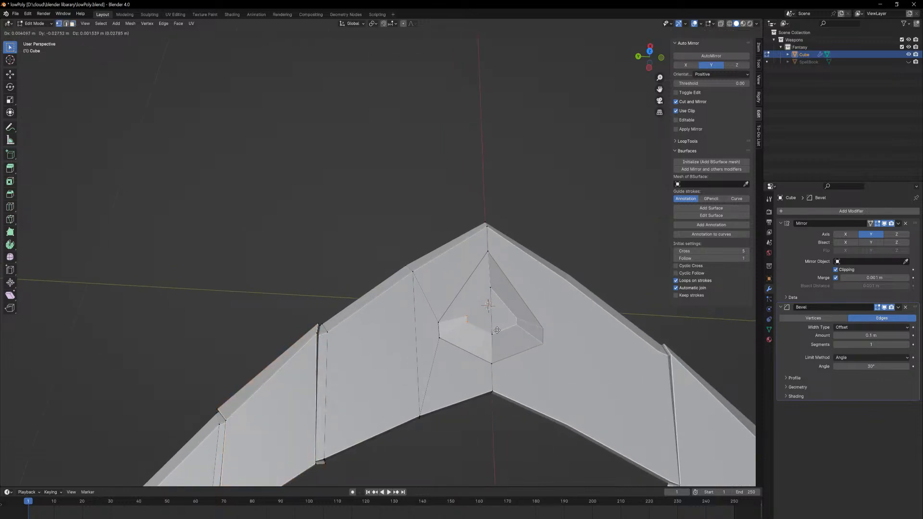
pyautogui.hotkey('shift', 'z')
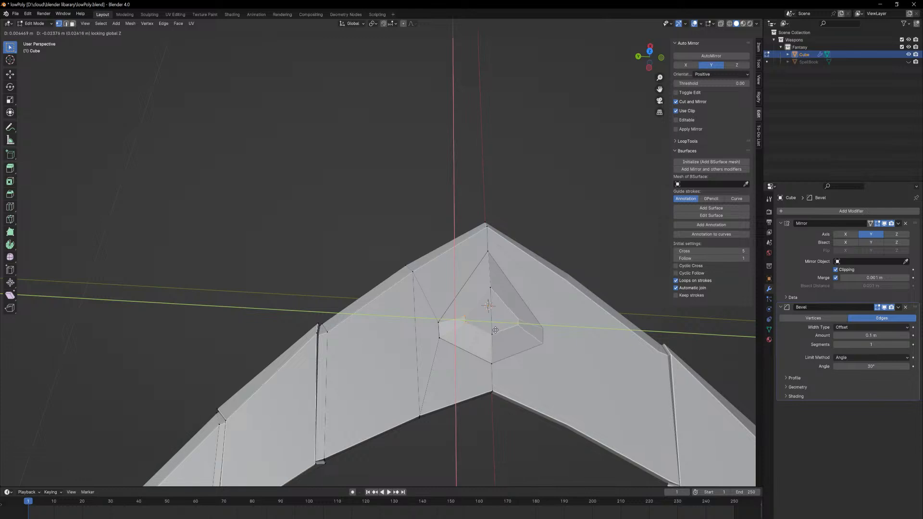
pyautogui.click(495, 330)
pyautogui.press('Tab')
pyautogui.moveTo(482, 375); pyautogui.dragTo(454, 375, button='middle')
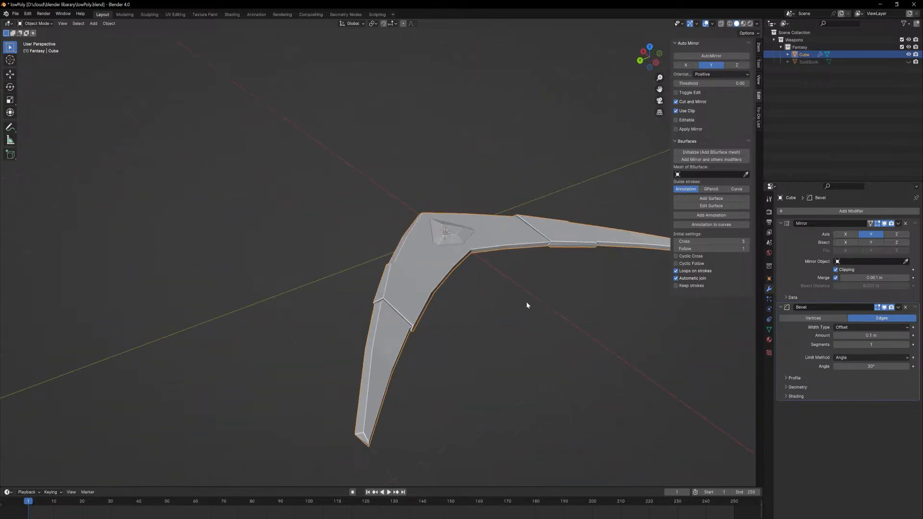
# Switch to the UV Editing workspace and apply the boomerang's Mirror and Bevel modifiers in Object Mode.
pyautogui.click(176, 15)
pyautogui.moveTo(576, 246); pyautogui.dragTo(607, 264, button='middle')
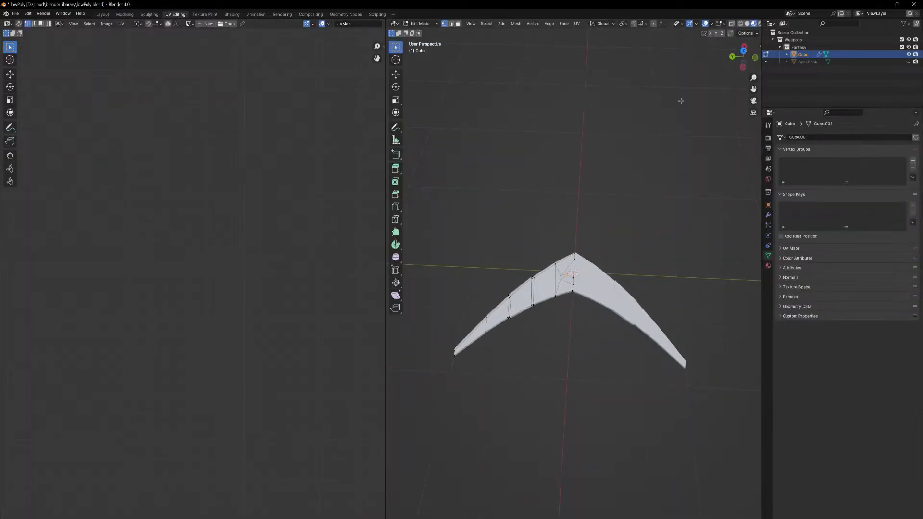
pyautogui.click(766, 217)
pyautogui.press('Tab')
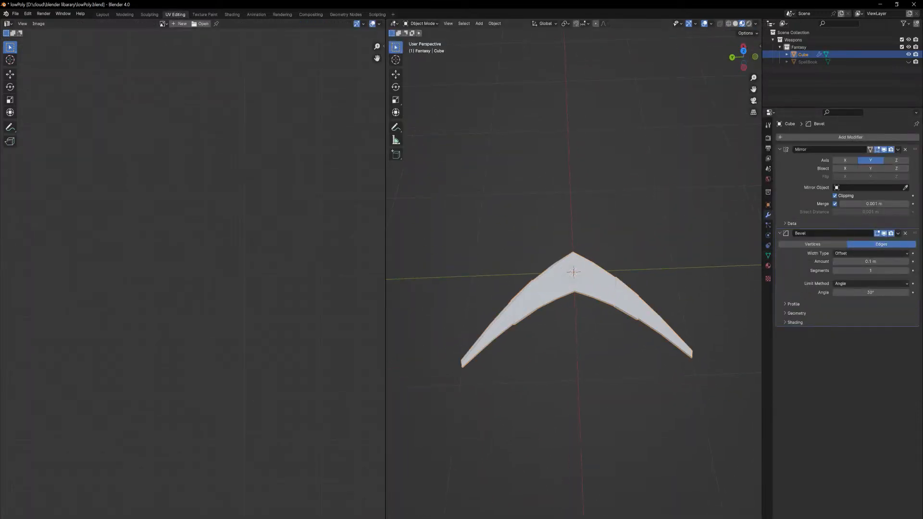
pyautogui.hotkey('ctrl', 'a')
pyautogui.hotkey('ctrl', 'a')
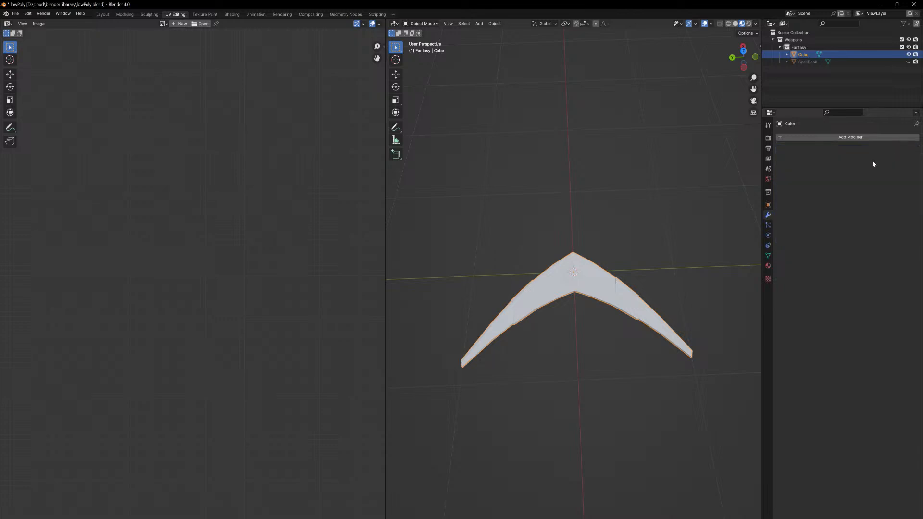
# Return to Edit Mode and assign the existing material named Material, with the color pallet simple 32x32.png texture, to the boomerang.
pyautogui.press('Tab')
pyautogui.scroll(8, 569, 310)
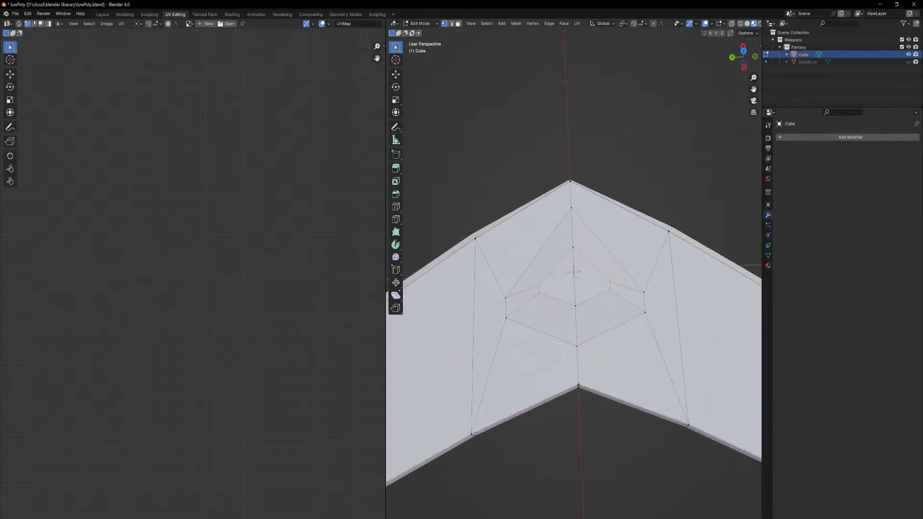
pyautogui.press('Home')
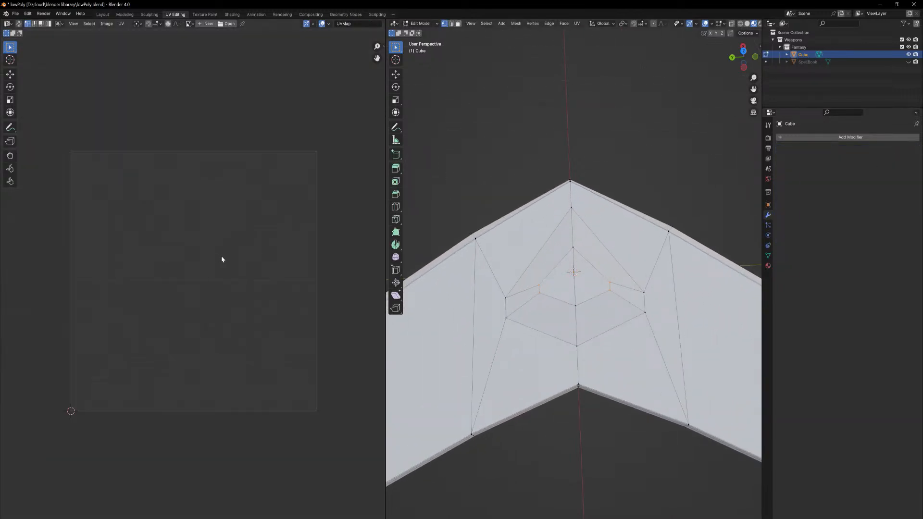
pyautogui.click(768, 266)
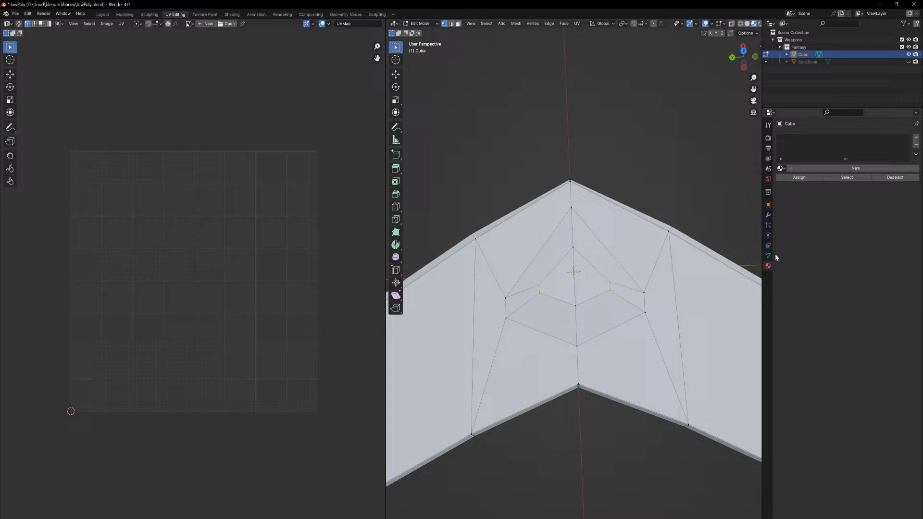
pyautogui.click(780, 169)
pyautogui.click(797, 180)
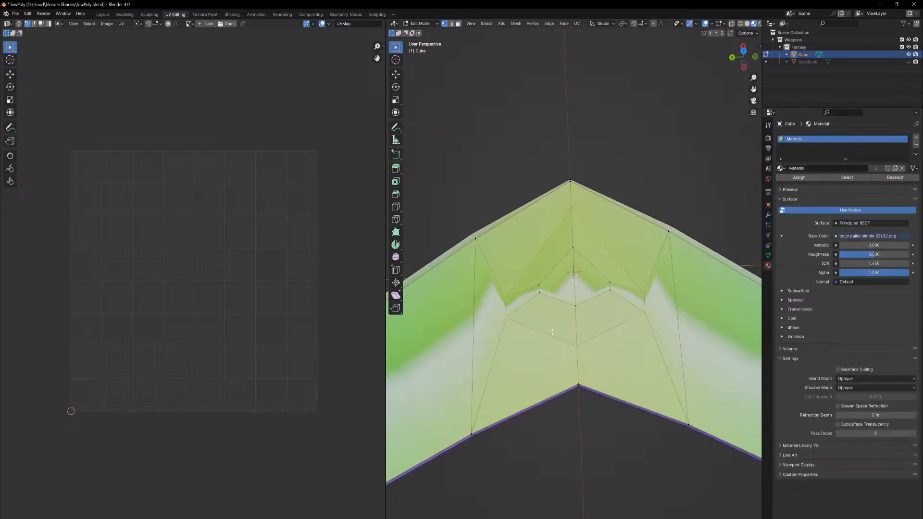
# Mark the outer edge loop around the central gem as a UV seam.
pyautogui.moveTo(551, 335); pyautogui.dragTo(555, 330, button='middle')
pyautogui.press('u')
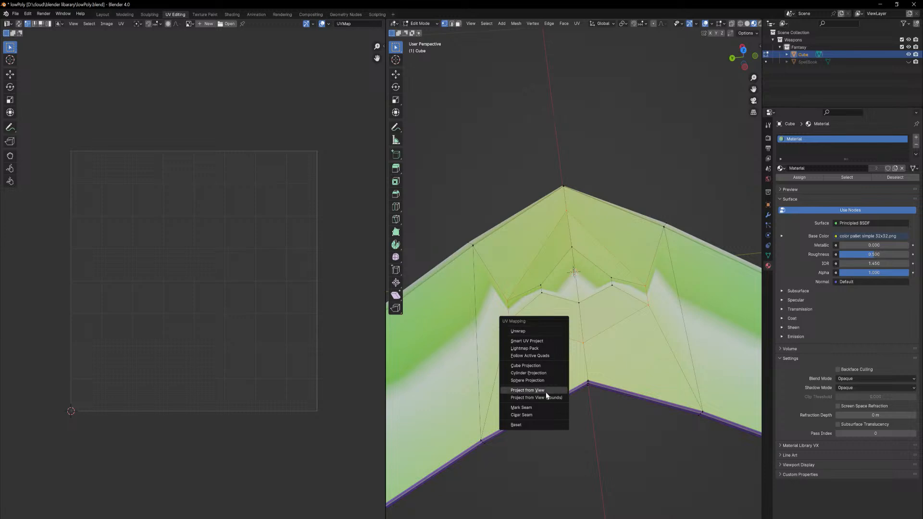
pyautogui.click(521, 407)
pyautogui.moveTo(562, 336); pyautogui.dragTo(551, 492, button='middle')
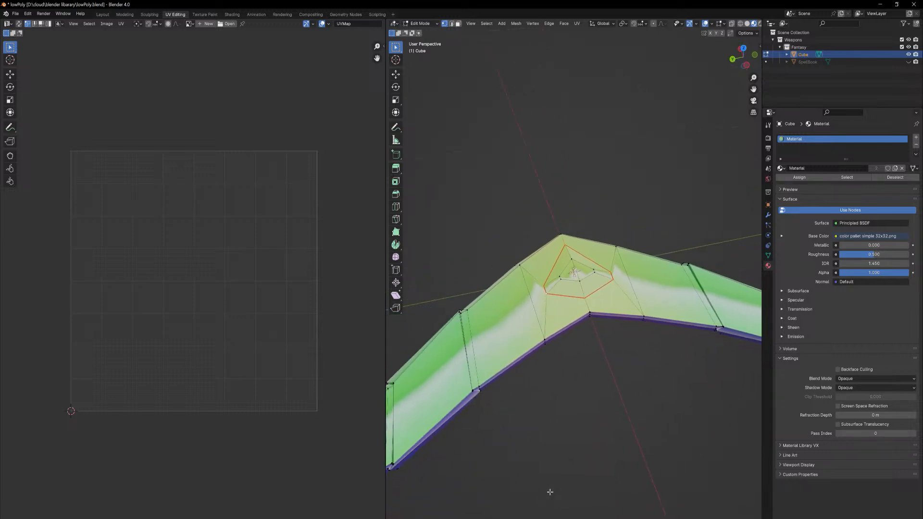
# Select the edge loop where the raised band meets the boomerang's arm and mark it as a UV seam.
pyautogui.moveTo(483, 428); pyautogui.dragTo(483, 361, button='middle')
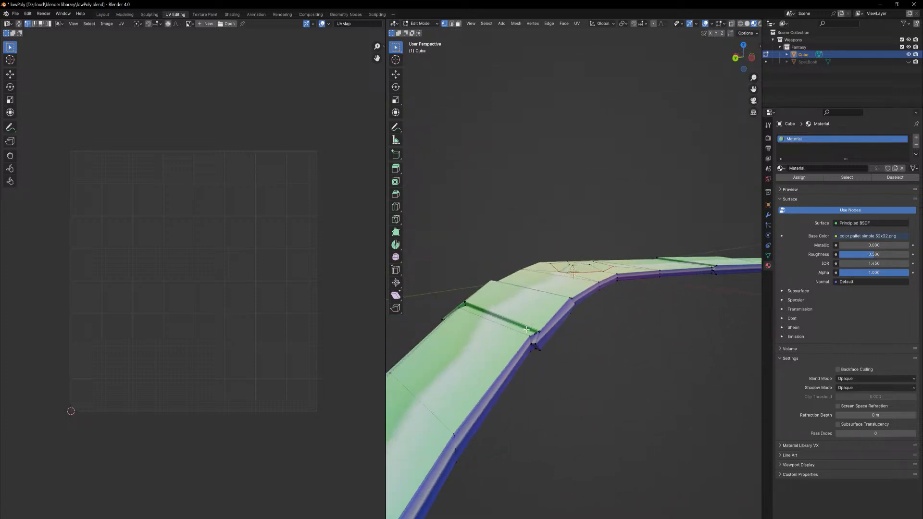
pyautogui.moveTo(559, 337); pyautogui.dragTo(465, 356, button='middle')
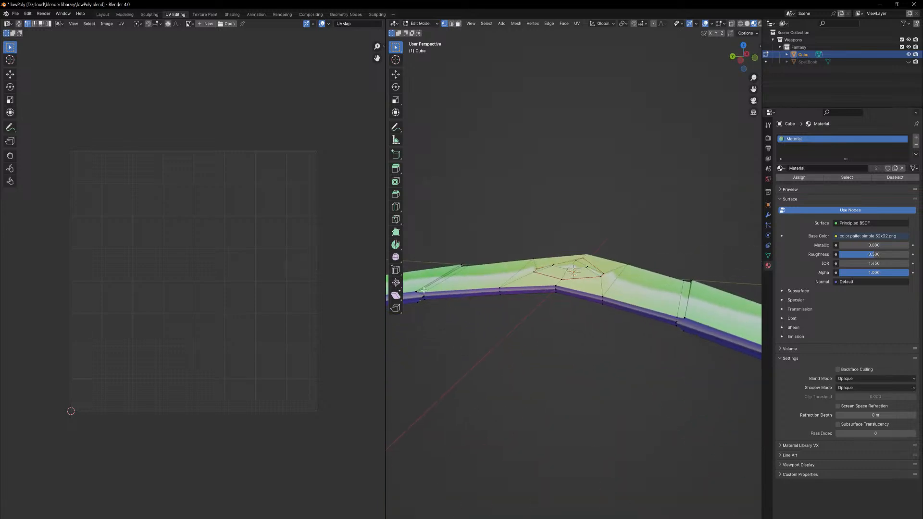
pyautogui.press('l')
pyautogui.click(443, 326)
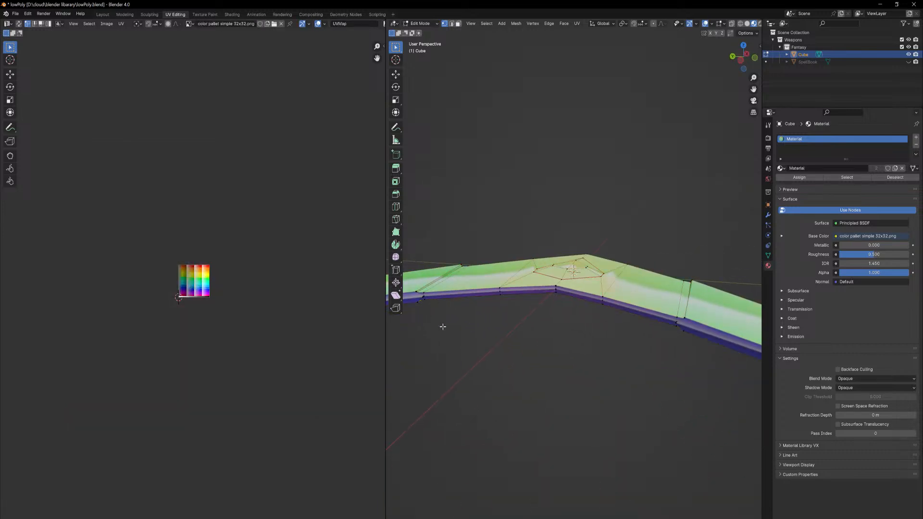
pyautogui.scroll(3, 456, 263)
pyautogui.moveTo(456, 263); pyautogui.dragTo(535, 333, button='middle')
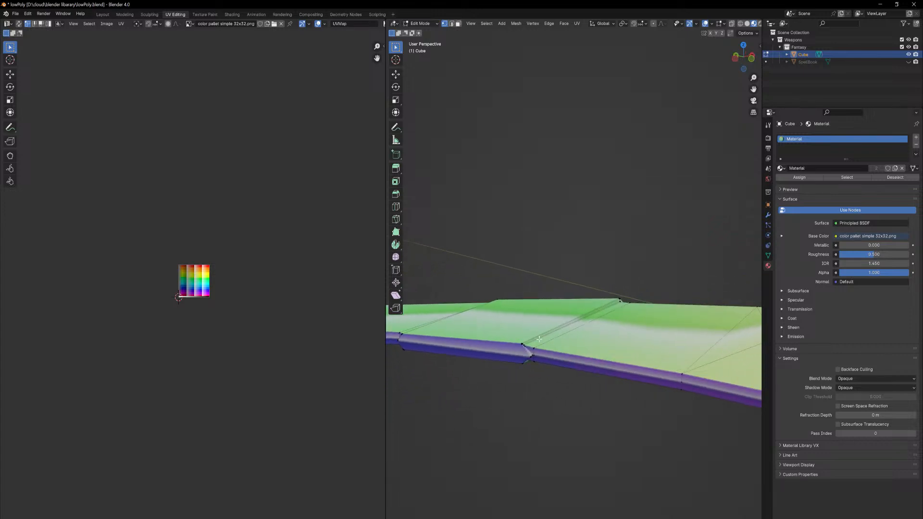
pyautogui.scroll(5, 569, 297)
pyautogui.keyDown('shift'); pyautogui.moveTo(573, 396); pyautogui.dragTo(573, 324, button='middle'); pyautogui.keyUp('shift')
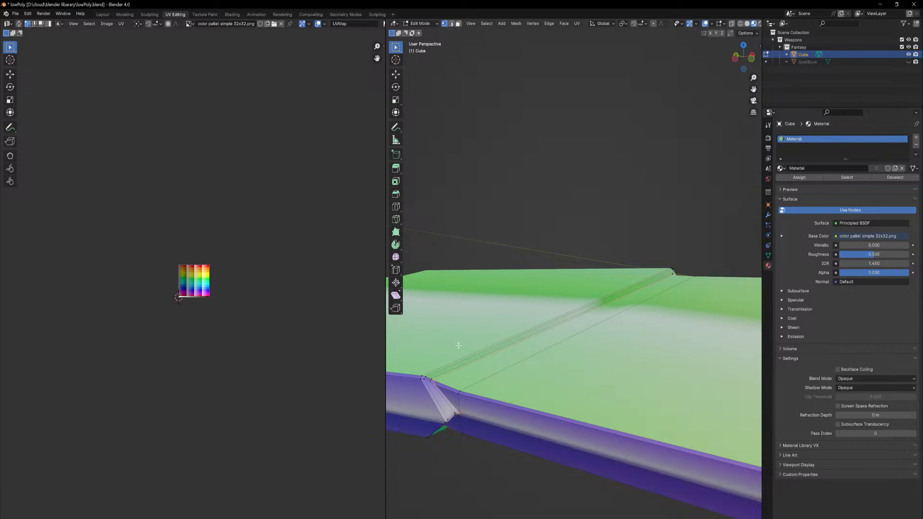
pyautogui.scroll(-5, 506, 425)
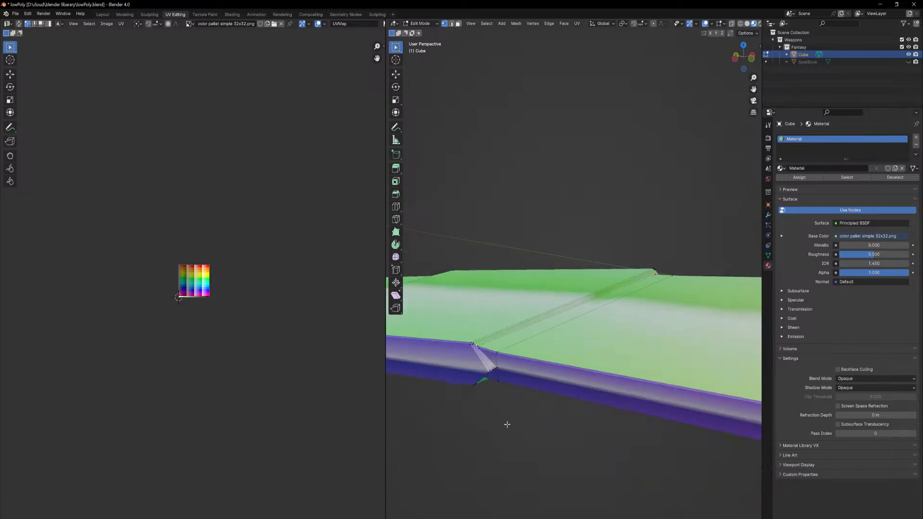
pyautogui.press('u')
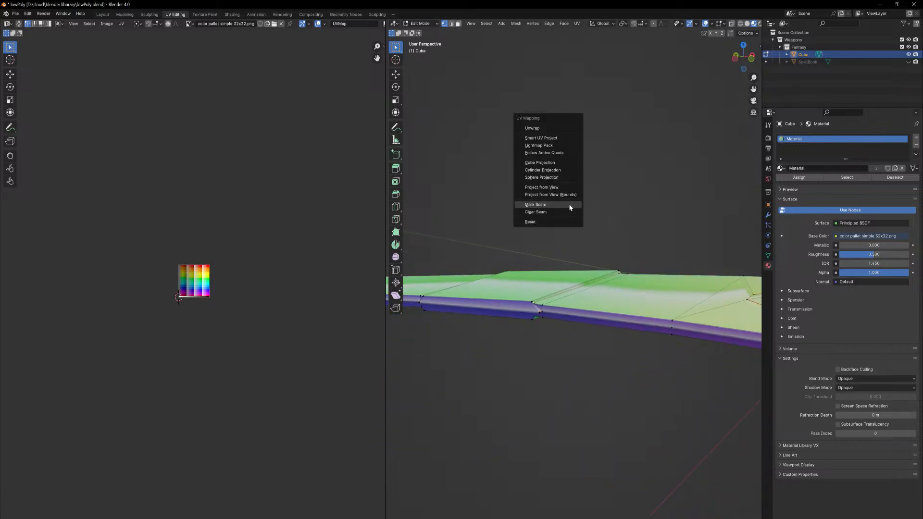
pyautogui.click(569, 204)
# Select the remaining edge loops bordering the raised bands on both arms and mark them as UV seams.
pyautogui.moveTo(569, 212); pyautogui.dragTo(565, 273, button='middle')
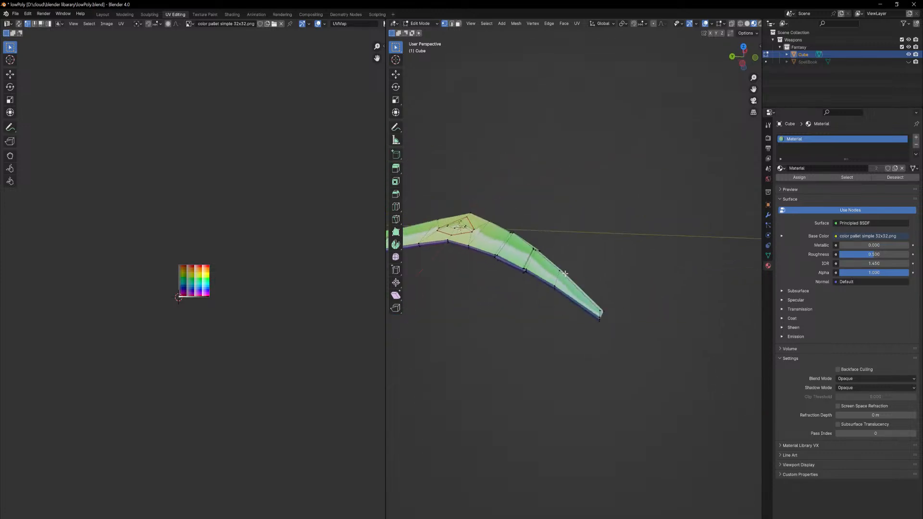
pyautogui.scroll(8, 565, 273)
pyautogui.scroll(-2, 569, 271)
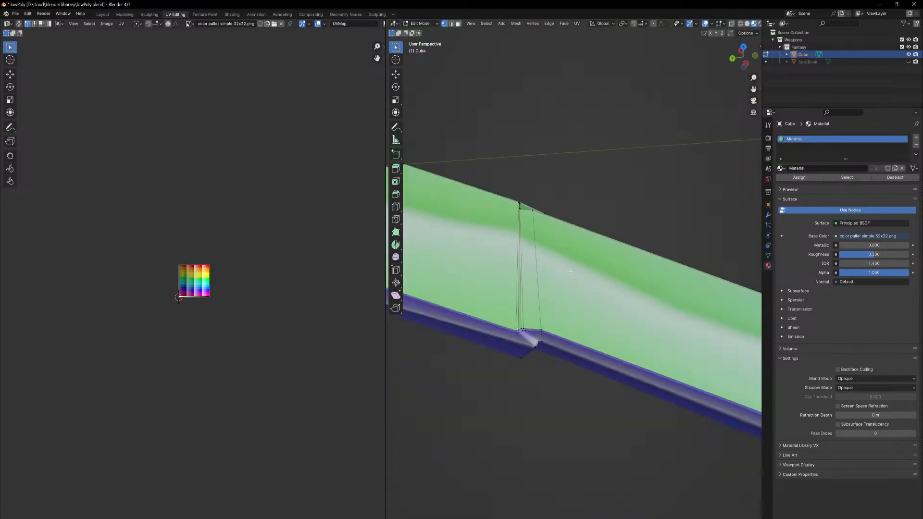
pyautogui.scroll(-5, 570, 272)
pyautogui.moveTo(703, 185); pyautogui.dragTo(645, 233, button='middle')
pyautogui.scroll(-5, 589, 273)
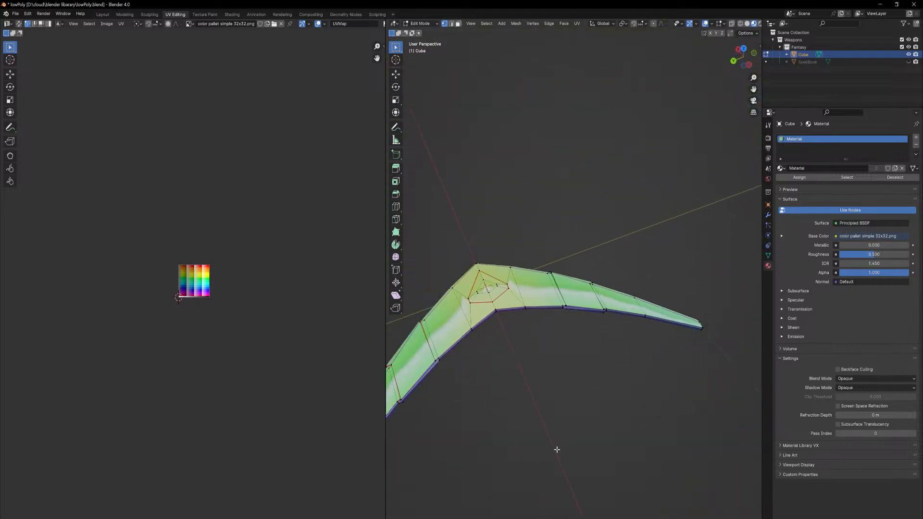
pyautogui.scroll(6, 556, 432)
pyautogui.scroll(5, 586, 316)
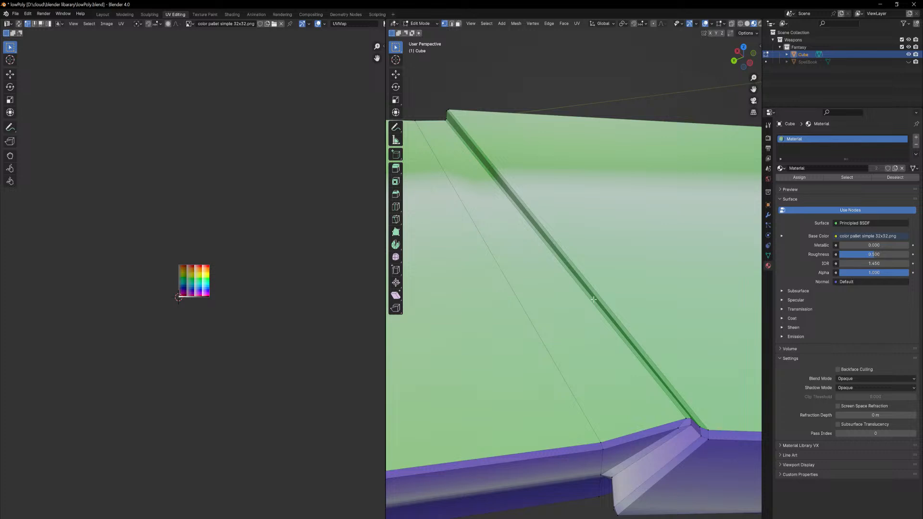
pyautogui.scroll(-6, 655, 327)
pyautogui.moveTo(668, 385); pyautogui.dragTo(570, 288, button='middle')
pyautogui.keyDown('shift'); pyautogui.moveTo(477, 211); pyautogui.dragTo(551, 257, button='middle'); pyautogui.keyUp('shift')
pyautogui.scroll(5, 551, 257)
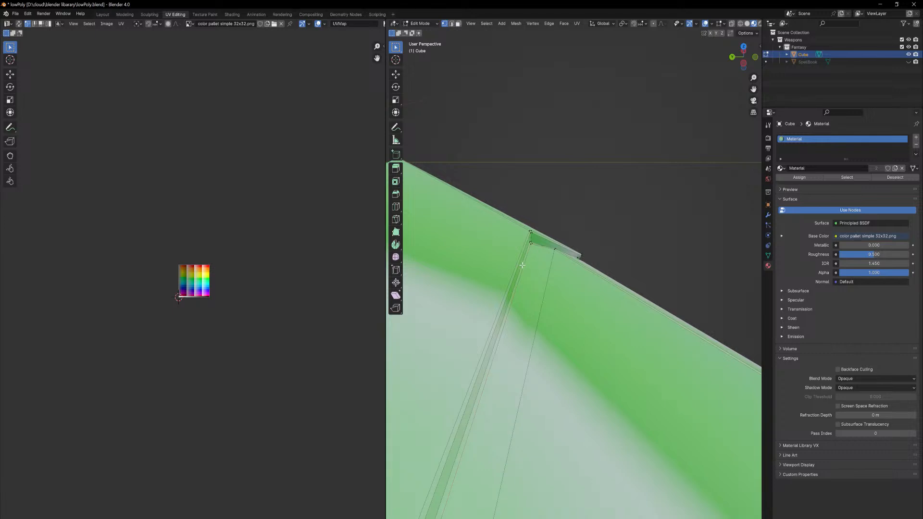
pyautogui.press('u')
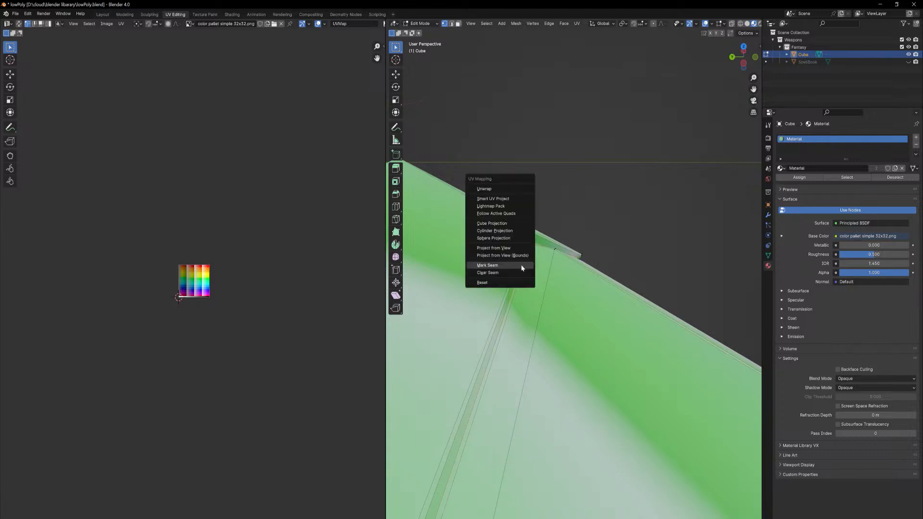
pyautogui.click(522, 266)
# Unwrap the entire boomerang mesh along its marked seams and inspect the UV islands over the color palette.
pyautogui.press('u')
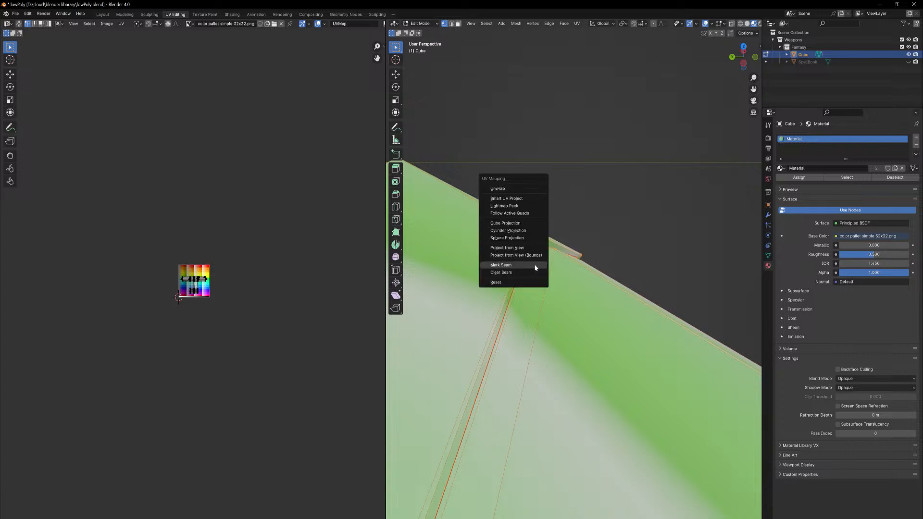
pyautogui.click(518, 190)
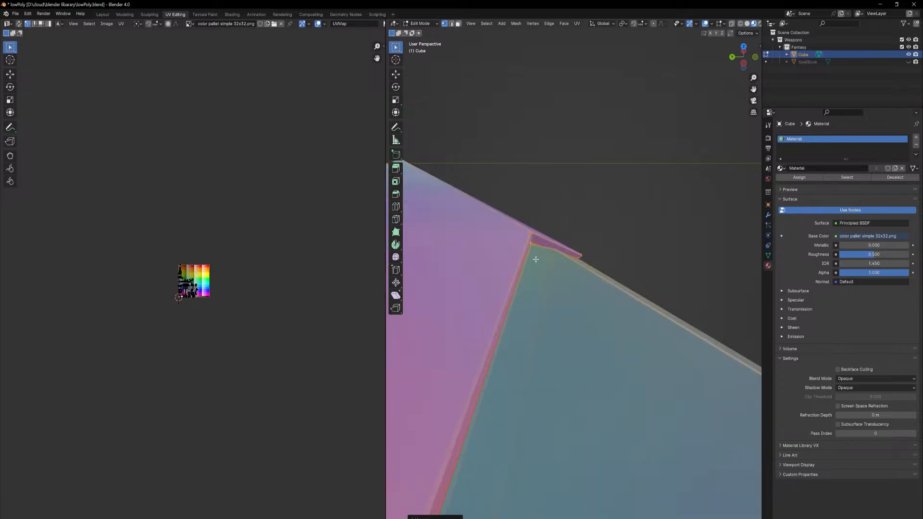
pyautogui.scroll(-6, 535, 259)
pyautogui.moveTo(529, 306); pyautogui.dragTo(569, 332, button='middle')
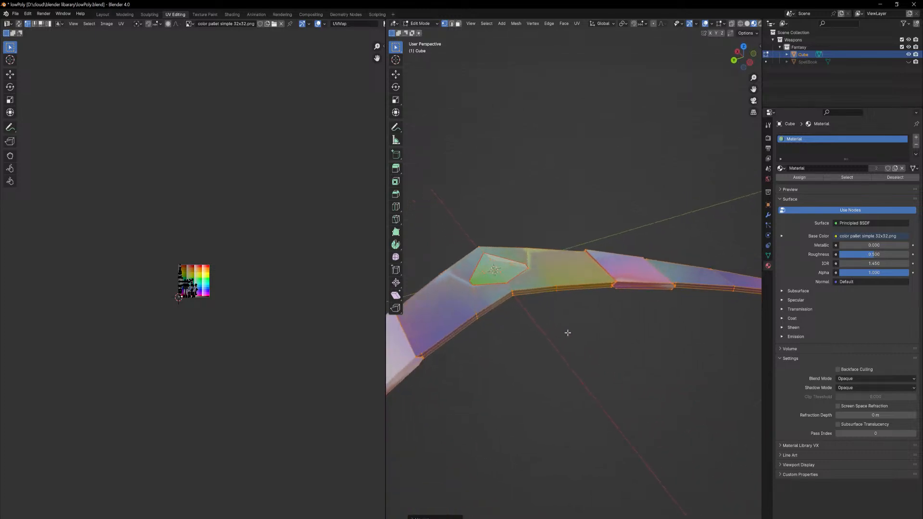
pyautogui.scroll(-4, 572, 361)
pyautogui.scroll(1, 586, 422)
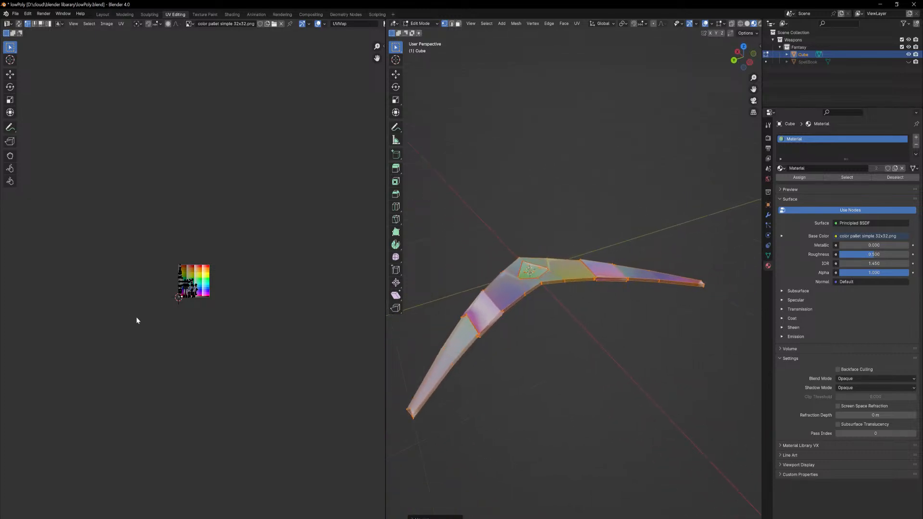
pyautogui.scroll(8, 137, 319)
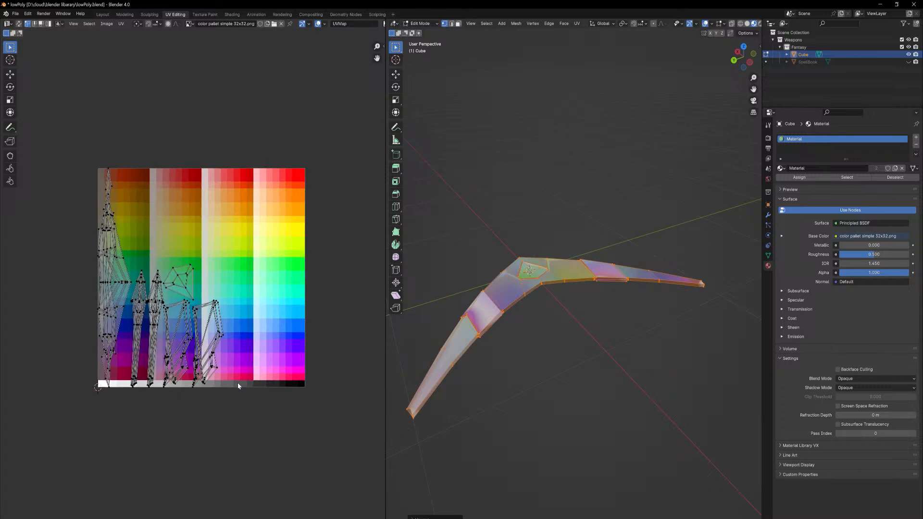
pyautogui.scroll(2, 231, 422)
# Leave mesh editing and Auto Mirror the boomerang across its Z axis with positive orientation.
pyautogui.click(591, 358)
pyautogui.moveTo(593, 365)
pyautogui.mouseDown(button='middle')
pyautogui.moveTo(583, 311)
pyautogui.moveTo(597, 358)
pyautogui.moveTo(592, 314)
pyautogui.moveTo(598, 355)
pyautogui.mouseUp(button='middle')
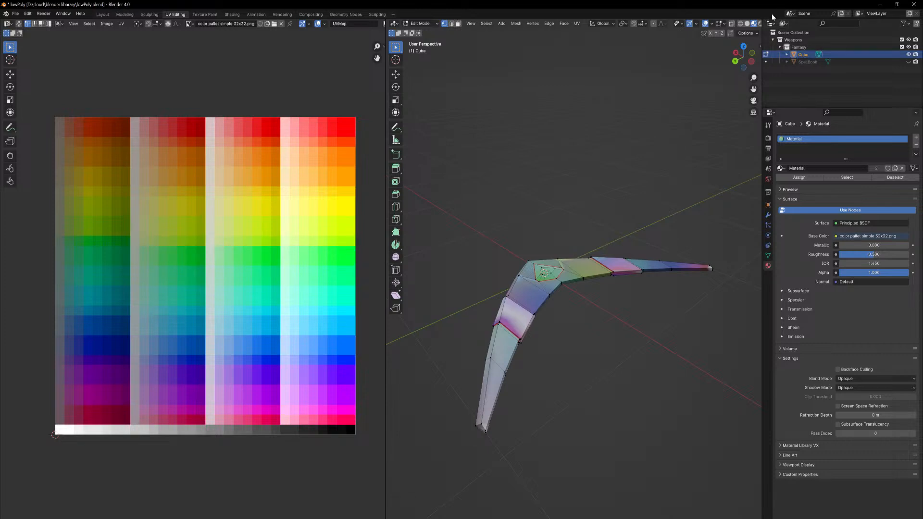
pyautogui.click(759, 49)
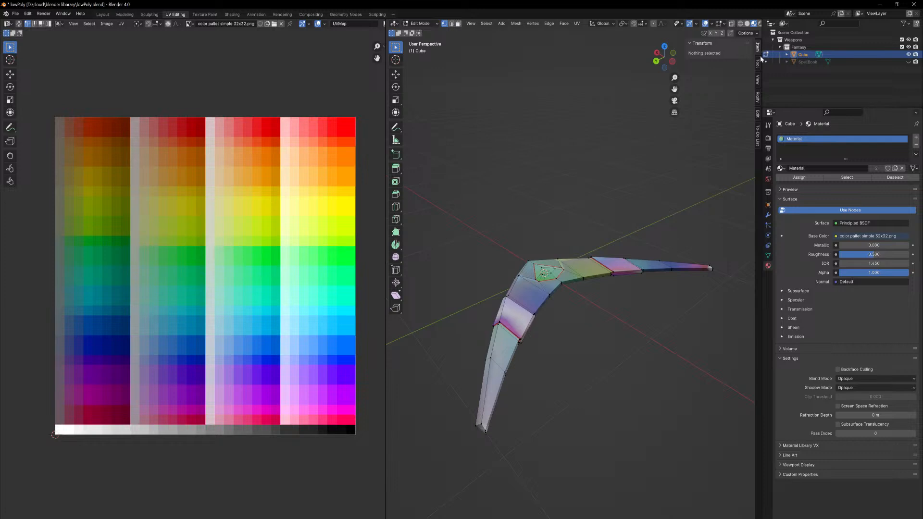
pyautogui.press('Tab')
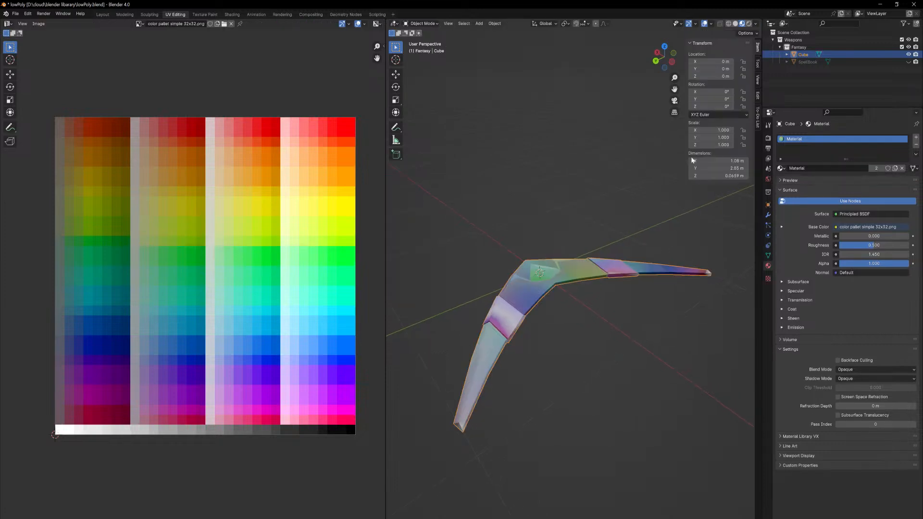
pyautogui.click(758, 71)
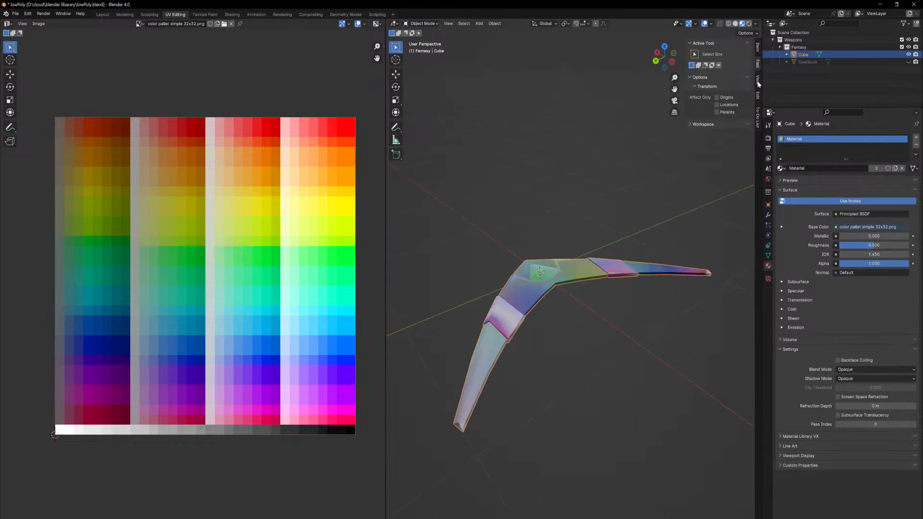
pyautogui.click(758, 80)
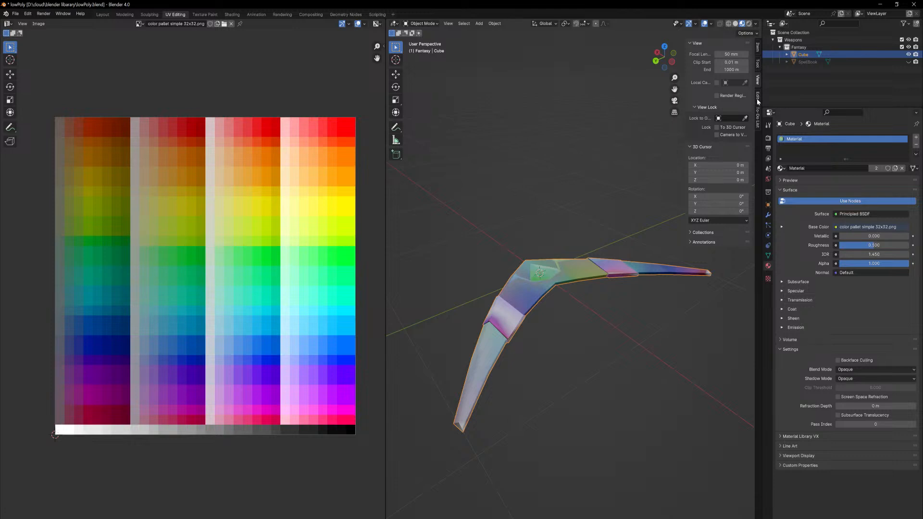
pyautogui.click(758, 99)
pyautogui.click(697, 44)
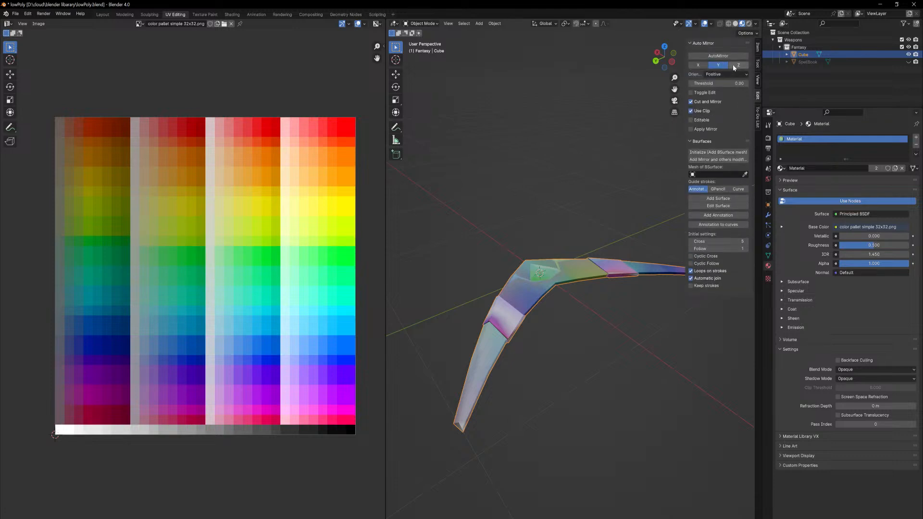
pyautogui.click(738, 65)
pyautogui.click(718, 55)
# Apply the boomerang's Mirror modifier to make both halves real geometry.
pyautogui.moveTo(636, 275)
pyautogui.mouseDown(button='middle')
pyautogui.moveTo(629, 233)
pyautogui.moveTo(627, 262)
pyautogui.mouseUp(button='middle')
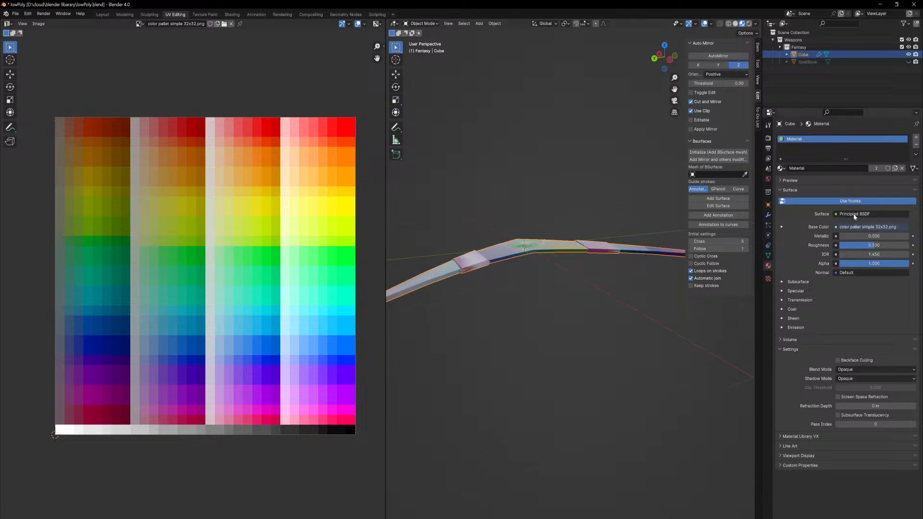
pyautogui.click(768, 215)
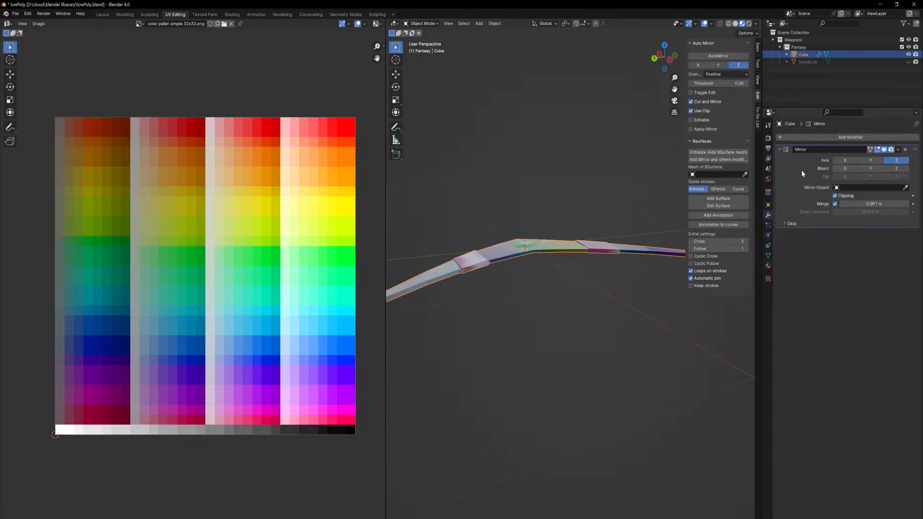
pyautogui.hotkey('ctrl', 'a')
pyautogui.moveTo(568, 243); pyautogui.dragTo(568, 261, button='middle')
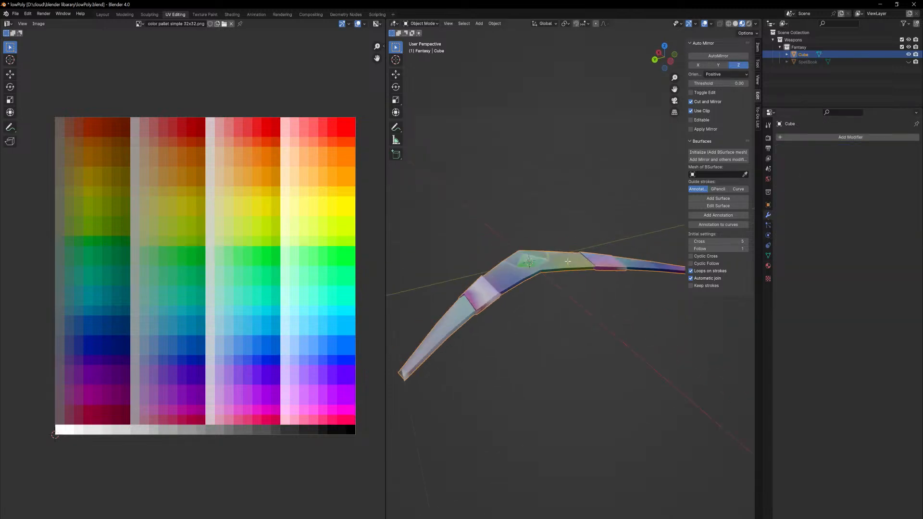
# Unwrap the whole mirrored boomerang mesh again along its marked seams.
pyautogui.press('Tab')
pyautogui.press('u')
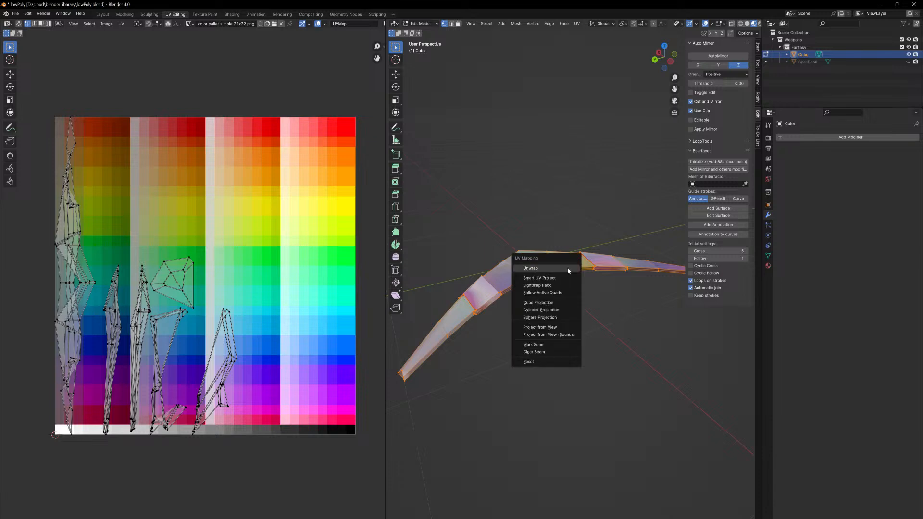
pyautogui.click(567, 267)
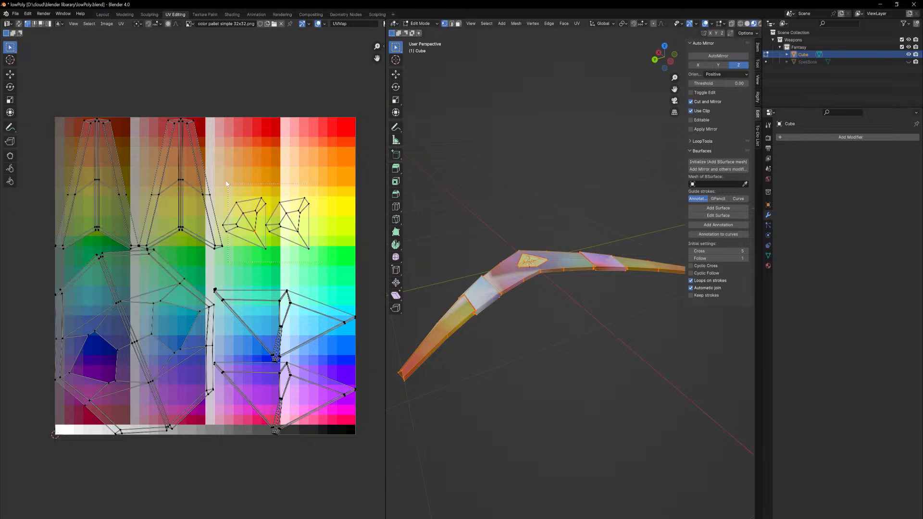
# Collapse the two gem UV islands to a point by scaling to 0 and place them on a light blue swatch.
pyautogui.moveTo(225, 178); pyautogui.dragTo(225, 177)
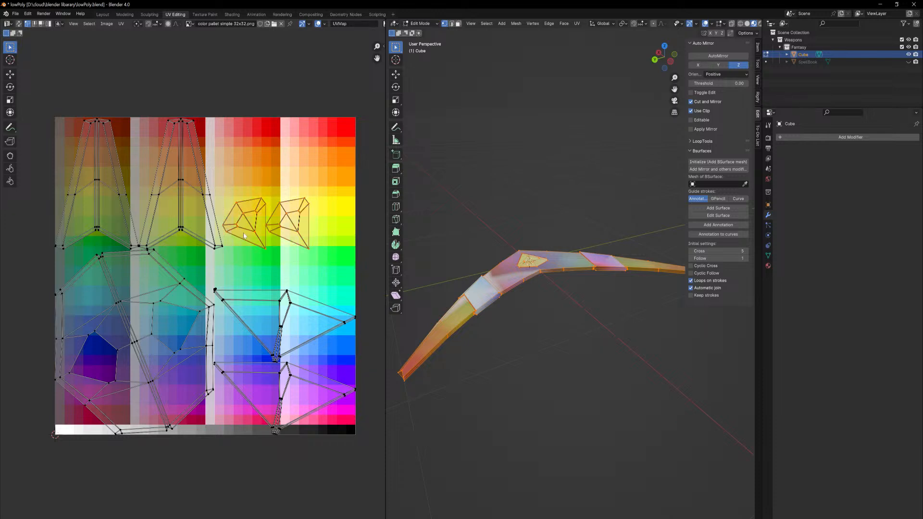
pyautogui.press('s')
pyautogui.press('0')
pyautogui.press('Return')
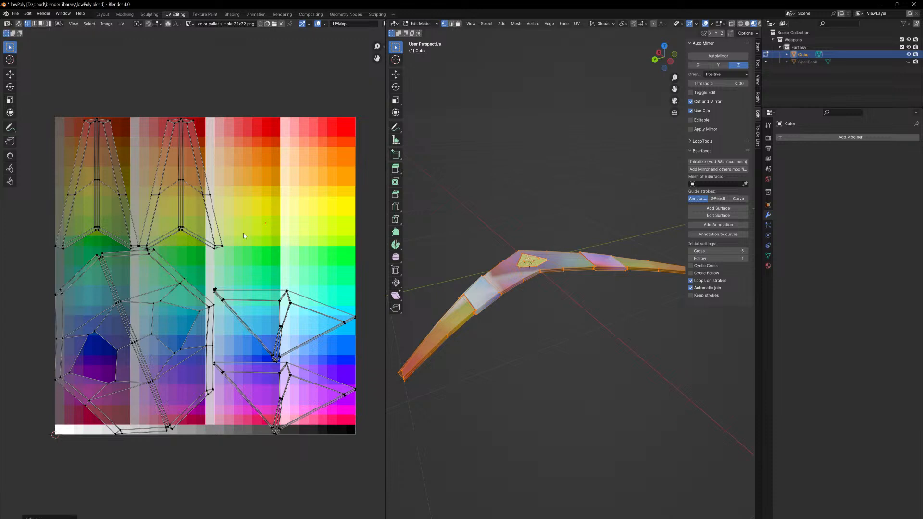
pyautogui.press('g')
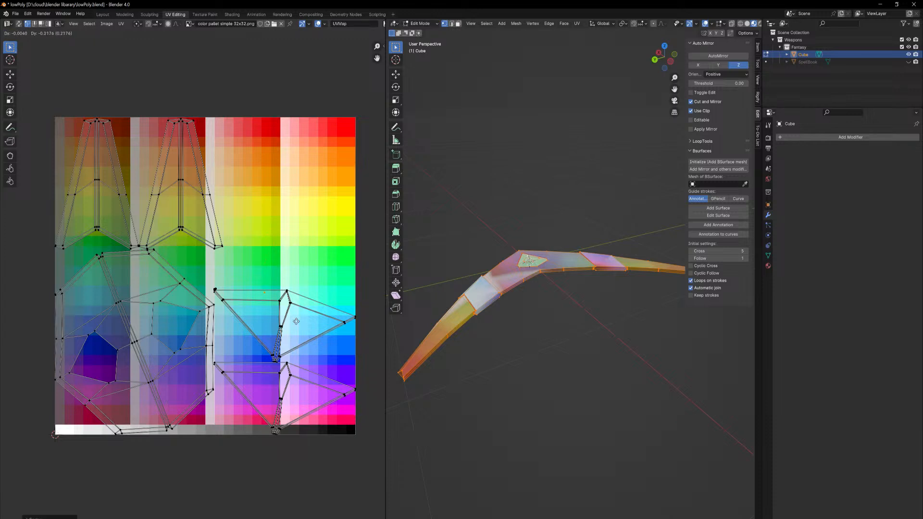
pyautogui.click(273, 358)
pyautogui.hotkey('alt', 'a')
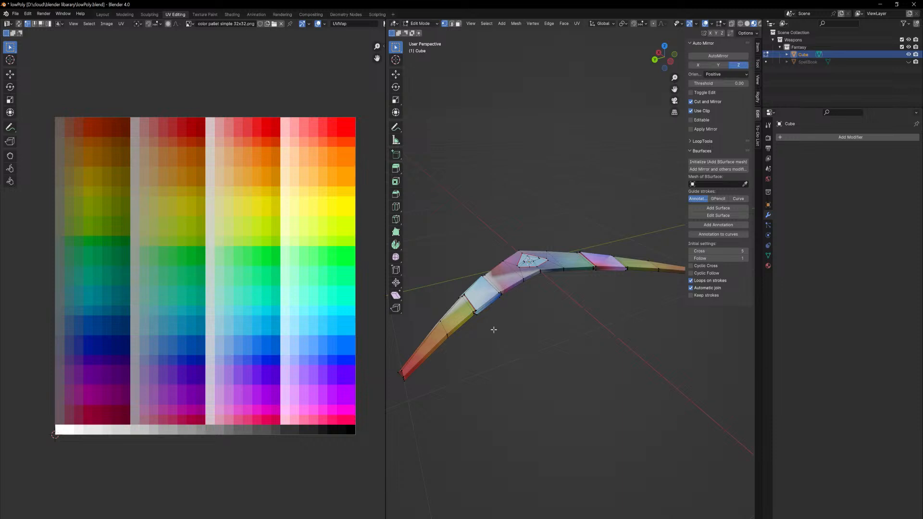
# Enable UV sync selection and select the linked faces of the boomerang's center and arm sections, excluding the gem and bands.
pyautogui.press('a')
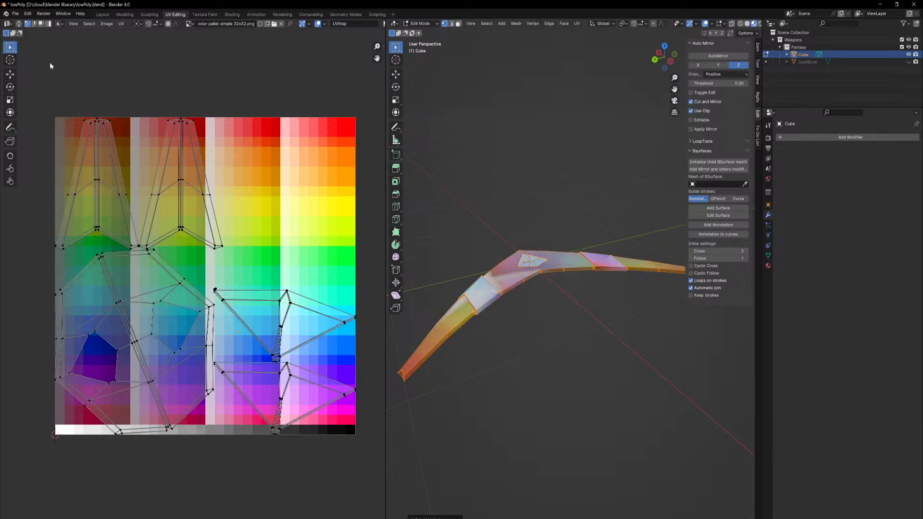
pyautogui.click(19, 24)
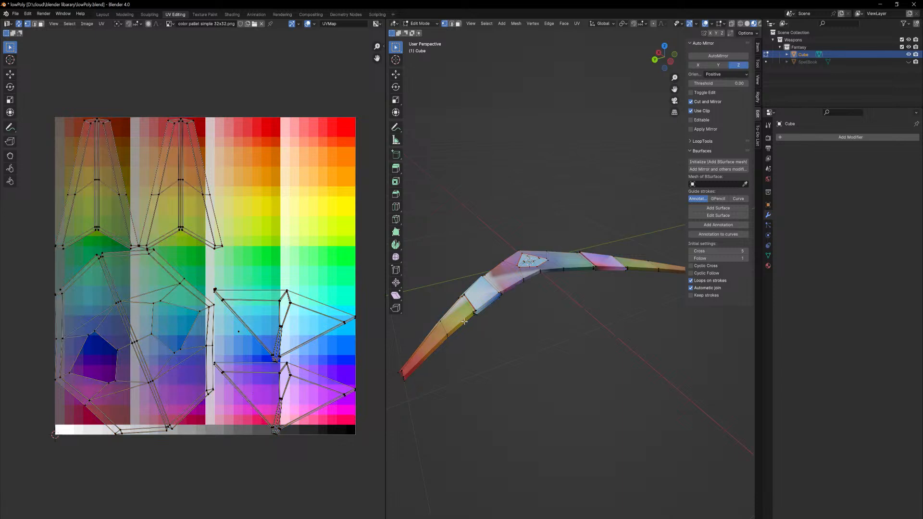
pyautogui.click(508, 294)
pyautogui.press('3')
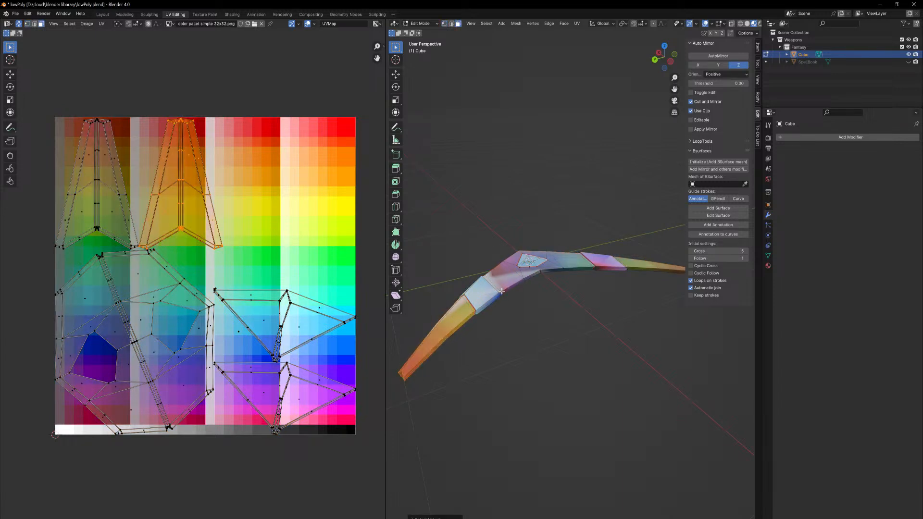
pyautogui.press('l')
pyautogui.press('l')
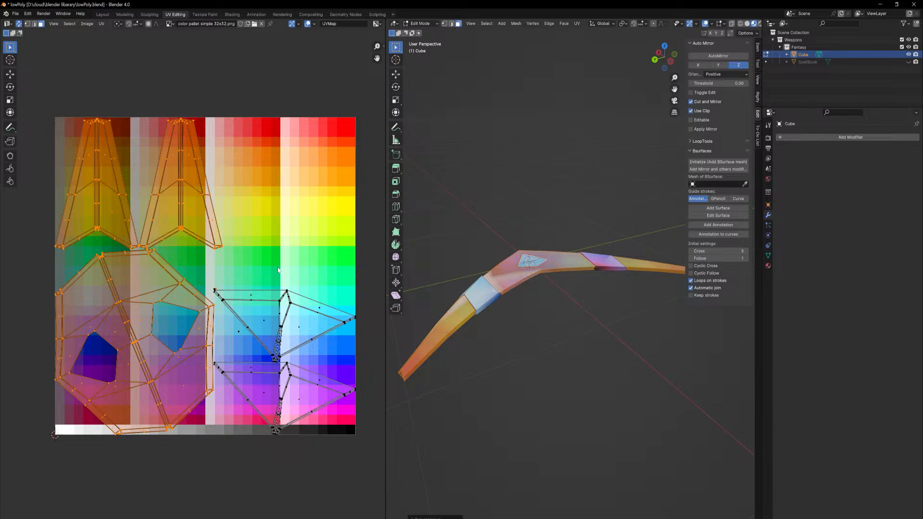
# Scale the selected body UVs to 0 and move them onto a dark brown swatch of the palette.
pyautogui.moveTo(287, 237); pyautogui.dragTo(302, 239, button='middle')
pyautogui.press('s')
pyautogui.press('0')
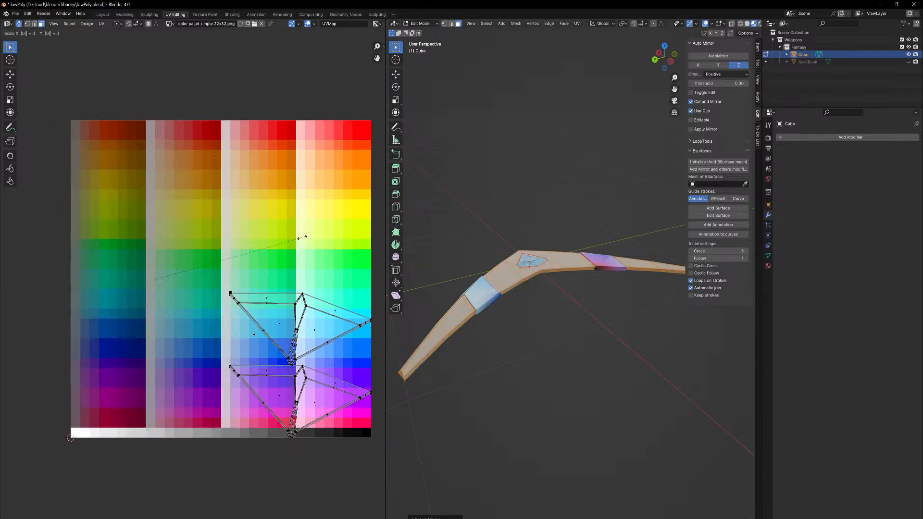
pyautogui.press('g')
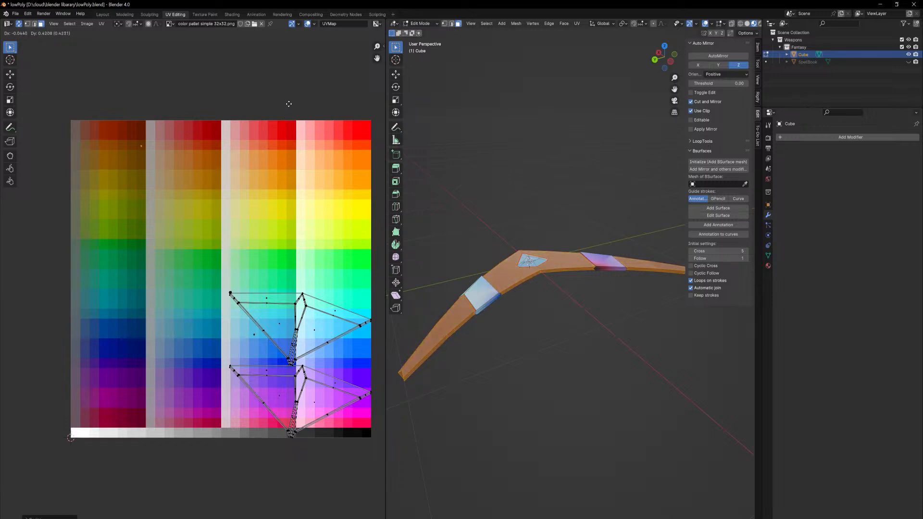
pyautogui.click(288, 103)
pyautogui.moveTo(552, 297); pyautogui.dragTo(567, 337, button='middle')
pyautogui.press('Tab')
pyautogui.moveTo(574, 379); pyautogui.dragTo(571, 374, button='middle')
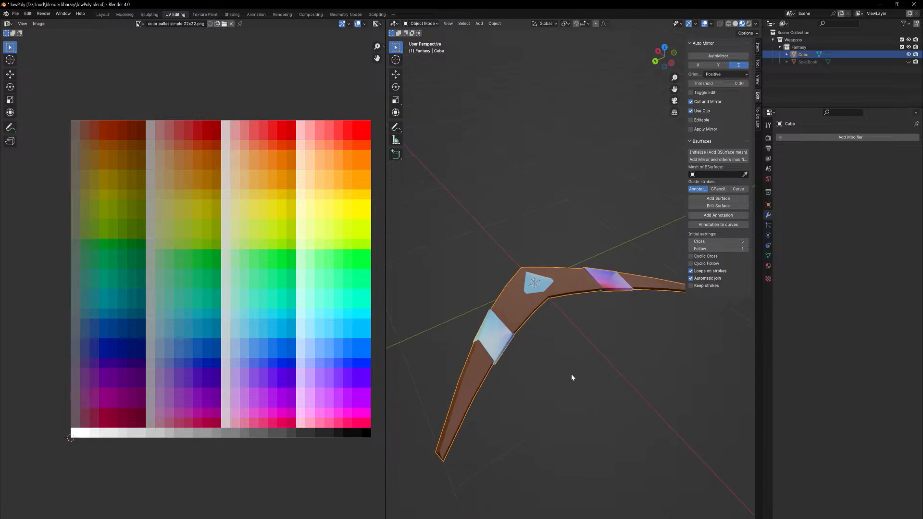
# Select the linked faces of both raised bands and collapse their UVs to a point by scaling to 0.
pyautogui.press('Tab')
pyautogui.click(500, 337)
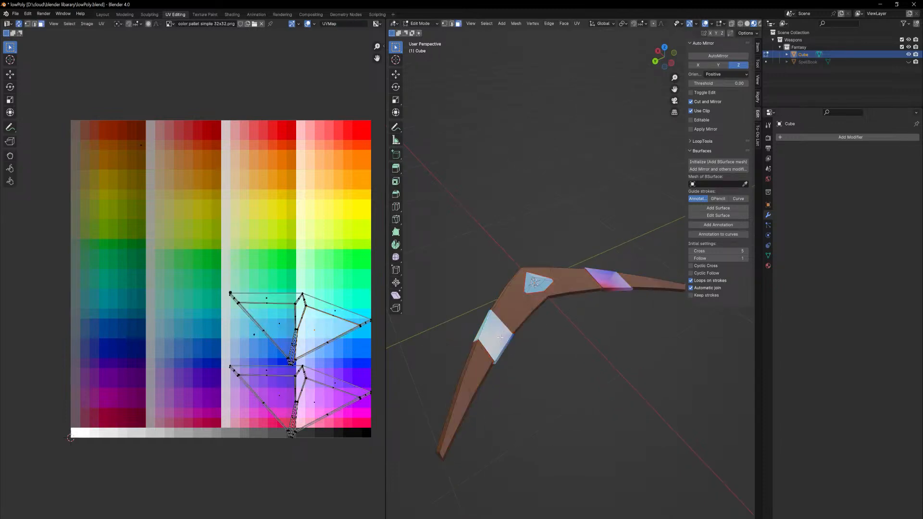
pyautogui.press('l')
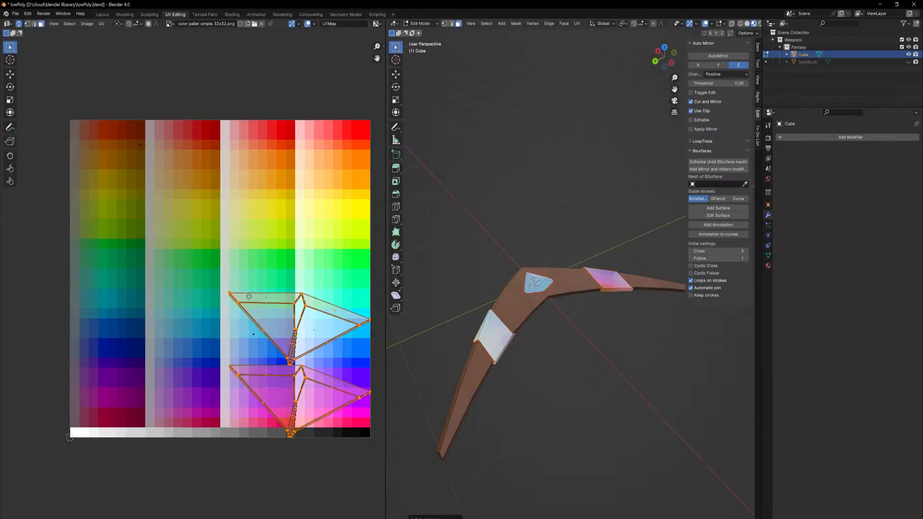
pyautogui.press('s')
pyautogui.press('0')
pyautogui.press('Return')
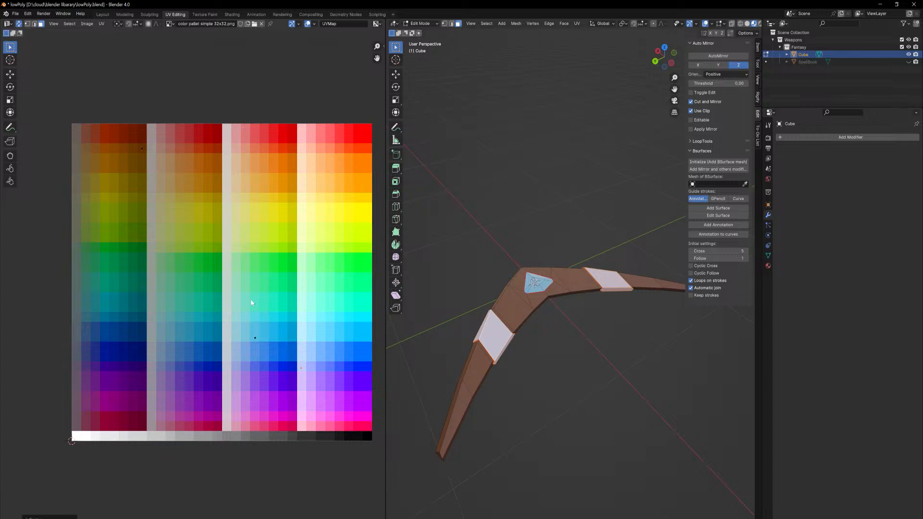
# Move the raised bands' collapsed UVs onto a light green swatch and check the boomerang's colors.
pyautogui.press('g')
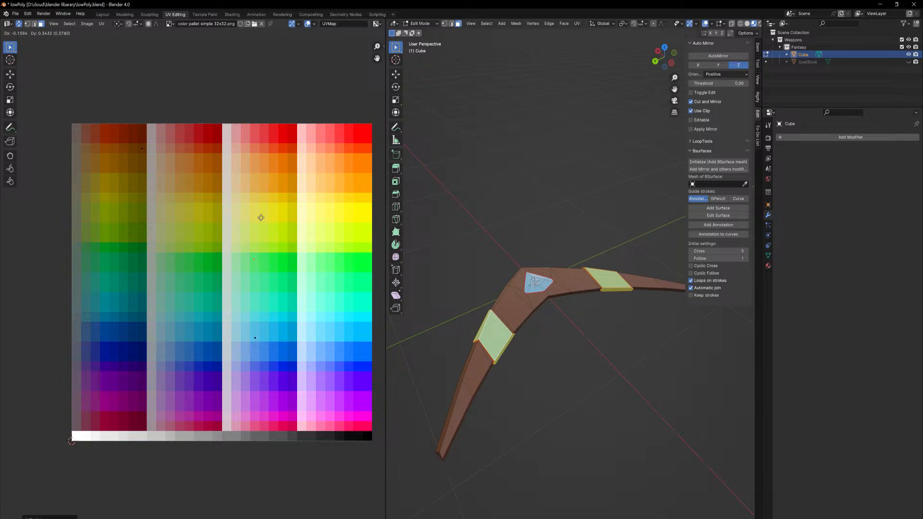
pyautogui.click(258, 217)
pyautogui.press('Tab')
pyautogui.moveTo(582, 398)
pyautogui.mouseDown(button='middle')
pyautogui.moveTo(572, 377)
pyautogui.moveTo(592, 443)
pyautogui.moveTo(613, 349)
pyautogui.moveTo(574, 372)
pyautogui.moveTo(587, 397)
pyautogui.mouseUp(button='middle')
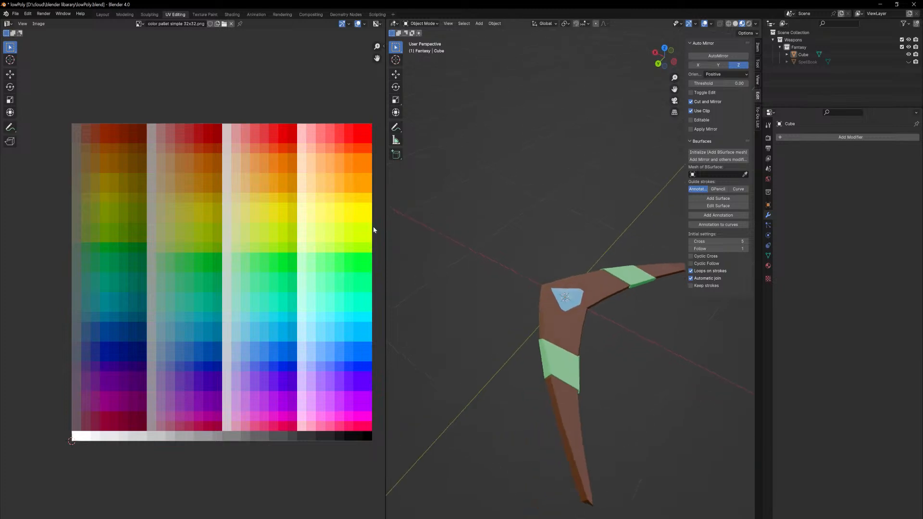
# Switch to the Layout workspace and mark the boomerang task as completed in the fantasy weapons to-do list.
pyautogui.click(103, 15)
pyautogui.click(742, 24)
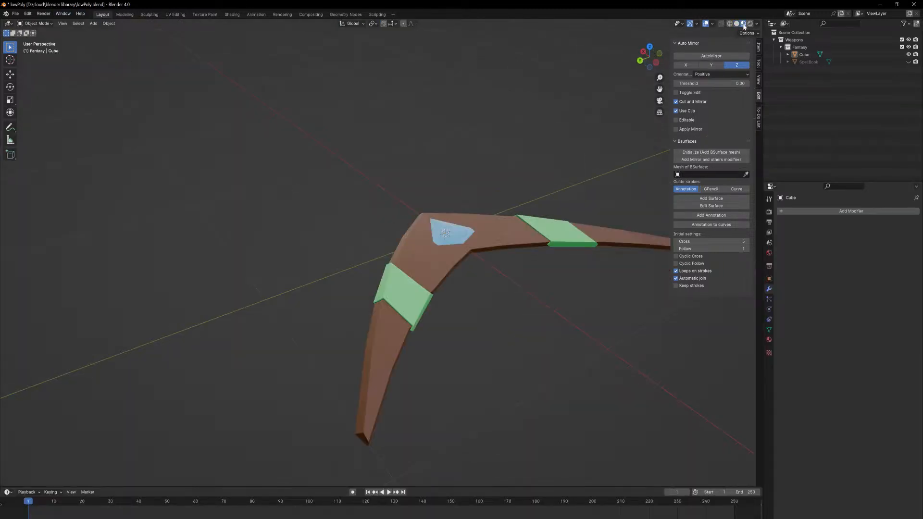
pyautogui.scroll(-3, 558, 143)
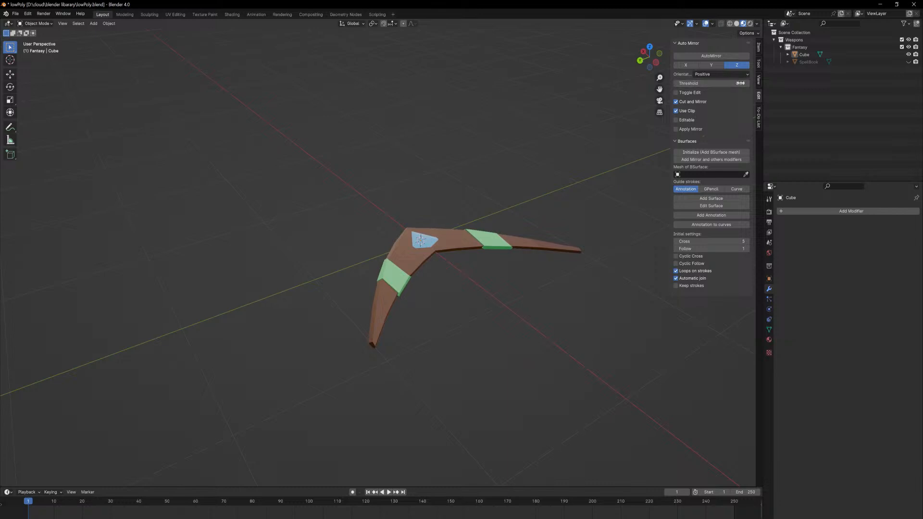
pyautogui.click(758, 118)
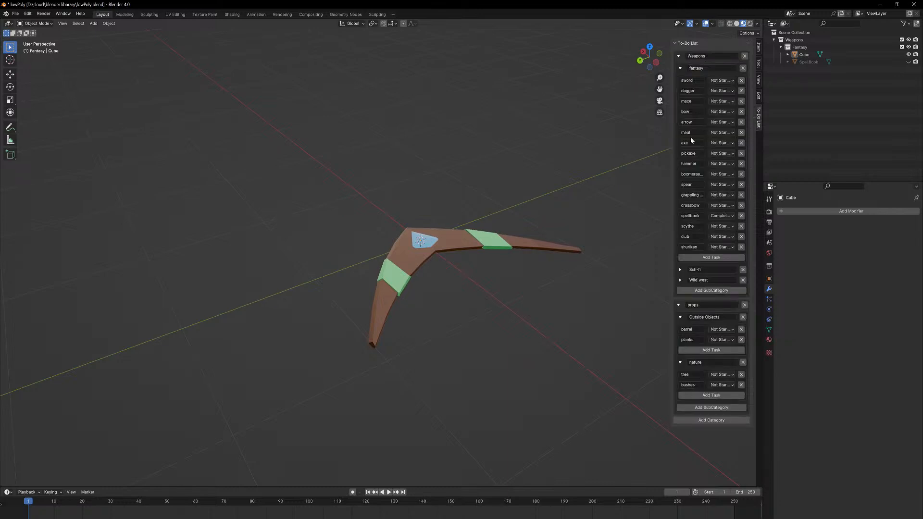
pyautogui.click(721, 174)
pyautogui.click(728, 208)
pyautogui.moveTo(416, 206)
pyautogui.mouseDown(button='middle')
pyautogui.moveTo(501, 200)
pyautogui.moveTo(408, 209)
pyautogui.moveTo(430, 216)
pyautogui.mouseUp(button='middle')
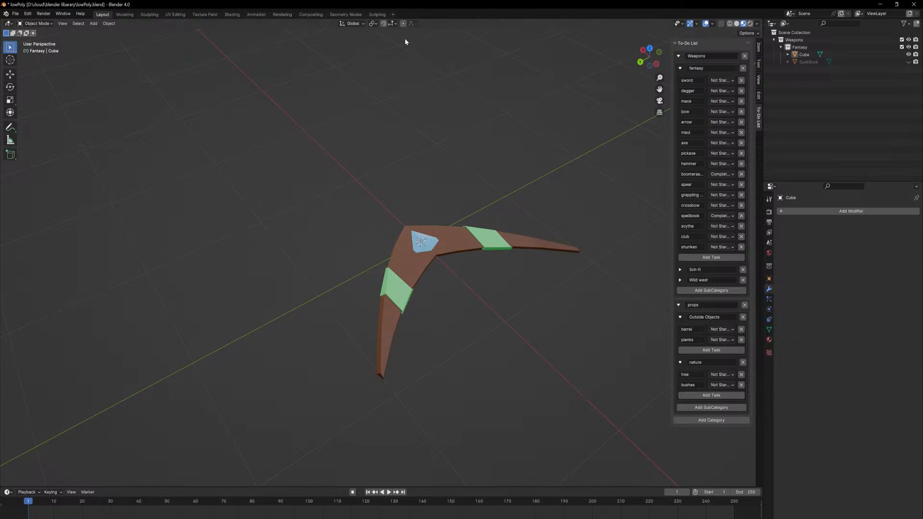
# Return to the UV Editing workspace and recolor the raised bands by moving their UVs onto a pale yellow swatch.
pyautogui.click(212, 15)
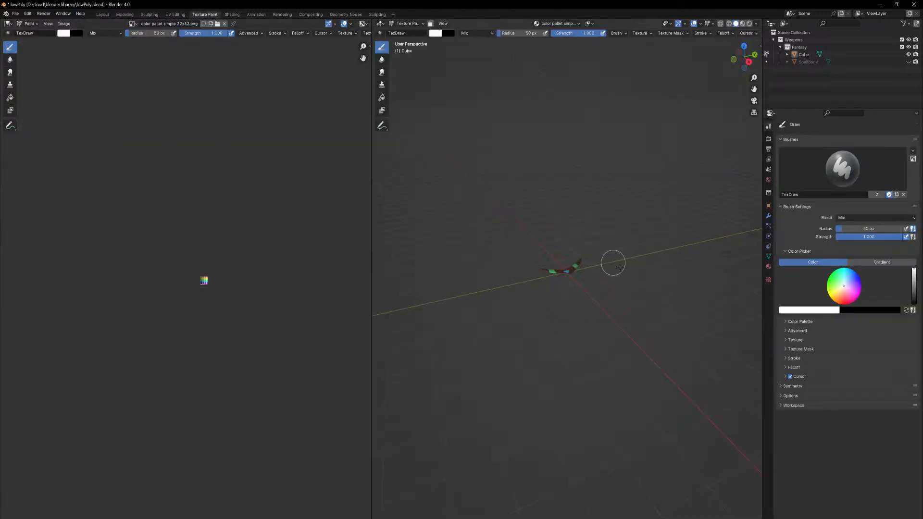
pyautogui.click(176, 14)
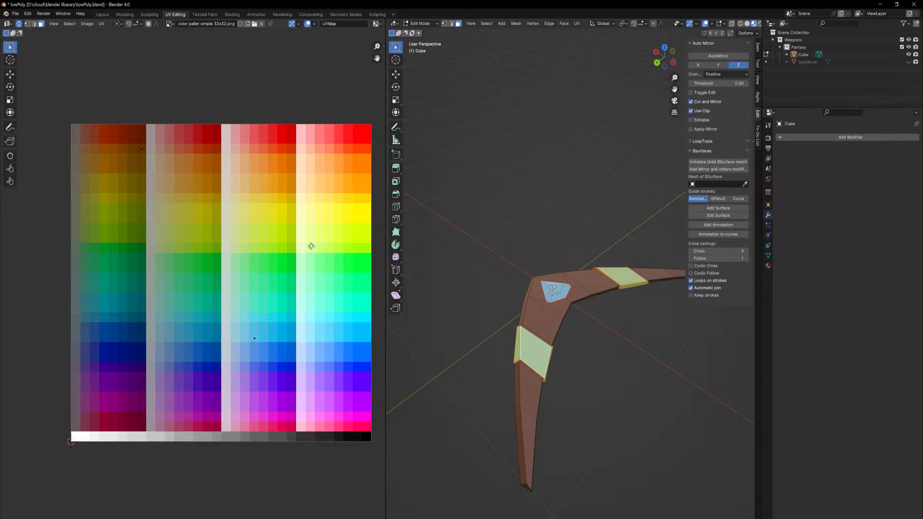
pyautogui.press('g')
pyautogui.click(277, 202)
pyautogui.press('Tab')
pyautogui.moveTo(663, 403)
pyautogui.mouseDown(button='middle')
pyautogui.moveTo(610, 393)
pyautogui.moveTo(653, 390)
pyautogui.moveTo(680, 410)
pyautogui.moveTo(667, 416)
pyautogui.moveTo(640, 402)
pyautogui.moveTo(648, 405)
pyautogui.mouseUp(button='middle')
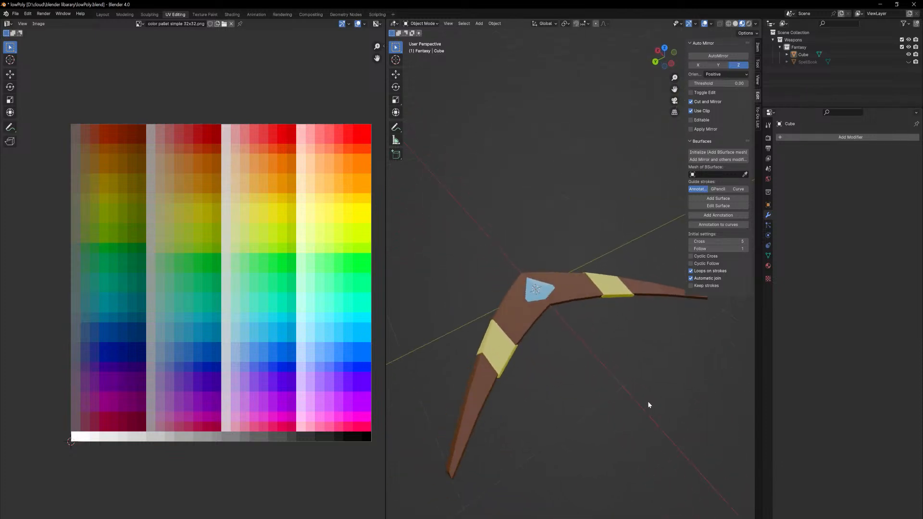
# Save the file and return to the Layout workspace.
pyautogui.hotkey('ctrl', 's')
pyautogui.click(102, 14)
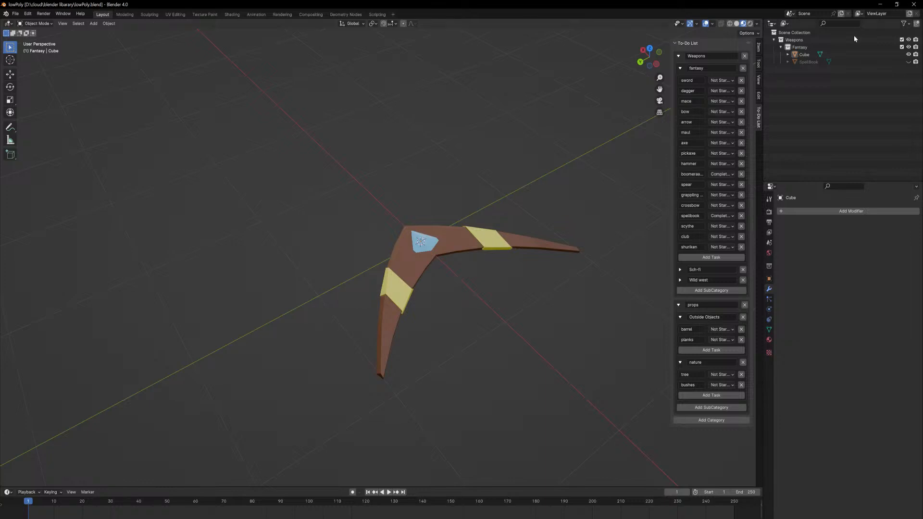
# Rename the boomerang's object from its default name to Boomerang and hide it in the viewport.
pyautogui.click(855, 54)
pyautogui.press('F2')
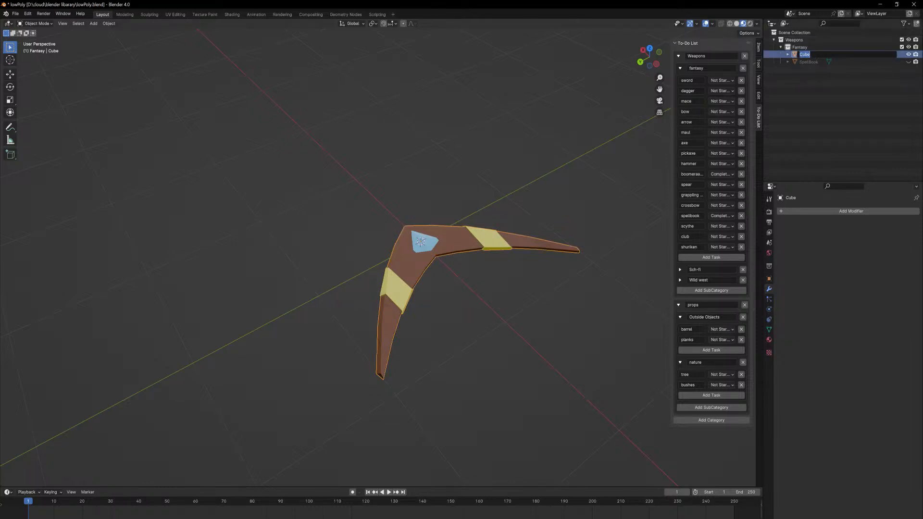
pyautogui.write('Boomerang')
pyautogui.press('Return')
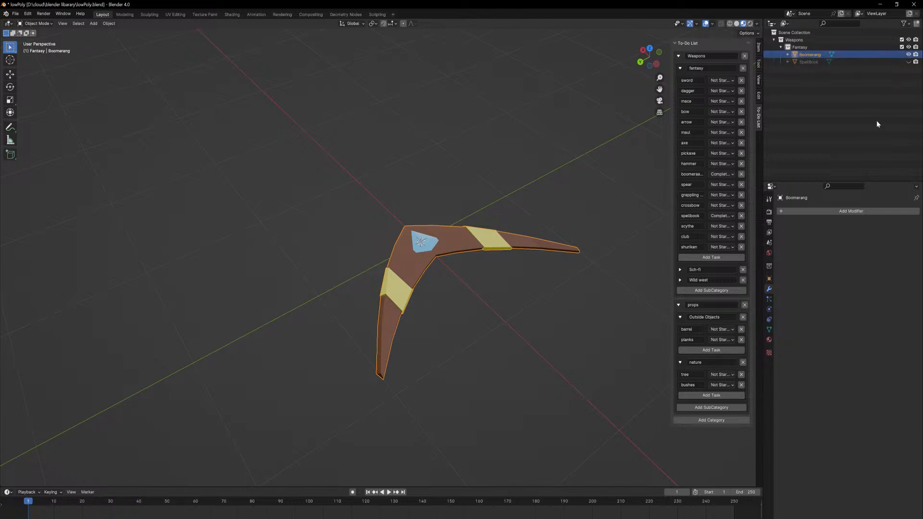
pyautogui.click(527, 285)
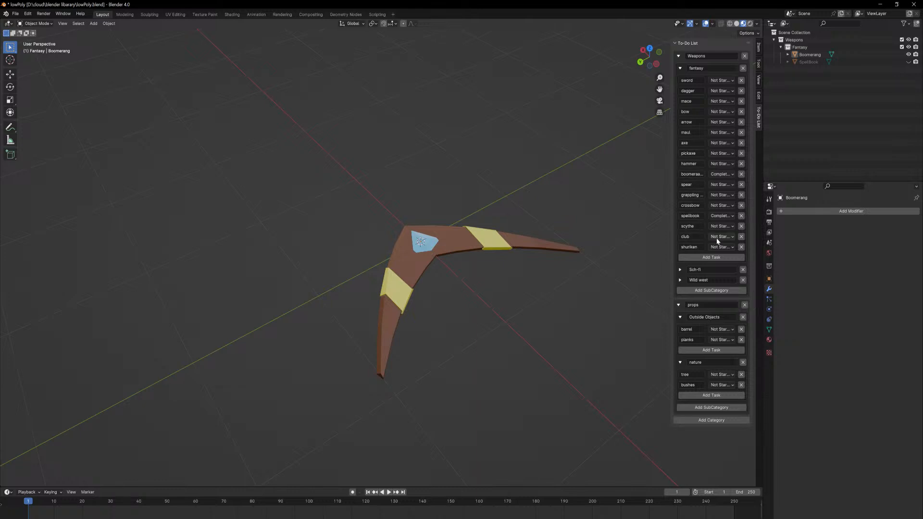
pyautogui.click(909, 54)
pyautogui.scroll(3, 496, 169)
pyautogui.hotkey('shift', 'a')
pyautogui.moveTo(509, 170)
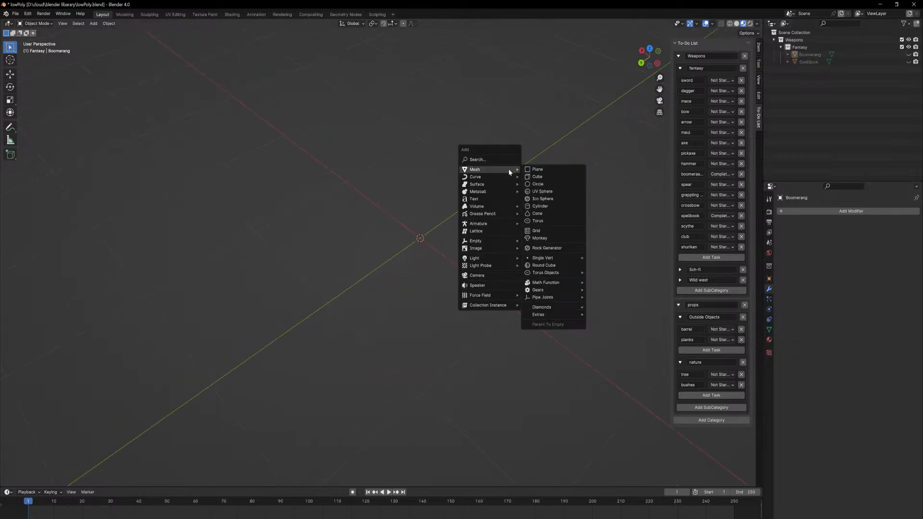
pyautogui.click(536, 176)
pyautogui.scroll(-5, 480, 213)
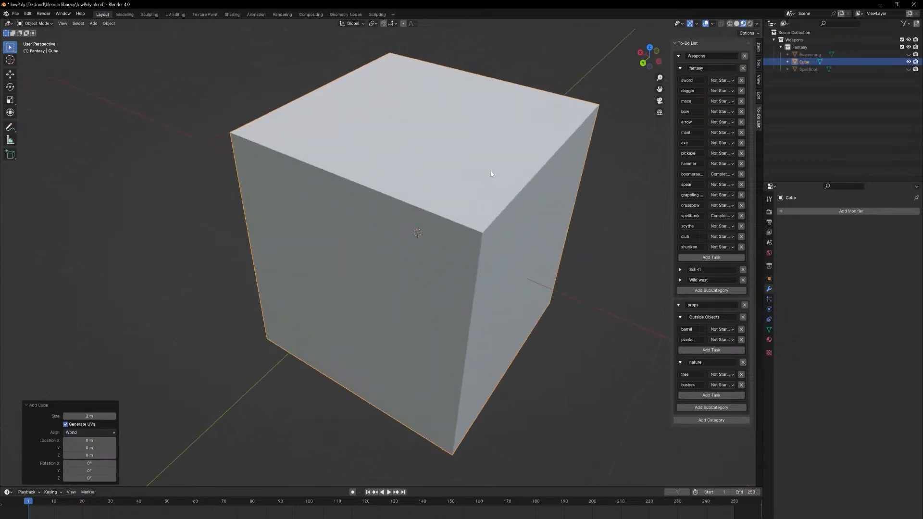
pyautogui.press('Delete')
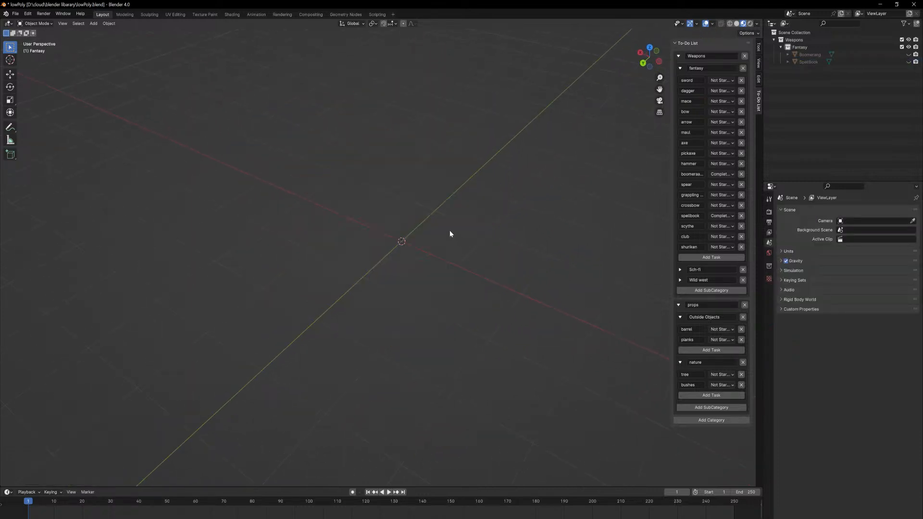
# Add a cylinder mesh with 32 vertices, 1 m radius and 2 m depth at the world origin.
pyautogui.hotkey('shift', 'a')
pyautogui.moveTo(421, 225)
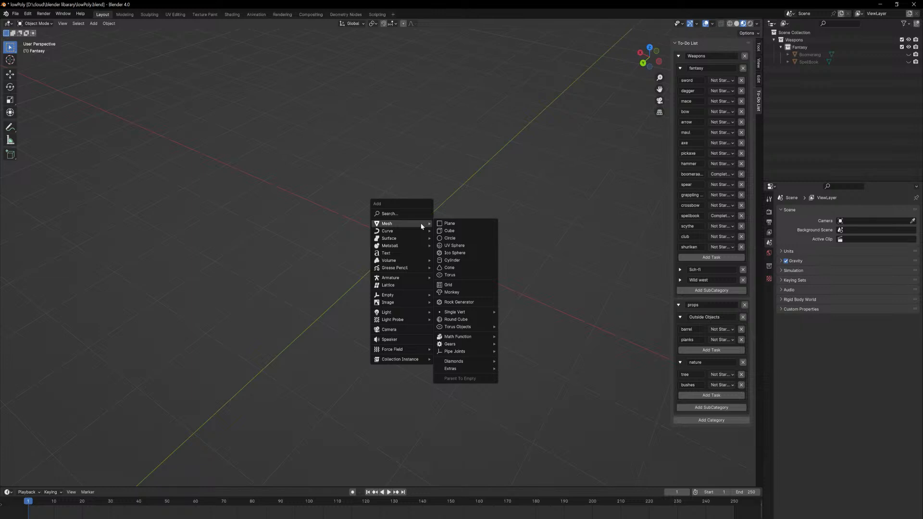
pyautogui.click(468, 262)
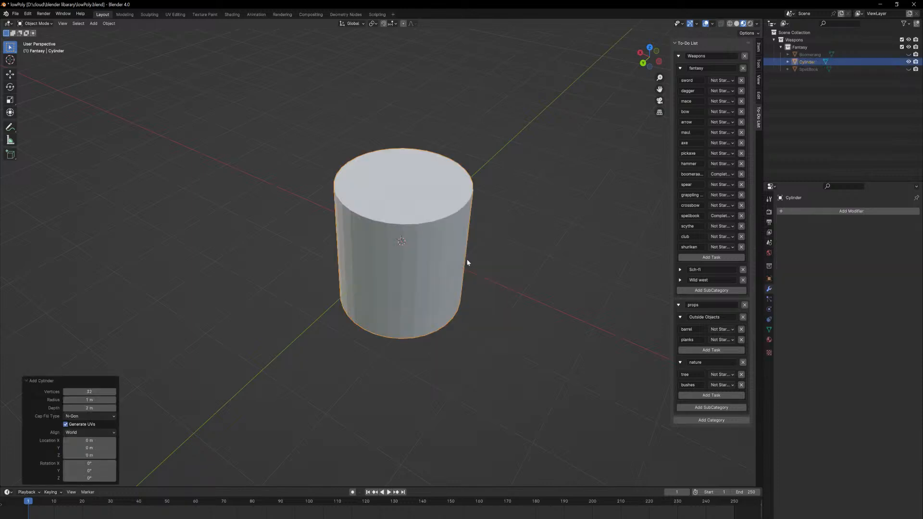
pyautogui.moveTo(467, 230); pyautogui.dragTo(464, 220, button='middle')
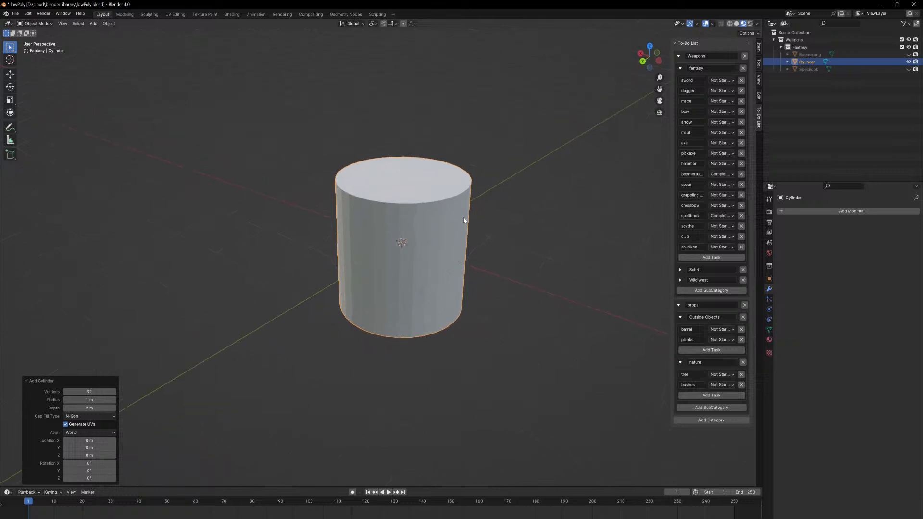
pyautogui.scroll(3, 470, 212)
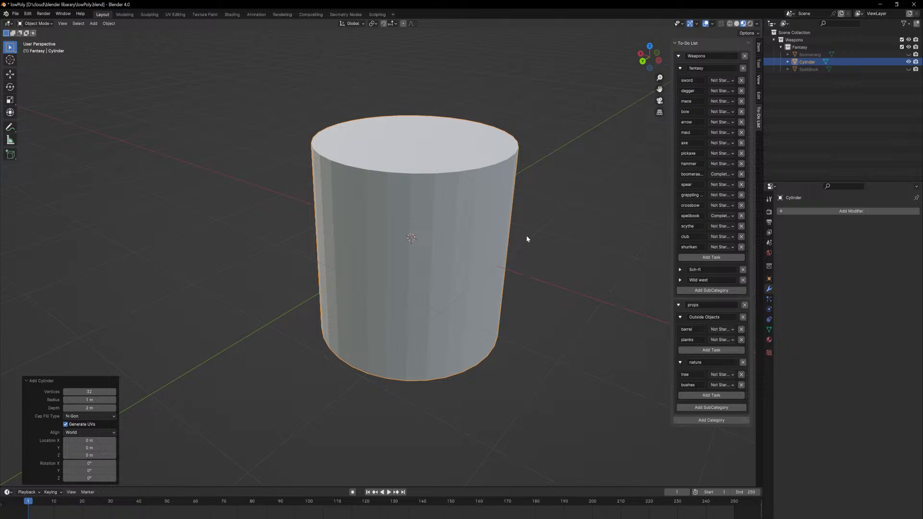
# In Edit Mode, scale the cylinder's bottom face down to about 0.03 to form a narrow tip.
pyautogui.press('Tab')
pyautogui.moveTo(572, 243); pyautogui.dragTo(540, 257, button='middle')
pyautogui.click(495, 340)
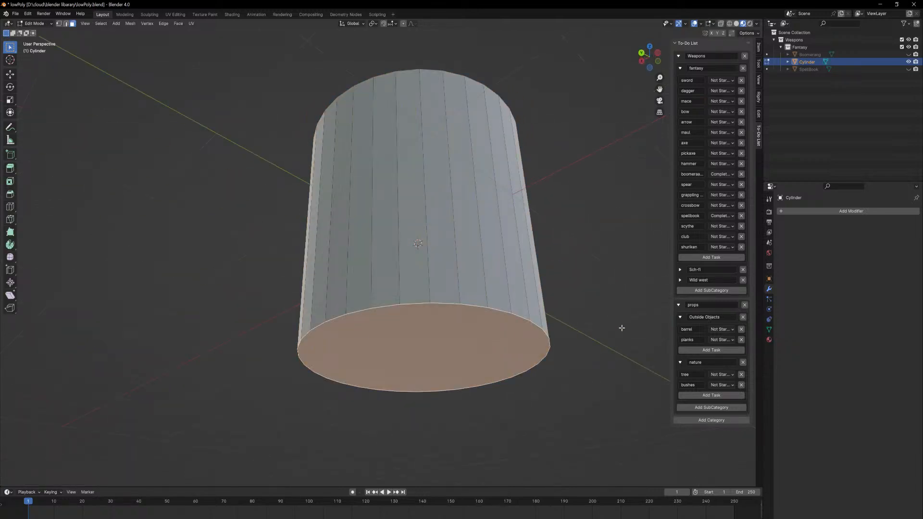
pyautogui.press('s')
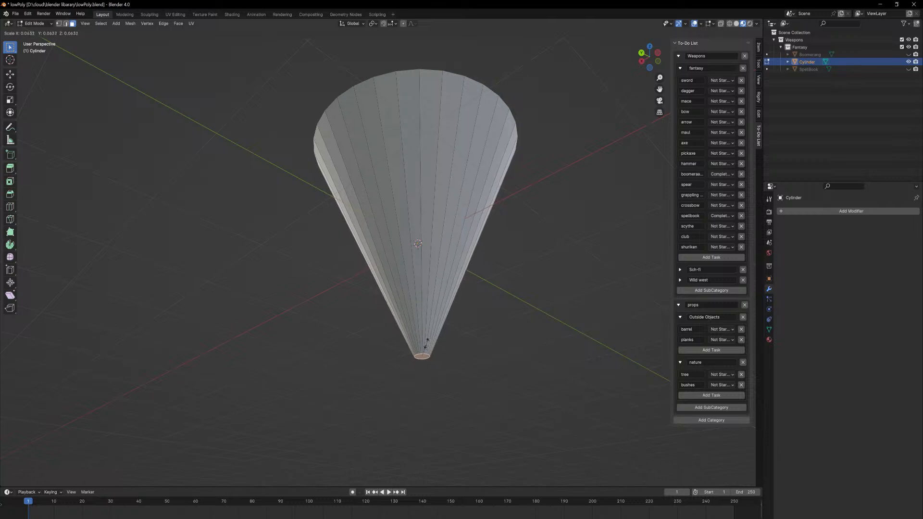
pyautogui.click(424, 349)
# Scale the cylinder's top face down to about 0.234 to make a slim tapered club shape.
pyautogui.moveTo(425, 337); pyautogui.dragTo(476, 239, button='middle')
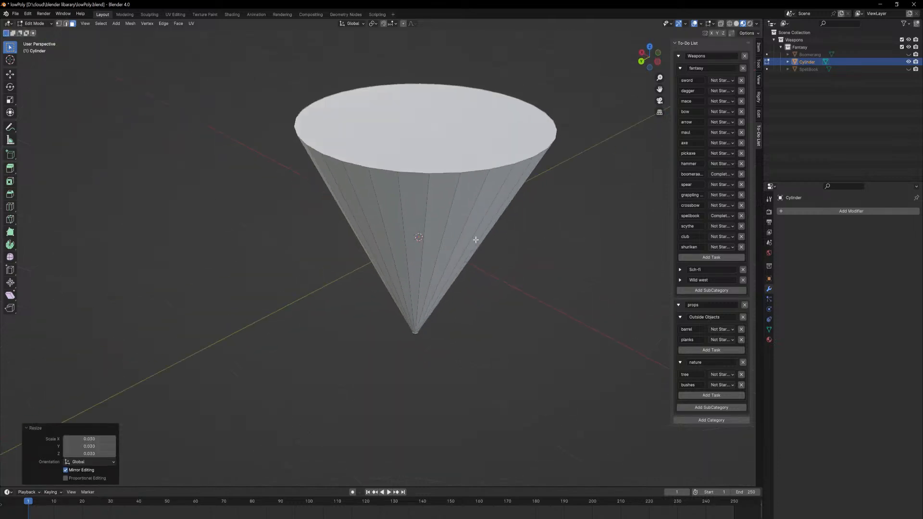
pyautogui.click(509, 140)
pyautogui.press('s')
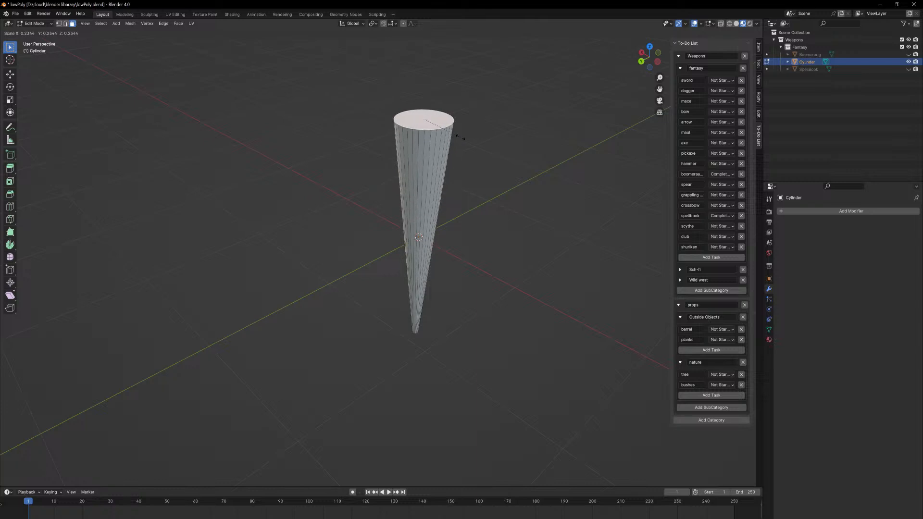
pyautogui.click(459, 137)
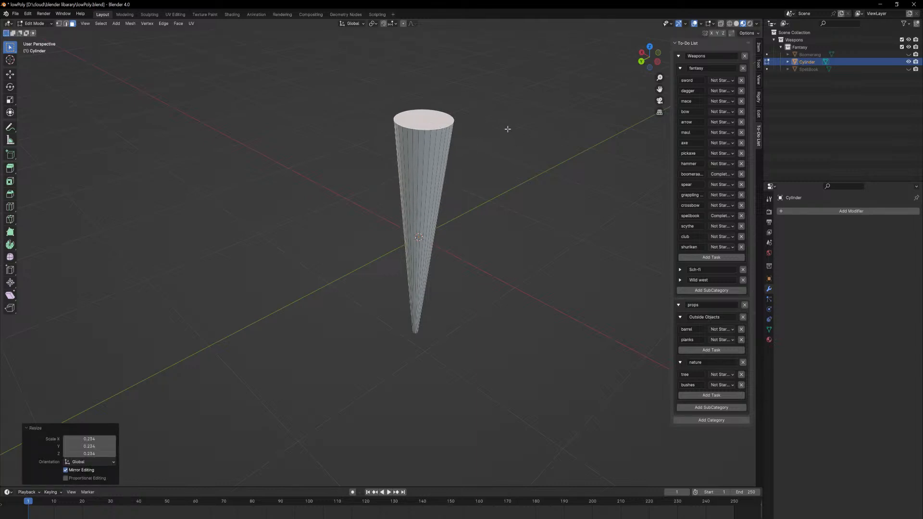
# Bevel the edges of the top face about 0.18 m with 4 segments to round the club's head.
pyautogui.hotkey('ctrl', 'b')
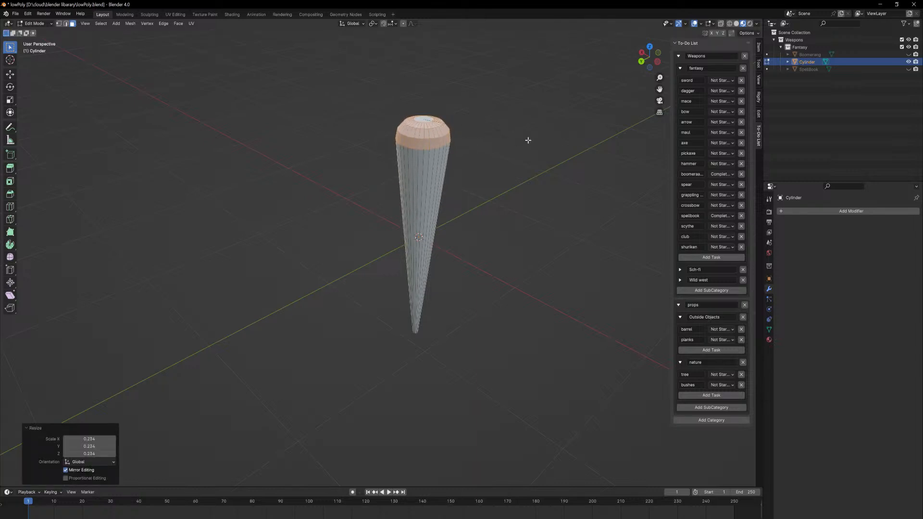
pyautogui.scroll(1, 530, 146)
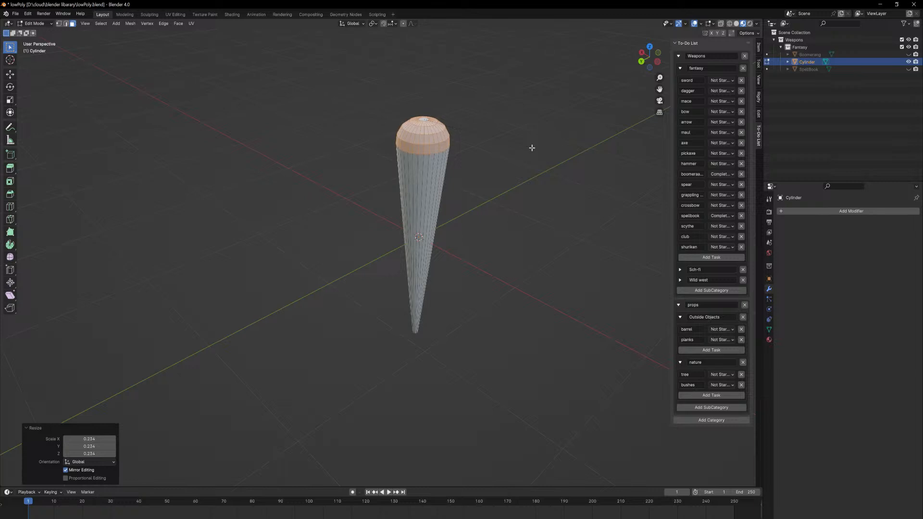
pyautogui.scroll(2, 527, 144)
pyautogui.scroll(-3, 528, 144)
pyautogui.scroll(2, 528, 144)
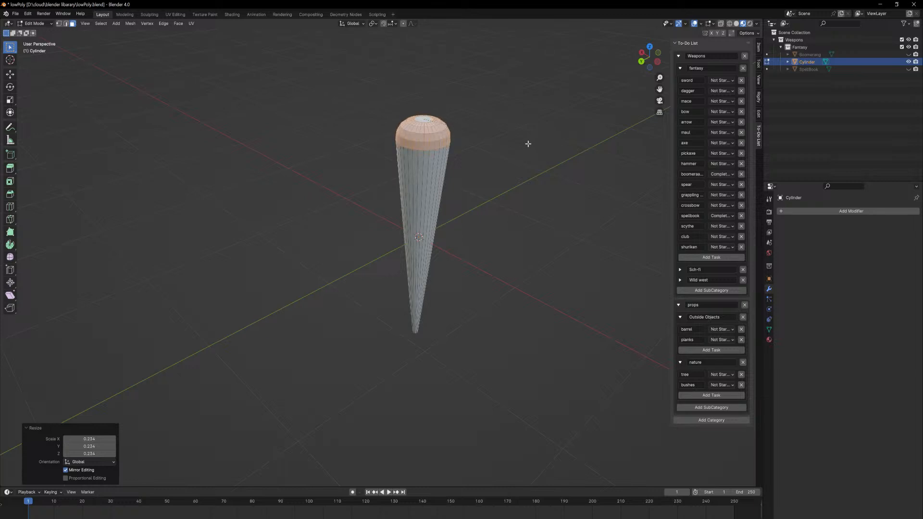
pyautogui.click(522, 161)
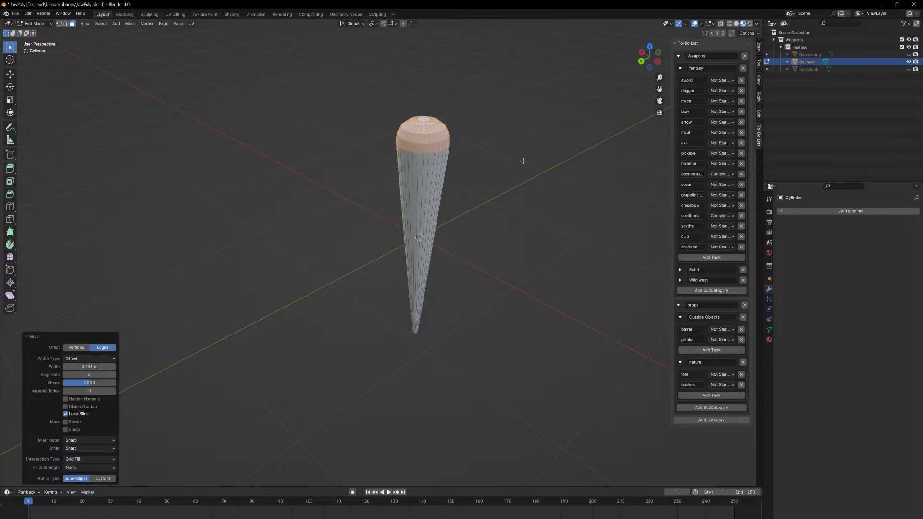
pyautogui.moveTo(497, 225); pyautogui.dragTo(471, 204, button='middle')
pyautogui.scroll(2, 482, 186)
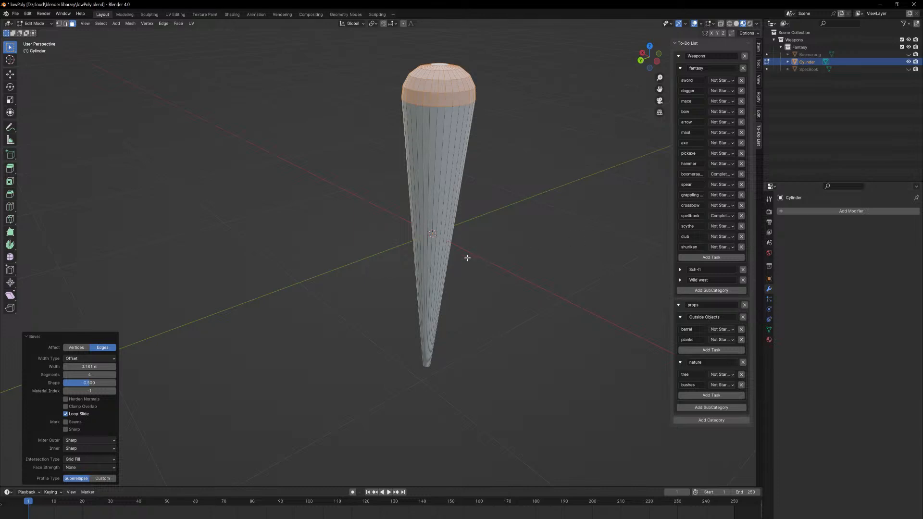
# Add a Subdivision Surface modifier to the club and set it to Simple.
pyautogui.click(783, 211)
pyautogui.click(792, 214)
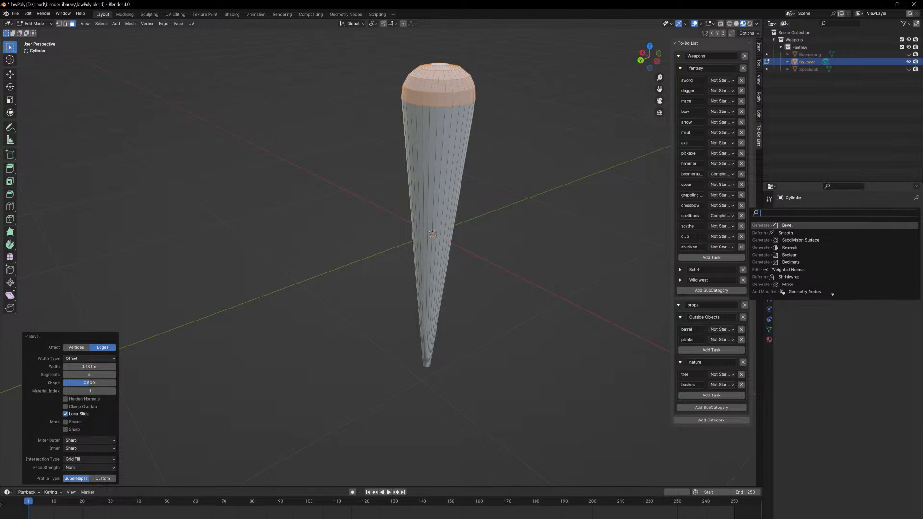
pyautogui.write('sub')
pyautogui.press('Return')
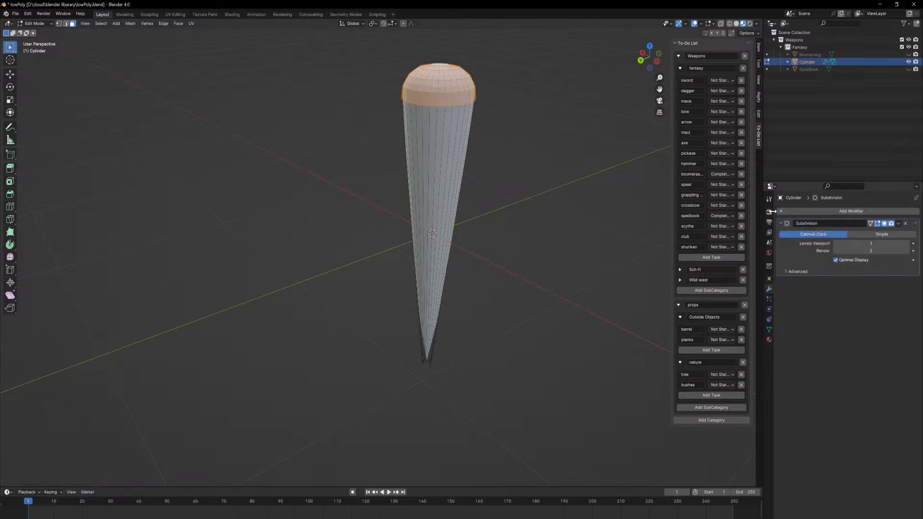
pyautogui.click(892, 234)
# Bevel the edges of the club's small bottom face to round the handle end, and return to Object Mode.
pyautogui.scroll(4, 457, 336)
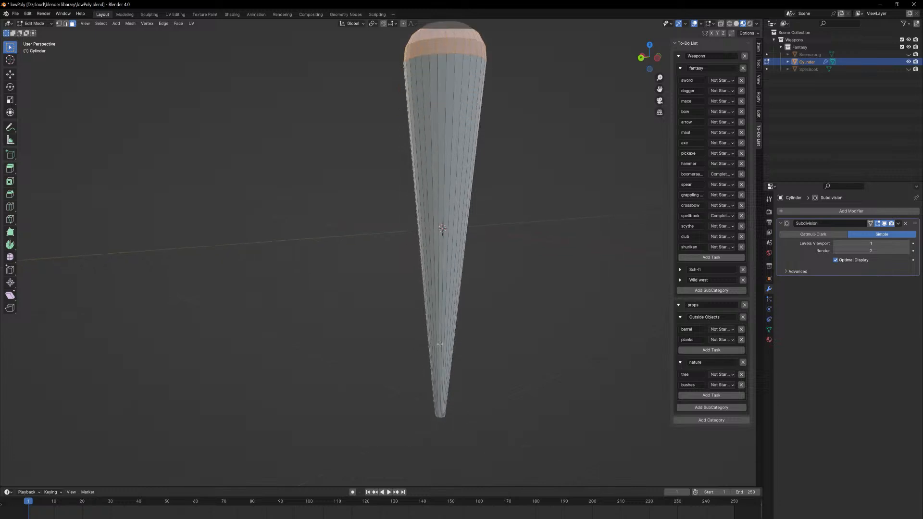
pyautogui.moveTo(484, 374); pyautogui.dragTo(480, 344, button='middle')
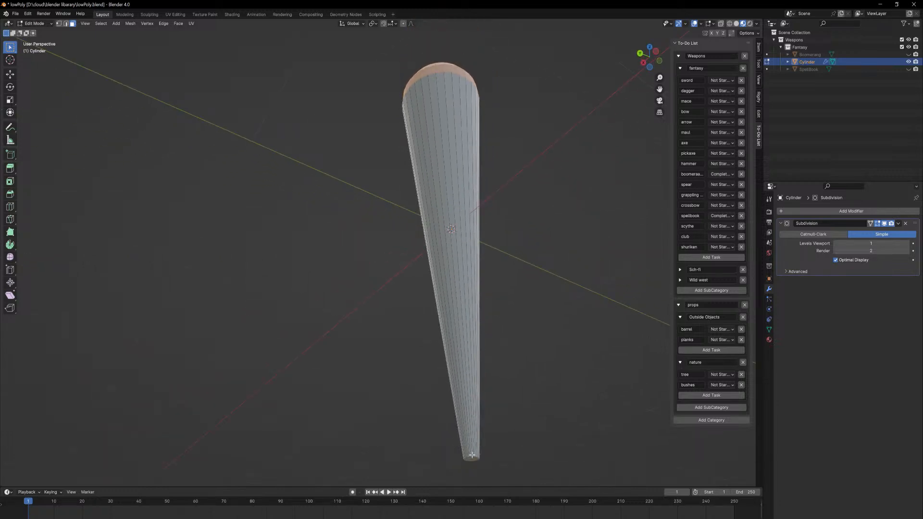
pyautogui.click(473, 456)
pyautogui.click(472, 458)
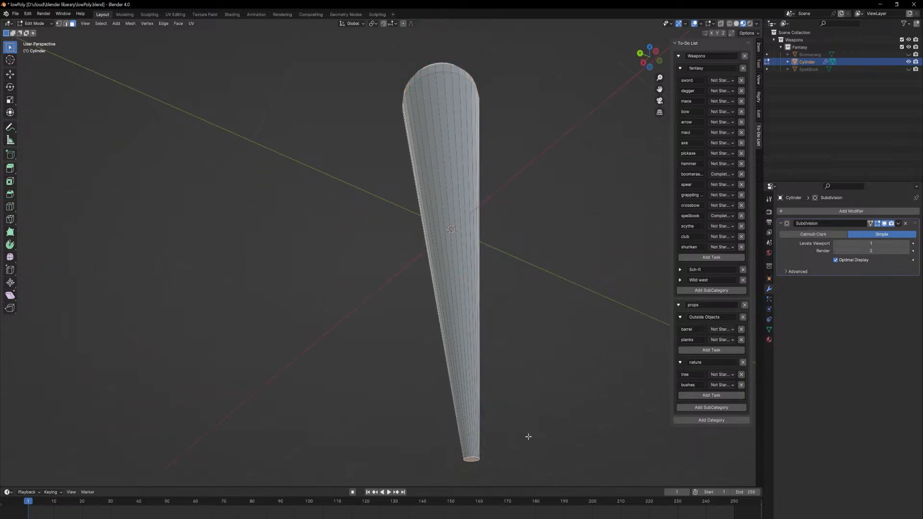
pyautogui.moveTo(531, 446); pyautogui.dragTo(535, 465, button='middle')
pyautogui.hotkey('ctrl', 'b')
pyautogui.click(508, 324)
pyautogui.moveTo(512, 309); pyautogui.dragTo(517, 338, button='middle')
pyautogui.press('Tab')
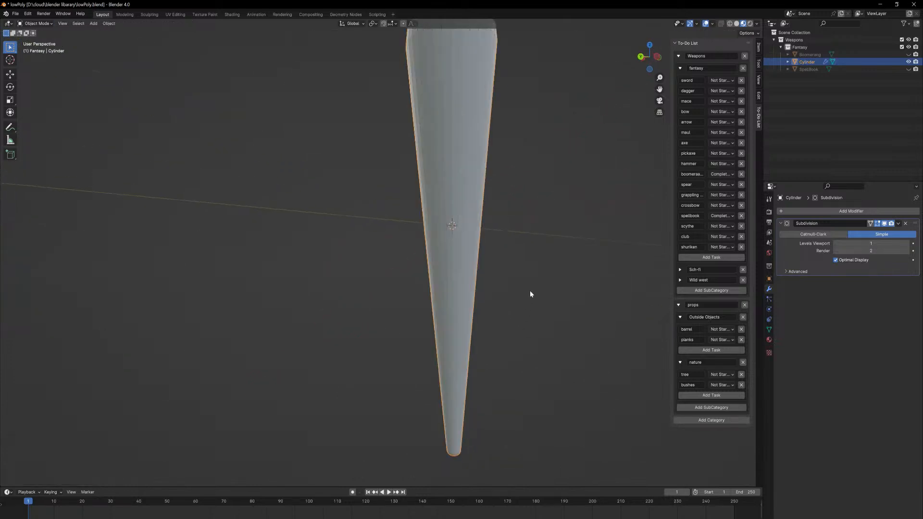
# Add a Displace modifier to the club below the Subdivision modifier.
pyautogui.scroll(-3, 543, 287)
pyautogui.moveTo(544, 287); pyautogui.dragTo(495, 214, button='middle')
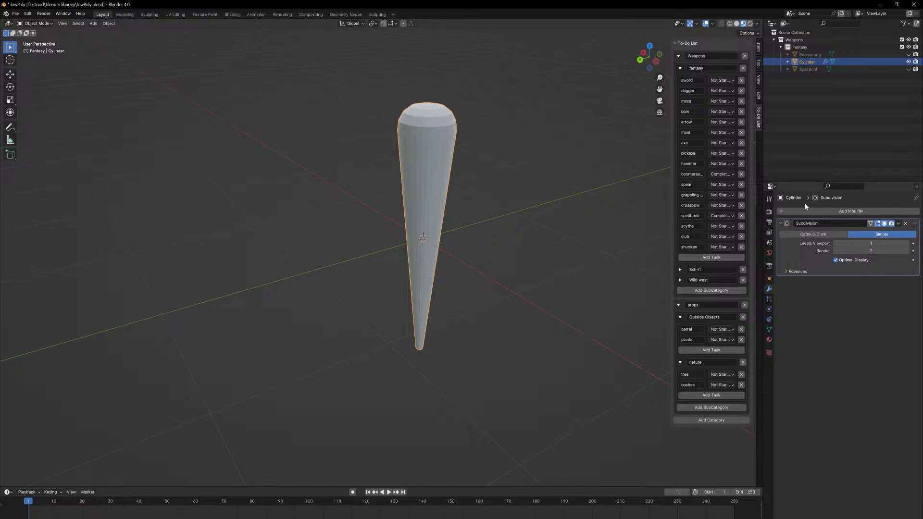
pyautogui.click(779, 211)
pyautogui.click(778, 209)
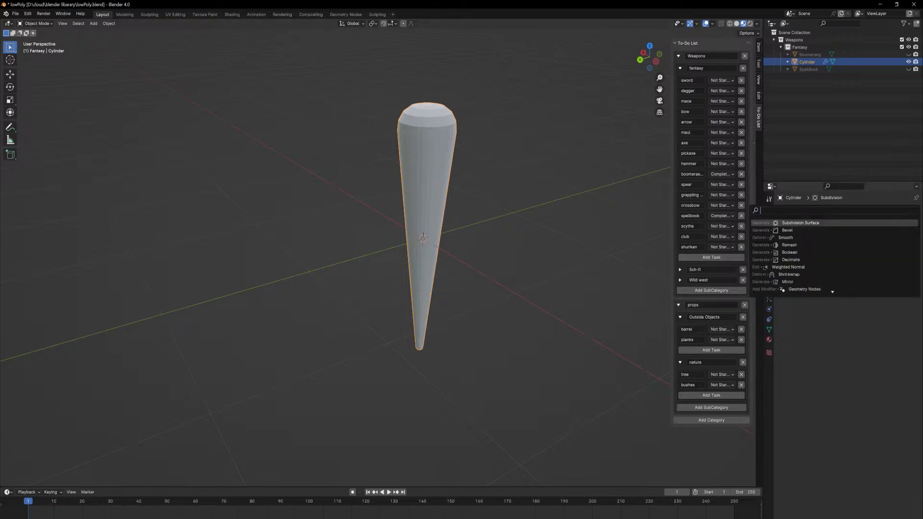
pyautogui.write('dis')
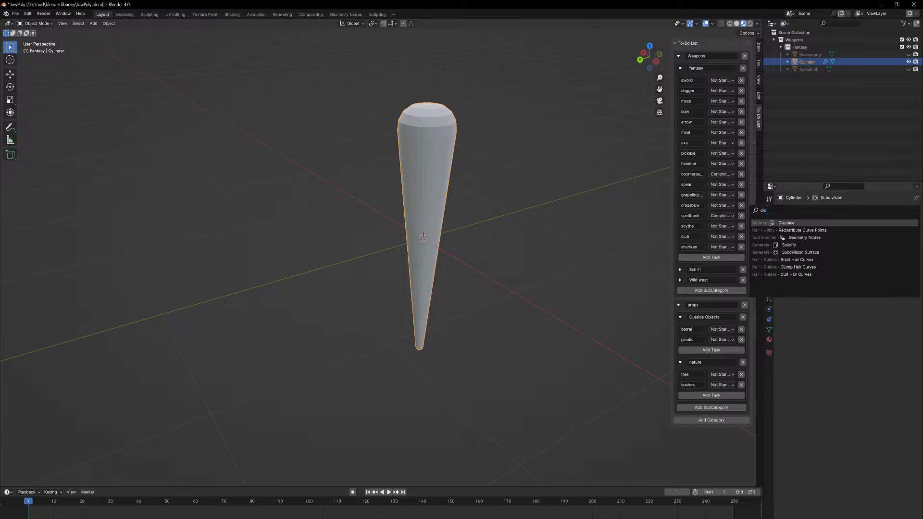
pyautogui.press('Return')
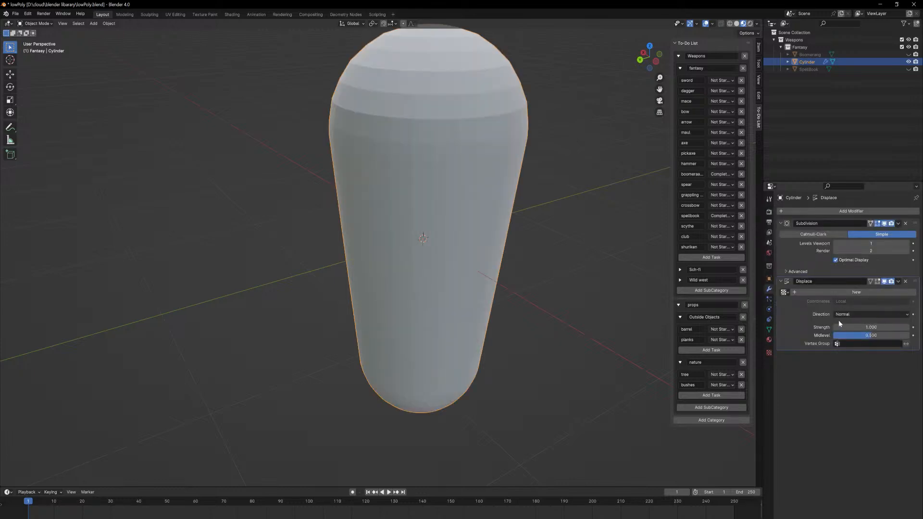
# Create a new texture for the Displace modifier and set its type to Clouds.
pyautogui.click(806, 292)
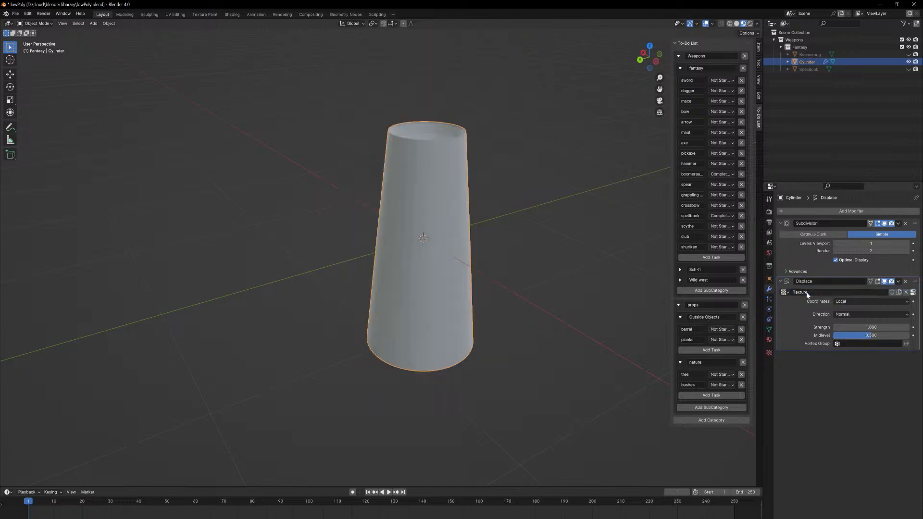
pyautogui.click(784, 293)
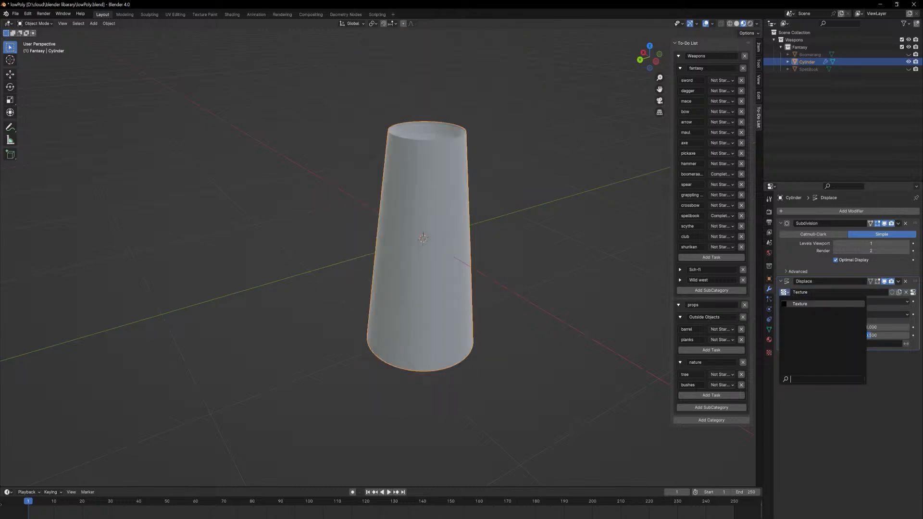
pyautogui.click(800, 304)
pyautogui.click(769, 353)
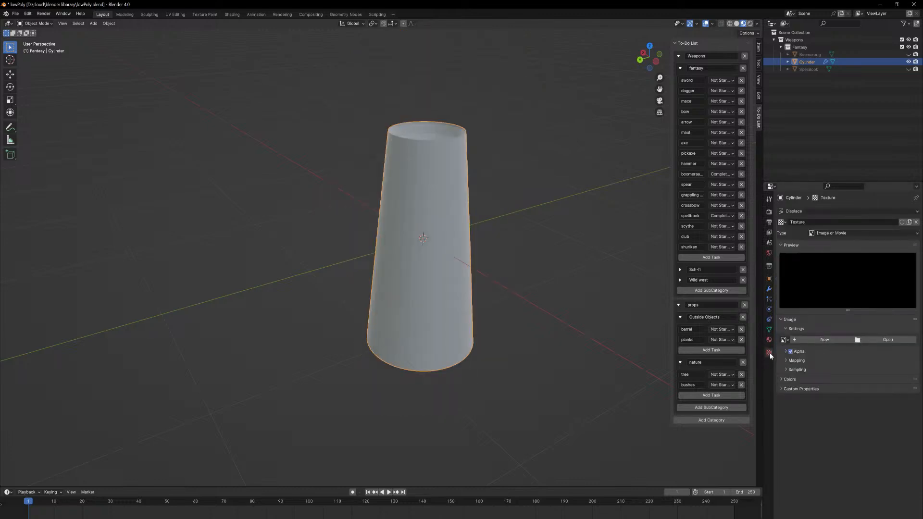
pyautogui.click(819, 233)
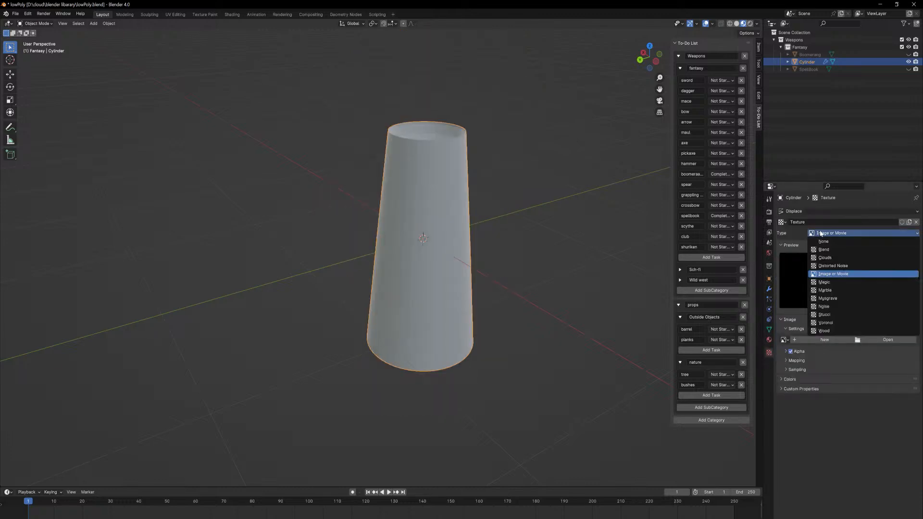
pyautogui.click(837, 257)
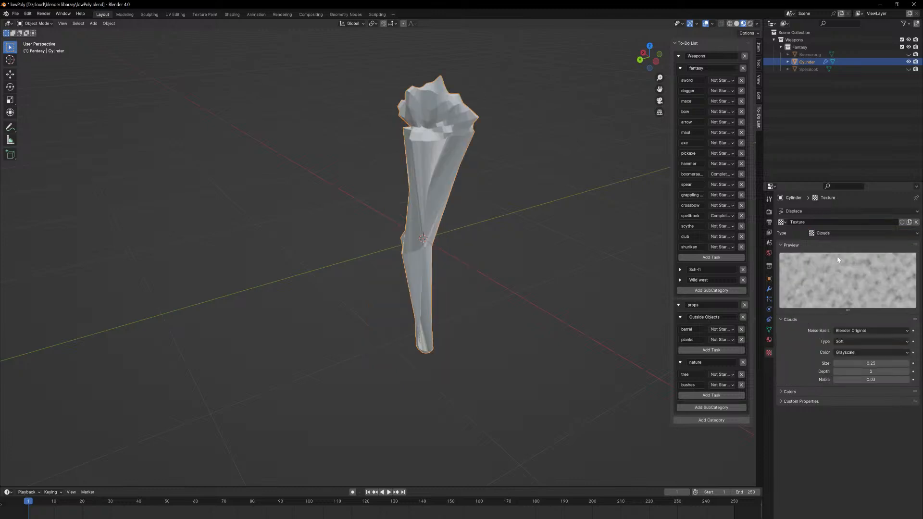
# Set the club's Displace modifier to a Midlevel of 0.5 and a Strength of 0.2.
pyautogui.click(769, 289)
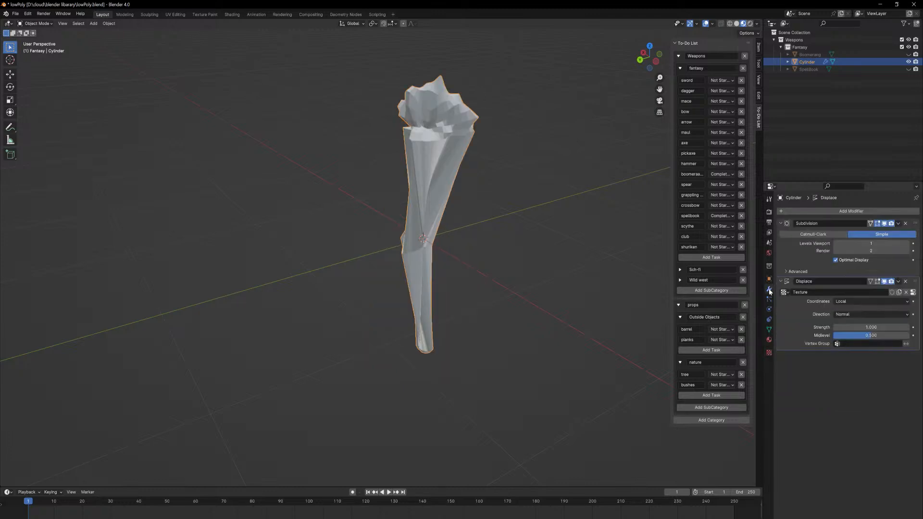
pyautogui.click(855, 327)
pyautogui.press('Tab')
pyautogui.write('1')
pyautogui.press('Return')
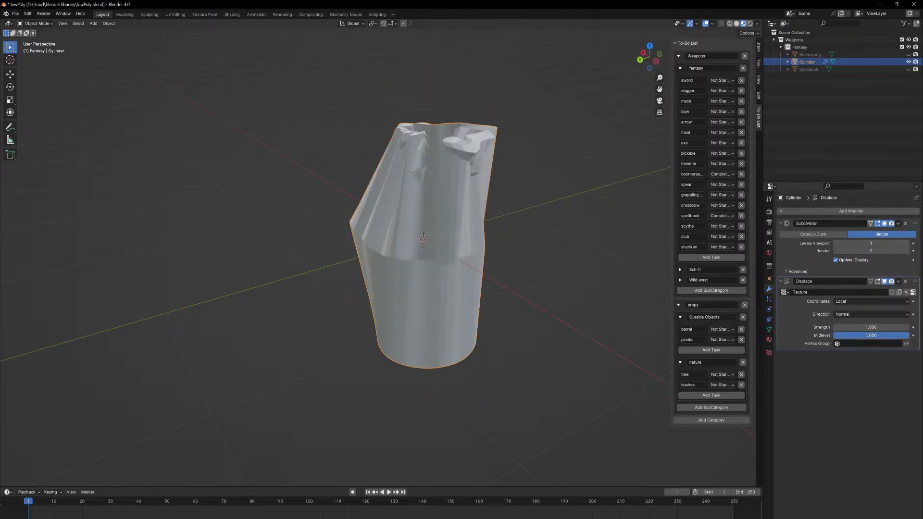
pyautogui.click(894, 336)
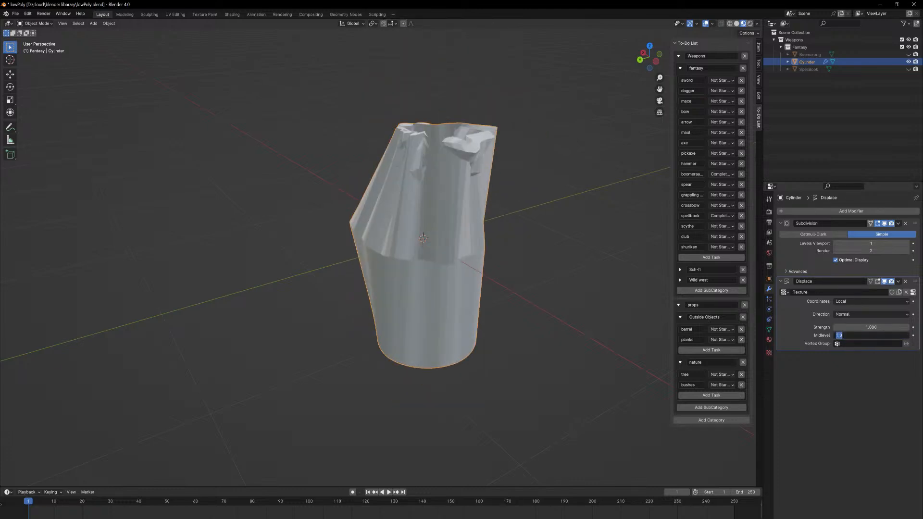
pyautogui.write('0.5')
pyautogui.press('Return')
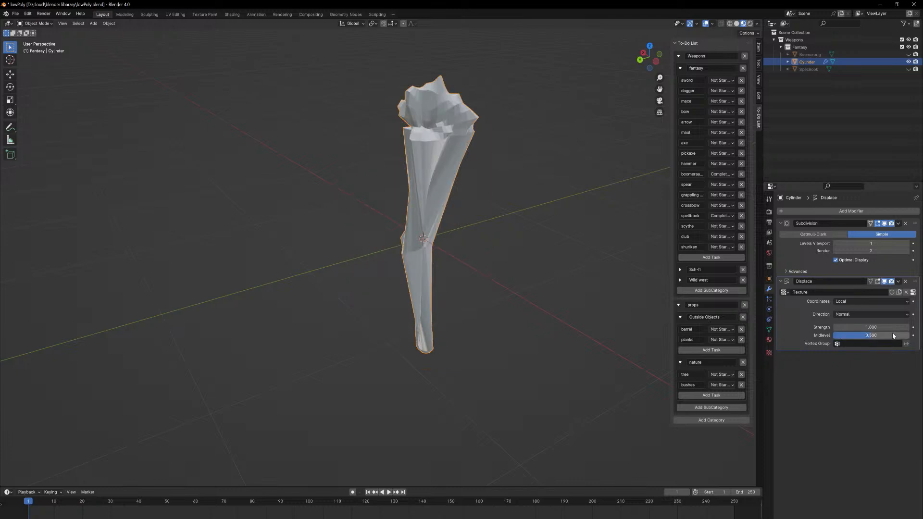
pyautogui.moveTo(872, 325); pyautogui.dragTo(869, 325)
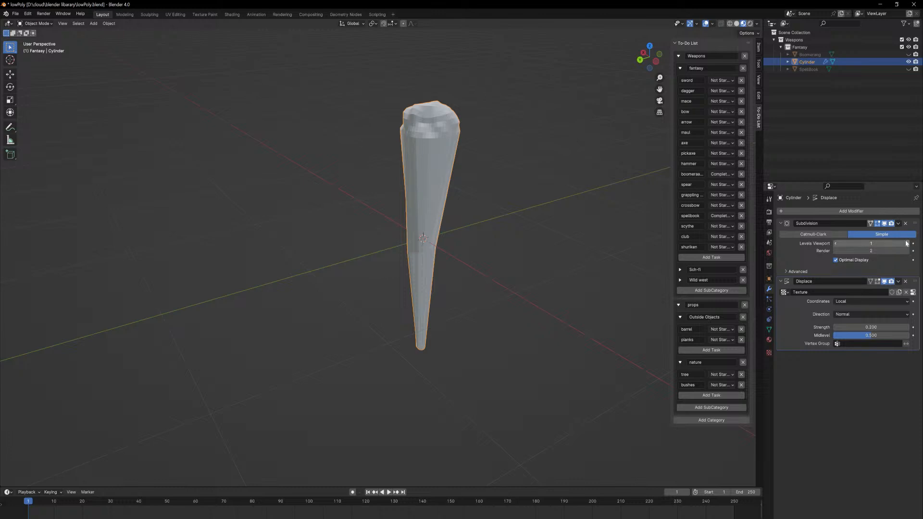
# Add a series of evenly spaced horizontal loop cuts along the club's shaft and return to Object Mode.
pyautogui.press('Tab')
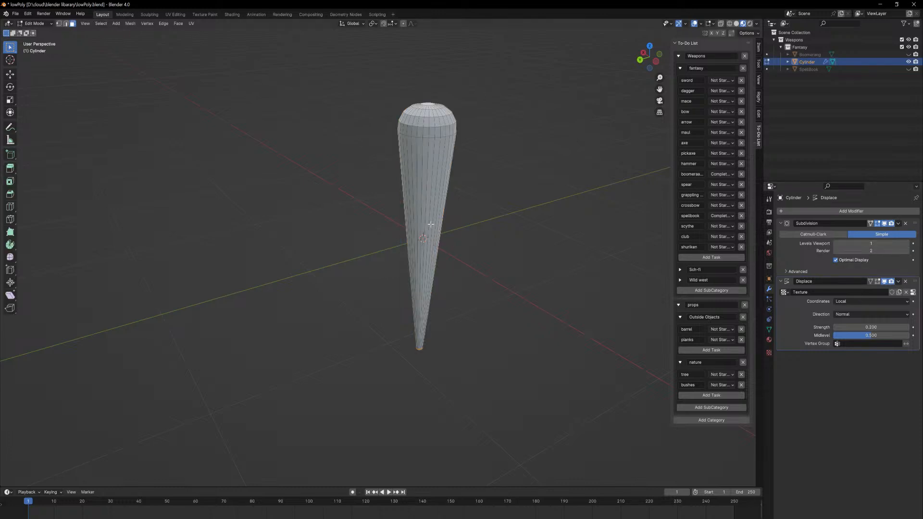
pyautogui.hotkey('ctrl', 't')
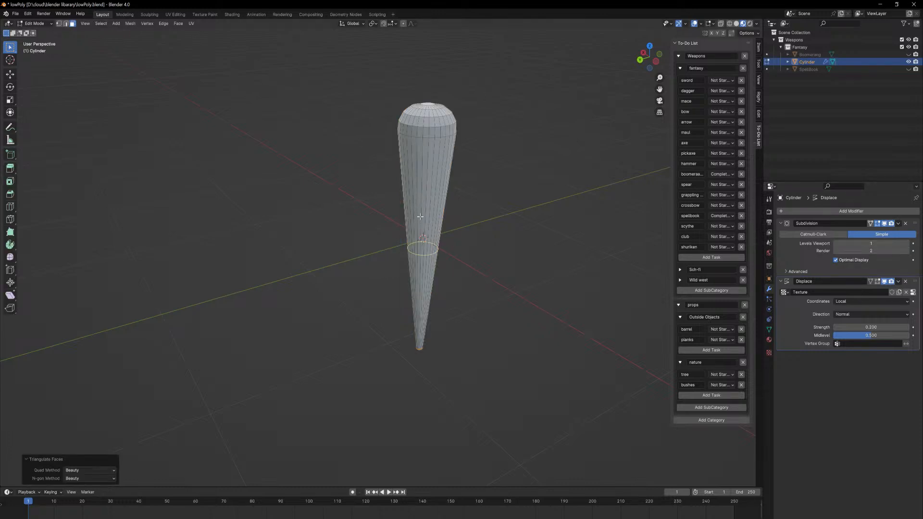
pyautogui.hotkey('ctrl', 'r')
pyautogui.scroll(4, 421, 214)
pyautogui.scroll(5, 421, 214)
pyautogui.click(421, 214)
pyautogui.rightClick(421, 214)
pyautogui.press('Tab')
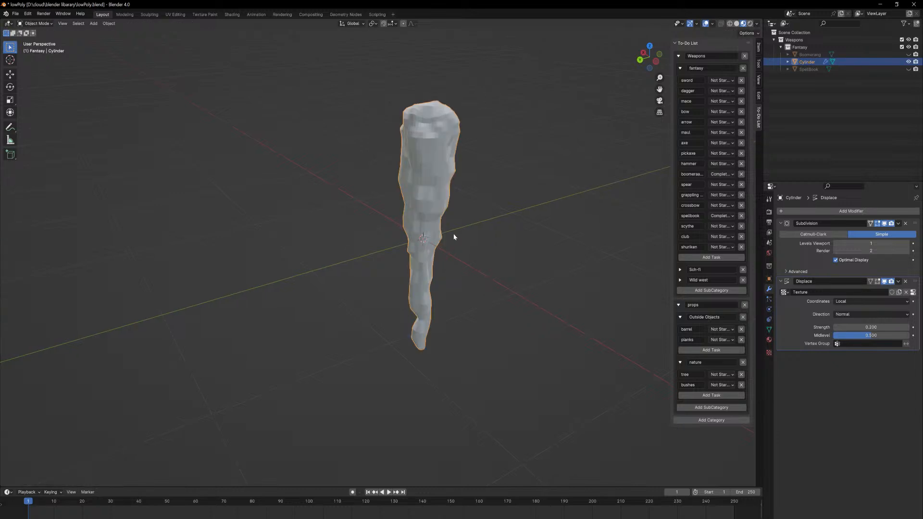
# Apply smooth shading to the club.
pyautogui.moveTo(453, 237); pyautogui.dragTo(696, 257, button='middle')
pyautogui.moveTo(515, 241); pyautogui.dragTo(546, 220, button='middle')
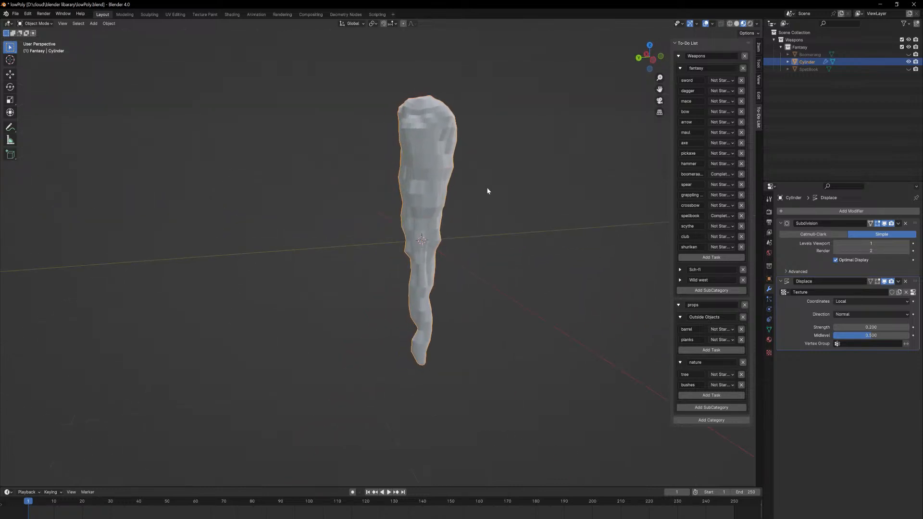
pyautogui.moveTo(488, 191); pyautogui.dragTo(492, 226, button='middle')
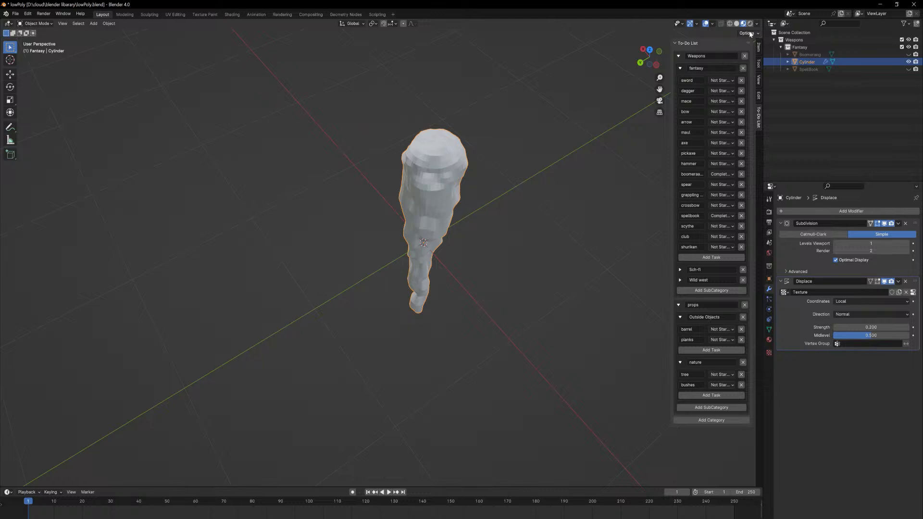
pyautogui.rightClick(419, 164)
pyautogui.click(418, 164)
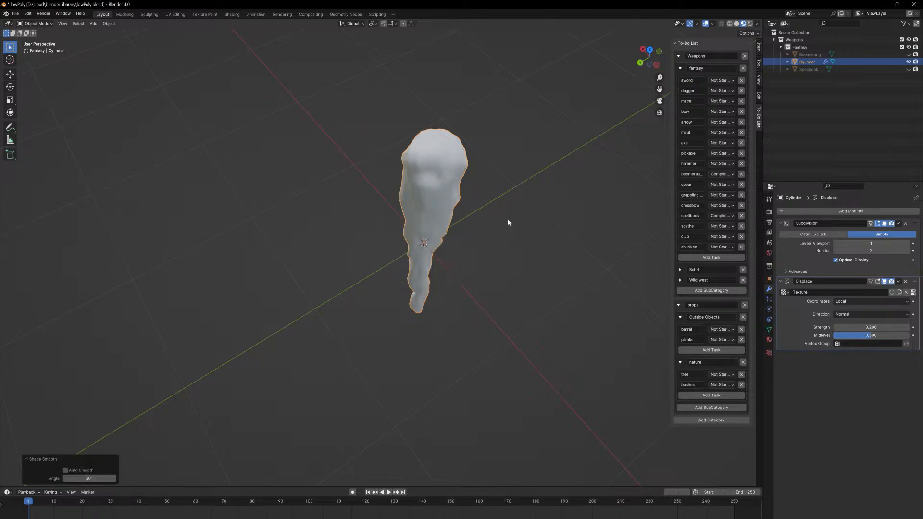
pyautogui.moveTo(508, 222); pyautogui.dragTo(435, 194, button='middle')
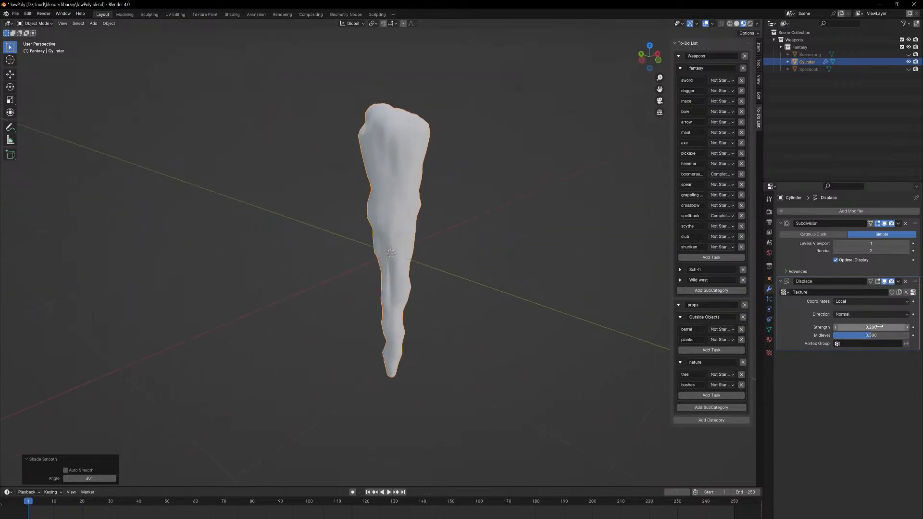
# Set the Displace modifier's Strength to 0.15 and raise its Midlevel slightly above 0.5.
pyautogui.moveTo(879, 327)
pyautogui.mouseDown()
pyautogui.moveTo(856, 327)
pyautogui.moveTo(904, 327)
pyautogui.moveTo(860, 327)
pyautogui.moveTo(887, 327)
pyautogui.mouseUp()
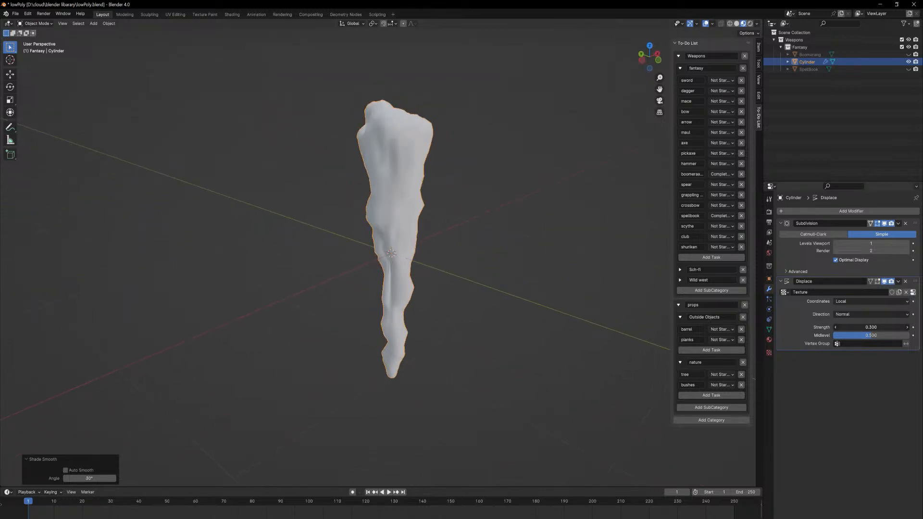
pyautogui.click(871, 327)
pyautogui.write('0.15')
pyautogui.press('Return')
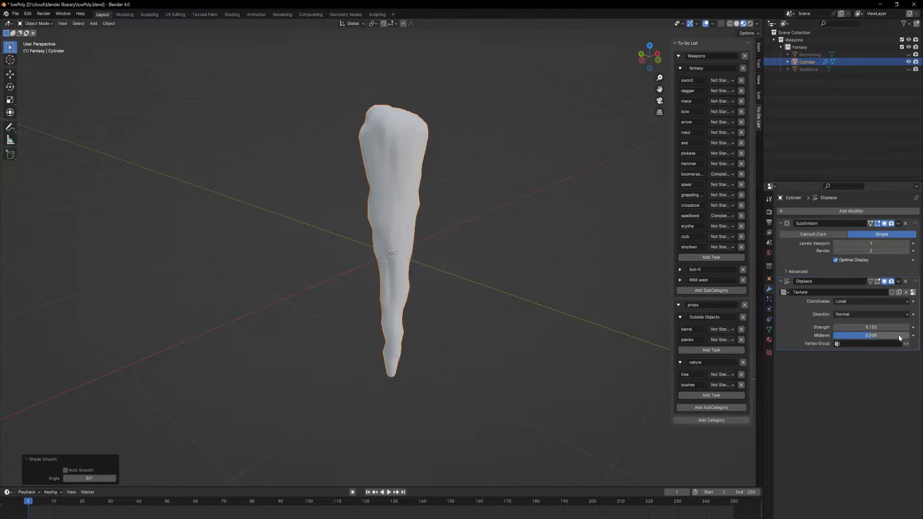
pyautogui.moveTo(896, 335)
pyautogui.mouseDown()
pyautogui.moveTo(907, 335)
pyautogui.moveTo(899, 335)
pyautogui.mouseUp()
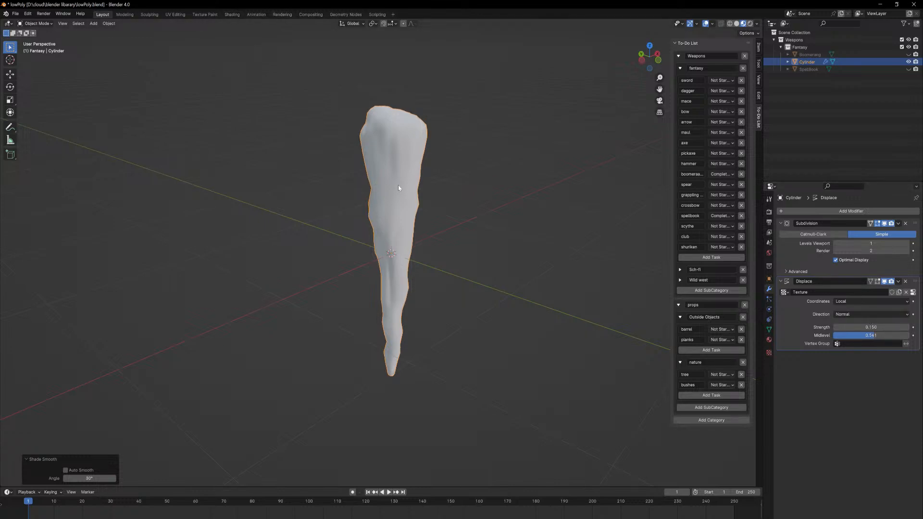
# Switch to the UV Editing workspace, select the whole club mesh, and assign the existing color-palette material named Material.
pyautogui.click(176, 14)
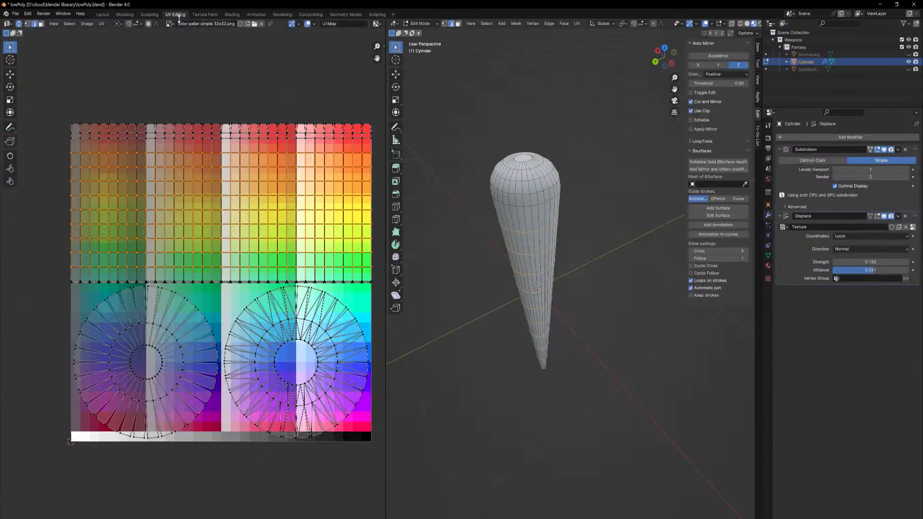
pyautogui.press('a')
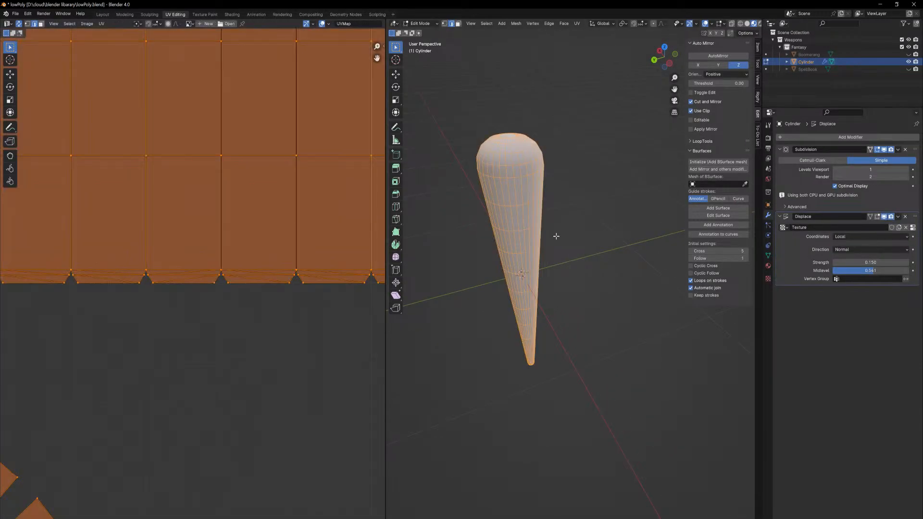
pyautogui.scroll(-5, 323, 422)
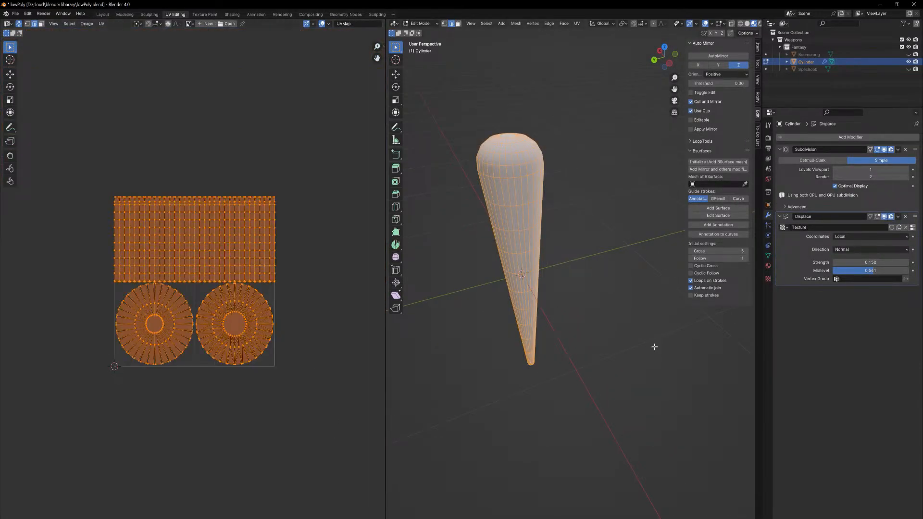
pyautogui.click(768, 266)
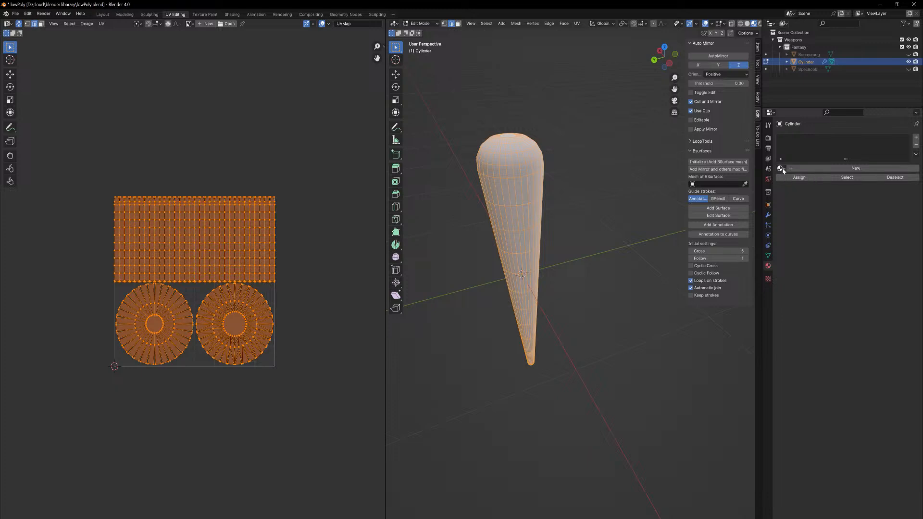
pyautogui.click(780, 168)
pyautogui.click(796, 180)
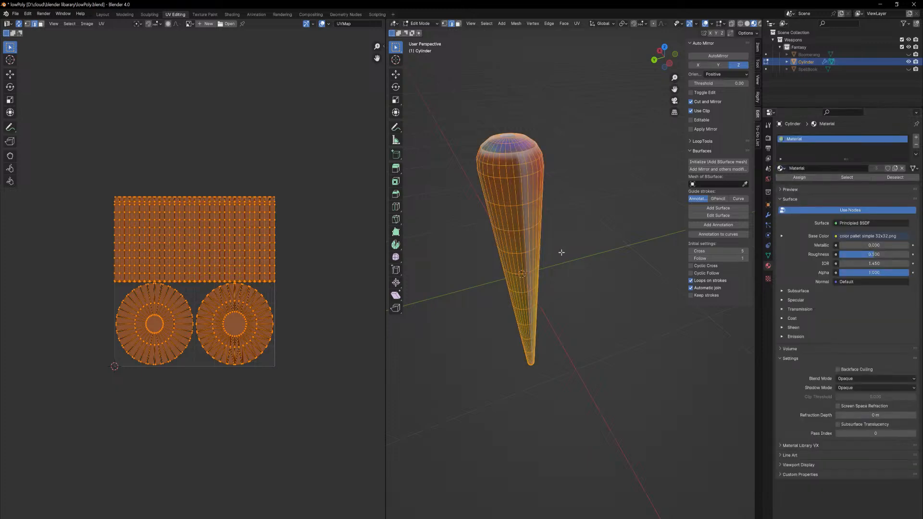
pyautogui.scroll(8, 253, 288)
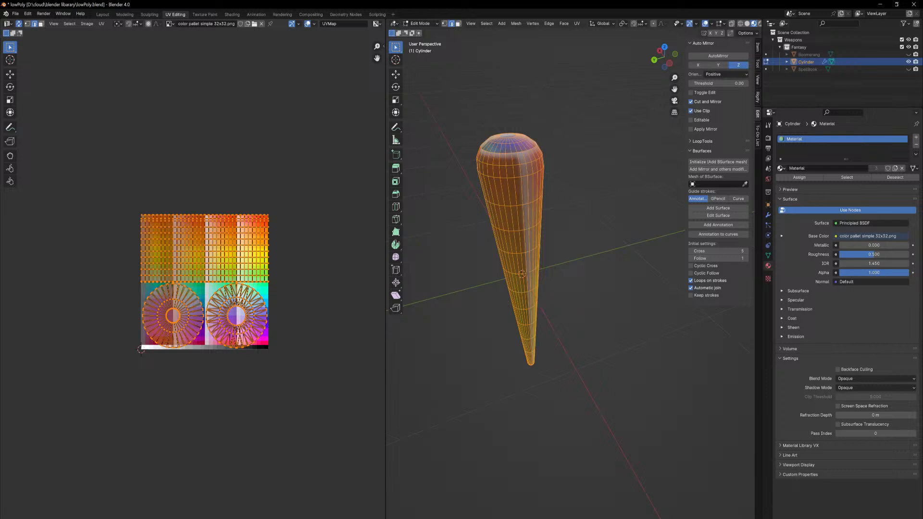
# Scale all the club's UVs to 0, move them onto a dark brown palette swatch, and return to Object Mode.
pyautogui.press('s')
pyautogui.press('0')
pyautogui.press('Return')
pyautogui.press('g')
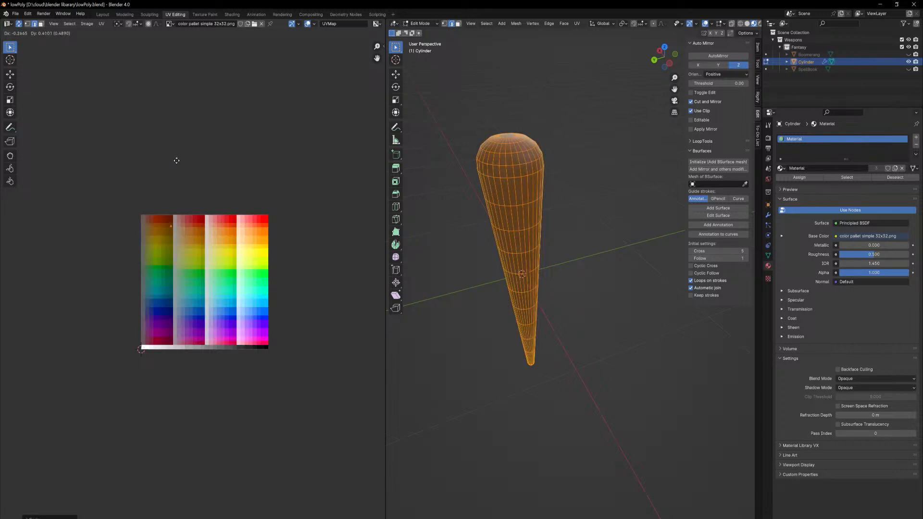
pyautogui.click(191, 171)
pyautogui.press('Tab')
pyautogui.click(552, 356)
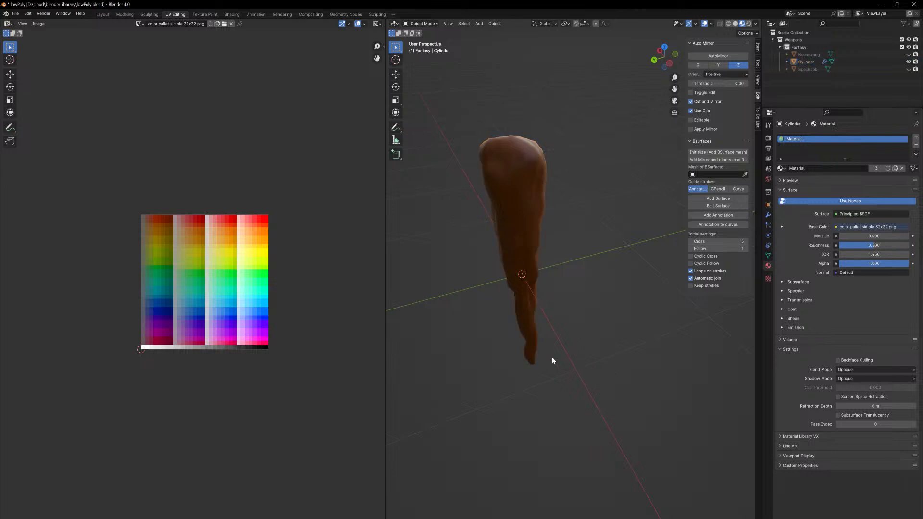
pyautogui.moveTo(552, 357); pyautogui.dragTo(493, 354, button='middle')
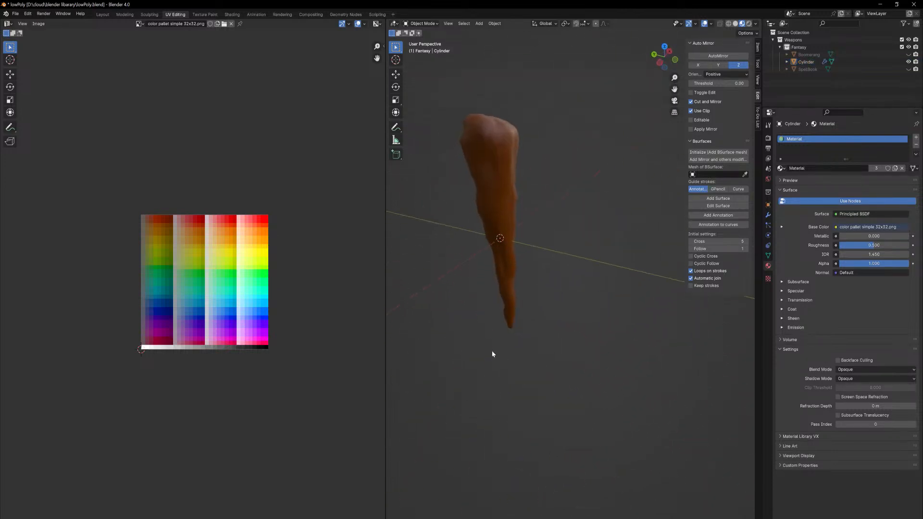
# Return to the Layout workspace and rename the Cylinder object as Club.
pyautogui.click(101, 14)
pyautogui.moveTo(253, 126); pyautogui.dragTo(523, 212, button='middle')
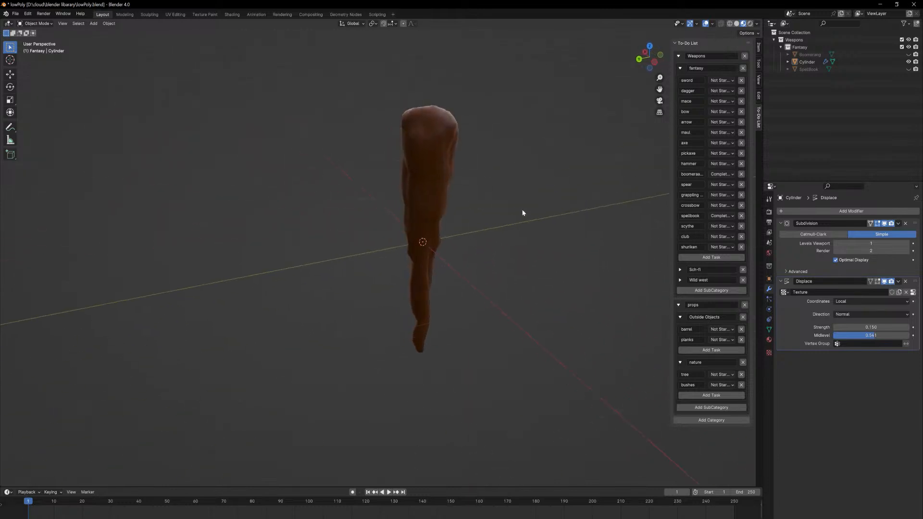
pyautogui.doubleClick(807, 61)
pyautogui.write('Club')
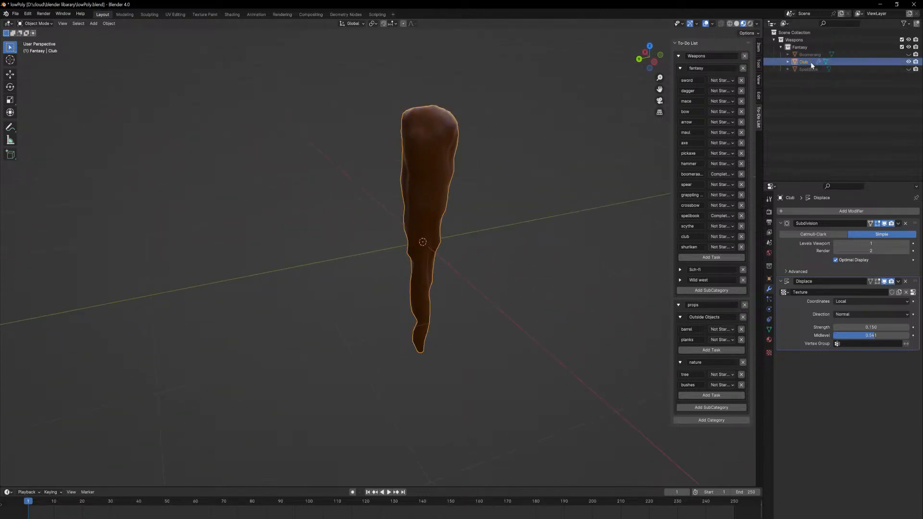
pyautogui.press('Return')
pyautogui.moveTo(526, 223); pyautogui.dragTo(503, 220, button='middle')
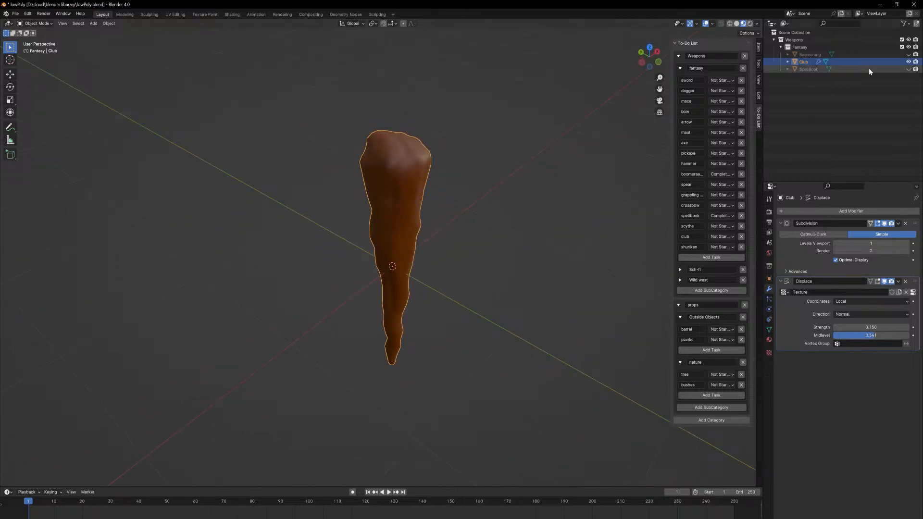
# Unhide the spellbook in the Fantasy collection while keeping the boomerang hidden.
pyautogui.click(908, 54)
pyautogui.click(908, 55)
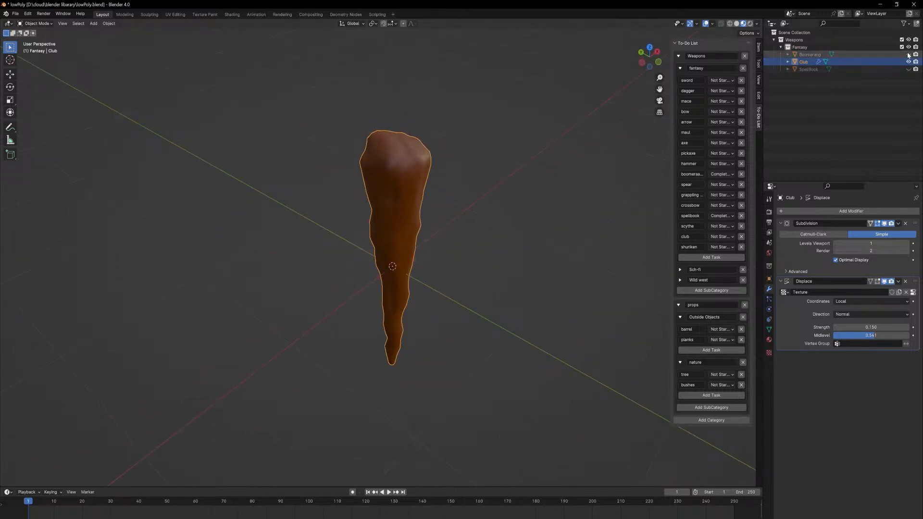
pyautogui.click(908, 69)
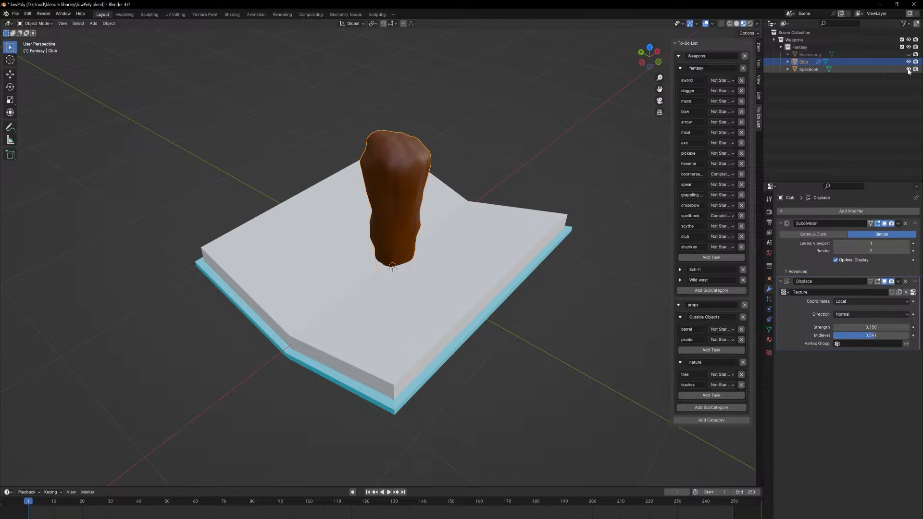
pyautogui.click(908, 69)
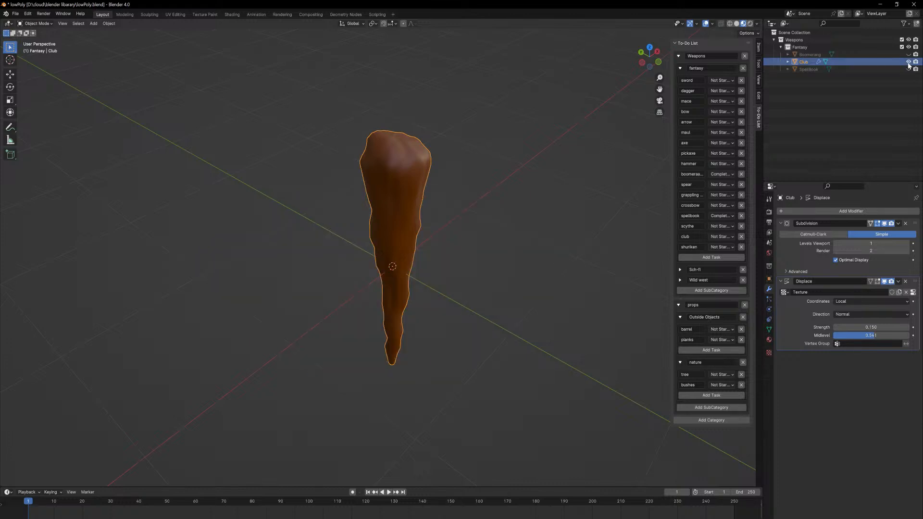
pyautogui.click(908, 69)
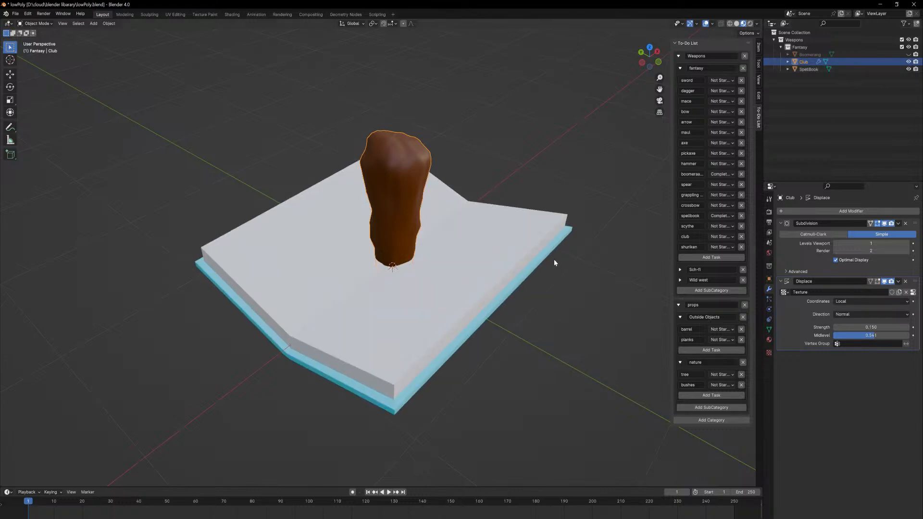
# Try to bevel the outer corner edges of the spellbook's cover in Edit Mode.
pyautogui.moveTo(554, 260); pyautogui.dragTo(569, 299, button='middle')
pyautogui.click(535, 278)
pyautogui.press('Tab')
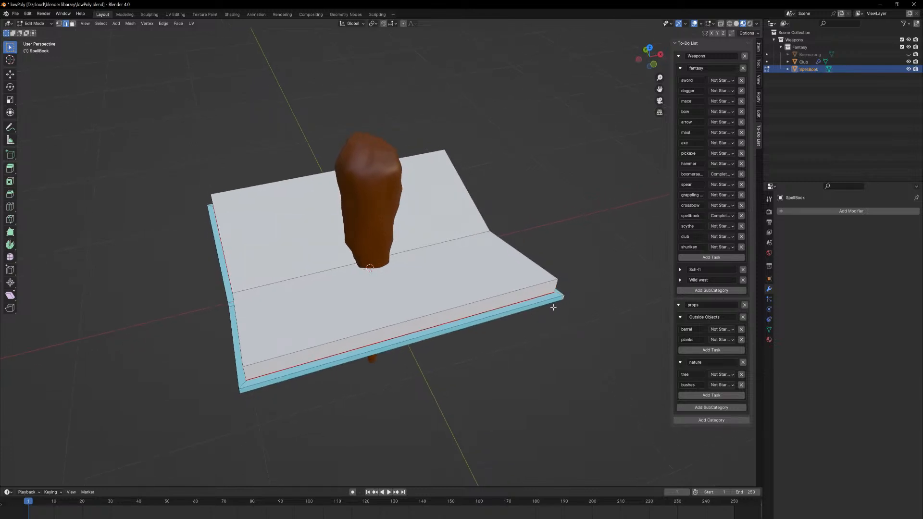
pyautogui.moveTo(563, 299); pyautogui.dragTo(408, 413, button='middle')
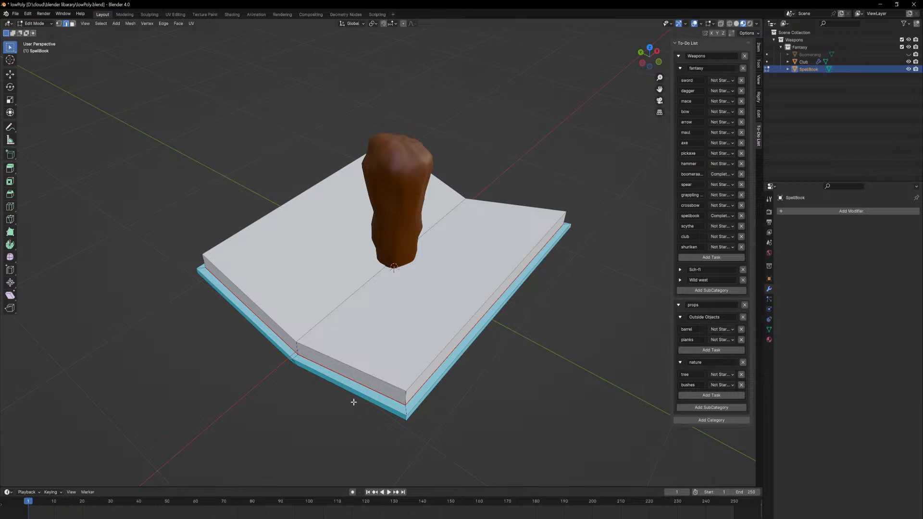
pyautogui.moveTo(354, 401); pyautogui.dragTo(277, 316, button='middle')
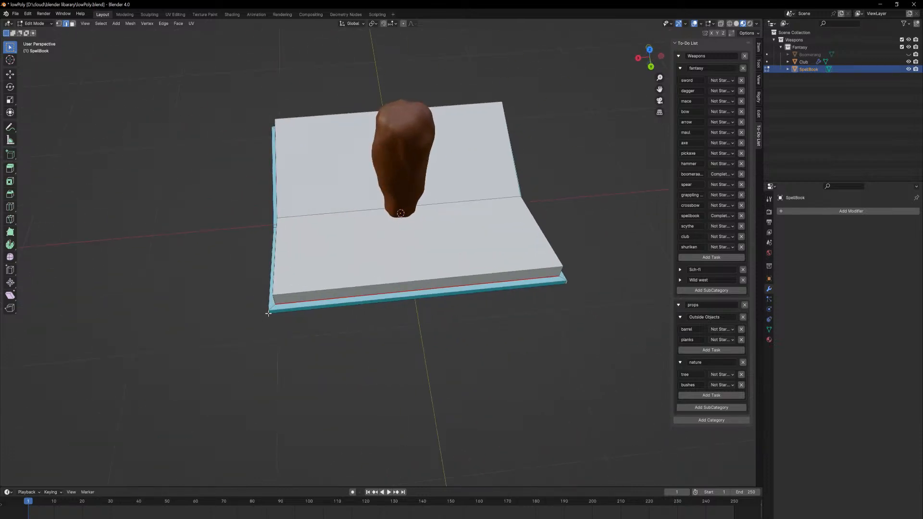
pyautogui.keyDown('shift'); pyautogui.click(269, 314); pyautogui.keyUp('shift')
pyautogui.hotkey('ctrl', 'b')
pyautogui.rightClick(270, 363)
pyautogui.moveTo(278, 365); pyautogui.dragTo(345, 335, button='middle')
pyautogui.scroll(3, 394, 345)
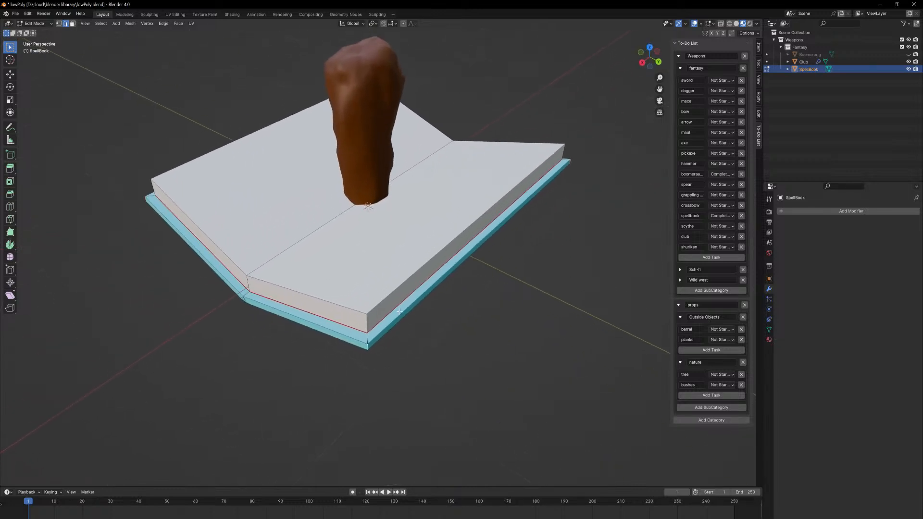
# Bevel the selected outer corner edges of the spellbook's cover to round them slightly, and return to Object Mode with nothing selected.
pyautogui.hotkey('ctrl', 'b')
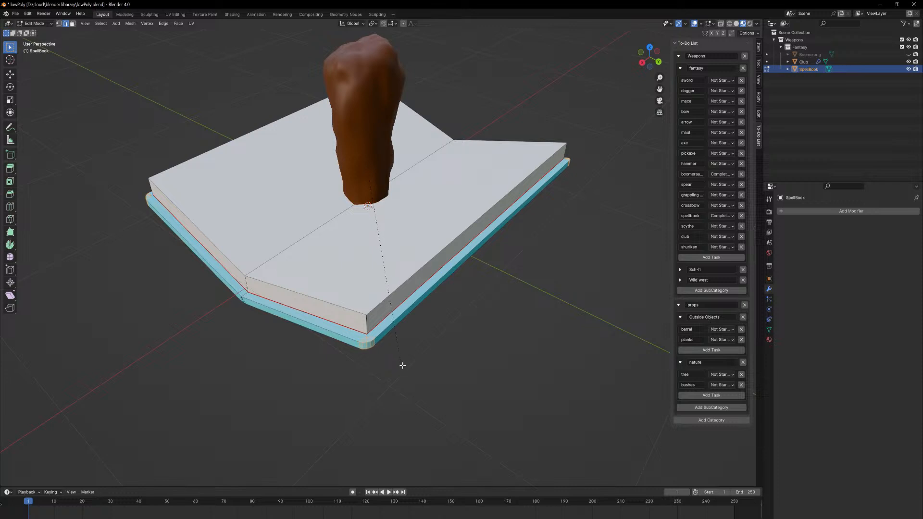
pyautogui.click(404, 363)
pyautogui.press('Tab')
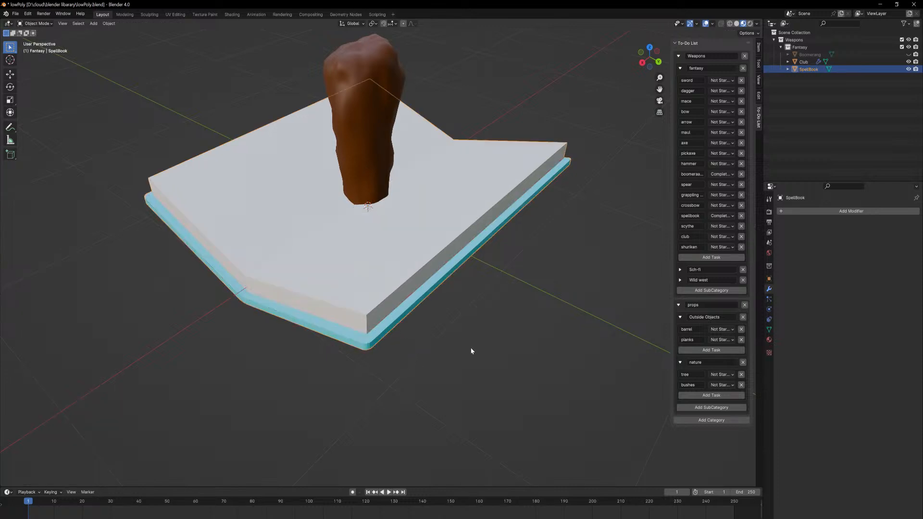
pyautogui.click(475, 346)
pyautogui.moveTo(534, 280); pyautogui.dragTo(500, 298, button='middle')
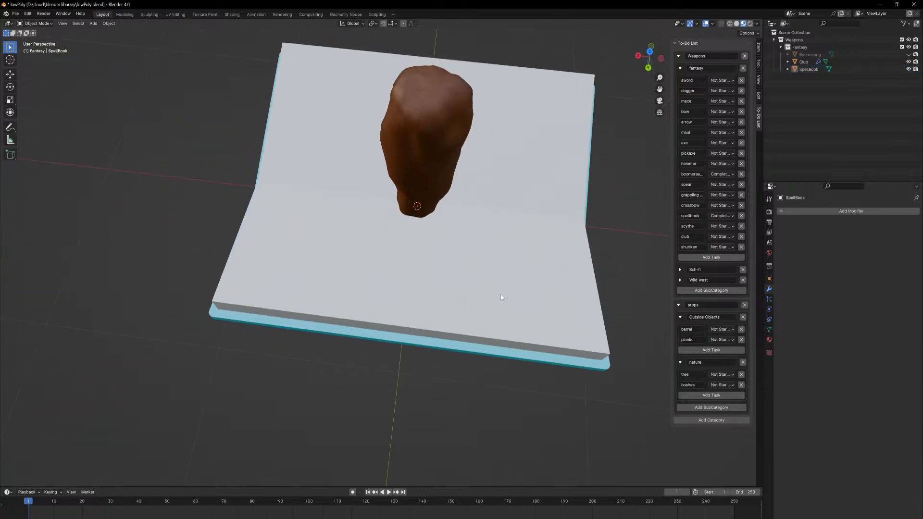
# Hide the spellbook in the Fantasy collection so only the club is shown, and inspect the club's shape.
pyautogui.click(909, 69)
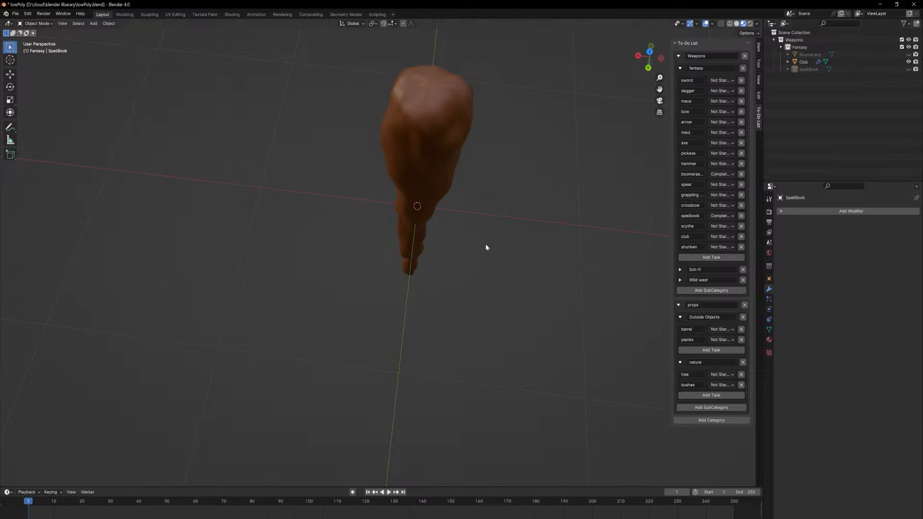
pyautogui.moveTo(486, 247); pyautogui.dragTo(23, 194, button='middle')
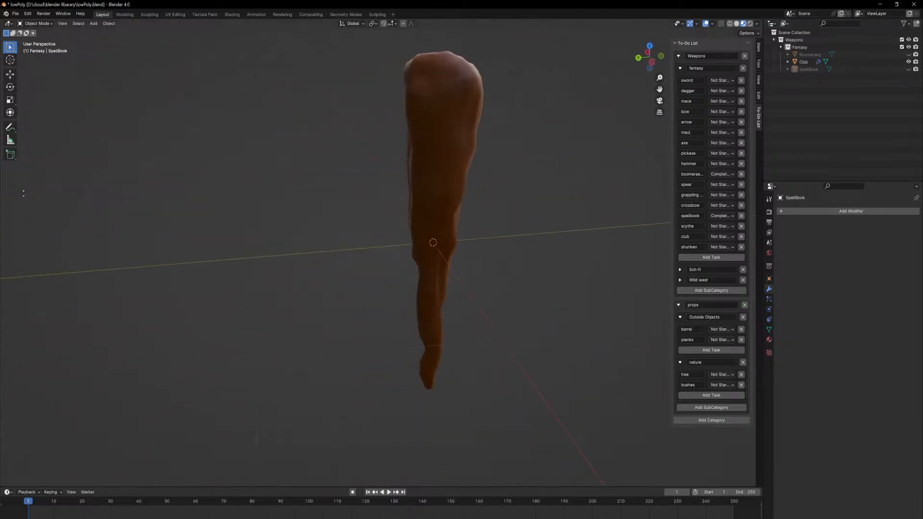
pyautogui.moveTo(264, 313); pyautogui.dragTo(316, 312, button='middle')
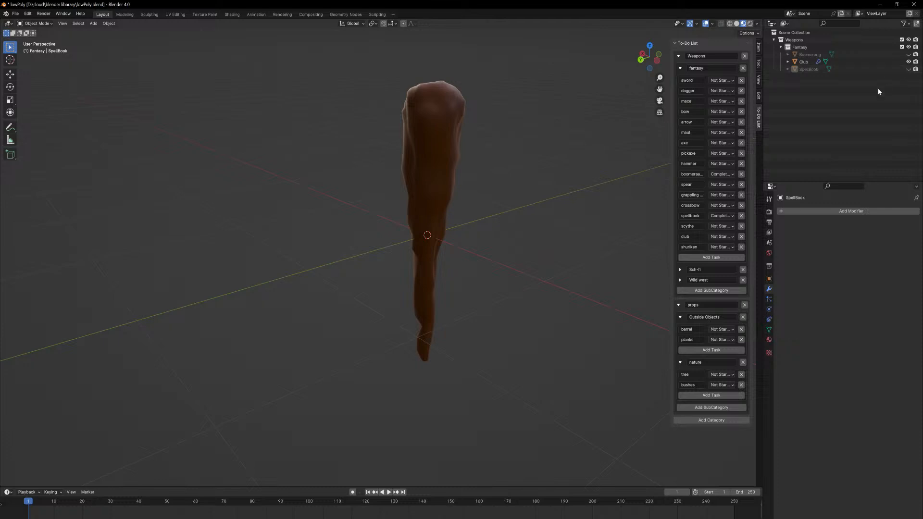
# Mark the club task as Completed in the to-do list and hide the club in the Fantasy collection.
pyautogui.click(730, 236)
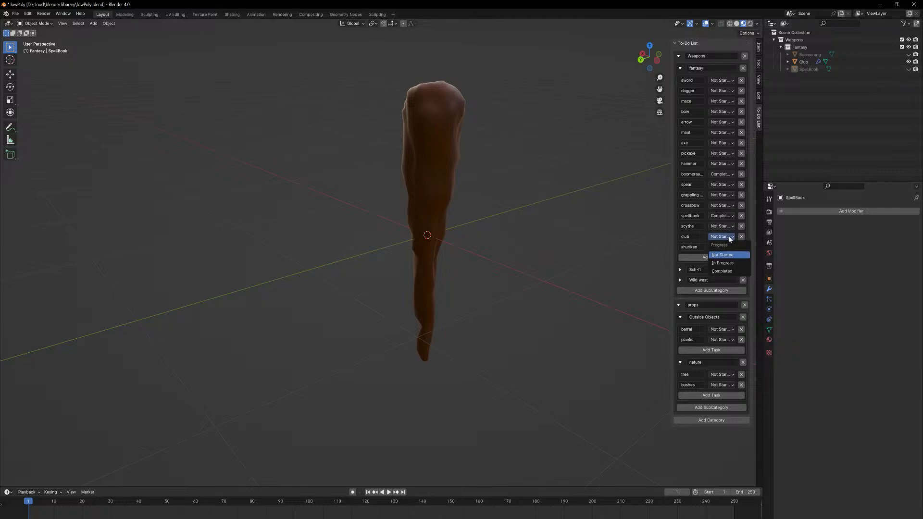
pyautogui.click(731, 264)
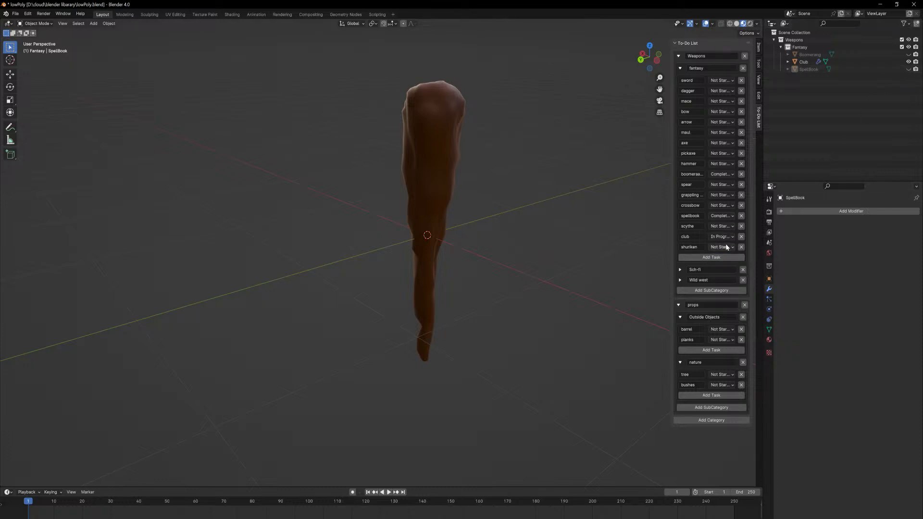
pyautogui.click(726, 238)
pyautogui.click(728, 271)
pyautogui.click(909, 62)
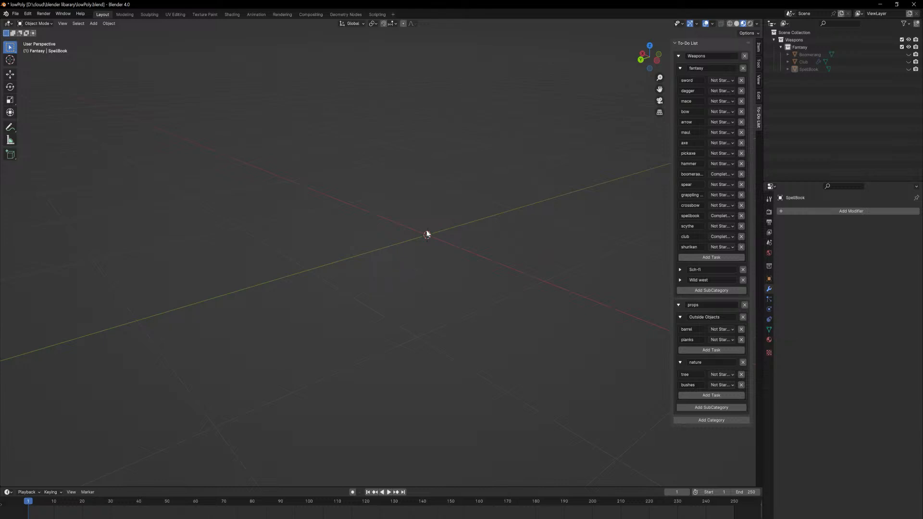
# Set the shuriken task's progress to In Progress in the to-do list.
pyautogui.moveTo(426, 232); pyautogui.dragTo(437, 241, button='middle')
pyautogui.click(721, 247)
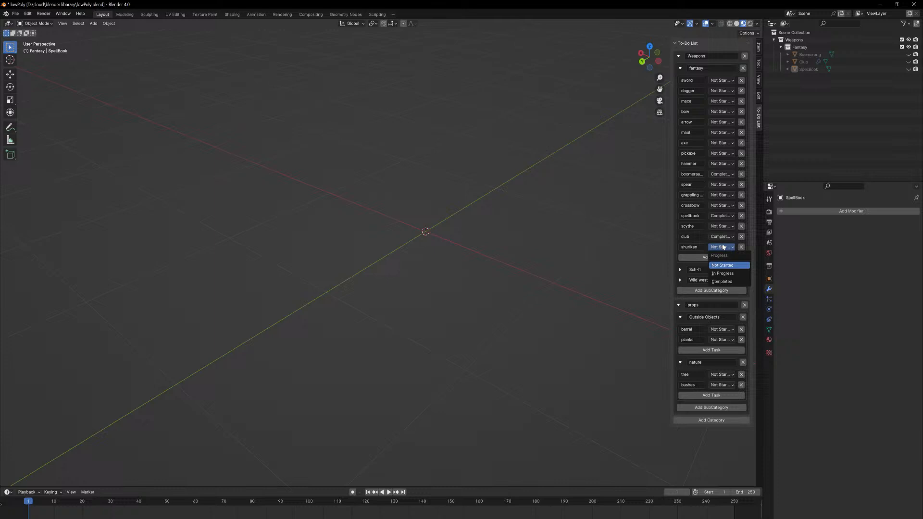
pyautogui.click(726, 273)
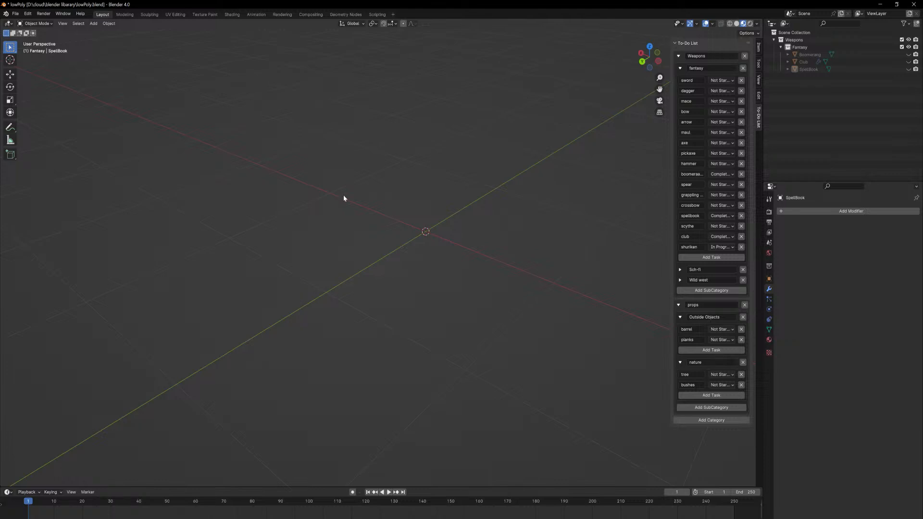
# Add a 2 m cube at the world origin as the base mesh for the shuriken.
pyautogui.moveTo(344, 198); pyautogui.dragTo(438, 235, button='middle')
pyautogui.hotkey('shift', 'a')
pyautogui.moveTo(439, 235)
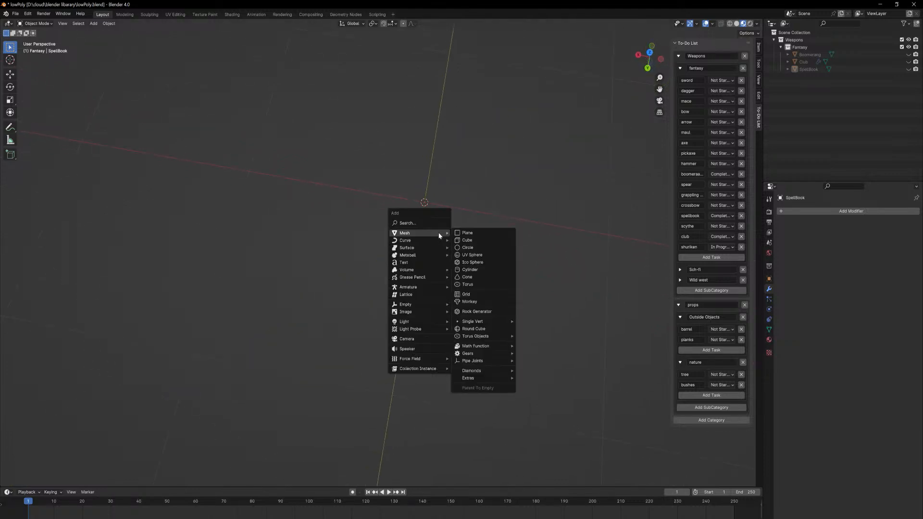
pyautogui.click(484, 239)
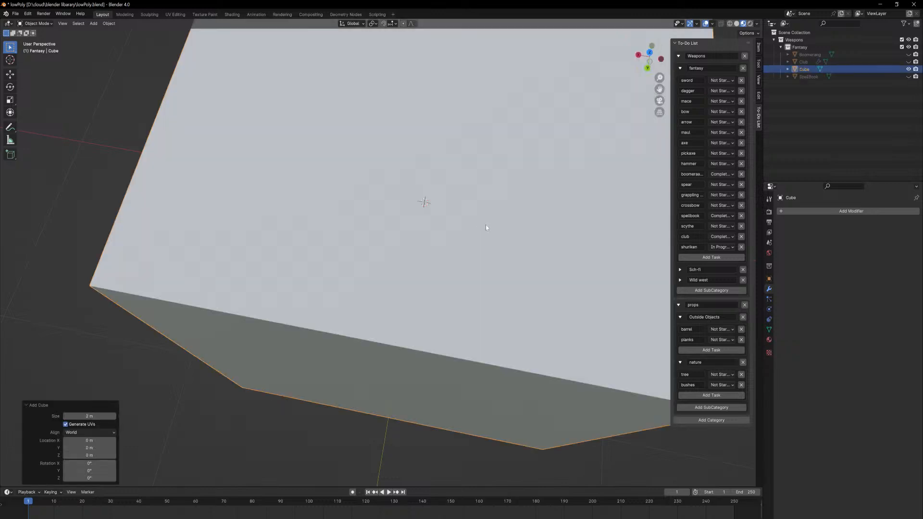
pyautogui.moveTo(485, 223); pyautogui.dragTo(498, 186, button='middle')
pyautogui.scroll(-3, 502, 218)
pyautogui.scroll(-1, 503, 220)
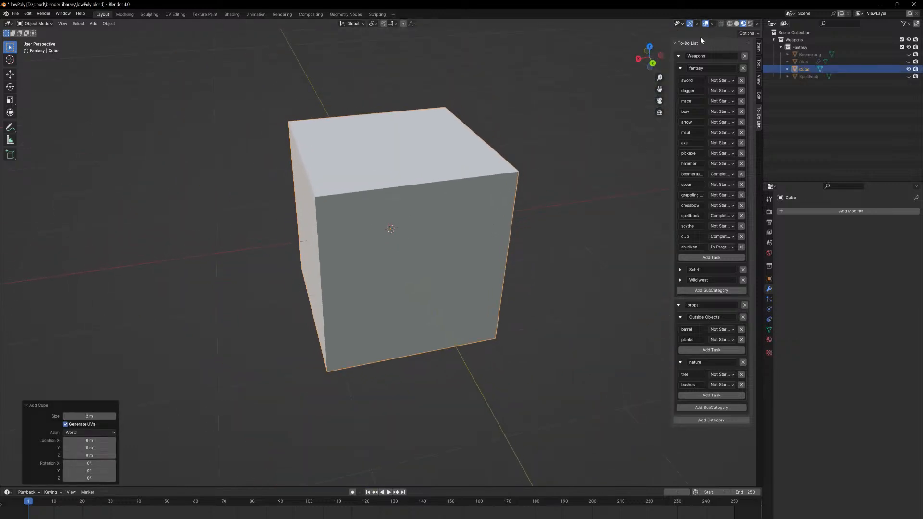
pyautogui.moveTo(593, 154); pyautogui.dragTo(583, 159, button='middle')
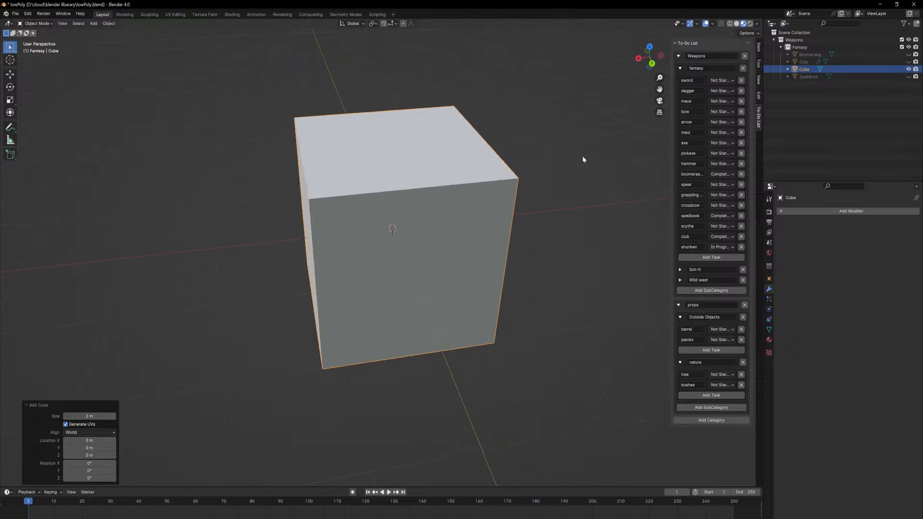
# Apply AutoMirror to the cube on the X, Y and Z axes, with Cut and Mirror and clipping enabled.
pyautogui.click(758, 80)
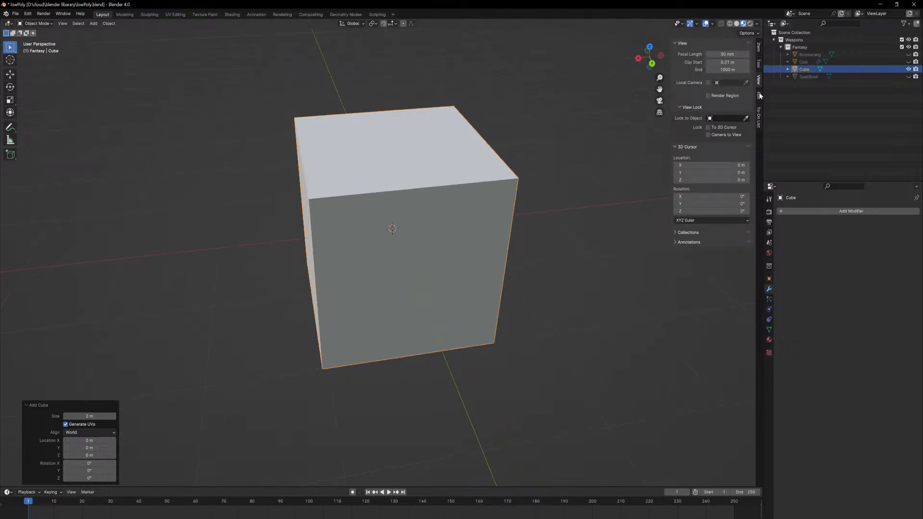
pyautogui.click(760, 95)
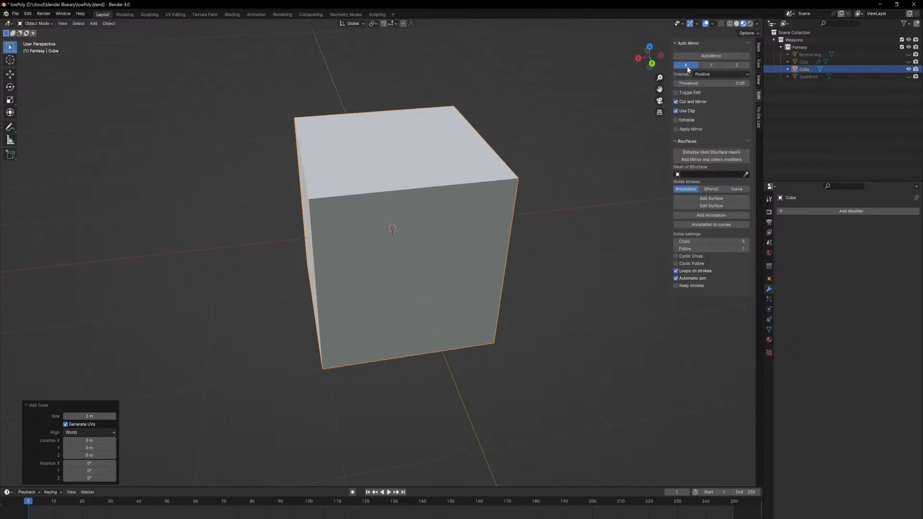
pyautogui.click(710, 56)
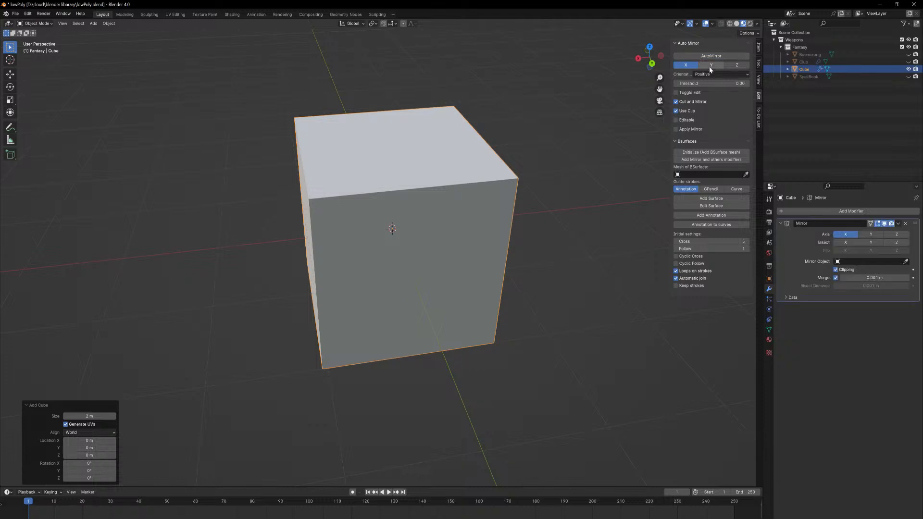
pyautogui.click(711, 65)
pyautogui.click(711, 56)
pyautogui.click(735, 65)
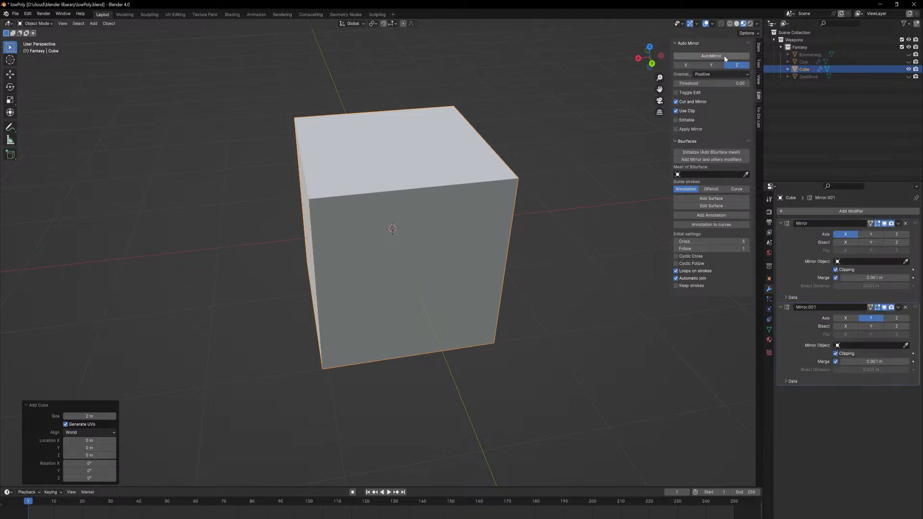
pyautogui.click(724, 56)
# Select the cube's whole mesh in Edit Mode and scale it along the Z axis to flatten it.
pyautogui.moveTo(561, 197); pyautogui.dragTo(620, 206, button='middle')
pyautogui.press('a')
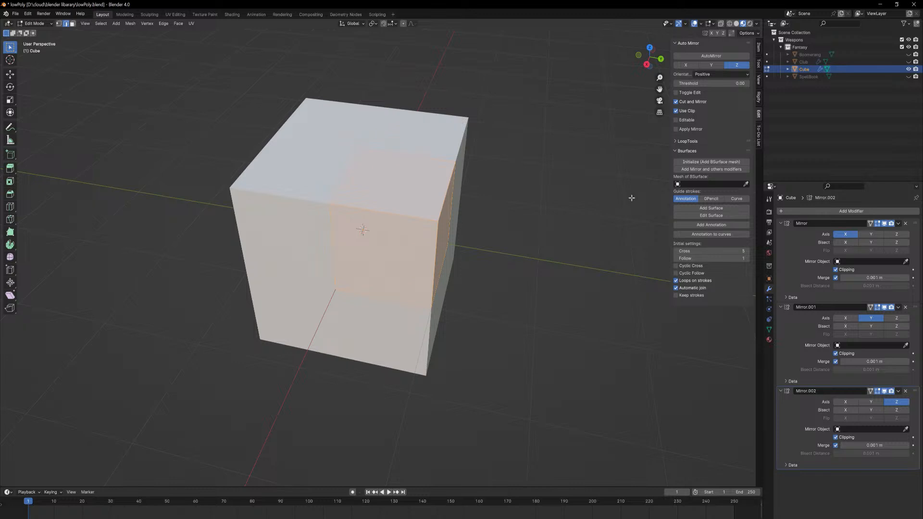
pyautogui.press('s')
pyautogui.press('z')
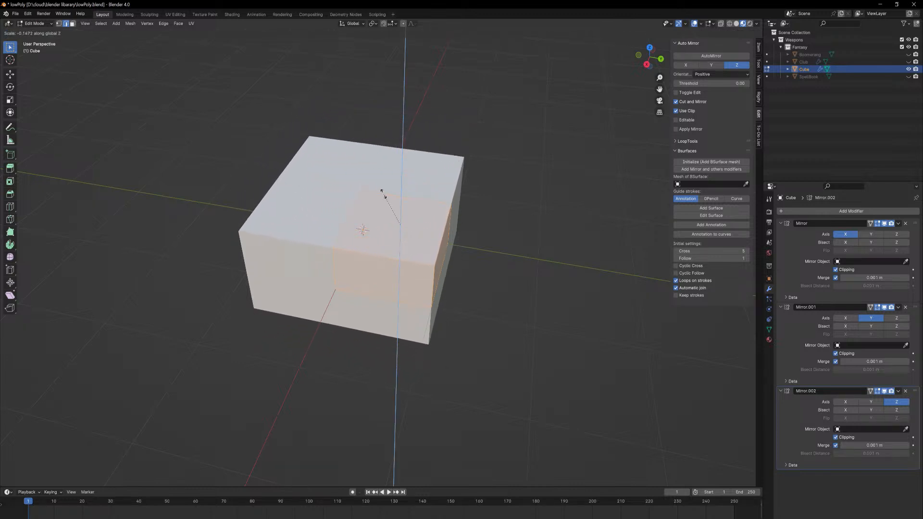
# Flatten the mirrored block along the global Z axis with repeated scaling to roughly half its height.
pyautogui.click(400, 243)
pyautogui.moveTo(544, 255); pyautogui.dragTo(591, 214, button='middle')
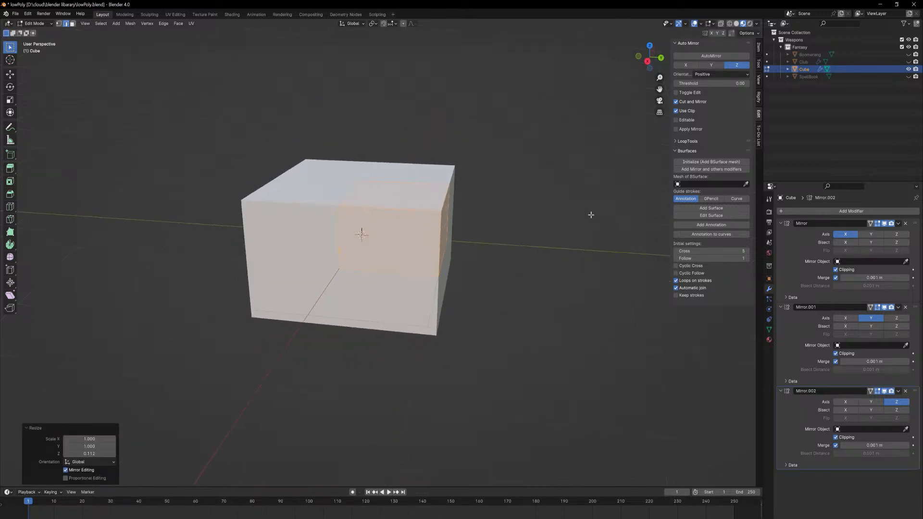
pyautogui.press('s')
pyautogui.press('z')
pyautogui.click(605, 190)
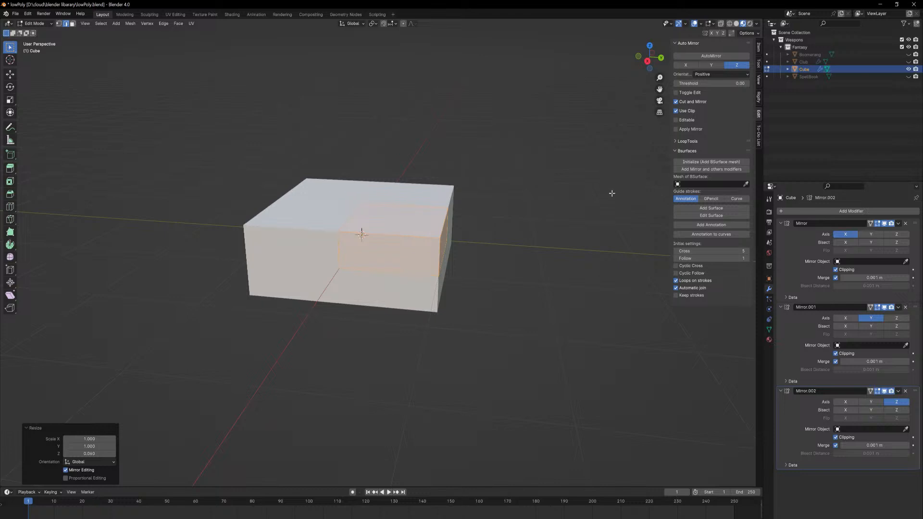
pyautogui.press('s')
pyautogui.press('z')
pyautogui.click(476, 232)
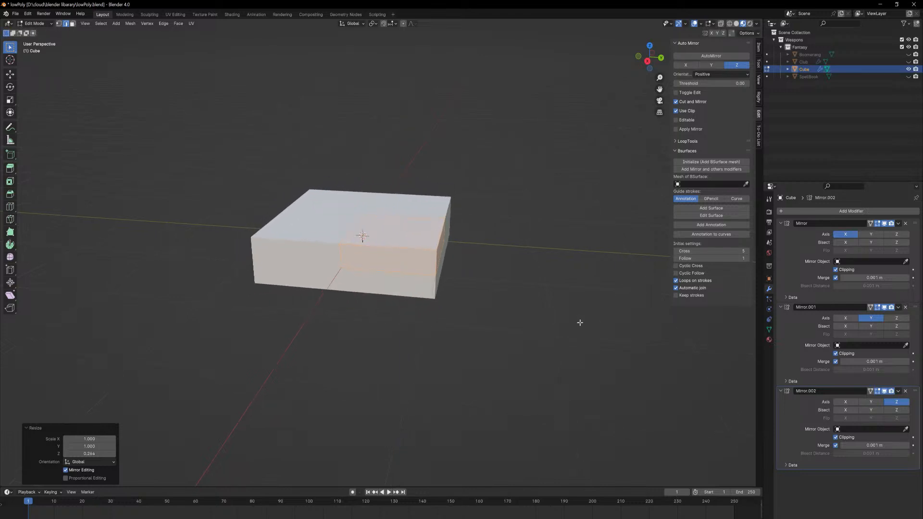
# Scale the block down further along the global Z axis until it forms a thin square slab.
pyautogui.scroll(-4, 579, 322)
pyautogui.press('s')
pyautogui.press('z')
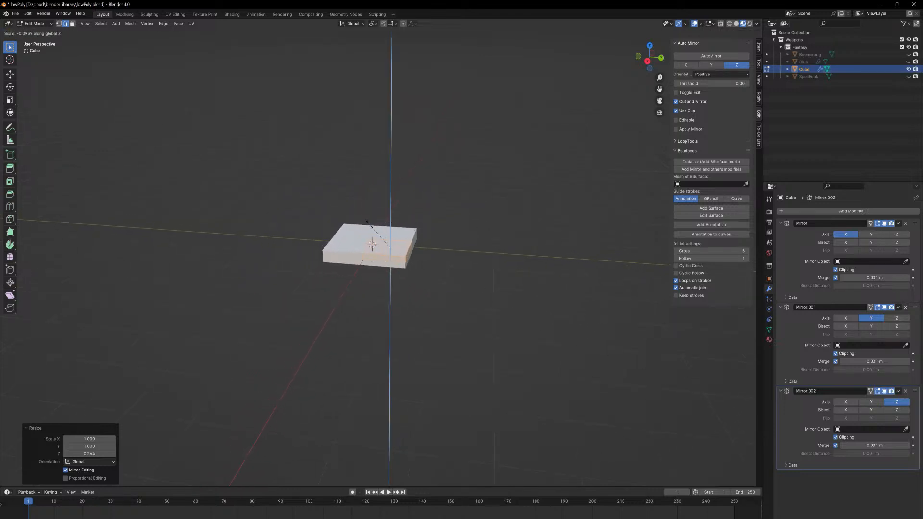
pyautogui.click(370, 225)
pyautogui.press('s')
pyautogui.press('z')
pyautogui.click(496, 286)
pyautogui.press('s')
pyautogui.press('z')
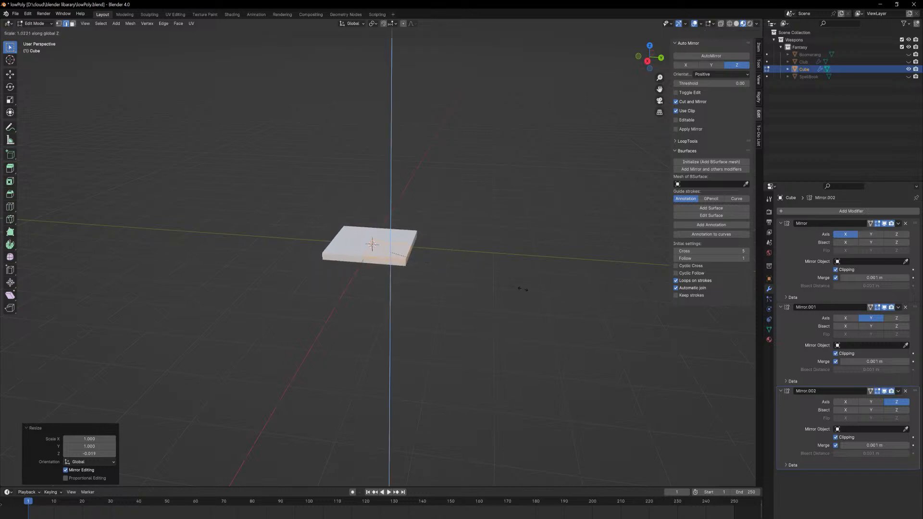
pyautogui.click(390, 245)
# Scale the slab down uniformly to about half its width, and thin it along Z by a factor of about 0.63.
pyautogui.moveTo(424, 247); pyautogui.dragTo(445, 273, button='middle')
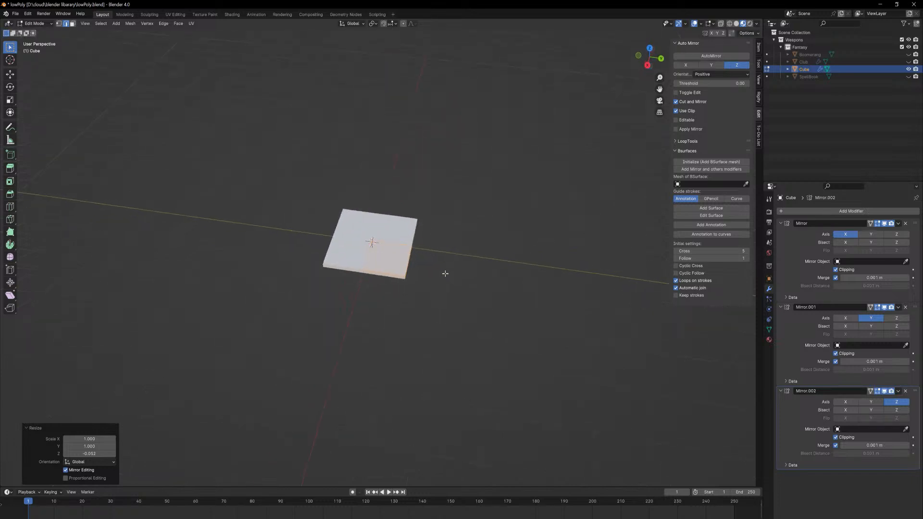
pyautogui.press('s')
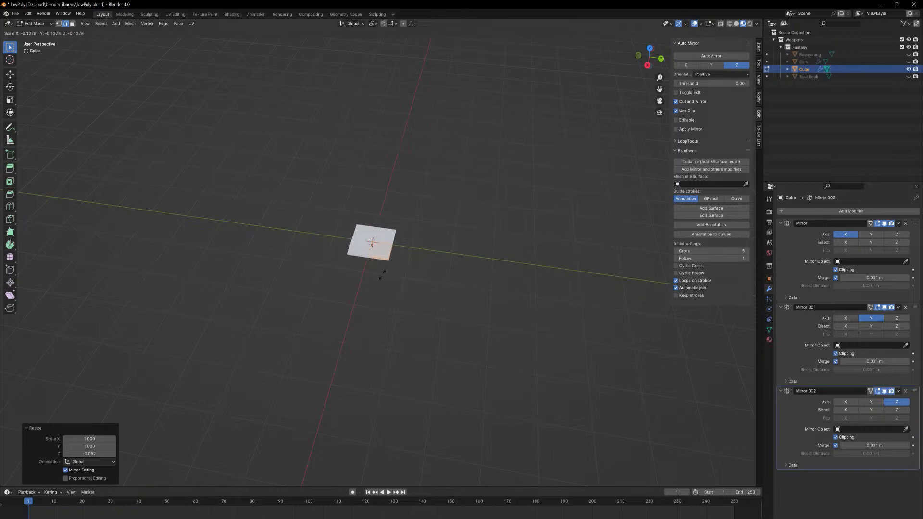
pyautogui.click(380, 272)
pyautogui.press('s')
pyautogui.press('z')
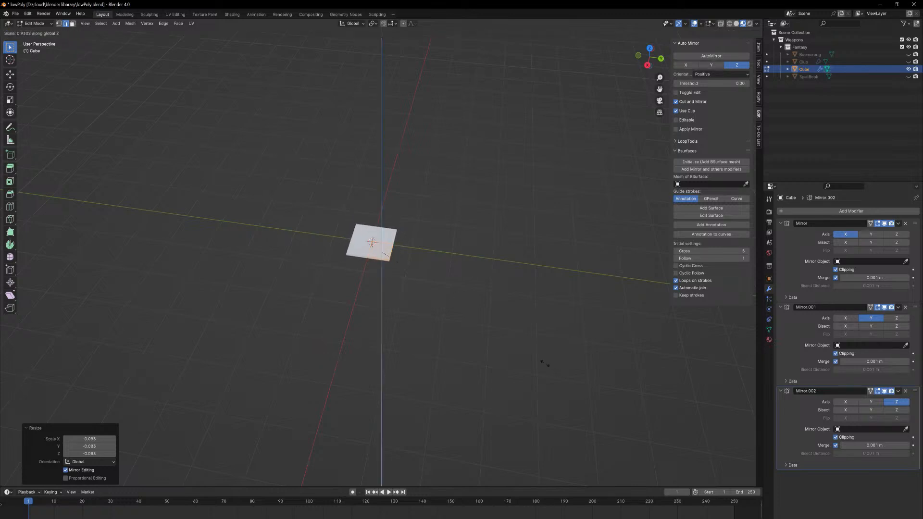
pyautogui.click(488, 332)
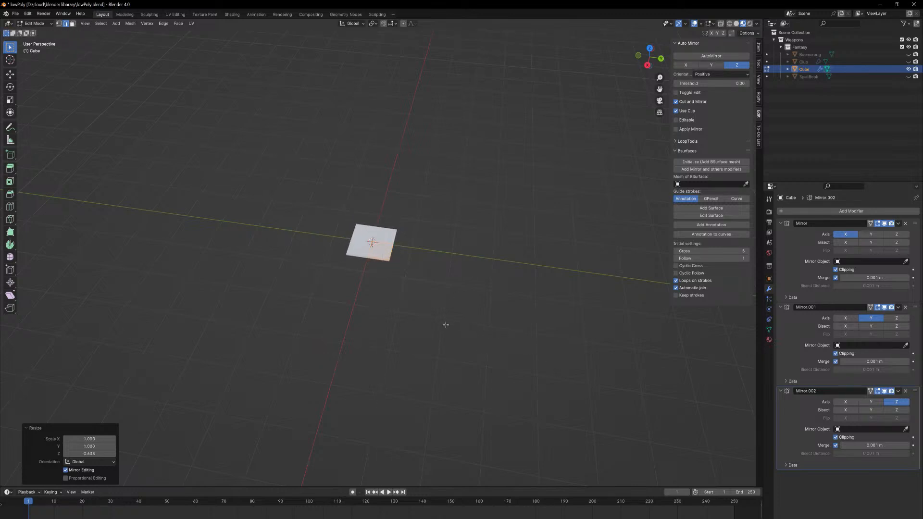
# Adjust the slab's overall size with a uniform scale, and thin it along Z by a factor of about 0.819.
pyautogui.moveTo(443, 324); pyautogui.dragTo(450, 326, button='middle')
pyautogui.keyDown('ctrl'); pyautogui.moveTo(429, 294); pyautogui.dragTo(433, 184, button='middle'); pyautogui.keyUp('ctrl')
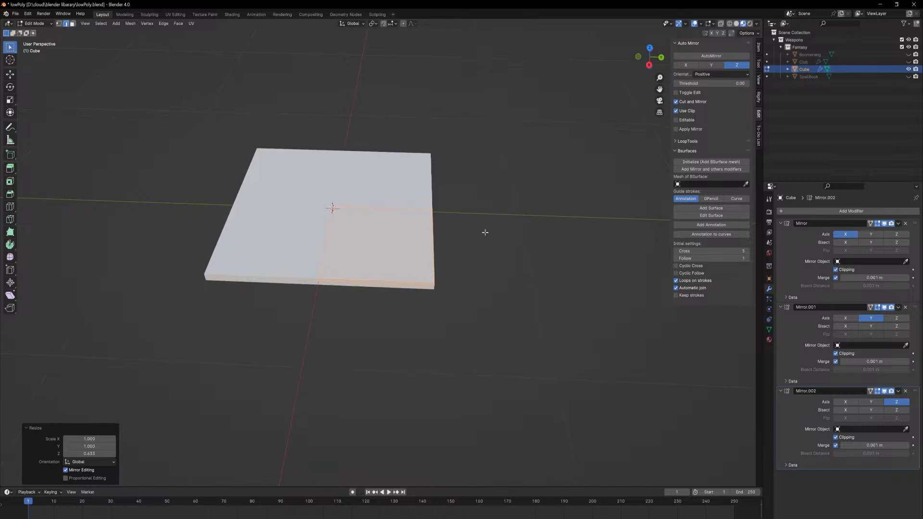
pyautogui.moveTo(486, 232); pyautogui.dragTo(472, 228, button='middle')
pyautogui.press('s')
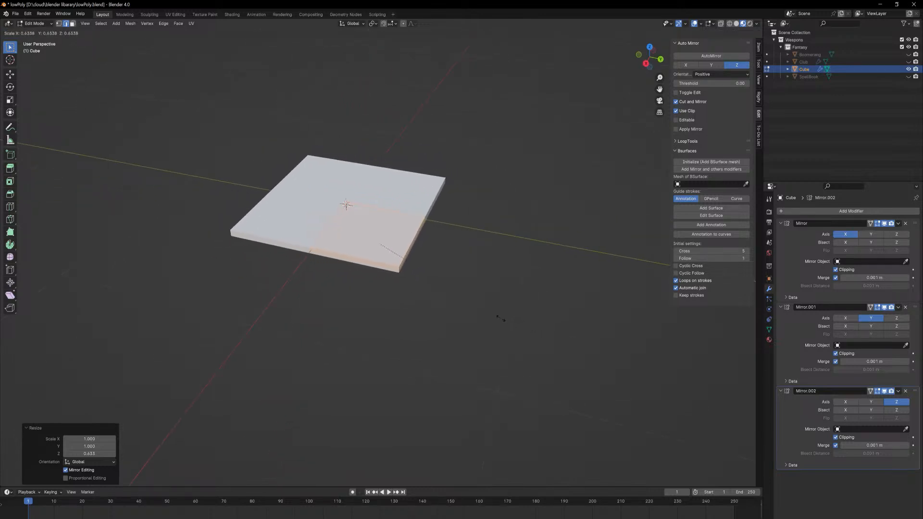
pyautogui.click(490, 288)
pyautogui.press('s')
pyautogui.press('z')
pyautogui.click(472, 310)
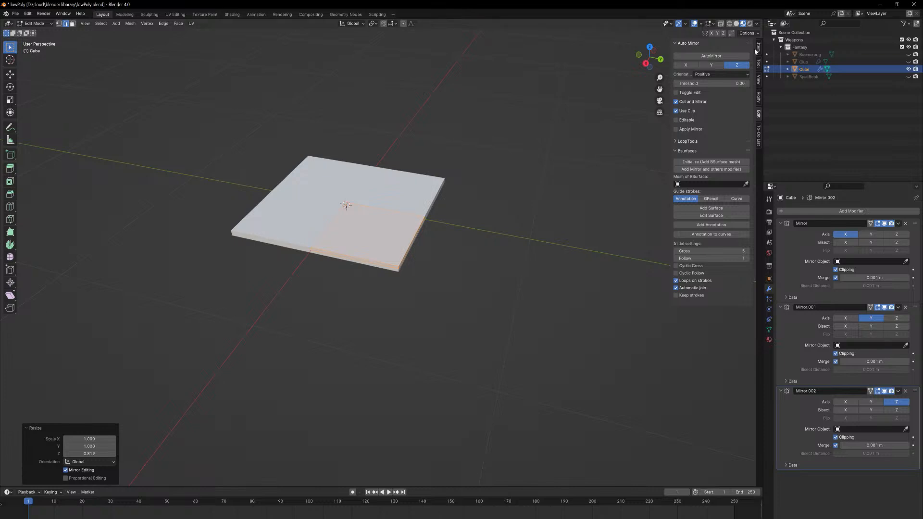
# Display the to-do list and scale the slab uniformly by a factor of about 0.331.
pyautogui.click(758, 130)
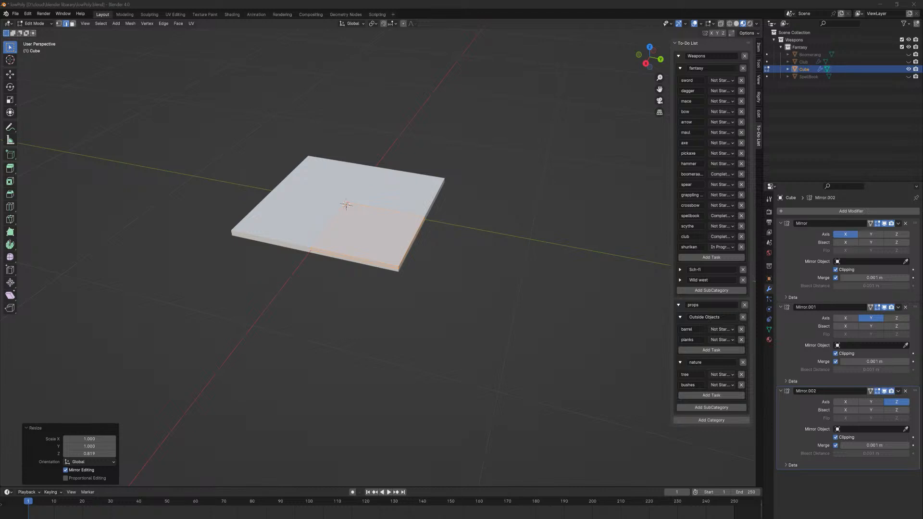
pyautogui.moveTo(441, 290); pyautogui.dragTo(437, 260, button='middle')
pyautogui.scroll(4, 455, 223)
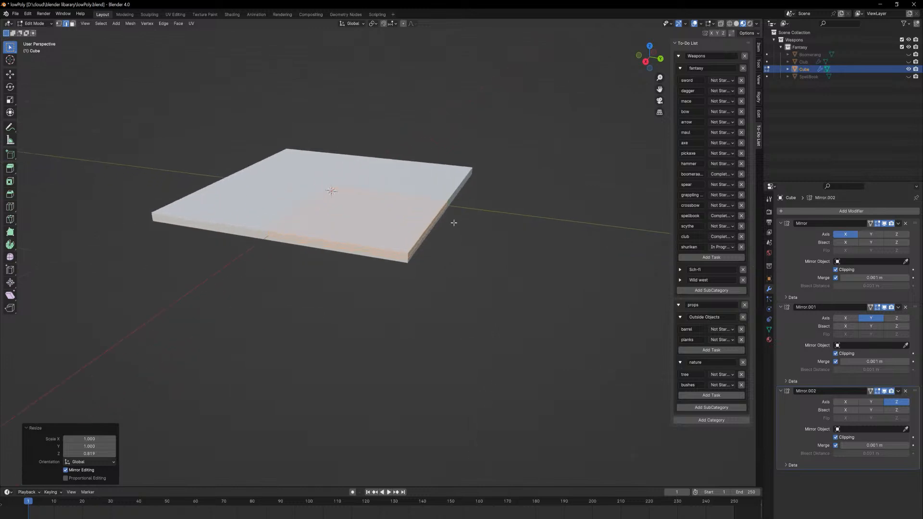
pyautogui.scroll(-2, 459, 231)
pyautogui.moveTo(442, 217); pyautogui.dragTo(437, 322, button='middle')
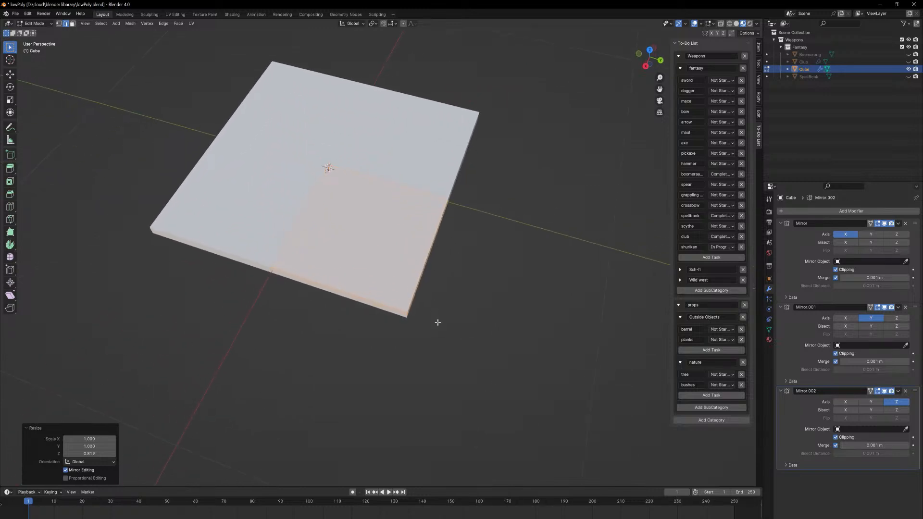
pyautogui.press('s')
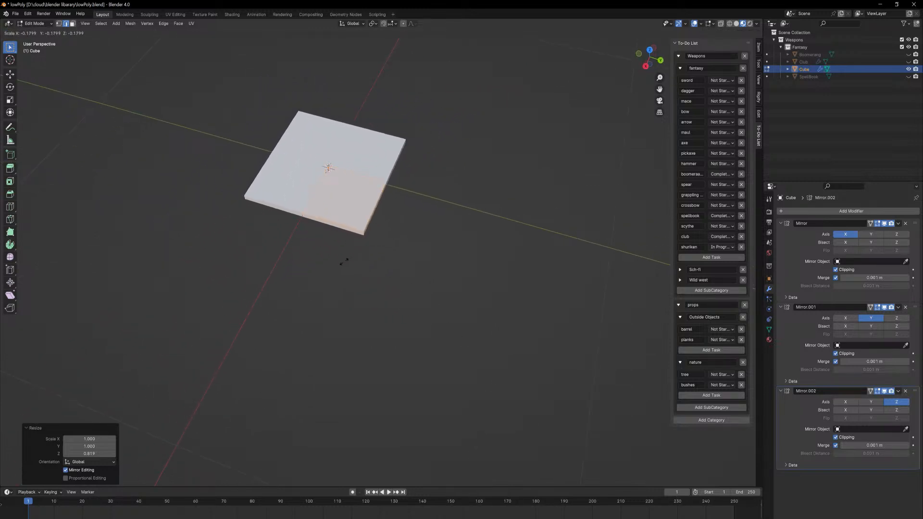
pyautogui.click(389, 278)
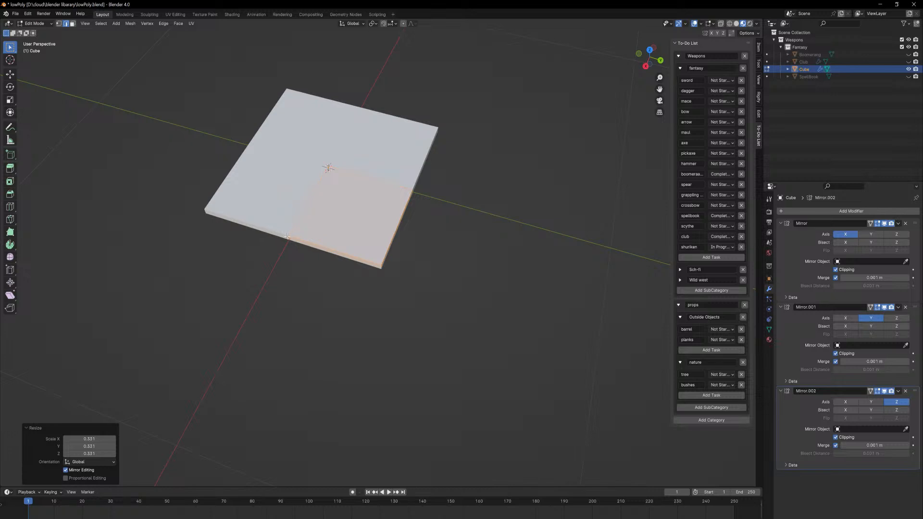
pyautogui.moveTo(332, 178); pyautogui.dragTo(388, 244, button='middle')
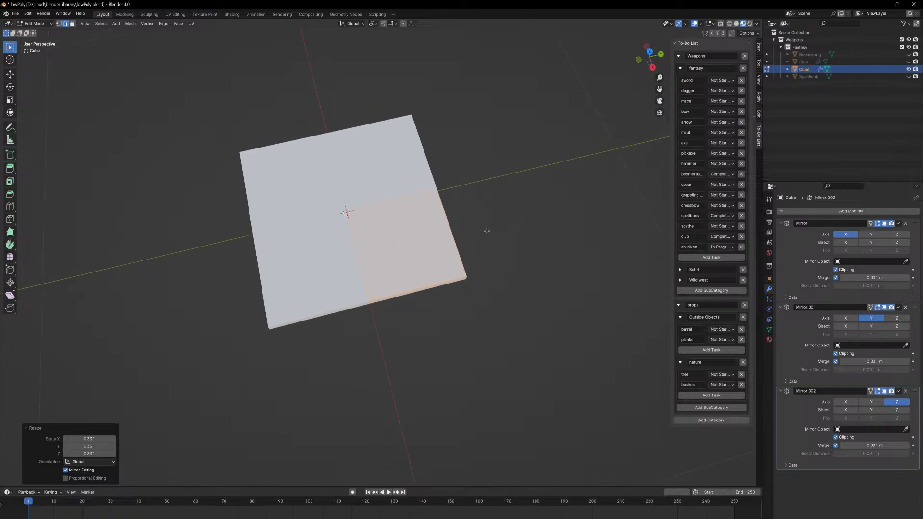
pyautogui.press('i')
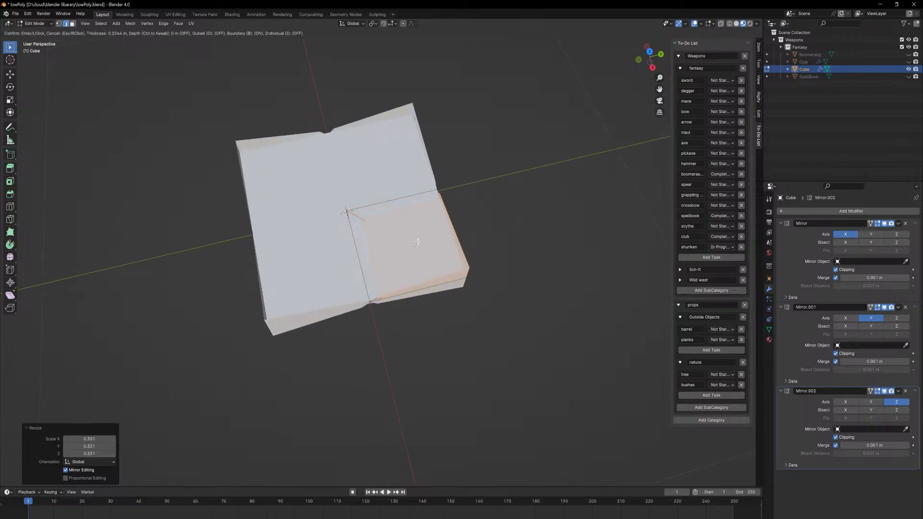
pyautogui.press('Escape')
# Inset the top quarter face about 0.19 m with Boundary off and Offset Even on, and scale the inner face by about 0.459.
pyautogui.moveTo(466, 246); pyautogui.dragTo(417, 243, button='middle')
pyautogui.press('3')
pyautogui.click(416, 243)
pyautogui.press('i')
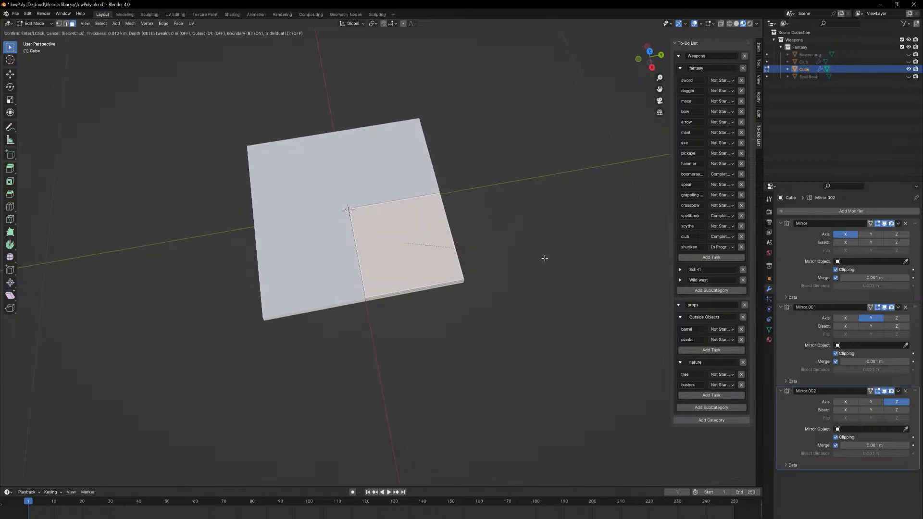
pyautogui.click(257, 334)
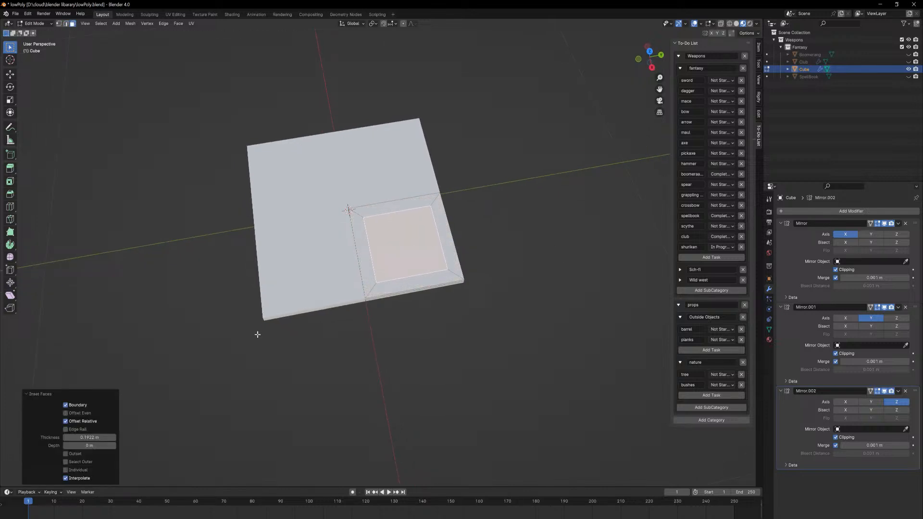
pyautogui.click(65, 405)
pyautogui.moveTo(245, 388); pyautogui.dragTo(385, 289, button='middle')
pyautogui.click(66, 413)
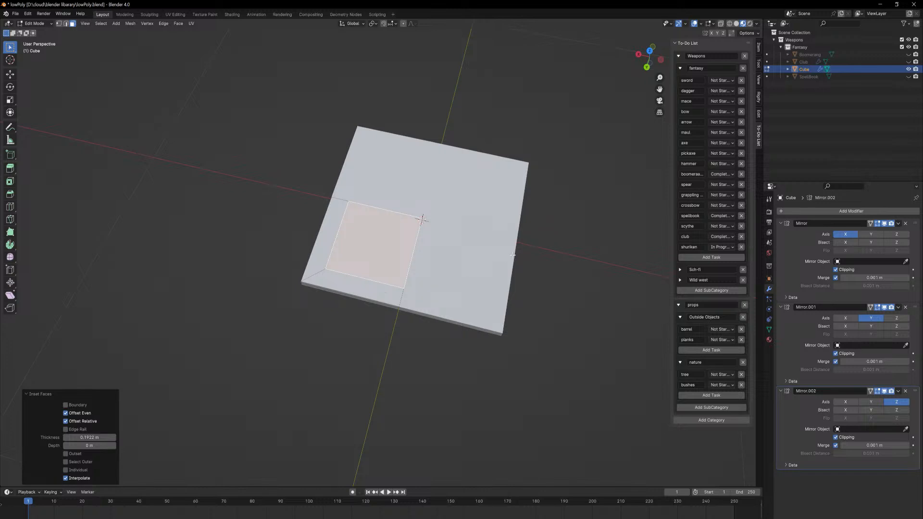
pyautogui.press('s')
pyautogui.click(438, 250)
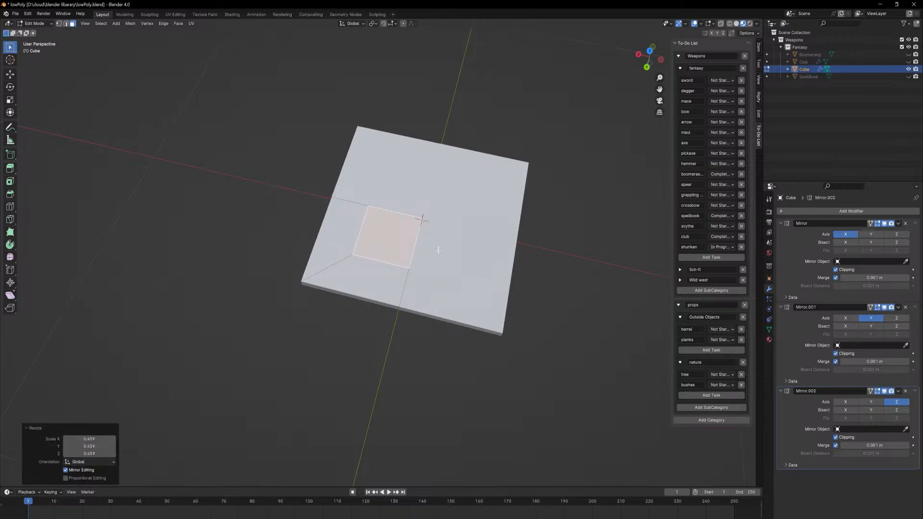
# Try extruding the inner face down into the slab and deleting it to open the centre.
pyautogui.moveTo(438, 250)
pyautogui.mouseDown(button='middle')
pyautogui.moveTo(476, 171)
pyautogui.moveTo(472, 204)
pyautogui.moveTo(440, 234)
pyautogui.mouseUp(button='middle')
pyautogui.scroll(4, 441, 235)
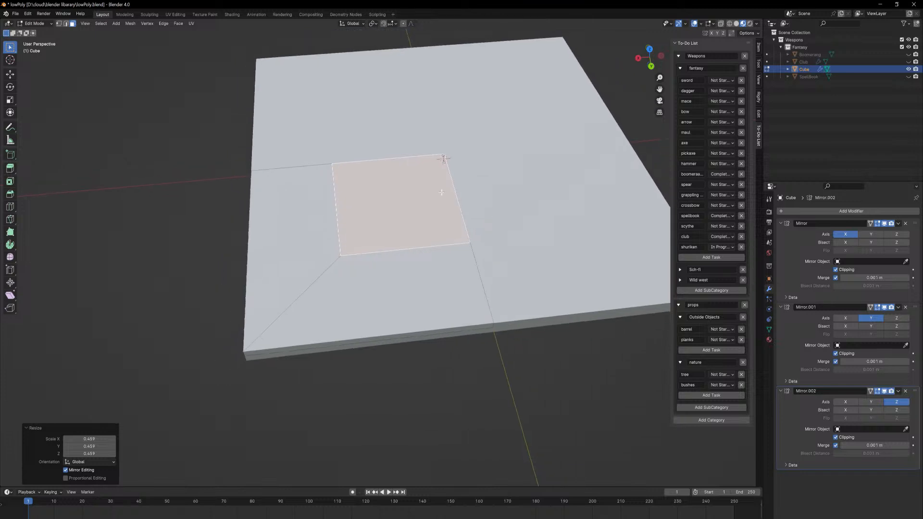
pyautogui.press('e')
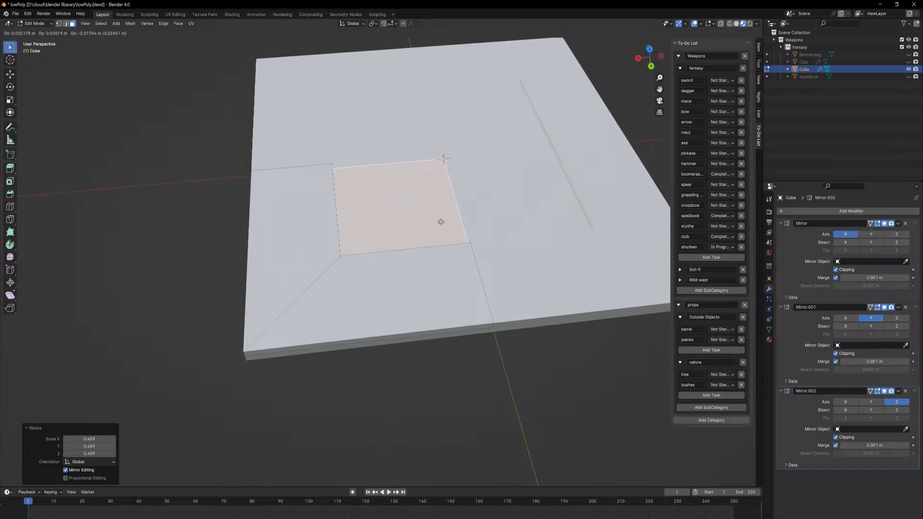
pyautogui.click(448, 232)
pyautogui.moveTo(448, 232); pyautogui.dragTo(371, 219, button='middle')
pyautogui.press('x')
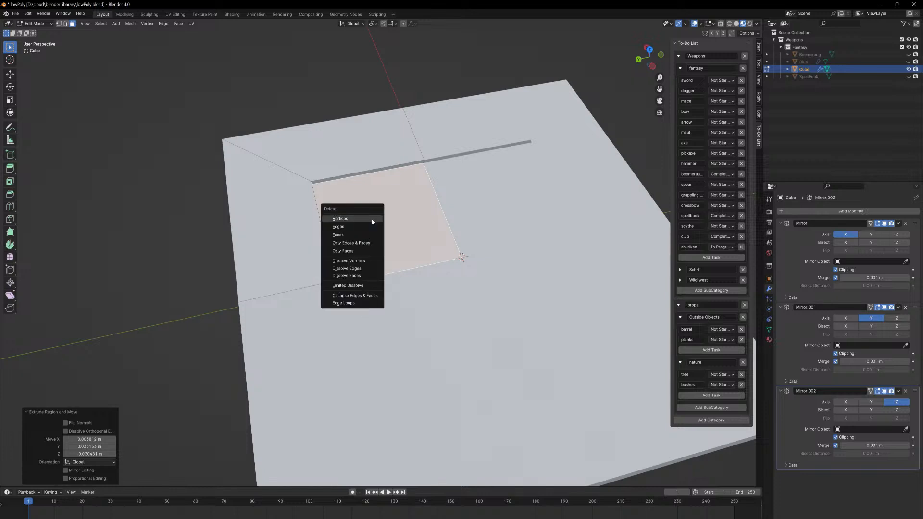
pyautogui.click(364, 235)
pyautogui.moveTo(374, 239); pyautogui.dragTo(393, 182, button='middle')
pyautogui.press('f')
pyautogui.hotkey('ctrl', 'z')
# Extrude the inner face about 0.039 m down along its normal and delete it to open a square hole.
pyautogui.press('e')
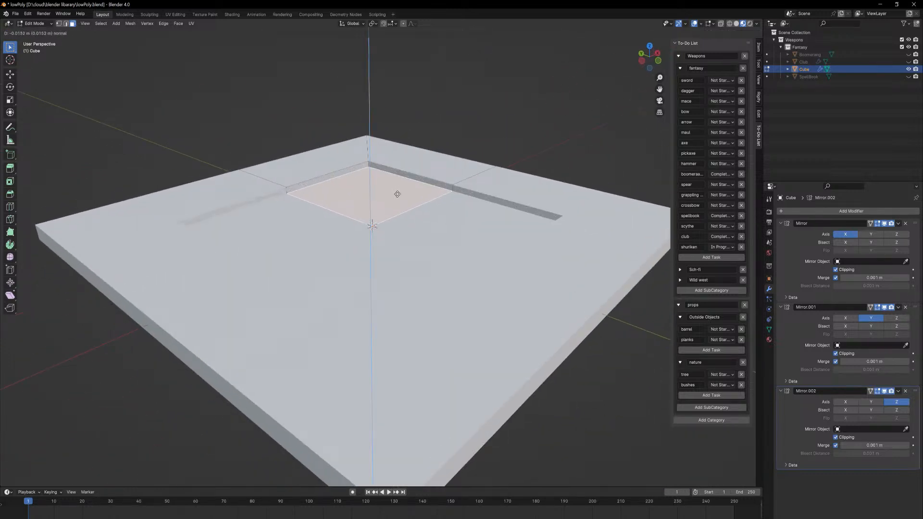
pyautogui.click(401, 213)
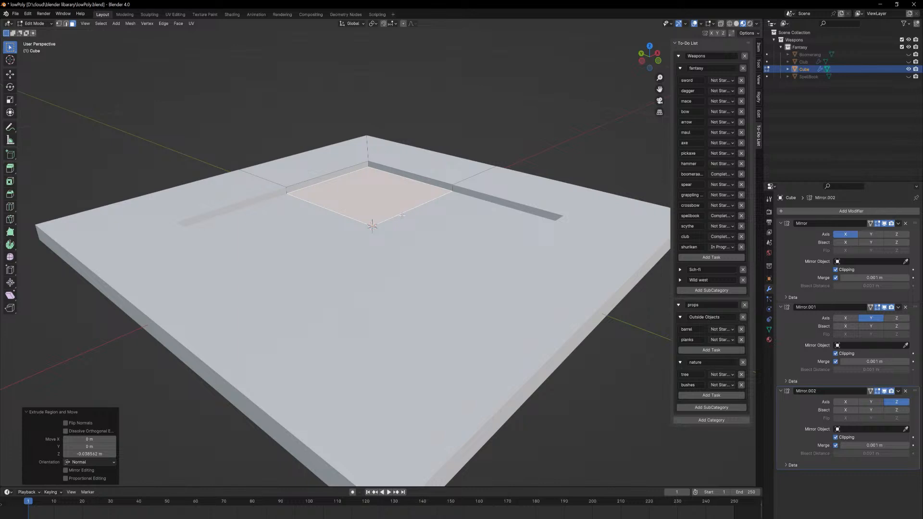
pyautogui.press('x')
pyautogui.click(402, 218)
# Switch to vertex selection and wireframe display, and select the outer vertices where the frame's side crosses the X axis.
pyautogui.moveTo(401, 216); pyautogui.dragTo(410, 250, button='middle')
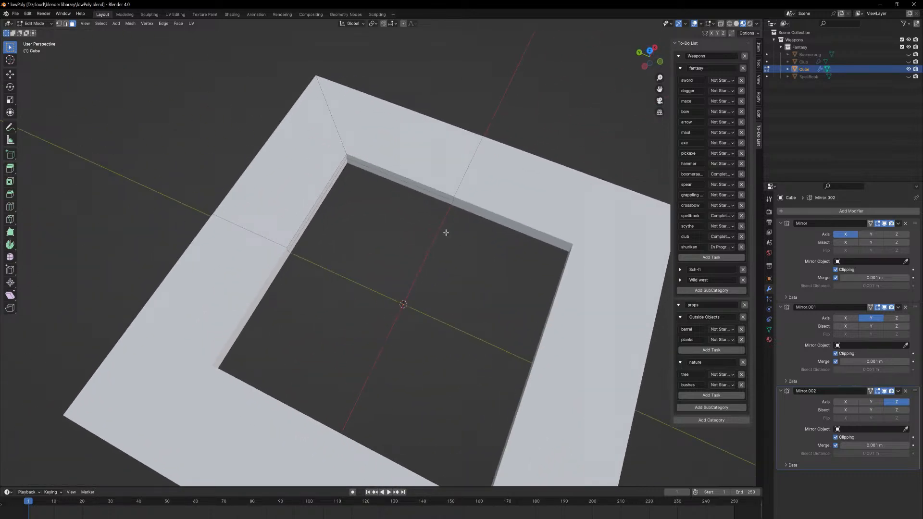
pyautogui.press('1')
pyautogui.moveTo(446, 233); pyautogui.dragTo(422, 194, button='middle')
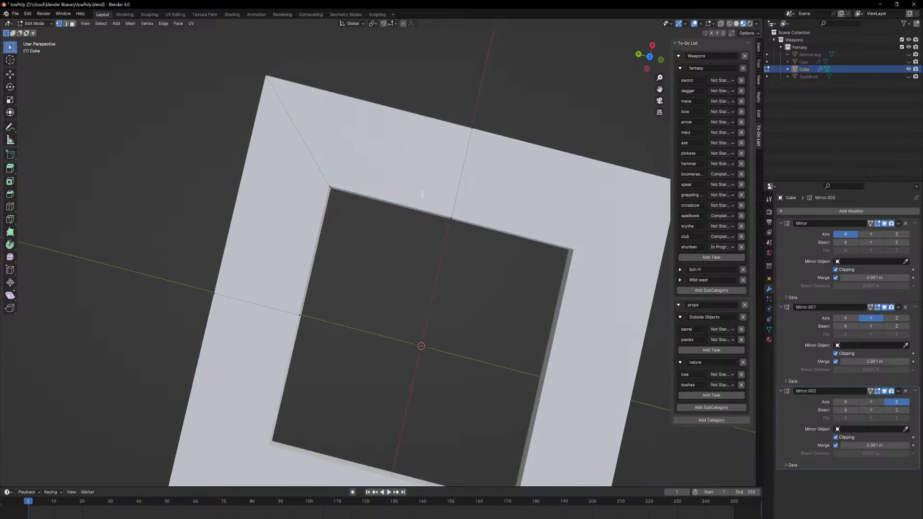
pyautogui.scroll(-4, 422, 194)
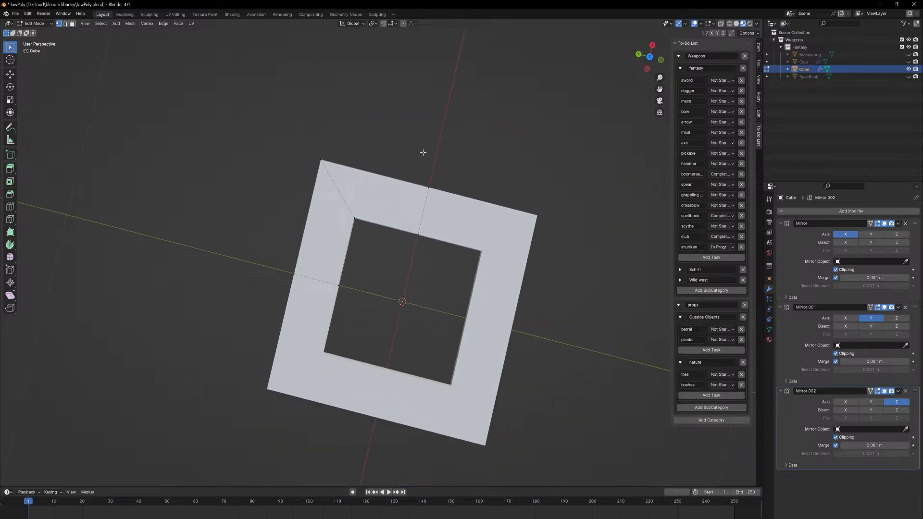
pyautogui.click(730, 24)
pyautogui.moveTo(413, 159); pyautogui.dragTo(457, 226)
# Try moving the frame's outer mid-side vertices along single axes, including outward along X.
pyautogui.press('g')
pyautogui.press('z')
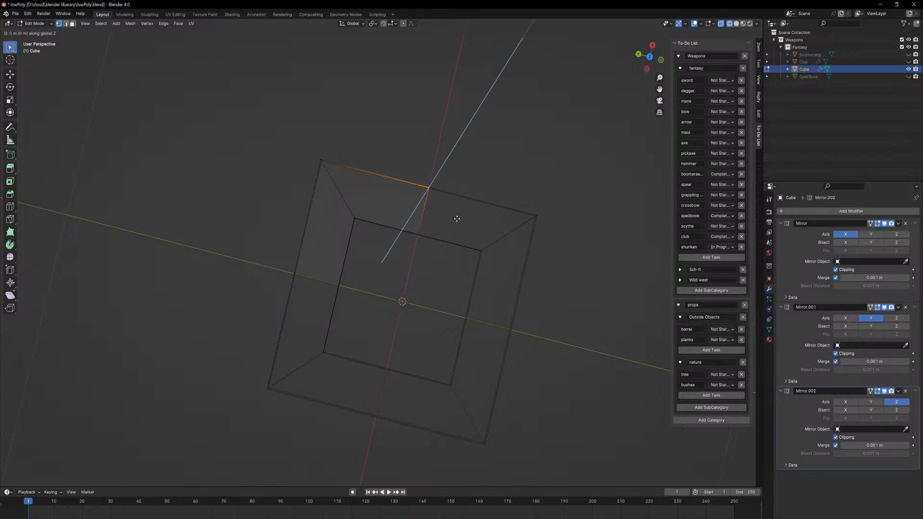
pyautogui.press('y')
pyautogui.press('Escape')
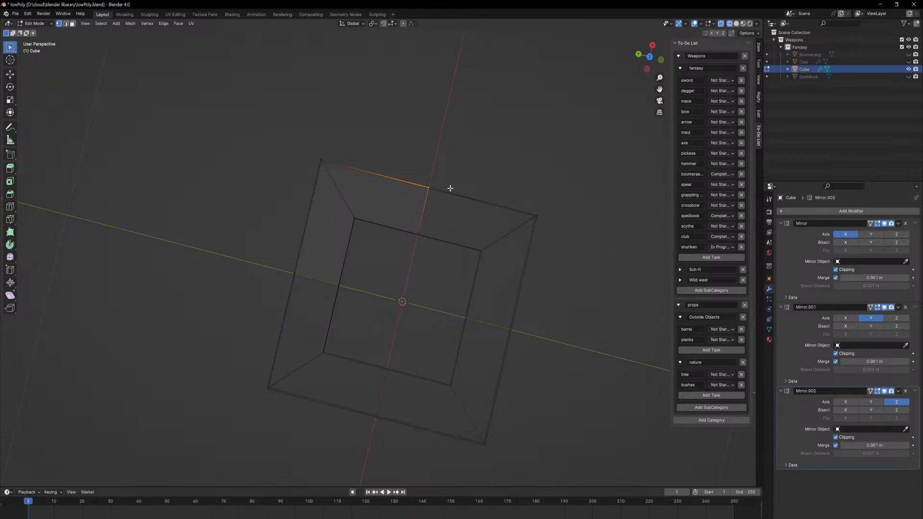
pyautogui.moveTo(413, 163); pyautogui.dragTo(449, 207)
pyautogui.press('g')
pyautogui.press('x')
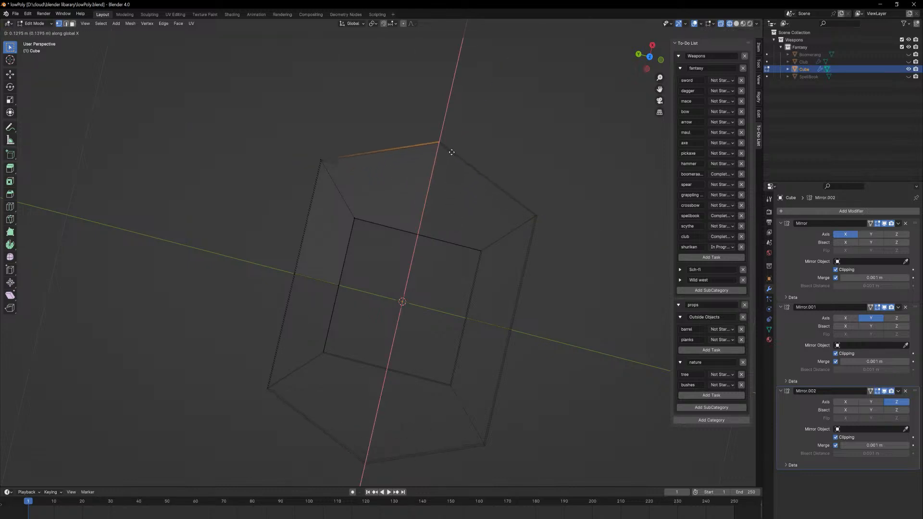
pyautogui.press('Escape')
# Select the outer and inner mid-side vertices on the X axis and move them about 0.22 m outward along X.
pyautogui.moveTo(407, 141); pyautogui.dragTo(434, 269)
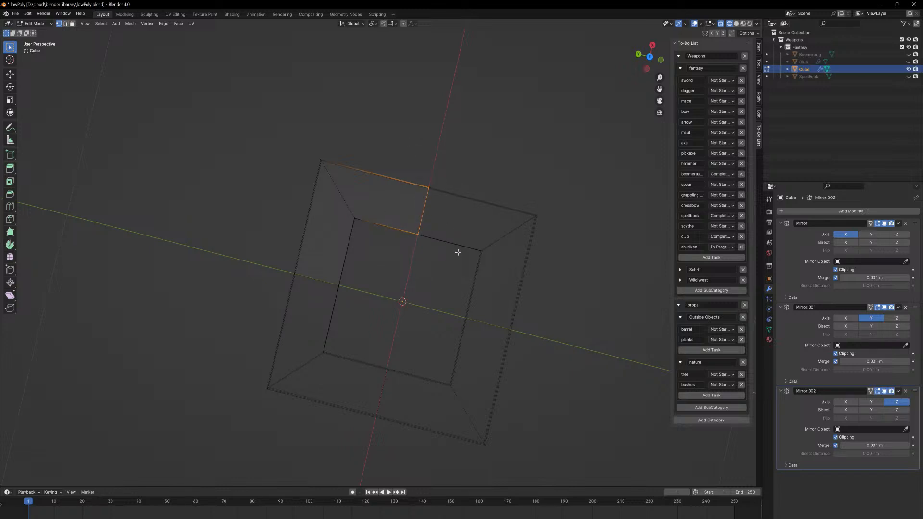
pyautogui.press('g')
pyautogui.press('x')
pyautogui.click(468, 166)
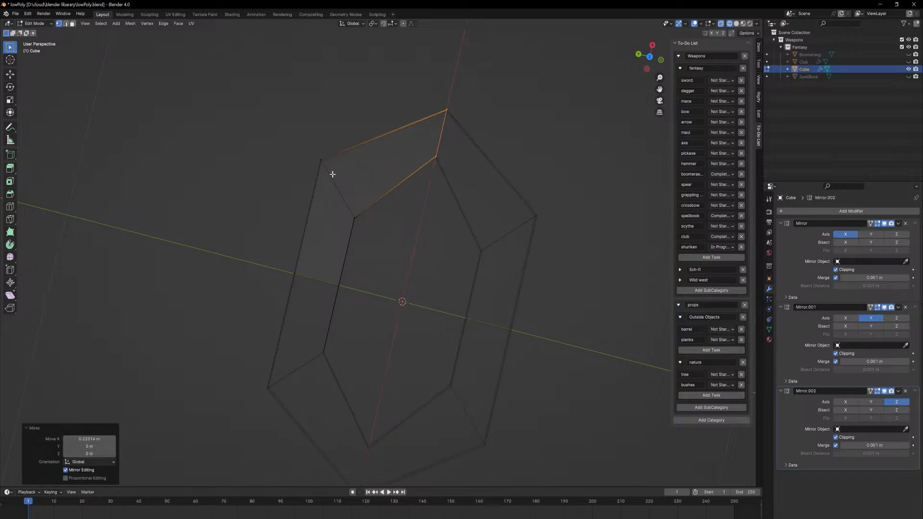
# Select the outer and inner mid-side vertices on the Y axis and move them about 0.183 m outward along Y.
pyautogui.moveTo(362, 300); pyautogui.dragTo(266, 250)
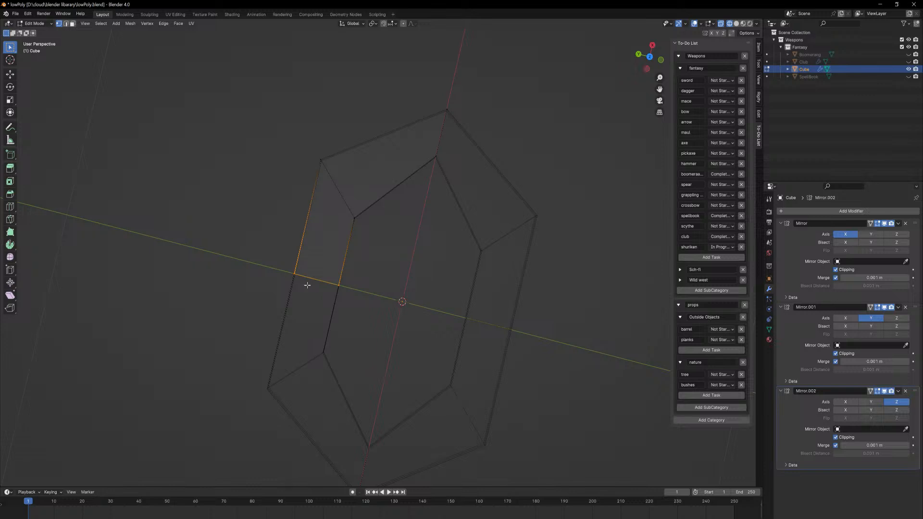
pyautogui.press('y')
pyautogui.click(245, 268)
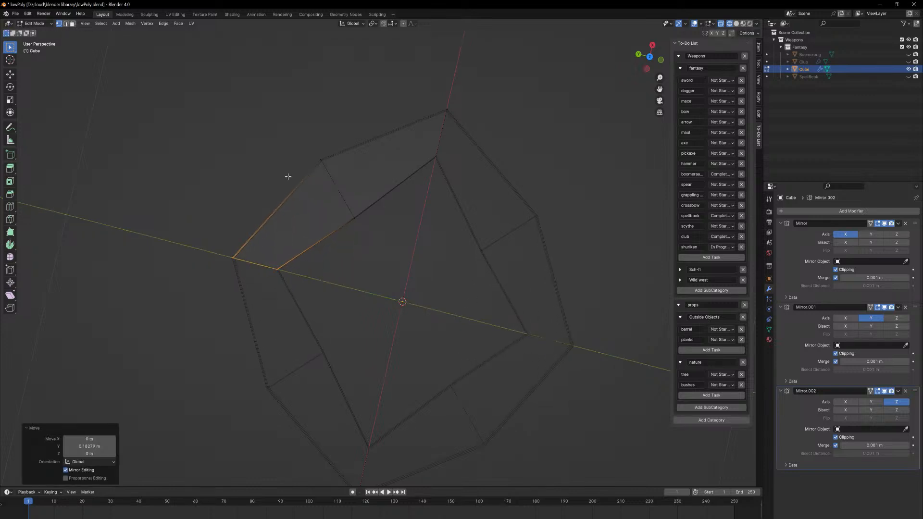
# Pull the frame's outer and inner corner vertices about 0.14 m inward in X and Y, keeping Z locked, to form a four-pointed star.
pyautogui.moveTo(308, 134); pyautogui.dragTo(380, 243)
pyautogui.press('g')
pyautogui.hotkey('shift', 'z')
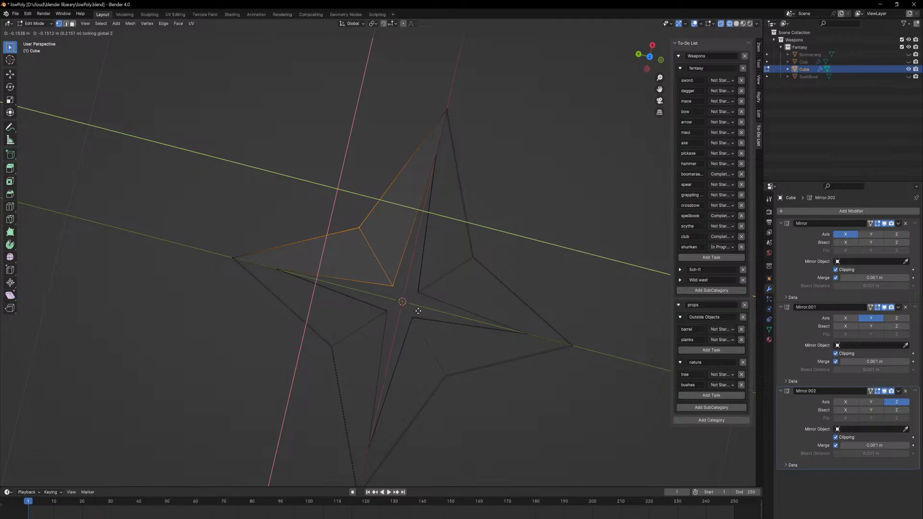
pyautogui.click(418, 311)
pyautogui.moveTo(410, 318); pyautogui.dragTo(407, 293, button='middle')
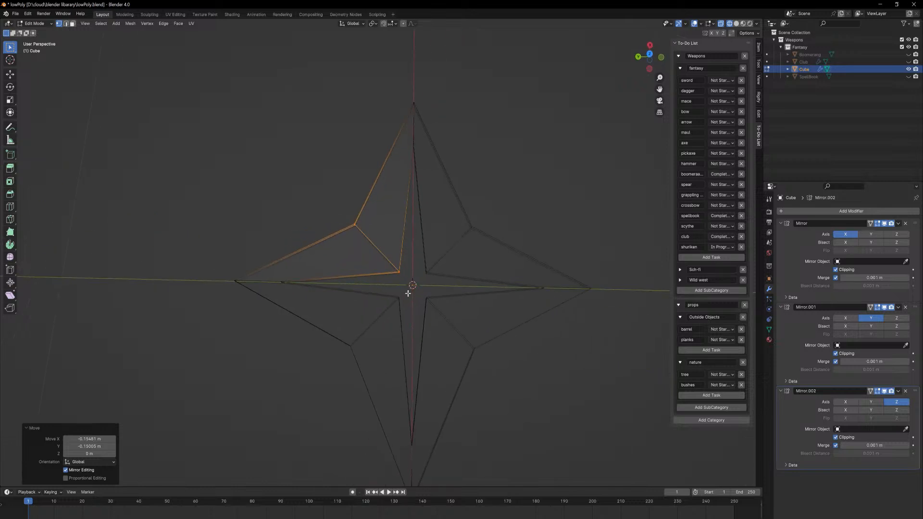
pyautogui.press('g')
pyautogui.click(403, 287)
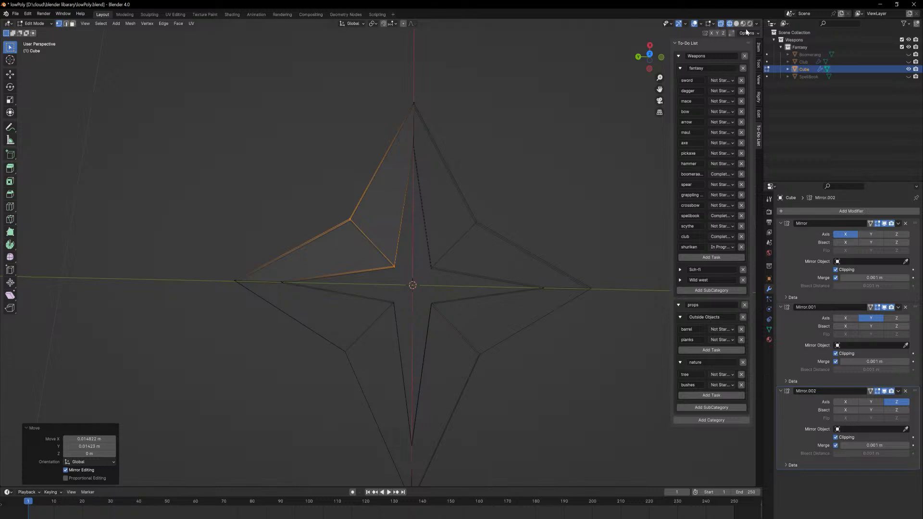
# Switch to solid display and try selecting the loop of outer side faces on the star's rim.
pyautogui.click(736, 23)
pyautogui.moveTo(321, 387)
pyautogui.mouseDown(button='middle')
pyautogui.moveTo(388, 339)
pyautogui.moveTo(382, 323)
pyautogui.mouseUp(button='middle')
pyautogui.moveTo(433, 261); pyautogui.dragTo(378, 231, button='middle')
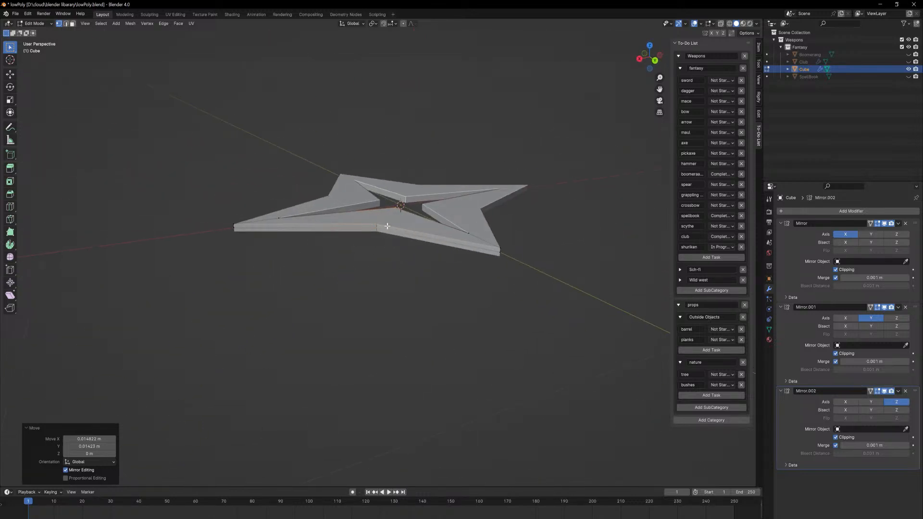
pyautogui.click(387, 226)
pyautogui.keyDown('alt'); pyautogui.click(397, 233); pyautogui.keyUp('alt')
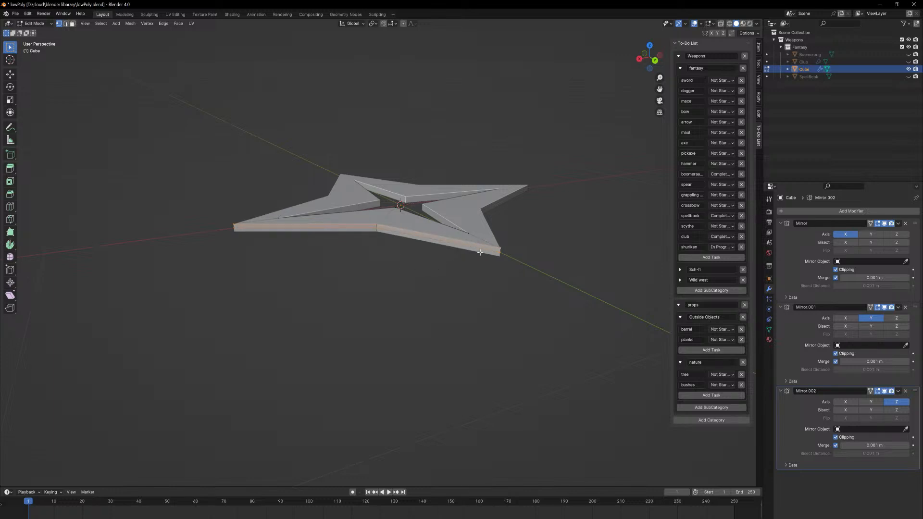
pyautogui.press('3')
pyautogui.keyDown('alt'); pyautogui.click(377, 228); pyautogui.keyUp('alt')
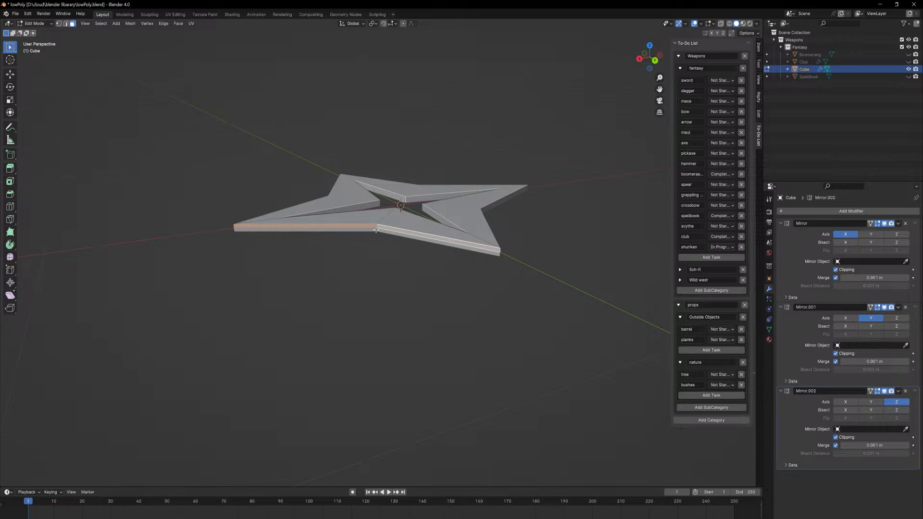
pyautogui.scroll(5, 388, 276)
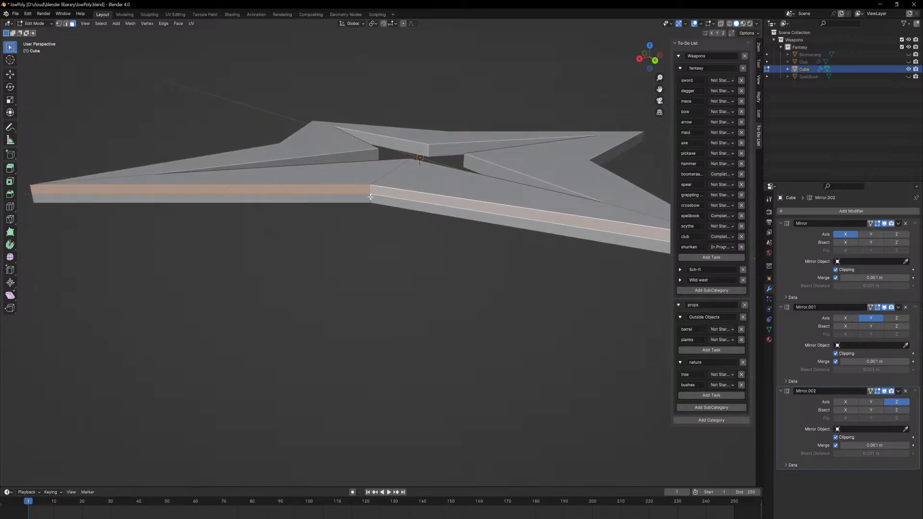
pyautogui.press('2')
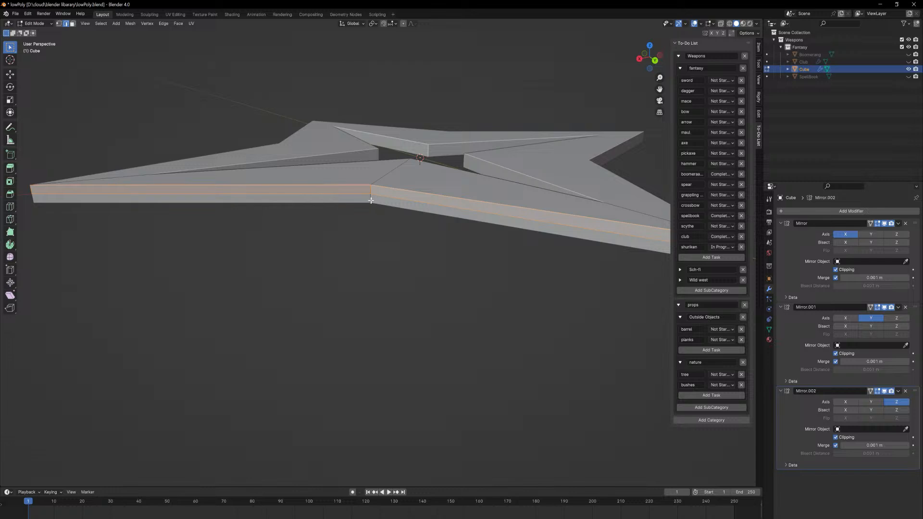
pyautogui.press('3')
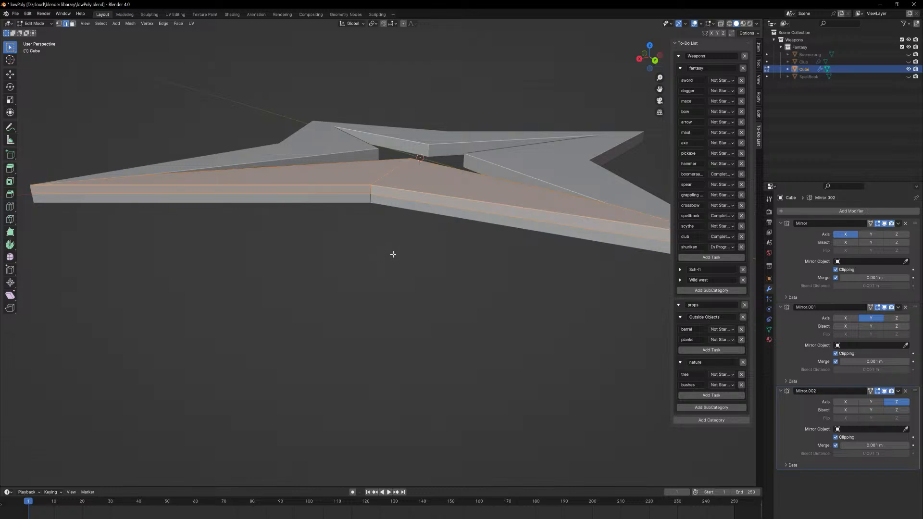
# Reselect the outer side faces in face selection and scale them by about -0.88 along Z to collapse the rim into a sharp edge.
pyautogui.click(394, 196)
pyautogui.press('3')
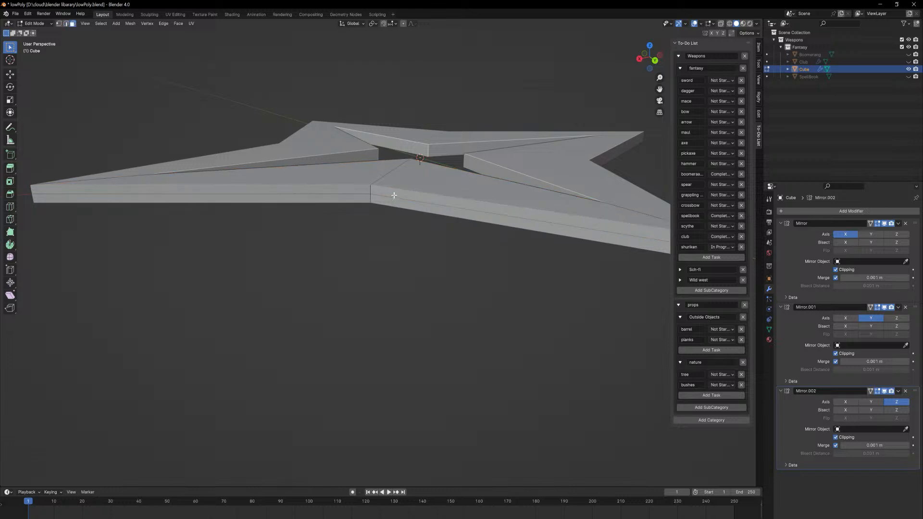
pyautogui.keyDown('alt'); pyautogui.click(370, 192); pyautogui.keyUp('alt')
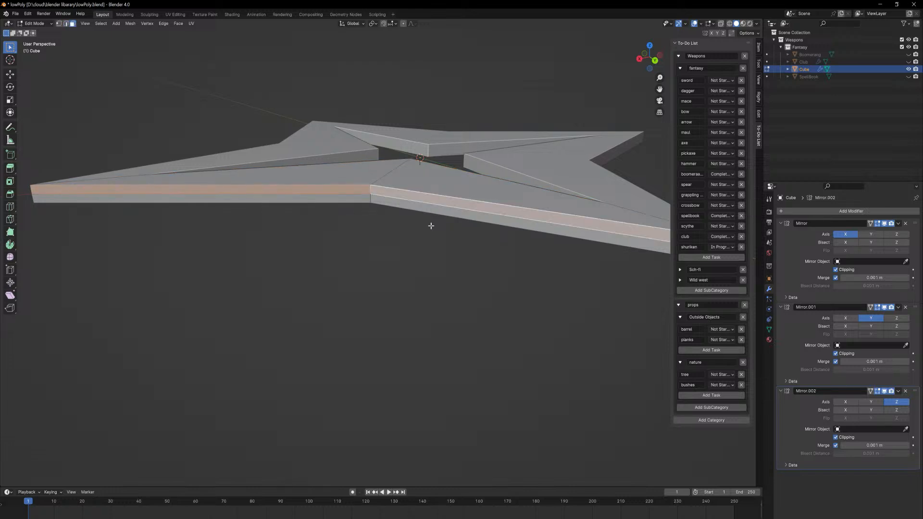
pyautogui.scroll(-2, 438, 221)
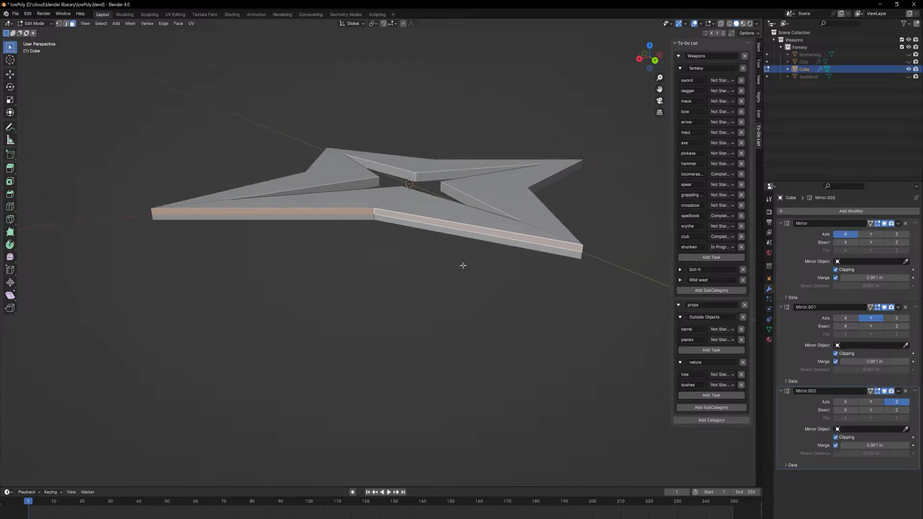
pyautogui.press('s')
pyautogui.press('z')
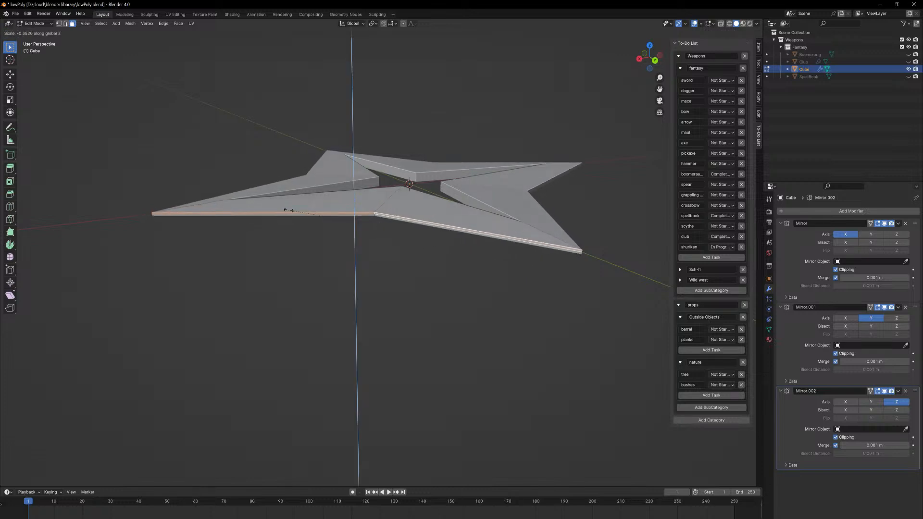
pyautogui.click(199, 208)
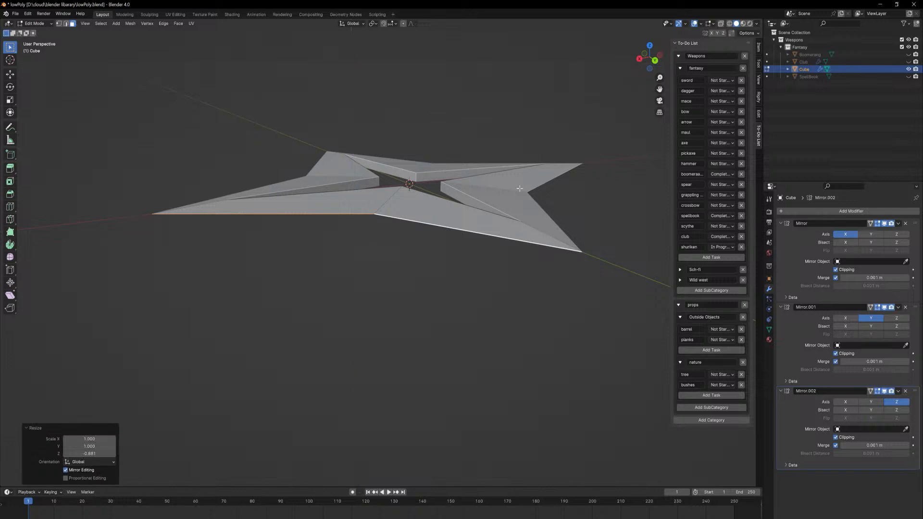
pyautogui.moveTo(519, 189); pyautogui.dragTo(394, 295, button='middle')
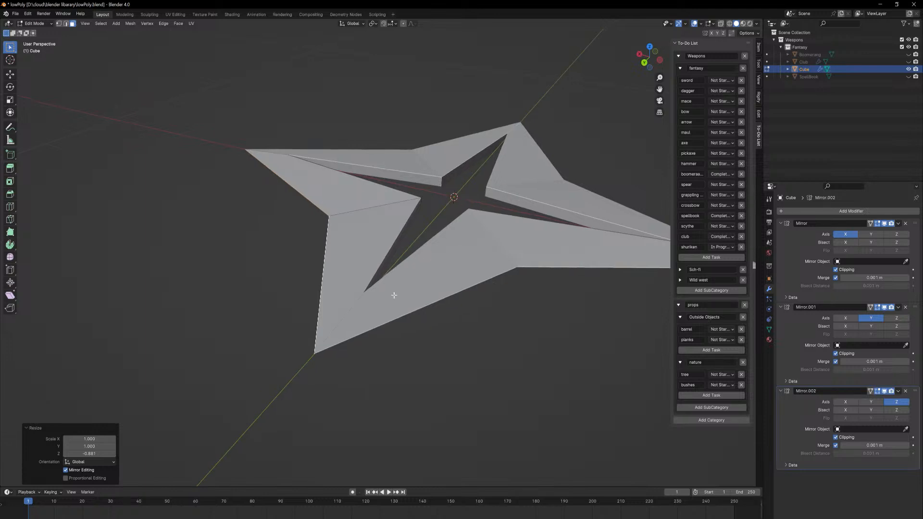
# Check the star from above in Object Mode and return to Edit Mode with vertex selection.
pyautogui.press('Tab')
pyautogui.moveTo(433, 353); pyautogui.dragTo(410, 385, button='middle')
pyautogui.press('Tab')
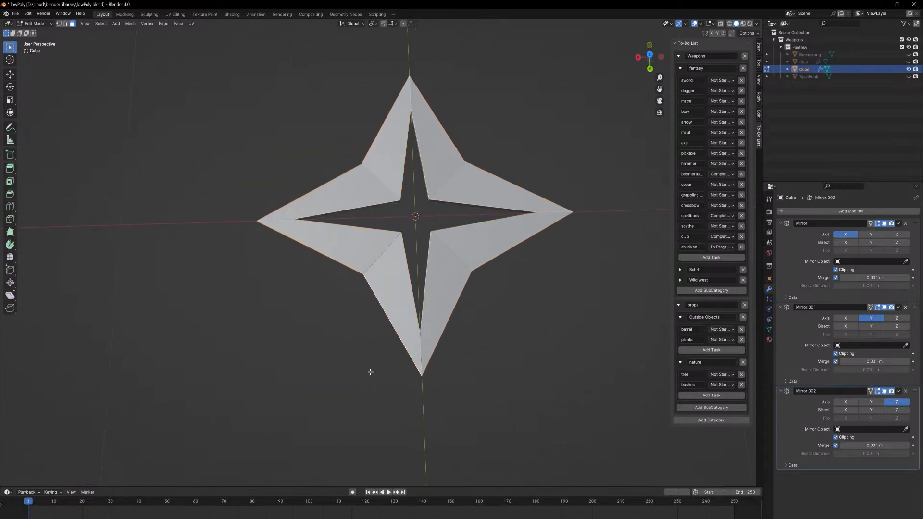
pyautogui.press('1')
pyautogui.press('g')
pyautogui.hotkey('shift', 'z')
pyautogui.rightClick(379, 267)
# In wireframe display, move the star's outer notch vertices inward by about -0.041 m in X and -0.062 m in Y, with Z locked.
pyautogui.click(729, 23)
pyautogui.moveTo(353, 261); pyautogui.dragTo(376, 301)
pyautogui.press('g')
pyautogui.hotkey('shift', 'z')
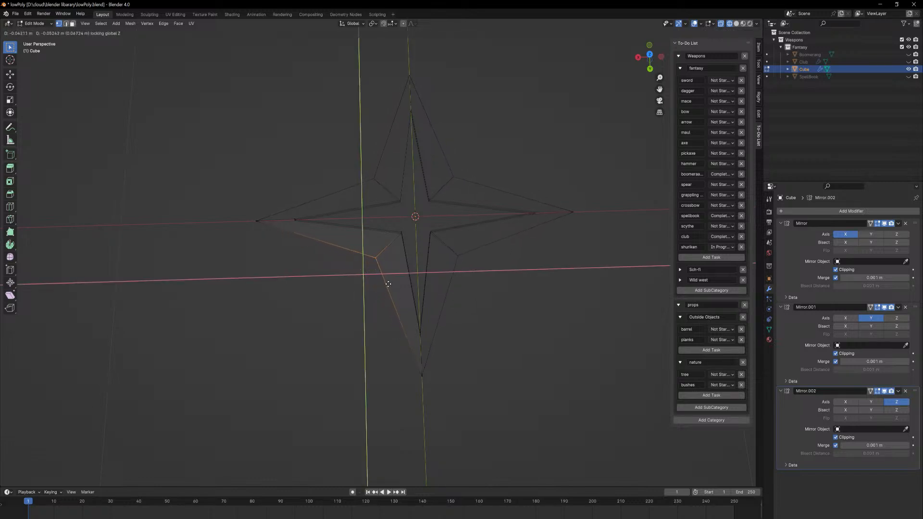
pyautogui.click(388, 282)
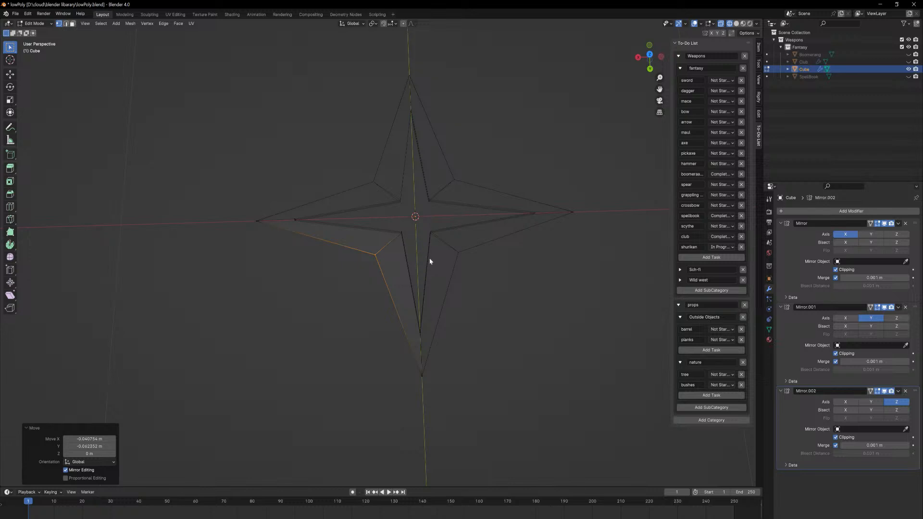
# Preview the star in solid display, and move the centre hole's tip vertices on the X axis about 0.2 m inward in wireframe.
pyautogui.press('Tab')
pyautogui.click(736, 23)
pyautogui.moveTo(529, 206)
pyautogui.mouseDown(button='middle')
pyautogui.moveTo(480, 253)
pyautogui.moveTo(445, 266)
pyautogui.moveTo(435, 287)
pyautogui.moveTo(442, 308)
pyautogui.moveTo(495, 314)
pyautogui.mouseUp(button='middle')
pyautogui.press('Tab')
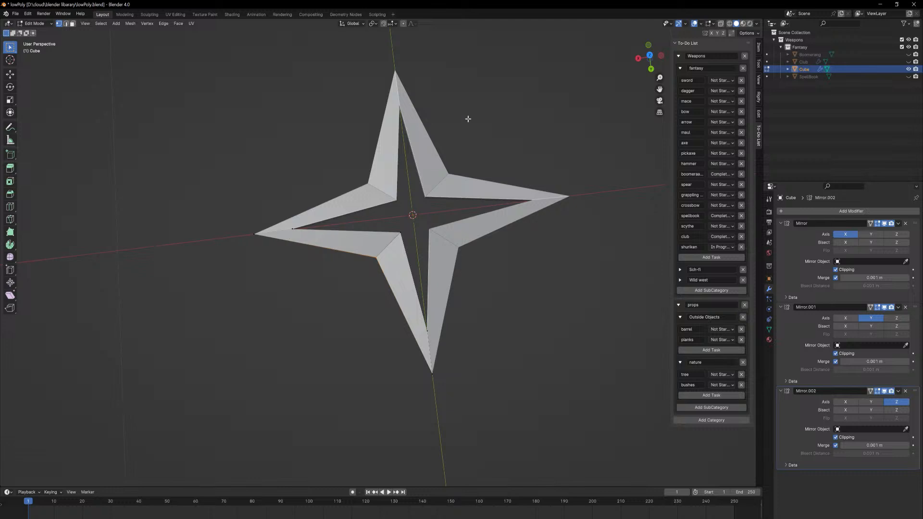
pyautogui.moveTo(311, 237); pyautogui.dragTo(311, 237)
pyautogui.click(729, 24)
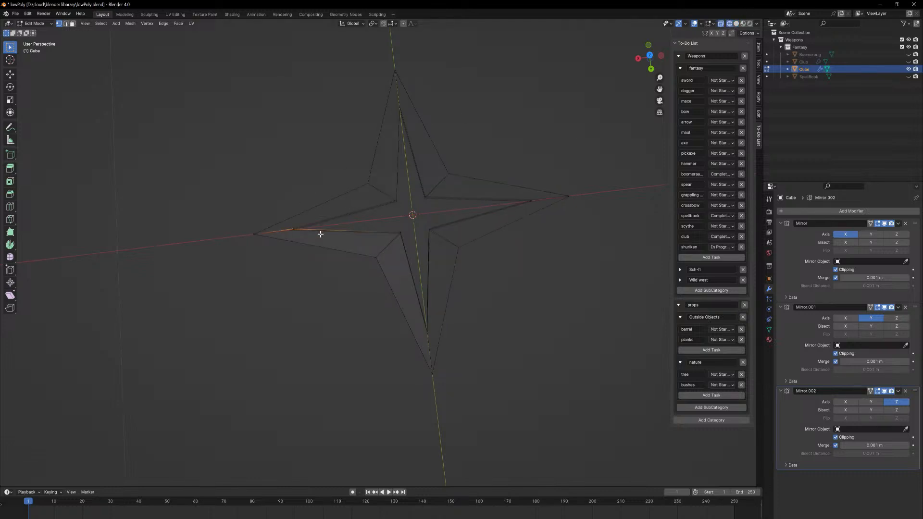
pyautogui.press('g')
pyautogui.press('x')
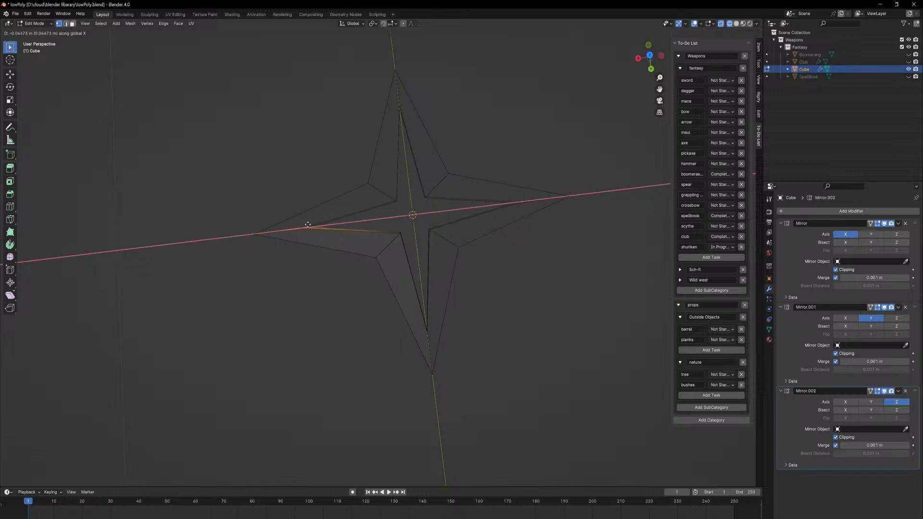
pyautogui.click(351, 224)
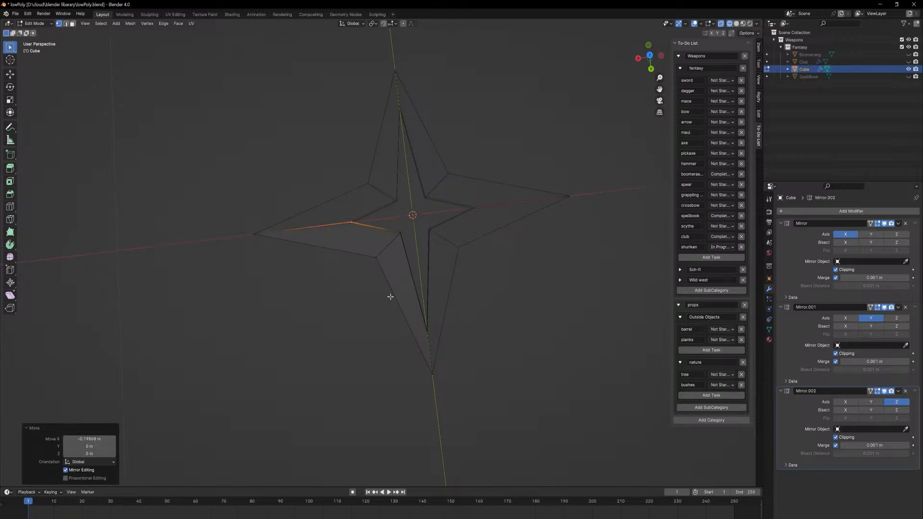
# Move the centre hole's tip vertices on the Y axis inward along Y, and return to Object Mode in solid display.
pyautogui.click(426, 330)
pyautogui.press('g')
pyautogui.press('x')
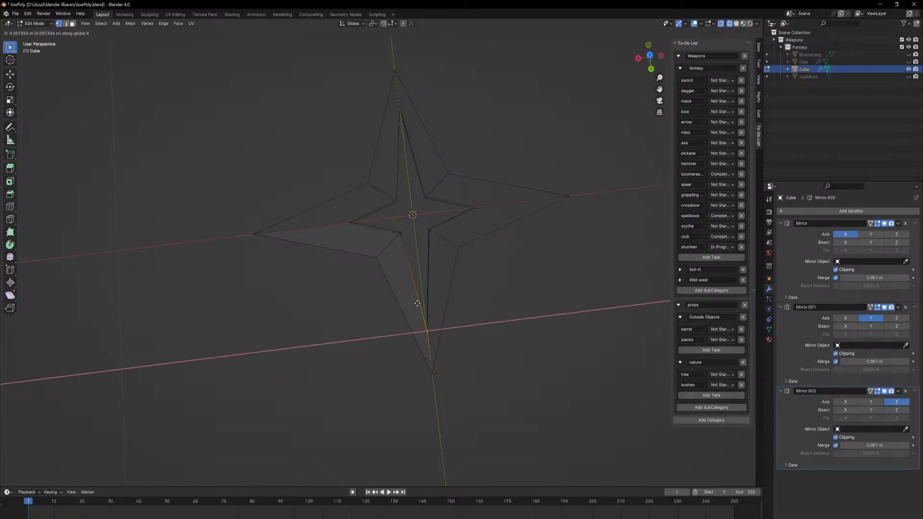
pyautogui.press('x')
pyautogui.press('y')
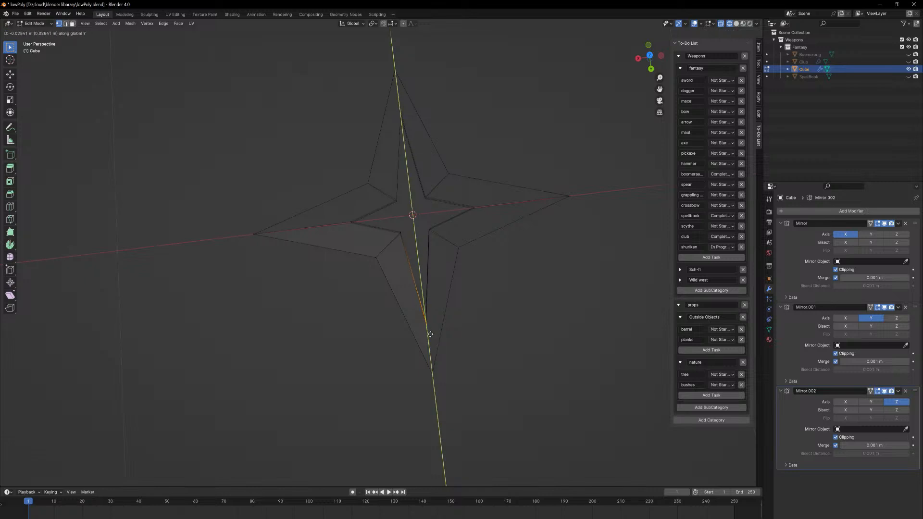
pyautogui.click(430, 287)
pyautogui.press('Tab')
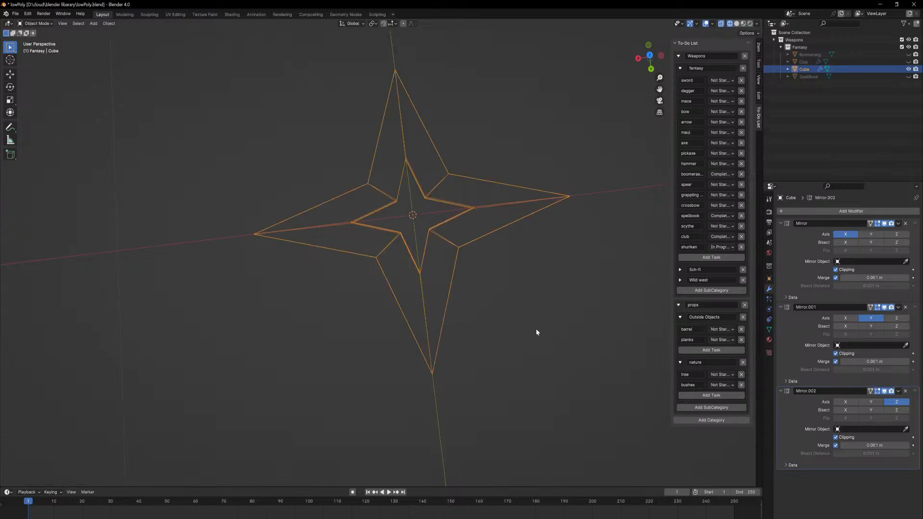
pyautogui.click(736, 23)
# Examine the star's shape, sharp edges and centre hole from several angles.
pyautogui.moveTo(556, 330)
pyautogui.mouseDown(button='middle')
pyautogui.moveTo(515, 270)
pyautogui.moveTo(505, 233)
pyautogui.moveTo(605, 235)
pyautogui.moveTo(665, 218)
pyautogui.moveTo(653, 284)
pyautogui.mouseUp(button='middle')
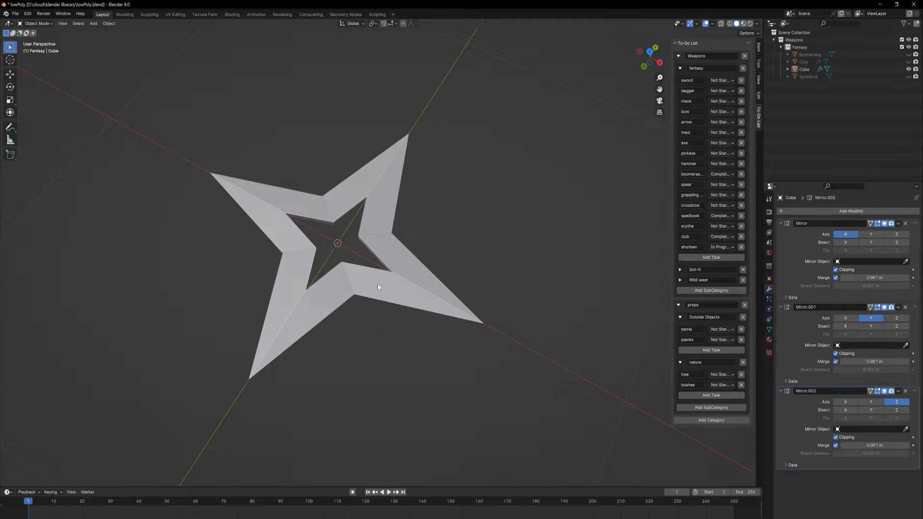
pyautogui.moveTo(374, 332); pyautogui.dragTo(415, 264, button='middle')
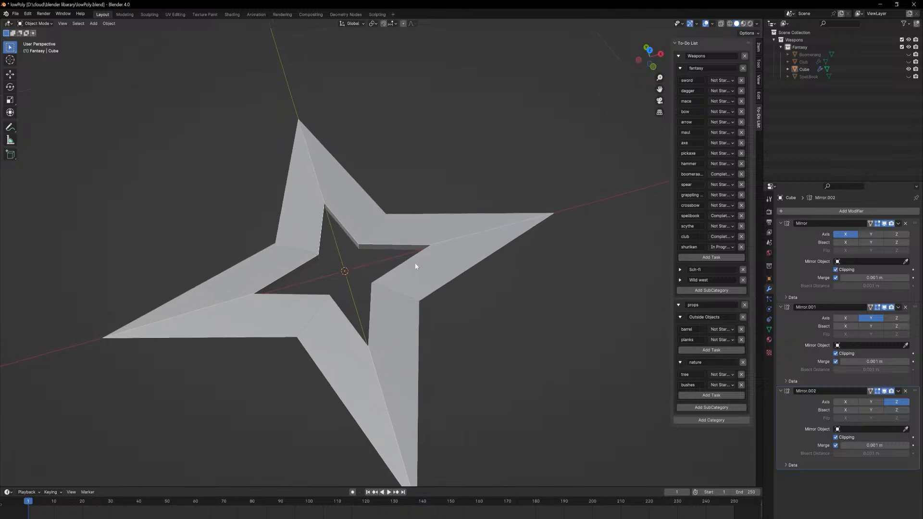
pyautogui.moveTo(413, 308); pyautogui.dragTo(417, 286, button='middle')
pyautogui.scroll(-2, 427, 272)
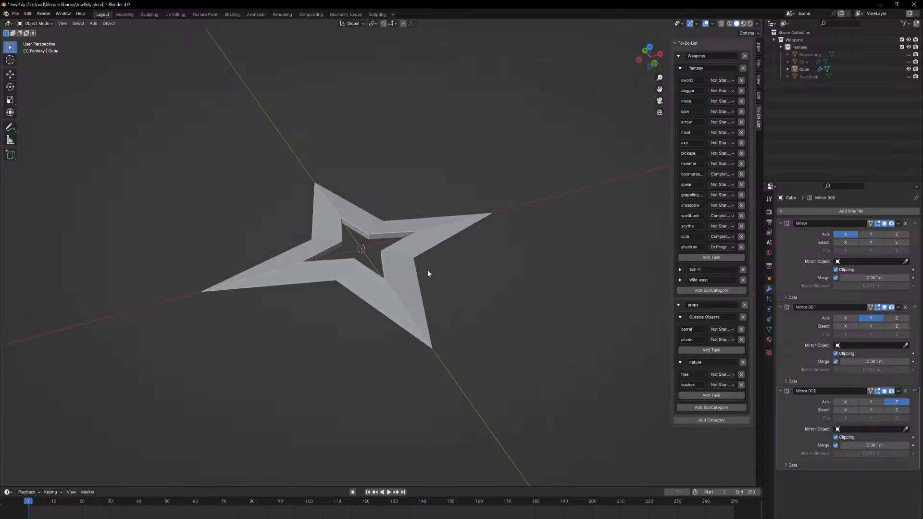
pyautogui.scroll(3, 427, 218)
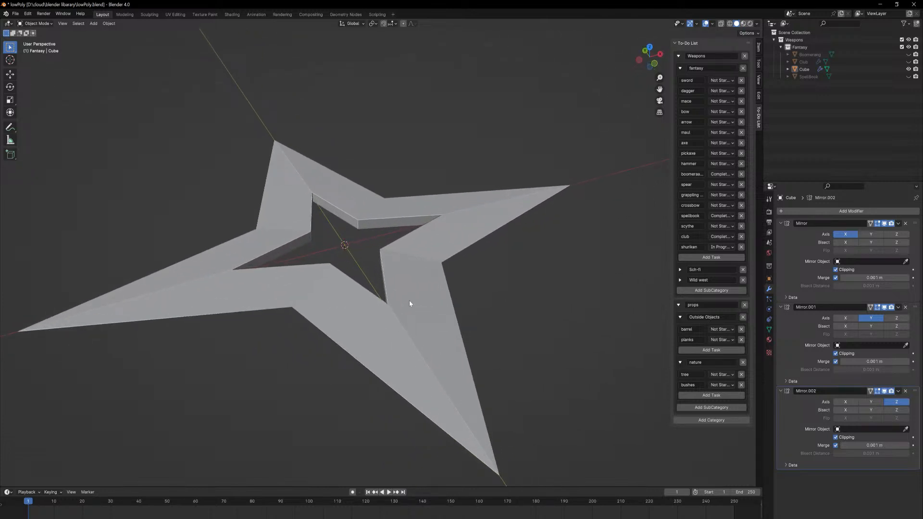
pyautogui.moveTo(409, 303); pyautogui.dragTo(439, 296, button='middle')
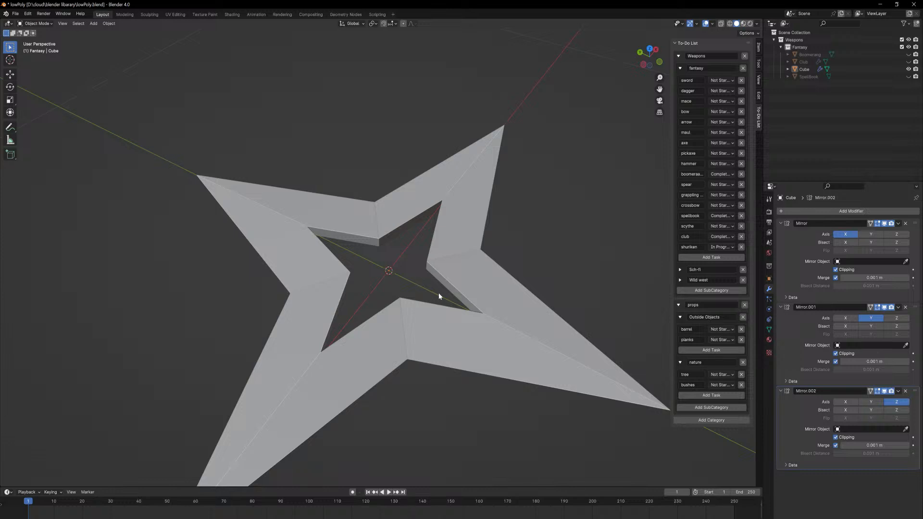
pyautogui.moveTo(439, 296); pyautogui.dragTo(457, 305, button='middle')
# Unhide the SpellBook object in the Fantasy collection.
pyautogui.click(908, 77)
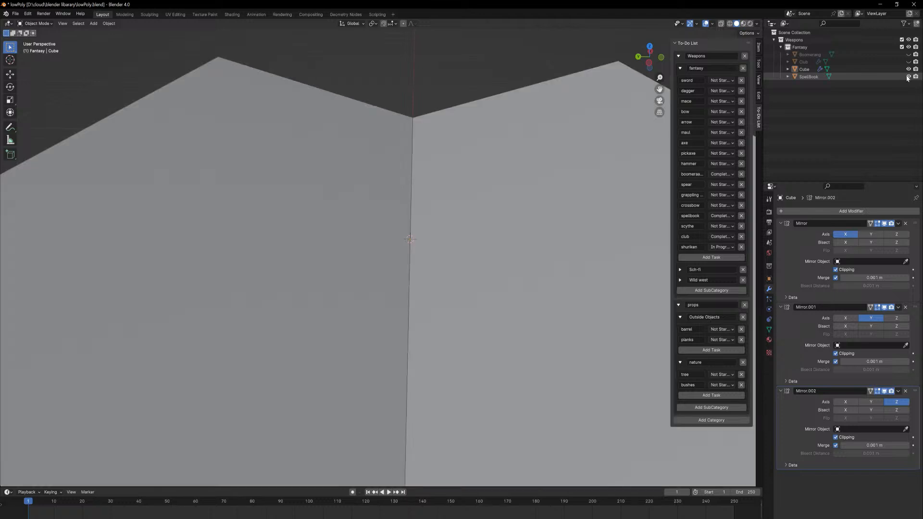
# Hide the SpellBook object again and select the star-shaped Cube object.
pyautogui.click(908, 77)
pyautogui.click(481, 243)
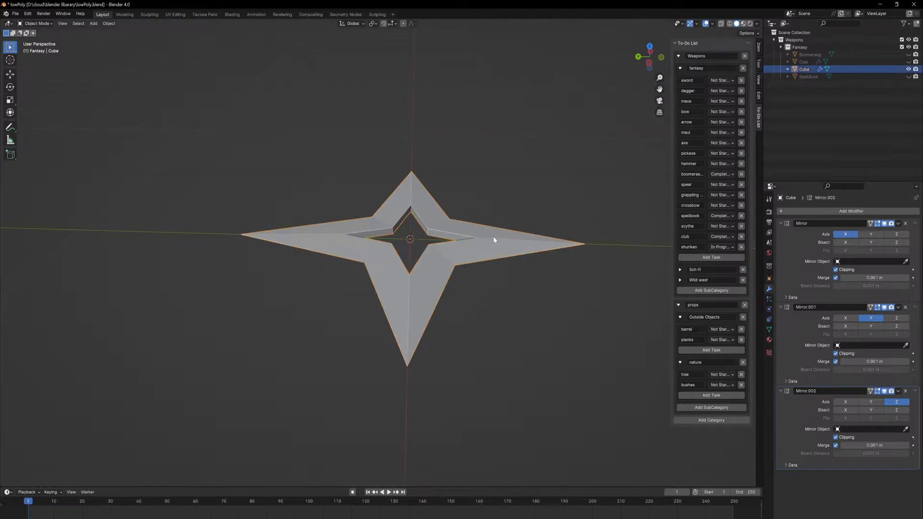
pyautogui.moveTo(495, 241); pyautogui.dragTo(444, 262, button='middle')
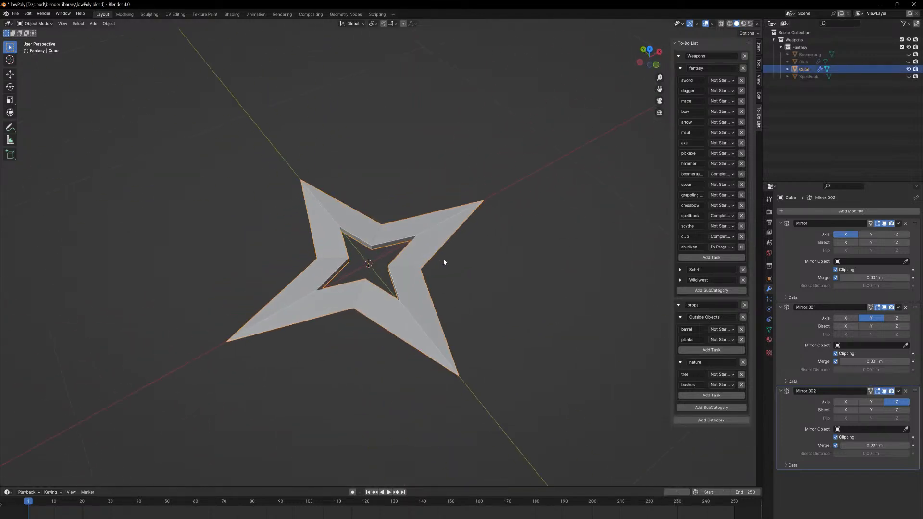
# Switch to the UV Editing workspace, assign the existing Material to the star, and fit the colour palette image in the UV editor.
pyautogui.click(215, 15)
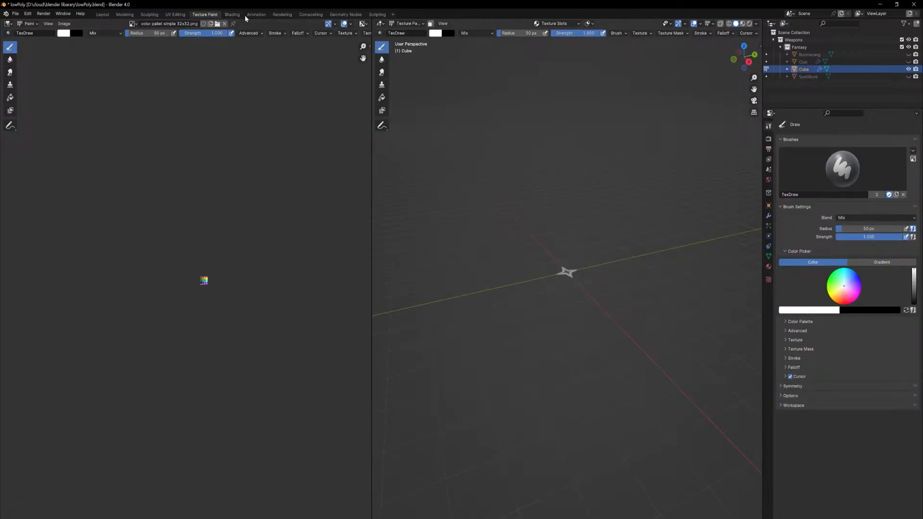
pyautogui.click(173, 14)
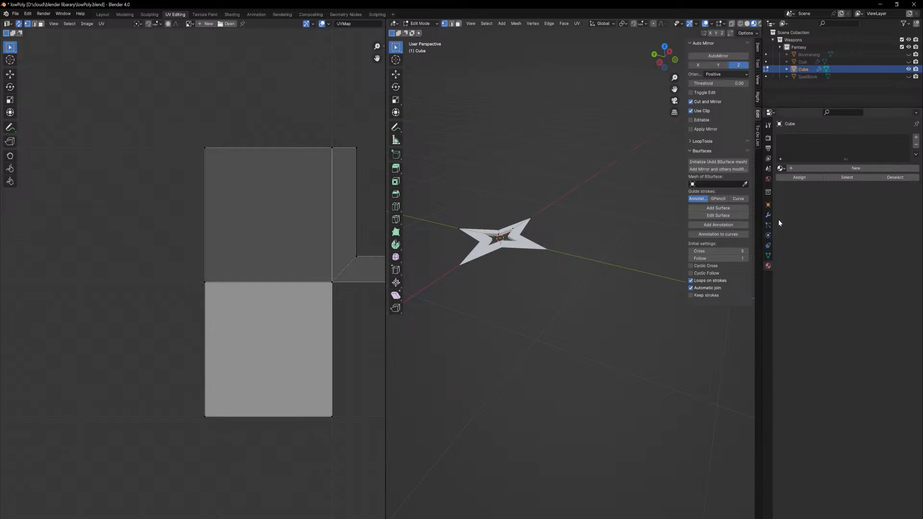
pyautogui.click(782, 169)
pyautogui.click(787, 180)
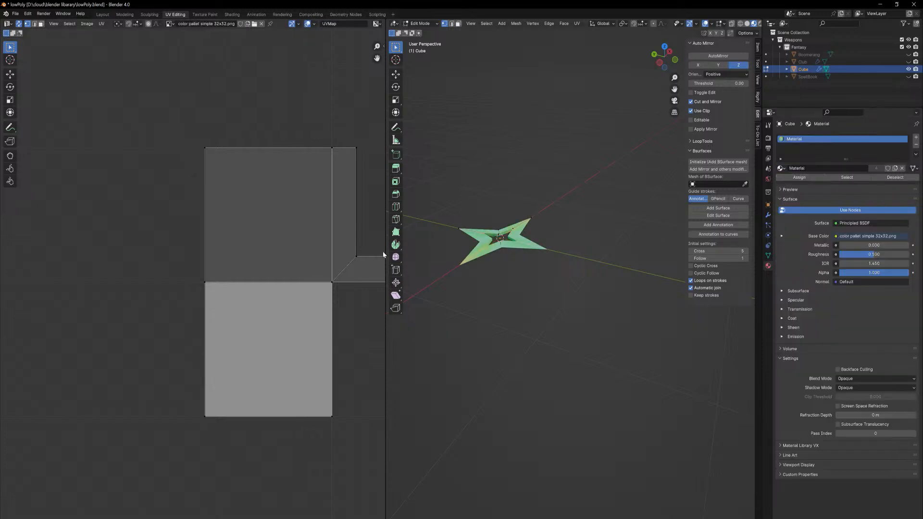
pyautogui.press('Home')
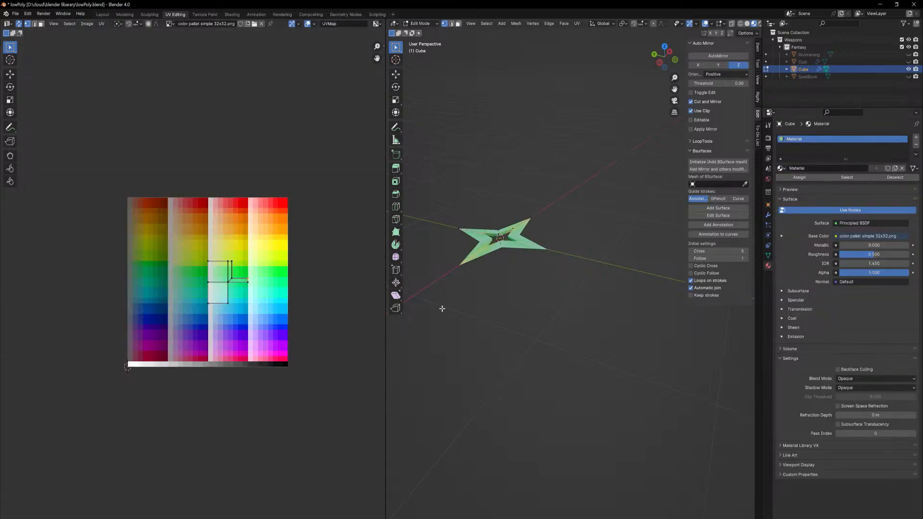
# Select all of the star's UVs, scale them to 0, and move them onto the grey strip along the palette's lower edge.
pyautogui.press('a')
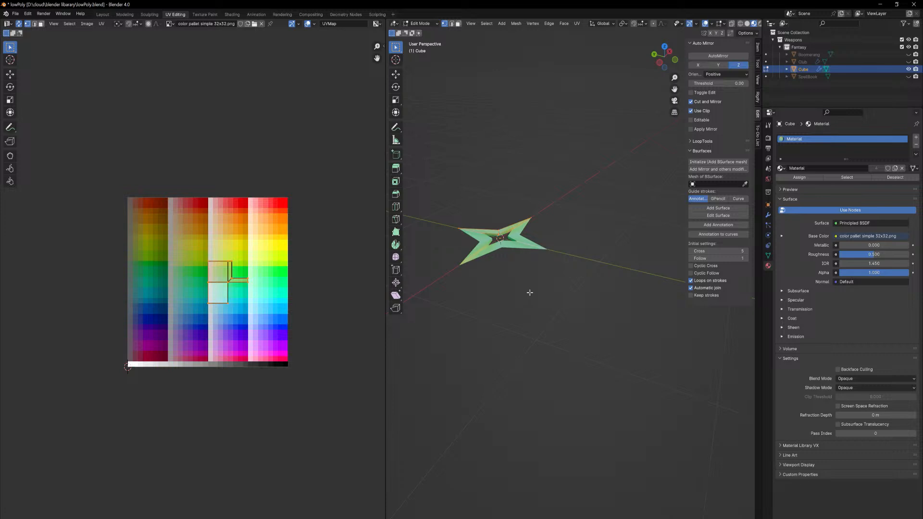
pyautogui.moveTo(529, 290); pyautogui.dragTo(558, 302, button='middle')
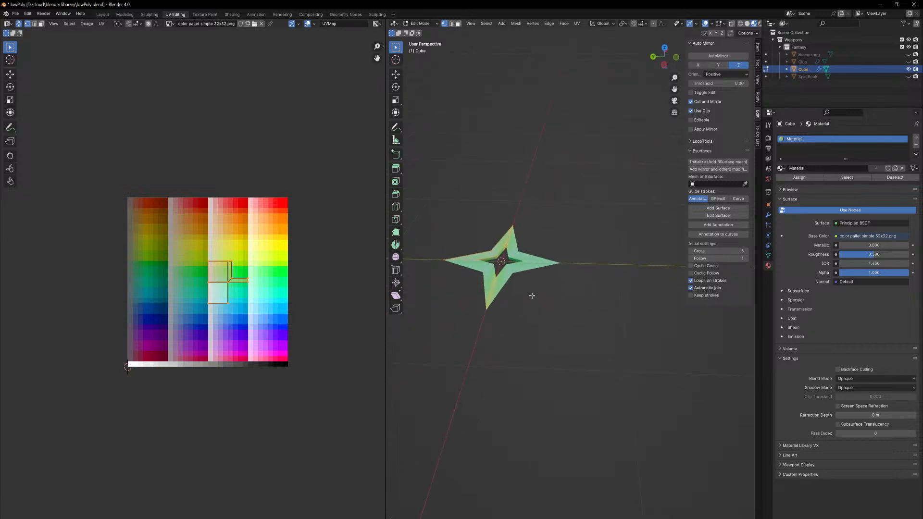
pyautogui.press('Tab')
pyautogui.press('Tab')
pyautogui.click(304, 308)
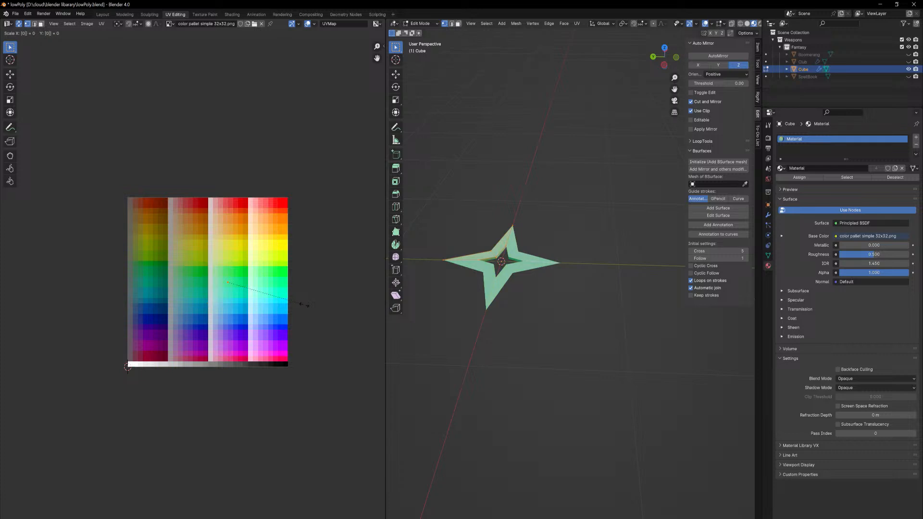
pyautogui.press('g')
pyautogui.click(216, 378)
pyautogui.press('Tab')
pyautogui.moveTo(586, 301)
pyautogui.mouseDown(button='middle')
pyautogui.moveTo(561, 301)
pyautogui.moveTo(591, 313)
pyautogui.moveTo(581, 305)
pyautogui.mouseUp(button='middle')
pyautogui.scroll(6, 582, 305)
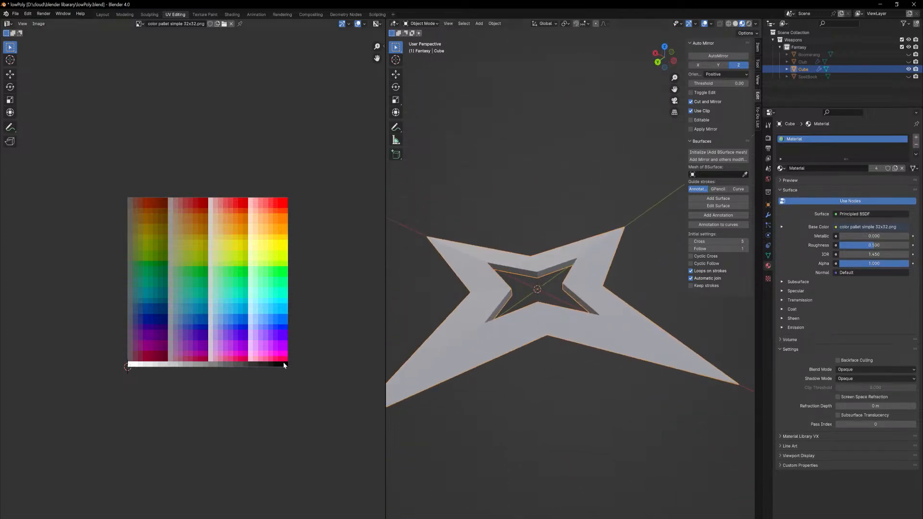
# Shift the star's collapsed UVs along the palette's grey strip towards a darker shade and check the colour in Object Mode.
pyautogui.press('Tab')
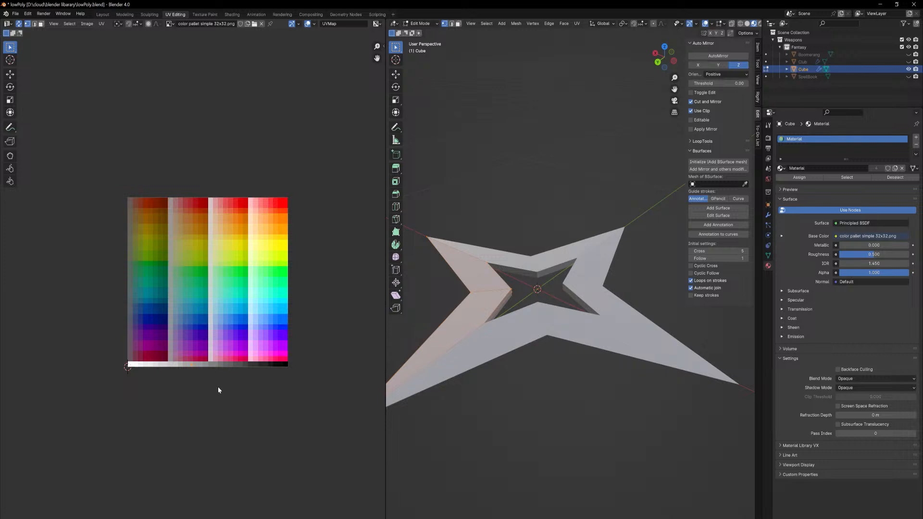
pyautogui.press('g')
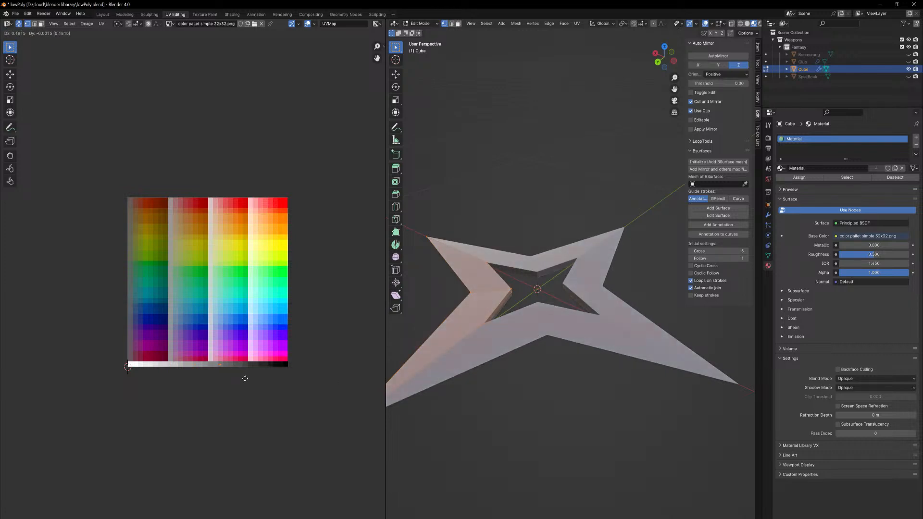
pyautogui.click(245, 380)
pyautogui.press('Tab')
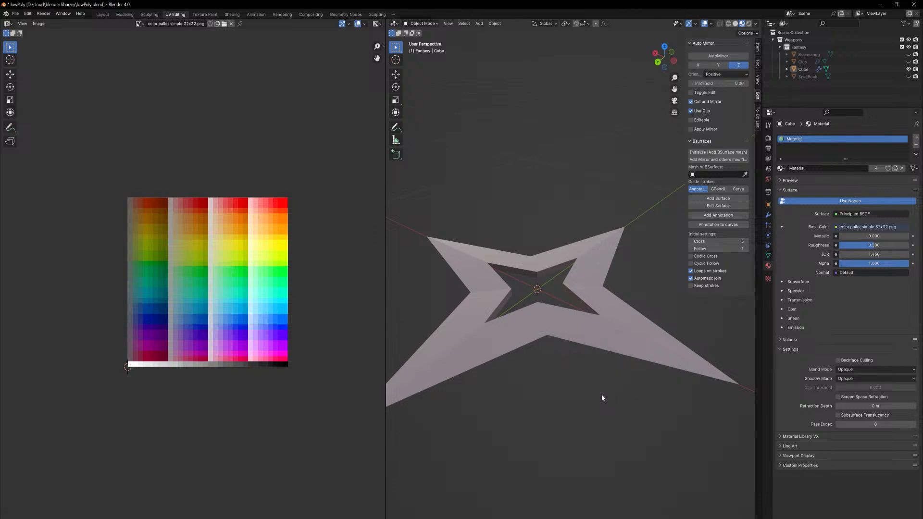
pyautogui.moveTo(602, 396)
pyautogui.mouseDown(button='middle')
pyautogui.moveTo(620, 421)
pyautogui.moveTo(603, 389)
pyautogui.mouseUp(button='middle')
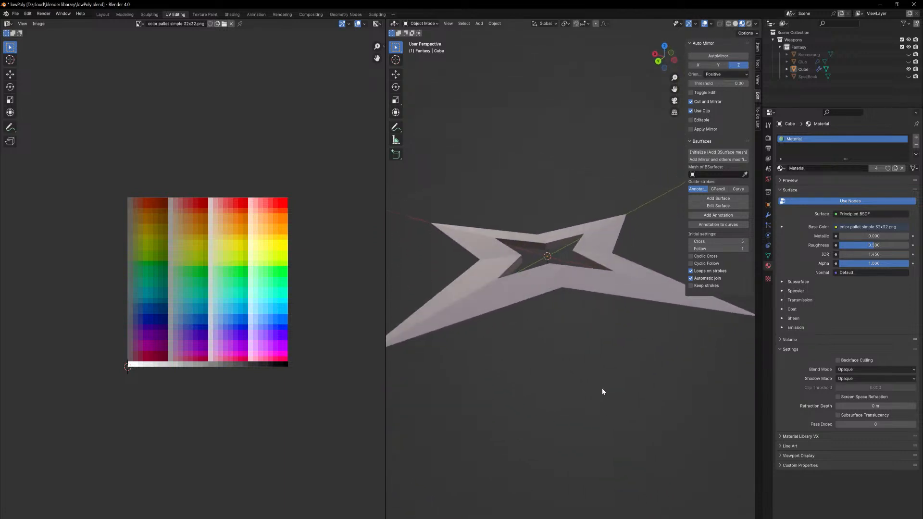
# Place the star's UVs inside a medium-grey swatch of the palette's grey strip and check the colour in Object Mode.
pyautogui.press('Tab')
pyautogui.scroll(3, 259, 403)
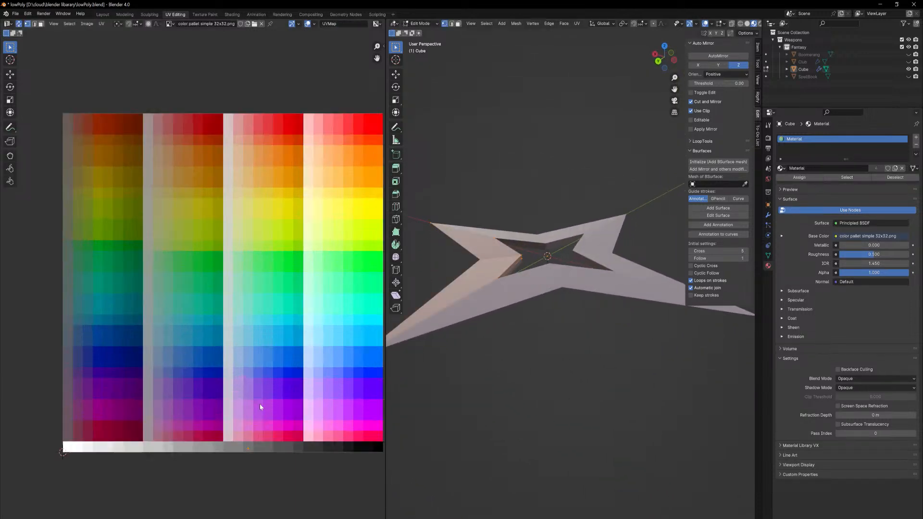
pyautogui.scroll(-1, 260, 403)
pyautogui.moveTo(242, 426); pyautogui.dragTo(224, 355, button='middle')
pyautogui.scroll(3, 225, 356)
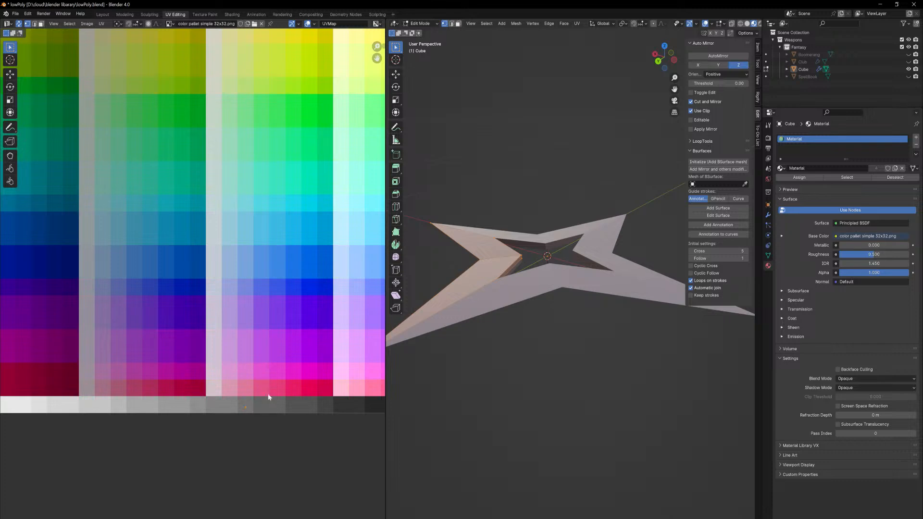
pyautogui.press('g')
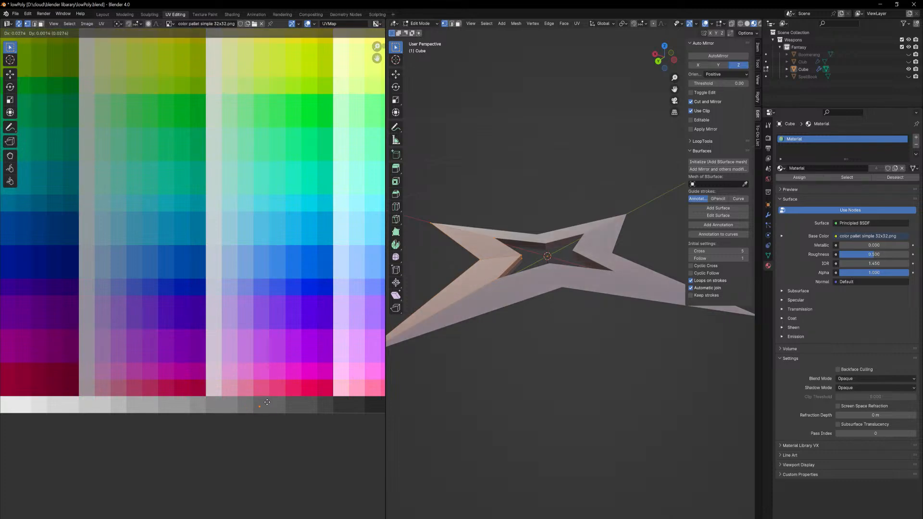
pyautogui.click(225, 400)
pyautogui.press('Tab')
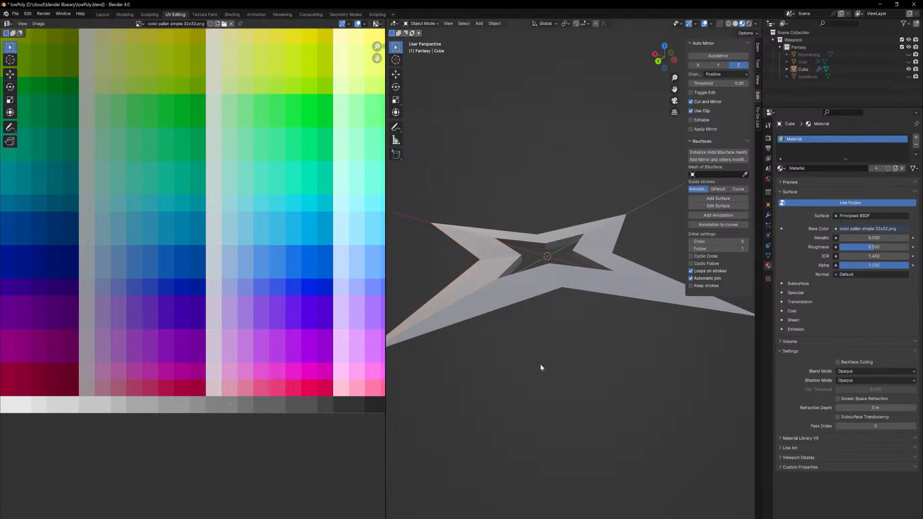
pyautogui.moveTo(561, 347)
pyautogui.mouseDown(button='middle')
pyautogui.moveTo(571, 378)
pyautogui.moveTo(558, 338)
pyautogui.moveTo(563, 365)
pyautogui.mouseUp(button='middle')
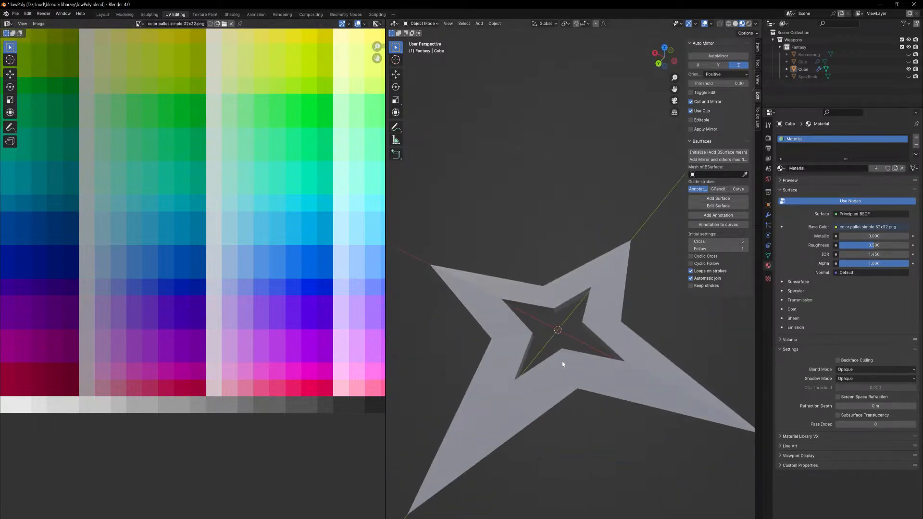
# Return to the Layout workspace and rename the Cube object as shuriken, copying the name from the to-do list.
pyautogui.click(103, 16)
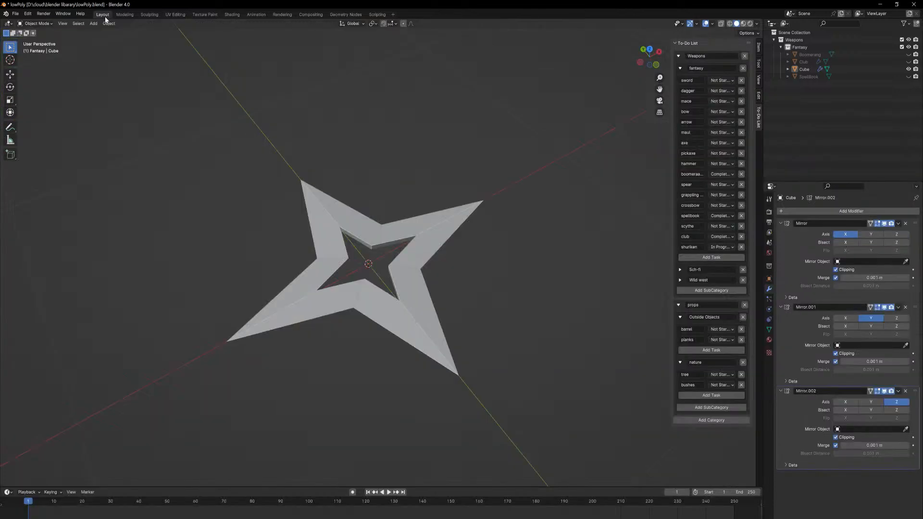
pyautogui.doubleClick(854, 71)
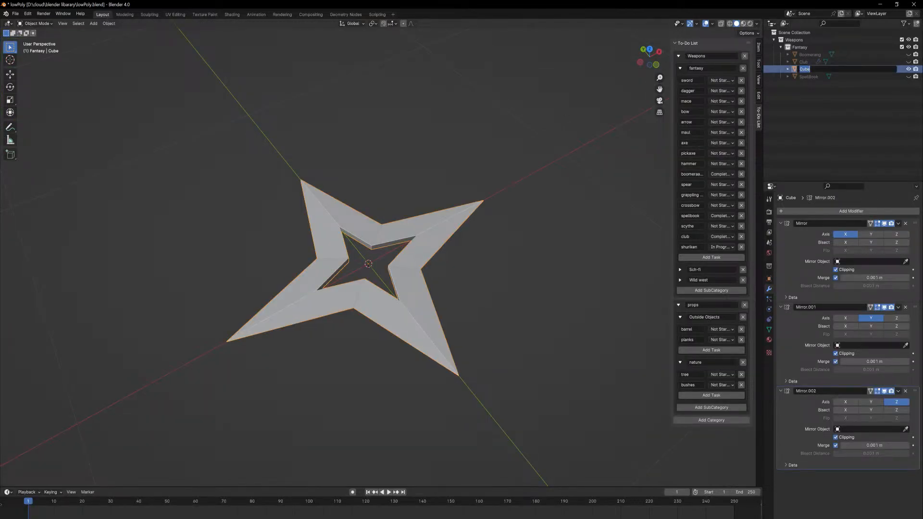
pyautogui.click(696, 247)
pyautogui.click(696, 248)
pyautogui.hotkey('ctrl', 'c')
pyautogui.doubleClick(809, 68)
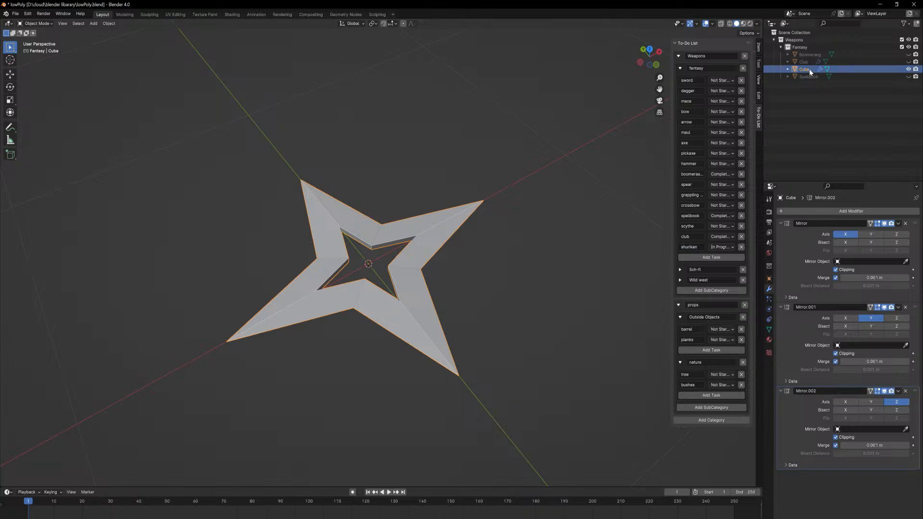
pyautogui.hotkey('ctrl', 'v')
pyautogui.press('Return')
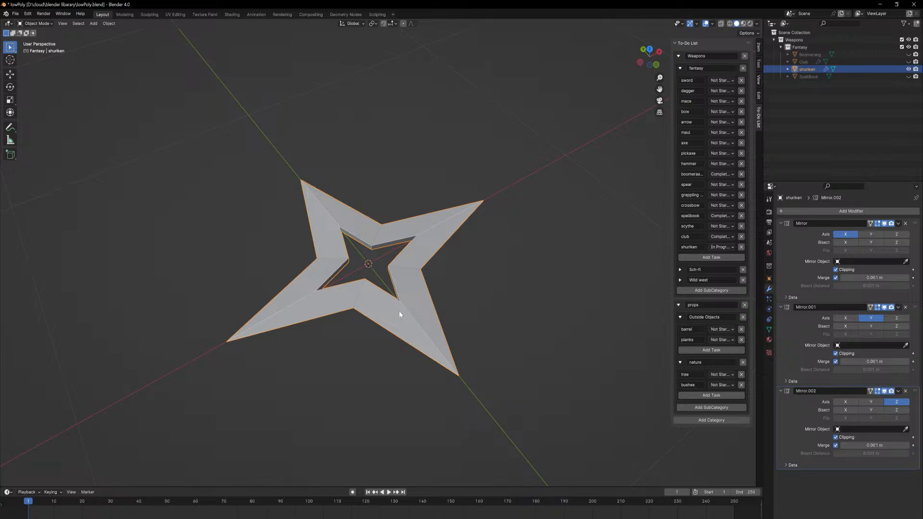
# Mark the shuriken task as completed in the to-do list and deselect the shuriken.
pyautogui.click(717, 247)
pyautogui.click(731, 282)
pyautogui.moveTo(603, 163); pyautogui.dragTo(490, 265, button='middle')
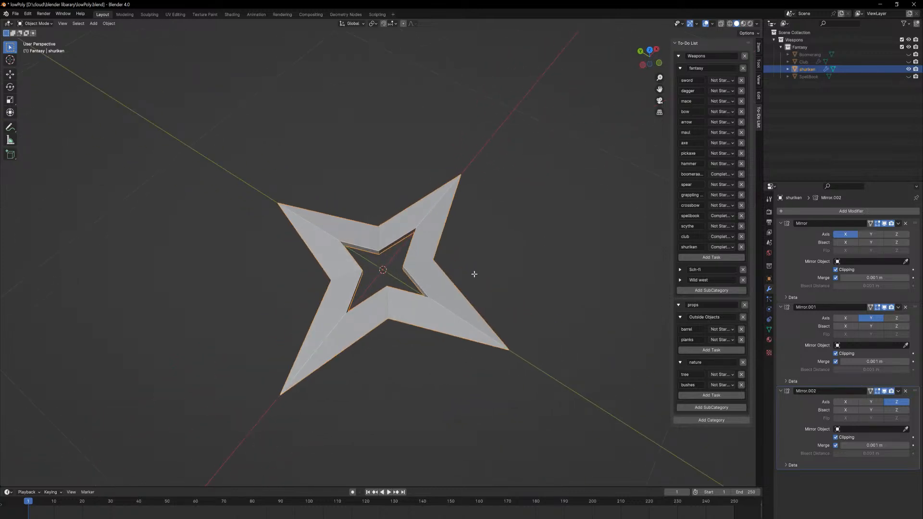
pyautogui.press('Tab')
pyautogui.press('Tab')
pyautogui.click(501, 269)
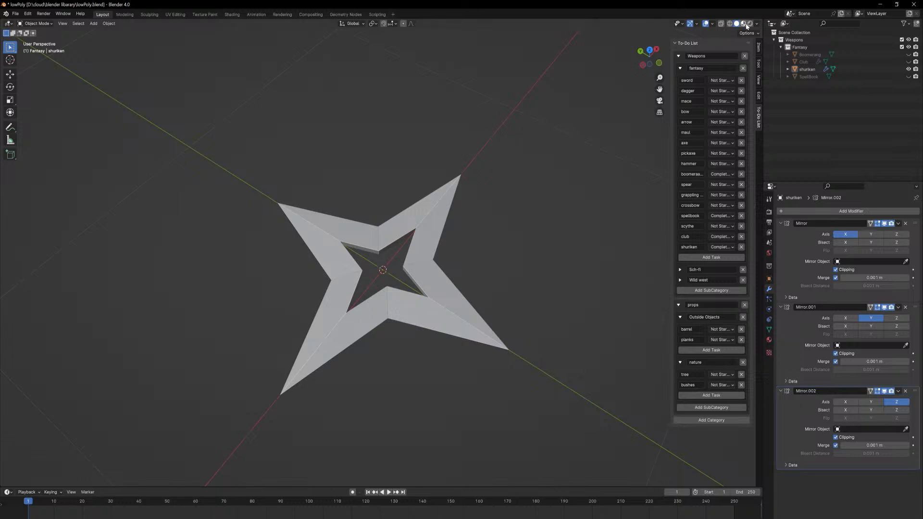
# Examine the shuriken's grey material in material preview and in the Shading workspace, then return to the Layout workspace.
pyautogui.click(743, 24)
pyautogui.moveTo(539, 231); pyautogui.dragTo(505, 284, button='middle')
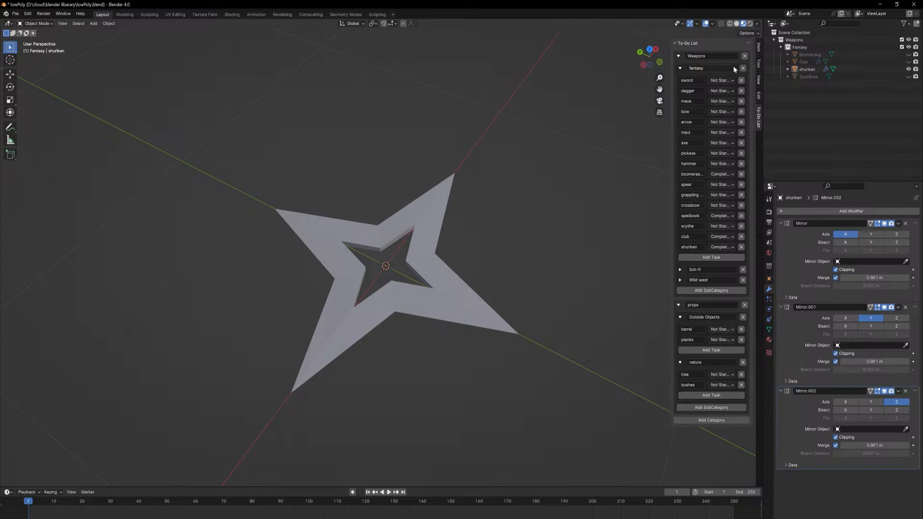
pyautogui.click(736, 24)
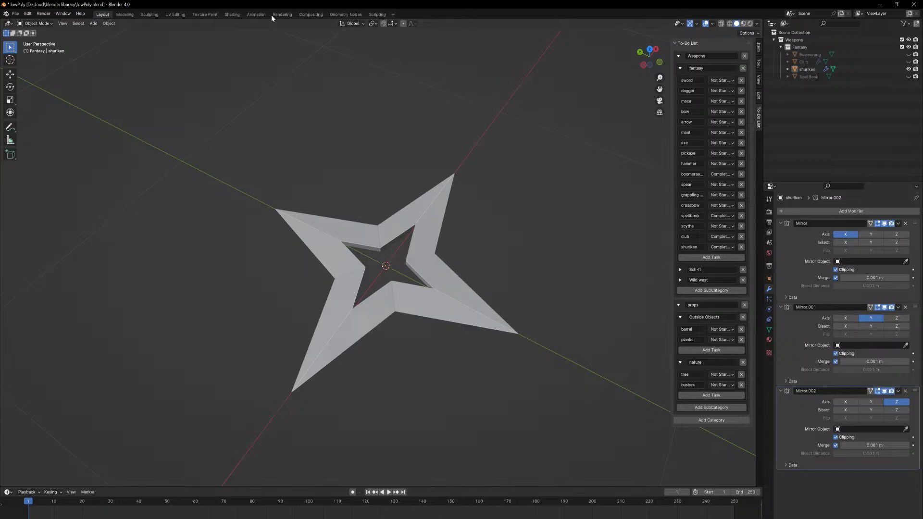
pyautogui.click(230, 15)
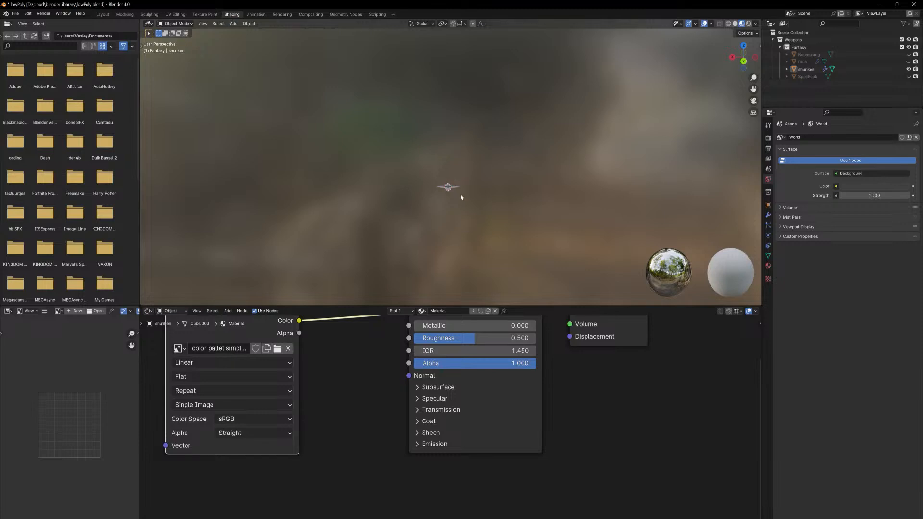
pyautogui.moveTo(461, 197); pyautogui.dragTo(509, 202, button='middle')
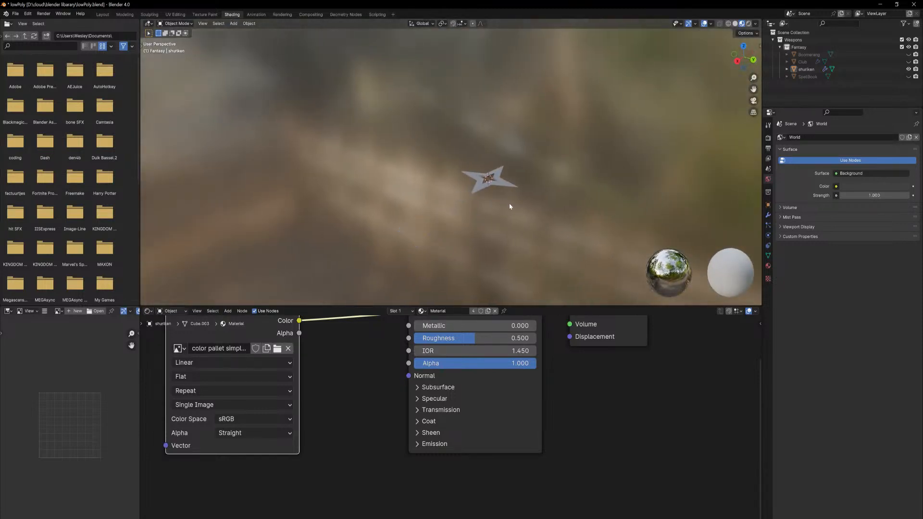
pyautogui.click(96, 15)
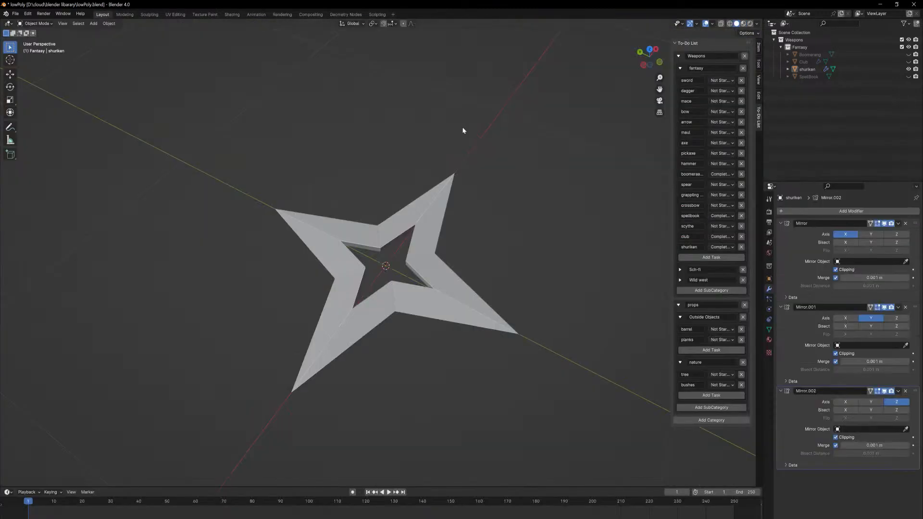
# Display the shuriken in material preview and capture a rectangular screenshot around it to the clipboard.
pyautogui.click(743, 24)
pyautogui.press('super+shift+s')
pyautogui.moveTo(216, 72); pyautogui.dragTo(595, 418)
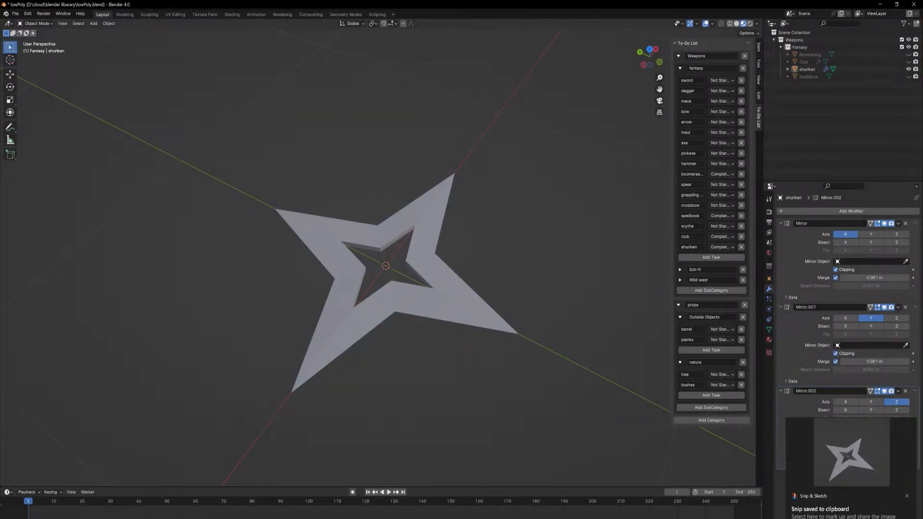
# Switch to Photoshop, create a new document from the 1577 x 1359 px Clipboard preset, and sample the shuriken's rendered grey in the colour picker.
pyautogui.press('super')
pyautogui.write('ph')
pyautogui.press('Return')
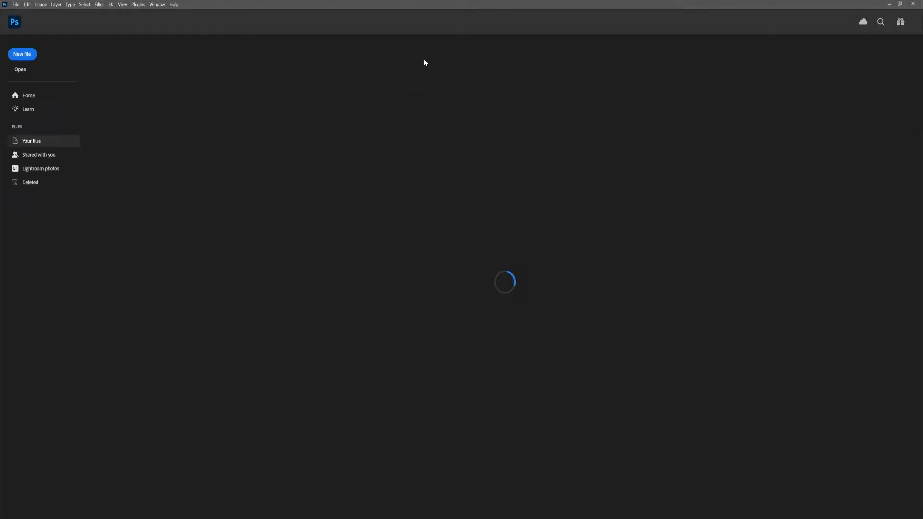
pyautogui.click(899, 4)
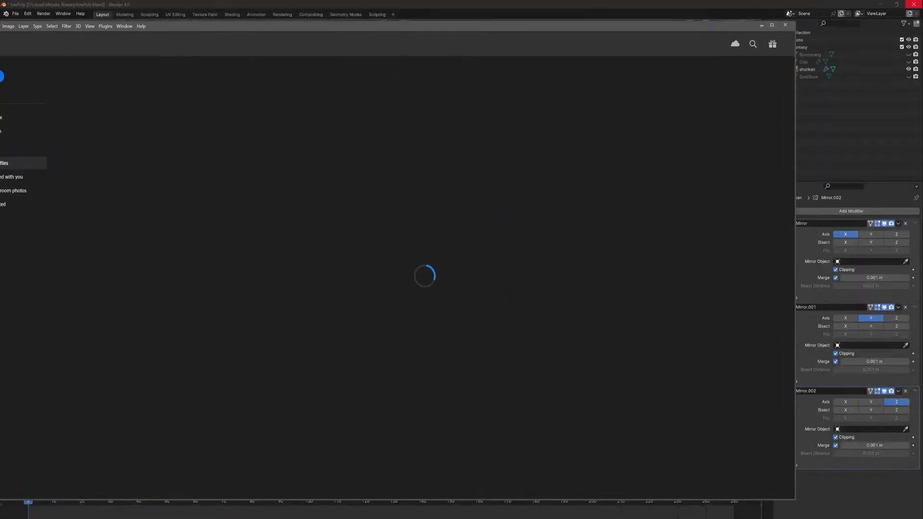
pyautogui.moveTo(705, 28); pyautogui.dragTo(0, 356)
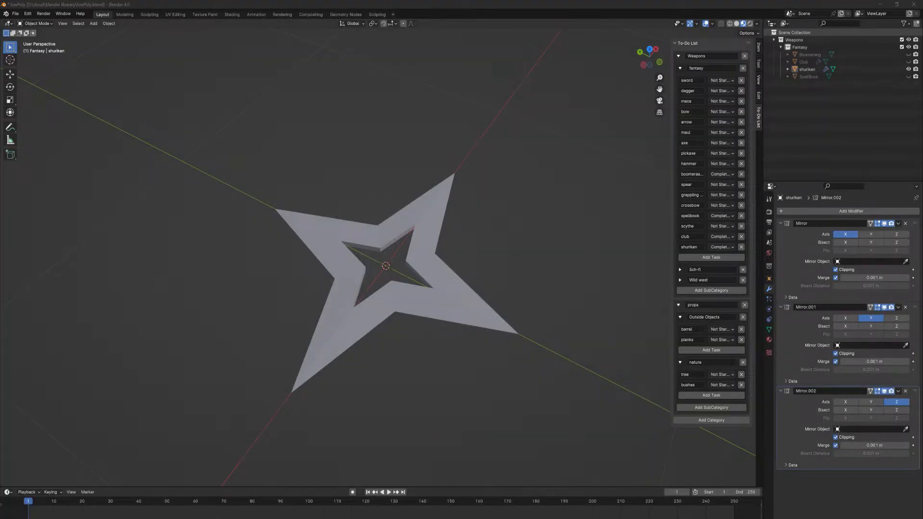
pyautogui.hotkey('ctrl', 'n')
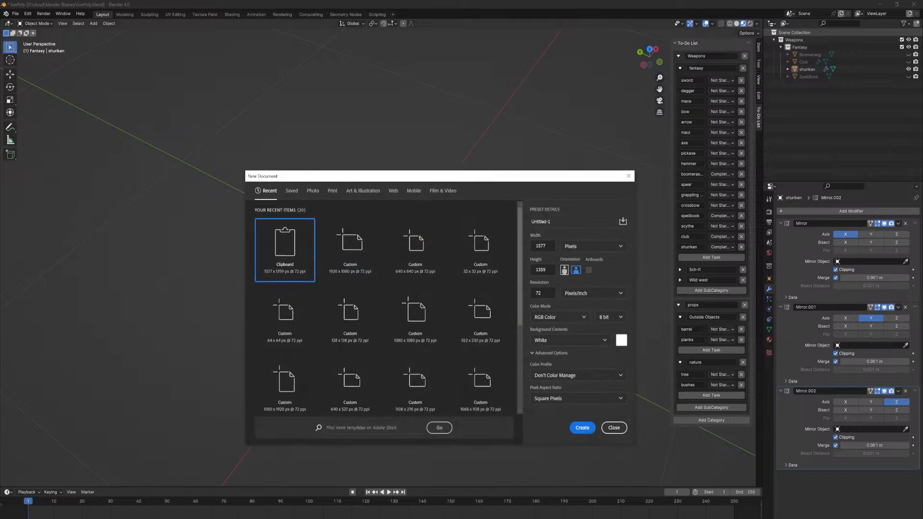
pyautogui.doubleClick(288, 260)
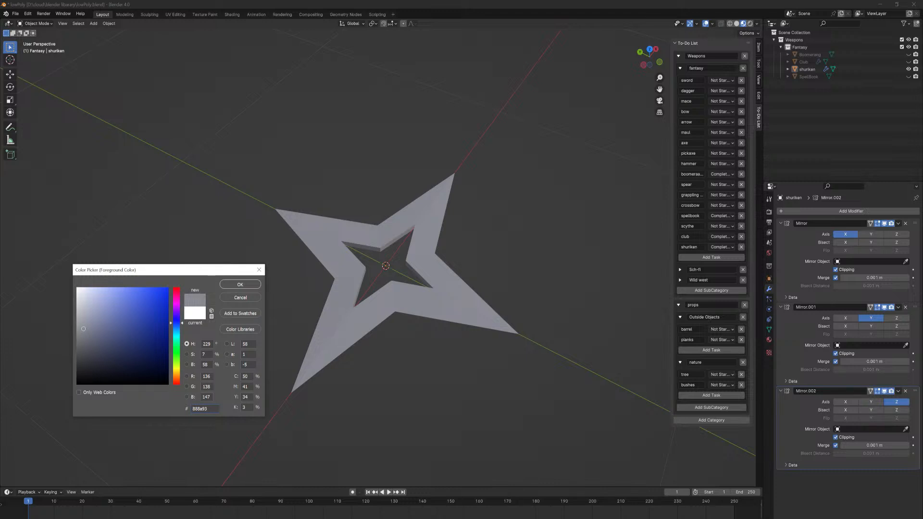
pyautogui.hotkey('ctrl', 'a')
pyautogui.click(262, 250)
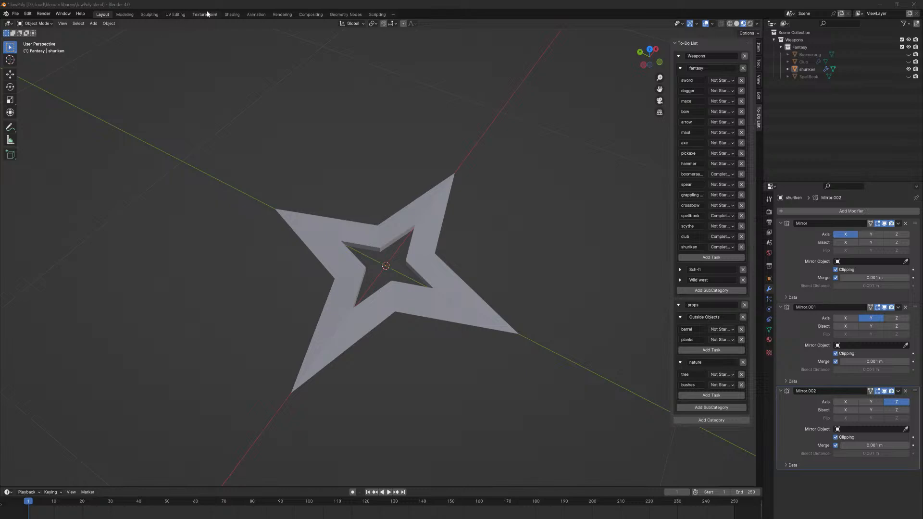
# Capture a screenshot of the grey palette row in the UV Editing workspace and set Photoshop's foreground colour to 818181.
pyautogui.click(232, 14)
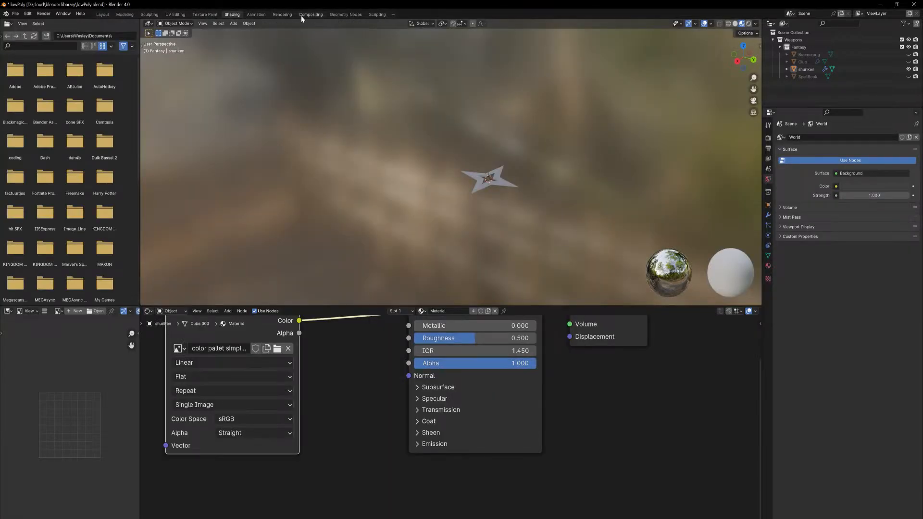
pyautogui.click(181, 15)
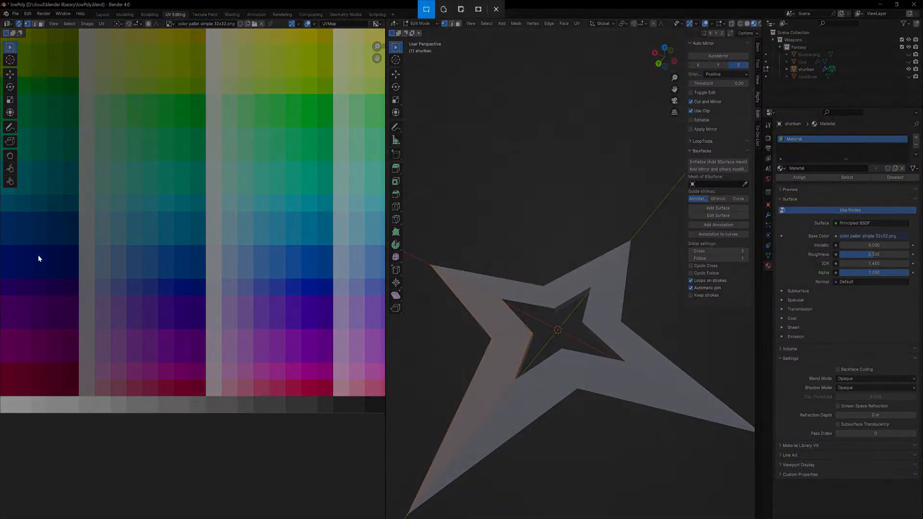
pyautogui.moveTo(38, 255); pyautogui.dragTo(340, 469)
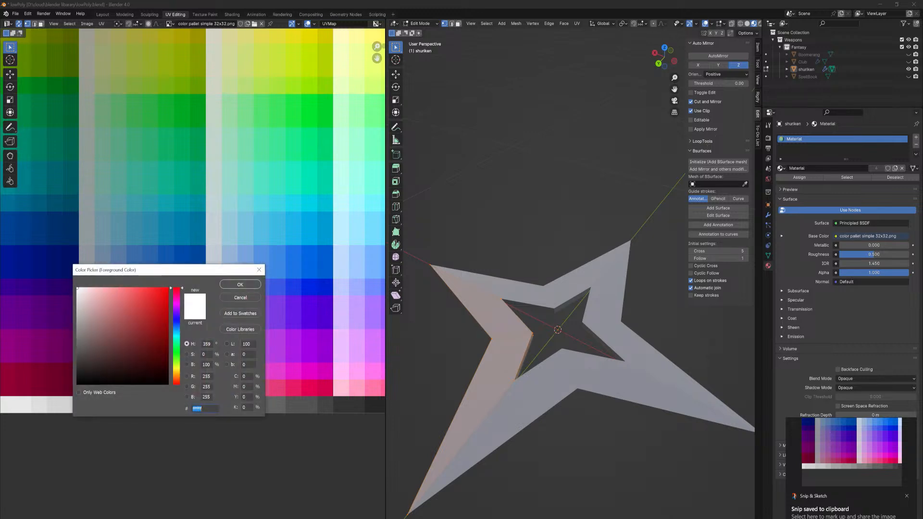
pyautogui.write('818181')
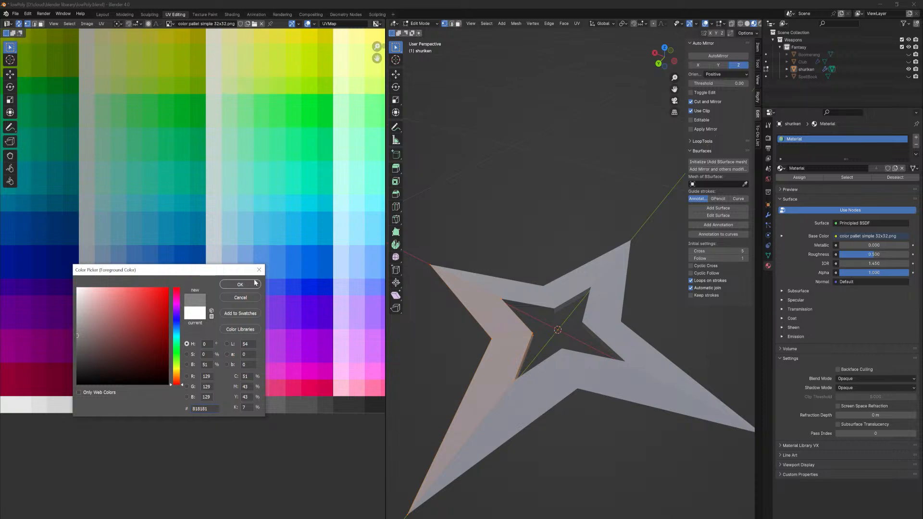
pyautogui.click(240, 285)
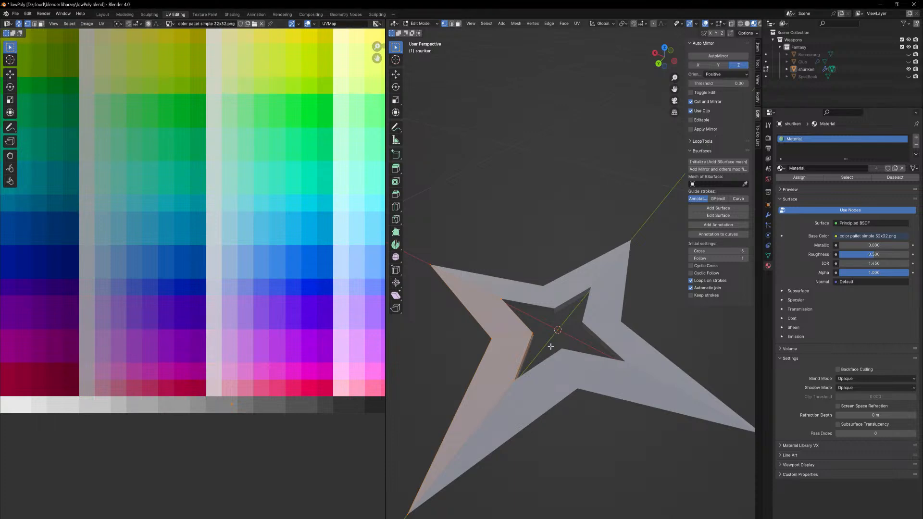
# Examine the shuriken's grey in the Layout workspace's viewport shading modes and compare it with the palette in the UV Editing workspace.
pyautogui.click(102, 17)
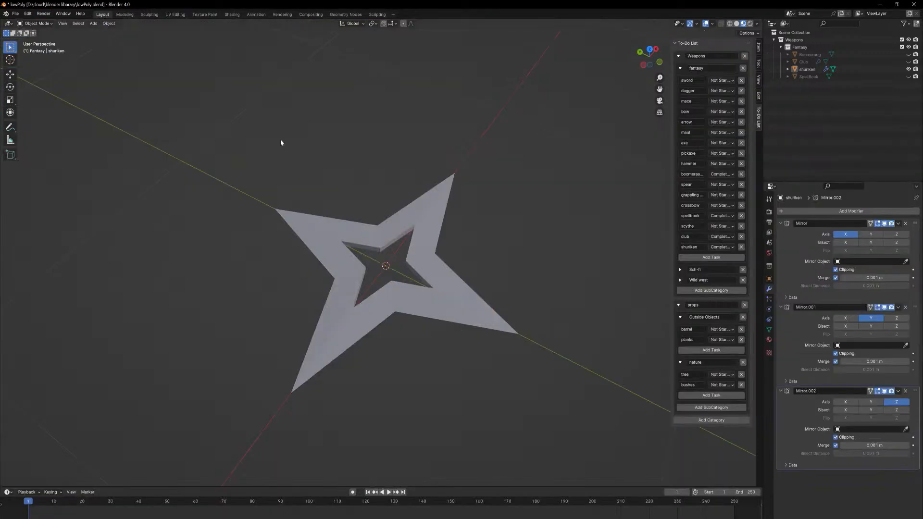
pyautogui.click(750, 24)
pyautogui.click(743, 25)
pyautogui.click(176, 15)
pyautogui.scroll(-2, 246, 245)
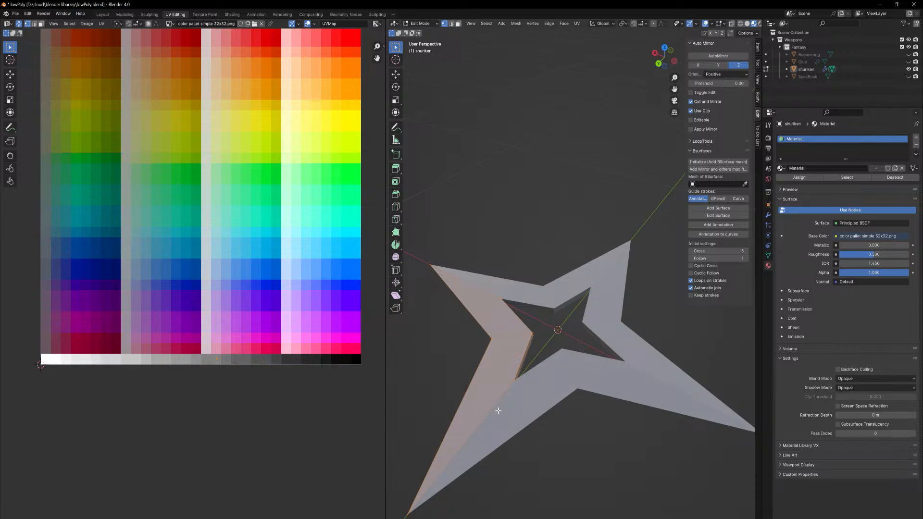
pyautogui.click(102, 14)
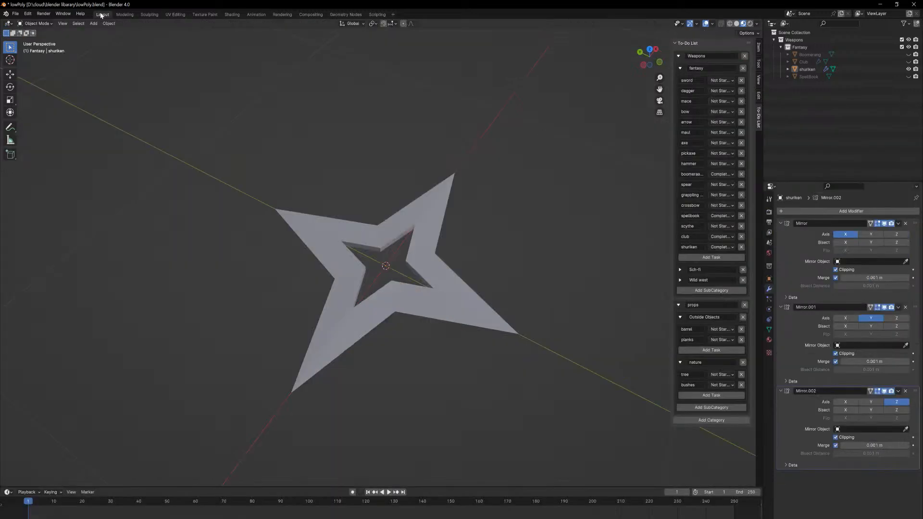
pyautogui.moveTo(412, 304)
pyautogui.mouseDown(button='middle')
pyautogui.moveTo(435, 302)
pyautogui.moveTo(395, 313)
pyautogui.mouseUp(button='middle')
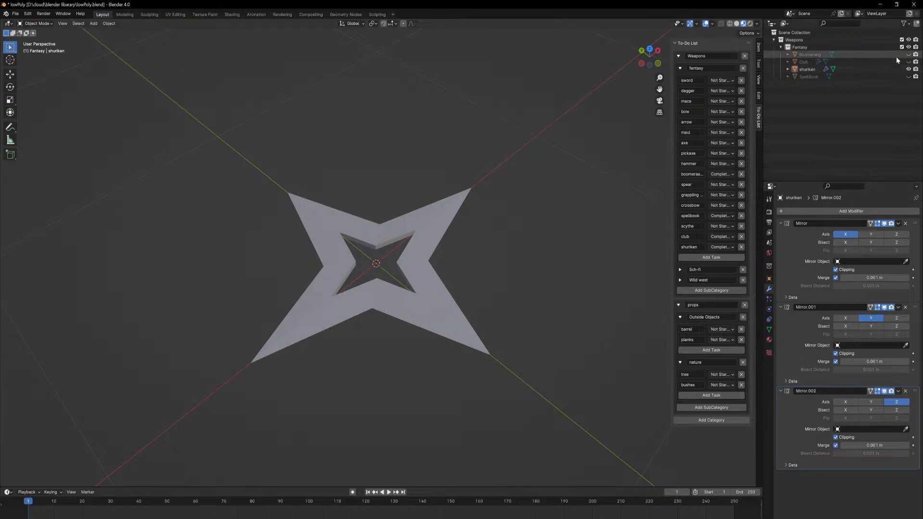
# Hide the shuriken and add a mesh cube at the origin.
pyautogui.click(909, 69)
pyautogui.moveTo(385, 261); pyautogui.dragTo(404, 256, button='middle')
pyautogui.scroll(-4, 412, 269)
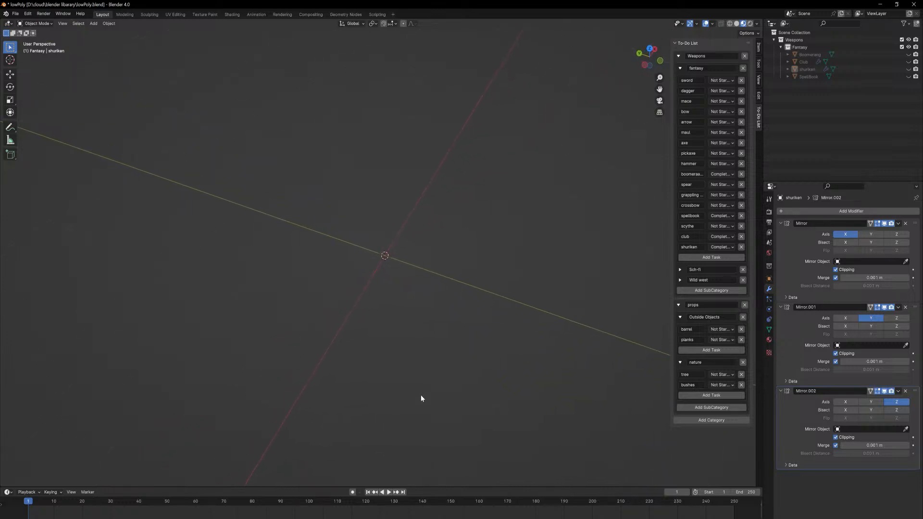
pyautogui.hotkey('shift', 'a')
pyautogui.hotkey('shift', 'a')
pyautogui.moveTo(446, 215)
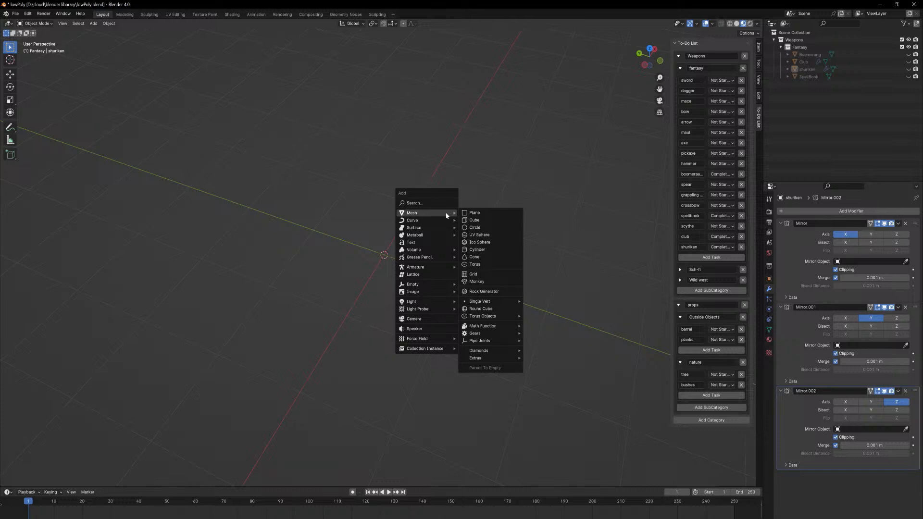
pyautogui.click(483, 220)
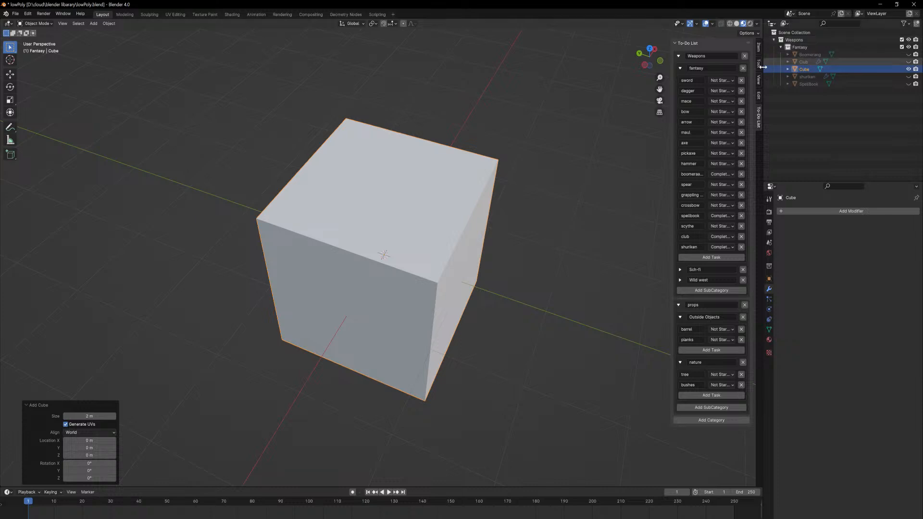
# Apply AutoMirror to the cube along the Z axis and again along the Y axis.
pyautogui.click(759, 96)
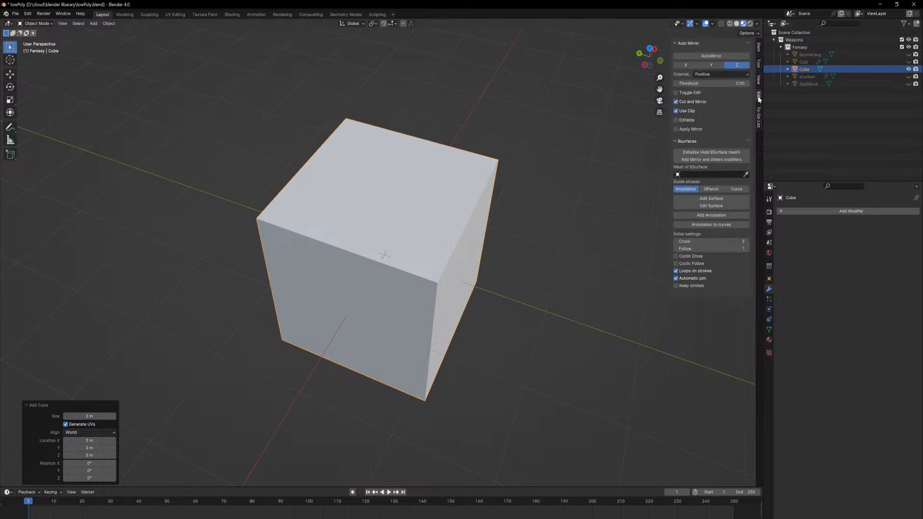
pyautogui.click(720, 58)
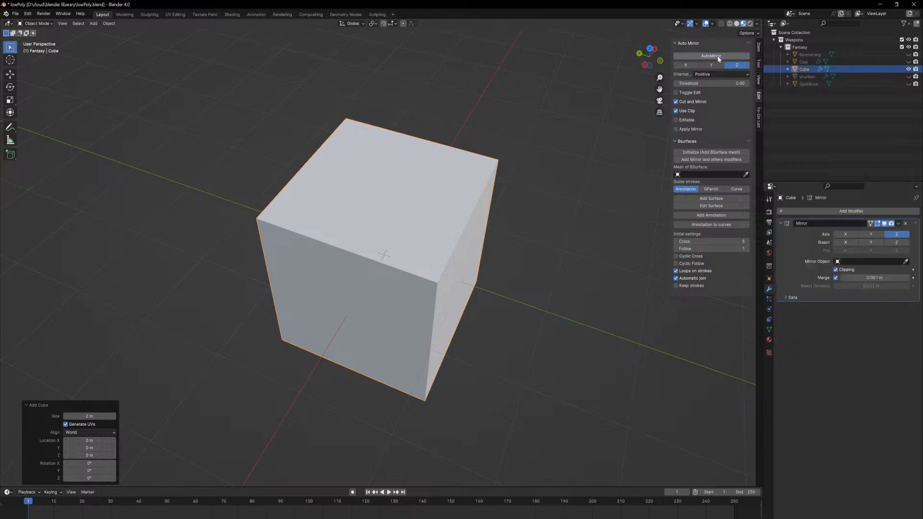
pyautogui.click(711, 66)
pyautogui.click(712, 57)
pyautogui.press('Tab')
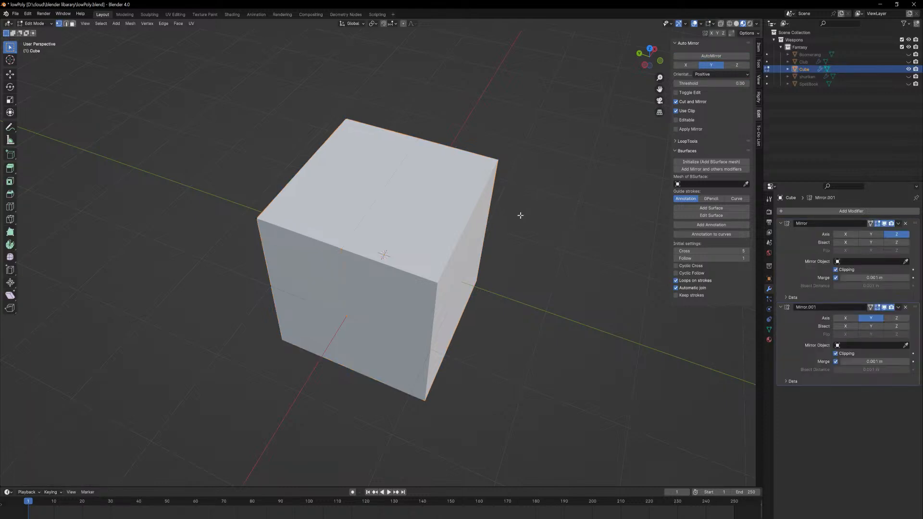
pyautogui.moveTo(446, 223); pyautogui.dragTo(597, 200, button='middle')
pyautogui.press('Tab')
# Scale the cube by 0.167 and again by 1.174, temporarily showing the boomerang and club as size references.
pyautogui.press('s')
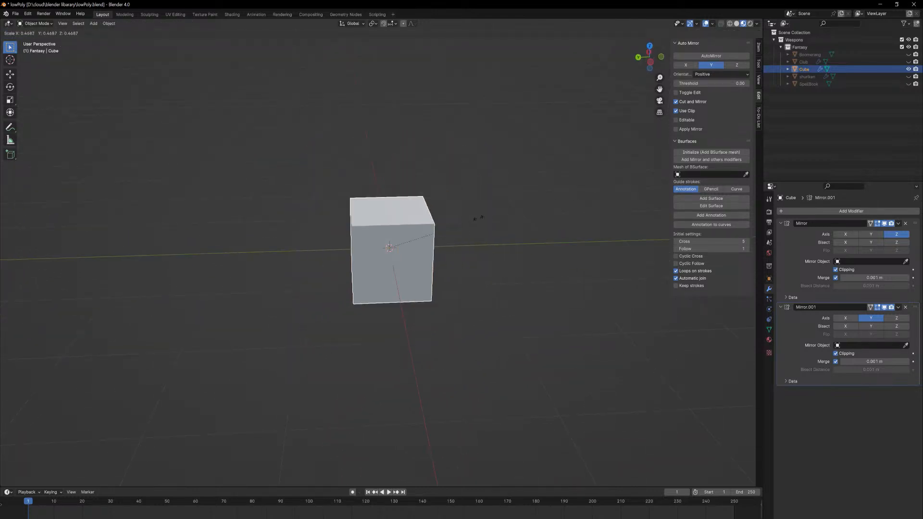
pyautogui.click(417, 212)
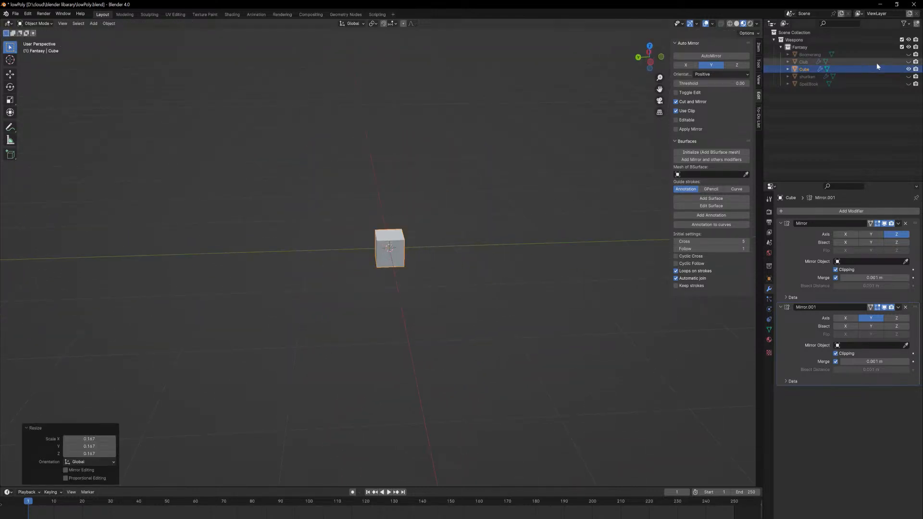
pyautogui.click(908, 55)
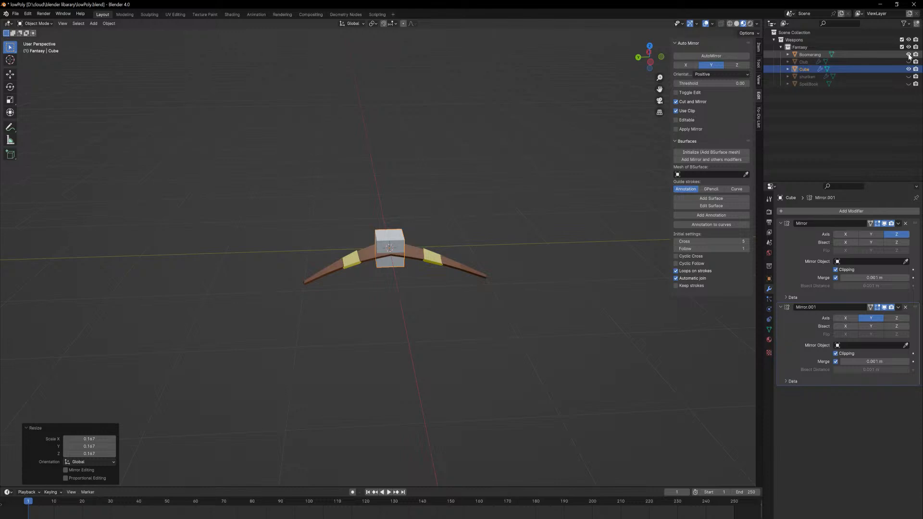
pyautogui.moveTo(459, 247); pyautogui.dragTo(457, 254, button='middle')
pyautogui.press('s')
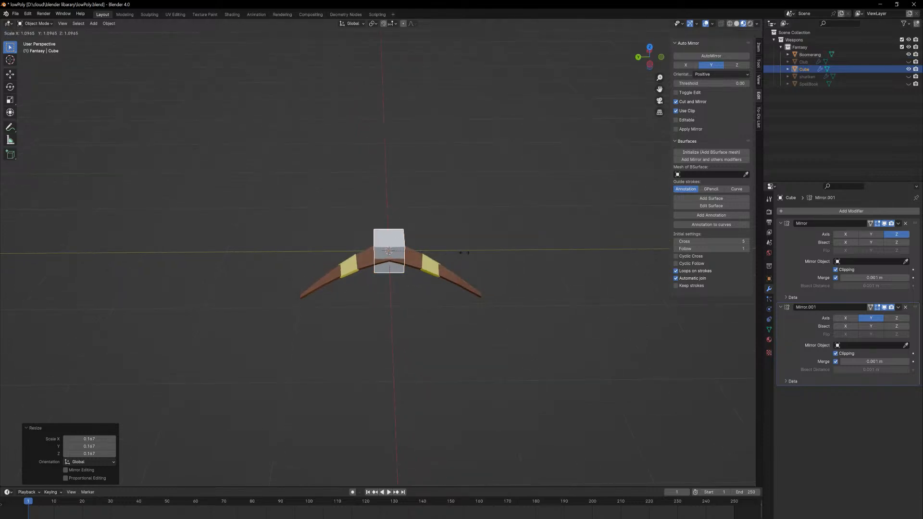
pyautogui.click(469, 249)
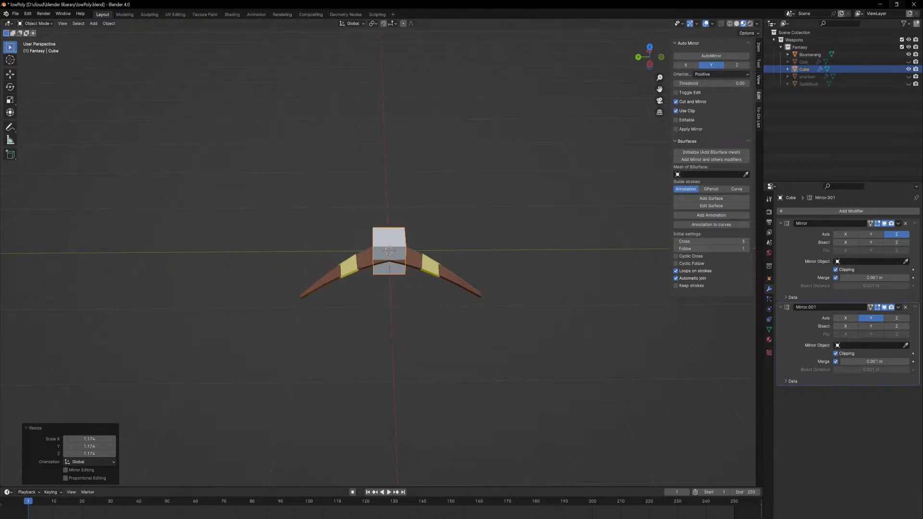
pyautogui.click(908, 61)
pyautogui.click(908, 61)
pyautogui.click(908, 55)
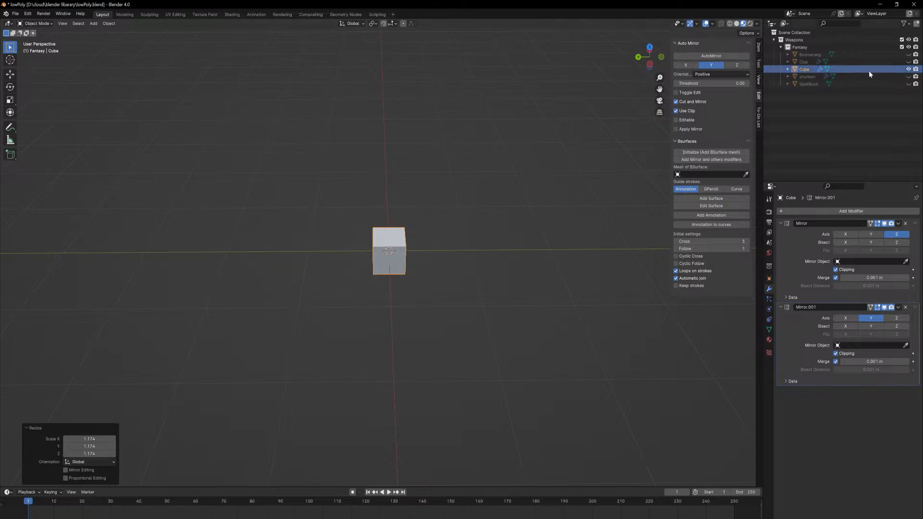
# Unhide and select the shuriken, and open it in the UV Editing workspace.
pyautogui.click(909, 77)
pyautogui.click(419, 253)
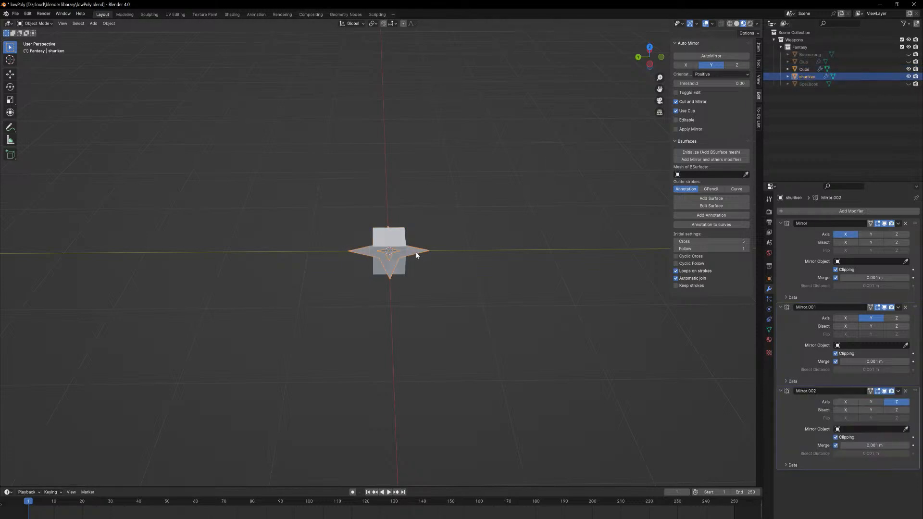
pyautogui.click(207, 15)
pyautogui.click(175, 14)
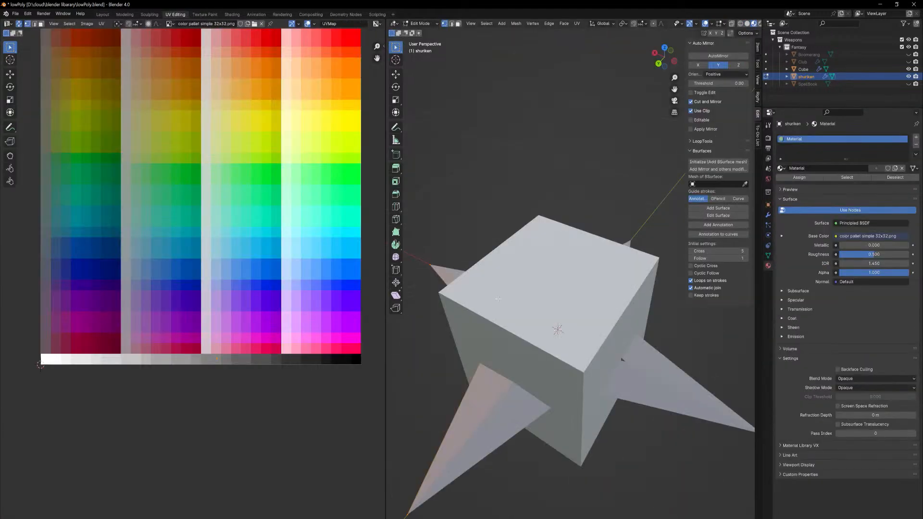
pyautogui.moveTo(492, 381); pyautogui.dragTo(531, 379, button='middle')
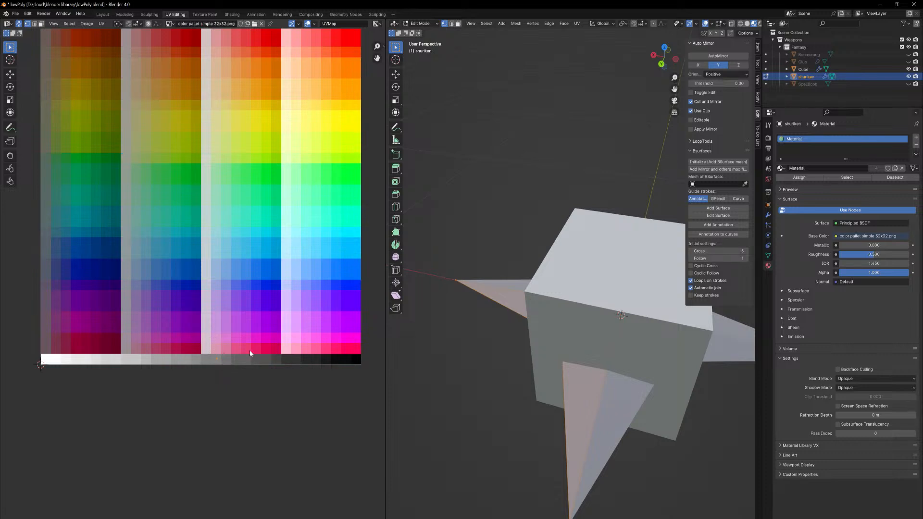
# Move the shuriken's UVs from the grey row onto a pale blue-grey swatch of the colour palette.
pyautogui.press('g')
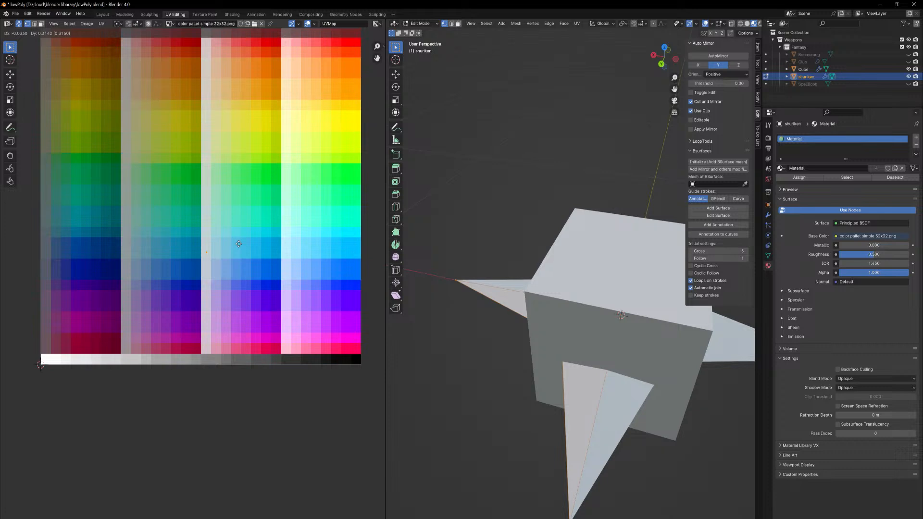
pyautogui.click(239, 244)
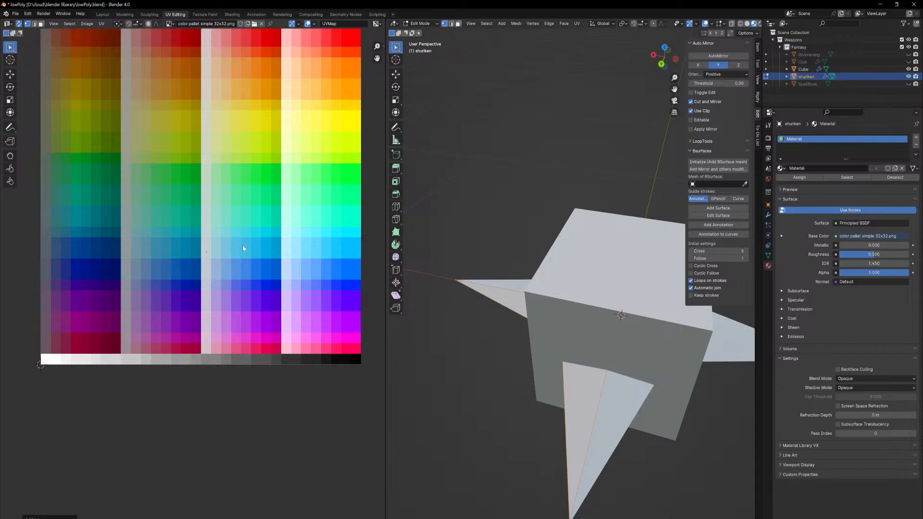
pyautogui.press('g')
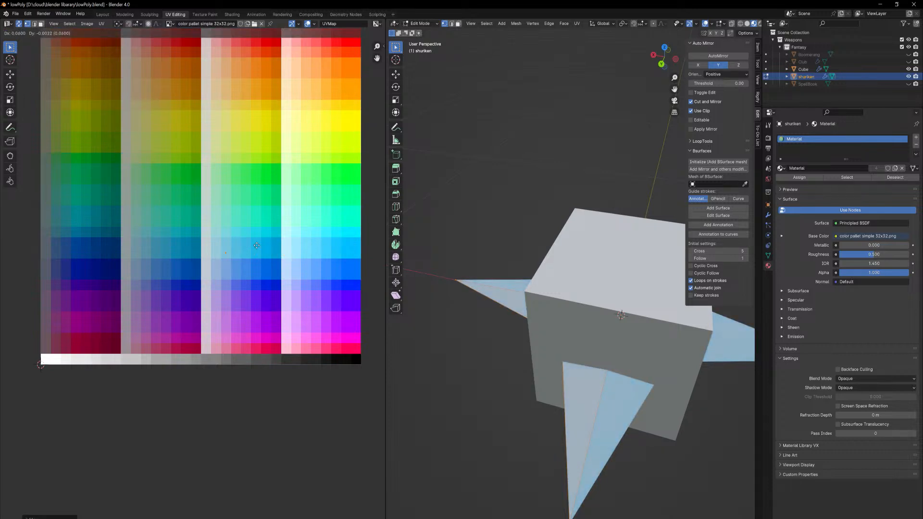
pyautogui.rightClick(243, 249)
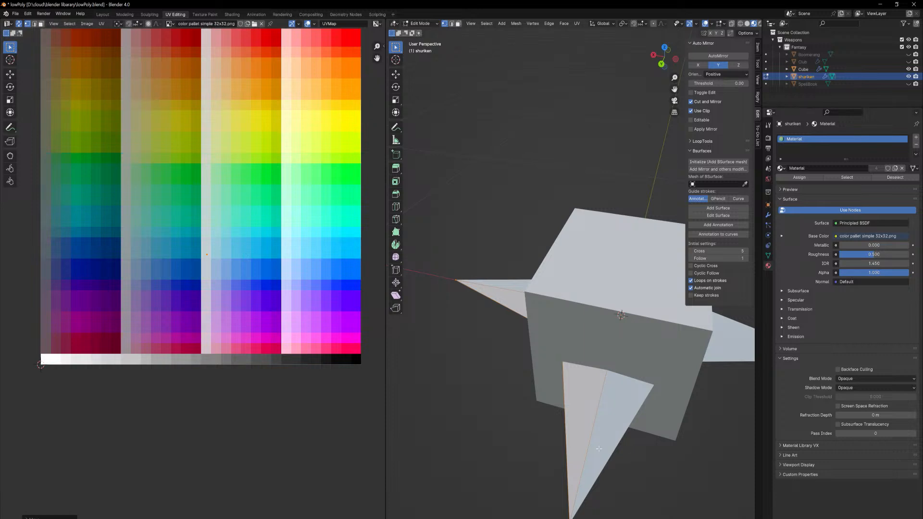
pyautogui.press('Tab')
pyautogui.moveTo(599, 451)
pyautogui.mouseDown(button='middle')
pyautogui.moveTo(627, 449)
pyautogui.moveTo(574, 437)
pyautogui.moveTo(612, 438)
pyautogui.mouseUp(button='middle')
pyautogui.press('Tab')
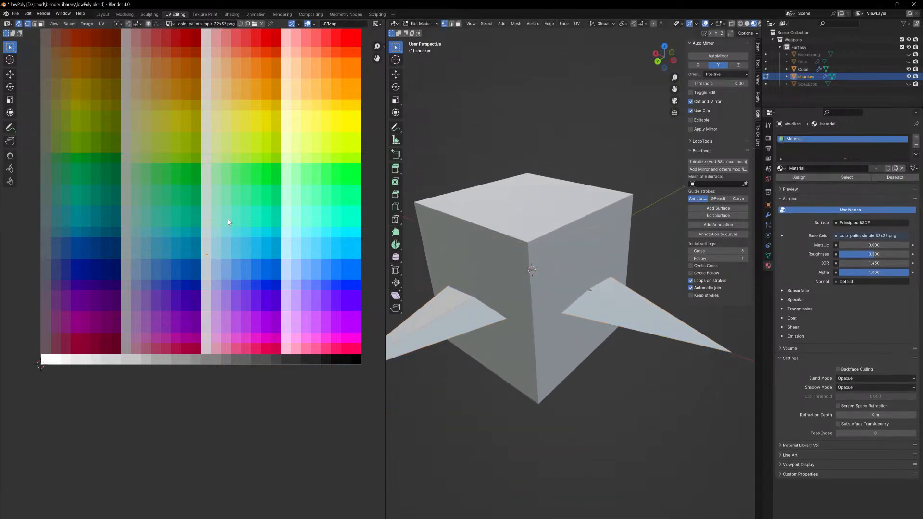
# Move the shuriken's UVs onto a darker blue-grey swatch about 0.26 to the left in the palette and return to Object Mode.
pyautogui.press('g')
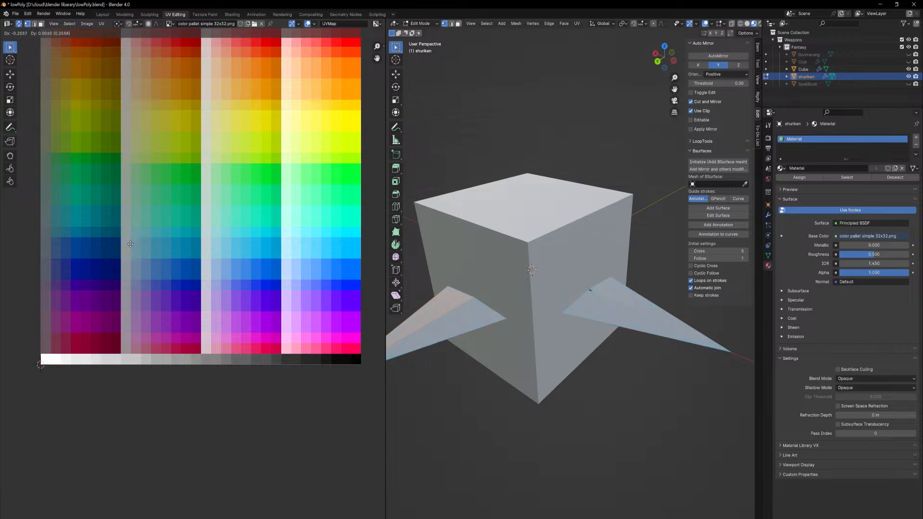
pyautogui.click(131, 245)
pyautogui.press('Tab')
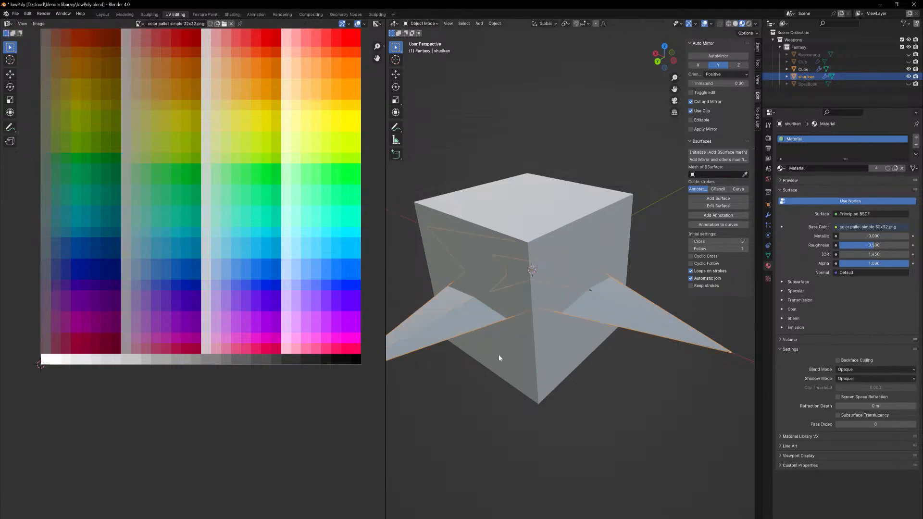
pyautogui.moveTo(497, 353); pyautogui.dragTo(532, 373, button='middle')
pyautogui.moveTo(530, 373)
pyautogui.mouseDown(button='middle')
pyautogui.moveTo(482, 359)
pyautogui.moveTo(536, 361)
pyautogui.moveTo(524, 364)
pyautogui.mouseUp(button='middle')
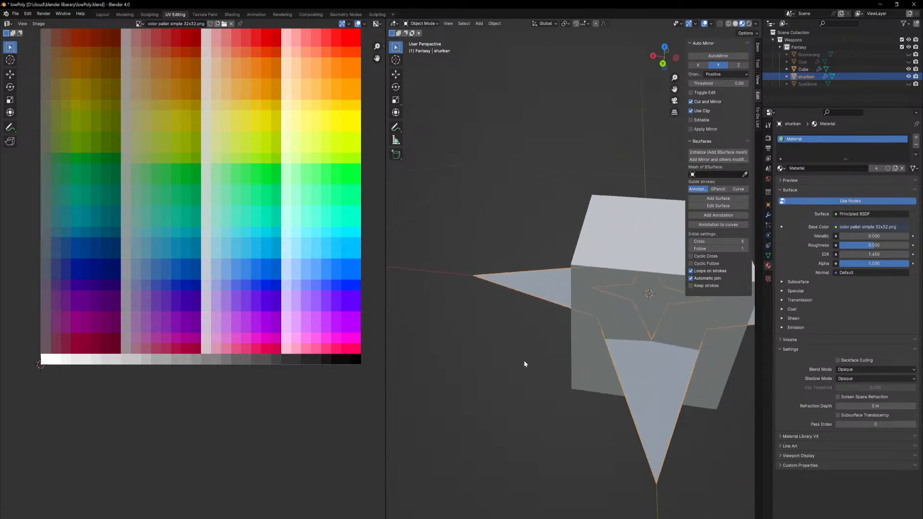
# Hide the cube to inspect the recoloured shuriken alone, and swap them back by hiding the shuriken and showing the cube.
pyautogui.click(908, 68)
pyautogui.moveTo(686, 258); pyautogui.dragTo(656, 255, button='middle')
pyautogui.scroll(-2, 656, 256)
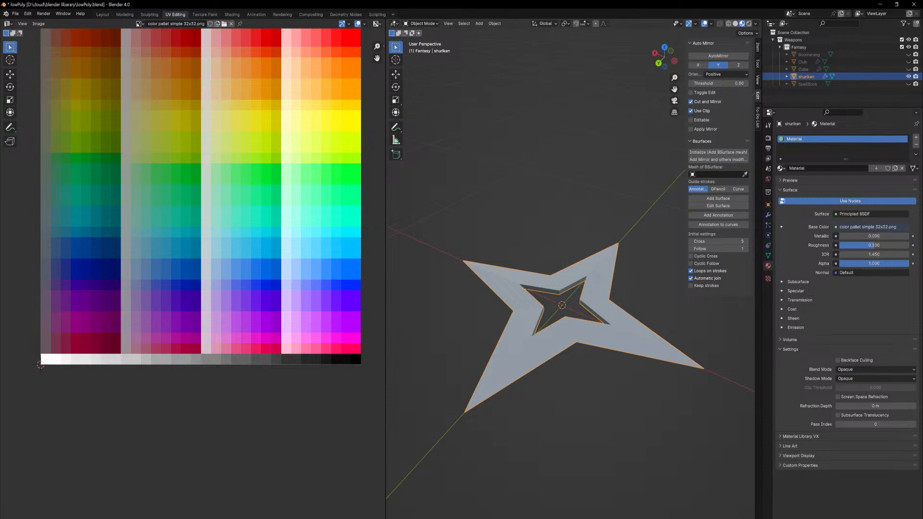
pyautogui.click(909, 77)
pyautogui.click(909, 69)
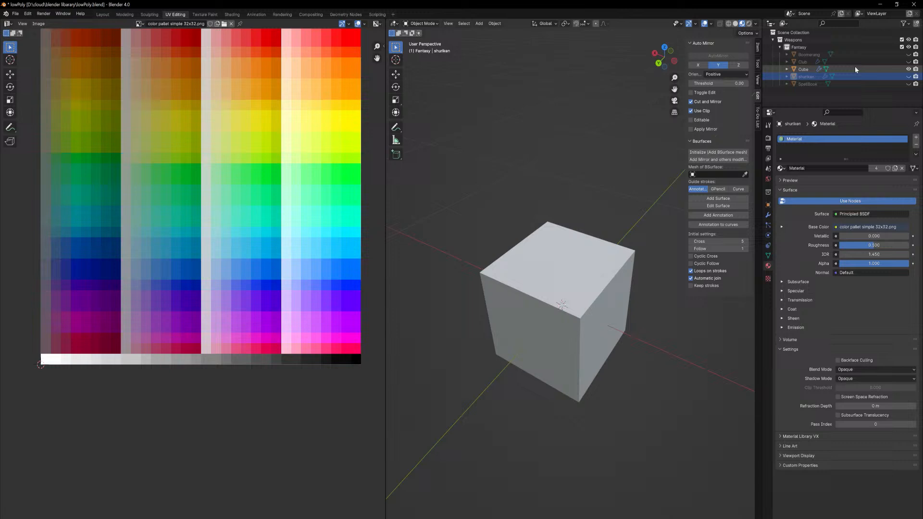
# Rename the cube object to Sword.
pyautogui.click(803, 70)
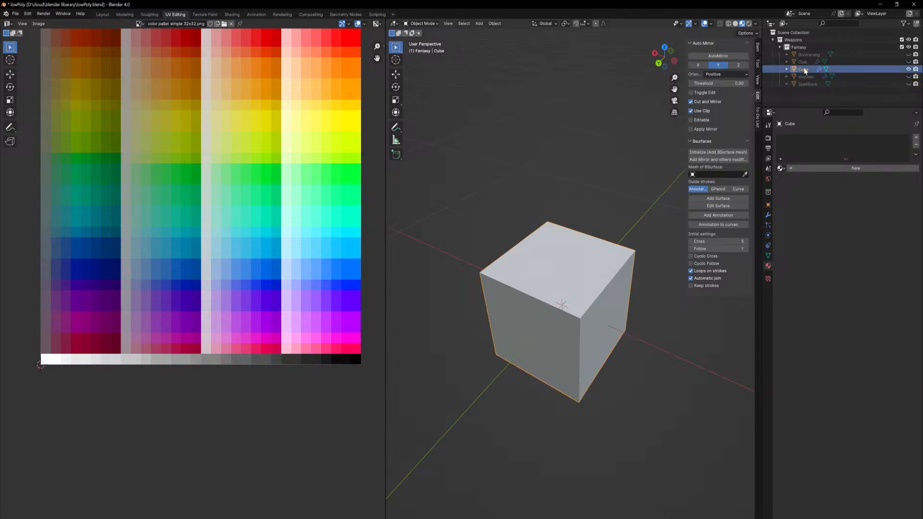
pyautogui.doubleClick(803, 70)
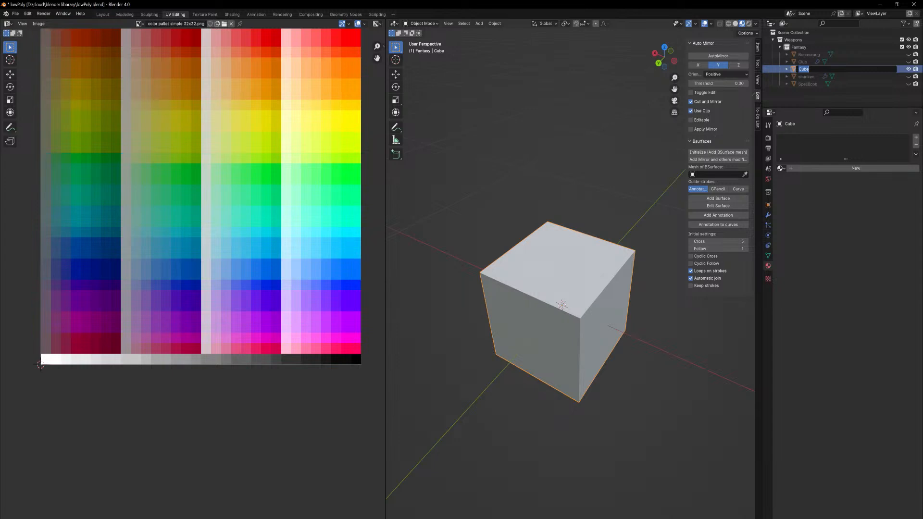
pyautogui.write('Sword')
pyautogui.press('Return')
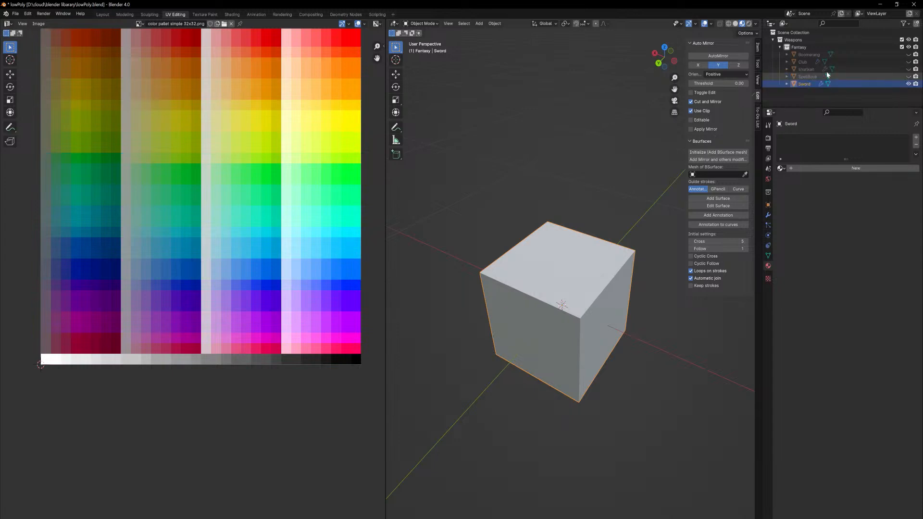
# Open the sword cube for mesh editing in the Layout workspace with all of its faces selected.
pyautogui.click(102, 15)
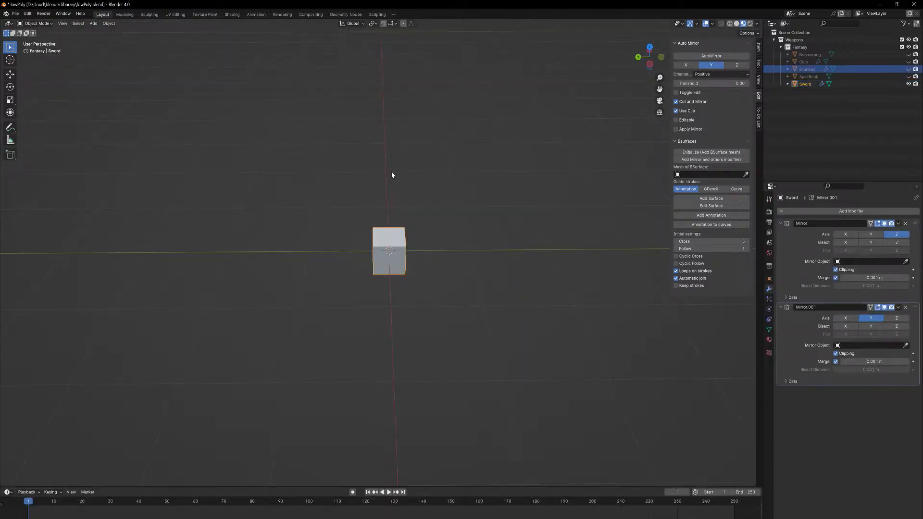
pyautogui.moveTo(433, 239); pyautogui.dragTo(459, 262, button='middle')
pyautogui.press('Tab')
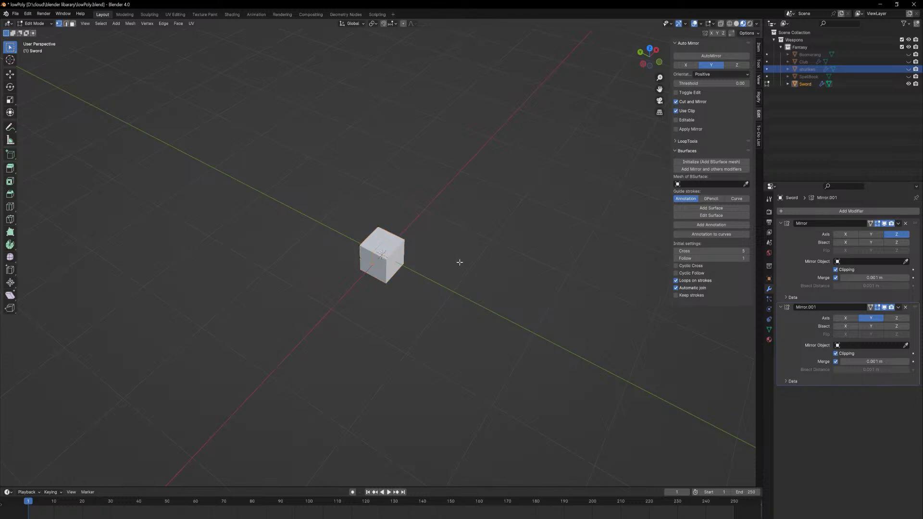
pyautogui.scroll(5, 414, 189)
pyautogui.moveTo(414, 175); pyautogui.dragTo(435, 221, button='middle')
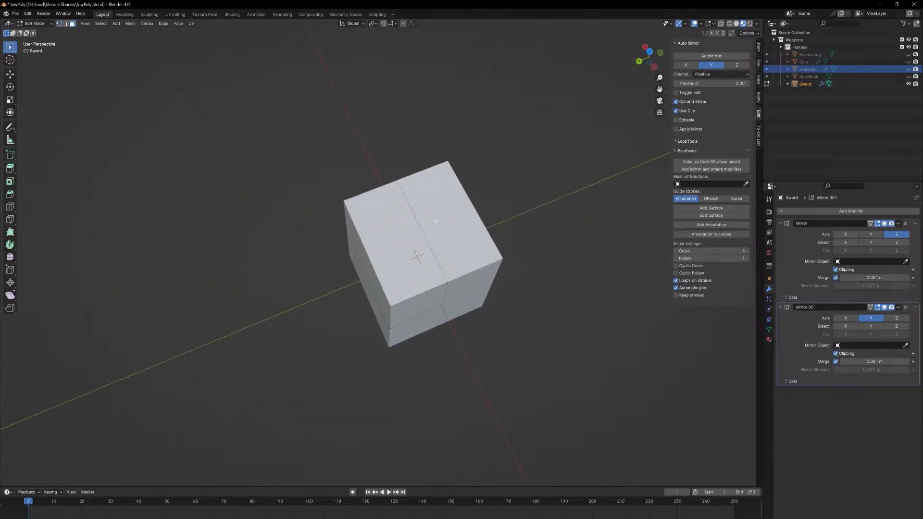
pyautogui.moveTo(376, 260); pyautogui.dragTo(471, 227, button='middle')
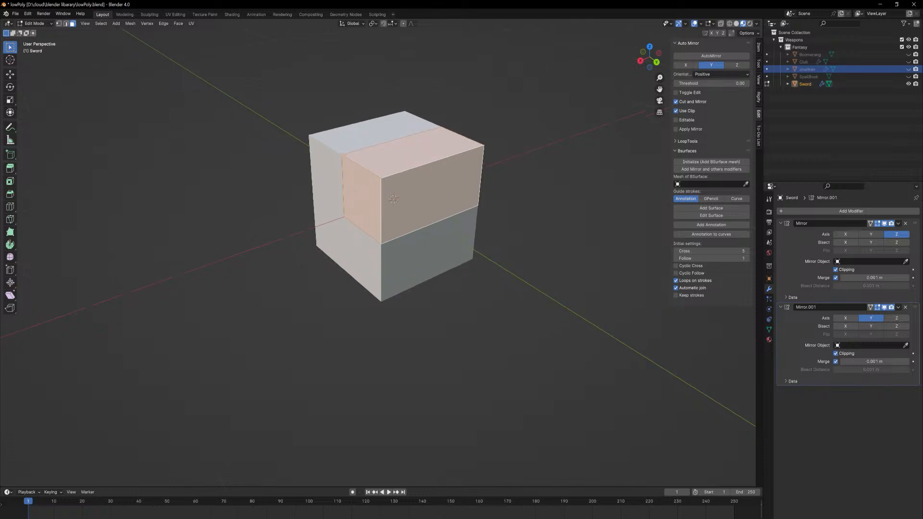
# Flatten the sword cube into a thin slab by repeatedly scaling it along the Z axis, finishing with a factor of 1.069.
pyautogui.press('s')
pyautogui.press('z')
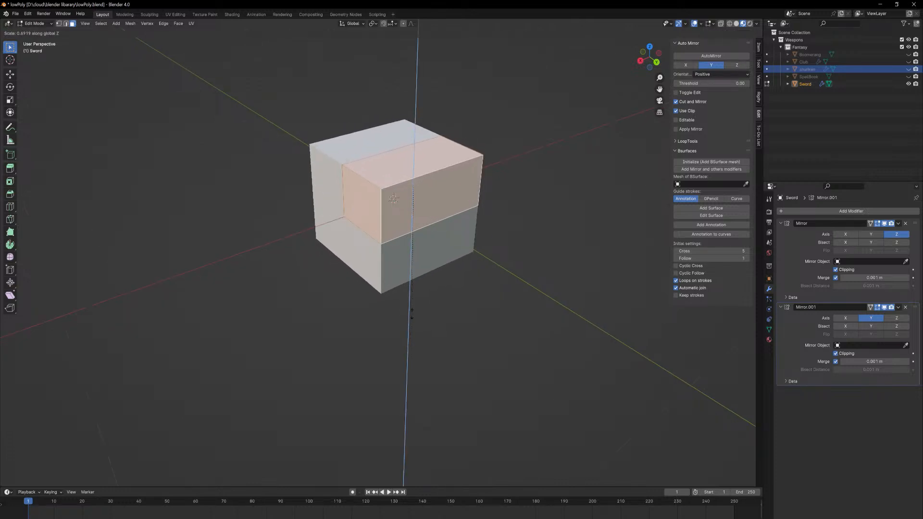
pyautogui.click(436, 200)
pyautogui.press('s')
pyautogui.press('z')
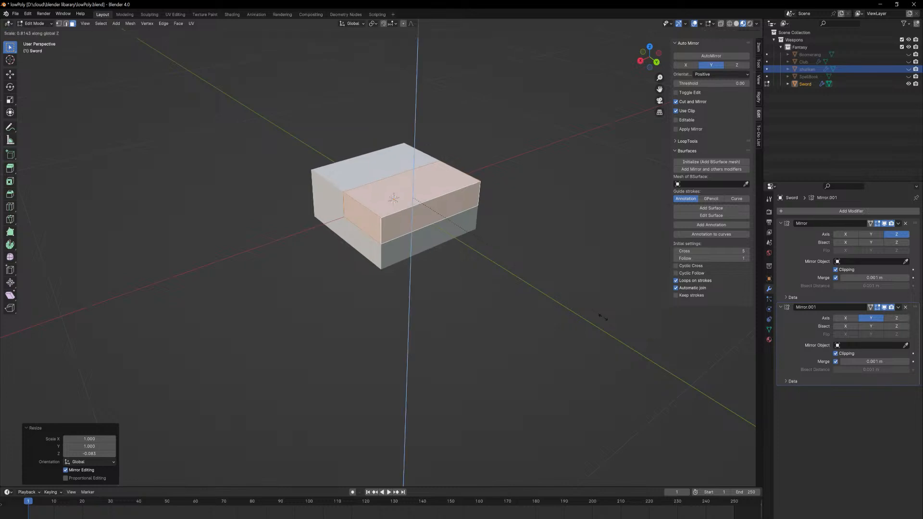
pyautogui.click(515, 243)
pyautogui.press('s')
pyautogui.press('z')
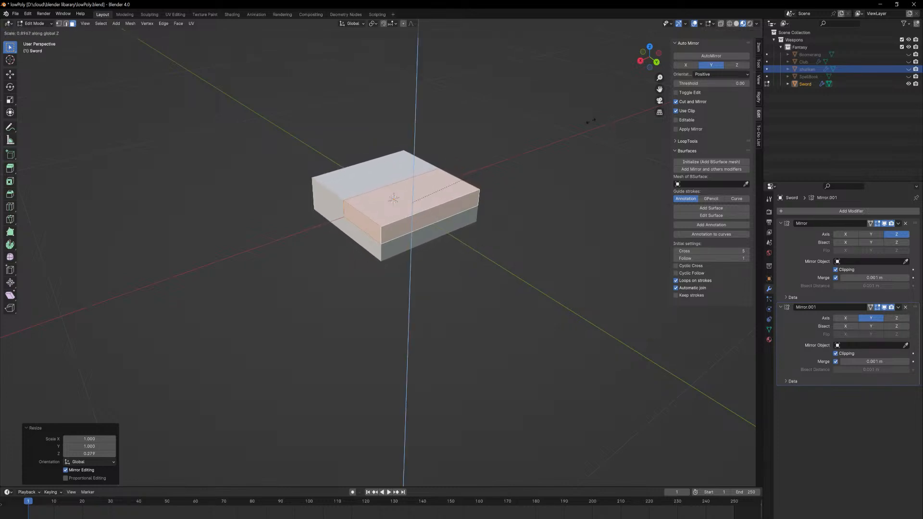
pyautogui.click(492, 173)
pyautogui.press('s')
pyautogui.press('z')
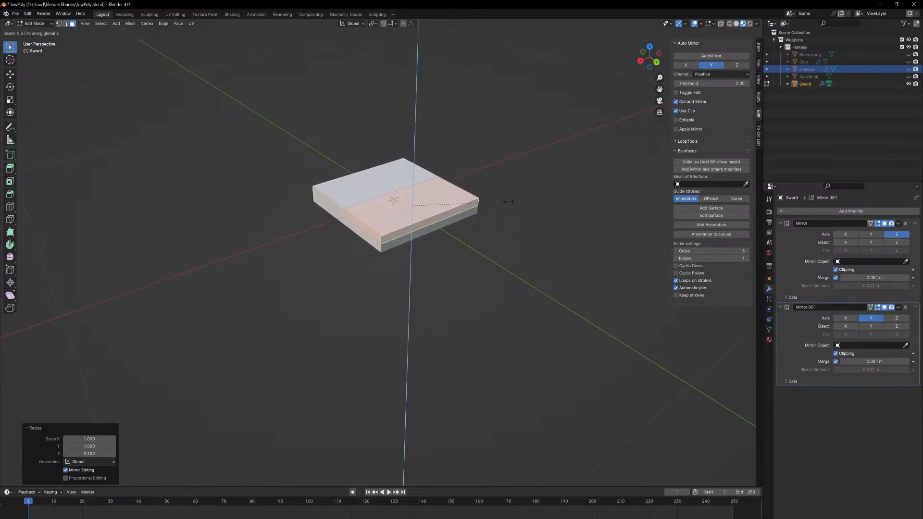
pyautogui.click(581, 199)
pyautogui.press('s')
pyautogui.press('z')
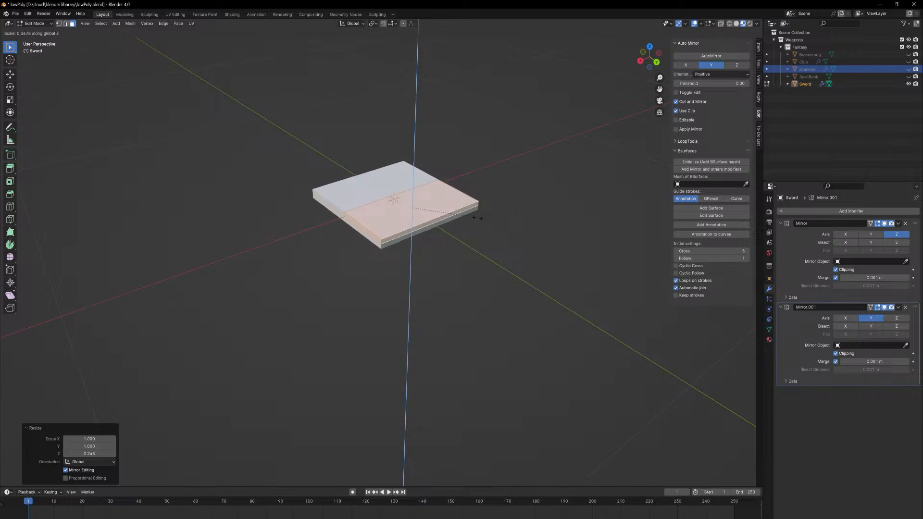
pyautogui.click(438, 211)
pyautogui.press('s')
pyautogui.press('z')
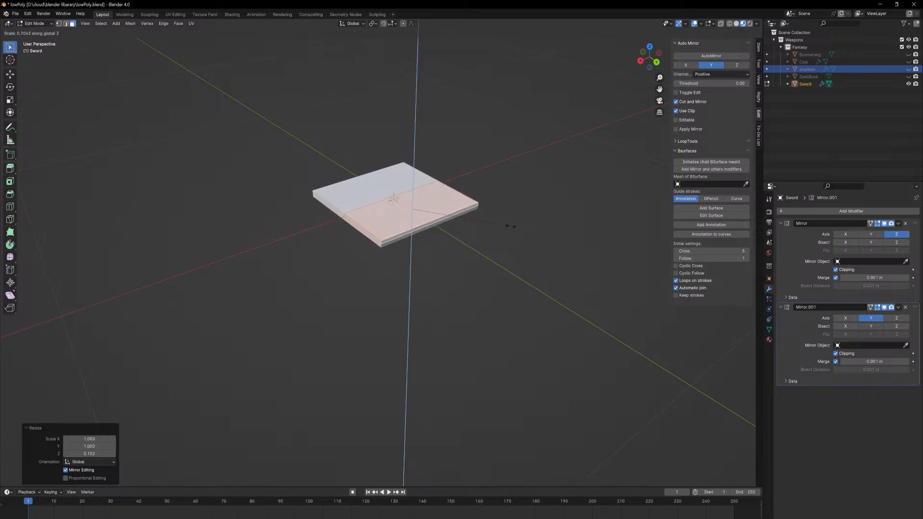
pyautogui.click(515, 224)
pyautogui.press('s')
pyautogui.press('z')
pyautogui.click(520, 203)
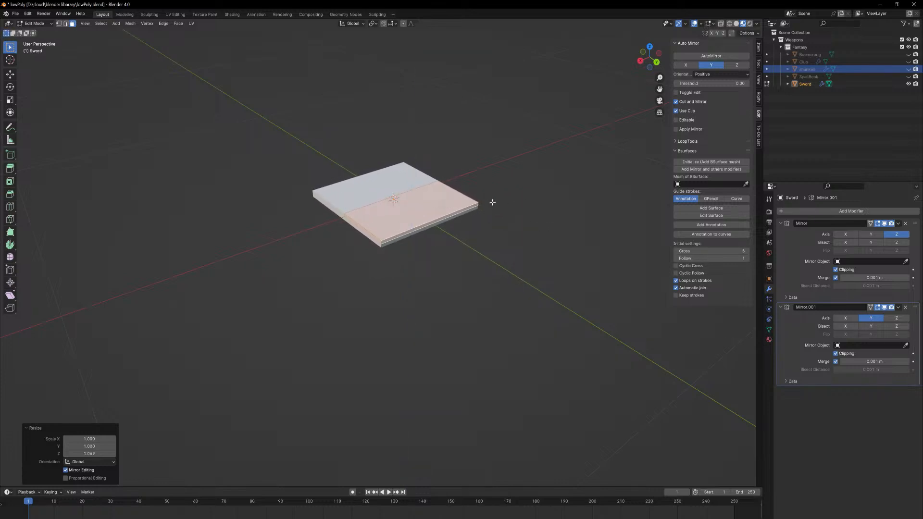
# Narrow the slab by scaling its mesh by -0.615 along the Y axis.
pyautogui.moveTo(490, 201); pyautogui.dragTo(462, 221, button='middle')
pyautogui.press('x')
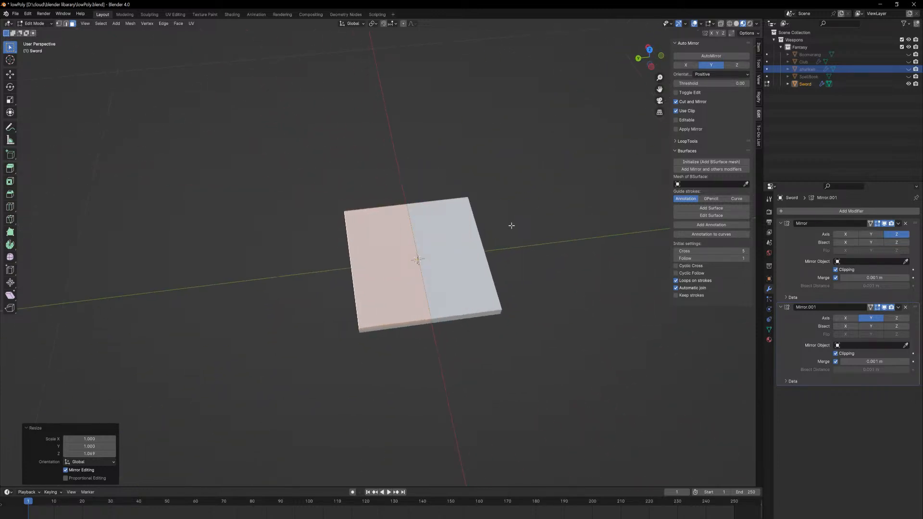
pyautogui.press('s')
pyautogui.press('x')
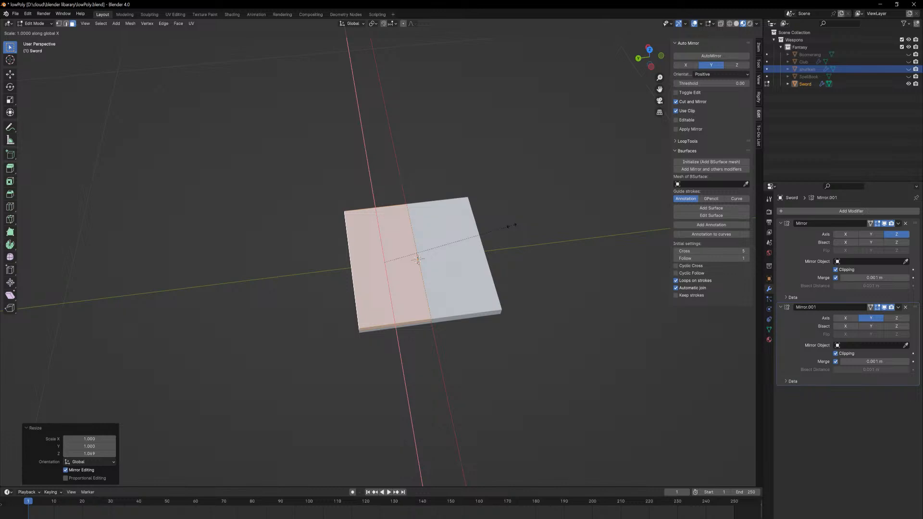
pyautogui.press('y')
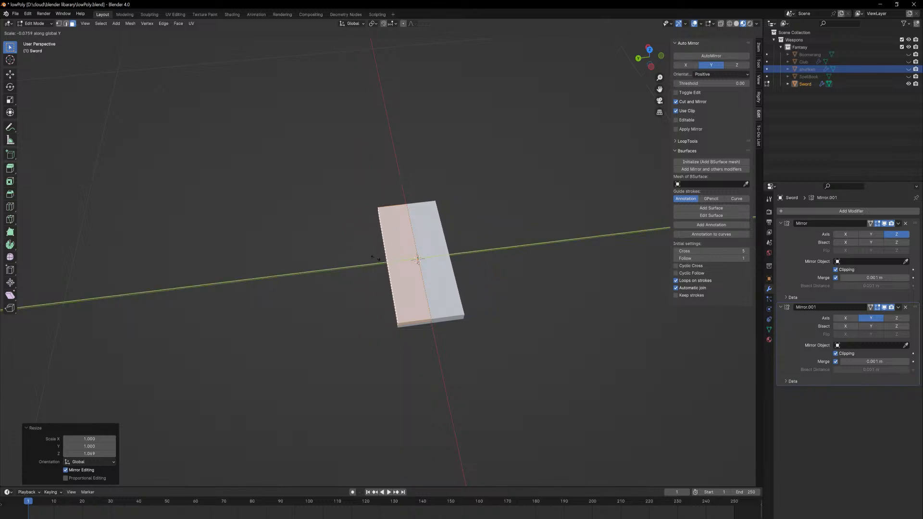
pyautogui.click(305, 252)
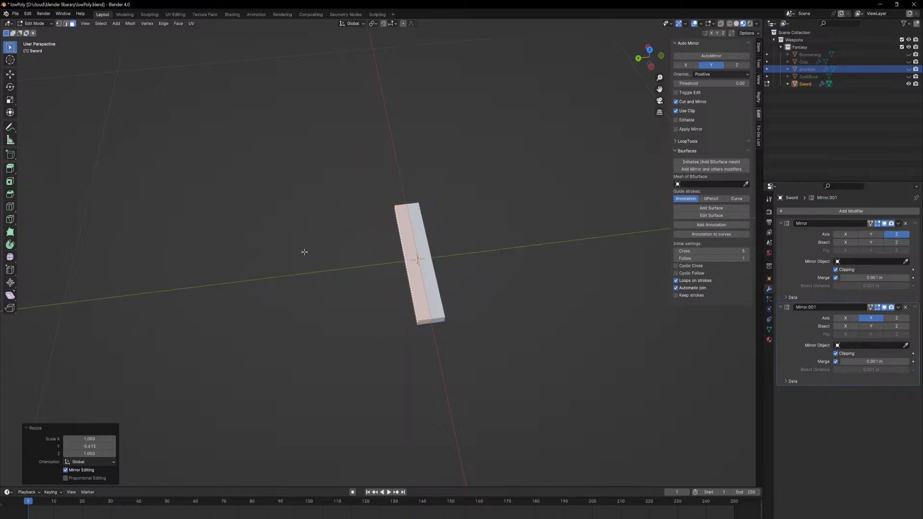
# Shorten the narrow bar by scaling its mesh by 0.583 along the X axis.
pyautogui.press('s')
pyautogui.press('x')
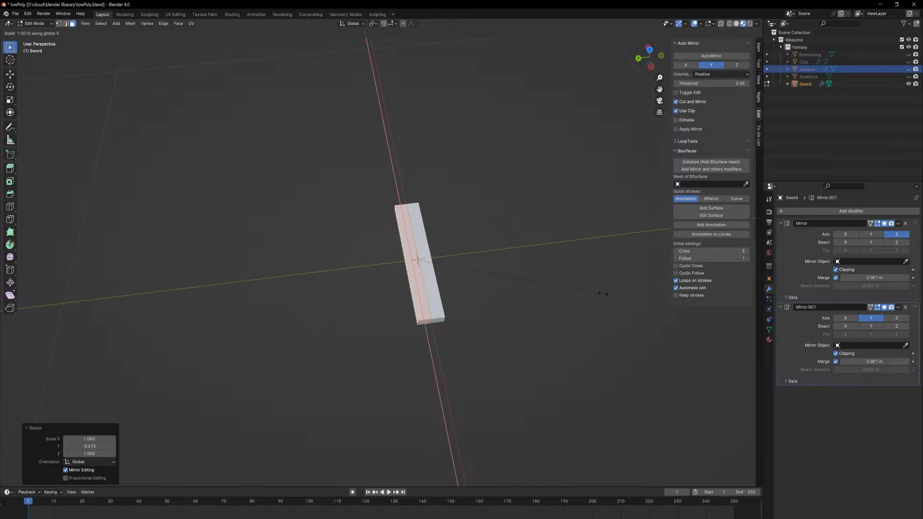
pyautogui.click(523, 268)
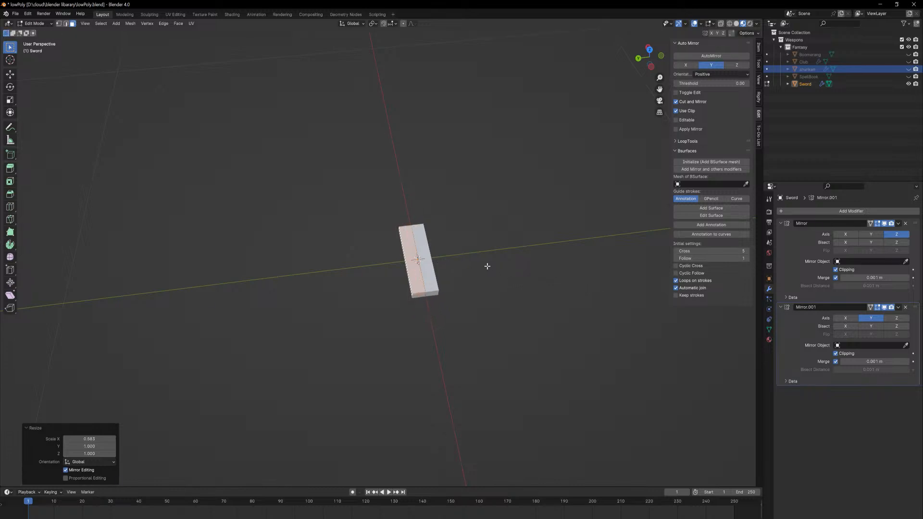
pyautogui.moveTo(488, 265); pyautogui.dragTo(526, 268, button='middle')
pyautogui.moveTo(515, 237); pyautogui.dragTo(503, 205, button='middle')
pyautogui.moveTo(449, 194); pyautogui.dragTo(491, 267, button='middle')
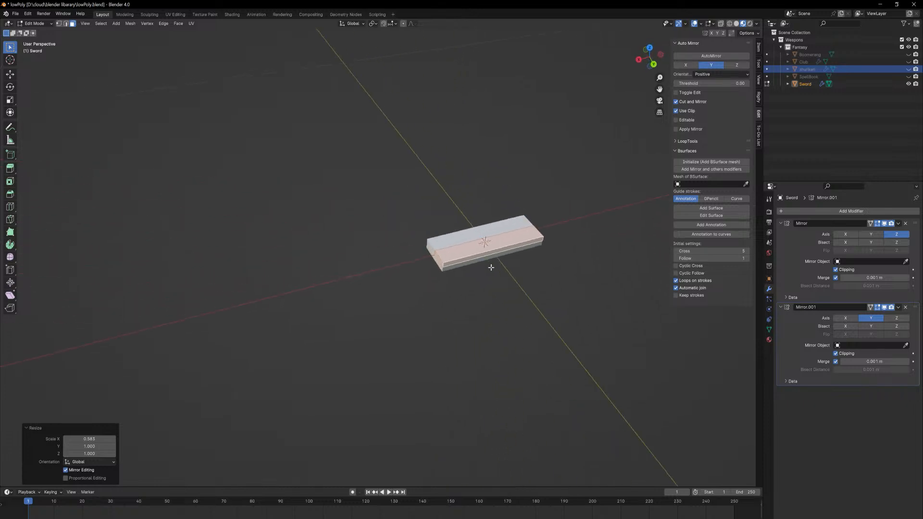
# Extrude the bar's end face about 0.03 m and the new section's side face about 0.14 m to form a mirrored crossguard.
pyautogui.click(440, 260)
pyautogui.press('e')
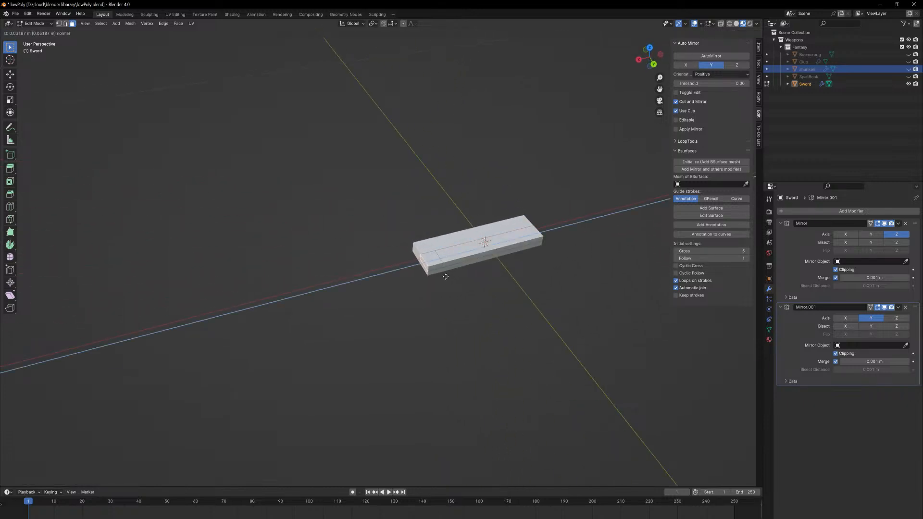
pyautogui.click(445, 277)
pyautogui.press('e')
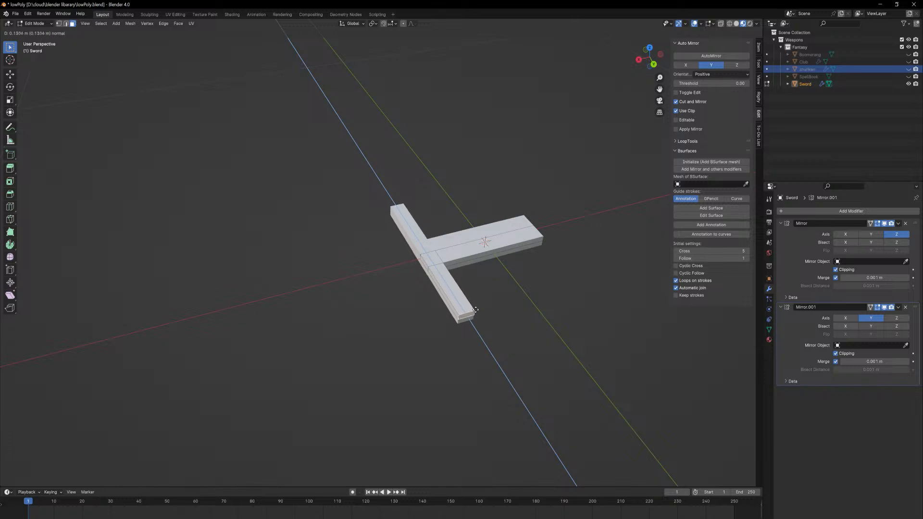
pyautogui.click(482, 314)
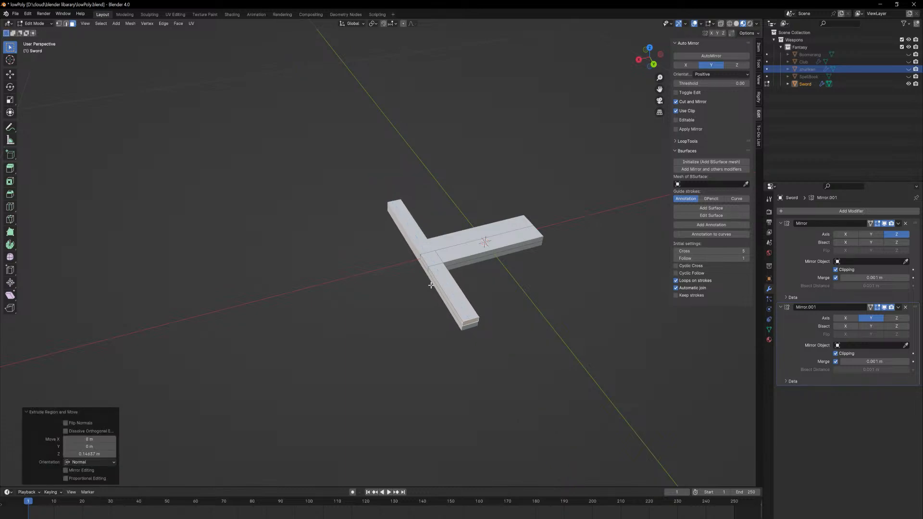
# Shorten the crossguard by moving its end face inward along the Y axis.
pyautogui.press('g')
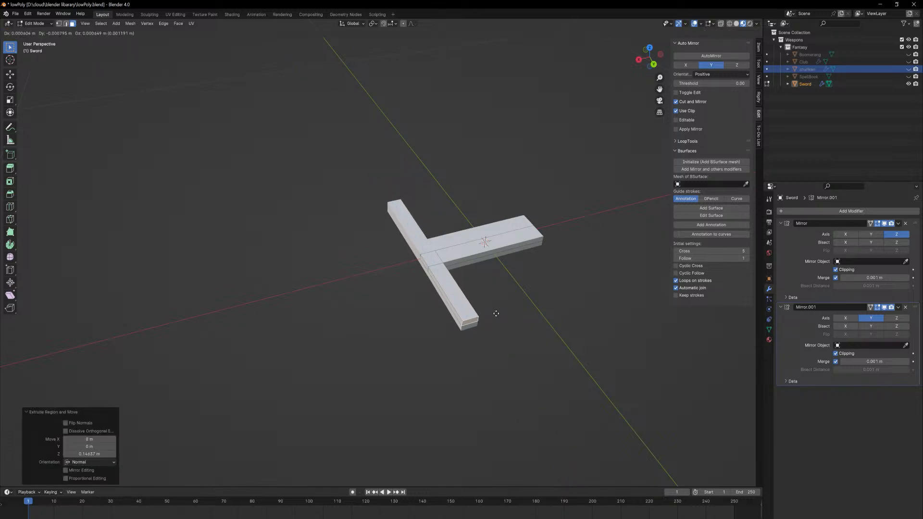
pyautogui.press('y')
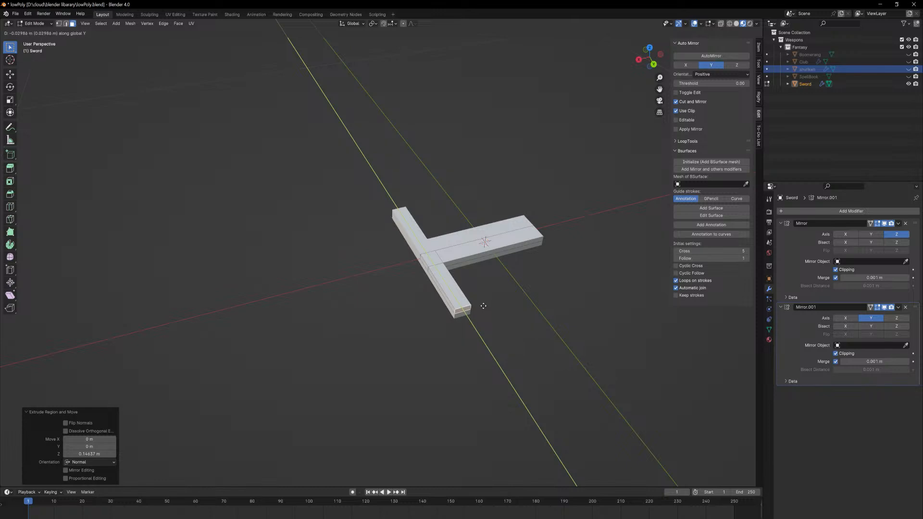
pyautogui.click(512, 275)
# Inset the central face on the outer side of the crossguard with a thickness of about 0.16 m.
pyautogui.moveTo(513, 275); pyautogui.dragTo(529, 286, button='middle')
pyautogui.scroll(3, 529, 286)
pyautogui.click(468, 251)
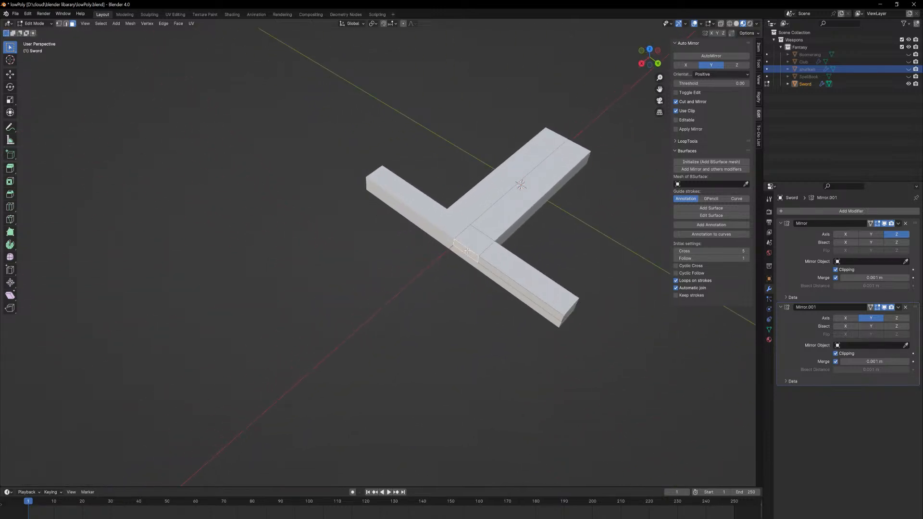
pyautogui.press('i')
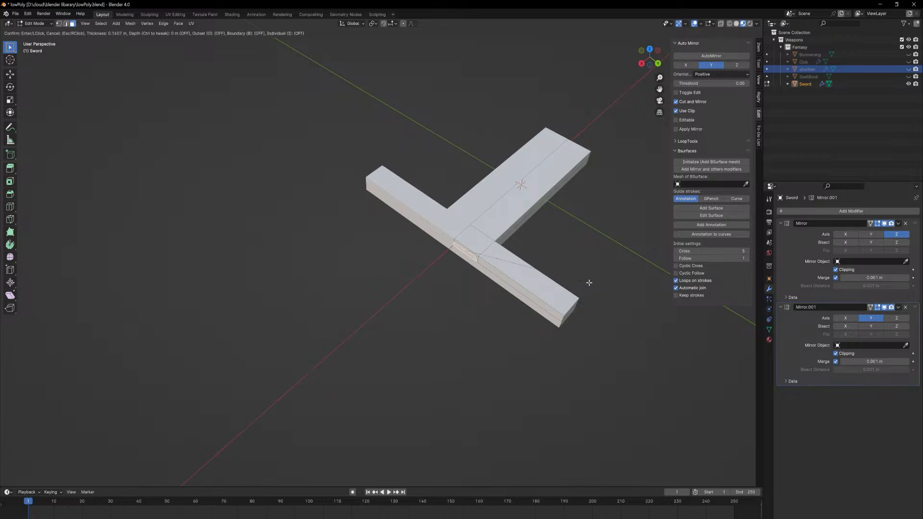
pyautogui.click(589, 282)
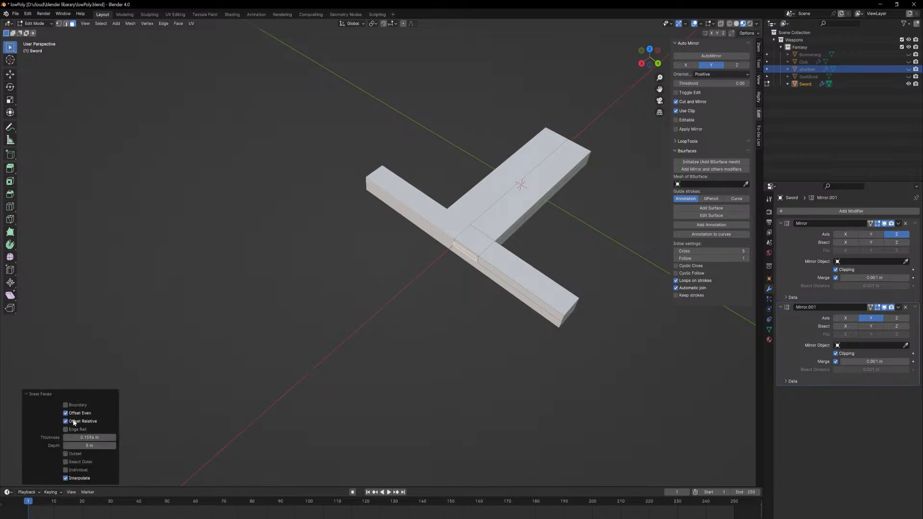
pyautogui.moveTo(149, 401); pyautogui.dragTo(415, 238, button='middle')
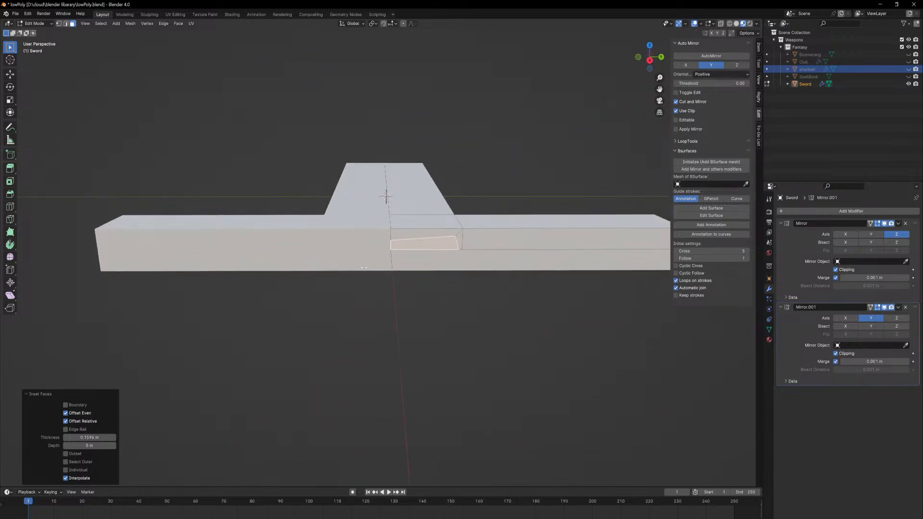
# Try the Boundary, Offset Even and Offset Relative options on the crossguard's central face inset, and undo that inset.
pyautogui.click(66, 405)
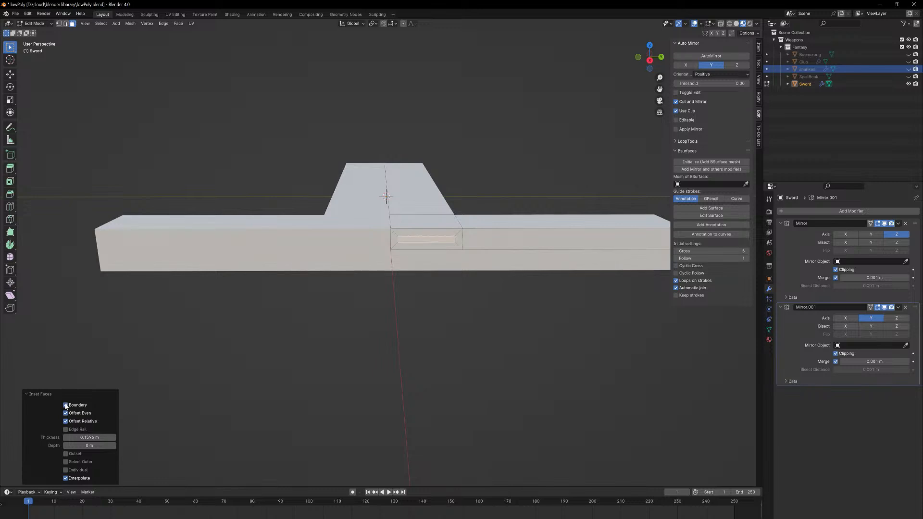
pyautogui.click(66, 405)
pyautogui.click(65, 414)
pyautogui.click(65, 413)
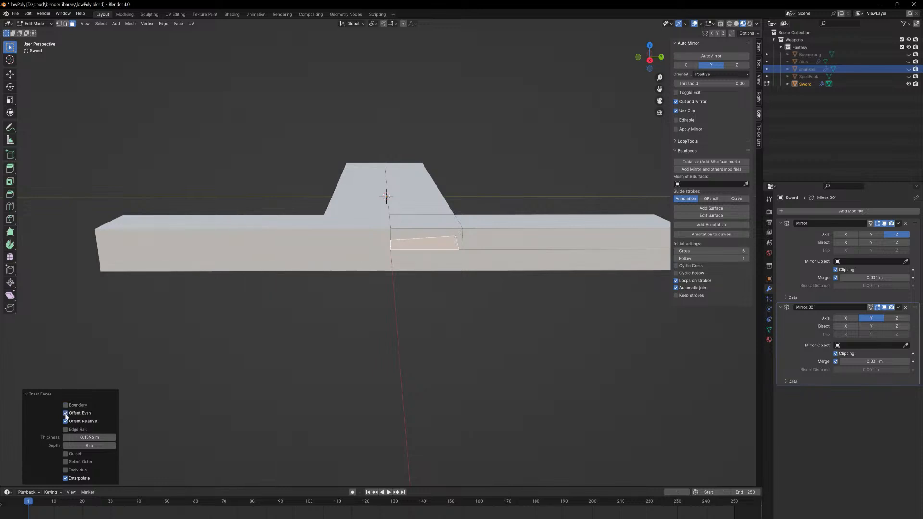
pyautogui.click(66, 421)
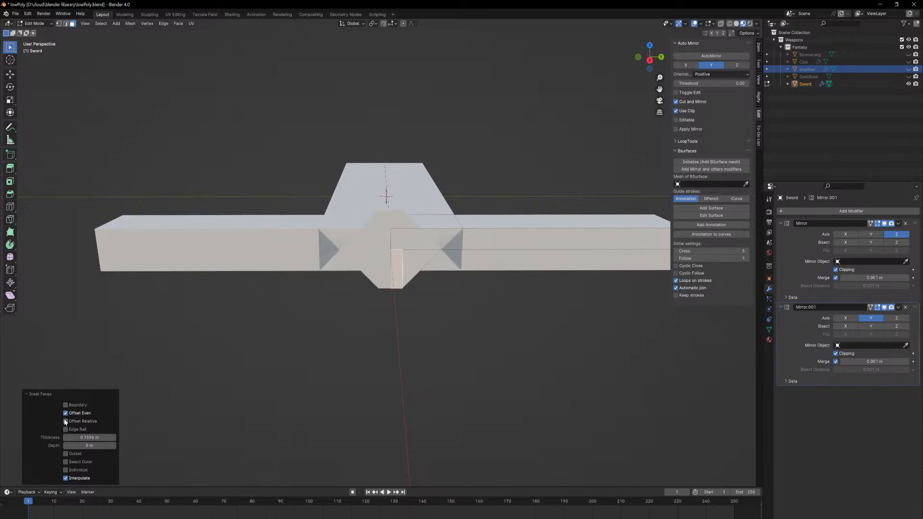
pyautogui.click(65, 413)
pyautogui.hotkey('ctrl', 'z')
# Inset the crossguard's central outer face about 0.026 m with Offset Even enabled and Boundary off.
pyautogui.press('i')
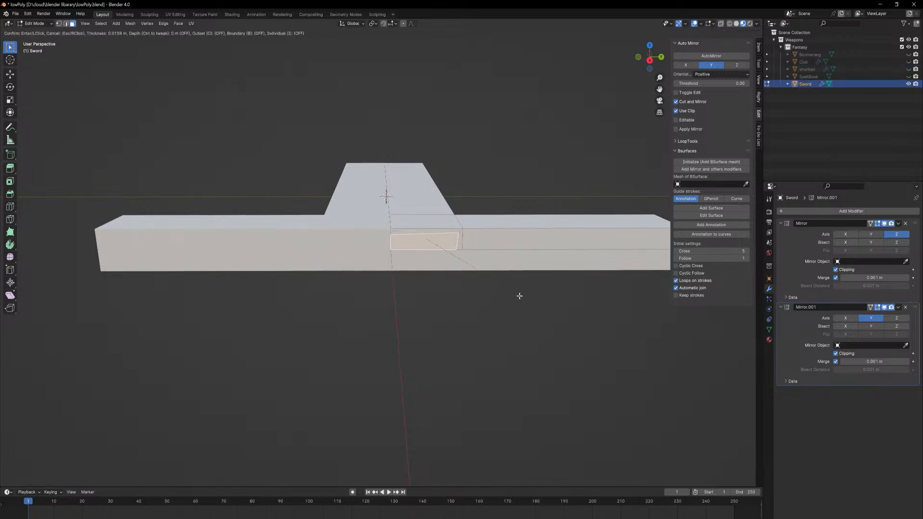
pyautogui.click(515, 298)
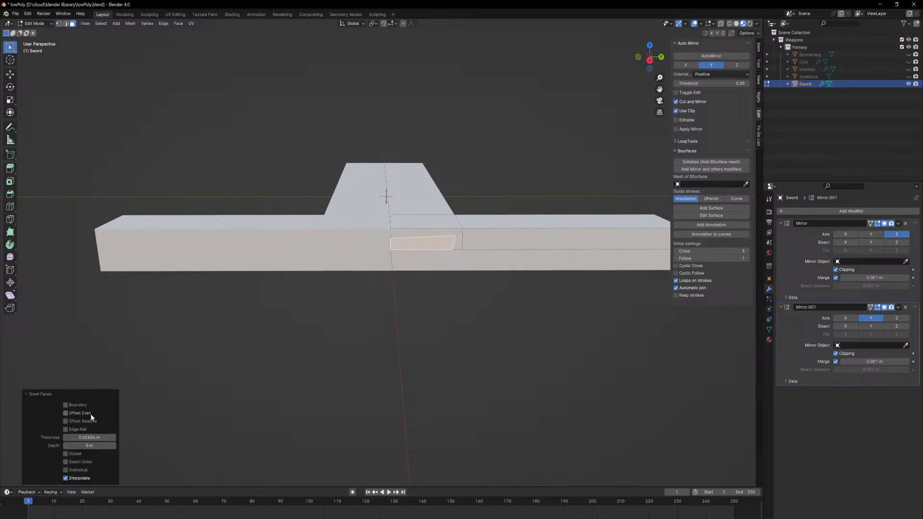
pyautogui.click(66, 478)
pyautogui.click(66, 414)
# Extrude the inset face about 0.62 m outward to form the sword's blade.
pyautogui.moveTo(485, 249); pyautogui.dragTo(412, 286, button='middle')
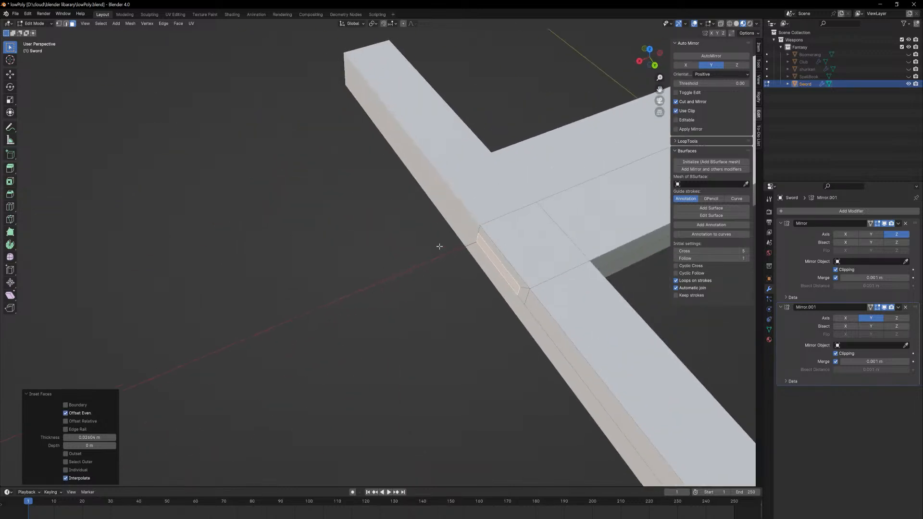
pyautogui.scroll(-6, 440, 241)
pyautogui.press('e')
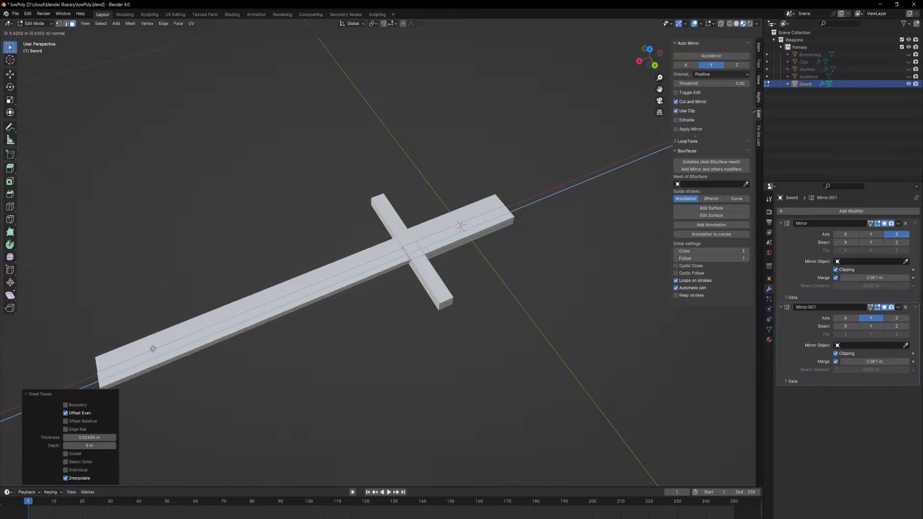
pyautogui.click(287, 215)
pyautogui.scroll(-3, 280, 292)
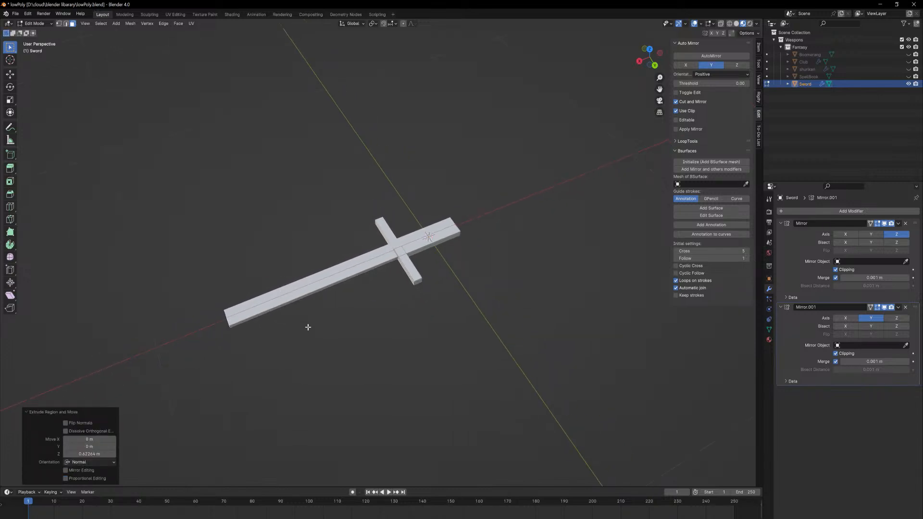
# Try adding a tip section by extruding the blade's end face about 0.027 m and scaling it along the X axis.
pyautogui.moveTo(308, 327); pyautogui.dragTo(378, 316, button='middle')
pyautogui.press('e')
pyautogui.click(344, 340)
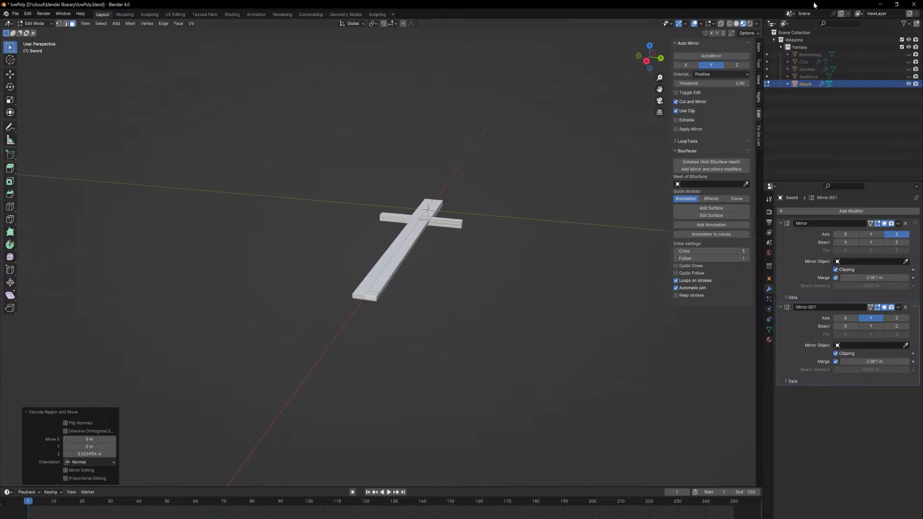
pyautogui.press('s')
pyautogui.press('x')
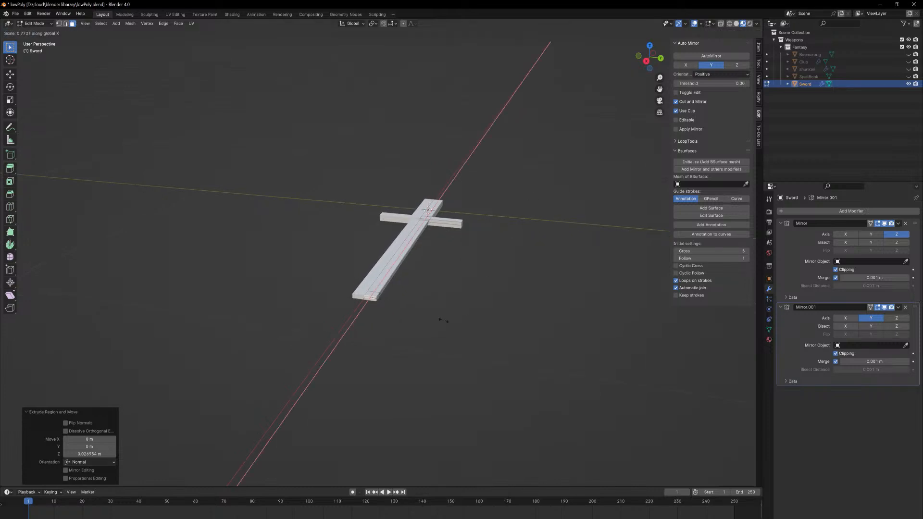
pyautogui.rightClick(412, 317)
pyautogui.scroll(4, 418, 312)
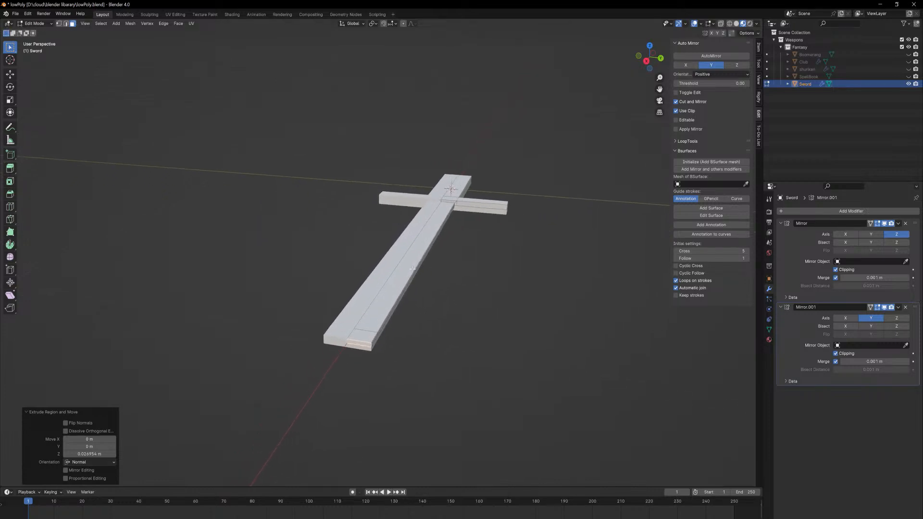
# Try another extrusion and move of the blade's end face, and undo the extra tip extrusions.
pyautogui.press('e')
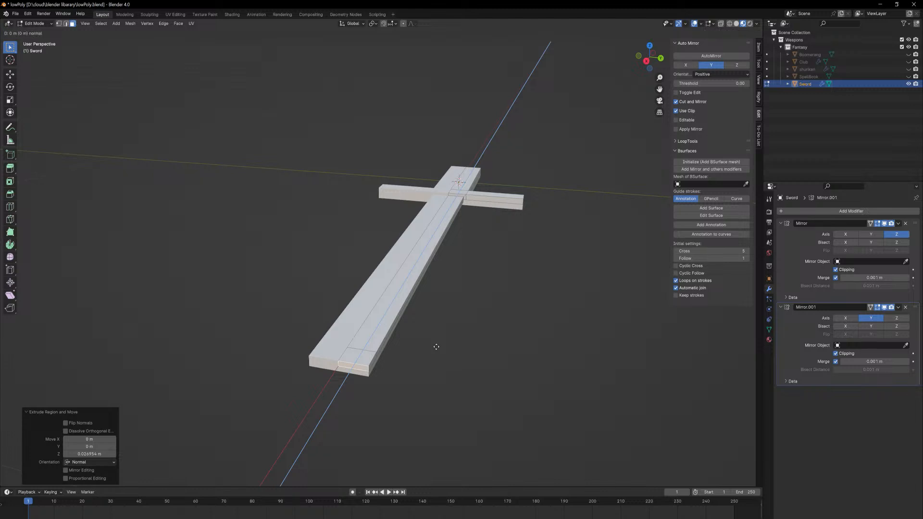
pyautogui.rightClick(414, 346)
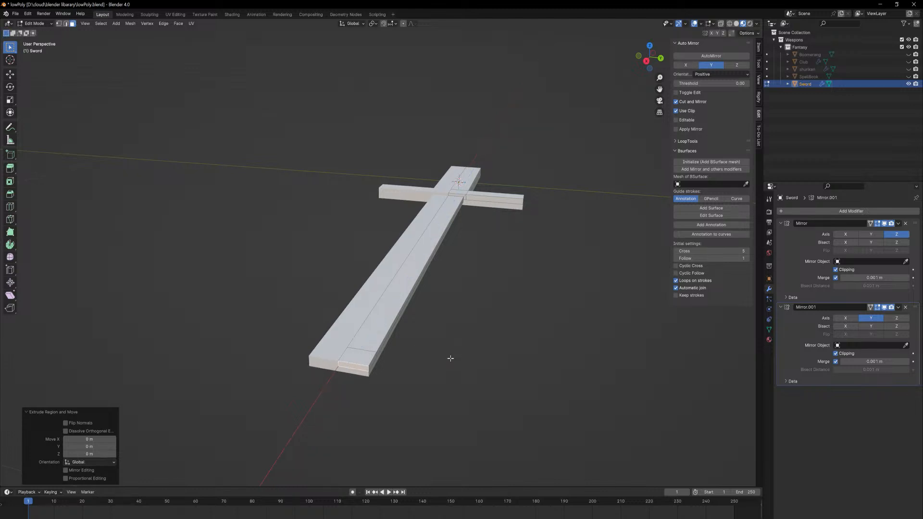
pyautogui.press('g')
pyautogui.rightClick(423, 371)
pyautogui.hotkey('ctrl', 'z')
pyautogui.hotkey('ctrl', 'z')
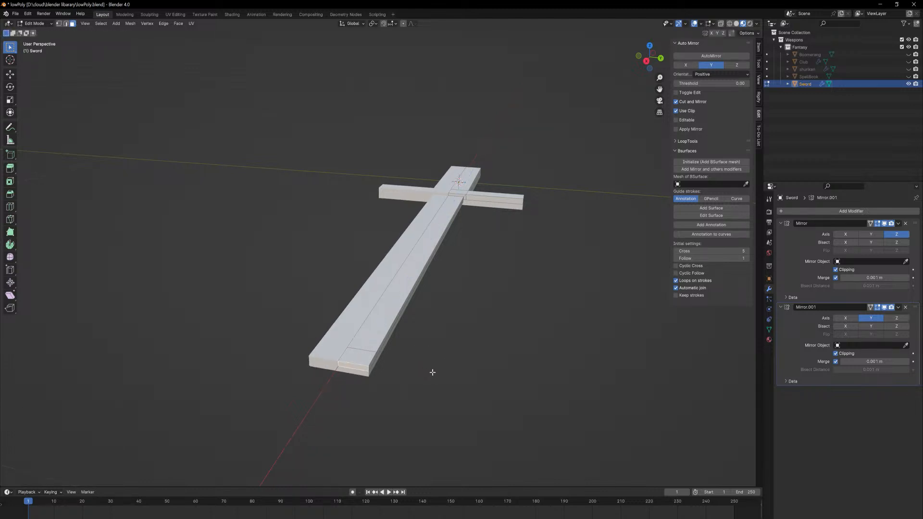
# Extrude the blade's end face about 0.034 m and scale it to 0 along the Y axis to taper the tip.
pyautogui.press('e')
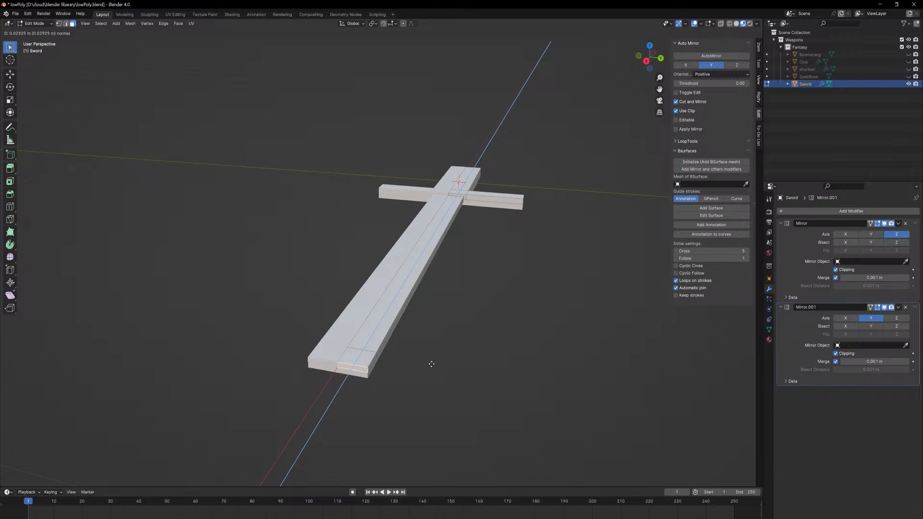
pyautogui.click(426, 367)
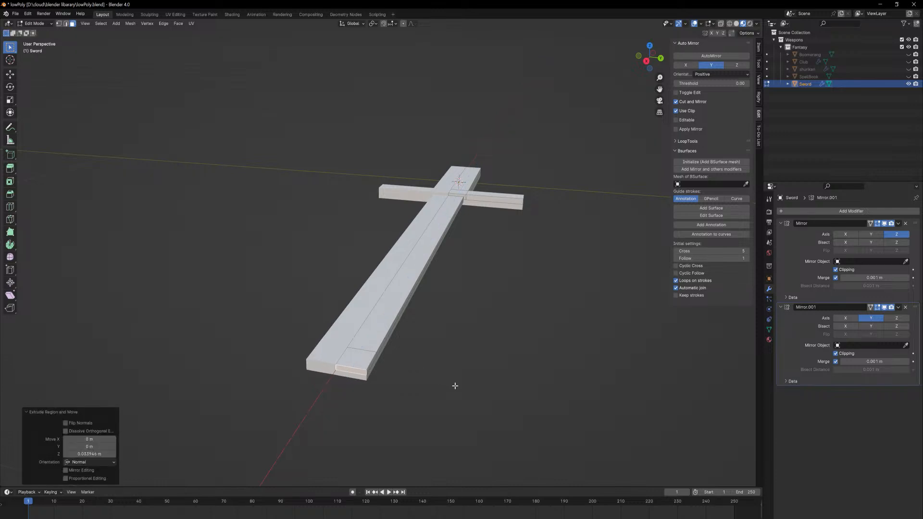
pyautogui.press('s')
pyautogui.press('y')
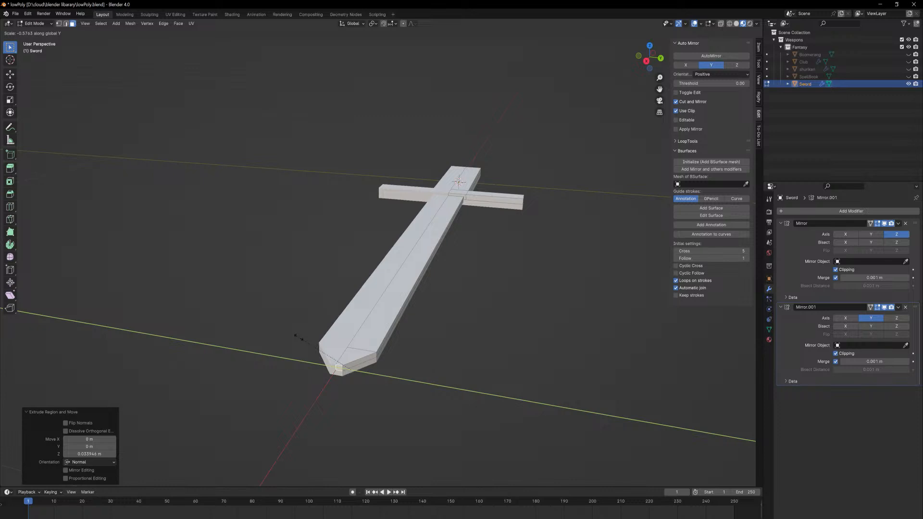
pyautogui.write('0')
pyautogui.press('Return')
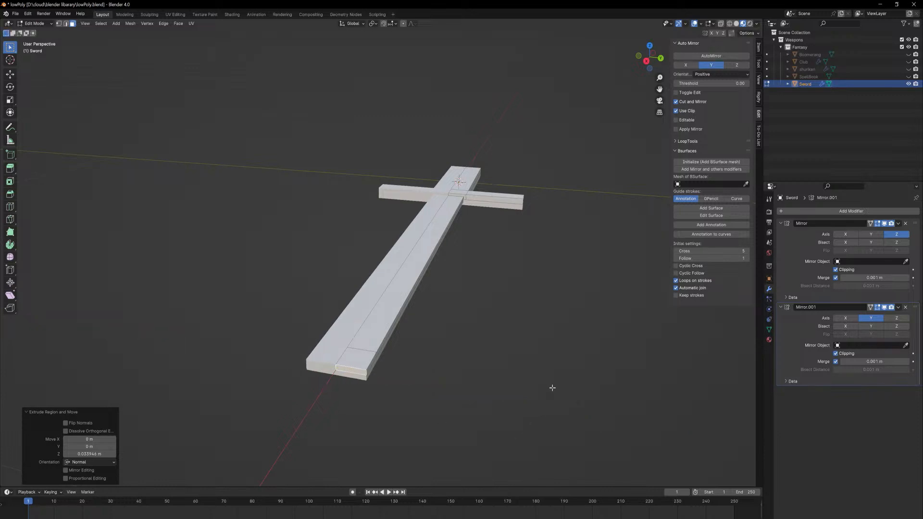
pyautogui.write('sy')
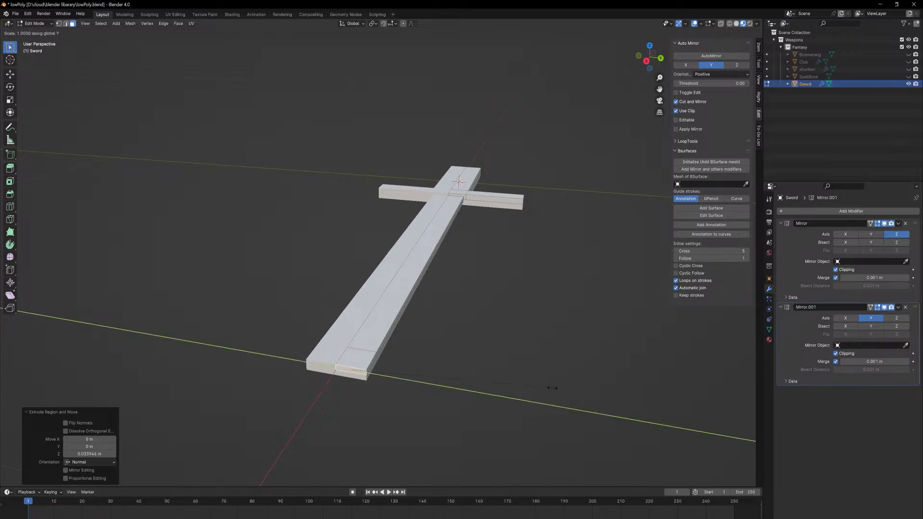
pyautogui.write('0')
pyautogui.press('Return')
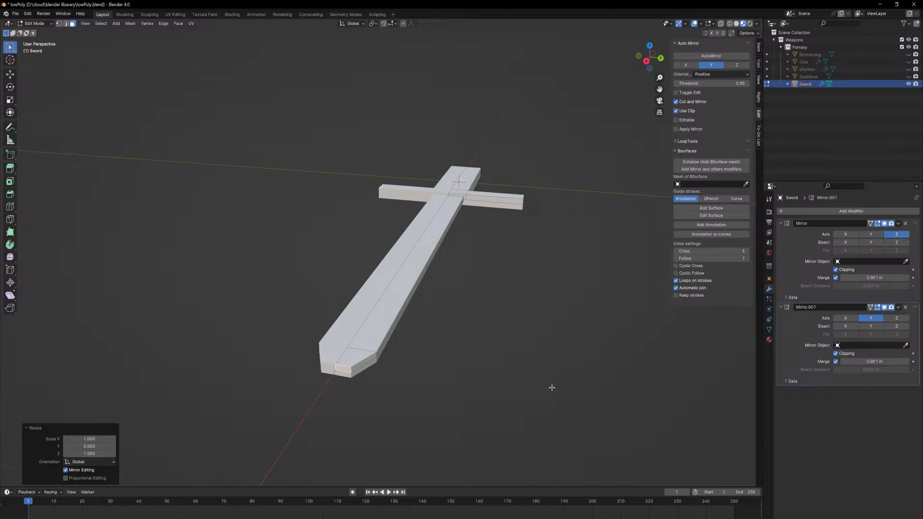
# Slide the narrowed end's vertices along their edges to the blade's centre line to form a pointed tip.
pyautogui.press('1')
pyautogui.moveTo(346, 365); pyautogui.dragTo(358, 381)
pyautogui.press('g')
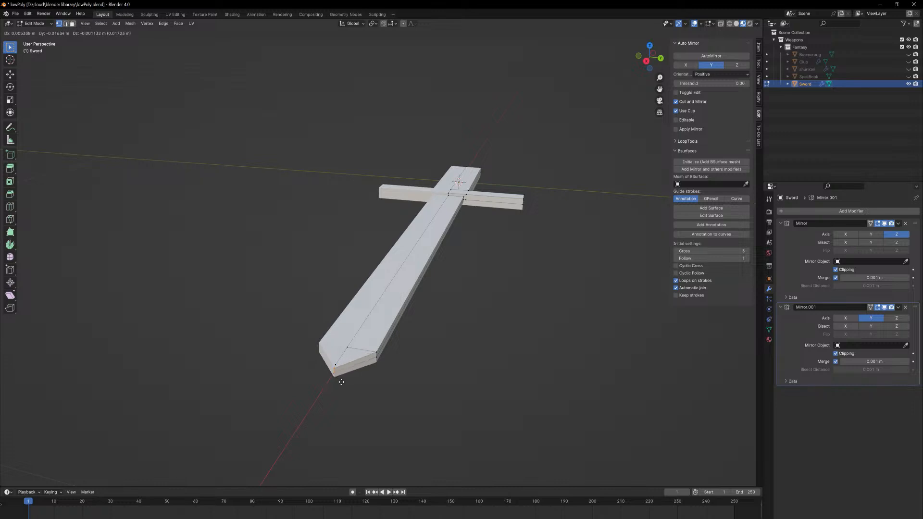
pyautogui.press('g')
pyautogui.click(358, 388)
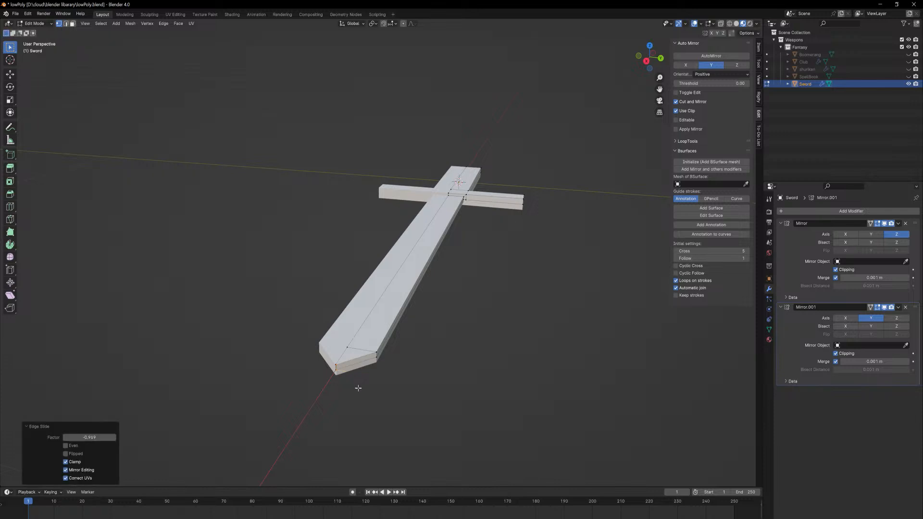
# Merge all of the sword's vertices by distance, with a merge distance of 0.0101 m.
pyautogui.press('a')
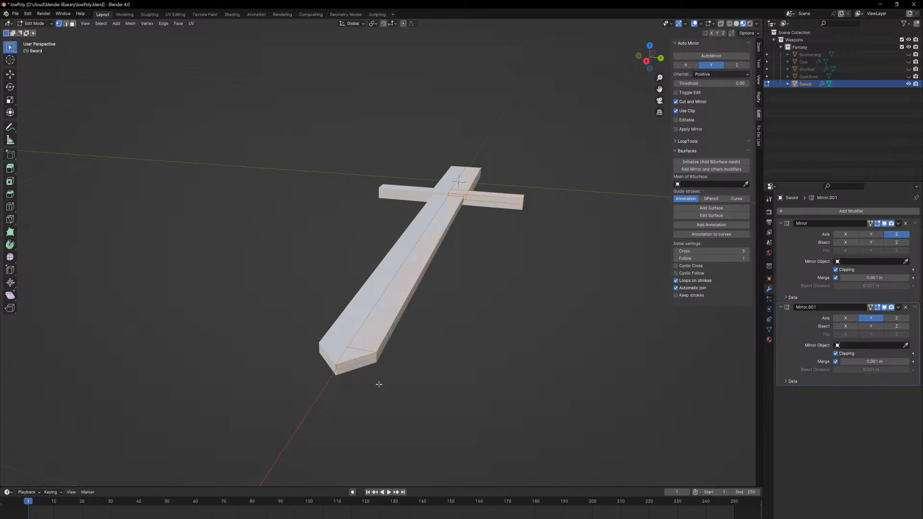
pyautogui.press('F3')
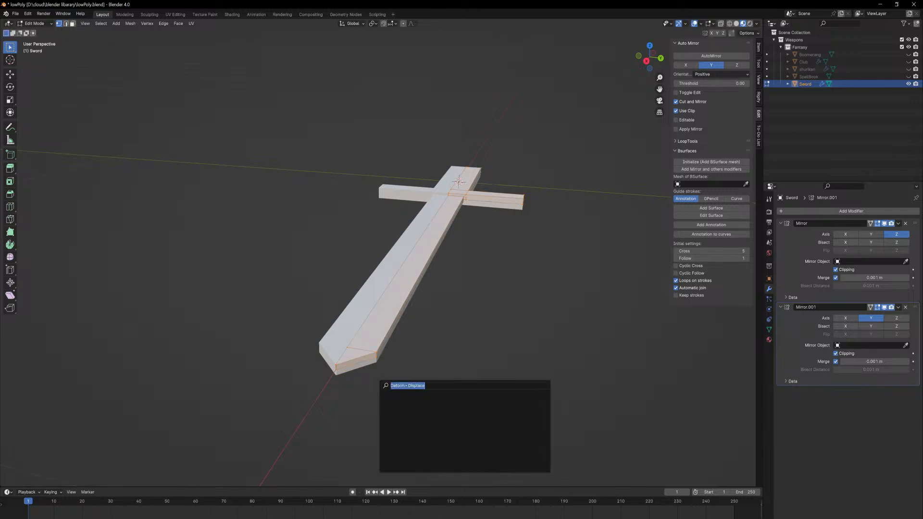
pyautogui.write('merge')
pyautogui.press('Down')
pyautogui.press('Return')
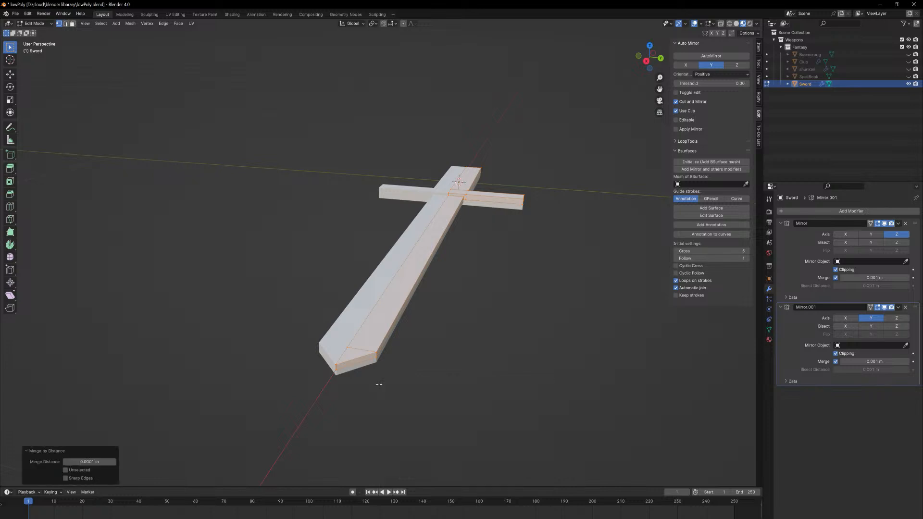
pyautogui.moveTo(354, 379)
pyautogui.mouseDown(button='middle')
pyautogui.moveTo(373, 377)
pyautogui.moveTo(365, 377)
pyautogui.mouseUp(button='middle')
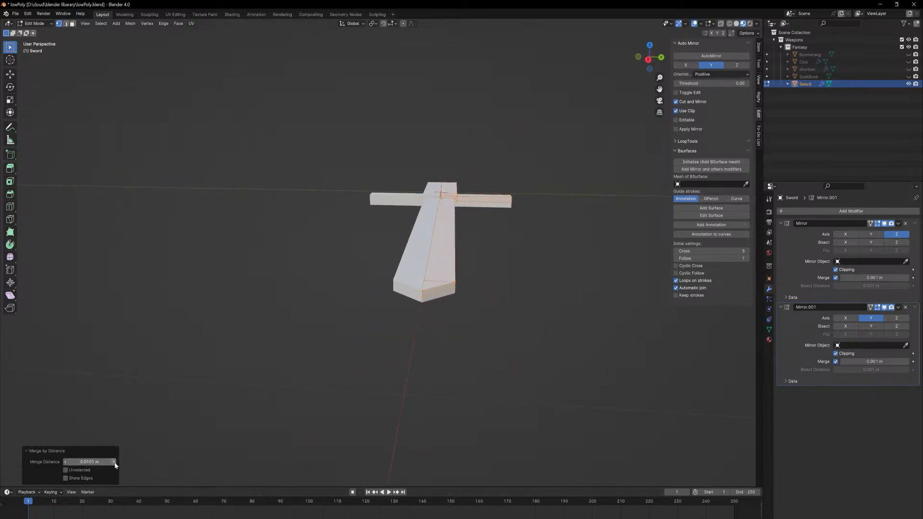
pyautogui.moveTo(472, 342)
pyautogui.mouseDown(button='middle')
pyautogui.moveTo(465, 334)
pyautogui.moveTo(457, 352)
pyautogui.mouseUp(button='middle')
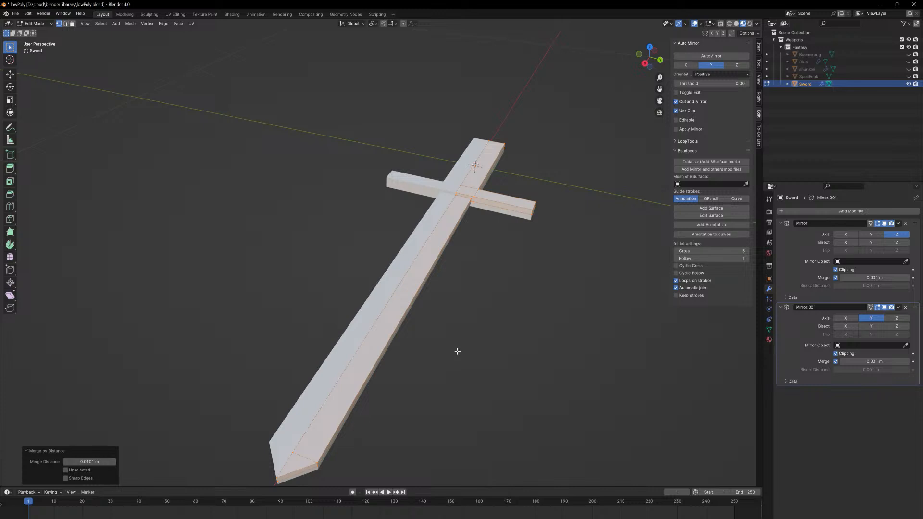
# Narrow the grip by moving its side face about 0.021 m inward along the Y axis.
pyautogui.moveTo(509, 309); pyautogui.dragTo(488, 232, button='middle')
pyautogui.press('Tab')
pyautogui.press('Tab')
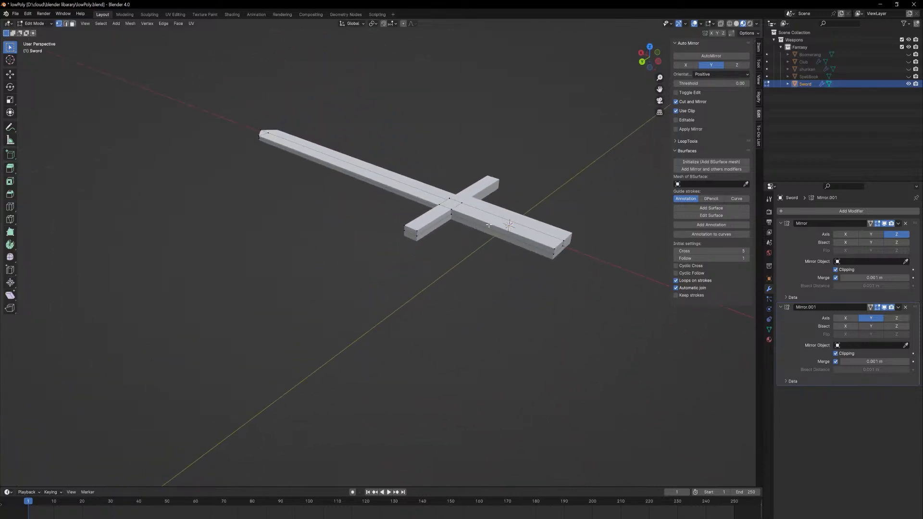
pyautogui.press('3')
pyautogui.click(487, 226)
pyautogui.moveTo(485, 232); pyautogui.dragTo(474, 235, button='middle')
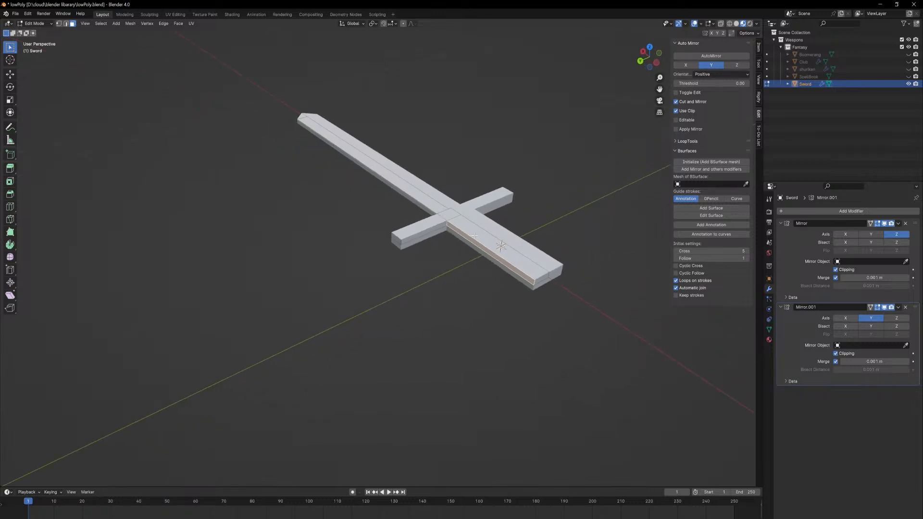
pyautogui.press('g')
pyautogui.press('y')
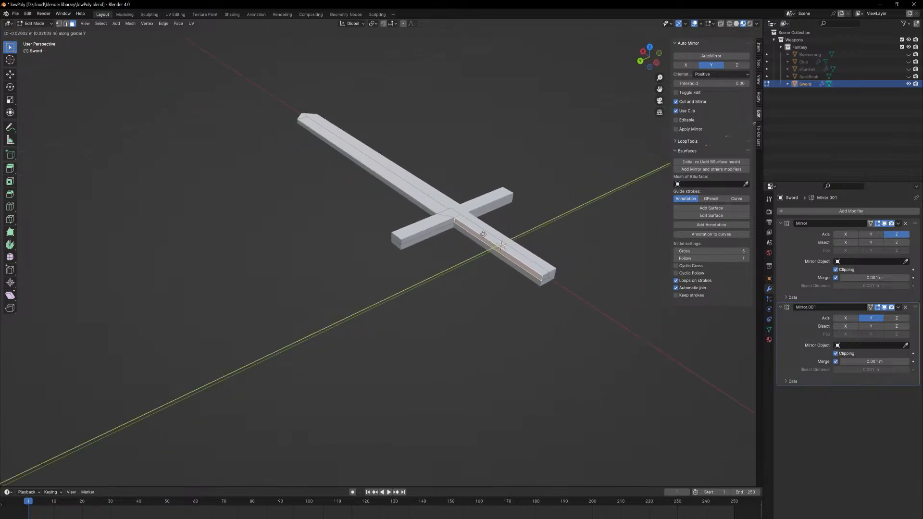
pyautogui.click(484, 234)
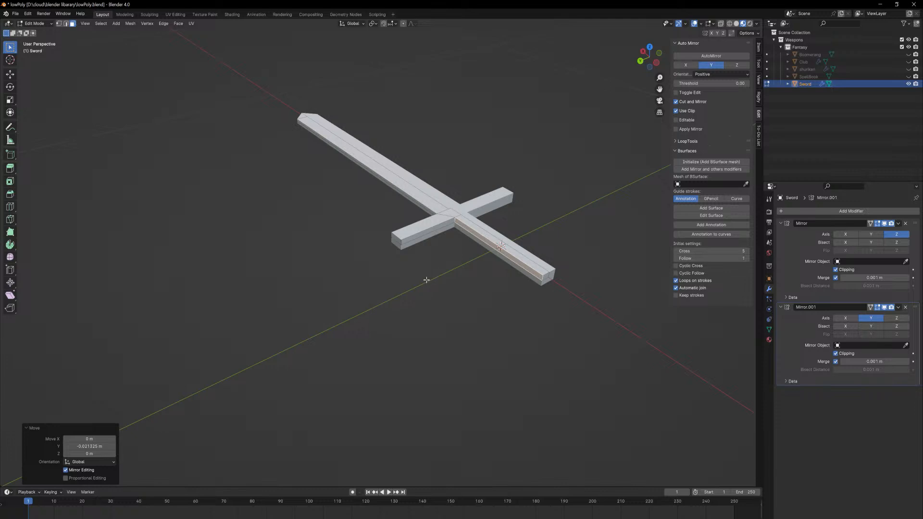
# Sharpen the blade by moving the upper edge of its side face about 0.0055 m down along the Z axis.
pyautogui.scroll(5, 427, 280)
pyautogui.moveTo(426, 280); pyautogui.dragTo(396, 140, button='middle')
pyautogui.click(404, 145)
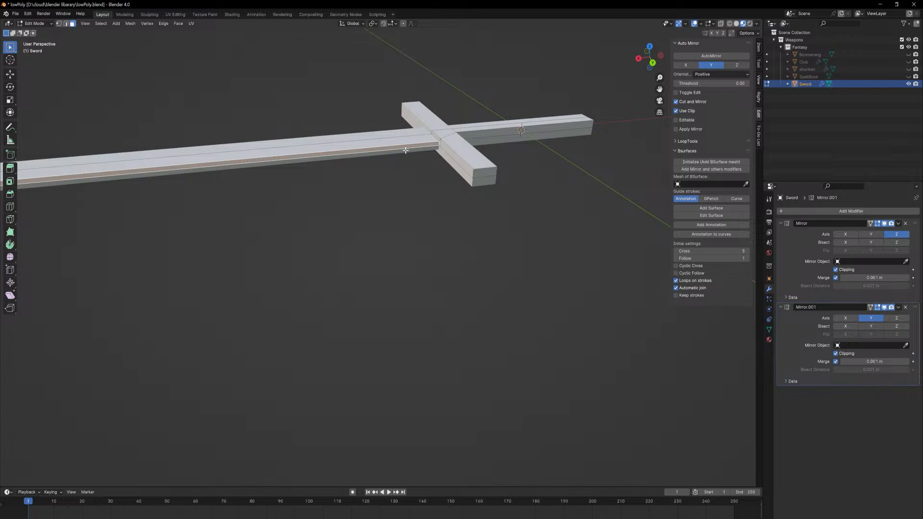
pyautogui.press('2')
pyautogui.hotkey('alt', 'a')
pyautogui.press('g')
pyautogui.press('z')
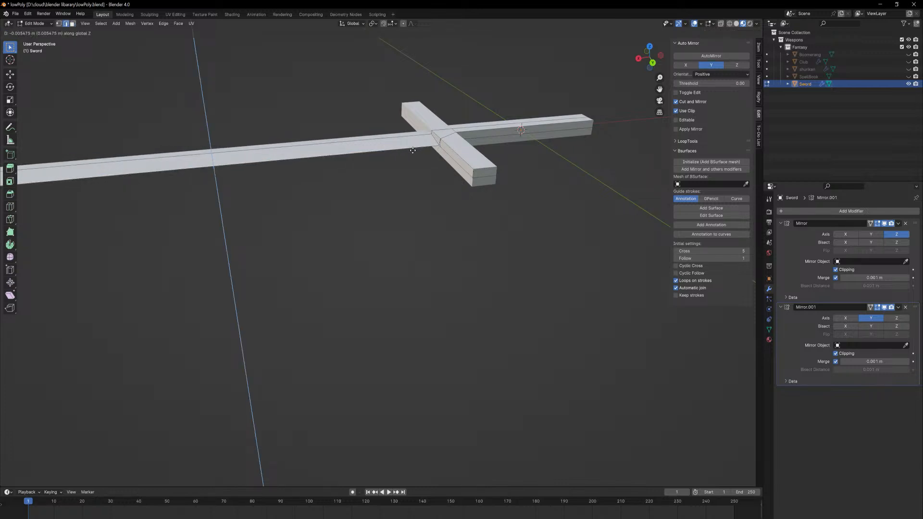
pyautogui.click(412, 150)
pyautogui.moveTo(441, 177); pyautogui.dragTo(371, 217, button='middle')
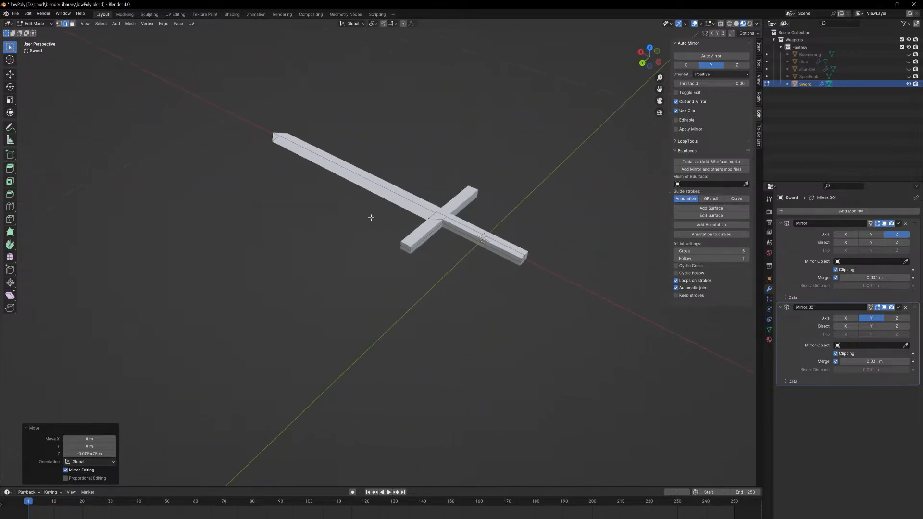
pyautogui.scroll(5, 481, 219)
pyautogui.scroll(-1, 486, 213)
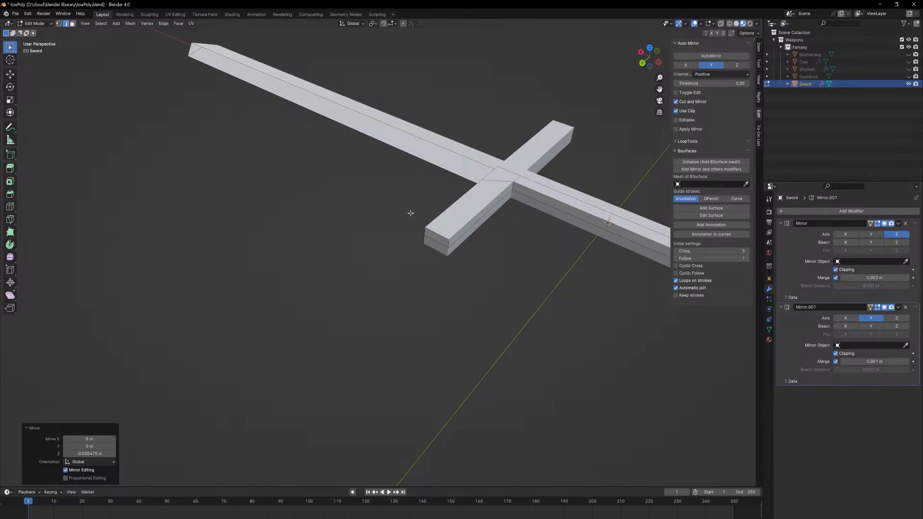
# Push the blade's side edge about 0.186 m down along the Z axis against the clipping mirror plane to sharpen it.
pyautogui.moveTo(410, 212); pyautogui.dragTo(445, 202, button='middle')
pyautogui.press('g')
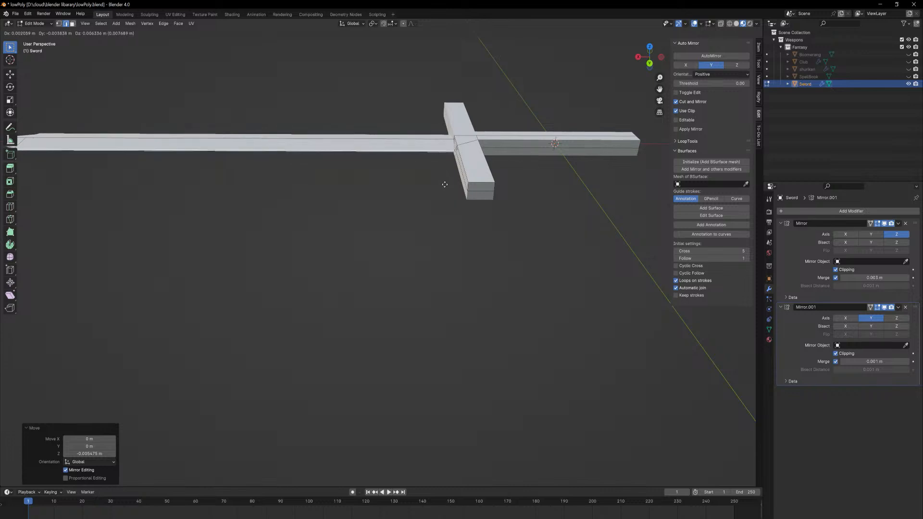
pyautogui.press('z')
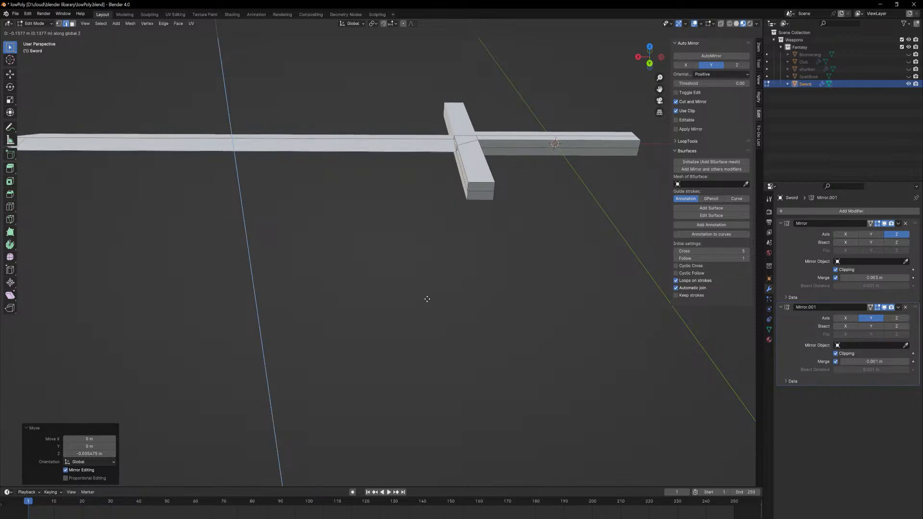
pyautogui.click(428, 315)
pyautogui.moveTo(445, 313); pyautogui.dragTo(429, 238, button='middle')
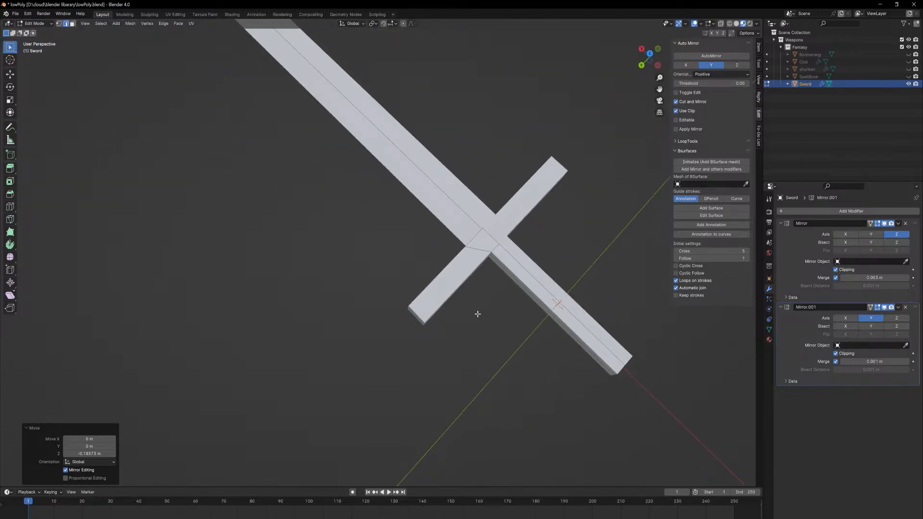
pyautogui.moveTo(433, 313); pyautogui.dragTo(436, 301, button='middle')
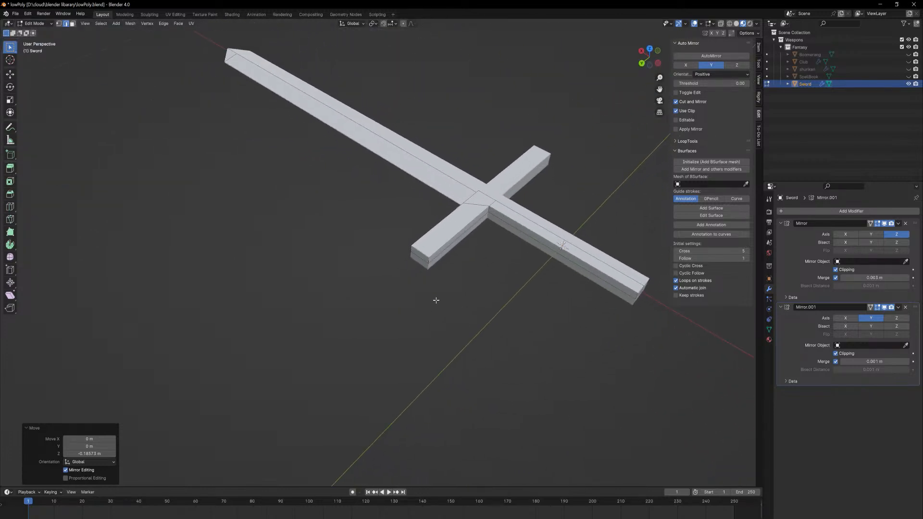
# Bevel the upper outer edges of the crossguard and grip, using 2 segments.
pyautogui.click(427, 254)
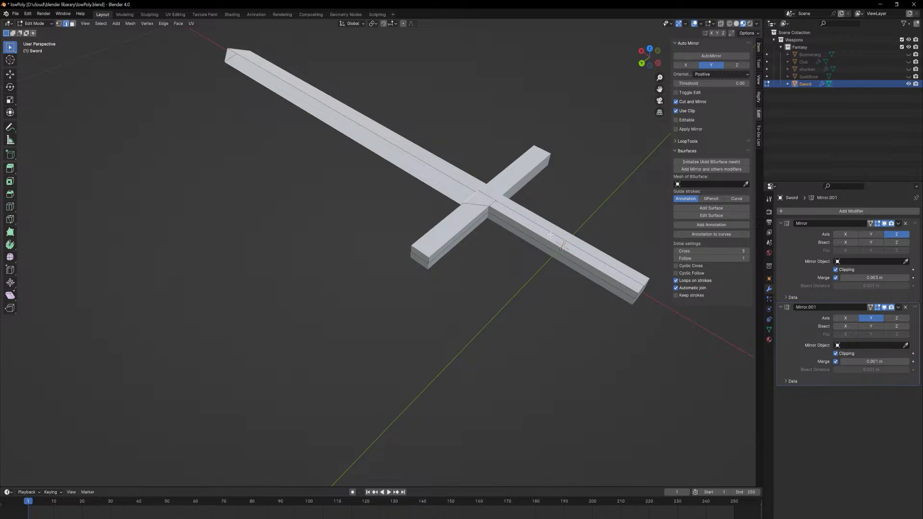
pyautogui.keyDown('ctrl'); pyautogui.click(418, 248); pyautogui.keyUp('ctrl')
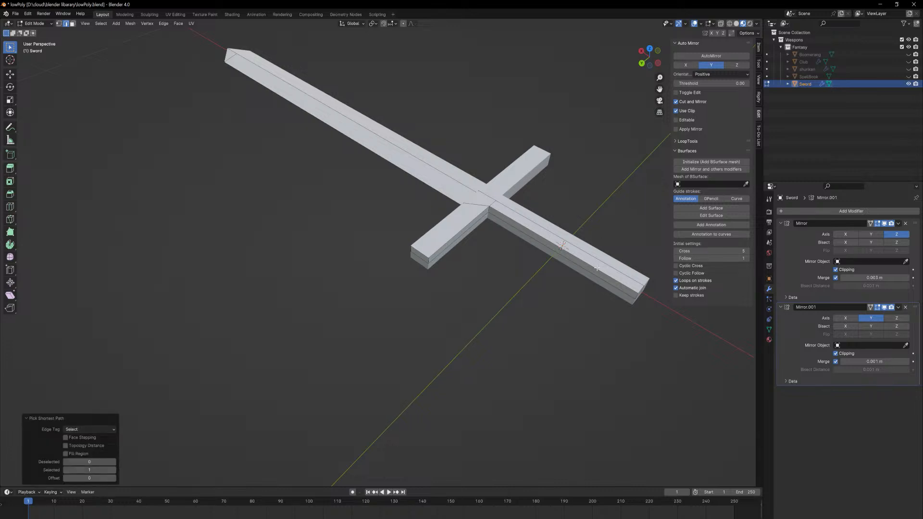
pyautogui.click(459, 225)
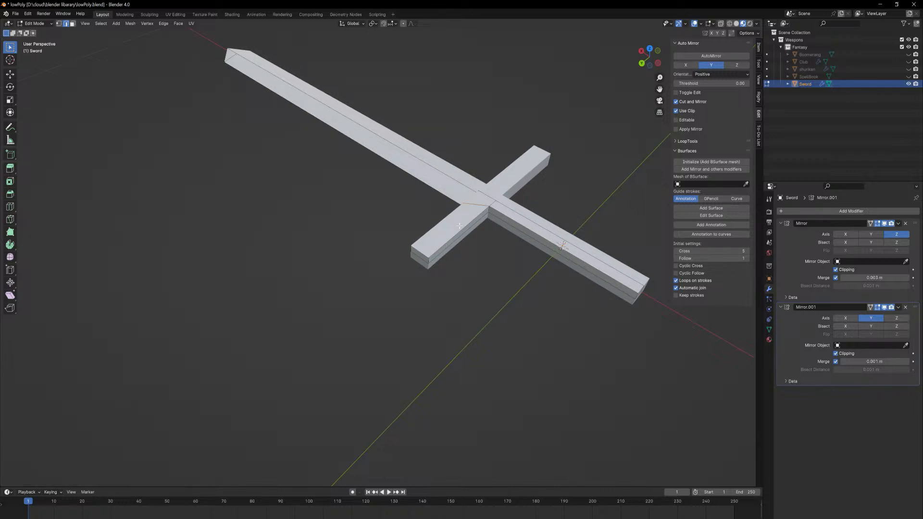
pyautogui.keyDown('ctrl'); pyautogui.click(462, 226); pyautogui.keyUp('ctrl')
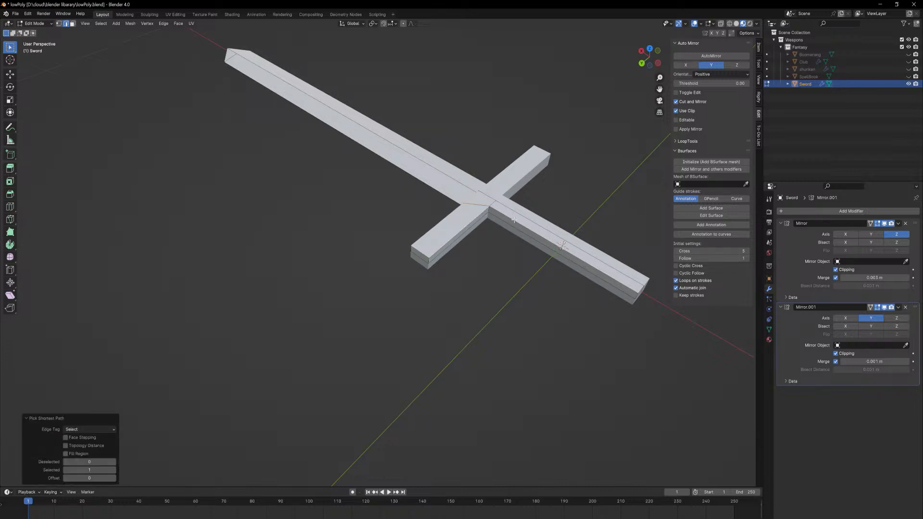
pyautogui.click(638, 288)
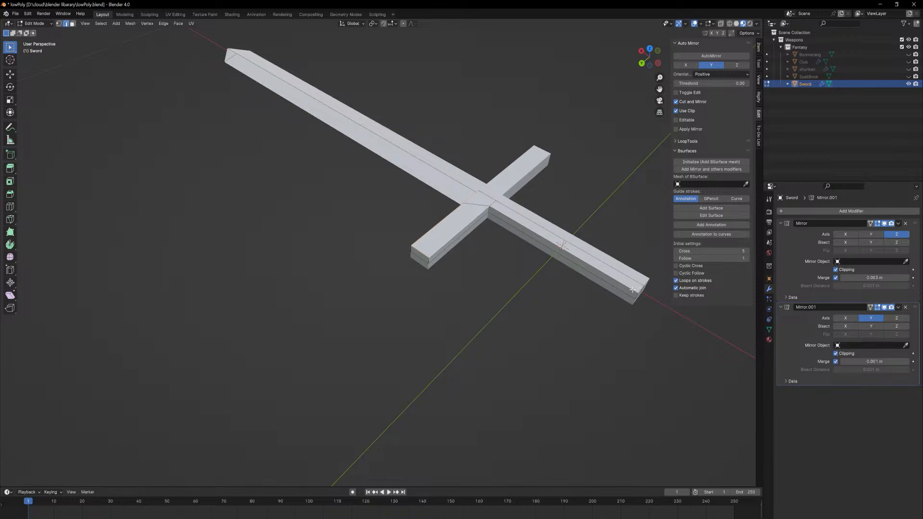
pyautogui.keyDown('ctrl'); pyautogui.click(641, 289); pyautogui.keyUp('ctrl')
pyautogui.moveTo(642, 298); pyautogui.dragTo(634, 295, button='middle')
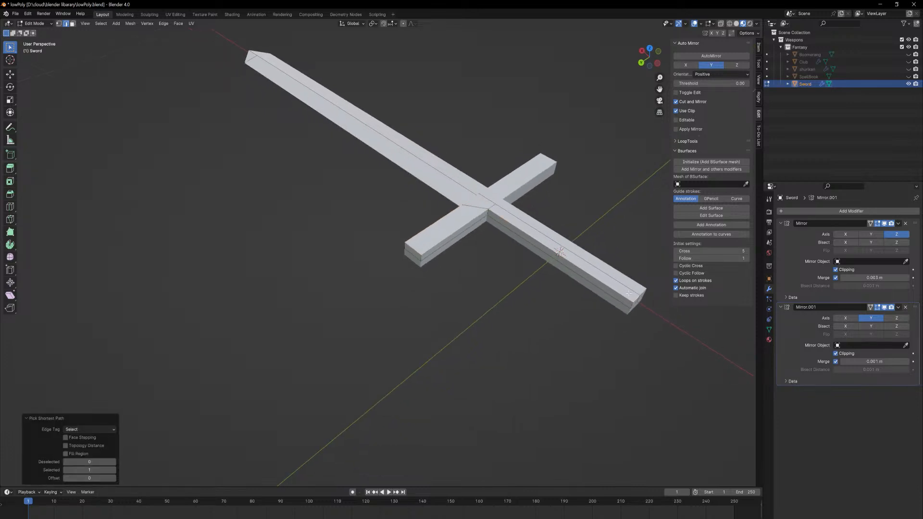
pyautogui.keyDown('ctrl'); pyautogui.click(633, 295); pyautogui.keyUp('ctrl')
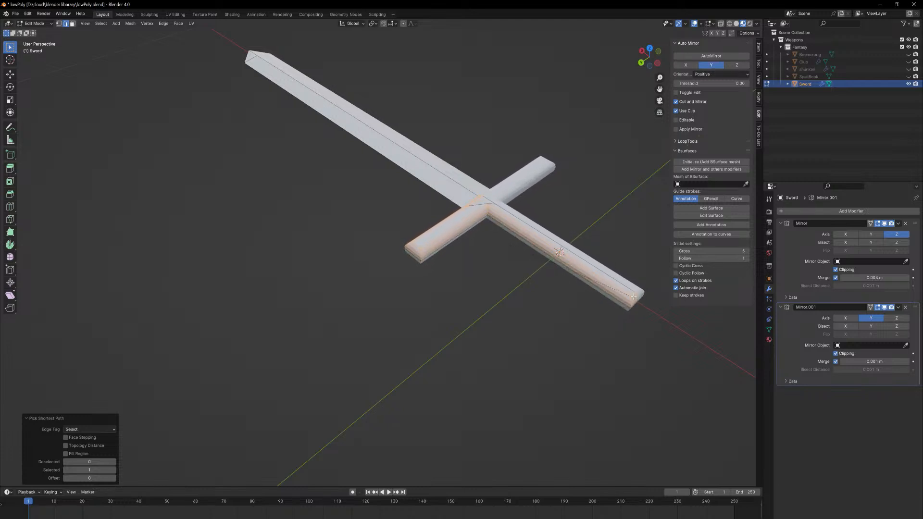
pyautogui.click(635, 297)
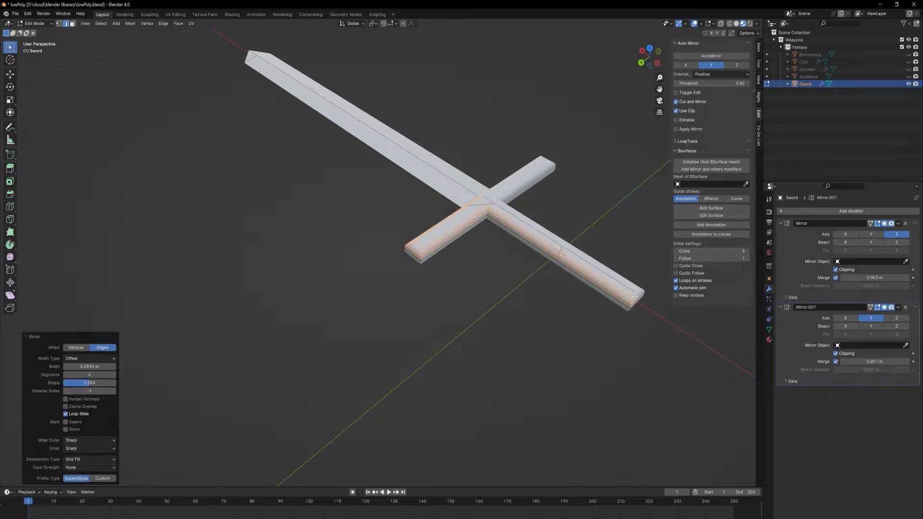
pyautogui.click(67, 375)
pyautogui.click(66, 375)
# Examine the bevelled crossguard and grip, their junction with the blade, and the whole sword's silhouette.
pyautogui.moveTo(472, 305)
pyautogui.mouseDown(button='middle')
pyautogui.moveTo(426, 327)
pyautogui.moveTo(450, 300)
pyautogui.moveTo(472, 295)
pyautogui.mouseUp(button='middle')
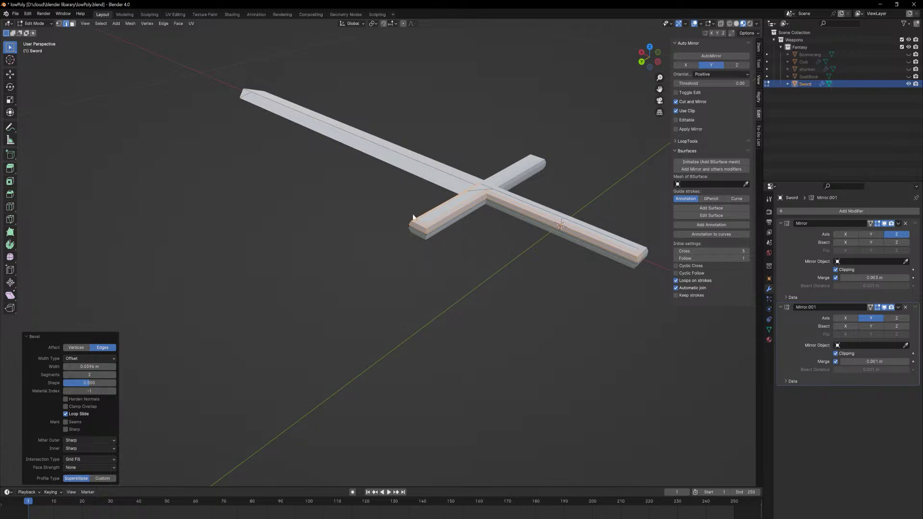
pyautogui.moveTo(413, 218); pyautogui.dragTo(474, 180, button='middle')
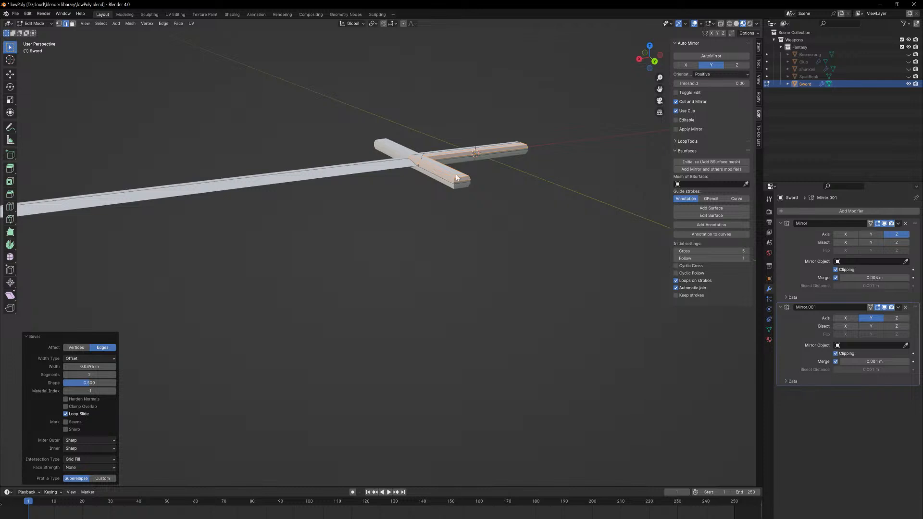
pyautogui.moveTo(430, 158); pyautogui.dragTo(468, 291, button='middle')
pyautogui.scroll(6, 467, 290)
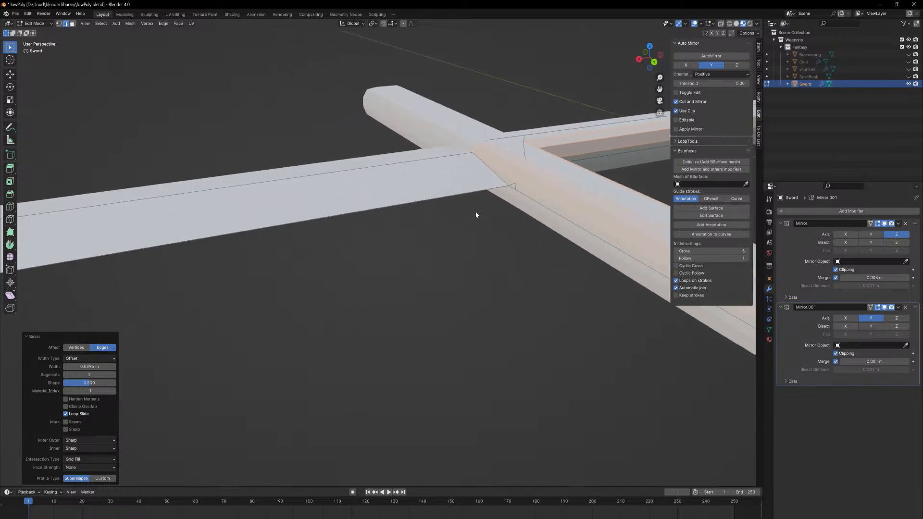
pyautogui.scroll(-5, 549, 219)
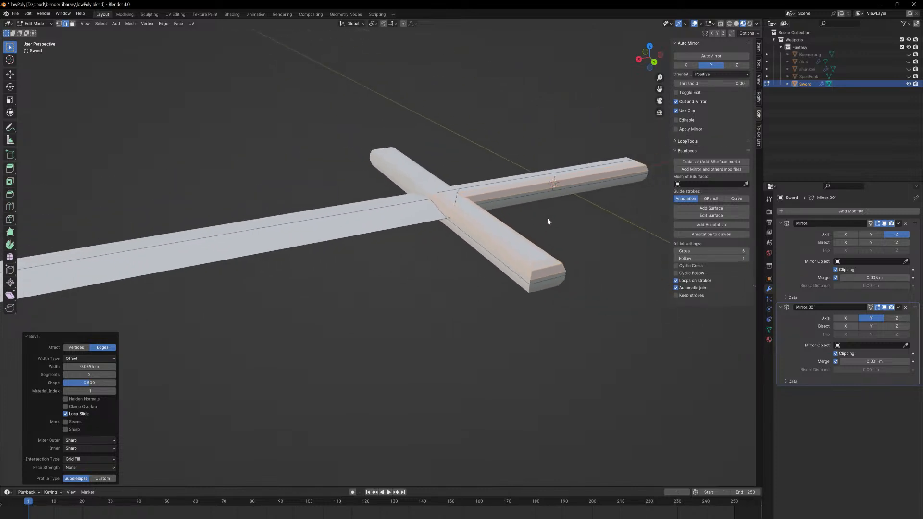
pyautogui.moveTo(554, 232); pyautogui.dragTo(481, 270, button='middle')
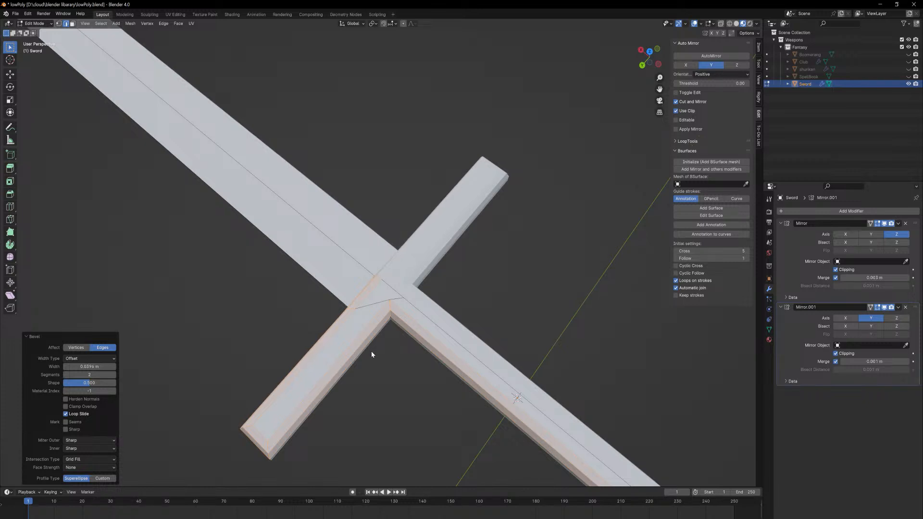
pyautogui.scroll(-4, 372, 348)
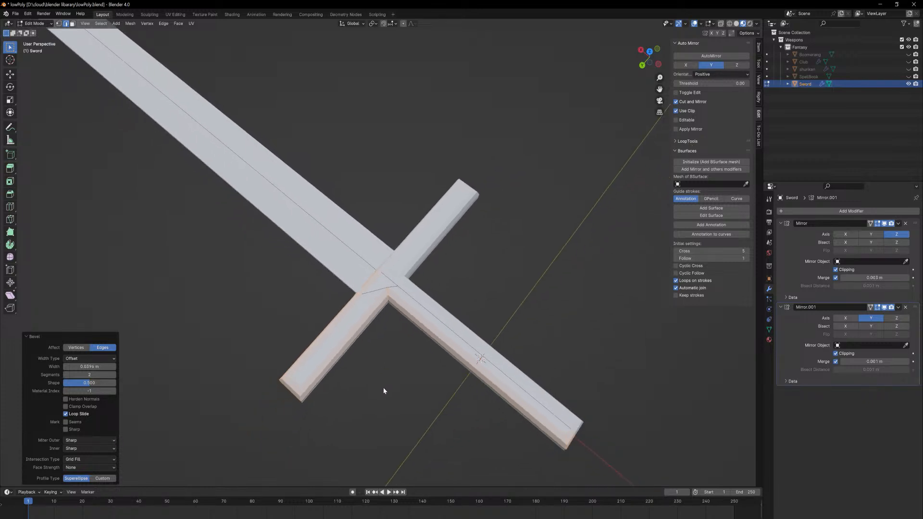
pyautogui.moveTo(431, 342); pyautogui.dragTo(391, 337, button='middle')
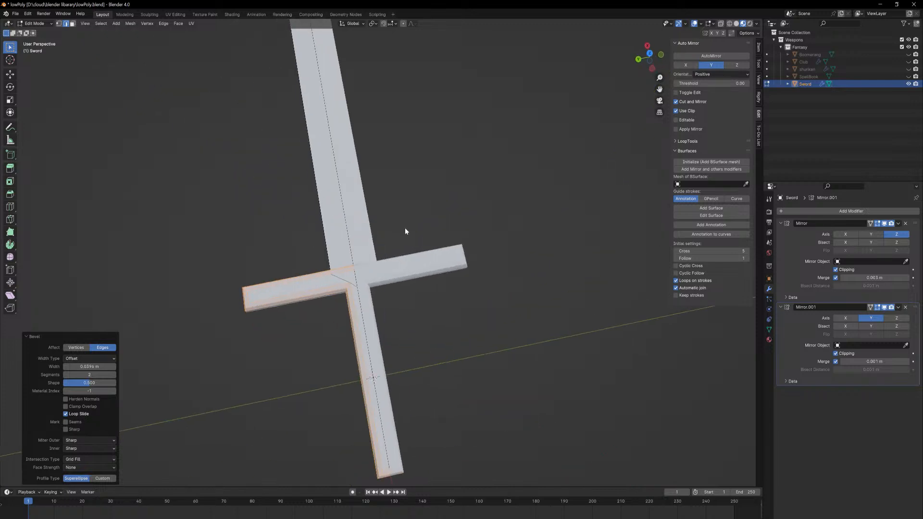
pyautogui.keyDown('ctrl'); pyautogui.moveTo(406, 231); pyautogui.dragTo(406, 473, button='middle'); pyautogui.keyUp('ctrl')
pyautogui.moveTo(444, 262); pyautogui.dragTo(385, 272, button='middle')
pyautogui.press('Tab')
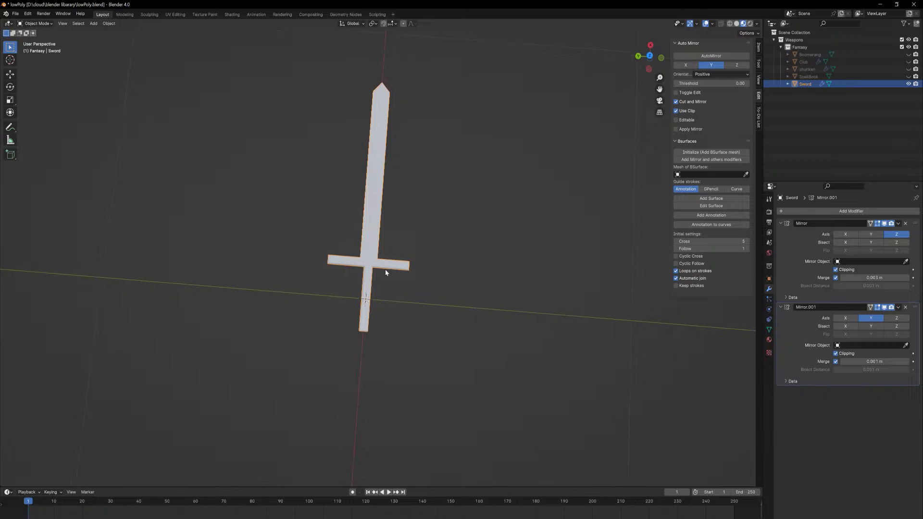
pyautogui.press('Tab')
pyautogui.scroll(9, 245, 306)
pyautogui.scroll(-6, 245, 306)
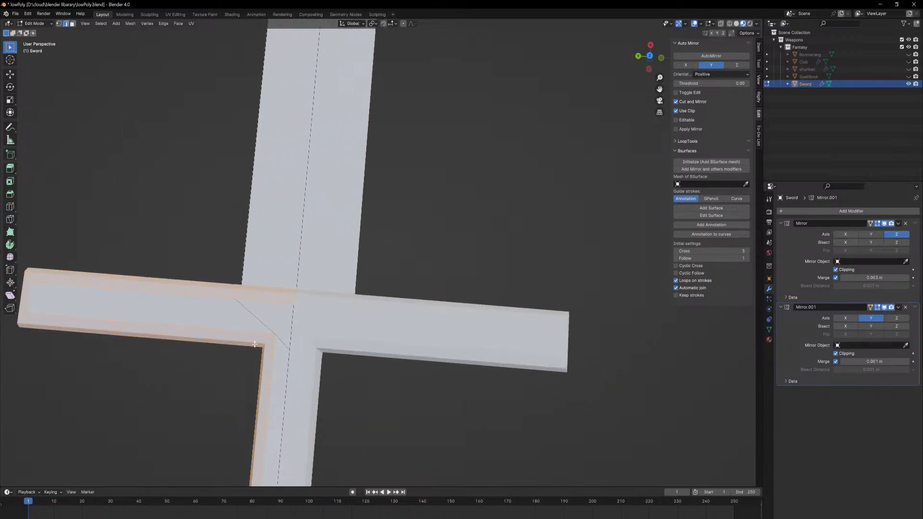
pyautogui.moveTo(247, 351); pyautogui.dragTo(265, 404, button='middle')
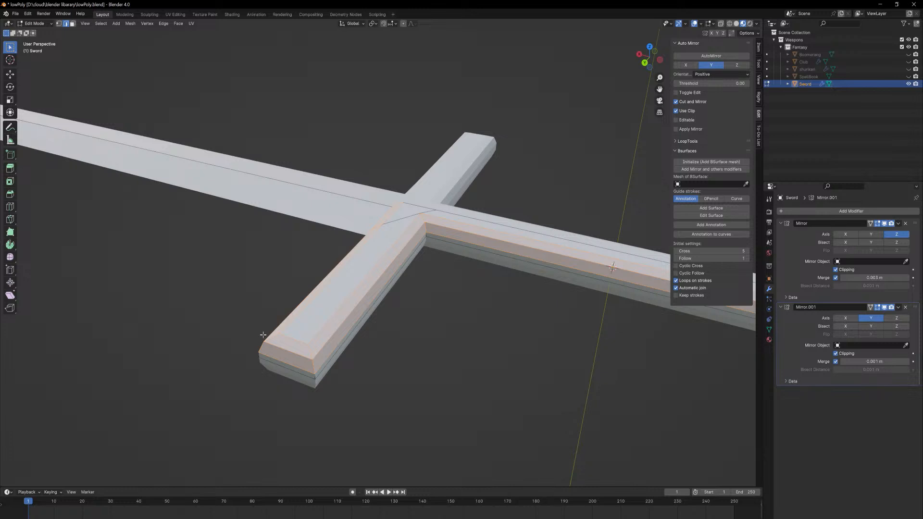
pyautogui.moveTo(263, 335); pyautogui.dragTo(286, 334, button='middle')
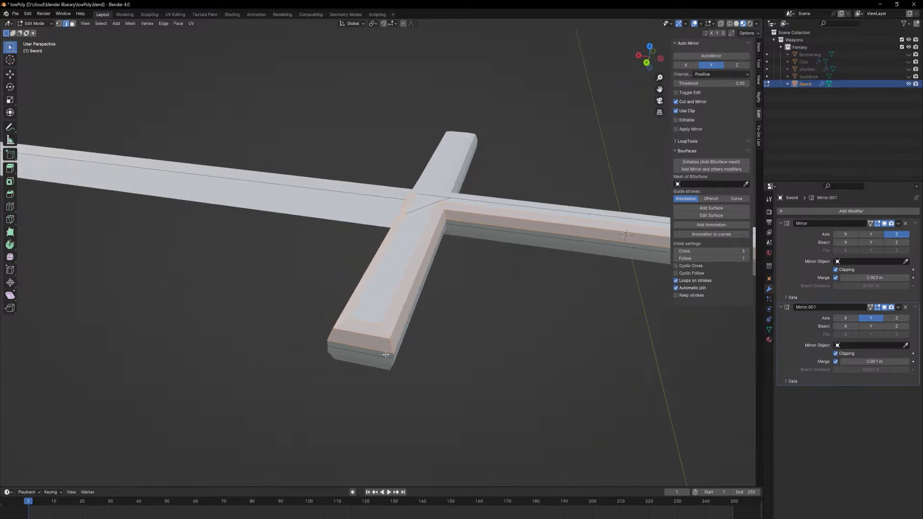
# Select the bevelled faces at the crossguard's outer end and turn on proportional editing.
pyautogui.hotkey('alt', 'a')
pyautogui.moveTo(380, 355); pyautogui.dragTo(404, 347, button='middle')
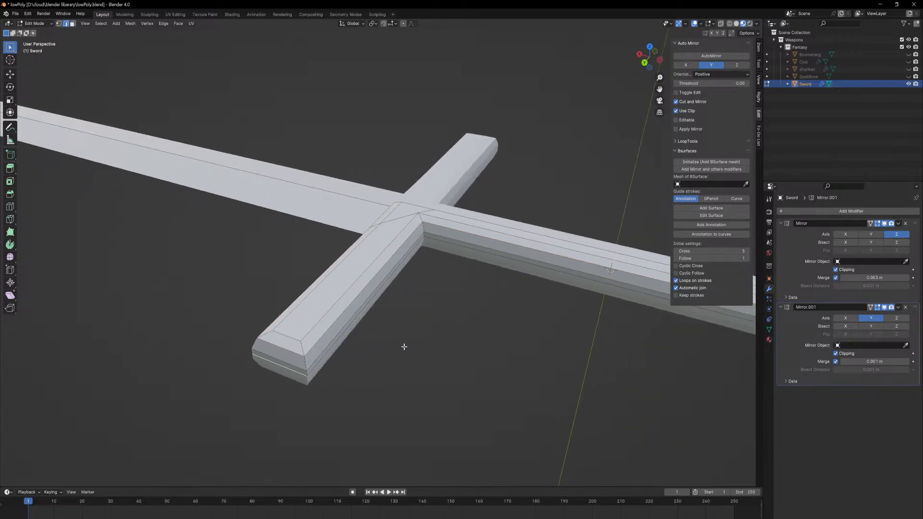
pyautogui.press('g')
pyautogui.rightClick(400, 350)
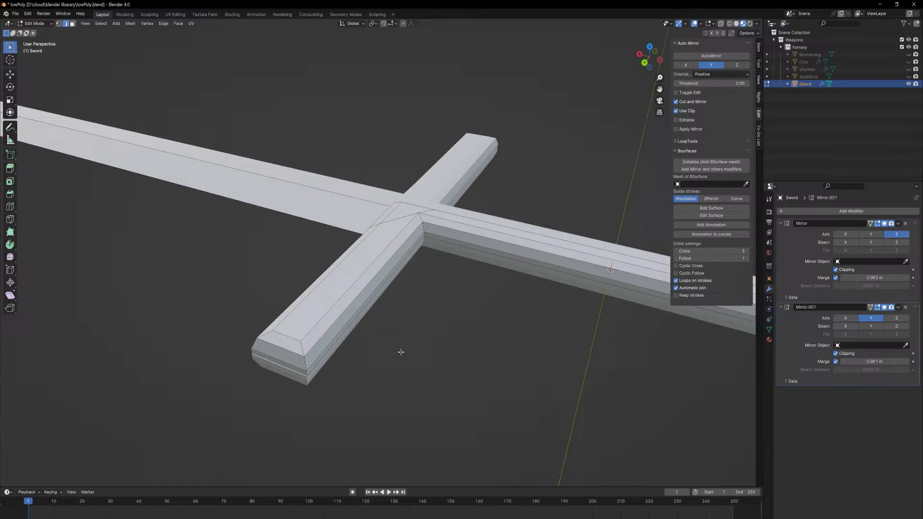
pyautogui.keyDown('alt'); pyautogui.click(258, 330); pyautogui.keyUp('alt')
pyautogui.click(373, 24)
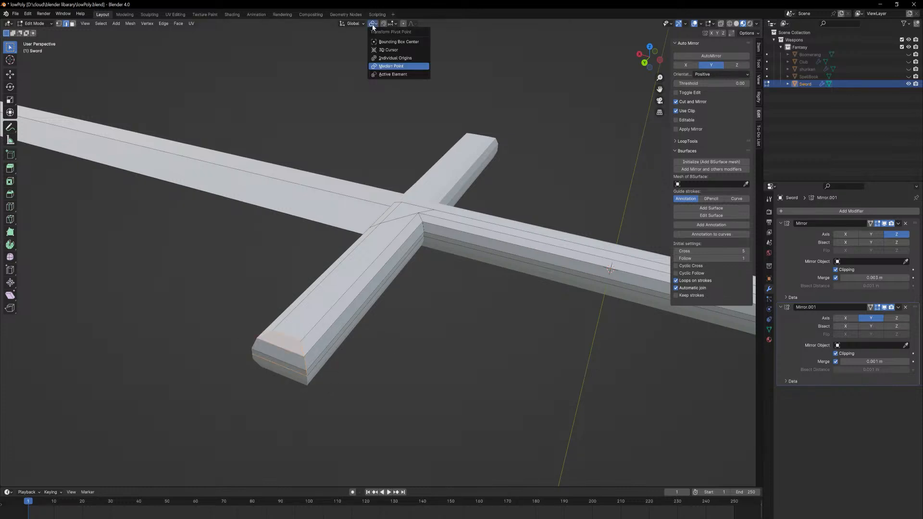
pyautogui.click(402, 26)
pyautogui.click(403, 25)
# Bend the crossguard's end toward the blade with smooth proportional falloff of size 0.047, moving it about -0.019 m in X and -0.012 m in Y.
pyautogui.moveTo(351, 248); pyautogui.dragTo(347, 270, button='middle')
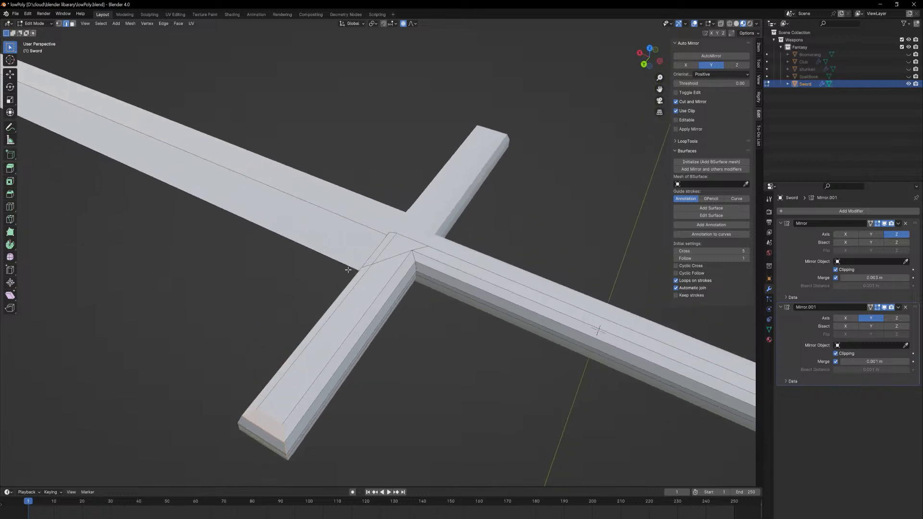
pyautogui.scroll(-5, 278, 298)
pyautogui.press('g')
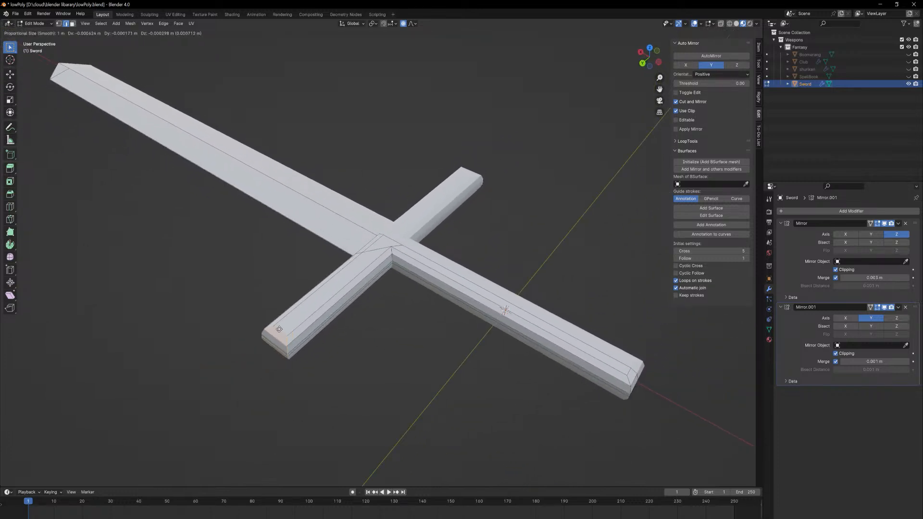
pyautogui.rightClick(282, 327)
pyautogui.scroll(-5, 298, 289)
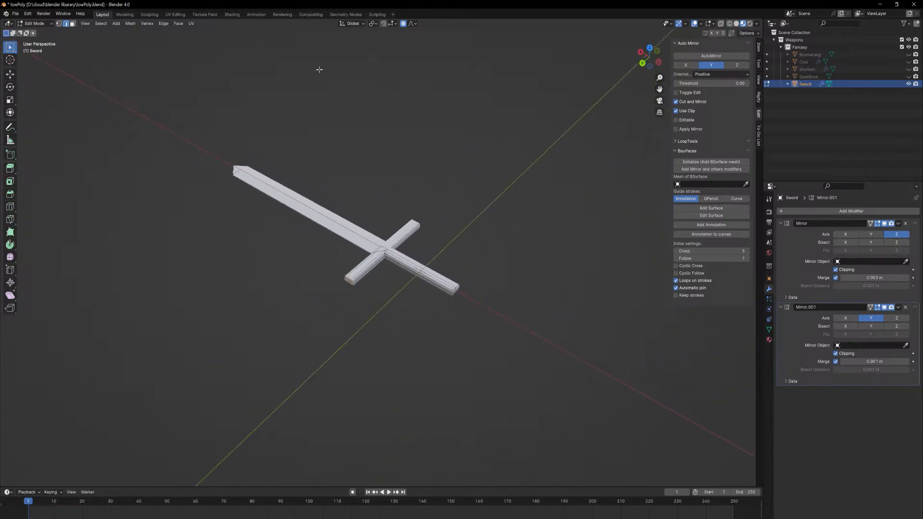
pyautogui.press('g')
pyautogui.scroll(1, 335, 80)
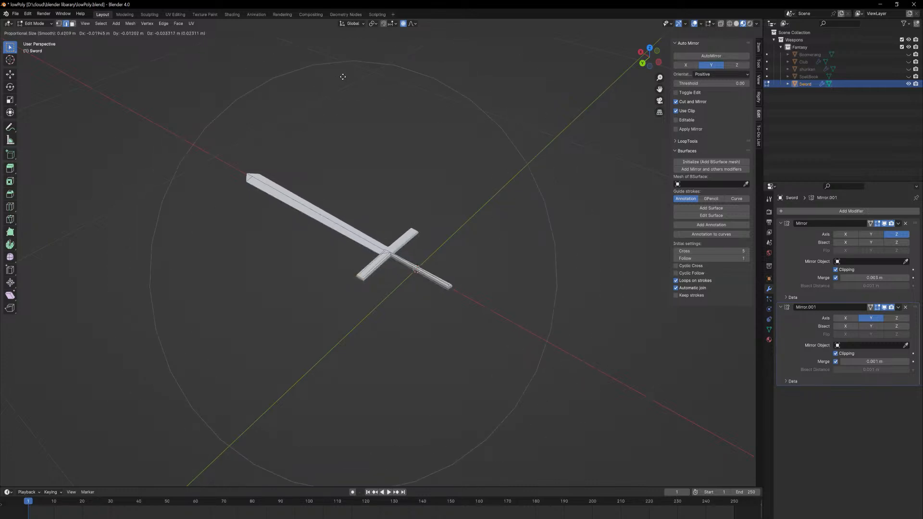
pyautogui.scroll(12, 339, 79)
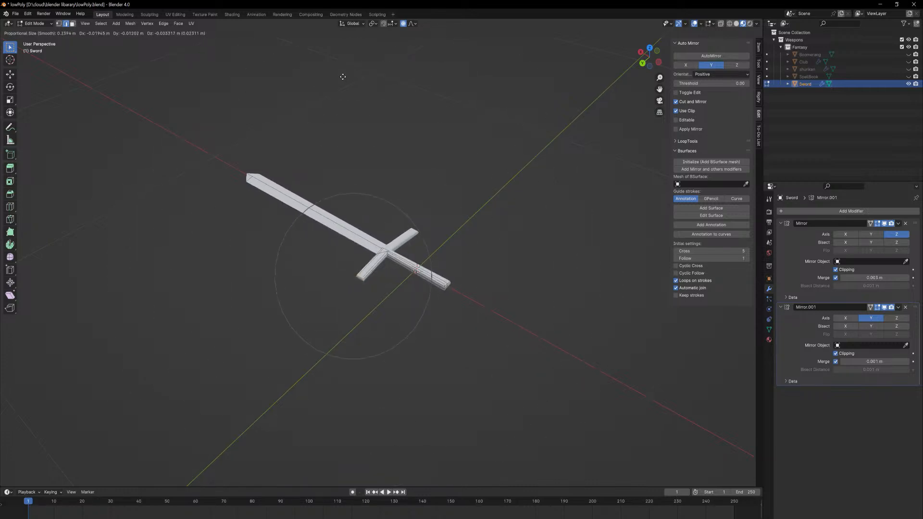
pyautogui.scroll(5, 343, 77)
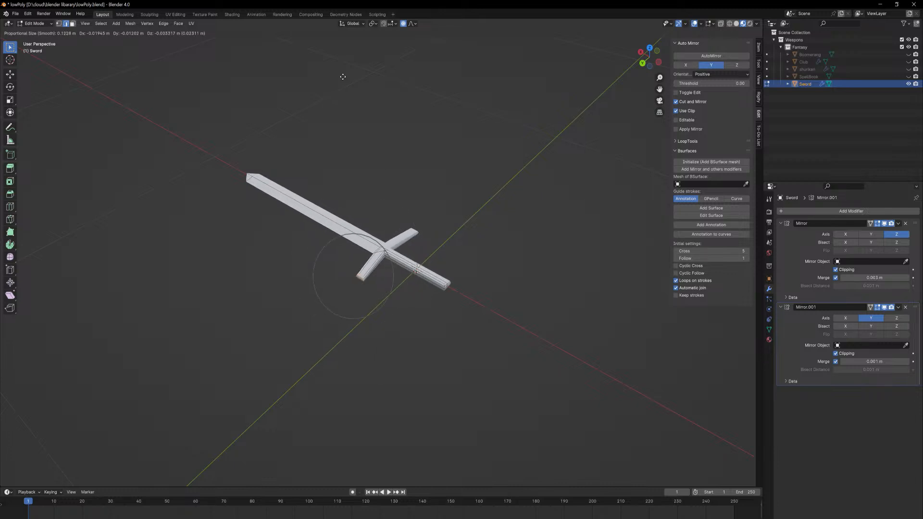
pyautogui.scroll(10, 343, 77)
pyautogui.click(342, 77)
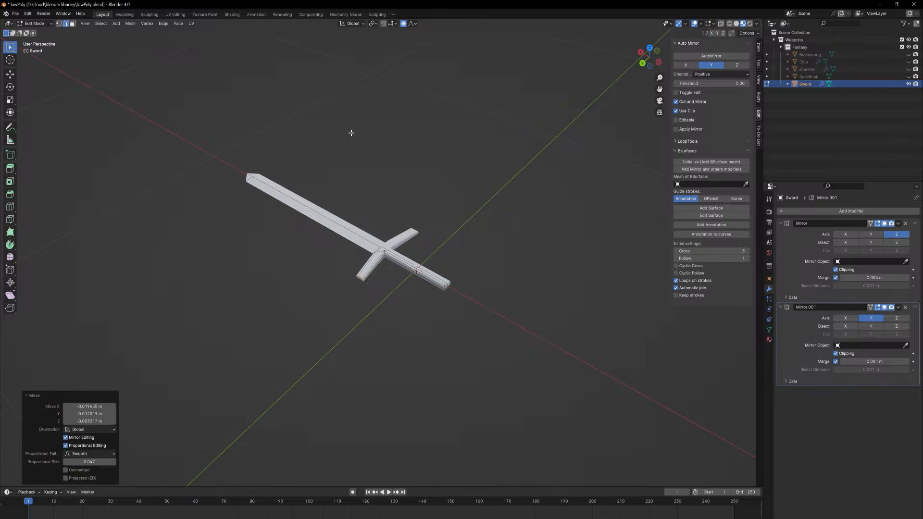
# Move the crossguard's outer end back along X by about 0.039 m with smooth proportional falloff.
pyautogui.scroll(9, 386, 165)
pyautogui.scroll(-4, 385, 181)
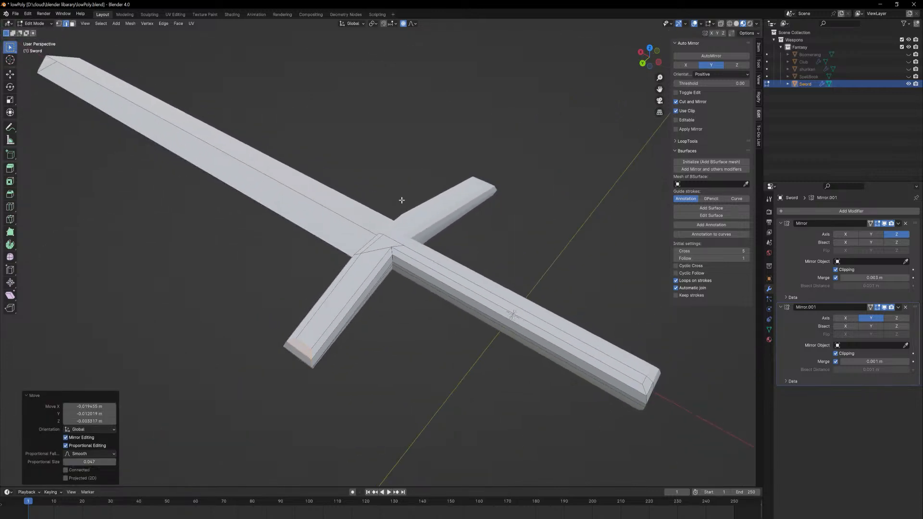
pyautogui.moveTo(401, 200)
pyautogui.mouseDown(button='middle')
pyautogui.moveTo(387, 228)
pyautogui.moveTo(409, 211)
pyautogui.mouseUp(button='middle')
pyautogui.press('g')
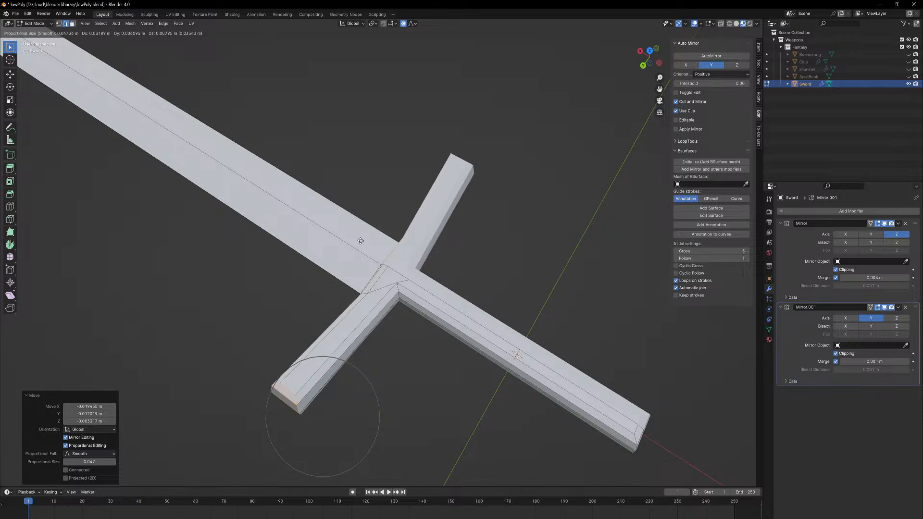
pyautogui.press('y')
pyautogui.press('x')
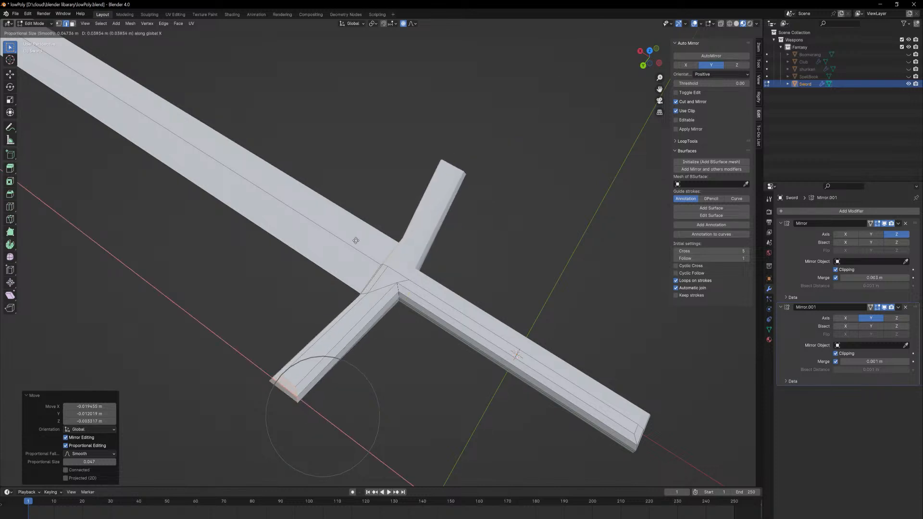
pyautogui.click(355, 240)
# Rotate the crossguard's end faces slightly about the Z axis and leave mesh editing.
pyautogui.press('r')
pyautogui.press('z')
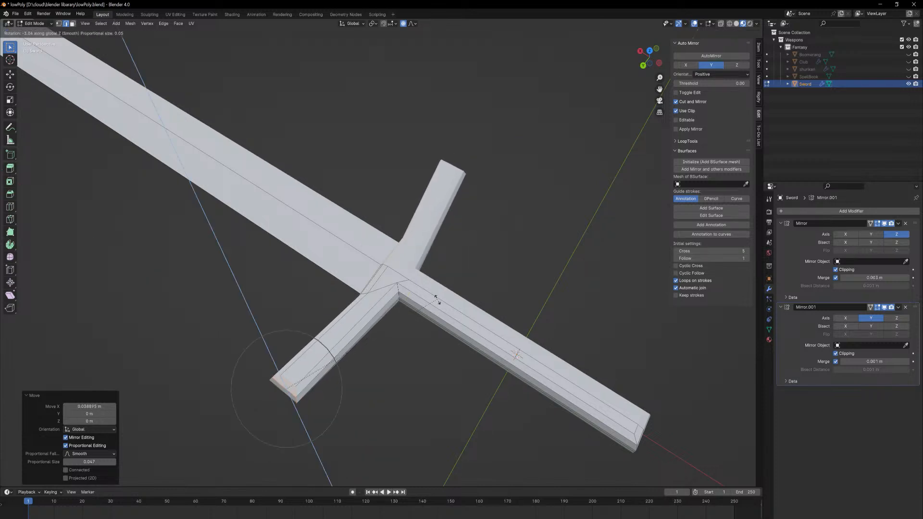
pyautogui.click(433, 323)
pyautogui.press('Tab')
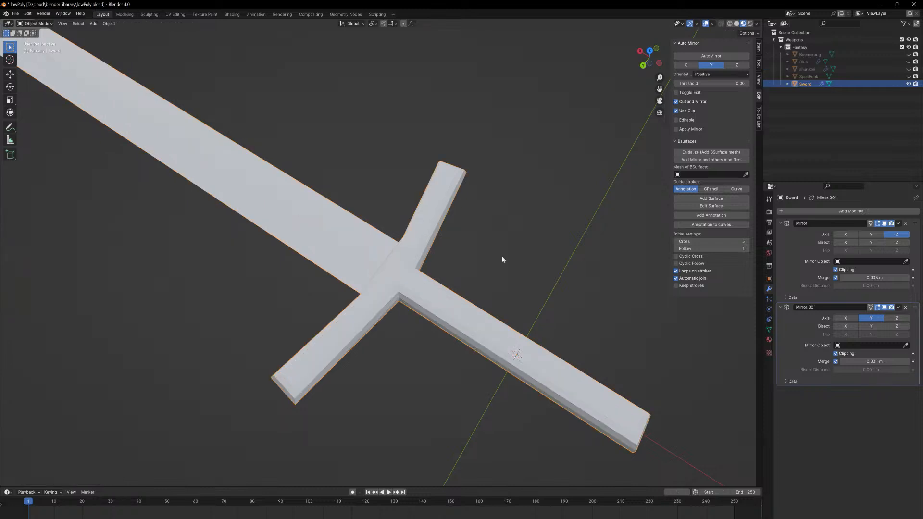
# Add one loop cut across the crossguard arm near the blade, with a slide factor of about 0.31.
pyautogui.moveTo(500, 259); pyautogui.dragTo(471, 238, button='middle')
pyautogui.scroll(-5, 447, 406)
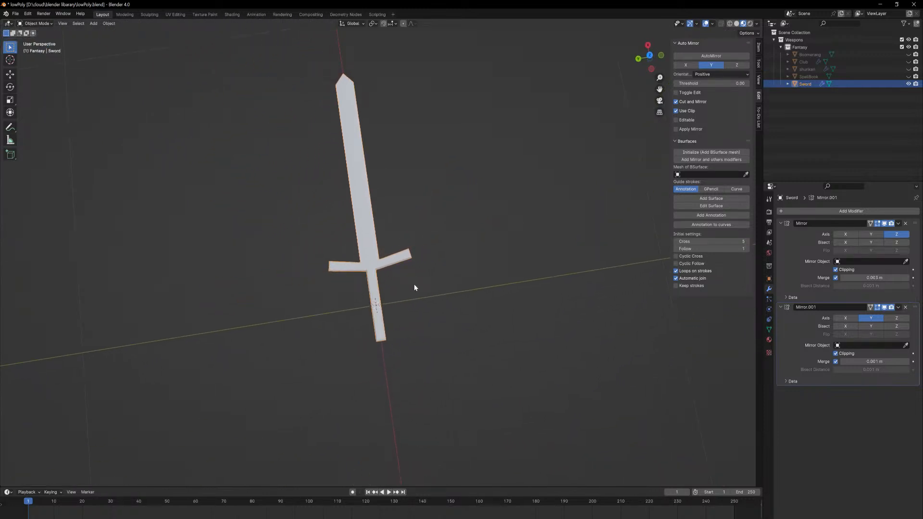
pyautogui.scroll(6, 387, 274)
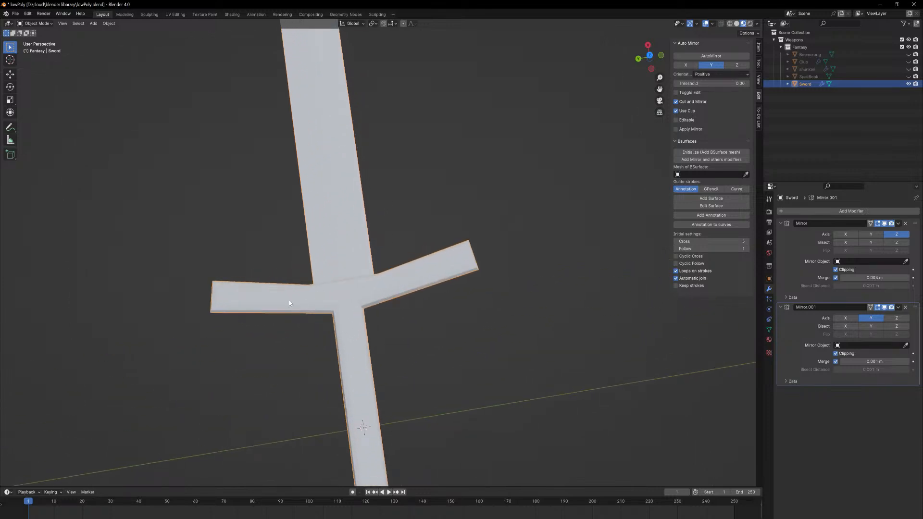
pyautogui.press('Tab')
pyautogui.click(282, 290)
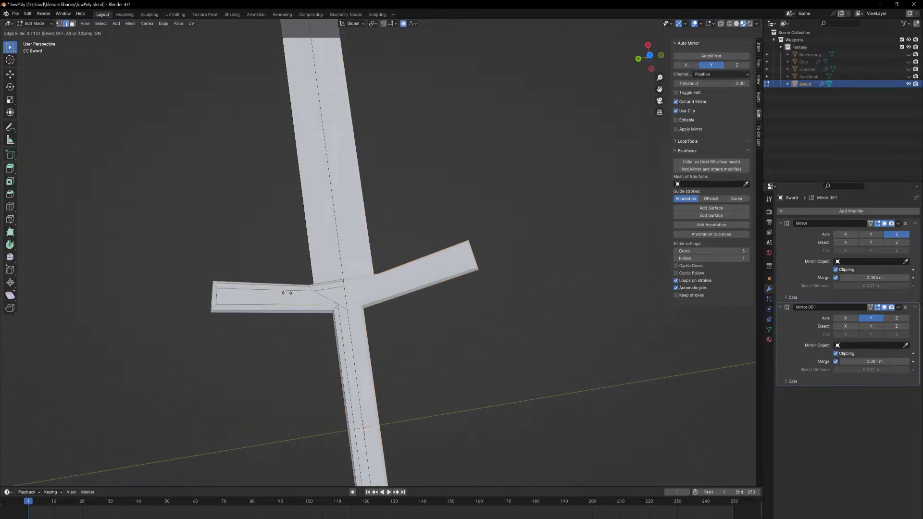
pyautogui.click(296, 298)
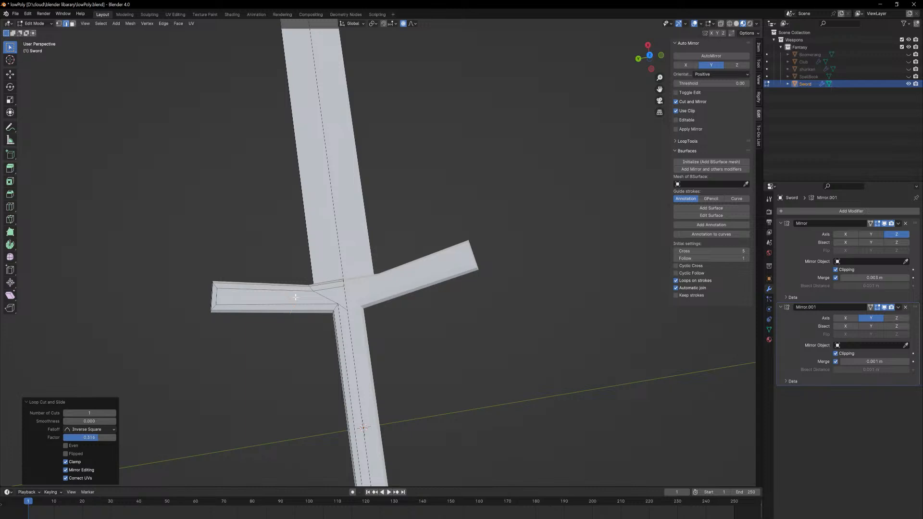
# Try to flatten the new crossguard loop by scaling it to 0 along Y with proportional editing on.
pyautogui.press('s')
pyautogui.press('z')
pyautogui.press('y')
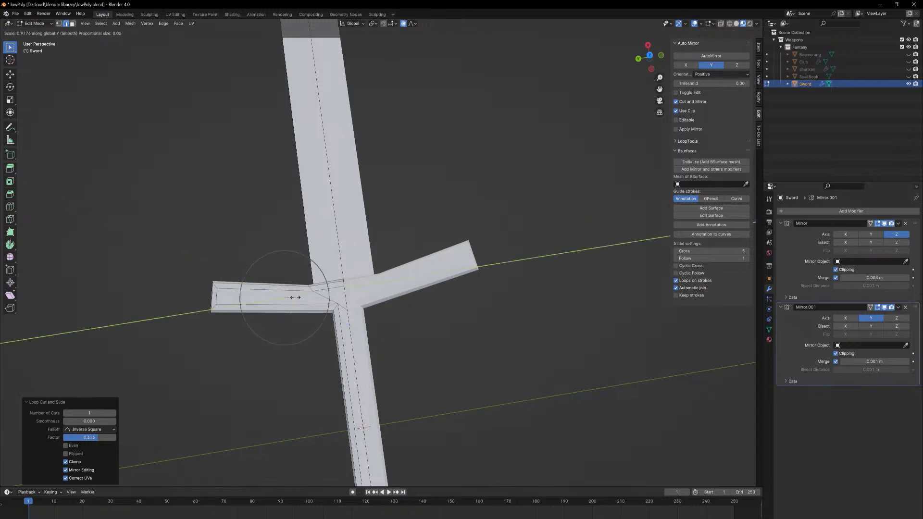
pyautogui.press('0')
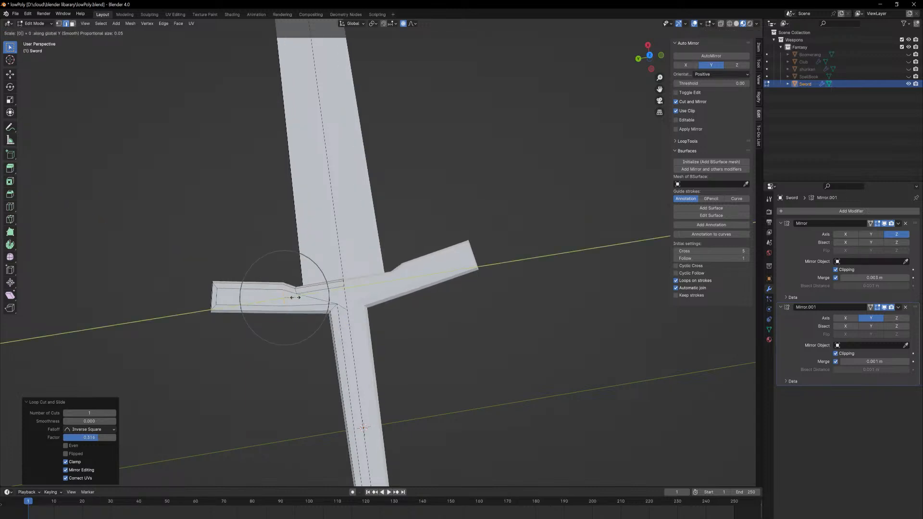
pyautogui.press('Return')
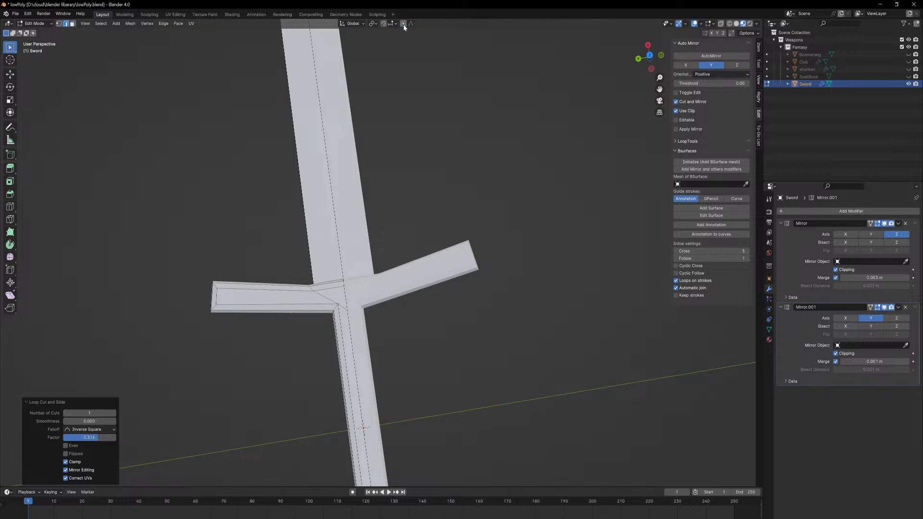
# Turn off proportional editing and straighten the new crossguard loop by scaling it to 0 along Y.
pyautogui.click(402, 23)
pyautogui.press('s')
pyautogui.press('z')
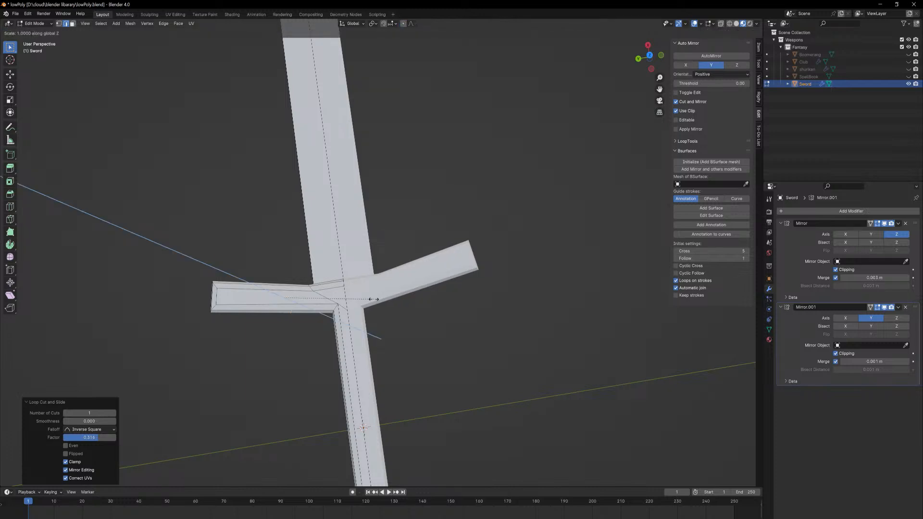
pyautogui.press('y')
pyautogui.press('0')
pyautogui.press('Return')
# Move the loop within the XY plane by about -0.003 m in X and -0.005 m in Y to curve the crossguard.
pyautogui.press('g')
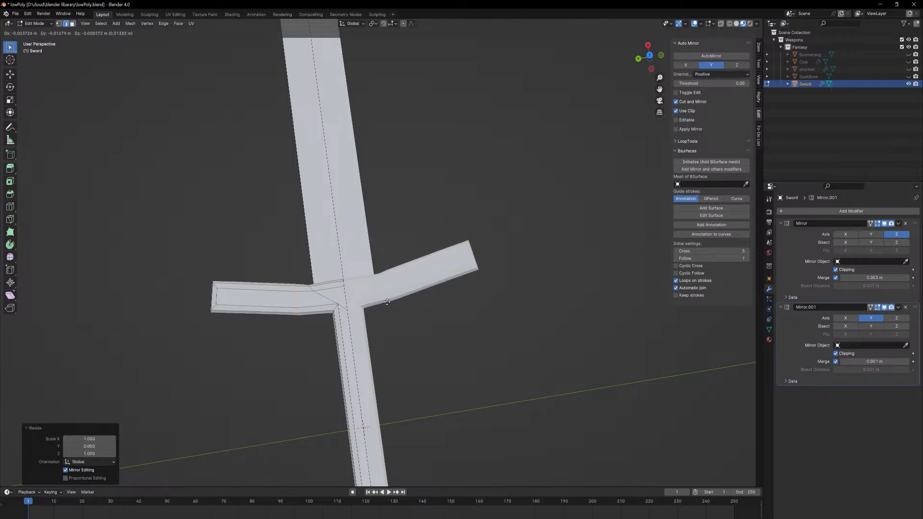
pyautogui.hotkey('shift', 'z')
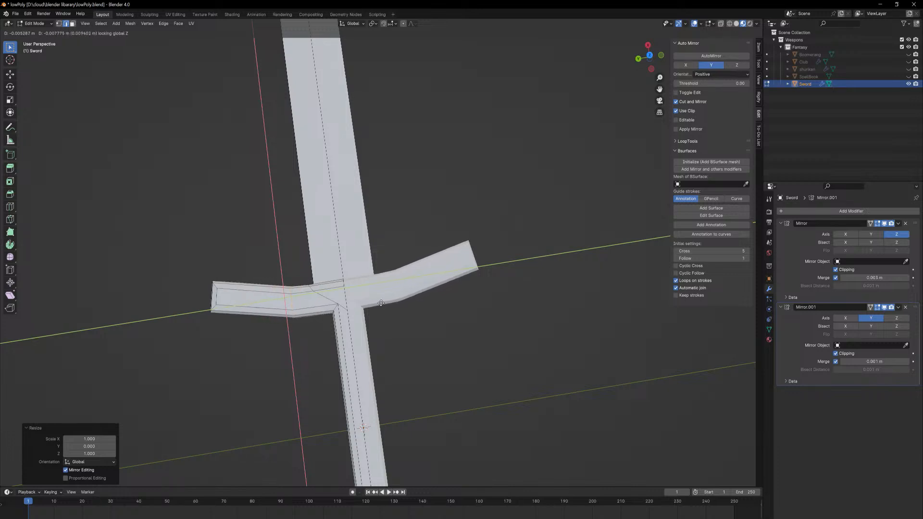
pyautogui.click(378, 302)
# Bevel the crossguard's loop to round the bend, and check the sword's silhouette in Object Mode.
pyautogui.hotkey('ctrl', 'b')
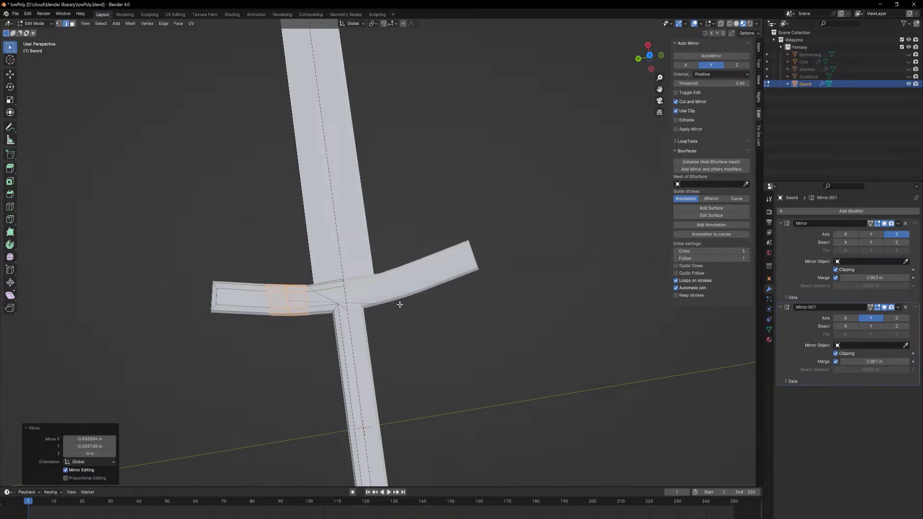
pyautogui.click(397, 304)
pyautogui.press('Tab')
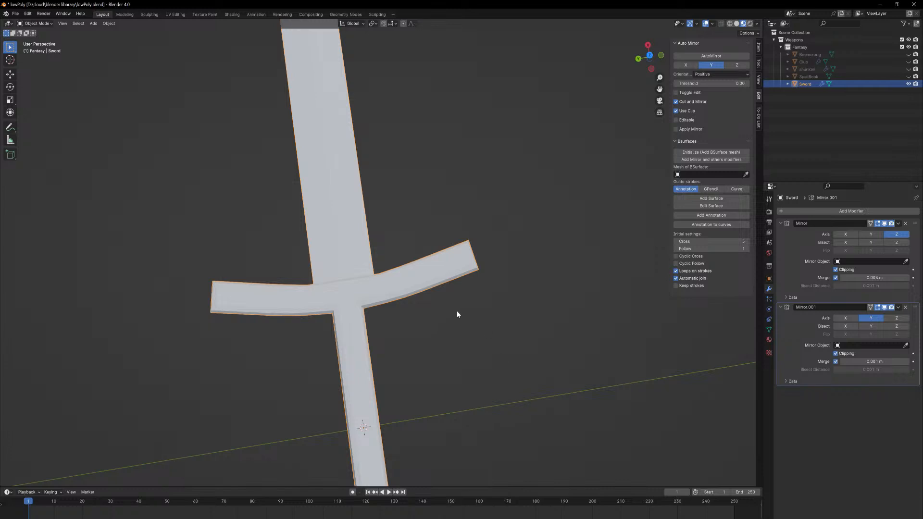
pyautogui.scroll(-6, 457, 315)
pyautogui.moveTo(469, 193); pyautogui.dragTo(429, 180, button='middle')
pyautogui.scroll(4, 440, 205)
pyautogui.scroll(4, 425, 235)
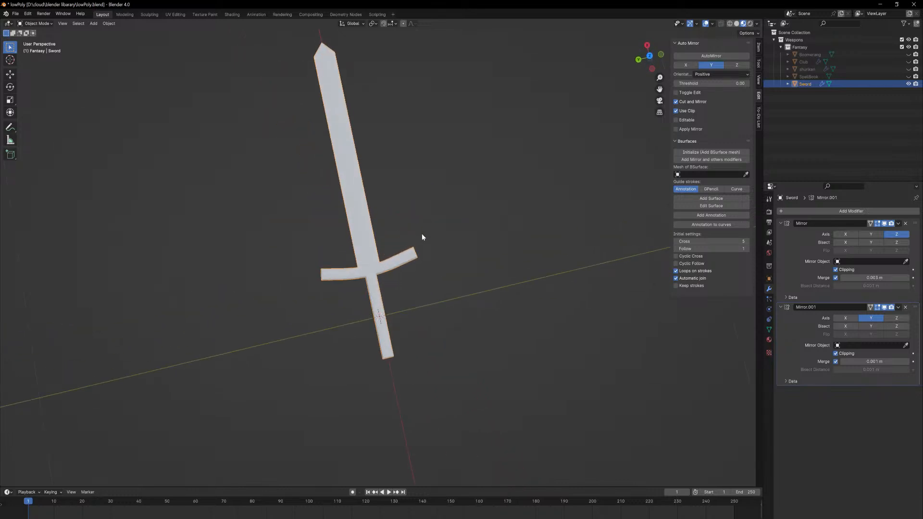
# Switch to UV editing and frame the junction of the blade and crossguard for seam selection.
pyautogui.click(204, 14)
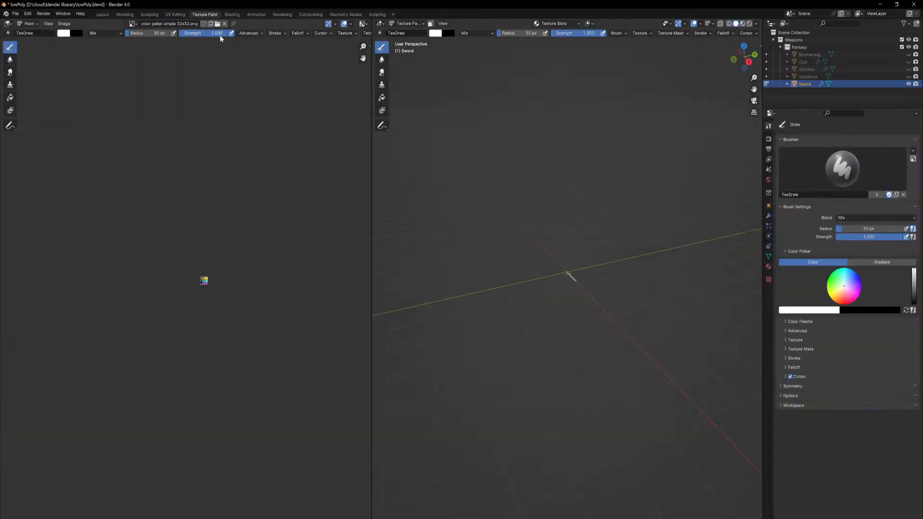
pyautogui.click(175, 15)
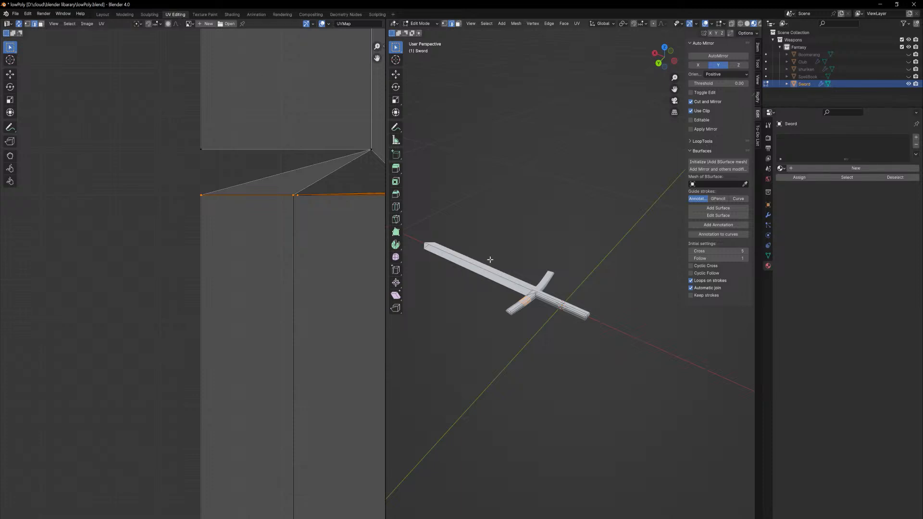
pyautogui.moveTo(489, 259); pyautogui.dragTo(592, 278, button='middle')
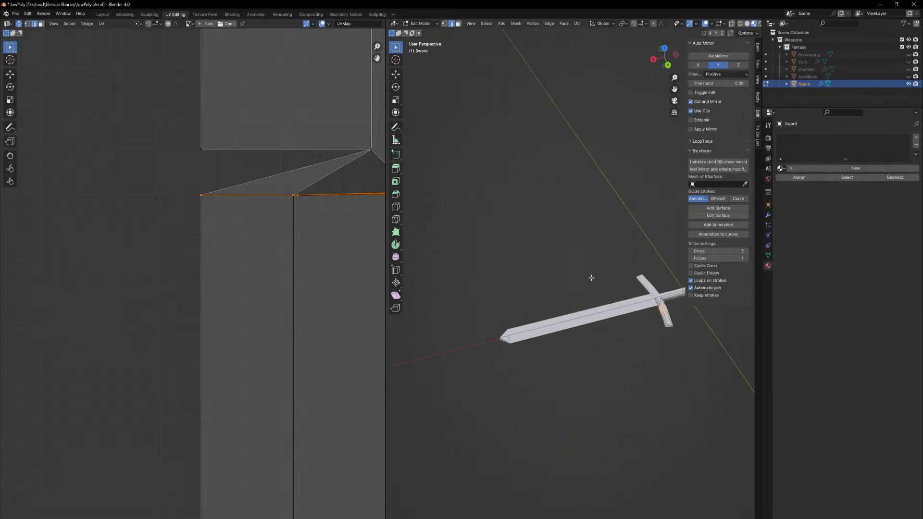
pyautogui.scroll(-1, 657, 316)
pyautogui.scroll(8, 589, 237)
pyautogui.scroll(-2, 610, 292)
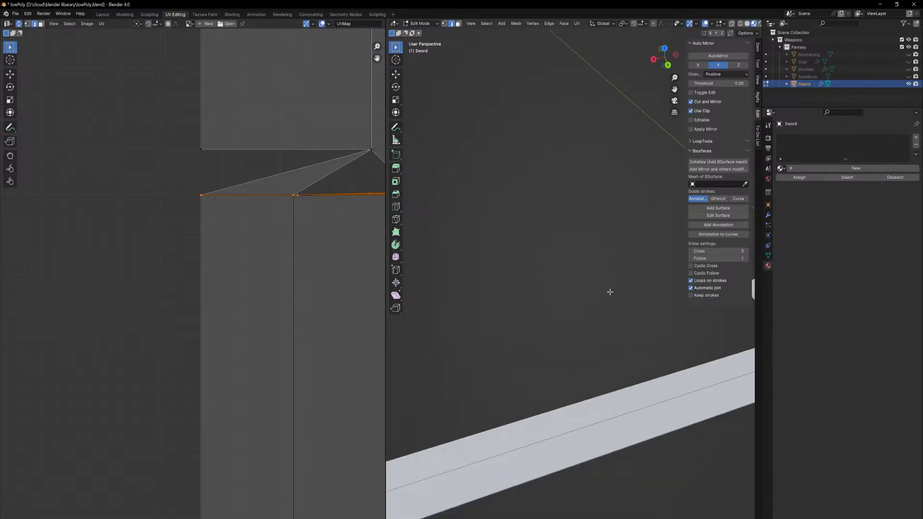
pyautogui.scroll(-1, 609, 292)
pyautogui.keyDown('alt'); pyautogui.moveTo(634, 302); pyautogui.dragTo(510, 319, button='middle'); pyautogui.keyUp('alt')
pyautogui.moveTo(478, 268); pyautogui.dragTo(484, 305, button='middle')
pyautogui.press('KP_Decimal')
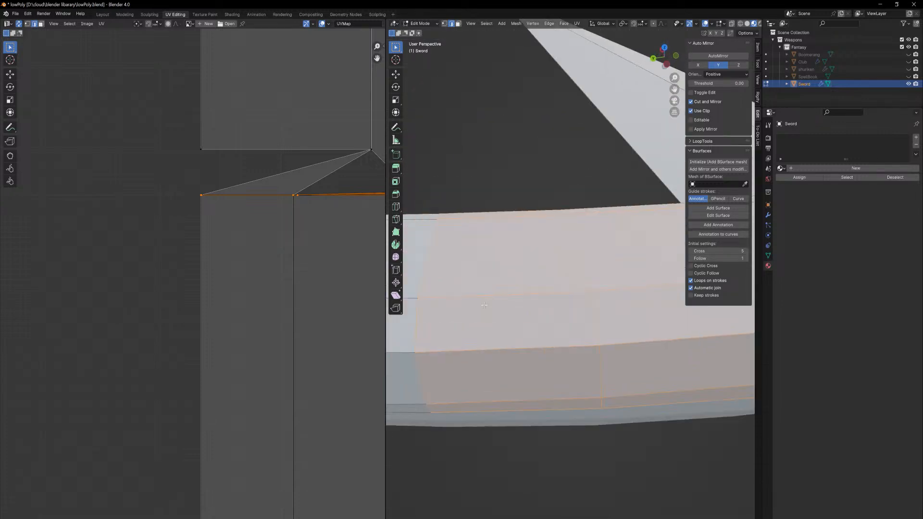
pyautogui.keyDown('ctrl'); pyautogui.moveTo(567, 270); pyautogui.dragTo(622, 325, button='middle'); pyautogui.keyUp('ctrl')
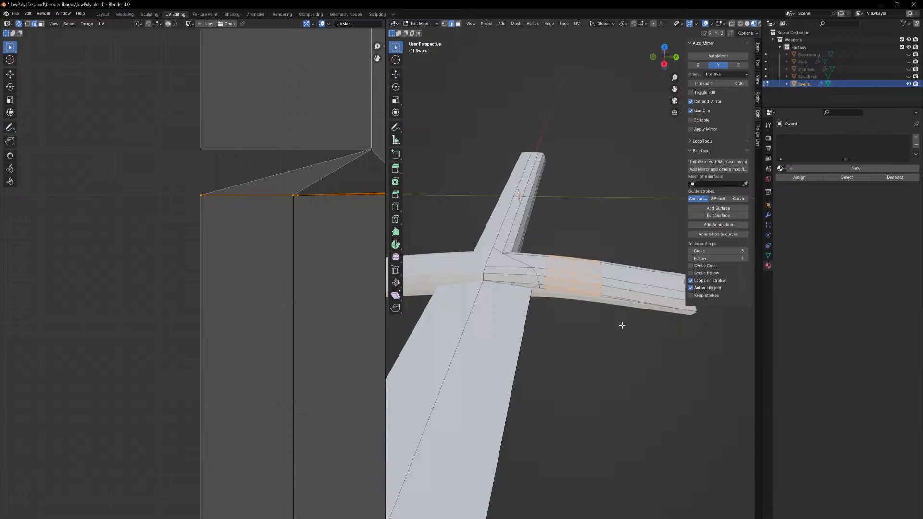
# Select the edge where the blade meets the crossguard and mark it as a seam.
pyautogui.click(500, 284)
pyautogui.moveTo(550, 296); pyautogui.dragTo(513, 325, button='middle')
pyautogui.keyDown('ctrl'); pyautogui.click(521, 279); pyautogui.keyUp('ctrl')
pyautogui.hotkey('alt', 'a')
pyautogui.click(519, 274)
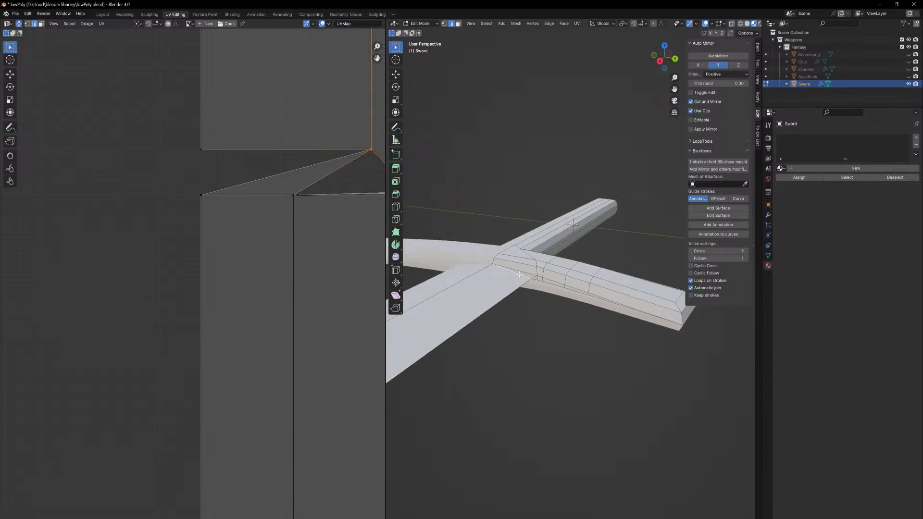
pyautogui.press('u')
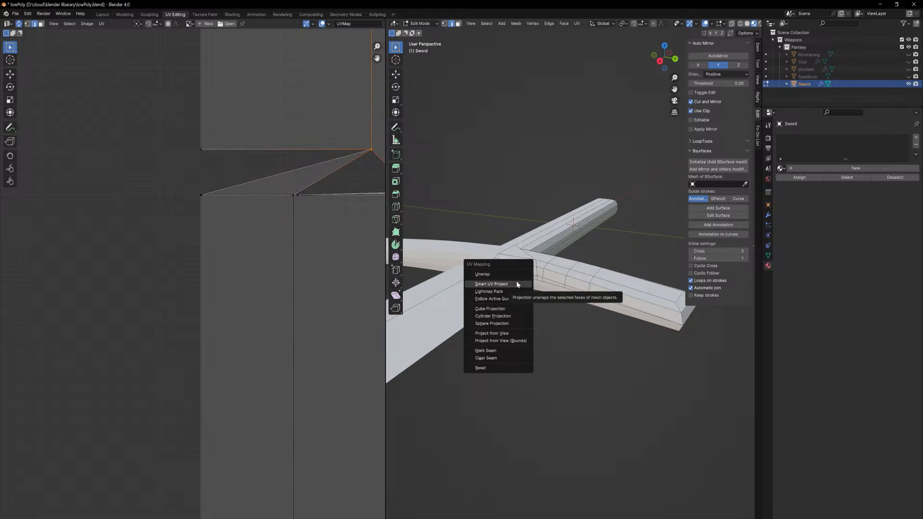
pyautogui.click(491, 350)
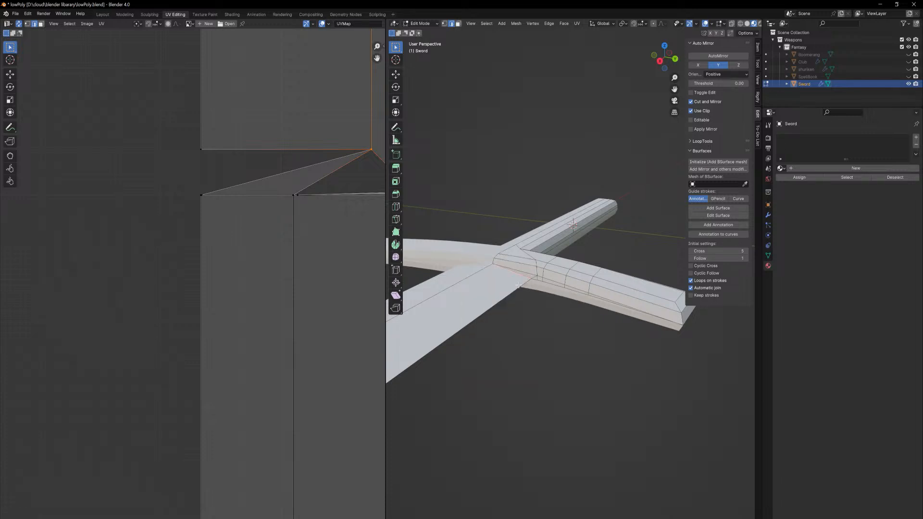
# Assign the existing Material with the color palette texture to the sword and unwrap the whole mesh.
pyautogui.click(781, 168)
pyautogui.click(796, 180)
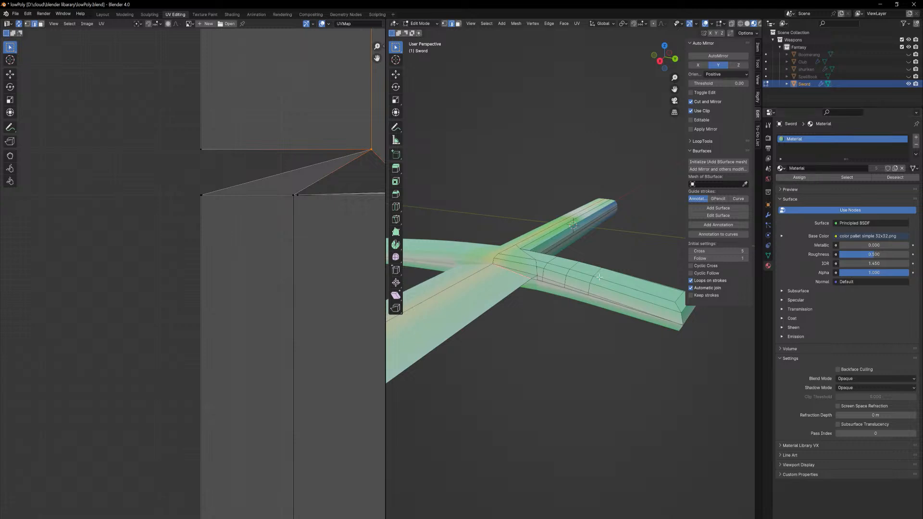
pyautogui.press('u')
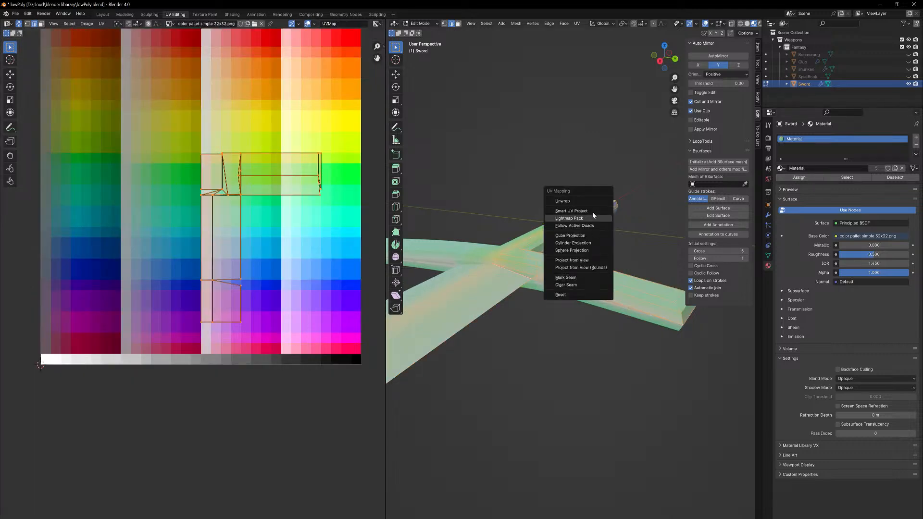
pyautogui.click(567, 201)
pyautogui.scroll(-5, 560, 365)
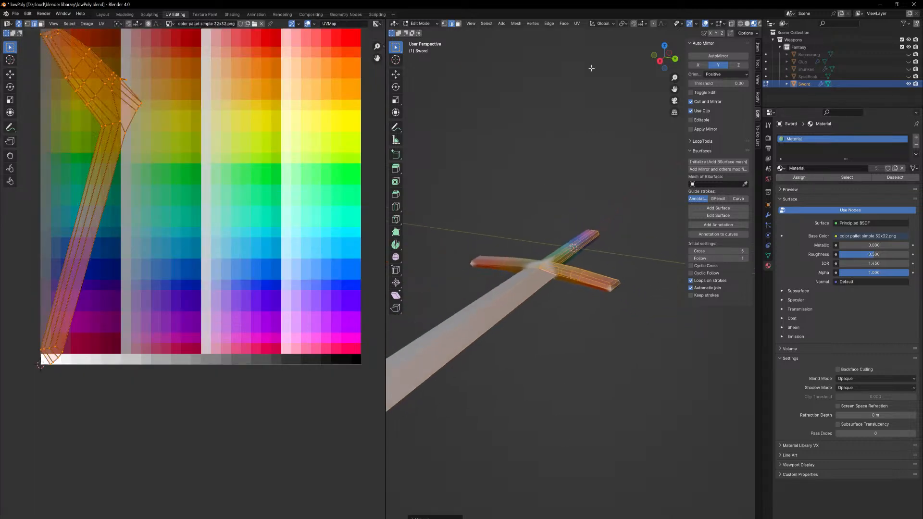
# Examine the seam where the blade meets the crossguard up close.
pyautogui.click(550, 343)
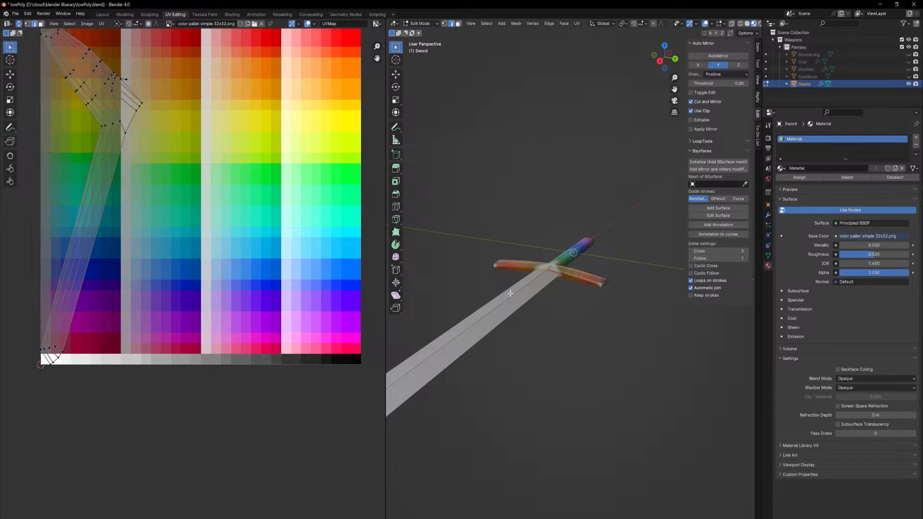
pyautogui.press('a')
pyautogui.moveTo(589, 311); pyautogui.dragTo(573, 232, button='middle')
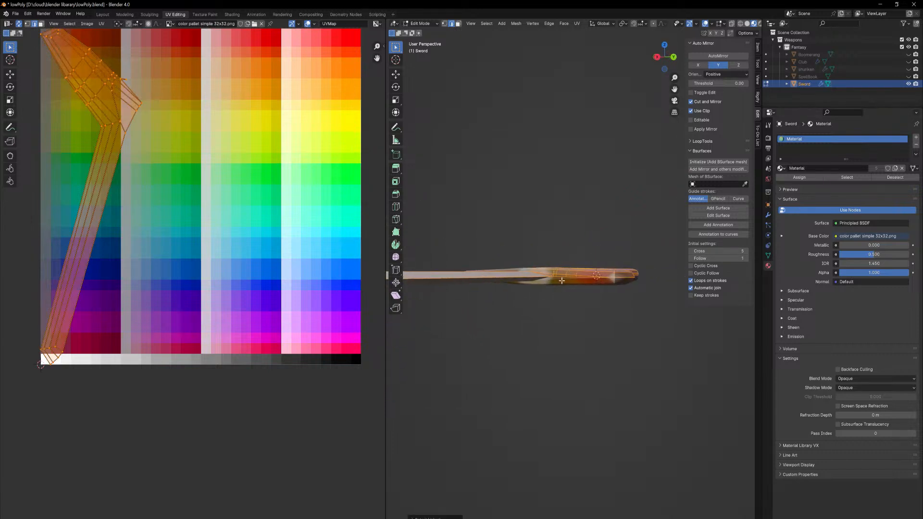
pyautogui.scroll(10, 572, 273)
pyautogui.scroll(-2, 473, 352)
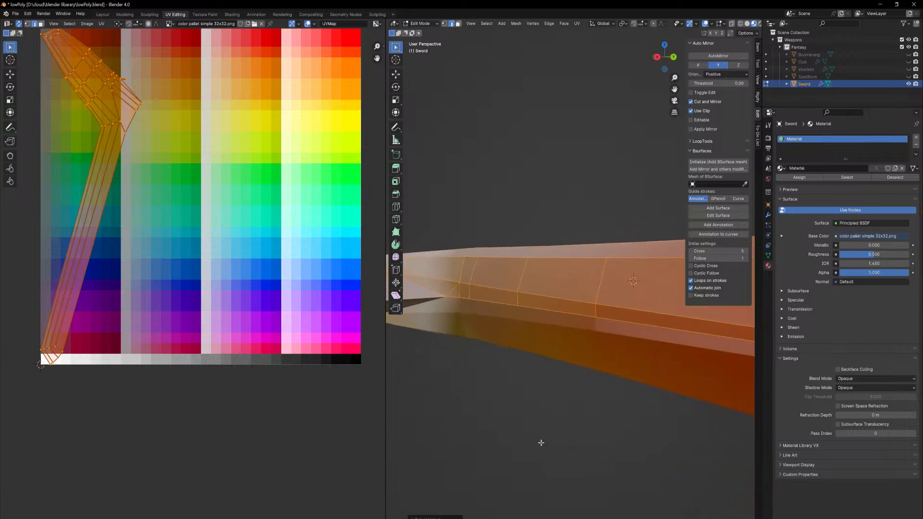
pyautogui.click(454, 296)
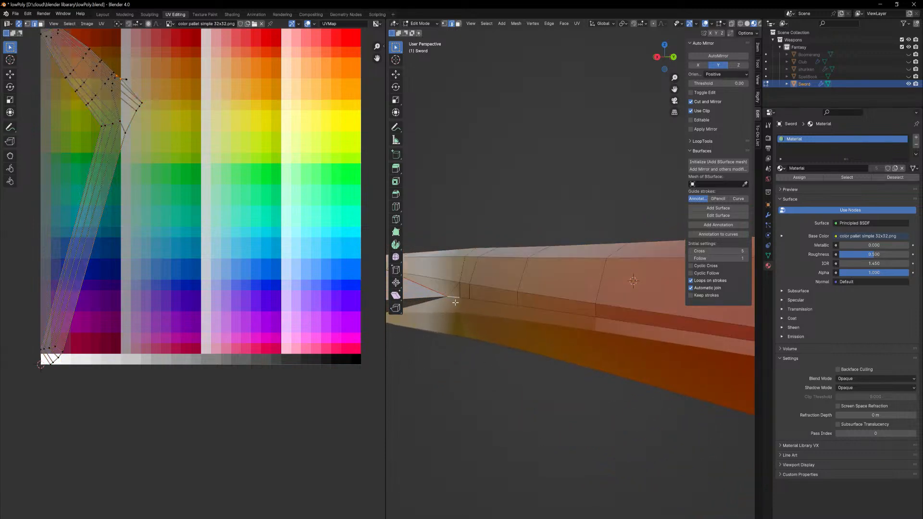
pyautogui.moveTo(452, 302)
pyautogui.mouseDown(button='middle')
pyautogui.moveTo(464, 293)
pyautogui.moveTo(454, 300)
pyautogui.mouseUp(button='middle')
pyautogui.scroll(-4, 453, 299)
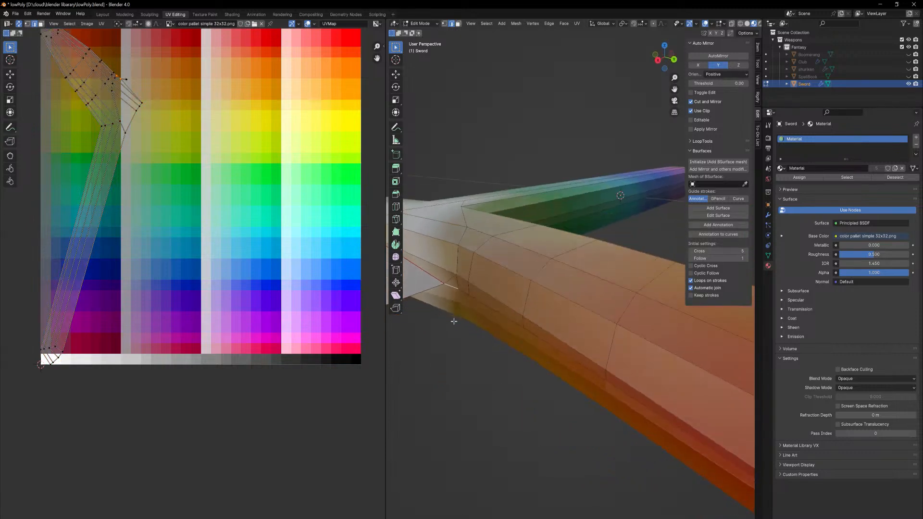
pyautogui.scroll(-3, 546, 469)
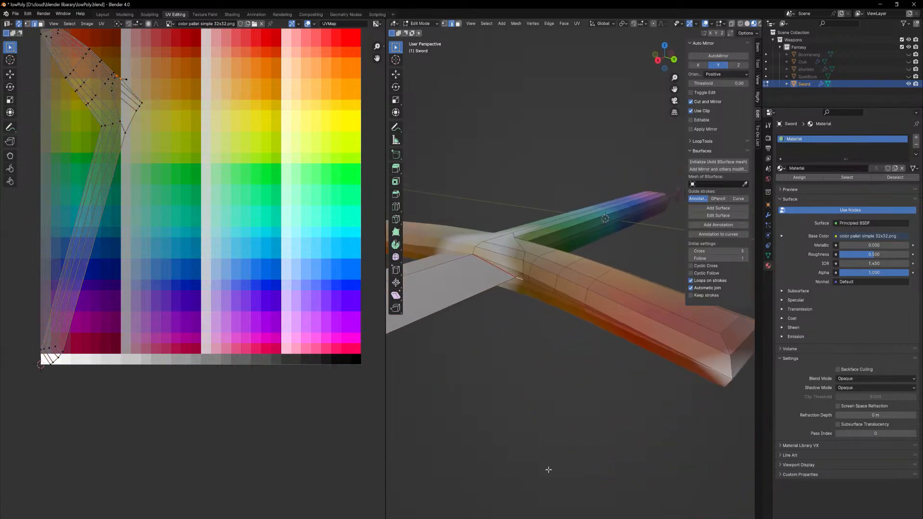
# Apply both of the sword's Mirror modifiers in Object Mode.
pyautogui.click(767, 216)
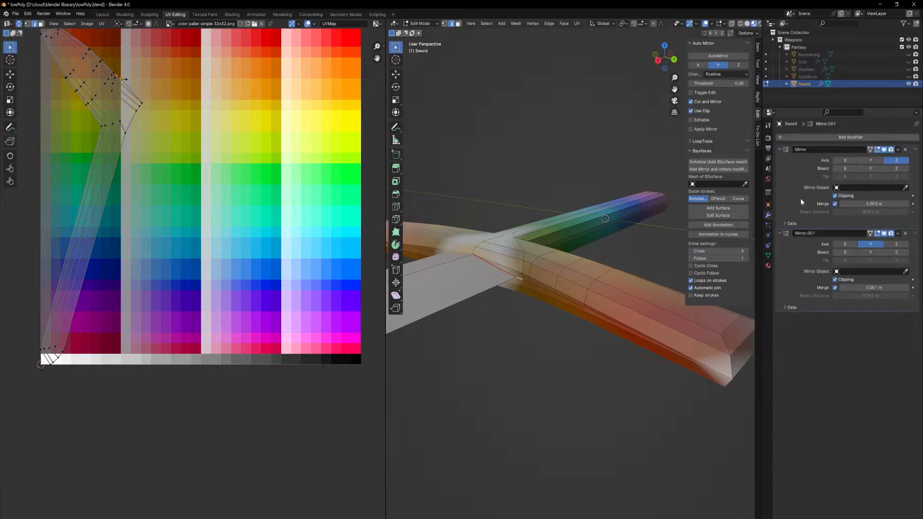
pyautogui.click(906, 156)
pyautogui.press('Tab')
pyautogui.hotkey('ctrl', 'a')
pyautogui.hotkey('ctrl', 'a')
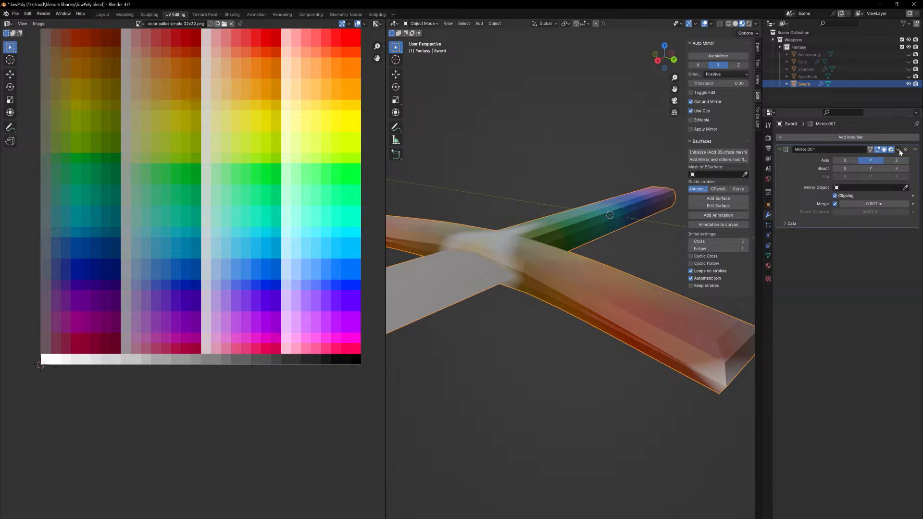
# Return to Edit Mode and unwrap the complete, fully mirrored sword mesh.
pyautogui.press('Tab')
pyautogui.moveTo(511, 285)
pyautogui.mouseDown(button='middle')
pyautogui.moveTo(525, 259)
pyautogui.moveTo(511, 287)
pyautogui.mouseUp(button='middle')
pyautogui.press('a')
pyautogui.press('u')
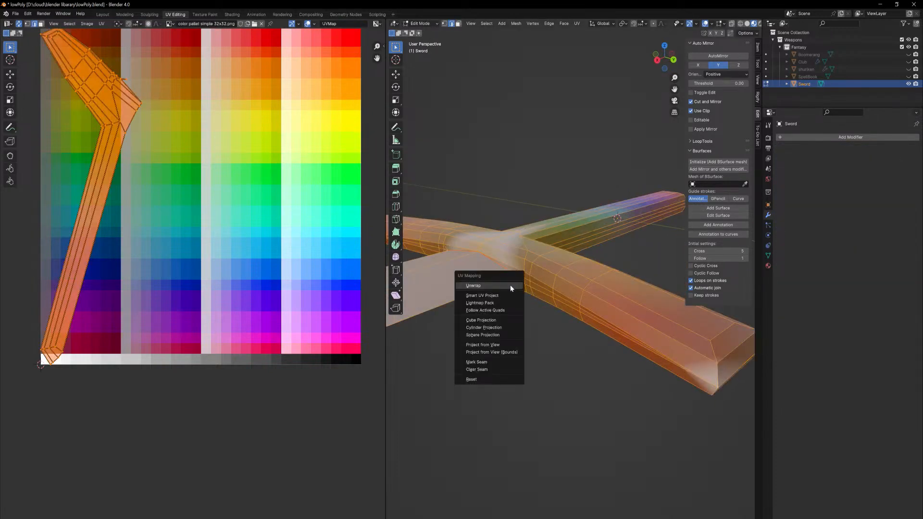
pyautogui.click(510, 286)
pyautogui.keyDown('ctrl'); pyautogui.moveTo(476, 317); pyautogui.dragTo(563, 344, button='middle'); pyautogui.keyUp('ctrl')
# Try to select the blade's linked faces separately from the crossguard and handle.
pyautogui.hotkey('alt', 'a')
pyautogui.click(506, 297)
pyautogui.moveTo(506, 297); pyautogui.dragTo(505, 260, button='middle')
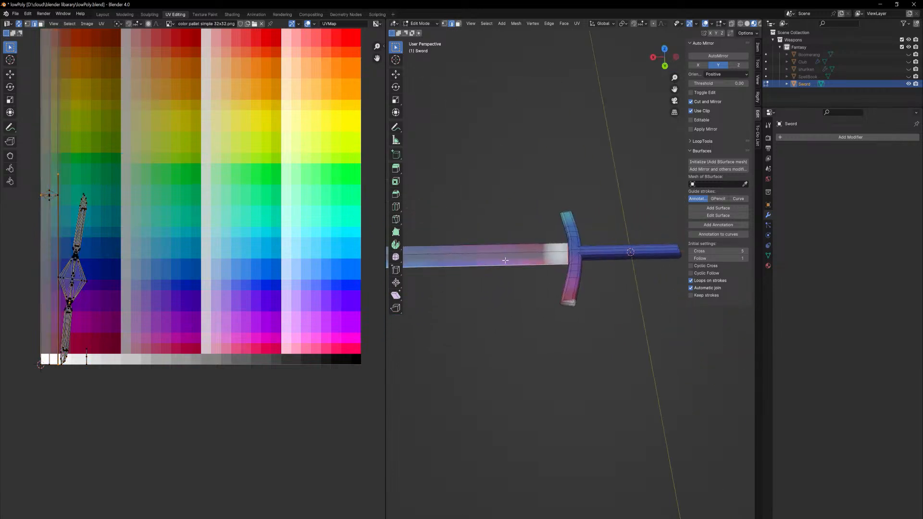
pyautogui.hotkey('ctrl', 'l')
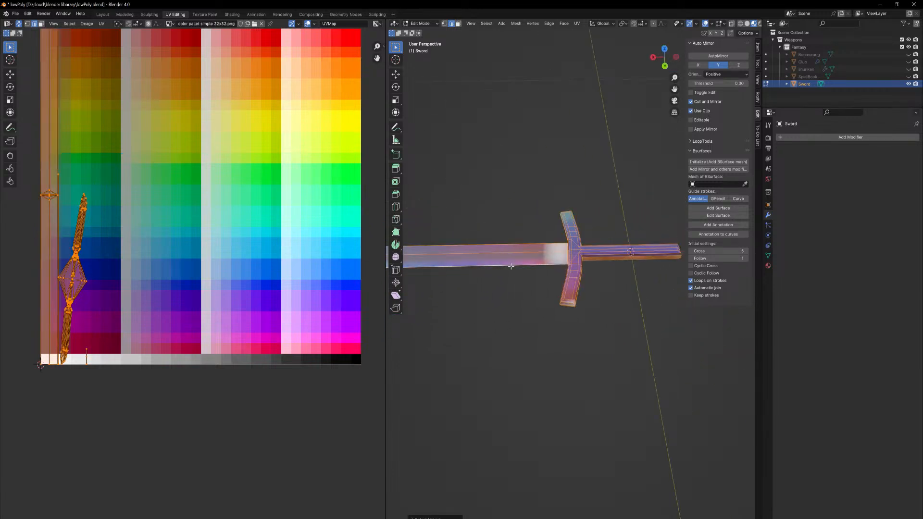
pyautogui.hotkey('ctrl', 'z')
pyautogui.press('3')
pyautogui.press('l')
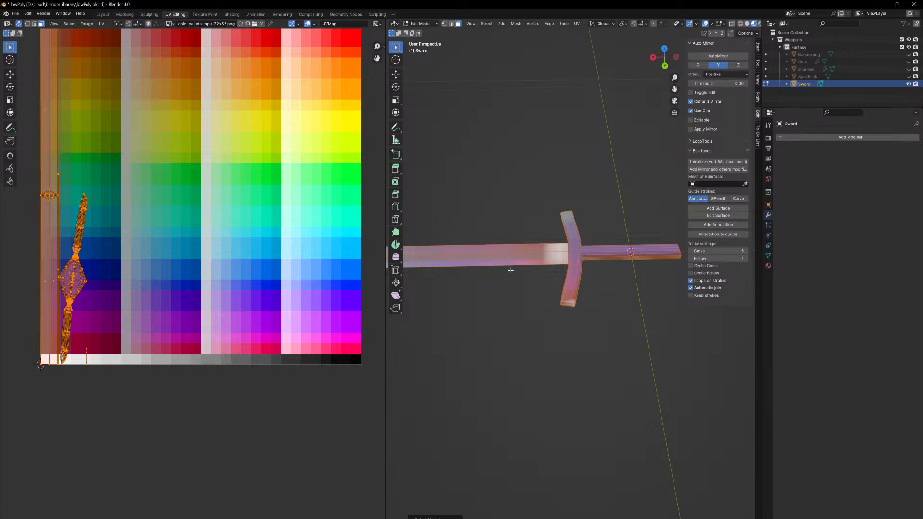
pyautogui.click(513, 292)
pyautogui.moveTo(525, 283); pyautogui.dragTo(582, 261, button='middle')
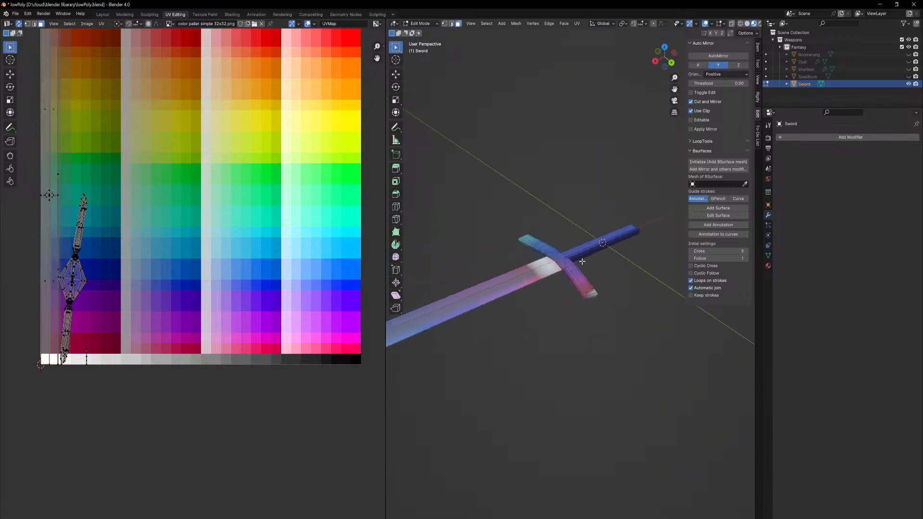
# Inspect the seam around the blade and crossguard junction for gaps from several angles.
pyautogui.scroll(10, 582, 261)
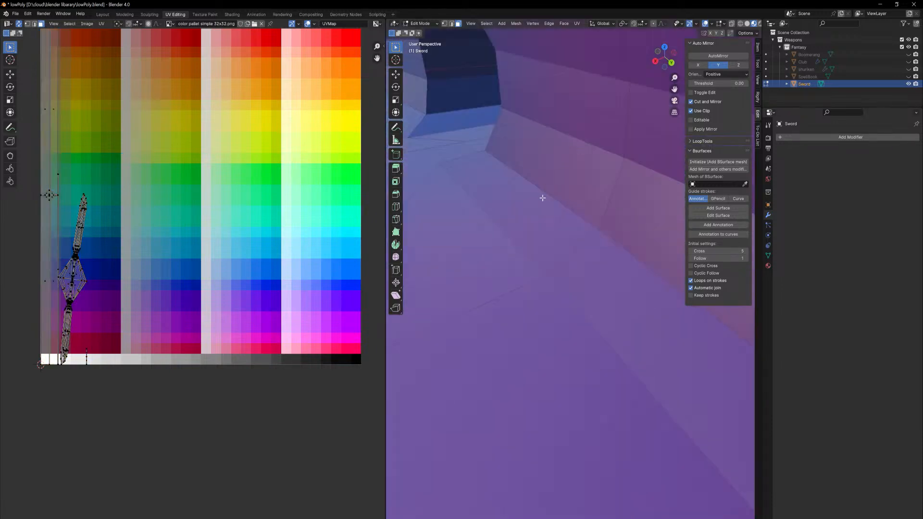
pyautogui.keyDown('ctrl'); pyautogui.moveTo(542, 198); pyautogui.dragTo(507, 307, button='middle'); pyautogui.keyUp('ctrl')
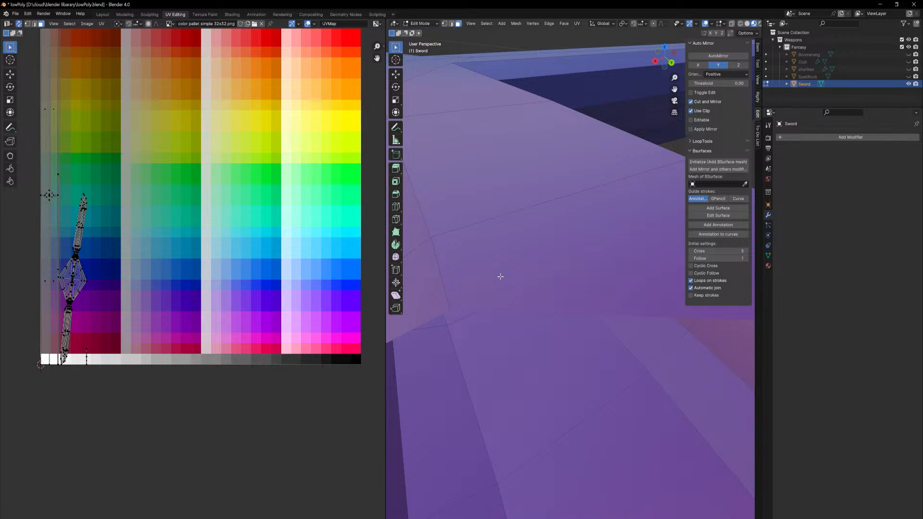
pyautogui.scroll(-6, 532, 244)
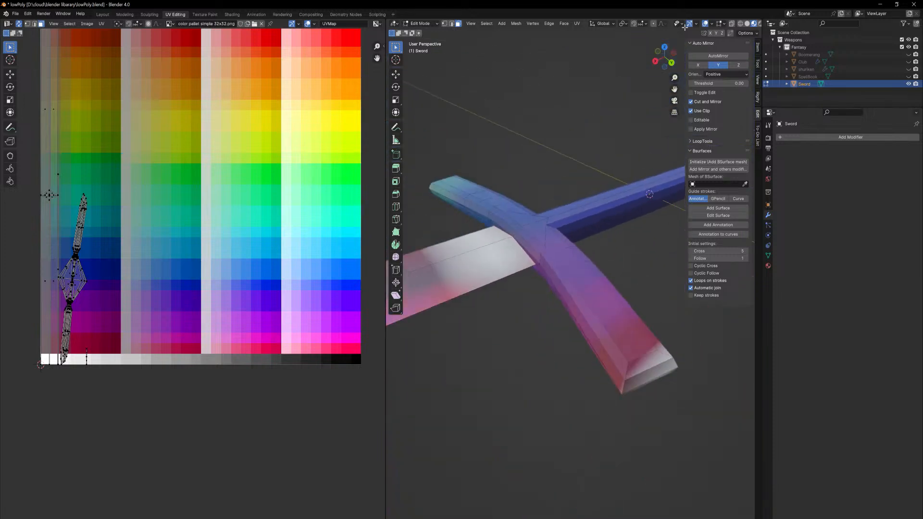
pyautogui.scroll(-1, 580, 368)
pyautogui.scroll(-1, 586, 380)
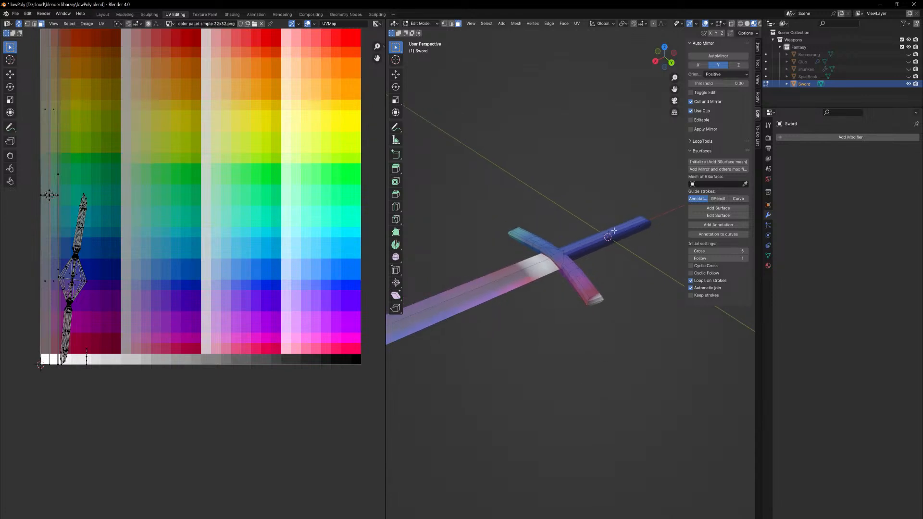
pyautogui.moveTo(608, 235); pyautogui.dragTo(647, 243, button='middle')
pyautogui.scroll(5, 566, 210)
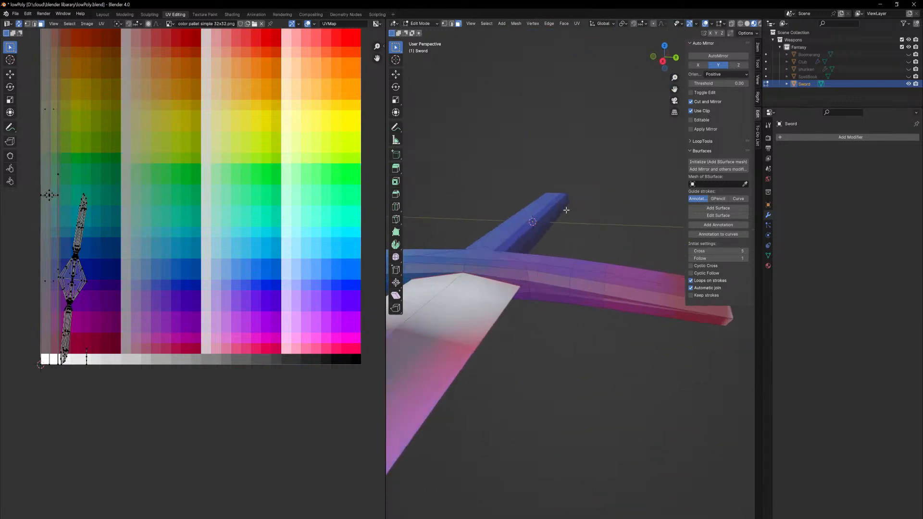
pyautogui.moveTo(566, 210); pyautogui.dragTo(587, 224, button='middle')
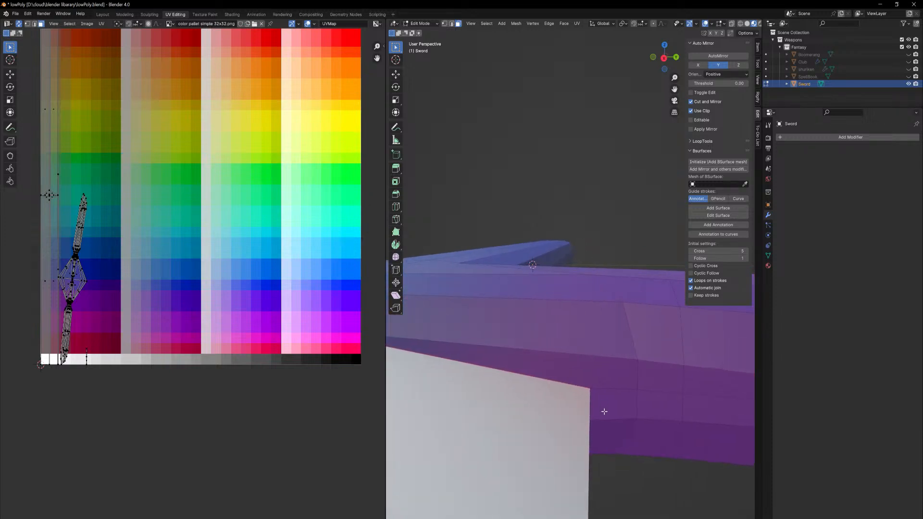
pyautogui.moveTo(605, 411); pyautogui.dragTo(587, 393, button='middle')
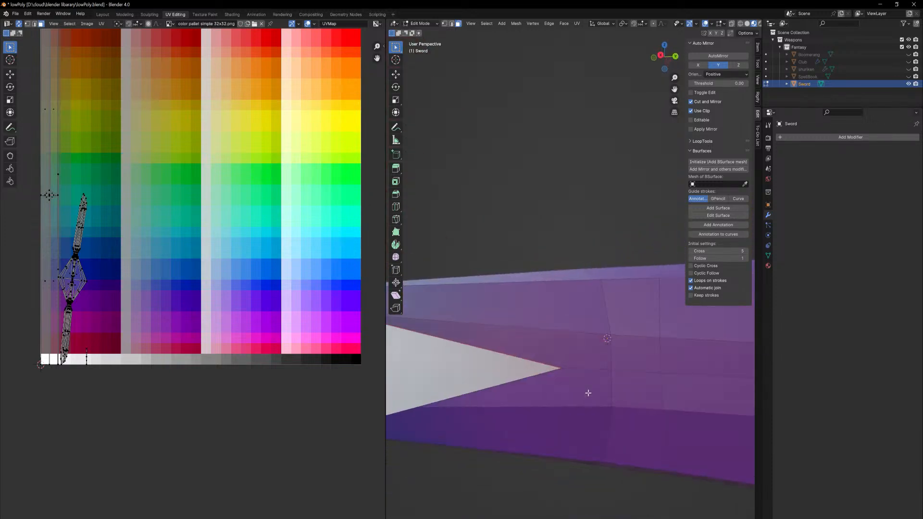
# Merge the overlapping vertices of the whole sword mesh by distance.
pyautogui.press('a')
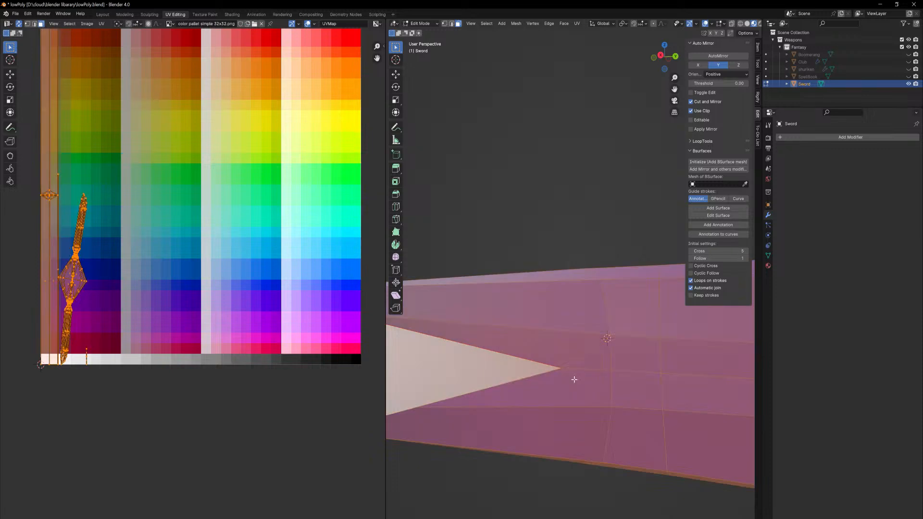
pyautogui.press('F3')
pyautogui.write('merge')
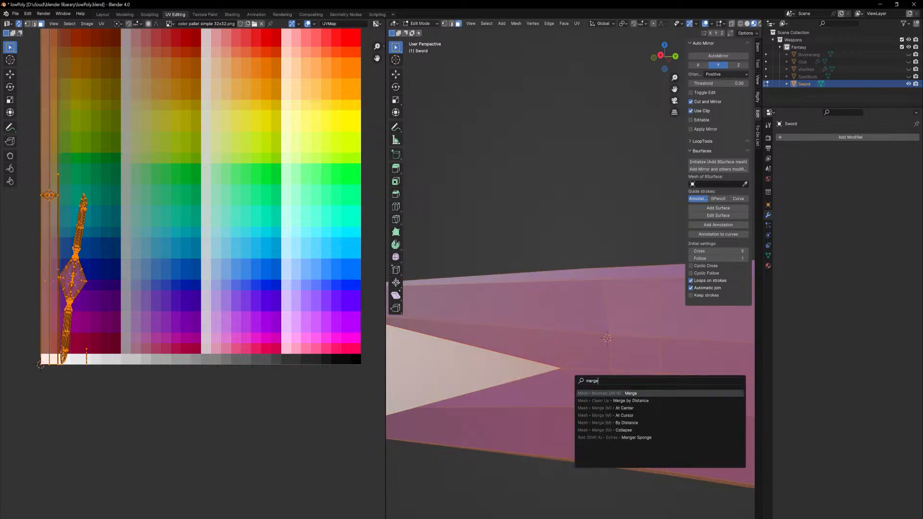
pyautogui.press('Return')
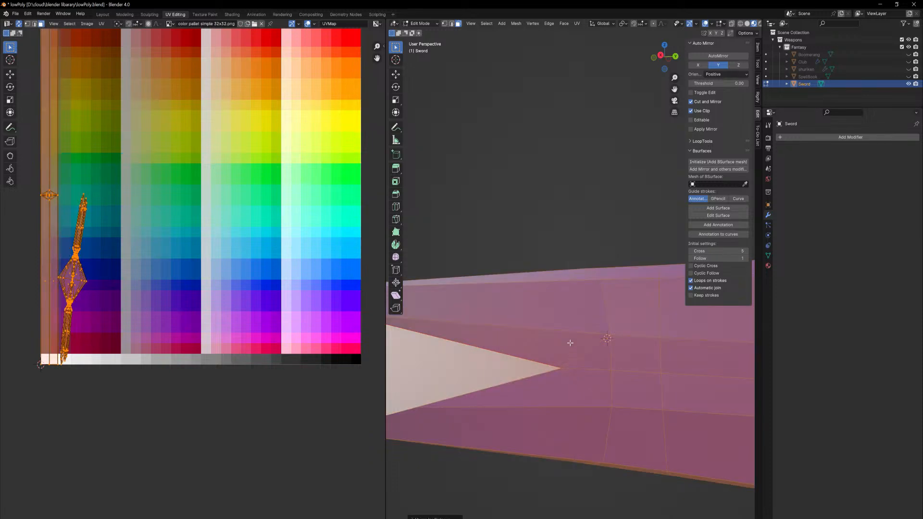
pyautogui.keyDown('ctrl'); pyautogui.moveTo(570, 343); pyautogui.dragTo(592, 76, button='middle'); pyautogui.keyUp('ctrl')
pyautogui.moveTo(538, 210); pyautogui.dragTo(532, 377, button='middle')
pyautogui.hotkey('alt', 'a')
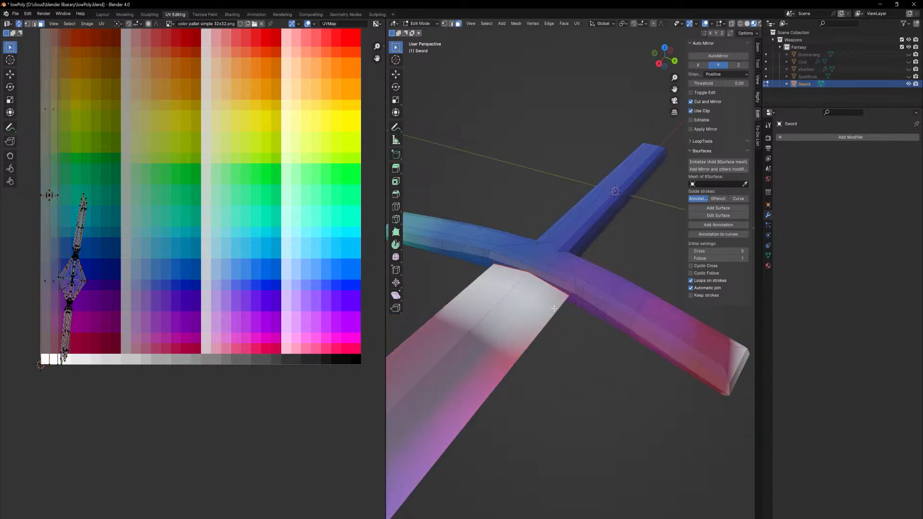
# Unwrap the whole sword again with the merged geometry and clear the selection.
pyautogui.press('a')
pyautogui.press('u')
pyautogui.click(539, 369)
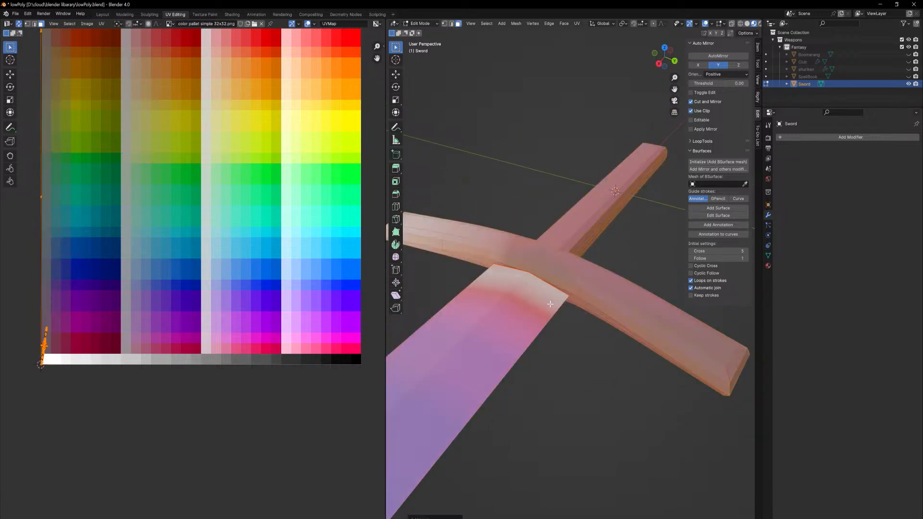
pyautogui.hotkey('alt', 'a')
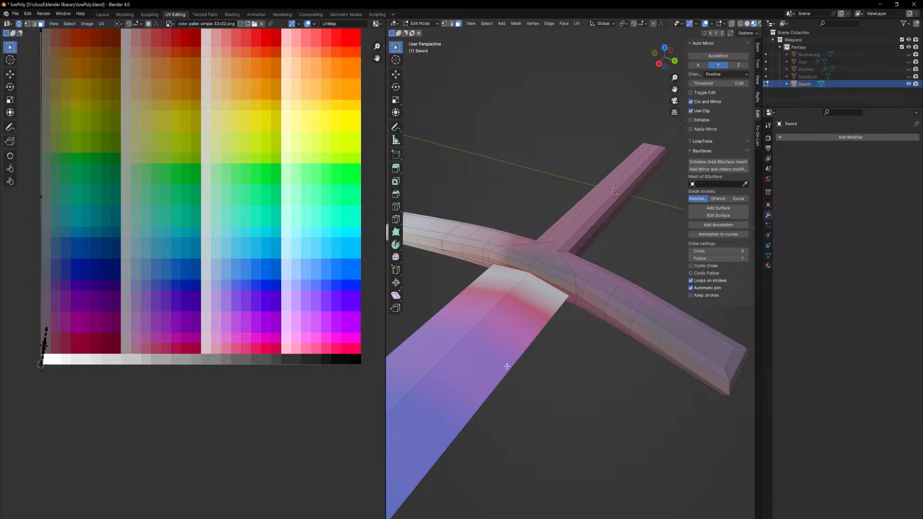
# Select the linked faces of the blade up to its seam at the crossguard.
pyautogui.click(498, 348)
pyautogui.press('l')
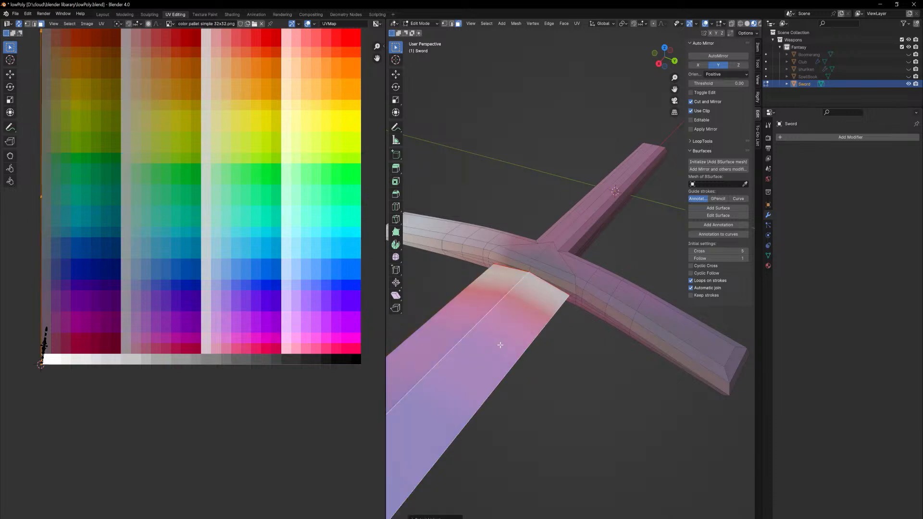
pyautogui.moveTo(542, 355); pyautogui.dragTo(549, 264, button='middle')
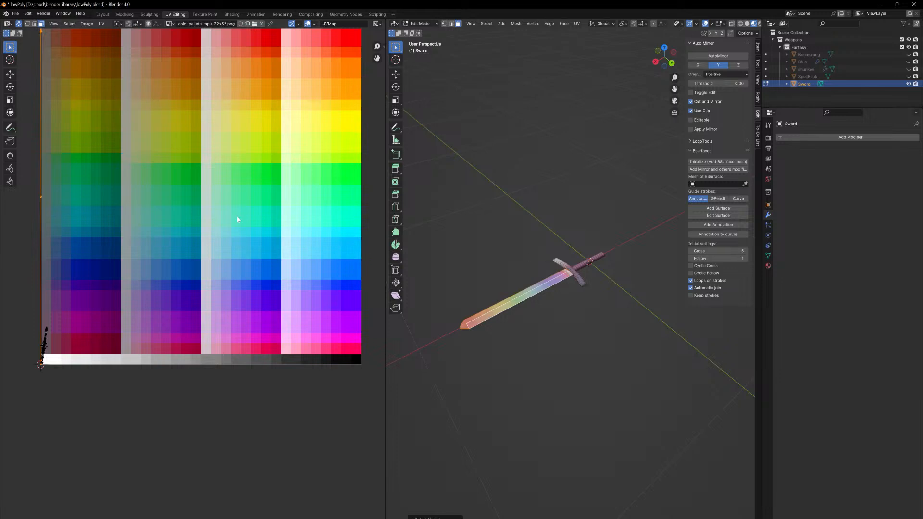
pyautogui.moveTo(137, 211); pyautogui.dragTo(160, 216, button='middle')
pyautogui.press('s')
pyautogui.press('0')
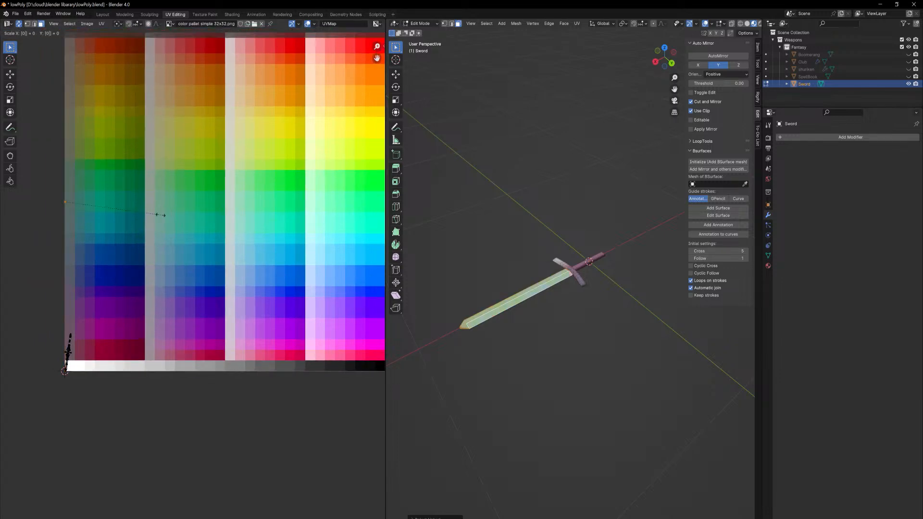
pyautogui.press('Escape')
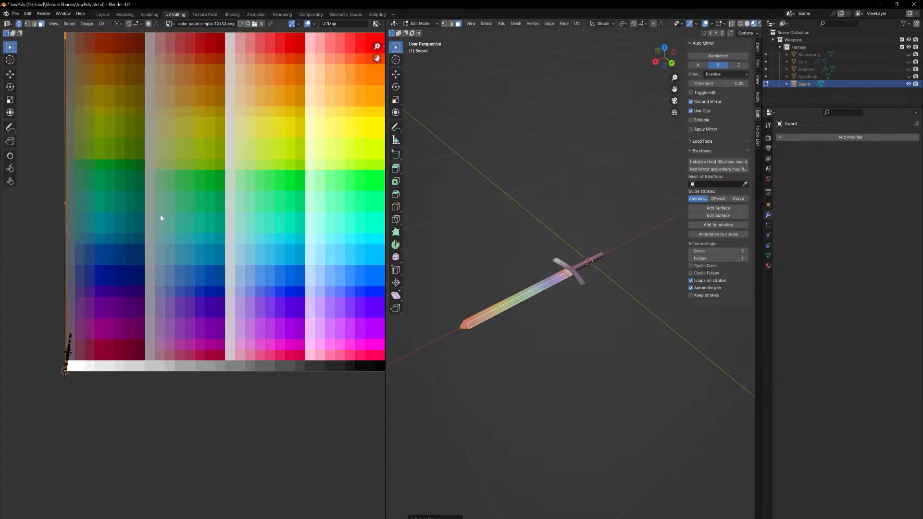
# Scale the blade's UVs to 0 and move them onto a light grey swatch of the color palette.
pyautogui.press('s')
pyautogui.press('0')
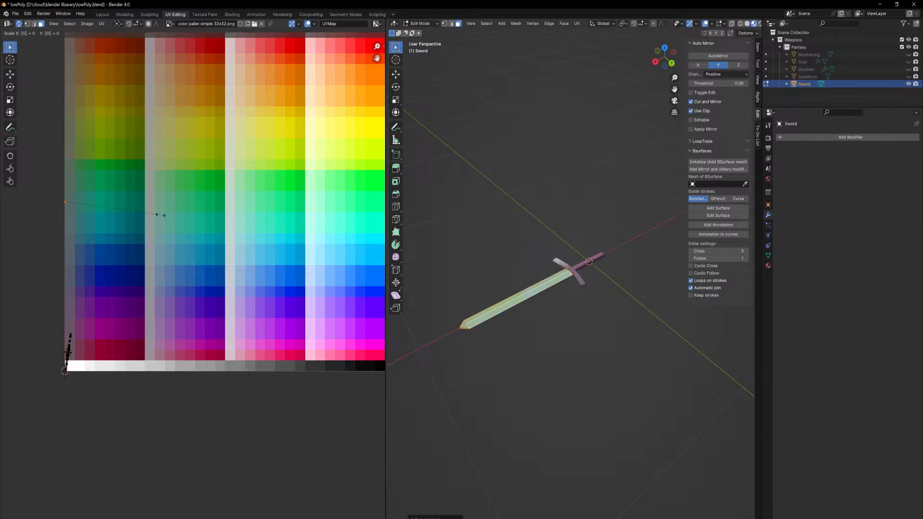
pyautogui.press('Return')
pyautogui.press('g')
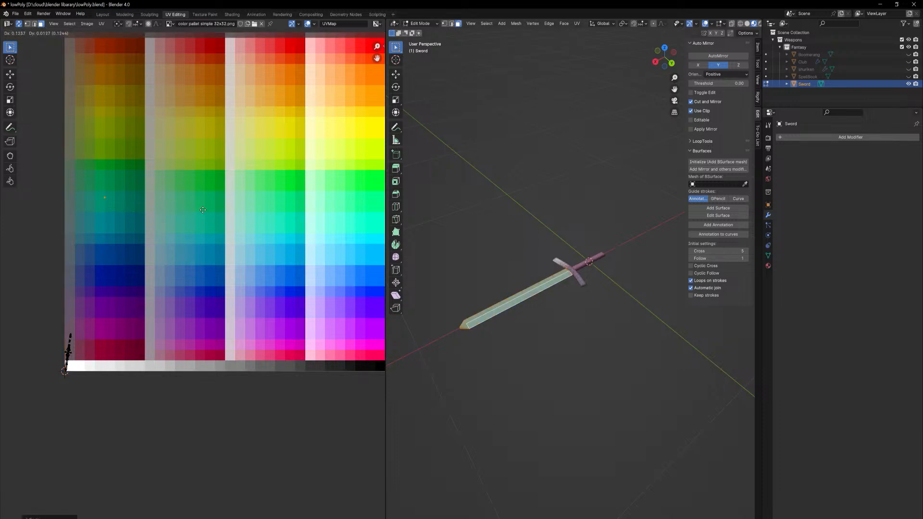
pyautogui.click(325, 255)
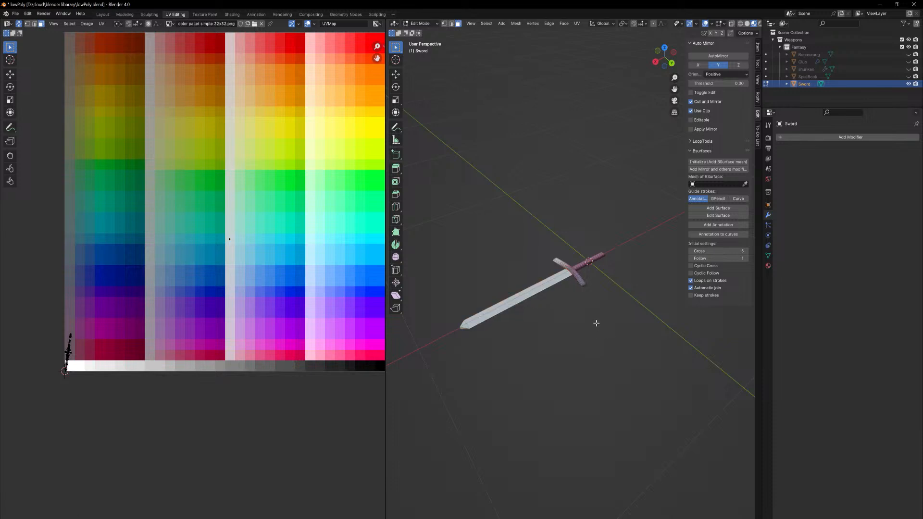
# Select the linked faces of the sword's crossguard and handle and scale their UVs to 0.
pyautogui.press('ctrl+KP_7')
pyautogui.moveTo(592, 288); pyautogui.dragTo(591, 405, button='middle')
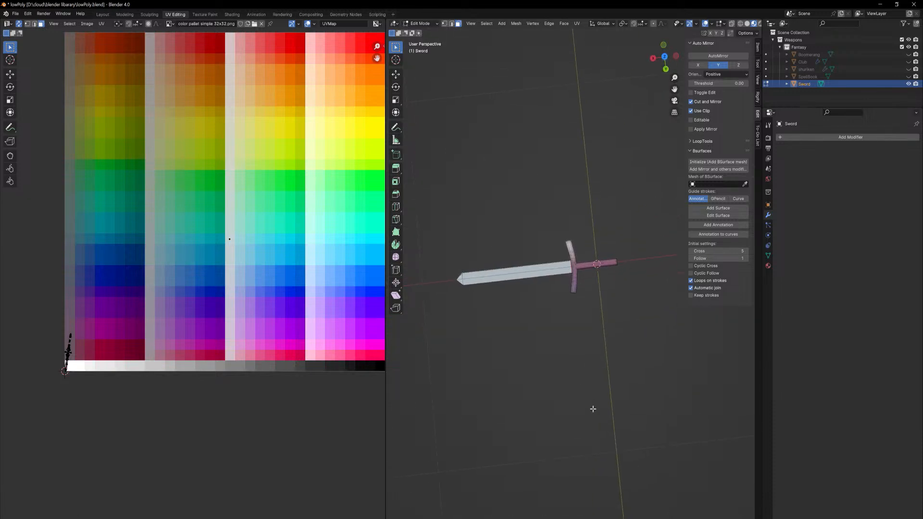
pyautogui.scroll(3, 597, 245)
pyautogui.press('l')
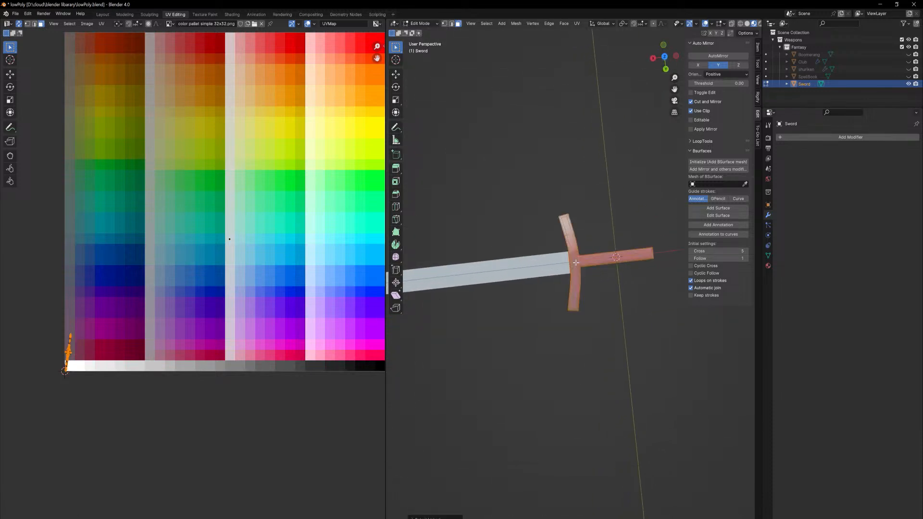
pyautogui.moveTo(134, 330); pyautogui.dragTo(143, 327, button='middle')
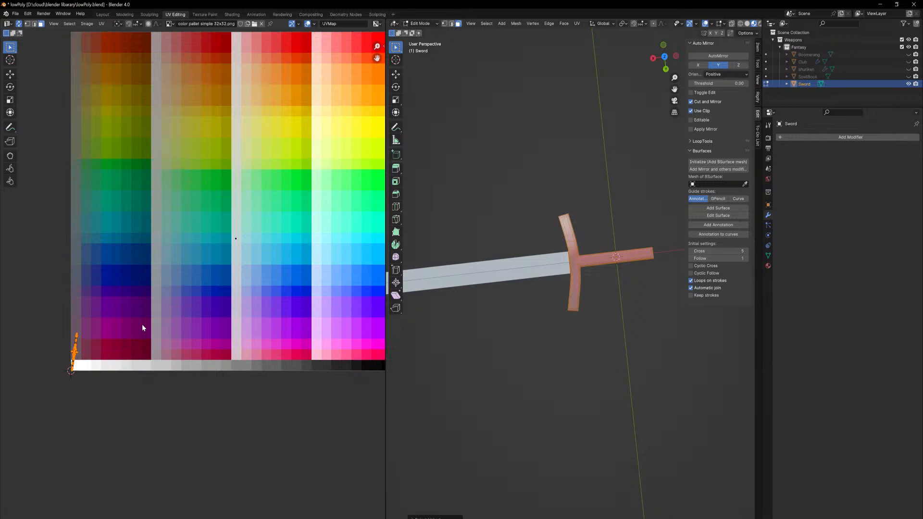
pyautogui.press('s')
pyautogui.press('0')
pyautogui.press('Return')
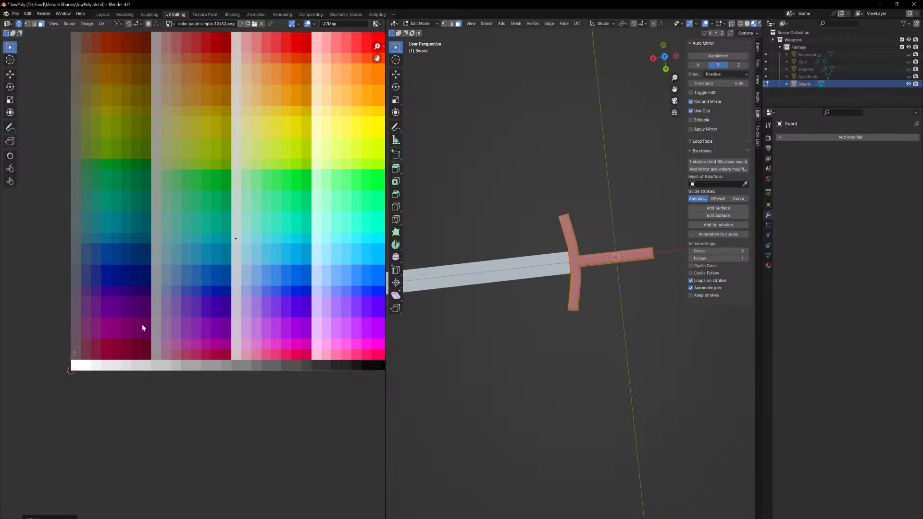
# Move the crossguard and handle UVs onto a dark reddish-brown swatch of the color palette and inspect the sword.
pyautogui.press('g')
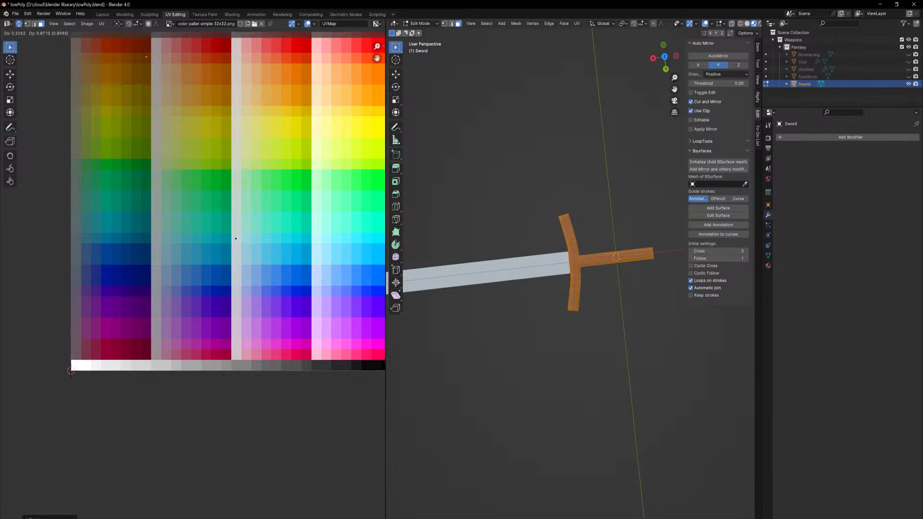
pyautogui.click(235, 238)
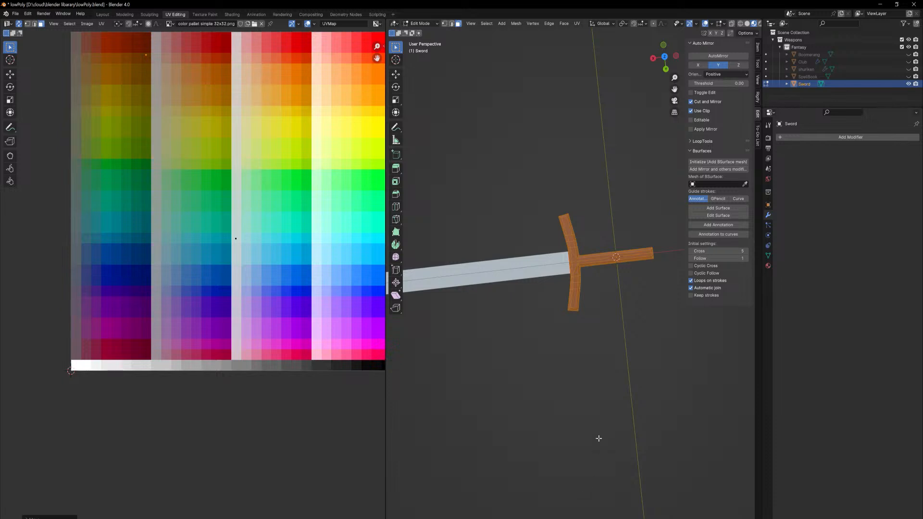
pyautogui.press('Tab')
pyautogui.moveTo(581, 420); pyautogui.dragTo(514, 386, button='middle')
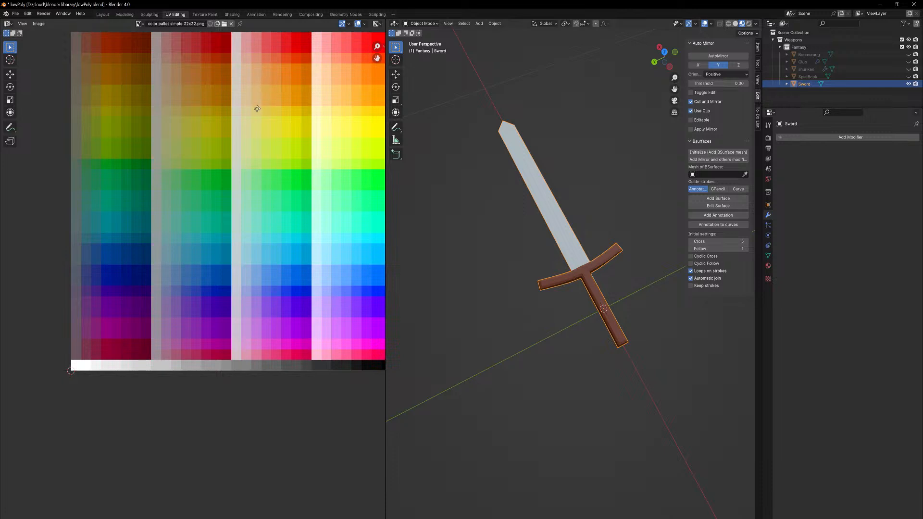
# Recolor the crossguard and handle by moving their UVs onto a teal swatch of the color palette.
pyautogui.moveTo(255, 107); pyautogui.dragTo(242, 164, button='middle')
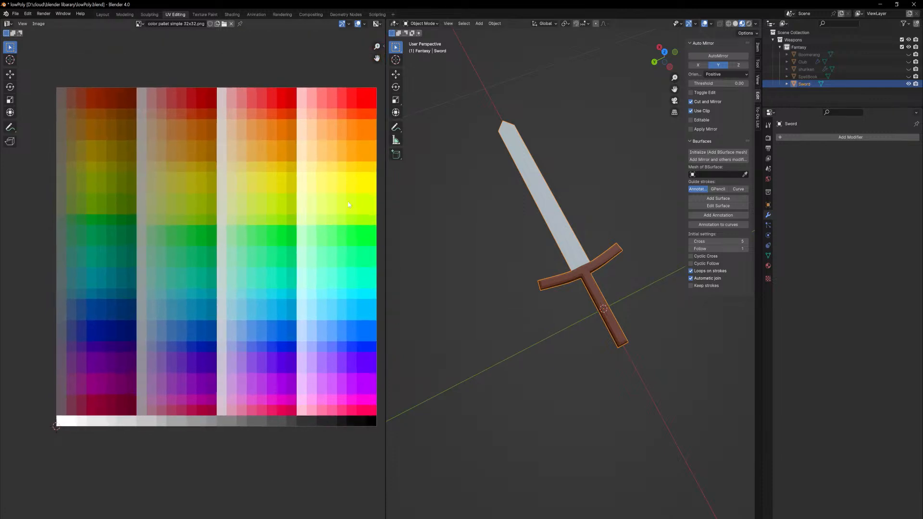
pyautogui.press('Tab')
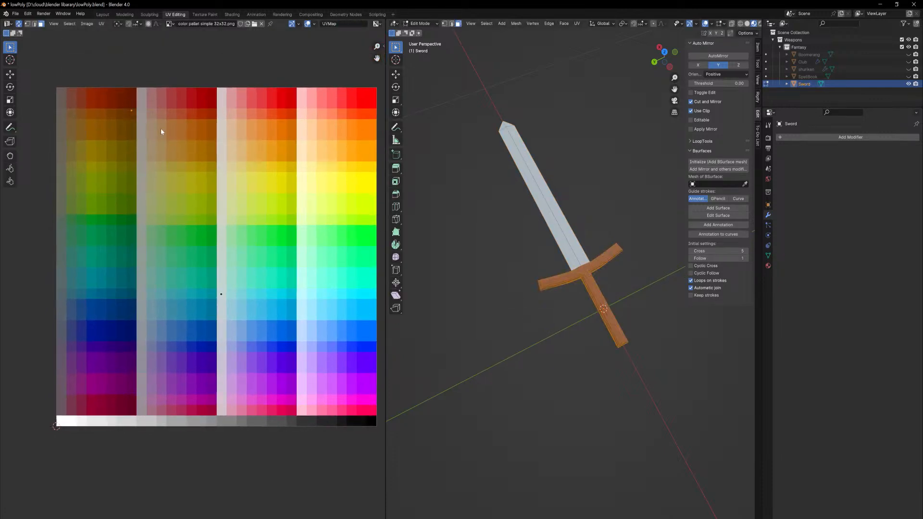
pyautogui.press('g')
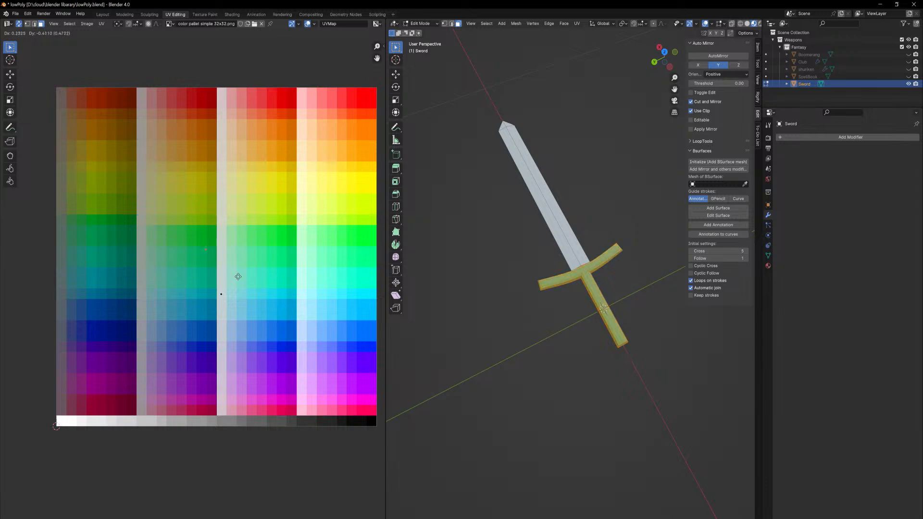
pyautogui.click(246, 316)
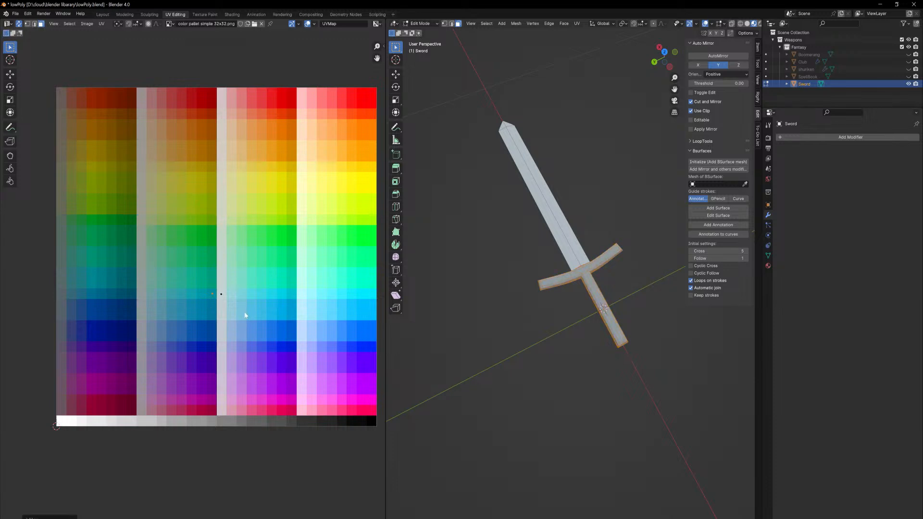
pyautogui.press('g')
pyautogui.click(234, 315)
pyautogui.press('Tab')
pyautogui.moveTo(583, 387); pyautogui.dragTo(566, 412, button='middle')
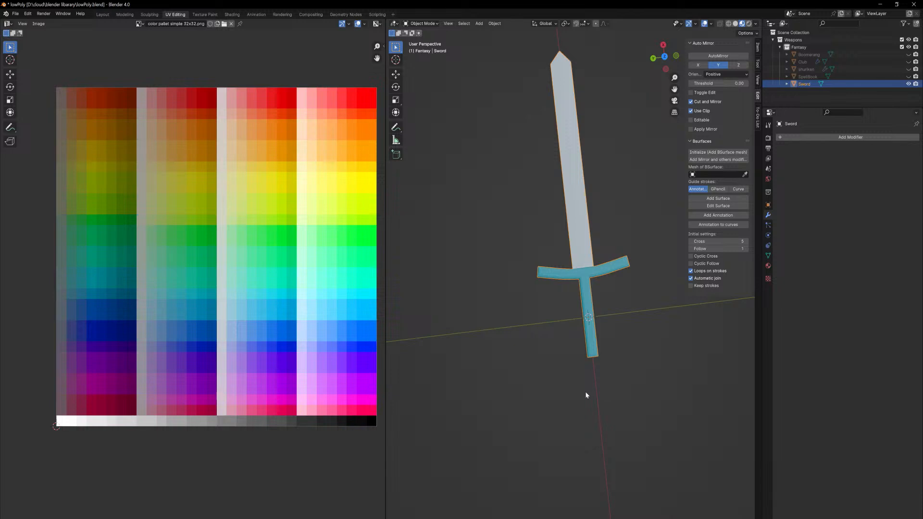
# Move the crossguard and handle UVs from teal back to a dark red-brown swatch among the darkest reds.
pyautogui.moveTo(213, 277); pyautogui.dragTo(201, 284, button='middle')
pyautogui.press('Tab')
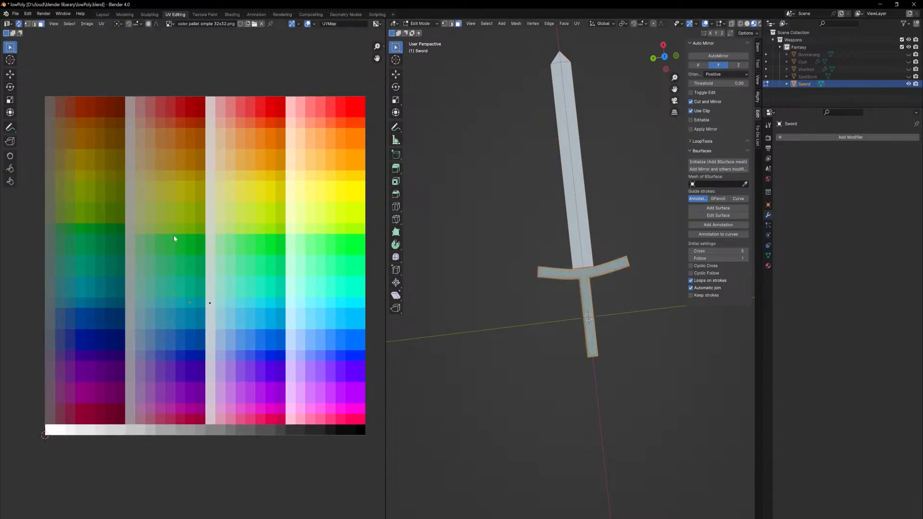
pyautogui.press('g')
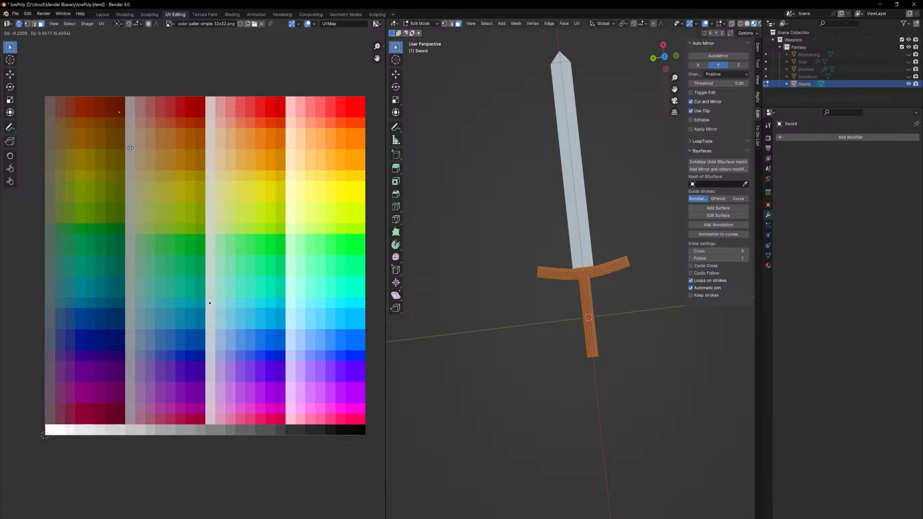
pyautogui.click(130, 148)
pyautogui.moveTo(567, 423); pyautogui.dragTo(604, 426, button='middle')
pyautogui.press('Tab')
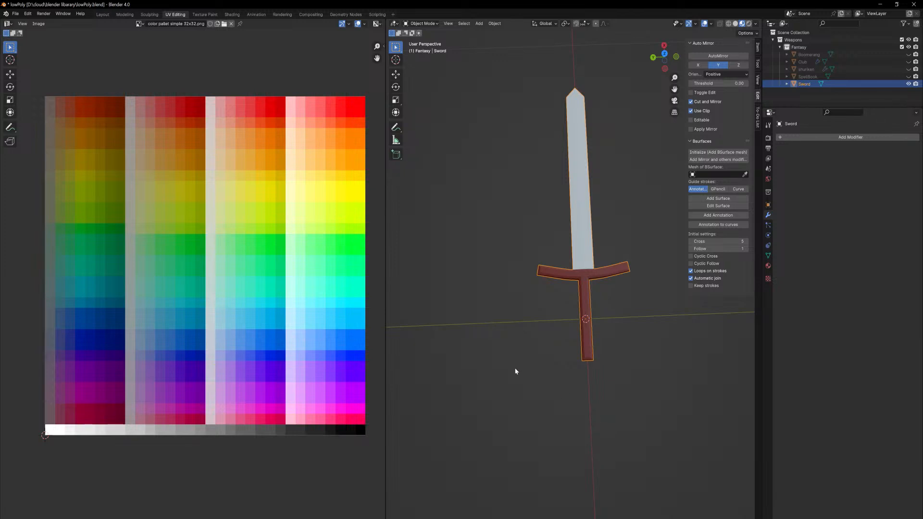
# Shift the crossguard and handle UVs onto an orange-brown swatch of the color palette.
pyautogui.press('Tab')
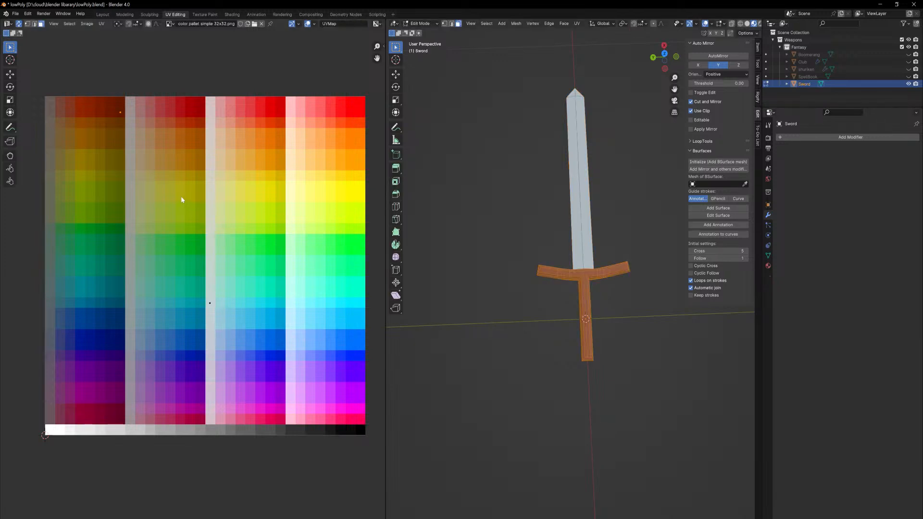
pyautogui.press('g')
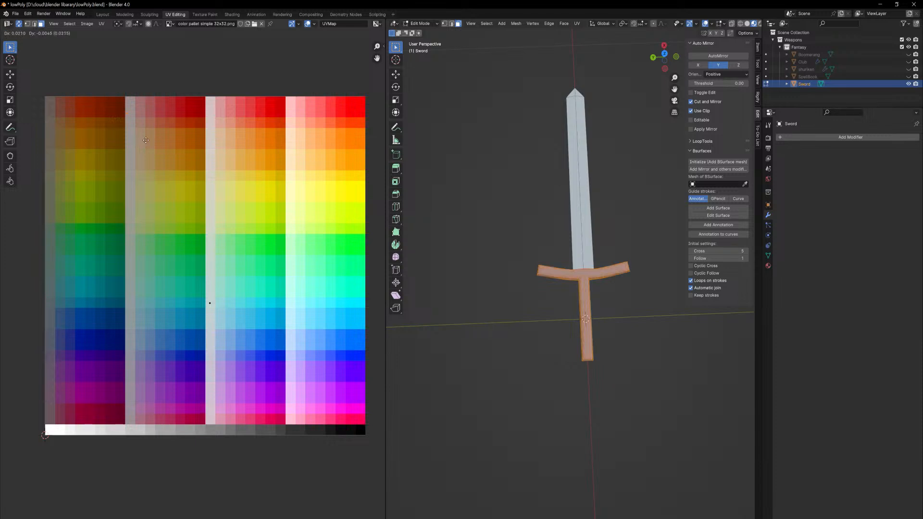
pyautogui.click(206, 159)
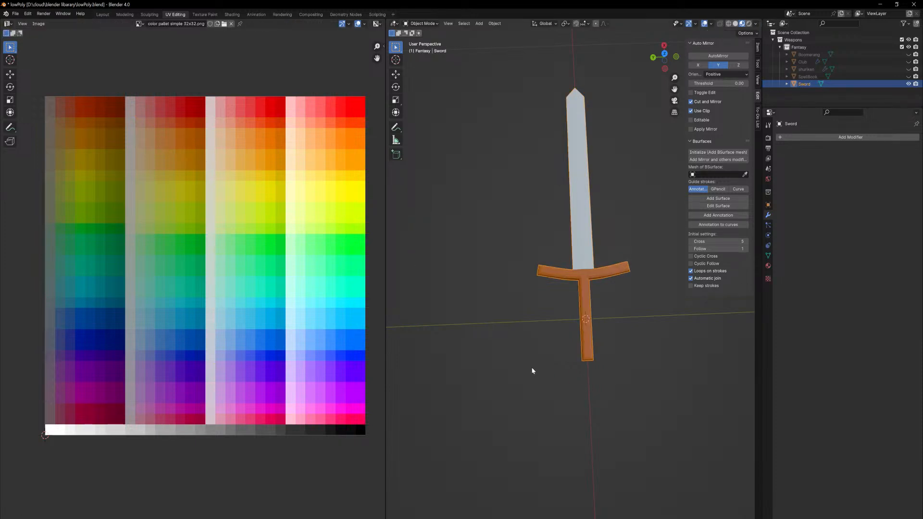
pyautogui.moveTo(532, 371)
pyautogui.mouseDown(button='middle')
pyautogui.moveTo(572, 355)
pyautogui.moveTo(593, 383)
pyautogui.moveTo(560, 369)
pyautogui.moveTo(556, 314)
pyautogui.moveTo(579, 357)
pyautogui.moveTo(572, 377)
pyautogui.moveTo(523, 370)
pyautogui.moveTo(519, 420)
pyautogui.moveTo(533, 358)
pyautogui.moveTo(616, 310)
pyautogui.moveTo(653, 303)
pyautogui.moveTo(542, 336)
pyautogui.moveTo(522, 368)
pyautogui.mouseUp(button='middle')
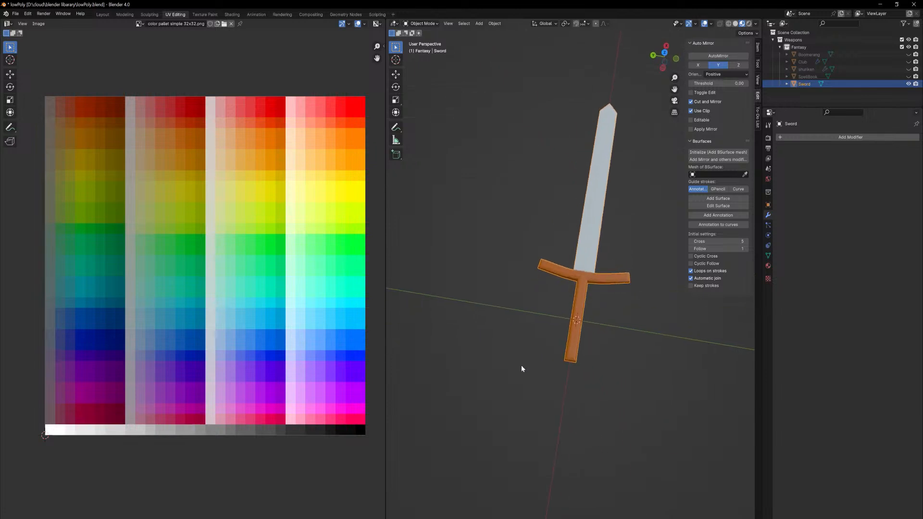
# Shift the crossguard and handle UVs slightly down the palette onto an amber swatch.
pyautogui.press('Tab')
pyautogui.press('g')
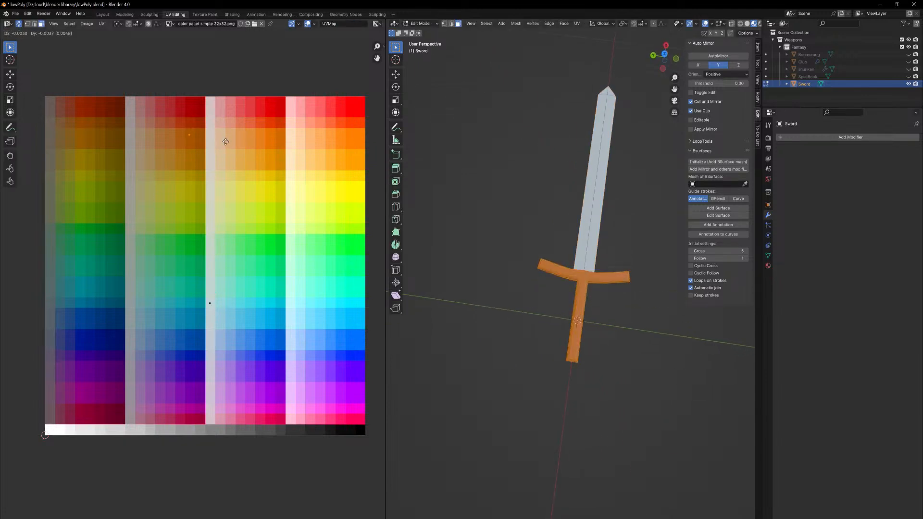
pyautogui.click(229, 177)
pyautogui.press('Tab')
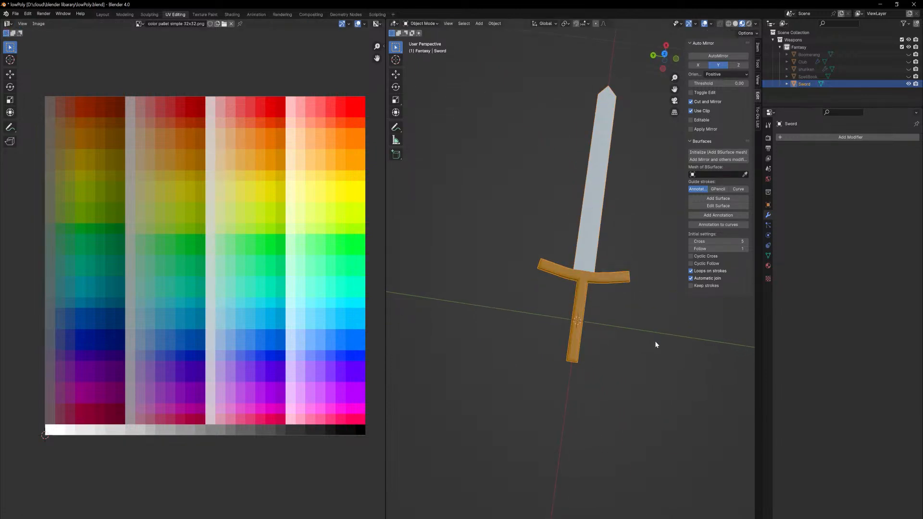
# Recolor the crossguard and handle by moving their UVs onto a deep blue swatch, and view the sword.
pyautogui.press('Tab')
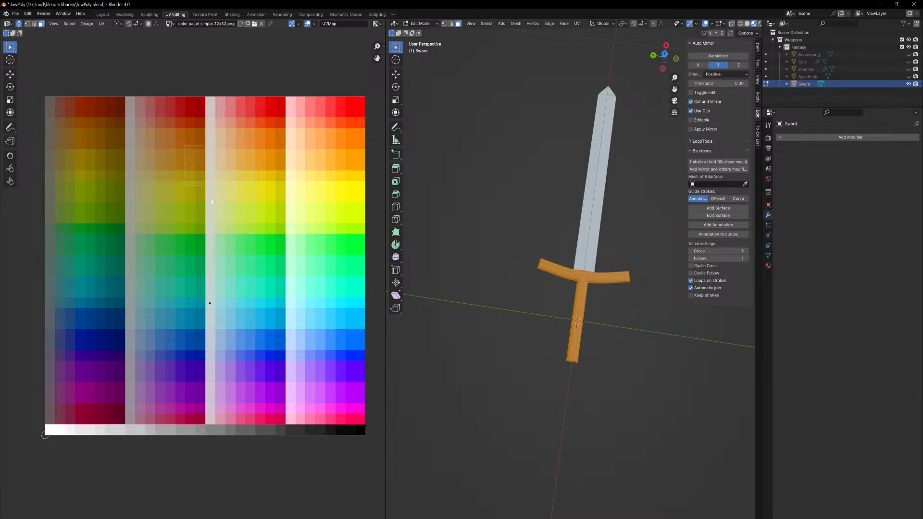
pyautogui.press('g')
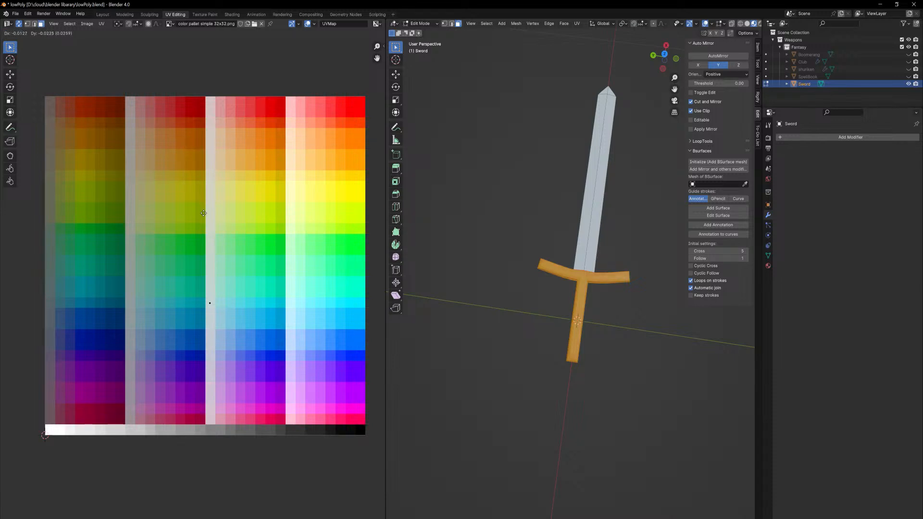
pyautogui.click(210, 388)
pyautogui.press('Tab')
pyautogui.moveTo(523, 392); pyautogui.dragTo(522, 364, button='middle')
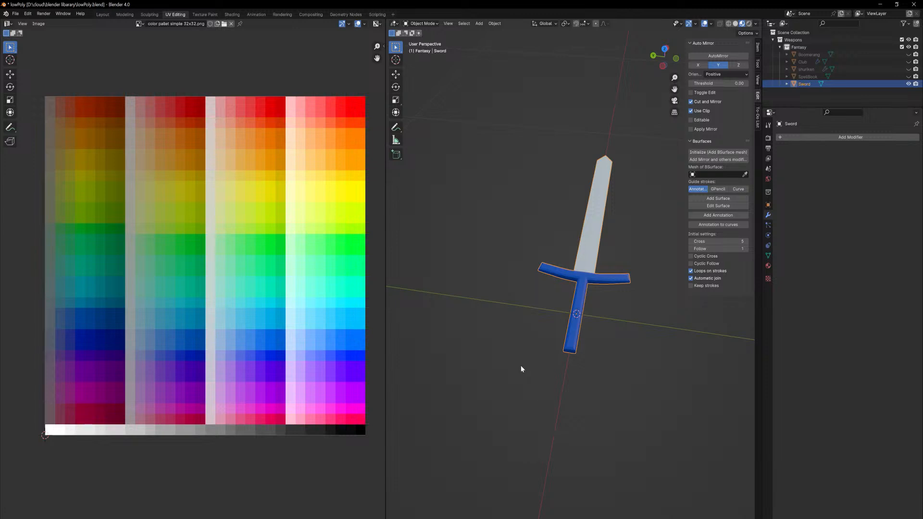
pyautogui.moveTo(521, 368); pyautogui.dragTo(552, 343, button='middle')
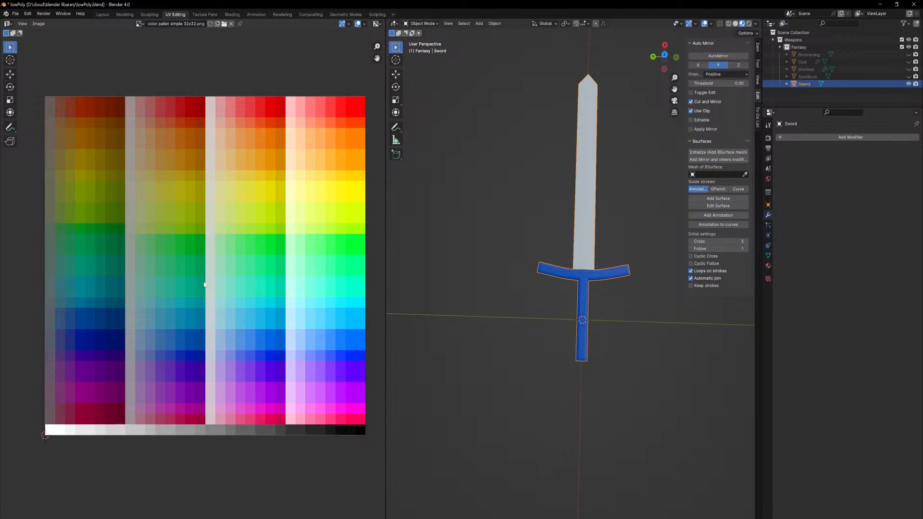
# Recolor the crossguard and handle by moving their UVs onto a pink-magenta swatch, and view the sword.
pyautogui.moveTo(492, 294); pyautogui.dragTo(402, 311, button='middle')
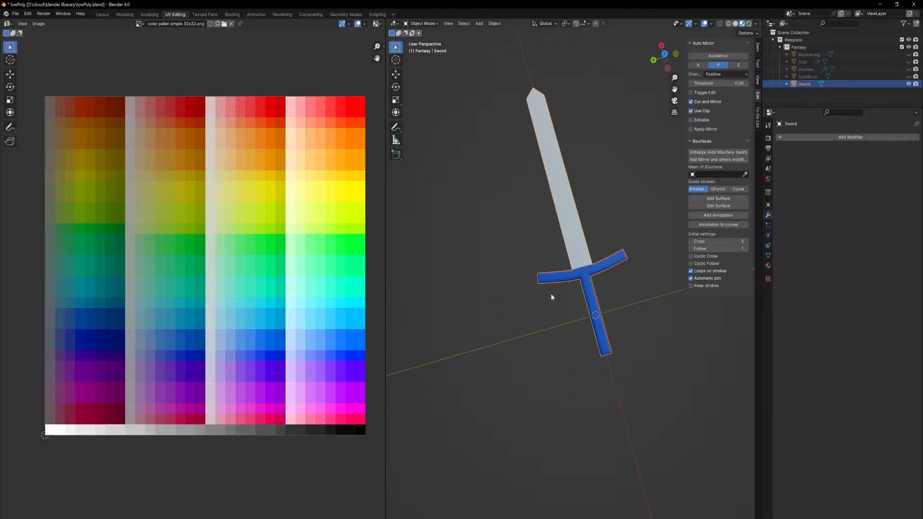
pyautogui.press('Tab')
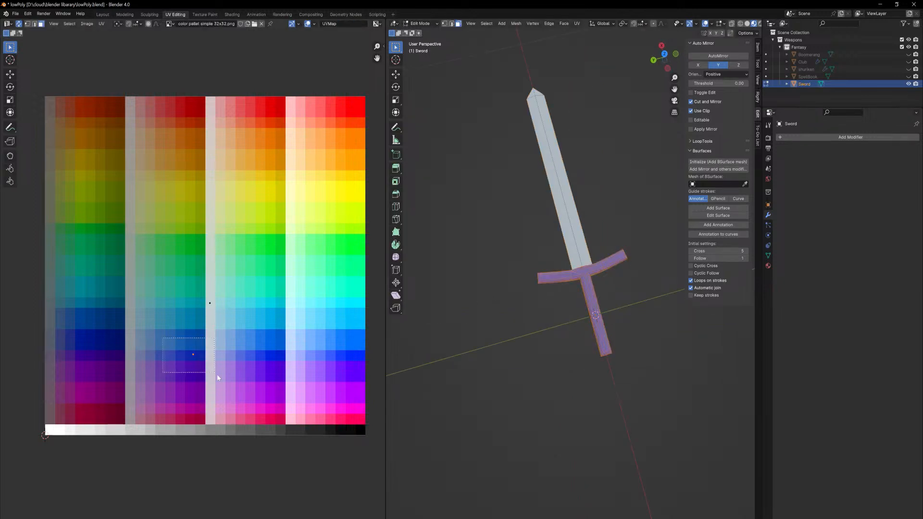
pyautogui.press('g')
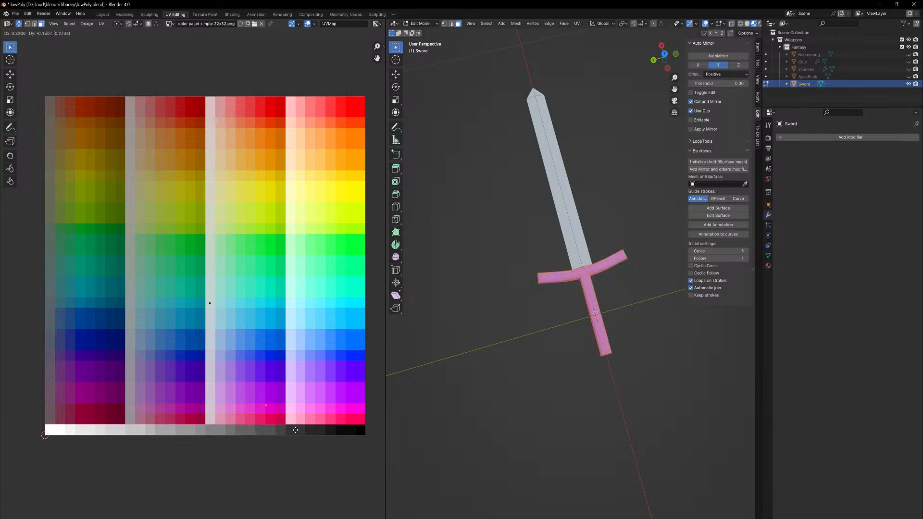
pyautogui.click(301, 433)
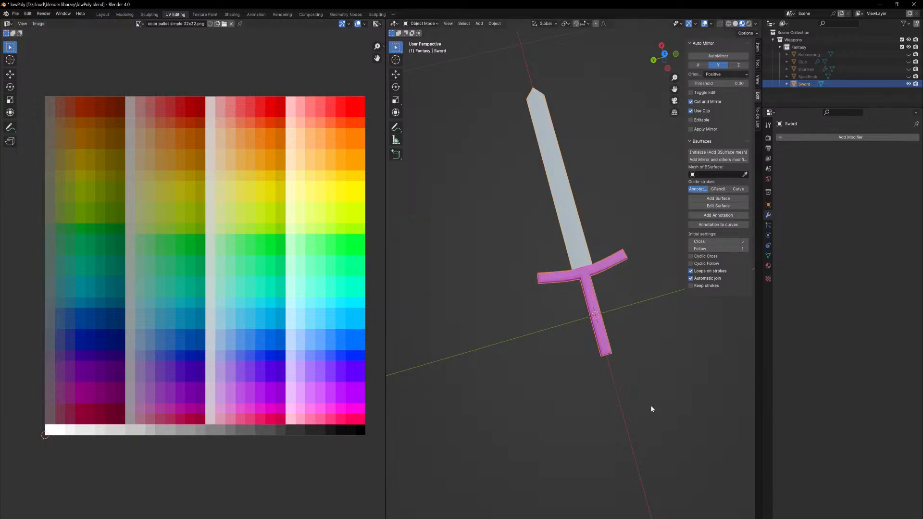
pyautogui.moveTo(650, 405); pyautogui.dragTo(500, 386, button='middle')
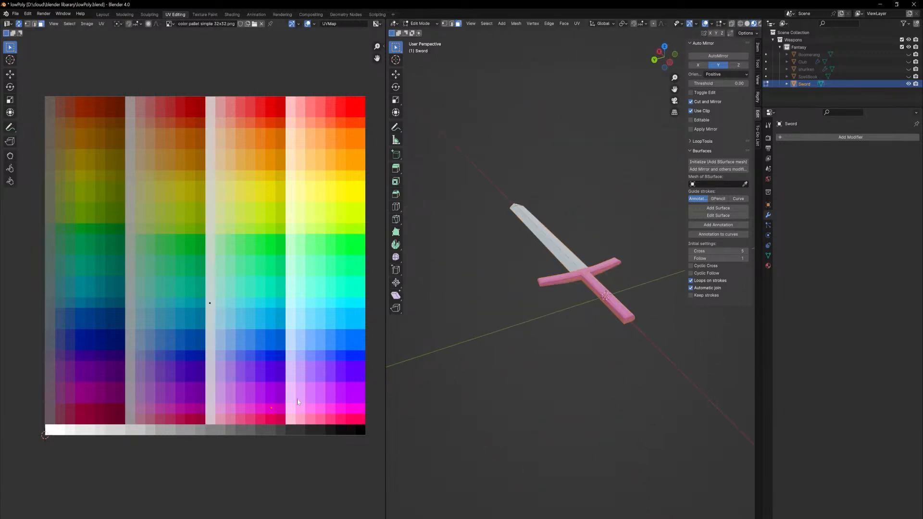
# Move the crossguard and handle UVs onto a brown swatch among the palette's dark oranges and view the sword.
pyautogui.press('g')
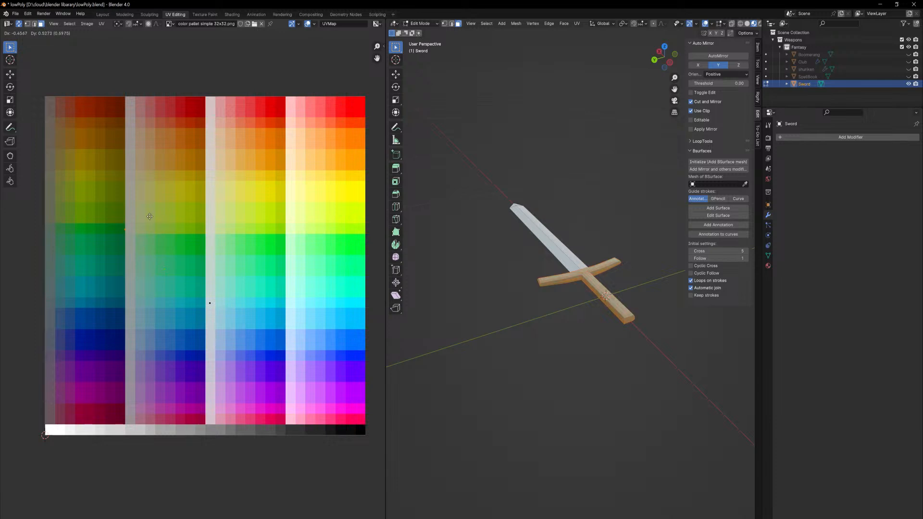
pyautogui.click(118, 110)
pyautogui.press('Tab')
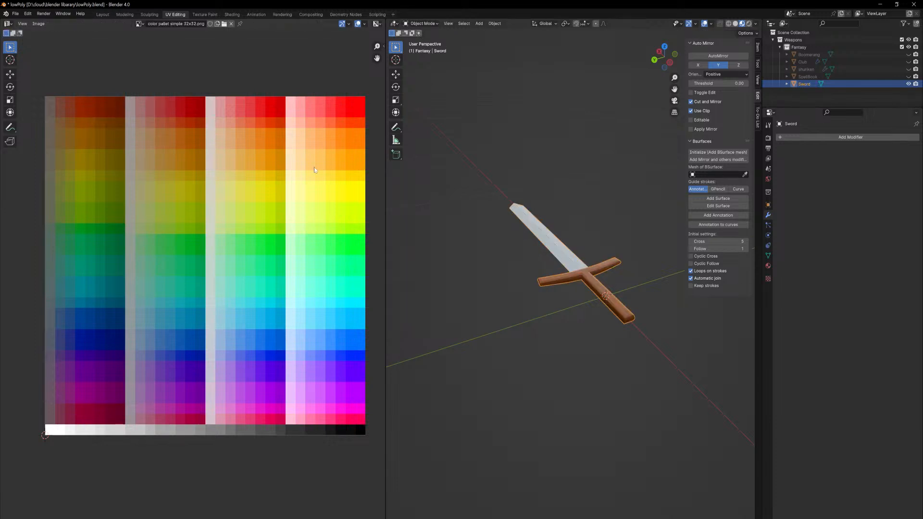
pyautogui.moveTo(582, 272); pyautogui.dragTo(530, 285, button='middle')
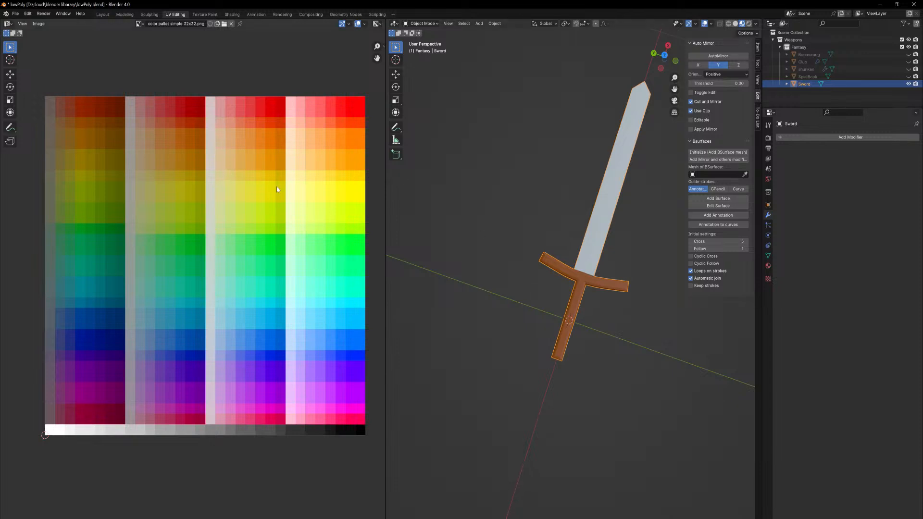
# Move the crossguard and handle UVs onto a near-black swatch in the palette's grayscale row and view the sword.
pyautogui.press('Tab')
pyautogui.moveTo(525, 257); pyautogui.dragTo(505, 250, button='middle')
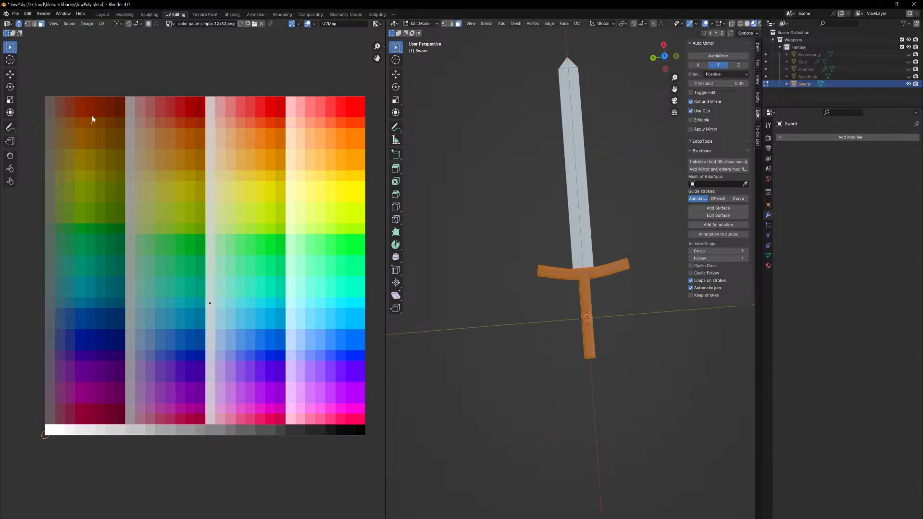
pyautogui.press('g')
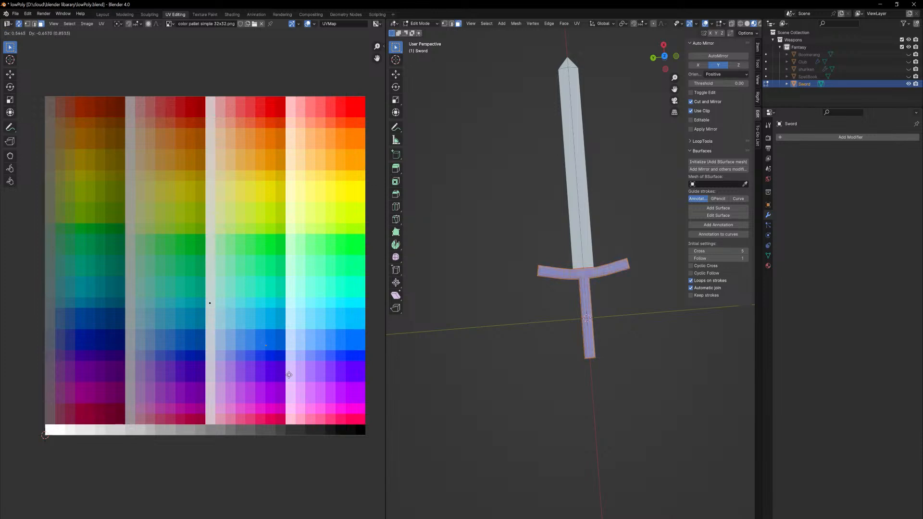
pyautogui.click(348, 450)
pyautogui.press('Tab')
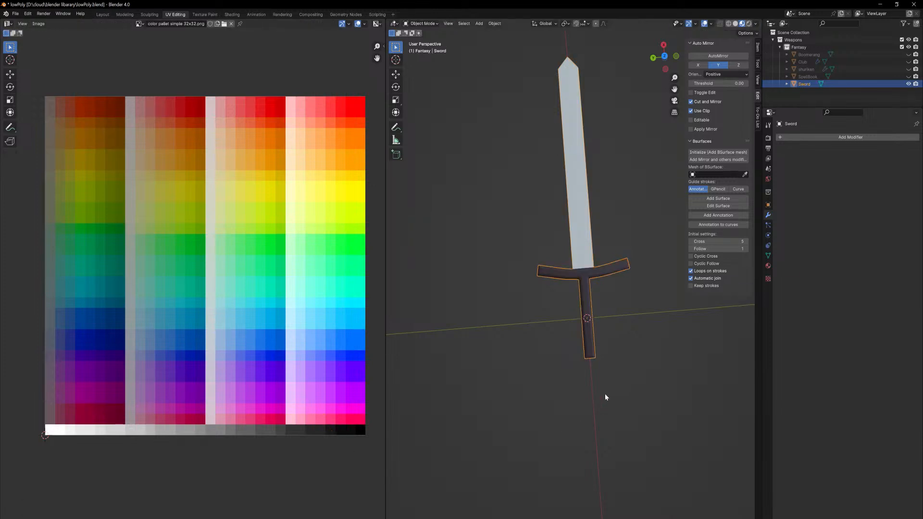
pyautogui.moveTo(589, 358); pyautogui.dragTo(598, 342, button='middle')
# Nudge the crossguard and handle UVs along the black end of the palette's grayscale row and inspect the crossguard up close.
pyautogui.press('Tab')
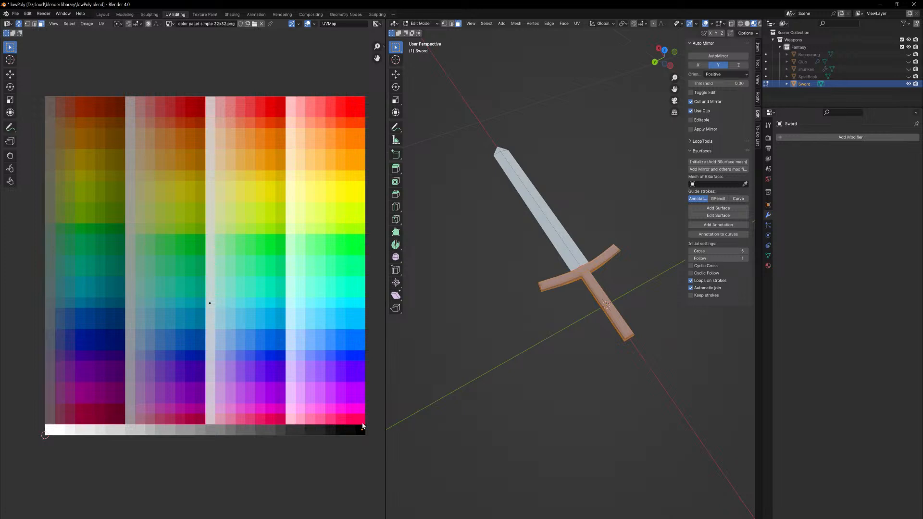
pyautogui.press('g')
pyautogui.click(371, 432)
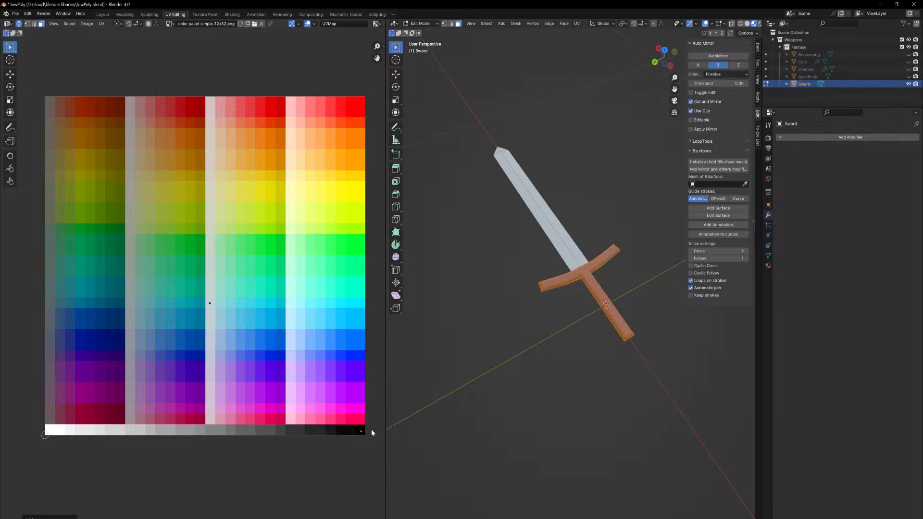
pyautogui.press('Tab')
pyautogui.press('Tab')
pyautogui.press('g')
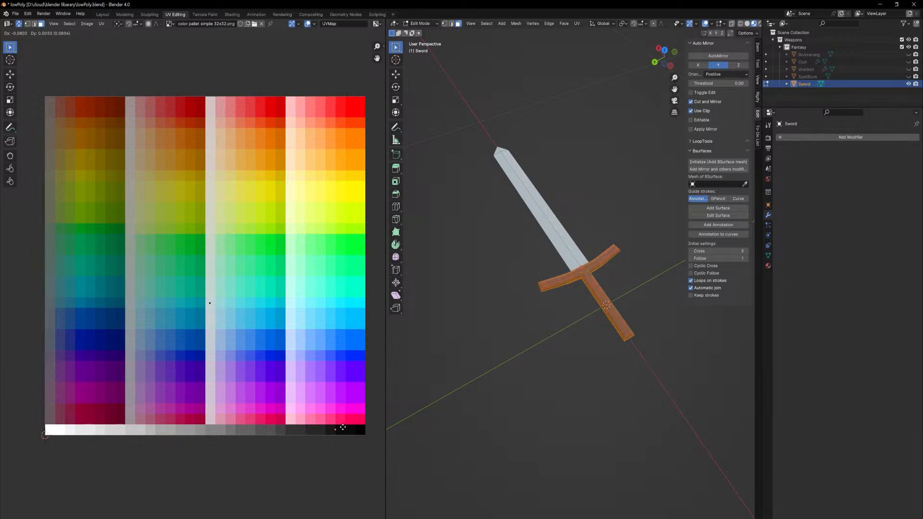
pyautogui.click(369, 430)
pyautogui.press('Tab')
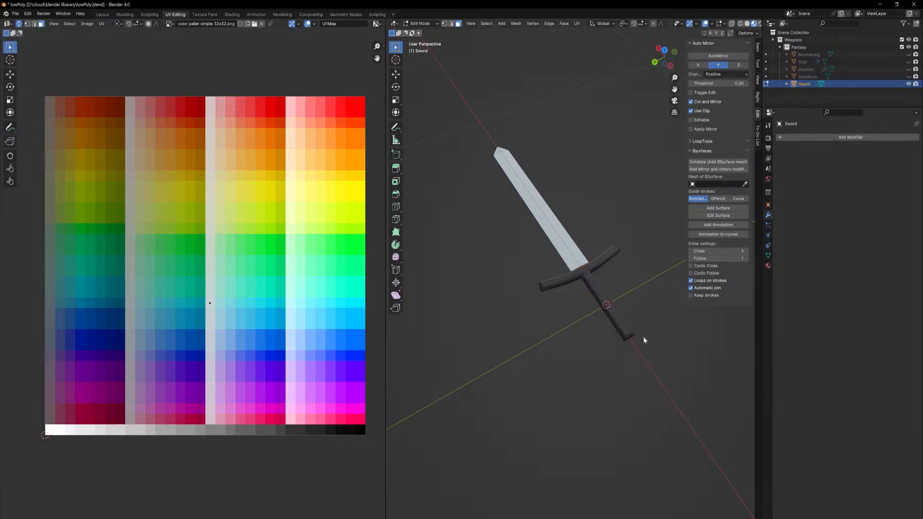
pyautogui.moveTo(643, 337); pyautogui.dragTo(622, 350, button='middle')
pyautogui.scroll(5, 629, 272)
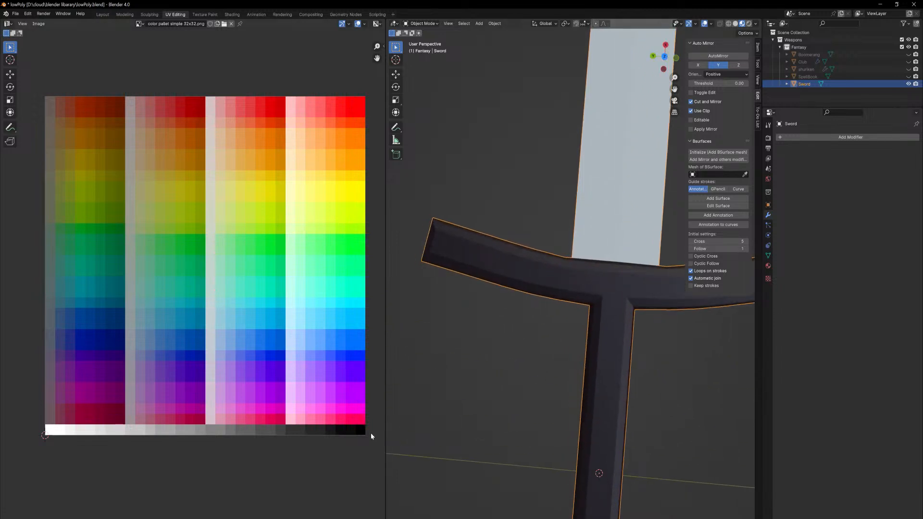
# Select the linked crossguard and handle mesh, adjust its UVs along X within the dark grayscale swatches, and save the file.
pyautogui.press('Tab')
pyautogui.click(504, 270)
pyautogui.hotkey('ctrl', 'l')
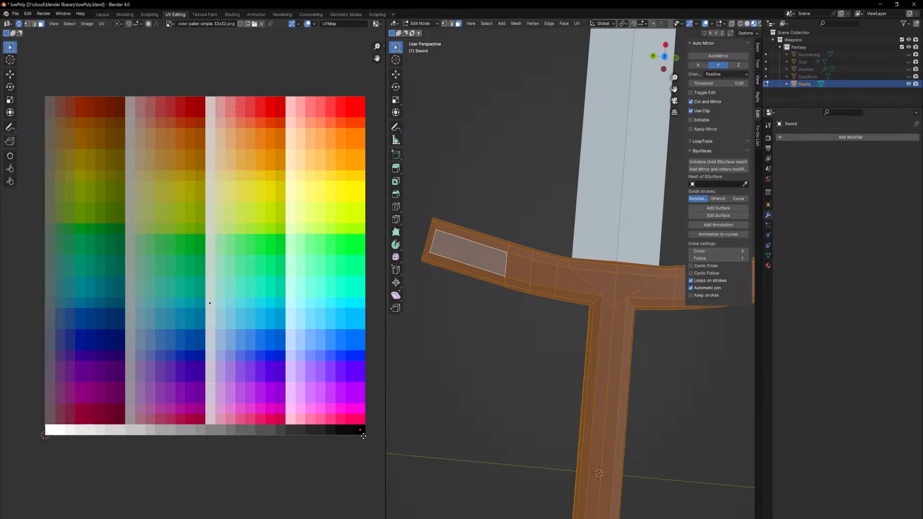
pyautogui.press('g')
pyautogui.press('x')
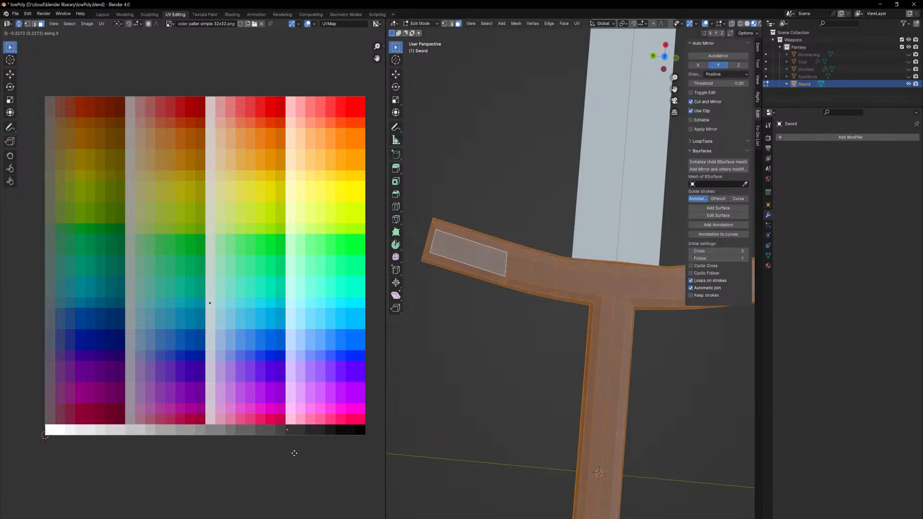
pyautogui.click(363, 461)
pyautogui.press('Tab')
pyautogui.click(485, 438)
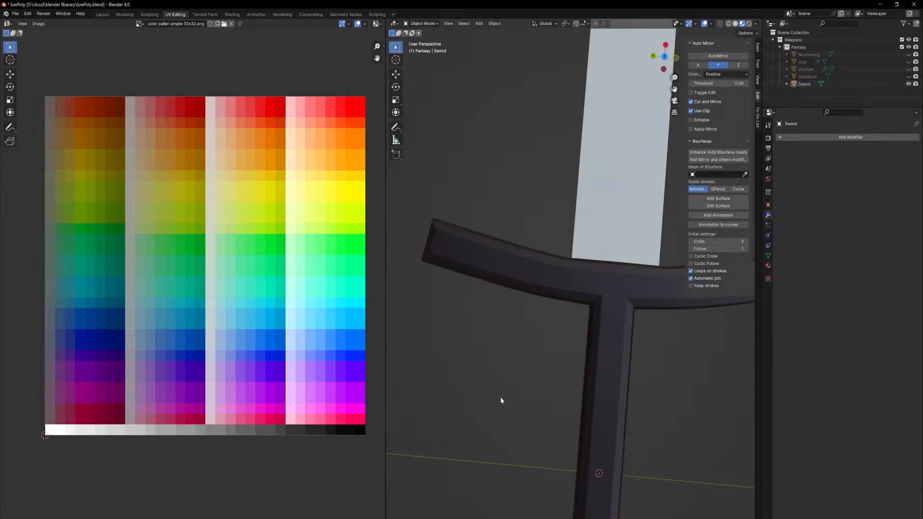
pyautogui.scroll(-7, 501, 401)
pyautogui.hotkey('ctrl', 's')
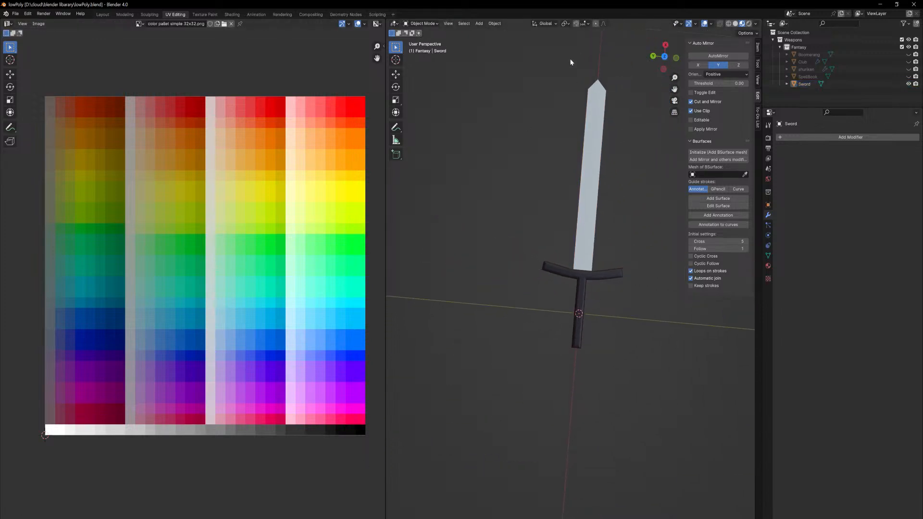
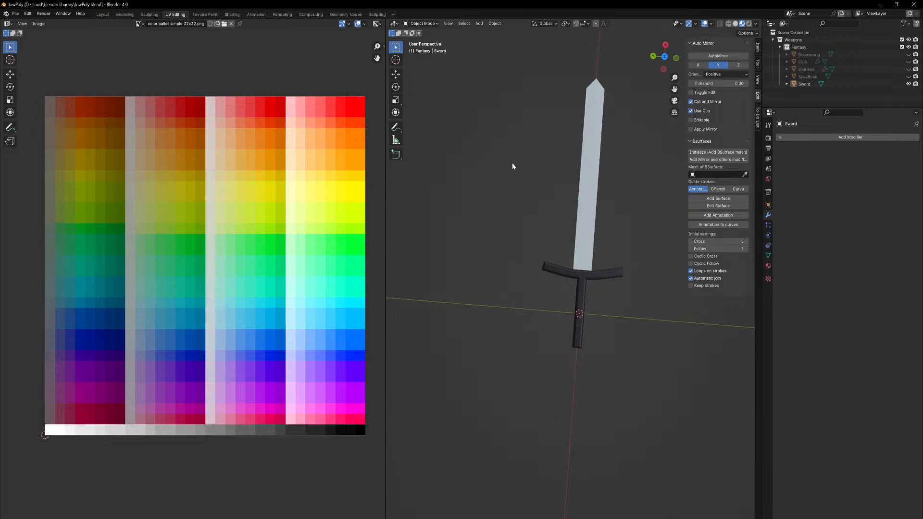
# Look over the finished sword, switch to the Layout workspace, and display the model in solid shading.
pyautogui.moveTo(513, 165); pyautogui.dragTo(521, 132, button='middle')
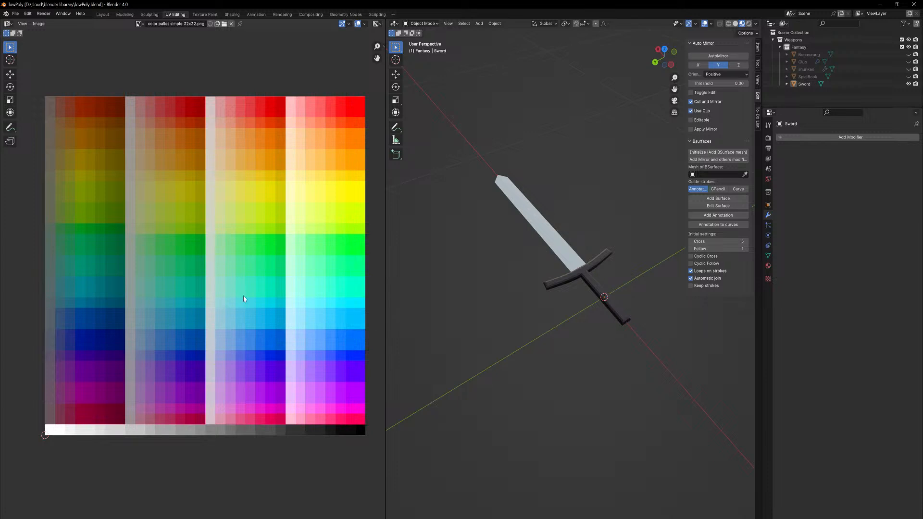
pyautogui.moveTo(666, 272); pyautogui.dragTo(599, 269, button='middle')
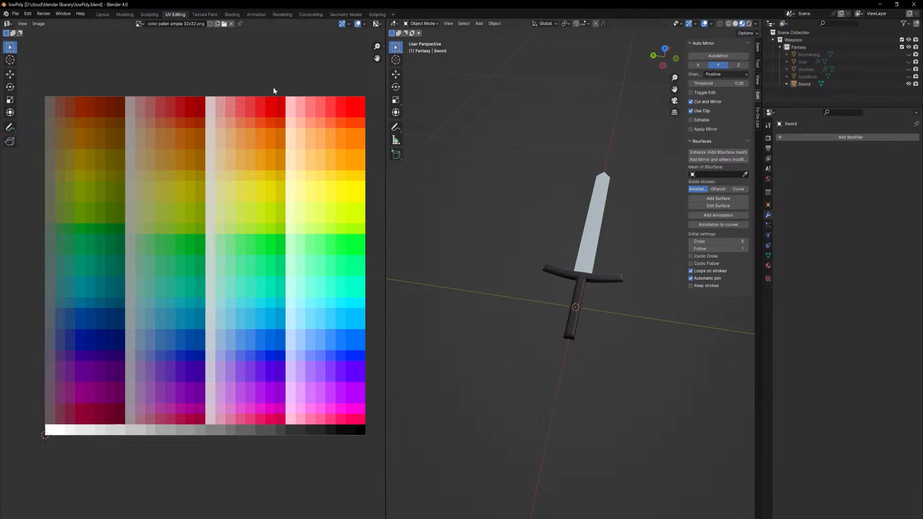
pyautogui.click(105, 14)
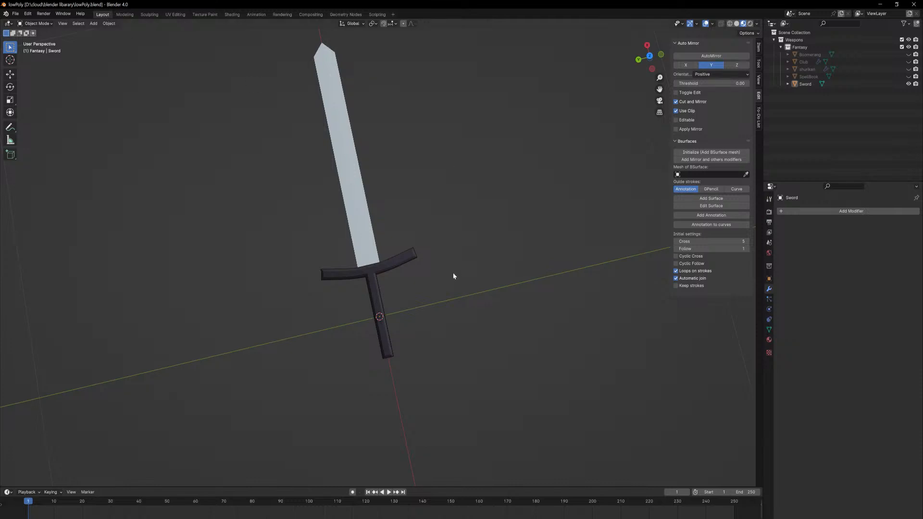
pyautogui.moveTo(453, 275); pyautogui.dragTo(447, 239, button='middle')
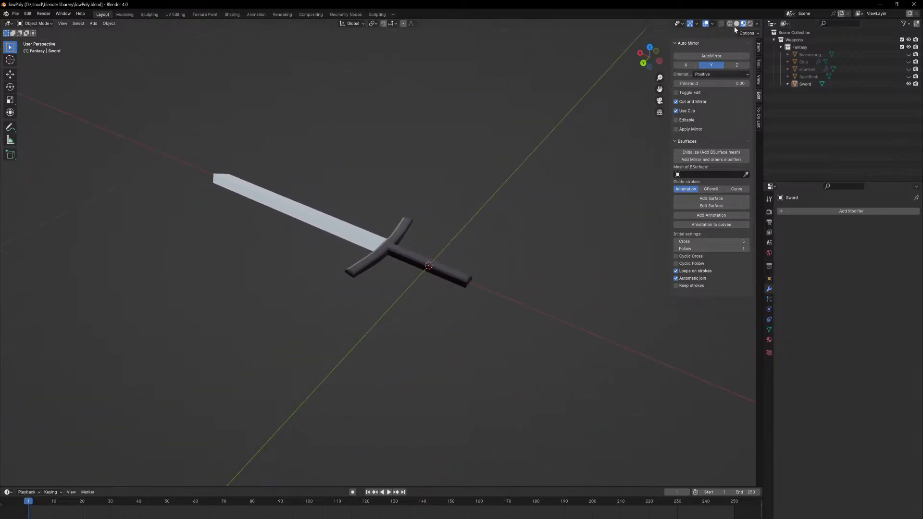
pyautogui.click(759, 50)
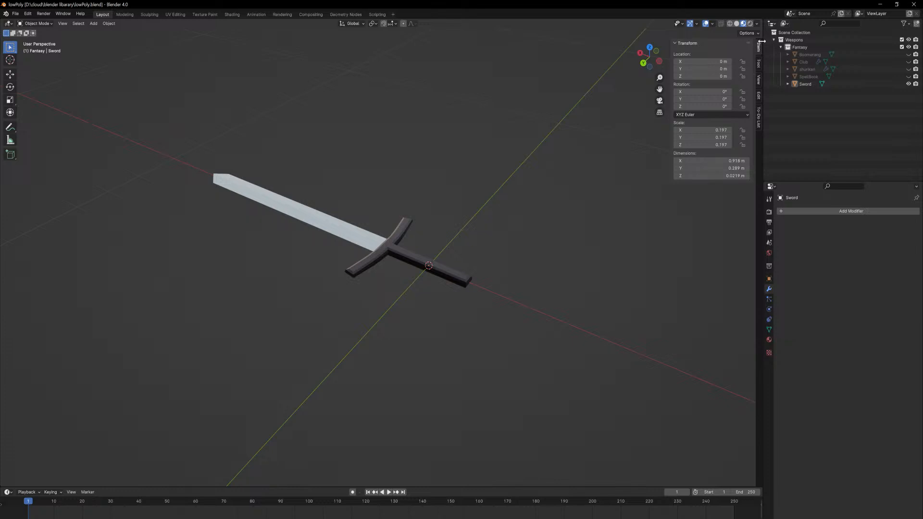
pyautogui.click(729, 25)
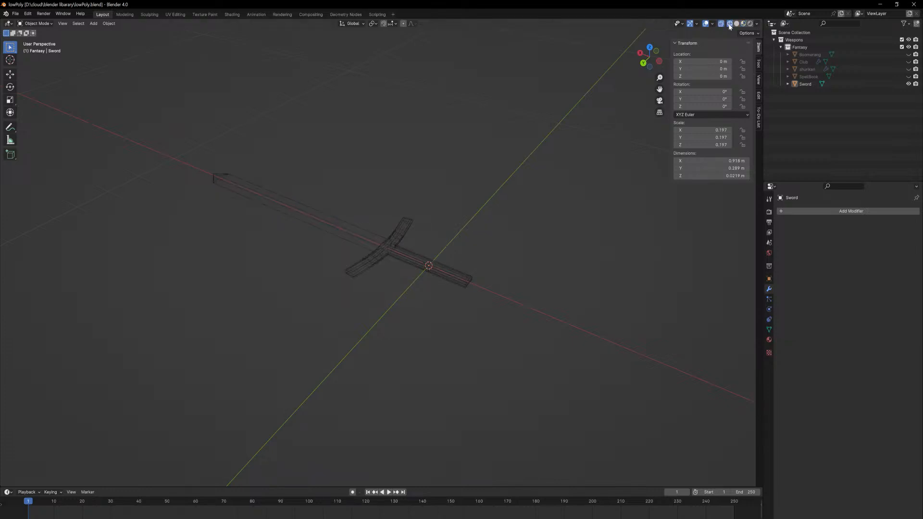
pyautogui.click(736, 24)
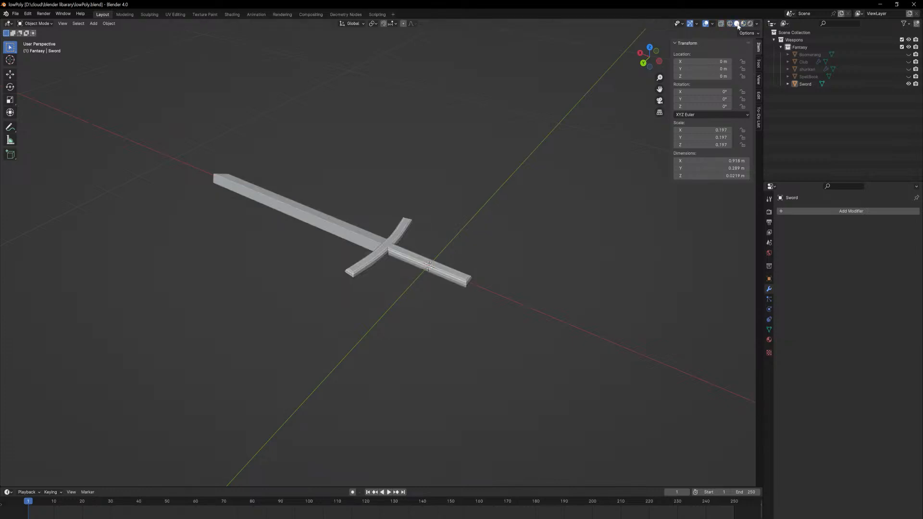
# Mark the sword task as Completed in the fantasy weapons to-do list.
pyautogui.click(758, 112)
pyautogui.click(721, 80)
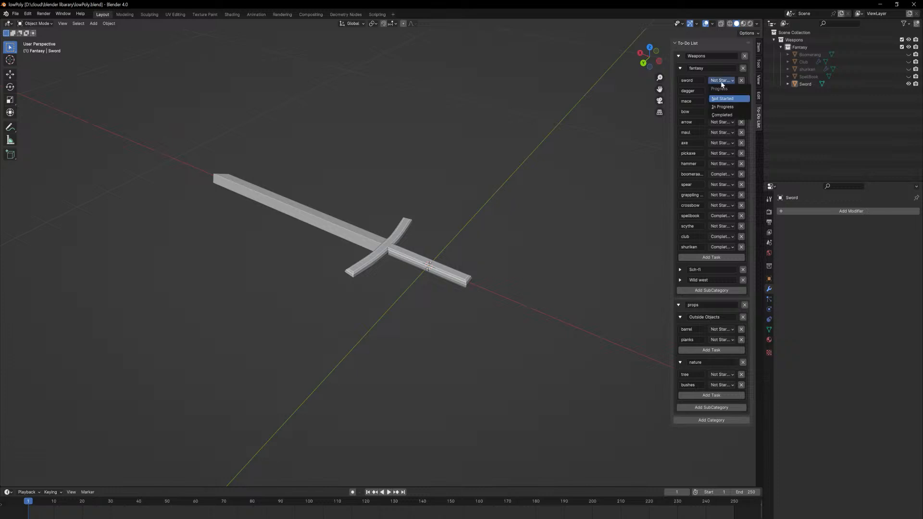
pyautogui.click(724, 115)
pyautogui.moveTo(416, 227); pyautogui.dragTo(392, 262, button='middle')
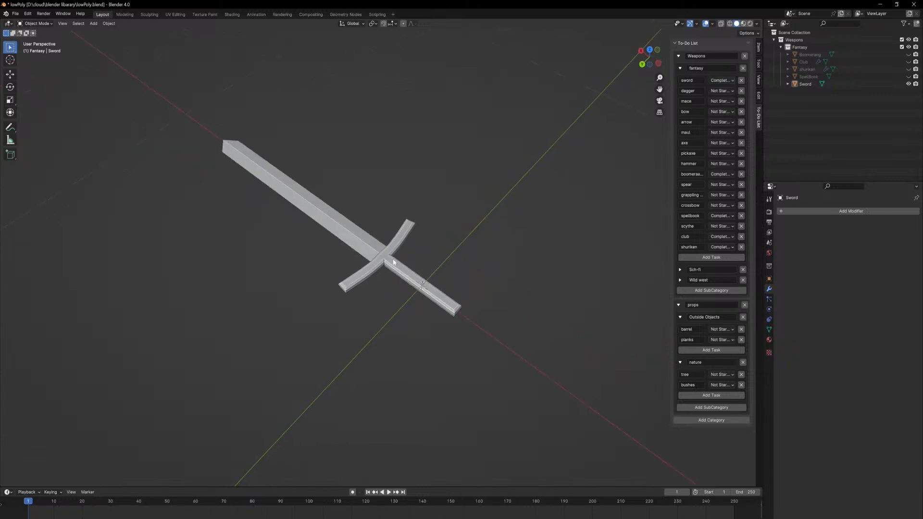
# Duplicate the sword in place, rename the copy Dagger, and hide the original sword.
pyautogui.click(392, 263)
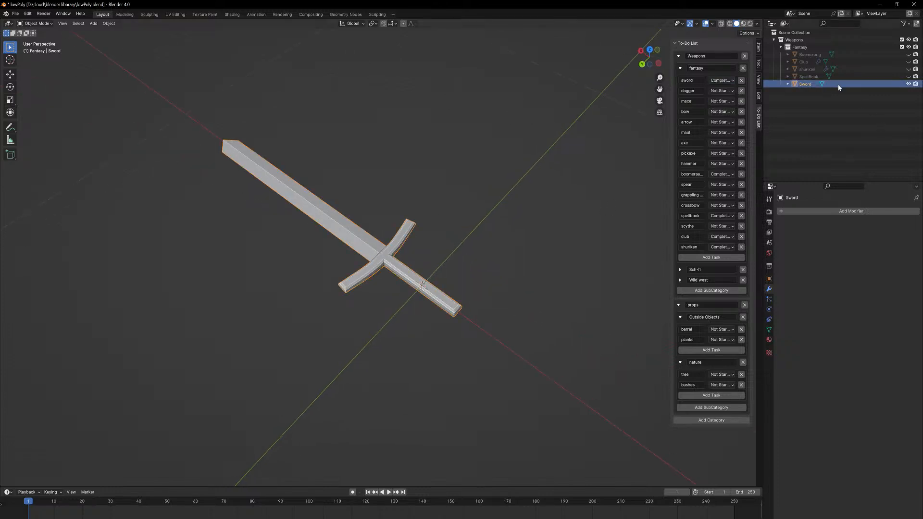
pyautogui.hotkey('ctrl', 'v')
pyautogui.doubleClick(812, 91)
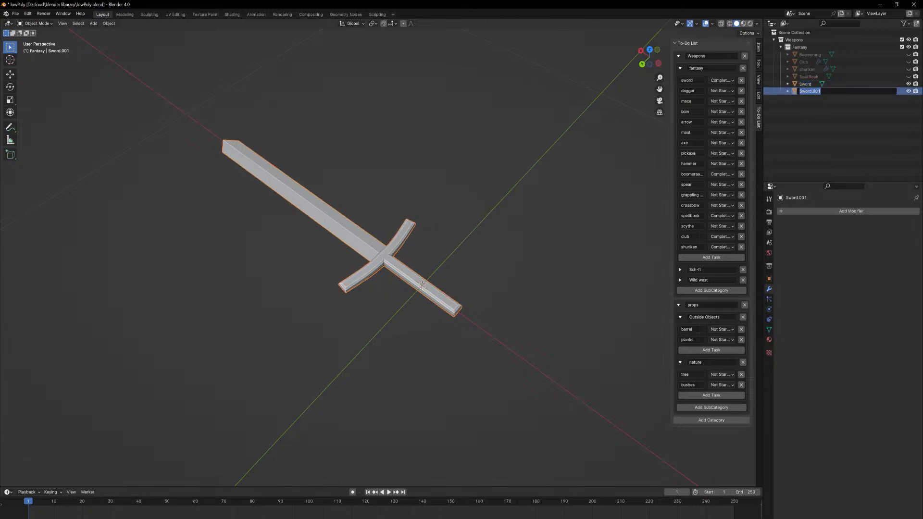
pyautogui.write('Dagger')
pyautogui.press('Return')
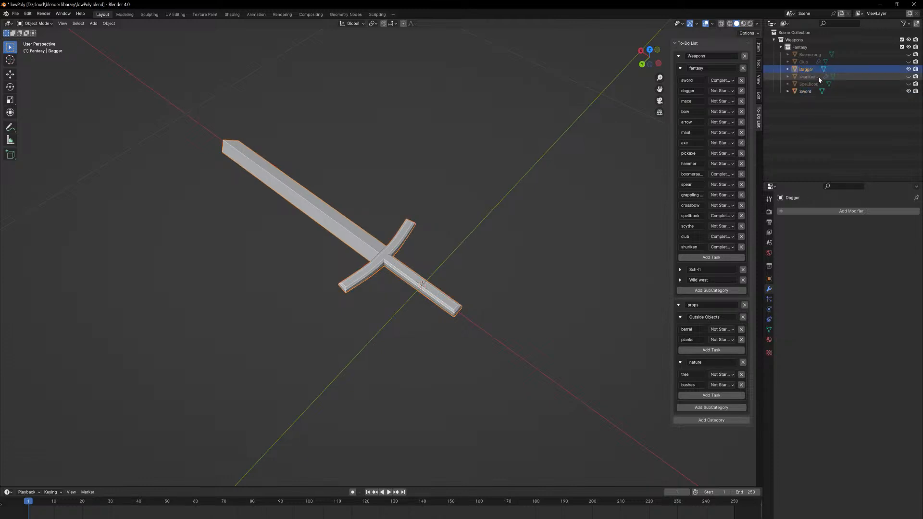
pyautogui.click(908, 92)
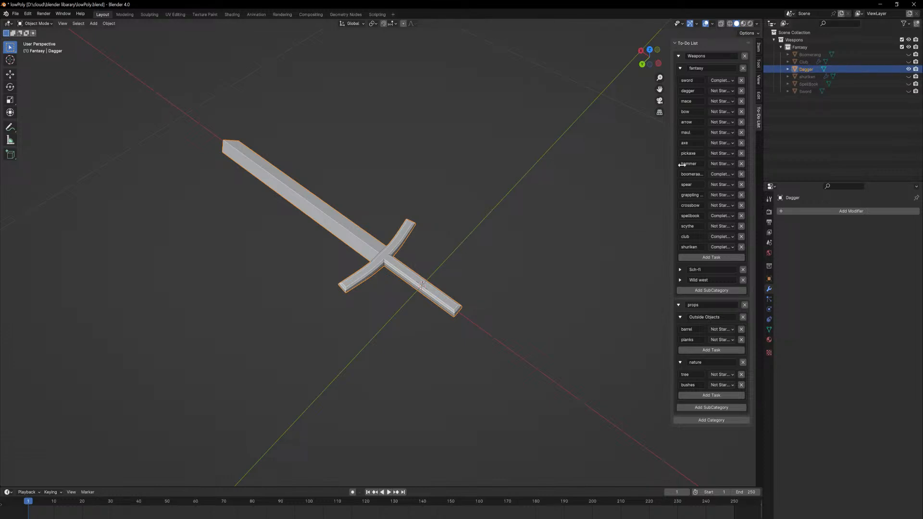
# Set the dagger task to In Progress in the to-do list.
pyautogui.click(721, 91)
pyautogui.click(729, 119)
pyautogui.moveTo(490, 181); pyautogui.dragTo(389, 231, button='middle')
# Show the shuriken alongside the dagger to compare them, and hide it again.
pyautogui.click(908, 76)
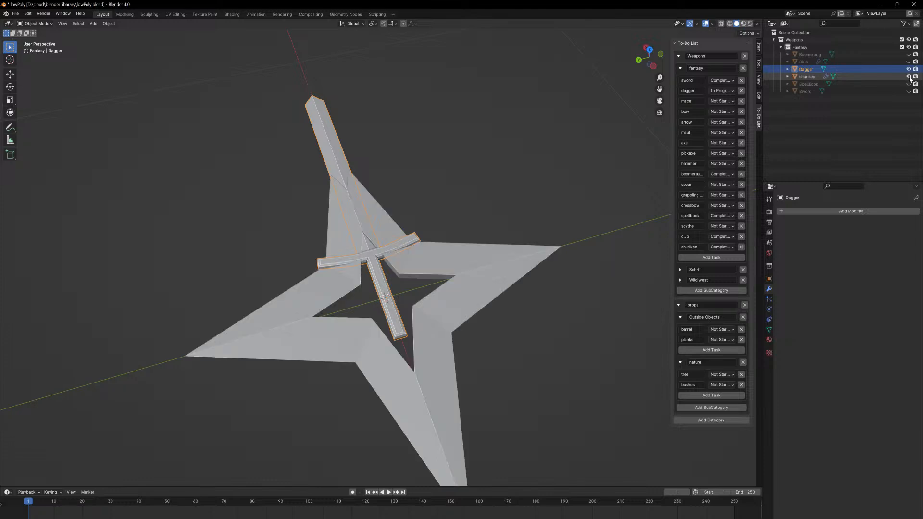
pyautogui.click(909, 76)
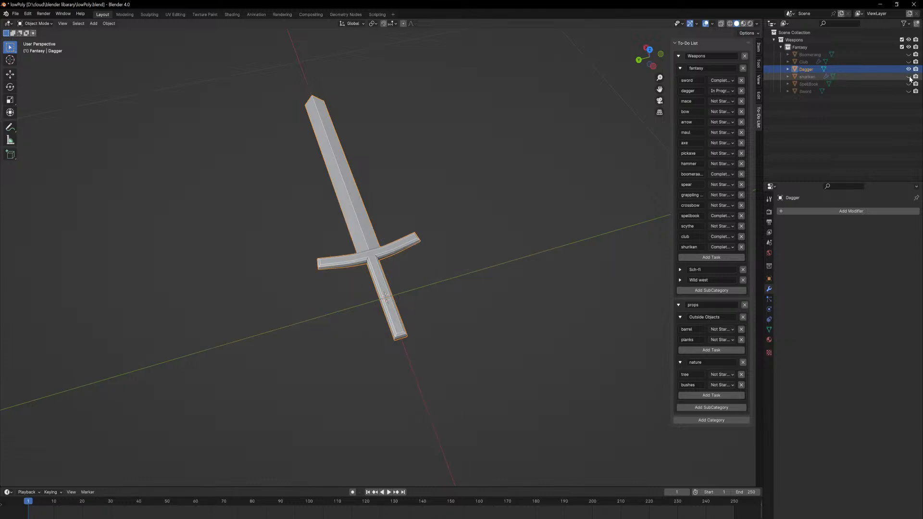
pyautogui.click(908, 76)
pyautogui.click(908, 77)
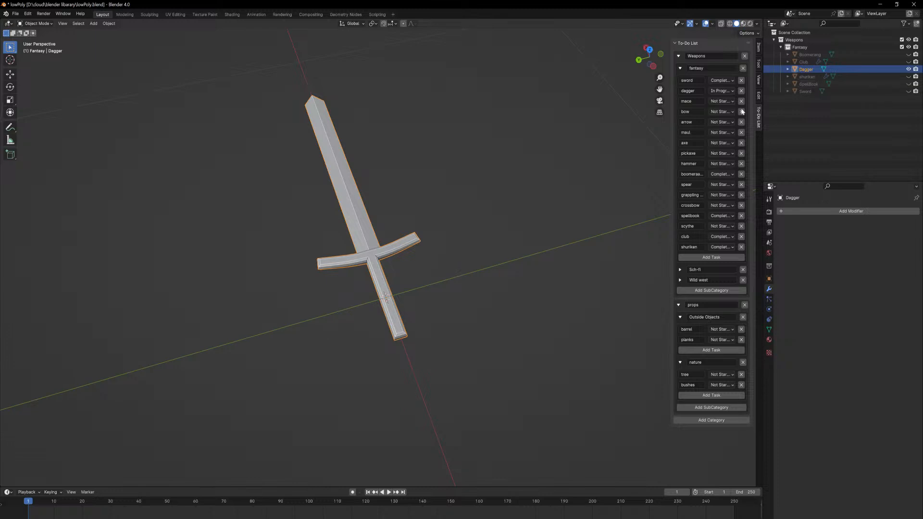
# Select the vertices at the dagger's blade tip and move them along X toward the crossguard to shorten the blade.
pyautogui.moveTo(337, 148); pyautogui.dragTo(358, 150, button='middle')
pyautogui.press('Tab')
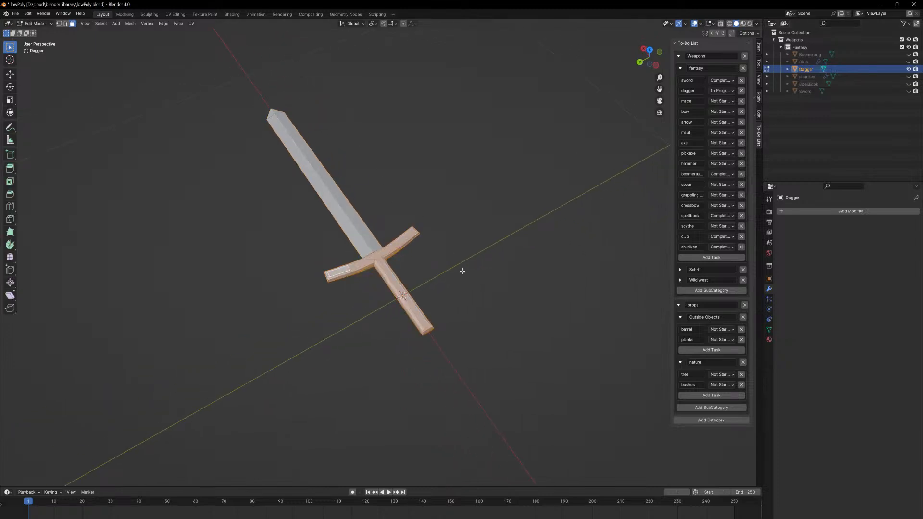
pyautogui.moveTo(460, 261); pyautogui.dragTo(504, 260, button='middle')
pyautogui.press('1')
pyautogui.moveTo(124, 239); pyautogui.dragTo(176, 313)
pyautogui.press('g')
pyautogui.press('x')
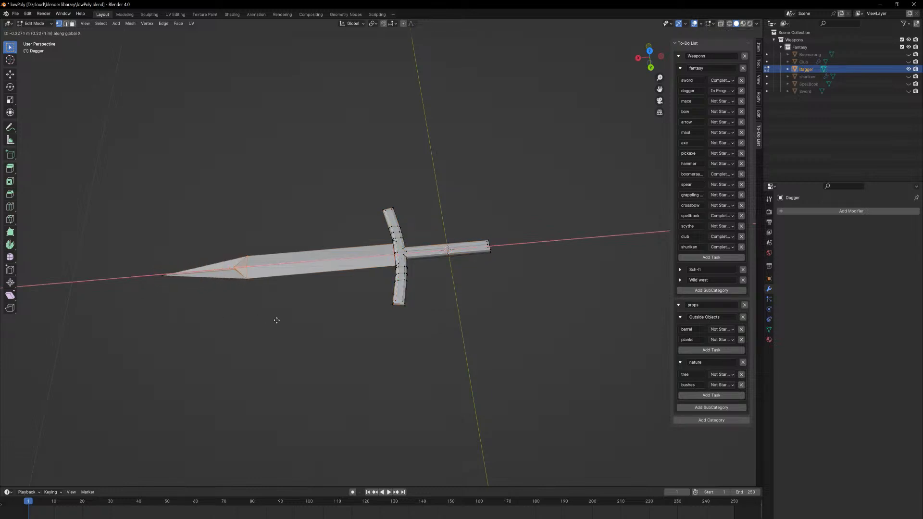
# Shorten the dagger's blade in wireframe view by moving its tip vertices about 0.4 m along X toward the guard.
pyautogui.press('Escape')
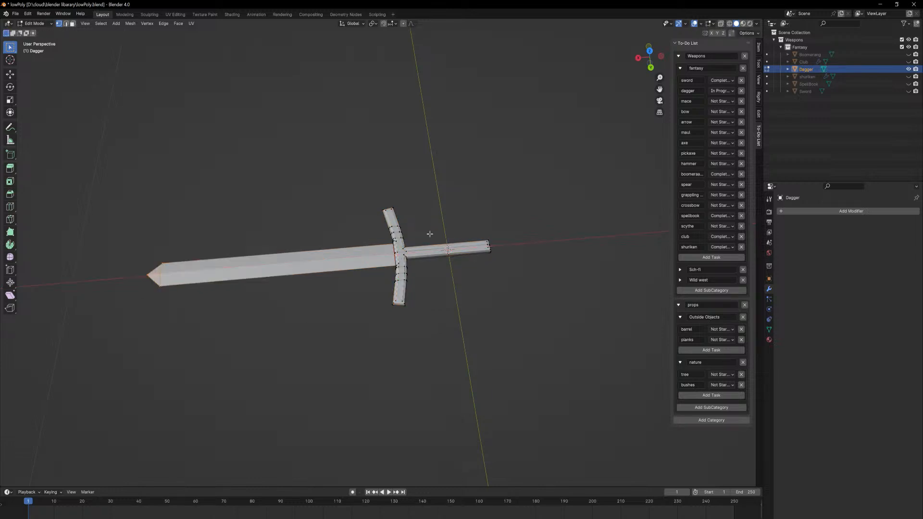
pyautogui.click(729, 24)
pyautogui.press('g')
pyautogui.press('x')
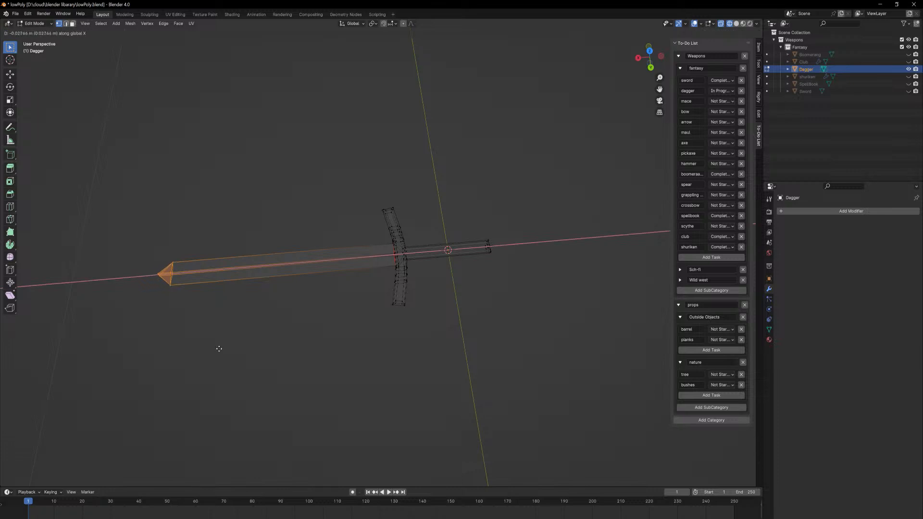
pyautogui.click(355, 351)
pyautogui.moveTo(446, 290); pyautogui.dragTo(378, 260, button='middle')
pyautogui.keyDown('shift'); pyautogui.moveTo(397, 198); pyautogui.dragTo(453, 284, button='middle'); pyautogui.keyUp('shift')
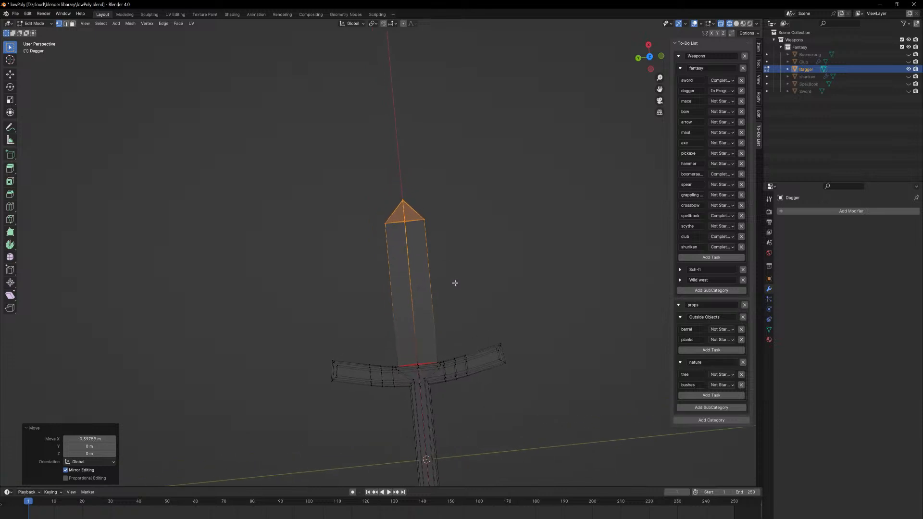
# Move the blade tip about 0.06 m outward along X and widen it along Y by a factor of about 1.27.
pyautogui.press('g')
pyautogui.press('x')
pyautogui.click(451, 259)
pyautogui.press('s')
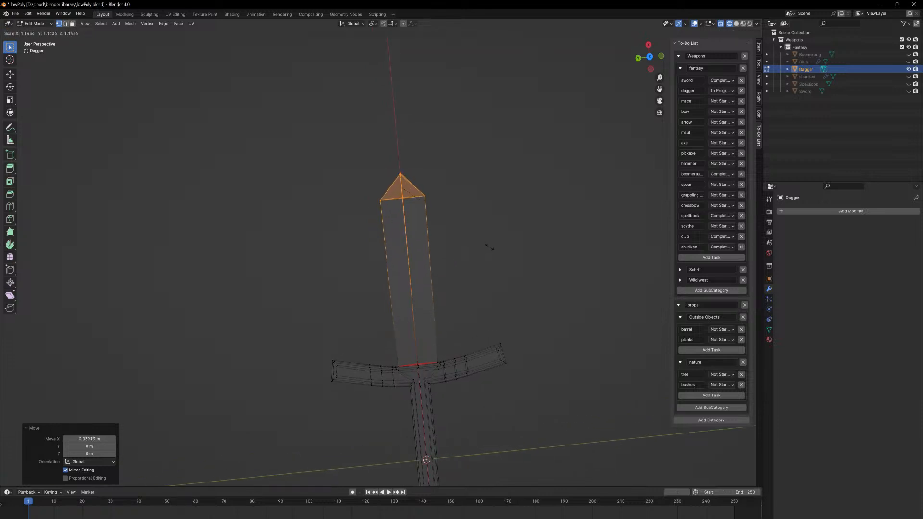
pyautogui.press('y')
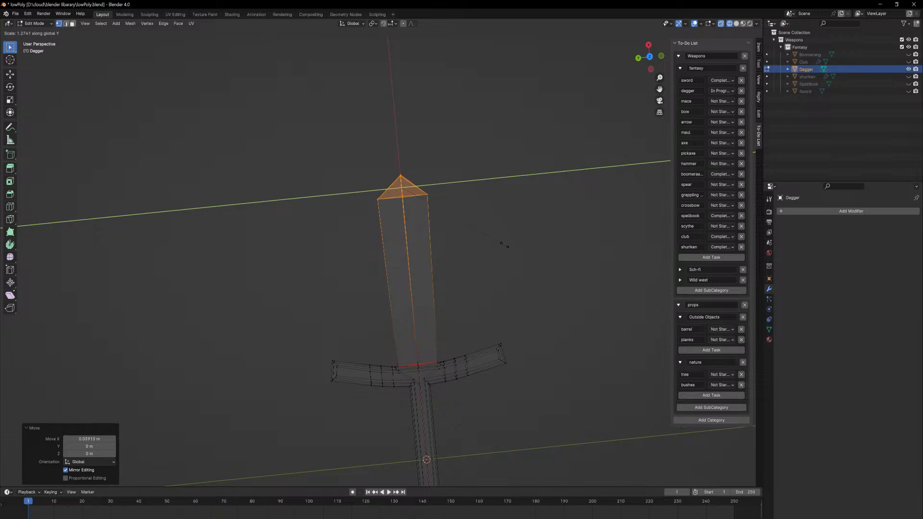
pyautogui.click(504, 245)
# Stretch the blade tip along X by a factor of about 1.58 and move it about 0.03 m outward along X.
pyautogui.press('s')
pyautogui.press('z')
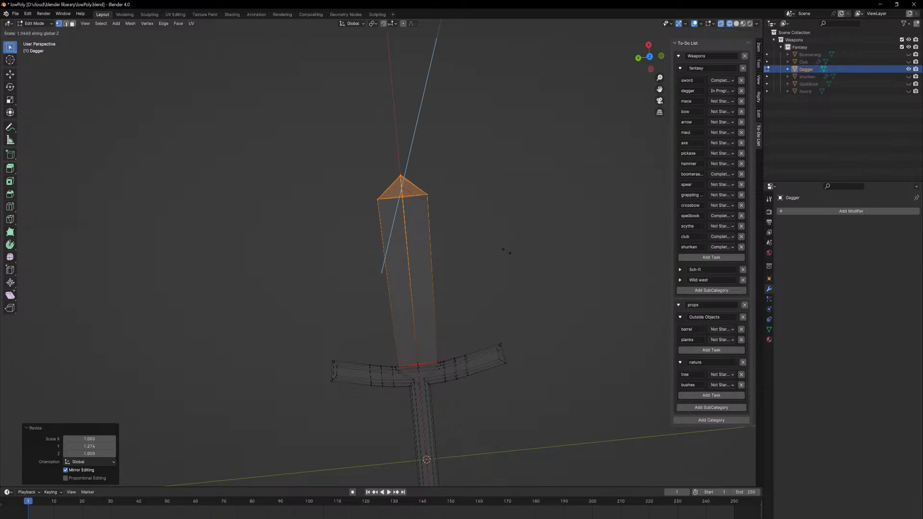
pyautogui.press('x')
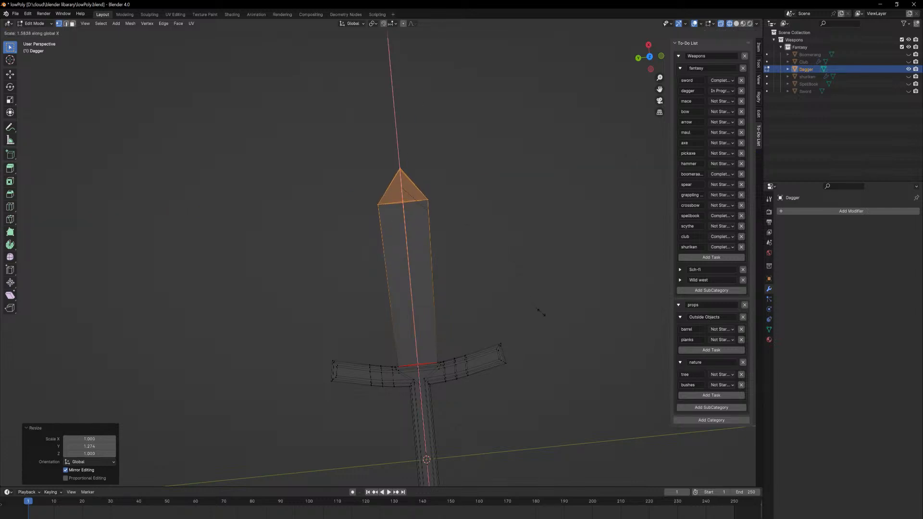
pyautogui.click(541, 312)
pyautogui.press('g')
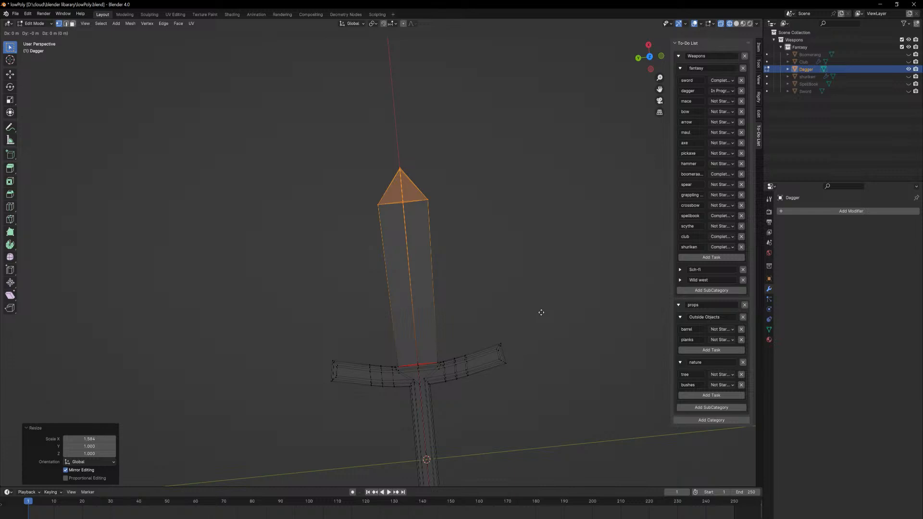
pyautogui.press('x')
pyautogui.click(537, 294)
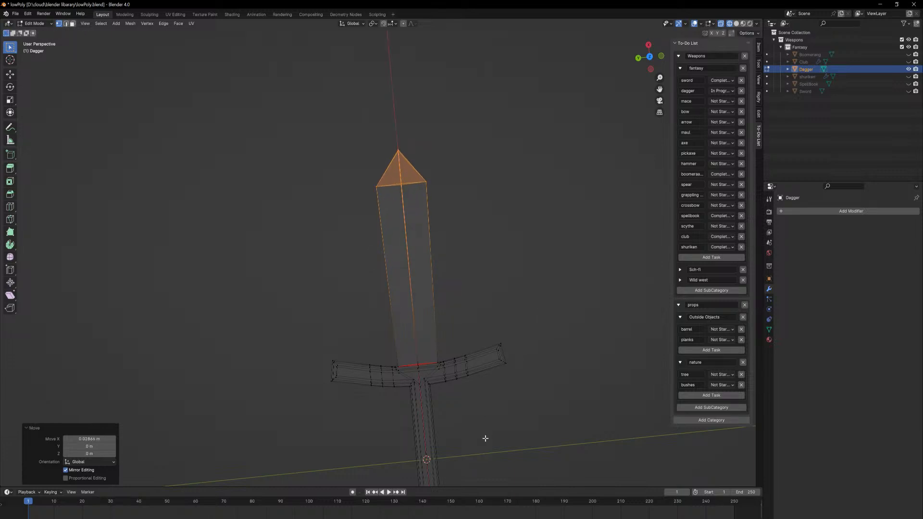
# Shorten the dagger's handle by moving its end vertices about 0.063 m along X toward the guard.
pyautogui.keyDown('shift'); pyautogui.moveTo(484, 436); pyautogui.dragTo(470, 324, button='middle'); pyautogui.keyUp('shift')
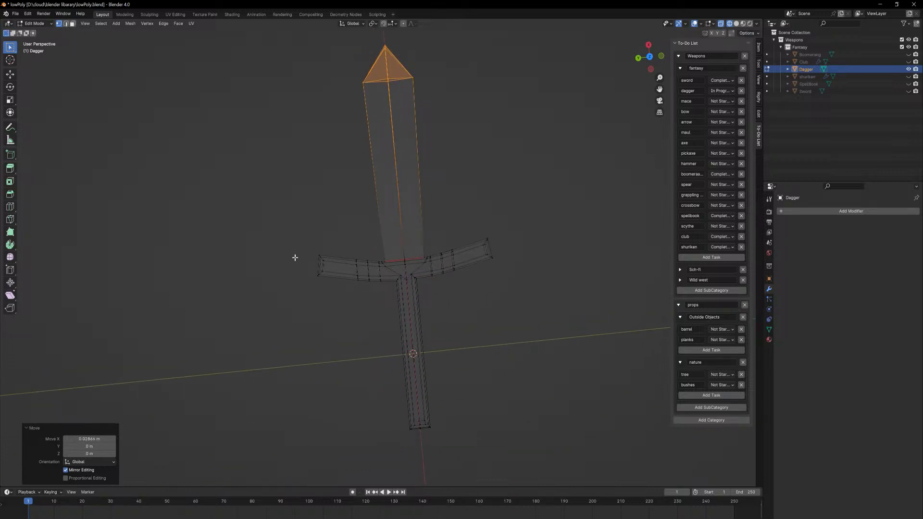
pyautogui.moveTo(301, 248); pyautogui.dragTo(332, 301)
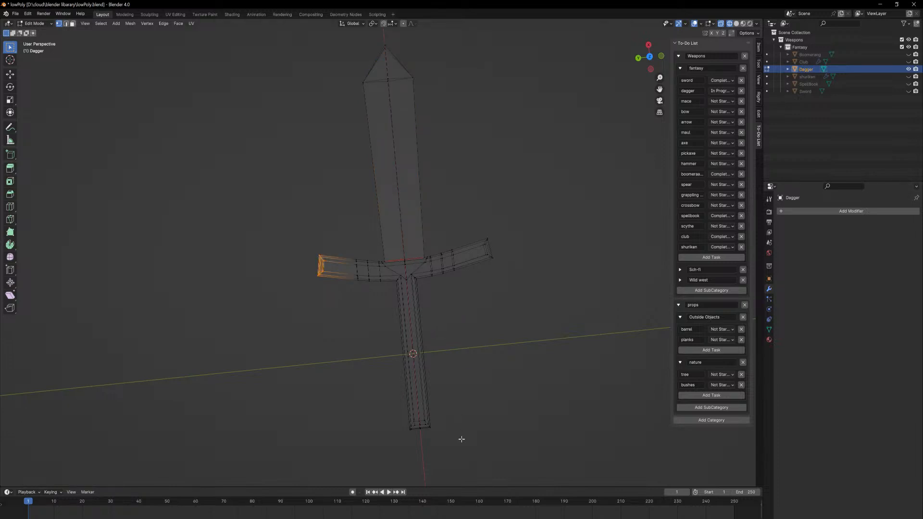
pyautogui.moveTo(461, 440); pyautogui.dragTo(389, 406)
pyautogui.press('g')
pyautogui.press('z')
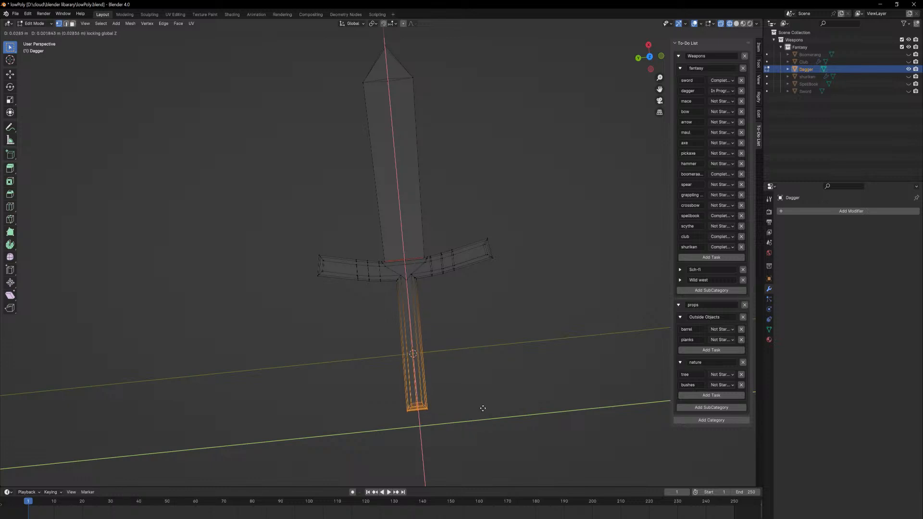
pyautogui.press('x')
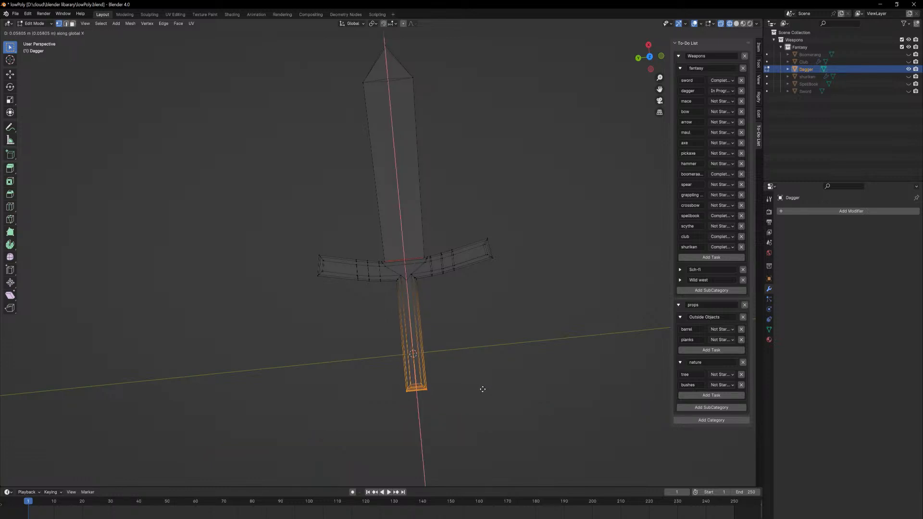
pyautogui.click(483, 385)
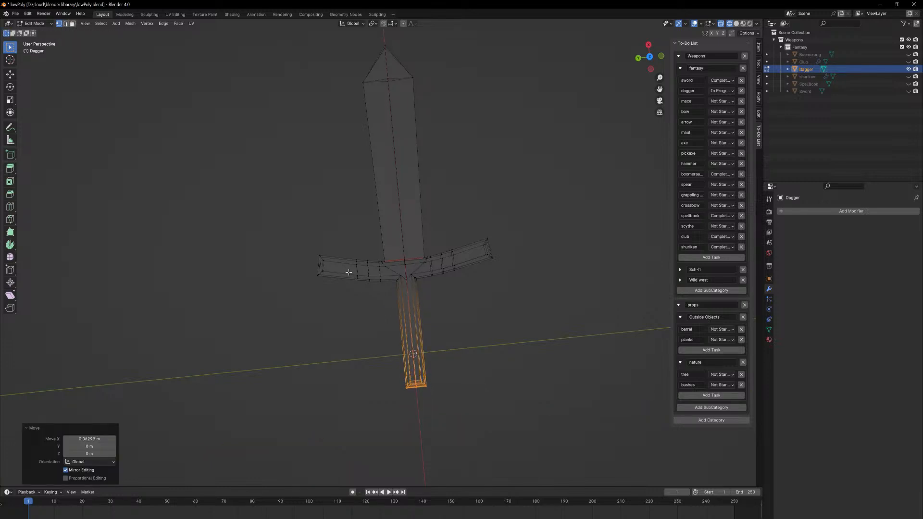
# Shorten one arm of the guard by moving its end about 0.027 m inward with the Z axis locked.
pyautogui.moveTo(298, 236); pyautogui.dragTo(336, 301)
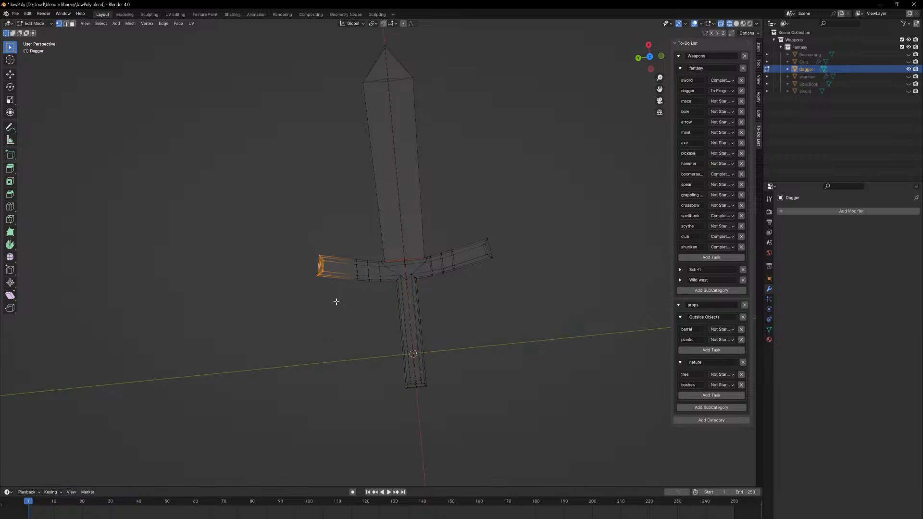
pyautogui.press('g')
pyautogui.hotkey('shift', 'z')
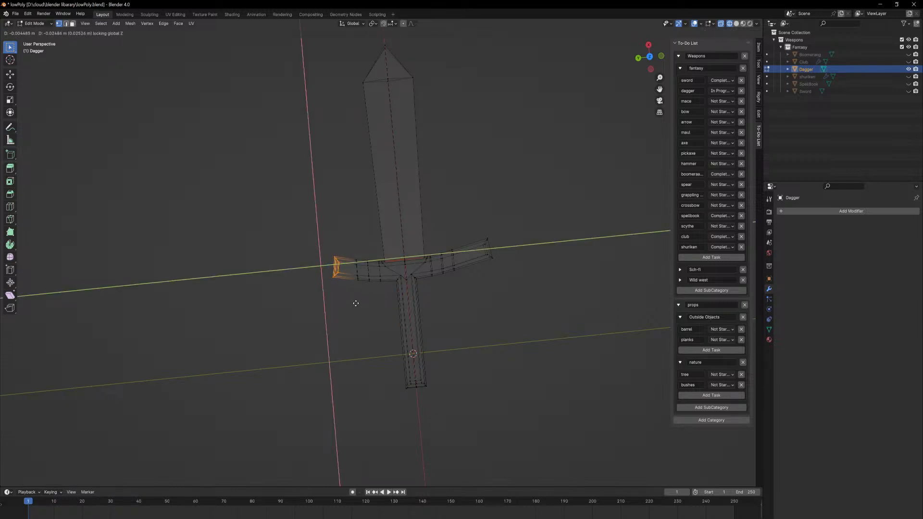
pyautogui.click(356, 304)
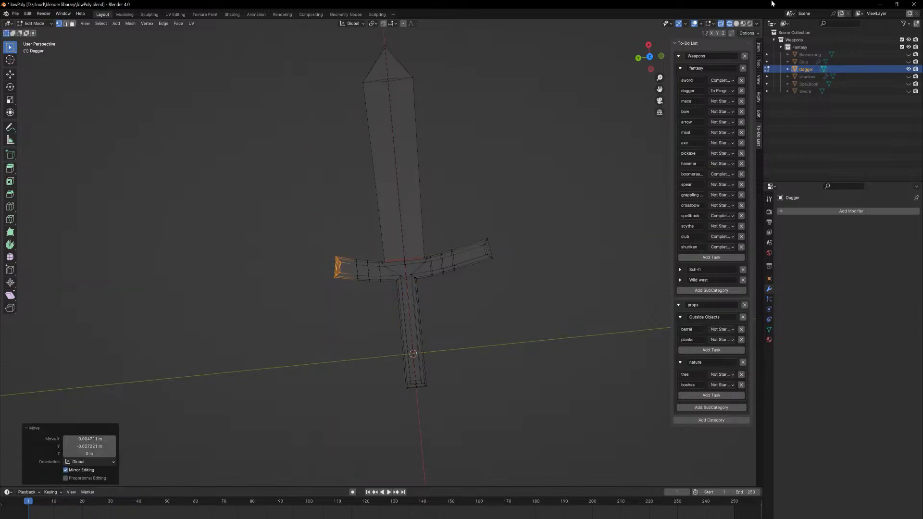
# Return to object mode with solid shading and apply AutoMirror to the dagger on the Y axis.
pyautogui.click(759, 49)
pyautogui.press('Tab')
pyautogui.moveTo(593, 185); pyautogui.dragTo(613, 172, button='middle')
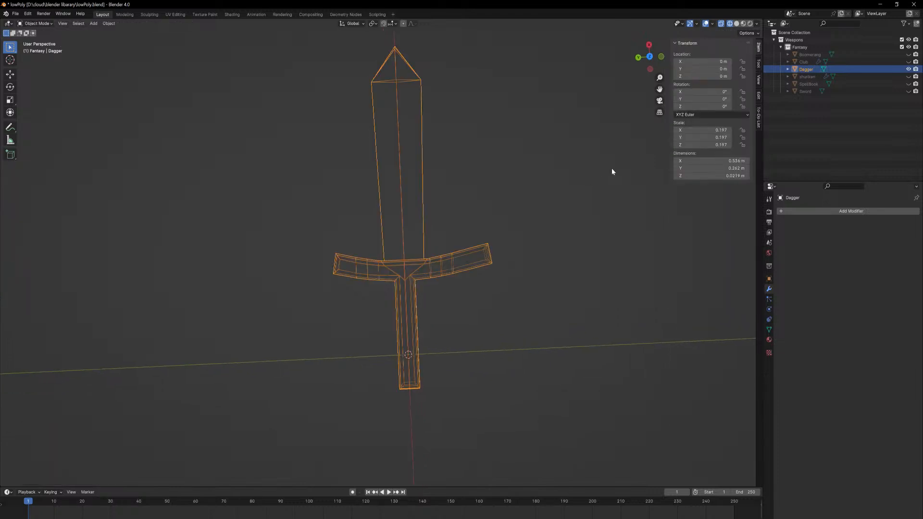
pyautogui.click(737, 23)
pyautogui.moveTo(490, 224); pyautogui.dragTo(624, 144, button='middle')
pyautogui.click(758, 78)
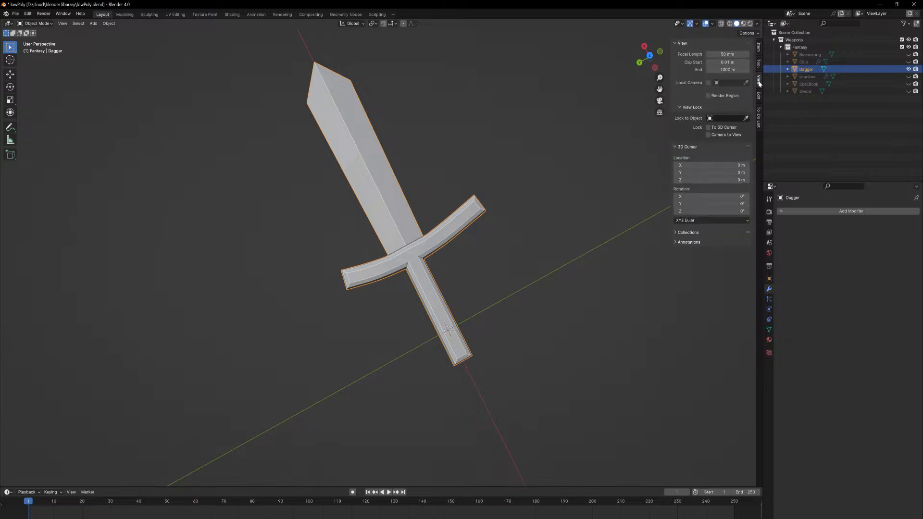
pyautogui.click(758, 96)
pyautogui.click(713, 55)
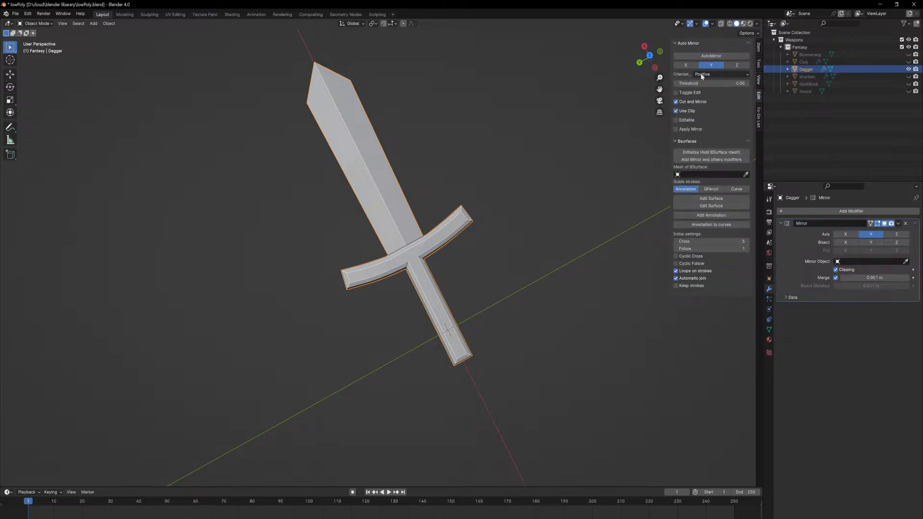
# Edit the mirrored mesh in wireframe and move the guard arm's outer section about 0.004 m inward along Y.
pyautogui.press('Tab')
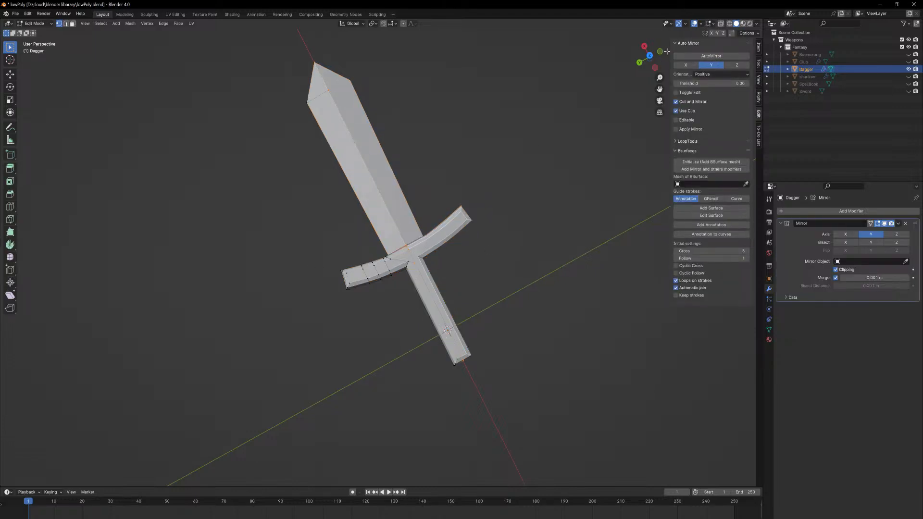
pyautogui.click(729, 24)
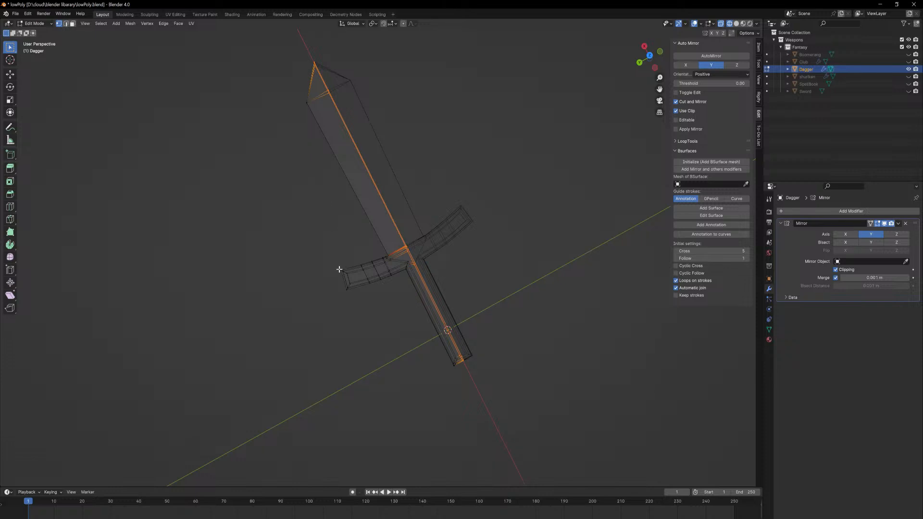
pyautogui.moveTo(339, 269)
pyautogui.mouseDown(button='middle')
pyautogui.moveTo(323, 284)
pyautogui.moveTo(328, 255)
pyautogui.mouseUp(button='middle')
pyautogui.moveTo(329, 253); pyautogui.dragTo(353, 297)
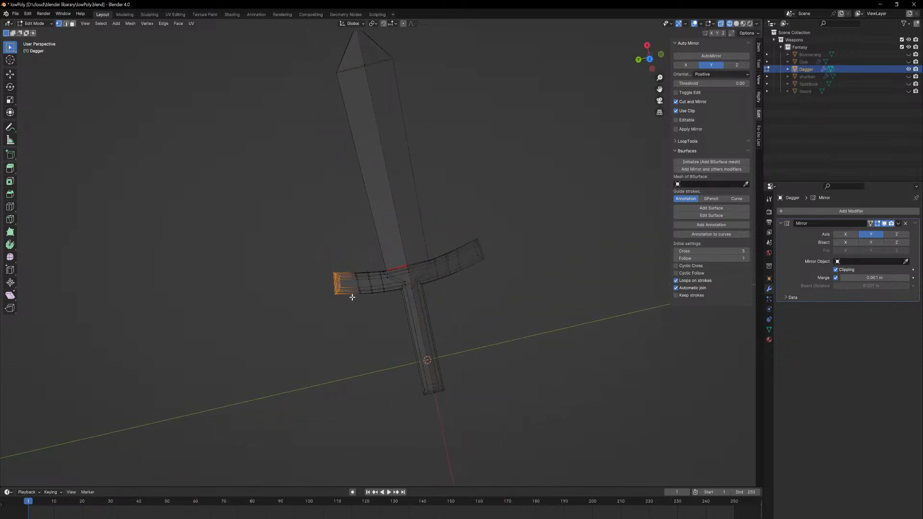
pyautogui.scroll(2, 353, 297)
pyautogui.moveTo(285, 271); pyautogui.dragTo(358, 342)
pyautogui.press('g')
pyautogui.click(364, 339)
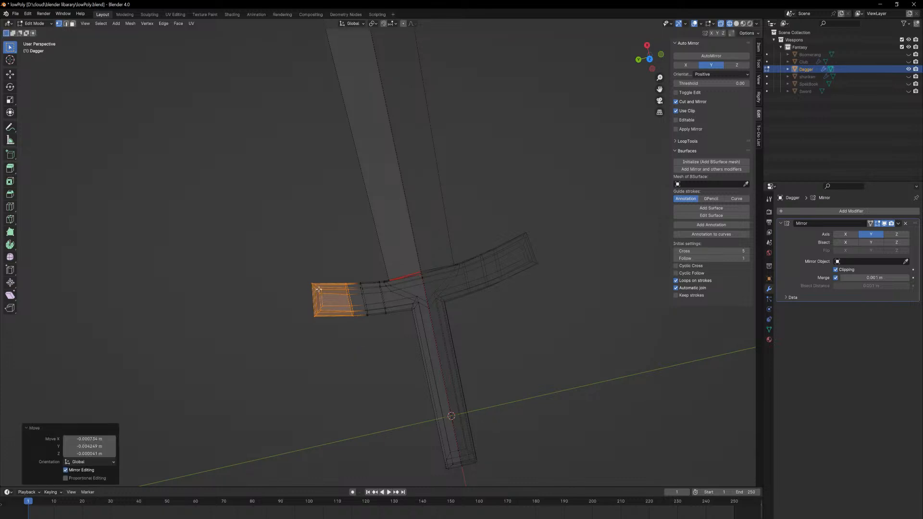
# Move the guard arm's end vertices slightly inward with Z locked, and return to object mode with solid shading.
pyautogui.press('g')
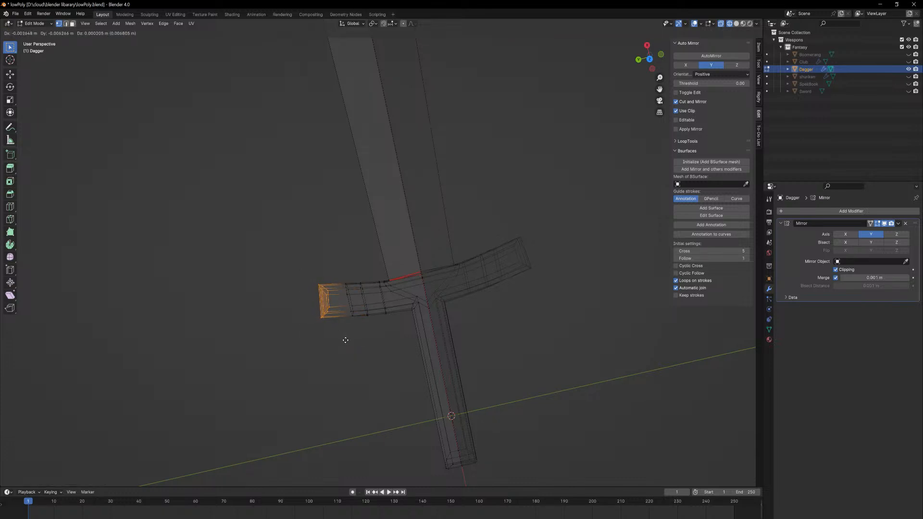
pyautogui.hotkey('shift', 'z')
pyautogui.click(348, 340)
pyautogui.press('Tab')
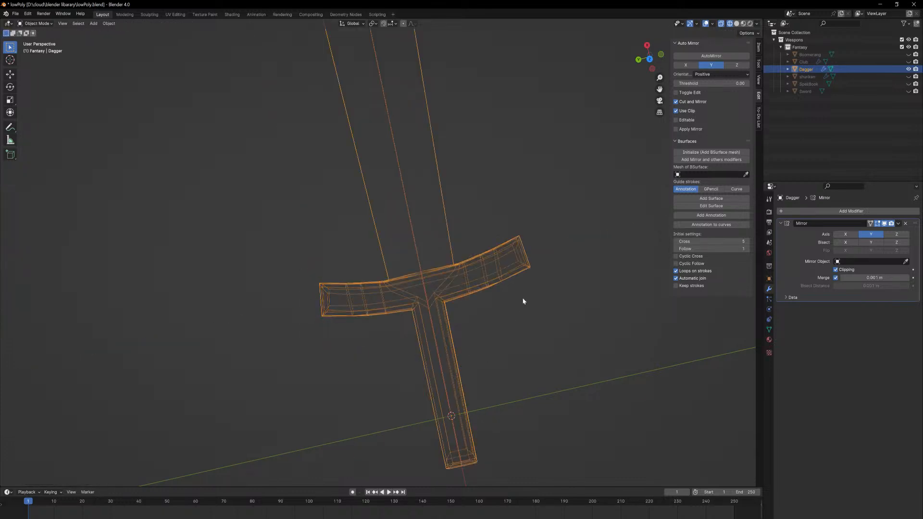
pyautogui.scroll(-4, 525, 400)
pyautogui.click(530, 374)
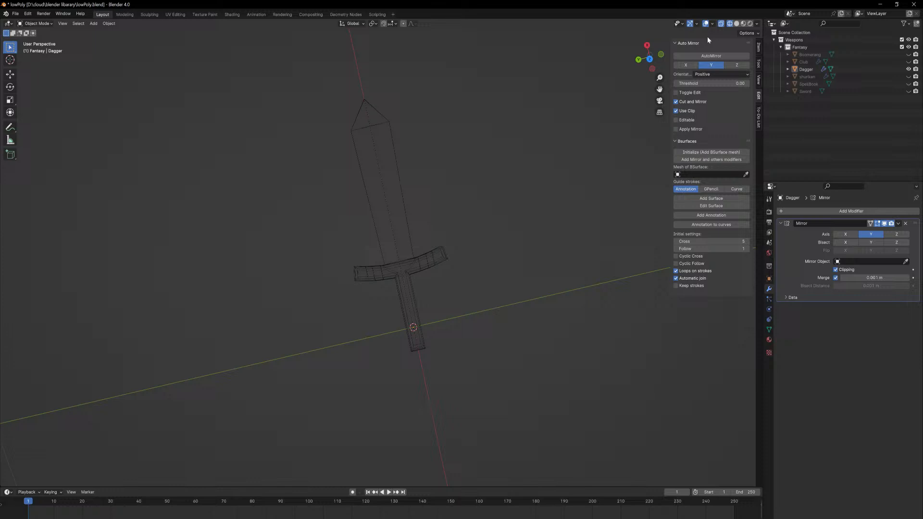
pyautogui.click(736, 24)
pyautogui.moveTo(482, 266); pyautogui.dragTo(453, 233, button='middle')
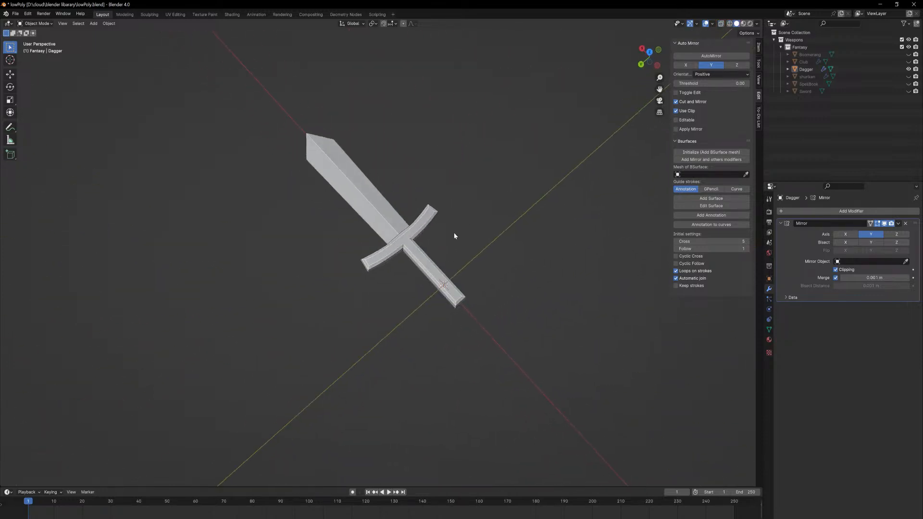
# Edit the dagger in wireframe and shorten the handle by moving its end about 0.05 m along X toward the guard.
pyautogui.press('Tab')
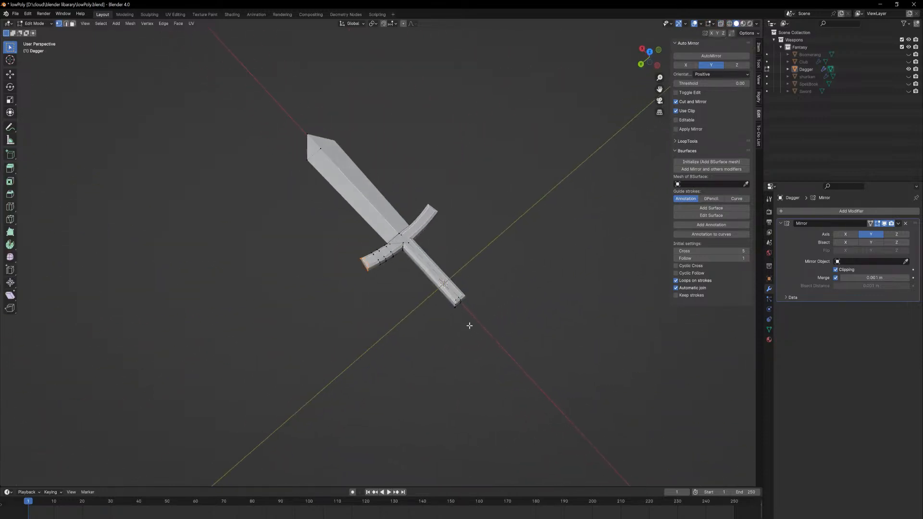
pyautogui.click(729, 24)
pyautogui.moveTo(492, 329); pyautogui.dragTo(422, 282)
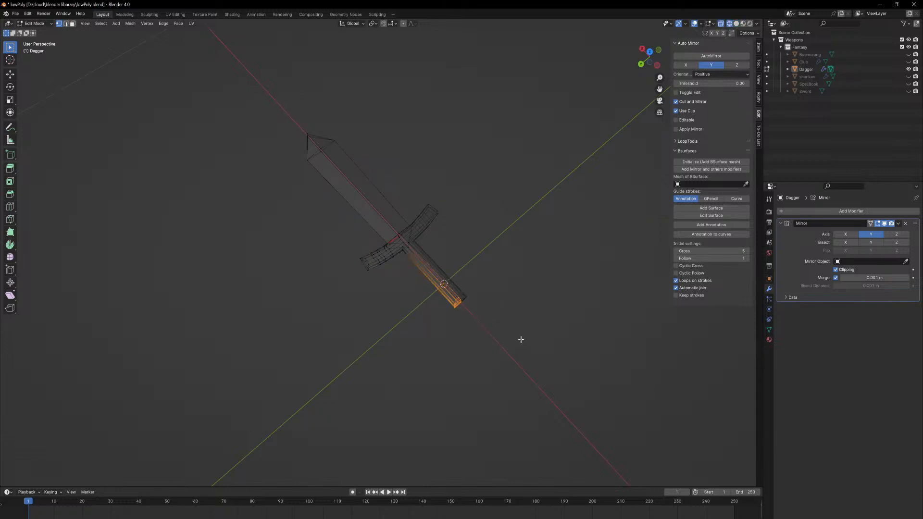
pyautogui.moveTo(521, 340)
pyautogui.mouseDown(button='middle')
pyautogui.moveTo(508, 333)
pyautogui.moveTo(515, 346)
pyautogui.mouseUp(button='middle')
pyautogui.press('g')
pyautogui.press('y')
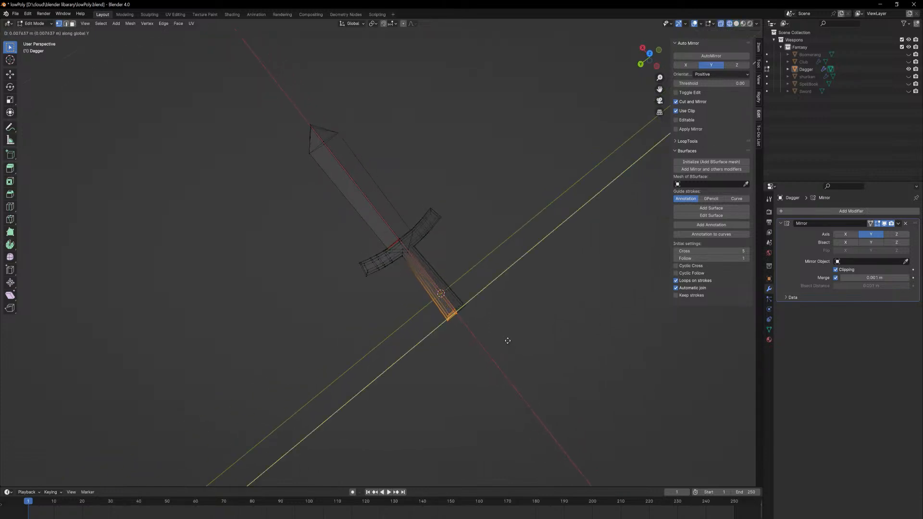
pyautogui.press('x')
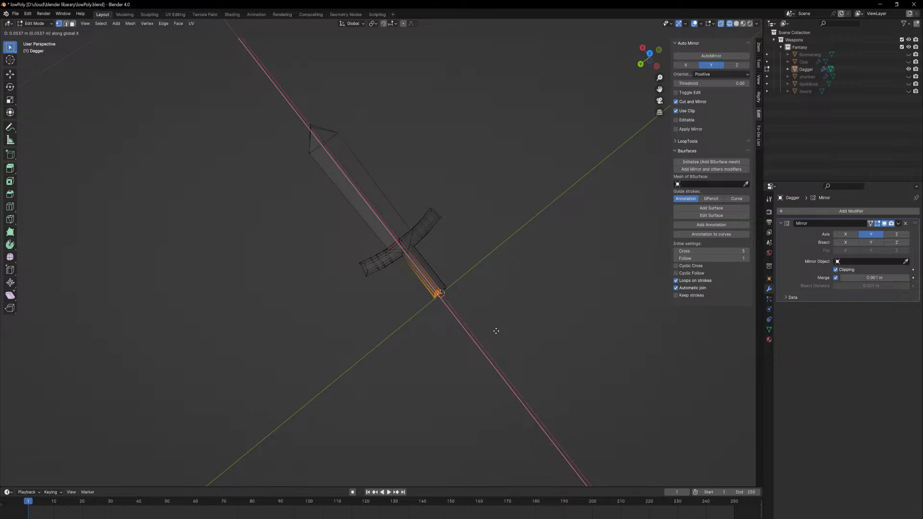
pyautogui.click(495, 330)
# Move the whole dagger mesh along X until the guard sits at the origin, and return to solid object mode.
pyautogui.press('a')
pyautogui.press('g')
pyautogui.press('x')
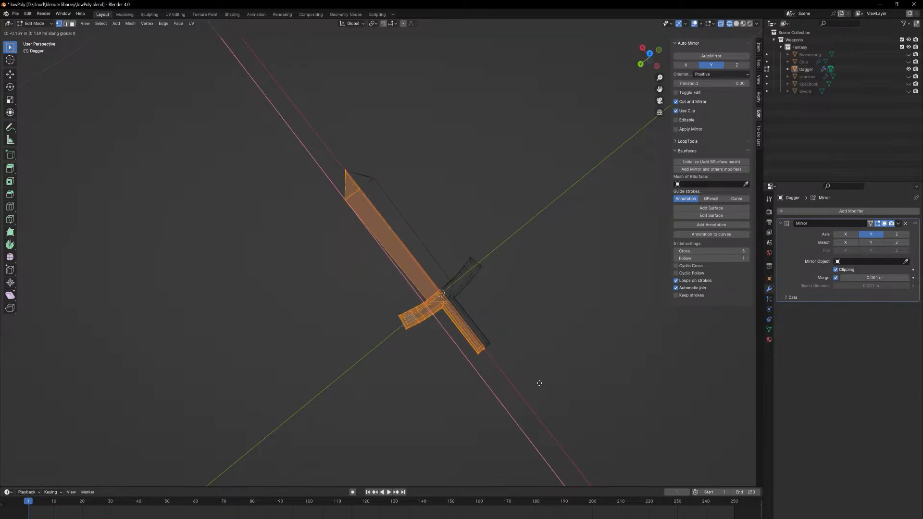
pyautogui.click(533, 381)
pyautogui.press('Tab')
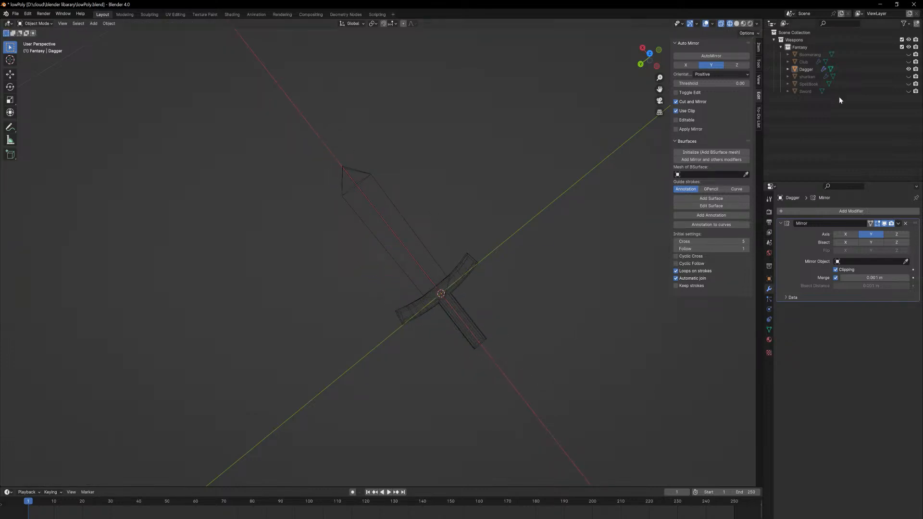
pyautogui.click(737, 23)
pyautogui.moveTo(541, 241); pyautogui.dragTo(630, 160, button='middle')
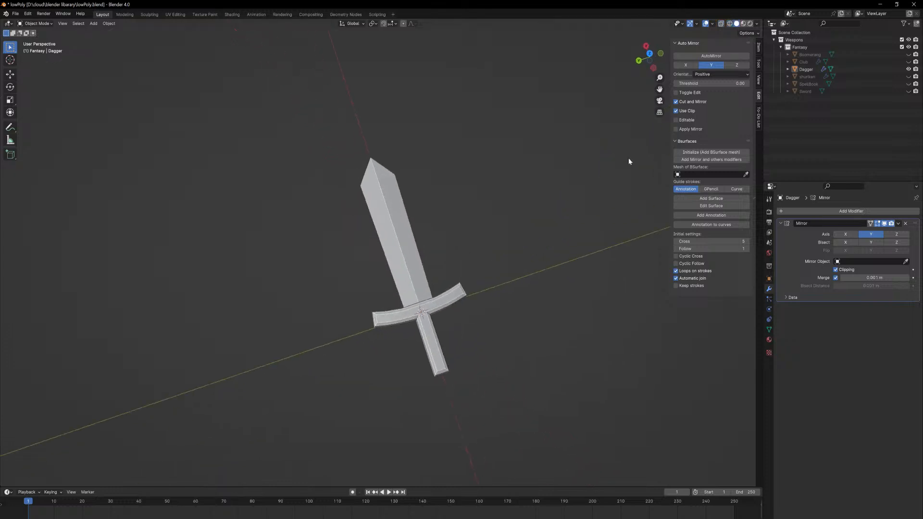
# Unhide the sword and move the dagger off to its side for comparison.
pyautogui.click(908, 90)
pyautogui.moveTo(423, 288); pyautogui.dragTo(476, 241, button='middle')
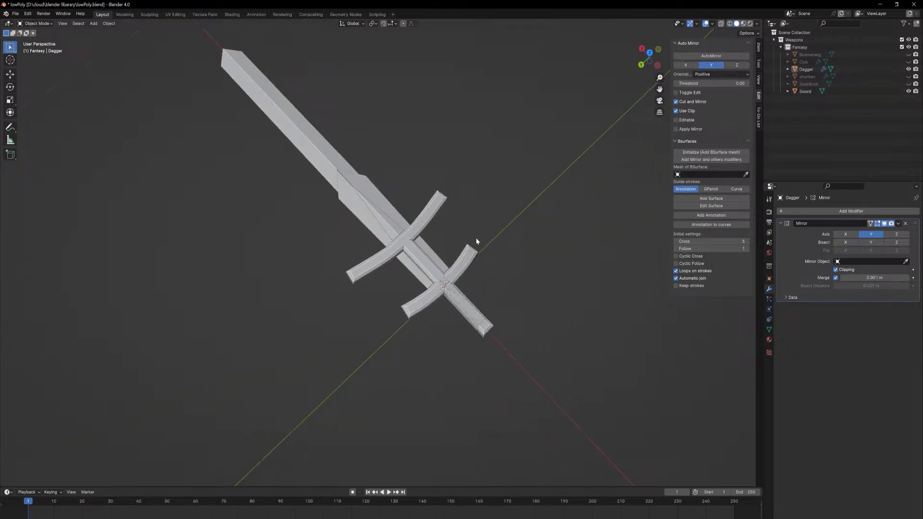
pyautogui.click(460, 272)
pyautogui.press('g')
pyautogui.click(443, 205)
# Edit the dagger in face selection, flatten the blade tip's end along Z, and return to object mode.
pyautogui.moveTo(442, 206); pyautogui.dragTo(322, 191, button='middle')
pyautogui.press('Tab')
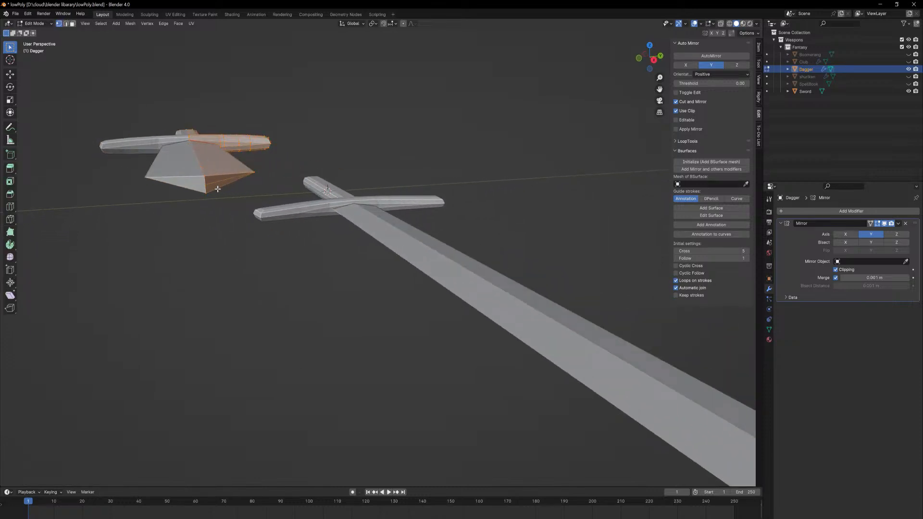
pyautogui.hotkey('alt', 'a')
pyautogui.press('3')
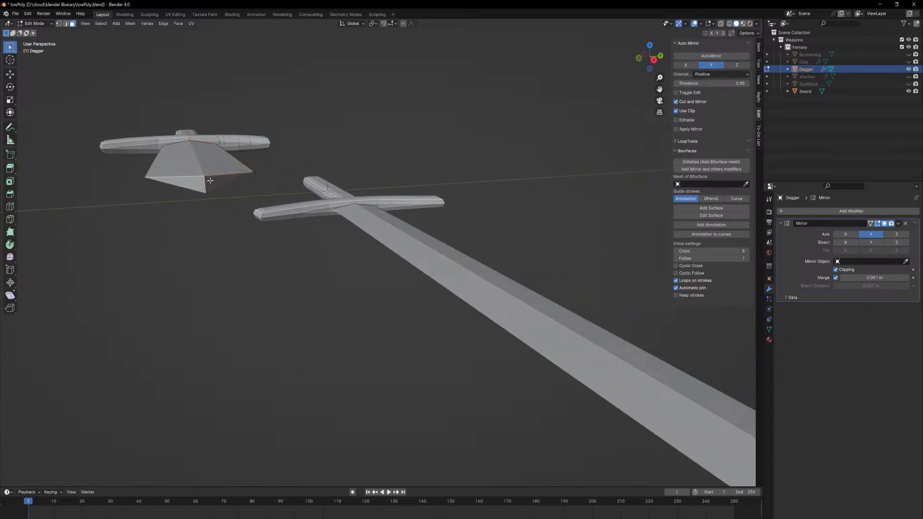
pyautogui.click(214, 182)
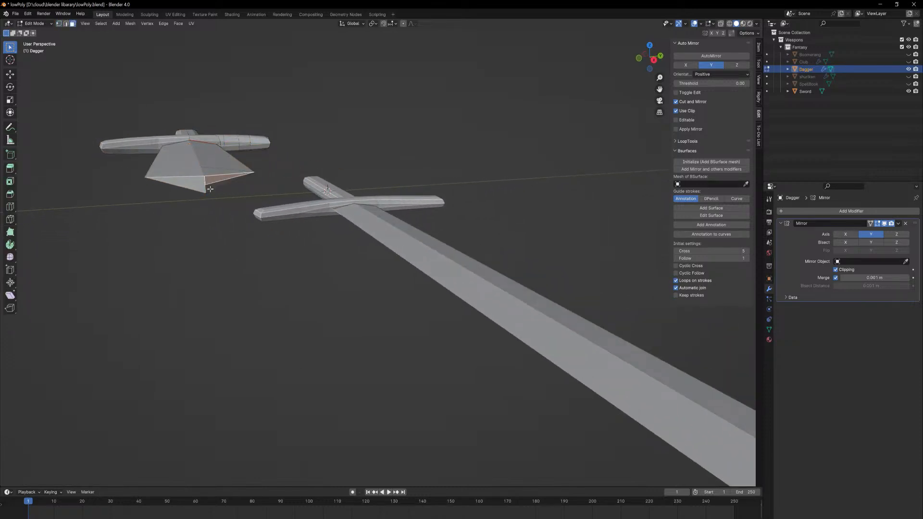
pyautogui.press('g')
pyautogui.press('z')
pyautogui.click(264, 195)
pyautogui.press('Tab')
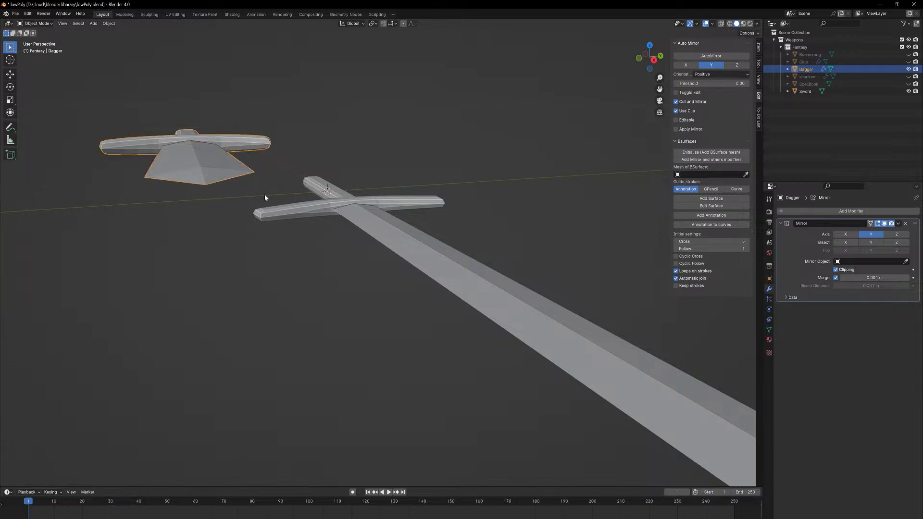
# Scale the sword up uniformly by about 1.83 so it is clearly larger than the dagger.
pyautogui.moveTo(265, 198); pyautogui.dragTo(281, 216, button='middle')
pyautogui.scroll(-5, 281, 217)
pyautogui.moveTo(323, 272); pyautogui.dragTo(451, 313, button='middle')
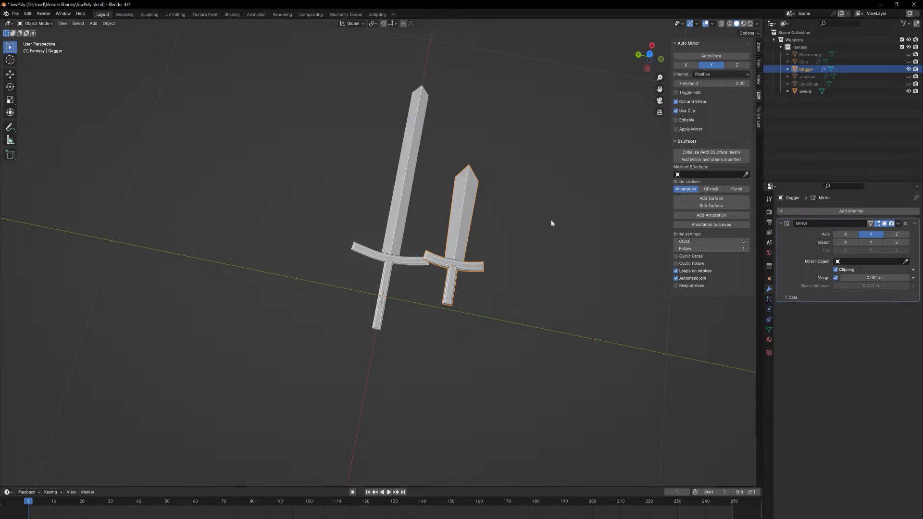
pyautogui.click(397, 264)
pyautogui.scroll(-4, 470, 296)
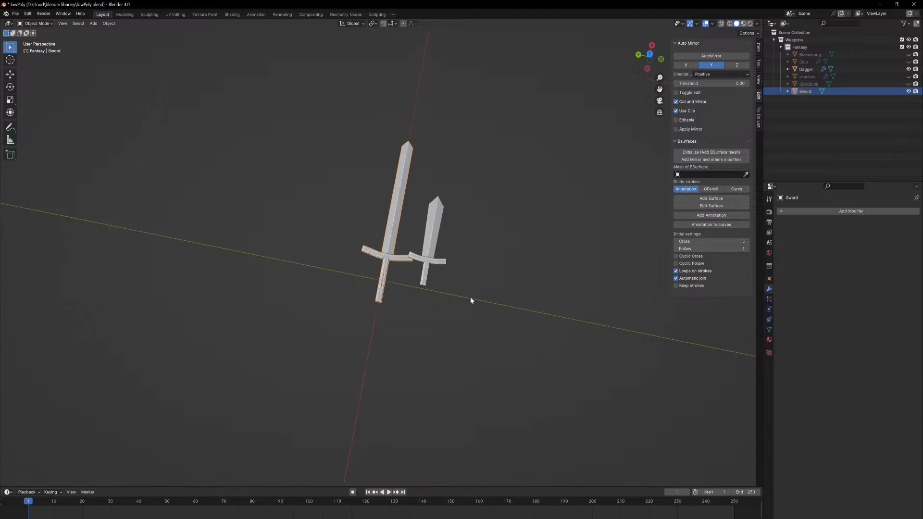
pyautogui.press('s')
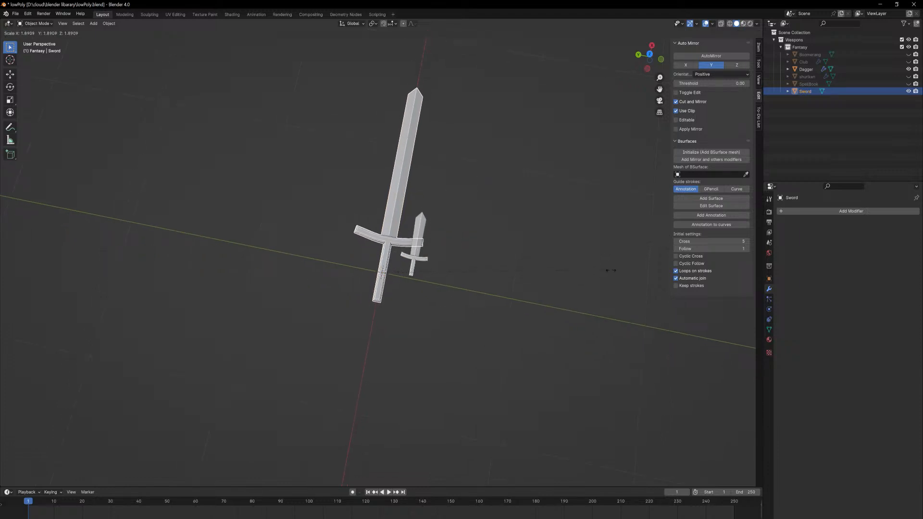
pyautogui.click(601, 267)
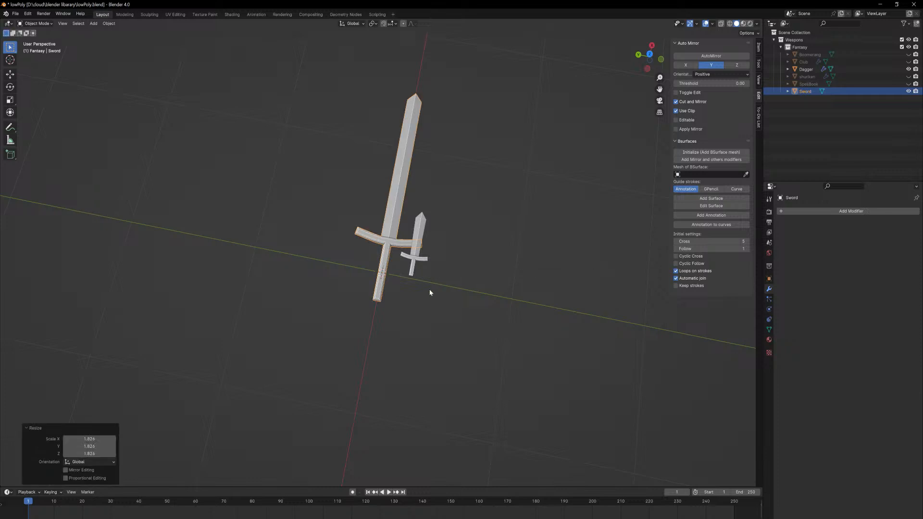
# Set the dagger's location to 0 m on X, Y and Z, keeping solid shading.
pyautogui.click(422, 265)
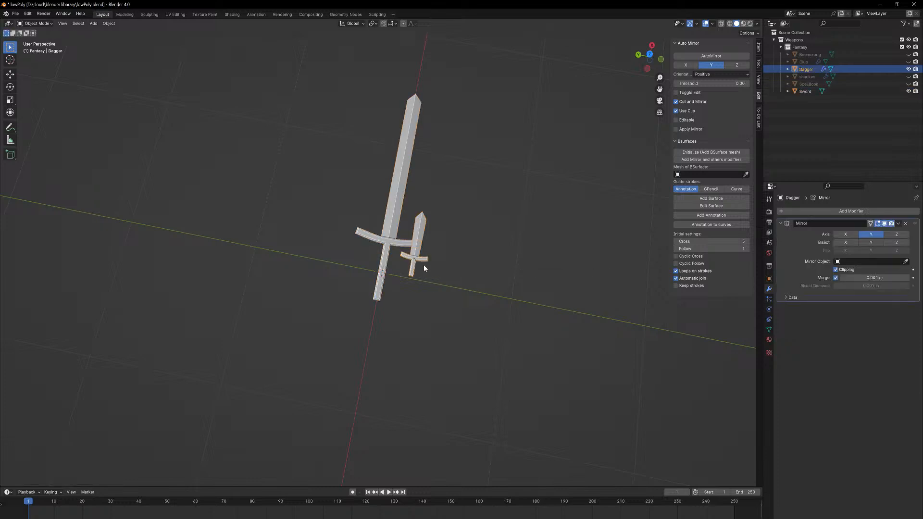
pyautogui.click(759, 50)
pyautogui.click(742, 24)
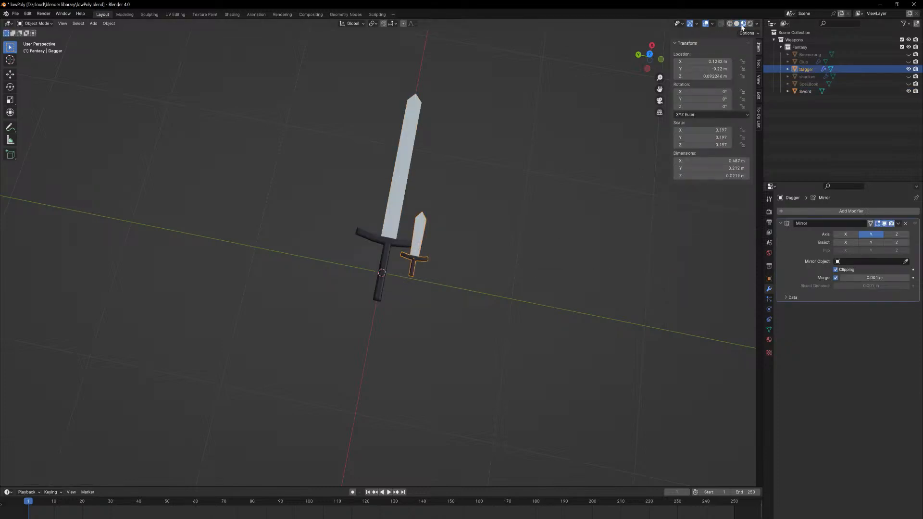
pyautogui.click(737, 23)
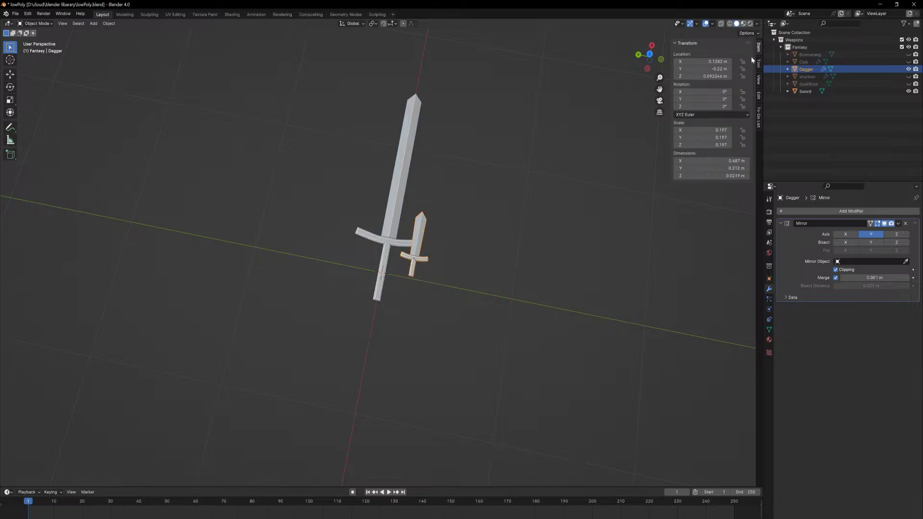
pyautogui.doubleClick(706, 62)
pyautogui.write('0')
pyautogui.press('Tab')
pyautogui.write('0')
pyautogui.press('Tab')
pyautogui.write('0')
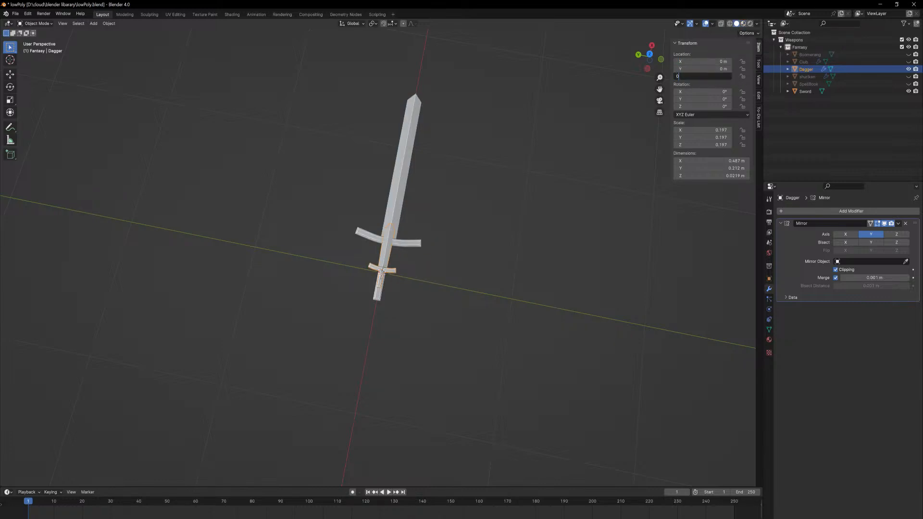
pyautogui.press('Return')
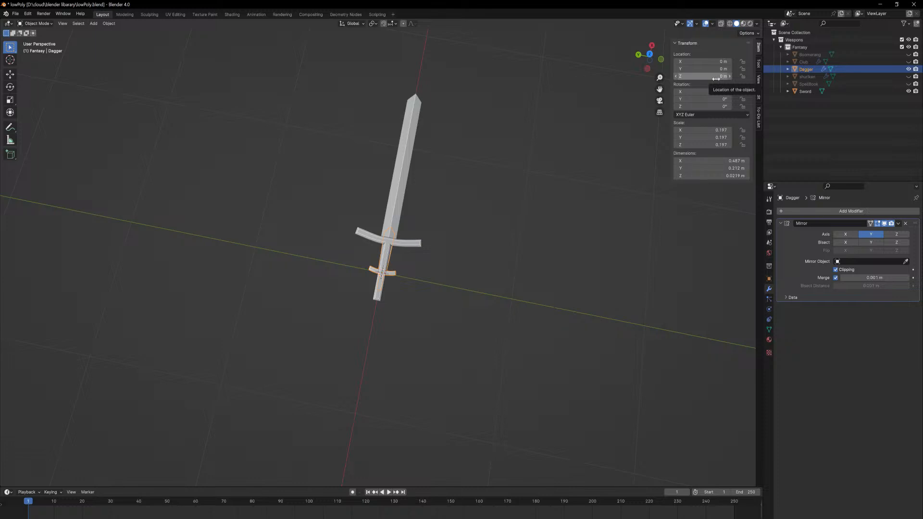
# Edit the sword, select the two end faces at the blade tip, and flatten them by scaling Z to 0.
pyautogui.moveTo(392, 135); pyautogui.dragTo(557, 62, button='middle')
pyautogui.scroll(5, 386, 202)
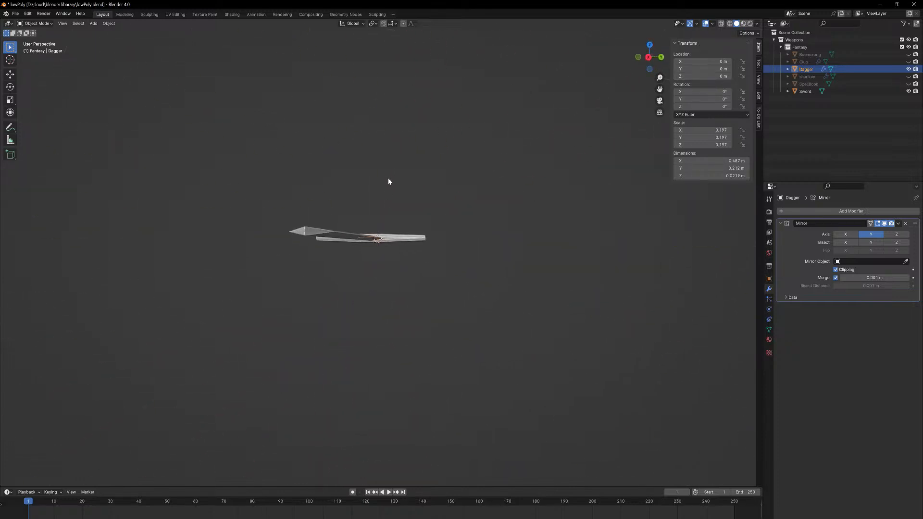
pyautogui.click(249, 205)
pyautogui.press('Tab')
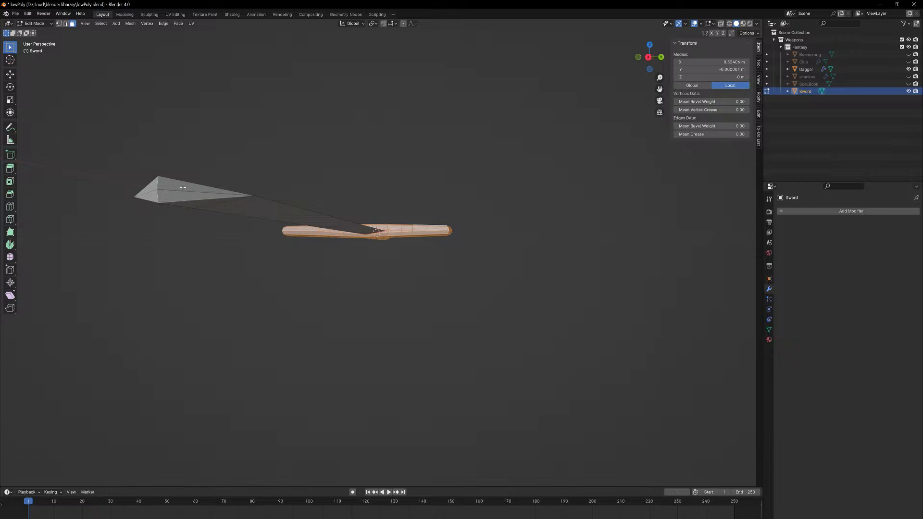
pyautogui.click(182, 188)
pyautogui.keyDown('shift'); pyautogui.click(171, 198); pyautogui.keyUp('shift')
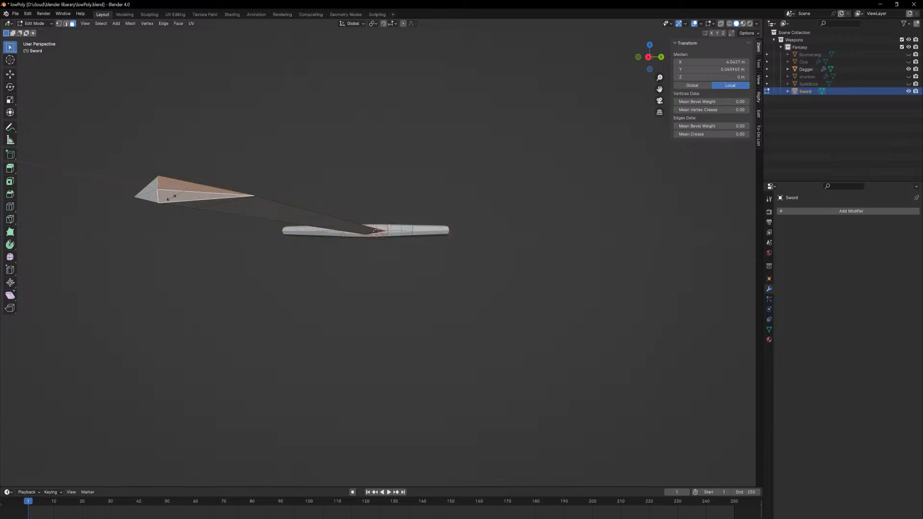
pyautogui.press('z')
pyautogui.press('0')
pyautogui.press('Return')
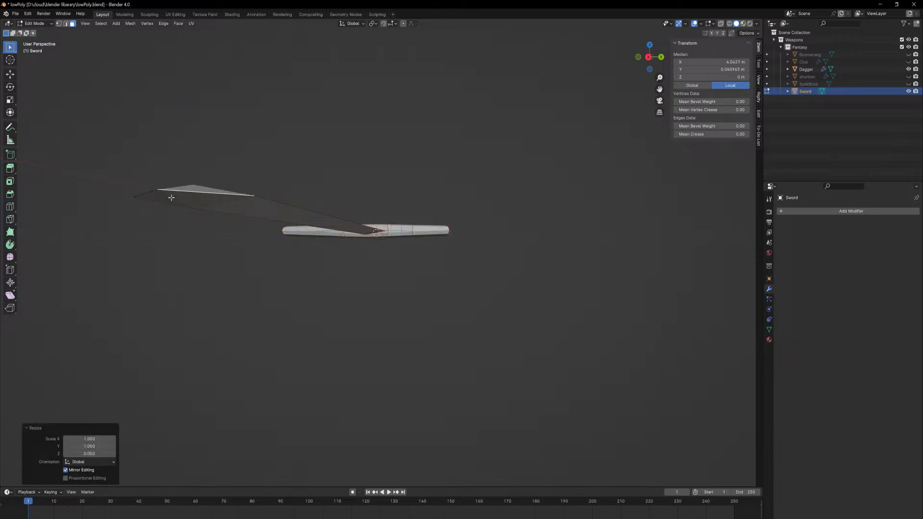
# Merge the whole sword mesh's vertices by distance and return to object mode.
pyautogui.moveTo(250, 229); pyautogui.dragTo(305, 250, button='middle')
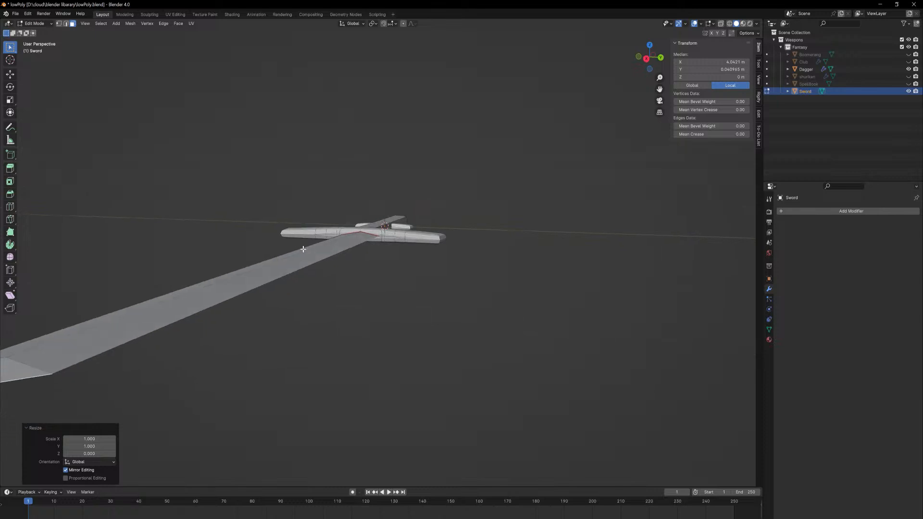
pyautogui.press('a')
pyautogui.press('F3')
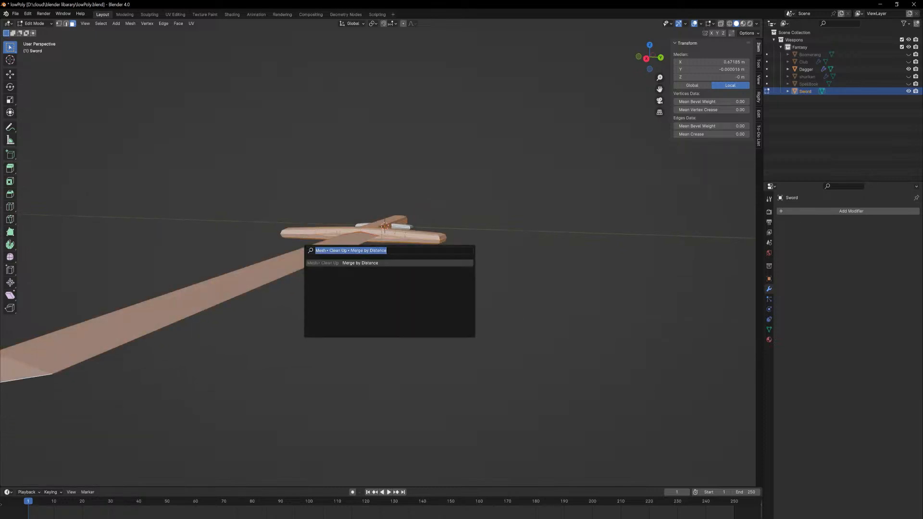
pyautogui.press('Return')
pyautogui.press('Tab')
# Edit the dagger, merge its guard's vertices by distance, and return to object mode.
pyautogui.moveTo(330, 335); pyautogui.dragTo(467, 275, button='middle')
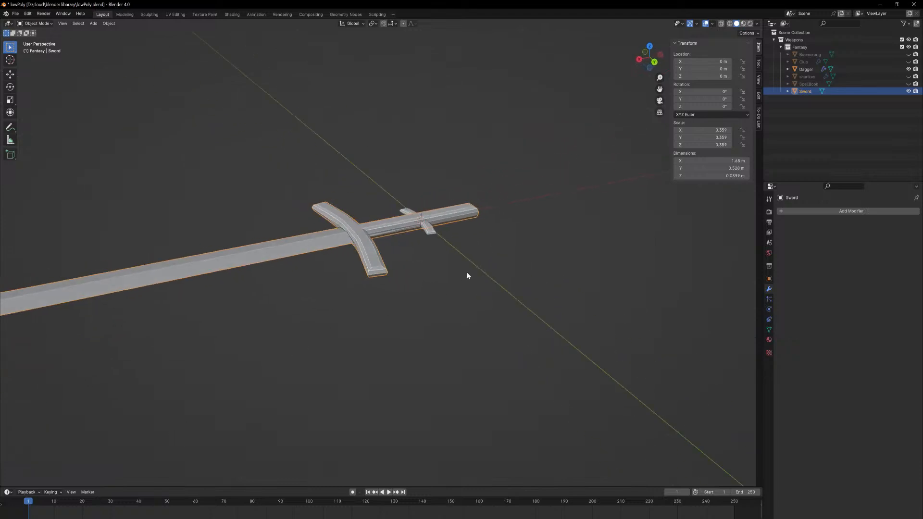
pyautogui.click(428, 234)
pyautogui.press('Tab')
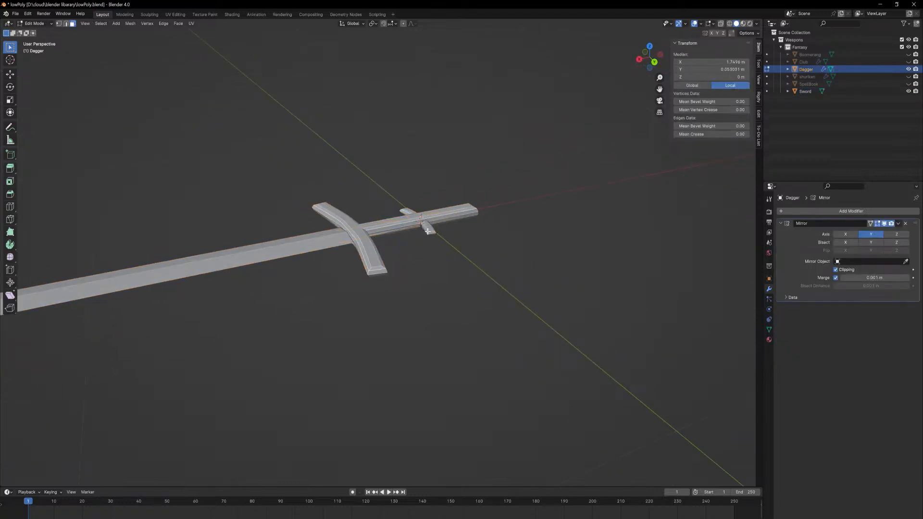
pyautogui.click(428, 231)
pyautogui.press('F3')
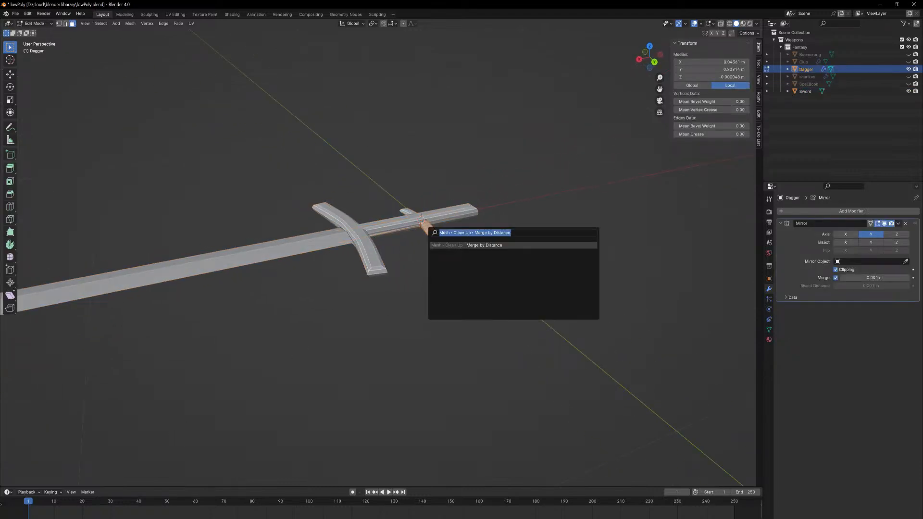
pyautogui.press('Return')
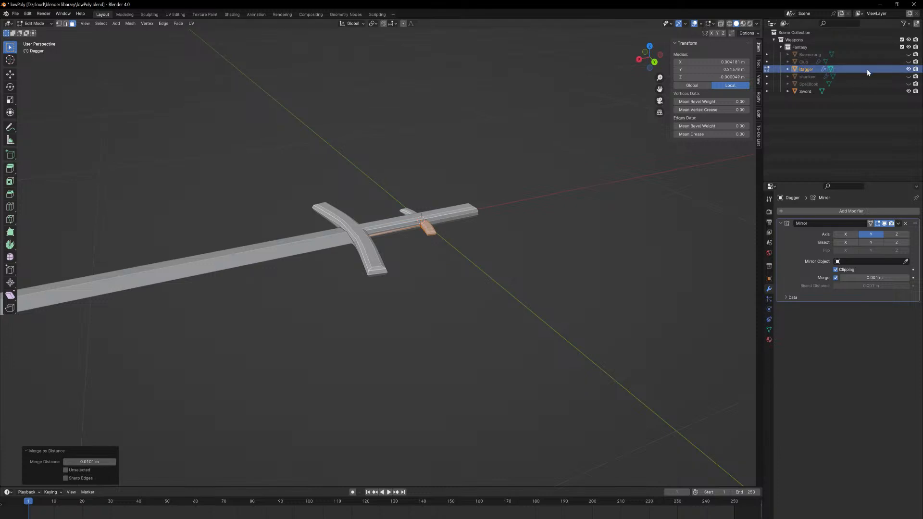
pyautogui.moveTo(583, 245); pyautogui.dragTo(533, 271, button='middle')
pyautogui.press('Tab')
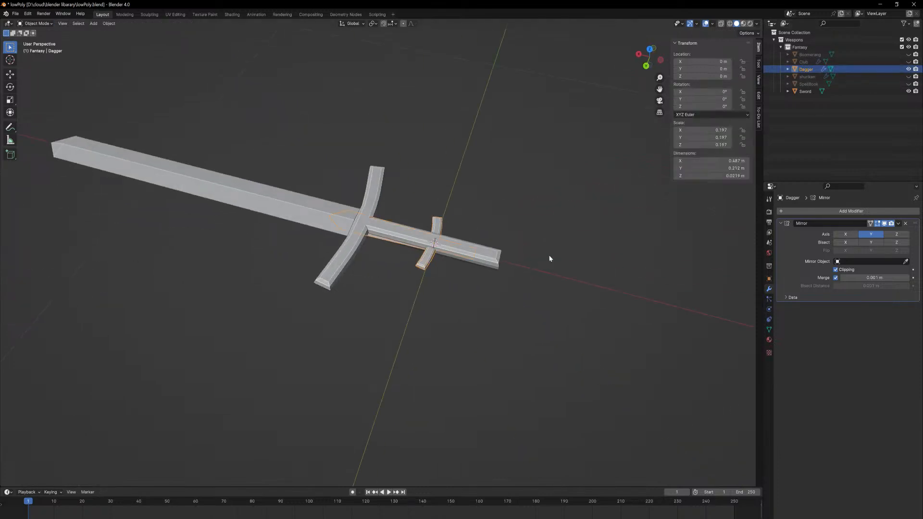
# Show the weapons in material preview, and hide both the dagger and the sword.
pyautogui.click(743, 24)
pyautogui.moveTo(600, 159); pyautogui.dragTo(365, 296, button='middle')
pyautogui.click(908, 69)
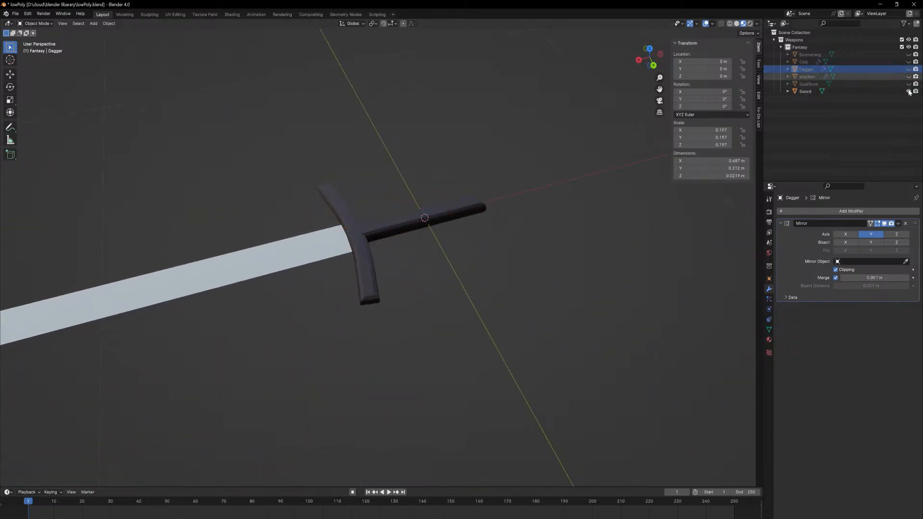
pyautogui.click(908, 92)
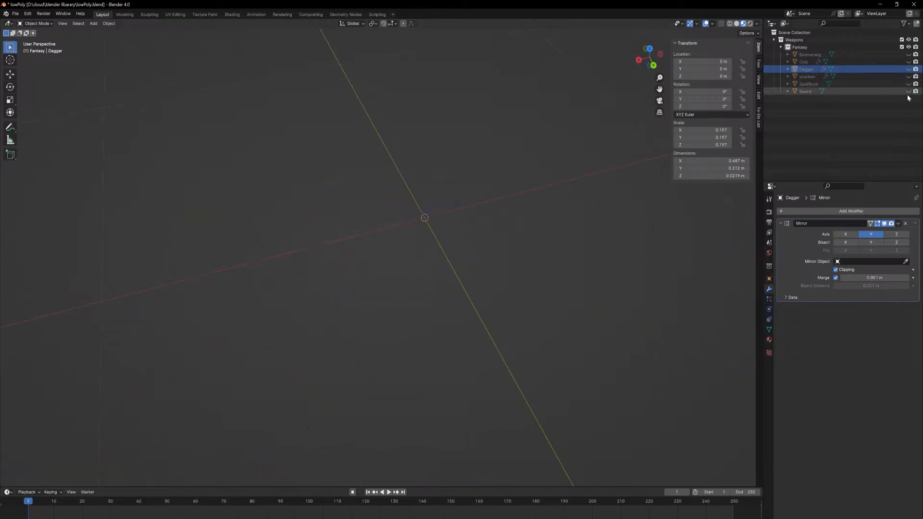
# In the fantasy to-do list, set the dagger task to Completed and the pickaxe task to In Progress.
pyautogui.click(758, 96)
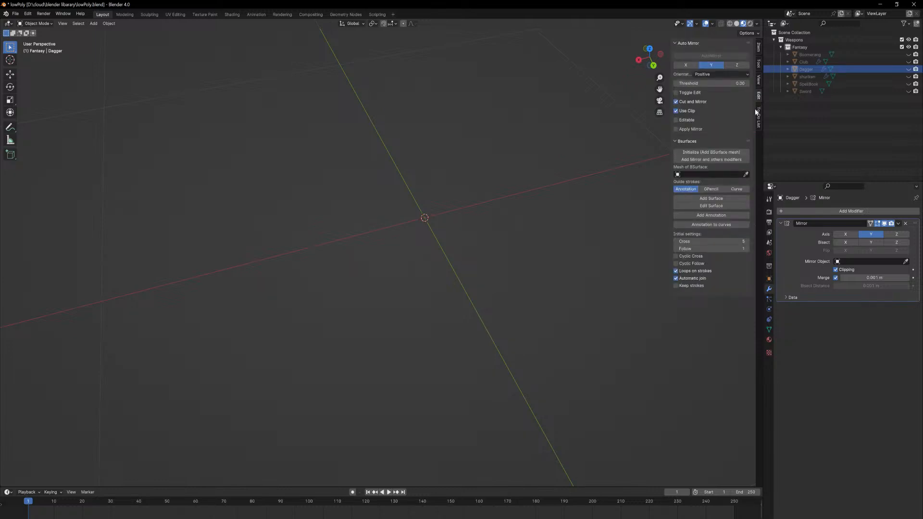
pyautogui.click(759, 116)
pyautogui.click(726, 91)
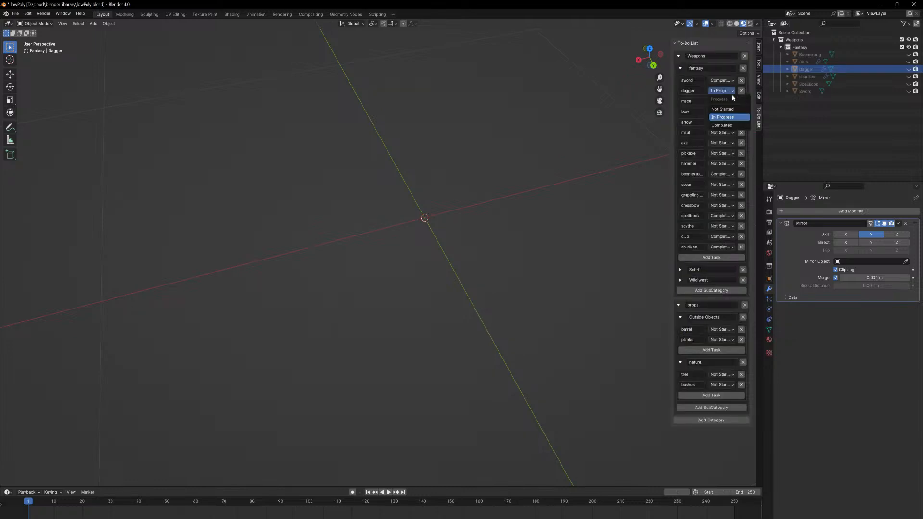
pyautogui.click(722, 126)
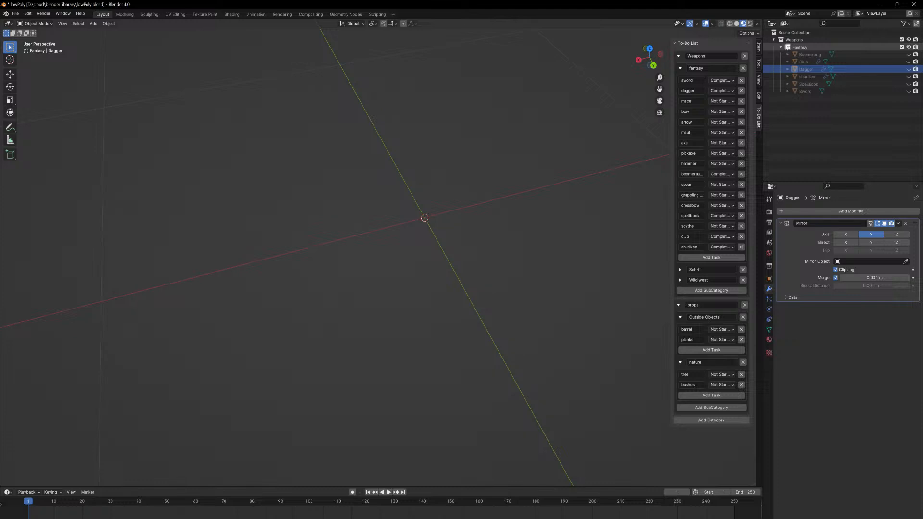
pyautogui.click(720, 154)
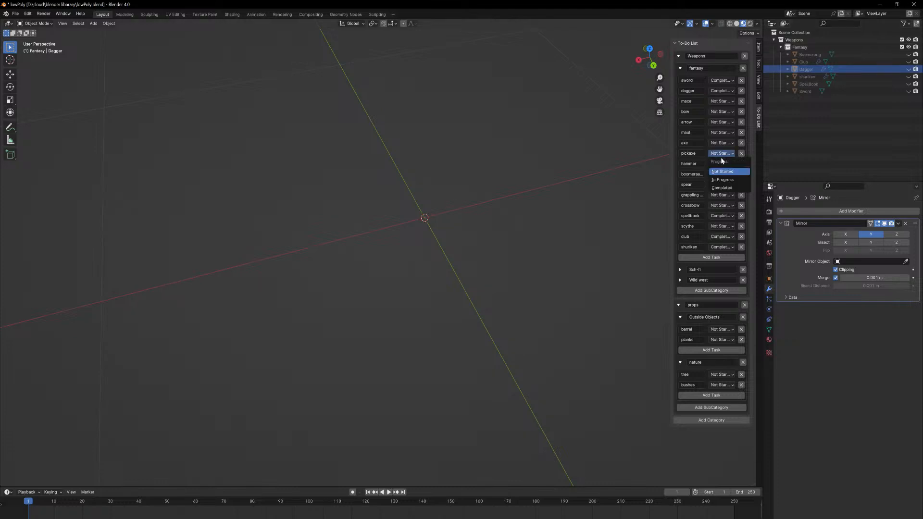
pyautogui.click(723, 180)
# Add a mesh cylinder with 32 vertices, 1 m radius and 2 m depth at the world origin.
pyautogui.moveTo(443, 121); pyautogui.dragTo(479, 179, button='middle')
pyautogui.hotkey('shift', 'a')
pyautogui.moveTo(479, 179)
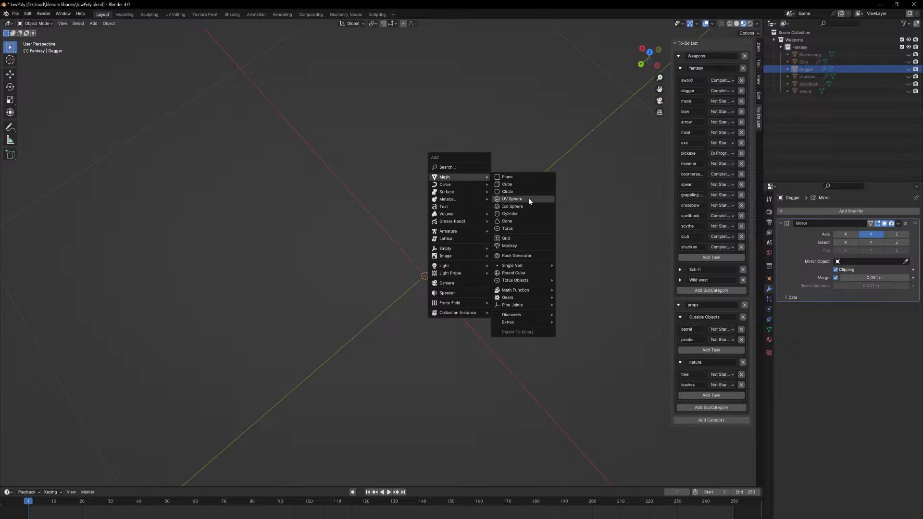
pyautogui.click(520, 213)
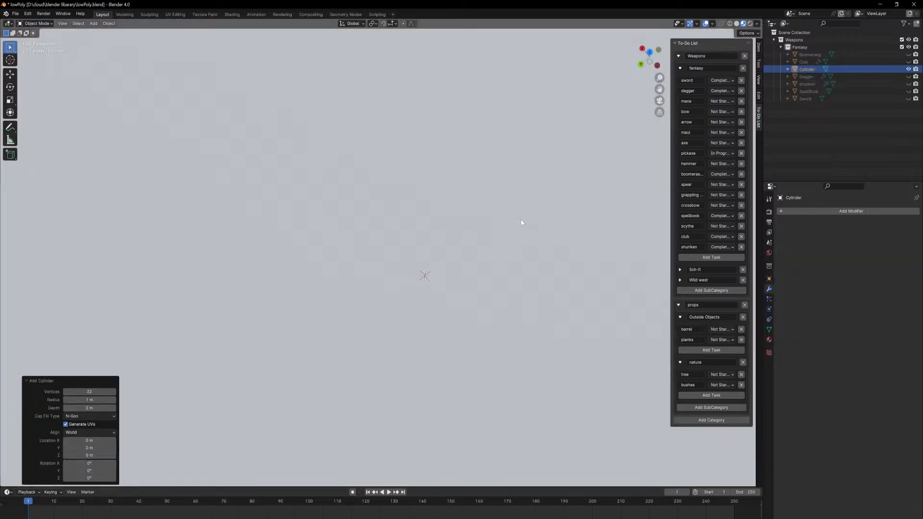
pyautogui.scroll(-6, 529, 327)
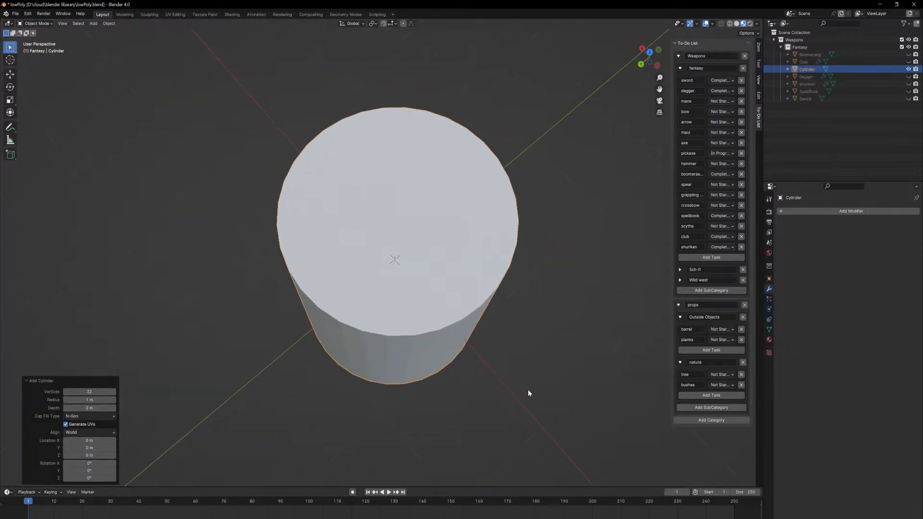
# Rotate the cylinder 90° about the global X axis and 90° about the global Z axis.
pyautogui.write('sx')
pyautogui.write('90')
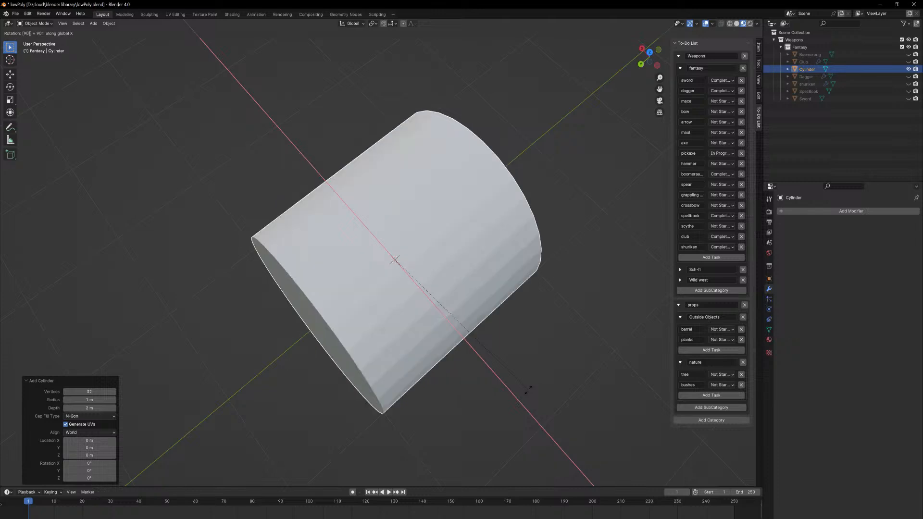
pyautogui.press('Return')
pyautogui.write('rz90')
pyautogui.press('Return')
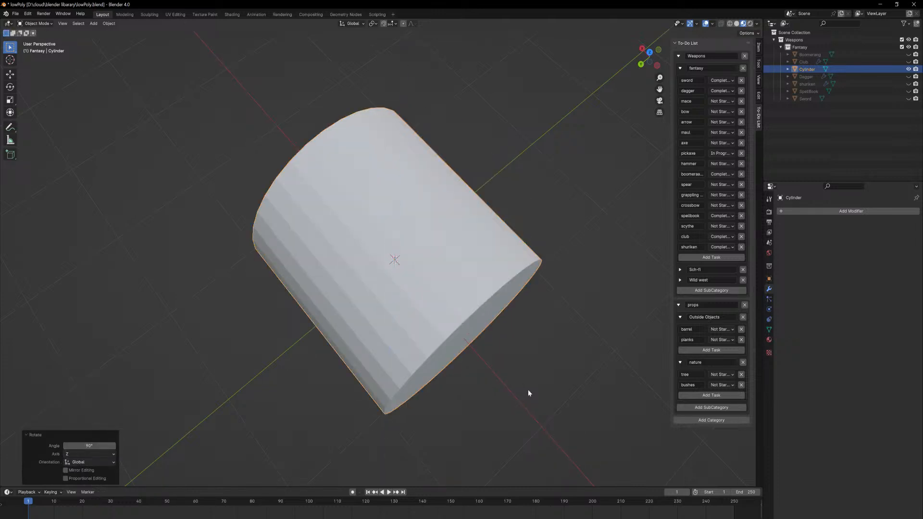
# Edit the cylinder's mesh and scale it uniformly down to about 0.034.
pyautogui.press('Tab')
pyautogui.press('s')
pyautogui.press('z')
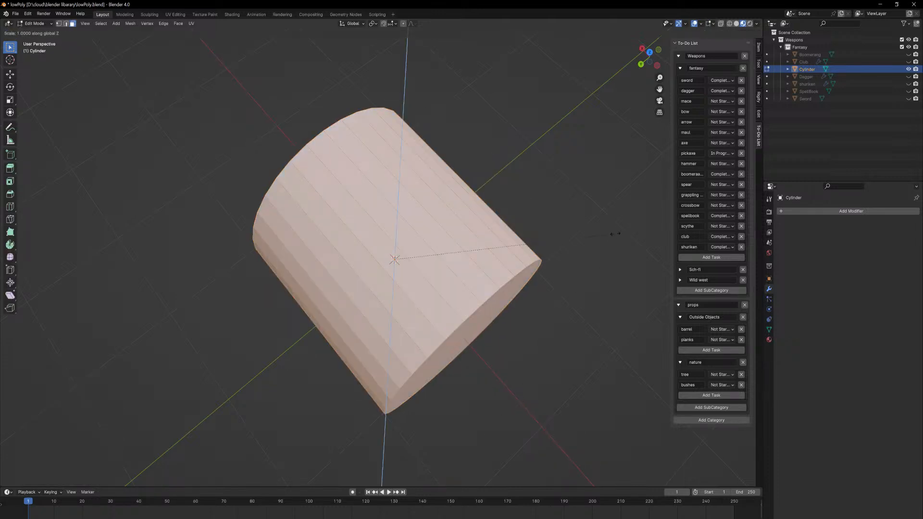
pyautogui.press('Escape')
pyautogui.press('s')
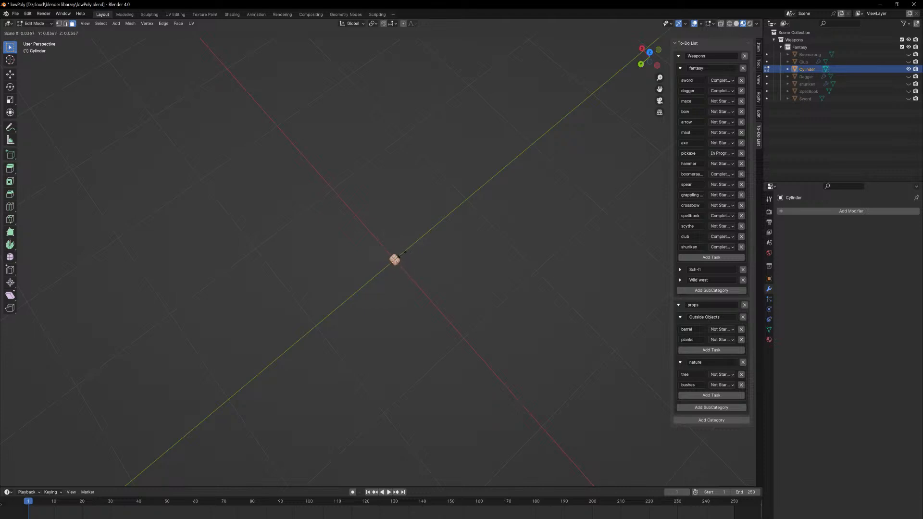
pyautogui.click(402, 251)
pyautogui.scroll(5, 428, 192)
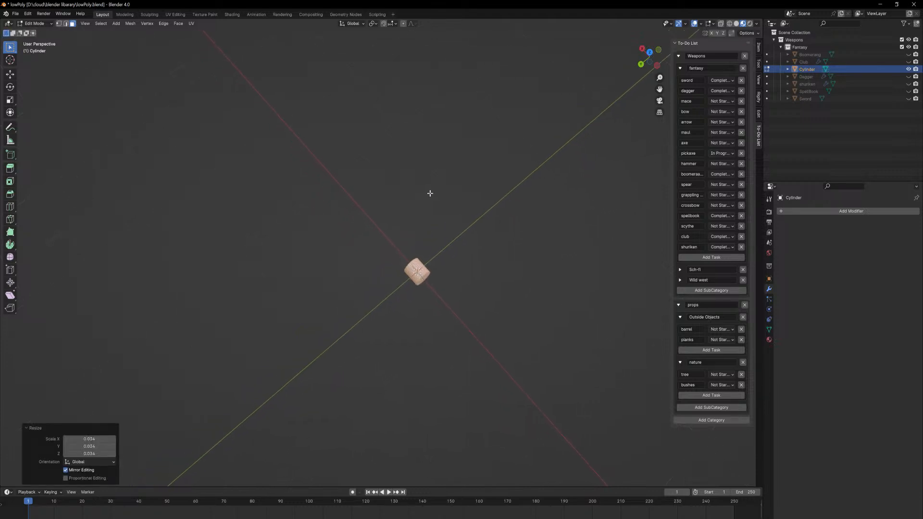
# Stretch the small cylinder along its local Z axis by a factor of about 13.8 to form a rod.
pyautogui.press('s')
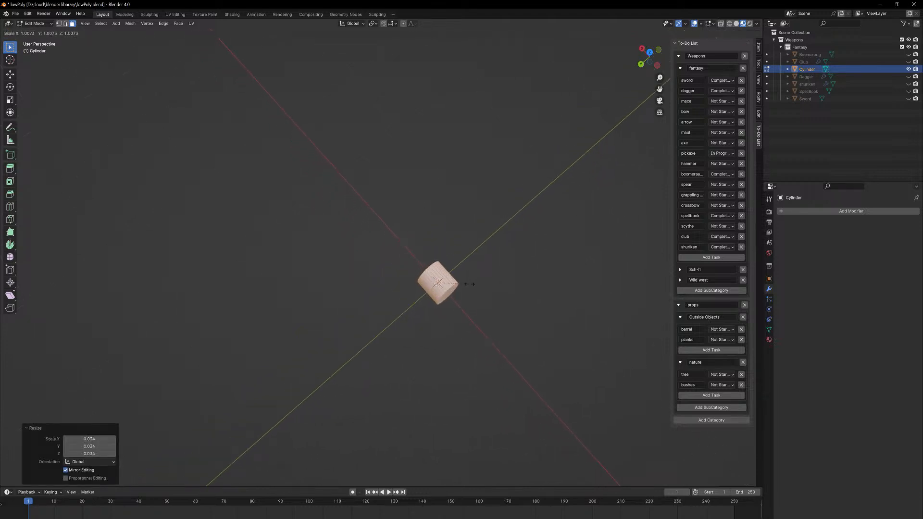
pyautogui.press('z')
pyautogui.press('z')
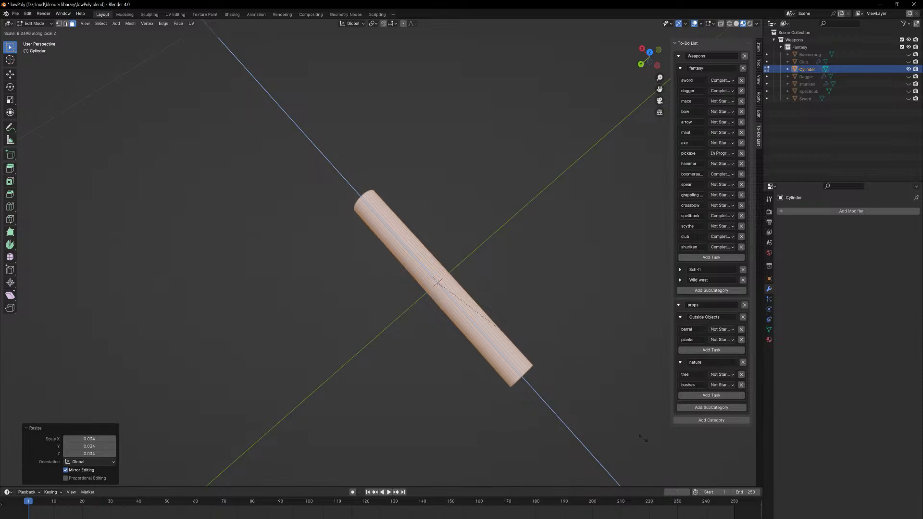
pyautogui.click(741, 62)
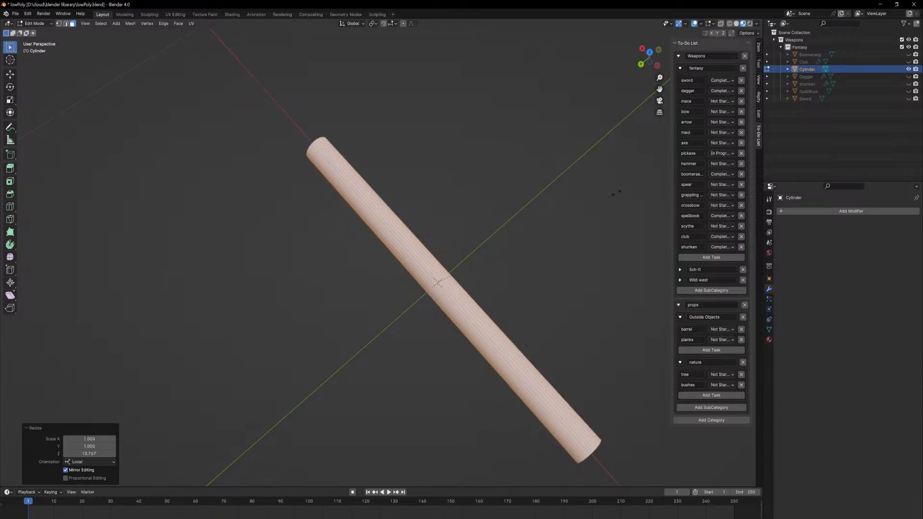
# Scale the whole rod uniformly by about 0.52 to make it thinner.
pyautogui.press('z')
pyautogui.rightClick(540, 231)
pyautogui.press('s')
pyautogui.click(518, 245)
# Lengthen the rod along its local Z axis by a factor of about 1.69, and return to object mode.
pyautogui.press('s')
pyautogui.press('z')
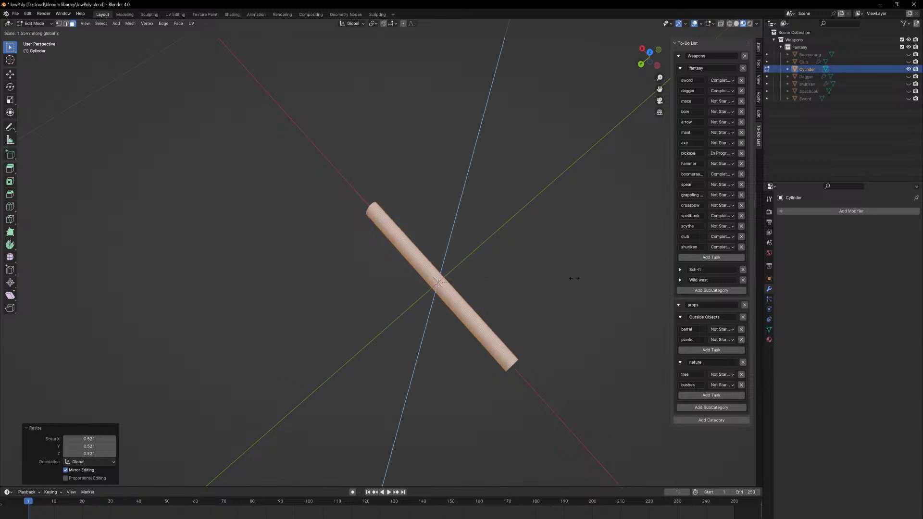
pyautogui.press('z')
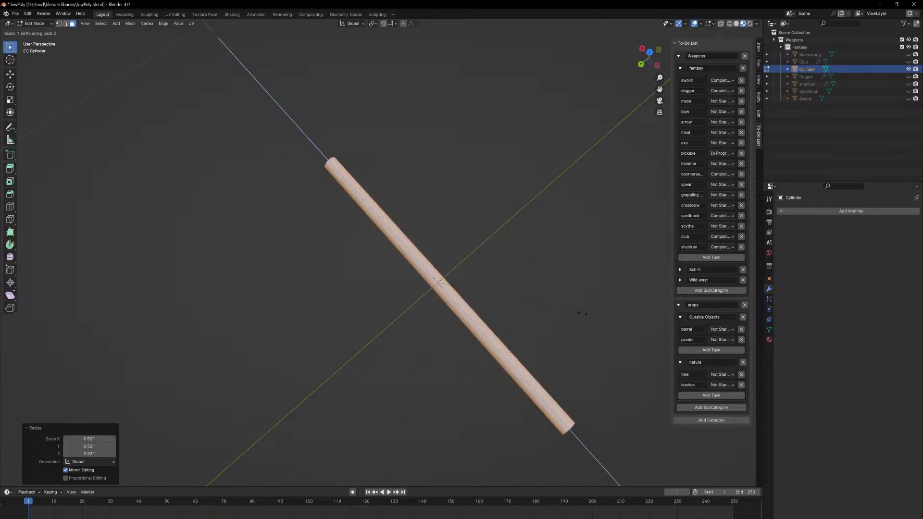
pyautogui.click(548, 235)
pyautogui.scroll(-2, 519, 286)
pyautogui.press('s')
pyautogui.press('z')
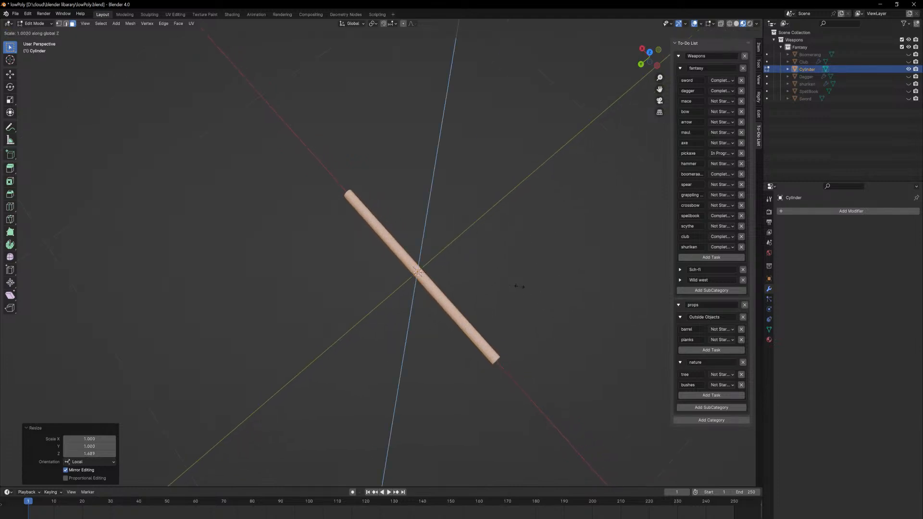
pyautogui.press('Escape')
pyautogui.moveTo(528, 299); pyautogui.dragTo(447, 296, button='middle')
pyautogui.press('Tab')
# Add a mesh cube at the origin for the pickaxe head and scale it uniformly to about 0.095.
pyautogui.hotkey('shift', 'a')
pyautogui.moveTo(448, 296)
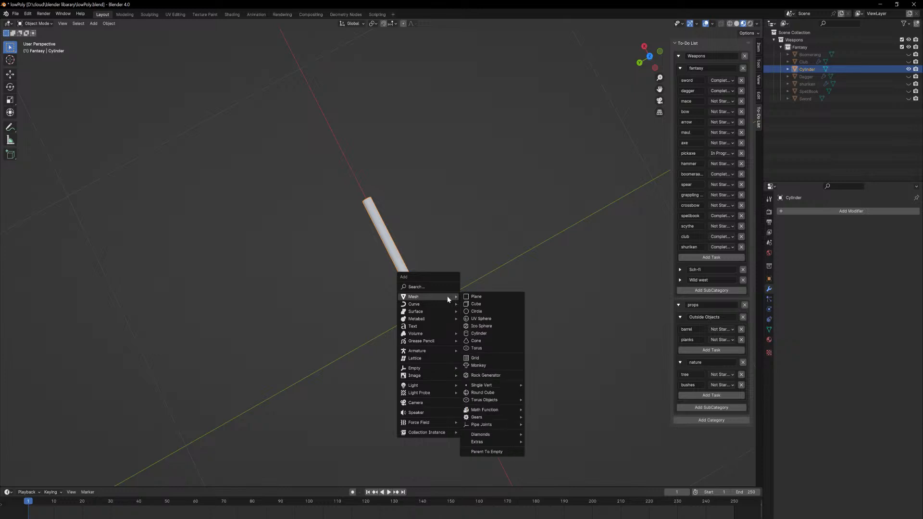
pyautogui.click(490, 304)
pyautogui.press('s')
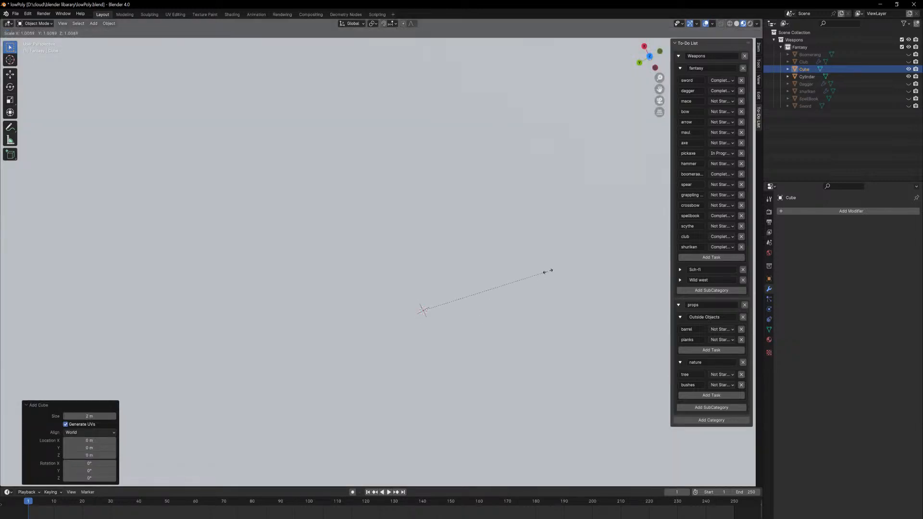
pyautogui.click(436, 305)
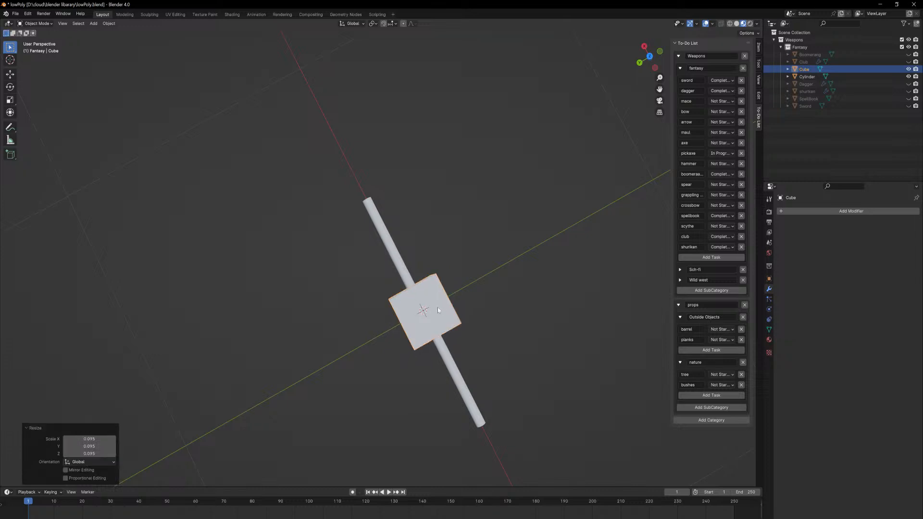
# Move the cube about 0.474 m along the global X axis to the end of the handle.
pyautogui.press('g')
pyautogui.press('x')
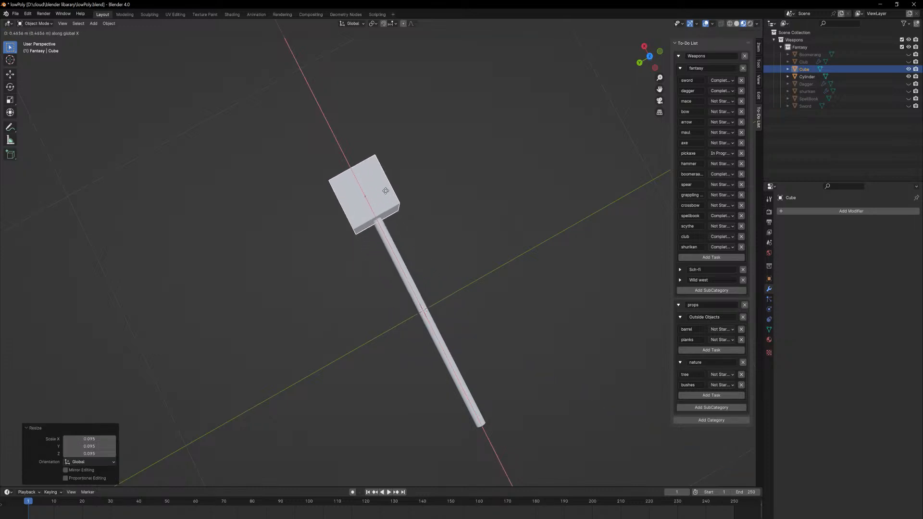
pyautogui.click(387, 204)
# Try joining the cube to the handle and scaling the head along X in edit mode.
pyautogui.moveTo(426, 254); pyautogui.dragTo(390, 257, button='middle')
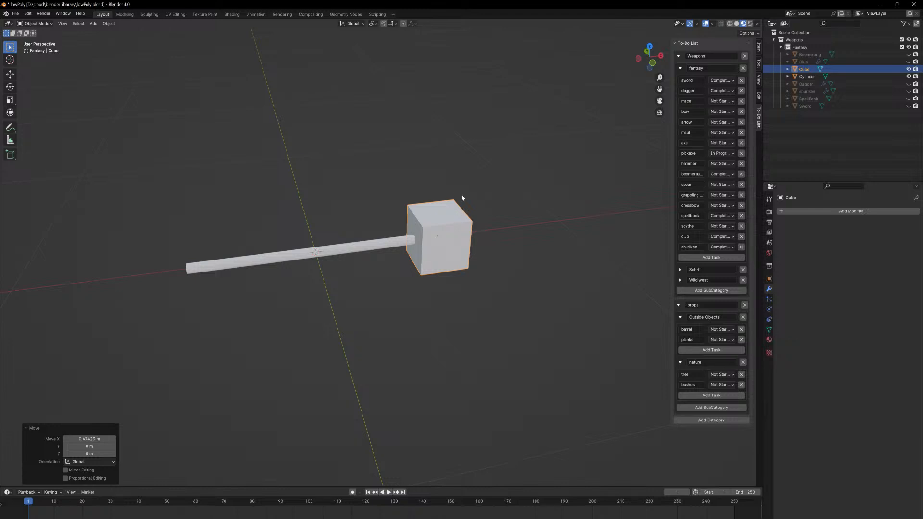
pyautogui.moveTo(462, 200); pyautogui.dragTo(509, 254, button='middle')
pyautogui.scroll(5, 495, 207)
pyautogui.scroll(-2, 505, 174)
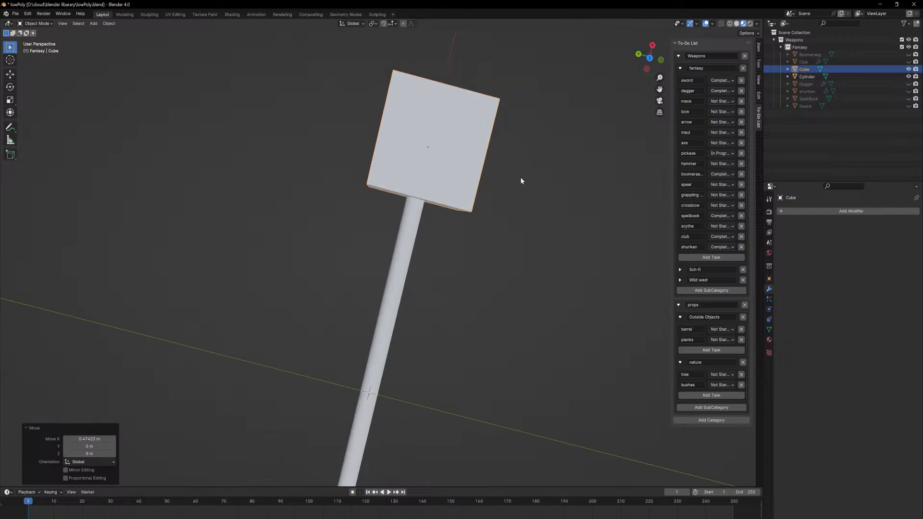
pyautogui.moveTo(520, 178); pyautogui.dragTo(562, 144, button='middle')
pyautogui.scroll(2, 563, 147)
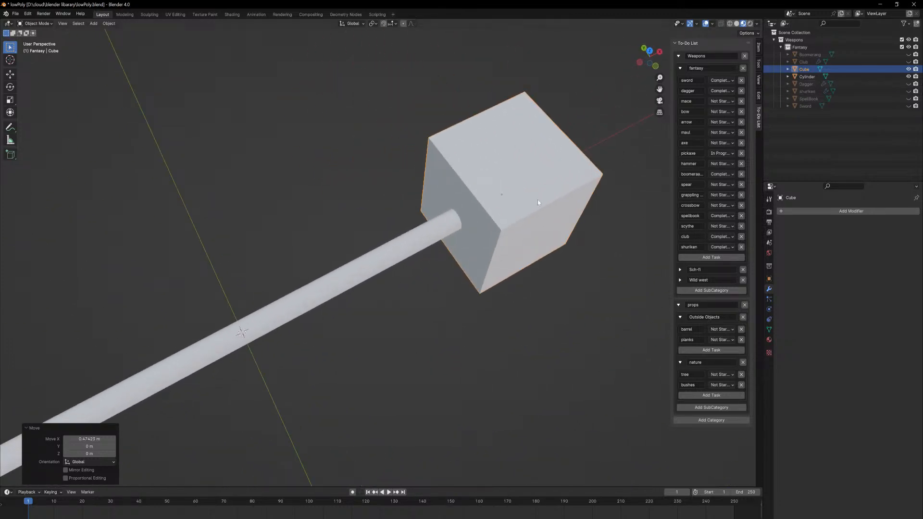
pyautogui.keyDown('shift'); pyautogui.click(411, 235); pyautogui.keyUp('shift')
pyautogui.hotkey('ctrl', 'j')
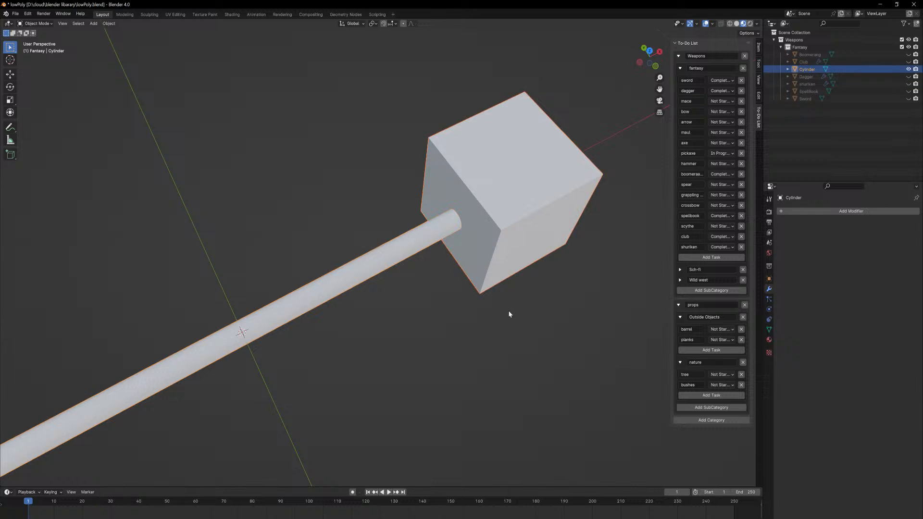
pyautogui.press('Tab')
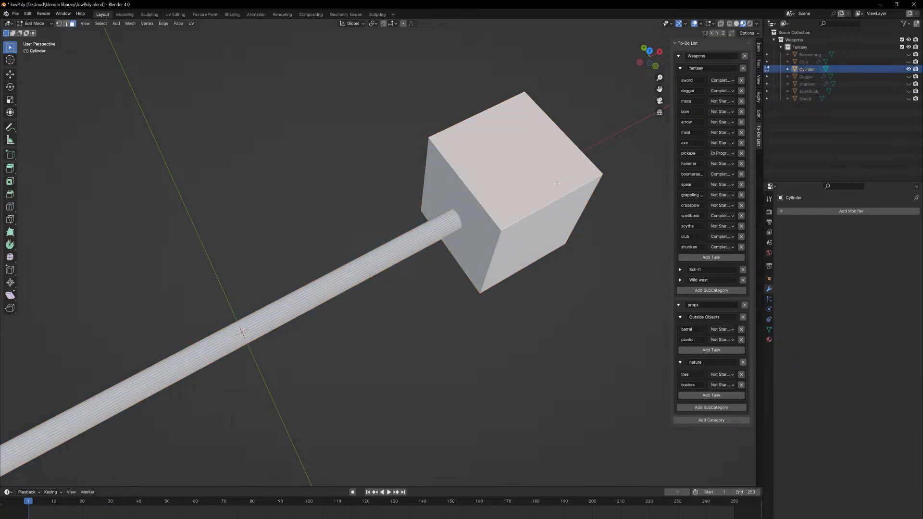
pyautogui.press('l')
pyautogui.press('s')
pyautogui.press('x')
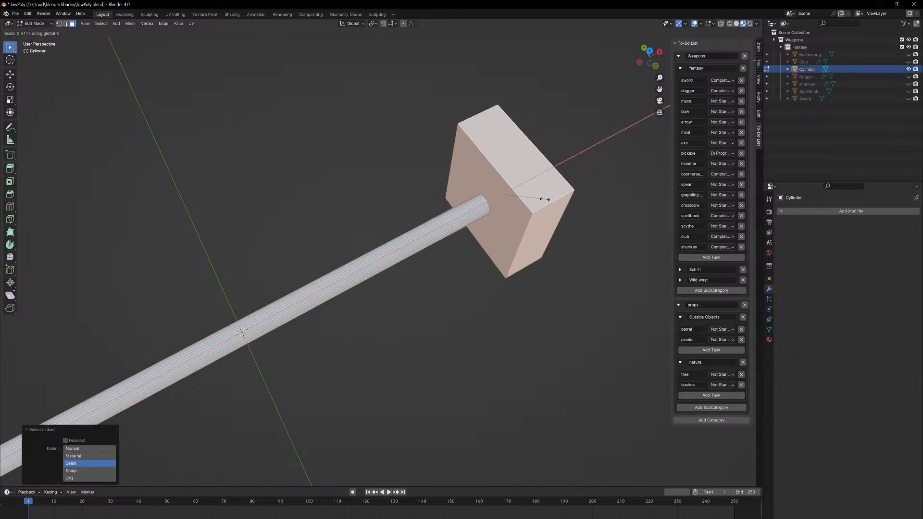
pyautogui.press('z')
pyautogui.rightClick(528, 201)
# Undo the head scaling and the join so the cube and handle are separate objects.
pyautogui.hotkey('ctrl', 'z')
pyautogui.hotkey('ctrl', 'z')
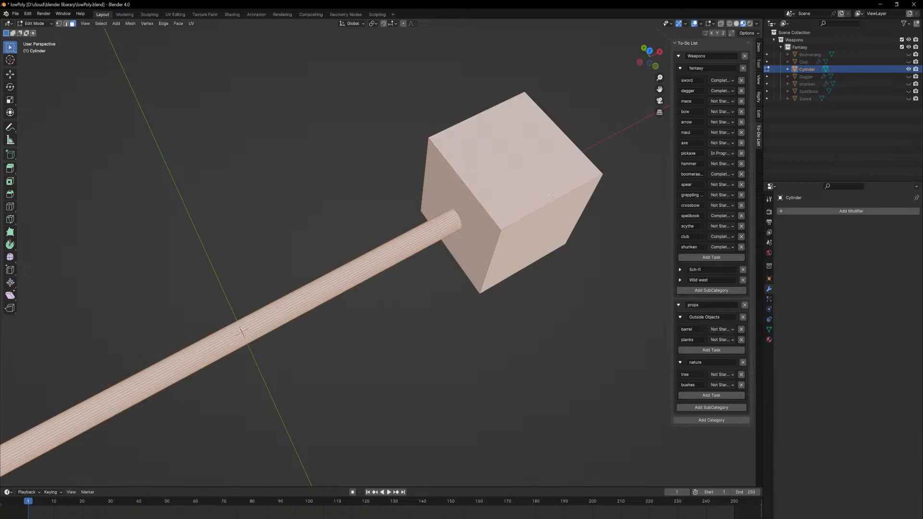
pyautogui.hotkey('ctrl', 'z')
pyautogui.hotkey('ctrl', 'z')
pyautogui.hotkey('ctrl', 'z')
pyautogui.hotkey('ctrl', 'z')
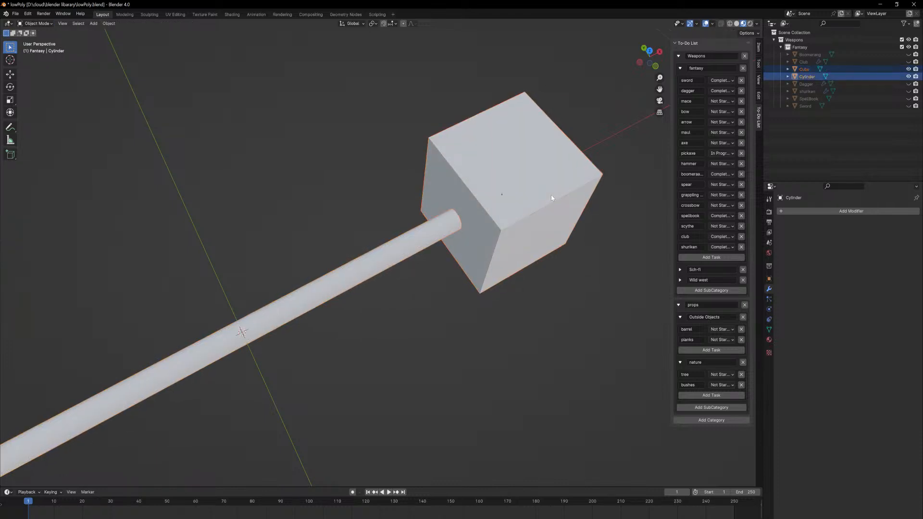
# Select only the cube and flatten it along the global Z axis to about 0.29 of its height.
pyautogui.click(561, 200)
pyautogui.press('s')
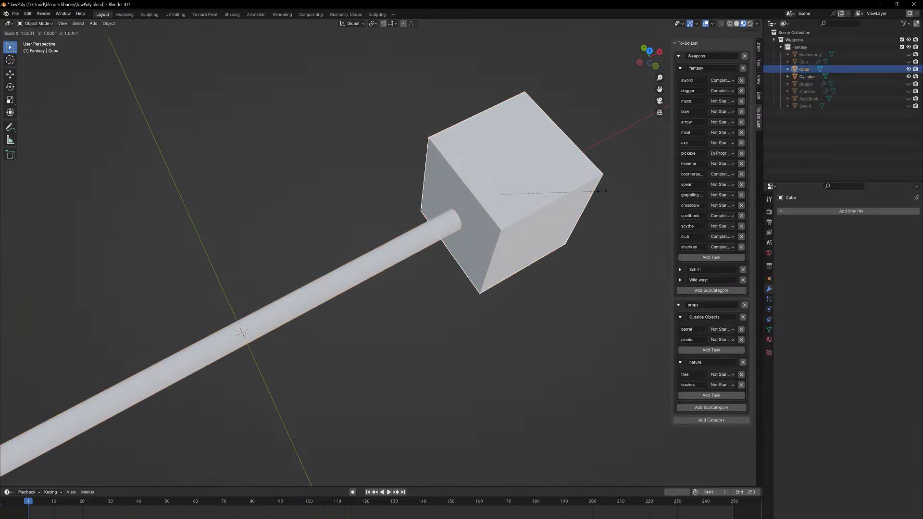
pyautogui.press('z')
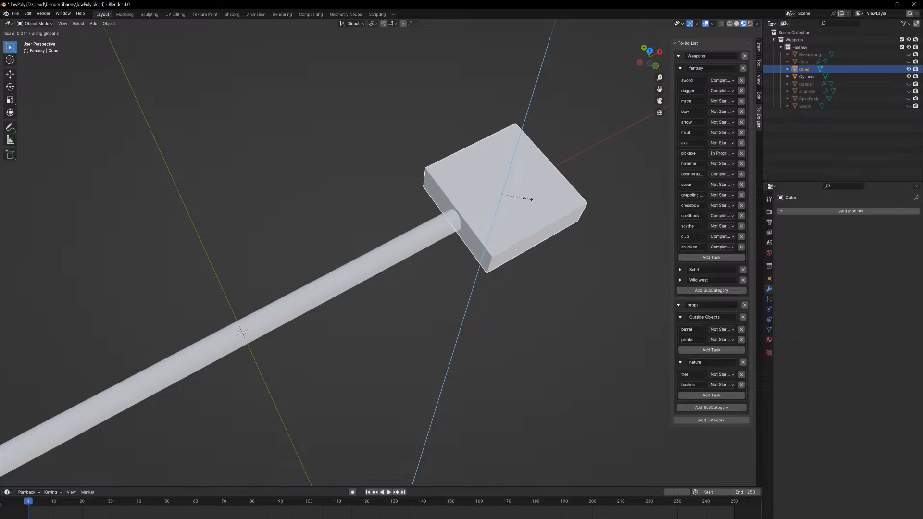
pyautogui.click(531, 201)
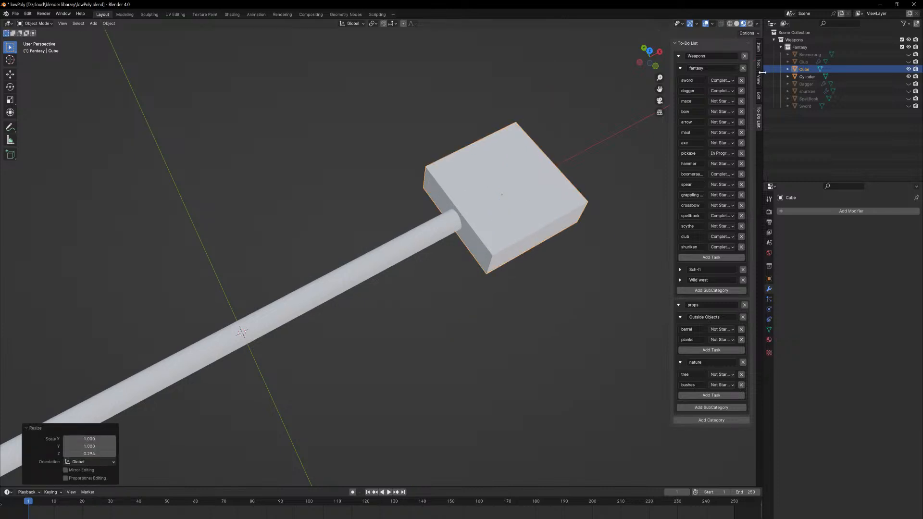
# Apply AutoMirror to the cube on the Y axis with cutting and clipping enabled.
pyautogui.click(760, 51)
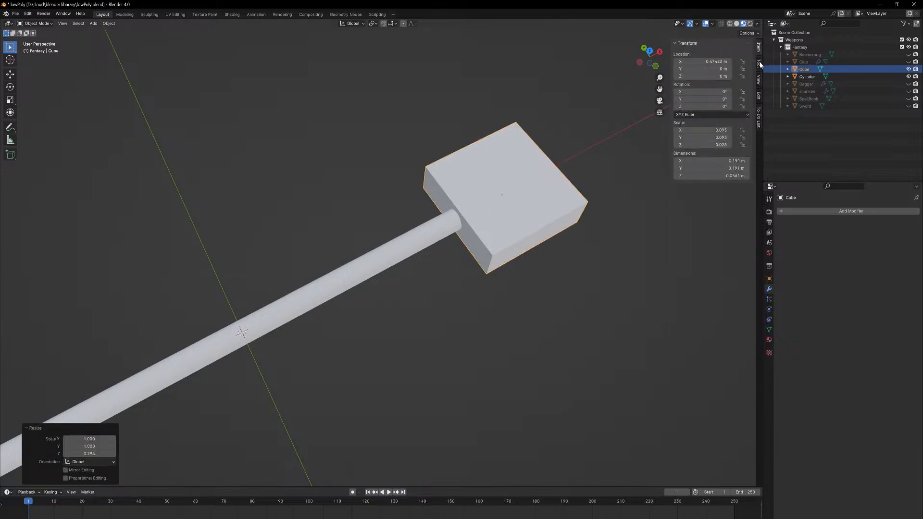
pyautogui.click(759, 94)
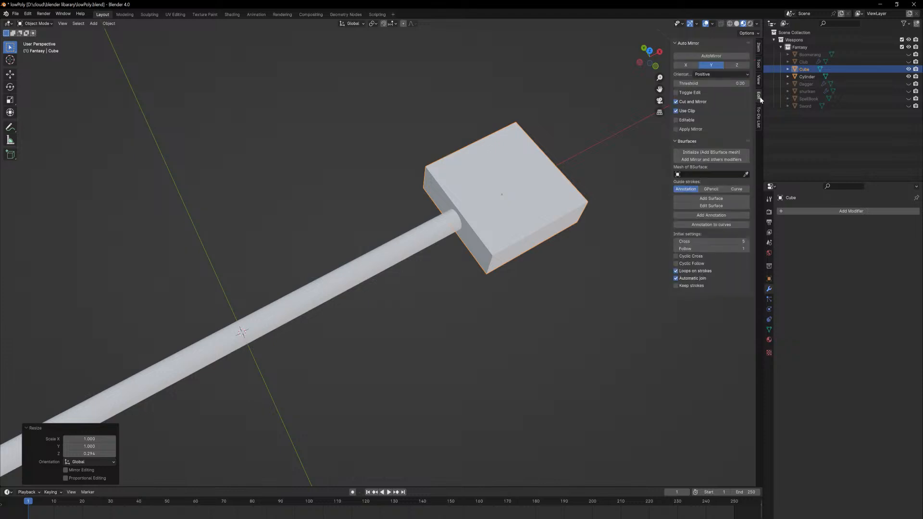
pyautogui.click(714, 56)
# Edit the mirrored cube's mesh and scale its half along the global X axis to about 0.13.
pyautogui.press('Tab')
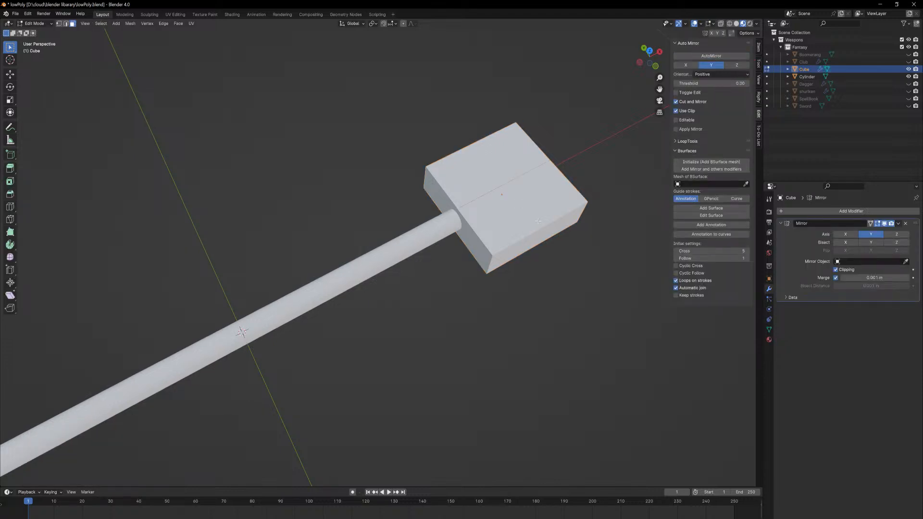
pyautogui.moveTo(577, 251); pyautogui.dragTo(426, 227, button='middle')
pyautogui.click(293, 291)
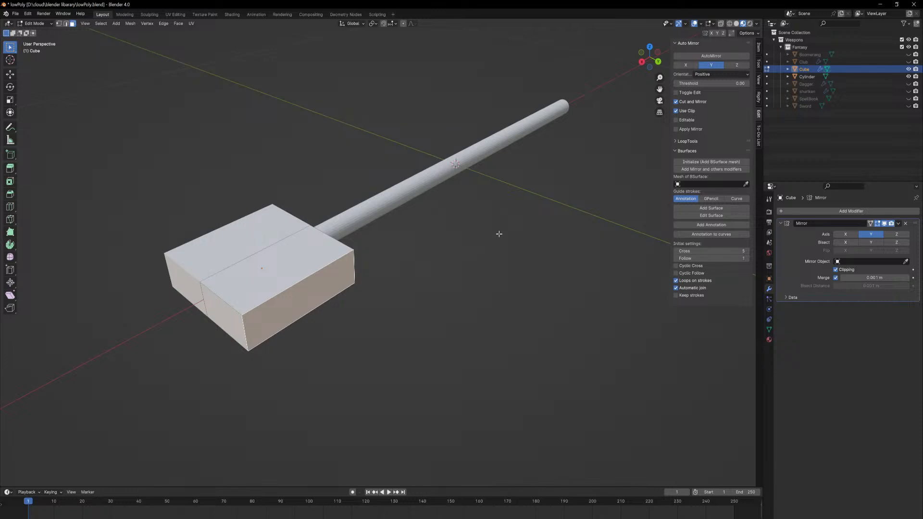
pyautogui.press('s')
pyautogui.press('x')
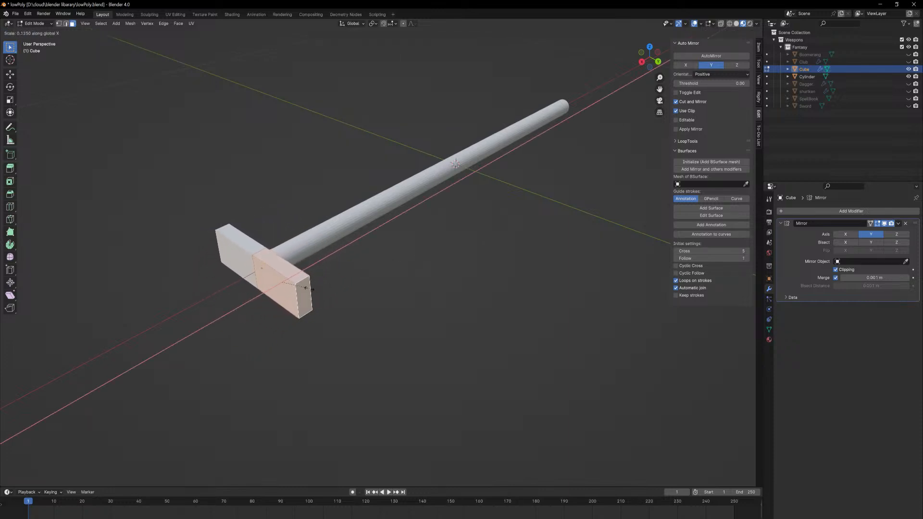
pyautogui.click(320, 266)
pyautogui.moveTo(320, 267); pyautogui.dragTo(306, 289, button='middle')
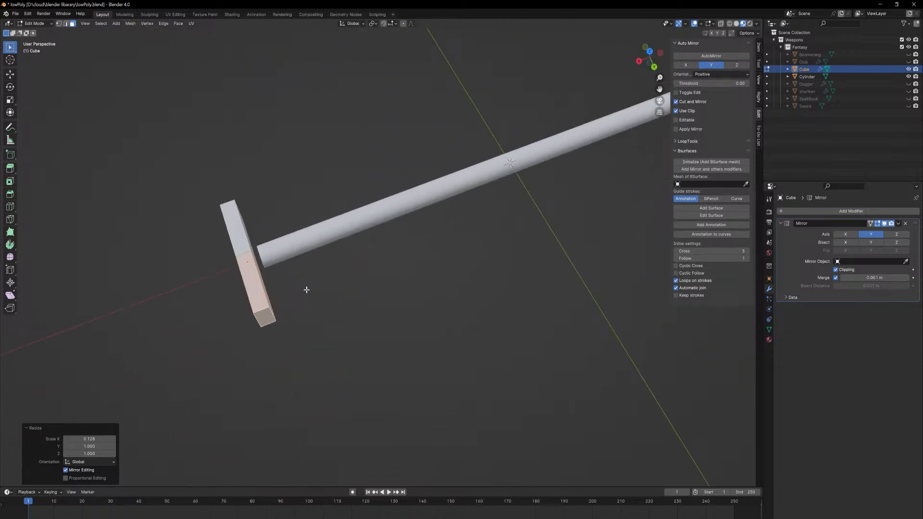
# Leave mesh editing and move the cube about -0.019 m along the global X axis onto the handle's end.
pyautogui.press('Tab')
pyautogui.press('g')
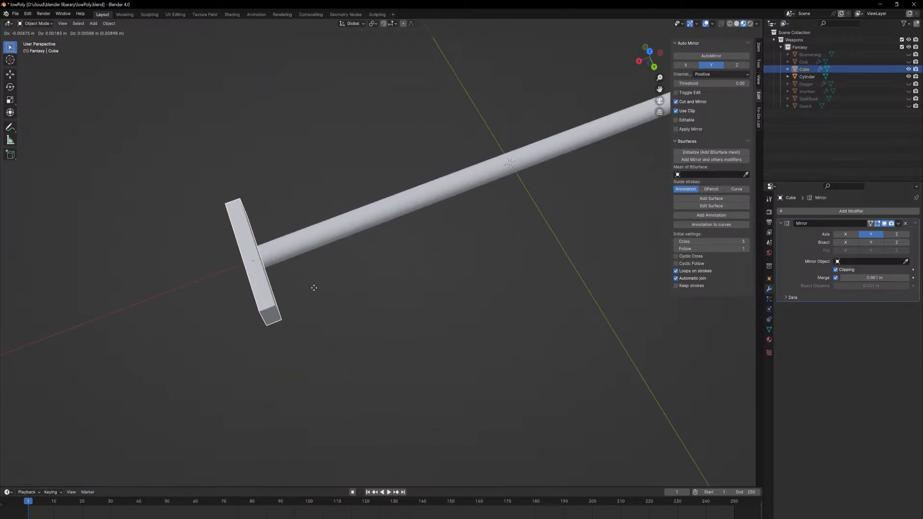
pyautogui.press('y')
pyautogui.press('x')
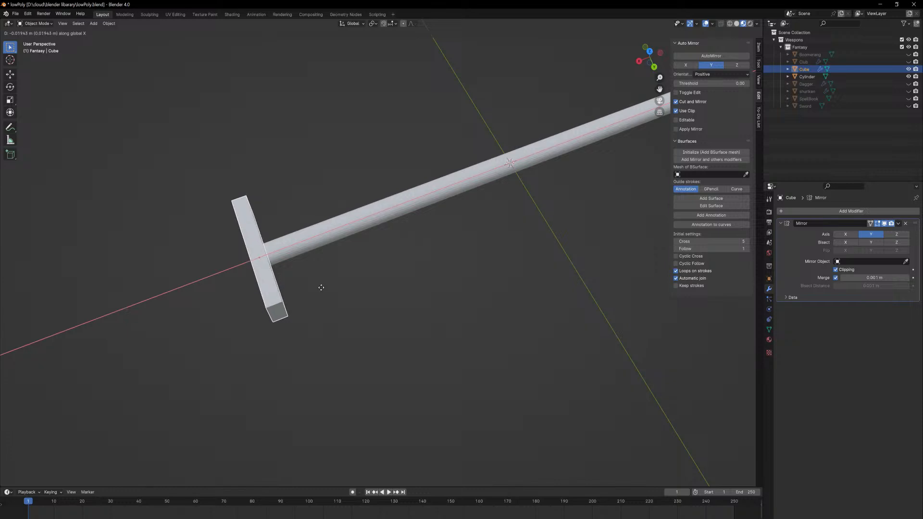
pyautogui.click(321, 290)
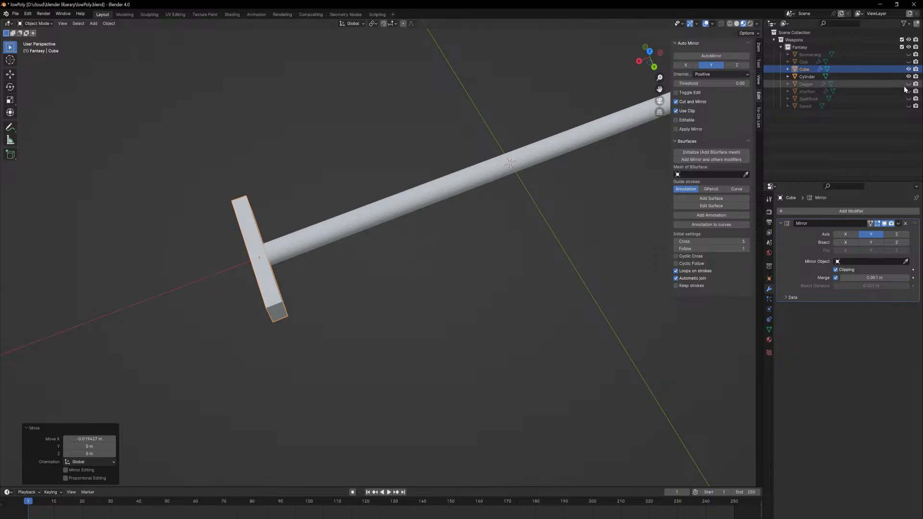
# Show the Club object to compare its size with the pickaxe parts, and hide it again.
pyautogui.scroll(-5, 500, 321)
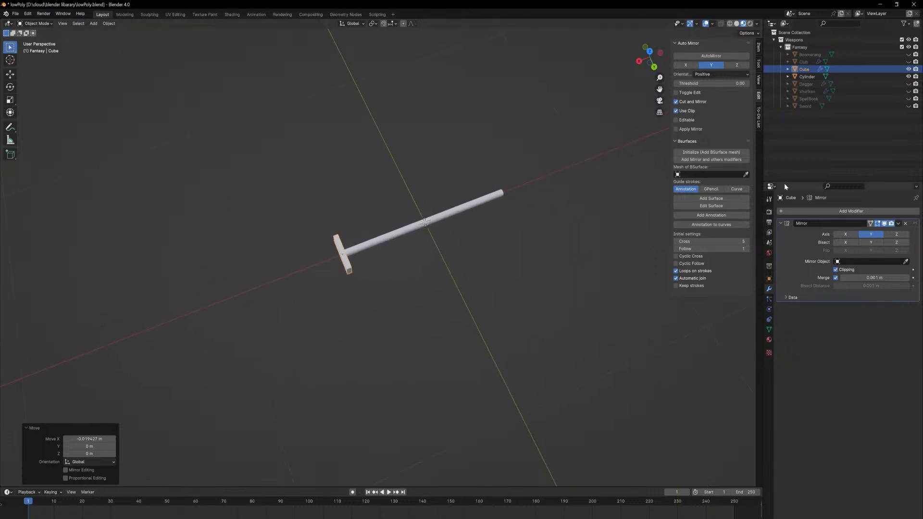
pyautogui.click(908, 62)
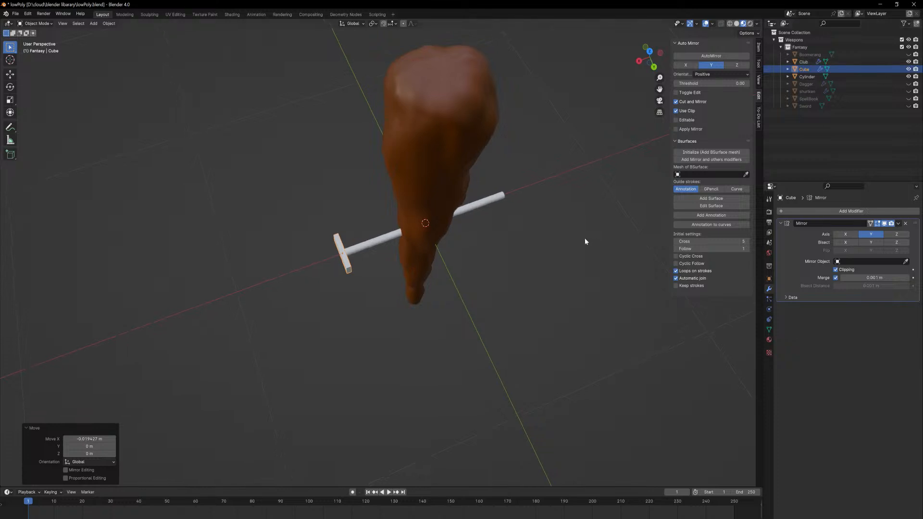
pyautogui.moveTo(585, 241); pyautogui.dragTo(555, 225, button='middle')
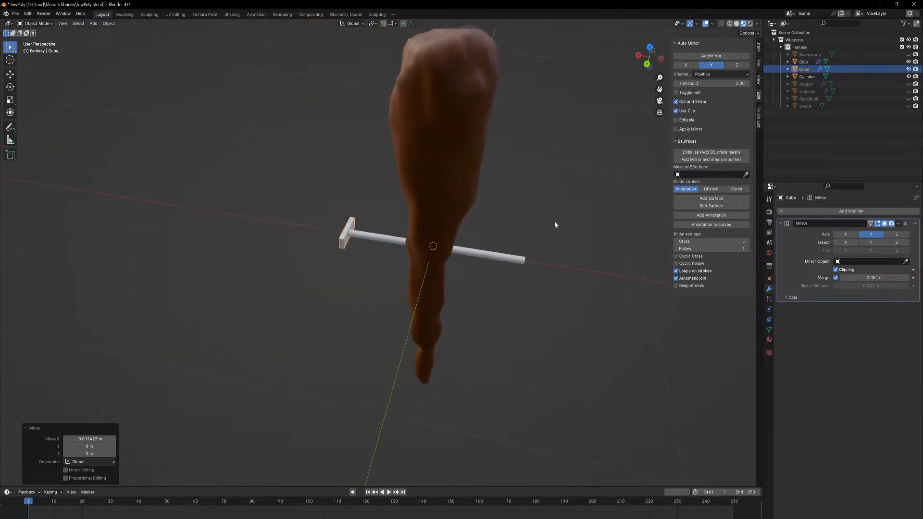
pyautogui.scroll(-7, 555, 224)
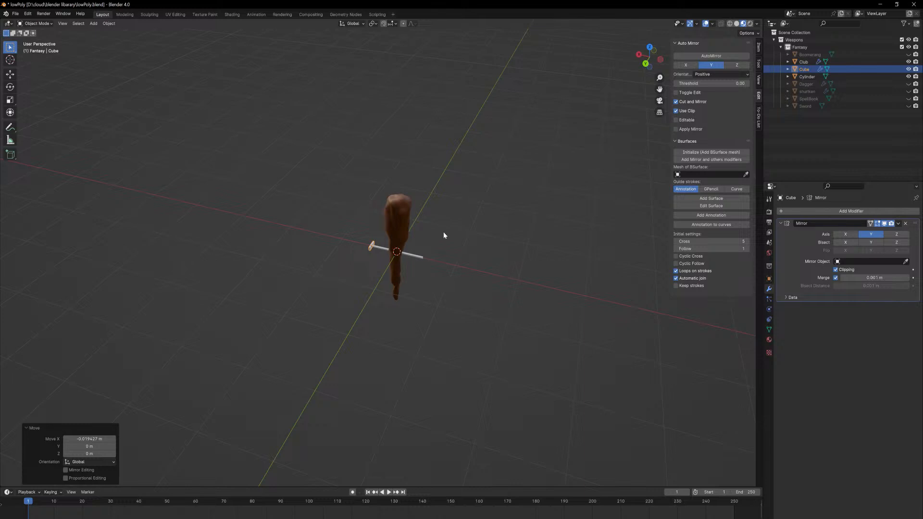
pyautogui.scroll(4, 449, 281)
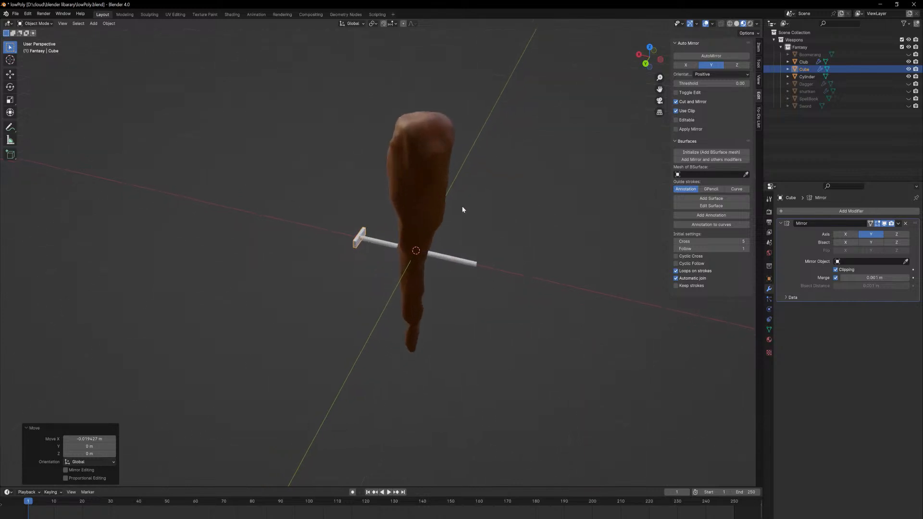
pyautogui.click(908, 69)
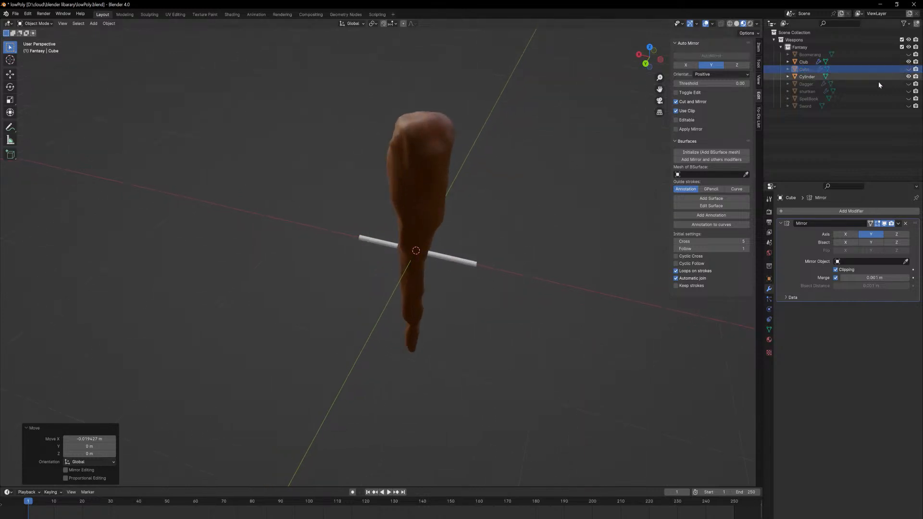
pyautogui.click(908, 69)
pyautogui.click(908, 62)
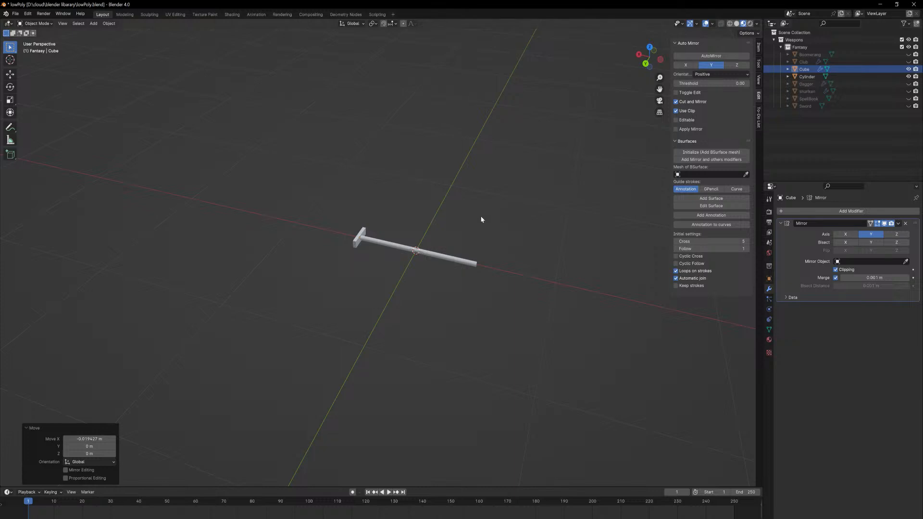
# Edit the cube's mesh and select the outer end face of its arm, viewed from above.
pyautogui.scroll(6, 479, 193)
pyautogui.moveTo(415, 167); pyautogui.dragTo(395, 184, button='middle')
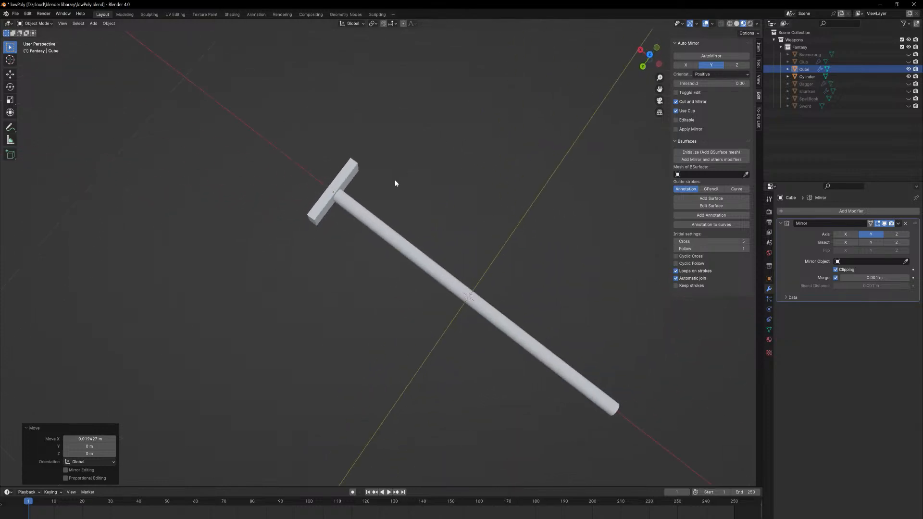
pyautogui.click(324, 209)
pyautogui.press('Tab')
pyautogui.click(313, 223)
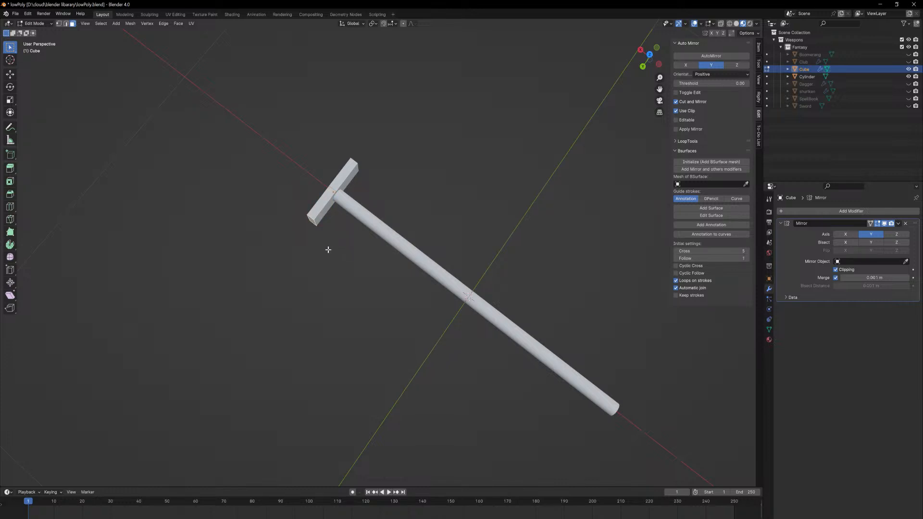
pyautogui.press('KP_7')
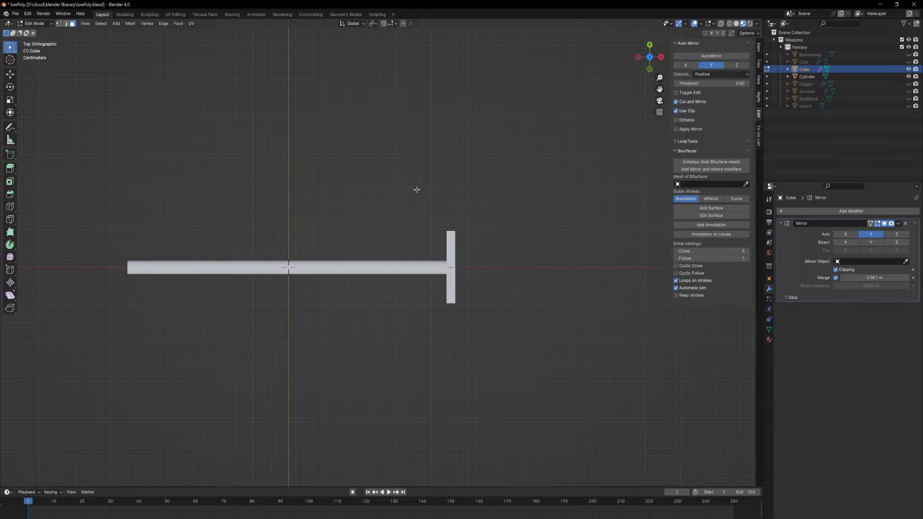
# Try extruding the arm's end face through several freehand points into a long curve, and undo these extrusions.
pyautogui.keyDown('ctrl'); pyautogui.rightClick(405, 218); pyautogui.keyUp('ctrl')
pyautogui.hotkey('ctrl', 'z')
pyautogui.keyDown('ctrl'); pyautogui.rightClick(387, 153); pyautogui.keyUp('ctrl')
pyautogui.keyDown('ctrl'); pyautogui.rightClick(306, 125); pyautogui.keyUp('ctrl')
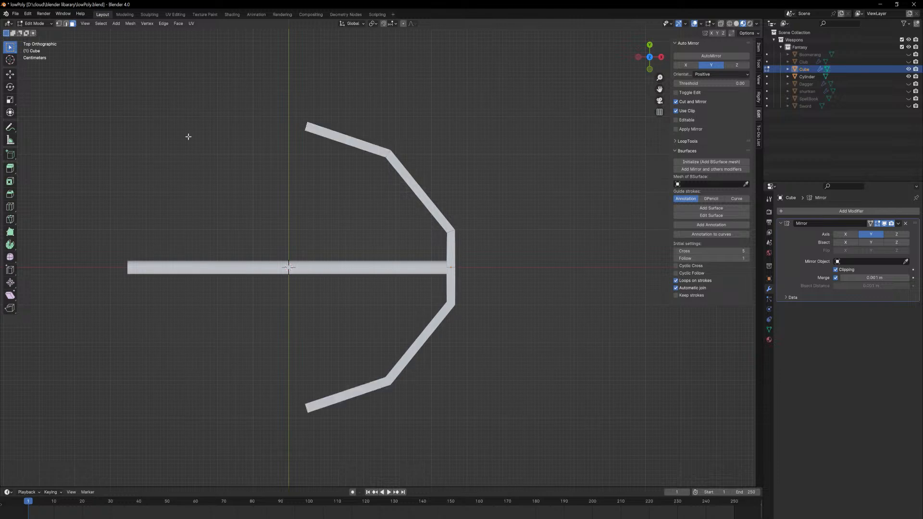
pyautogui.keyDown('ctrl'); pyautogui.rightClick(135, 146); pyautogui.keyUp('ctrl')
pyautogui.hotkey('ctrl', 'z')
pyautogui.hotkey('ctrl', 'z')
pyautogui.hotkey('ctrl', 'z')
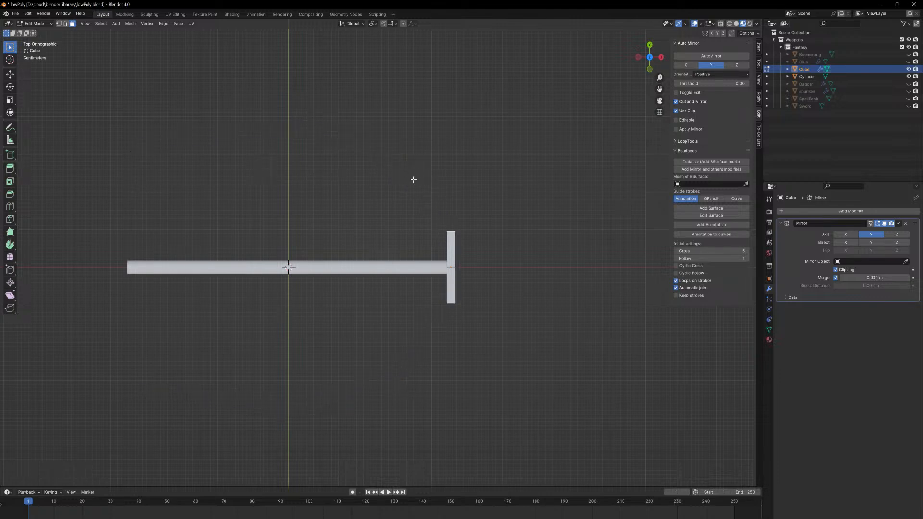
# Extrude the end face into one angled arm segment and bevel the bend edges about 0.757 m with 2 segments.
pyautogui.keyDown('ctrl'); pyautogui.rightClick(410, 186); pyautogui.keyUp('ctrl')
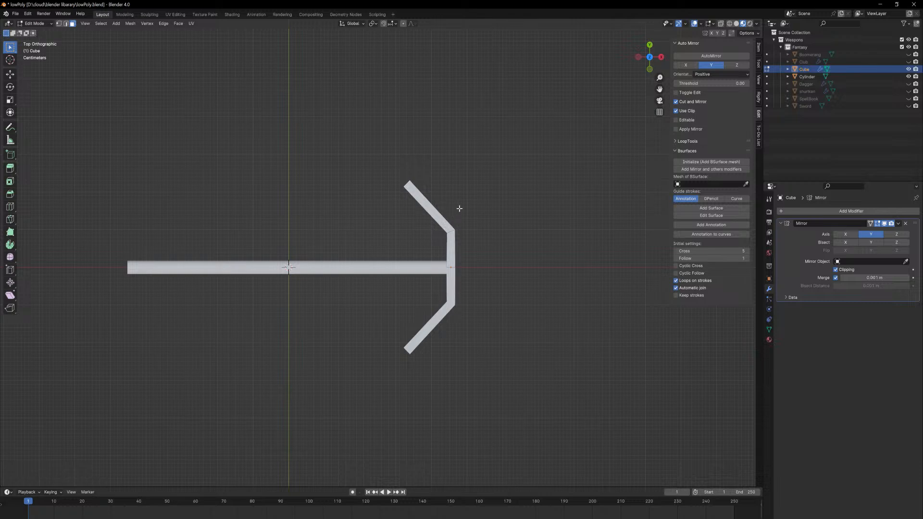
pyautogui.moveTo(438, 231); pyautogui.dragTo(501, 216, button='middle')
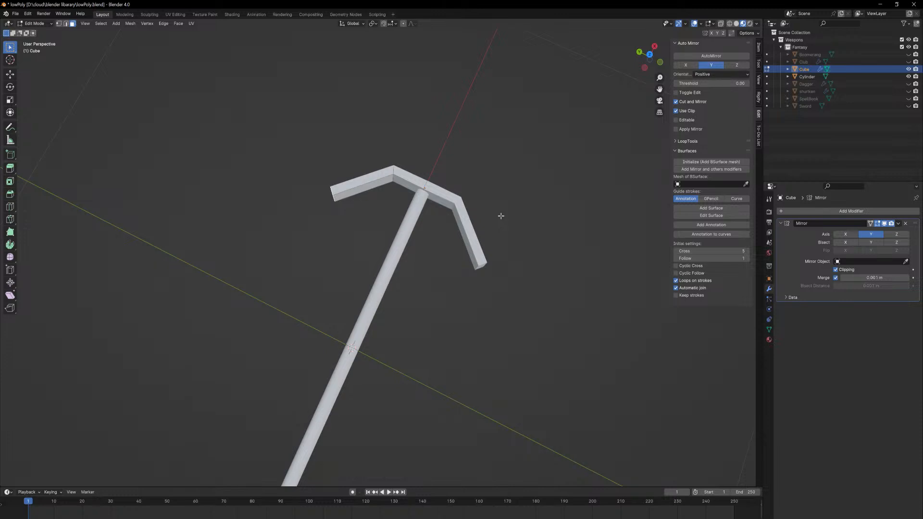
pyautogui.click(393, 170)
pyautogui.press('2')
pyautogui.click(392, 170)
pyautogui.moveTo(356, 248); pyautogui.dragTo(362, 277, button='middle')
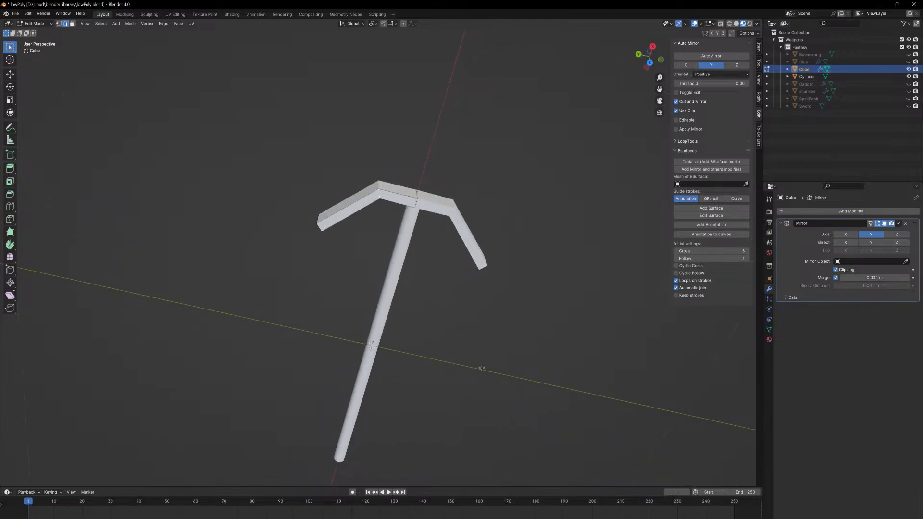
pyautogui.hotkey('ctrl', 'b')
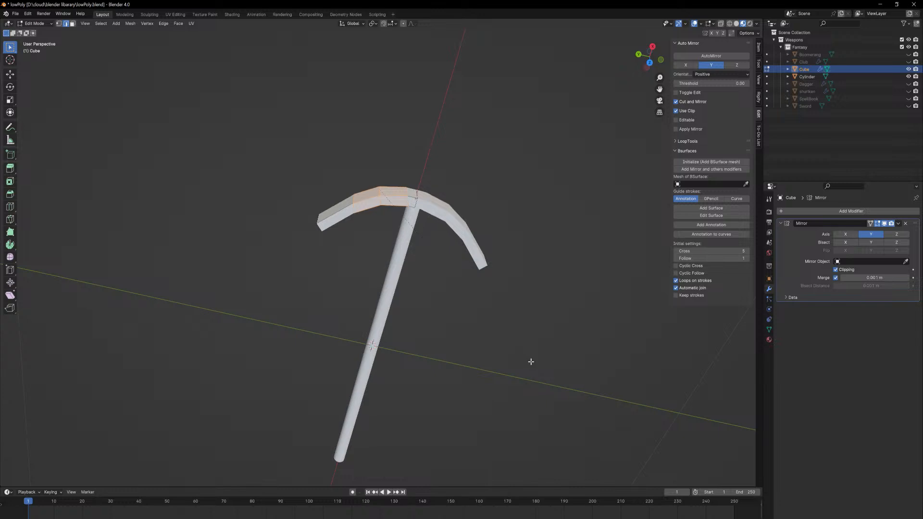
pyautogui.click(530, 362)
pyautogui.moveTo(454, 325); pyautogui.dragTo(452, 296, button='middle')
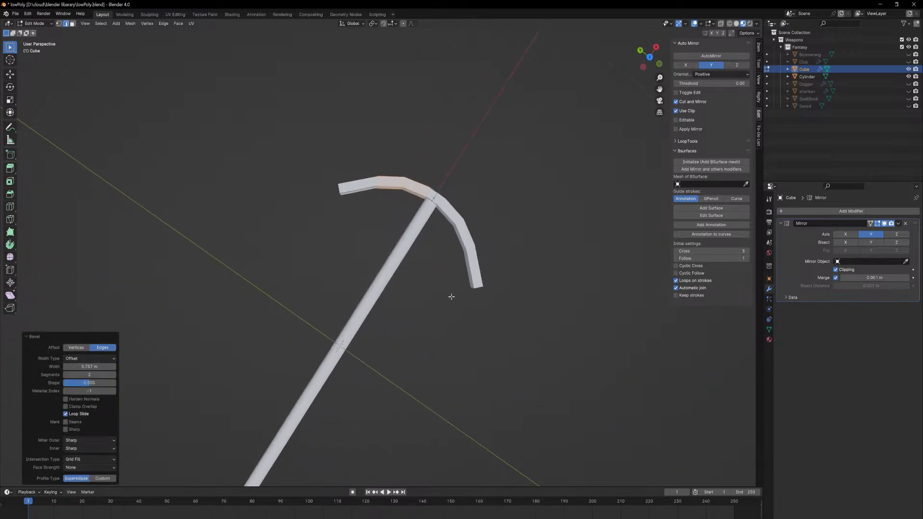
# Undo the bevel and the angled extrusion so only the straight head block remains.
pyautogui.hotkey('ctrl', 'z')
pyautogui.hotkey('ctrl', 'z')
pyautogui.hotkey('ctrl', 'z')
pyautogui.hotkey('ctrl', 'z')
pyautogui.hotkey('ctrl', 'z')
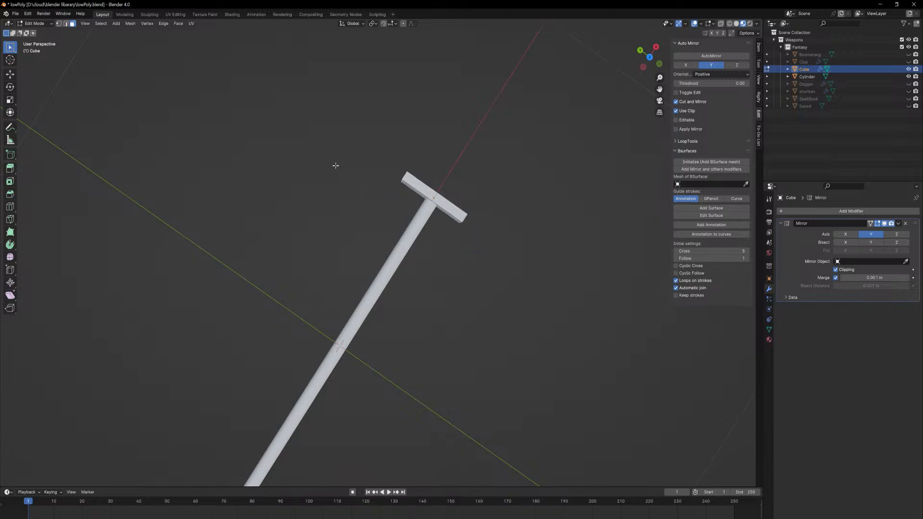
# Extrude the end face from the top view into a shallower angled arm and bevel the bend edges about 0.59 m with 3 segments.
pyautogui.press('KP_7')
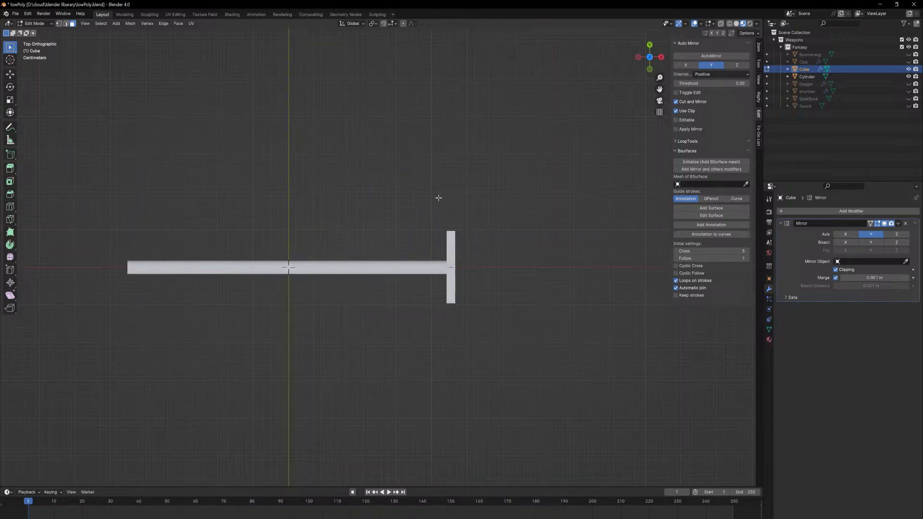
pyautogui.keyDown('ctrl'); pyautogui.rightClick(414, 167); pyautogui.keyUp('ctrl')
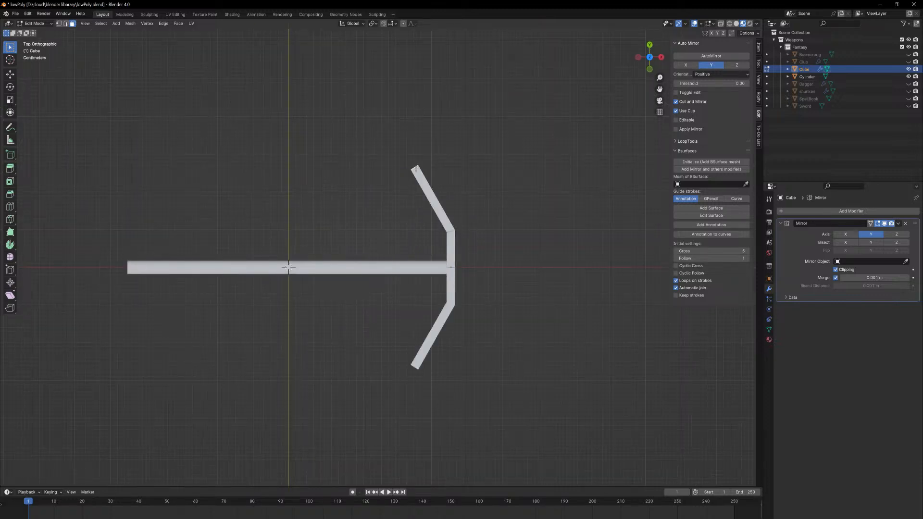
pyautogui.moveTo(416, 182); pyautogui.dragTo(422, 204, button='middle')
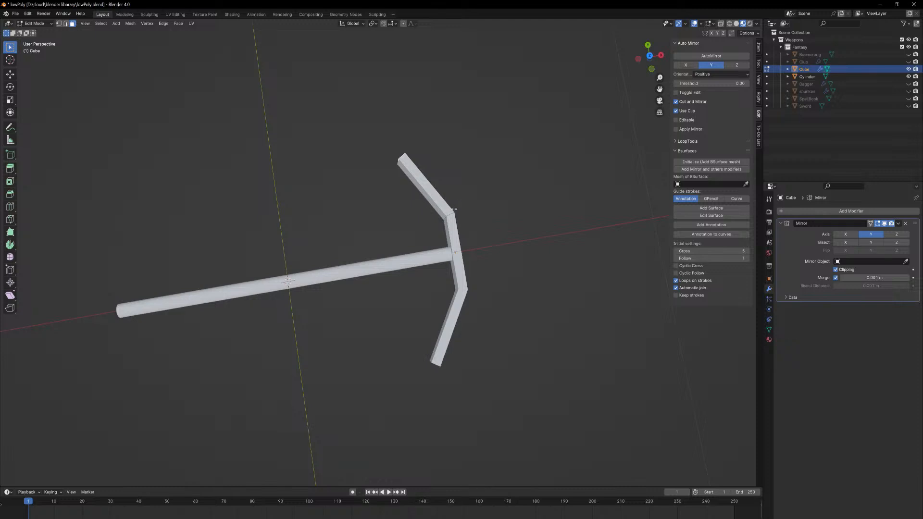
pyautogui.press('2')
pyautogui.hotkey('ctrl', 'b')
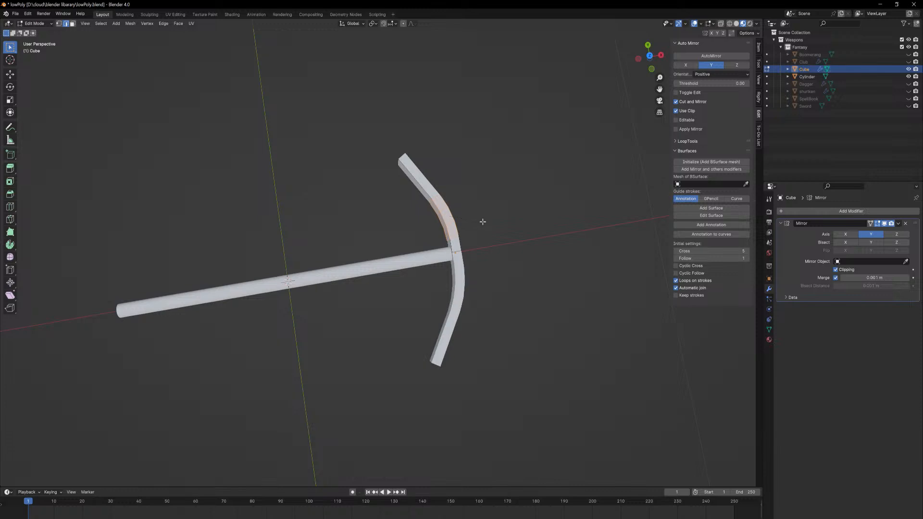
pyautogui.click(483, 221)
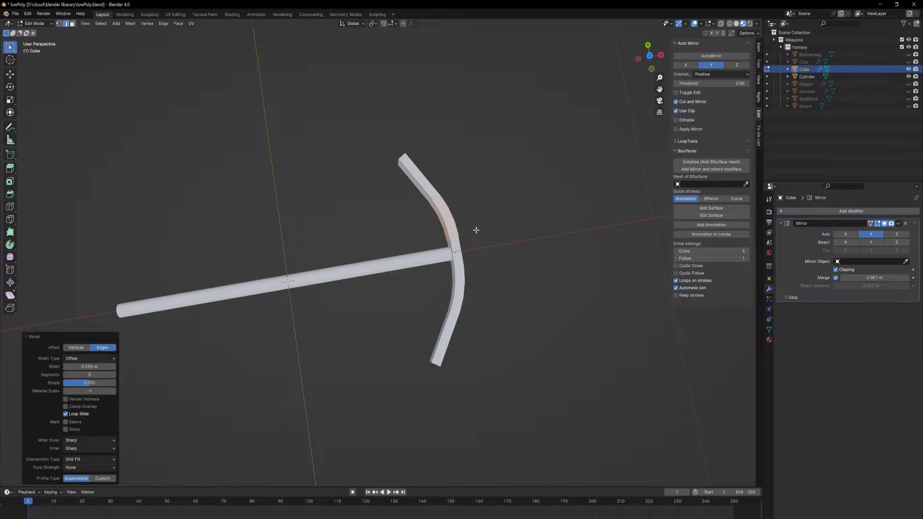
# Select the arm's end face and scale it to about 0.163 to form a pointed tip.
pyautogui.moveTo(442, 183); pyautogui.dragTo(593, 151, button='middle')
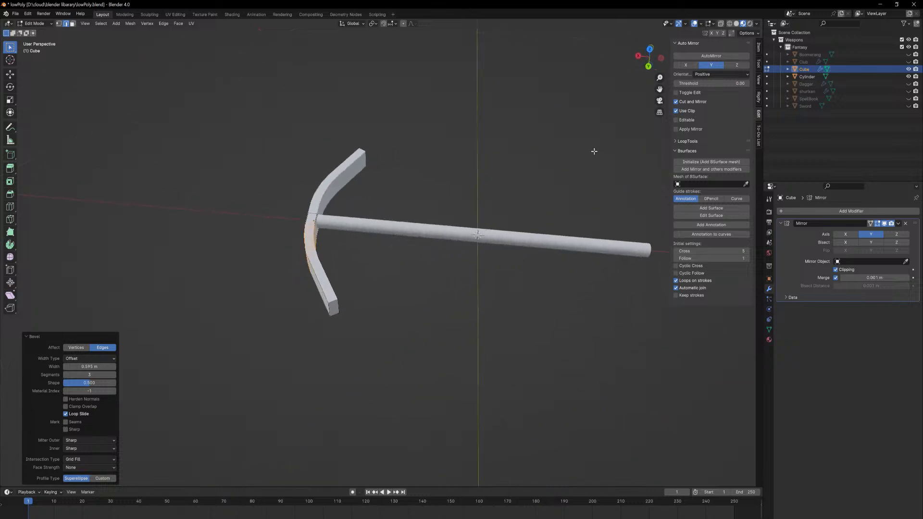
pyautogui.click(335, 308)
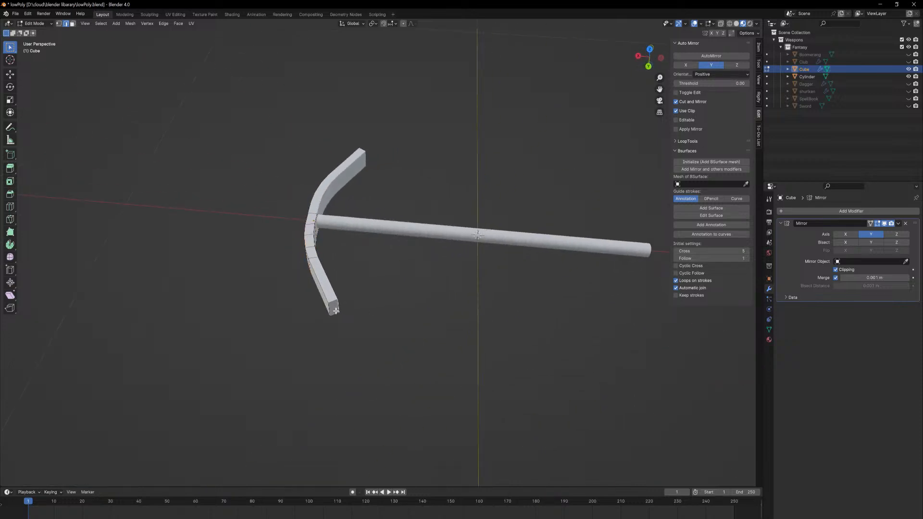
pyautogui.press('3')
pyautogui.click(337, 309)
pyautogui.press('s')
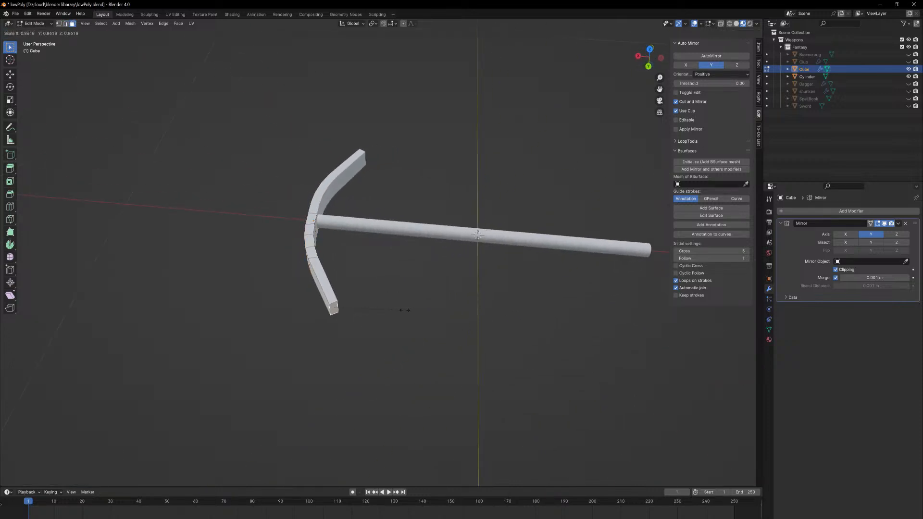
pyautogui.click(347, 312)
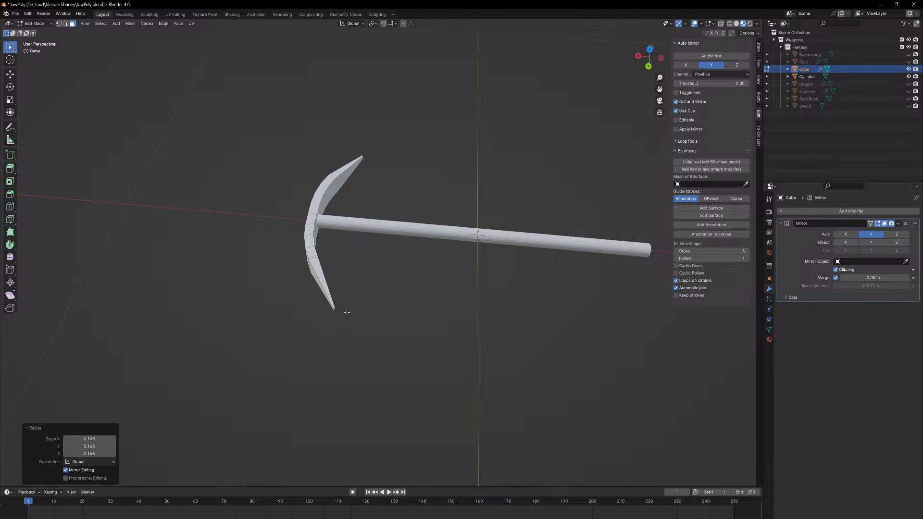
pyautogui.press('Tab')
# Flatten the head's mesh along the global Z axis to about 0.37 of its height.
pyautogui.moveTo(361, 305); pyautogui.dragTo(434, 281, button='middle')
pyautogui.press('Tab')
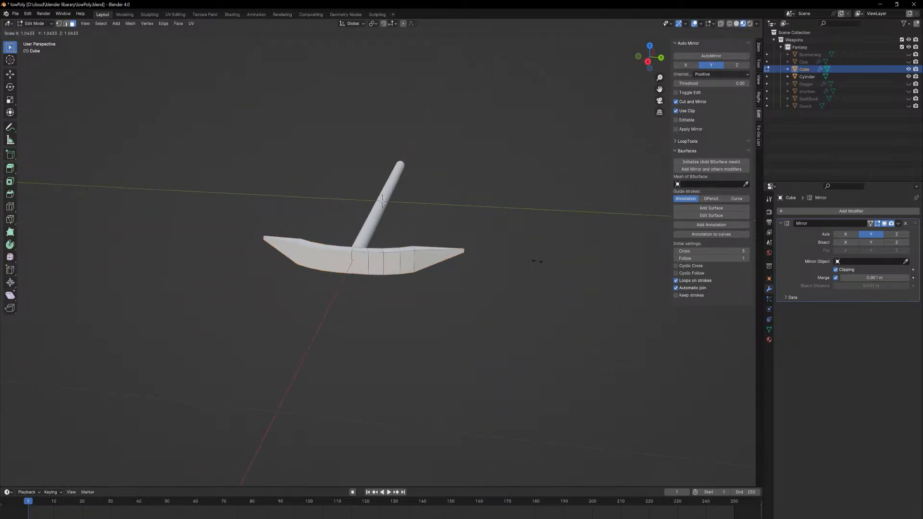
pyautogui.press('s')
pyautogui.press('z')
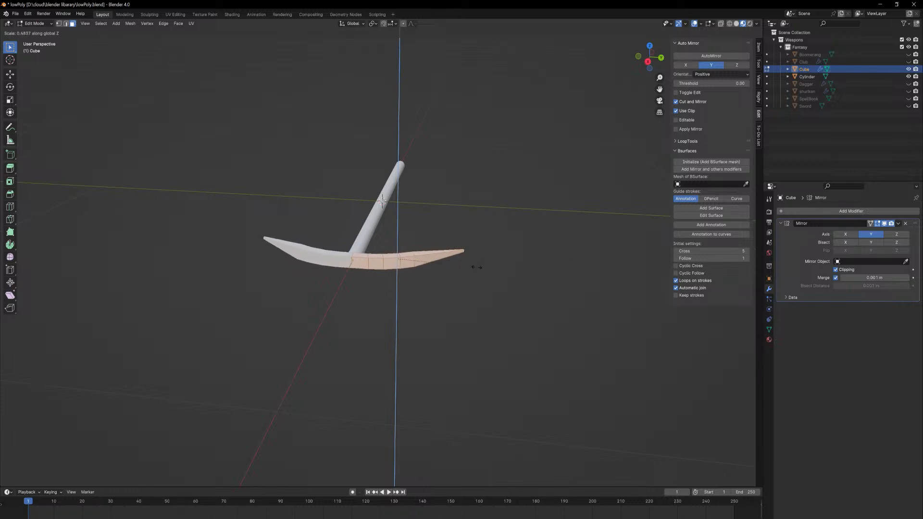
pyautogui.click(457, 269)
# Extrude the head's upper face beside the mirror line outward as a raised central block, and leave mesh editing.
pyautogui.scroll(2, 336, 269)
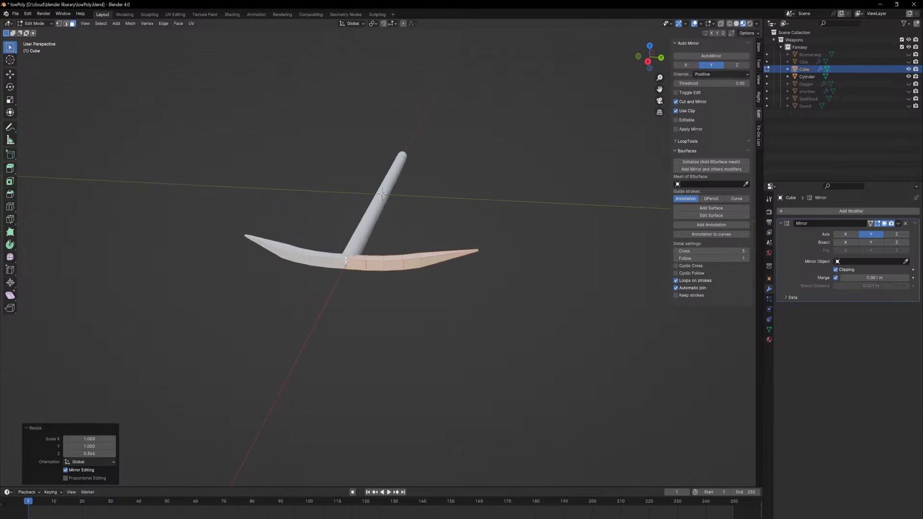
pyautogui.click(353, 260)
pyautogui.press('e')
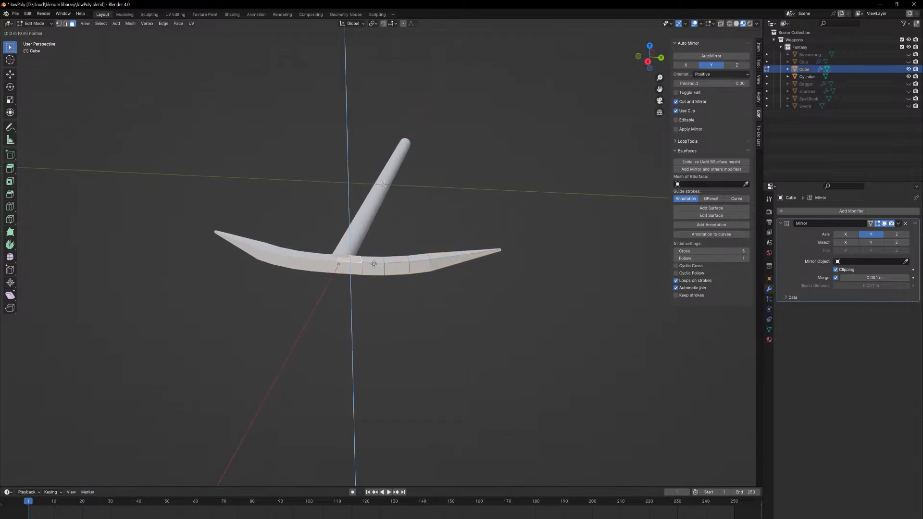
pyautogui.click(374, 257)
pyautogui.moveTo(374, 257); pyautogui.dragTo(400, 239, button='middle')
pyautogui.press('Tab')
# Mirror the pickaxe head across the Z axis with Auto Mirror.
pyautogui.click(736, 64)
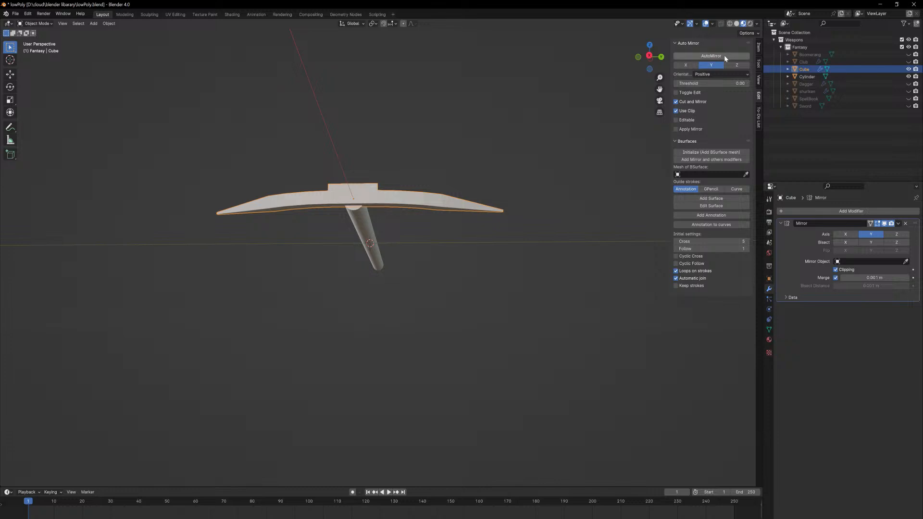
pyautogui.click(722, 56)
# Select the cylinder handle and scale it to about 0.74 along its local Z axis.
pyautogui.moveTo(563, 144); pyautogui.dragTo(427, 325, button='middle')
pyautogui.click(429, 325)
pyautogui.press('s')
pyautogui.press('z')
pyautogui.press('z')
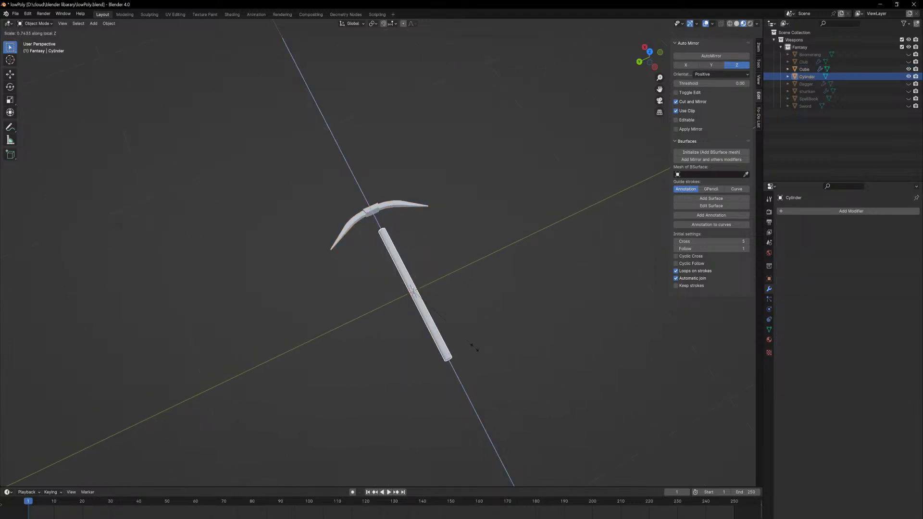
pyautogui.click(474, 347)
# Move the head about -0.107 m along the global X axis so it meets the end of the handle.
pyautogui.click(372, 208)
pyautogui.press('g')
pyautogui.press('z')
pyautogui.press('z')
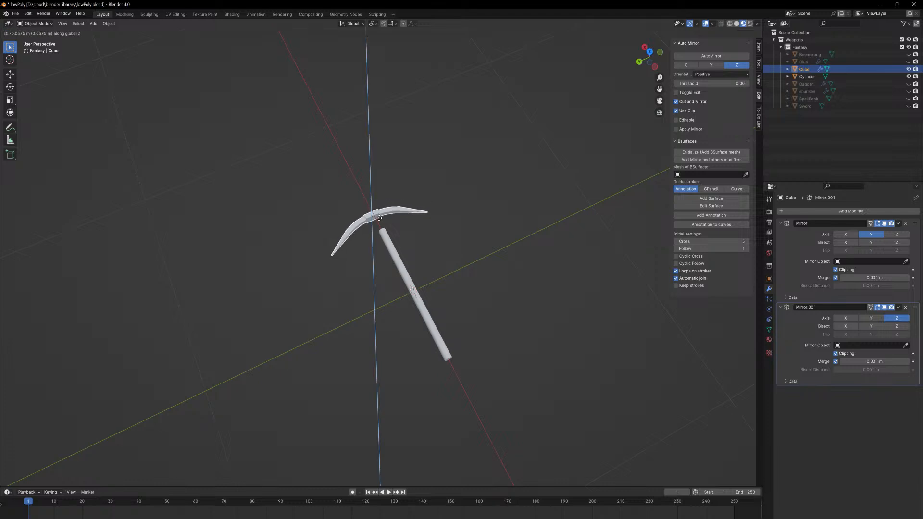
pyautogui.press('y')
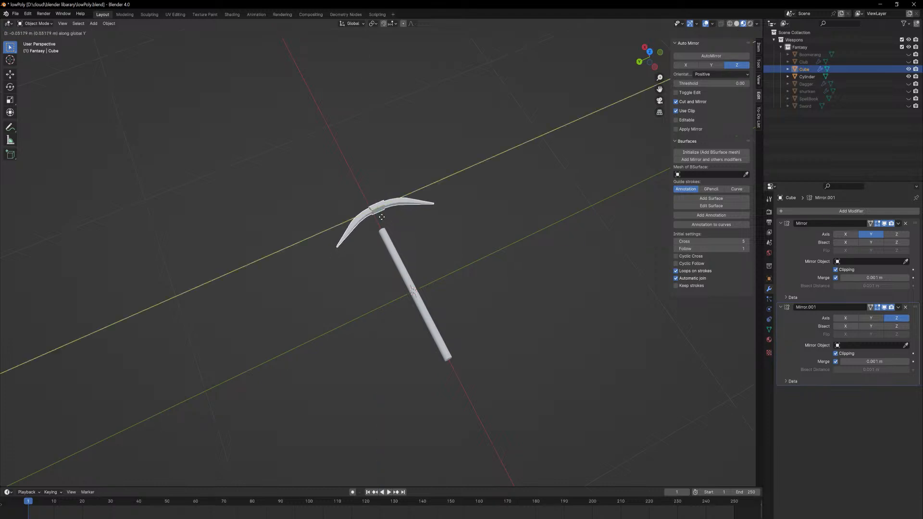
pyautogui.press('x')
pyautogui.click(387, 226)
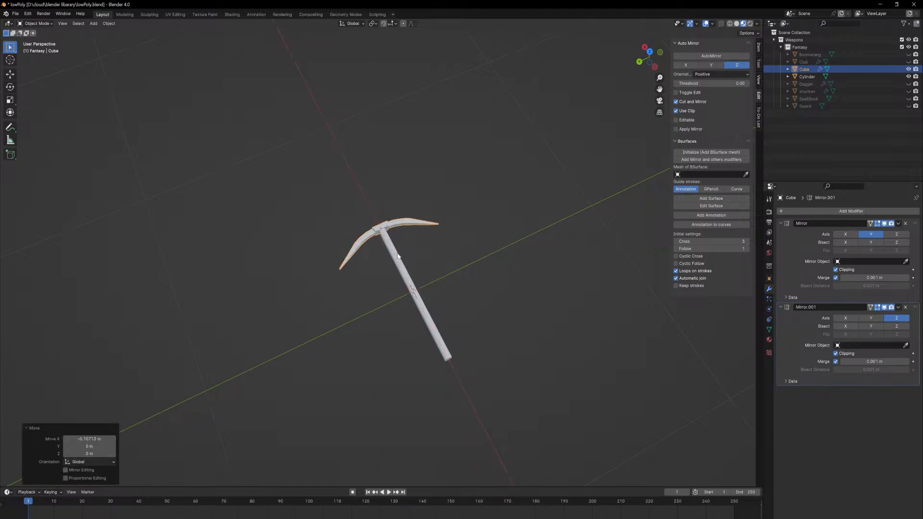
pyautogui.scroll(6, 407, 152)
pyautogui.moveTo(407, 151); pyautogui.dragTo(444, 129, button='middle')
pyautogui.scroll(-6, 445, 128)
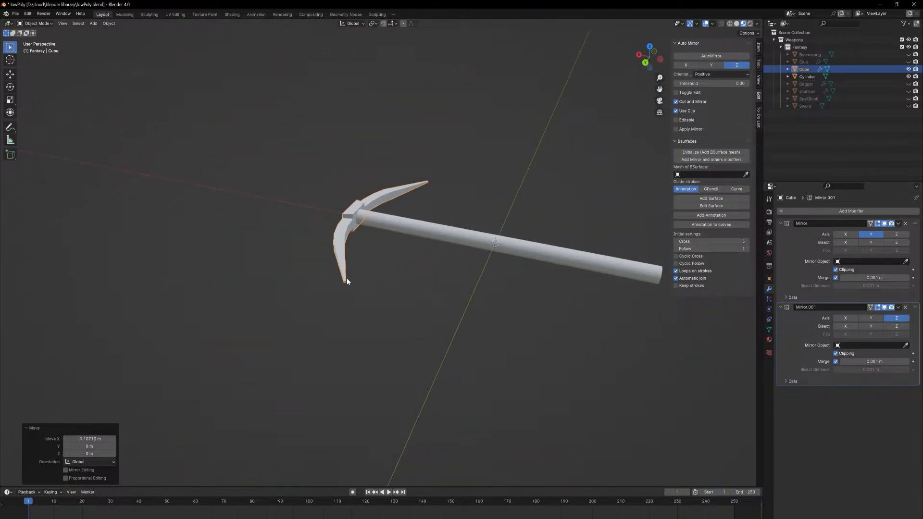
# Extrude the exposed face of the head's central block outward and leave mesh editing.
pyautogui.moveTo(347, 277); pyautogui.dragTo(523, 305, button='middle')
pyautogui.press('Tab')
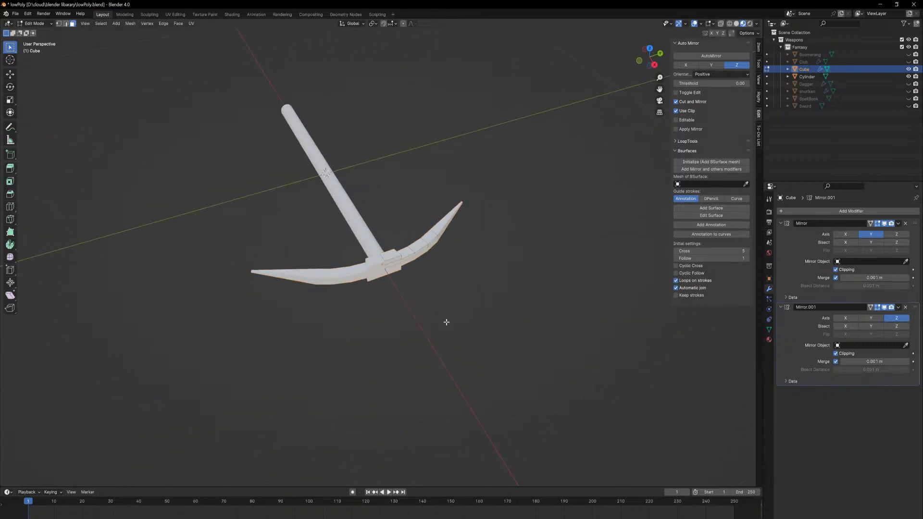
pyautogui.moveTo(446, 322); pyautogui.dragTo(375, 231, button='middle')
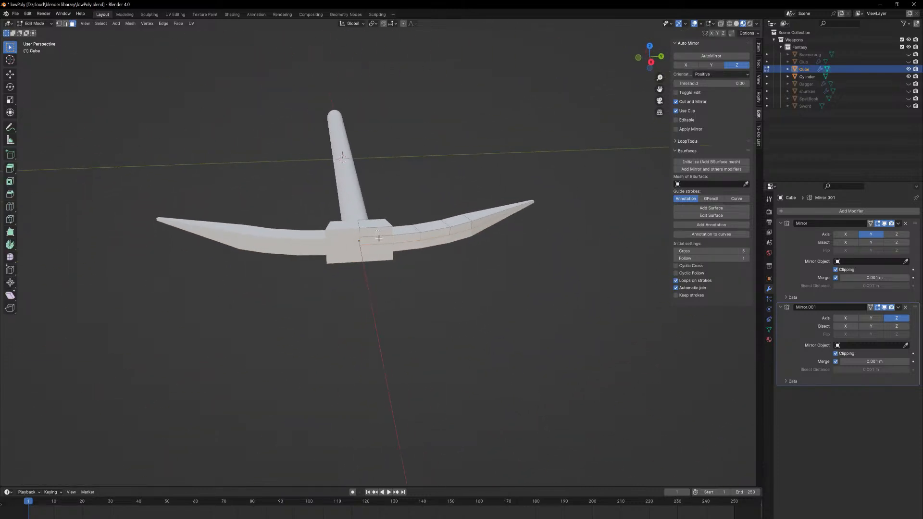
pyautogui.press('e')
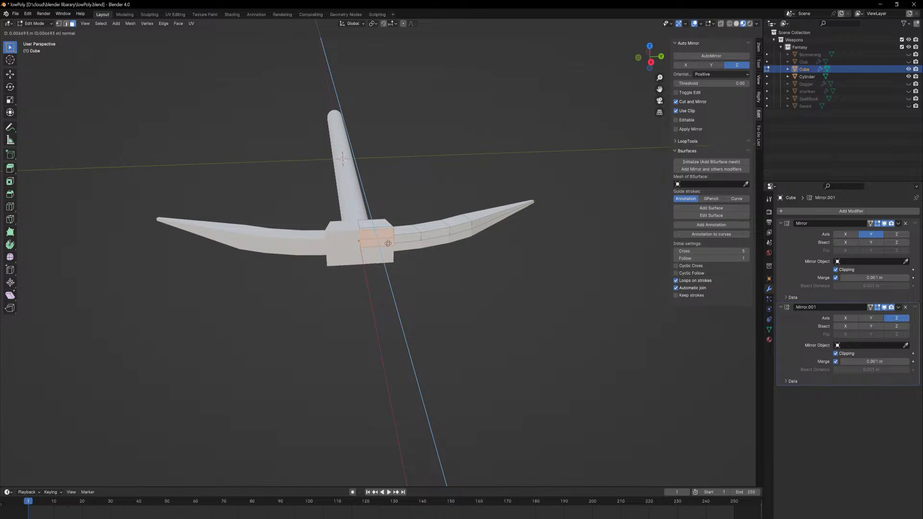
pyautogui.click(428, 255)
pyautogui.moveTo(428, 255); pyautogui.dragTo(343, 262, button='middle')
pyautogui.press('Tab')
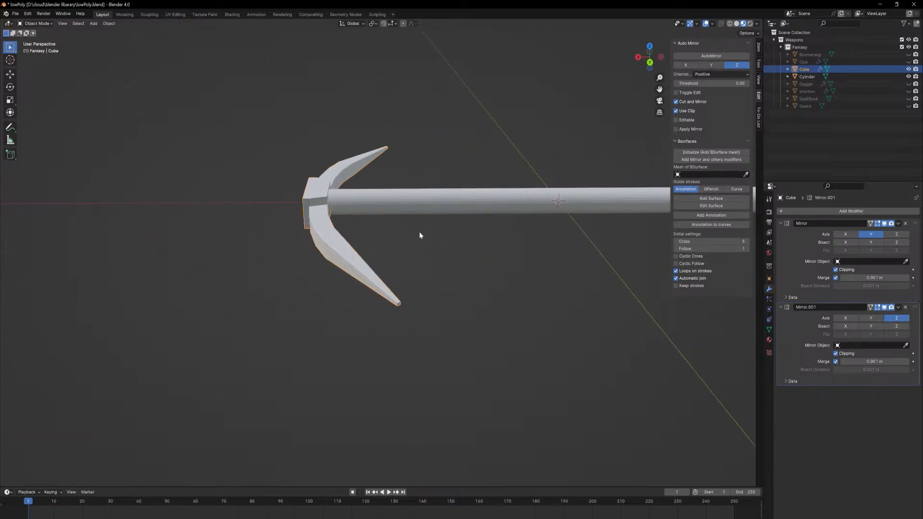
pyautogui.moveTo(419, 232); pyautogui.dragTo(377, 243, button='middle')
pyautogui.press('Tab')
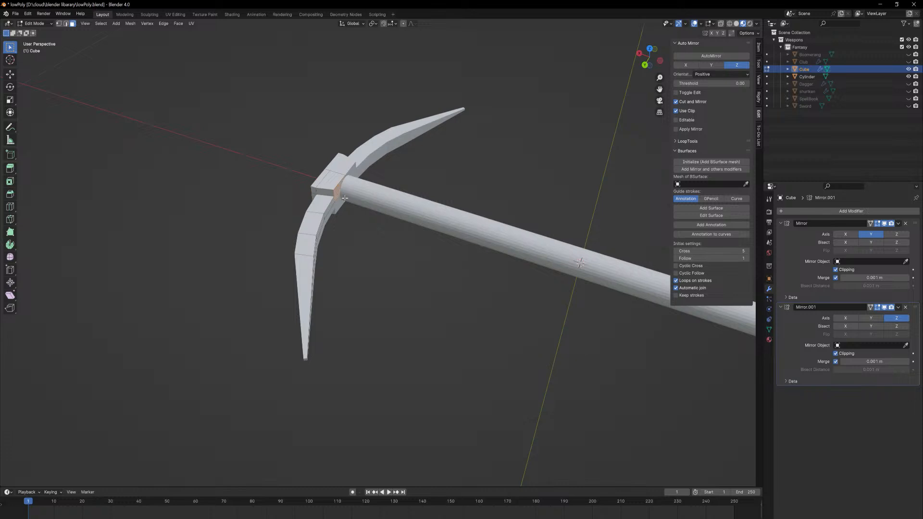
pyautogui.press('Tab')
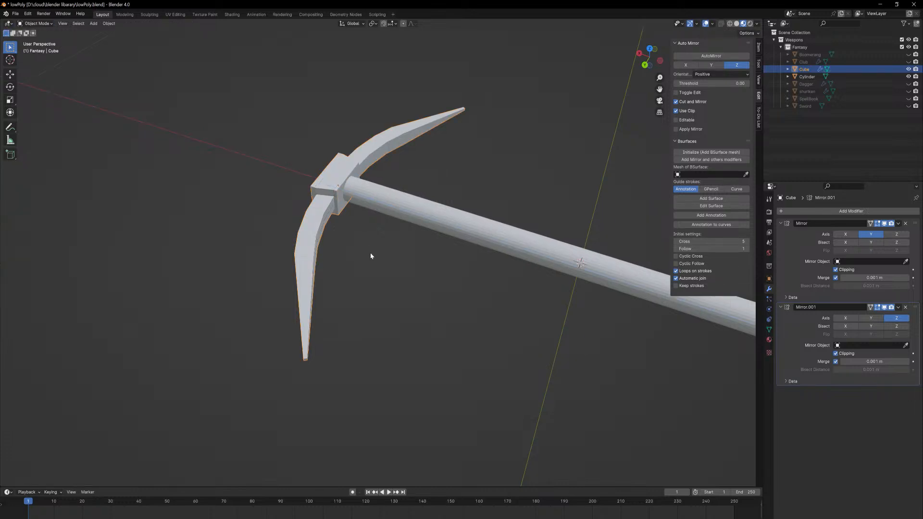
pyautogui.click(370, 256)
pyautogui.moveTo(370, 256); pyautogui.dragTo(360, 274, button='middle')
# Select the vertices at the head's pointed tip and rotate them 12° about the global Z axis.
pyautogui.press('Tab')
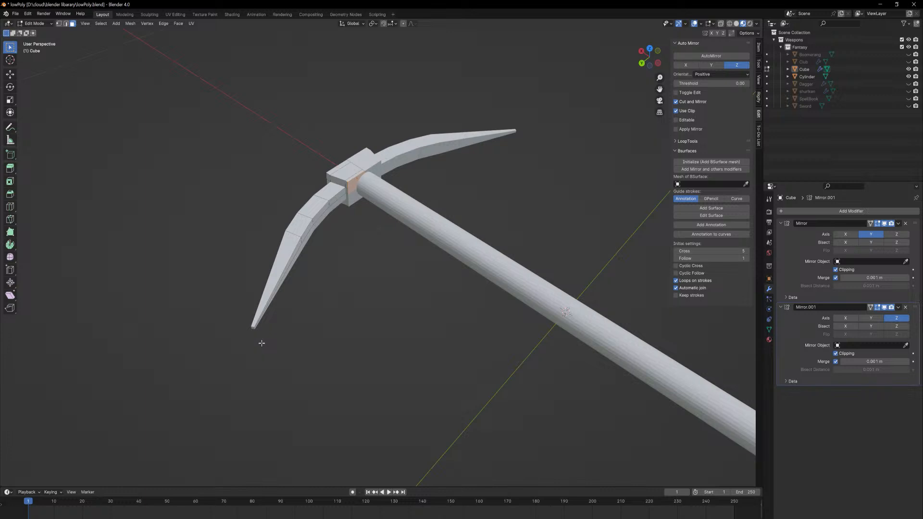
pyautogui.press('1')
pyautogui.click(253, 328)
pyautogui.press('r')
pyautogui.press('z')
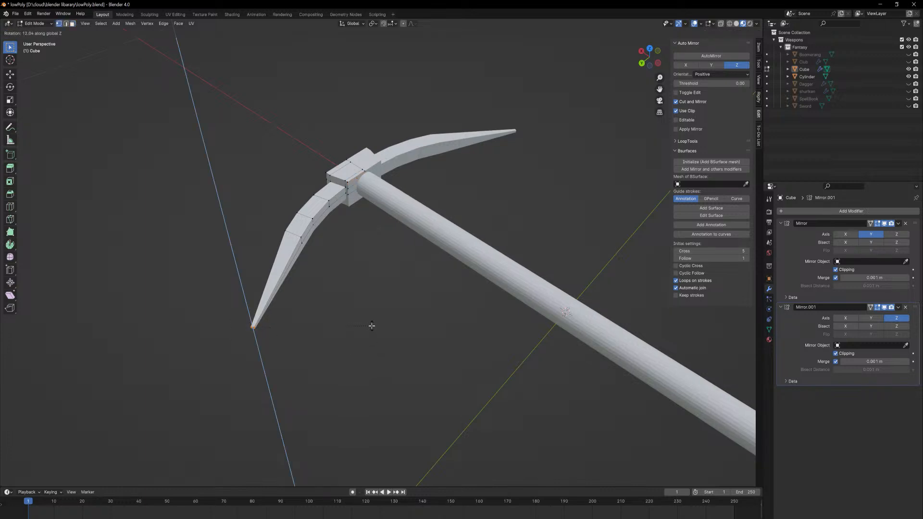
pyautogui.click(371, 326)
# Move the tip about -0.019 m in X and -0.023 m in Y, and rotate it further about the global Z axis.
pyautogui.press('g')
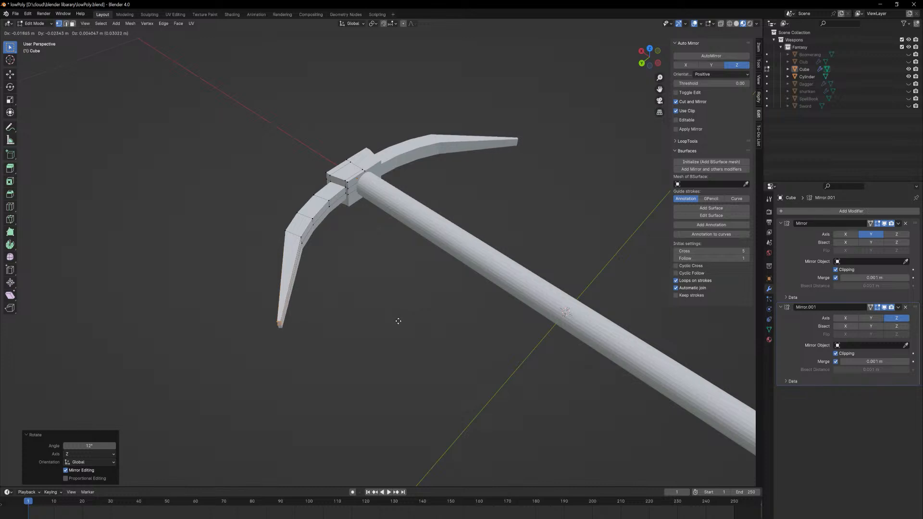
pyautogui.hotkey('shift', 'z')
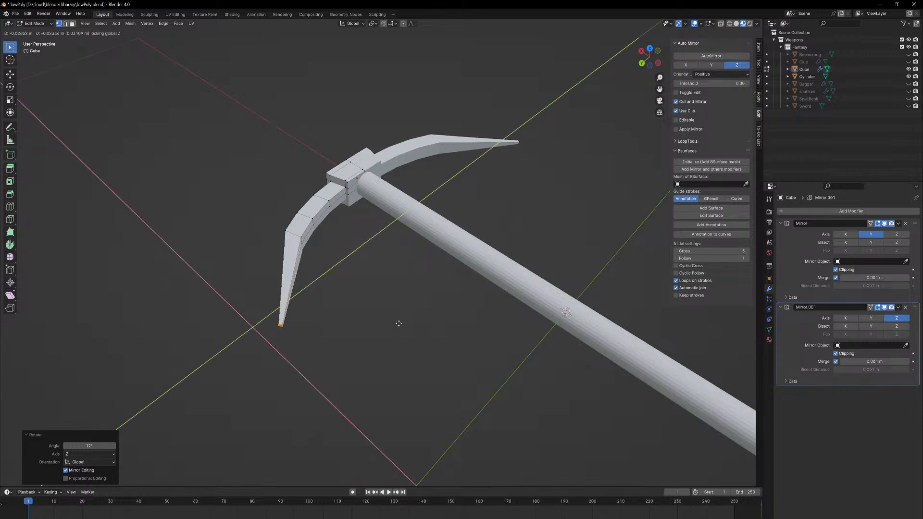
pyautogui.click(398, 323)
pyautogui.press('r')
pyautogui.press('z')
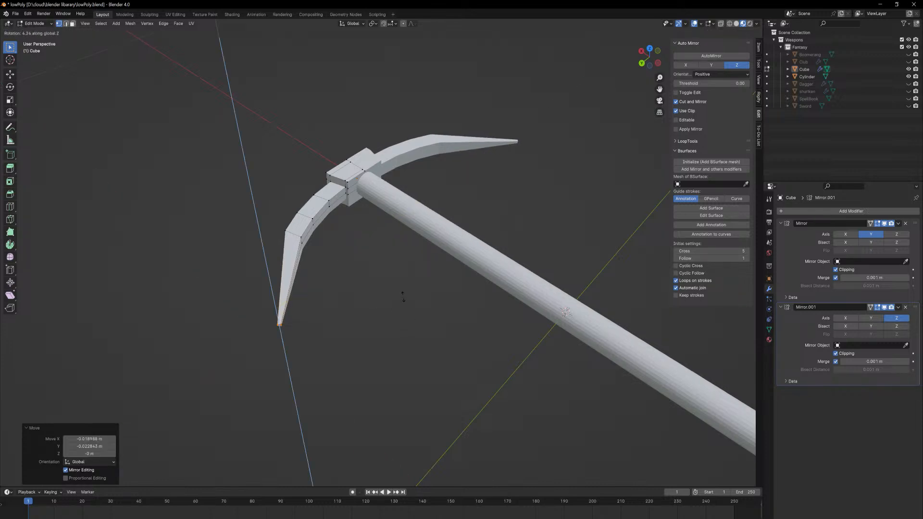
pyautogui.click(396, 231)
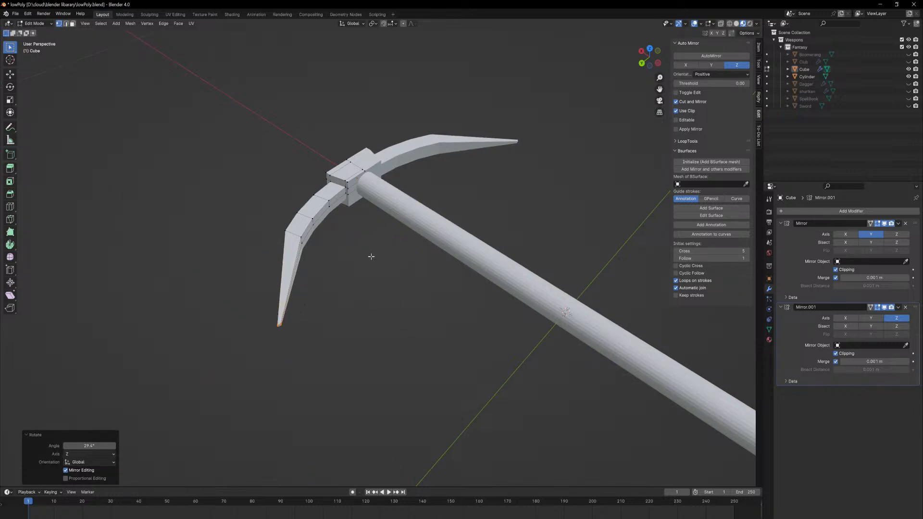
# Rotate the edge loop at the arm's bend about the global Z axis and slide it toward the tip by a factor of about 0.34.
pyautogui.click(293, 233)
pyautogui.moveTo(352, 252); pyautogui.dragTo(336, 263, button='middle')
pyautogui.press('r')
pyautogui.press('z')
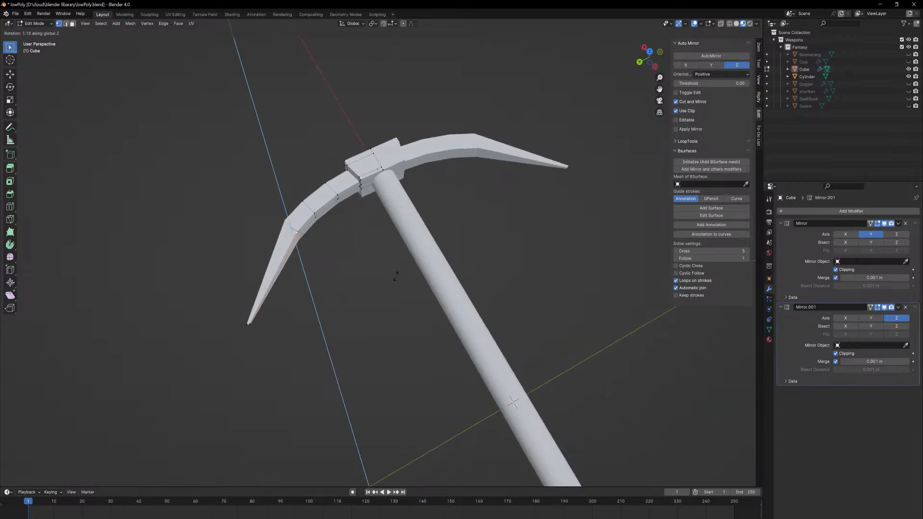
pyautogui.click(399, 231)
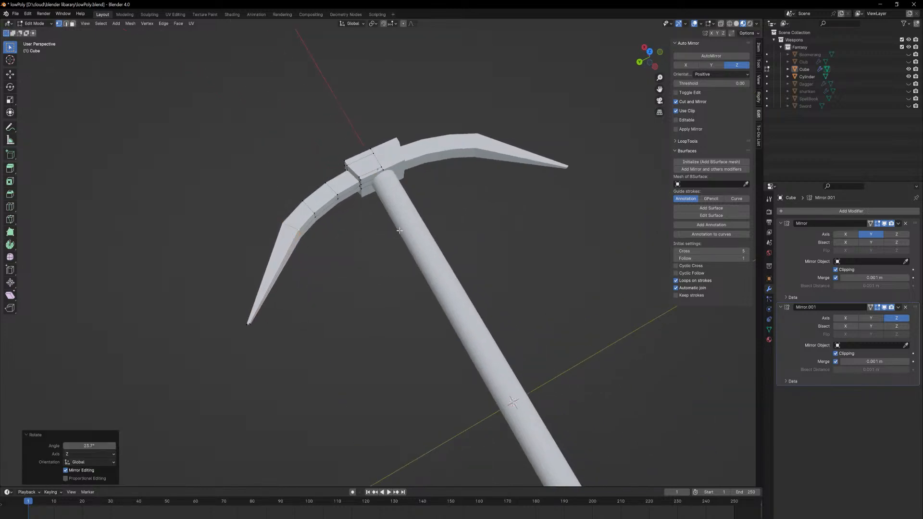
pyautogui.press('g')
pyautogui.press('g')
pyautogui.click(392, 244)
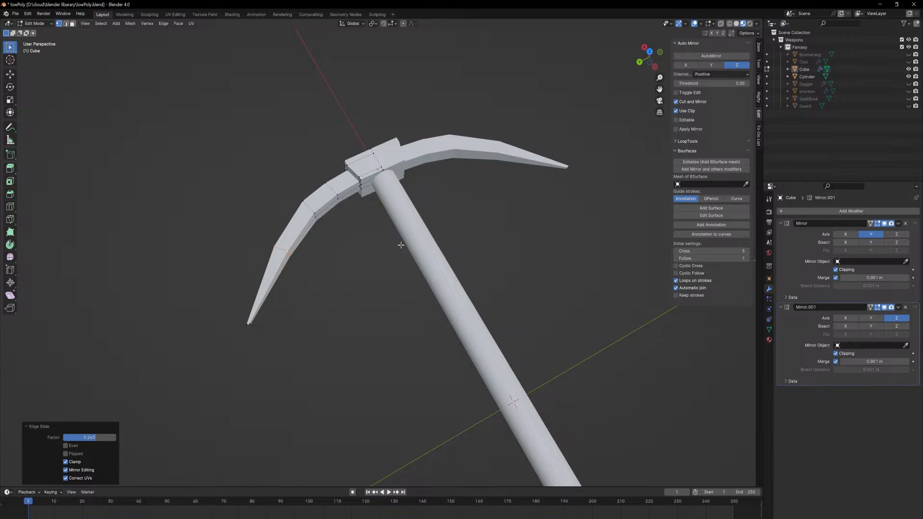
# Bevel the repositioned edge loop with extra segments to round the arm's curve, and leave mesh editing.
pyautogui.hotkey('ctrl', 'b')
pyautogui.scroll(2, 430, 249)
pyautogui.click(433, 247)
pyautogui.press('Tab')
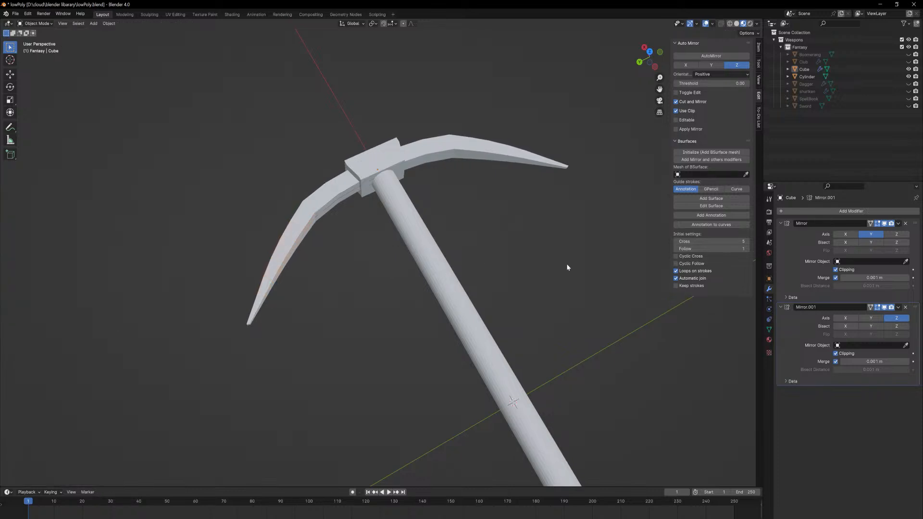
# Inset the outer face of the head's central block with a thickness of about 0.124 m, and leave mesh editing.
pyautogui.moveTo(551, 251); pyautogui.dragTo(421, 262, button='middle')
pyautogui.press('Tab')
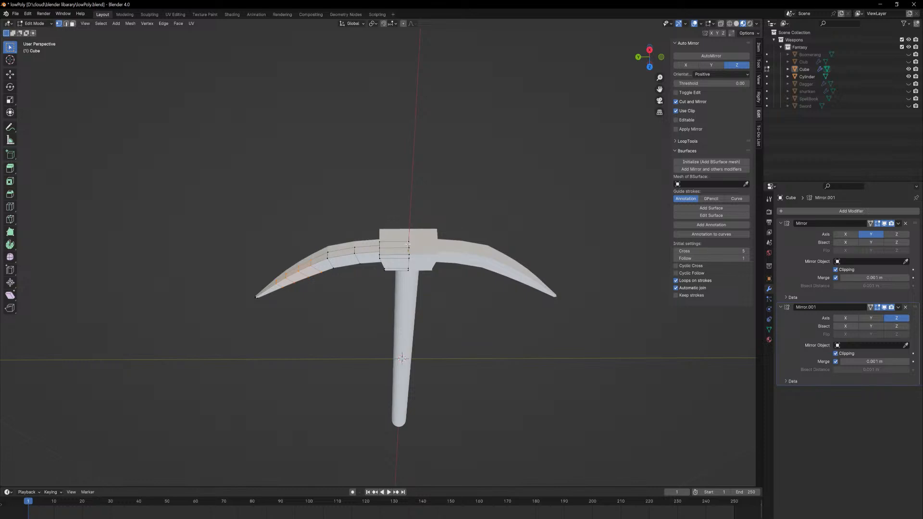
pyautogui.scroll(2, 402, 240)
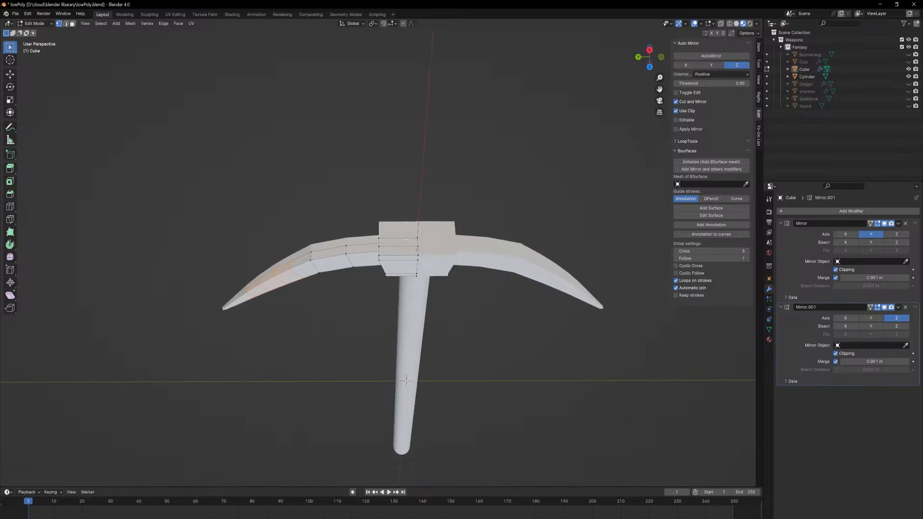
pyautogui.press('3')
pyautogui.click(407, 244)
pyautogui.press('i')
pyautogui.click(535, 252)
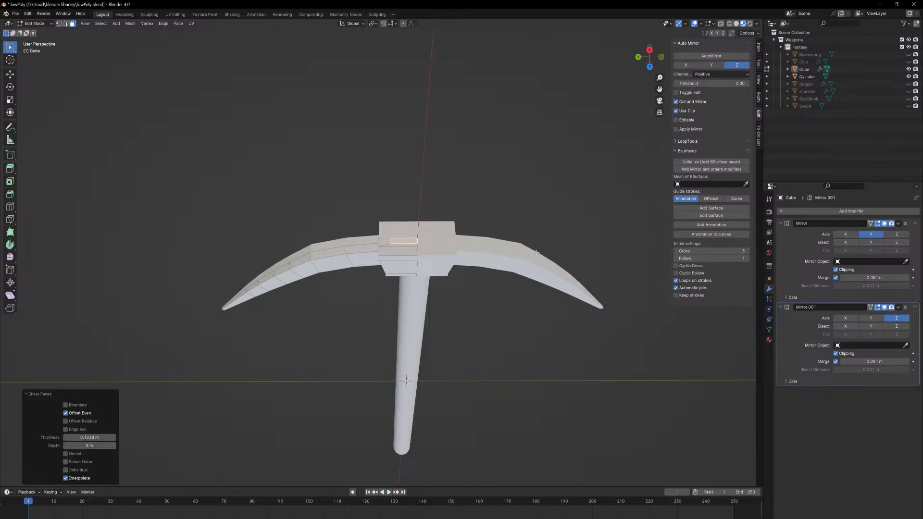
pyautogui.press('Tab')
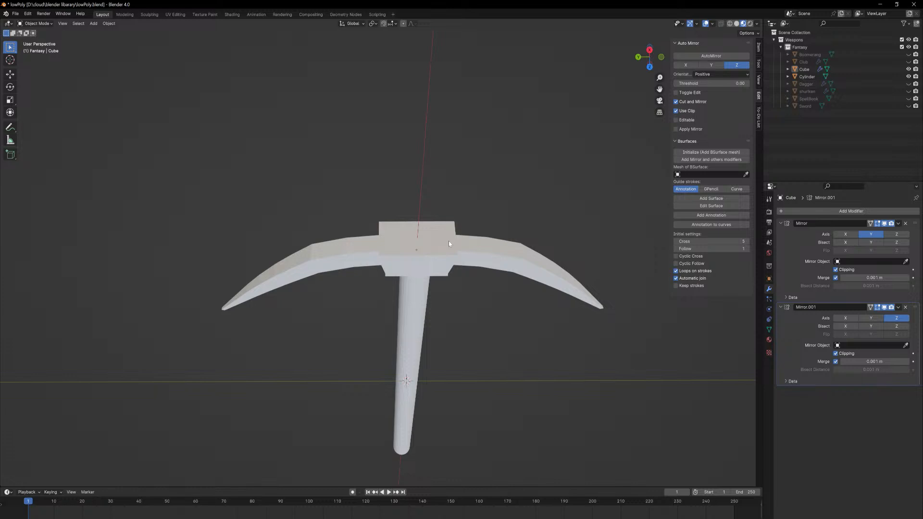
pyautogui.press('Tab')
pyautogui.press('Tab')
# Move the head about -0.04 m along the global X axis so the handle's end pokes through the central block.
pyautogui.moveTo(451, 244); pyautogui.dragTo(449, 200, button='middle')
pyautogui.press('g')
pyautogui.press('z')
pyautogui.press('z')
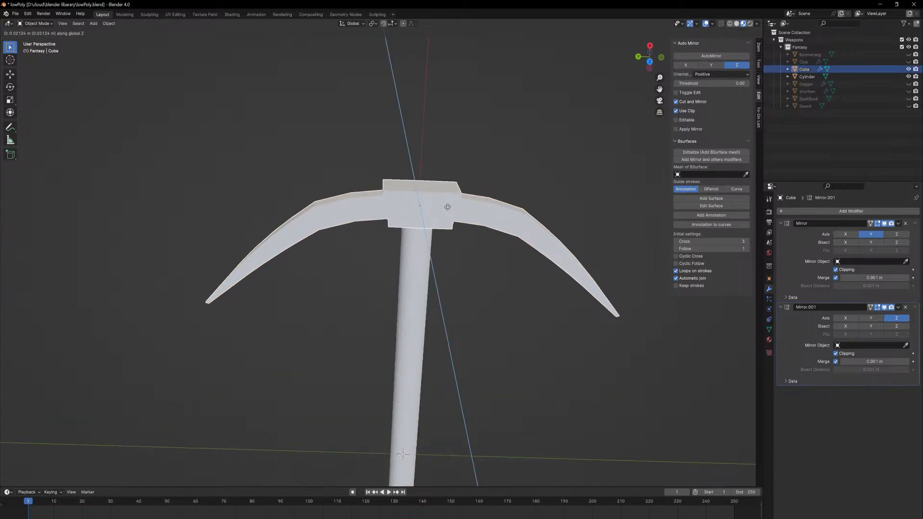
pyautogui.press('y')
pyautogui.press('x')
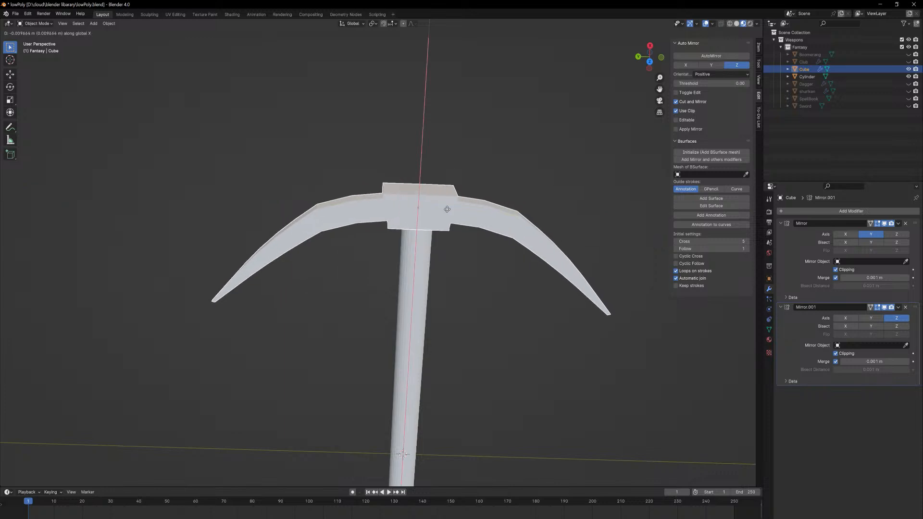
pyautogui.click(445, 238)
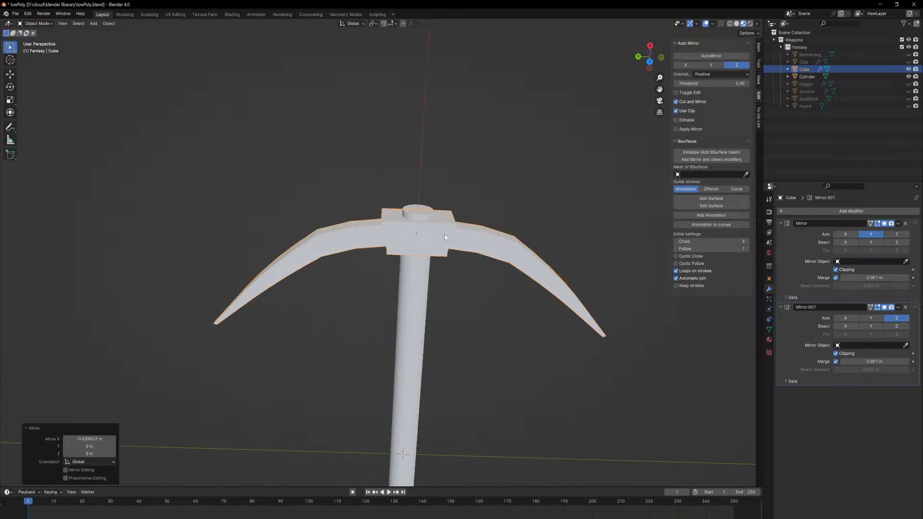
pyautogui.press('Tab')
pyautogui.moveTo(478, 320); pyautogui.dragTo(374, 357, button='middle')
pyautogui.press('Tab')
pyautogui.scroll(-4, 375, 360)
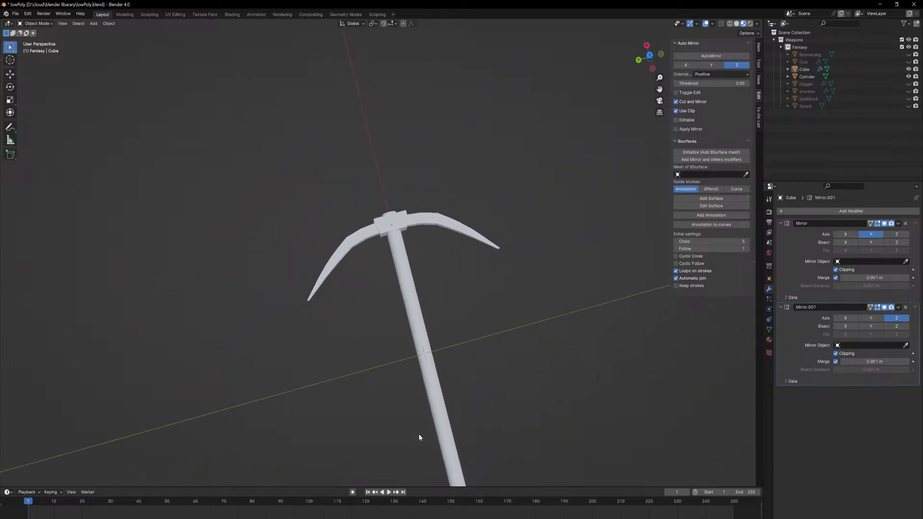
# Apply both Mirror modifiers on the head and join it with the handle into one object.
pyautogui.click(903, 224)
pyautogui.click(903, 224)
pyautogui.press('a')
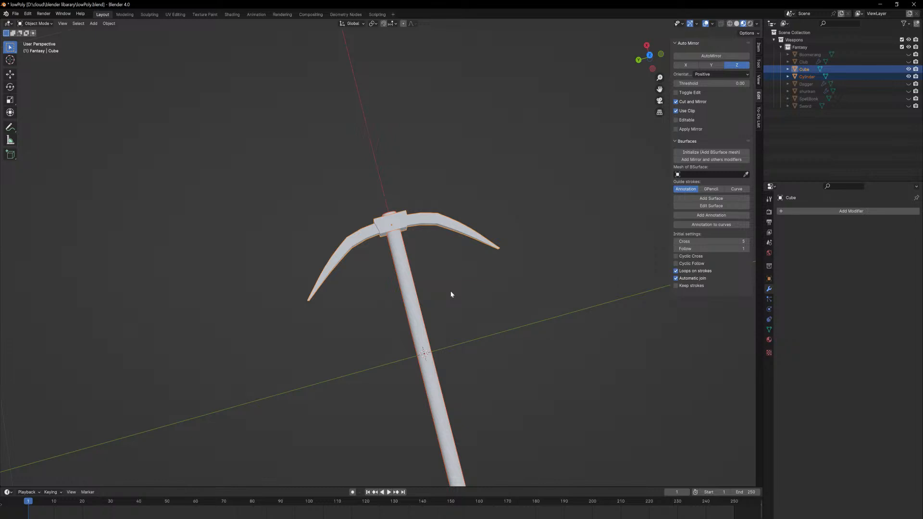
pyautogui.hotkey('ctrl', 'j')
pyautogui.click(467, 315)
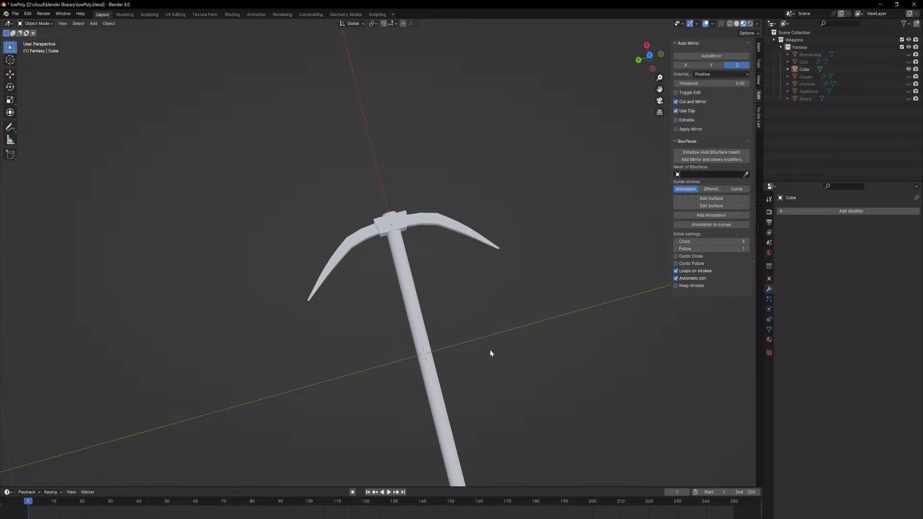
# Select the joined object and rename it Pickaxe.
pyautogui.moveTo(491, 352); pyautogui.dragTo(452, 325, button='middle')
pyautogui.click(413, 230)
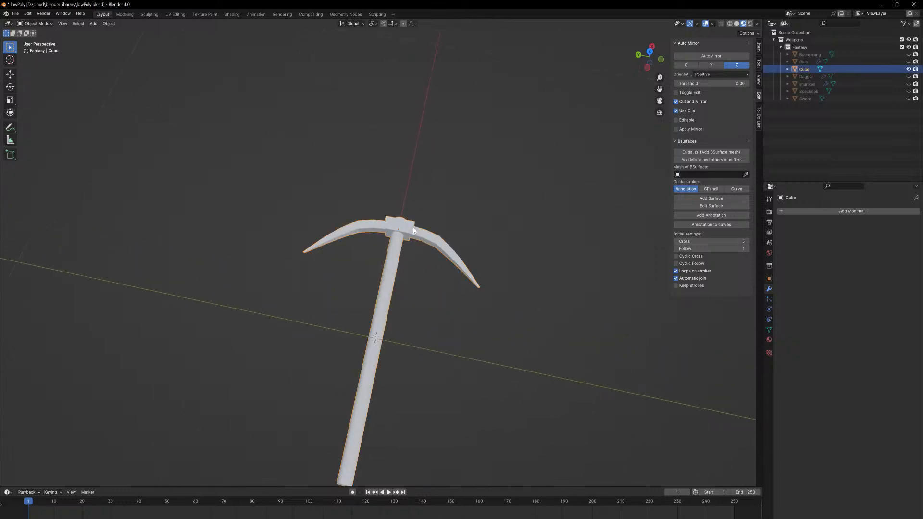
pyautogui.doubleClick(804, 69)
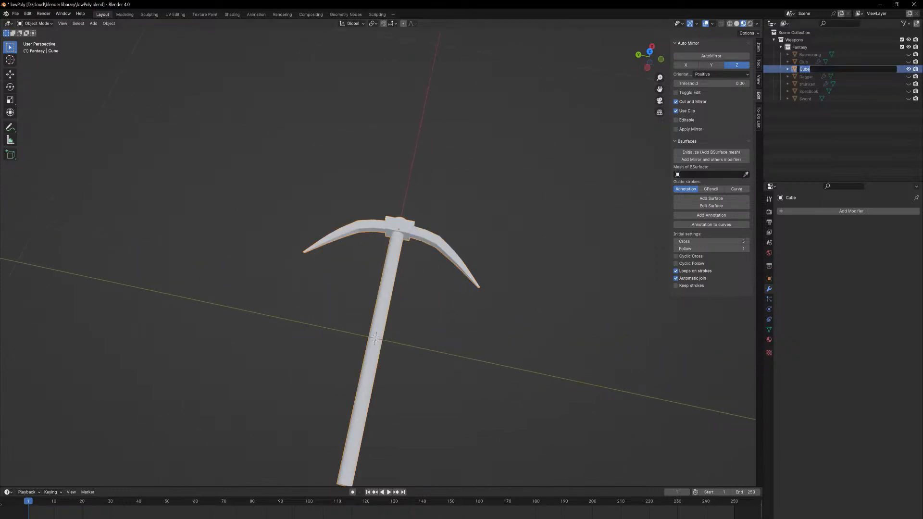
pyautogui.write('p')
pyautogui.press('Return')
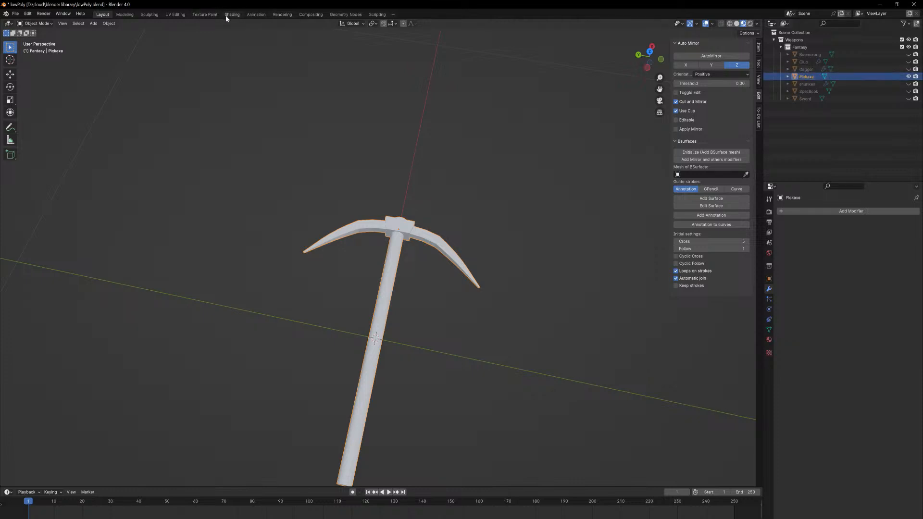
# Switch to the UV Editing workspace and give the pickaxe the existing palette material named Material, then leave mesh editing.
pyautogui.click(176, 15)
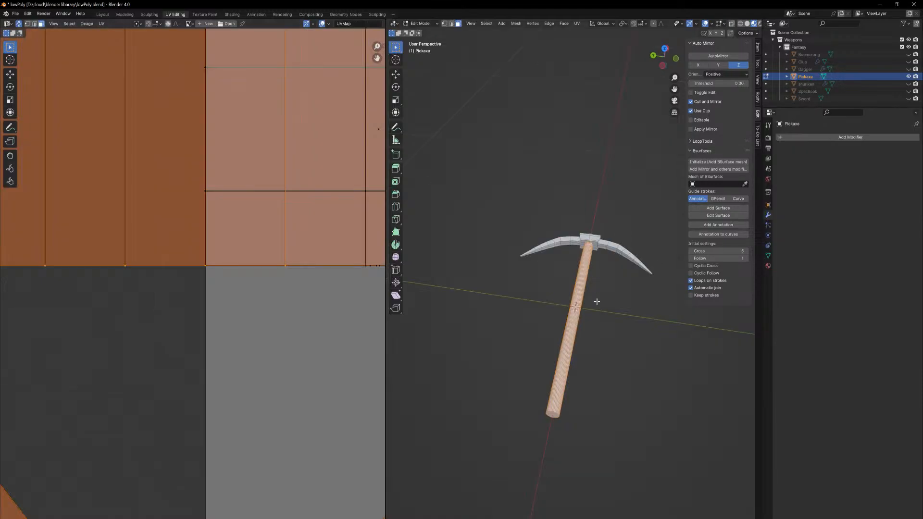
pyautogui.press('Home')
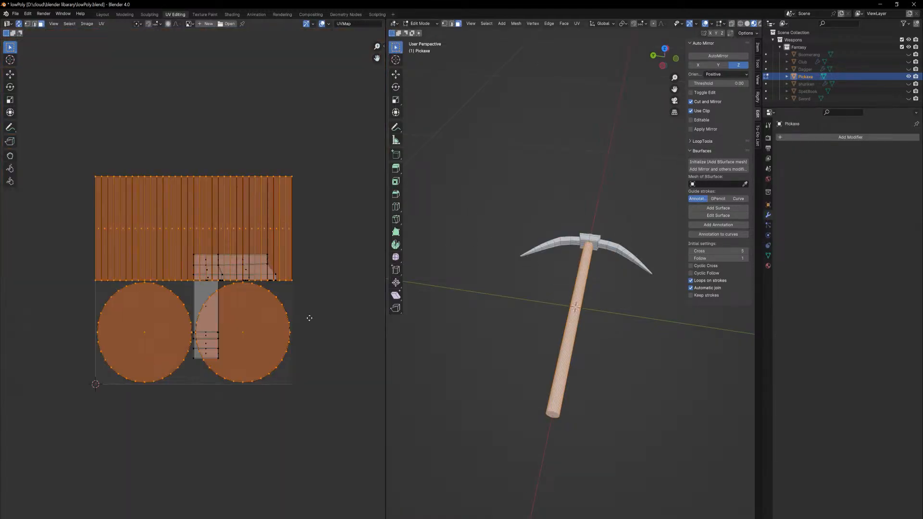
pyautogui.moveTo(543, 210); pyautogui.dragTo(461, 285, button='middle')
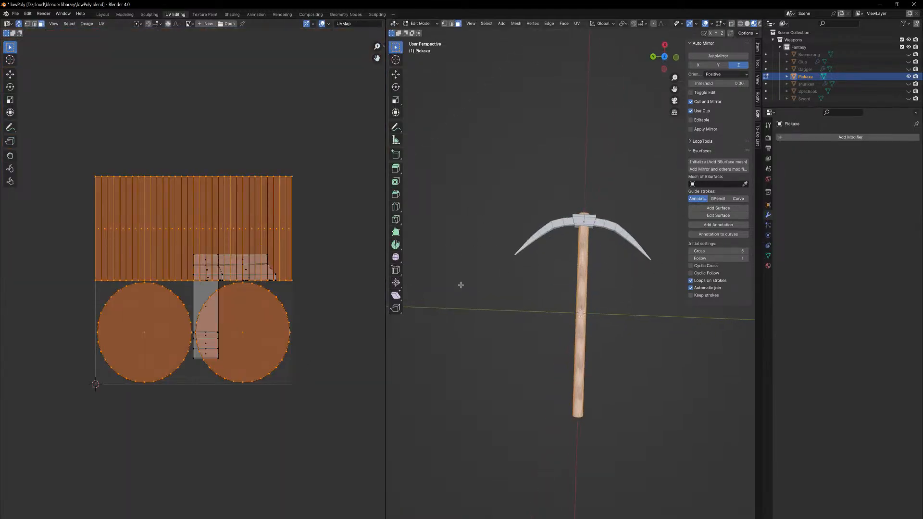
pyautogui.click(768, 266)
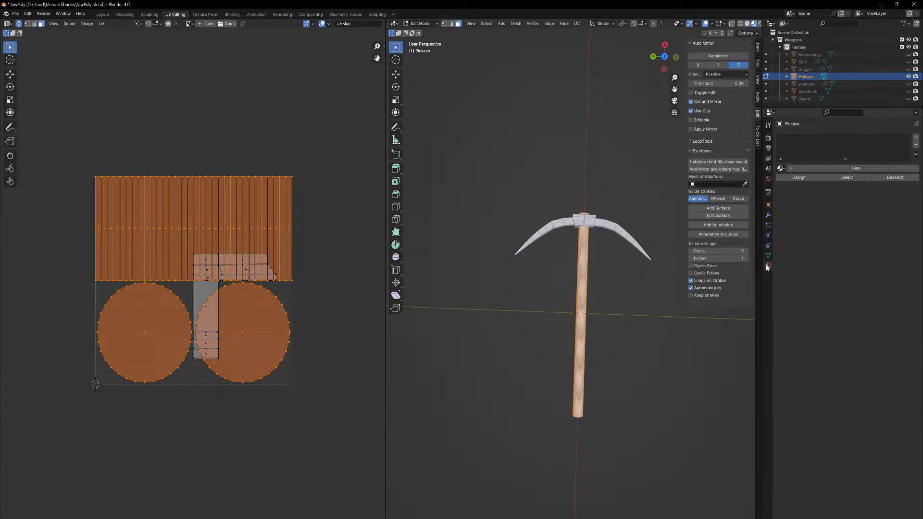
pyautogui.click(781, 168)
pyautogui.click(799, 181)
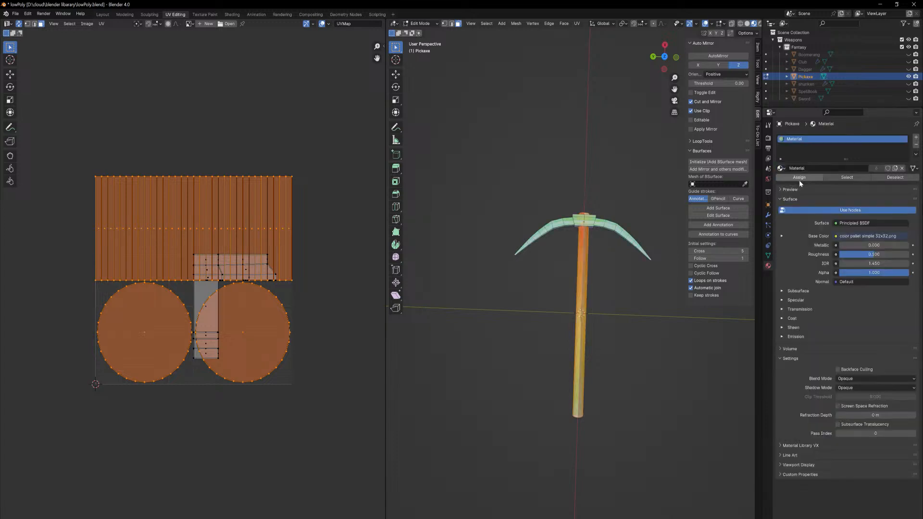
pyautogui.click(783, 178)
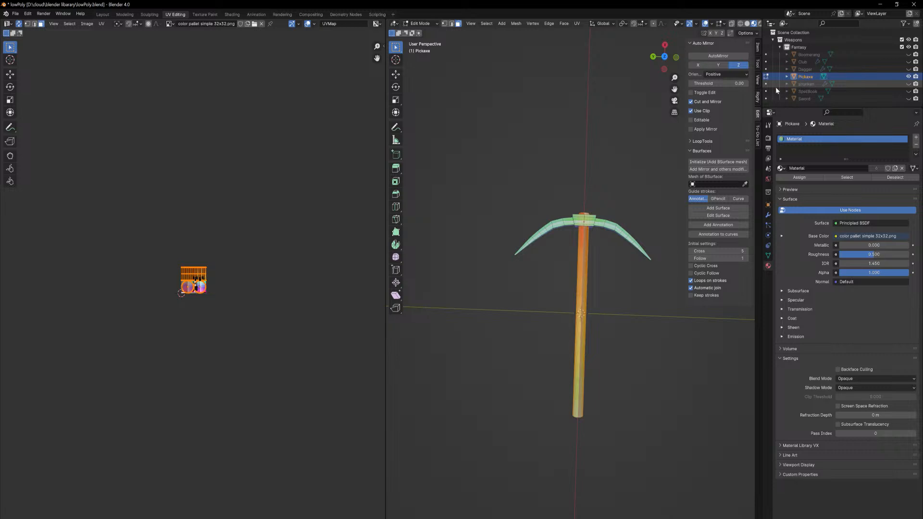
pyautogui.press('Tab')
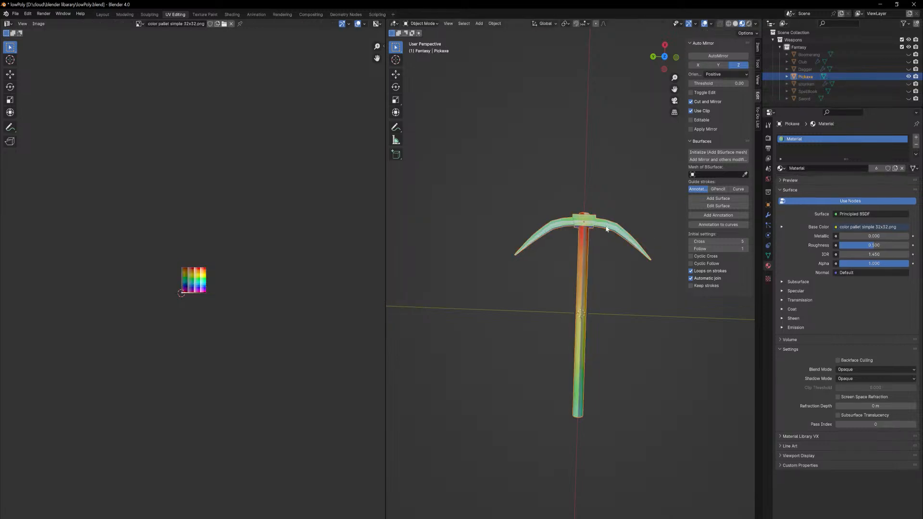
# Check the materials of the shuriken, Sword and Dagger, and replace the Dagger's material with the shared one named Material.
pyautogui.click(801, 84)
pyautogui.press('Right')
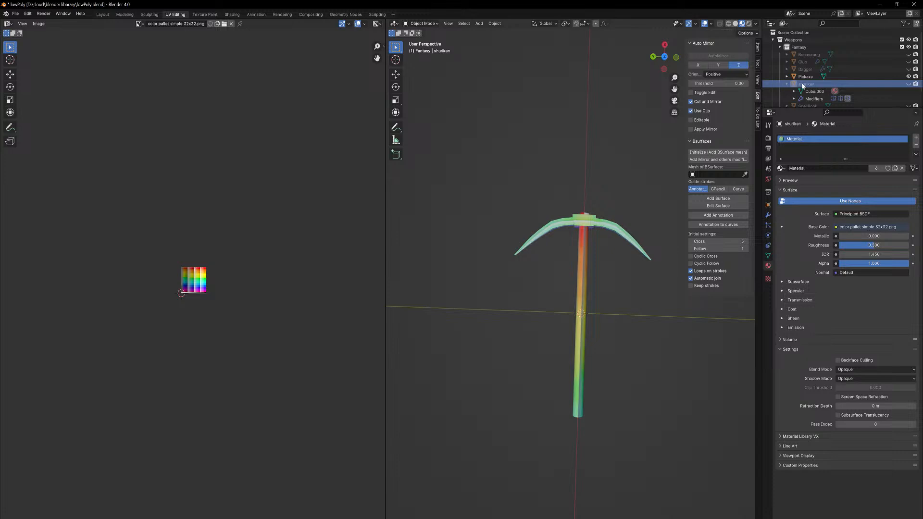
pyautogui.click(786, 84)
pyautogui.click(806, 98)
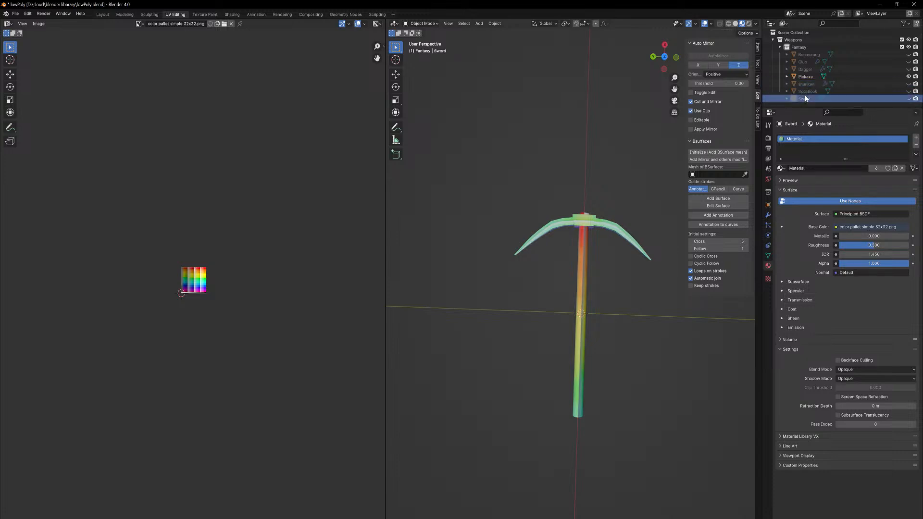
pyautogui.click(808, 63)
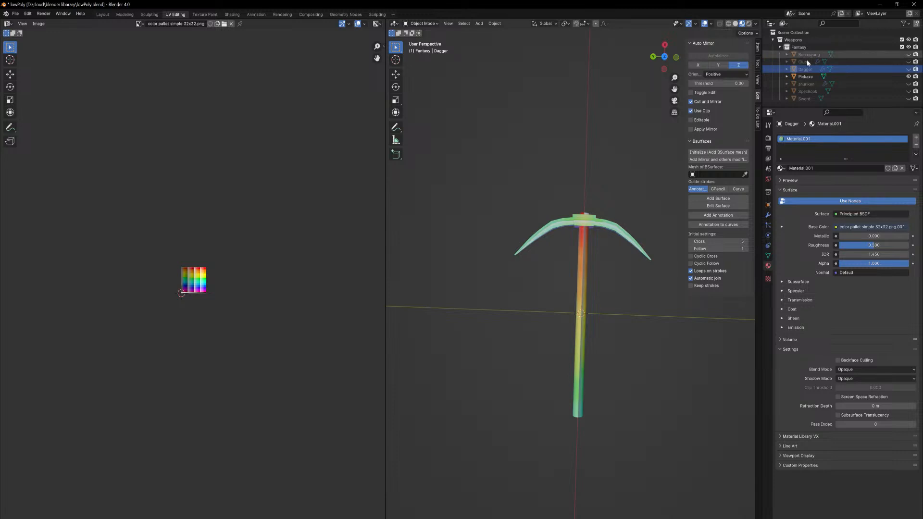
pyautogui.click(783, 169)
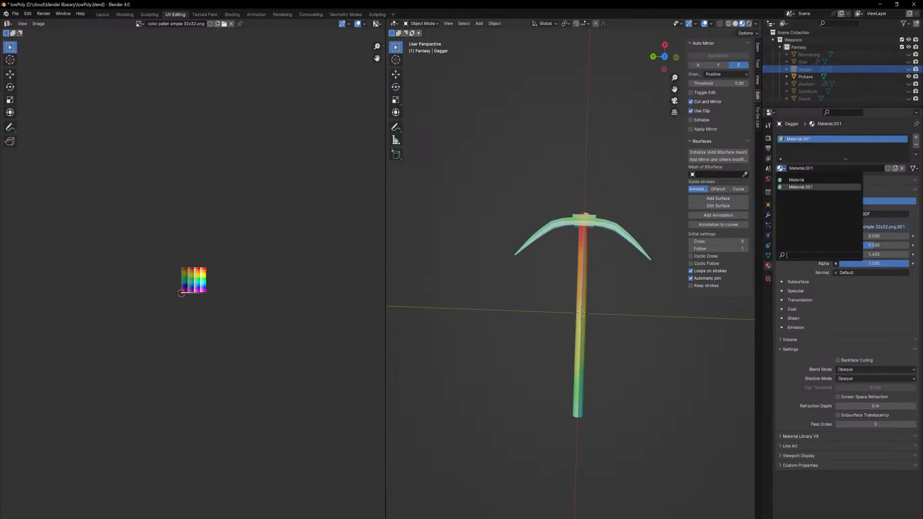
pyautogui.click(789, 181)
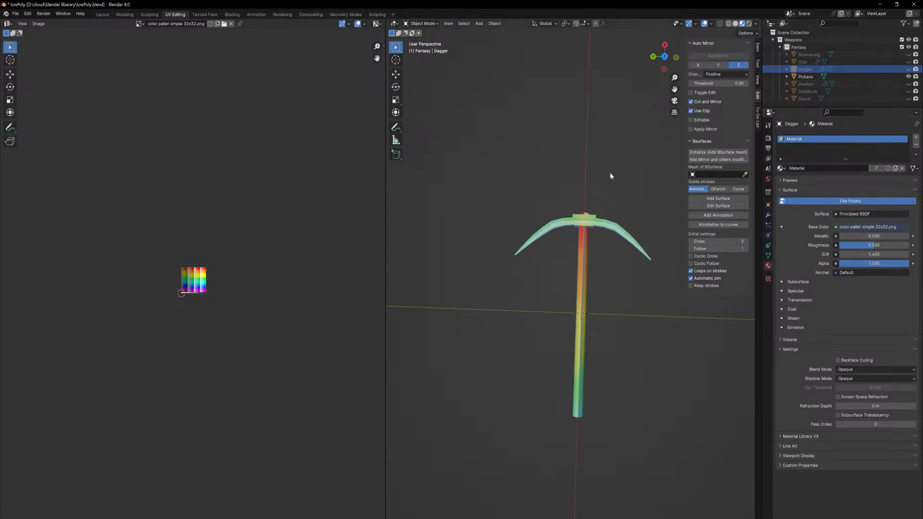
# Collapse the Pickaxe handle's UVs to a single point with scale 0 and move them onto a dark brown swatch in the palette's first colour block.
pyautogui.click(805, 76)
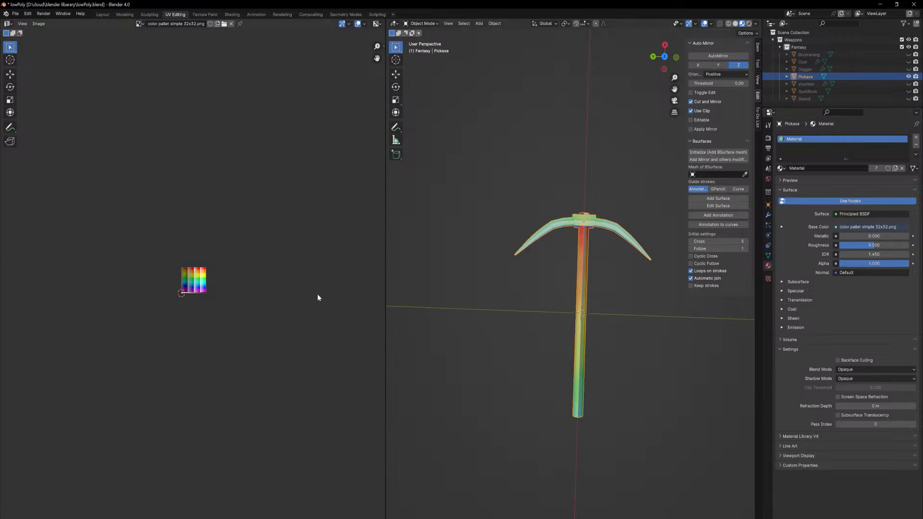
pyautogui.scroll(7, 255, 258)
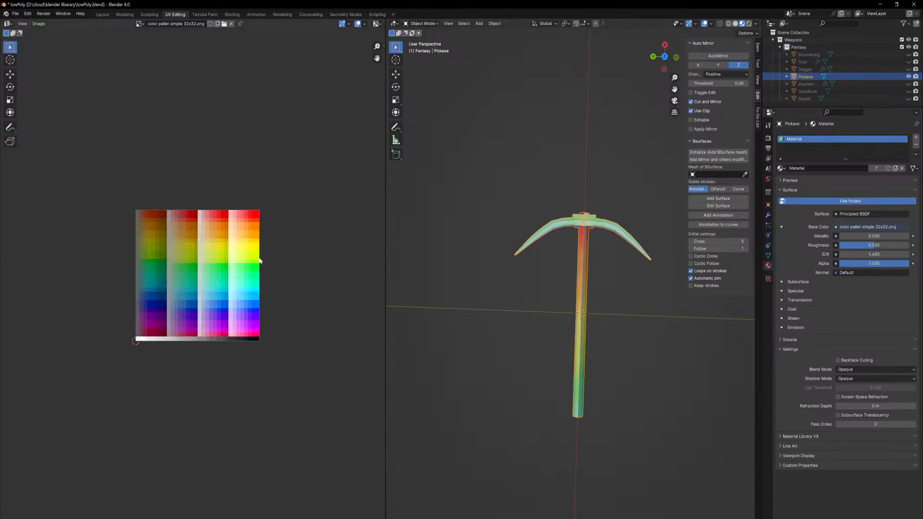
pyautogui.scroll(2, 259, 264)
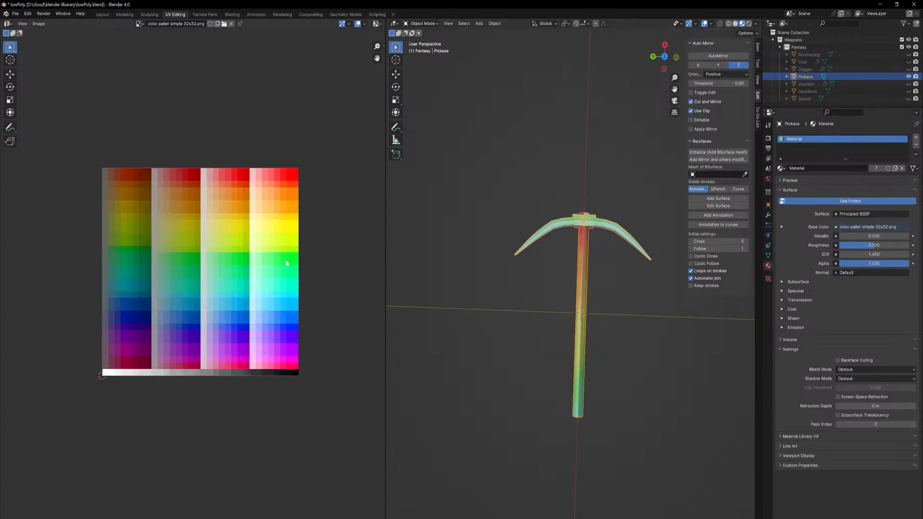
pyautogui.press('Tab')
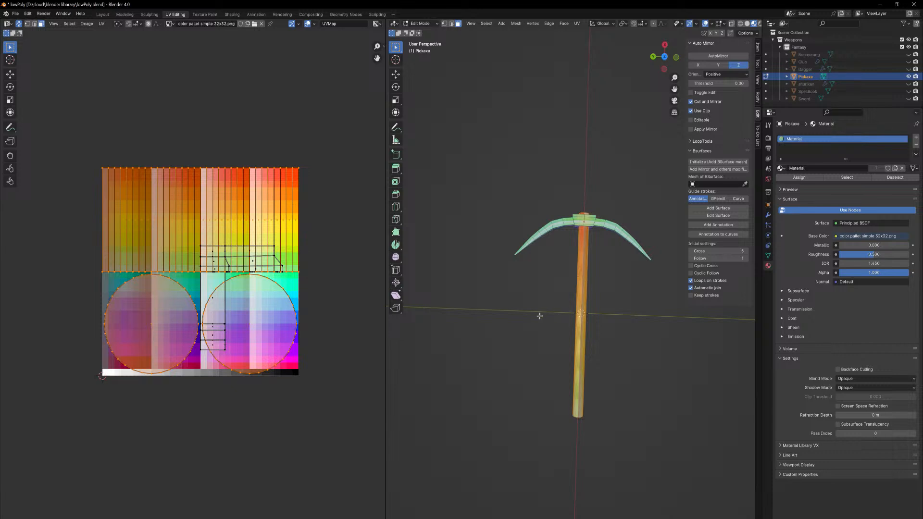
pyautogui.moveTo(269, 246); pyautogui.dragTo(274, 249, button='middle')
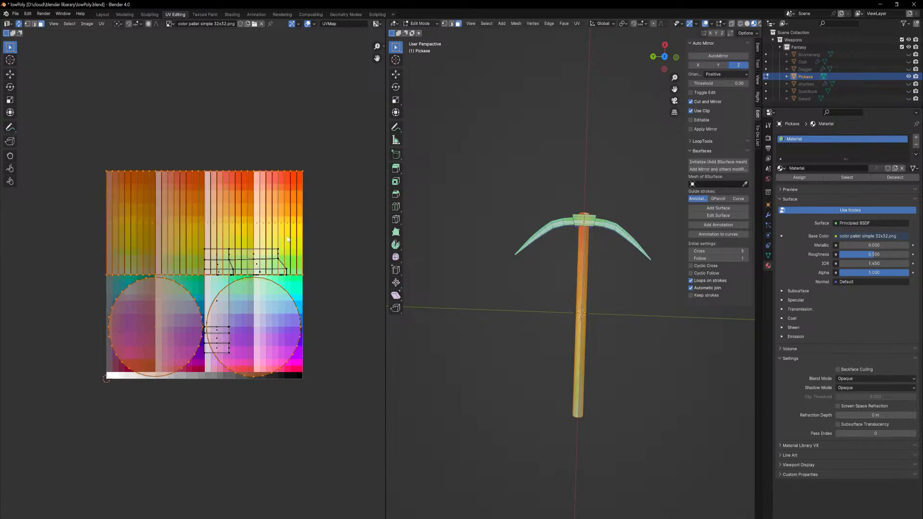
pyautogui.press('s')
pyautogui.press('0')
pyautogui.press('Return')
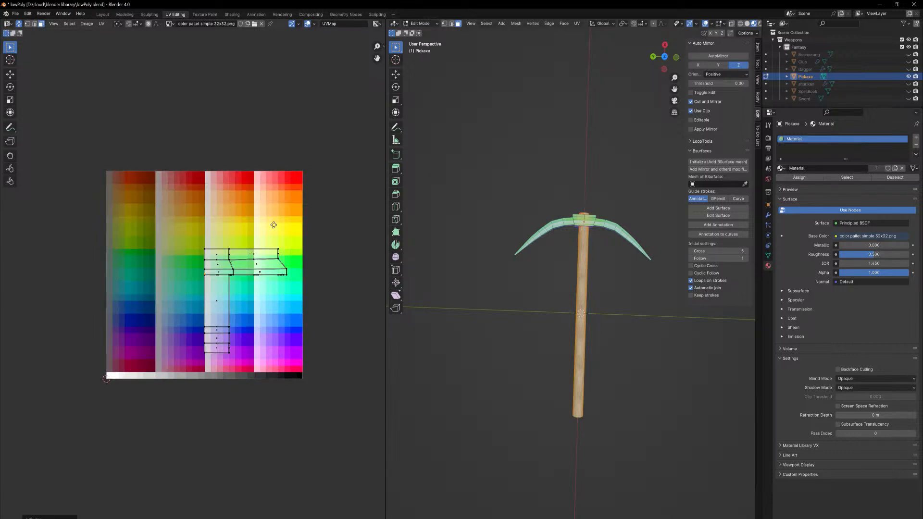
pyautogui.press('g')
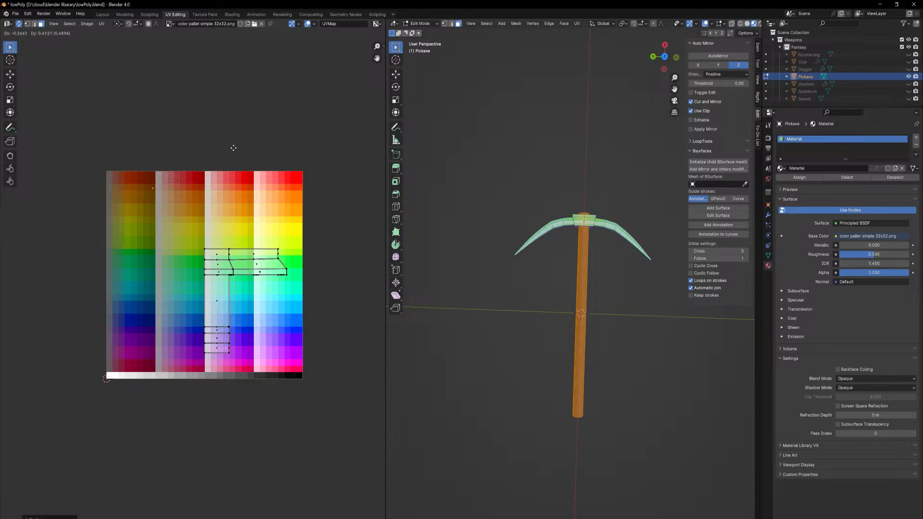
pyautogui.click(232, 153)
pyautogui.press('Tab')
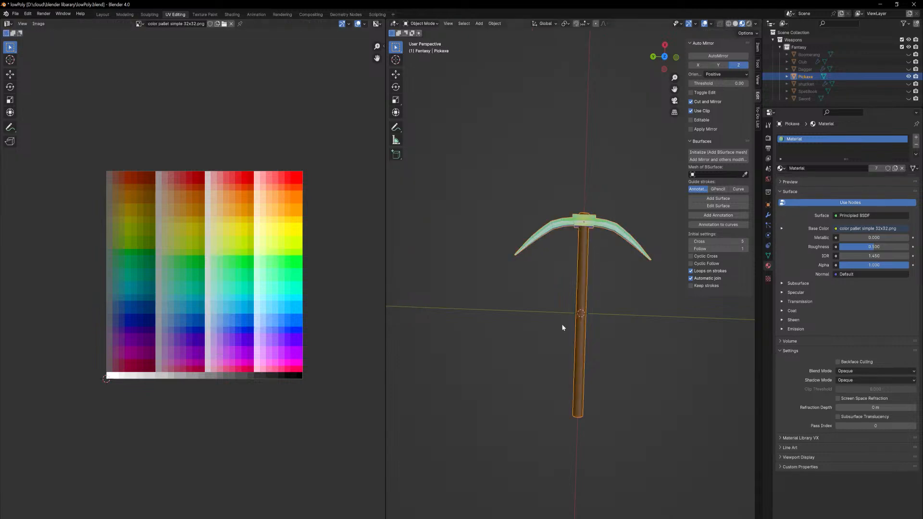
# Select the linked head mesh, scale its UVs to 0 and place them on a pale blue swatch in the palette's third colour block.
pyautogui.press('Tab')
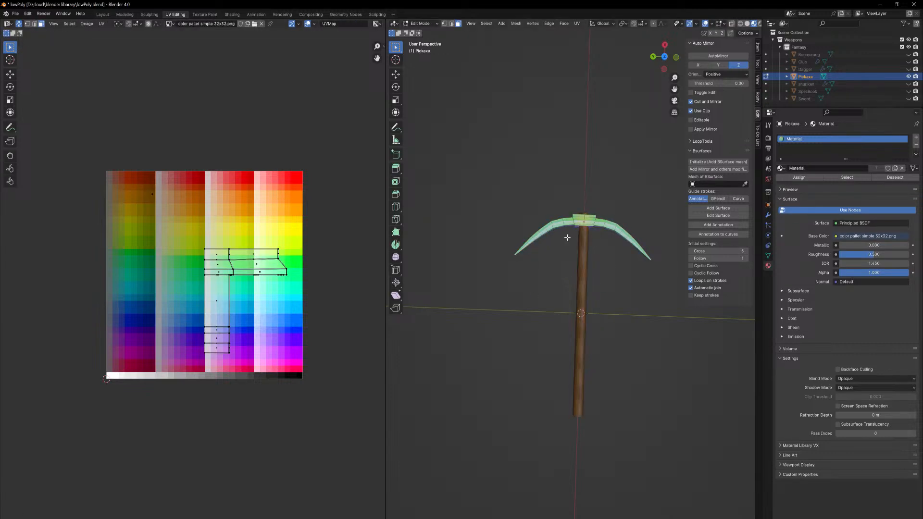
pyautogui.press('l')
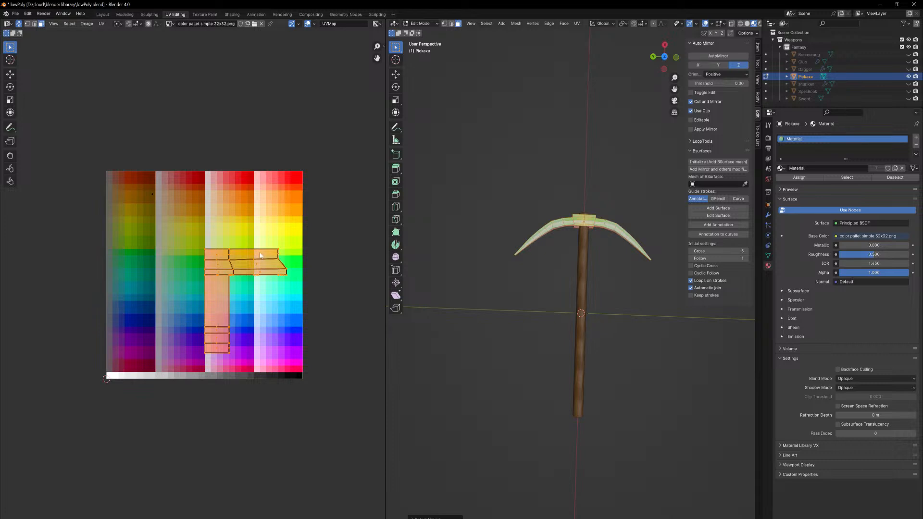
pyautogui.moveTo(273, 247); pyautogui.dragTo(265, 254, button='middle')
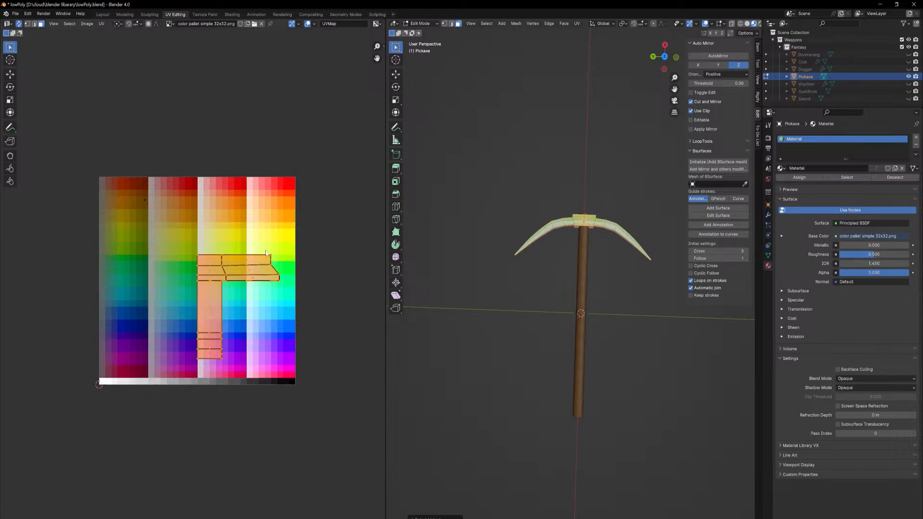
pyautogui.press('s')
pyautogui.press('0')
pyautogui.press('Return')
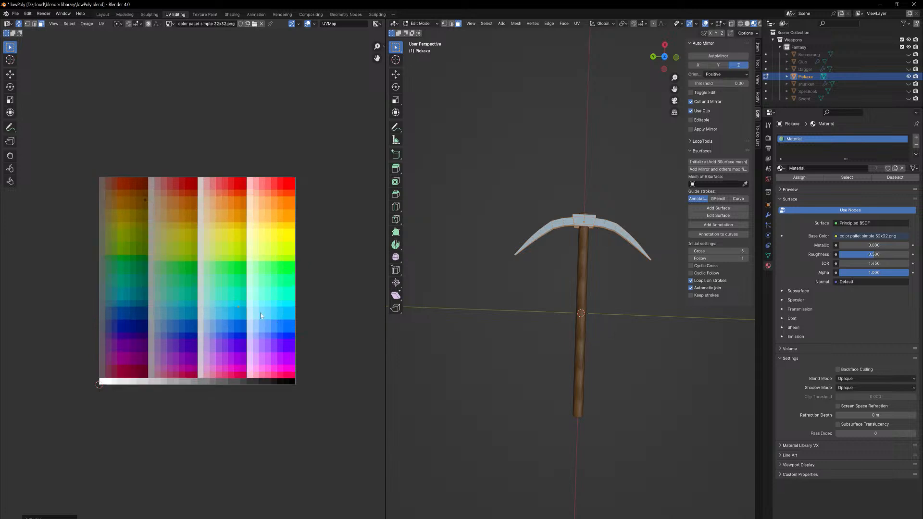
pyautogui.scroll(2, 261, 313)
pyautogui.press('g')
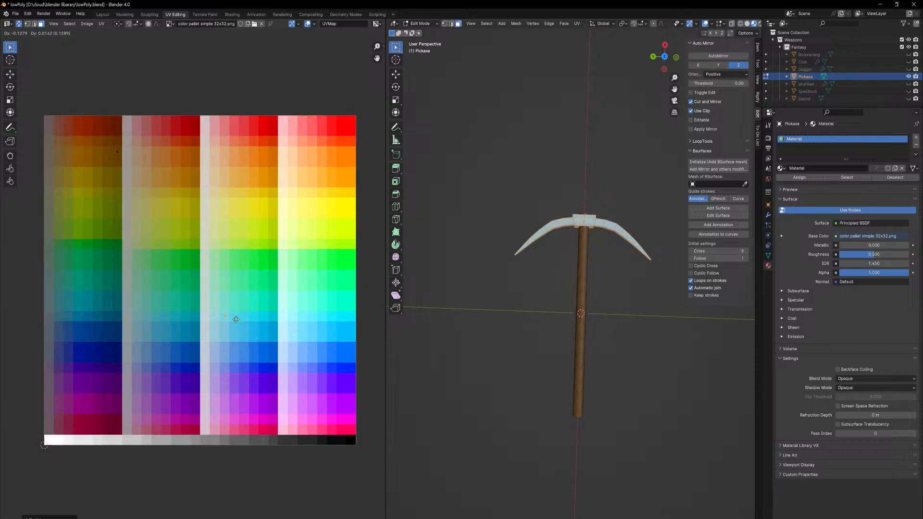
pyautogui.click(238, 320)
pyautogui.press('Tab')
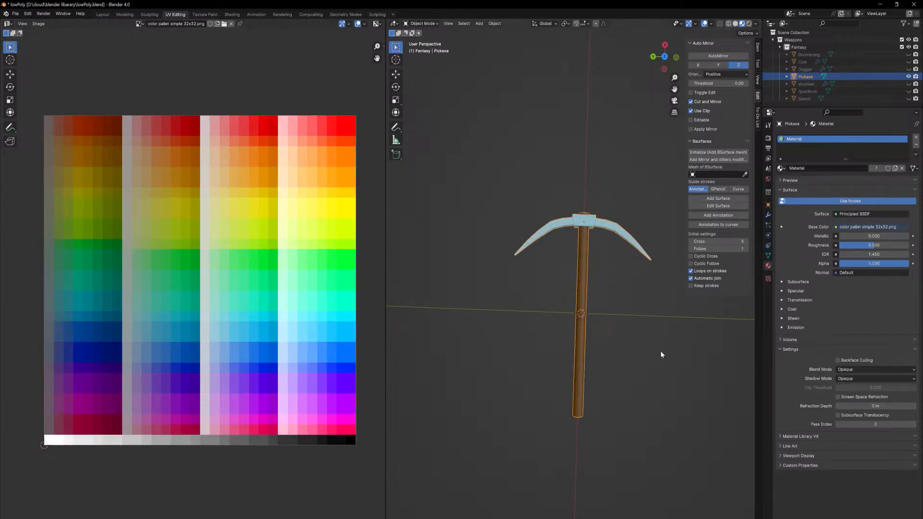
# Try greyer tints for the pickaxe head and move its collapsed UVs onto a muted blue swatch in the palette's second colour block.
pyautogui.moveTo(661, 354); pyautogui.dragTo(635, 330, button='middle')
pyautogui.press('Tab')
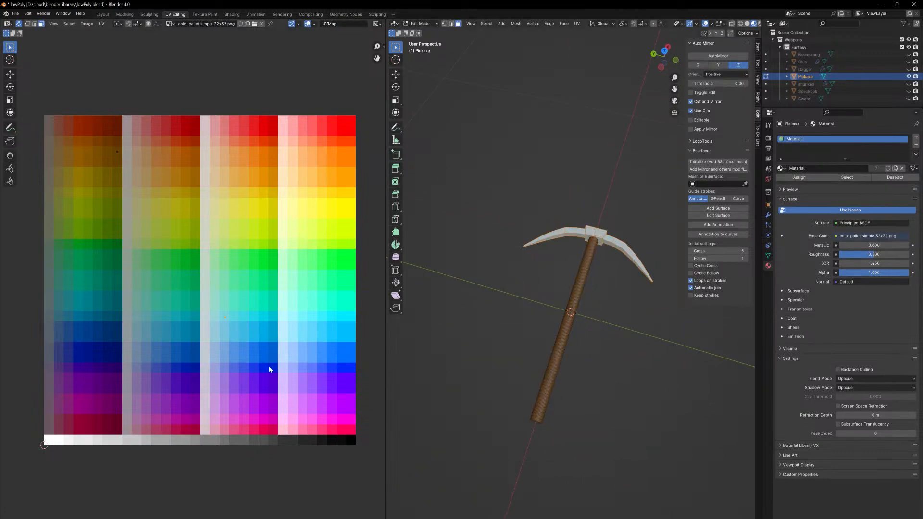
pyautogui.press('Tab')
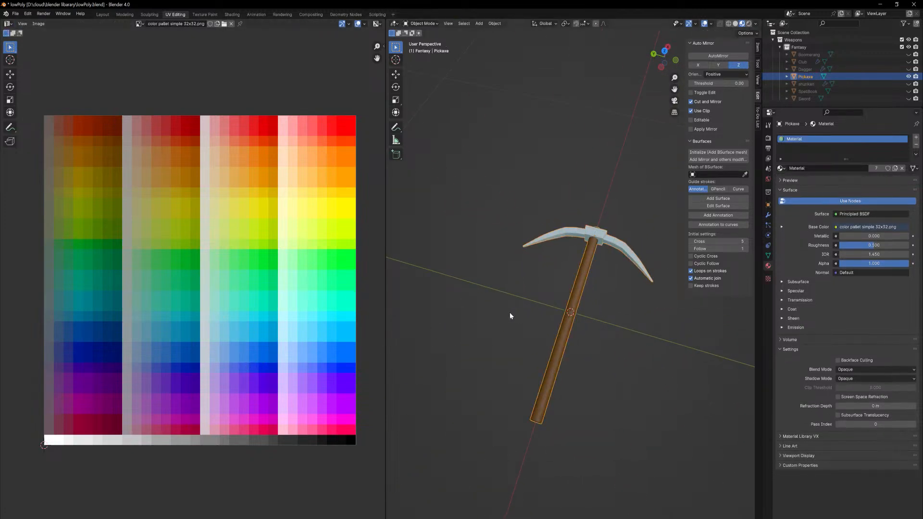
pyautogui.moveTo(510, 315); pyautogui.dragTo(654, 232, button='middle')
pyautogui.press('Tab')
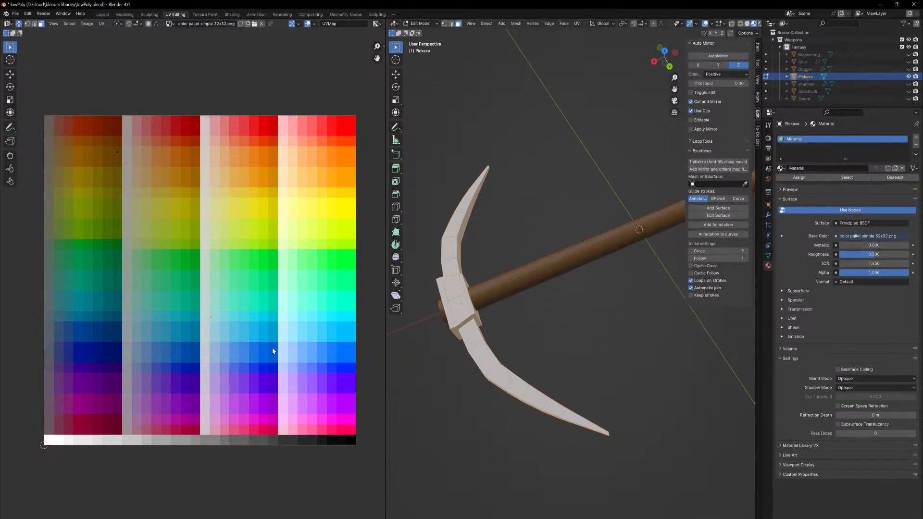
pyautogui.press('Tab')
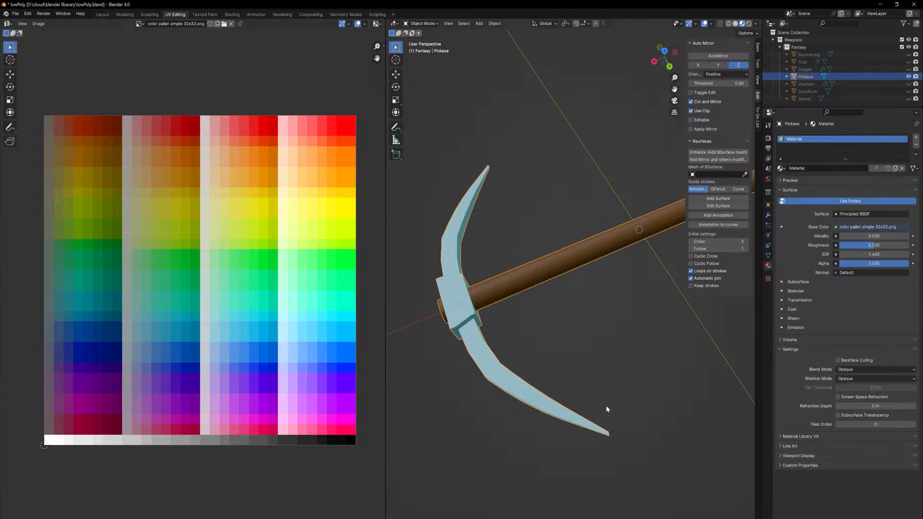
pyautogui.press('Tab')
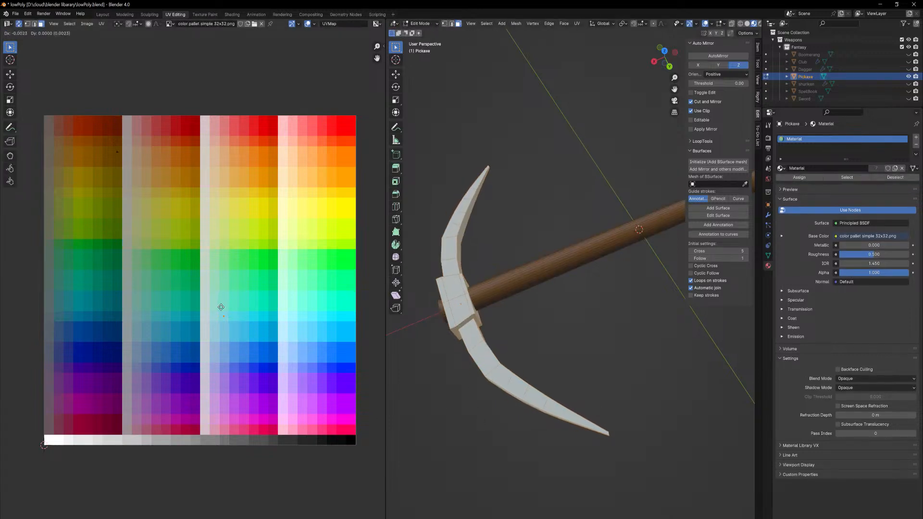
pyautogui.press('Tab')
pyautogui.moveTo(664, 412); pyautogui.dragTo(581, 388, button='middle')
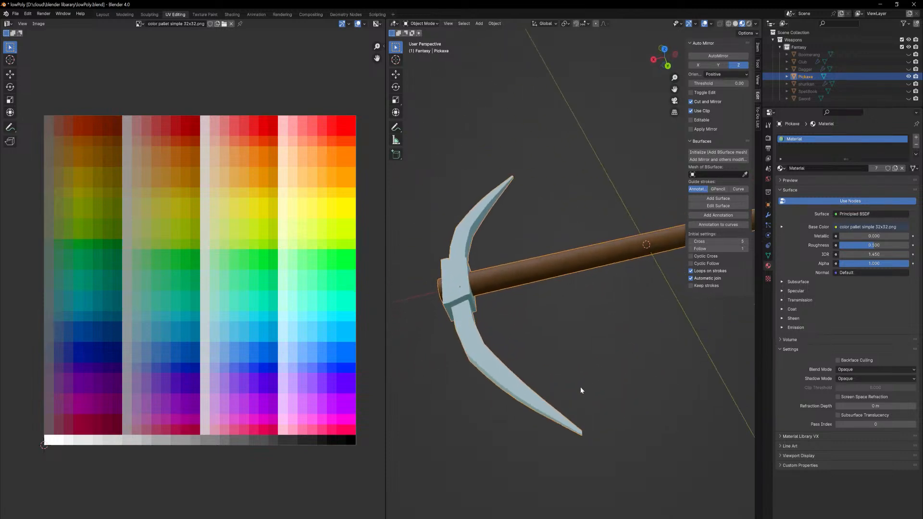
pyautogui.press('Tab')
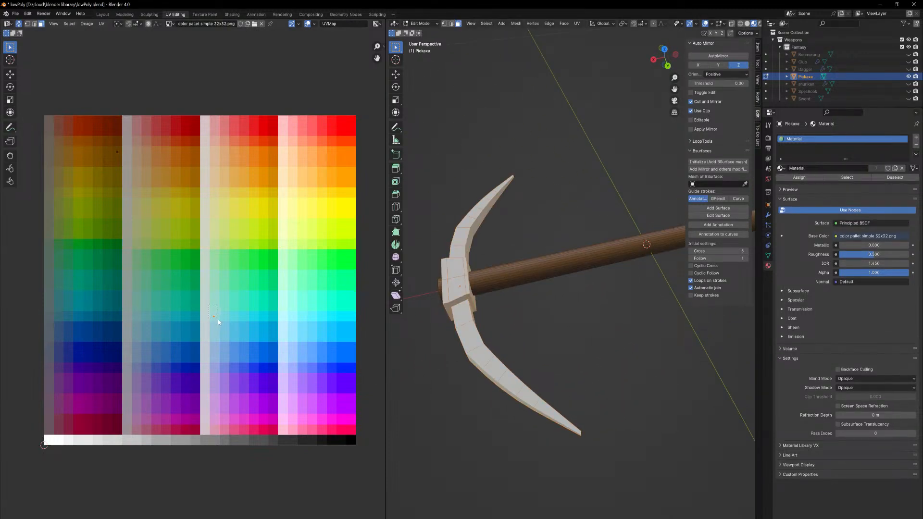
pyautogui.press('g')
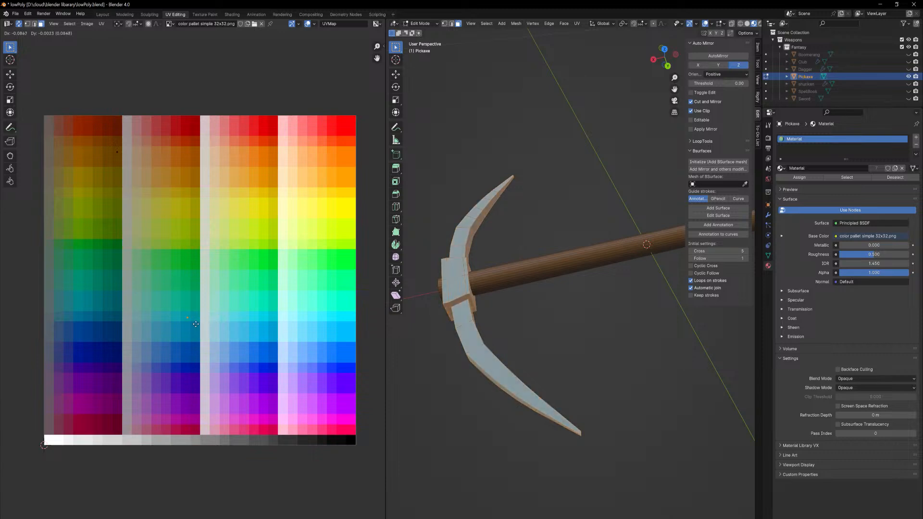
pyautogui.click(166, 324)
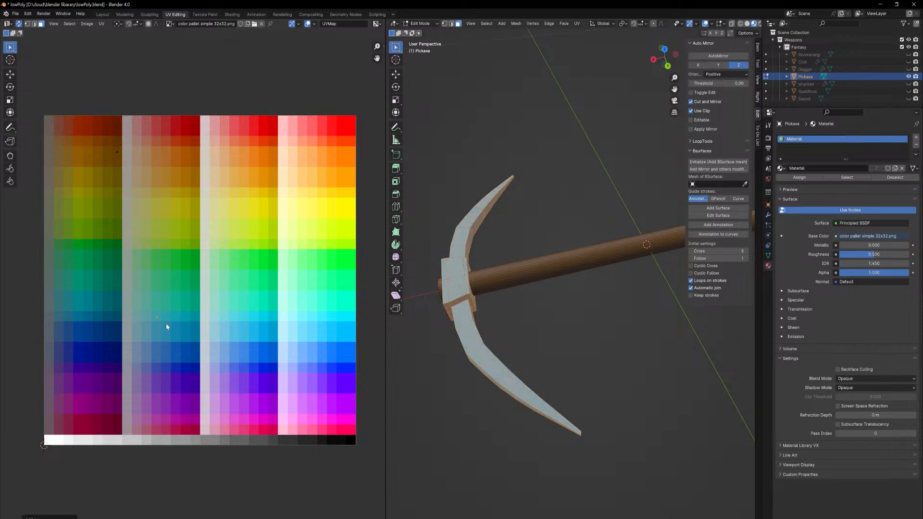
# Select the linked pickaxe head mesh and move its collapsed UVs onto a light cyan swatch in the palette's fourth colour block.
pyautogui.press('Tab')
pyautogui.moveTo(465, 402); pyautogui.dragTo(500, 385, button='middle')
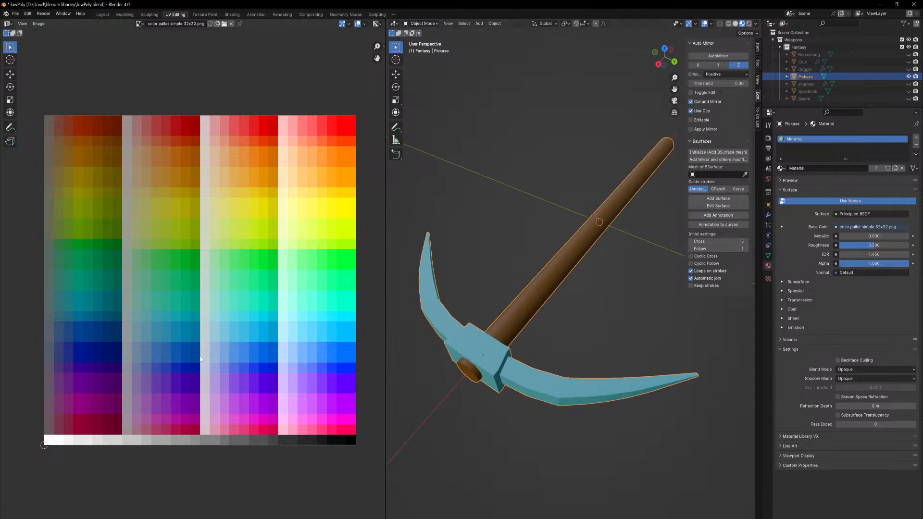
pyautogui.press('Tab')
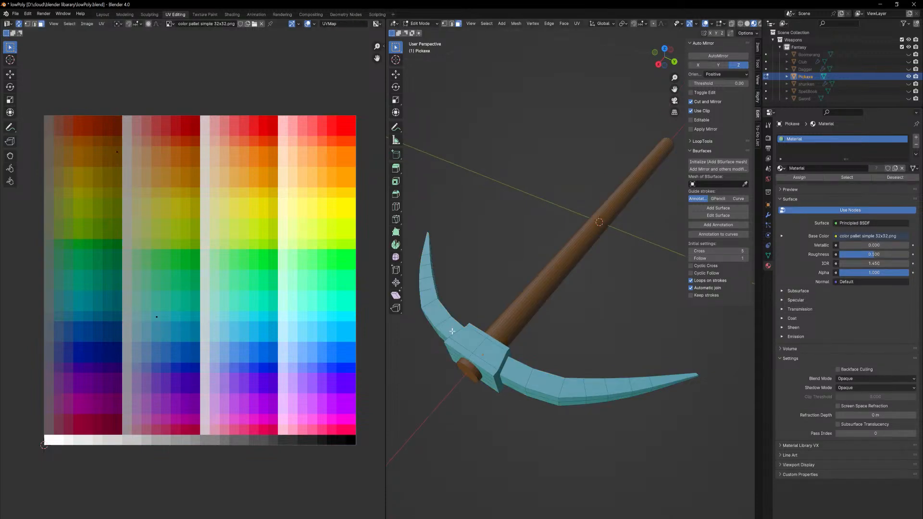
pyautogui.press('l')
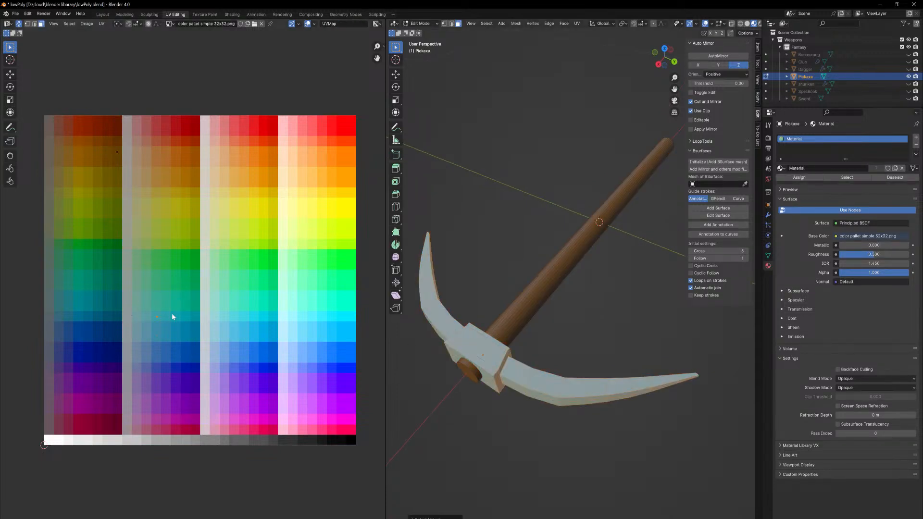
pyautogui.press('g')
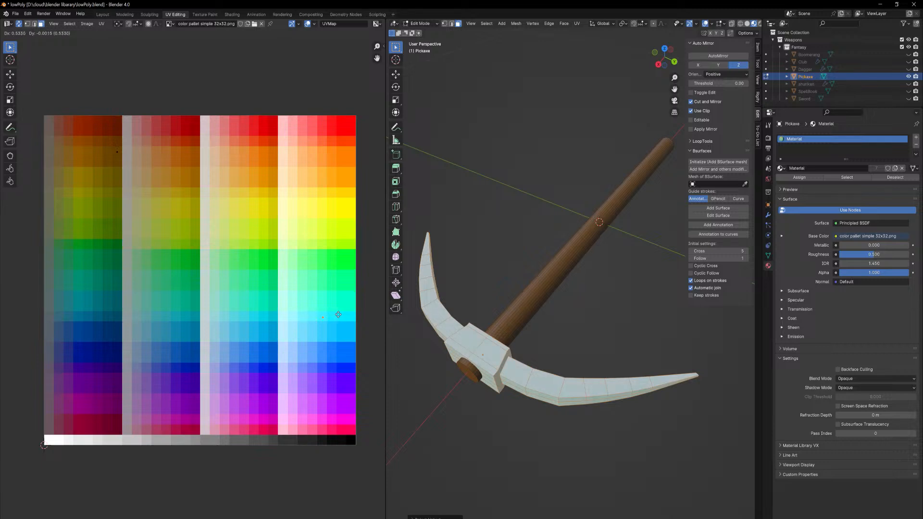
pyautogui.click(338, 315)
pyautogui.press('Tab')
pyautogui.press('Tab')
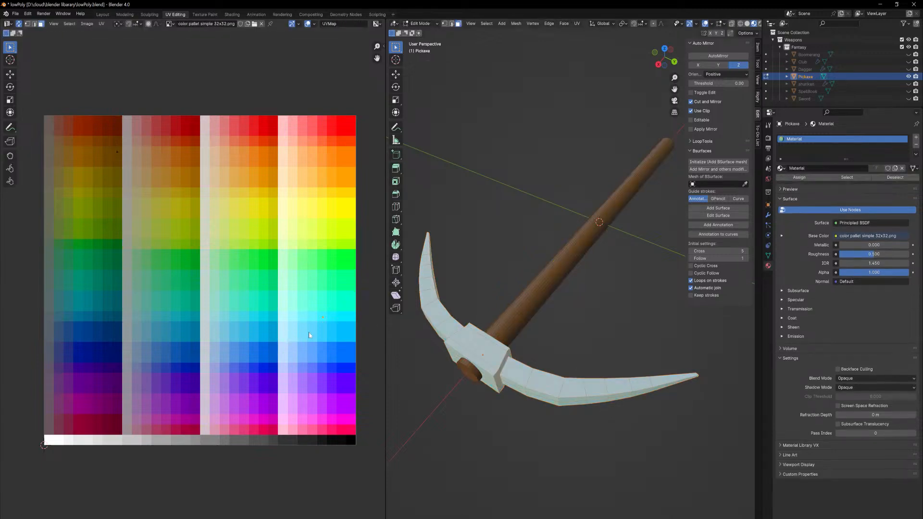
pyautogui.click(317, 324)
pyautogui.press('Tab')
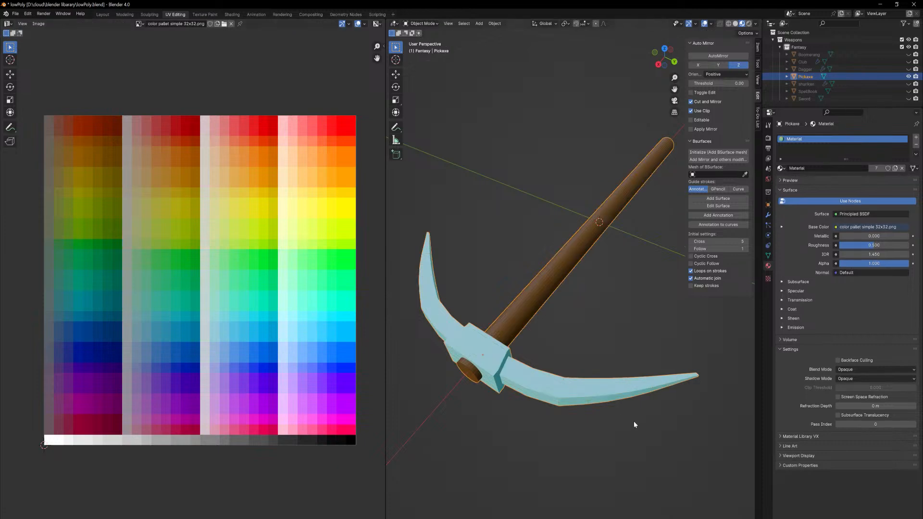
# Try Shade Smooth on the pickaxe and apply Shade Auto Smooth instead.
pyautogui.moveTo(633, 421); pyautogui.dragTo(590, 341, button='middle')
pyautogui.click(589, 341)
pyautogui.rightClick(590, 341)
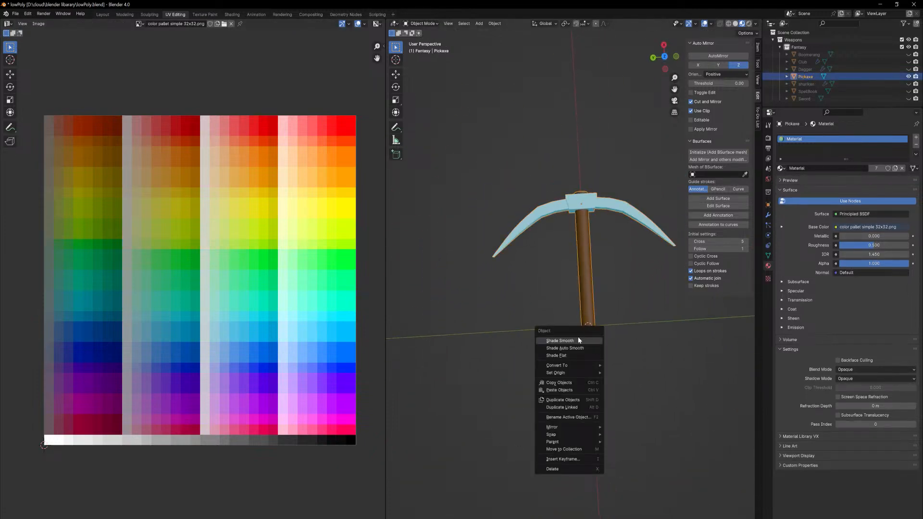
pyautogui.click(578, 340)
pyautogui.click(625, 287)
pyautogui.moveTo(585, 265); pyautogui.dragTo(531, 281, button='middle')
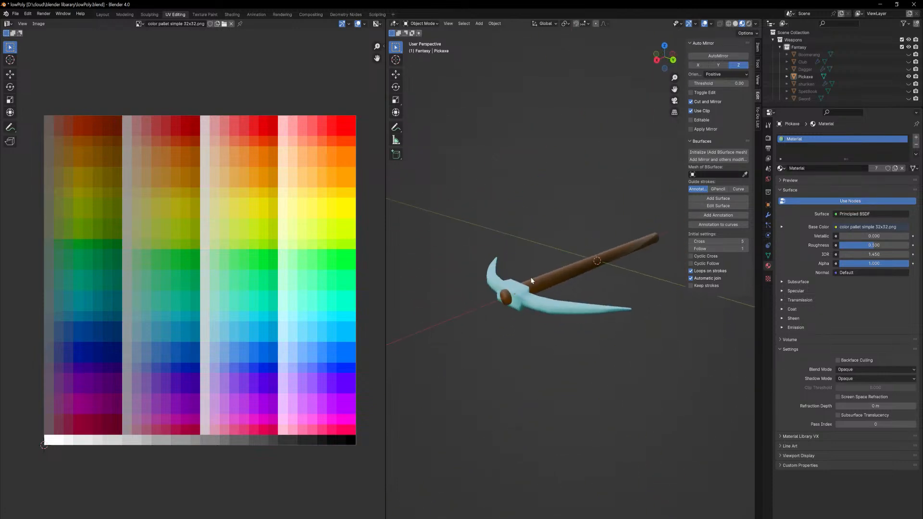
pyautogui.rightClick(521, 303)
pyautogui.click(495, 310)
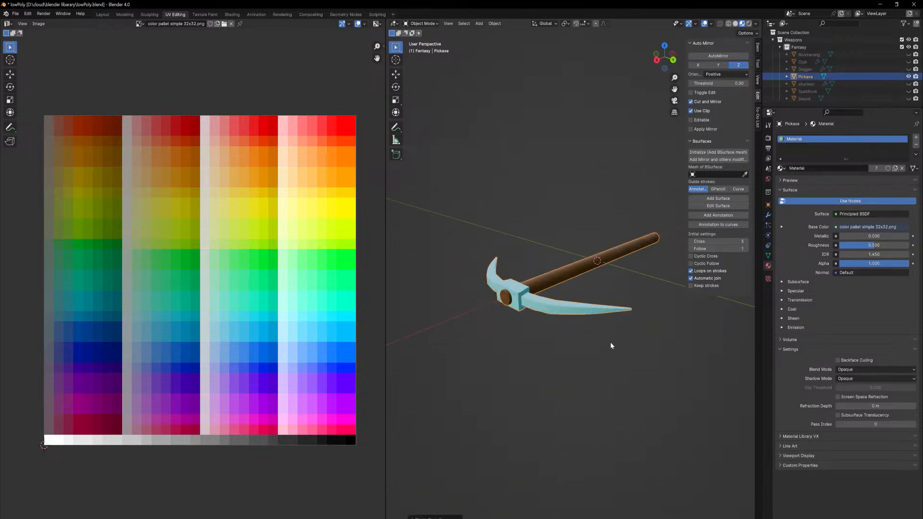
# Enter Edit Mode on the pickaxe and select the round face at the free end of the handle.
pyautogui.moveTo(649, 332); pyautogui.dragTo(557, 391, button='middle')
pyautogui.press('Tab')
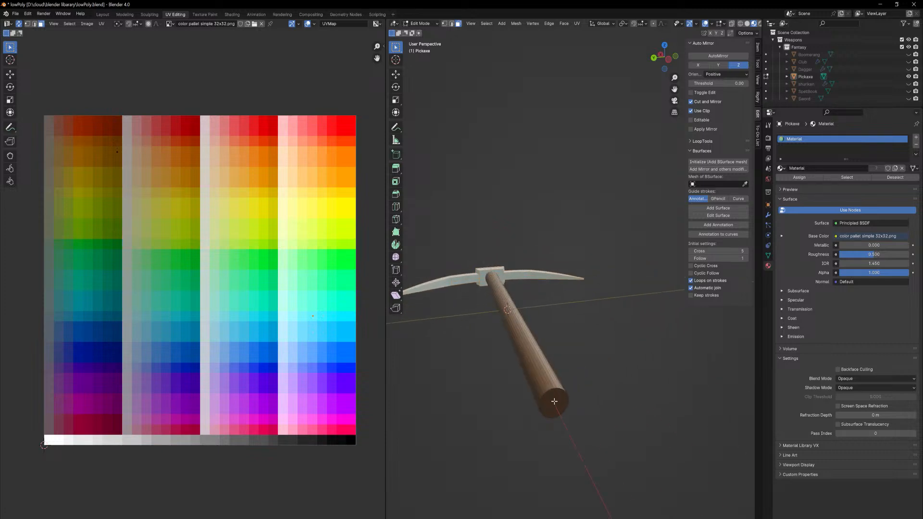
pyautogui.click(554, 401)
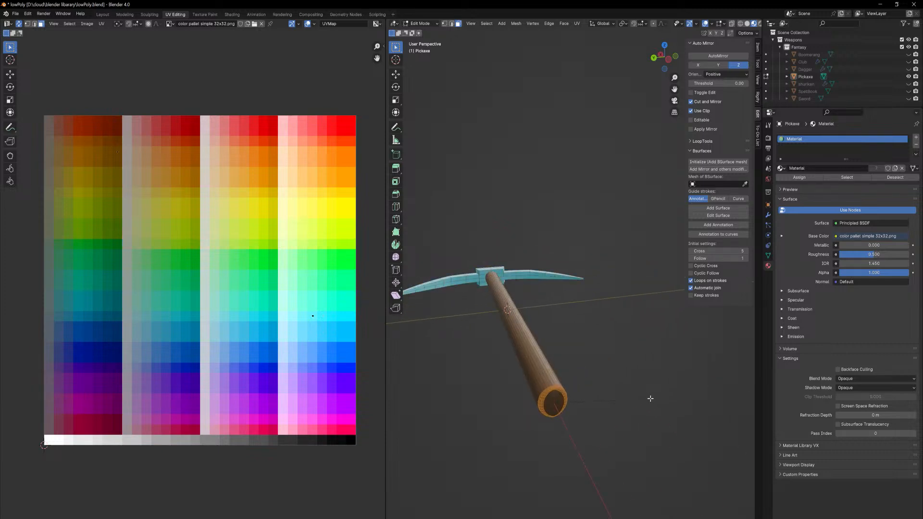
# Try bevelling the handle's end face and scaling it down to about 0.68, and undo the scaling.
pyautogui.press('i')
pyautogui.rightClick(650, 401)
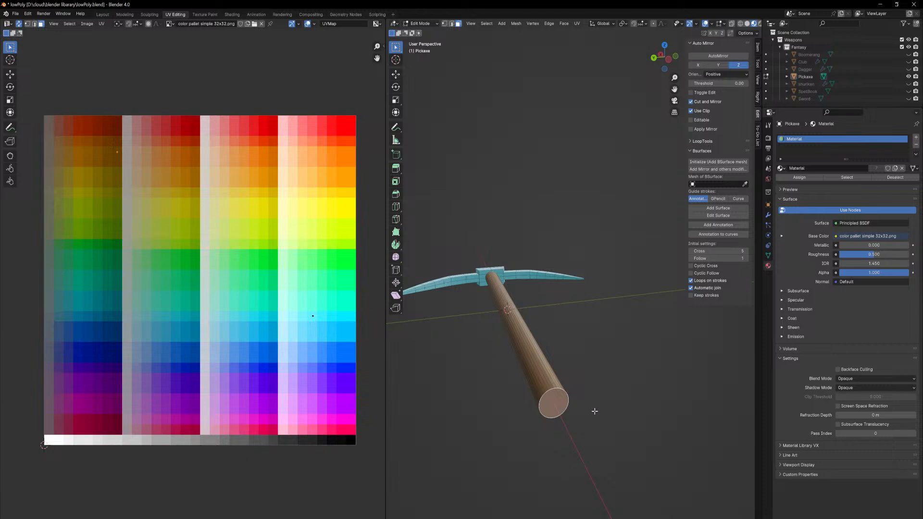
pyautogui.press('s')
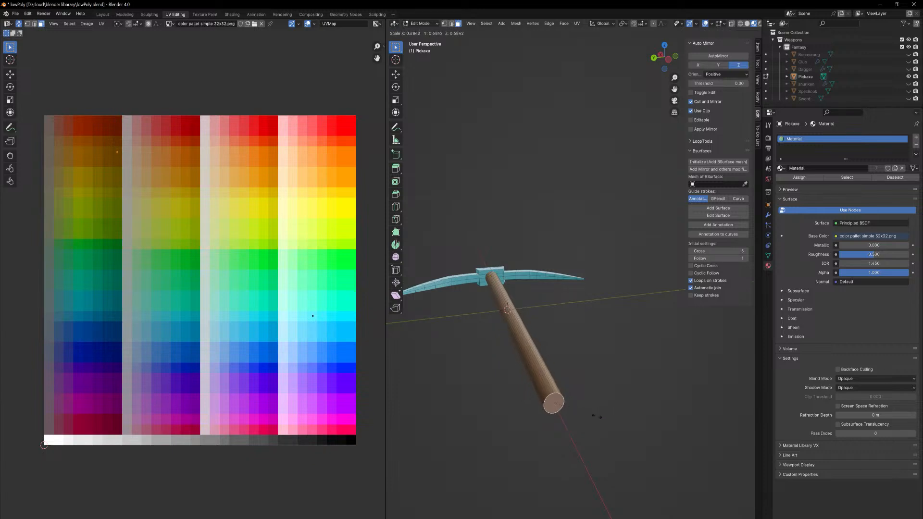
pyautogui.click(607, 418)
pyautogui.hotkey('ctrl', 'z')
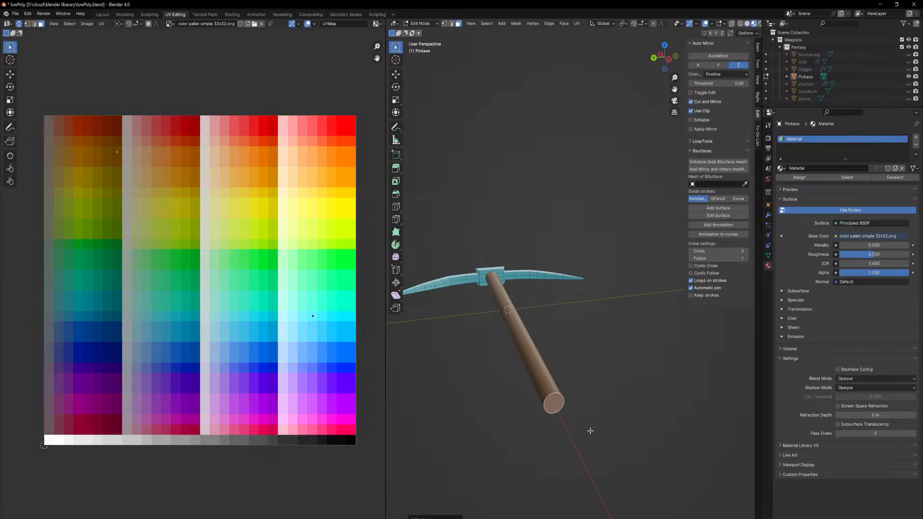
# Switch to the Layout workspace and enter Edit Mode on the pickaxe with the handle's end face in close view.
pyautogui.click(102, 15)
pyautogui.moveTo(435, 343); pyautogui.dragTo(430, 300, button='middle')
pyautogui.click(472, 336)
pyautogui.scroll(3, 473, 331)
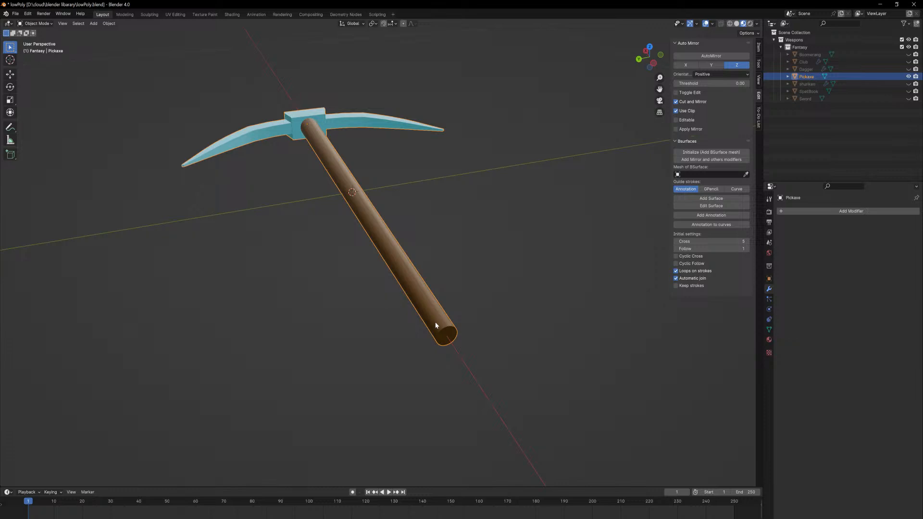
pyautogui.press('Tab')
pyautogui.scroll(3, 449, 303)
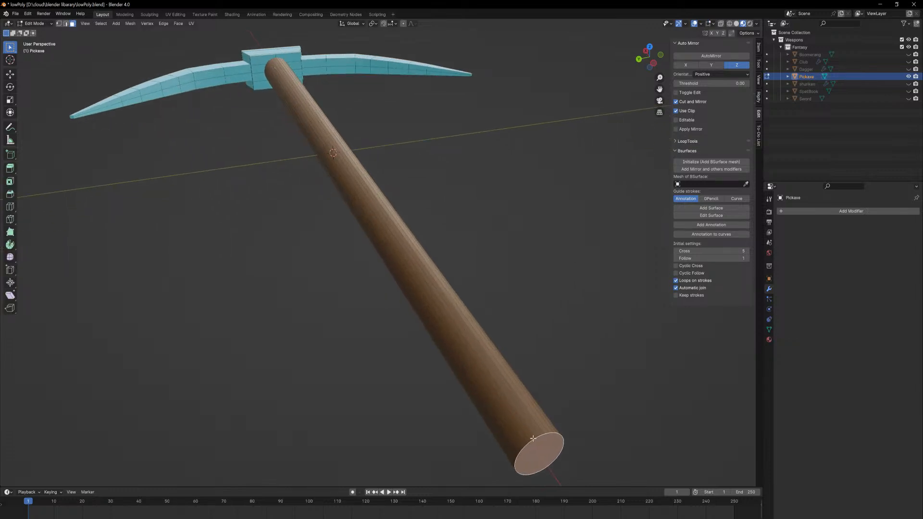
pyautogui.press('g')
pyautogui.press('x')
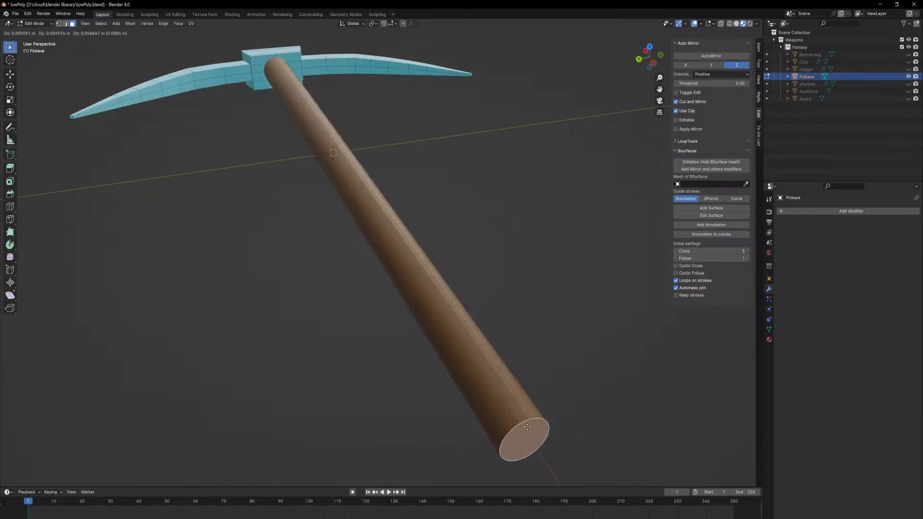
pyautogui.rightClick(530, 427)
# Bevel the edges of the handle's end face by about 0.037 m, keep the effect on Edges, and set the shape to 1.
pyautogui.hotkey('ctrl', 'b')
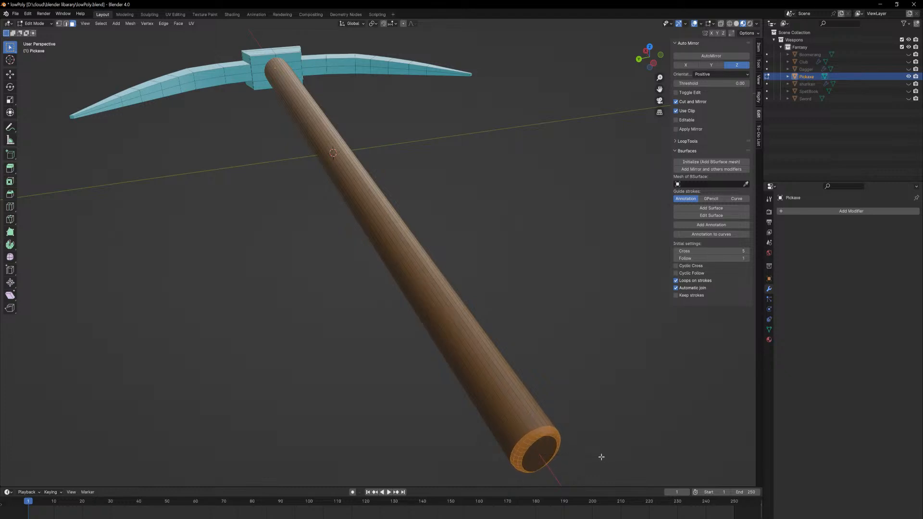
pyautogui.click(601, 457)
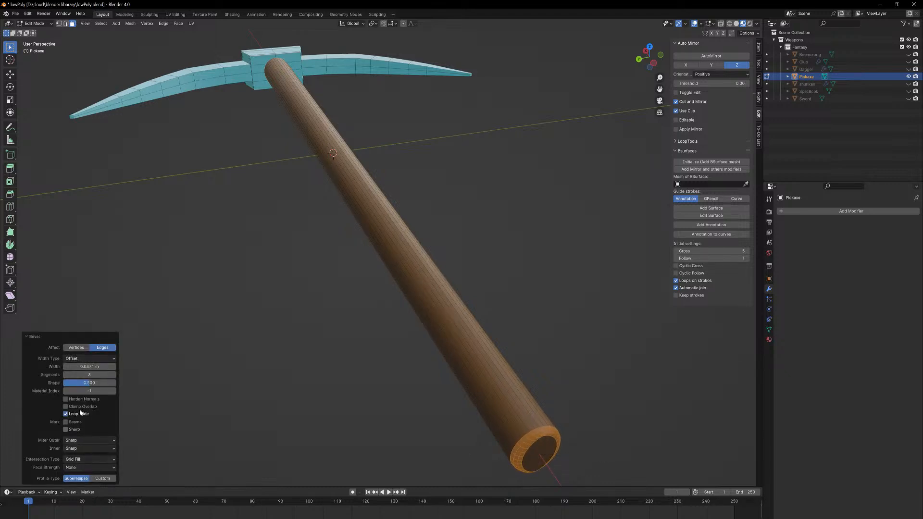
pyautogui.click(77, 347)
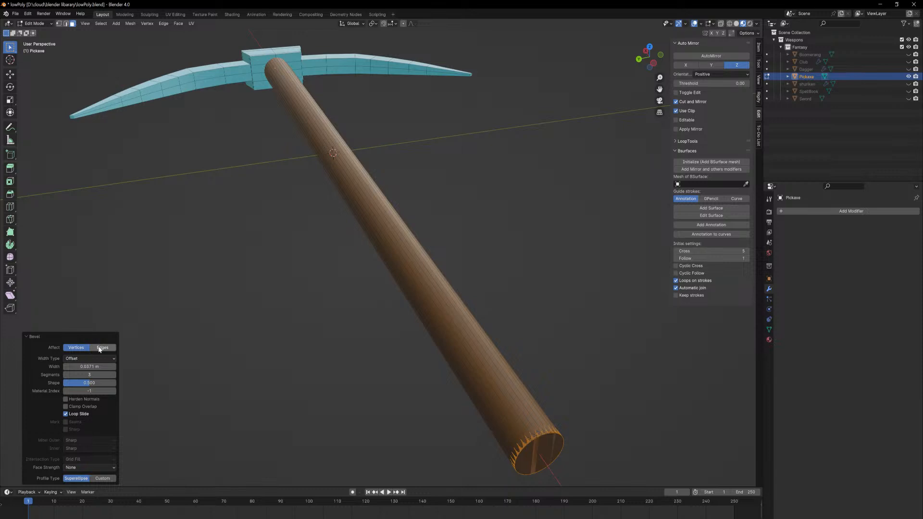
pyautogui.click(101, 347)
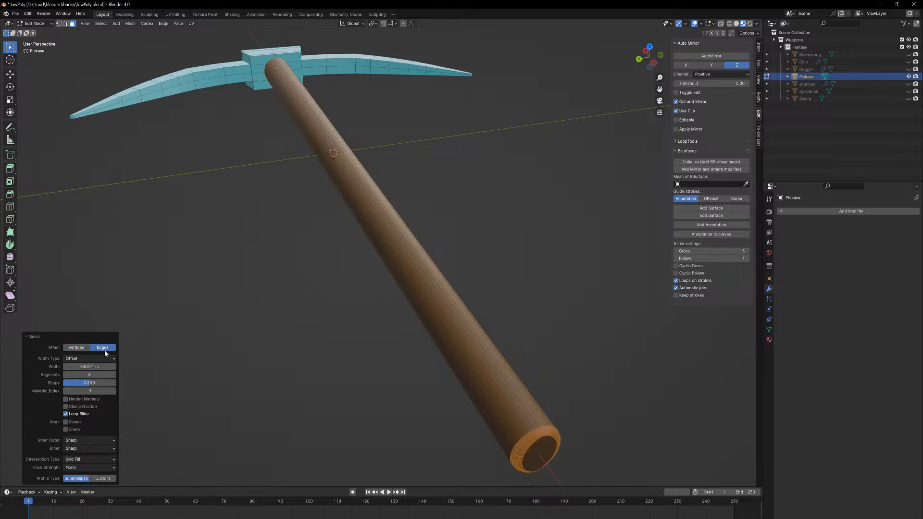
pyautogui.click(116, 385)
pyautogui.write('1')
pyautogui.press('Return')
pyautogui.moveTo(115, 383)
pyautogui.mouseDown()
pyautogui.moveTo(64, 383)
pyautogui.moveTo(117, 383)
pyautogui.mouseUp()
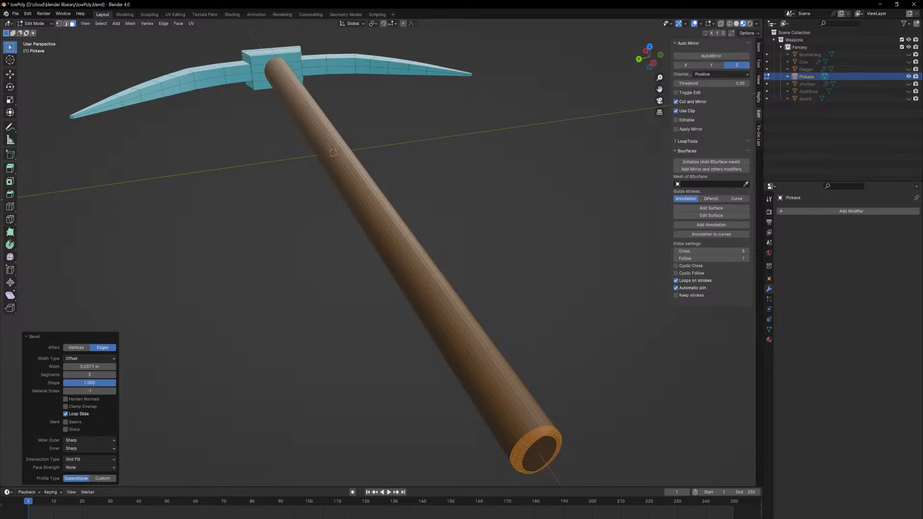
# Try Clamp Overlap, Harden Normals, seam marking and Arc outer and inner miters on the bevel, and undo the bevel.
pyautogui.click(66, 408)
pyautogui.click(65, 407)
pyautogui.click(65, 400)
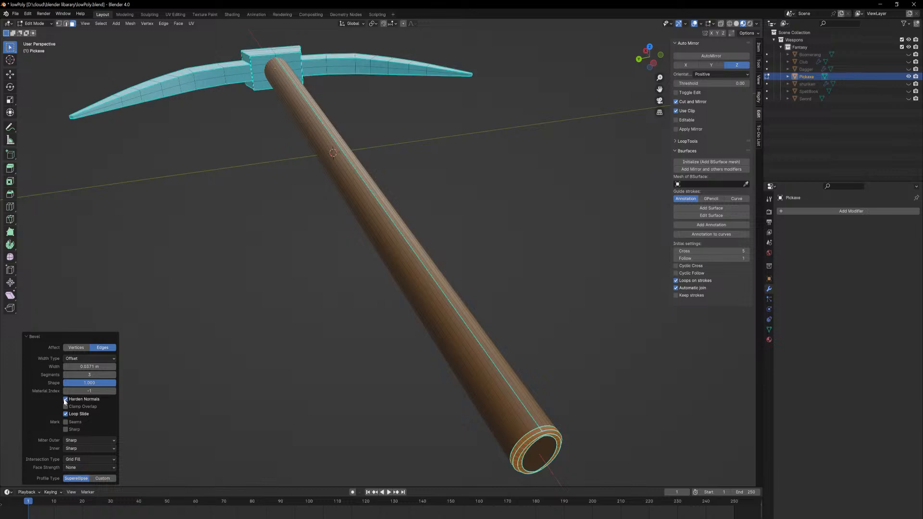
pyautogui.click(66, 400)
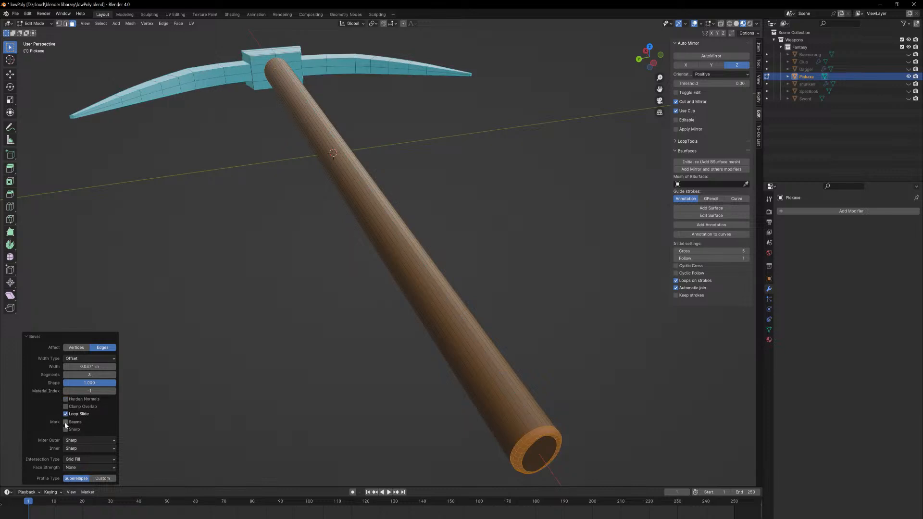
pyautogui.click(66, 422)
pyautogui.click(88, 440)
pyautogui.click(82, 464)
pyautogui.click(84, 449)
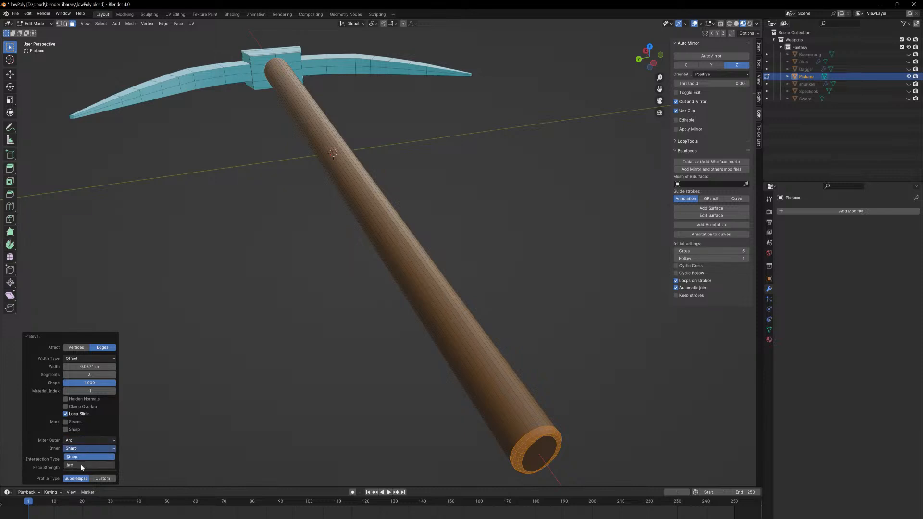
pyautogui.click(81, 464)
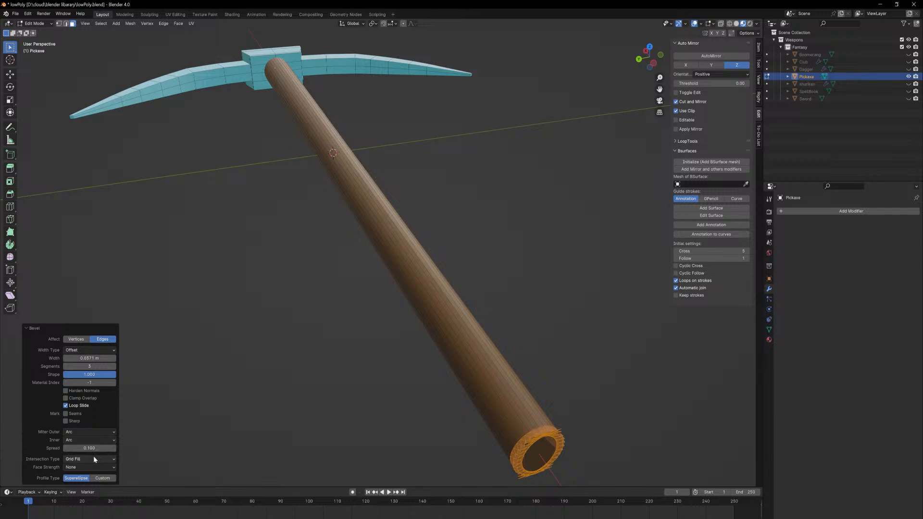
pyautogui.hotkey('ctrl', 'z')
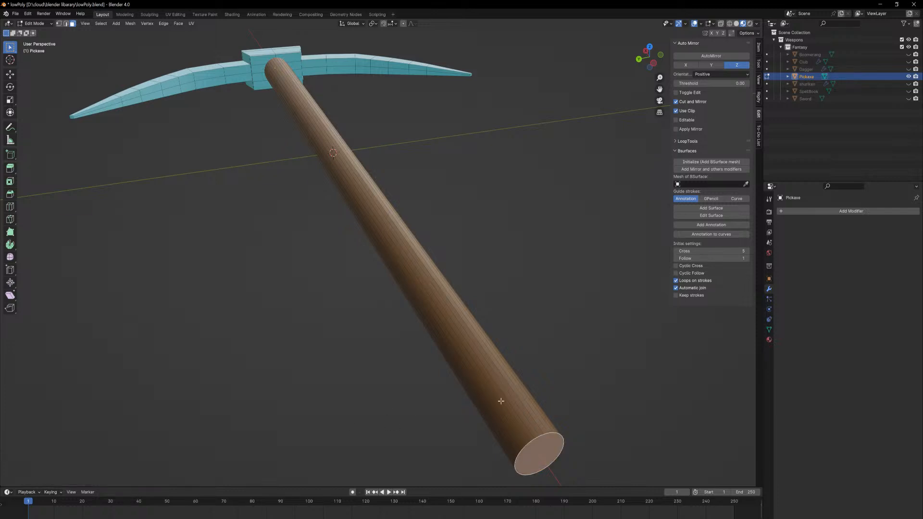
# Bevel the end face's edges again by about 0.03 m and set the outer and inner miters to Sharp.
pyautogui.moveTo(529, 418); pyautogui.dragTo(567, 403, button='middle')
pyautogui.hotkey('ctrl', 'b')
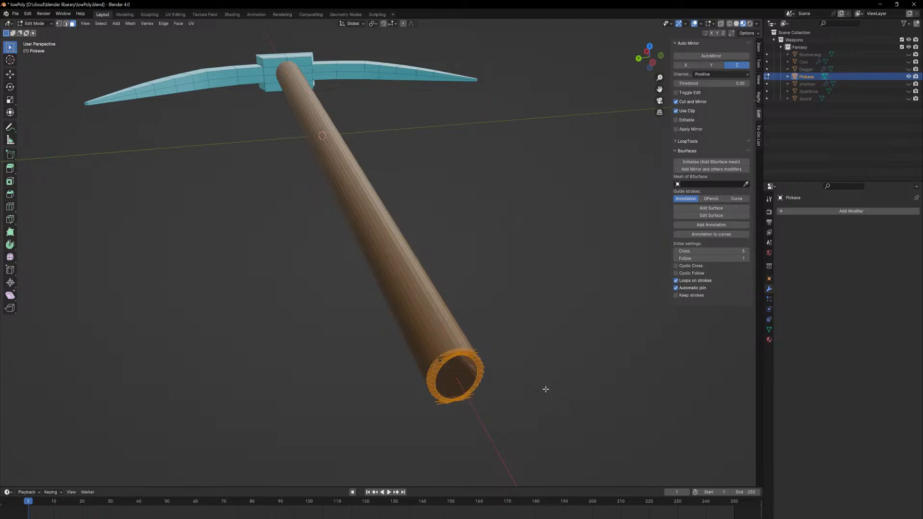
pyautogui.click(398, 392)
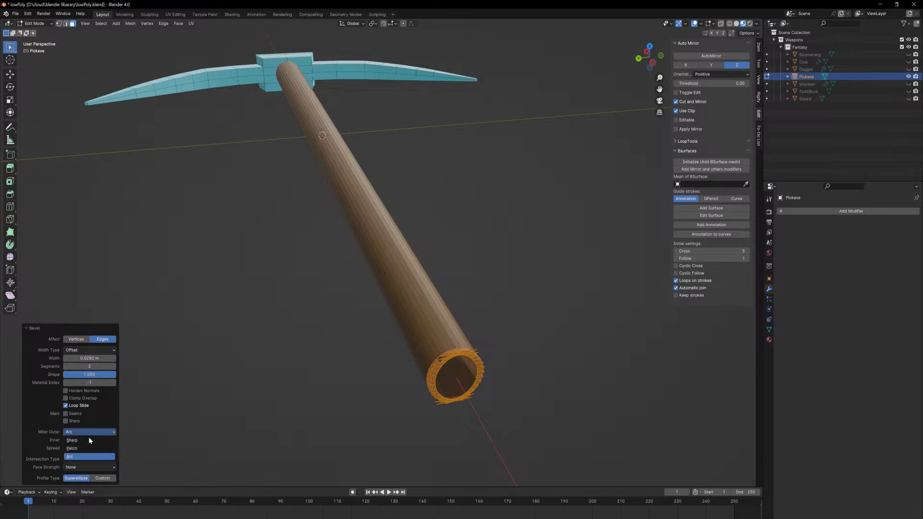
pyautogui.click(87, 442)
pyautogui.click(82, 448)
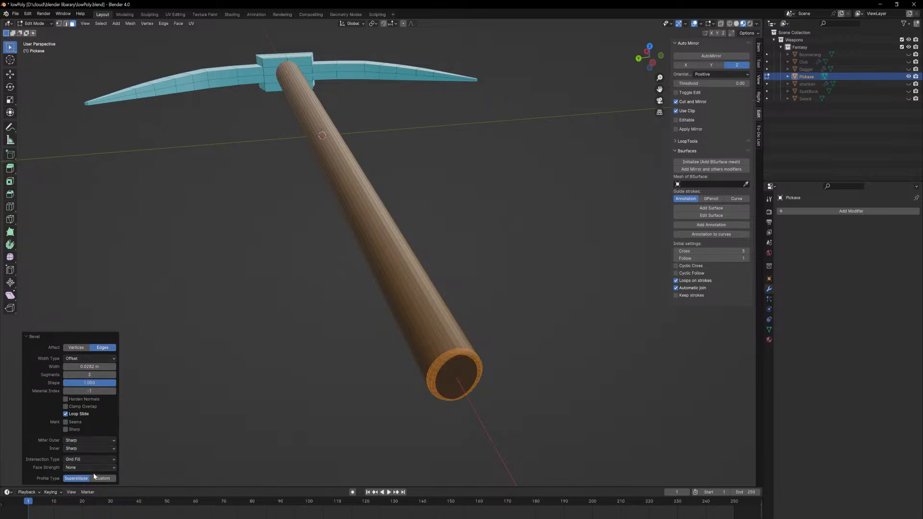
# Try the Cutoff intersection type on the handle-end bevel and return it to Grid Fill.
pyautogui.click(99, 461)
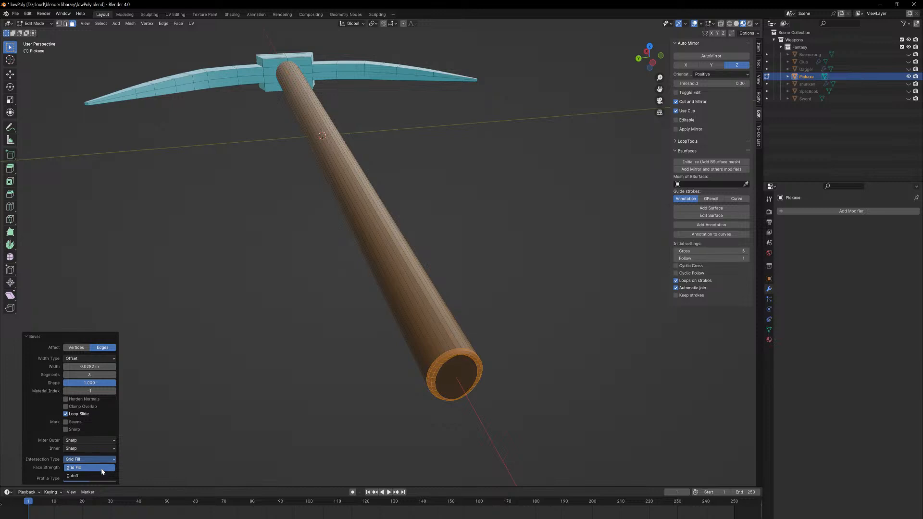
pyautogui.click(99, 474)
pyautogui.click(99, 460)
pyautogui.click(85, 468)
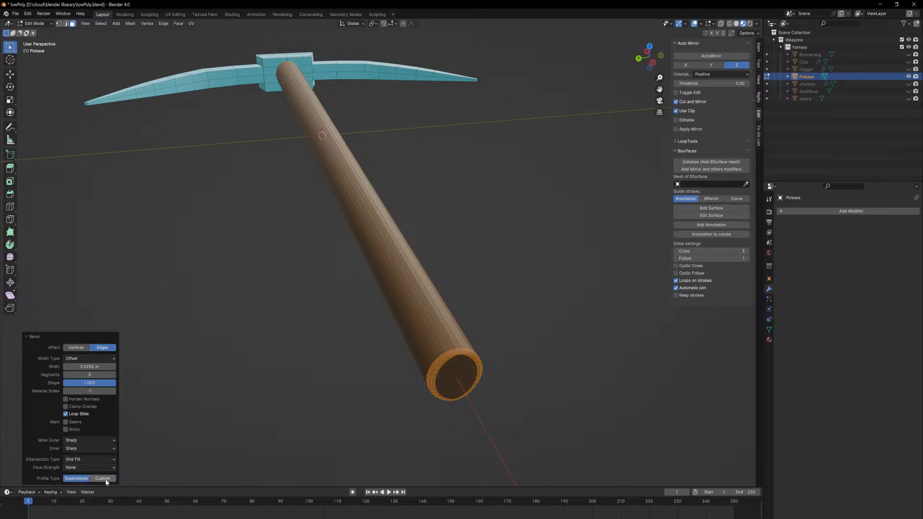
# Change the bevel's profile type to Custom, try bending its curve, and choose the Support Loops preset.
pyautogui.click(103, 478)
pyautogui.click(69, 418)
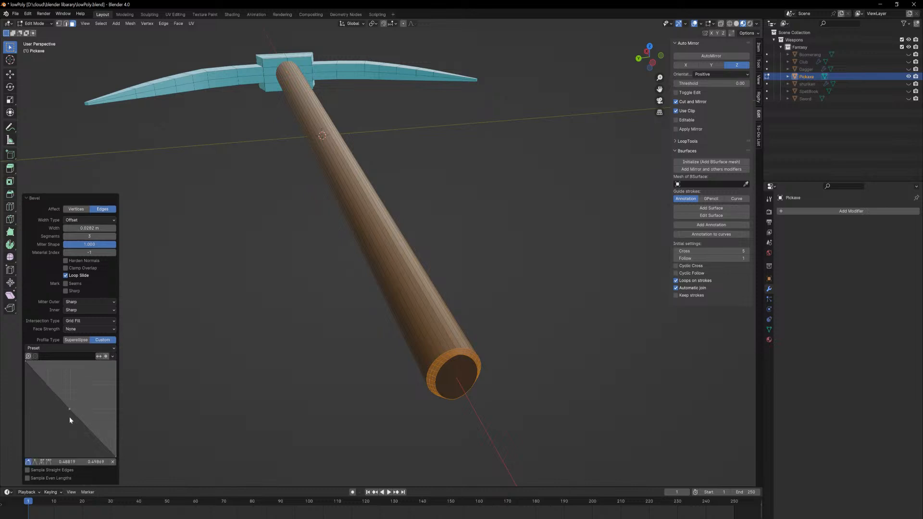
pyautogui.moveTo(69, 411)
pyautogui.mouseDown()
pyautogui.moveTo(57, 427)
pyautogui.moveTo(80, 392)
pyautogui.moveTo(80, 430)
pyautogui.moveTo(72, 421)
pyautogui.moveTo(55, 430)
pyautogui.moveTo(63, 410)
pyautogui.mouseUp()
pyautogui.click(71, 347)
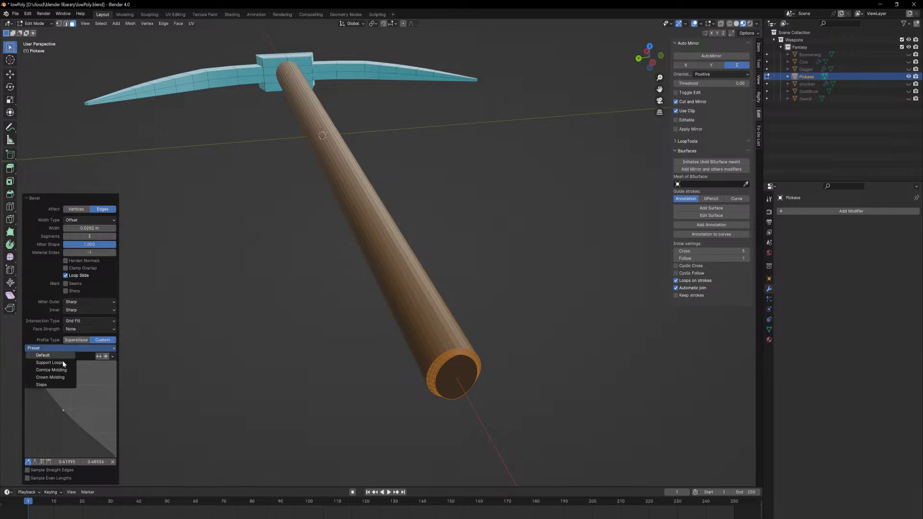
pyautogui.click(49, 362)
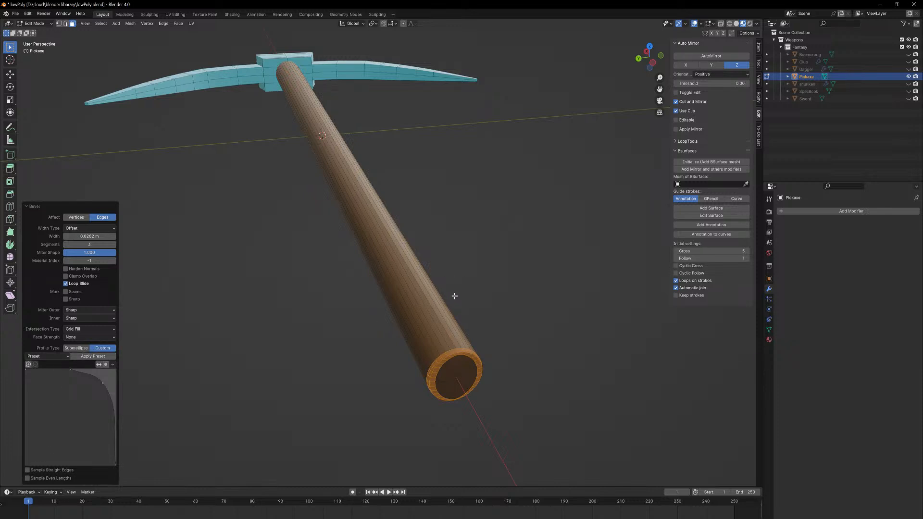
# Examine the bevelled end of the pickaxe handle and undo its bevel.
pyautogui.scroll(4, 457, 306)
pyautogui.scroll(-4, 422, 279)
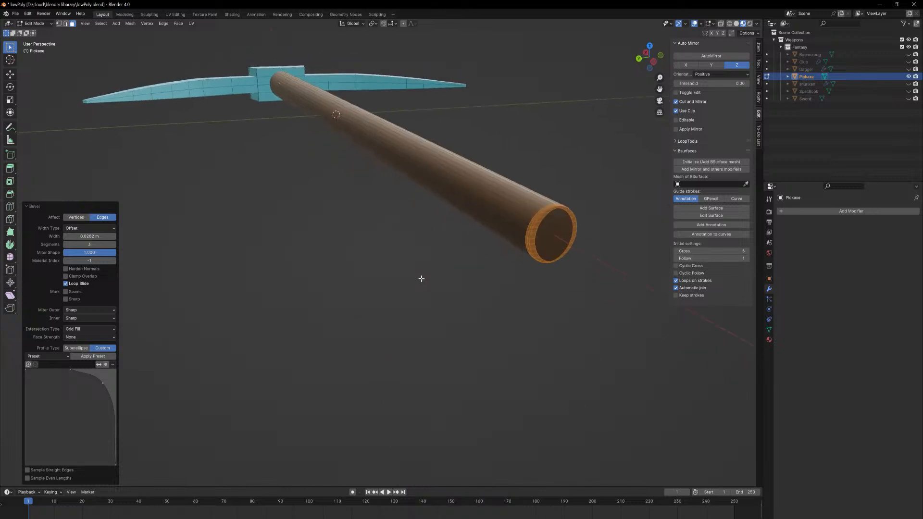
pyautogui.moveTo(422, 279); pyautogui.dragTo(420, 282, button='middle')
pyautogui.scroll(4, 242, 170)
pyautogui.hotkey('ctrl', 'z')
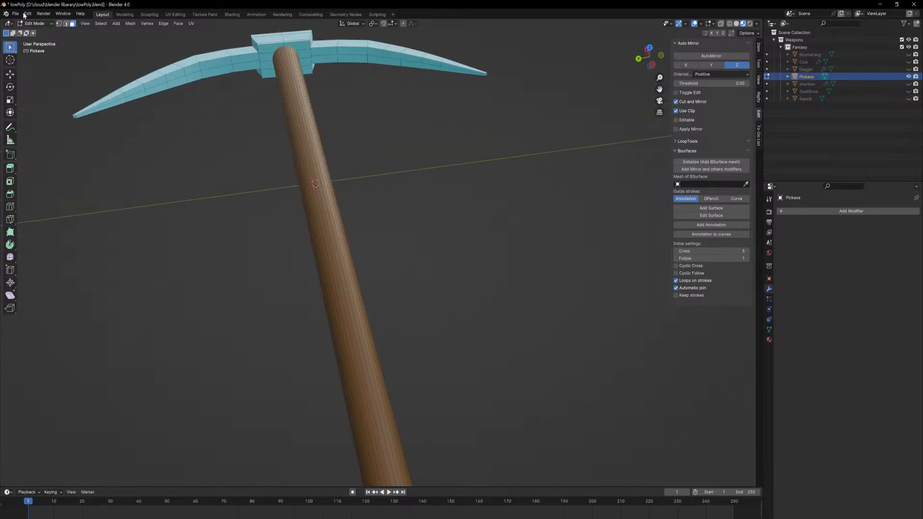
pyautogui.moveTo(185, 228)
pyautogui.mouseDown(button='middle')
pyautogui.moveTo(196, 222)
pyautogui.moveTo(187, 214)
pyautogui.moveTo(187, 223)
pyautogui.mouseUp(button='middle')
# Return to Object Mode and apply the pickaxe's scale.
pyautogui.press('Tab')
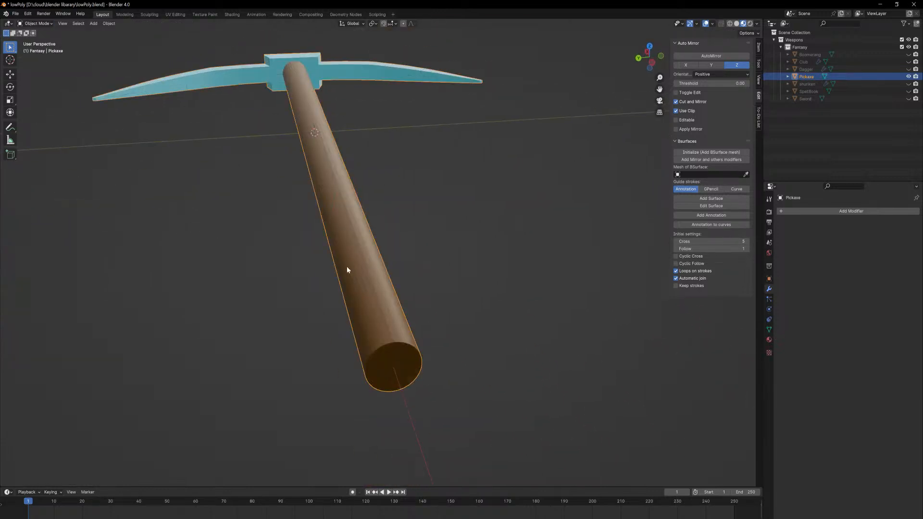
pyautogui.hotkey('shift', 'a')
pyautogui.hotkey('ctrl', 'a')
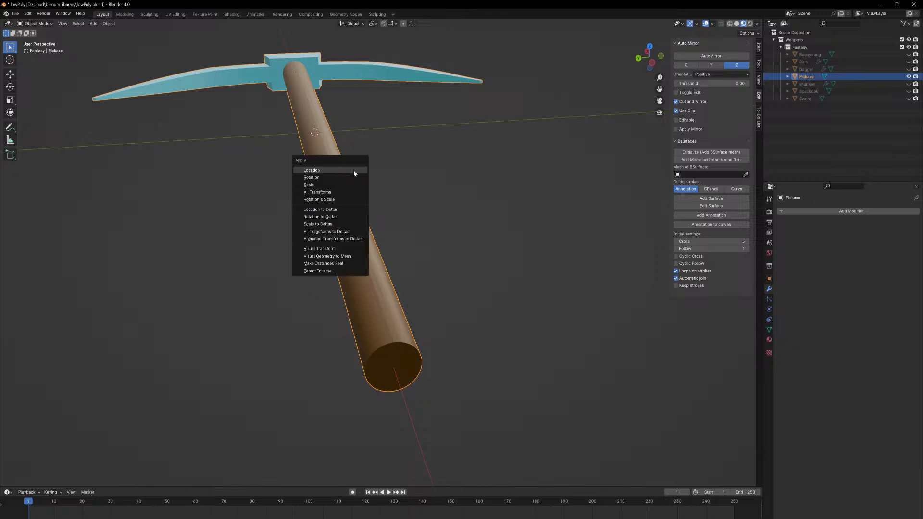
pyautogui.click(341, 186)
pyautogui.press('Tab')
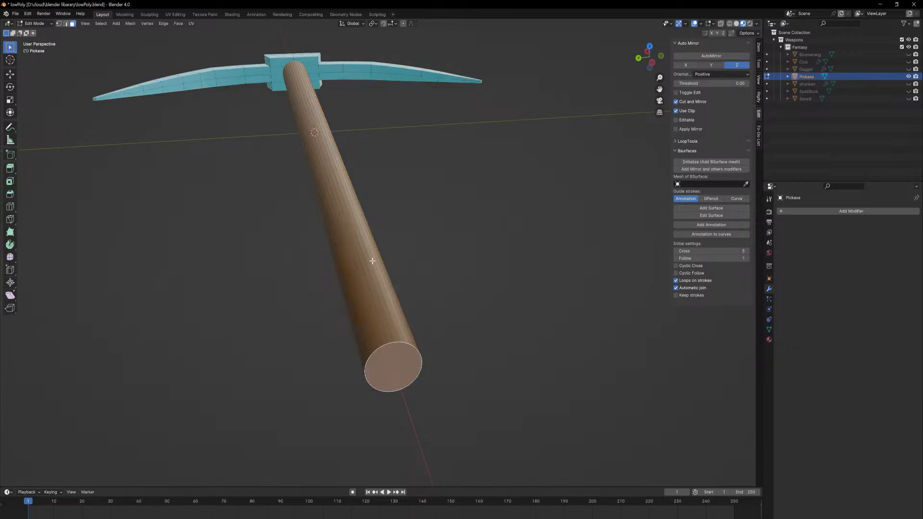
pyautogui.press('i')
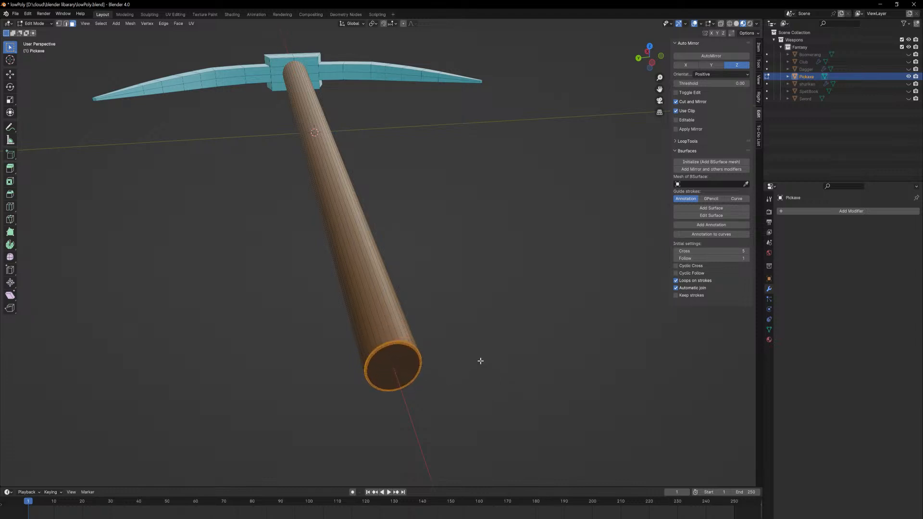
pyautogui.rightClick(491, 392)
pyautogui.moveTo(445, 342)
pyautogui.mouseDown(button='middle')
pyautogui.moveTo(453, 353)
pyautogui.moveTo(437, 337)
pyautogui.mouseUp(button='middle')
# Apply the pickaxe's transform again and bevel the handle's end face by about 0.007 m with 4 segments.
pyautogui.press('Tab')
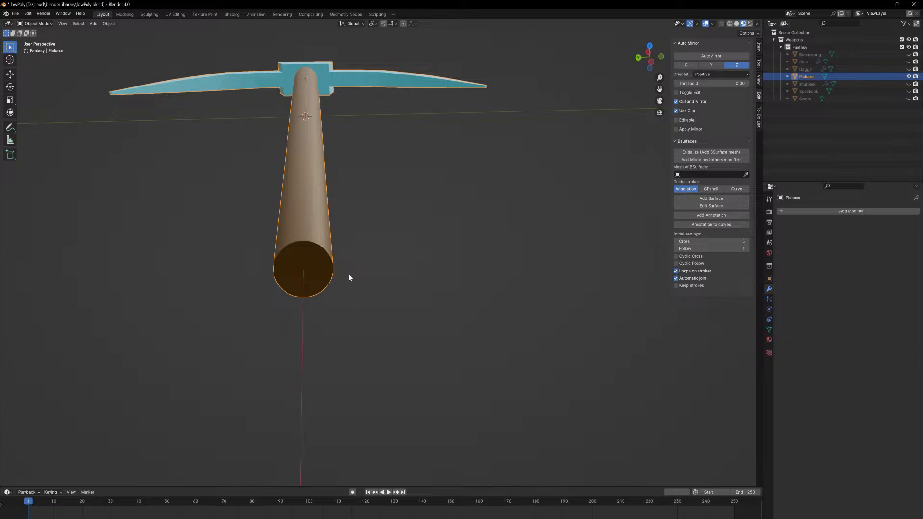
pyautogui.hotkey('ctrl', 'a')
pyautogui.click(347, 283)
pyautogui.moveTo(347, 285); pyautogui.dragTo(354, 294, button='middle')
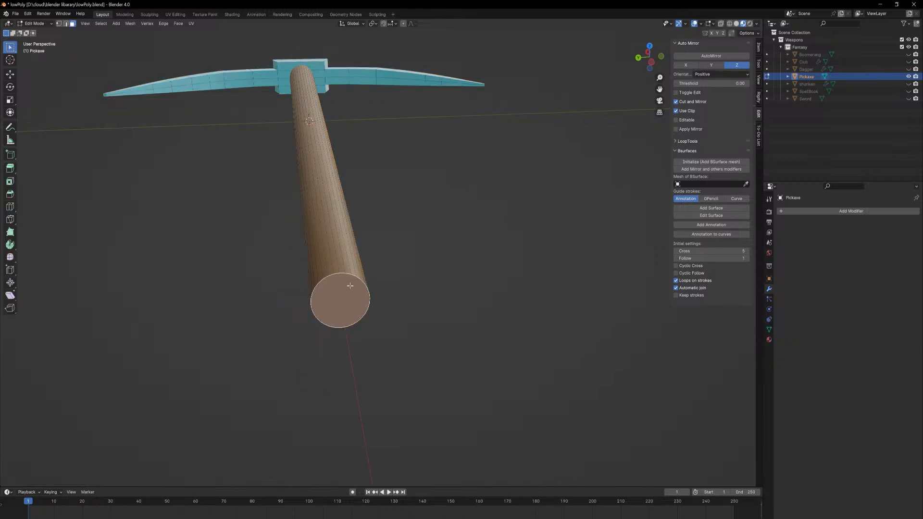
pyautogui.press('Tab')
pyautogui.press('i')
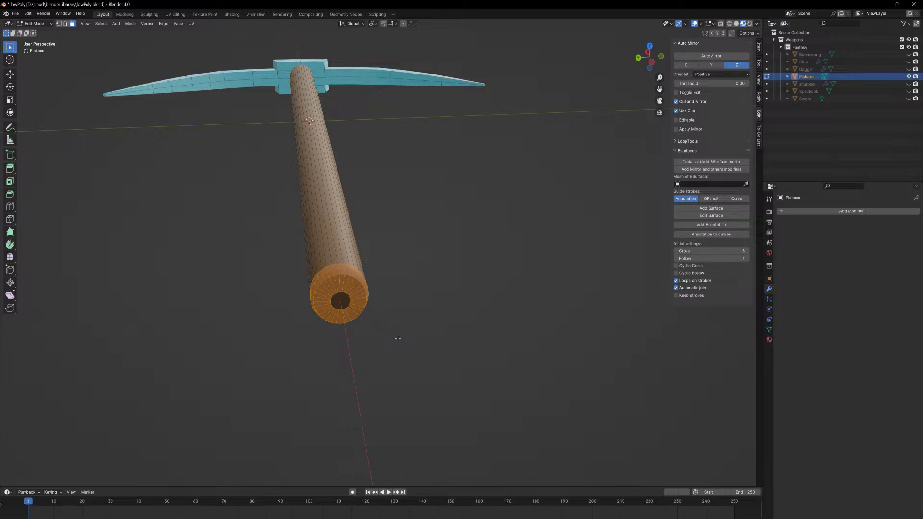
pyautogui.click(398, 343)
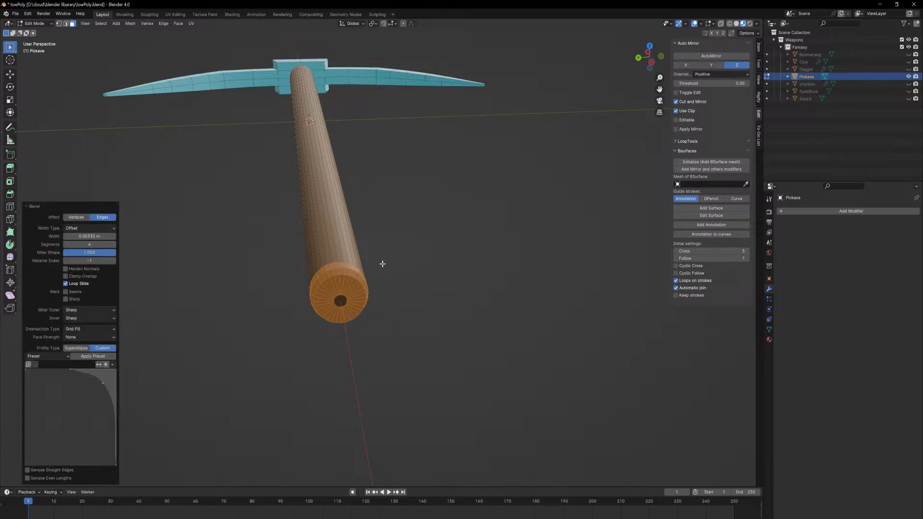
# Scale the bevelled handle end down to about 0.74 and save the file from Object Mode.
pyautogui.moveTo(381, 261); pyautogui.dragTo(413, 268, button='middle')
pyautogui.press('s')
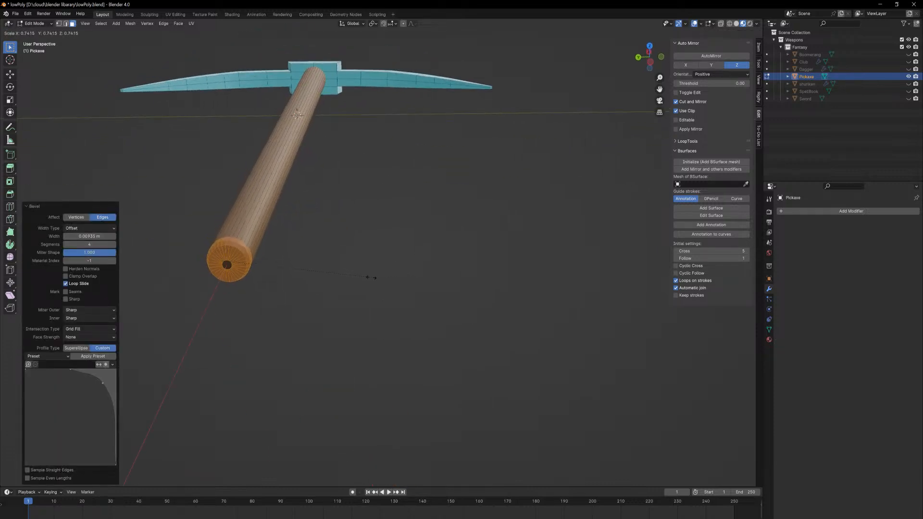
pyautogui.click(371, 276)
pyautogui.press('Tab')
pyautogui.moveTo(357, 209); pyautogui.dragTo(389, 231, button='middle')
pyautogui.hotkey('ctrl', 's')
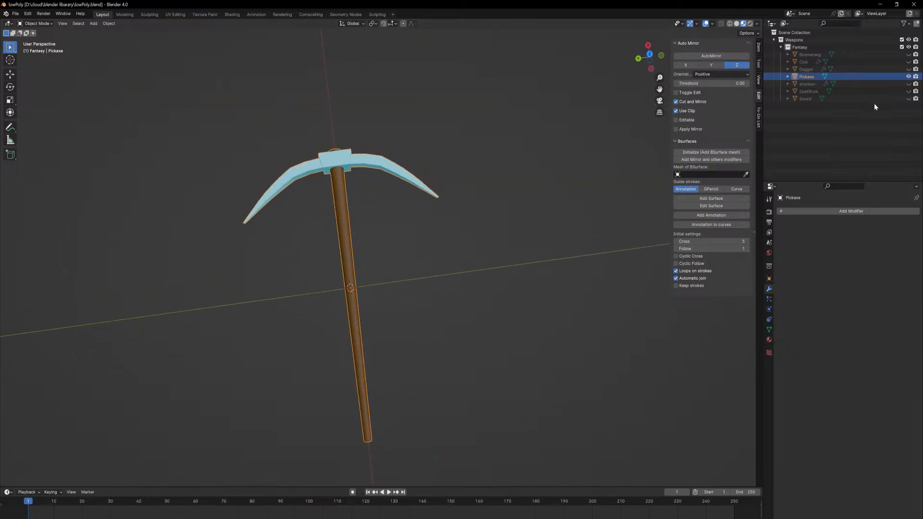
# Mark the pickaxe task in the fantasy to-do list as completed.
pyautogui.click(759, 119)
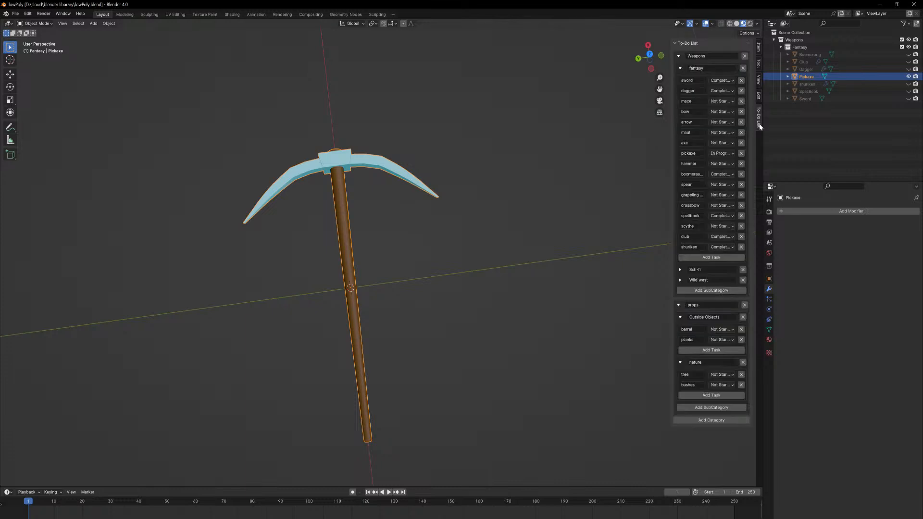
pyautogui.click(723, 157)
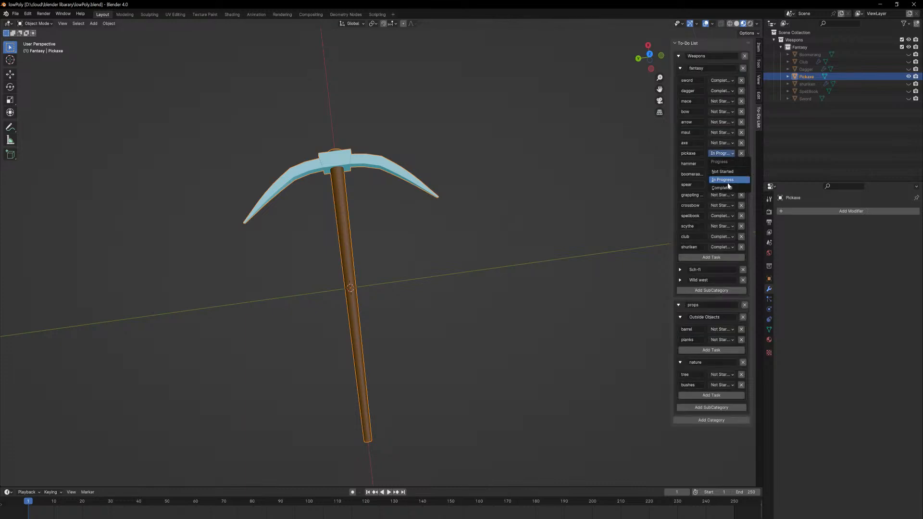
pyautogui.click(726, 188)
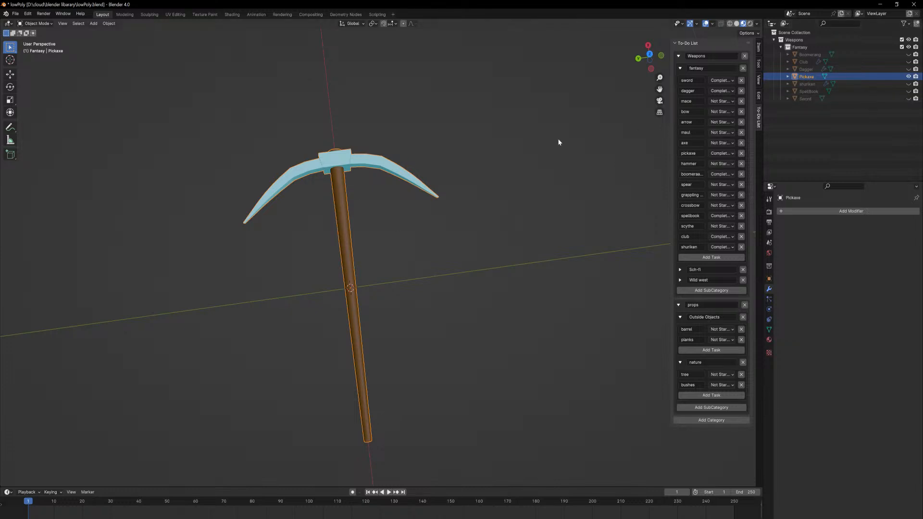
pyautogui.moveTo(479, 186); pyautogui.dragTo(480, 214, button='middle')
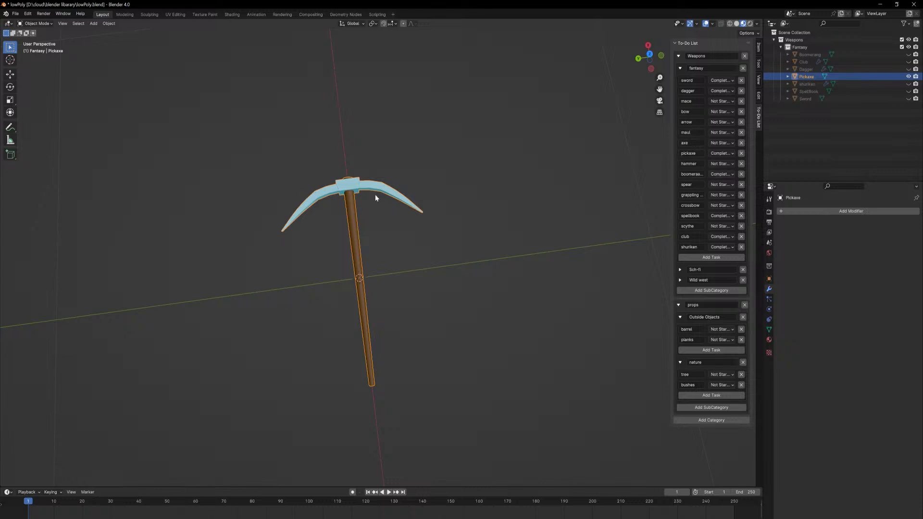
pyautogui.moveTo(376, 197); pyautogui.dragTo(412, 210, button='middle')
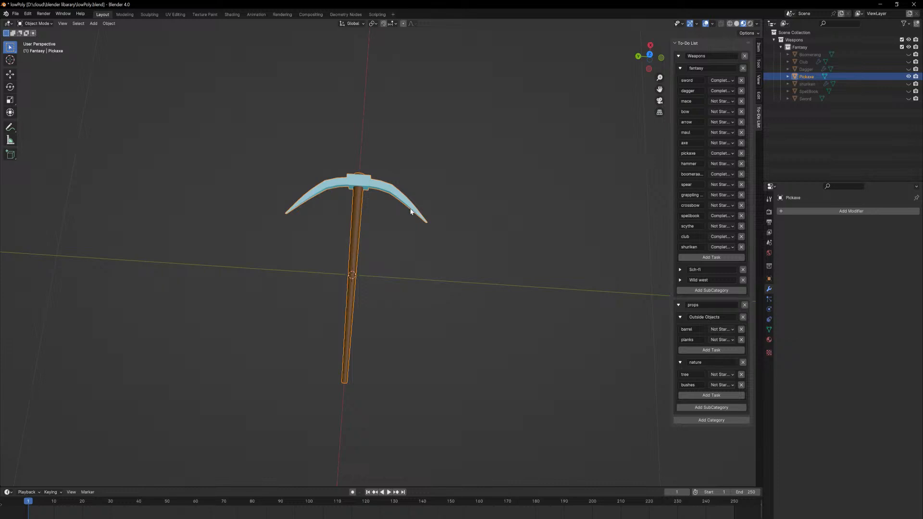
pyautogui.hotkey('shift', 'a')
pyautogui.press('Escape')
pyautogui.moveTo(455, 266); pyautogui.dragTo(450, 276, button='middle')
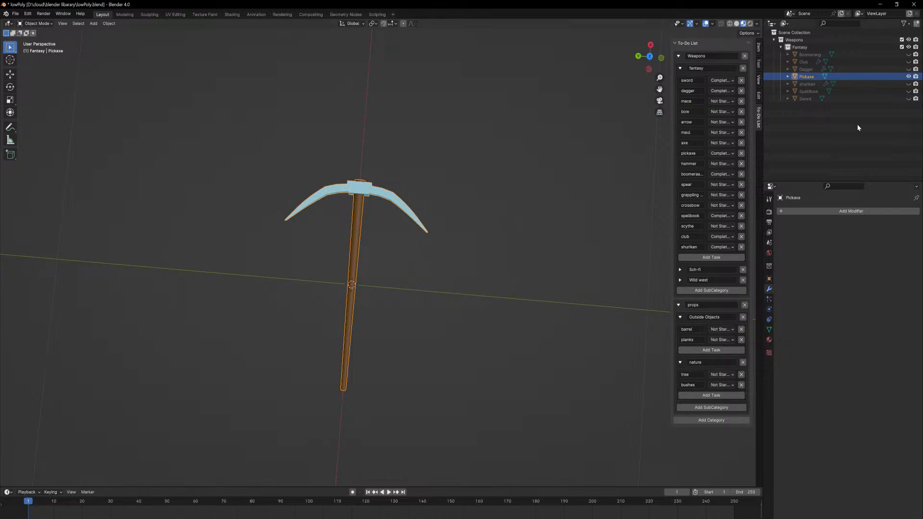
pyautogui.moveTo(452, 282); pyautogui.dragTo(450, 281, button='middle')
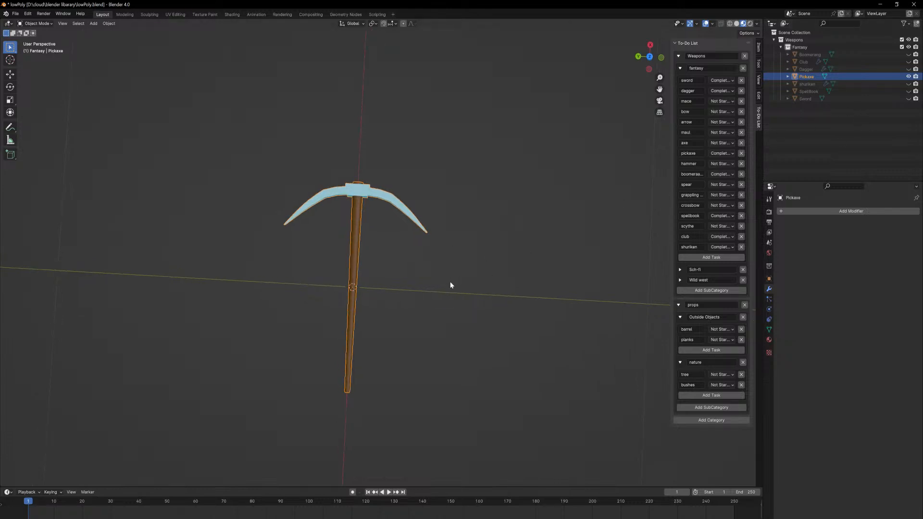
# Duplicate the pickaxe in place and rename the copy Hammer.
pyautogui.hotkey('shift', 'd')
pyautogui.rightClick(574, 219)
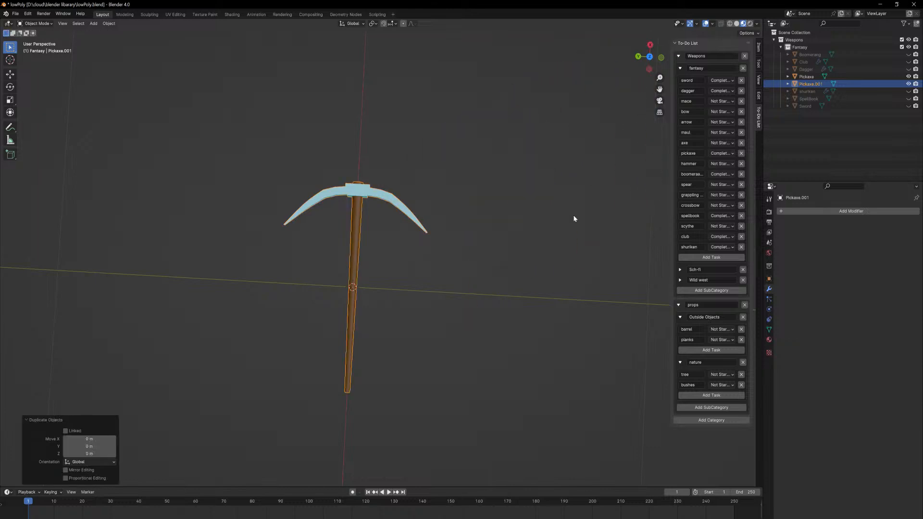
pyautogui.click(768, 339)
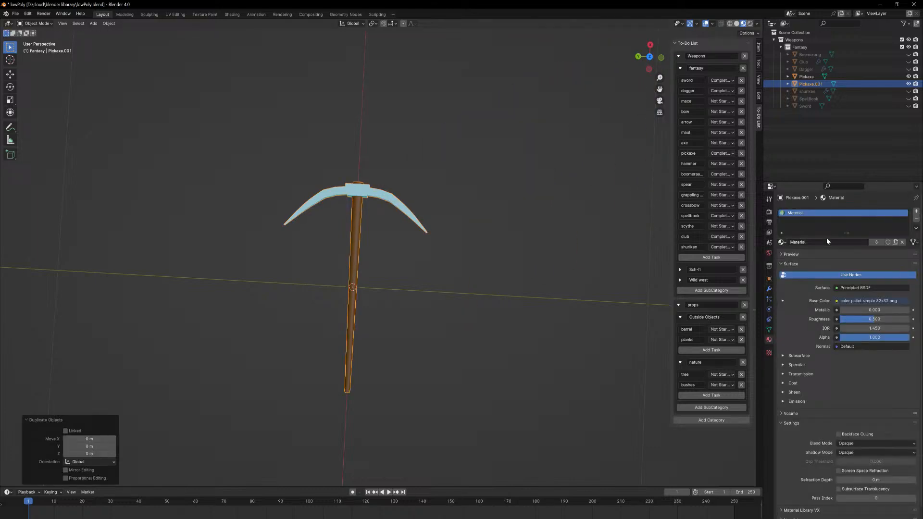
pyautogui.click(781, 242)
pyautogui.doubleClick(811, 83)
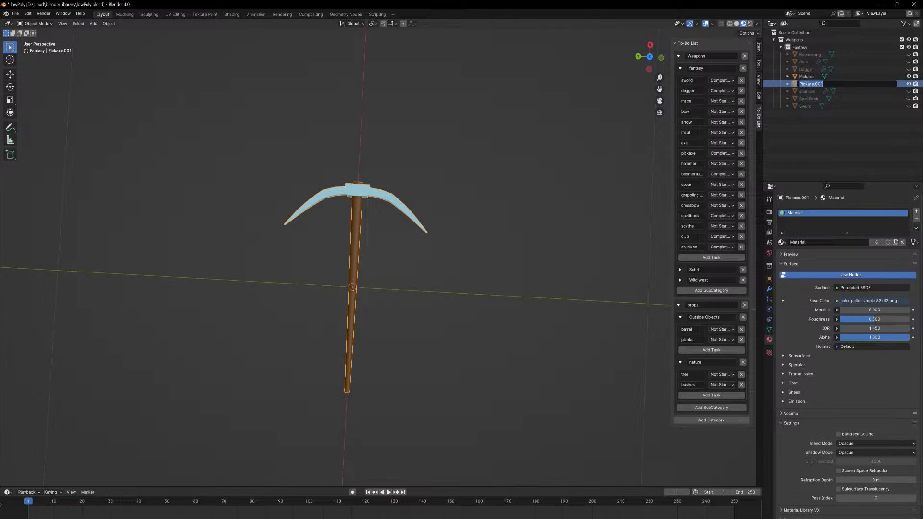
pyautogui.write('Hammer')
pyautogui.press('Return')
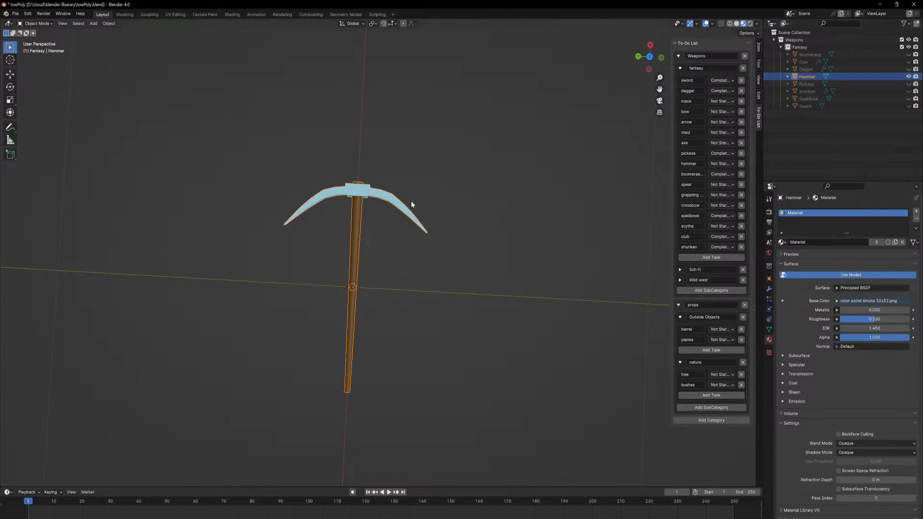
# Delete the linked pickaxe head geometry from the Hammer mesh, leaving only the handle.
pyautogui.moveTo(411, 205); pyautogui.dragTo(408, 206, button='middle')
pyautogui.press('Tab')
pyautogui.click(364, 193)
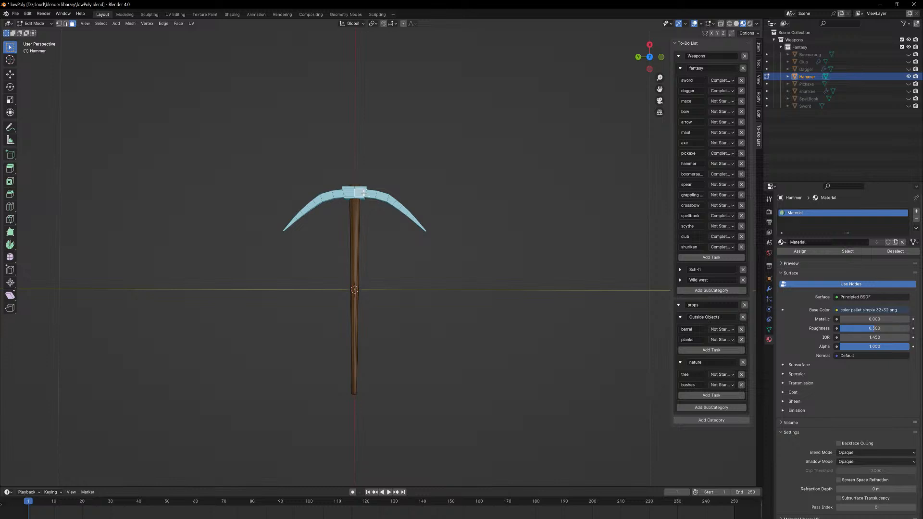
pyautogui.hotkey('ctrl', 'l')
pyautogui.press('x')
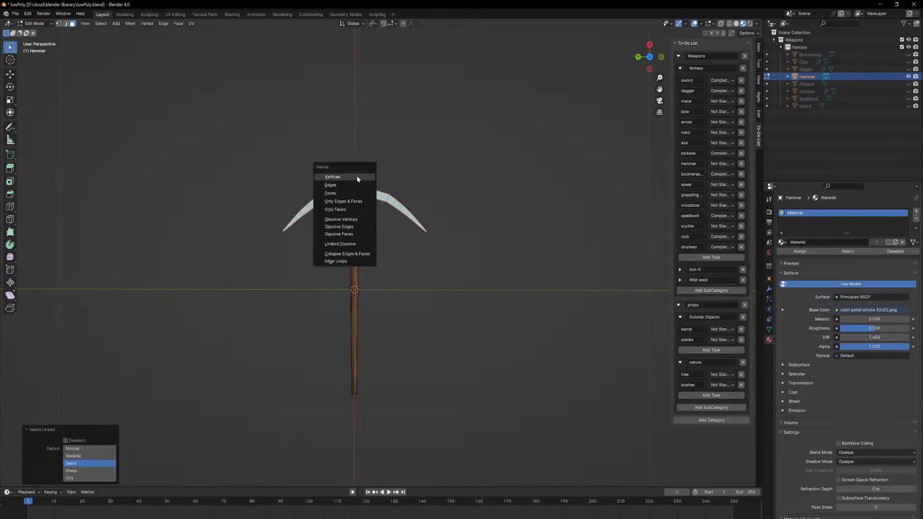
pyautogui.click(356, 176)
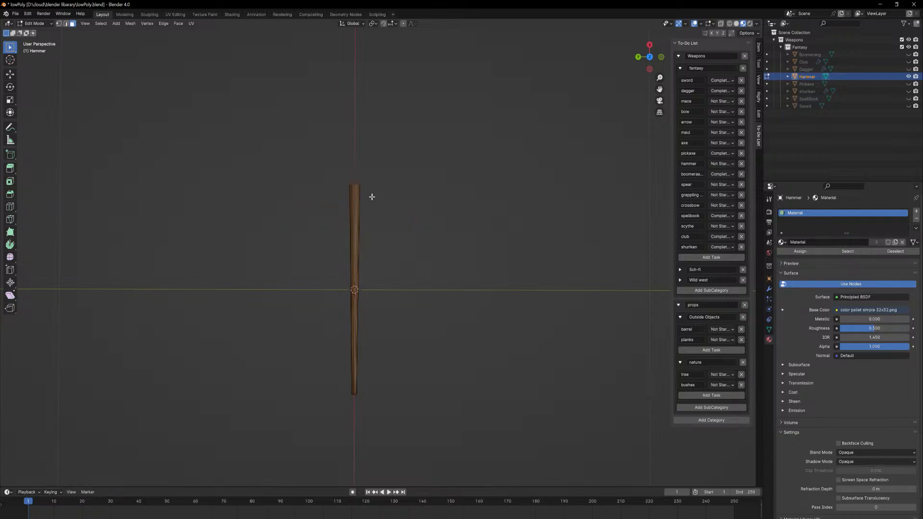
pyautogui.moveTo(370, 198); pyautogui.dragTo(378, 209, button='middle')
pyautogui.scroll(1, 378, 209)
# Shorten the whole hammer handle mesh by scaling it to 0.476 along X.
pyautogui.press('Tab')
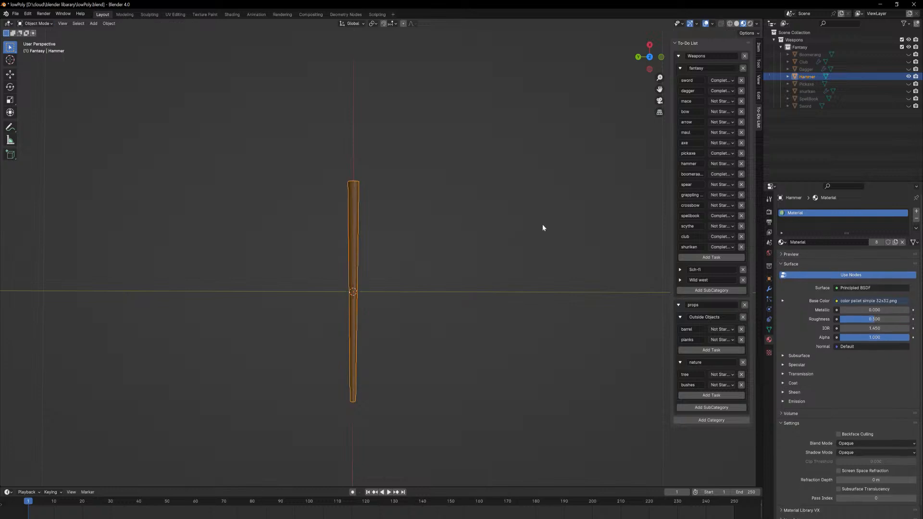
pyautogui.press('s')
pyautogui.press('Escape')
pyautogui.press('Tab')
pyautogui.press('a')
pyautogui.press('s')
pyautogui.press('z')
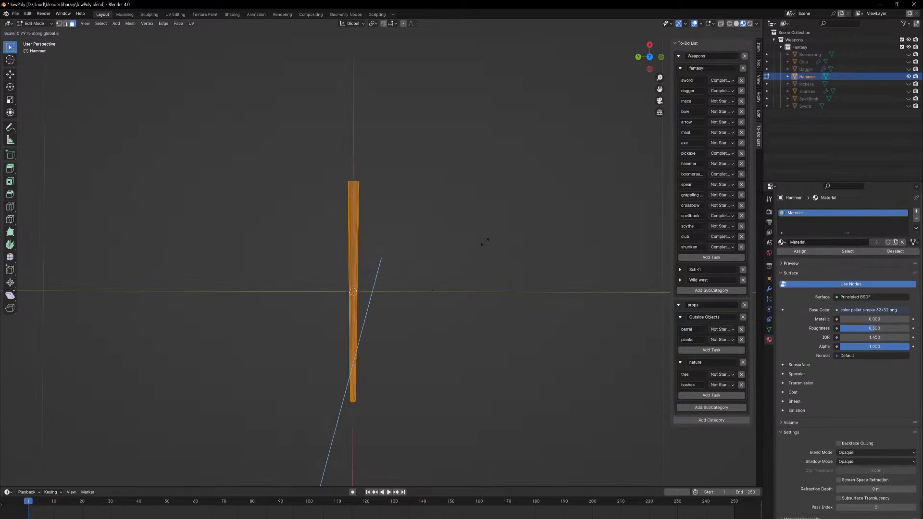
pyautogui.press('x')
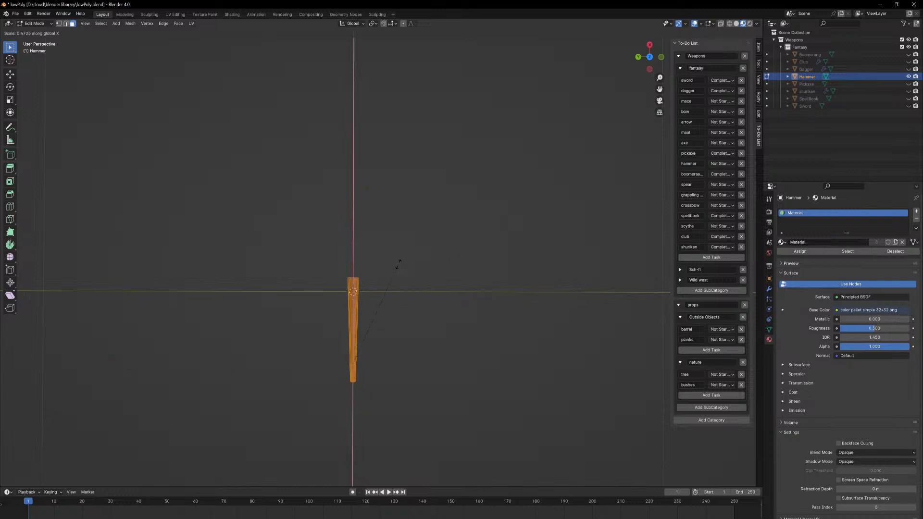
pyautogui.click(447, 261)
pyautogui.press('s')
pyautogui.press('z')
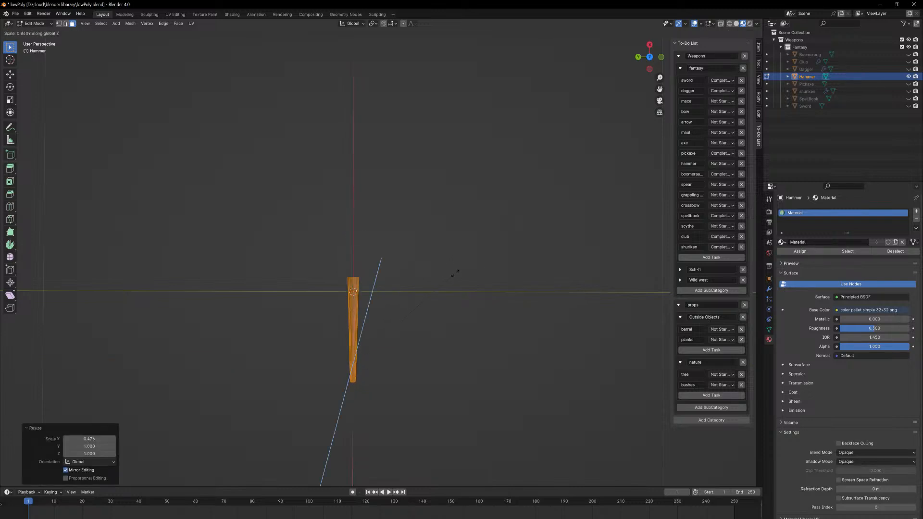
pyautogui.press('Escape')
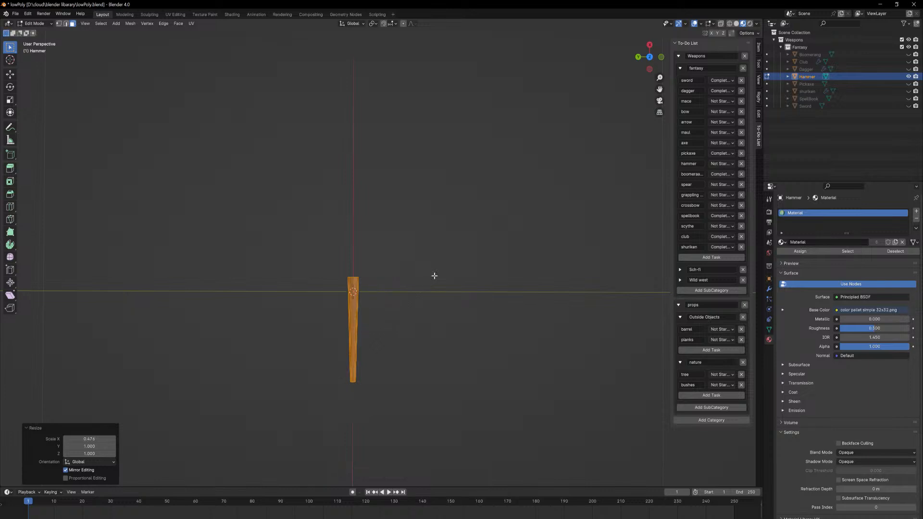
# Return to object mode, add a cube mesh at the hammer handle's origin and scale it uniformly to 0.072.
pyautogui.moveTo(432, 274); pyautogui.dragTo(488, 221, button='middle')
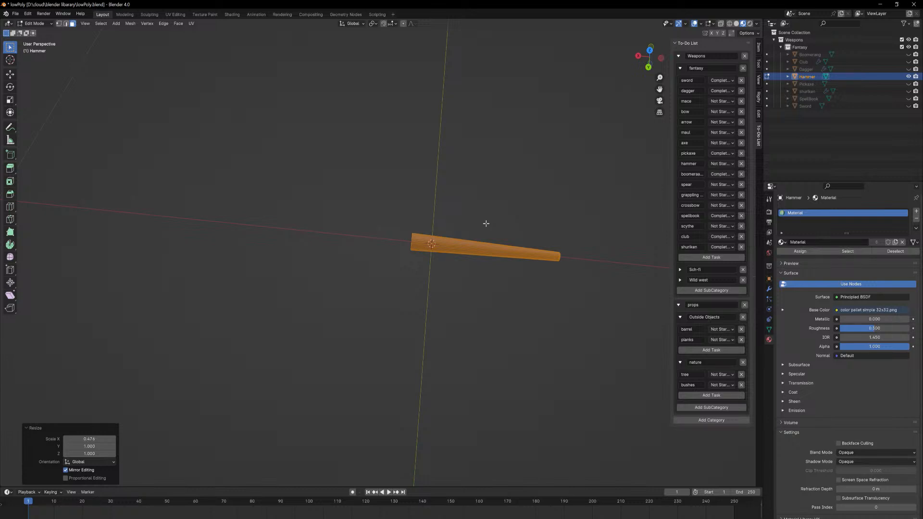
pyautogui.moveTo(528, 241); pyautogui.dragTo(498, 227, button='middle')
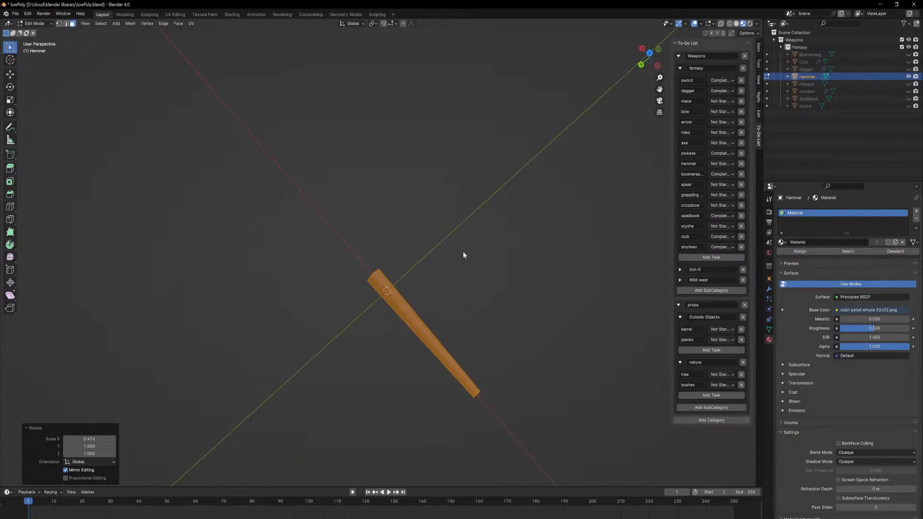
pyautogui.press('Tab')
pyautogui.moveTo(439, 284); pyautogui.dragTo(494, 273, button='middle')
pyautogui.hotkey('shift', 'a')
pyautogui.moveTo(495, 275)
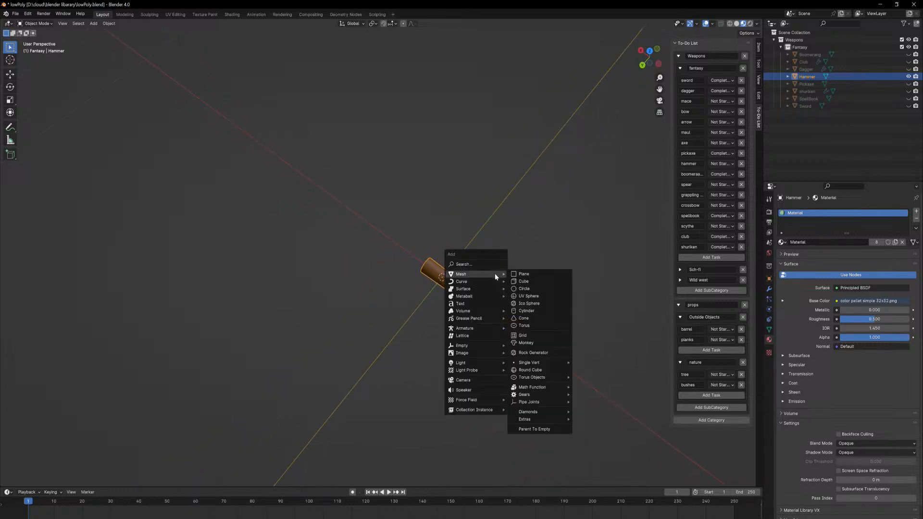
pyautogui.click(524, 280)
pyautogui.press('s')
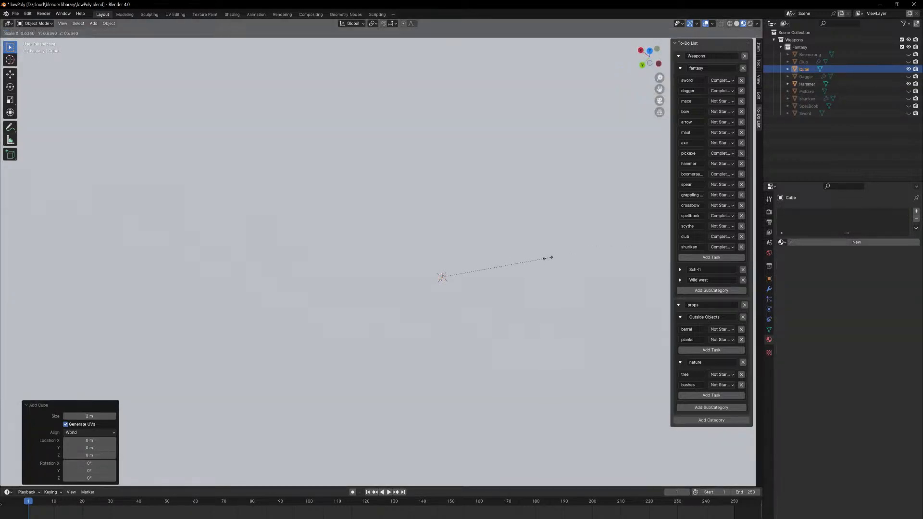
pyautogui.press('Escape')
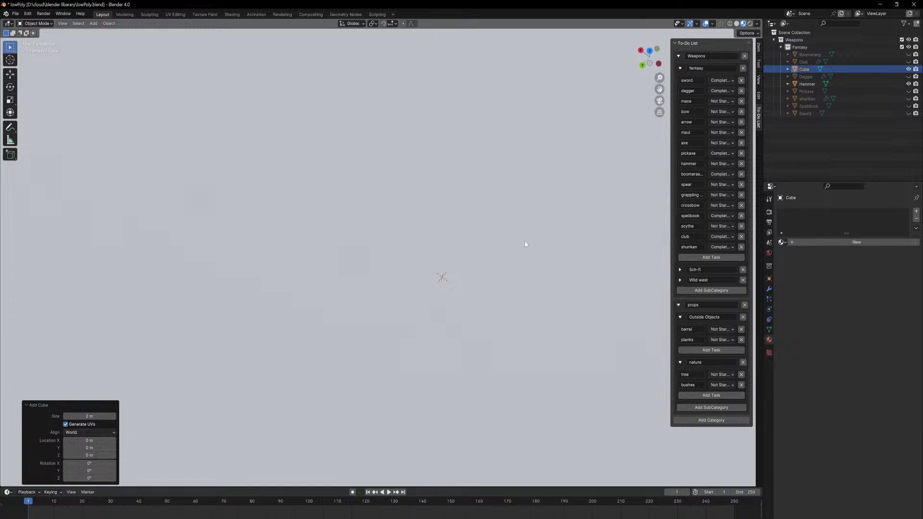
pyautogui.press('s')
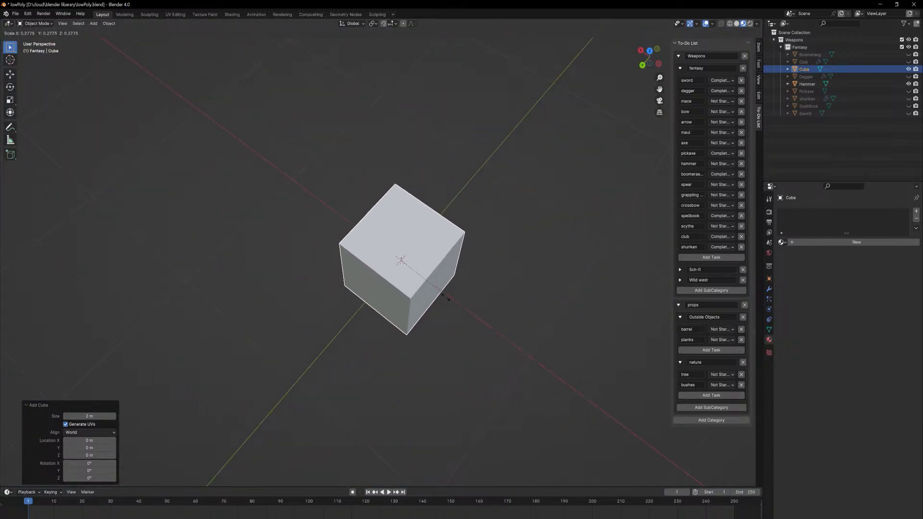
pyautogui.click(414, 269)
pyautogui.scroll(5, 469, 260)
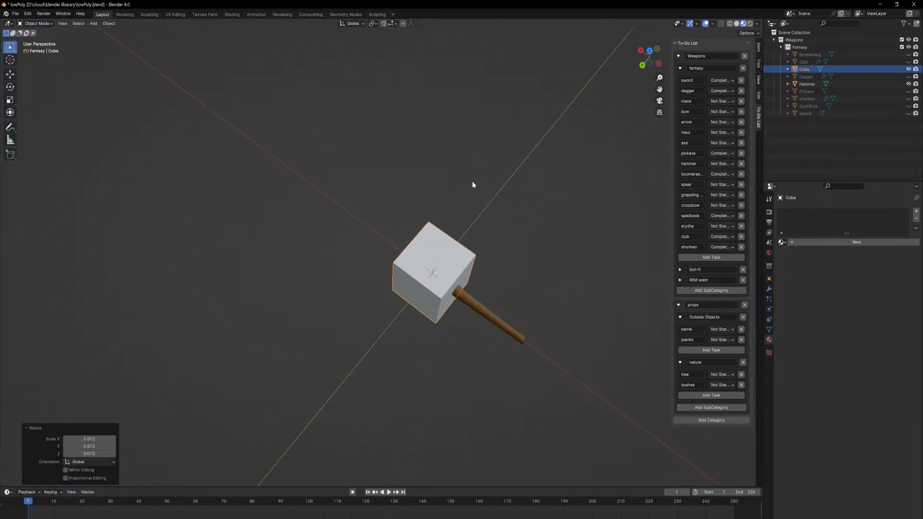
# Scale the cube uniformly by a further 0.412 to bring it closer to the handle's thickness.
pyautogui.moveTo(472, 184); pyautogui.dragTo(506, 217, button='middle')
pyautogui.press('s')
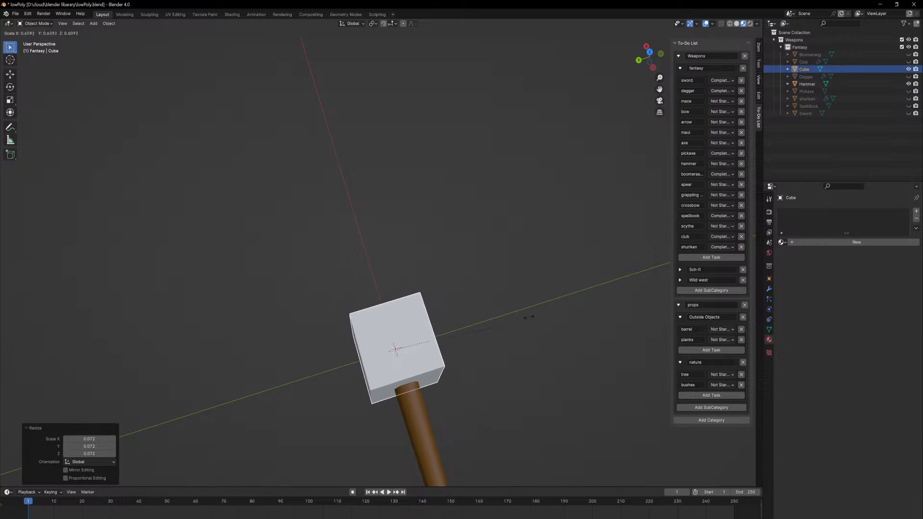
pyautogui.click(488, 334)
pyautogui.press('g')
pyautogui.press('z')
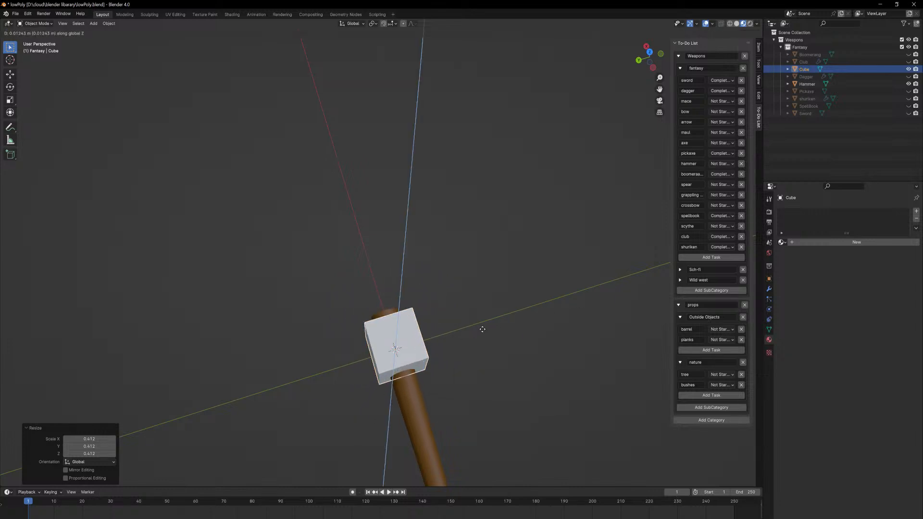
pyautogui.press('Escape')
# Move the cube about 0.0083 m along X toward the thick end of the handle.
pyautogui.moveTo(462, 335); pyautogui.dragTo(495, 332, button='middle')
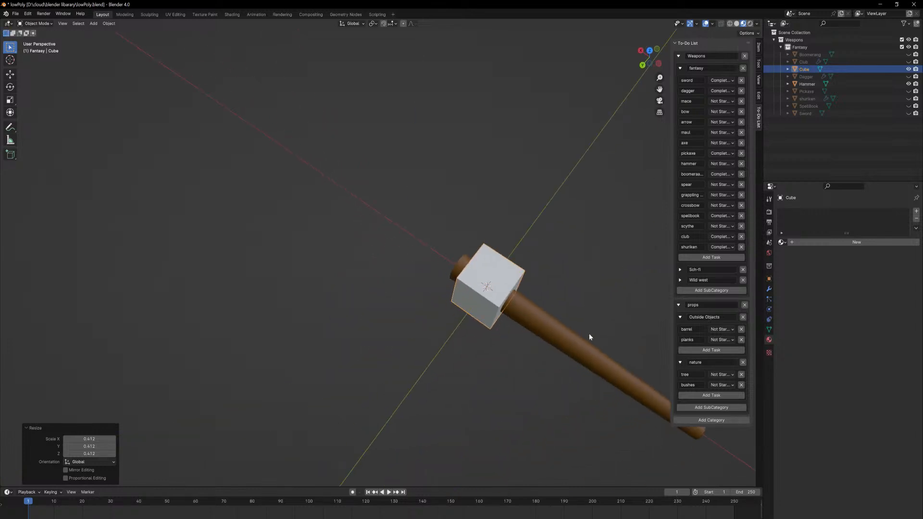
pyautogui.press('g')
pyautogui.press('x')
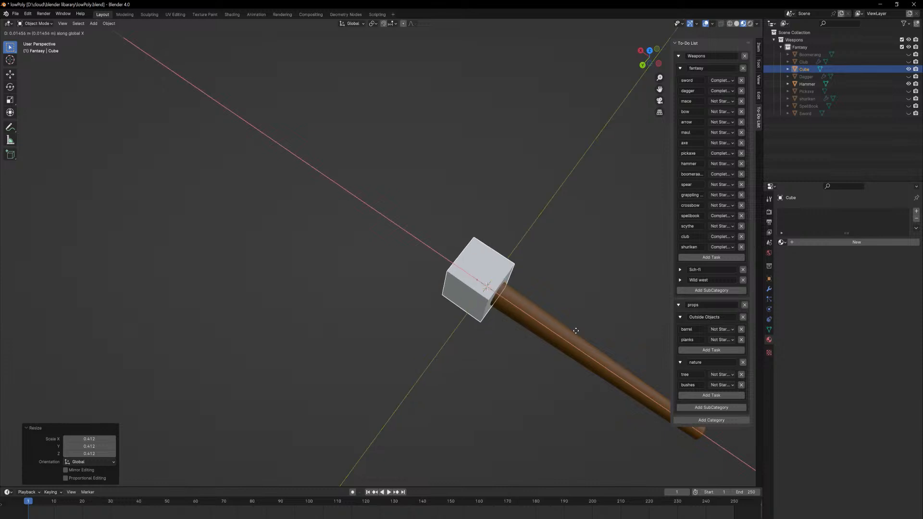
pyautogui.click(581, 334)
# Extrude the cube's side face along Y outward by about 0.0083 m in edit mode.
pyautogui.moveTo(506, 294); pyautogui.dragTo(493, 299, button='middle')
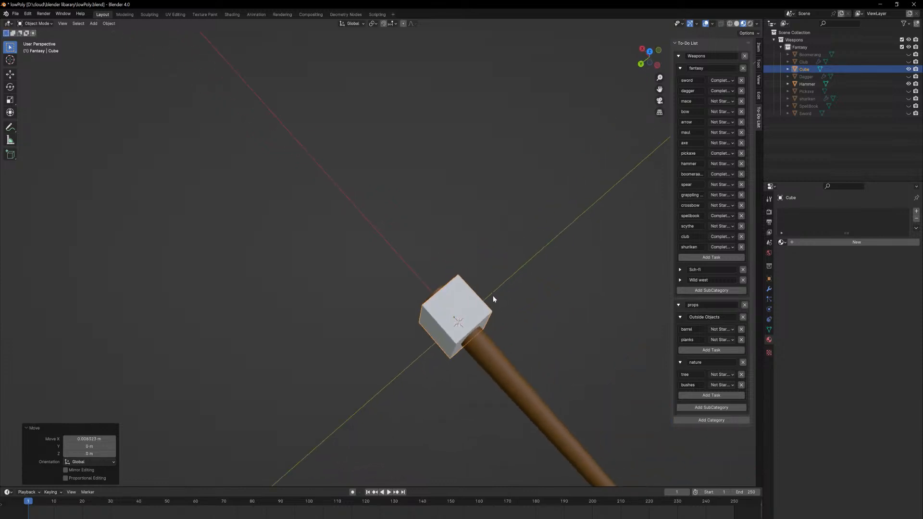
pyautogui.moveTo(440, 344); pyautogui.dragTo(431, 307, button='middle')
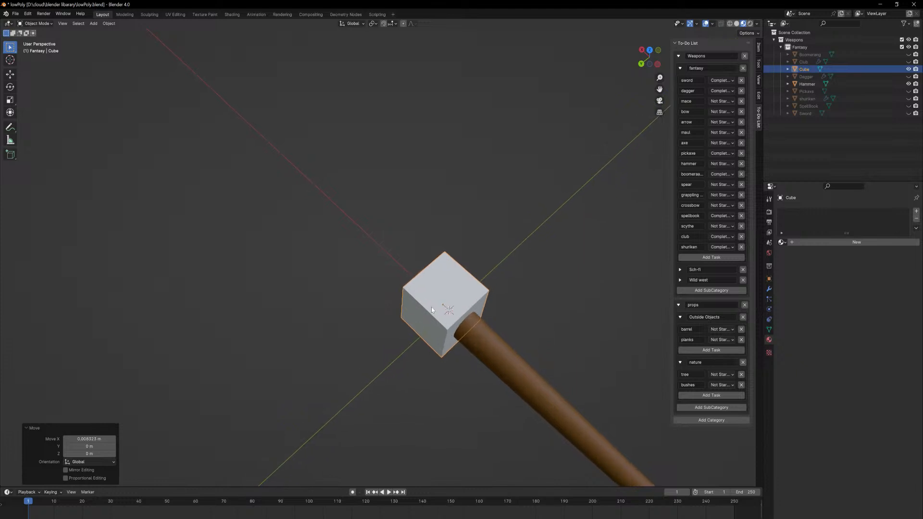
pyautogui.press('Tab')
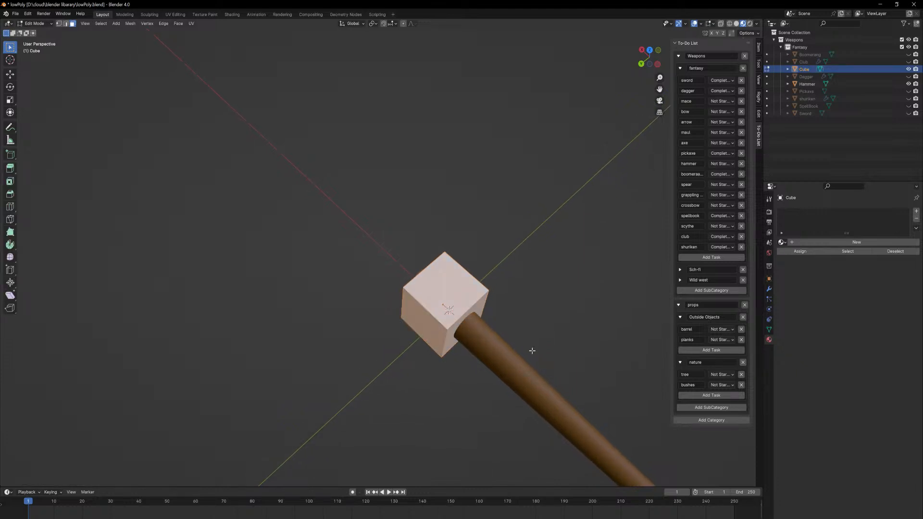
pyautogui.click(422, 335)
pyautogui.press('e')
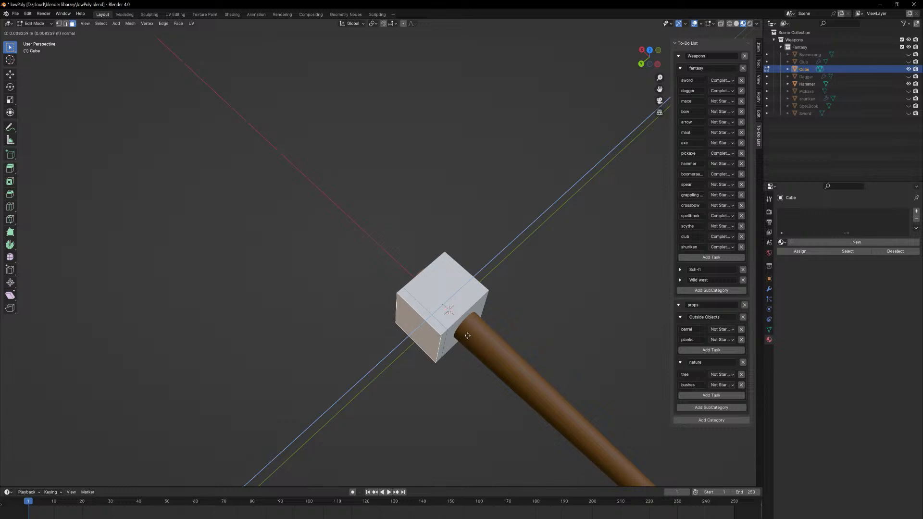
pyautogui.click(468, 335)
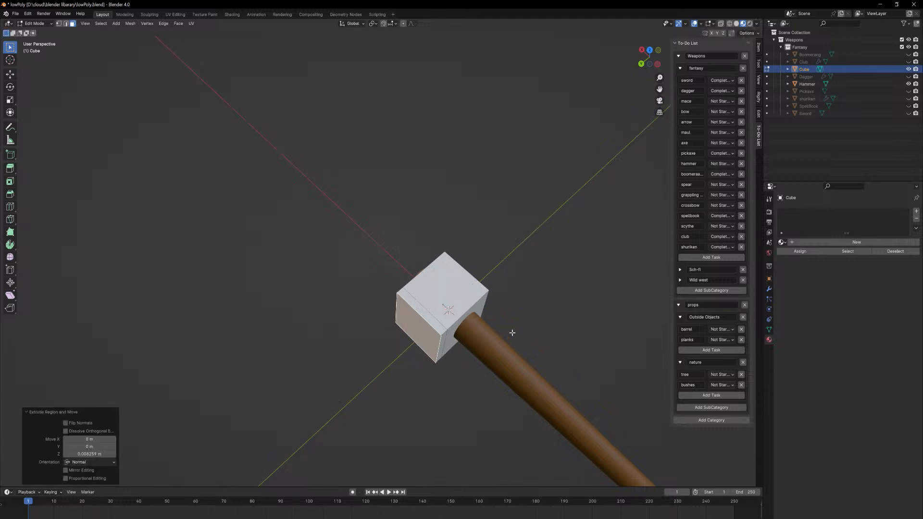
# Look for the LoopTools functions by searching the commands and the add-on preferences for "loop".
pyautogui.press('F3')
pyautogui.write('loop')
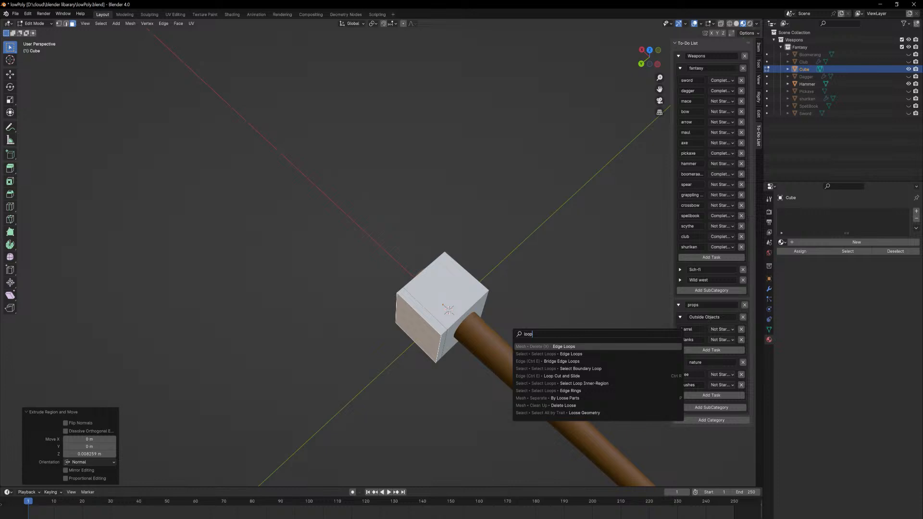
pyautogui.press('Escape')
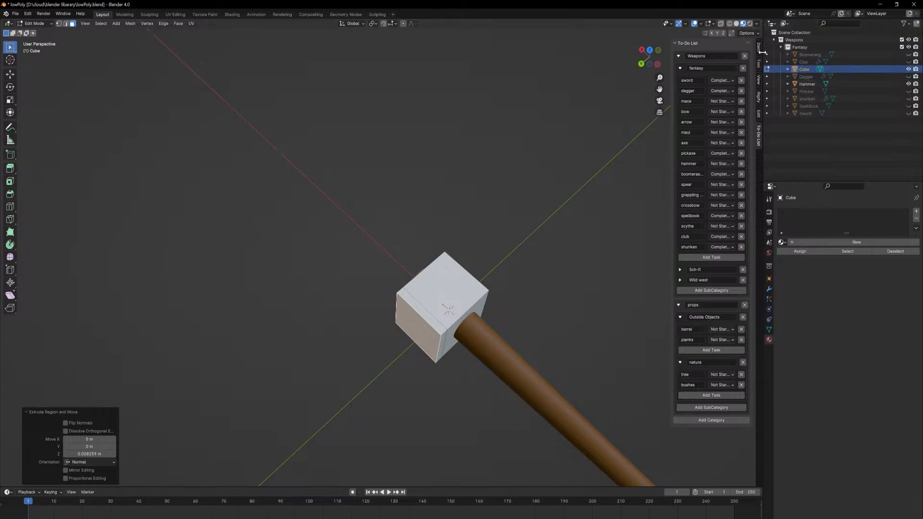
pyautogui.click(759, 115)
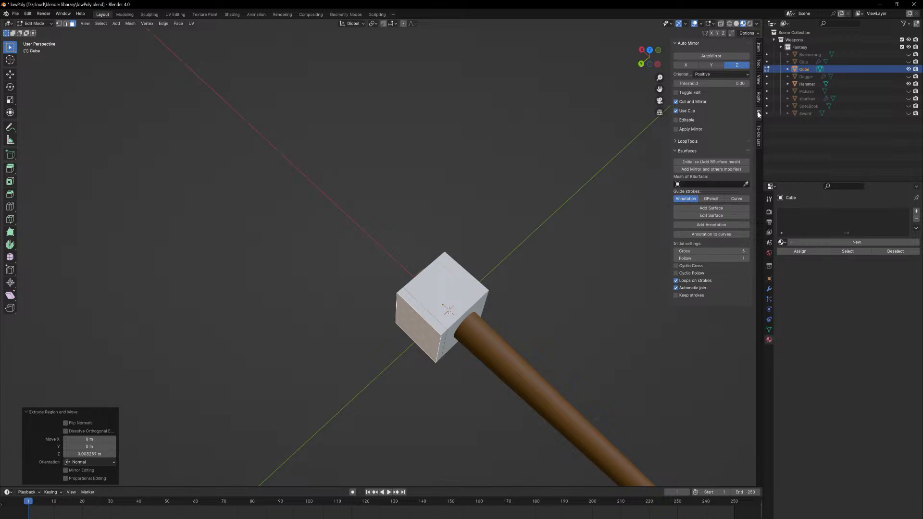
pyautogui.click(27, 13)
pyautogui.click(65, 107)
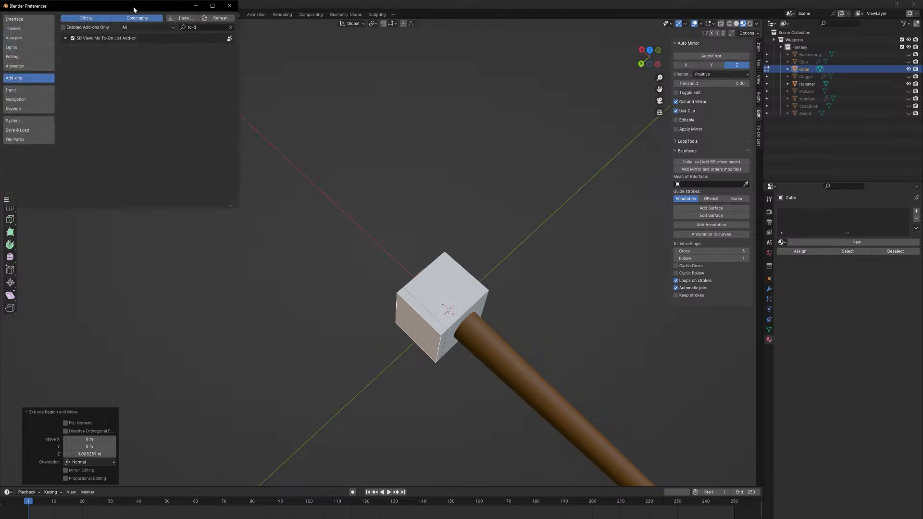
pyautogui.write('loop')
pyautogui.click(229, 5)
# Try LoopTools Circle on the undivided extruded end face, and undo it.
pyautogui.rightClick(420, 334)
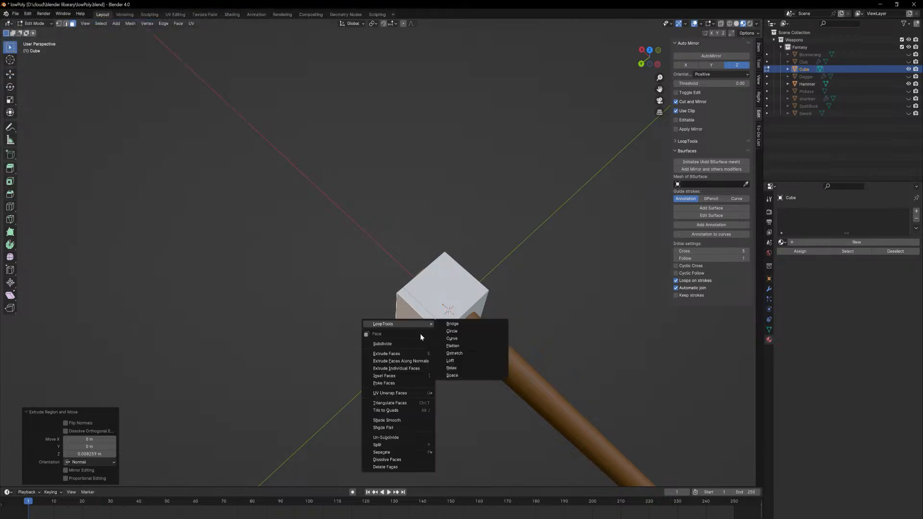
pyautogui.moveTo(412, 325)
pyautogui.click(467, 331)
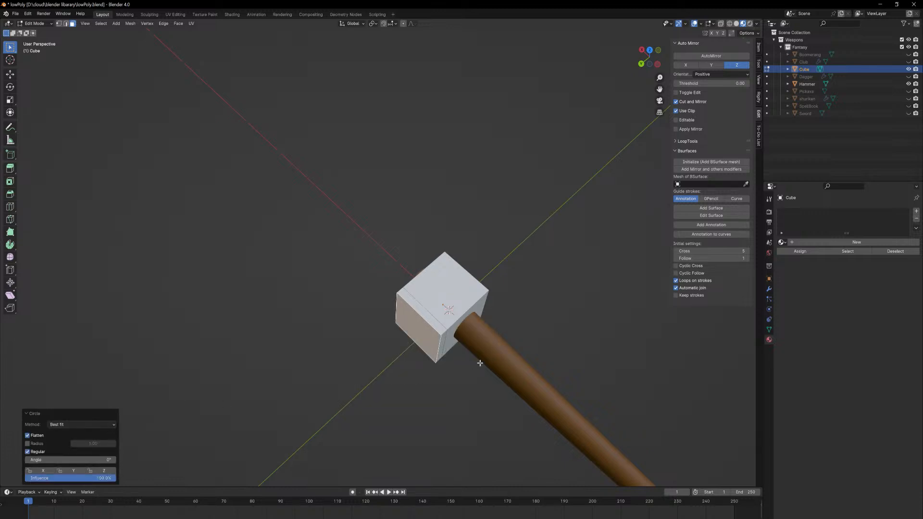
pyautogui.moveTo(463, 342); pyautogui.dragTo(457, 331, button='middle')
pyautogui.hotkey('ctrl', 'z')
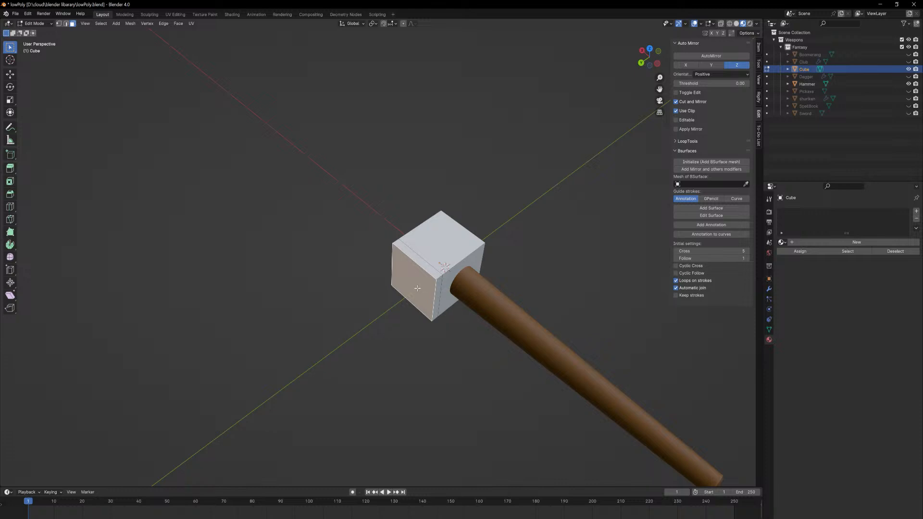
# Add two centred loop cuts in each direction across the extruded end face, dividing it into a three-by-three grid.
pyautogui.hotkey('ctrl', 'r')
pyautogui.scroll(3, 411, 262)
pyautogui.scroll(-4, 411, 262)
pyautogui.scroll(2, 410, 262)
pyautogui.scroll(-2, 411, 262)
pyautogui.click(411, 262)
pyautogui.rightClick(410, 262)
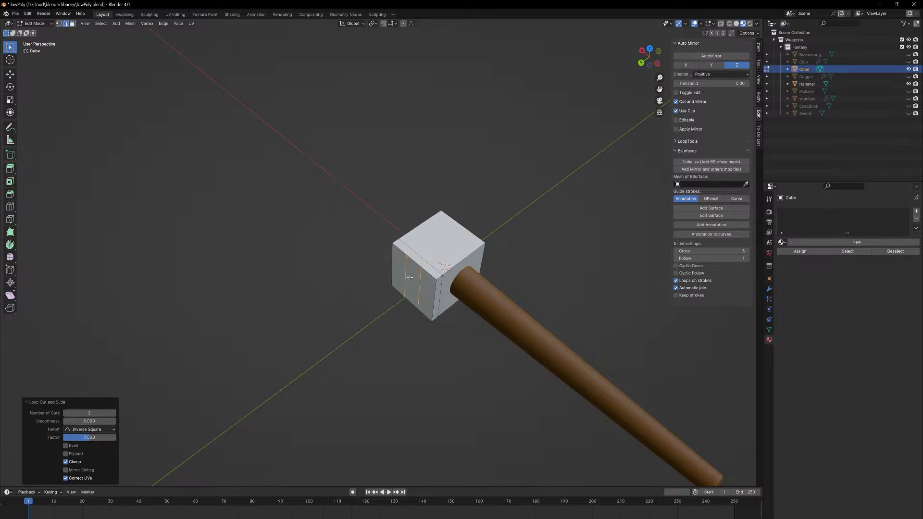
pyautogui.scroll(2, 408, 288)
pyautogui.scroll(-1, 409, 289)
pyautogui.click(412, 287)
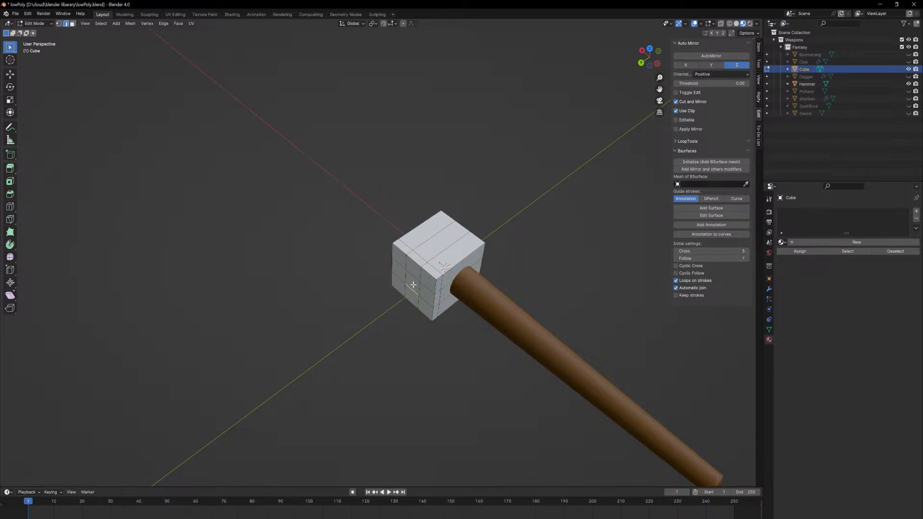
# Try enlarging the centre face of the end grid by scaling it to 2.108.
pyautogui.press('3')
pyautogui.click(413, 285)
pyautogui.press('s')
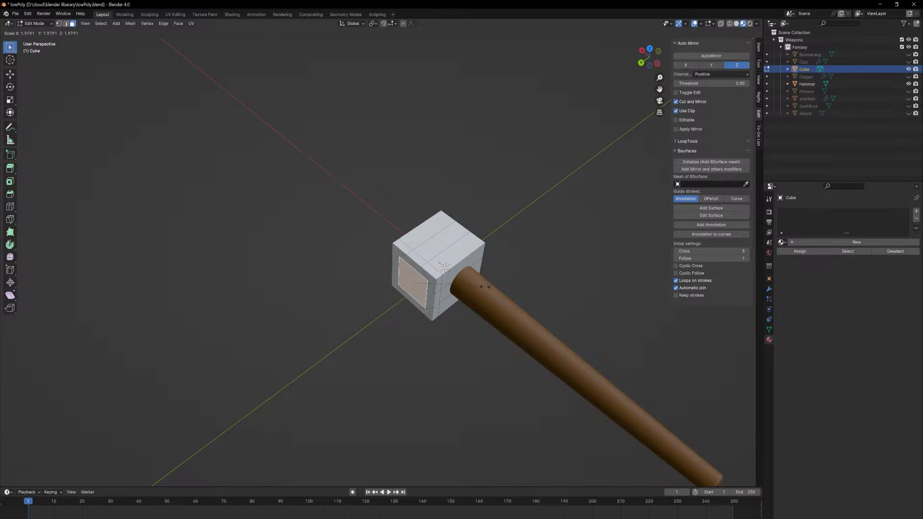
pyautogui.click(489, 287)
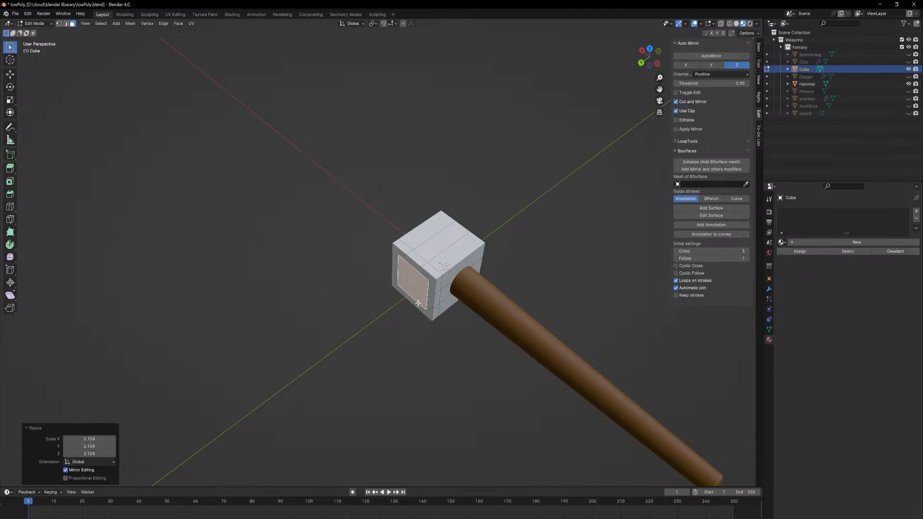
# Try LoopTools Circle on the enlarged centre face, and undo both the circle and the face scaling.
pyautogui.rightClick(418, 303)
pyautogui.moveTo(417, 290)
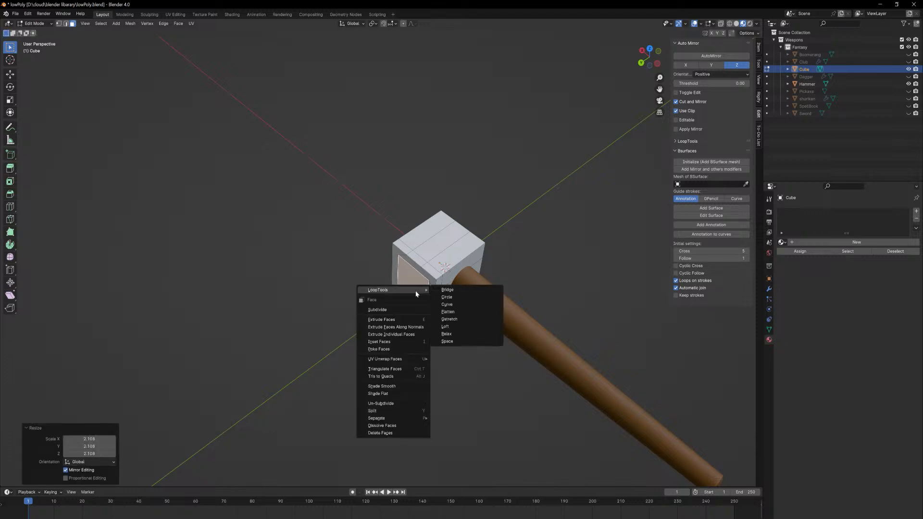
pyautogui.click(459, 297)
pyautogui.moveTo(406, 280); pyautogui.dragTo(439, 282, button='middle')
pyautogui.scroll(2, 488, 245)
pyautogui.keyDown('shift'); pyautogui.moveTo(492, 244); pyautogui.dragTo(388, 281, button='middle'); pyautogui.keyUp('shift')
pyautogui.hotkey('ctrl', 'z')
pyautogui.hotkey('ctrl', 'z')
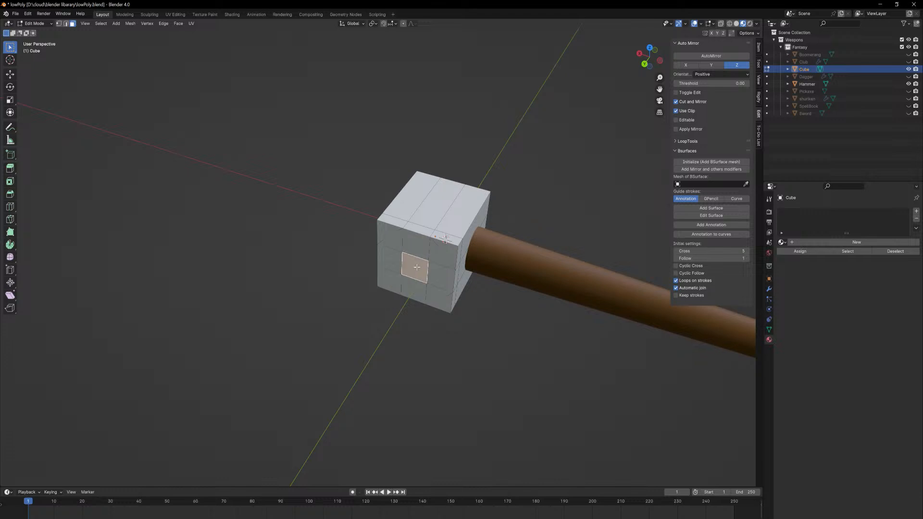
# Select the eight outer faces of the end grid and round them with LoopTools Circle.
pyautogui.moveTo(390, 240); pyautogui.dragTo(437, 291)
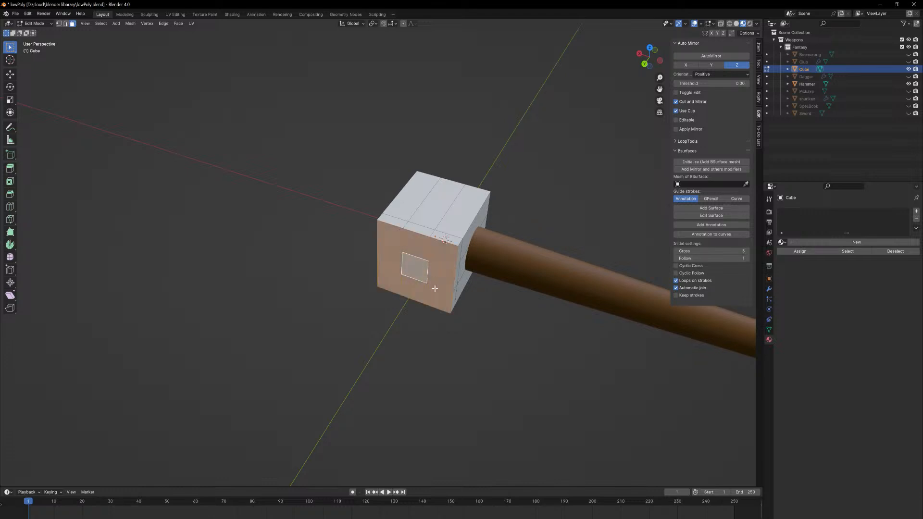
pyautogui.rightClick(413, 263)
pyautogui.moveTo(413, 264)
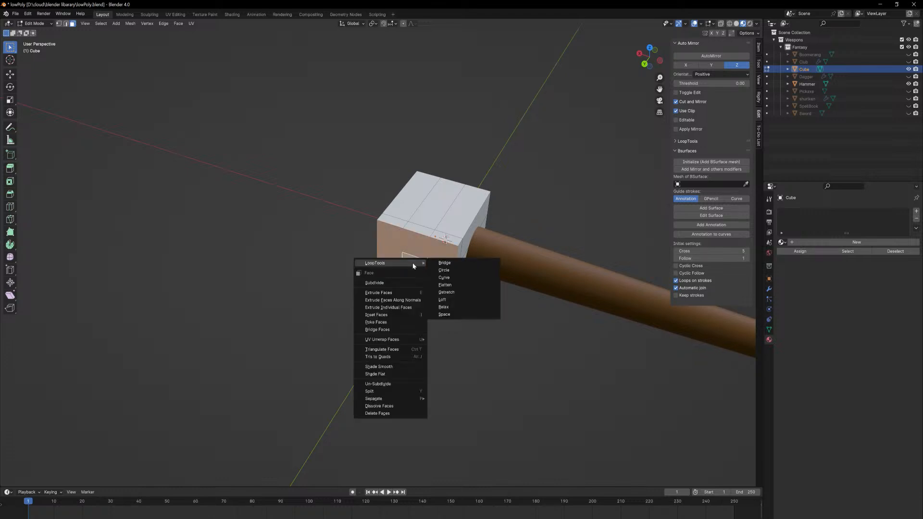
pyautogui.click(459, 270)
# Extrude the rounded end faces outward twice, by about 0.0089 m and about 0.0086 m.
pyautogui.moveTo(482, 282); pyautogui.dragTo(492, 264, button='middle')
pyautogui.scroll(-2, 492, 263)
pyautogui.press('e')
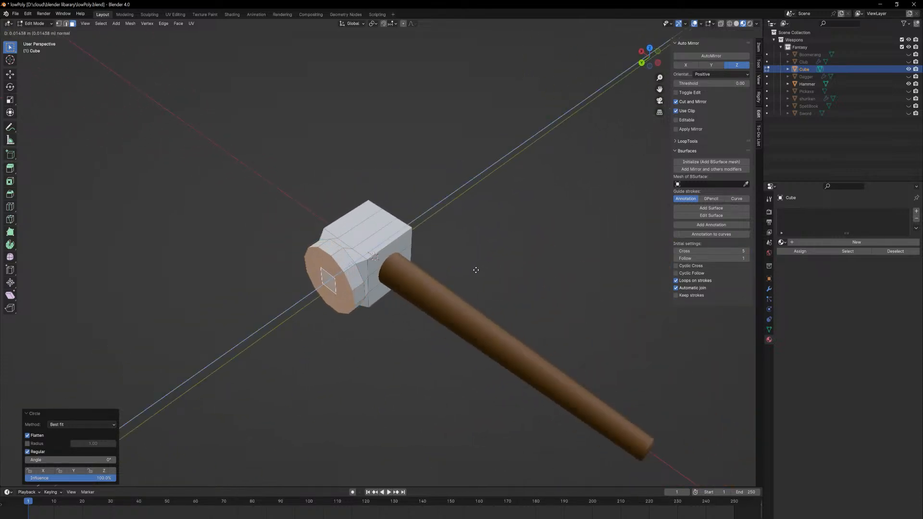
pyautogui.click(480, 267)
pyautogui.moveTo(467, 266); pyautogui.dragTo(459, 275, button='middle')
pyautogui.press('e')
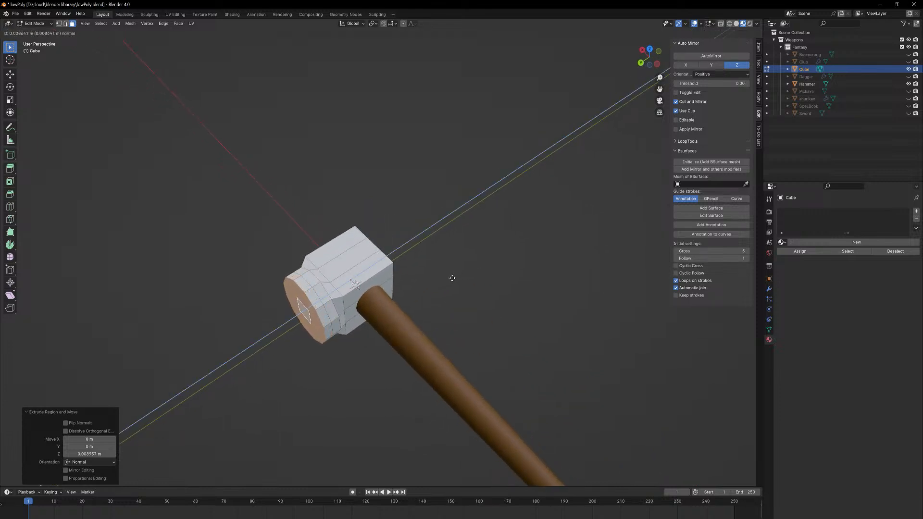
pyautogui.click(452, 278)
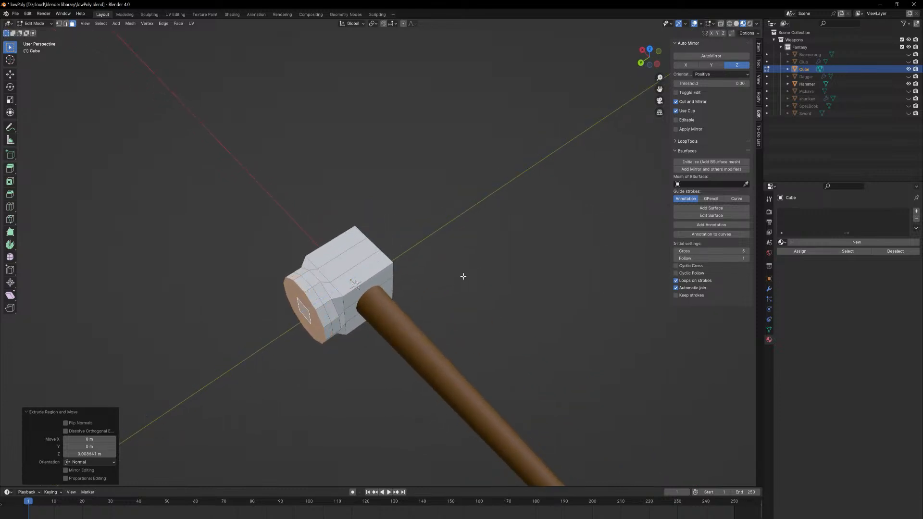
# Move the rounded end faces of the hammer head outward along the Y axis by about 0.021 m.
pyautogui.click(321, 314)
pyautogui.keyDown('alt'); pyautogui.click(318, 305); pyautogui.keyUp('alt')
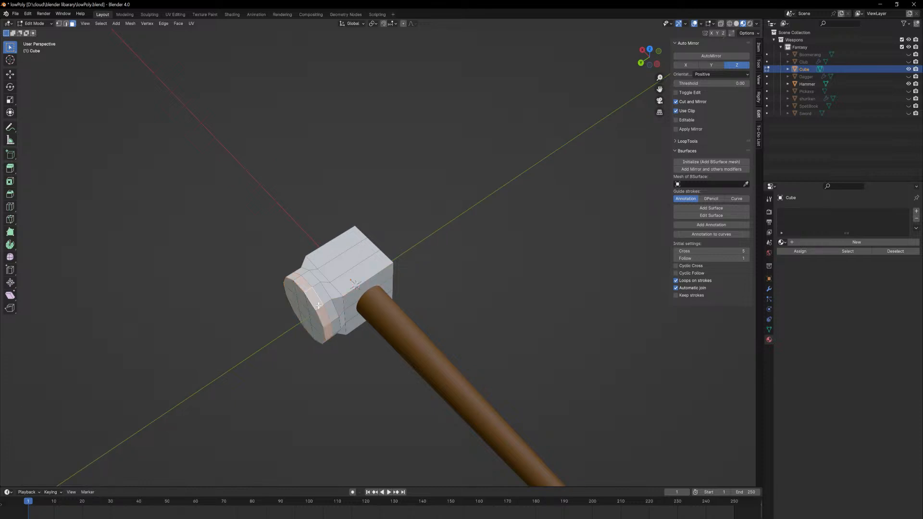
pyautogui.click(321, 311)
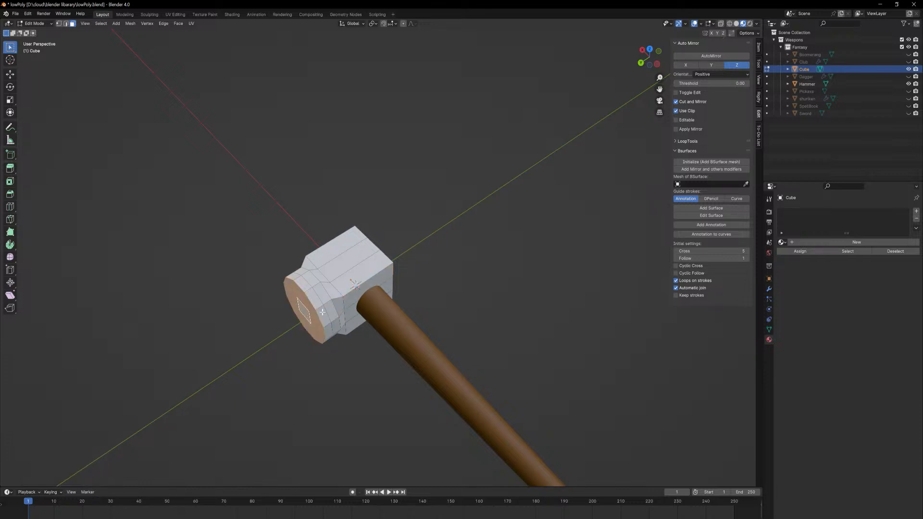
pyautogui.press('g')
pyautogui.press('z')
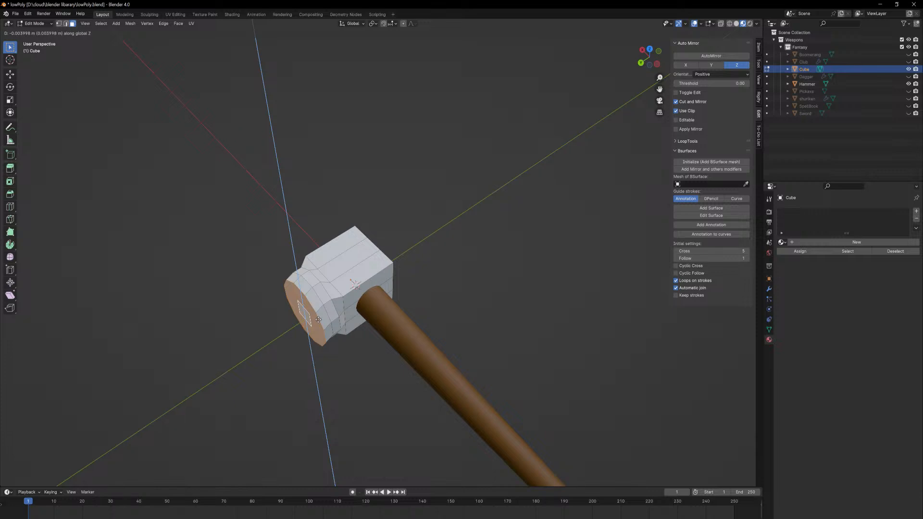
pyautogui.press('y')
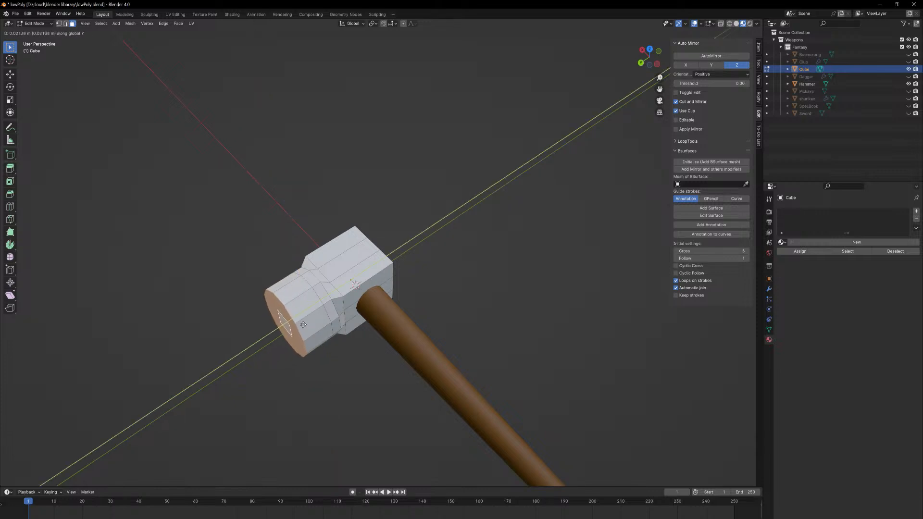
pyautogui.click(302, 327)
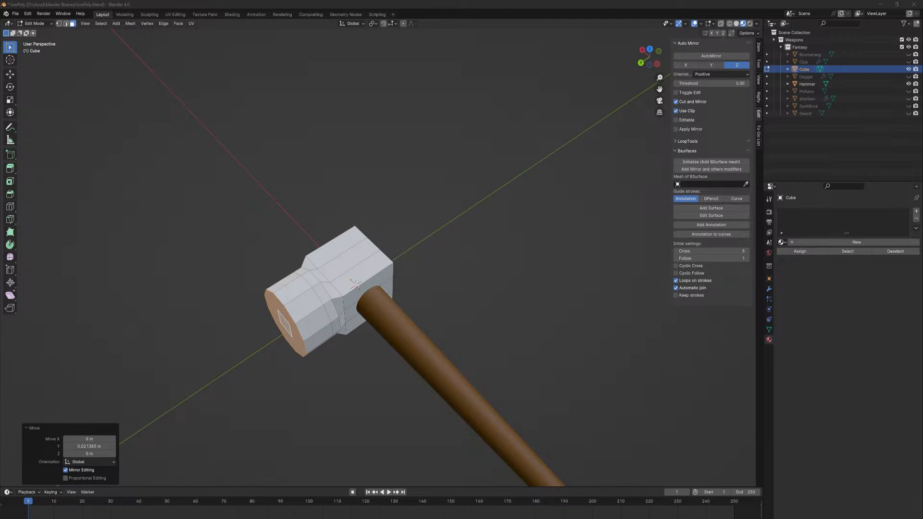
# Extrude the rounded end faces outward by about 0.023 m to lengthen the striking end.
pyautogui.scroll(-3, 318, 335)
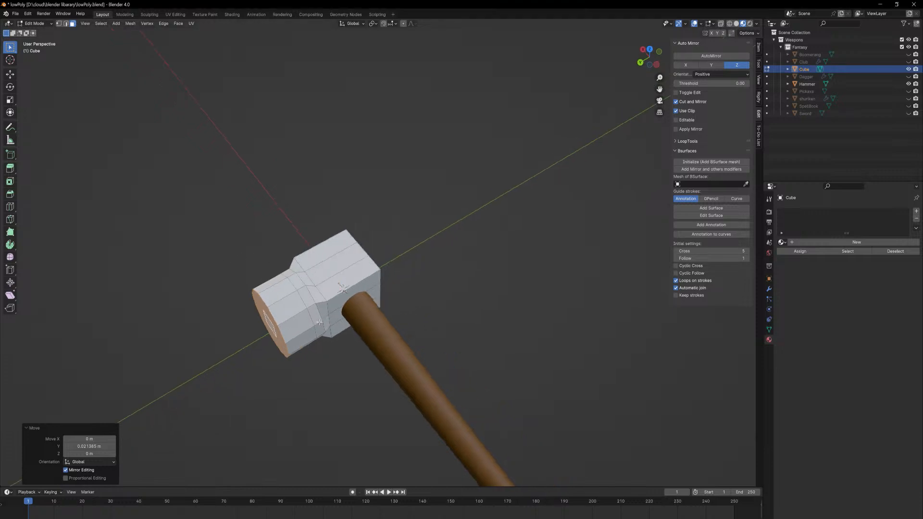
pyautogui.moveTo(363, 305); pyautogui.dragTo(358, 307, button='middle')
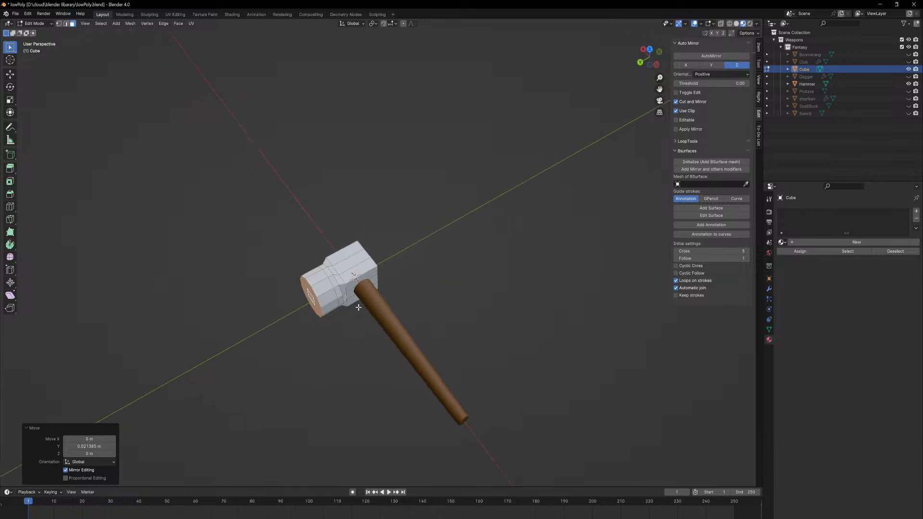
pyautogui.press('e')
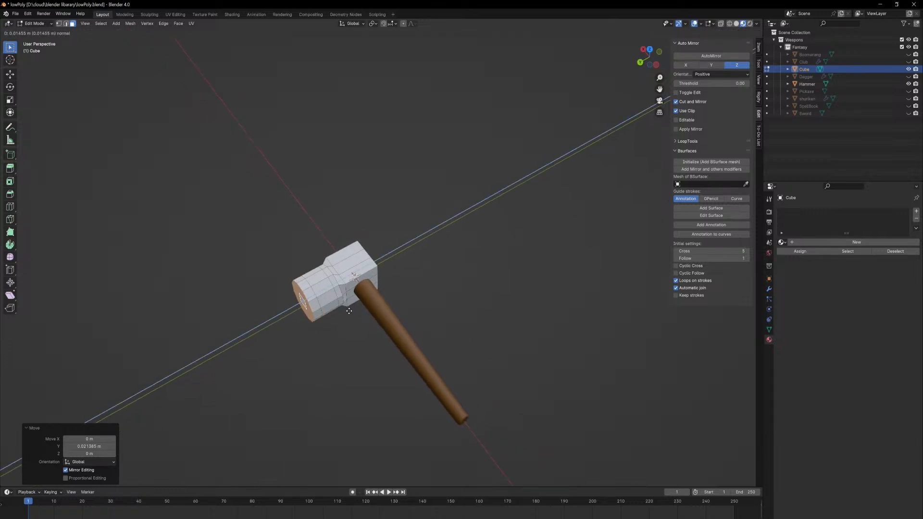
pyautogui.click(345, 316)
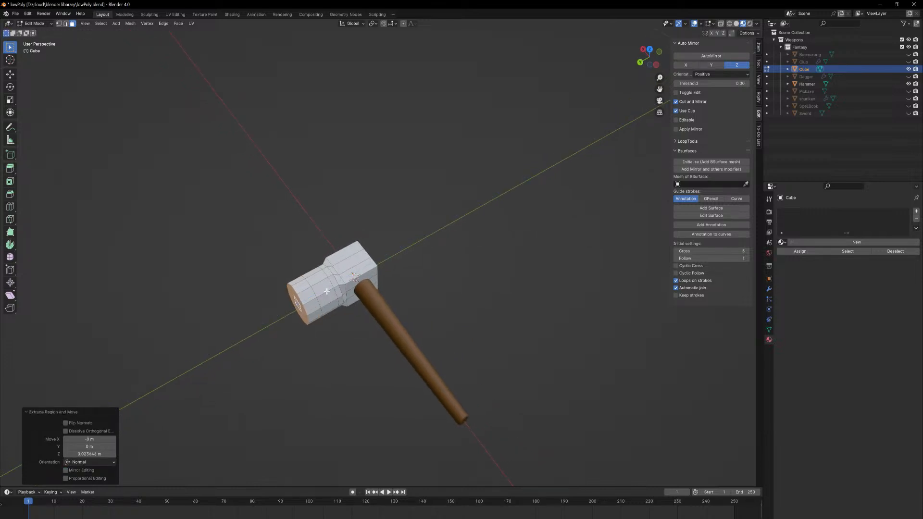
# Select the face ring around the neck behind the striking end and extrude it inward along its normals.
pyautogui.keyDown('alt'); pyautogui.click(328, 292); pyautogui.keyUp('alt')
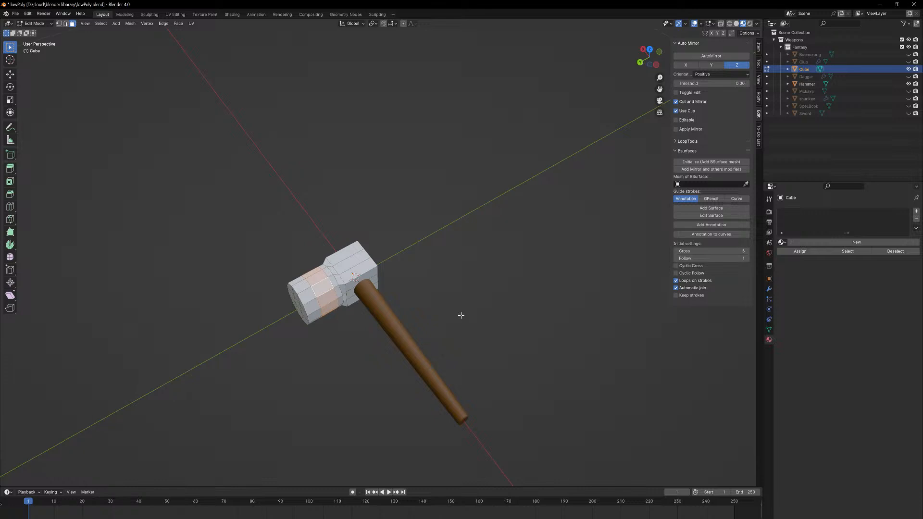
pyautogui.hotkey('ctrl', 'f')
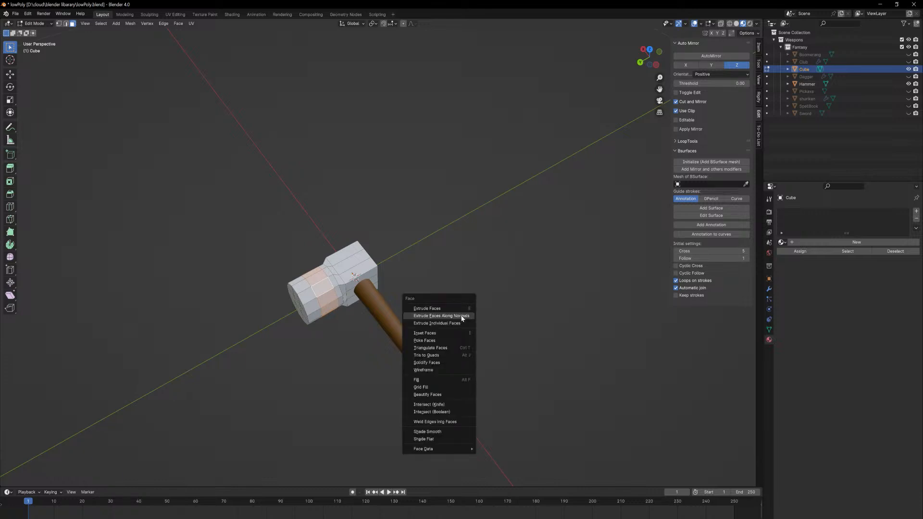
pyautogui.click(461, 316)
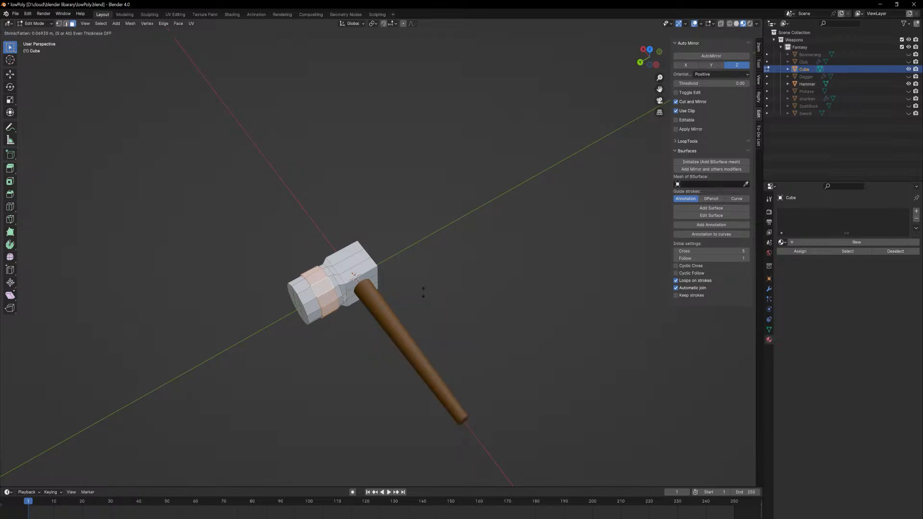
pyautogui.click(428, 368)
# Select the face ring around the striking end and extrude it outward along its normals with an offset of about 0.201 m.
pyautogui.keyDown('alt'); pyautogui.click(319, 299); pyautogui.keyUp('alt')
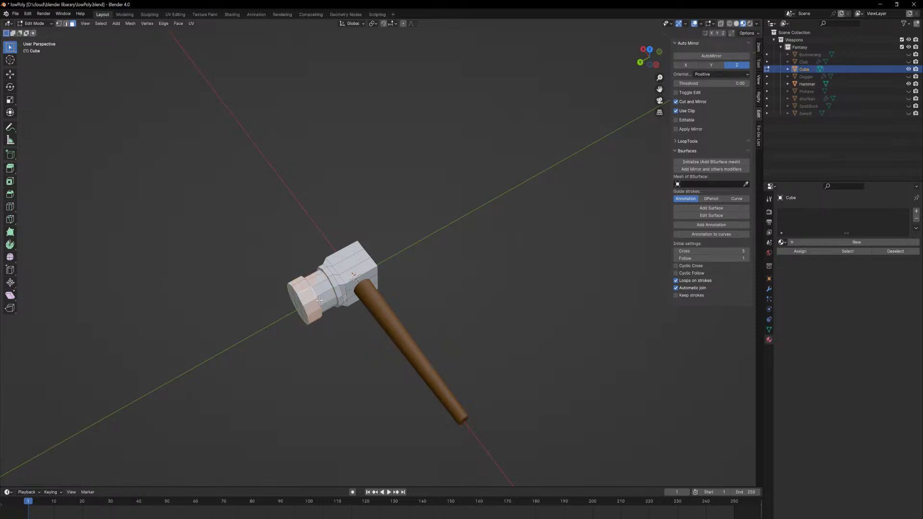
pyautogui.rightClick(502, 341)
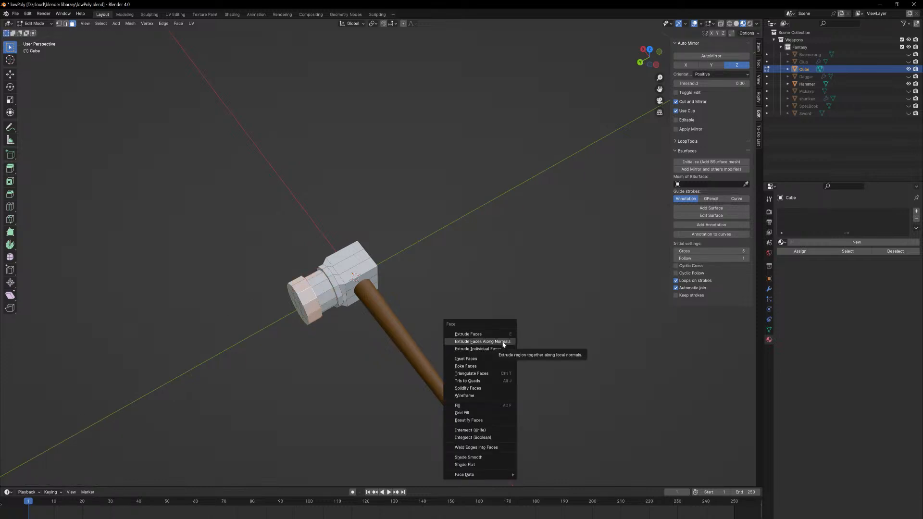
pyautogui.click(504, 342)
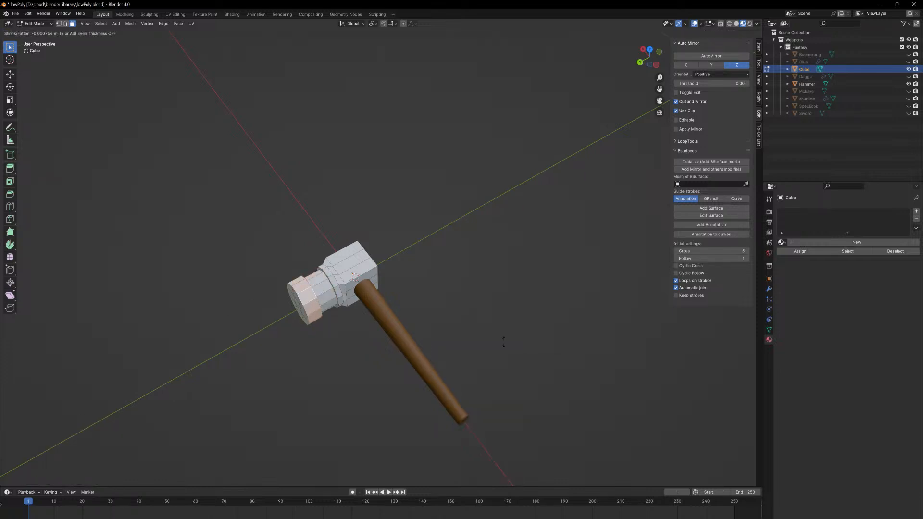
pyautogui.click(355, 276)
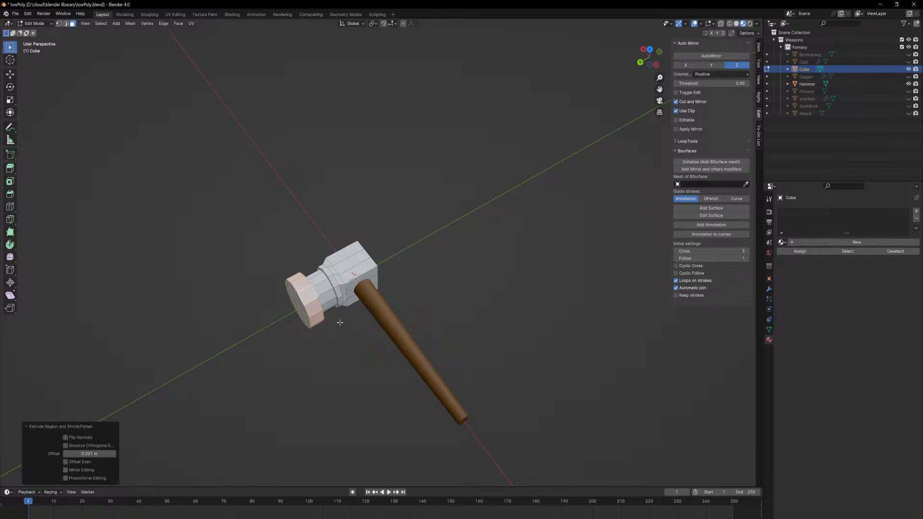
# Bulge the striking face by moving its centre face about 0.008 m along Y with proportional editing, and leave edit mode.
pyautogui.moveTo(392, 322); pyautogui.dragTo(342, 313, button='middle')
pyautogui.moveTo(308, 281); pyautogui.dragTo(353, 280, button='middle')
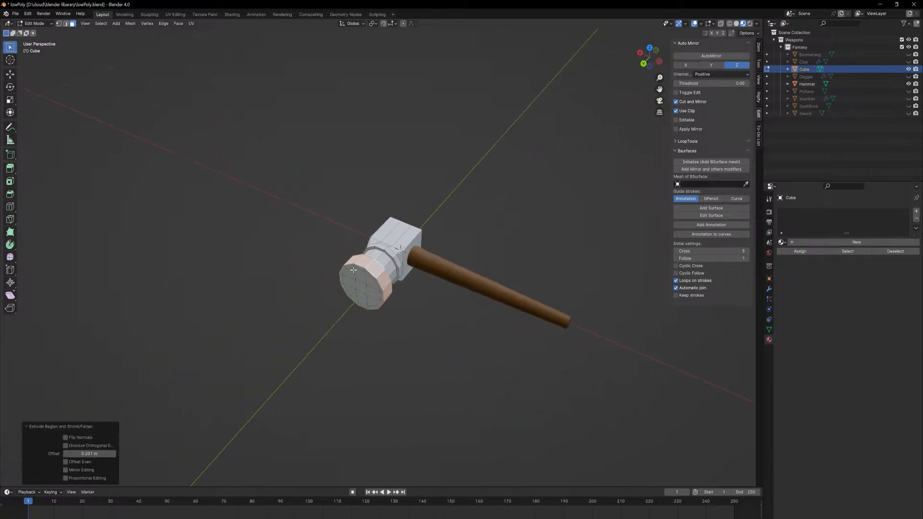
pyautogui.click(358, 287)
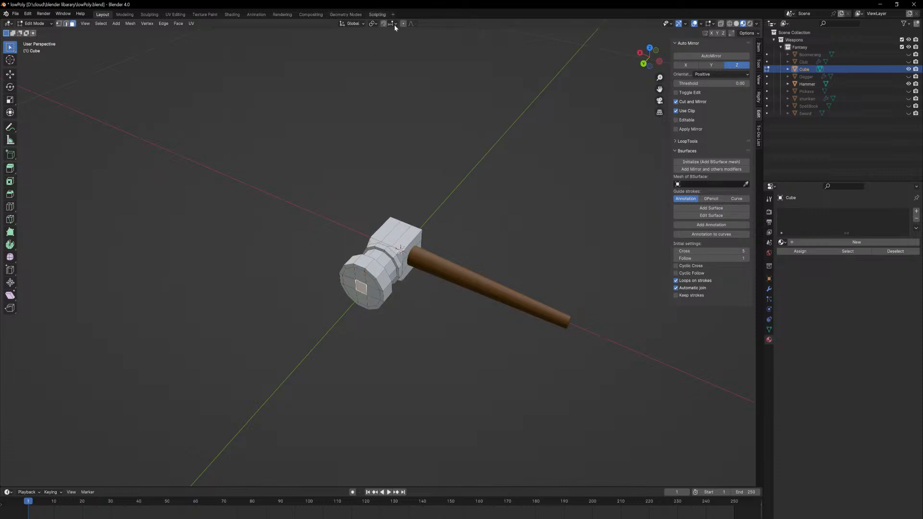
pyautogui.scroll(5, 352, 272)
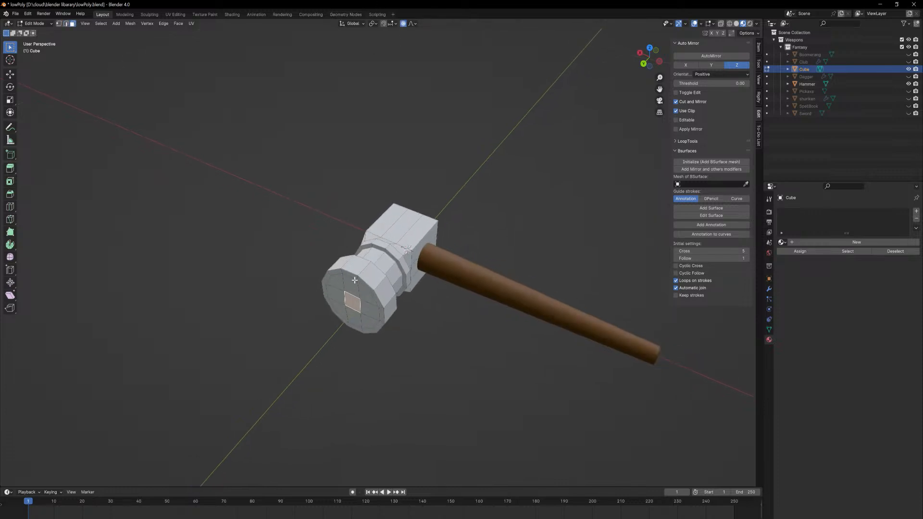
pyautogui.press('g')
pyautogui.press('y')
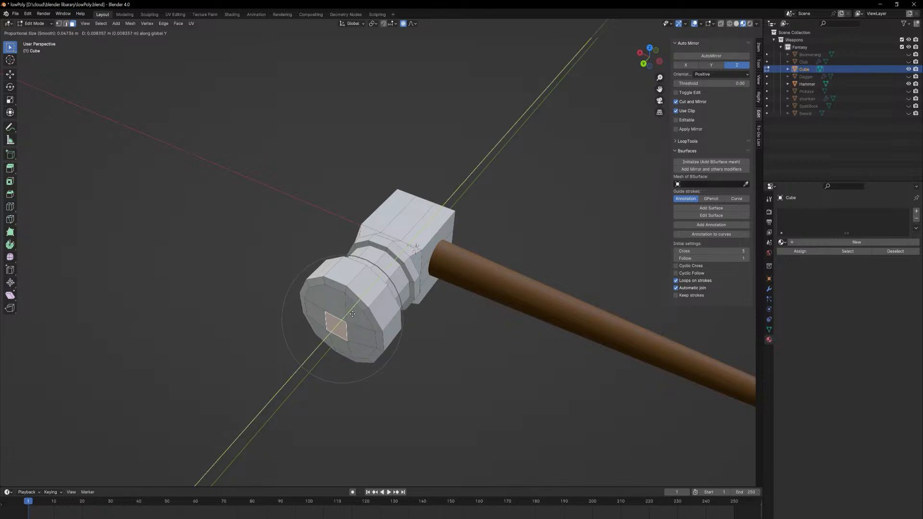
pyautogui.click(353, 314)
pyautogui.press('Tab')
pyautogui.moveTo(422, 324); pyautogui.dragTo(396, 336, button='middle')
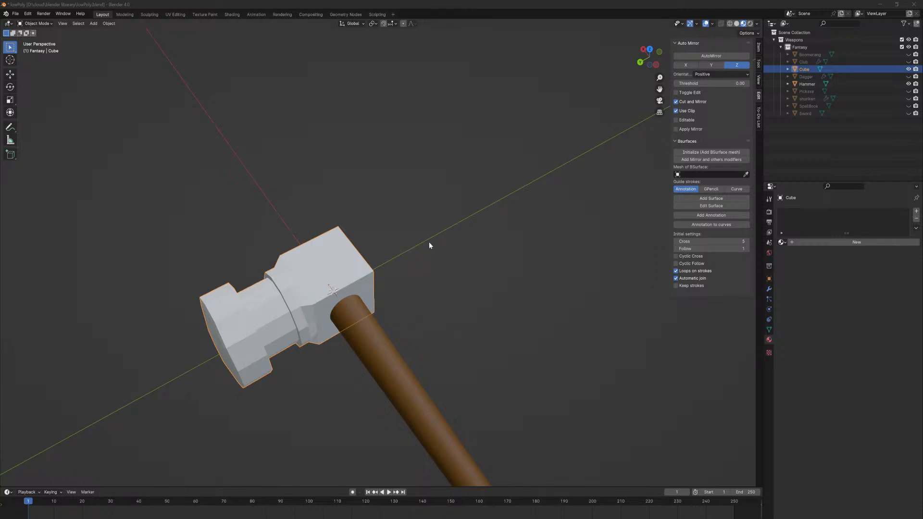
# Compare the hammer's size with the shuriken, sword and spell book by showing each one and hiding it again.
pyautogui.scroll(-8, 429, 245)
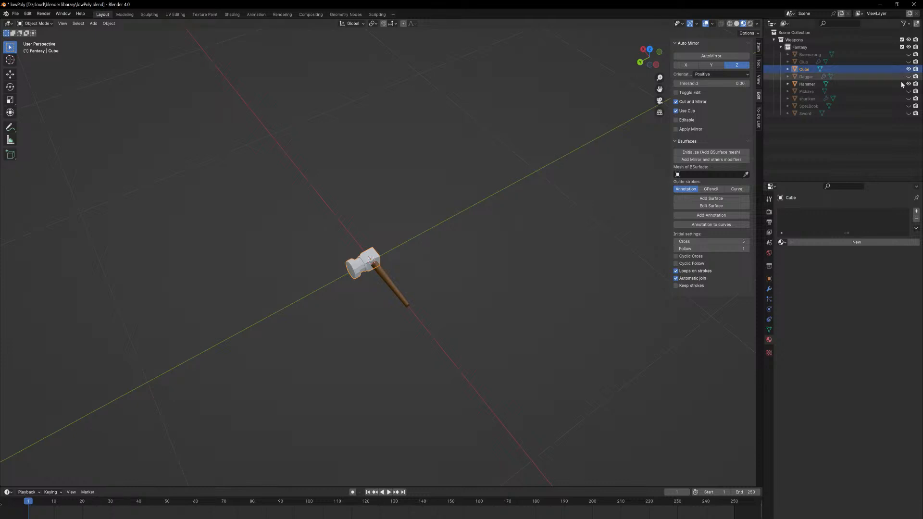
pyautogui.click(909, 98)
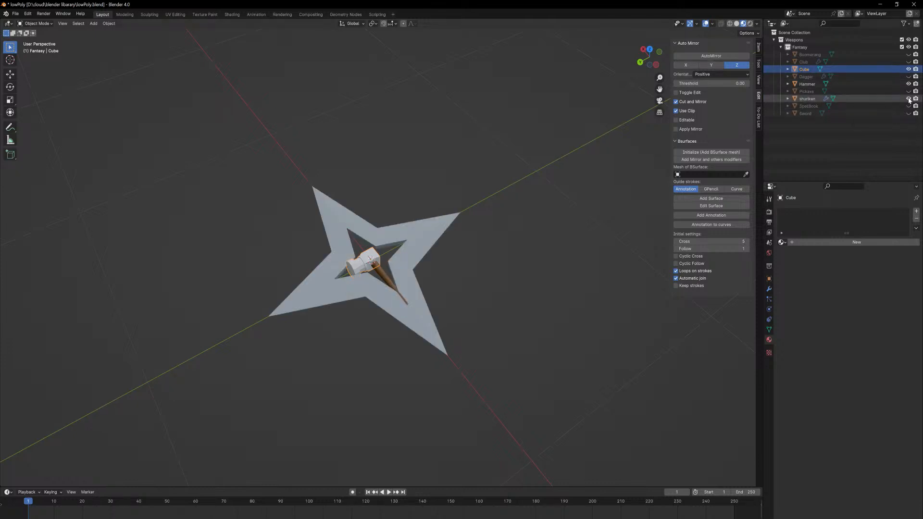
pyautogui.click(908, 99)
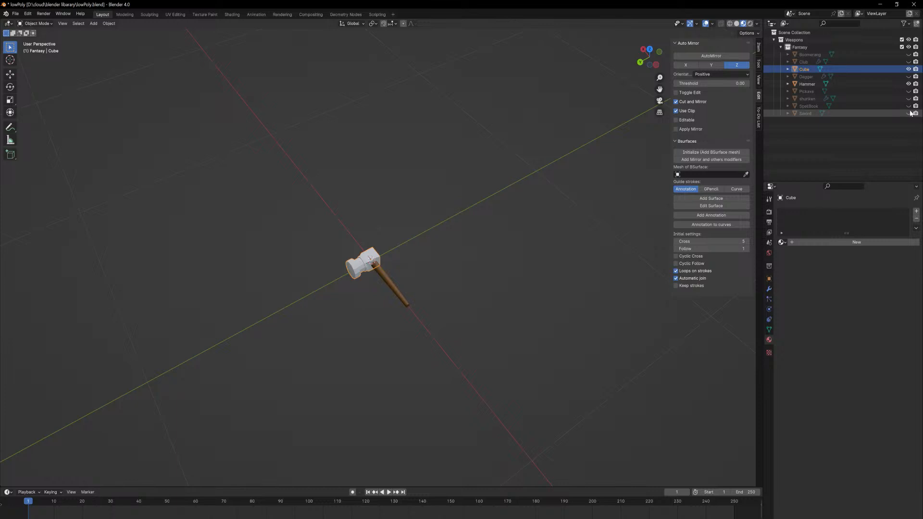
pyautogui.click(908, 113)
pyautogui.click(909, 114)
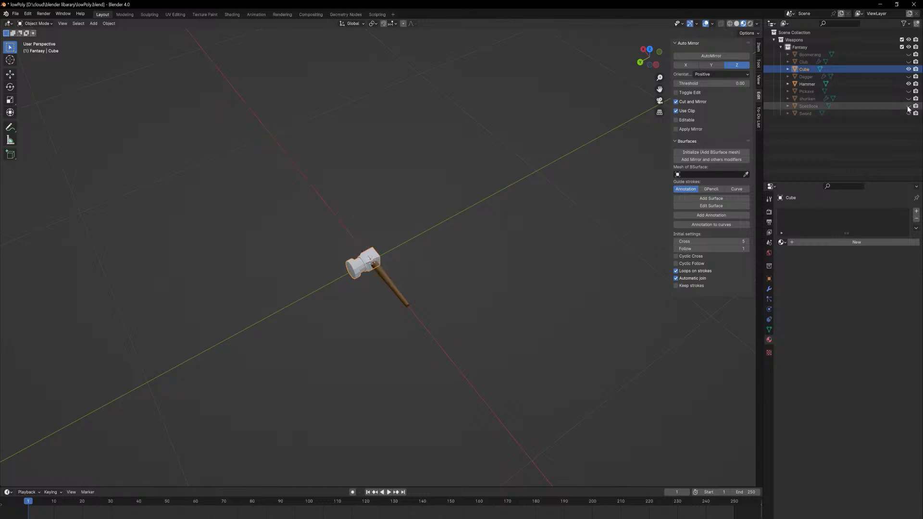
pyautogui.click(908, 106)
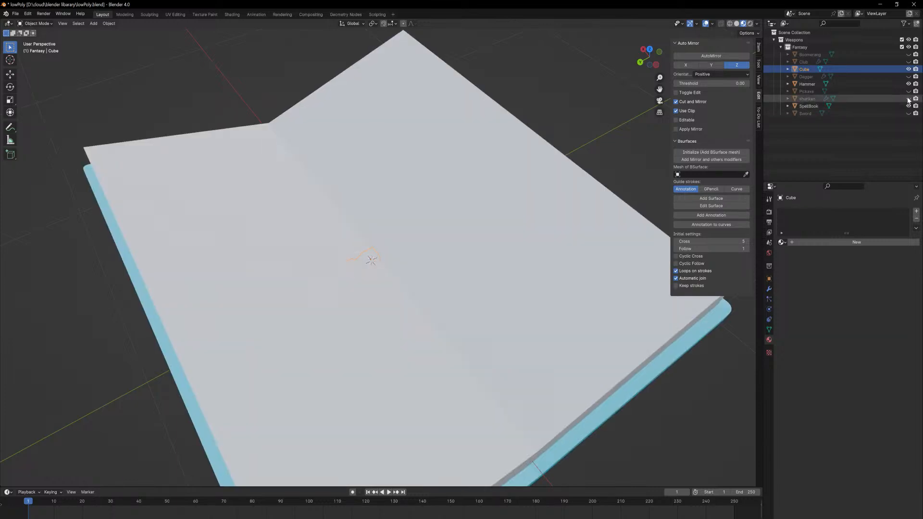
pyautogui.click(908, 99)
pyautogui.click(908, 106)
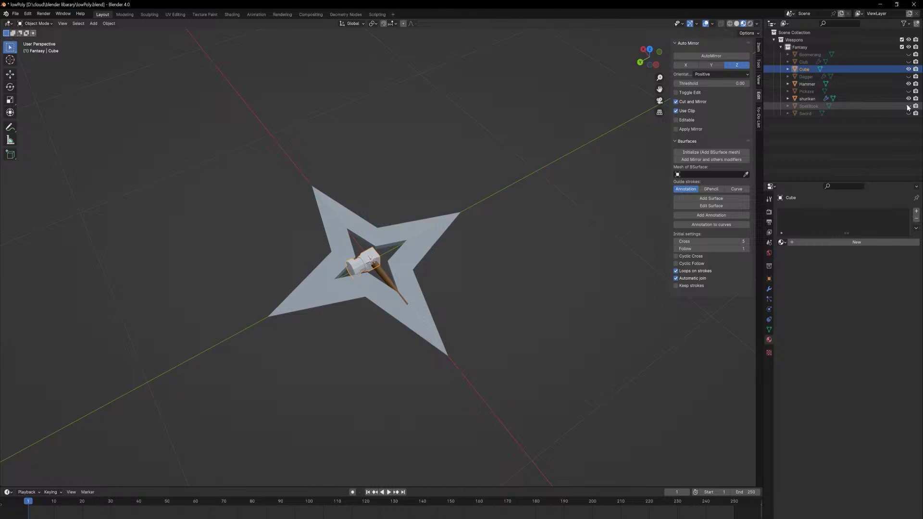
pyautogui.click(908, 99)
# Edit the head again and extrude the flat rear end's faces farther from the handle outward by about 0.026 m.
pyautogui.scroll(3, 402, 233)
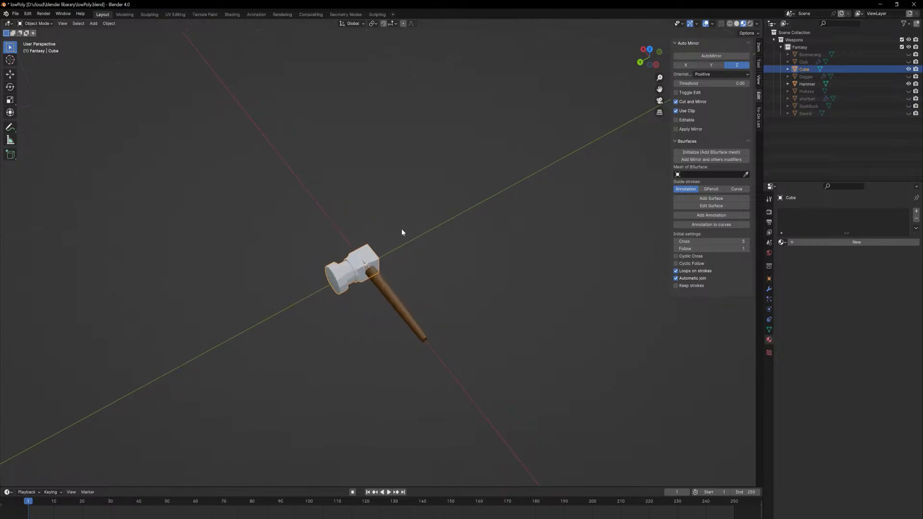
pyautogui.scroll(2, 404, 216)
pyautogui.scroll(-1, 409, 221)
pyautogui.scroll(1, 410, 224)
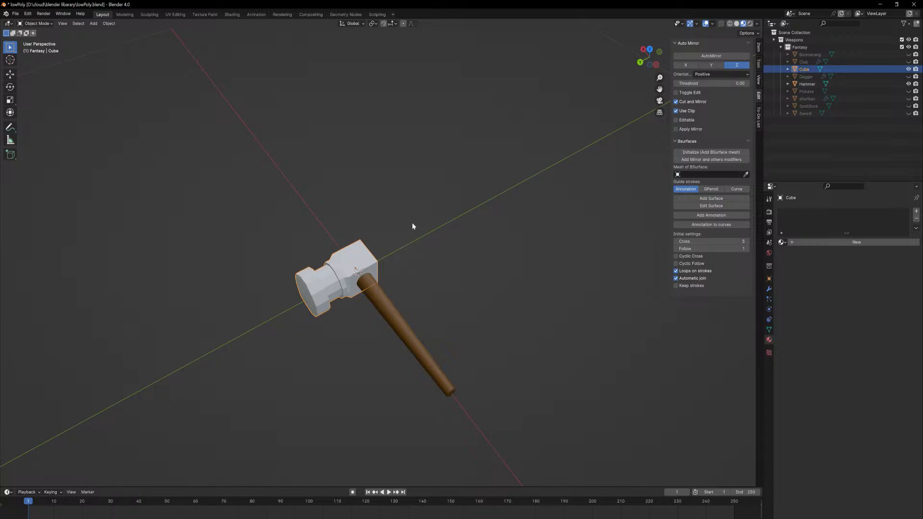
pyautogui.moveTo(412, 224); pyautogui.dragTo(376, 331, button='middle')
pyautogui.scroll(3, 379, 312)
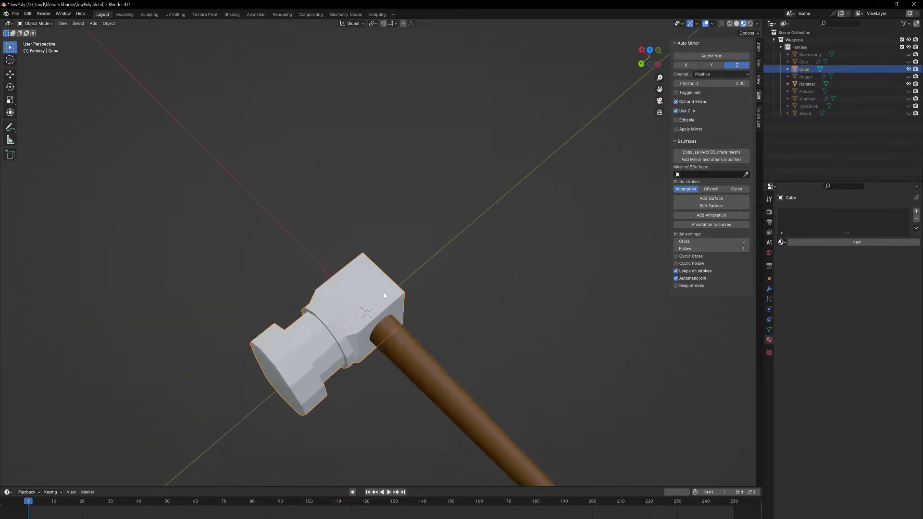
pyautogui.press('Tab')
pyautogui.moveTo(325, 362); pyautogui.dragTo(266, 260, button='middle')
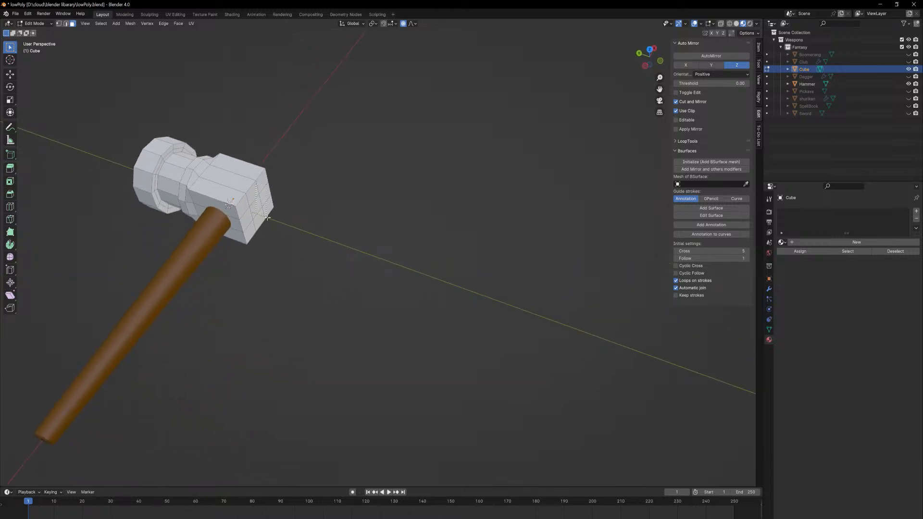
pyautogui.press('e')
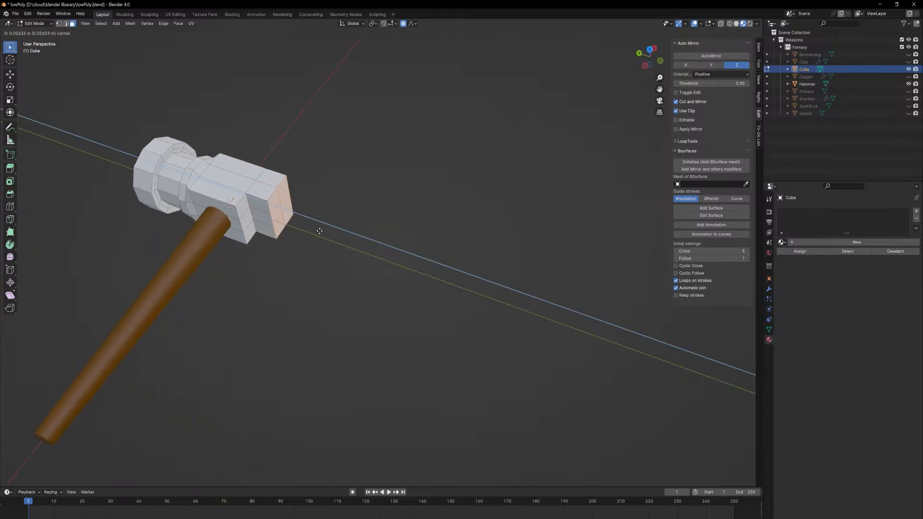
pyautogui.click(320, 231)
# Extrude the two separate corner faces farthest from the handle on the rear block by about 0.068 m to form claw prongs.
pyautogui.click(281, 192)
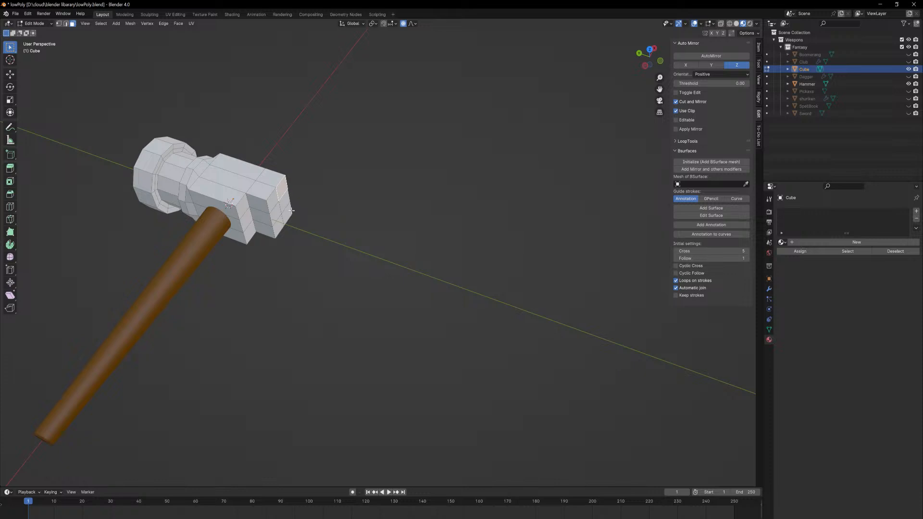
pyautogui.keyDown('shift'); pyautogui.click(288, 212); pyautogui.keyUp('shift')
pyautogui.press('e')
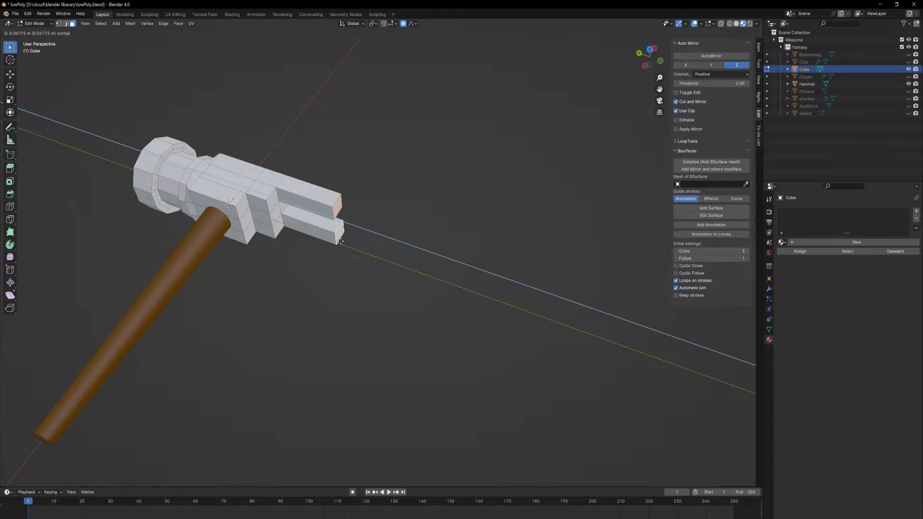
pyautogui.click(336, 226)
pyautogui.moveTo(336, 226)
pyautogui.mouseDown(button='middle')
pyautogui.moveTo(309, 249)
pyautogui.moveTo(315, 267)
pyautogui.moveTo(323, 231)
pyautogui.mouseUp(button='middle')
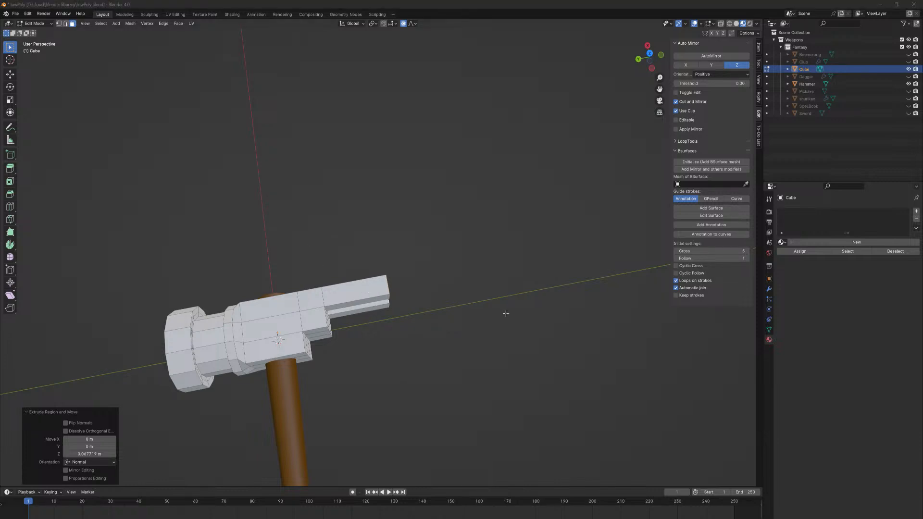
# Move the end faces of both claw prongs so the prongs slope down toward the handle.
pyautogui.moveTo(409, 305); pyautogui.dragTo(412, 313, button='middle')
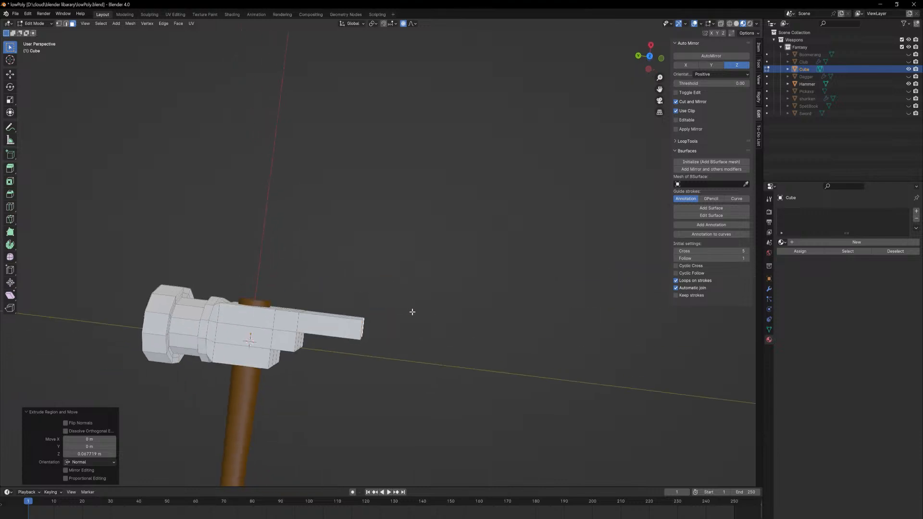
pyautogui.hotkey('ctrl', 'z')
pyautogui.hotkey('ctrl', 'shift', 'z')
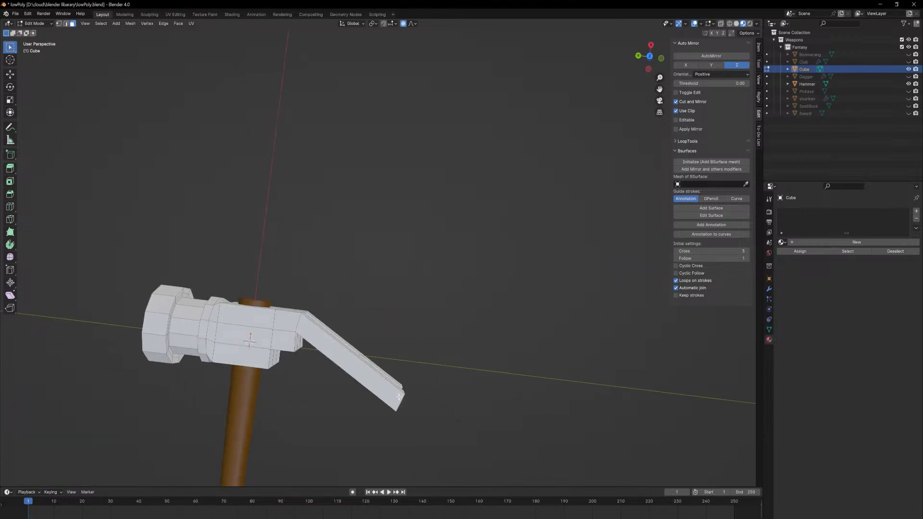
pyautogui.moveTo(445, 383)
pyautogui.mouseDown(button='middle')
pyautogui.moveTo(393, 365)
pyautogui.moveTo(398, 341)
pyautogui.moveTo(451, 344)
pyautogui.moveTo(451, 375)
pyautogui.mouseUp(button='middle')
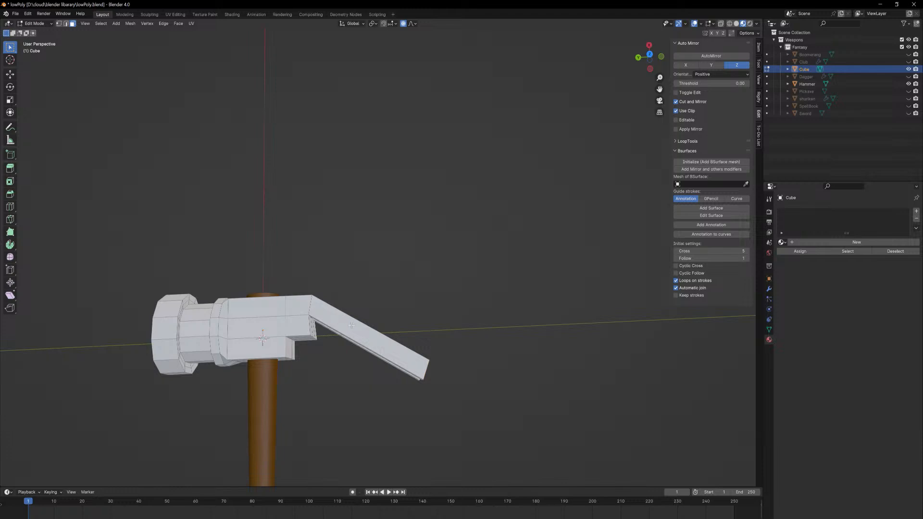
pyautogui.moveTo(309, 303); pyautogui.dragTo(318, 339, button='middle')
pyautogui.keyDown('alt'); pyautogui.click(326, 407); pyautogui.keyUp('alt')
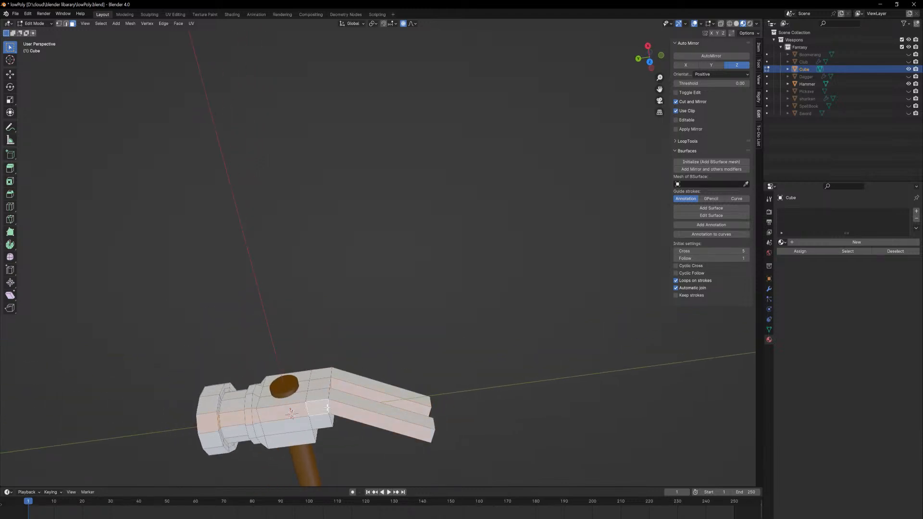
pyautogui.click(328, 394)
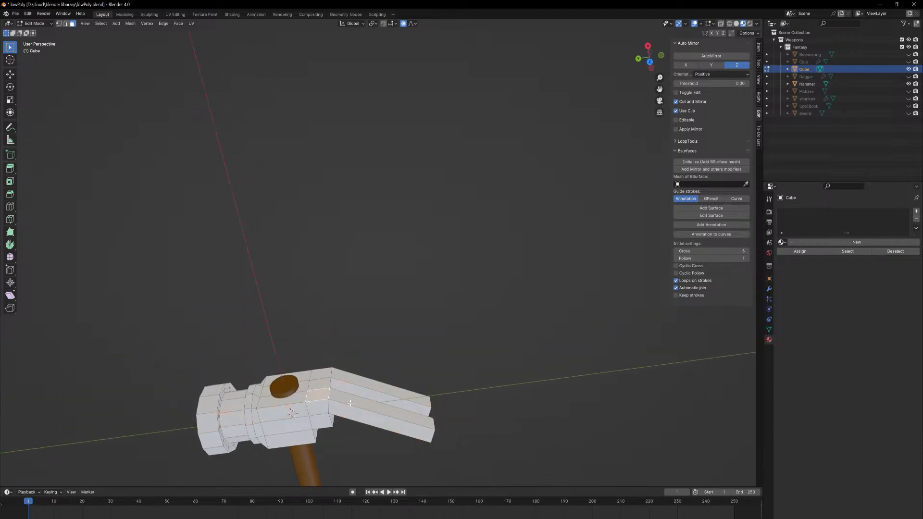
pyautogui.hotkey('ctrl', 't')
pyautogui.rightClick(375, 386)
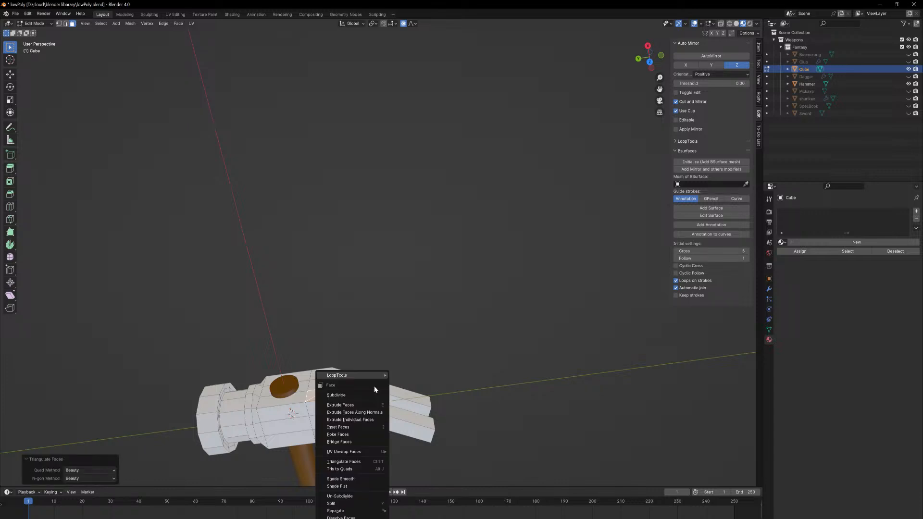
pyautogui.click(466, 316)
pyautogui.hotkey('ctrl', 'z')
pyautogui.hotkey('ctrl', 'z')
# Add one centred loop cut across each of the two claw prongs.
pyautogui.hotkey('ctrl', 'r')
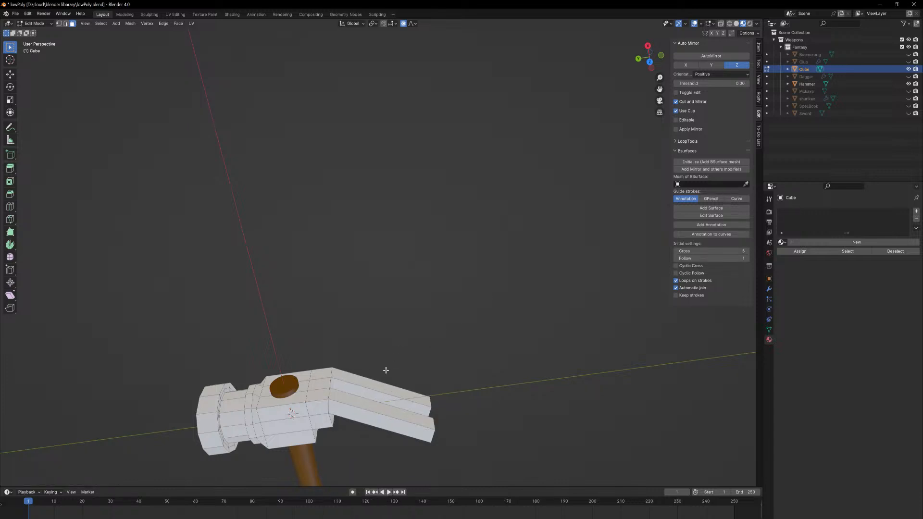
pyautogui.click(378, 390)
pyautogui.rightClick(377, 390)
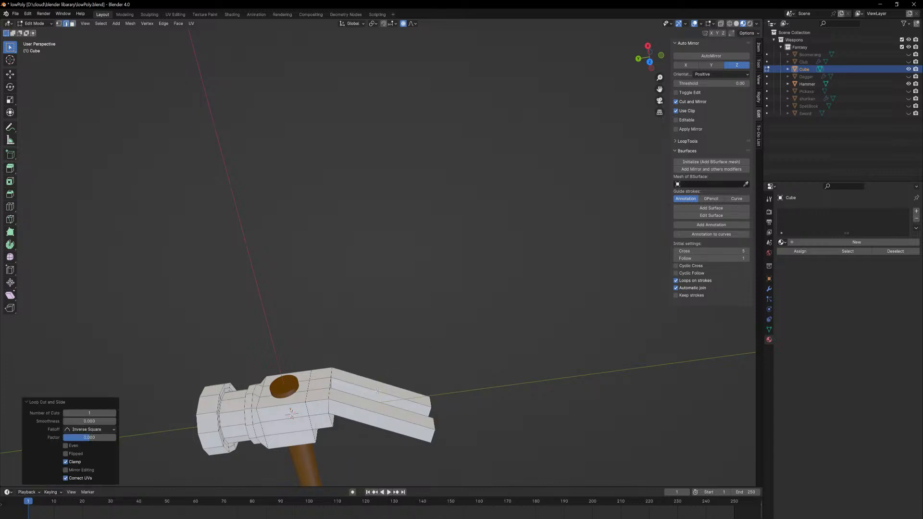
pyautogui.click(380, 416)
pyautogui.rightClick(380, 415)
pyautogui.hotkey('ctrl', 'r')
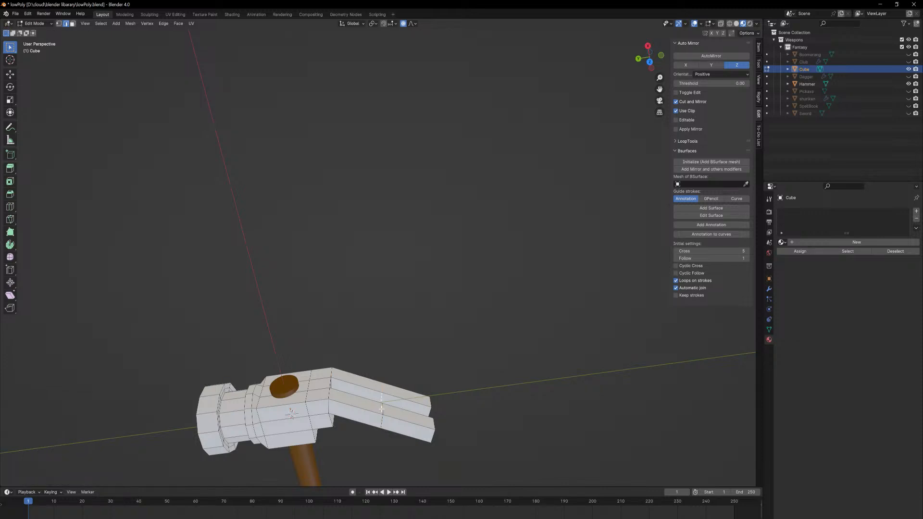
pyautogui.click(405, 416)
pyautogui.hotkey('ctrl', 'z')
pyautogui.moveTo(436, 423); pyautogui.dragTo(424, 401, button='middle')
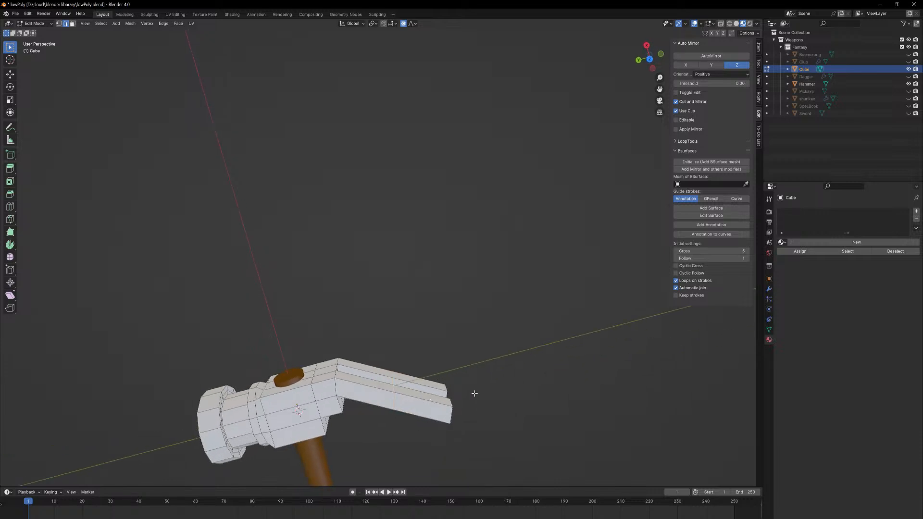
# In top view, move the mid-prong loops about 0.024 m in X and 0.008 m in Y with Z locked and proportional editing on.
pyautogui.press('KP_3')
pyautogui.press('KP_1')
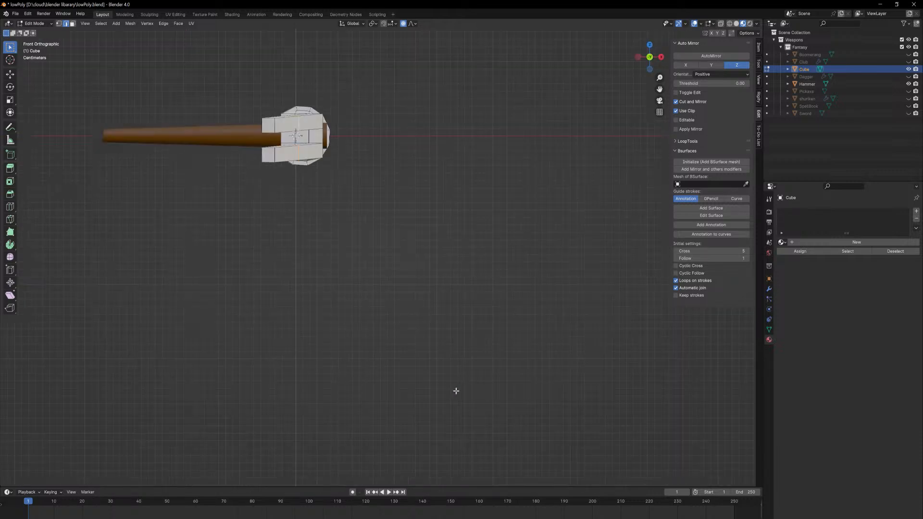
pyautogui.press('KP_7')
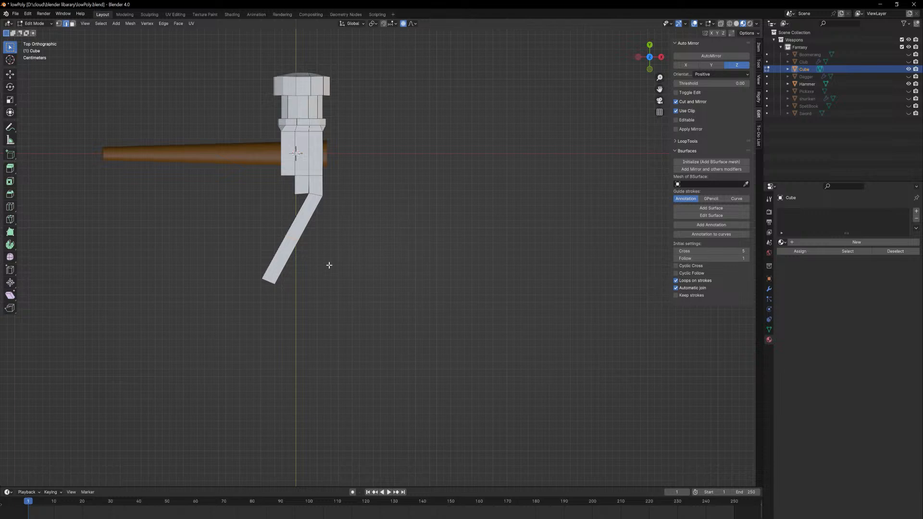
pyautogui.press('g')
pyautogui.hotkey('shift', 'z')
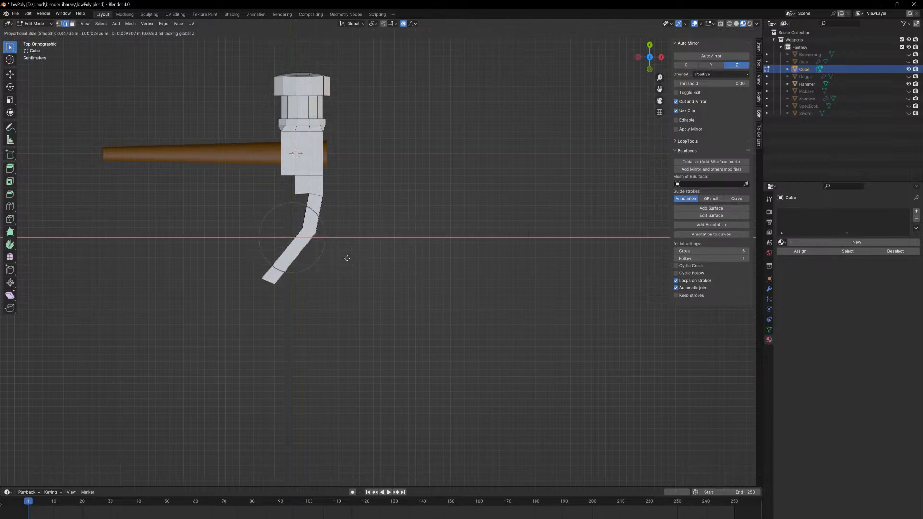
pyautogui.click(347, 259)
# Bevel the mid-prong edge loops to spread the bend over several segments.
pyautogui.hotkey('ctrl', 'b')
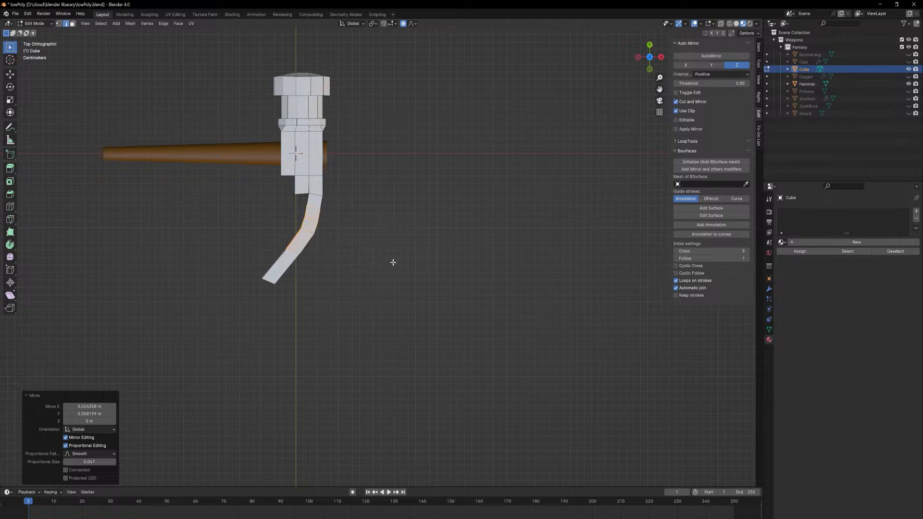
pyautogui.click(397, 263)
pyautogui.press('b')
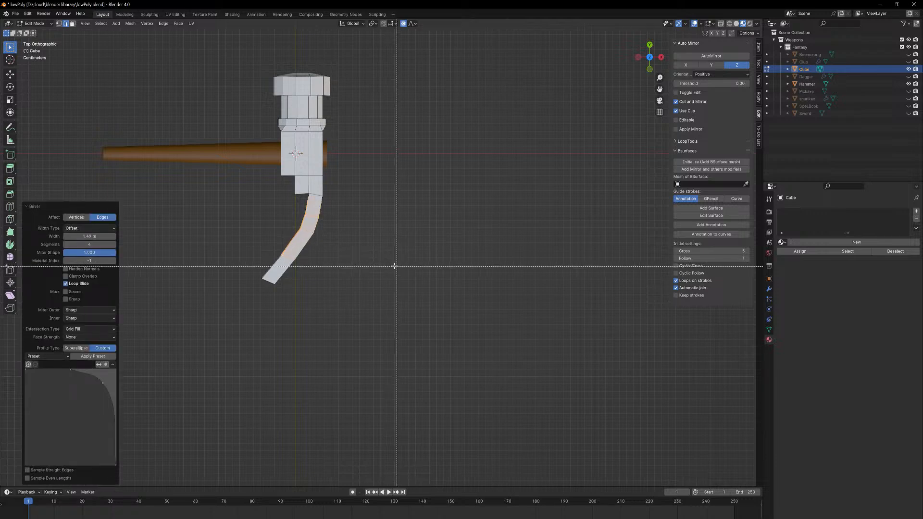
pyautogui.rightClick(356, 249)
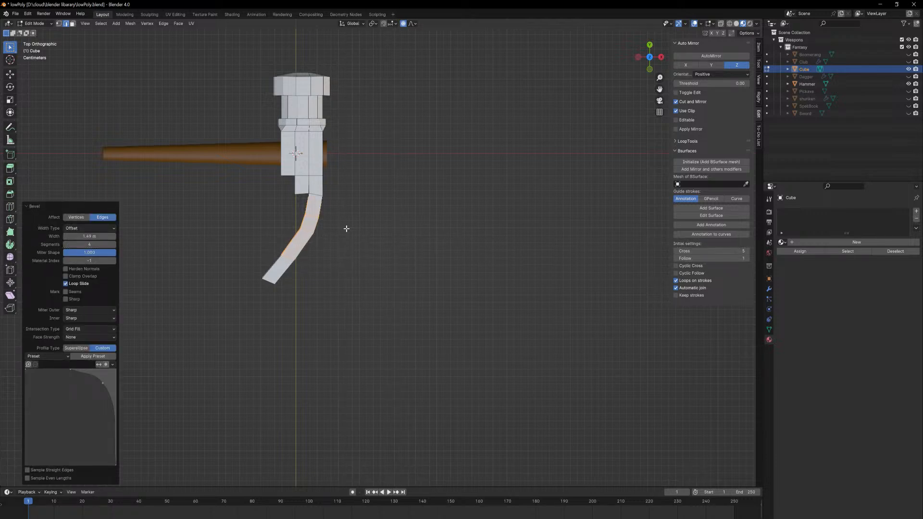
# Move the bevelled prong section about -0.011 m along Y with Z locked and proportional editing on, smoothing the claw's curve.
pyautogui.press('g')
pyautogui.hotkey('shift', 'z')
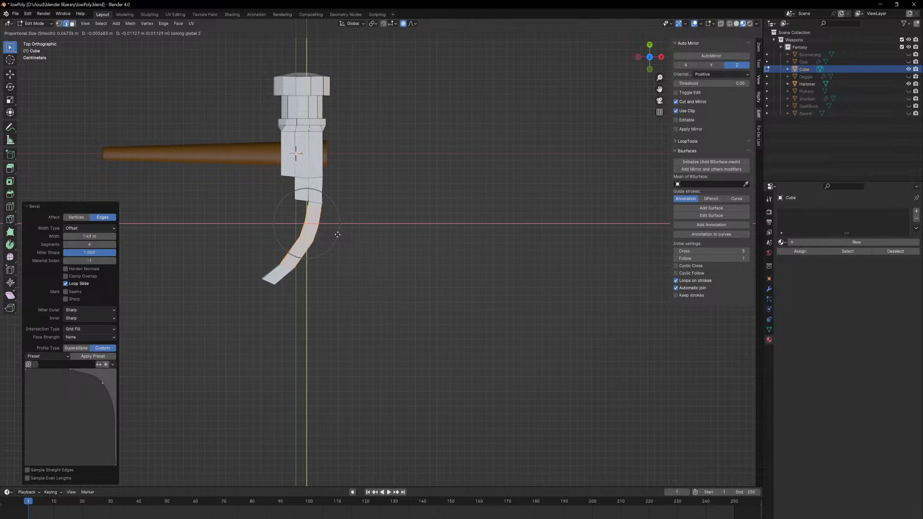
pyautogui.click(336, 234)
pyautogui.moveTo(336, 234); pyautogui.dragTo(346, 173, button='middle')
# Turn off proportional editing and move the handle-side edges at the stepped rear block's end about 0.019 m along global Z.
pyautogui.press('1')
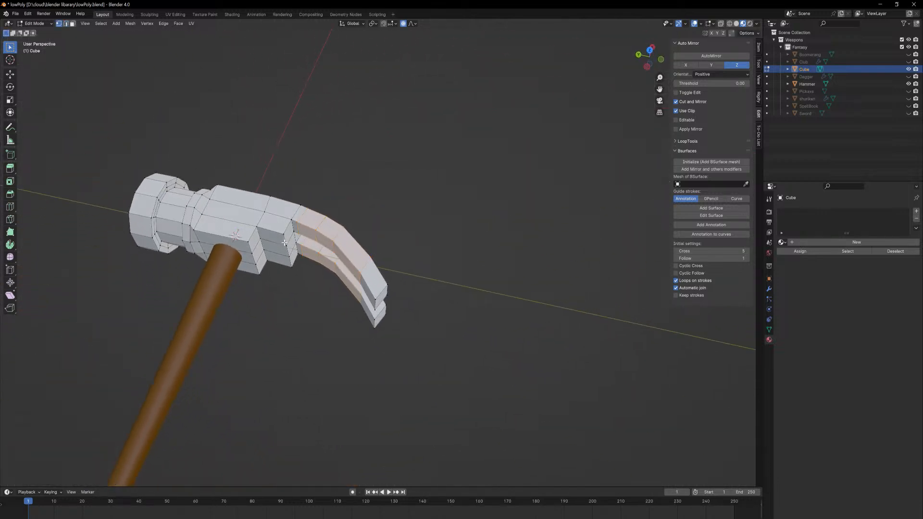
pyautogui.press('2')
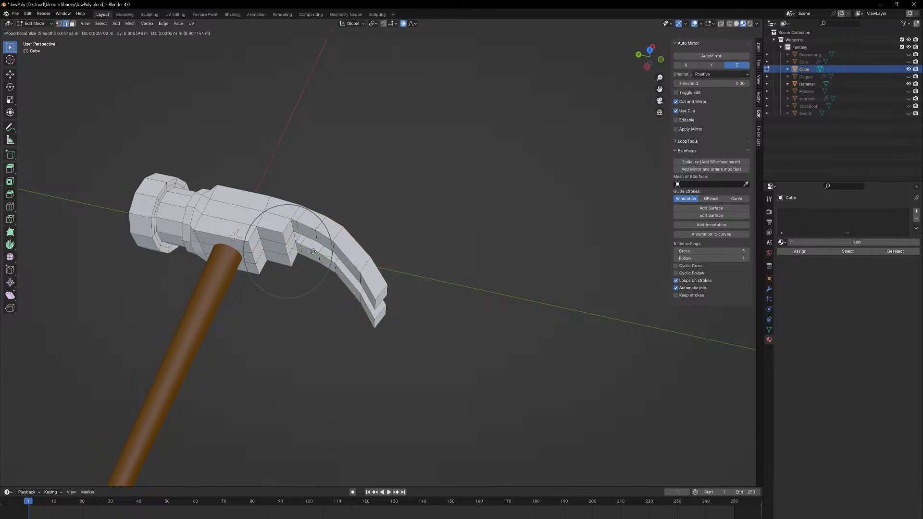
pyautogui.click(403, 23)
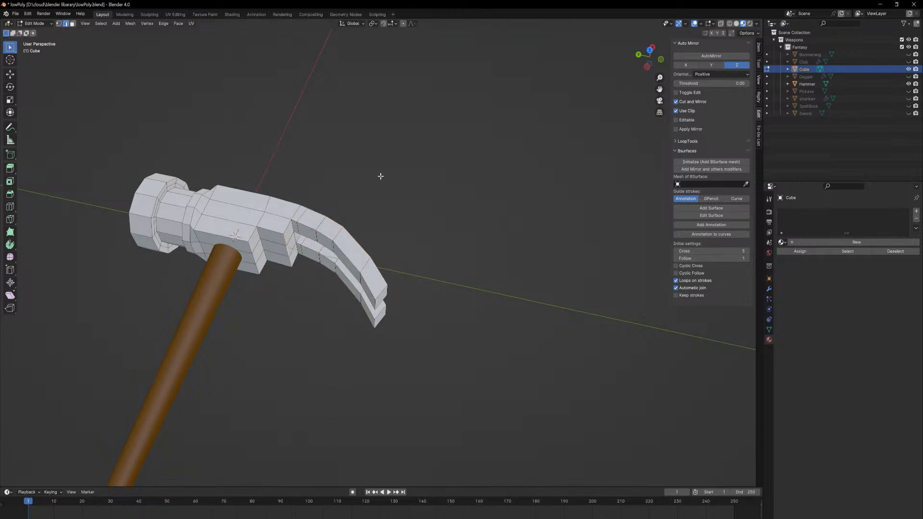
pyautogui.press('g')
pyautogui.press('z')
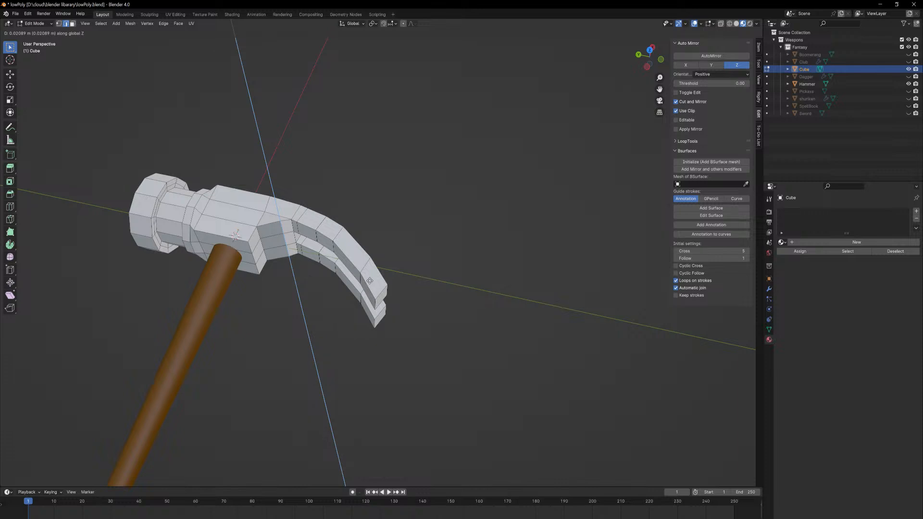
pyautogui.click(369, 281)
# Shift the rear block's moved edges about -0.004 m in X and 0.007 m in Y with Z locked.
pyautogui.press('g')
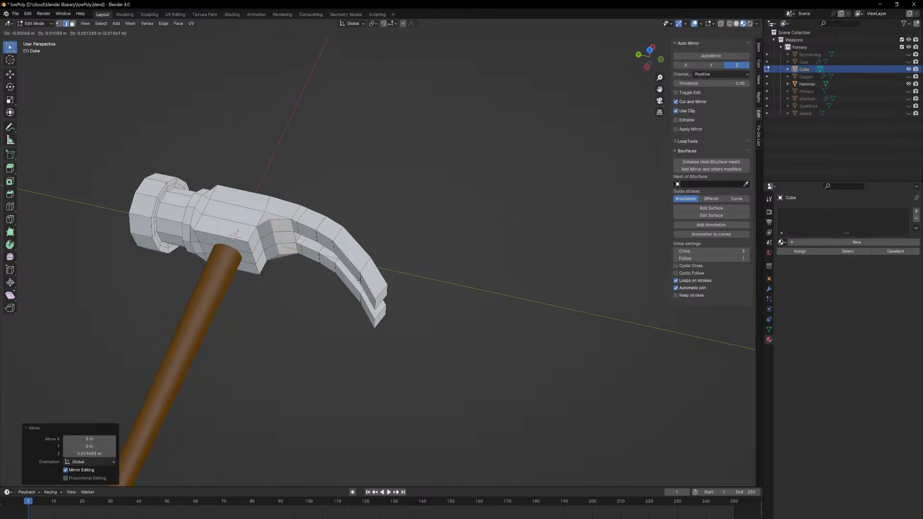
pyautogui.hotkey('shift', 'z')
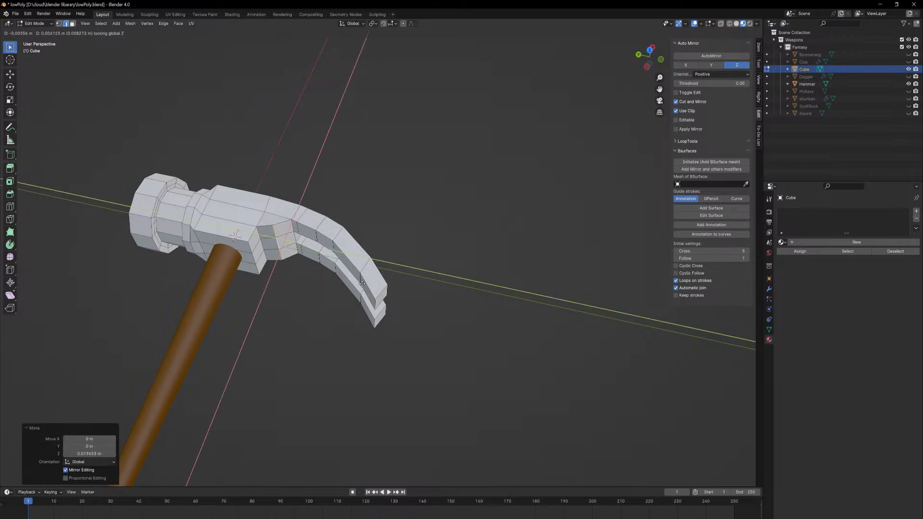
pyautogui.click(361, 283)
# Move the rear block's edges about 0.024 m within the XY plane to blend the step into the claw, and check the shape outside edit mode.
pyautogui.moveTo(367, 261); pyautogui.dragTo(339, 135, button='middle')
pyautogui.press('g')
pyautogui.hotkey('shift', 'z')
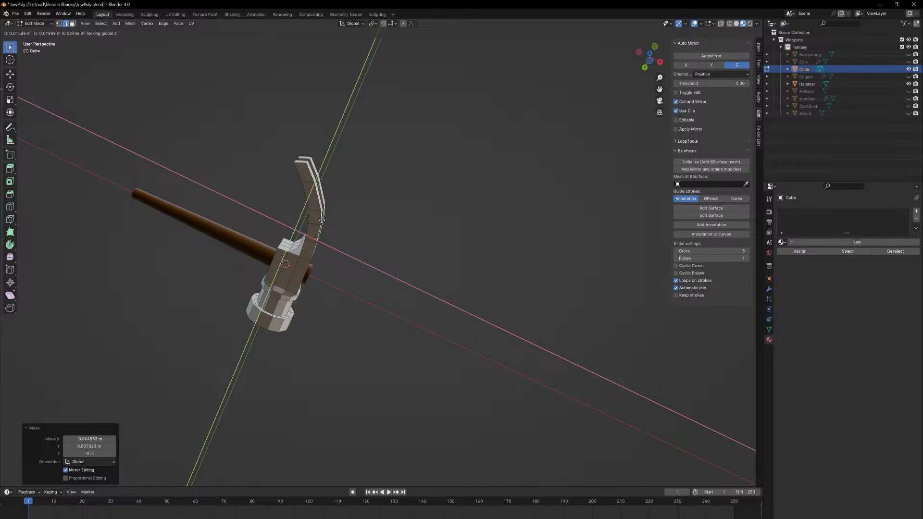
pyautogui.click(321, 220)
pyautogui.press('Tab')
pyautogui.moveTo(306, 198); pyautogui.dragTo(333, 299, button='middle')
pyautogui.press('Tab')
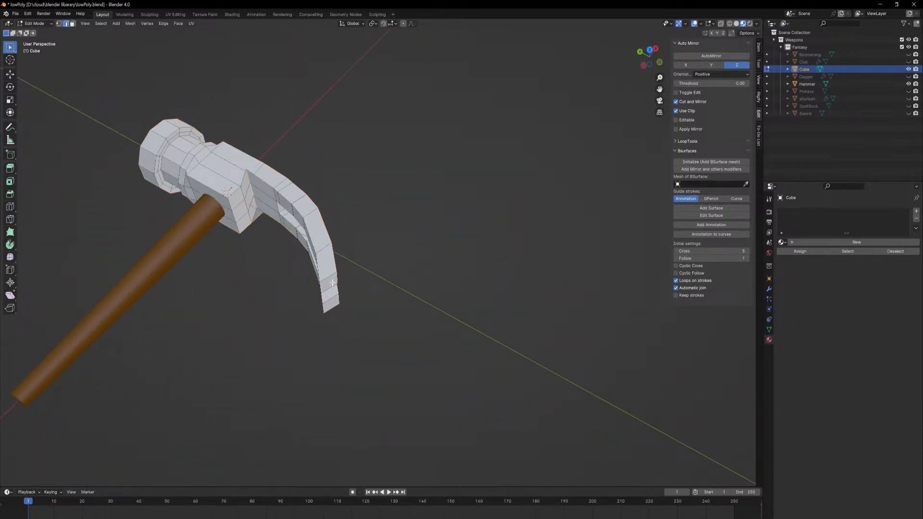
# Try to flatten the end faces of the claw tips by scaling them to 0 along the local X axis.
pyautogui.click(329, 282)
pyautogui.press('3')
pyautogui.click(330, 283)
pyautogui.moveTo(387, 303); pyautogui.dragTo(373, 292, button='middle')
pyautogui.press('s')
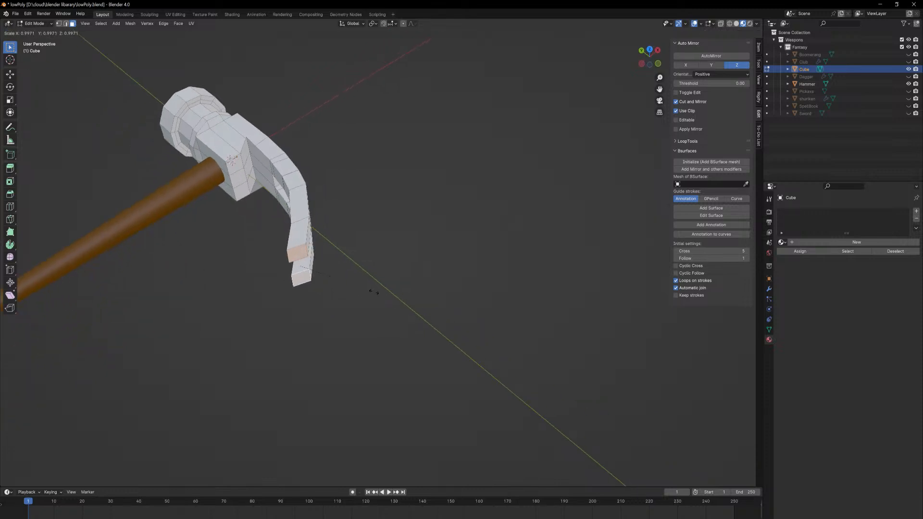
pyautogui.press('z')
pyautogui.press('z')
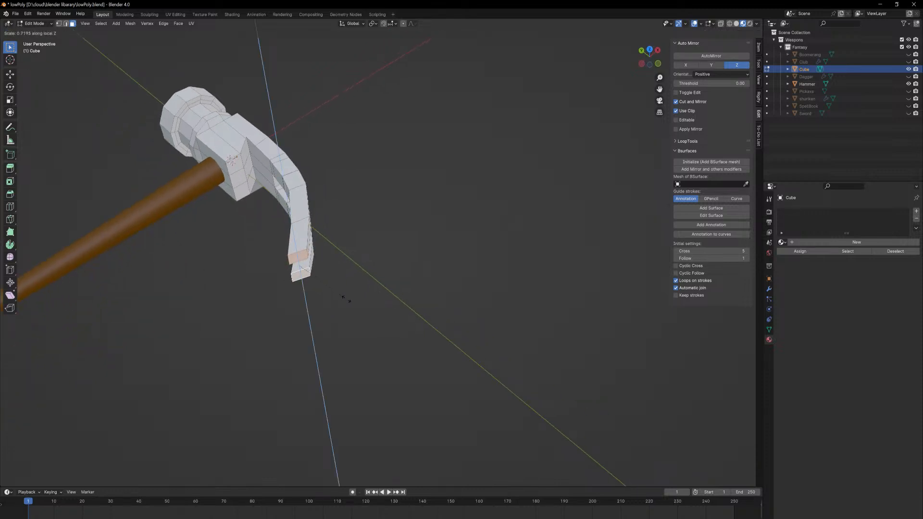
pyautogui.press('x')
pyautogui.press('x')
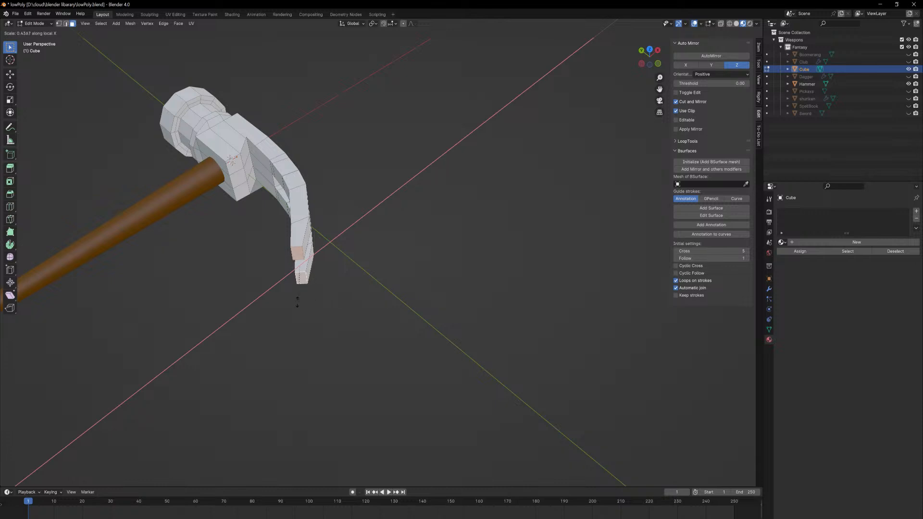
pyautogui.press('0')
pyautogui.press('Return')
# Set the transform orientation to Local for editing the claw tip faces.
pyautogui.moveTo(293, 293); pyautogui.dragTo(412, 305, button='middle')
pyautogui.press('s')
pyautogui.press('x')
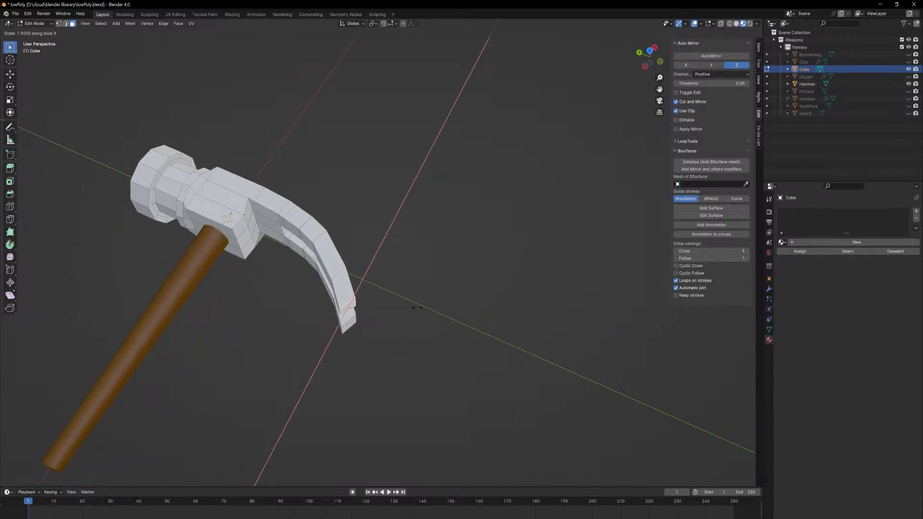
pyautogui.press('Escape')
pyautogui.click(358, 24)
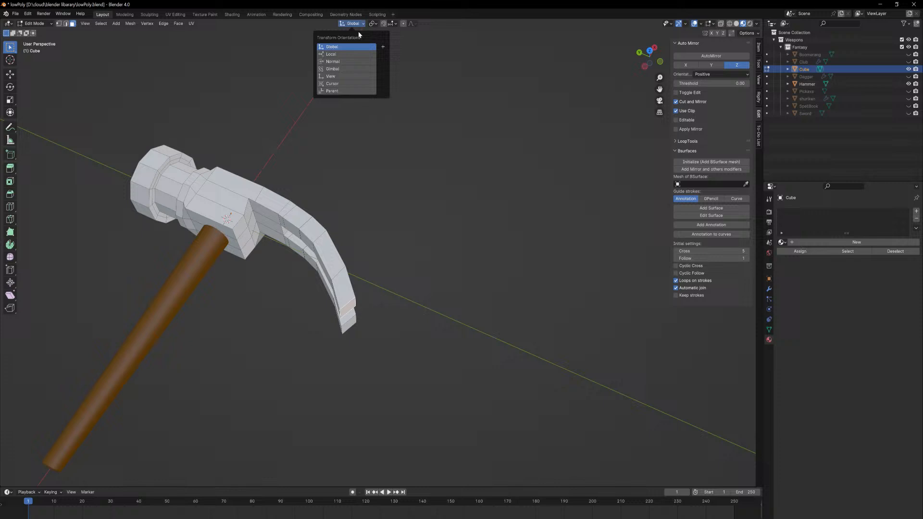
pyautogui.click(349, 57)
# Try to narrow the claw tip's end face by scaling it along the Z, Y and X axes in turn.
pyautogui.press('s')
pyautogui.press('z')
pyautogui.press('z')
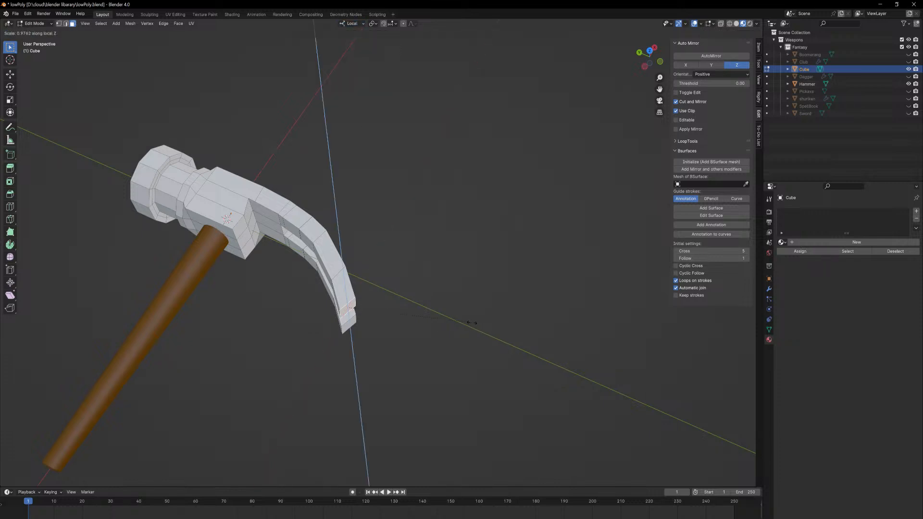
pyautogui.press('y')
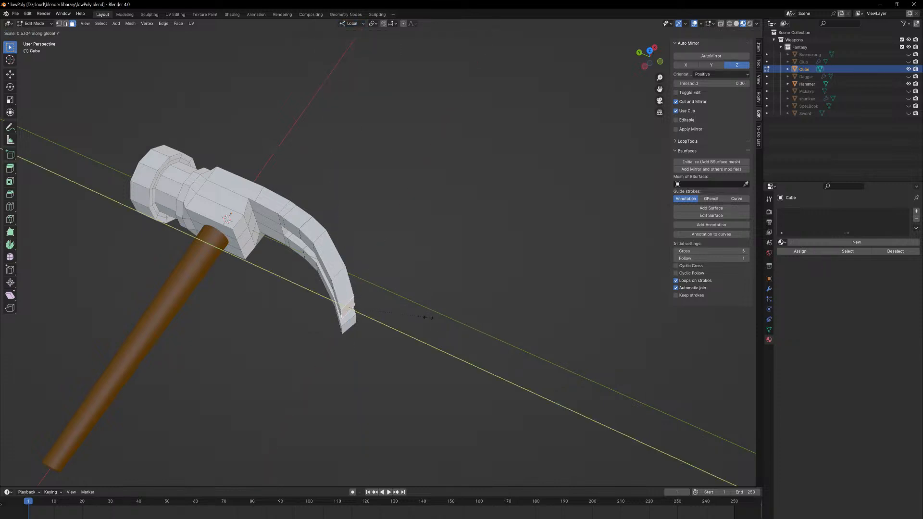
pyautogui.press('Escape')
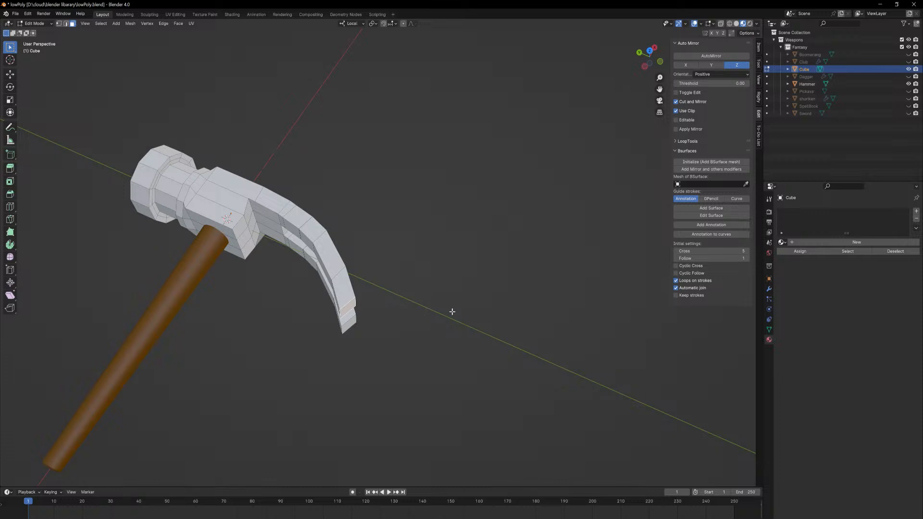
pyautogui.press('s')
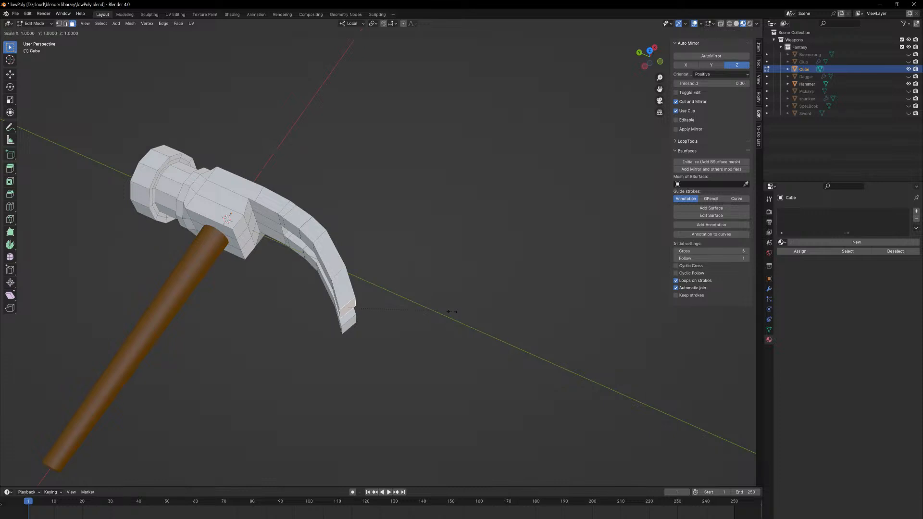
pyautogui.press('x')
pyautogui.press('z')
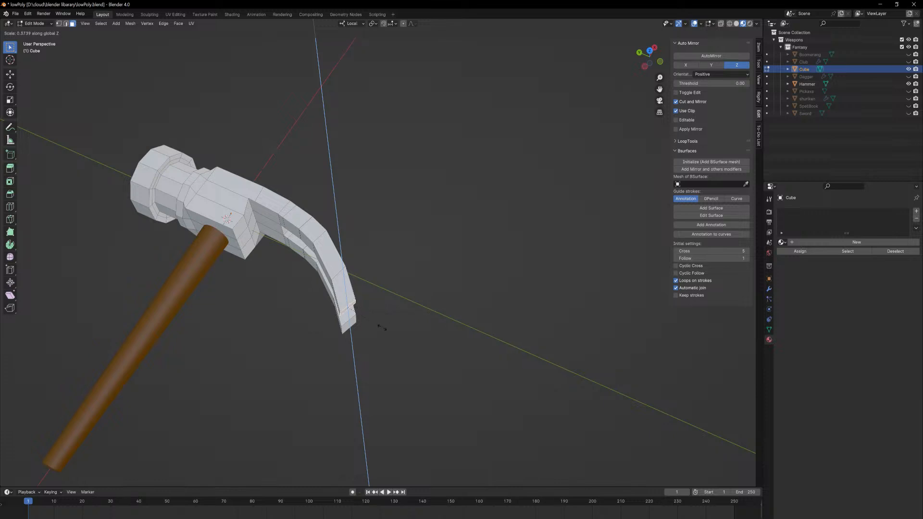
pyautogui.press('y')
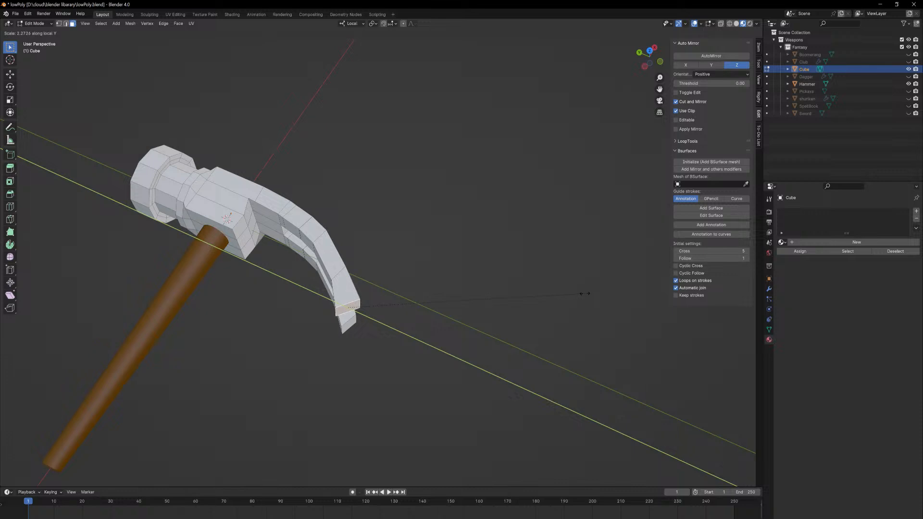
pyautogui.press('r')
pyautogui.press('s')
pyautogui.press('x')
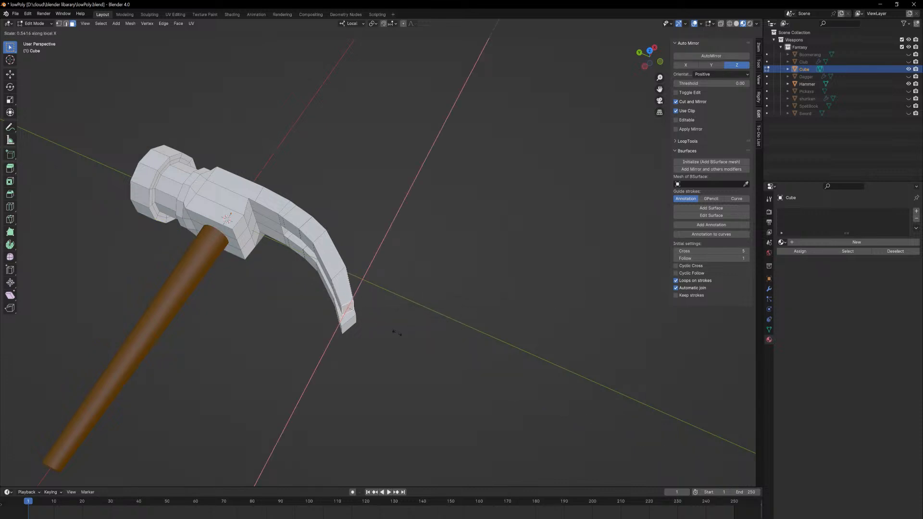
pyautogui.click(346, 342)
# Taper both claw tips by edge-sliding their outer end edges inward by about -0.66, then leave Edit Mode.
pyautogui.moveTo(348, 339); pyautogui.dragTo(385, 309, button='middle')
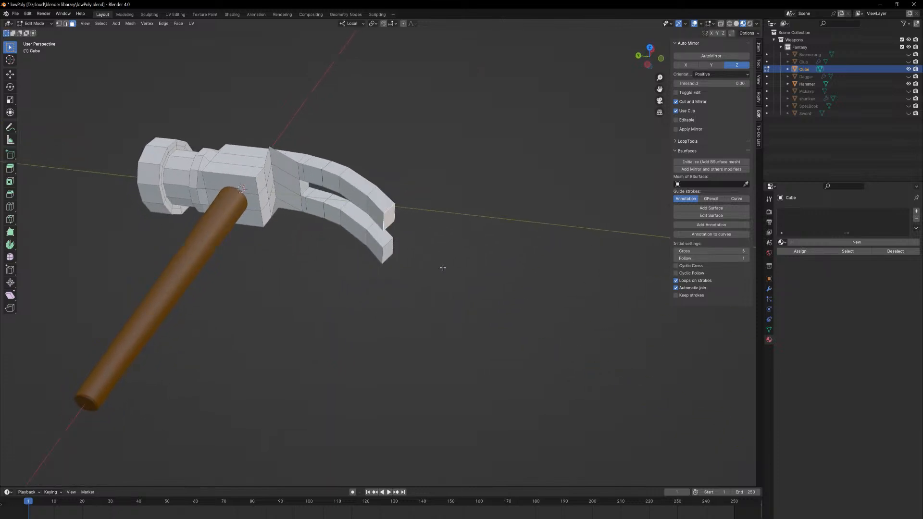
pyautogui.keyDown('ctrl'); pyautogui.moveTo(442, 267); pyautogui.dragTo(439, 227, button='middle'); pyautogui.keyUp('ctrl')
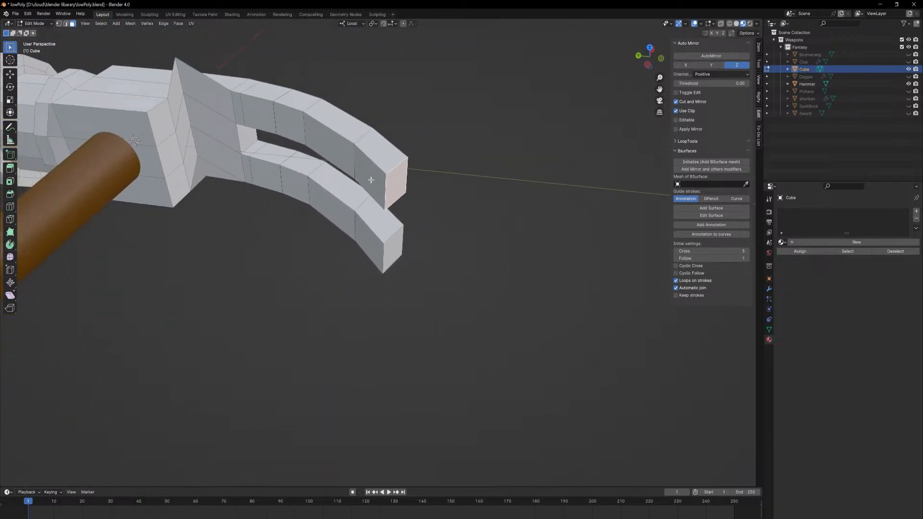
pyautogui.click(410, 174)
pyautogui.press('2')
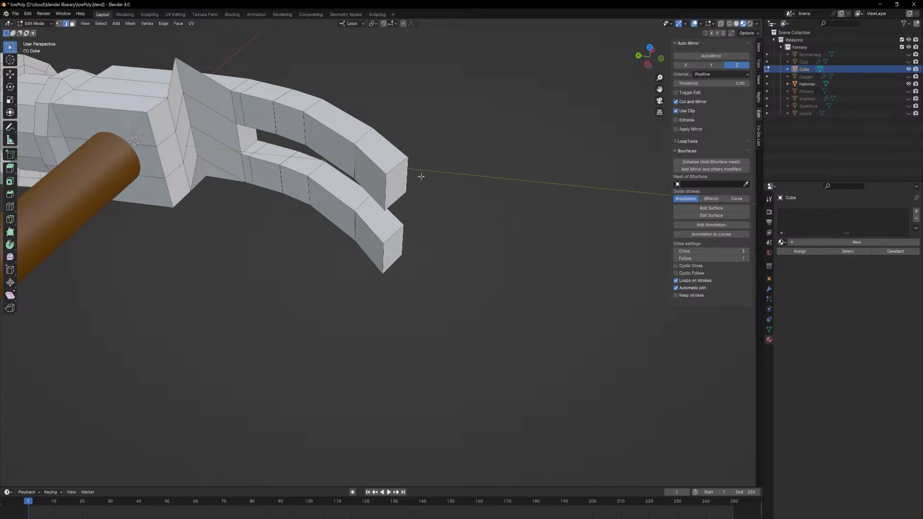
pyautogui.moveTo(421, 176); pyautogui.dragTo(408, 187, button='middle')
pyautogui.press('g')
pyautogui.press('g')
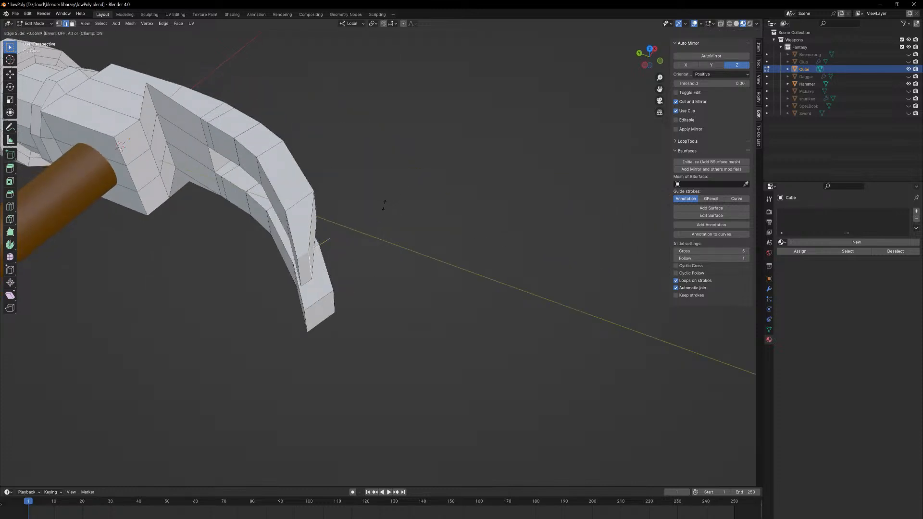
pyautogui.rightClick(377, 208)
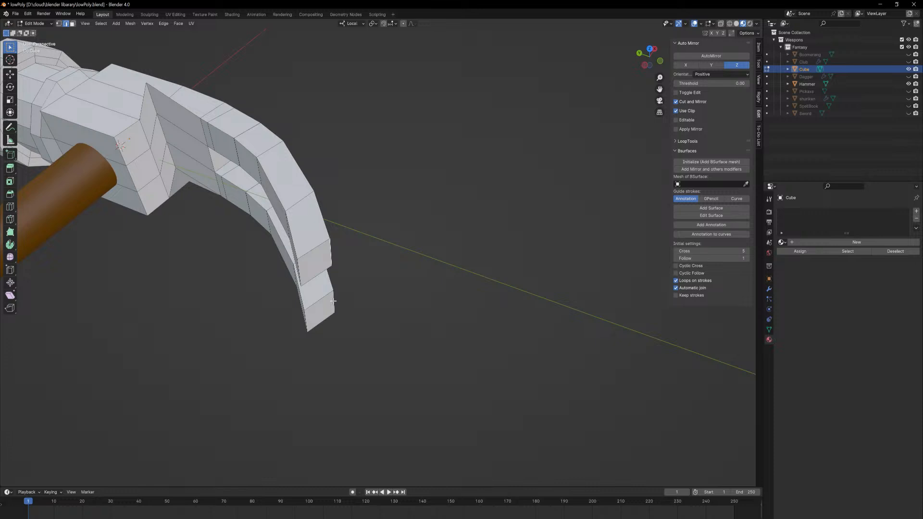
pyautogui.press('g')
pyautogui.press('g')
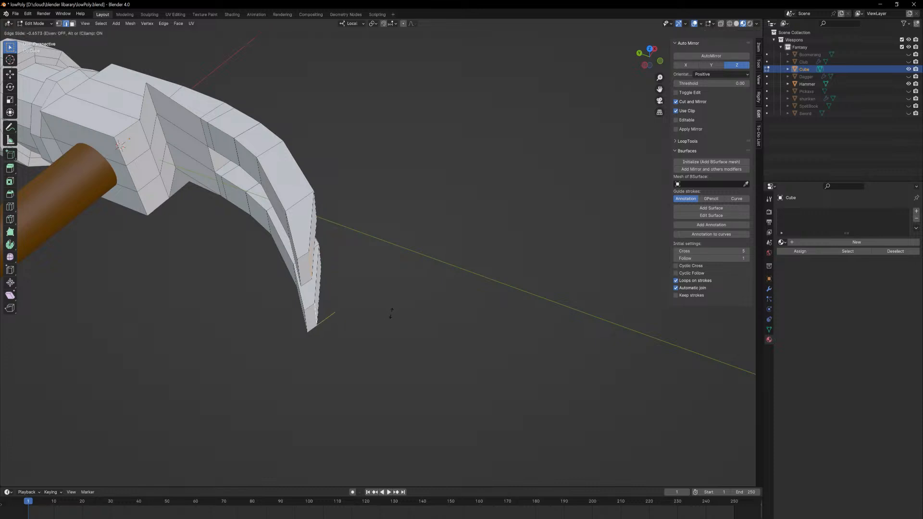
pyautogui.click(385, 317)
pyautogui.moveTo(358, 213); pyautogui.dragTo(374, 254, button='middle')
pyautogui.press('Tab')
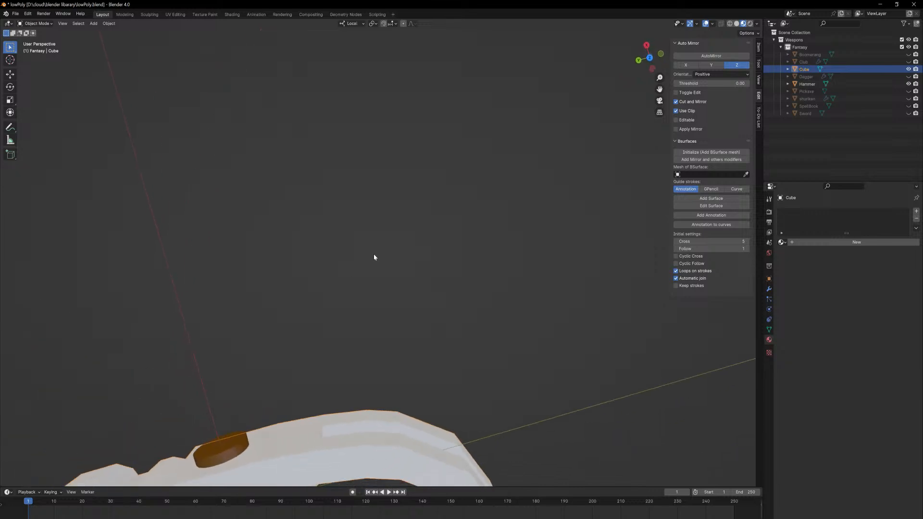
# Reopen the hammer head mesh for editing in top view with X-ray and proportional editing turned on.
pyautogui.scroll(-7, 374, 253)
pyautogui.keyDown('ctrl'); pyautogui.moveTo(395, 456); pyautogui.dragTo(419, 25, button='middle'); pyautogui.keyUp('ctrl')
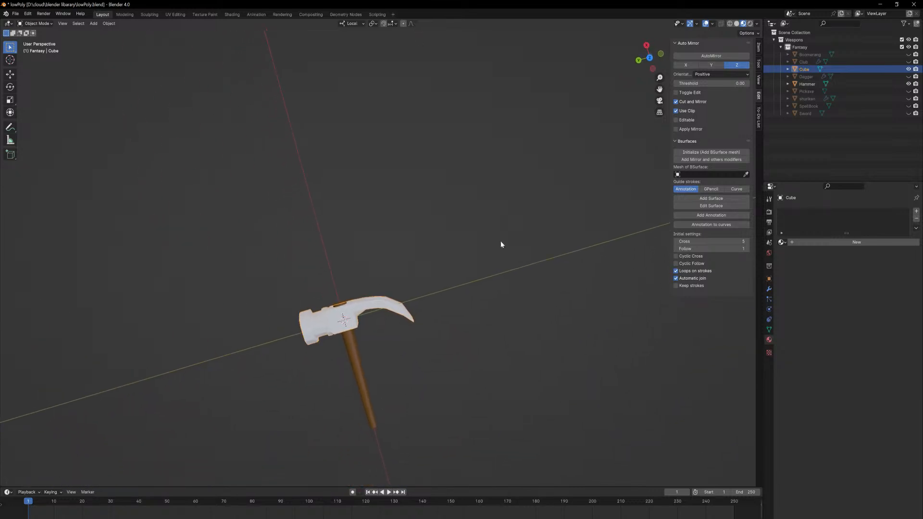
pyautogui.moveTo(471, 270); pyautogui.dragTo(399, 283, button='middle')
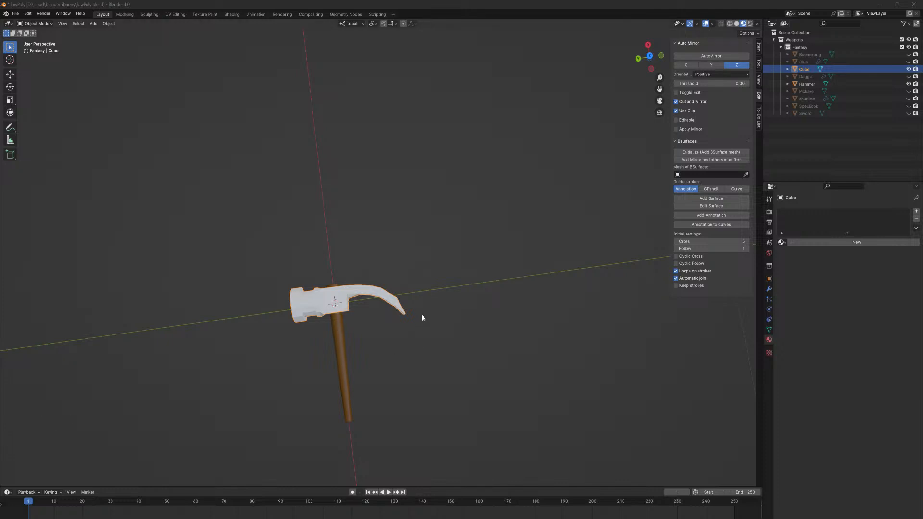
pyautogui.moveTo(422, 317); pyautogui.dragTo(419, 326, button='middle')
pyautogui.press('Tab')
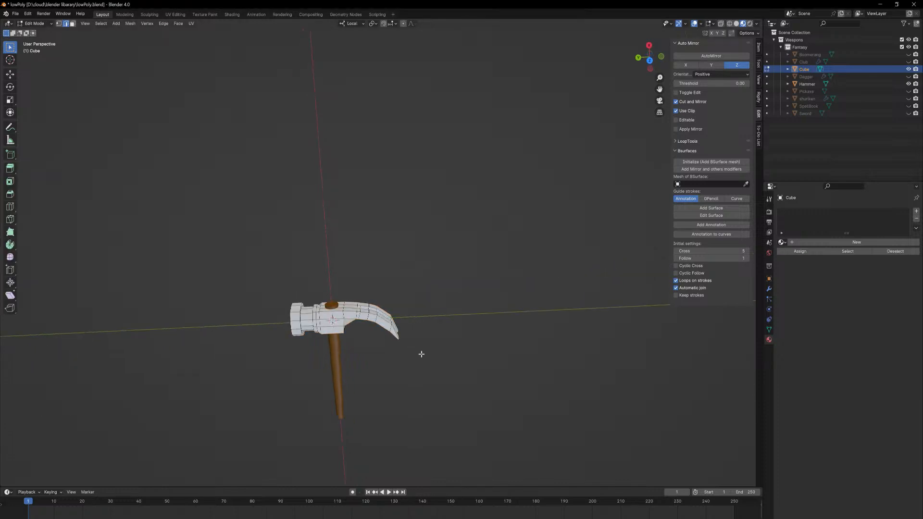
pyautogui.click(720, 23)
pyautogui.press('KP_1')
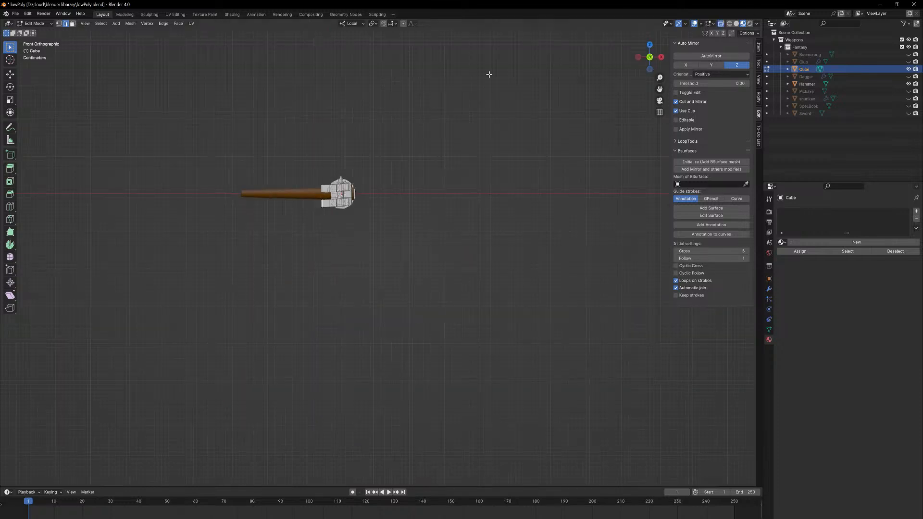
pyautogui.press('KP_7')
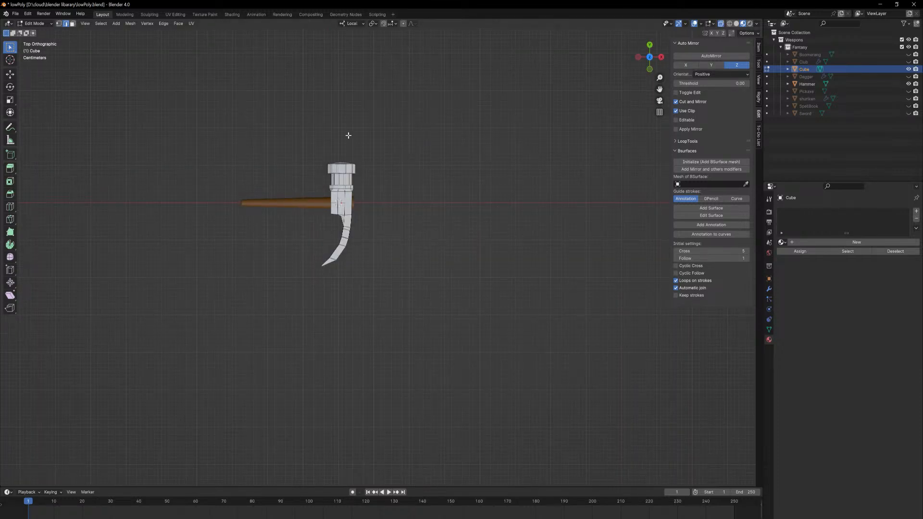
pyautogui.scroll(2, 356, 158)
pyautogui.click(403, 24)
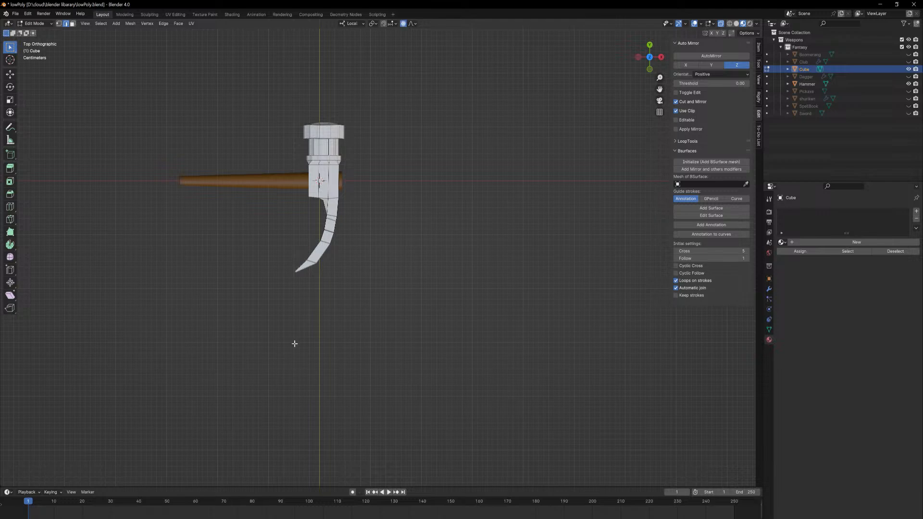
# Move the claw tips about 0.011 m in X and 0.039 m in Y, with a smooth proportional size of about 0.164.
pyautogui.moveTo(265, 309); pyautogui.dragTo(340, 259)
pyautogui.press('g')
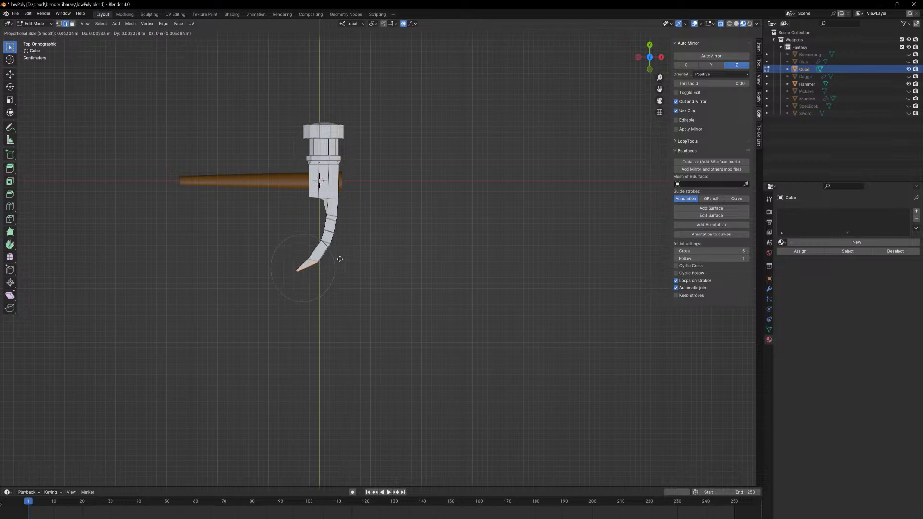
pyautogui.scroll(-13, 336, 252)
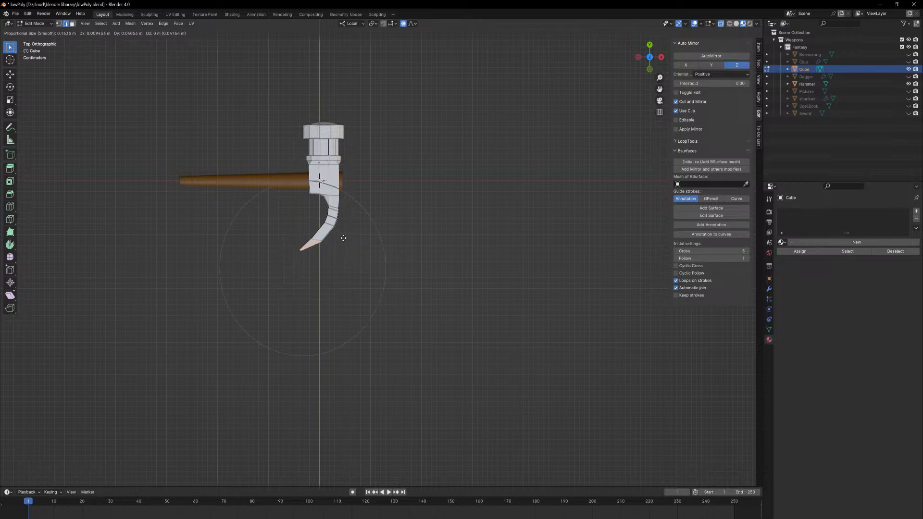
pyautogui.click(344, 238)
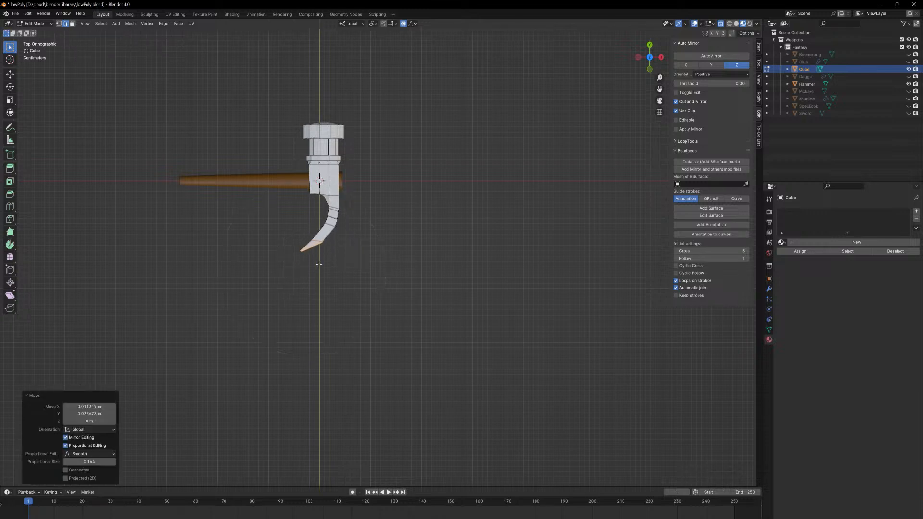
# Move the claw tips again toward the hammer head with the proportional size reduced to about 0.084.
pyautogui.scroll(6, 331, 250)
pyautogui.keyDown('shift'); pyautogui.moveTo(292, 272); pyautogui.dragTo(465, 351, button='middle'); pyautogui.keyUp('shift')
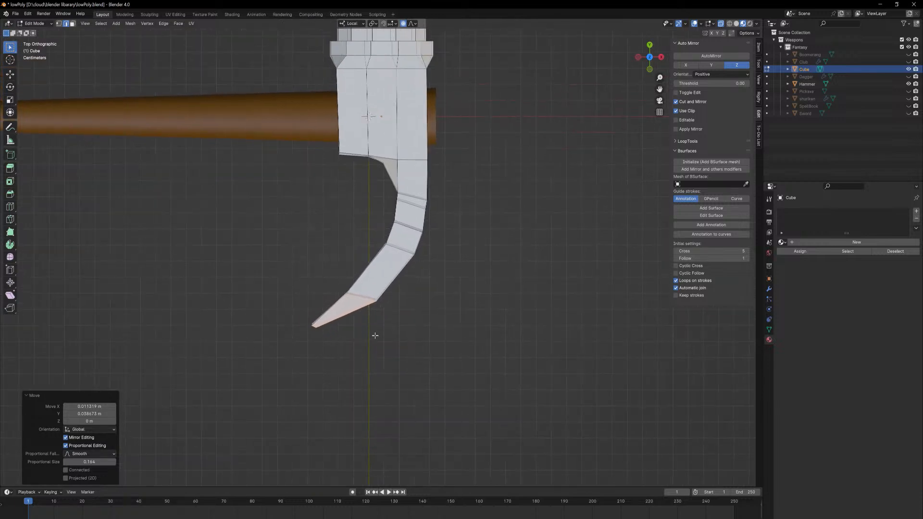
pyautogui.press('g')
pyautogui.scroll(7, 368, 334)
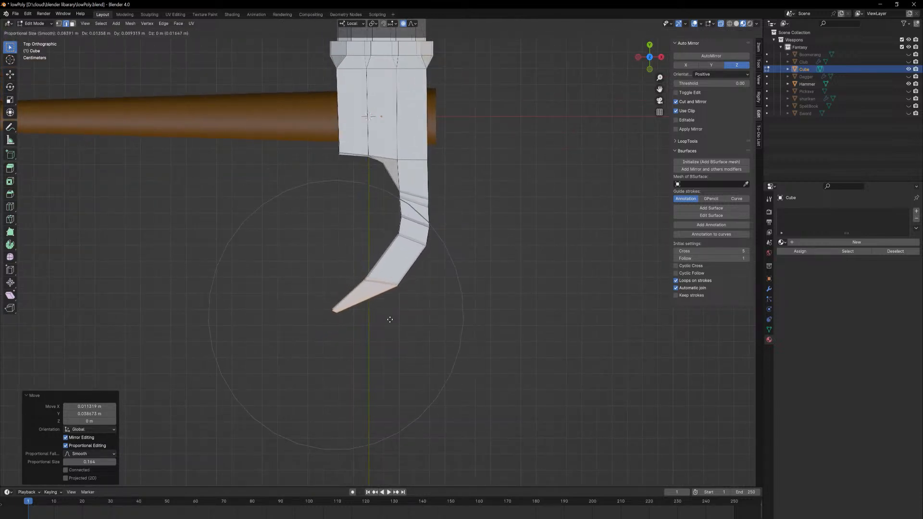
pyautogui.click(388, 324)
pyautogui.press('Tab')
# Rotate the claw tips 19.5° about the local Z axis with smooth proportional falloff.
pyautogui.moveTo(387, 324); pyautogui.dragTo(425, 249, button='middle')
pyautogui.press('Tab')
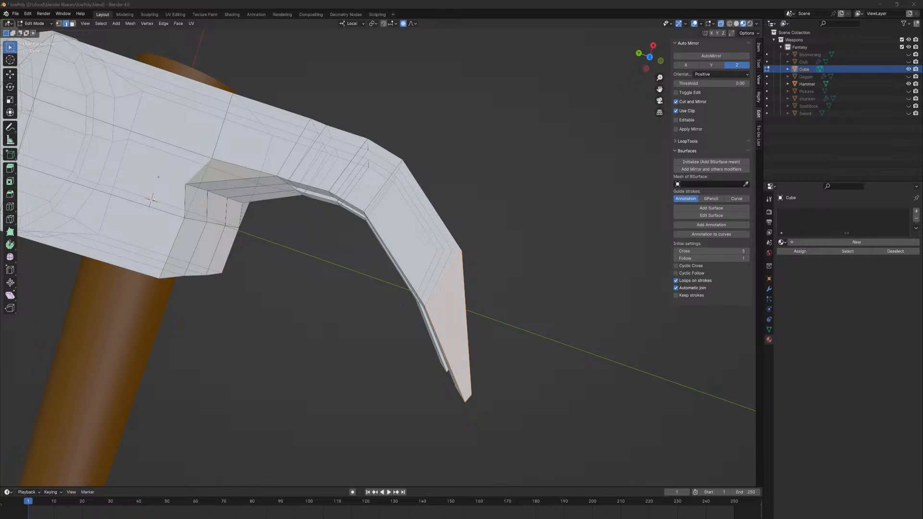
pyautogui.scroll(-5, 448, 281)
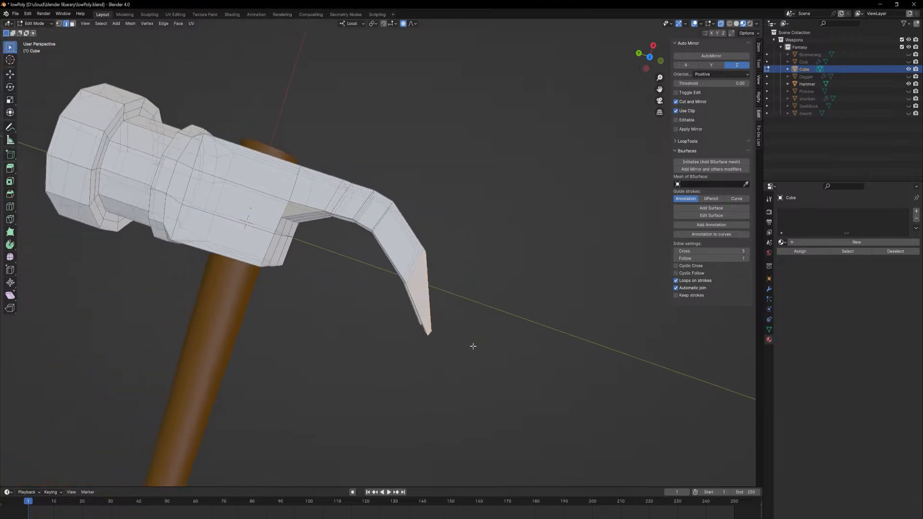
pyautogui.moveTo(472, 344); pyautogui.dragTo(509, 367, button='middle')
pyautogui.press('r')
pyautogui.press('z')
pyautogui.press('z')
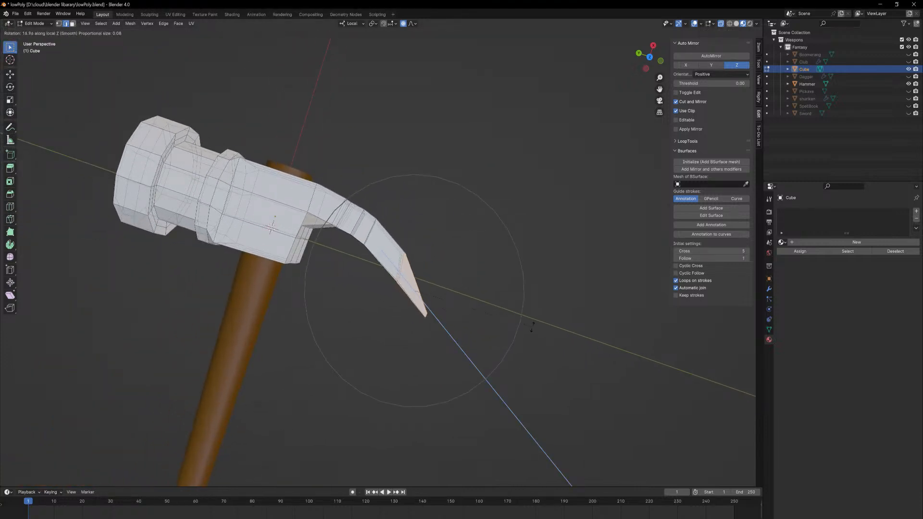
pyautogui.click(533, 331)
# Move the claw tips about 0.0085 m in X and rotate them -5.37° with smooth proportional falloff.
pyautogui.press('g')
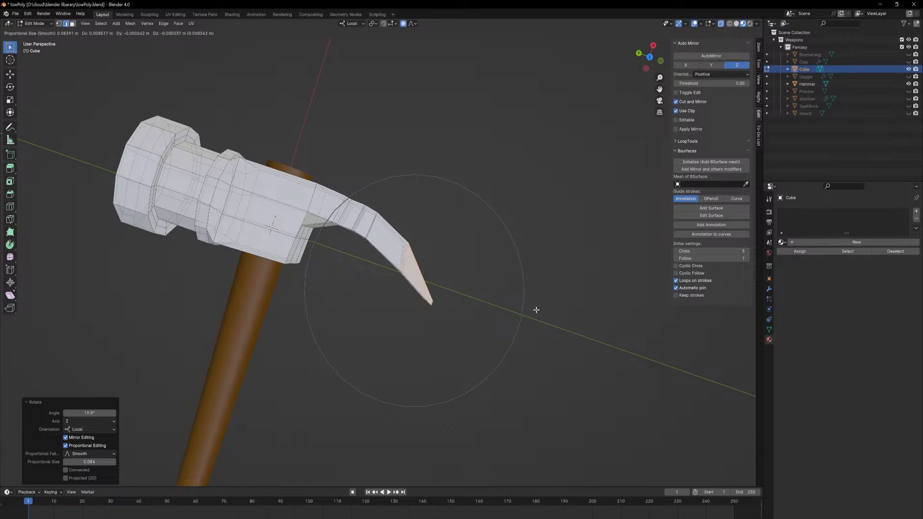
pyautogui.click(537, 314)
pyautogui.press('r')
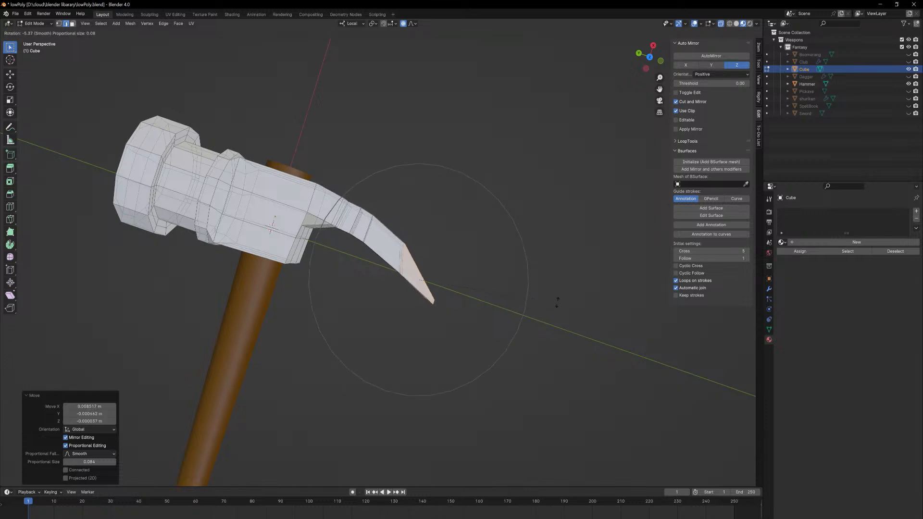
pyautogui.click(557, 302)
# Nudge the claw tips about 0.004 m in X and 0.002 m in Y, and finish editing the mesh.
pyautogui.press('g')
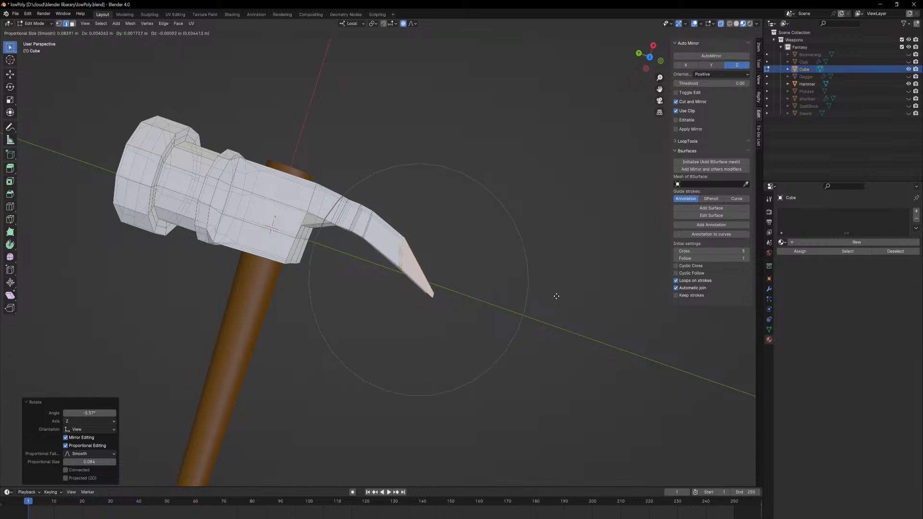
pyautogui.click(553, 296)
pyautogui.press('Tab')
pyautogui.scroll(-6, 505, 266)
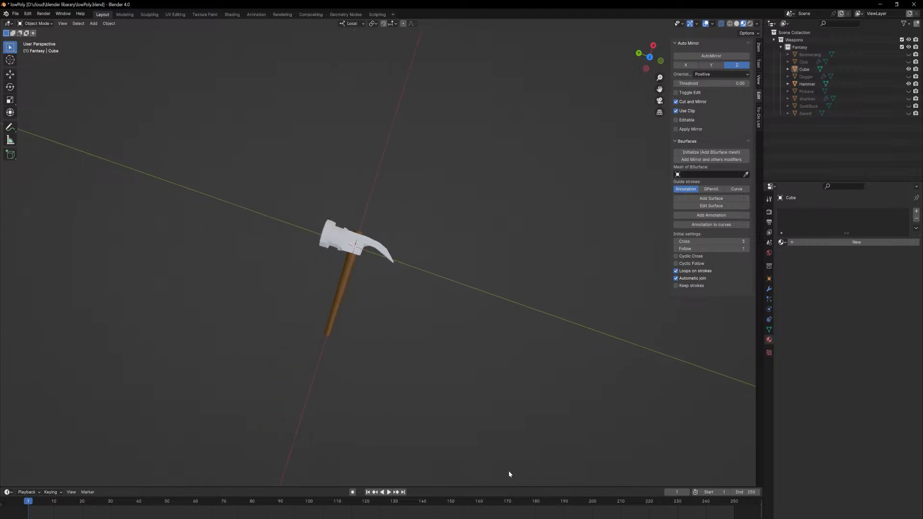
pyautogui.scroll(4, 411, 298)
# Try flat shading on the hammer head and apply Shade Auto Smooth to it.
pyautogui.click(333, 229)
pyautogui.rightClick(330, 230)
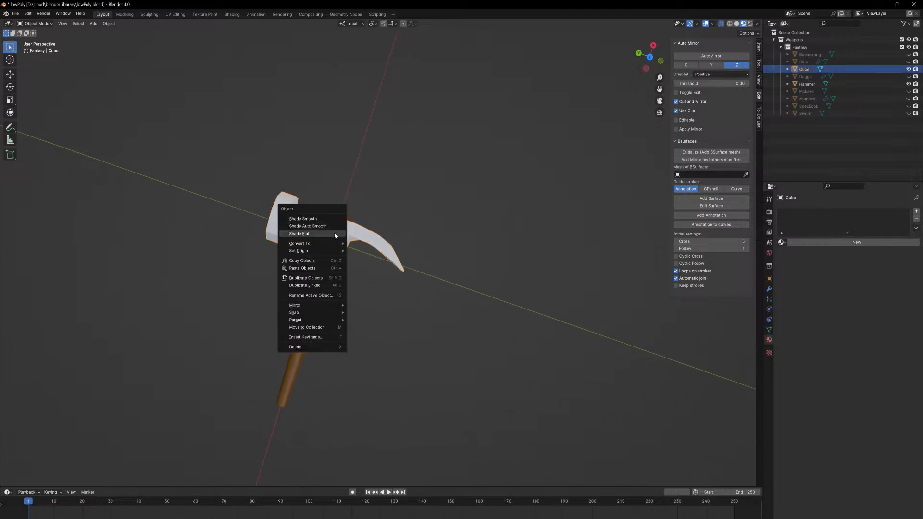
pyautogui.click(328, 234)
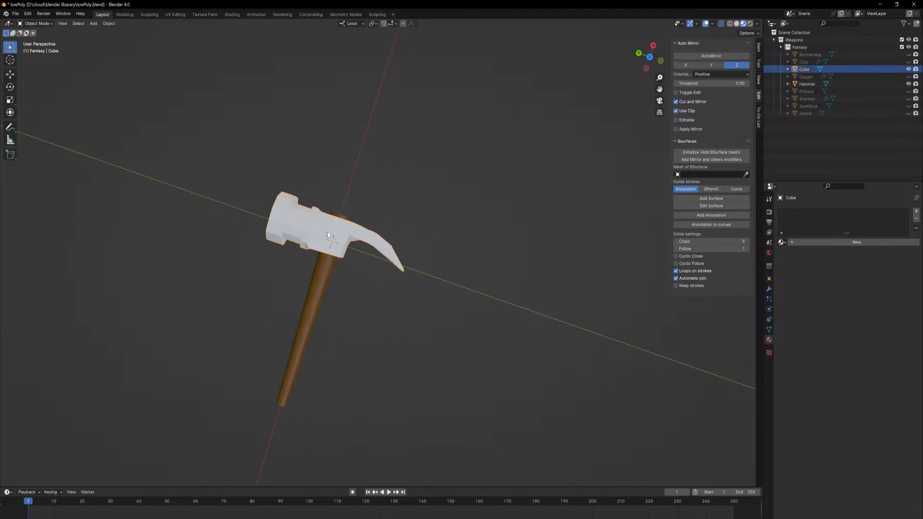
pyautogui.rightClick(329, 234)
pyautogui.click(329, 231)
pyautogui.rightClick(329, 230)
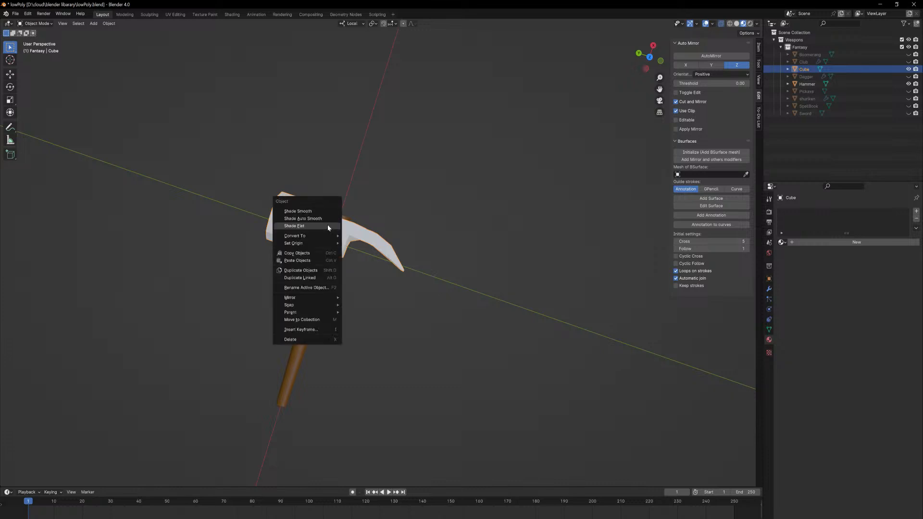
pyautogui.click(328, 223)
pyautogui.click(354, 315)
# Reopen the hammer head mesh for editing and select the ring of faces around the neck between the striking face and the collar.
pyautogui.moveTo(354, 315); pyautogui.dragTo(375, 284, button='middle')
pyautogui.scroll(4, 339, 291)
pyautogui.keyDown('shift'); pyautogui.moveTo(339, 255); pyautogui.dragTo(509, 276, button='middle'); pyautogui.keyUp('shift')
pyautogui.press('Tab')
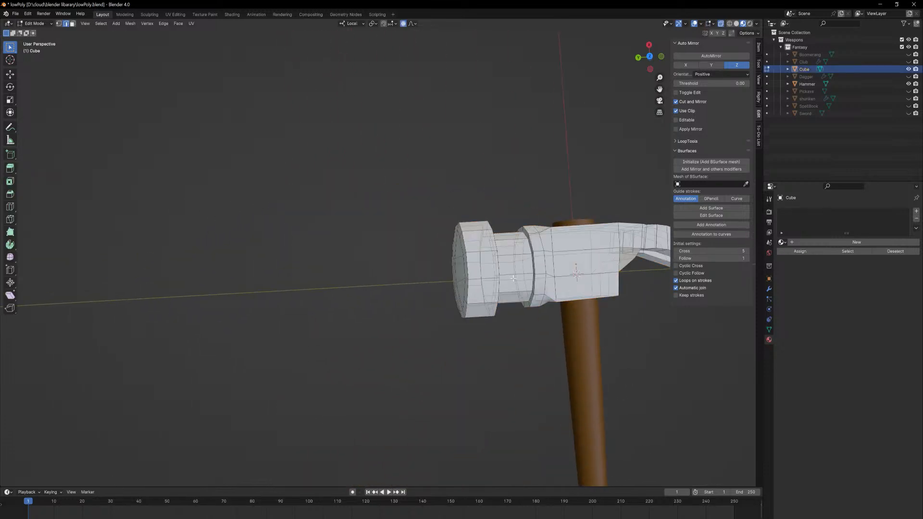
pyautogui.keyDown('alt'); pyautogui.click(517, 251); pyautogui.keyUp('alt')
pyautogui.keyDown('alt'); pyautogui.click(513, 255); pyautogui.keyUp('alt')
pyautogui.press('3')
pyautogui.keyDown('alt'); pyautogui.click(513, 254); pyautogui.keyUp('alt')
# Scale the neck's face ring to 0.919 with proportional editing turned off, and finish editing the mesh.
pyautogui.press('s')
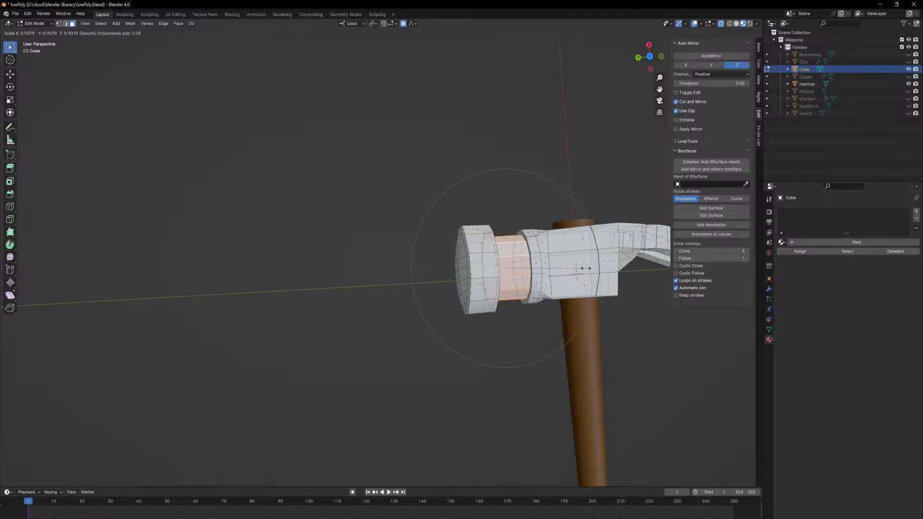
pyautogui.rightClick(585, 269)
pyautogui.click(403, 24)
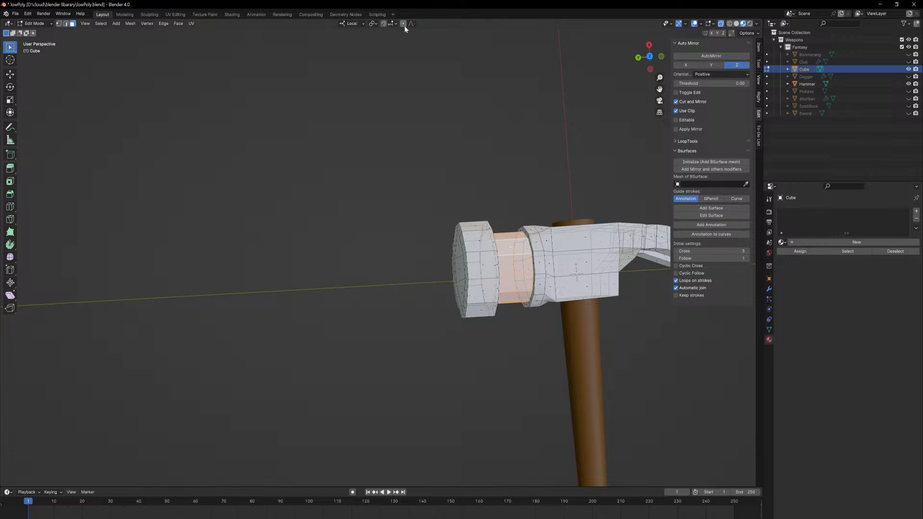
pyautogui.press('s')
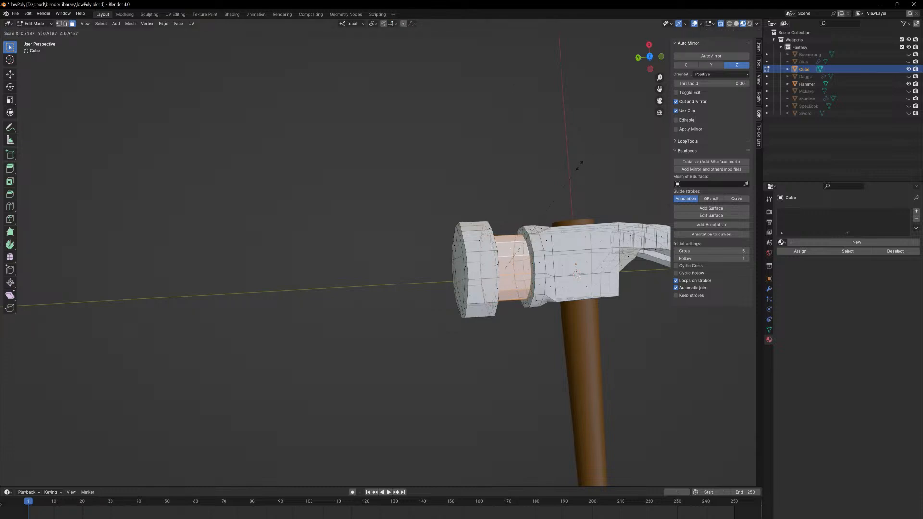
pyautogui.click(580, 165)
pyautogui.moveTo(550, 208); pyautogui.dragTo(500, 175, button='middle')
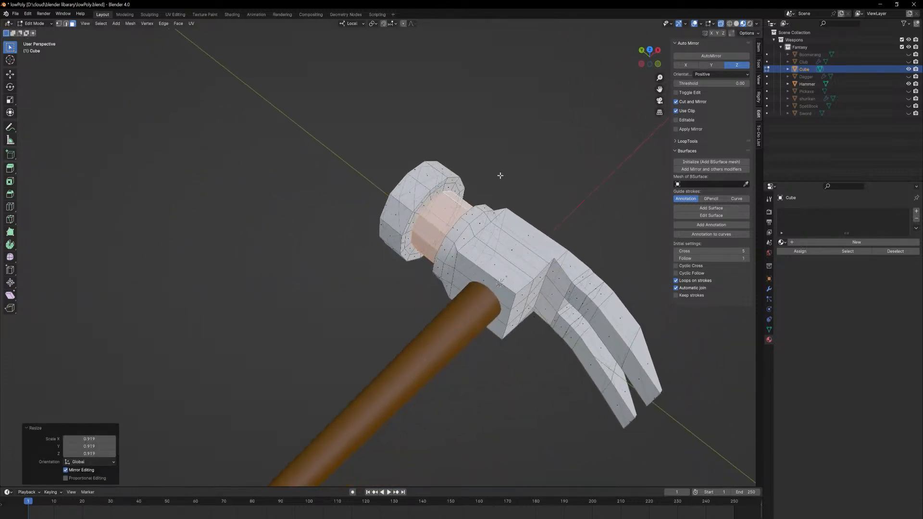
pyautogui.press('Tab')
pyautogui.scroll(-5, 527, 232)
pyautogui.moveTo(527, 233); pyautogui.dragTo(464, 227, button='middle')
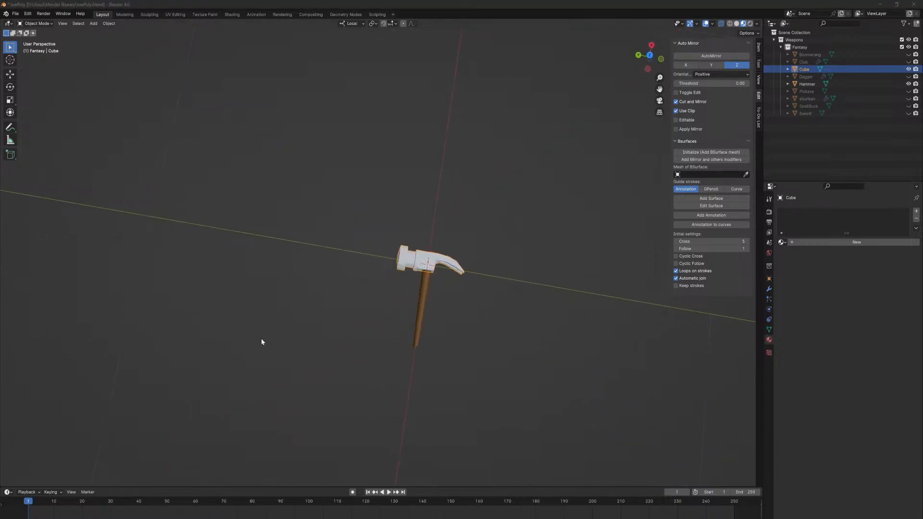
# Bevel the edge loop where the neck meets the back of the striking face with 4 segments.
pyautogui.scroll(6, 410, 308)
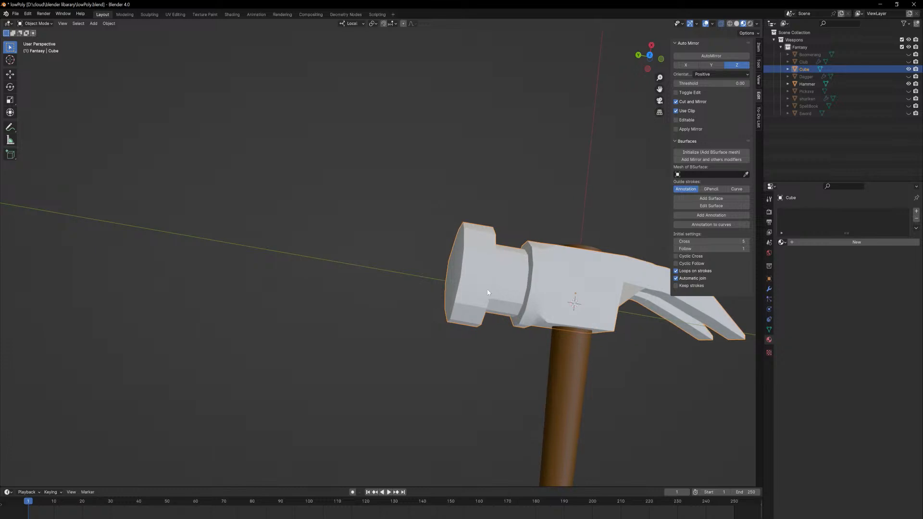
pyautogui.moveTo(434, 203); pyautogui.dragTo(436, 237, button='middle')
pyautogui.press('Tab')
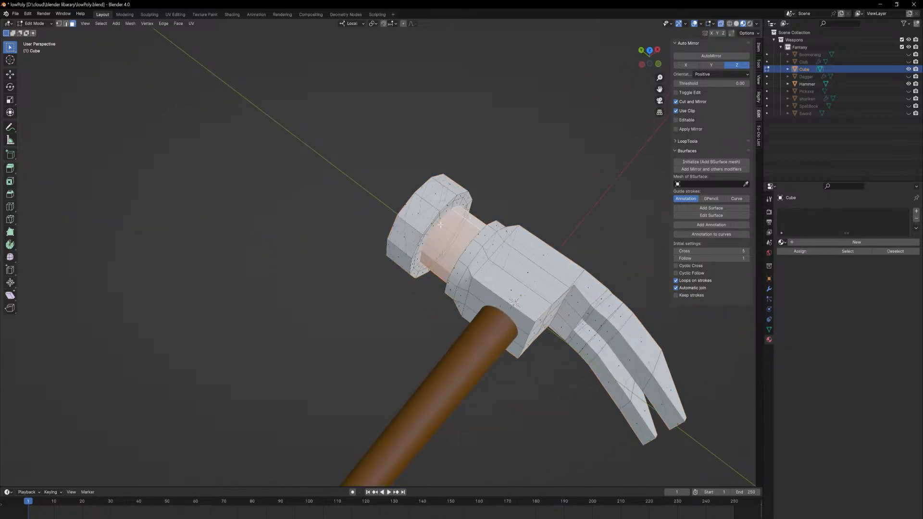
pyautogui.press('2')
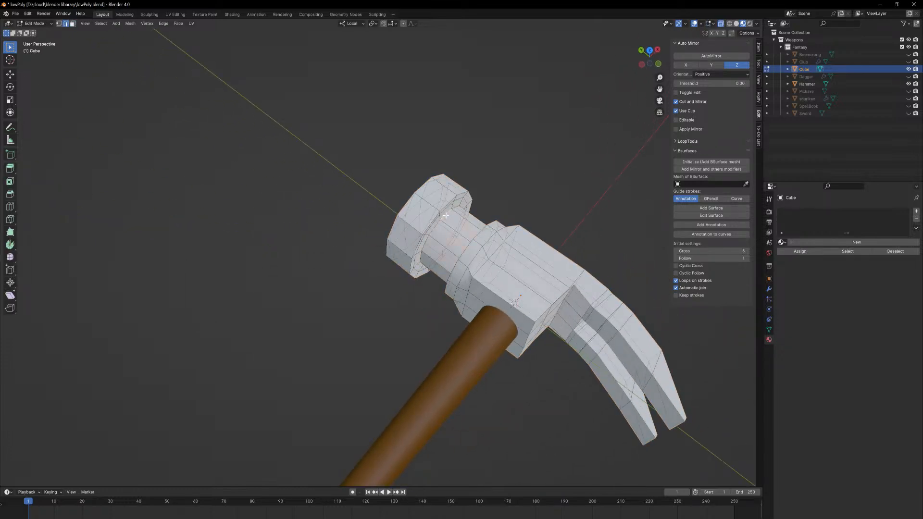
pyautogui.press('s')
pyautogui.click(479, 239)
pyautogui.moveTo(479, 238); pyautogui.dragTo(530, 208, button='middle')
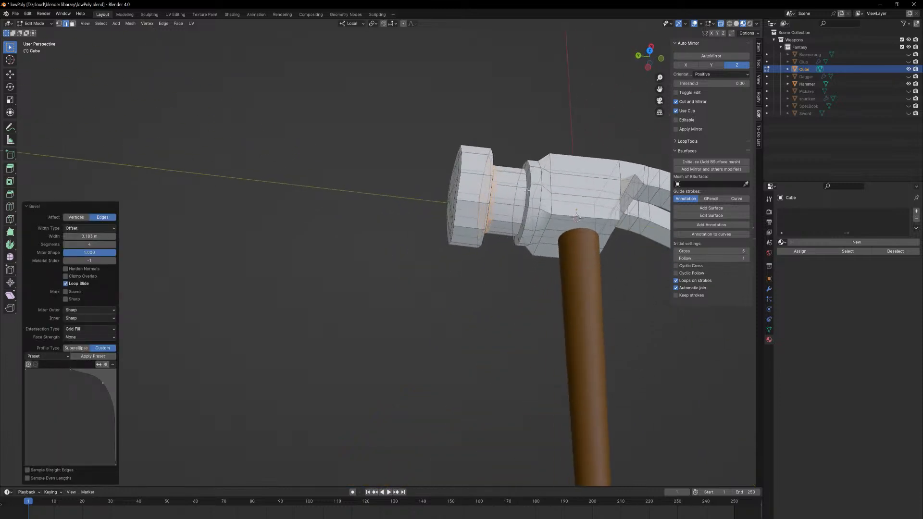
# Bevel the edge loop where the neck meets the collar and check the head outside mesh editing.
pyautogui.keyDown('alt'); pyautogui.click(538, 211); pyautogui.keyUp('alt')
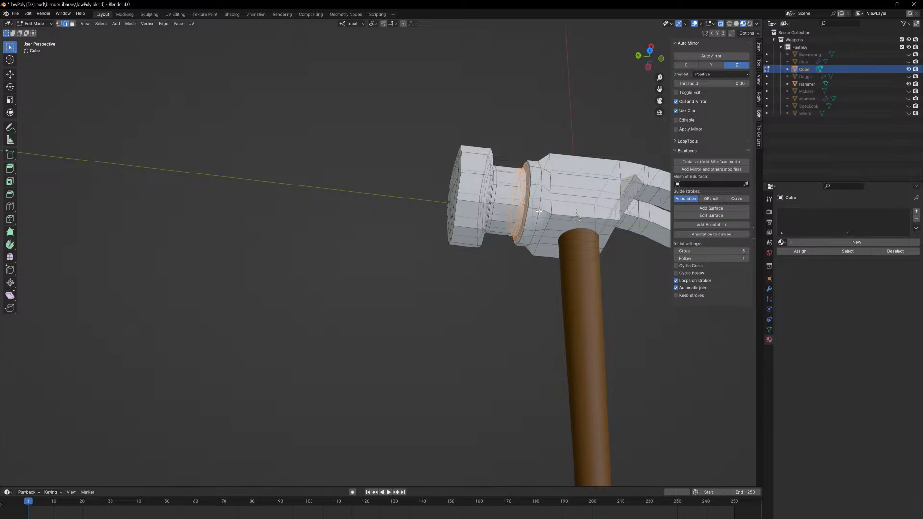
pyautogui.press('Tab')
pyautogui.click(491, 282)
pyautogui.moveTo(491, 281); pyautogui.dragTo(492, 255, button='middle')
pyautogui.click(492, 259)
pyautogui.press('Tab')
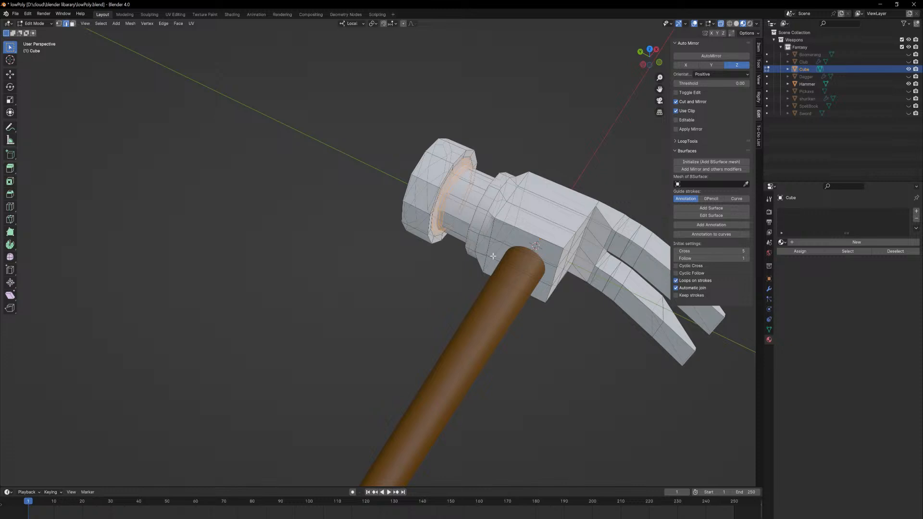
# Edge-slide the loop behind the striking face along the neck by a factor of about -0.58.
pyautogui.moveTo(441, 227); pyautogui.dragTo(464, 236, button='middle')
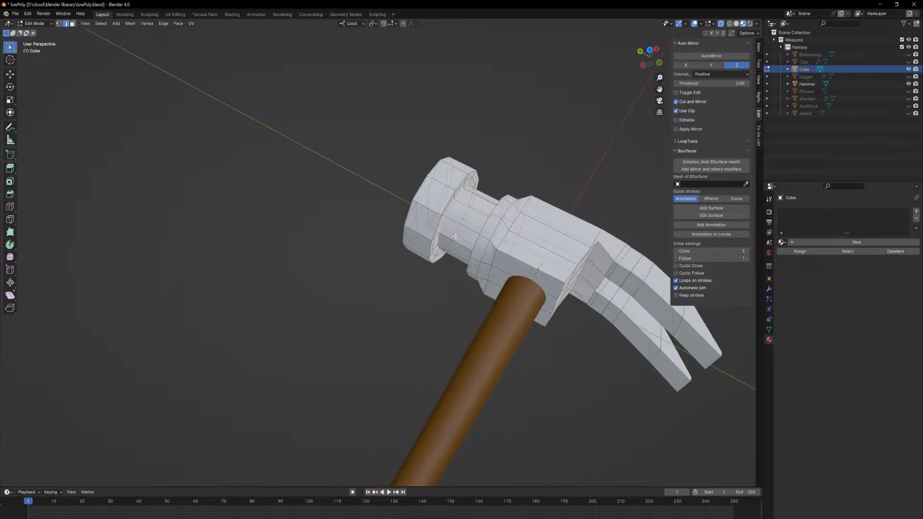
pyautogui.press('g')
pyautogui.press('g')
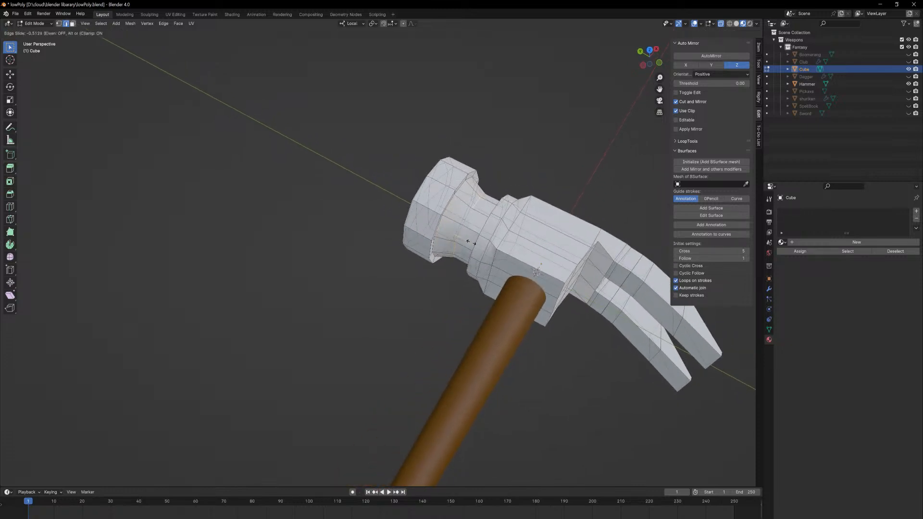
pyautogui.click(472, 241)
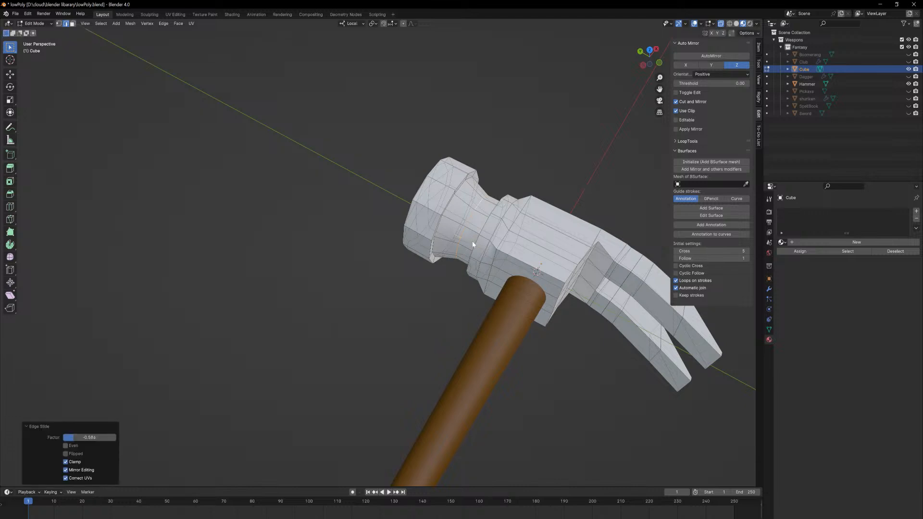
pyautogui.press('Tab')
pyautogui.moveTo(395, 284); pyautogui.dragTo(419, 298, button='middle')
# Edge-slide the back rim loop of the striking face toward the front by about 0.36 so it flares from the neck.
pyautogui.press('Tab')
pyautogui.moveTo(478, 284); pyautogui.dragTo(442, 159, button='middle')
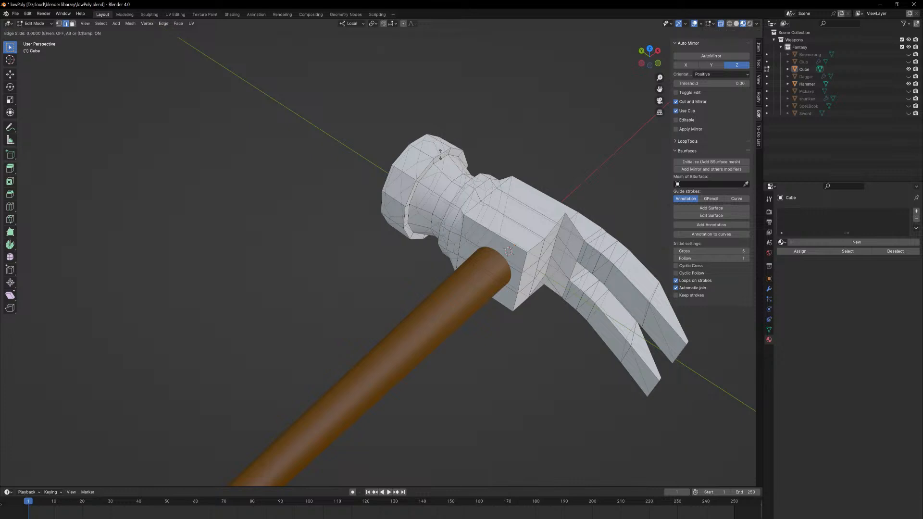
pyautogui.keyDown('alt'); pyautogui.click(441, 152); pyautogui.keyUp('alt')
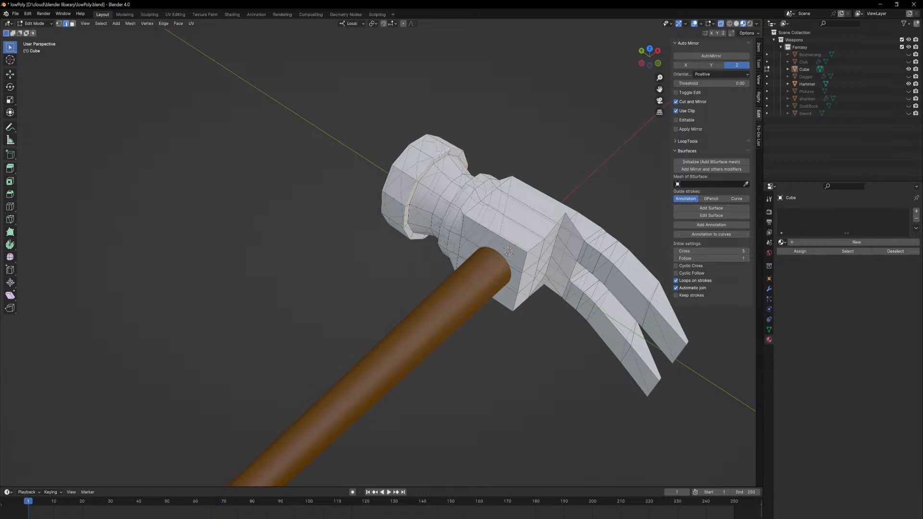
pyautogui.press('g')
pyautogui.press('g')
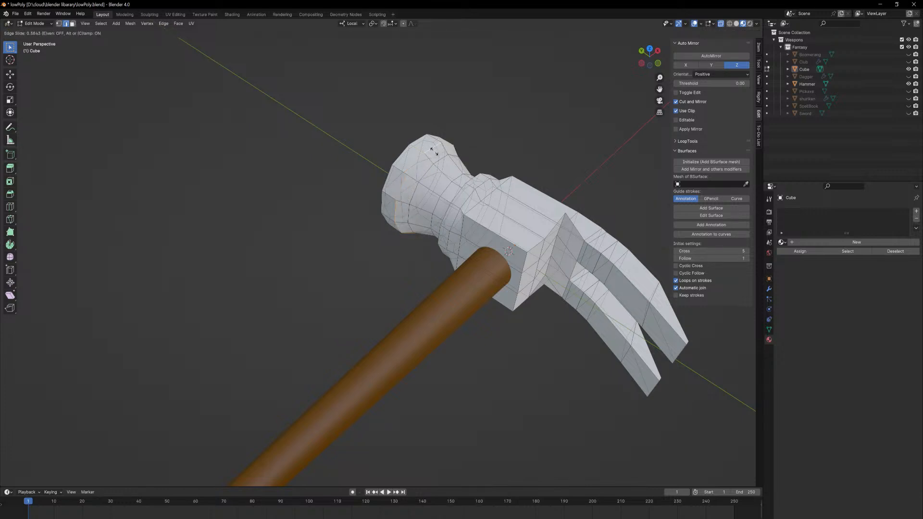
pyautogui.click(435, 152)
pyautogui.press('Tab')
pyautogui.moveTo(307, 255); pyautogui.dragTo(334, 304, button='middle')
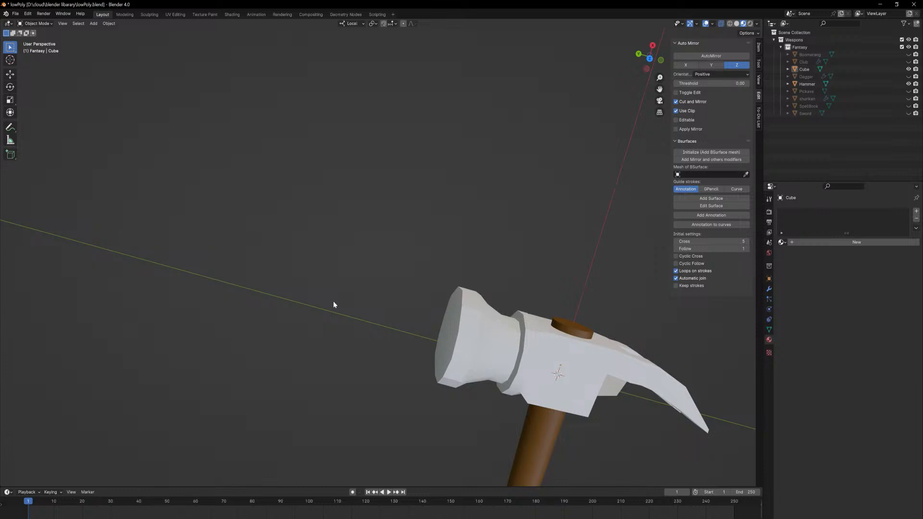
pyautogui.moveTo(333, 304); pyautogui.dragTo(431, 307, button='middle')
# Bevel the front rim edge loop of the striking face and finish editing the mesh.
pyautogui.press('Tab')
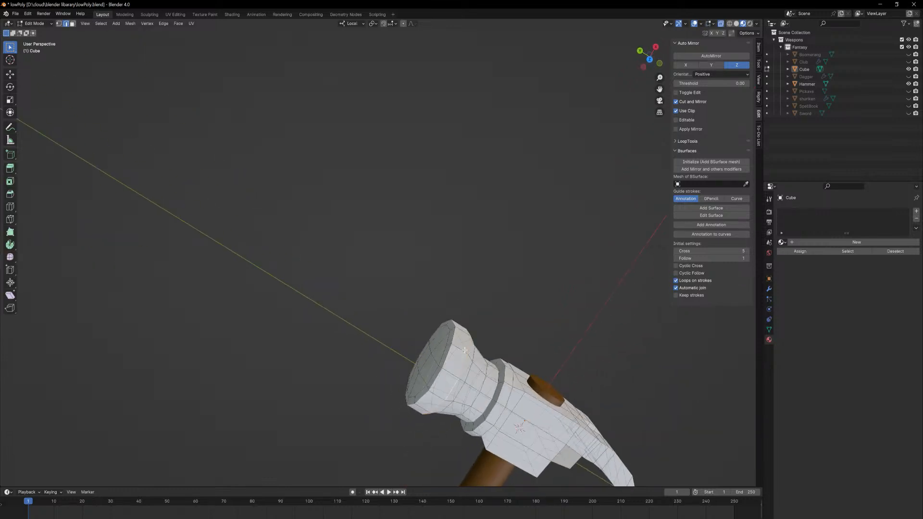
pyautogui.keyDown('alt'); pyautogui.click(455, 339); pyautogui.keyUp('alt')
pyautogui.hotkey('ctrl', 'b')
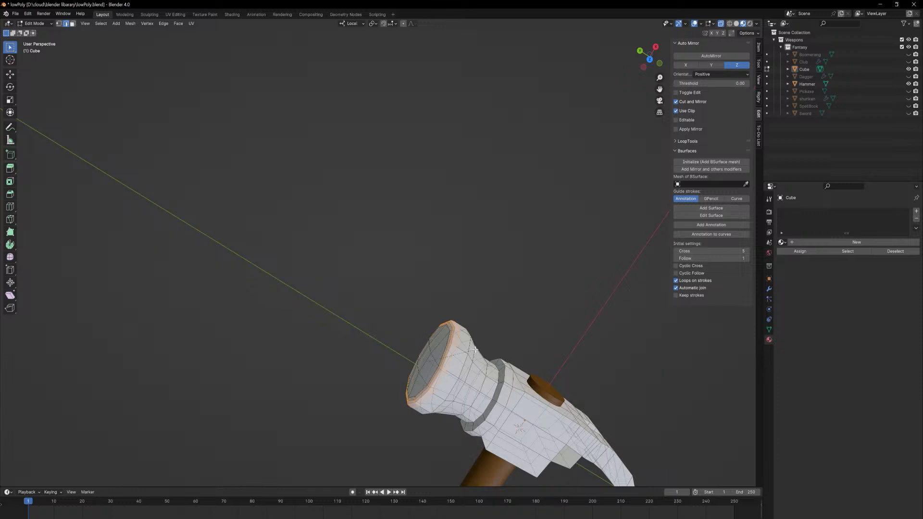
pyautogui.click(476, 341)
pyautogui.press('Tab')
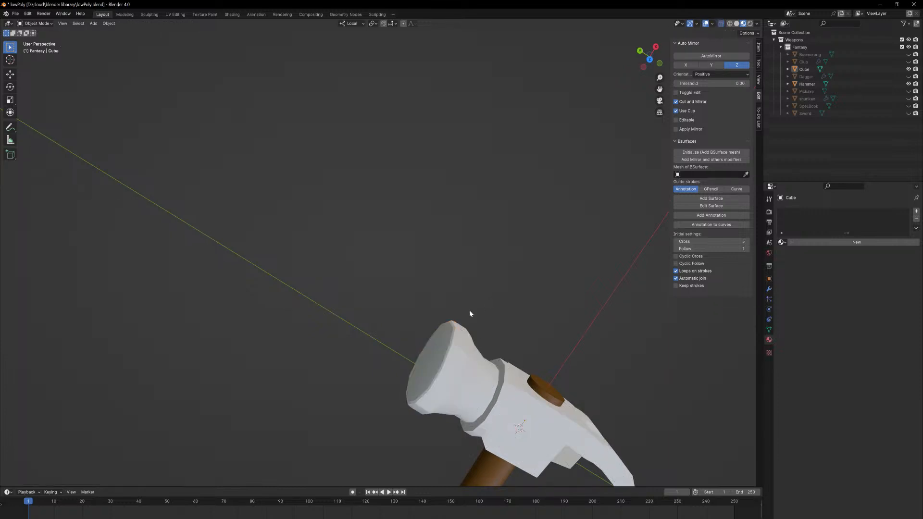
# Apply Shade Auto Smooth with a 30° angle to the hammer head.
pyautogui.moveTo(470, 310); pyautogui.dragTo(480, 276, button='middle')
pyautogui.click(480, 275)
pyautogui.rightClick(480, 276)
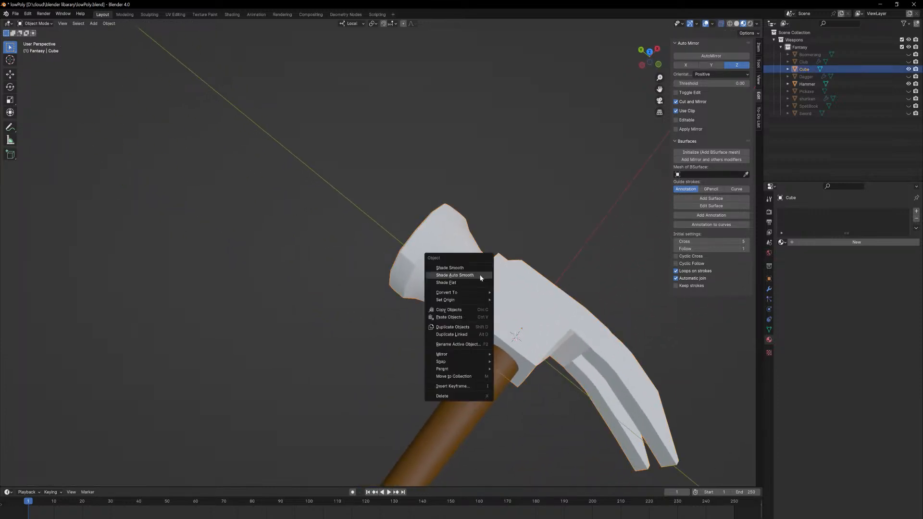
pyautogui.click(478, 275)
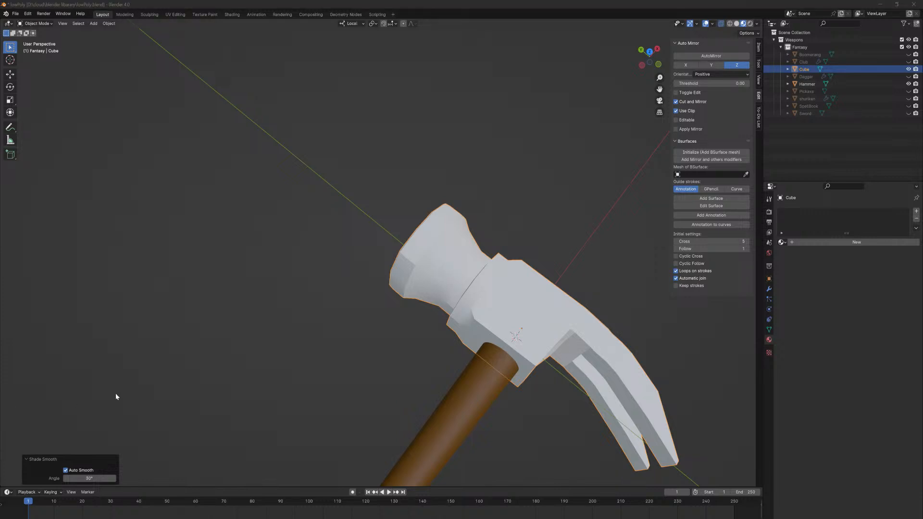
pyautogui.moveTo(483, 300); pyautogui.dragTo(469, 272, button='middle')
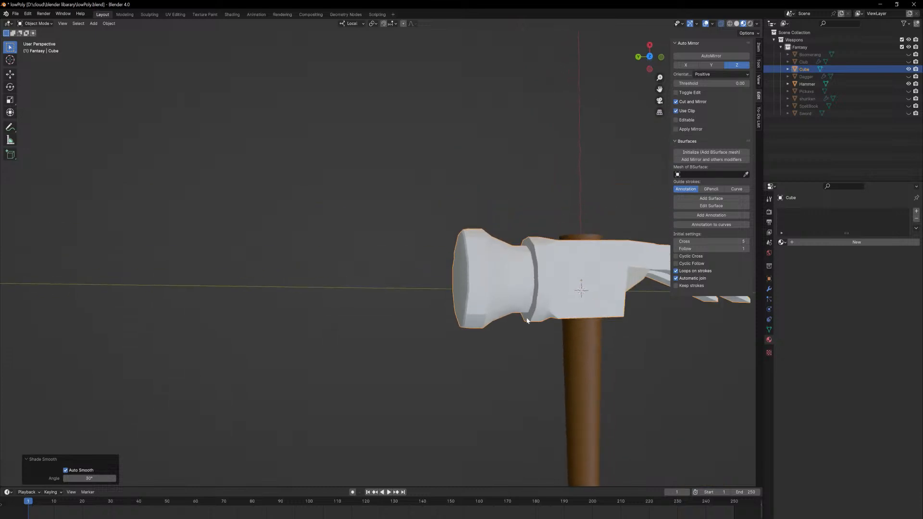
# Turn on proportional editing and move the striking face's front rim outward about 0.006 m along local Y with smooth falloff.
pyautogui.press('Tab')
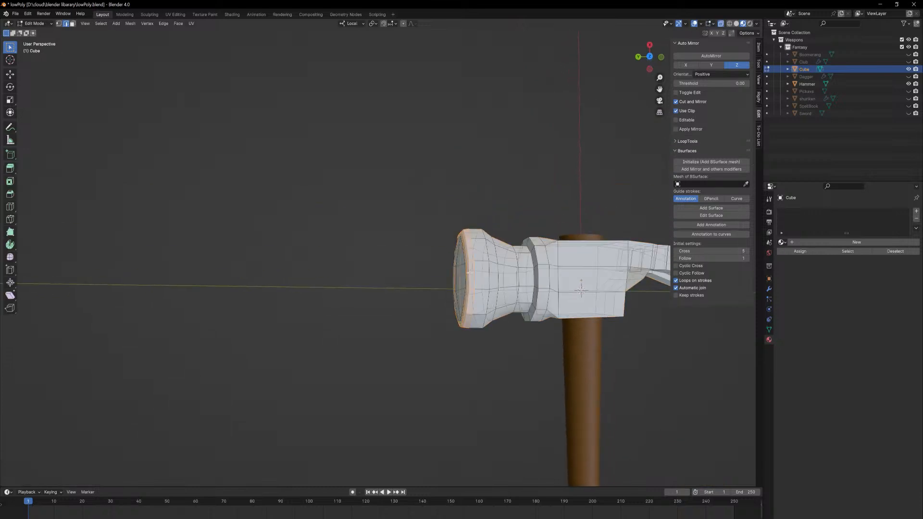
pyautogui.click(403, 24)
pyautogui.press('g')
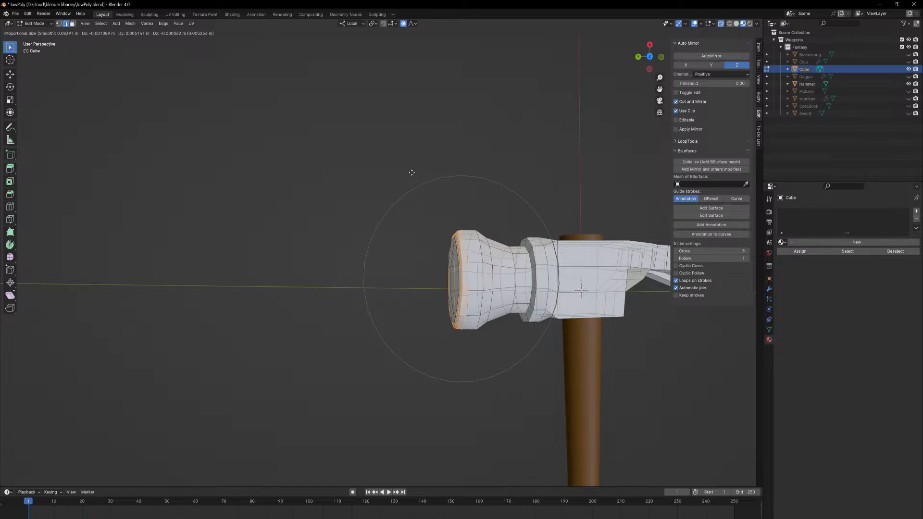
pyautogui.click(412, 172)
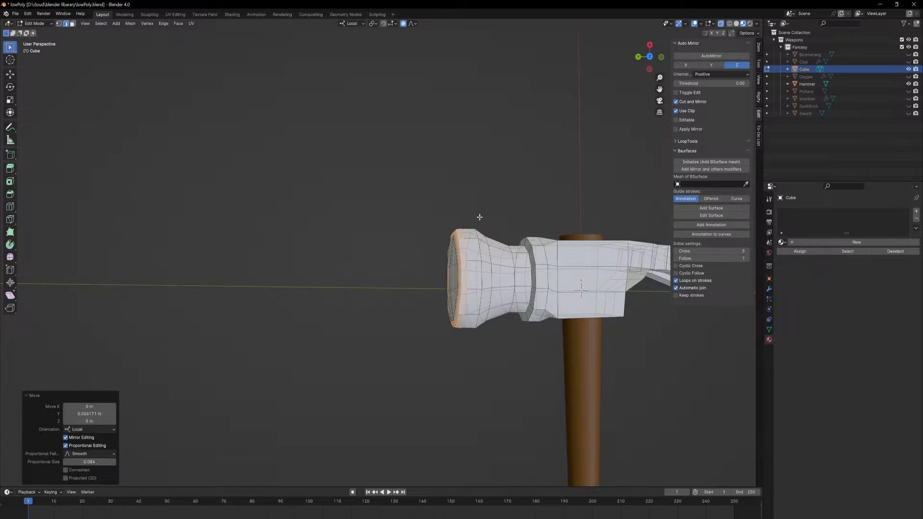
# Move the edge loop at the collar groove about 0.004 m toward the handle along local Y with proportional editing, and finish editing.
pyautogui.click(535, 252)
pyautogui.keyDown('alt'); pyautogui.click(533, 253); pyautogui.keyUp('alt')
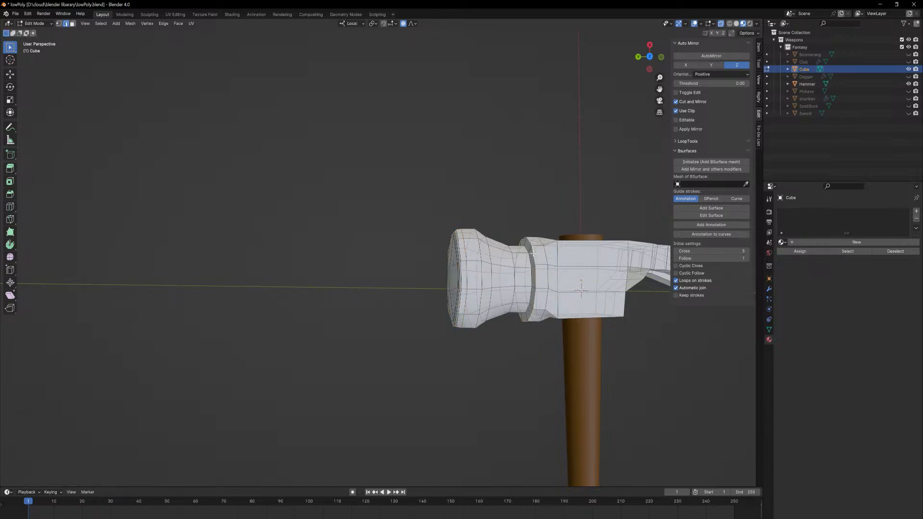
pyautogui.press('g')
pyautogui.press('y')
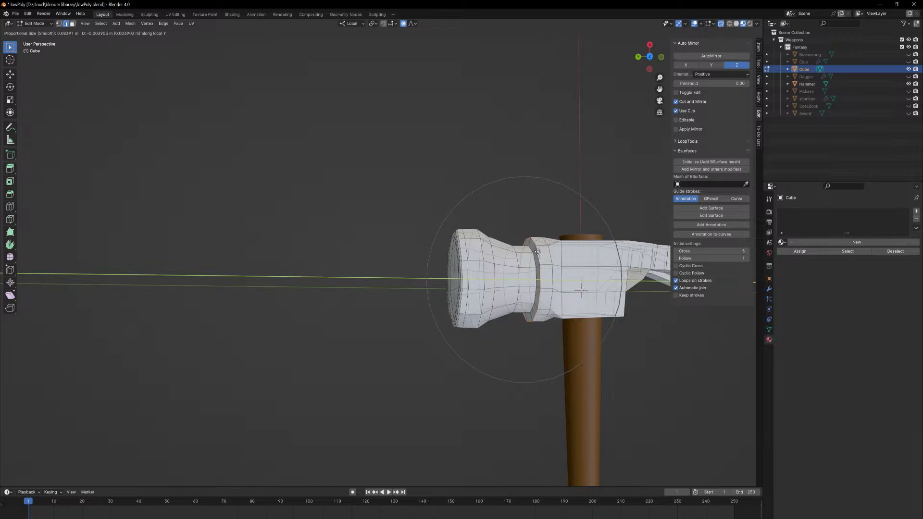
pyautogui.click(538, 251)
pyautogui.press('Tab')
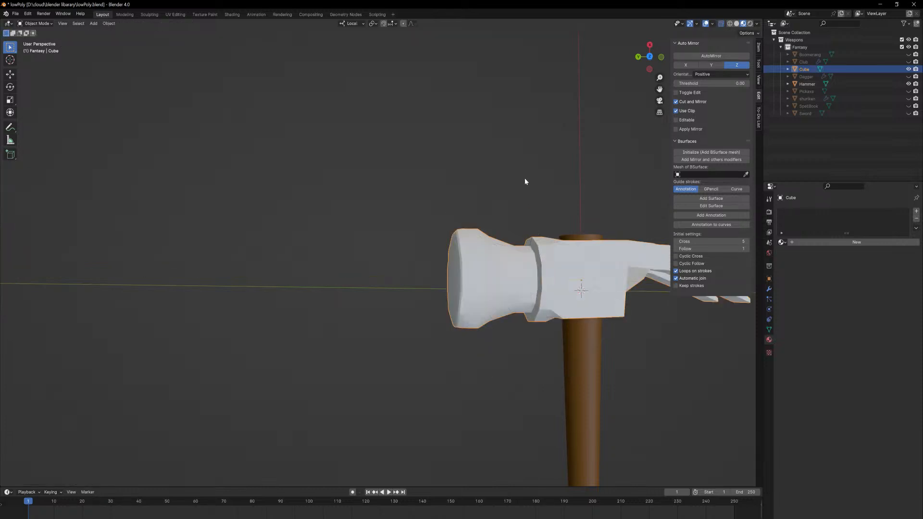
# Vertex-slide the pointed corner vertex where the claw meets the head block by about 0.94 along its edge.
pyautogui.scroll(-3, 532, 210)
pyautogui.scroll(-3, 532, 286)
pyautogui.moveTo(533, 287); pyautogui.dragTo(463, 139, button='middle')
pyautogui.scroll(9, 448, 237)
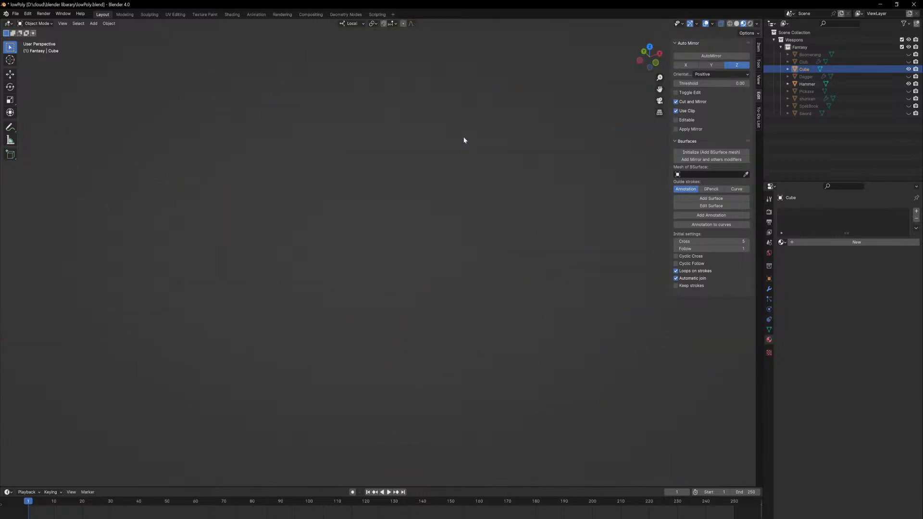
pyautogui.scroll(-3, 477, 169)
pyautogui.moveTo(478, 169); pyautogui.dragTo(471, 210, button='middle')
pyautogui.press('Tab')
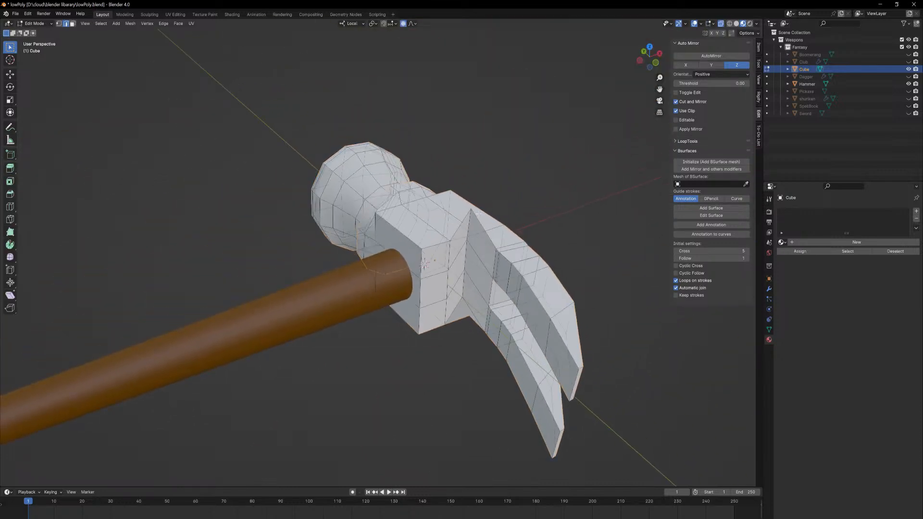
pyautogui.press('1')
pyautogui.click(469, 213)
pyautogui.hotkey('shift', 'v')
pyautogui.click(485, 219)
pyautogui.hotkey('shift', 'v')
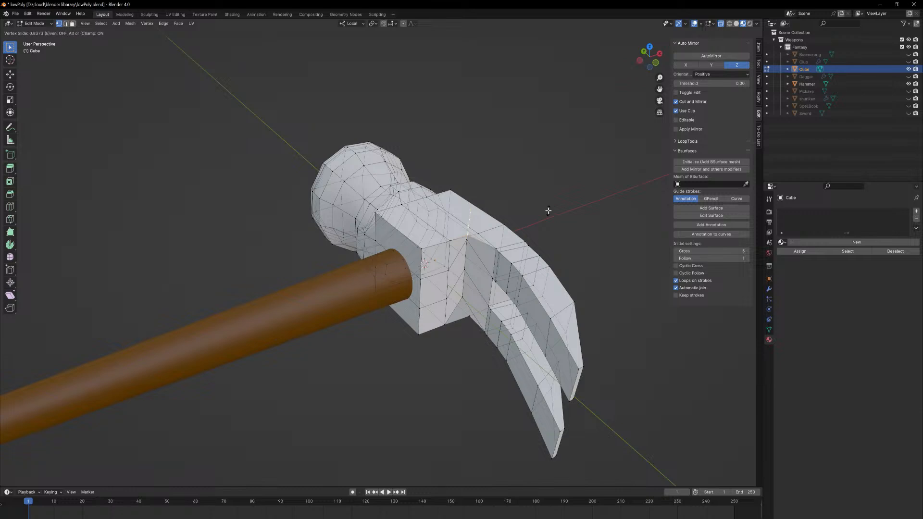
pyautogui.click(546, 209)
# Move the same corner vertex down about 0.006 m along local Z.
pyautogui.scroll(2, 532, 194)
pyautogui.moveTo(532, 193); pyautogui.dragTo(557, 131, button='middle')
pyautogui.press('KP_Decimal')
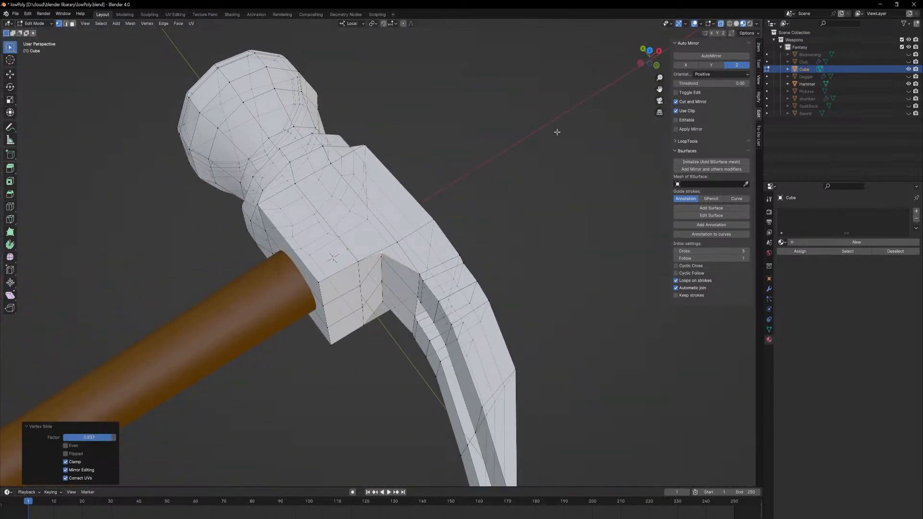
pyautogui.moveTo(541, 183); pyautogui.dragTo(383, 266, button='middle')
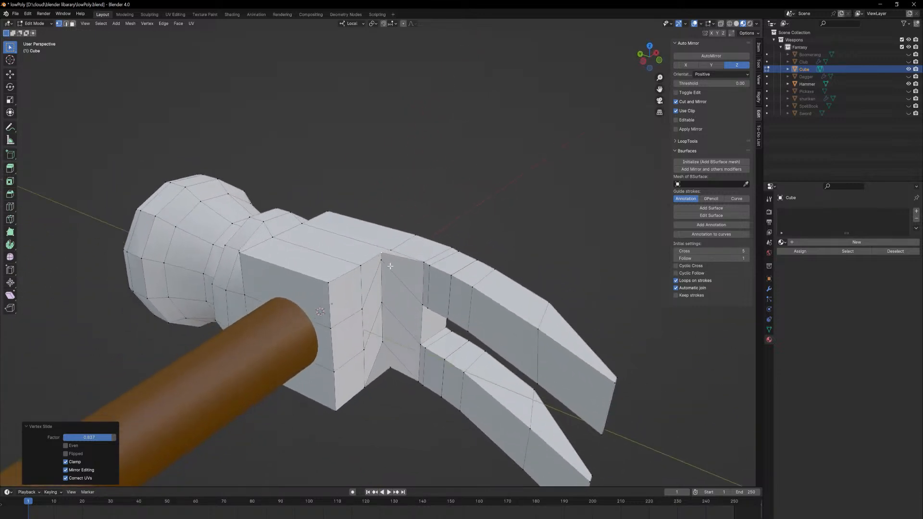
pyautogui.press('g')
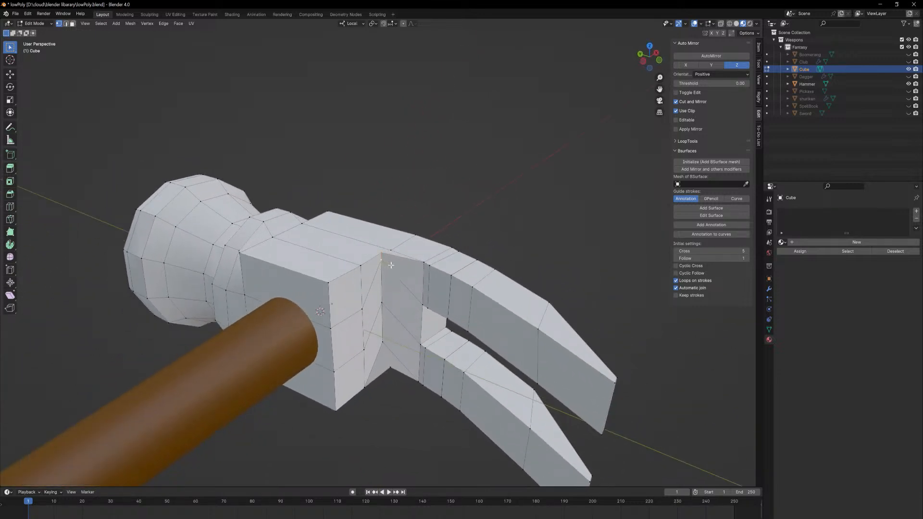
pyautogui.press('z')
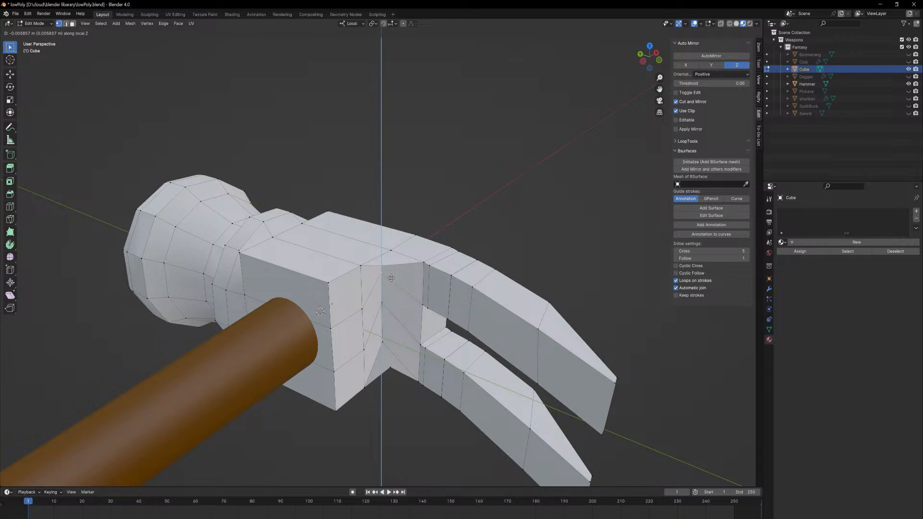
pyautogui.click(405, 279)
# Move the inner corner vertices on the claw's underside down about 0.019 m along global Z.
pyautogui.moveTo(405, 279); pyautogui.dragTo(383, 284, button='middle')
pyautogui.click(391, 281)
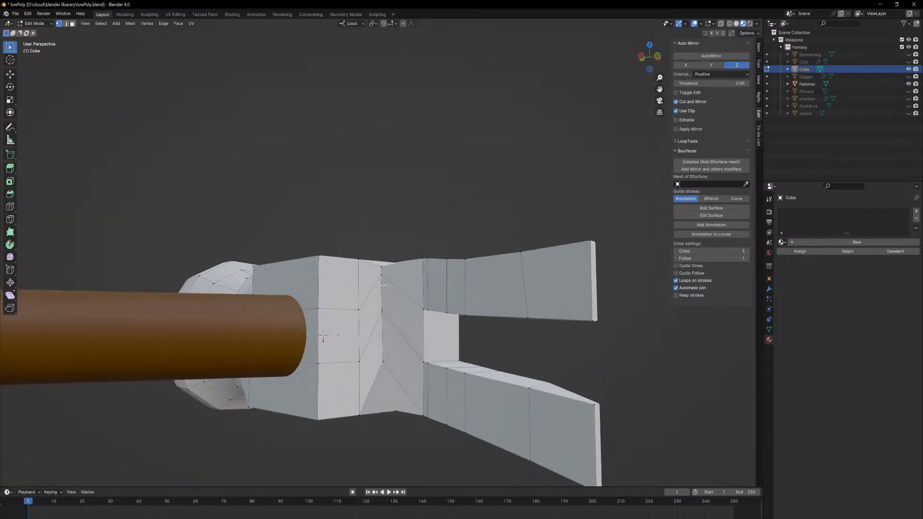
pyautogui.keyDown('shift'); pyautogui.click(382, 308); pyautogui.keyUp('shift')
pyautogui.press('g')
pyautogui.press('z')
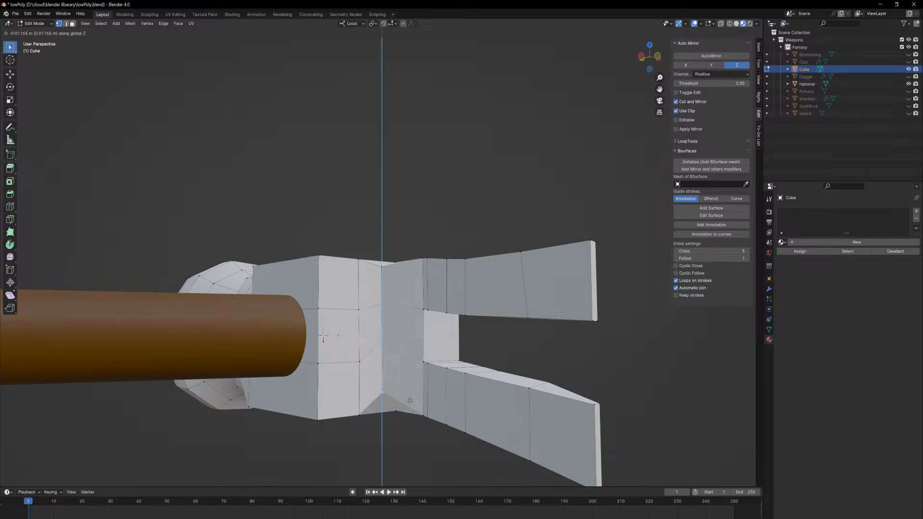
pyautogui.click(409, 418)
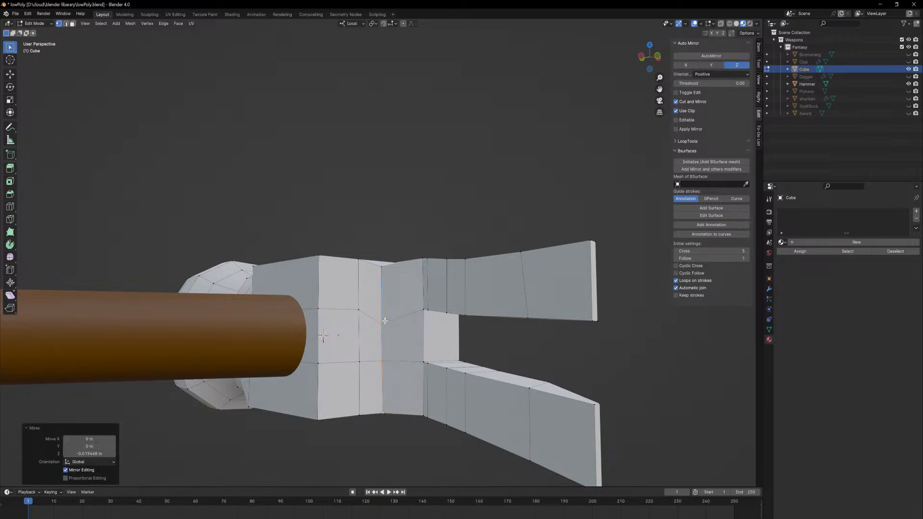
# Move the displaced middle vertex of the claw's inner corner along Z to line up with its neighbours, and finish editing.
pyautogui.click(381, 324)
pyautogui.press('g')
pyautogui.press('z')
pyautogui.click(394, 324)
pyautogui.press('Tab')
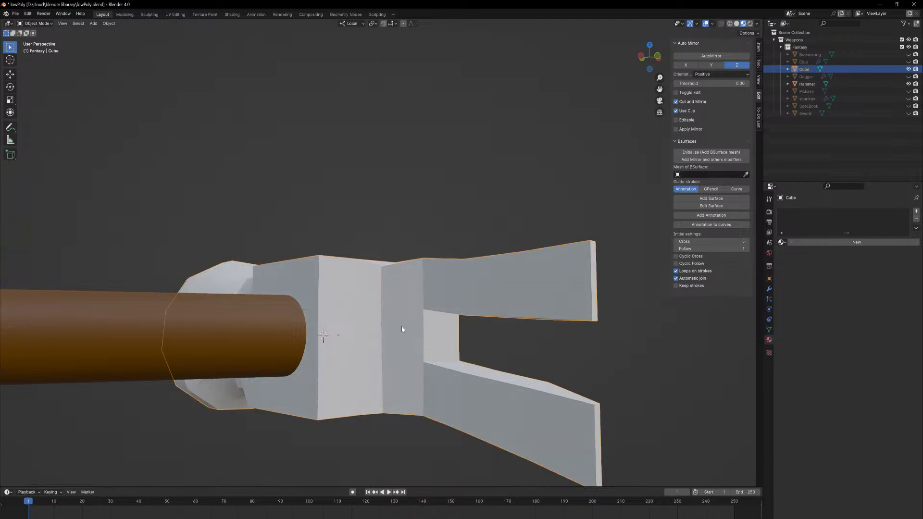
# Check the whole hammer and save the file.
pyautogui.moveTo(404, 324); pyautogui.dragTo(437, 355, button='middle')
pyautogui.scroll(-8, 440, 320)
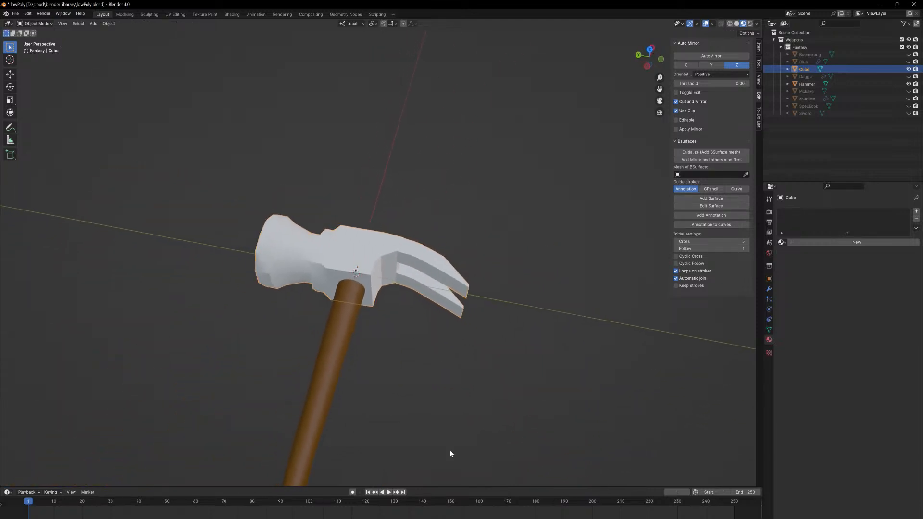
pyautogui.hotkey('ctrl', 's')
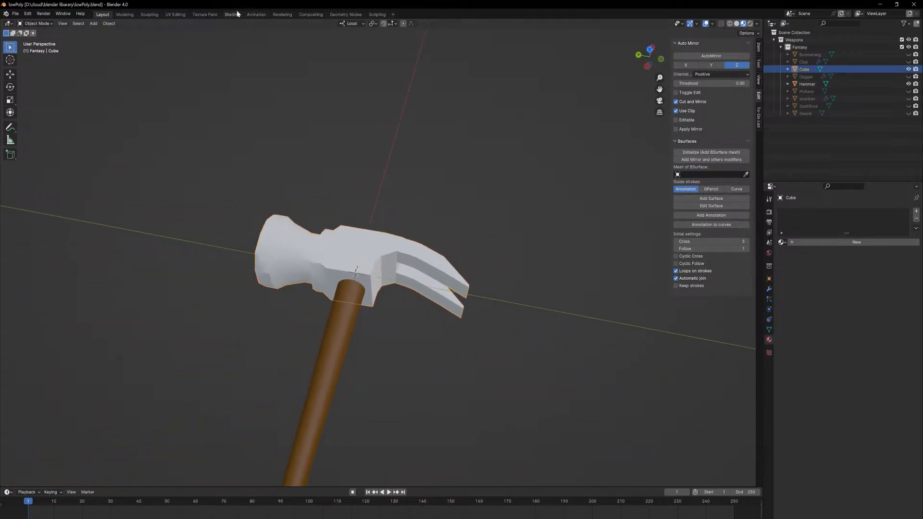
# Switch to the UV Editing workspace and assign the existing palette-textured "Material" to the hammer head.
pyautogui.click(176, 15)
pyautogui.moveTo(524, 271); pyautogui.dragTo(495, 298, button='middle')
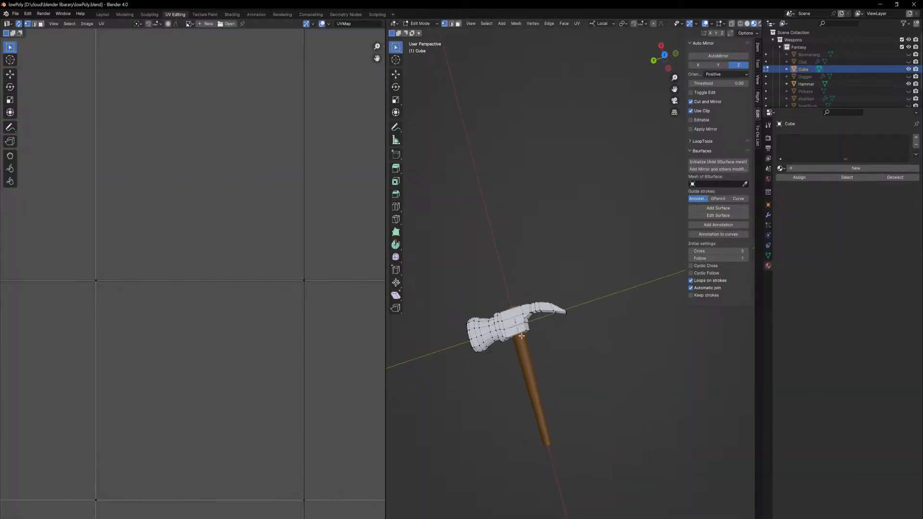
pyautogui.scroll(-9, 277, 304)
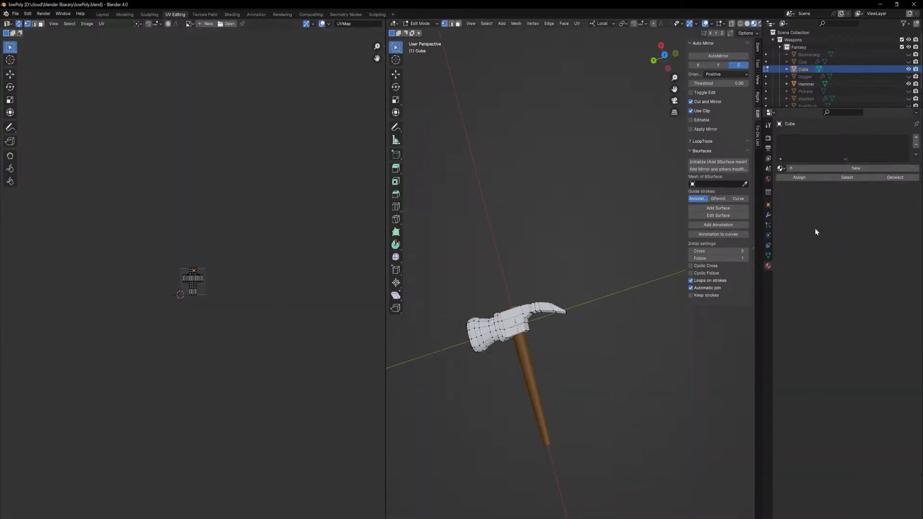
pyautogui.click(779, 168)
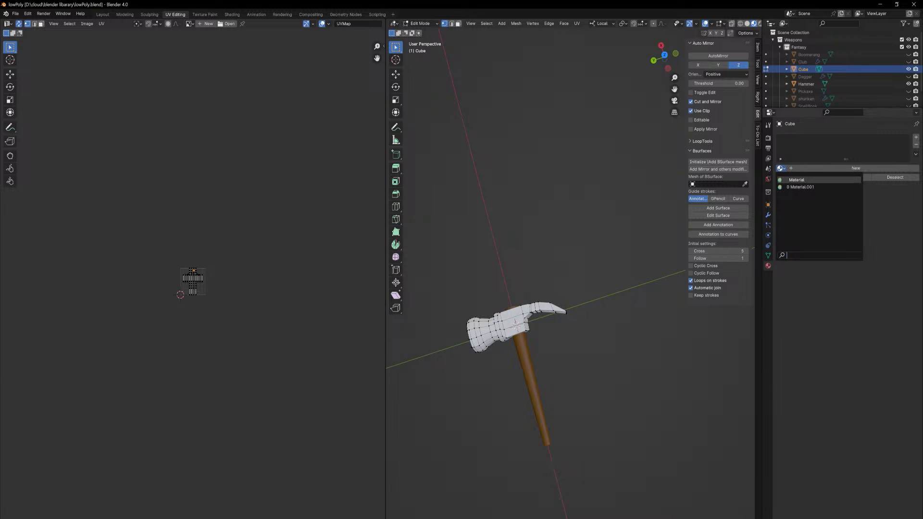
pyautogui.click(798, 180)
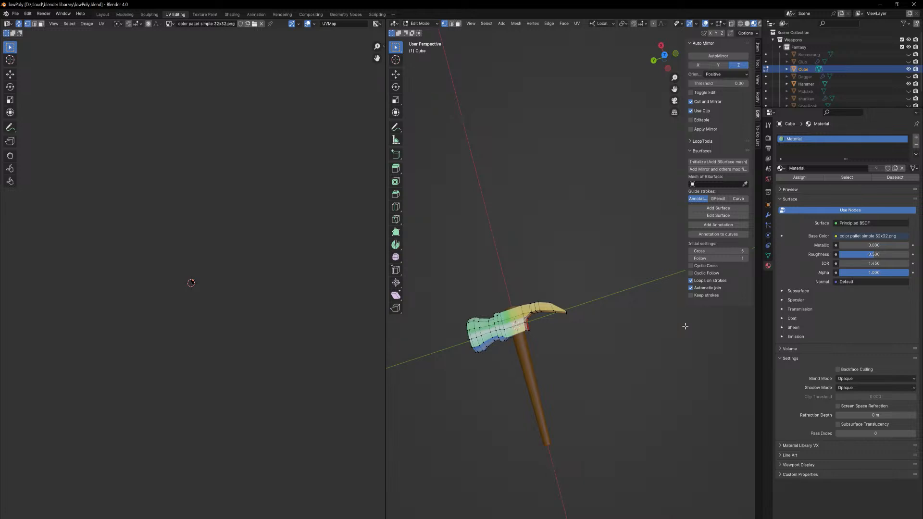
# Select all of the head's UVs and scale them to 0 to collapse them to a single point.
pyautogui.scroll(5, 193, 283)
pyautogui.scroll(3, 200, 287)
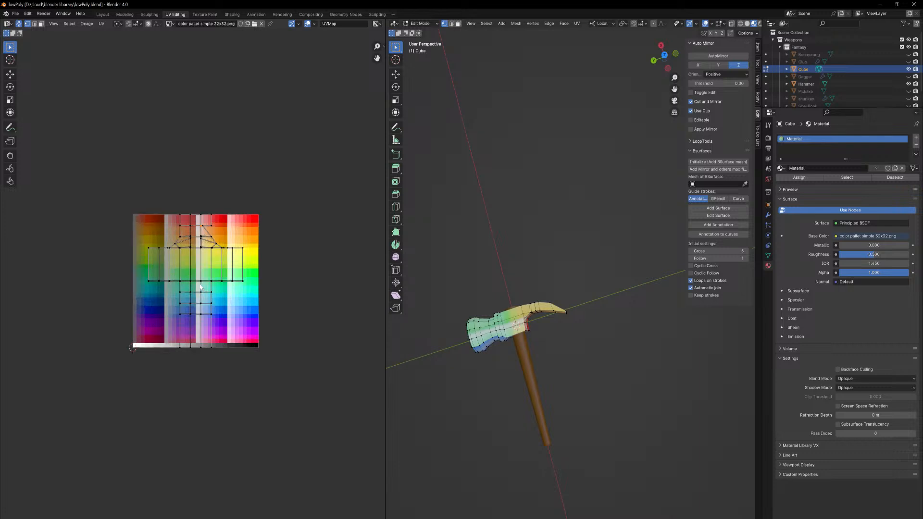
pyautogui.scroll(3, 198, 288)
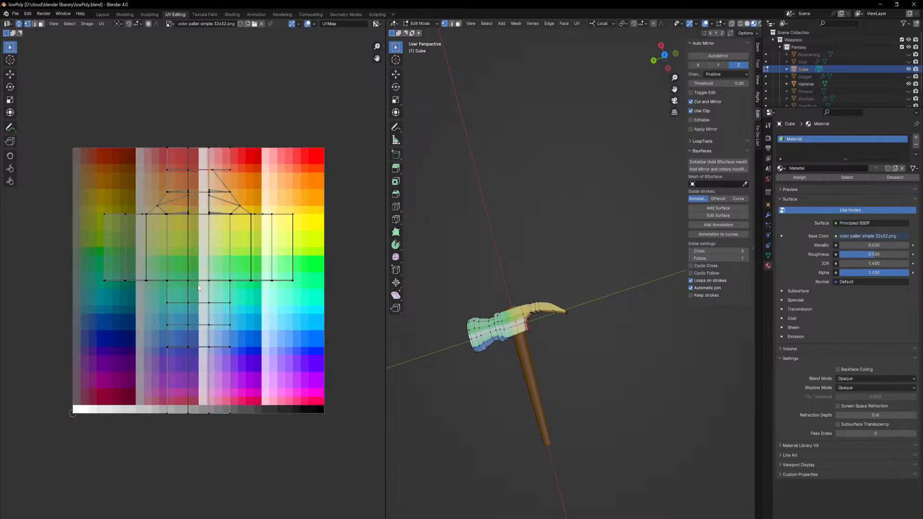
pyautogui.press('a')
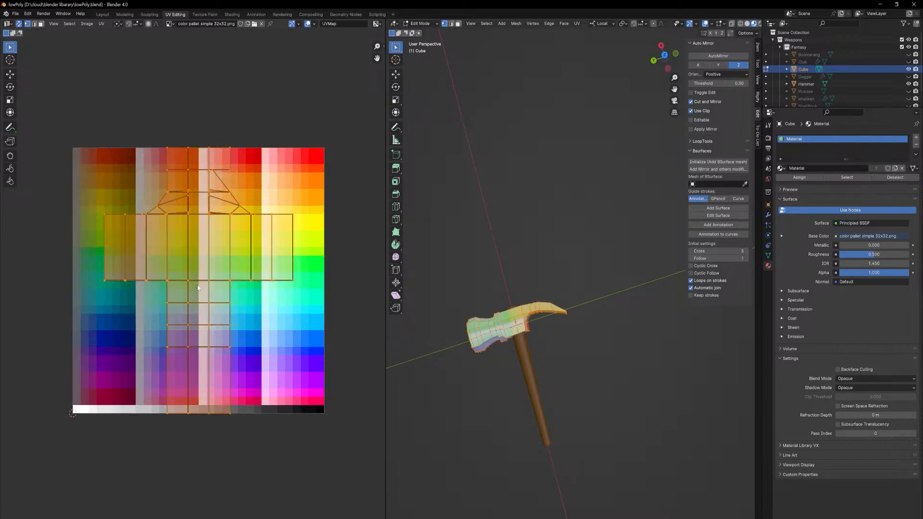
pyautogui.press('s')
pyautogui.press('0')
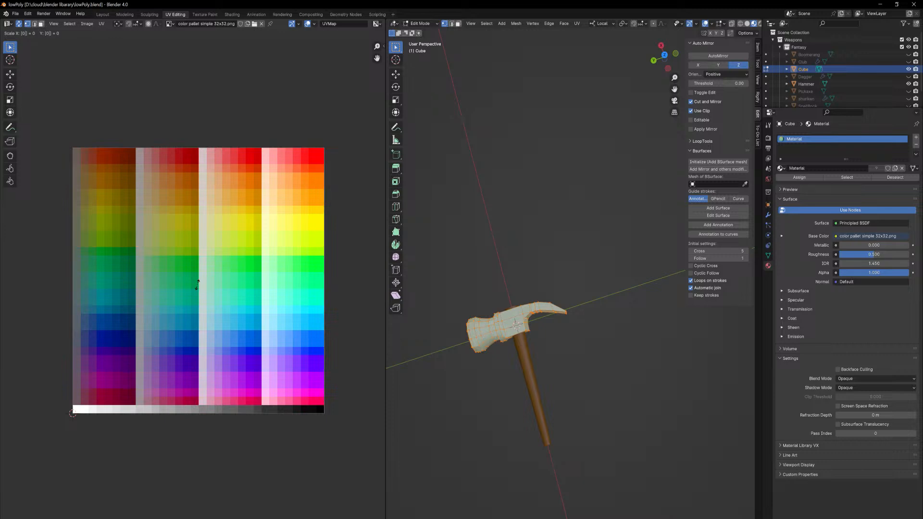
pyautogui.press('Return')
# Move the collapsed UVs onto a pale cyan-grey swatch of the colour palette, finish editing and deselect the head.
pyautogui.scroll(2, 197, 285)
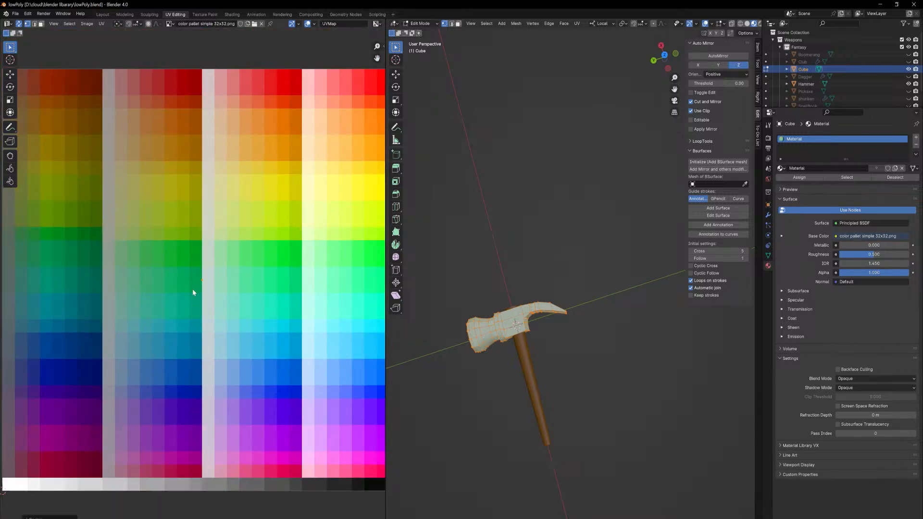
pyautogui.press('g')
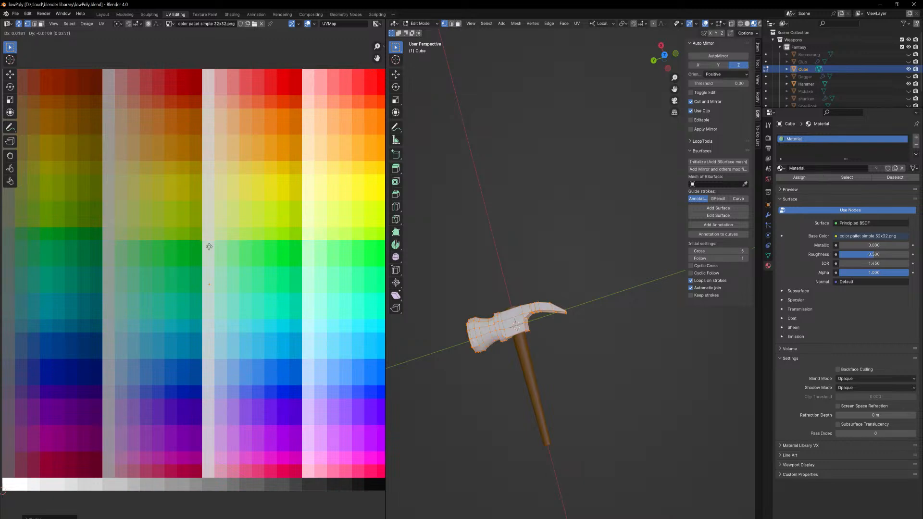
pyautogui.click(214, 480)
pyautogui.moveTo(558, 354); pyautogui.dragTo(559, 389, button='middle')
pyautogui.click(567, 309)
pyautogui.scroll(2, 572, 336)
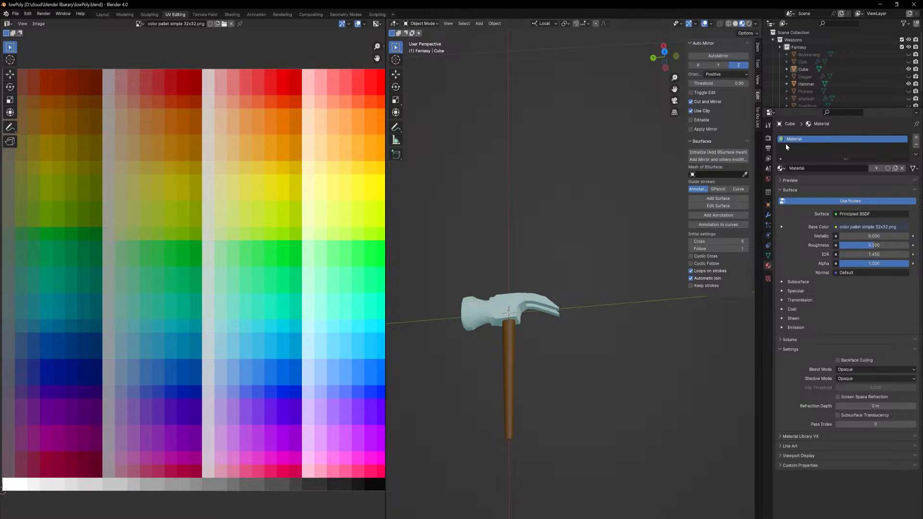
# Join the hammer head and handle into one object and rename it "Hammer".
pyautogui.moveTo(604, 342); pyautogui.dragTo(477, 265)
pyautogui.hotkey('ctrl', 'j')
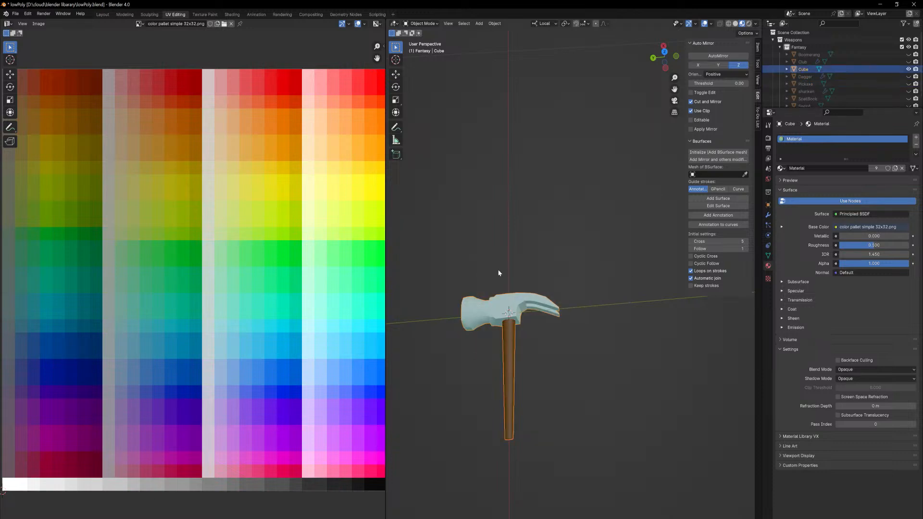
pyautogui.doubleClick(803, 69)
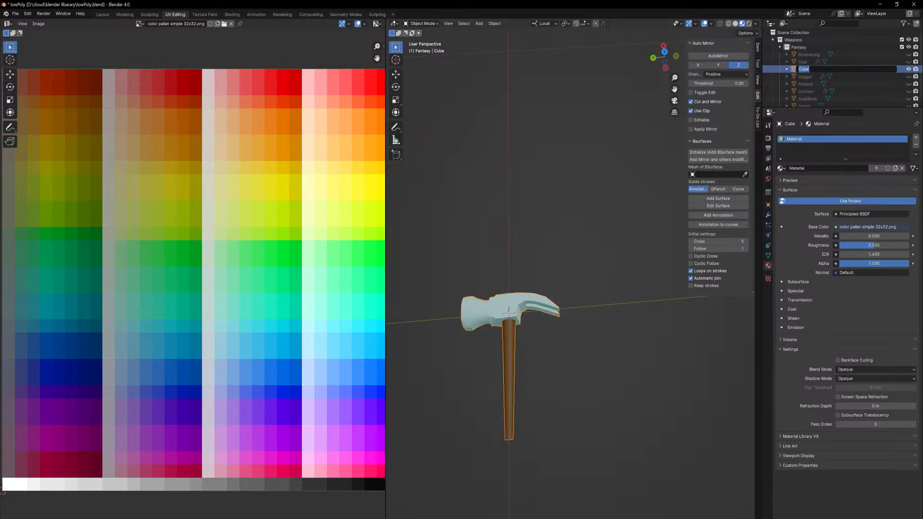
pyautogui.write('Hammer')
pyautogui.press('Return')
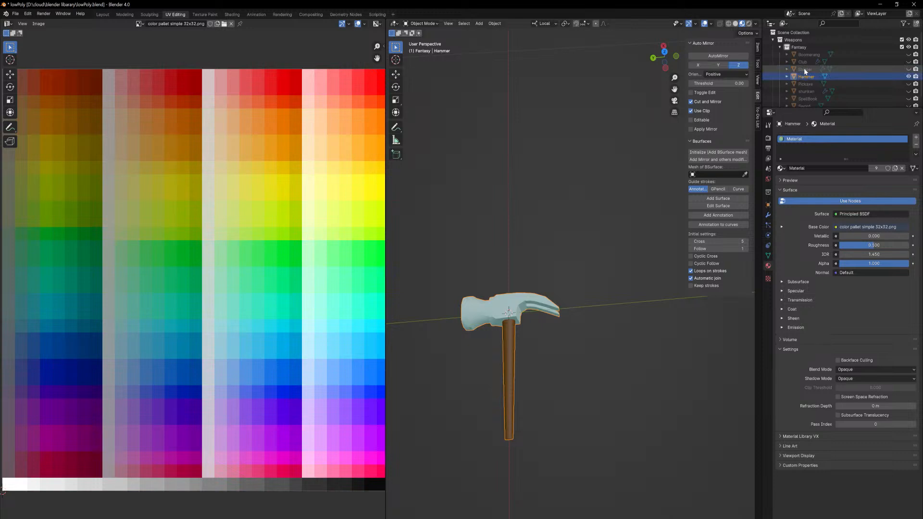
# Check the joined hammer's assigned material and where the head's UVs sit on the colour palette.
pyautogui.click(781, 168)
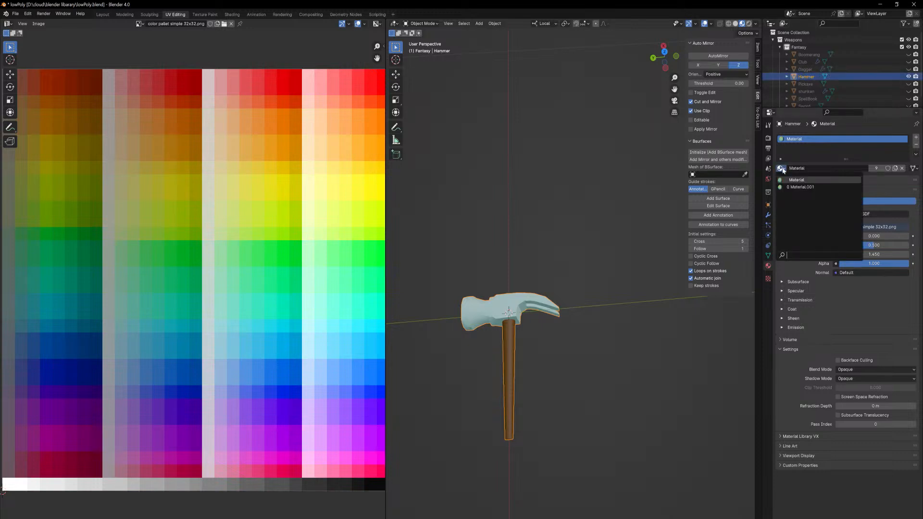
pyautogui.click(789, 182)
pyautogui.moveTo(457, 220); pyautogui.dragTo(463, 224, button='middle')
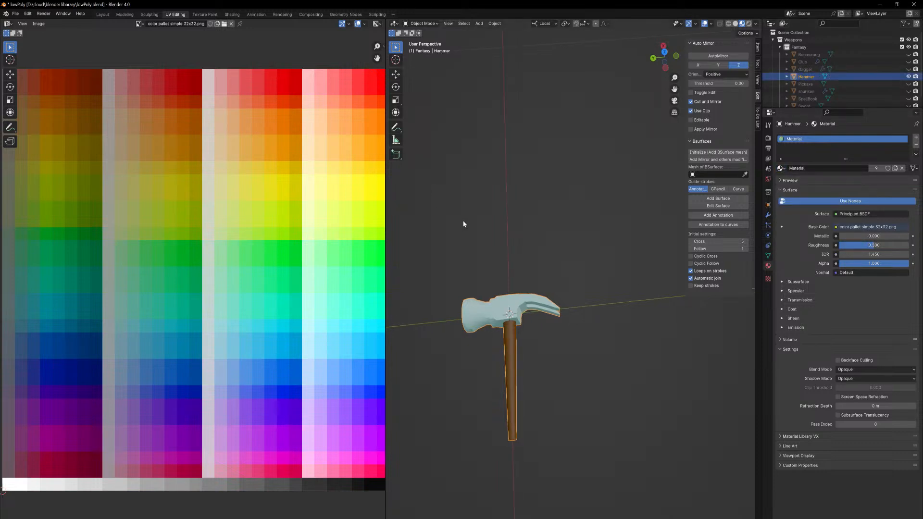
pyautogui.press('Tab')
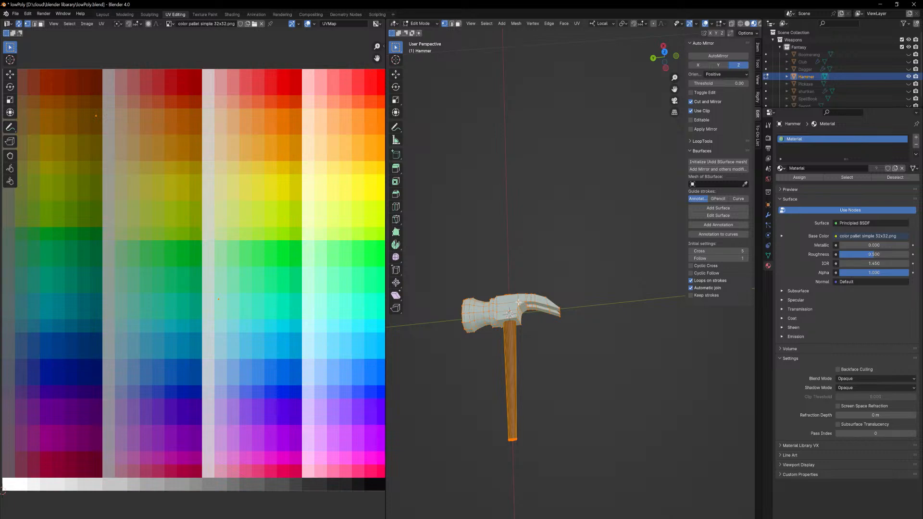
pyautogui.hotkey('alt', 'a')
pyautogui.press('l')
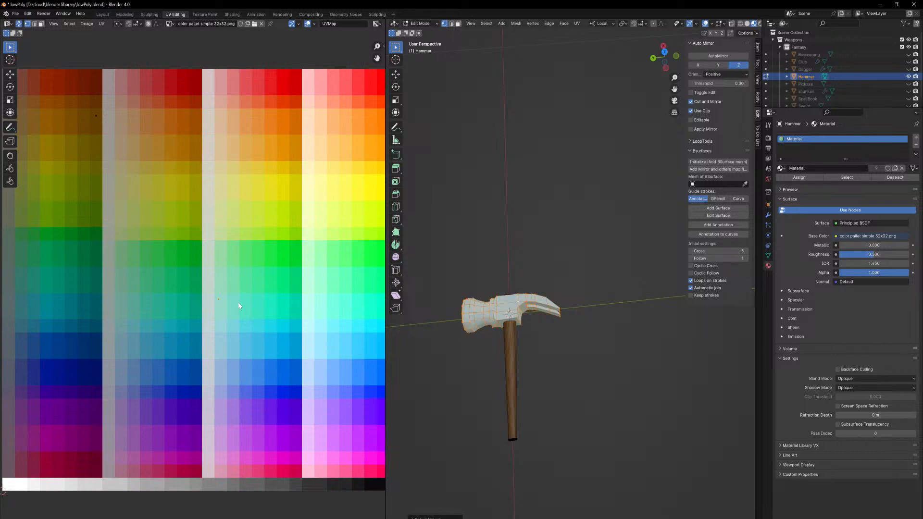
pyautogui.press('Tab')
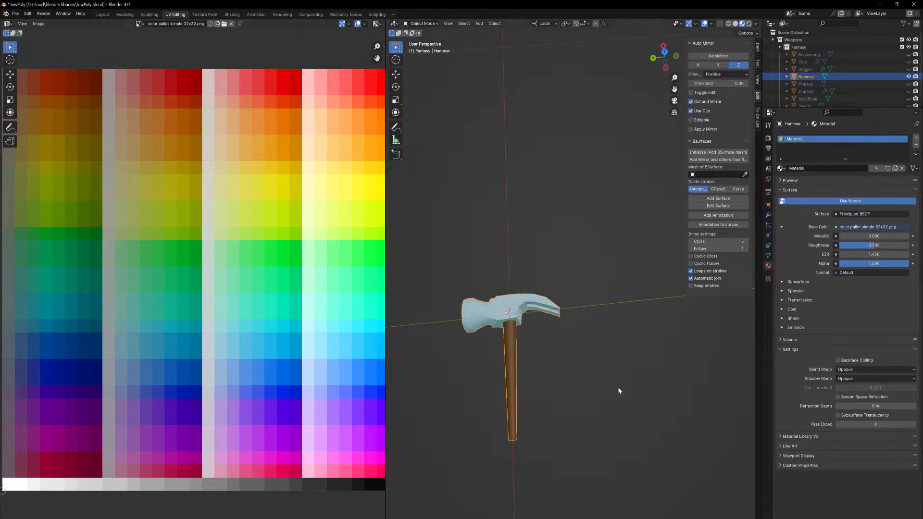
# Deselect the hammer, save the file and bring up the To-Do List in the Layout workspace.
pyautogui.hotkey('alt', 'a')
pyautogui.moveTo(572, 360)
pyautogui.mouseDown(button='middle')
pyautogui.moveTo(576, 385)
pyautogui.moveTo(573, 370)
pyautogui.mouseUp(button='middle')
pyautogui.hotkey('ctrl', 's')
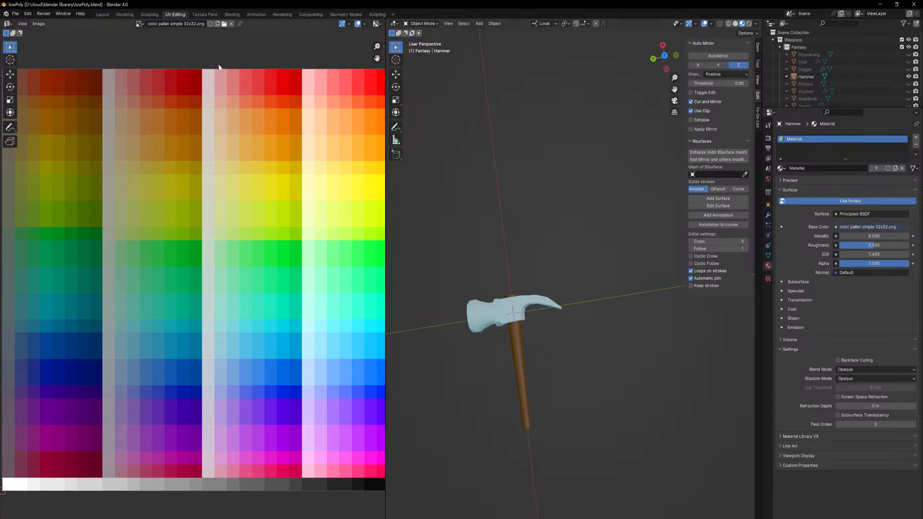
pyautogui.click(103, 15)
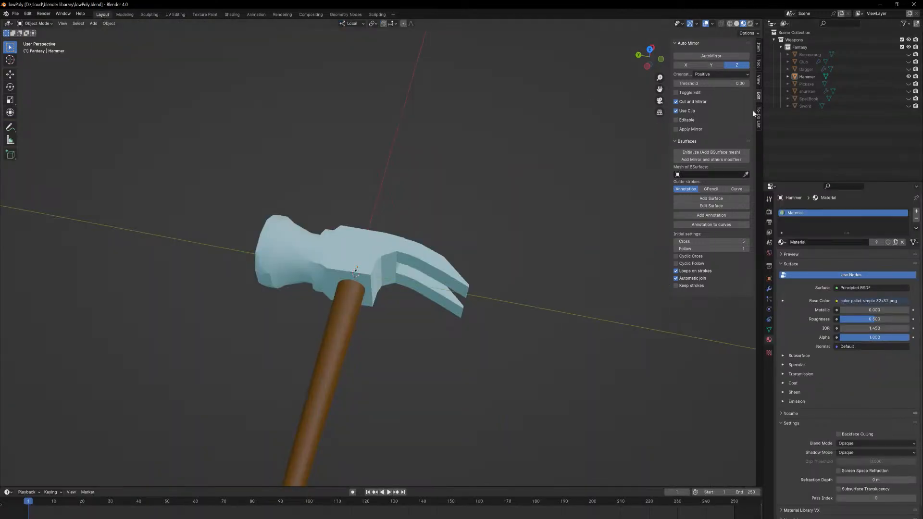
pyautogui.click(759, 122)
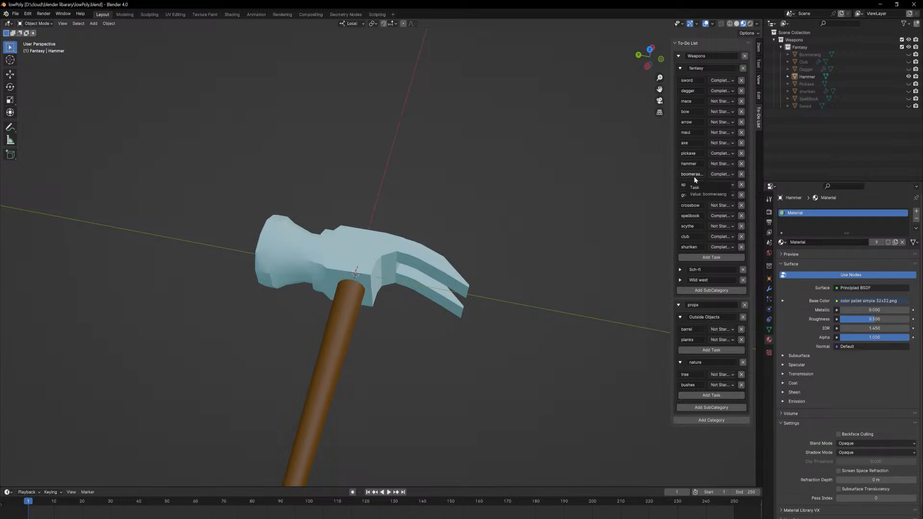
# Select the vertices at the lower end of the hammer's handle, scale them up by about 1.33 and leave editing.
pyautogui.moveTo(354, 226); pyautogui.dragTo(355, 257, button='middle')
pyautogui.keyDown('shift'); pyautogui.moveTo(435, 350); pyautogui.dragTo(470, 223, button='middle'); pyautogui.keyUp('shift')
pyautogui.scroll(-6, 471, 294)
pyautogui.moveTo(471, 260)
pyautogui.mouseDown(button='middle')
pyautogui.moveTo(472, 251)
pyautogui.moveTo(461, 265)
pyautogui.mouseUp(button='middle')
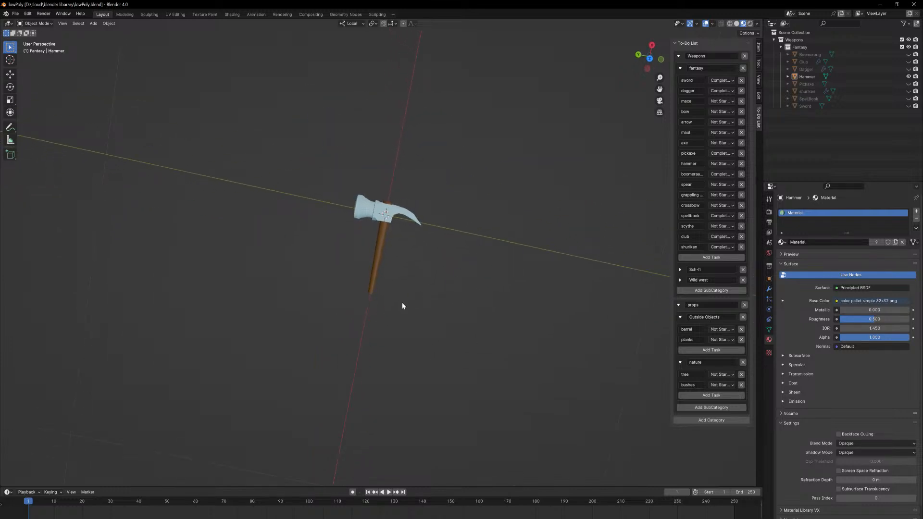
pyautogui.scroll(5, 398, 306)
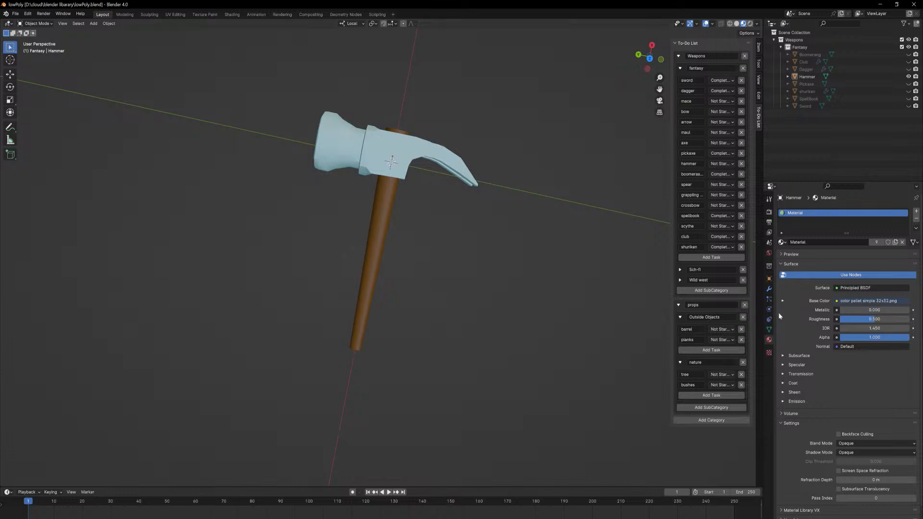
pyautogui.click(375, 288)
pyautogui.press('Tab')
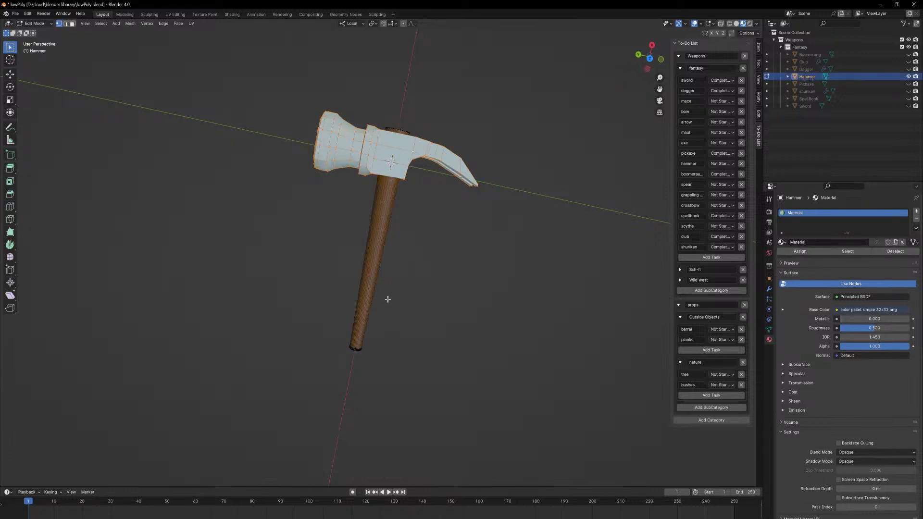
pyautogui.moveTo(388, 324); pyautogui.dragTo(400, 265, button='middle')
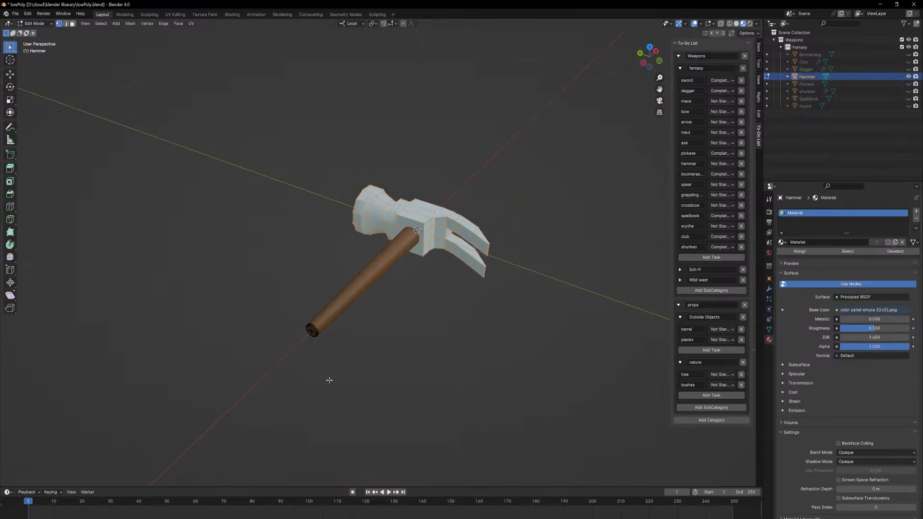
pyautogui.moveTo(329, 380); pyautogui.dragTo(289, 294)
pyautogui.moveTo(335, 308); pyautogui.dragTo(460, 336, button='middle')
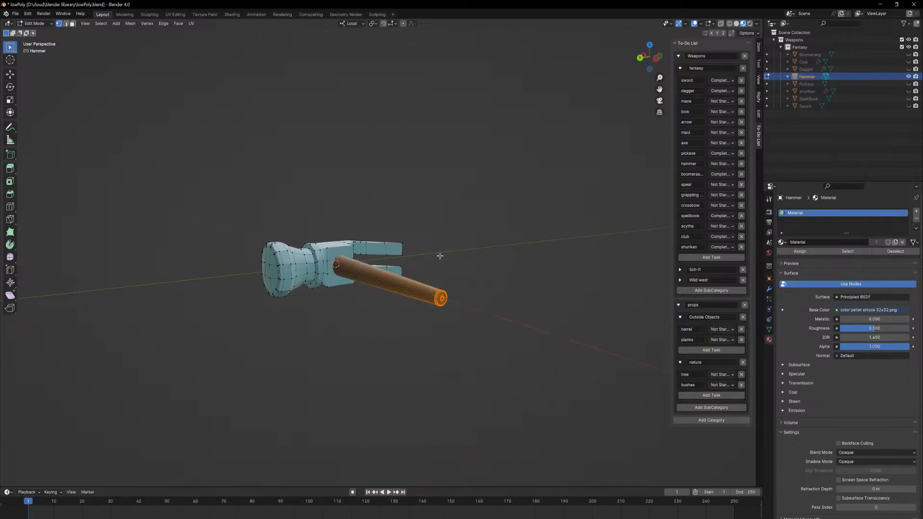
pyautogui.moveTo(509, 255); pyautogui.dragTo(463, 295, button='middle')
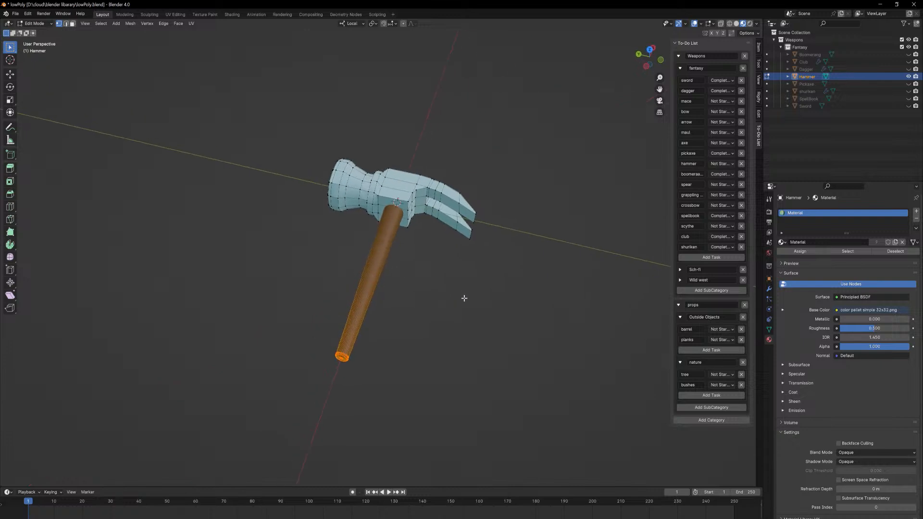
pyautogui.press('s')
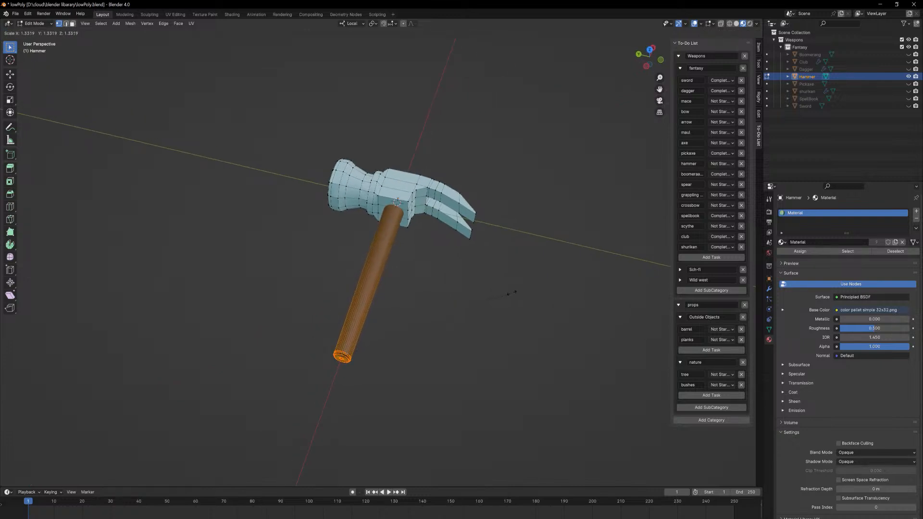
pyautogui.click(511, 293)
pyautogui.press('Tab')
pyautogui.moveTo(439, 260); pyautogui.dragTo(411, 310, button='middle')
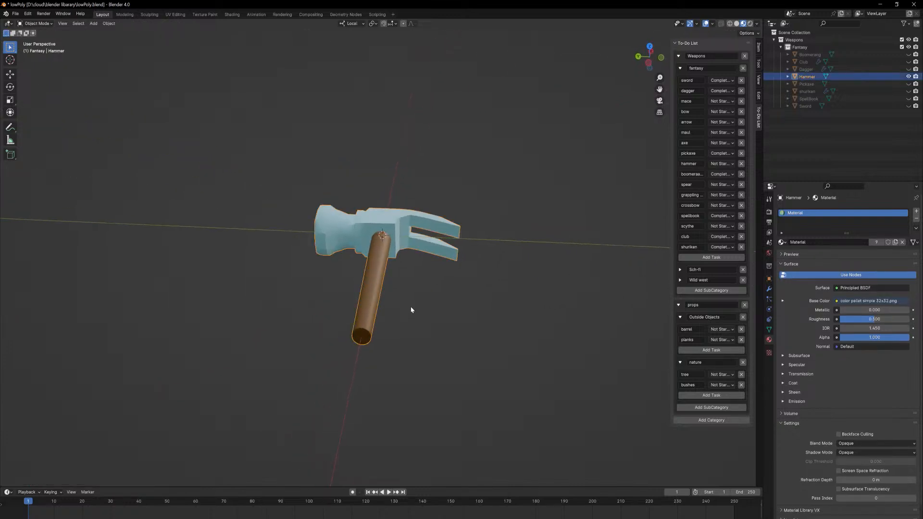
# Enable proportional editing and scale up the handle's lower end so it flares gradually.
pyautogui.press('Tab')
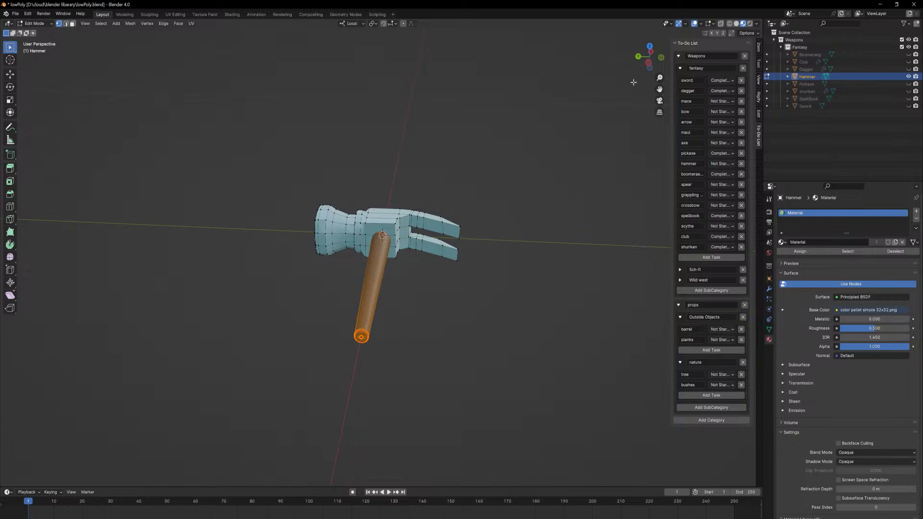
pyautogui.click(402, 24)
pyautogui.press('s')
pyautogui.click(508, 395)
pyautogui.press('Tab')
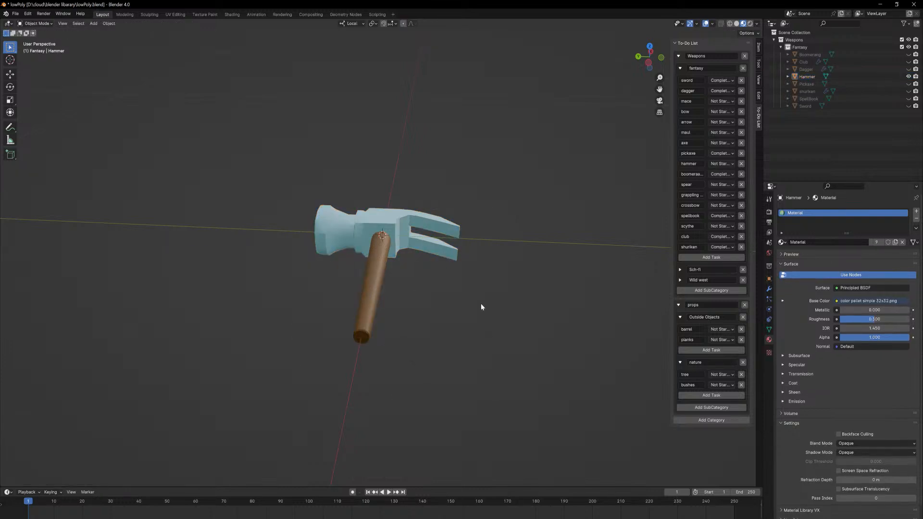
pyautogui.scroll(2, 481, 304)
pyautogui.moveTo(481, 304); pyautogui.dragTo(479, 334, button='middle')
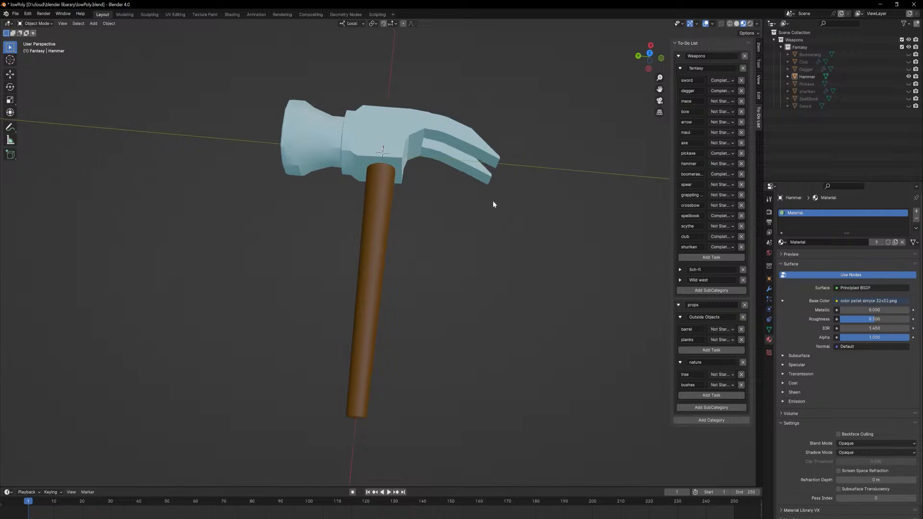
pyautogui.scroll(-4, 486, 377)
pyautogui.moveTo(486, 376); pyautogui.dragTo(504, 210, button='middle')
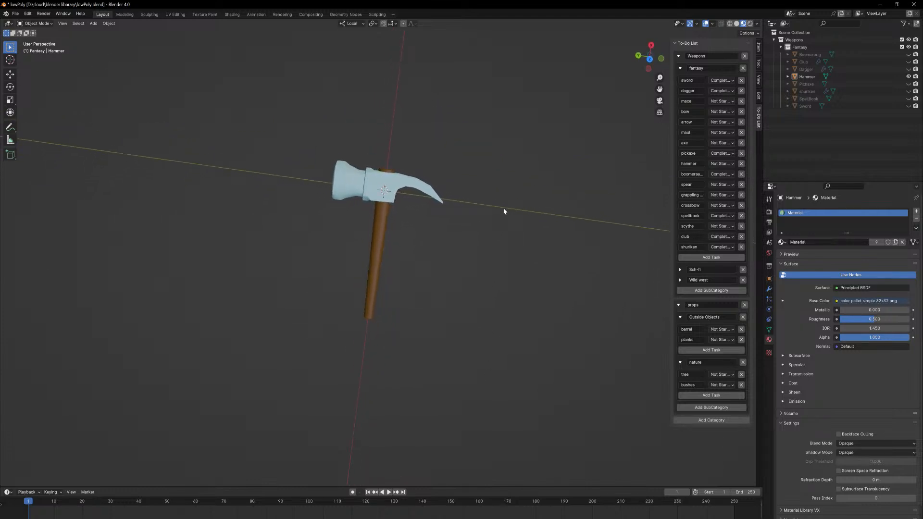
# Enlarge the handle's lower end slightly more with smooth proportional falloff and finish editing.
pyautogui.moveTo(472, 270); pyautogui.dragTo(410, 346, button='middle')
pyautogui.scroll(5, 444, 298)
pyautogui.press('Tab')
pyautogui.press('s')
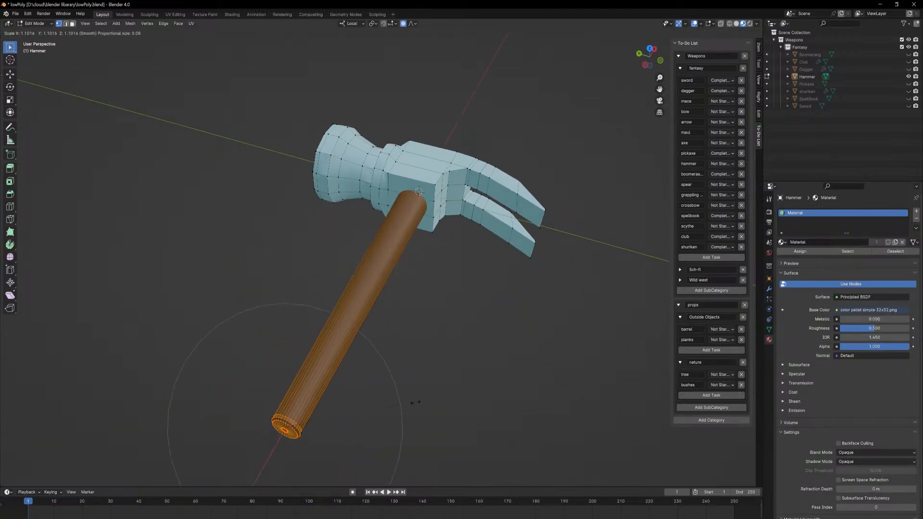
pyautogui.click(422, 400)
pyautogui.press('Tab')
pyautogui.moveTo(474, 346); pyautogui.dragTo(469, 297, button='middle')
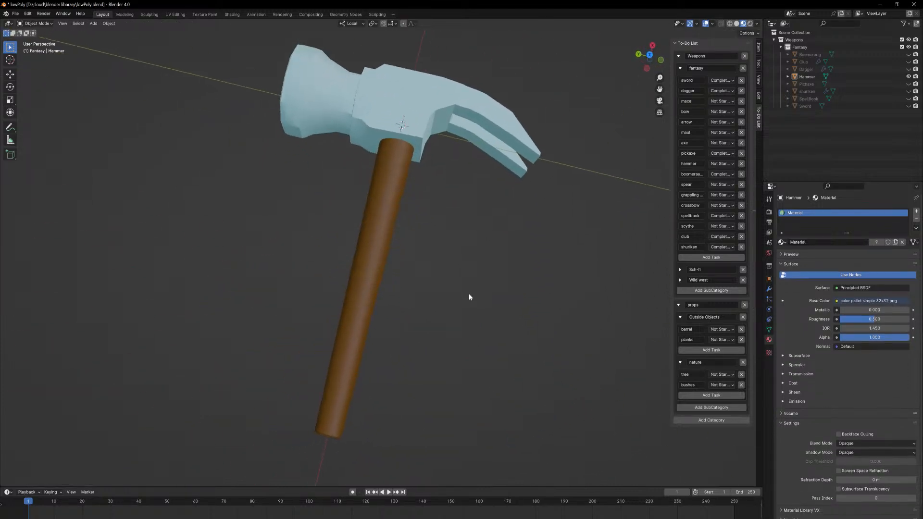
# Mark the hammer task under Weapons > fantasy as completed in the To-Do List and save the file.
pyautogui.scroll(-3, 461, 346)
pyautogui.moveTo(455, 390); pyautogui.dragTo(452, 415, button='middle')
pyautogui.moveTo(386, 316); pyautogui.dragTo(410, 313, button='middle')
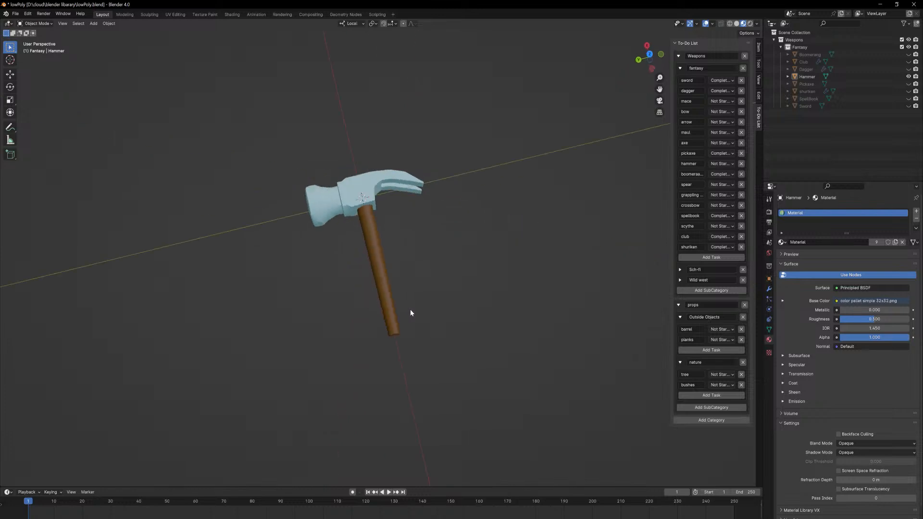
pyautogui.hotkey('ctrl', 's')
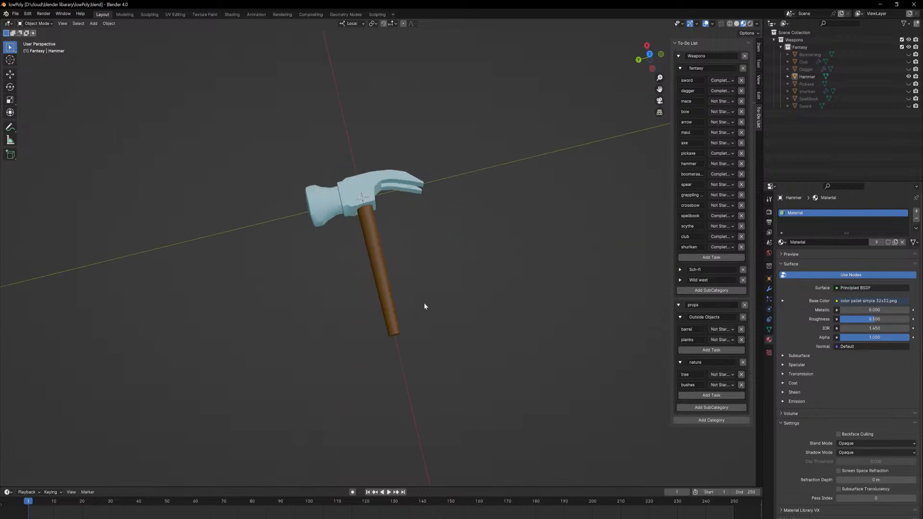
pyautogui.click(729, 164)
pyautogui.click(721, 198)
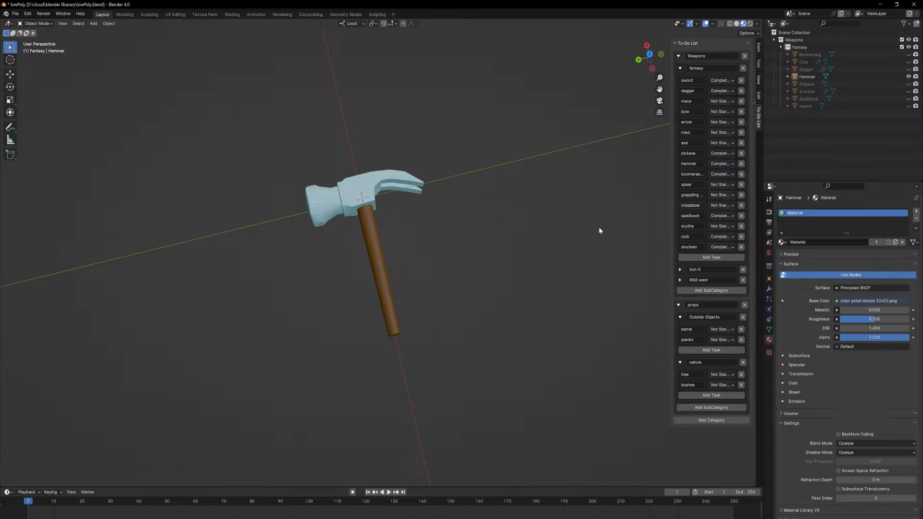
pyautogui.moveTo(600, 228); pyautogui.dragTo(489, 250, button='middle')
pyautogui.hotkey('ctrl', 's')
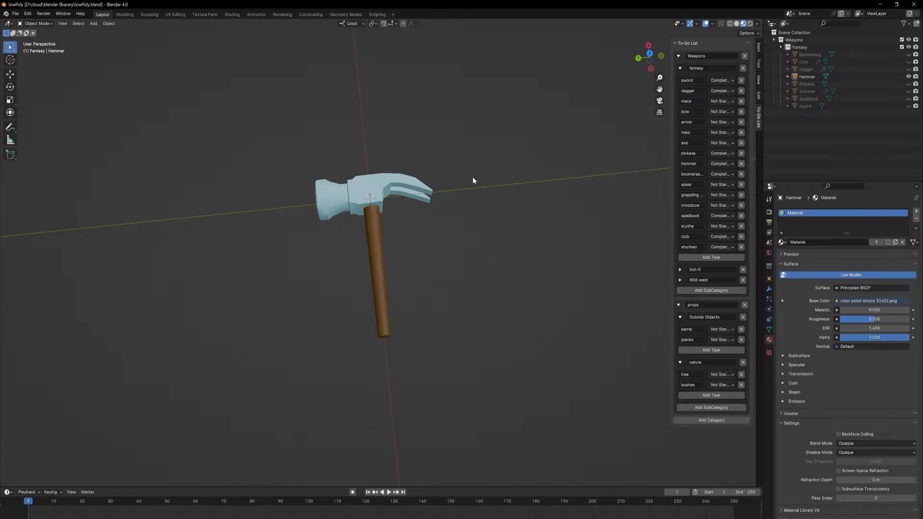
# Select the hammer and compare its proportions with the lump hammer and TEKTON claw hammer reference images in the browser.
pyautogui.scroll(-3, 494, 274)
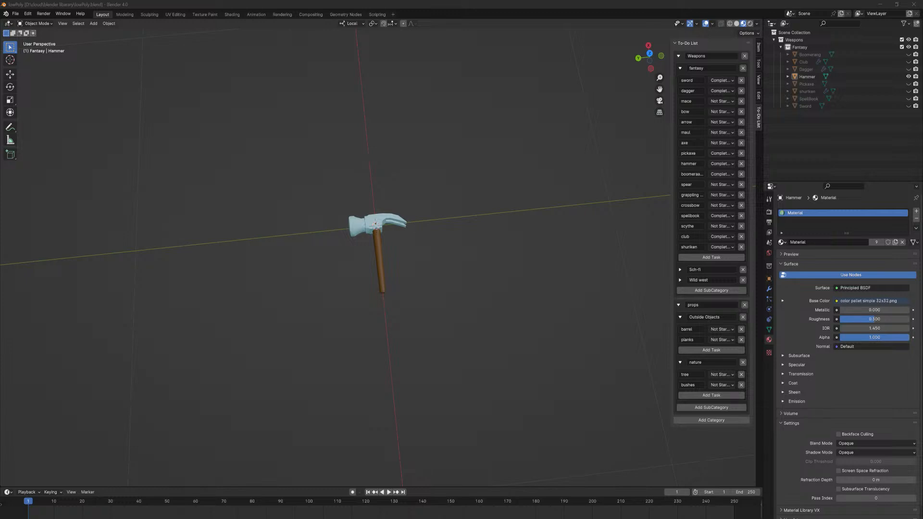
pyautogui.click(379, 264)
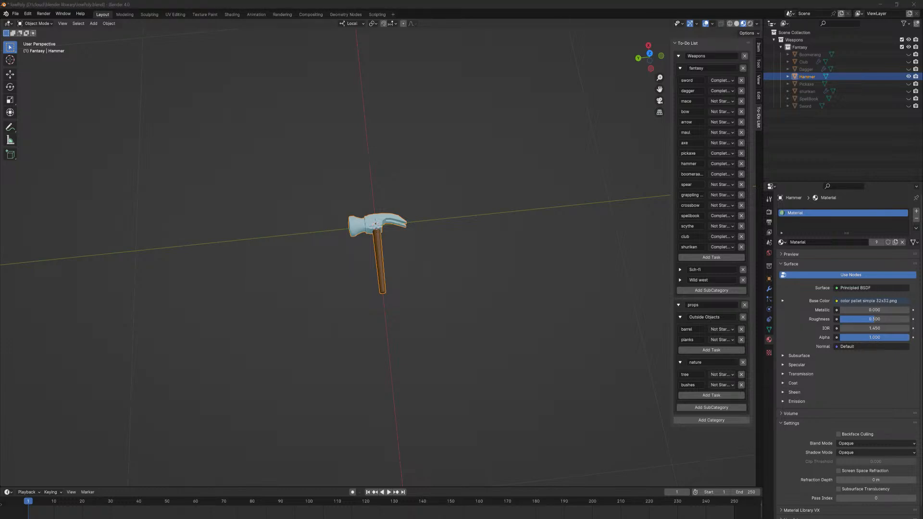
pyautogui.moveTo(719, 212); pyautogui.dragTo(689, 24)
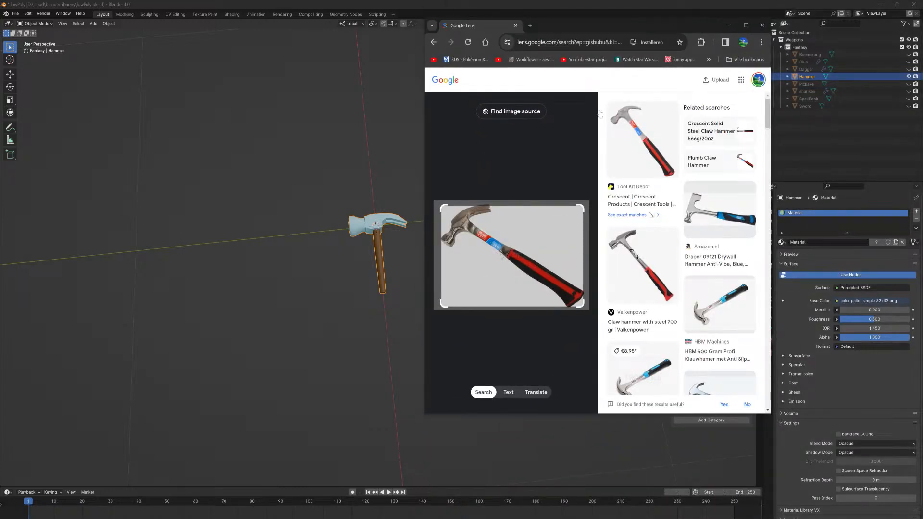
pyautogui.click(419, 168)
pyautogui.click(274, 518)
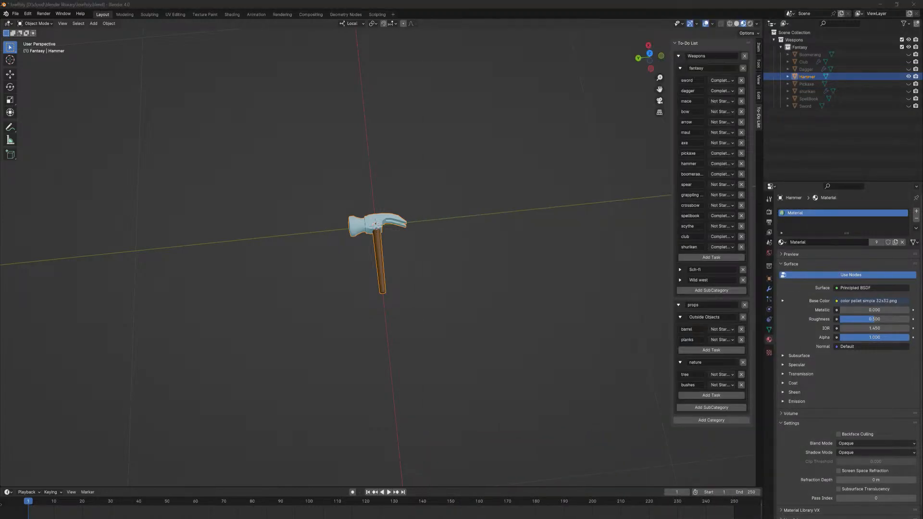
pyautogui.click(374, 506)
pyautogui.hotkey('alt', 'Left')
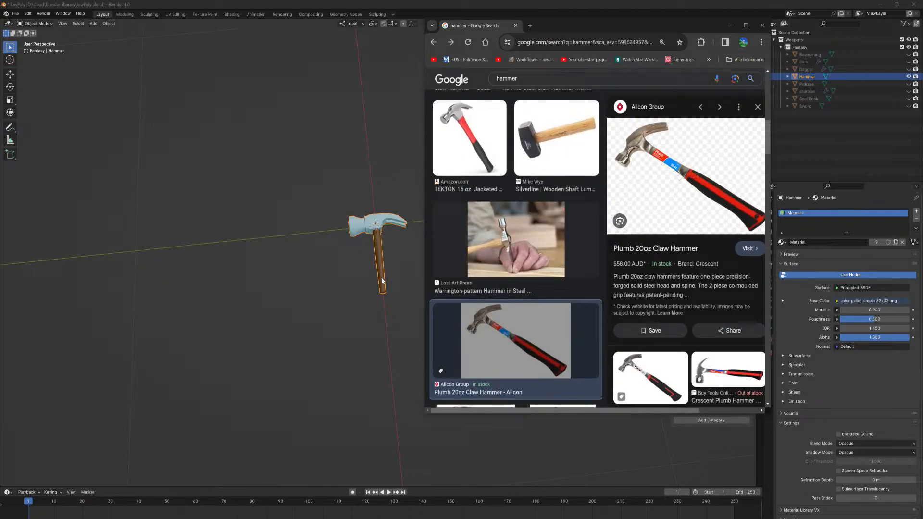
pyautogui.click(546, 152)
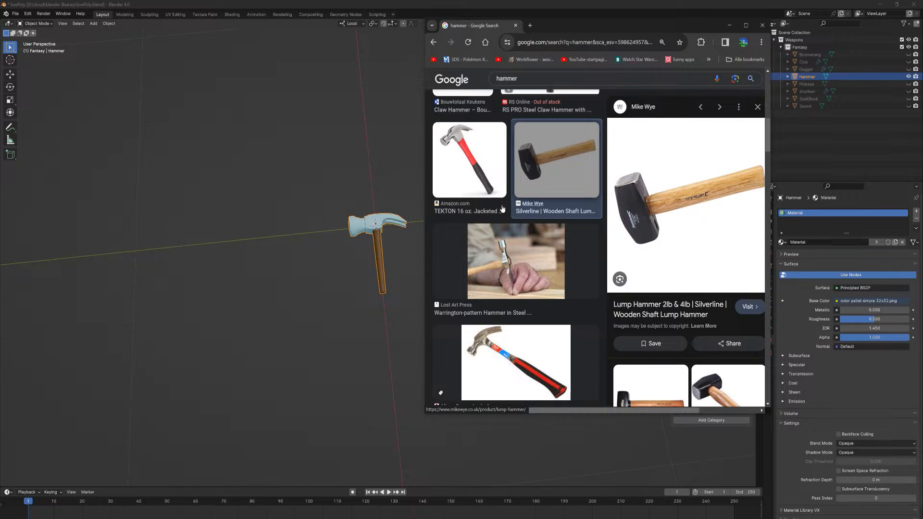
pyautogui.click(489, 161)
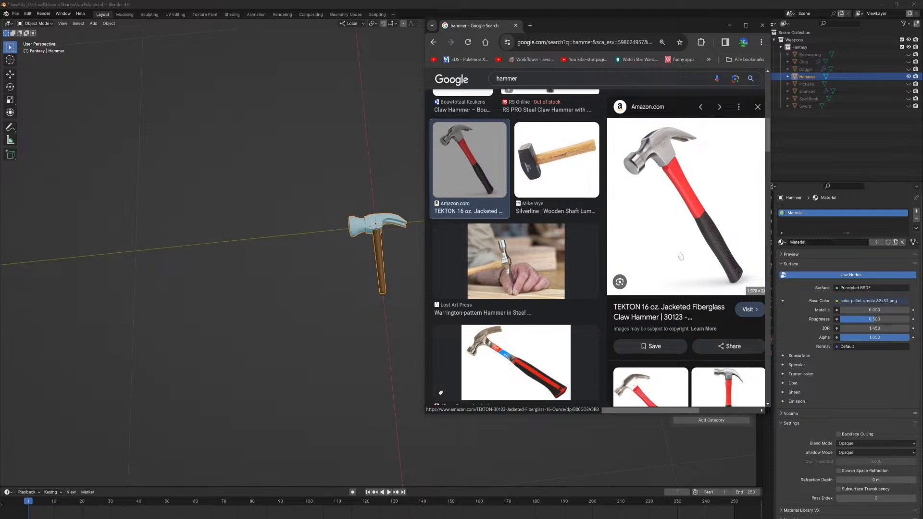
pyautogui.click(576, 176)
pyautogui.click(344, 2)
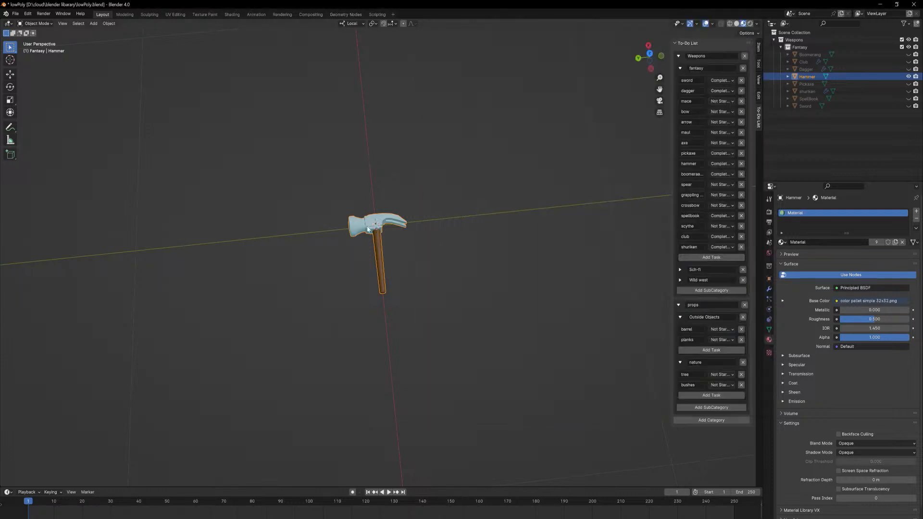
# Try to scale the handle's linked faces along the Z axis, clear the selection and turn off proportional editing.
pyautogui.press('Tab')
pyautogui.hotkey('alt', 'a')
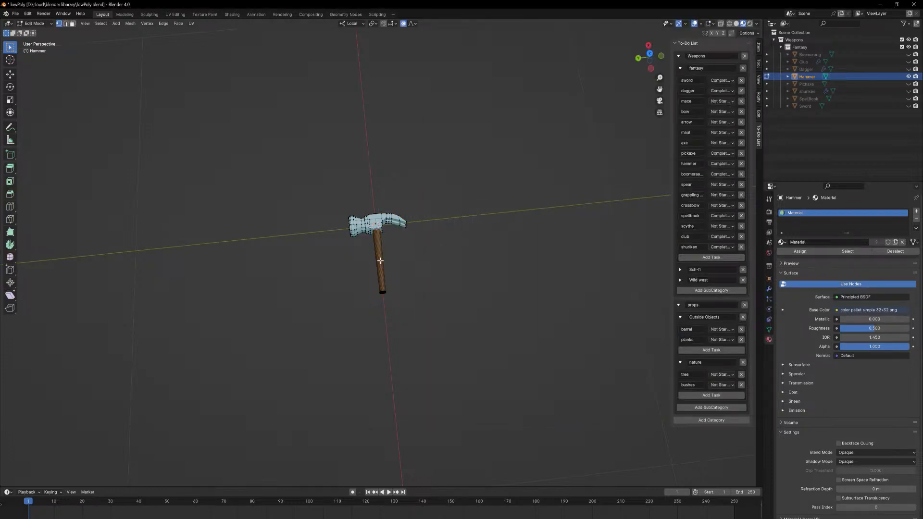
pyautogui.moveTo(374, 276); pyautogui.dragTo(409, 309)
pyautogui.press('3')
pyautogui.press('l')
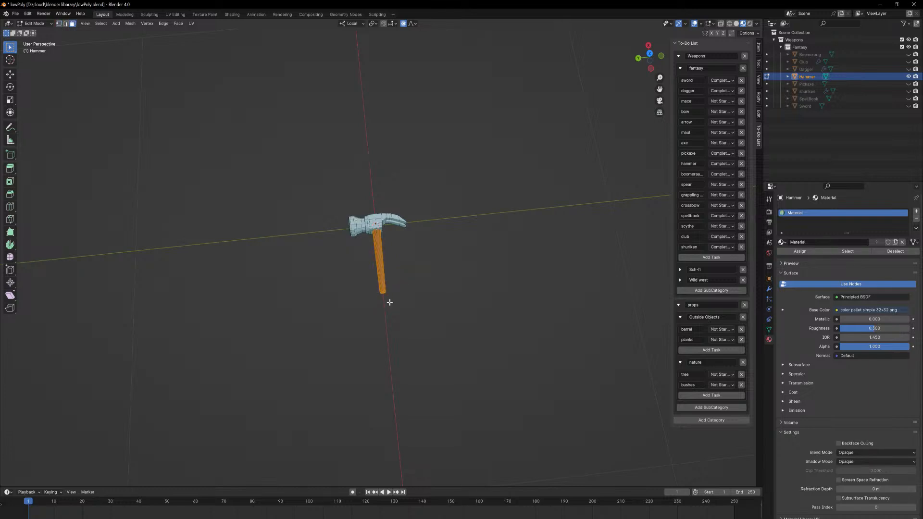
pyautogui.press('s')
pyautogui.press('z')
pyautogui.click(393, 266)
pyautogui.hotkey('alt', 'a')
pyautogui.click(411, 24)
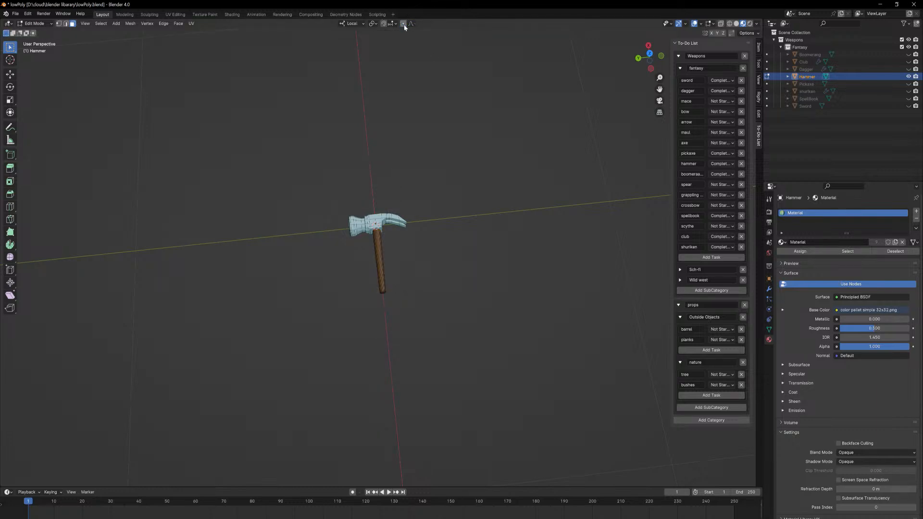
# Select all of the handle's linked faces and scale them along the local X axis by about 1.2.
pyautogui.press('l')
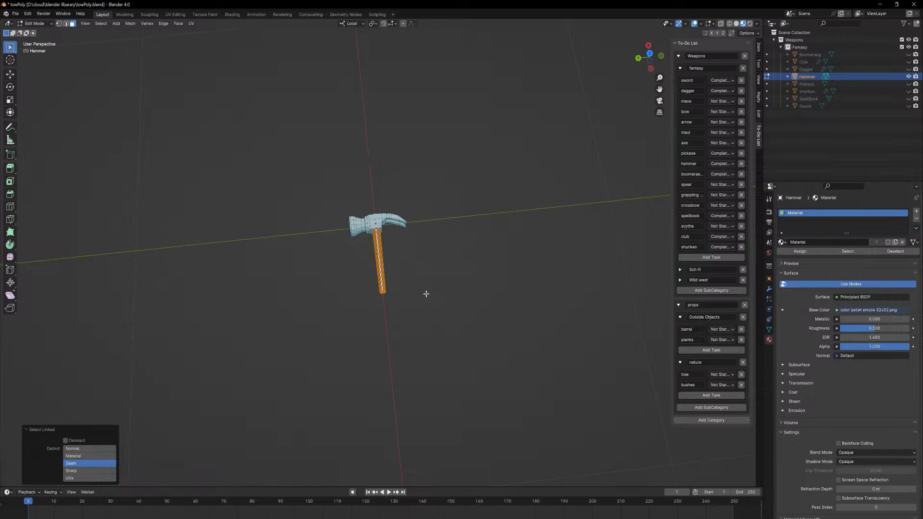
pyautogui.press('s')
pyautogui.press('z')
pyautogui.press('x')
pyautogui.press('x')
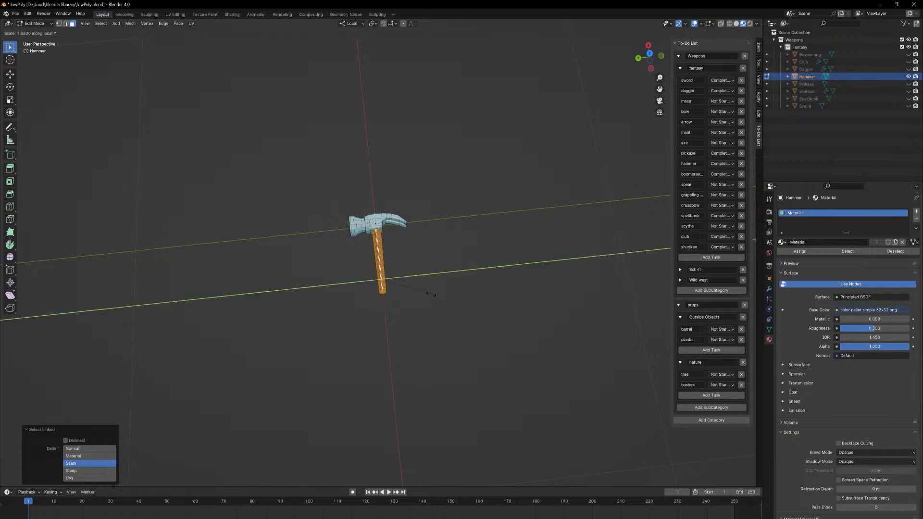
pyautogui.click(435, 299)
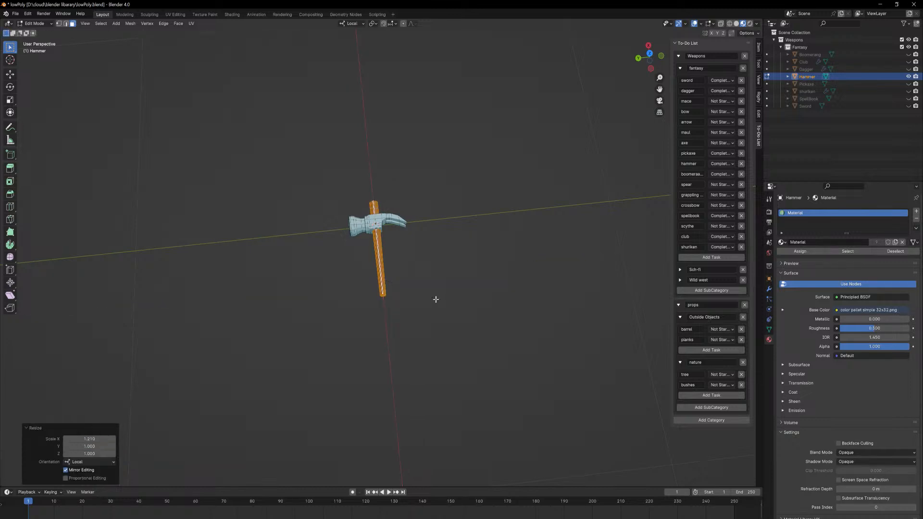
# Move the selected hammer handle about 0.05 m in the negative direction along its local X axis and return to Object Mode.
pyautogui.press('g')
pyautogui.press('z')
pyautogui.press('z')
pyautogui.press('x')
pyautogui.press('y')
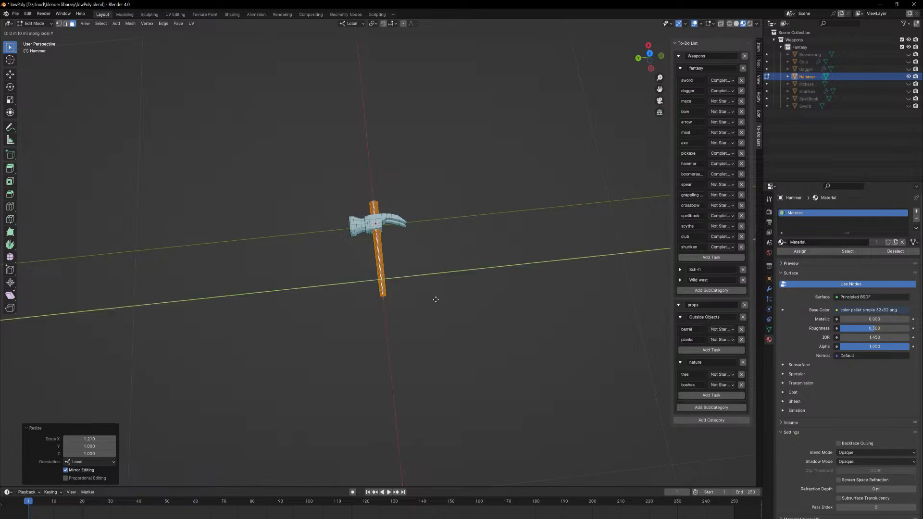
pyautogui.press('x')
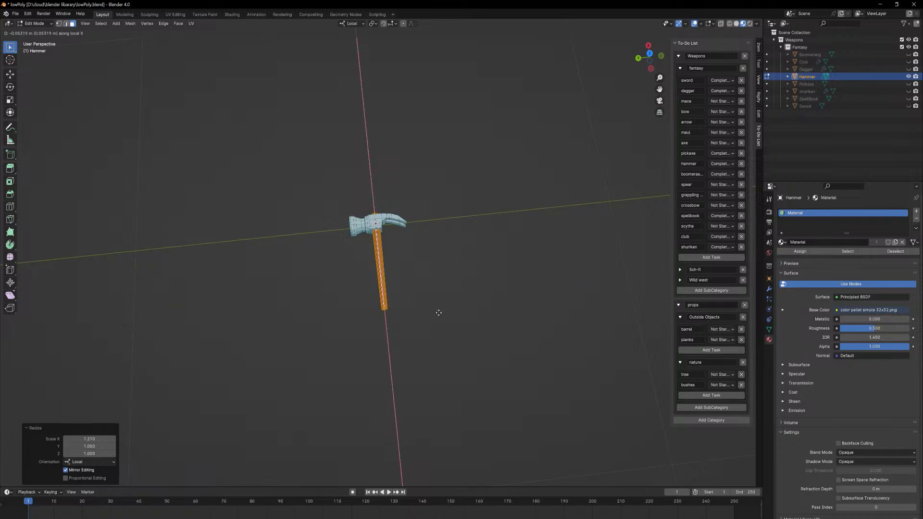
pyautogui.click(438, 312)
pyautogui.press('Tab')
pyautogui.click(470, 304)
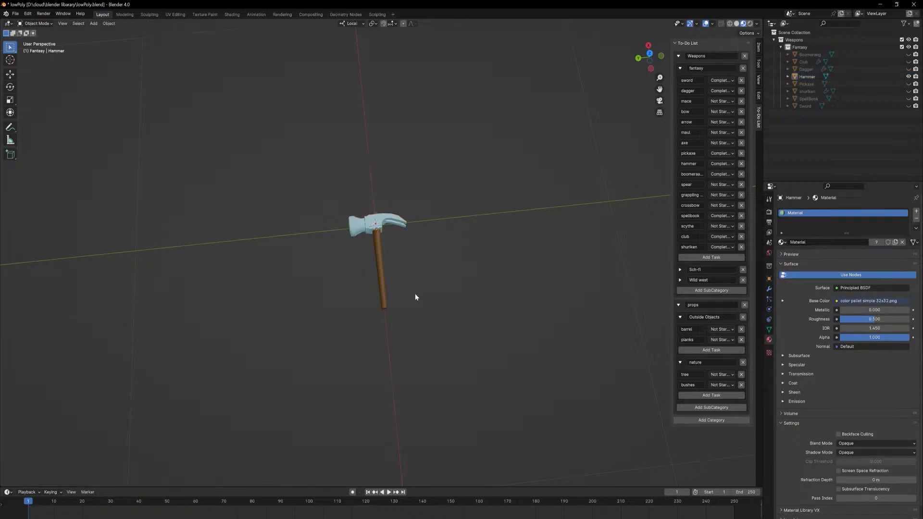
pyautogui.moveTo(414, 293); pyautogui.dragTo(406, 327, button='middle')
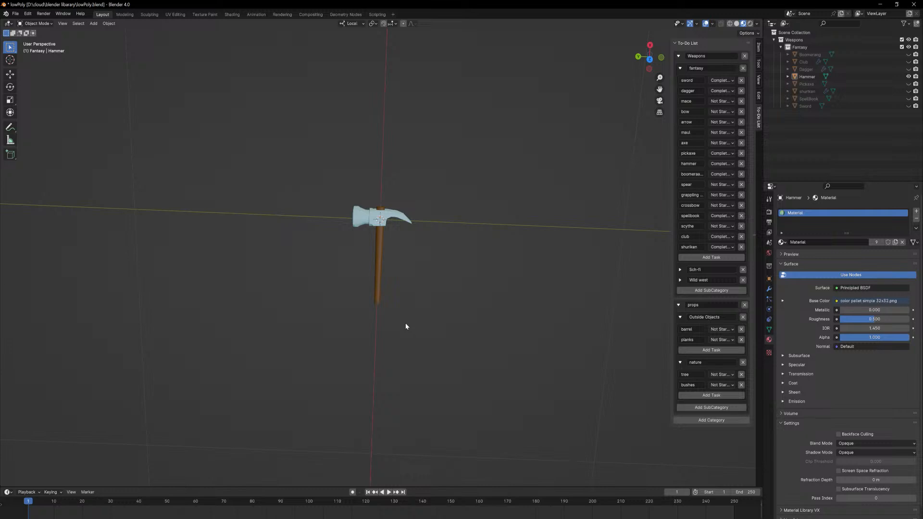
# Reopen the hammer mesh for editing and scale the selected handle along the local X axis by about 1.14.
pyautogui.click(379, 280)
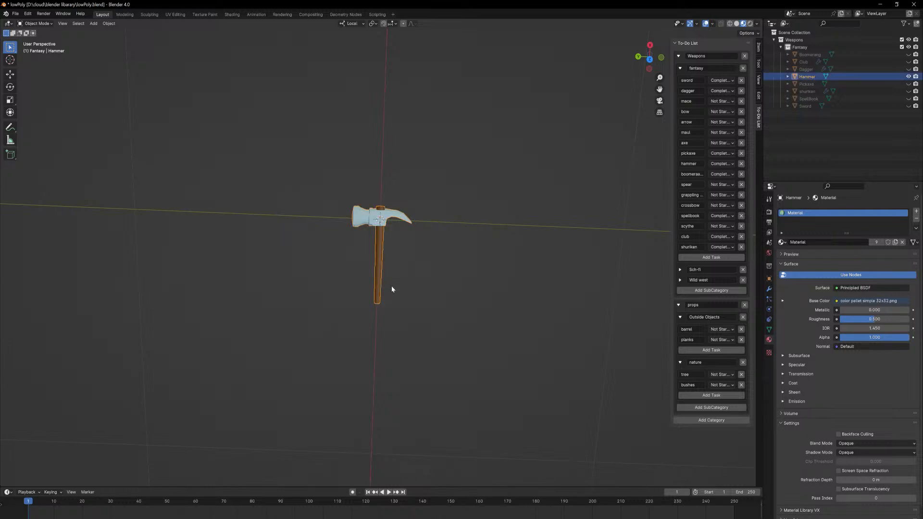
pyautogui.moveTo(379, 280)
pyautogui.mouseDown(button='middle')
pyautogui.moveTo(410, 284)
pyautogui.moveTo(393, 276)
pyautogui.mouseUp(button='middle')
pyautogui.scroll(3, 399, 264)
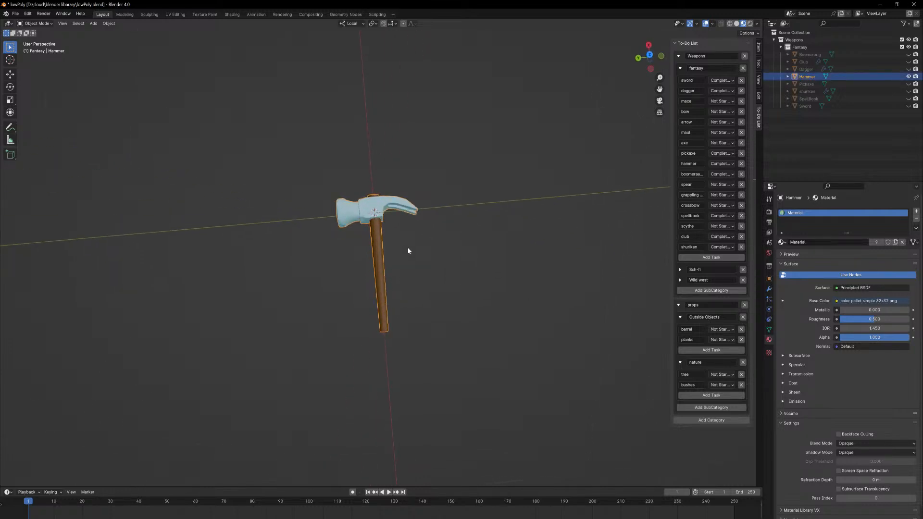
pyautogui.press('Tab')
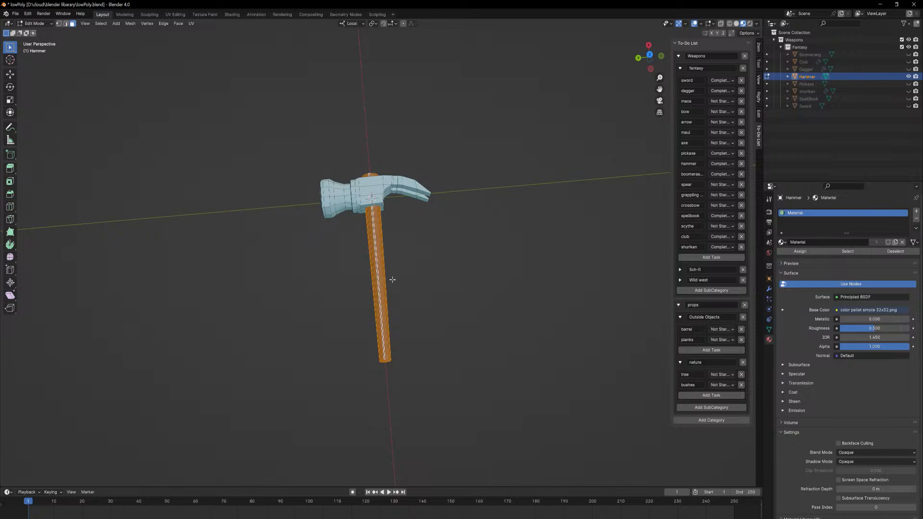
pyautogui.press('s')
pyautogui.press('x')
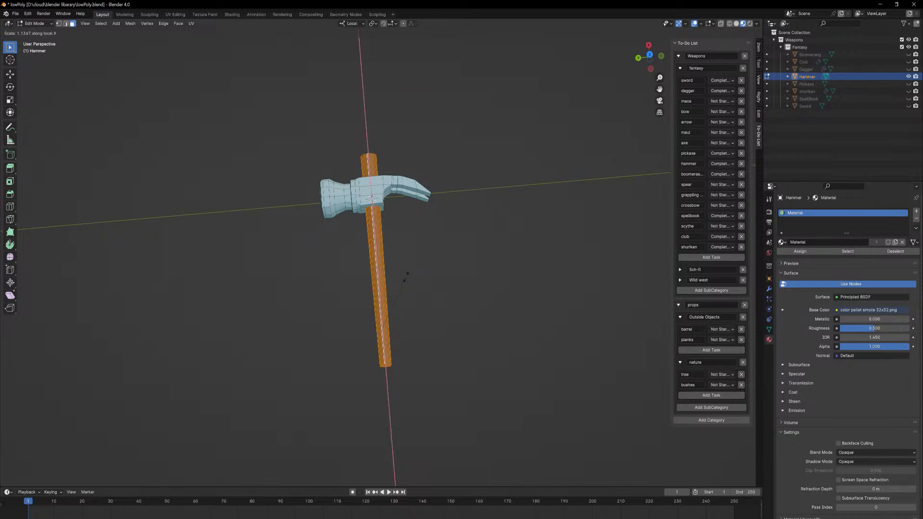
pyautogui.click(405, 277)
# Shift the handle along local X until only a short stub sticks out above the hammer head, and save the file.
pyautogui.press('g')
pyautogui.press('x')
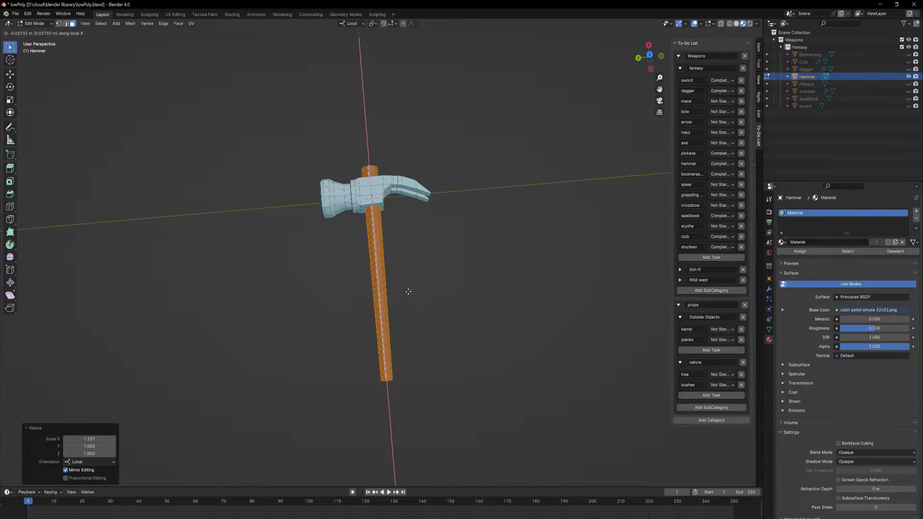
pyautogui.click(409, 298)
pyautogui.press('Tab')
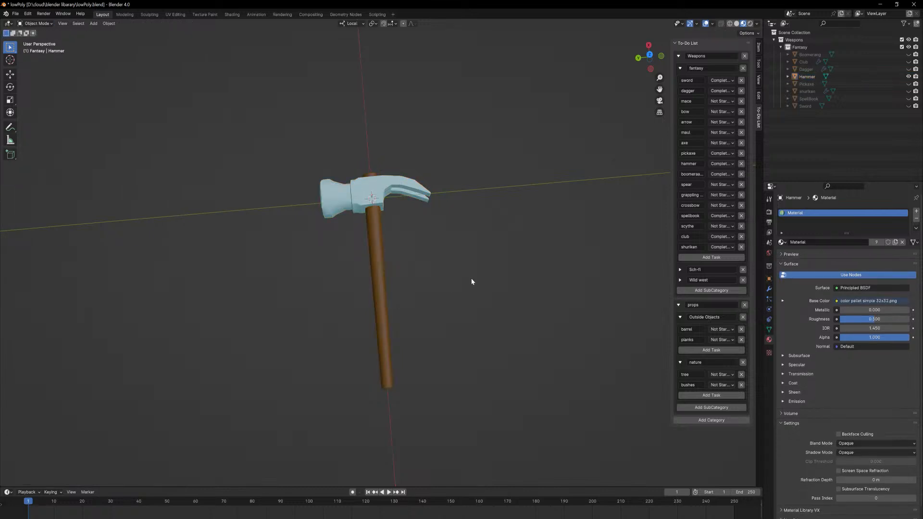
pyautogui.moveTo(472, 283)
pyautogui.mouseDown(button='middle')
pyautogui.moveTo(416, 294)
pyautogui.moveTo(420, 258)
pyautogui.moveTo(452, 252)
pyautogui.moveTo(464, 288)
pyautogui.mouseUp(button='middle')
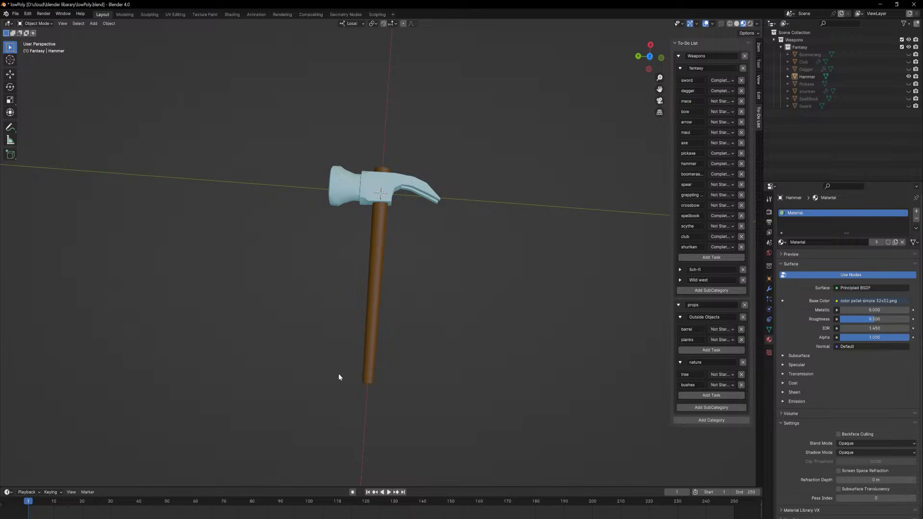
pyautogui.click(475, 293)
pyautogui.moveTo(429, 258); pyautogui.dragTo(502, 304, button='middle')
pyautogui.hotkey('ctrl', 's')
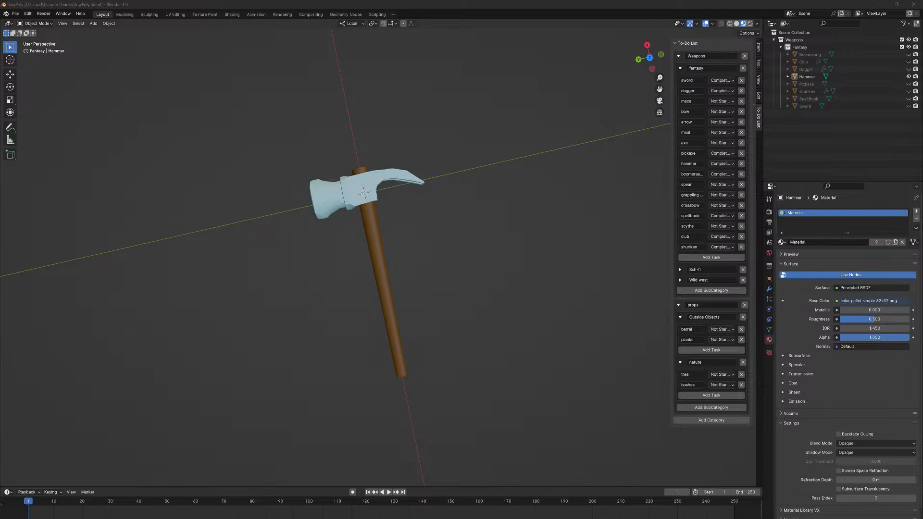
# Hide the Hammer object, unhide the Pickaxe object and select it.
pyautogui.moveTo(505, 284); pyautogui.dragTo(587, 257, button='middle')
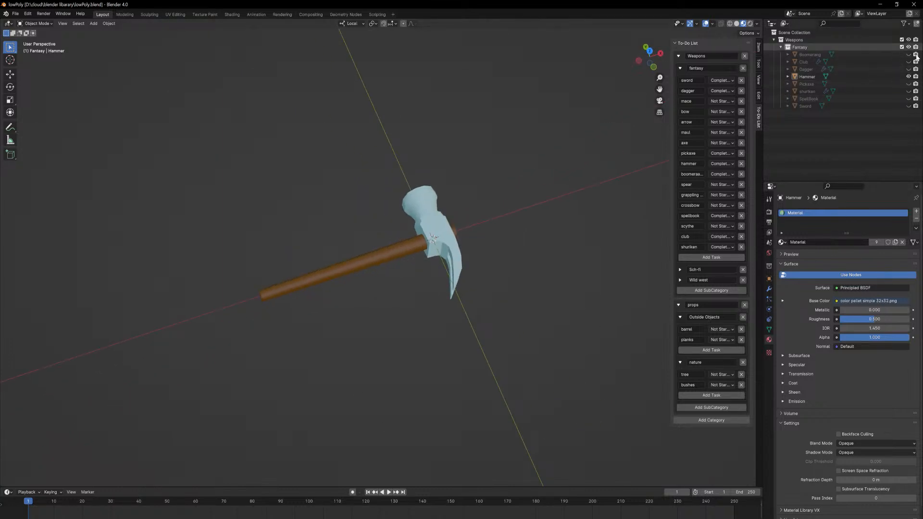
pyautogui.click(909, 77)
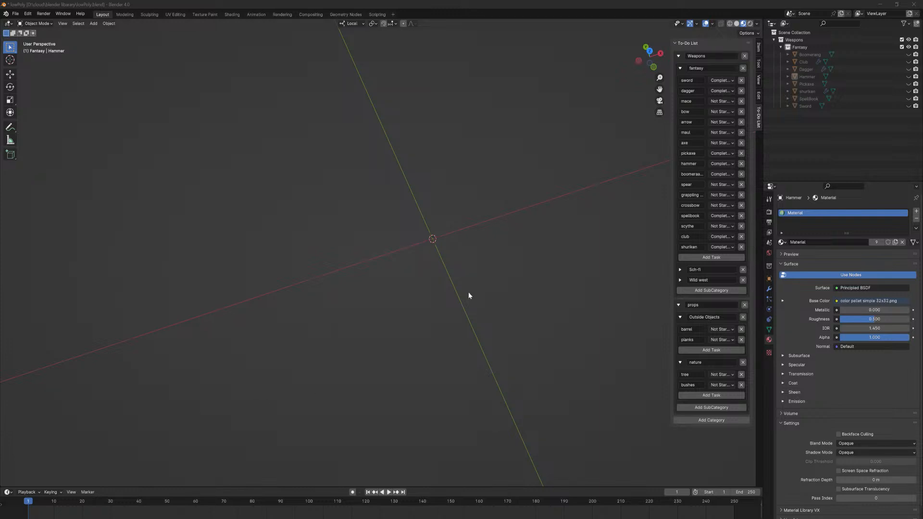
pyautogui.moveTo(468, 296); pyautogui.dragTo(480, 262, button='middle')
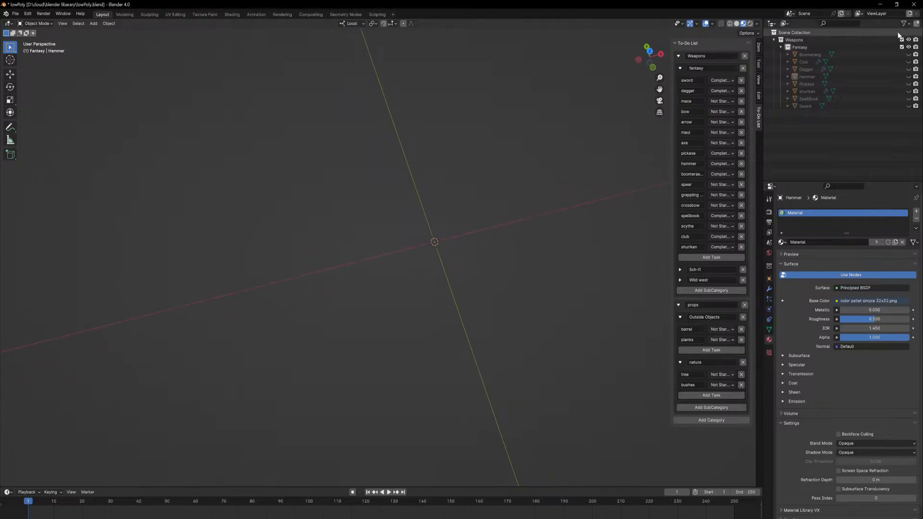
pyautogui.click(908, 84)
pyautogui.click(885, 85)
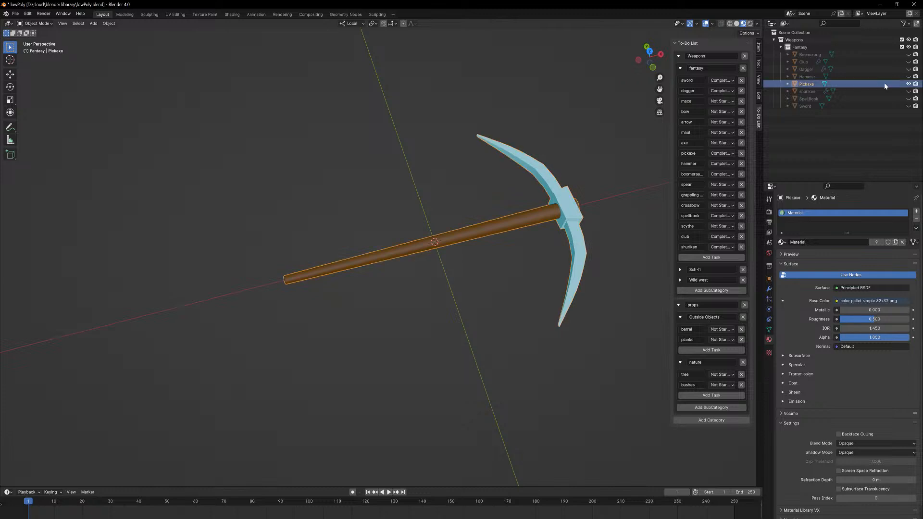
# Duplicate the pickaxe in place and rename the copy Maul.
pyautogui.moveTo(465, 137); pyautogui.dragTo(490, 154, button='middle')
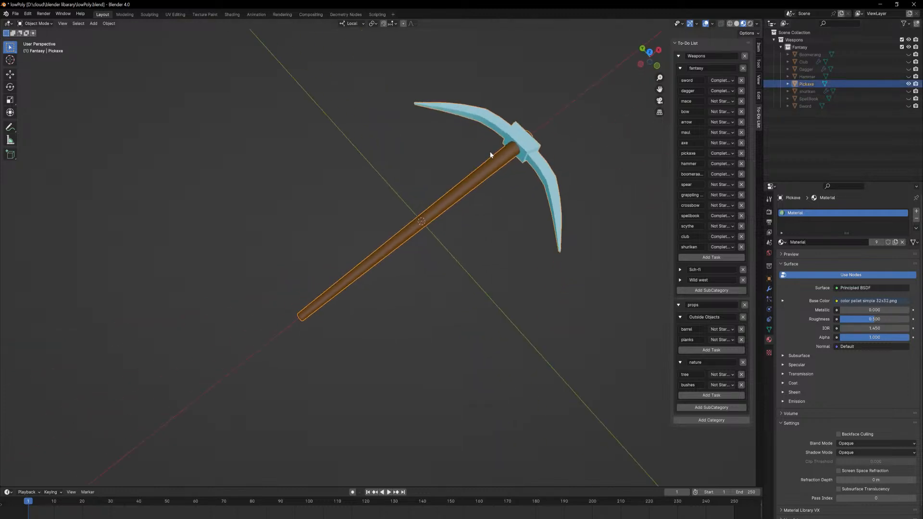
pyautogui.scroll(-3, 490, 155)
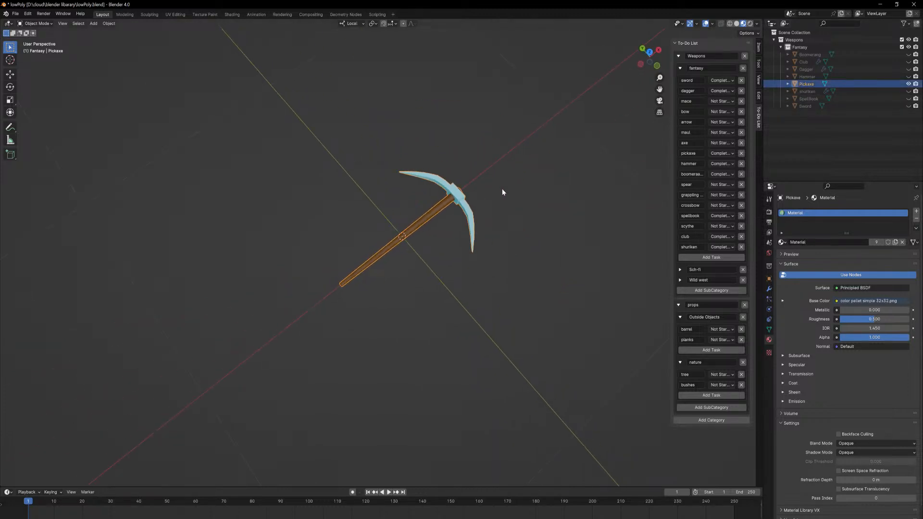
pyautogui.hotkey('shift', 'd')
pyautogui.rightClick(595, 184)
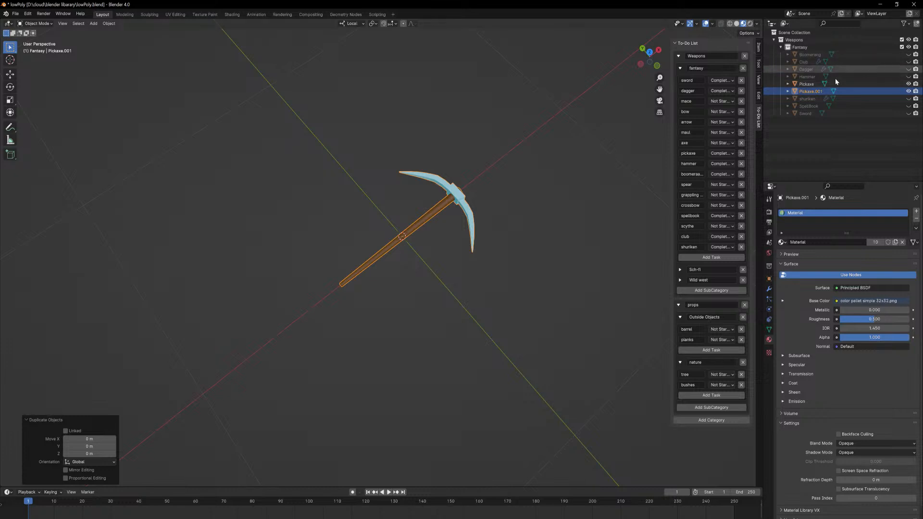
pyautogui.doubleClick(812, 91)
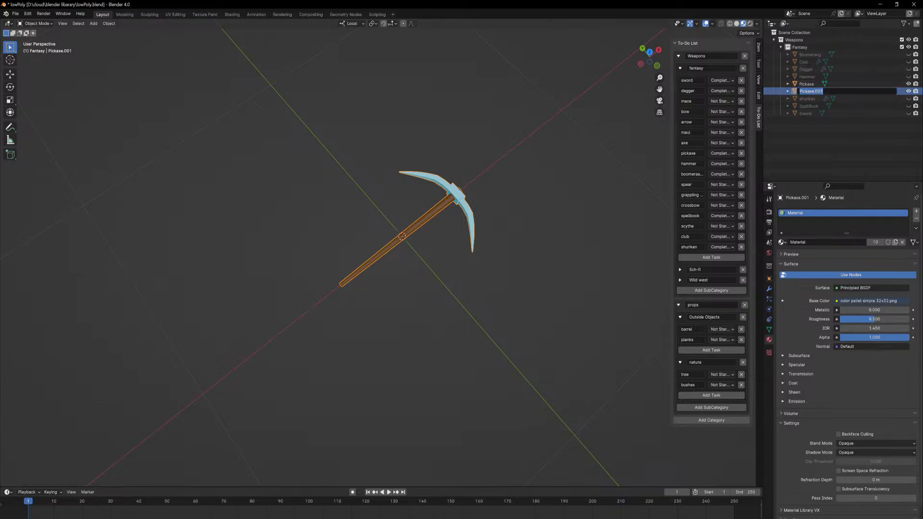
pyautogui.write('Maul')
pyautogui.press('BackSpace')
pyautogui.write('l')
pyautogui.press('Return')
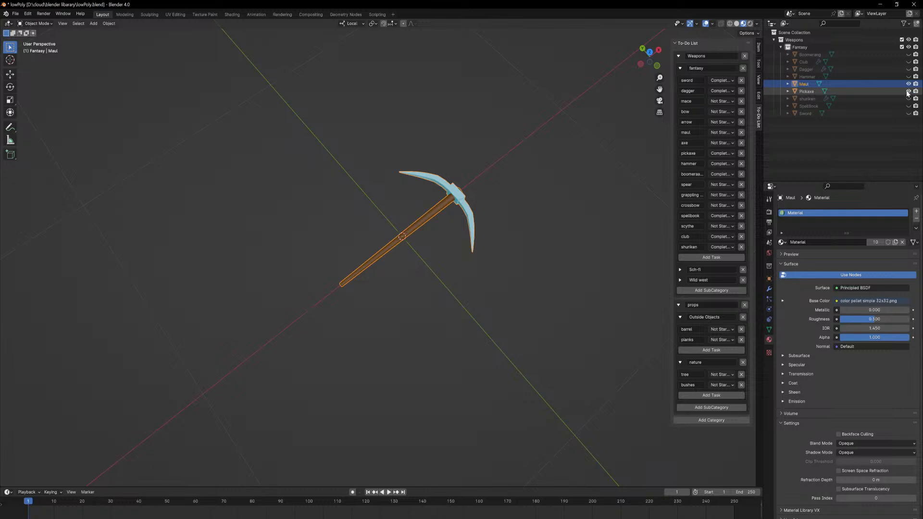
# Hide the original pickaxe and delete the head's linked faces from the Maul mesh, keeping only the handle.
pyautogui.moveTo(451, 243); pyautogui.dragTo(465, 193, button='middle')
pyautogui.press('Tab')
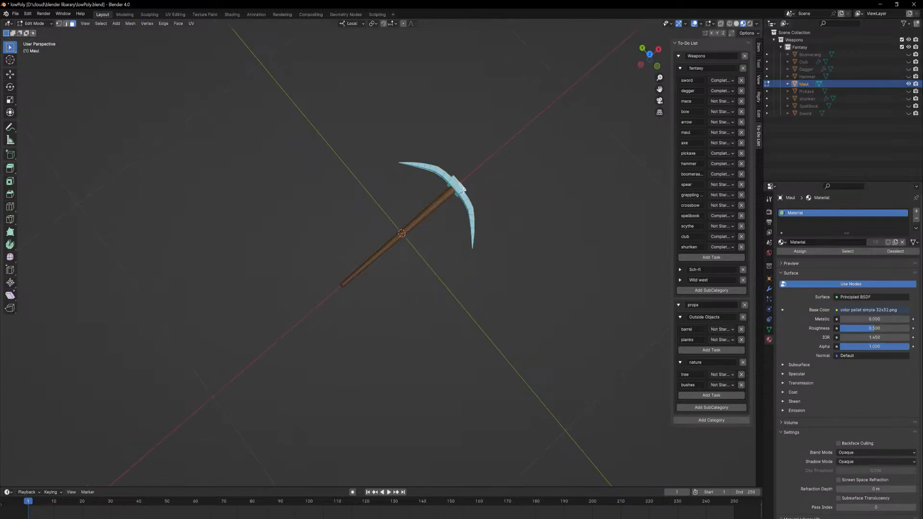
pyautogui.press('l')
pyautogui.press('x')
pyautogui.click(463, 192)
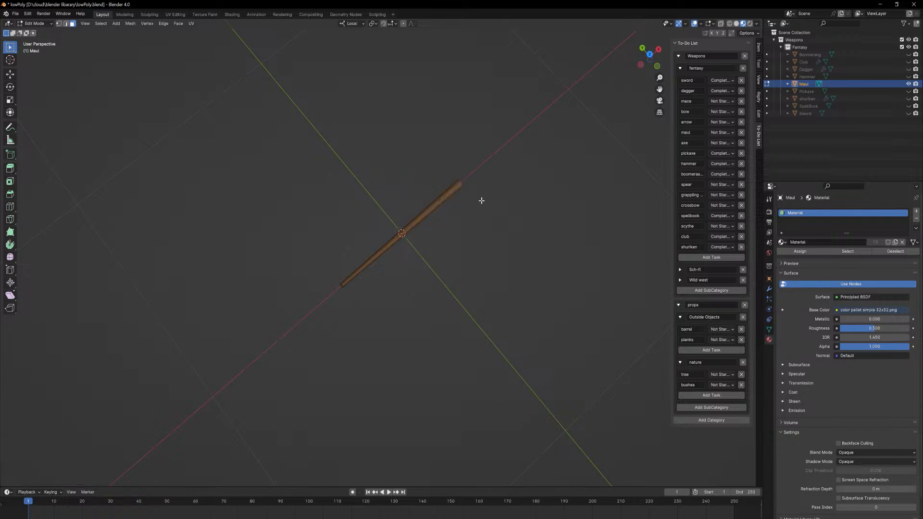
# Add a 32-vertex cylinder to the Maul mesh, switch to solid shading and scale the cylinder to about 0.079.
pyautogui.moveTo(480, 200); pyautogui.dragTo(486, 202, button='middle')
pyautogui.hotkey('shift', 'a')
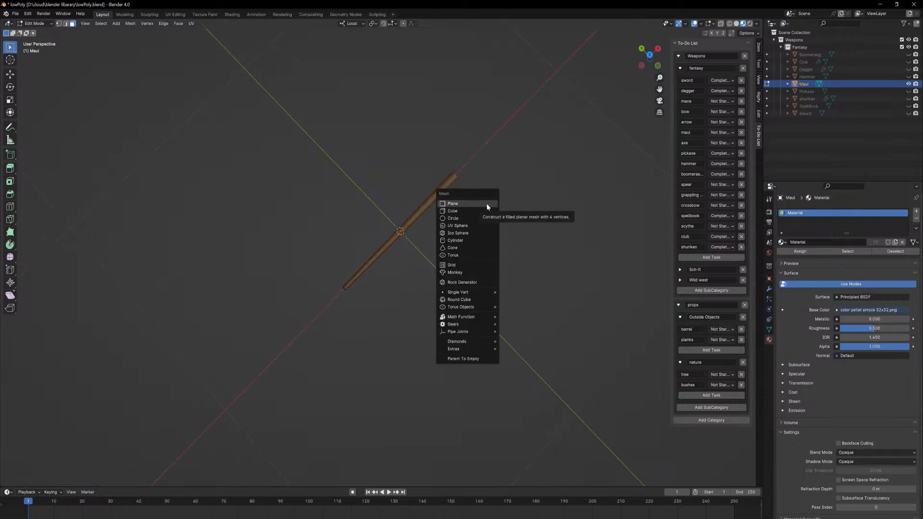
pyautogui.click(472, 242)
pyautogui.scroll(-5, 498, 221)
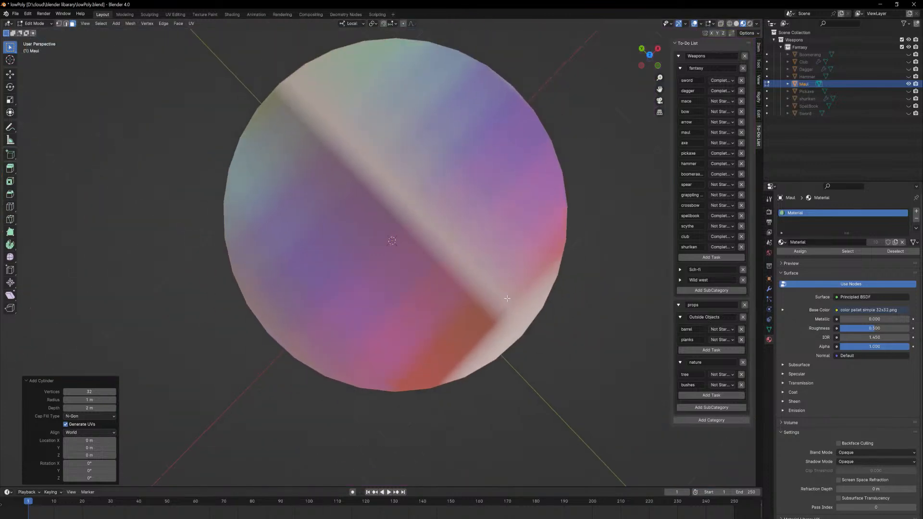
pyautogui.click(734, 23)
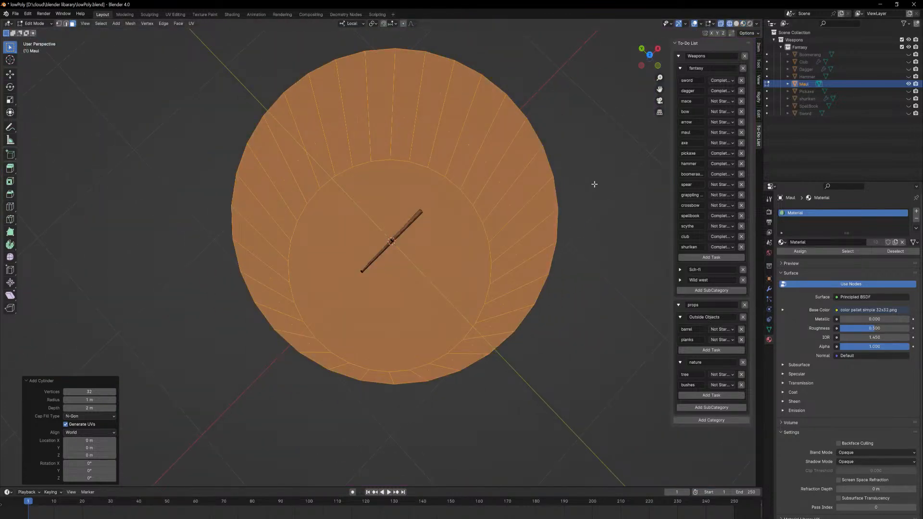
pyautogui.click(736, 24)
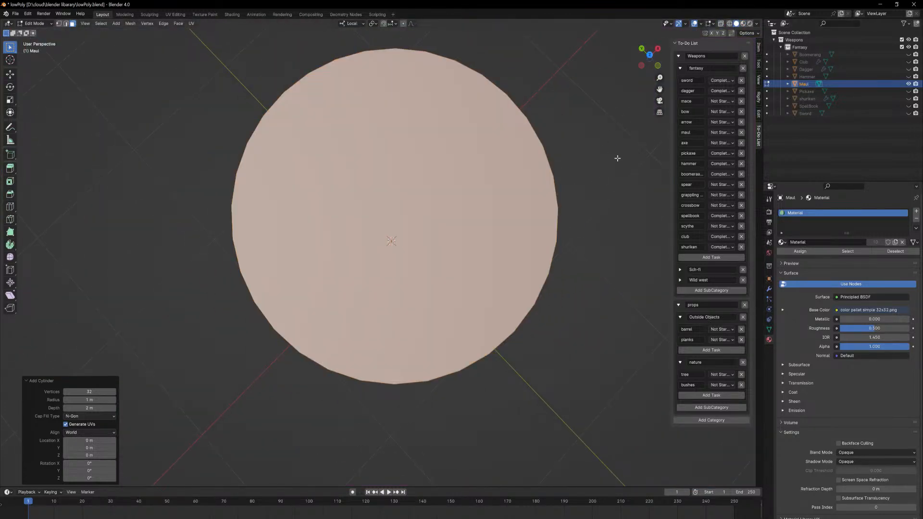
pyautogui.press('s')
pyautogui.click(421, 236)
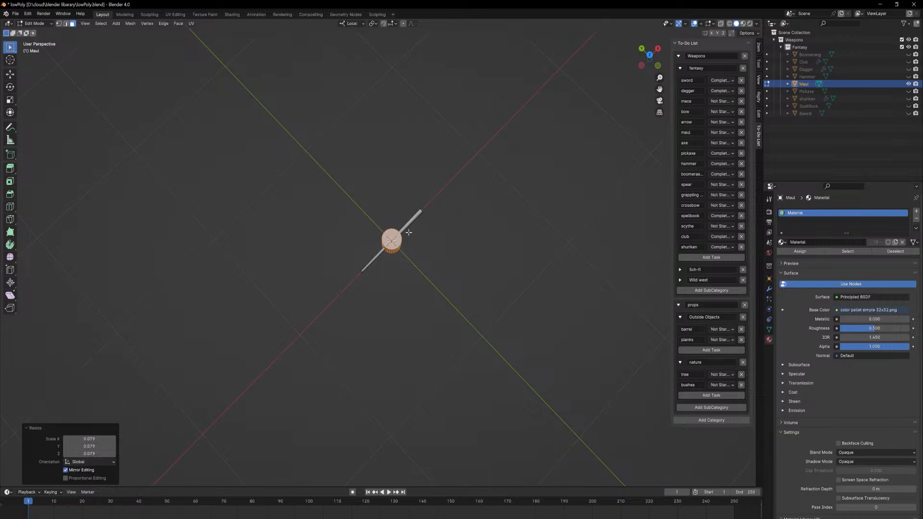
# Rotate the cylinder 90° about the local X axis and move it about 0.354 m along local X onto the handle's thick end.
pyautogui.press('r')
pyautogui.press('x')
pyautogui.press('x')
pyautogui.write('90')
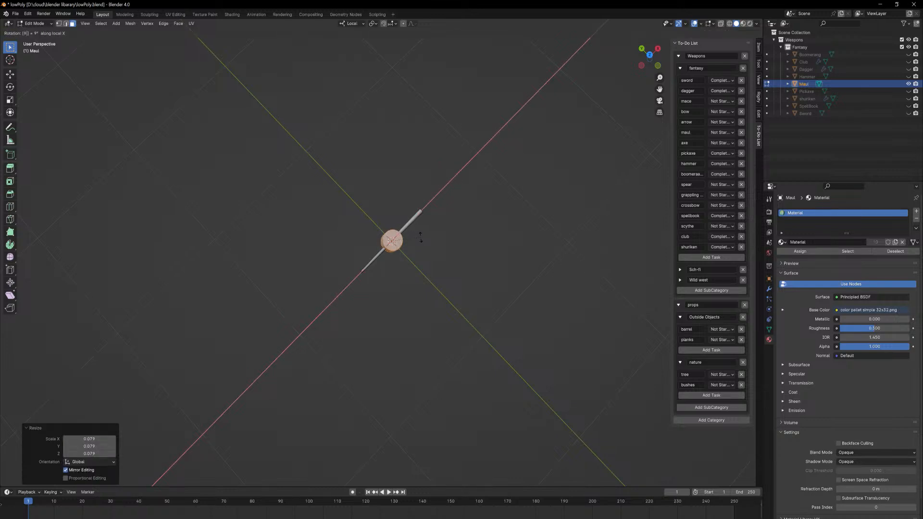
pyautogui.press('Return')
pyautogui.press('x')
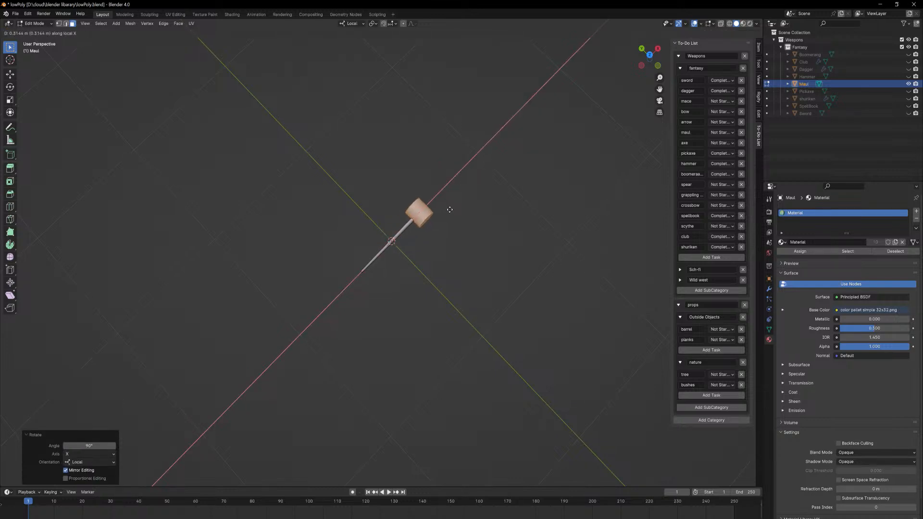
pyautogui.click(453, 207)
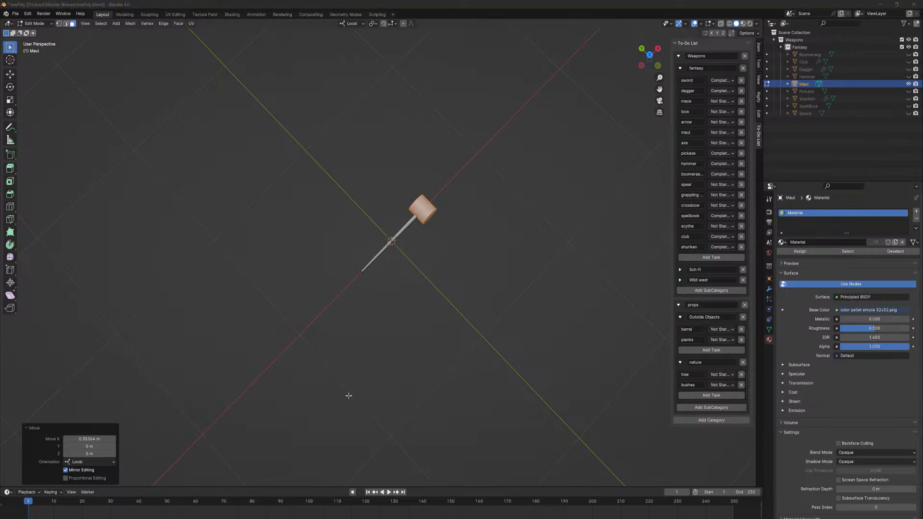
# Scale the maul's head cylinder uniformly to about 0.8 and move it about -0.0037 m along local X.
pyautogui.scroll(7, 529, 200)
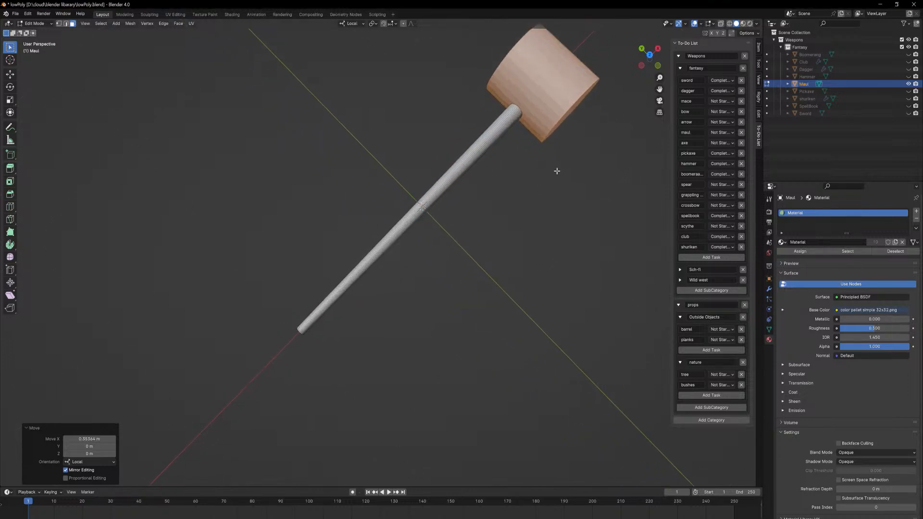
pyautogui.moveTo(557, 171); pyautogui.dragTo(571, 214, button='middle')
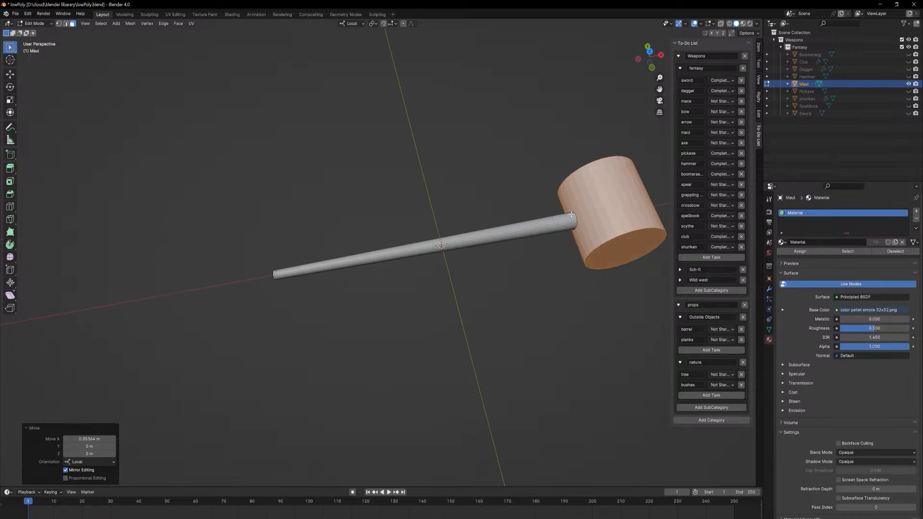
pyautogui.keyDown('shift'); pyautogui.moveTo(586, 253); pyautogui.dragTo(473, 275, button='middle'); pyautogui.keyUp('shift')
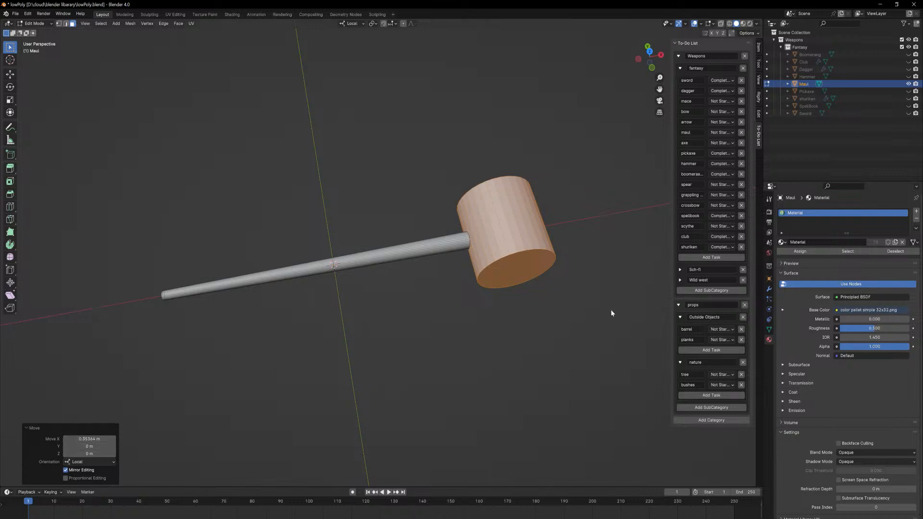
pyautogui.moveTo(572, 265); pyautogui.dragTo(569, 258, button='middle')
pyautogui.moveTo(611, 287); pyautogui.dragTo(567, 257, button='middle')
pyautogui.press('s')
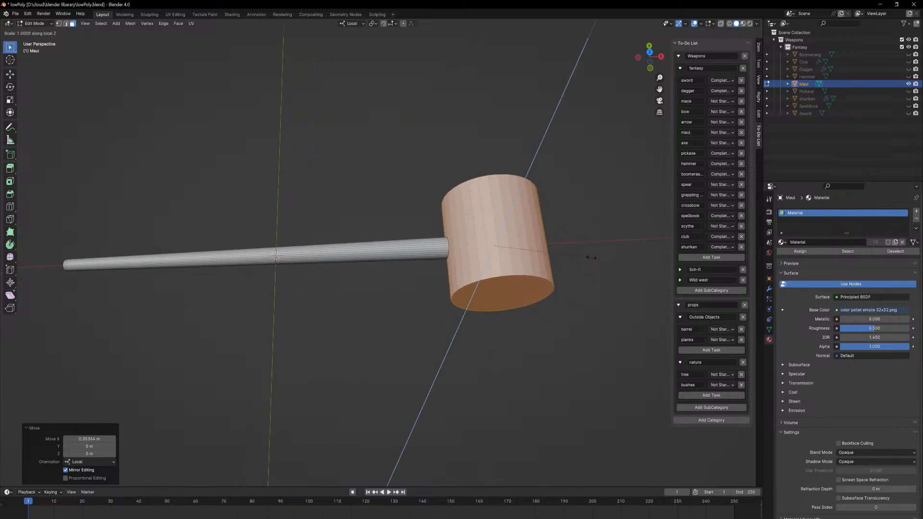
pyautogui.press('Escape')
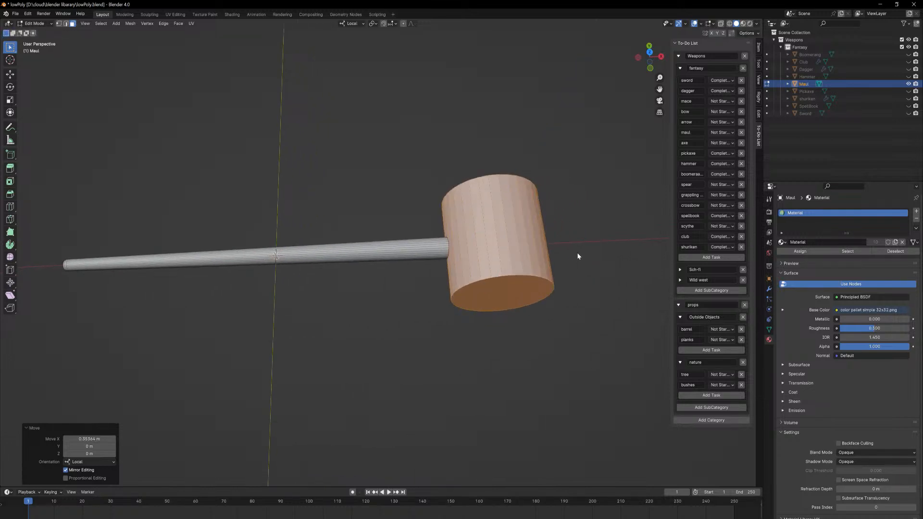
pyautogui.press('s')
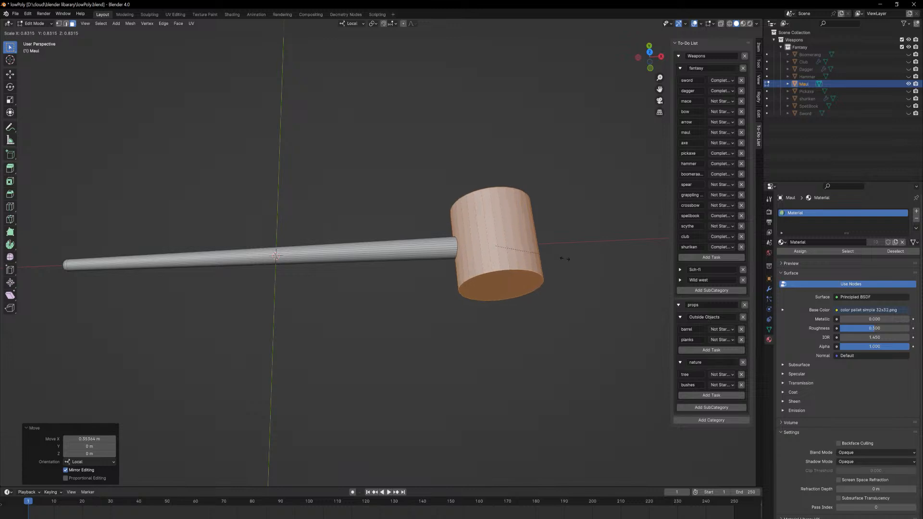
pyautogui.click(564, 262)
pyautogui.press('g')
pyautogui.press('x')
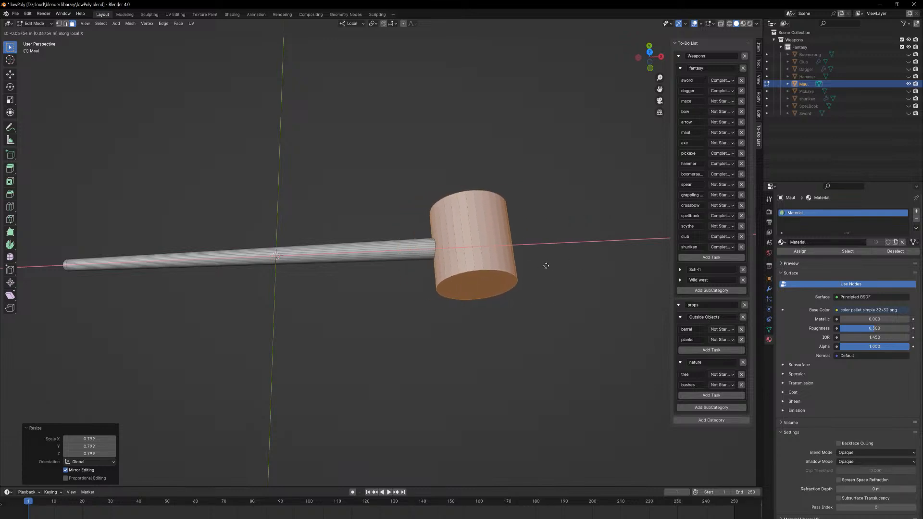
pyautogui.click(524, 276)
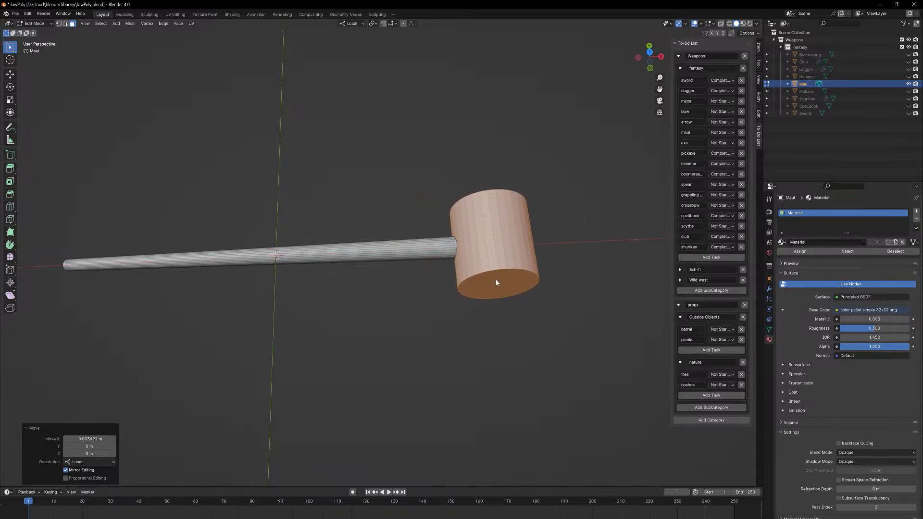
# Stretch the head cylinder along local Y to about 0.163 m long and select its flat end face.
pyautogui.press('s')
pyautogui.press('z')
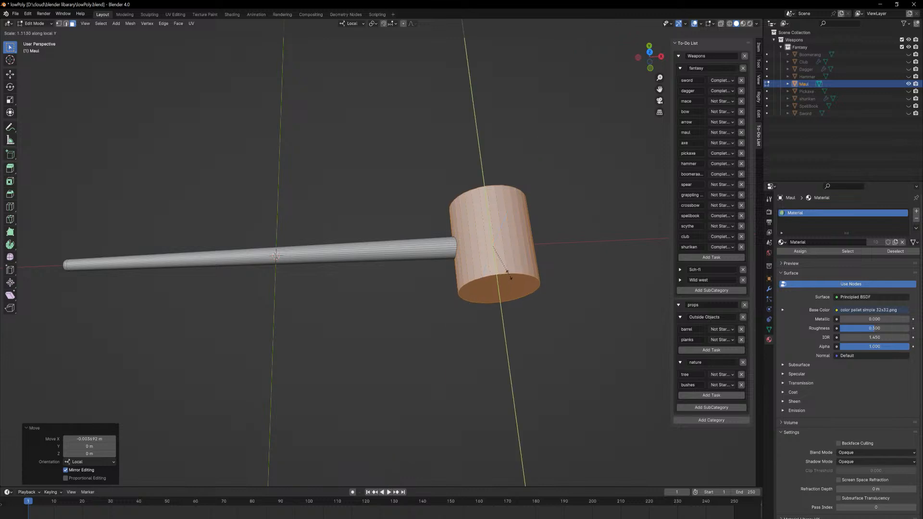
pyautogui.press('Escape')
pyautogui.click(512, 291)
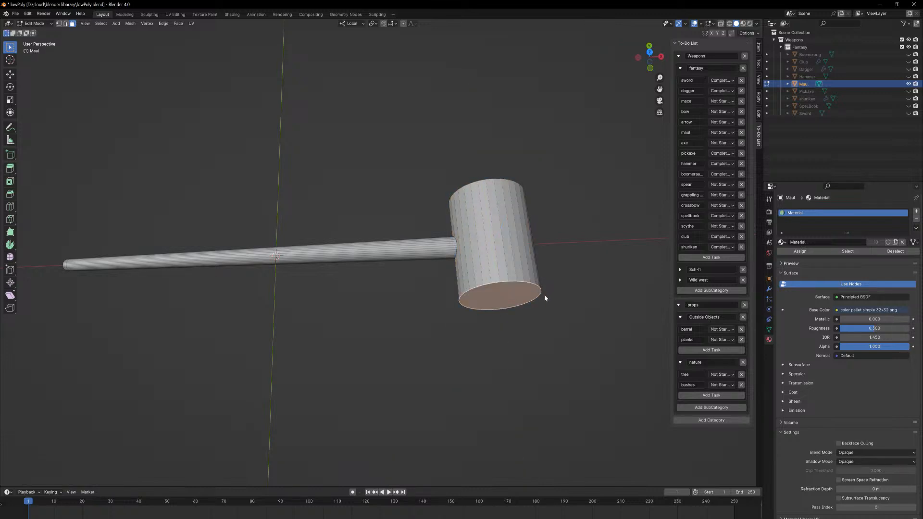
pyautogui.moveTo(480, 229); pyautogui.dragTo(527, 255, button='middle')
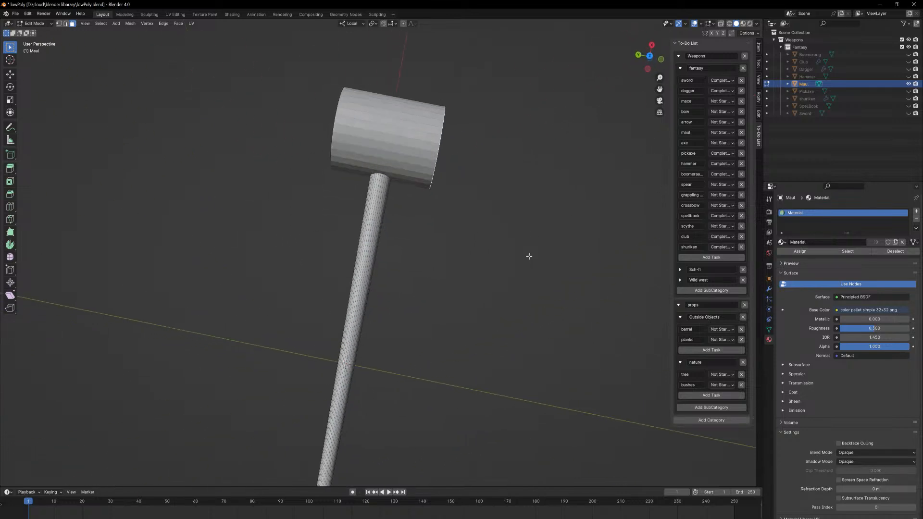
pyautogui.press('Tab')
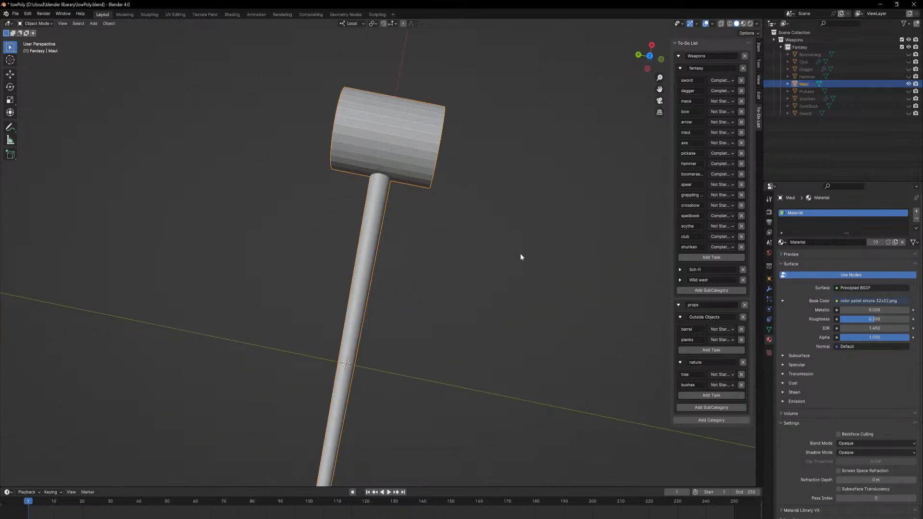
pyautogui.press('F3')
pyautogui.write('seperate')
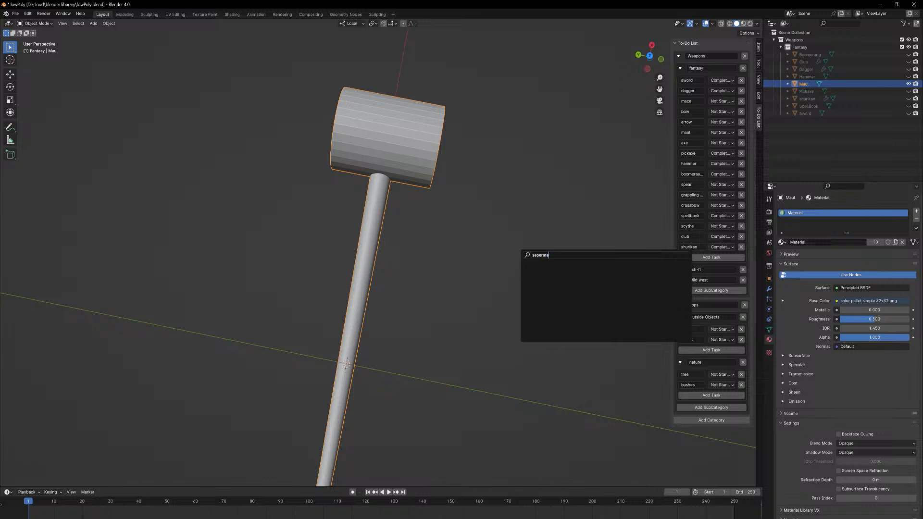
pyautogui.hotkey('ctrl', 'a')
pyautogui.write('loose')
pyautogui.press('Escape')
pyautogui.press('Tab')
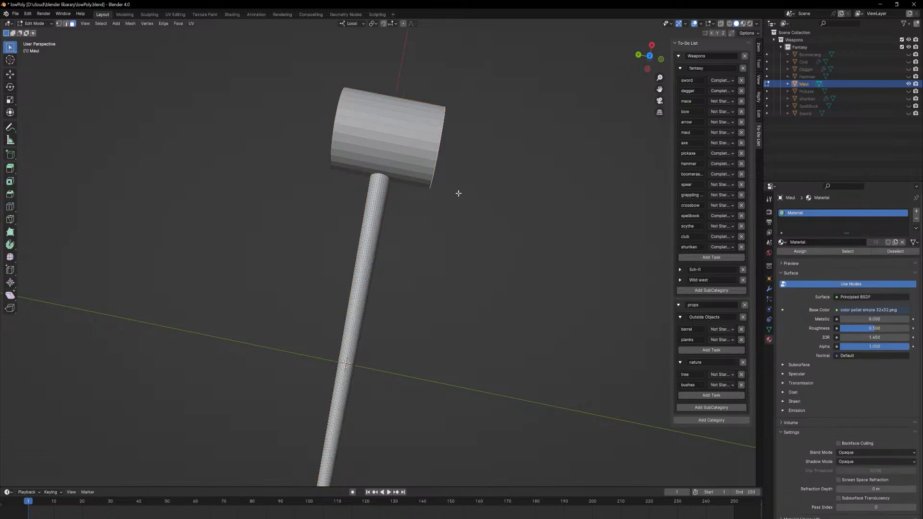
# Separate the entire Maul mesh by loose parts into a head object and a handle object.
pyautogui.press('a')
pyautogui.press('F3')
pyautogui.write('loose')
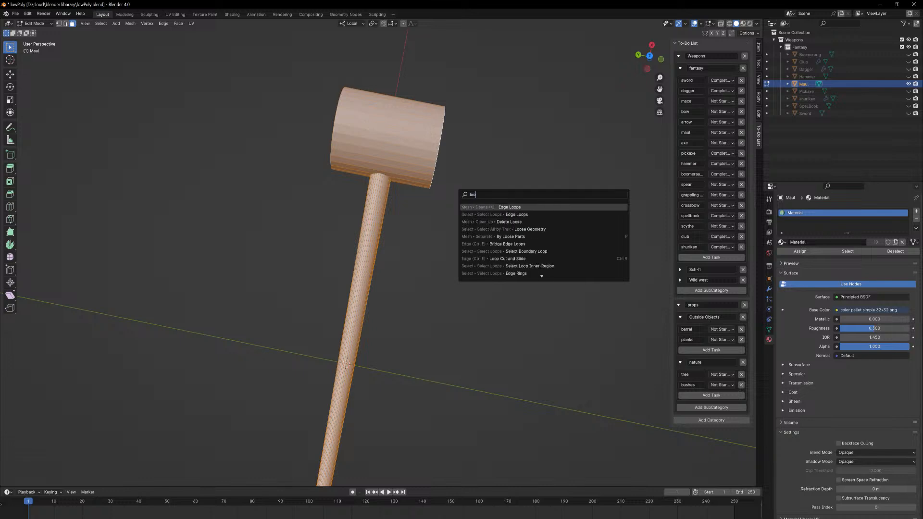
pyautogui.press('Down')
pyautogui.press('Down')
pyautogui.press('Return')
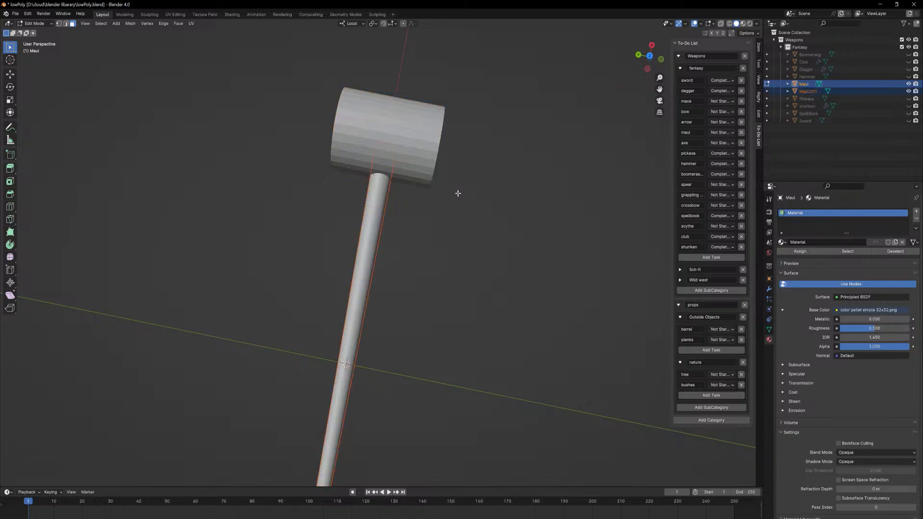
pyautogui.press('Tab')
# Mirror the separated maul head across the Y axis with AutoMirror.
pyautogui.click(434, 134)
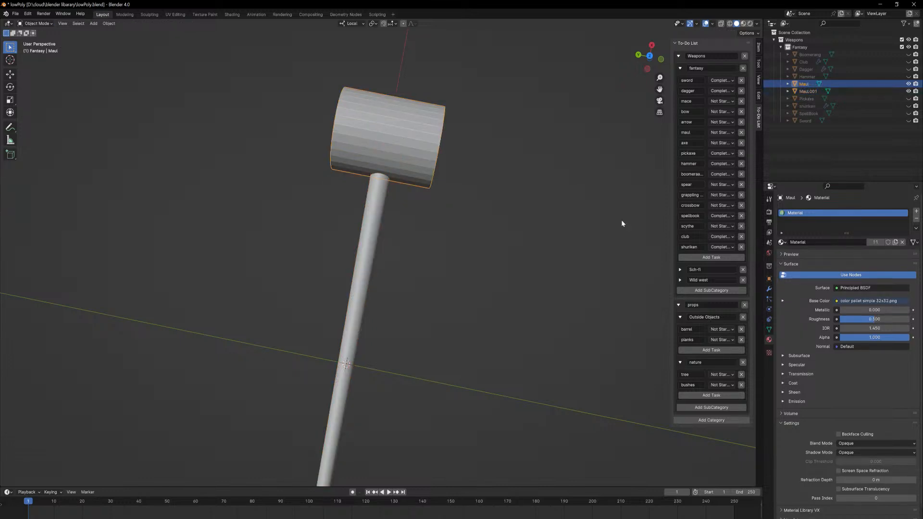
pyautogui.click(769, 289)
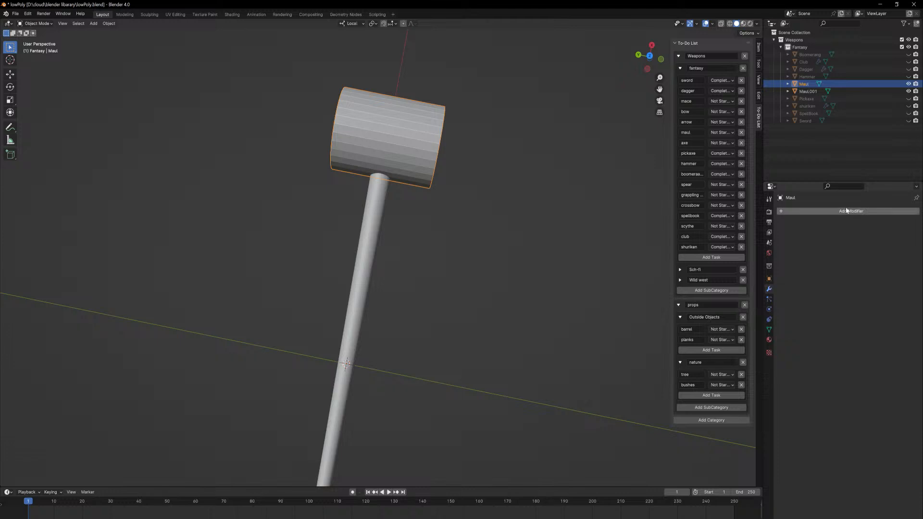
pyautogui.click(842, 212)
pyautogui.click(843, 216)
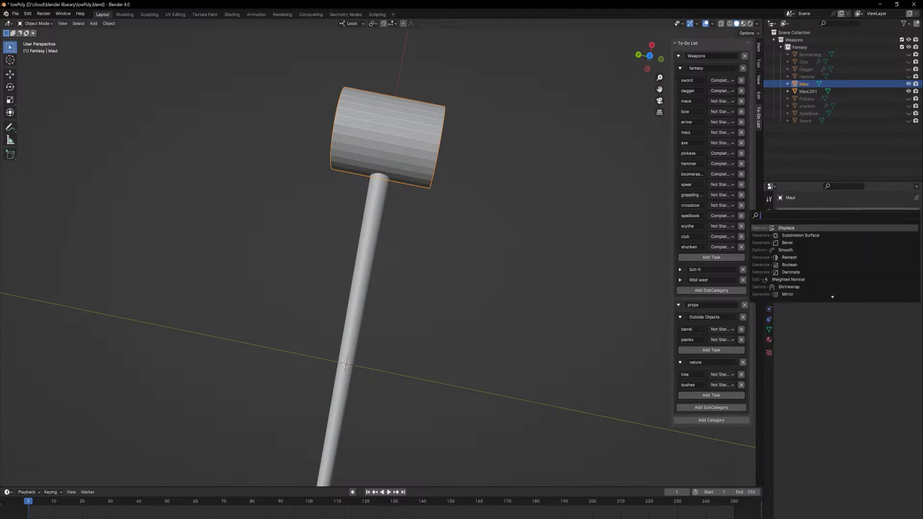
pyautogui.click(758, 48)
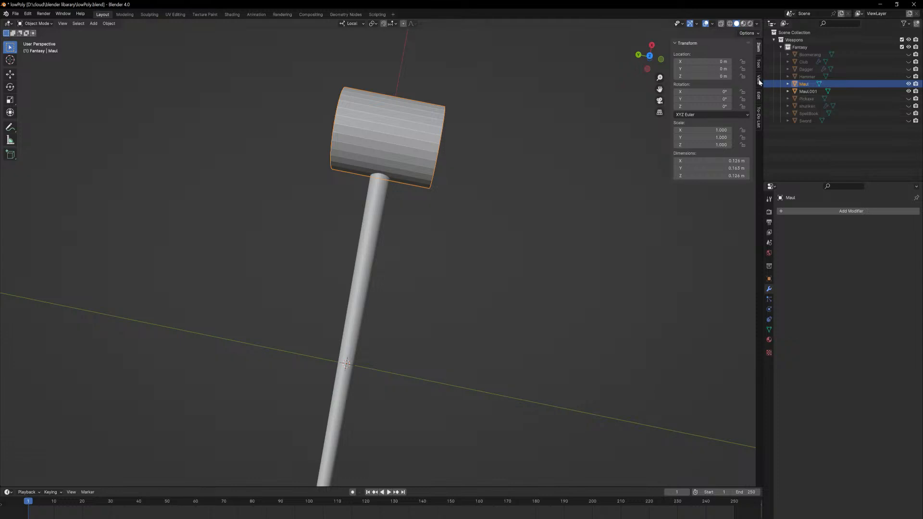
pyautogui.click(758, 95)
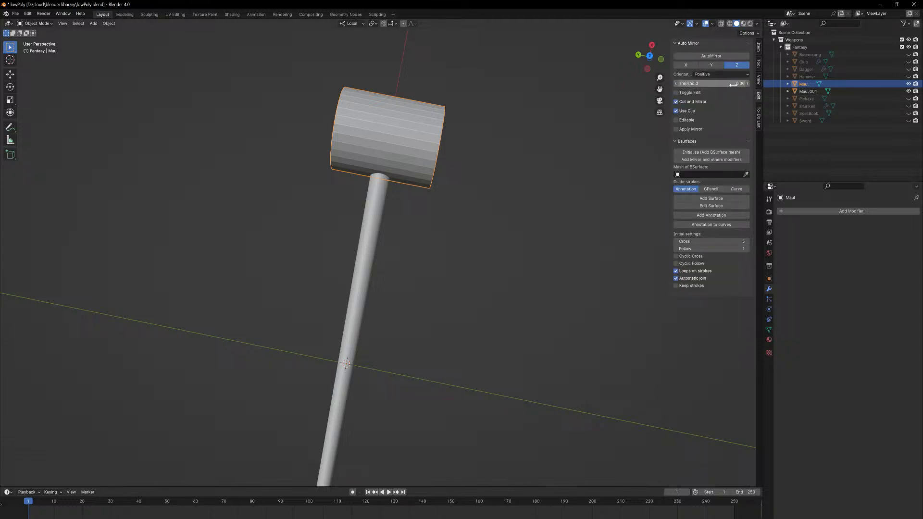
pyautogui.click(711, 65)
pyautogui.click(711, 56)
# Extrude the head's flat end face slightly outward to form a short end band.
pyautogui.moveTo(432, 193); pyautogui.dragTo(383, 163, button='middle')
pyautogui.moveTo(370, 238); pyautogui.dragTo(362, 241, button='middle')
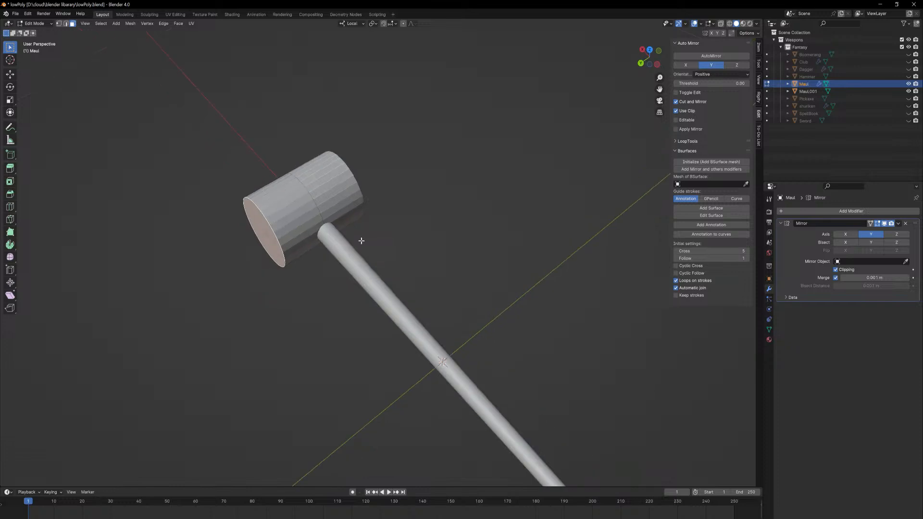
pyautogui.press('e')
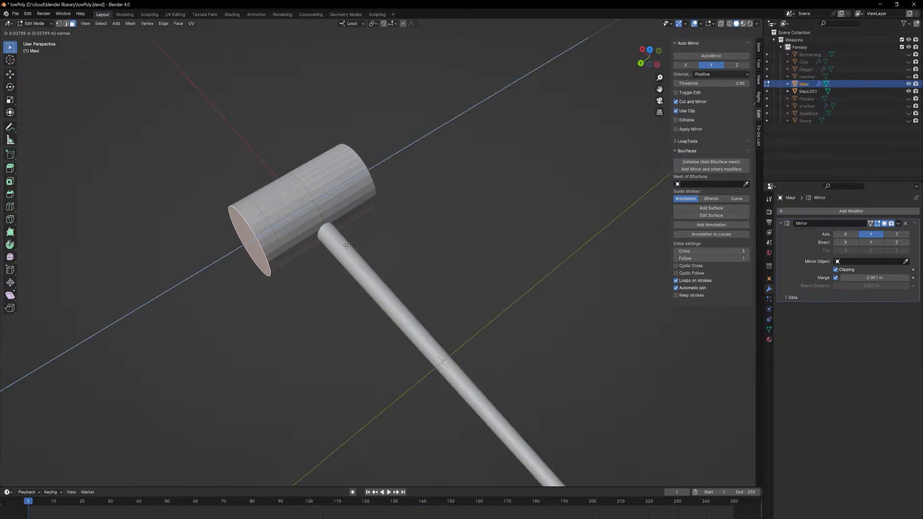
pyautogui.click(347, 245)
# Select the end band's face loop and extrude it outward along its normals by about 0.023 m.
pyautogui.keyDown('alt'); pyautogui.click(277, 249); pyautogui.keyUp('alt')
pyautogui.keyDown('alt'); pyautogui.click(274, 251); pyautogui.keyUp('alt')
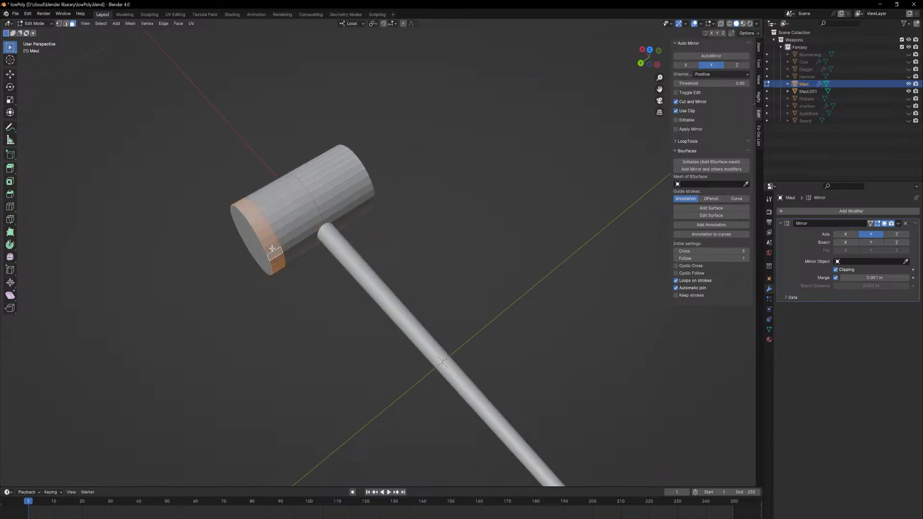
pyautogui.hotkey('ctrl', 'f')
pyautogui.click(340, 273)
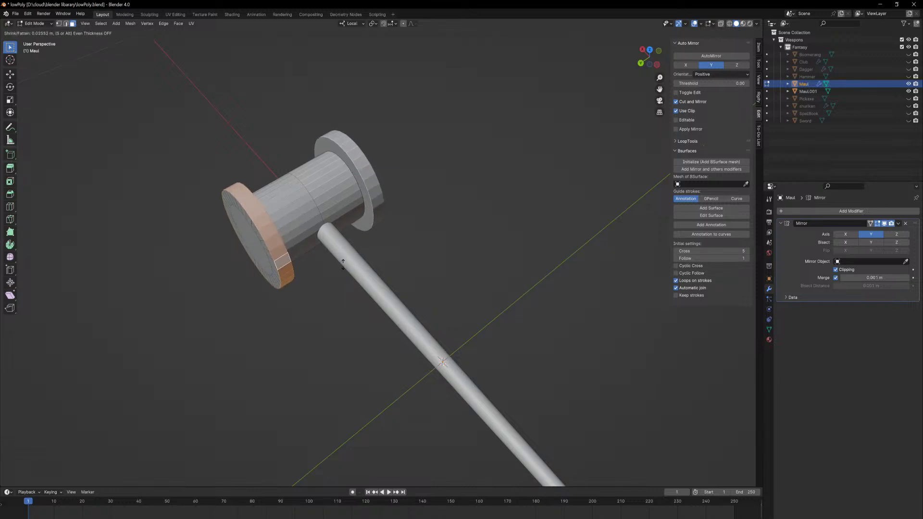
pyautogui.click(345, 267)
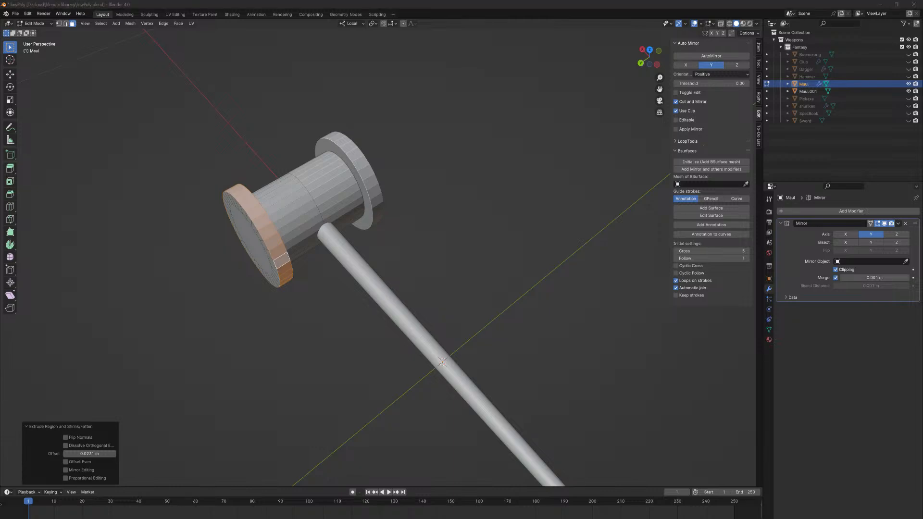
# Switch to the browser and examine the head shape in the maul hammer reference photo, then return to Blender.
pyautogui.moveTo(0, 358); pyautogui.dragTo(645, 40)
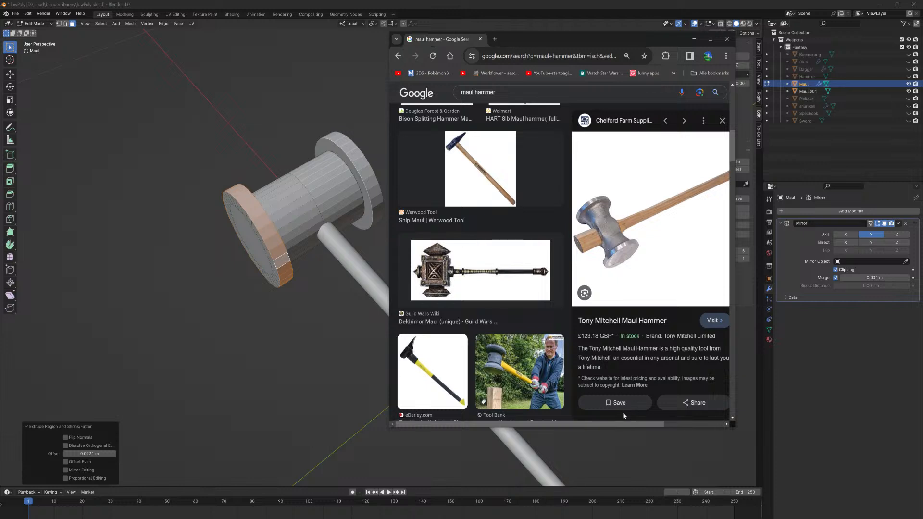
pyautogui.moveTo(622, 425); pyautogui.dragTo(675, 426)
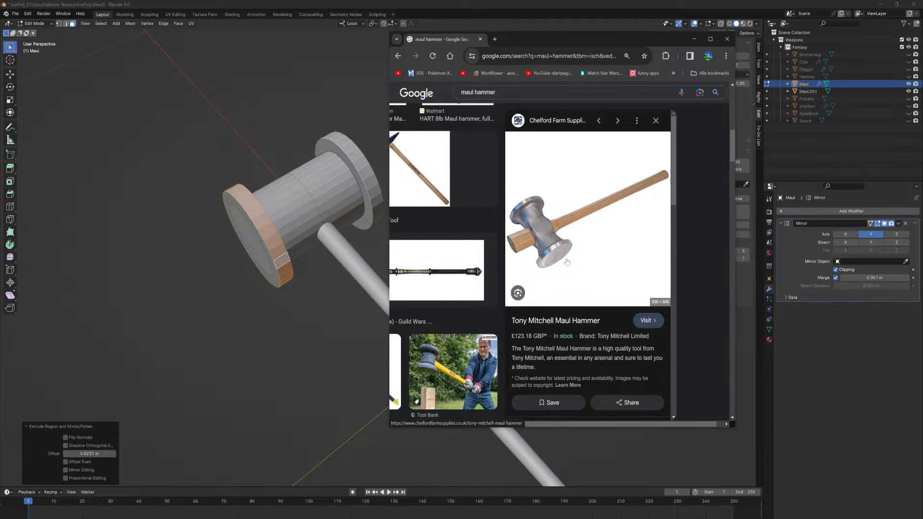
pyautogui.click(355, 4)
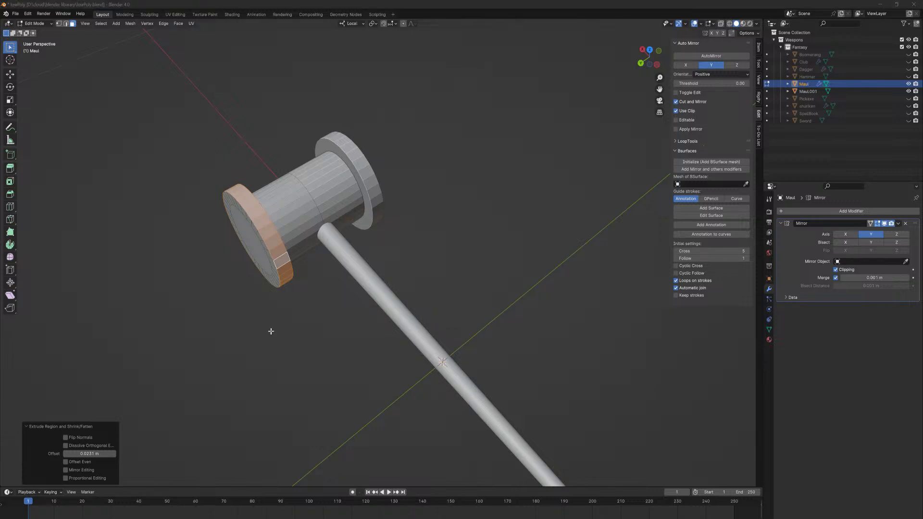
# Move the head's end face about 0.011 m outward along local Y to give the striking face a bulge.
pyautogui.moveTo(403, 240); pyautogui.dragTo(287, 253, button='middle')
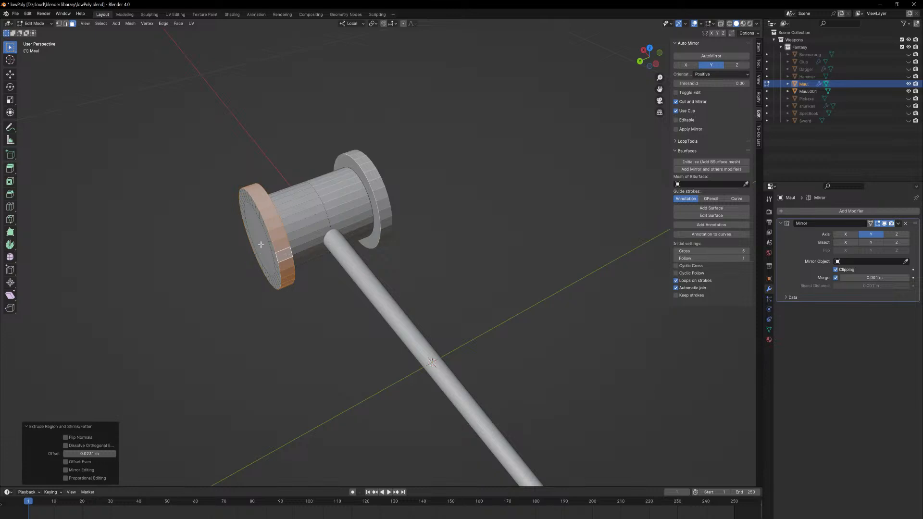
pyautogui.press('i')
pyautogui.press('g')
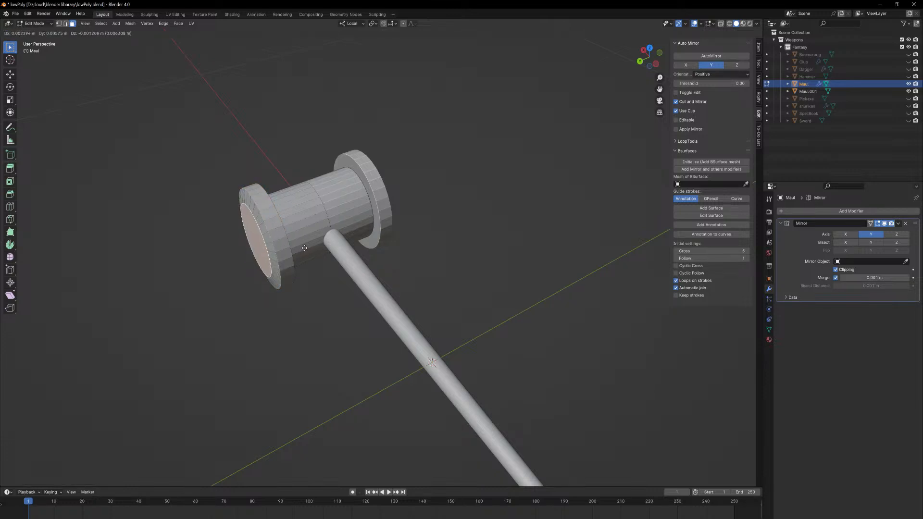
pyautogui.press('y')
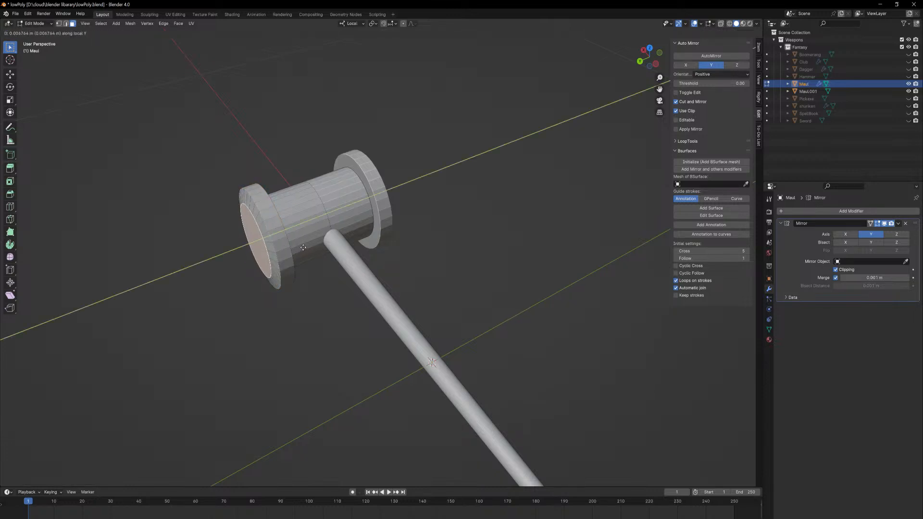
pyautogui.click(301, 248)
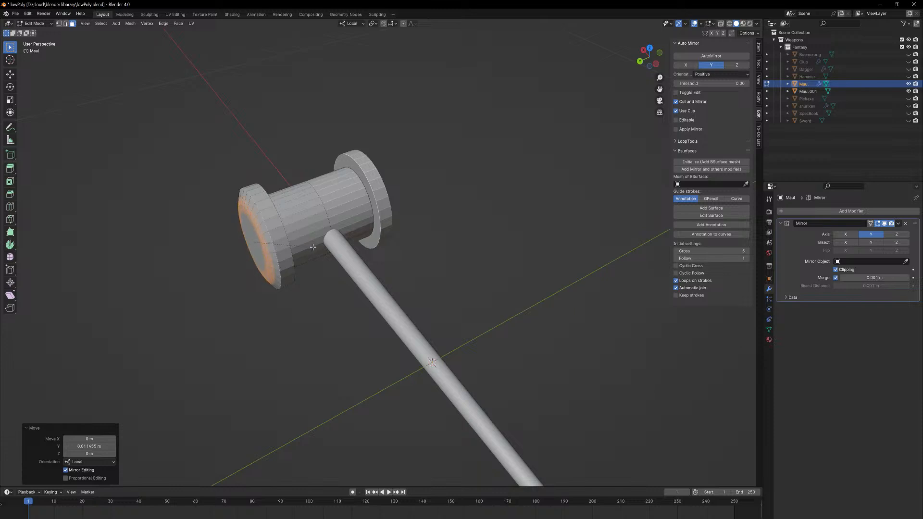
pyautogui.press('Tab')
pyautogui.moveTo(315, 249); pyautogui.dragTo(338, 247, button='middle')
pyautogui.press('Tab')
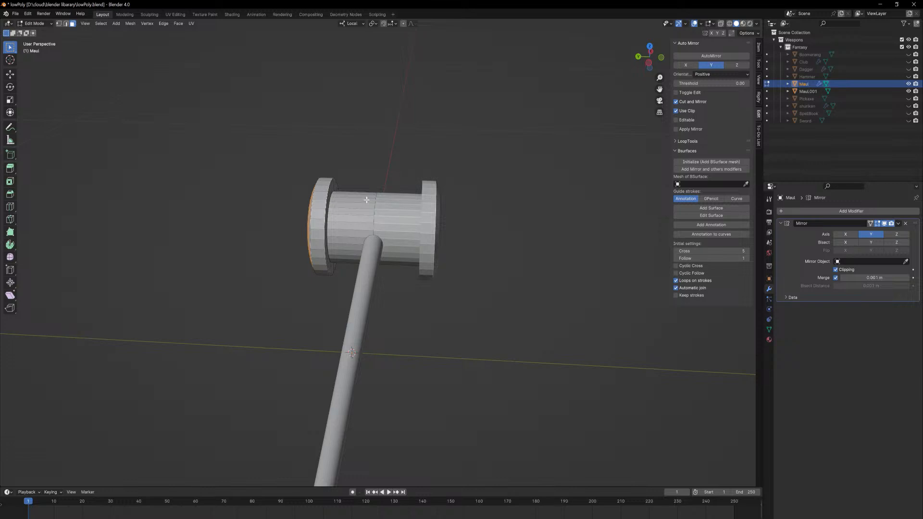
pyautogui.keyDown('alt'); pyautogui.click(370, 201); pyautogui.keyUp('alt')
pyautogui.press('z')
pyautogui.press('z')
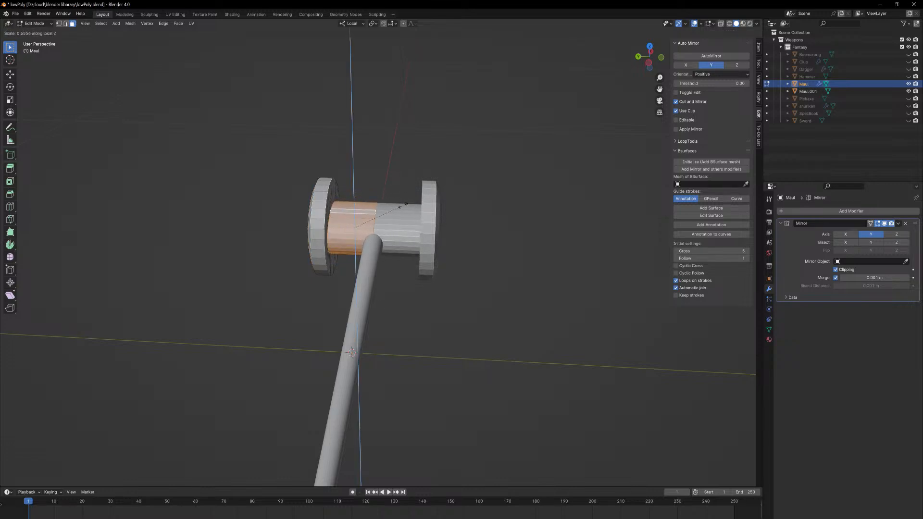
pyautogui.rightClick(399, 206)
pyautogui.moveTo(352, 214); pyautogui.dragTo(376, 196, button='middle')
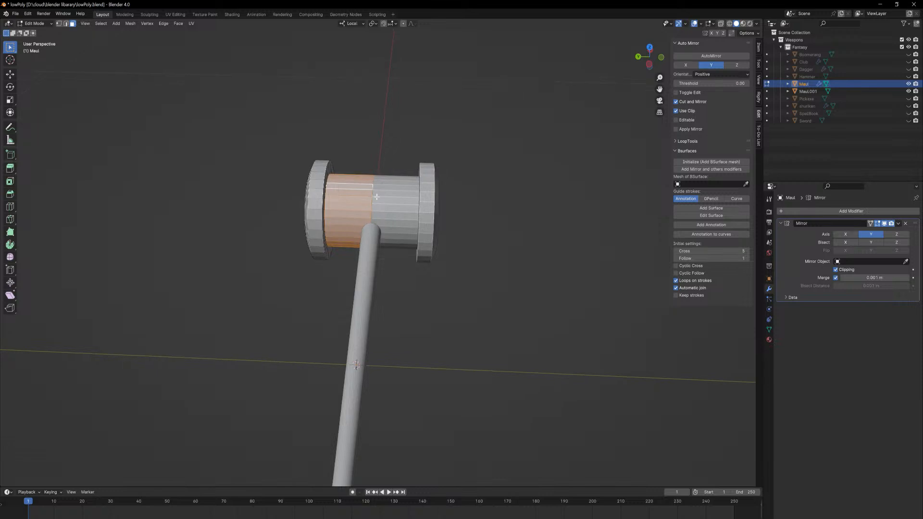
# Select the edge loop at the middle of the hammer head and scale it along local Z to about 0.447.
pyautogui.press('2')
pyautogui.keyDown('alt'); pyautogui.click(371, 200); pyautogui.keyUp('alt')
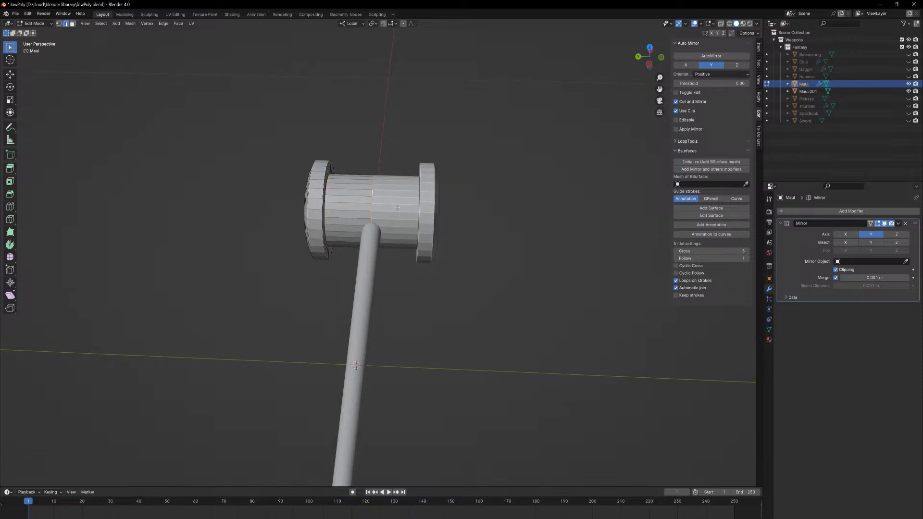
pyautogui.press('z')
pyautogui.press('z')
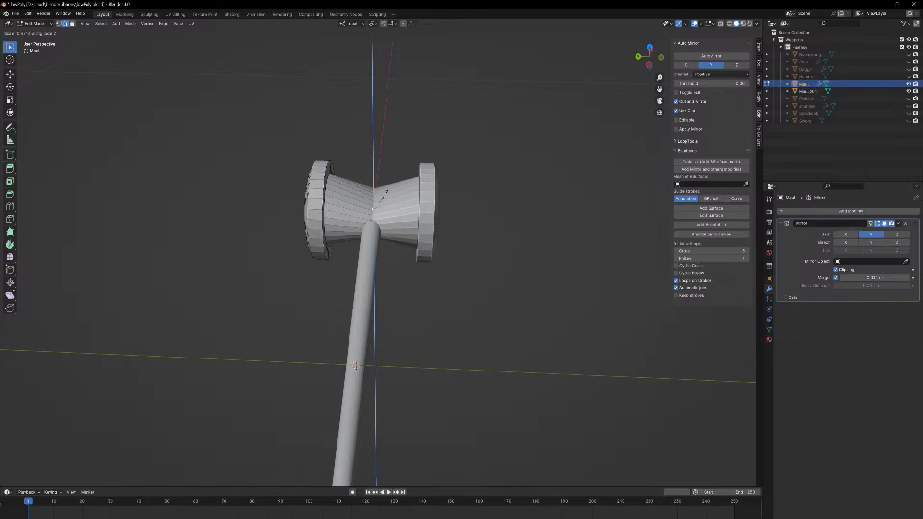
pyautogui.click(385, 194)
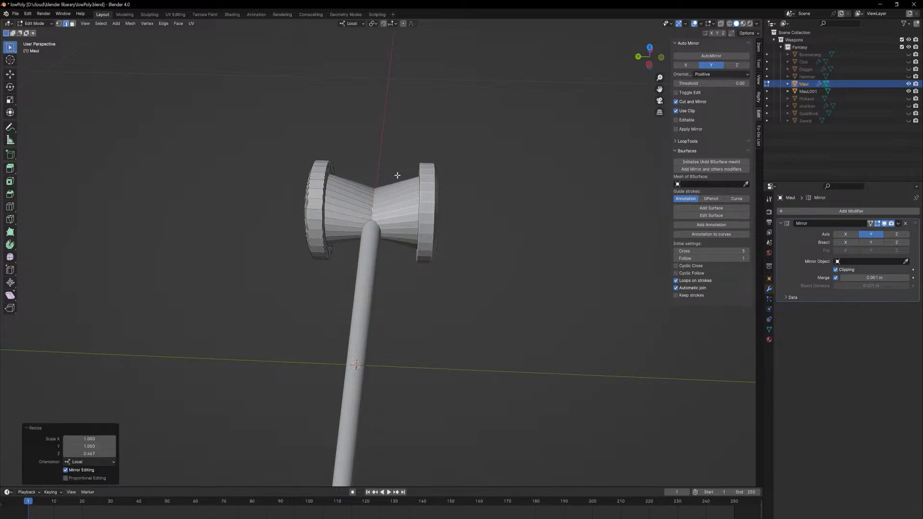
pyautogui.moveTo(397, 175); pyautogui.dragTo(411, 357, button='middle')
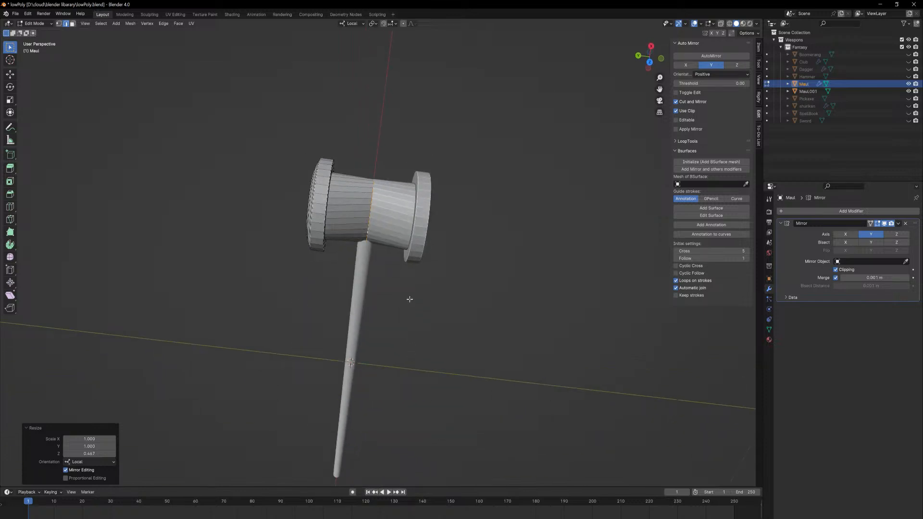
pyautogui.moveTo(409, 299); pyautogui.dragTo(460, 273, button='middle')
pyautogui.press('Tab')
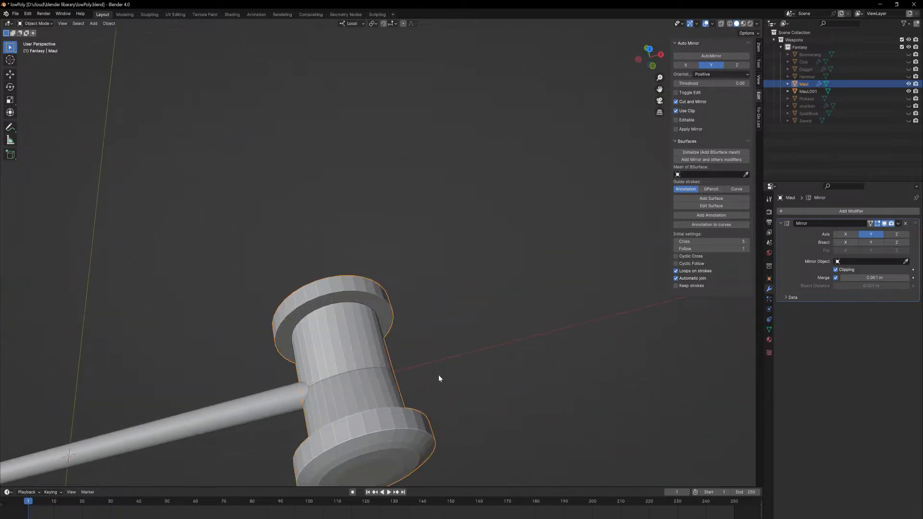
# Move the hammer head about -0.089 m along local X so the handle's end protrudes past it.
pyautogui.press('g')
pyautogui.press('x')
pyautogui.press('x')
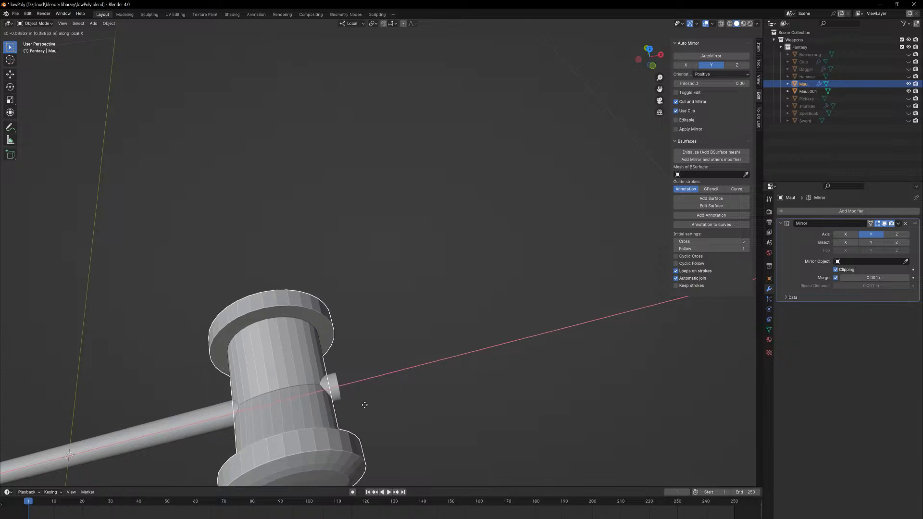
pyautogui.click(367, 394)
pyautogui.moveTo(373, 375); pyautogui.dragTo(436, 313, button='middle')
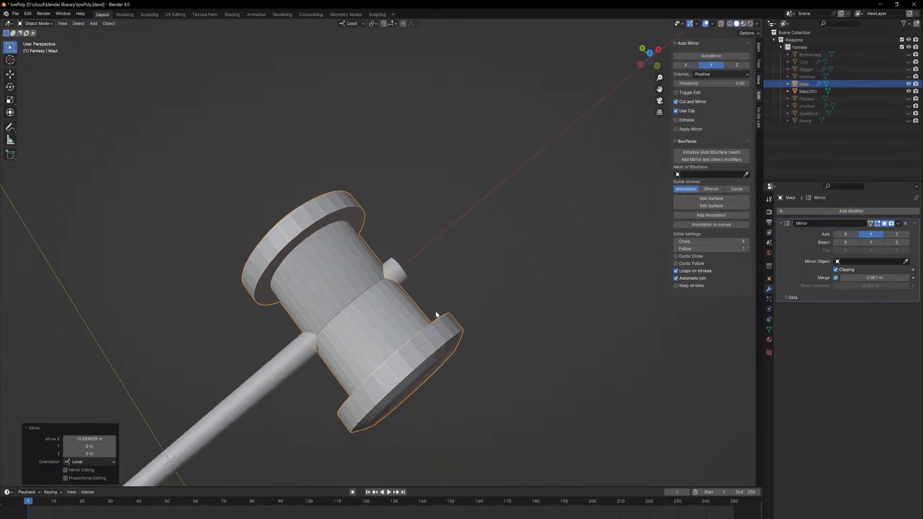
pyautogui.click(423, 308)
pyautogui.moveTo(337, 350); pyautogui.dragTo(377, 290, button='middle')
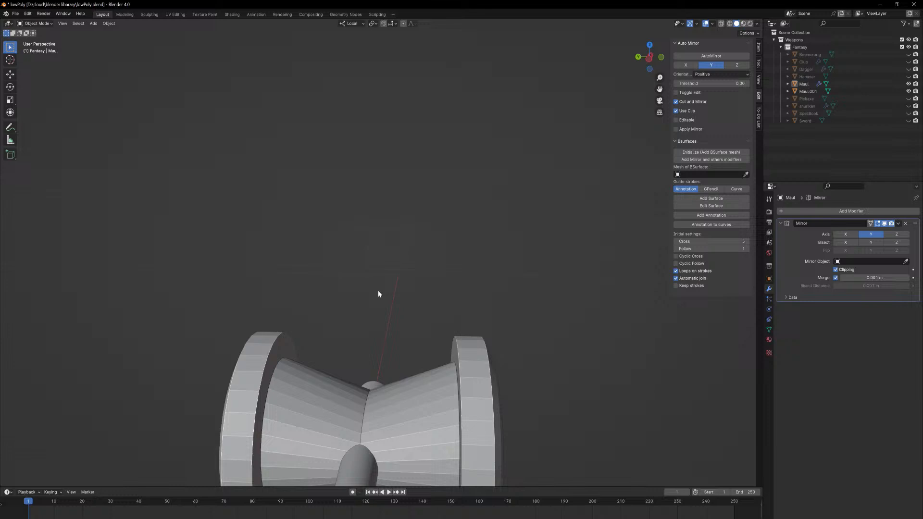
# Add a centred loop cut between the head's middle and the flange and scale it to about 0.89.
pyautogui.click(405, 423)
pyautogui.press('KP_Decimal')
pyautogui.moveTo(437, 320); pyautogui.dragTo(384, 266, button='middle')
pyautogui.press('Tab')
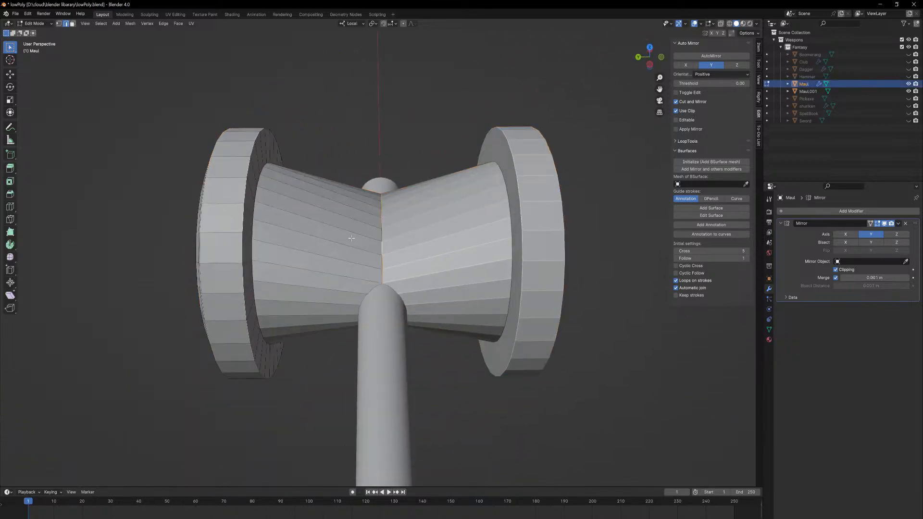
pyautogui.moveTo(337, 237); pyautogui.dragTo(317, 236, button='middle')
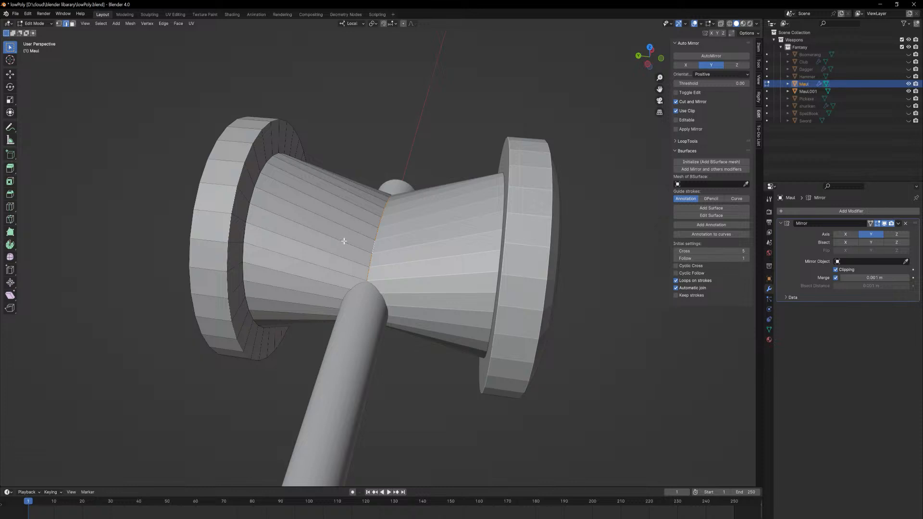
pyautogui.click(322, 232)
pyautogui.rightClick(321, 233)
pyautogui.press('s')
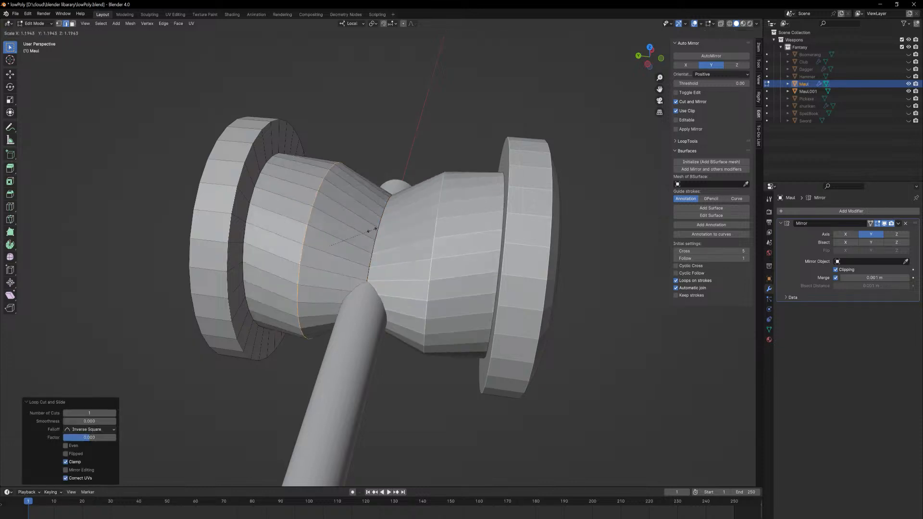
pyautogui.click(344, 230)
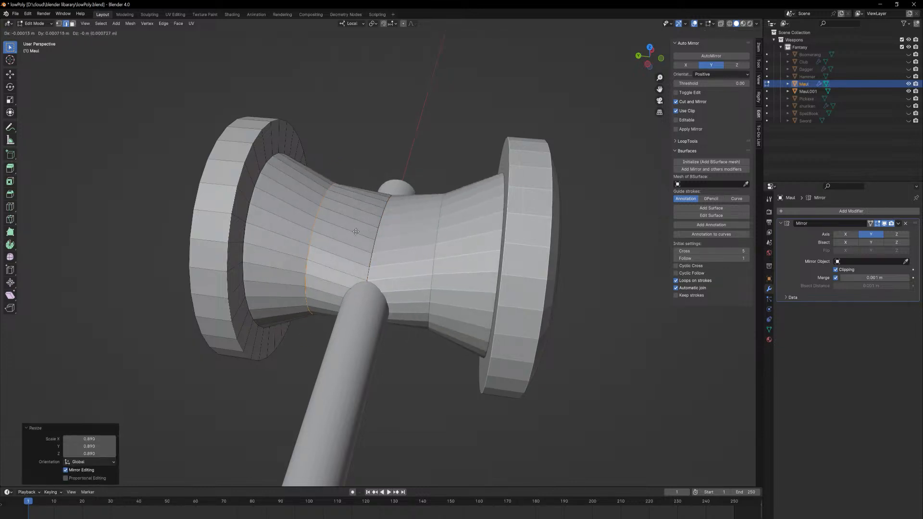
# Slide the new edge loop closer to the flange and scale it to about 0.8 to tighten the head's neck.
pyautogui.press('g')
pyautogui.press('g')
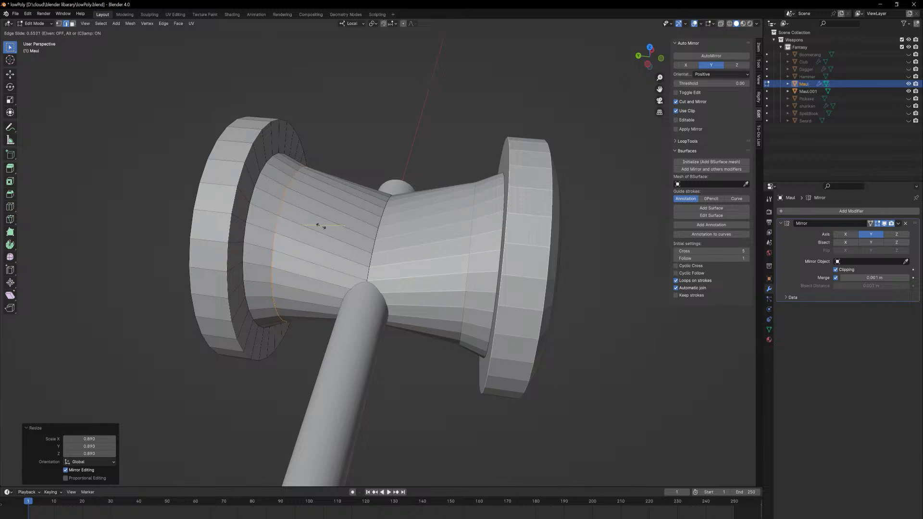
pyautogui.click(319, 219)
pyautogui.press('s')
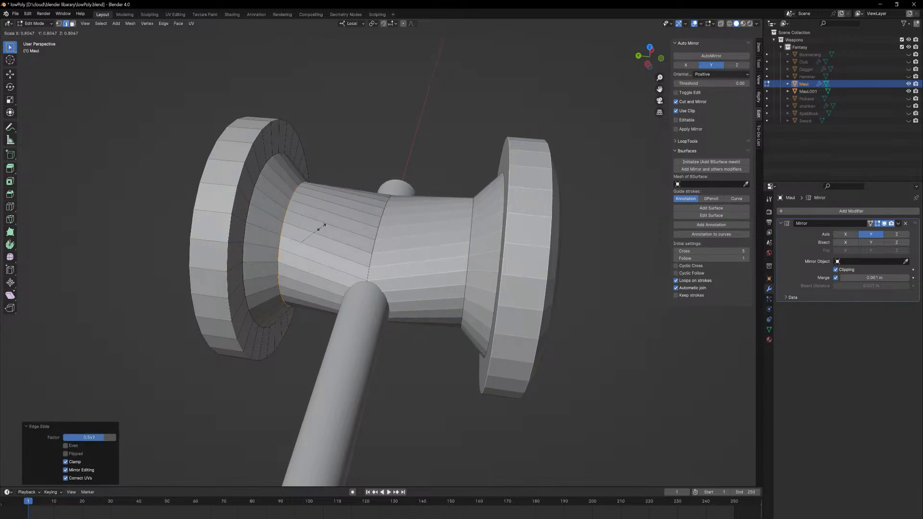
pyautogui.click(323, 227)
pyautogui.press('g')
pyautogui.press('g')
pyautogui.click(362, 234)
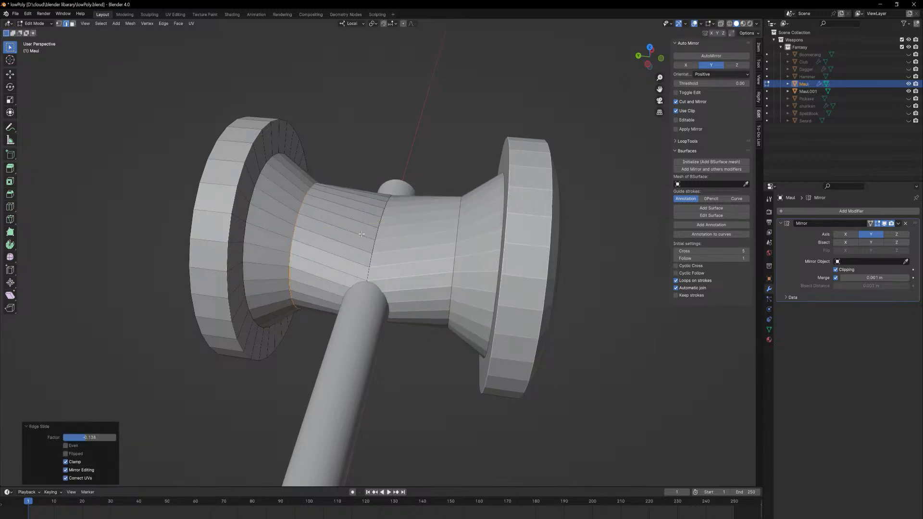
# Bevel the neck edge loop with several segments into a smooth curve between the flange and the head's middle.
pyautogui.hotkey('ctrl', 'b')
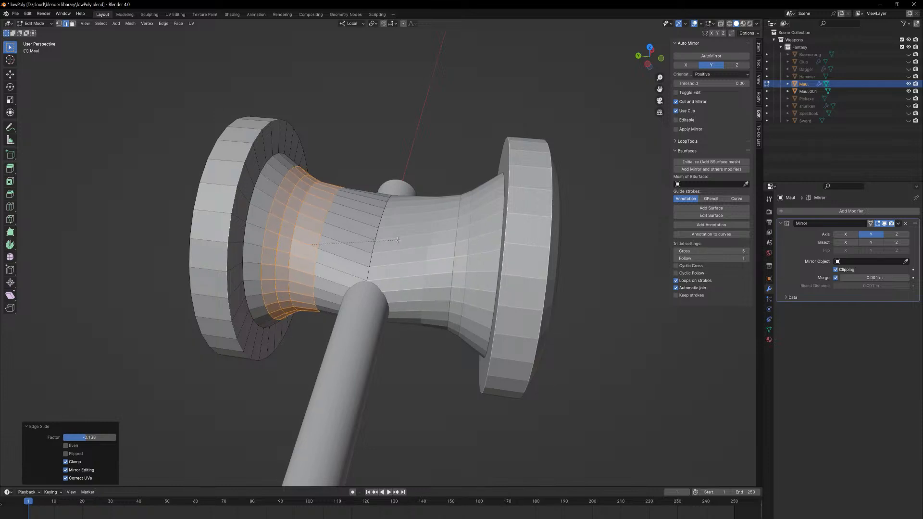
pyautogui.click(398, 240)
pyautogui.press('Tab')
pyautogui.moveTo(382, 304); pyautogui.dragTo(378, 235, button='middle')
pyautogui.press('Tab')
pyautogui.moveTo(378, 180); pyautogui.dragTo(396, 189, button='middle')
# Select the head's central edge loop and scale it uniformly to about 0.85.
pyautogui.hotkey('alt', 'a')
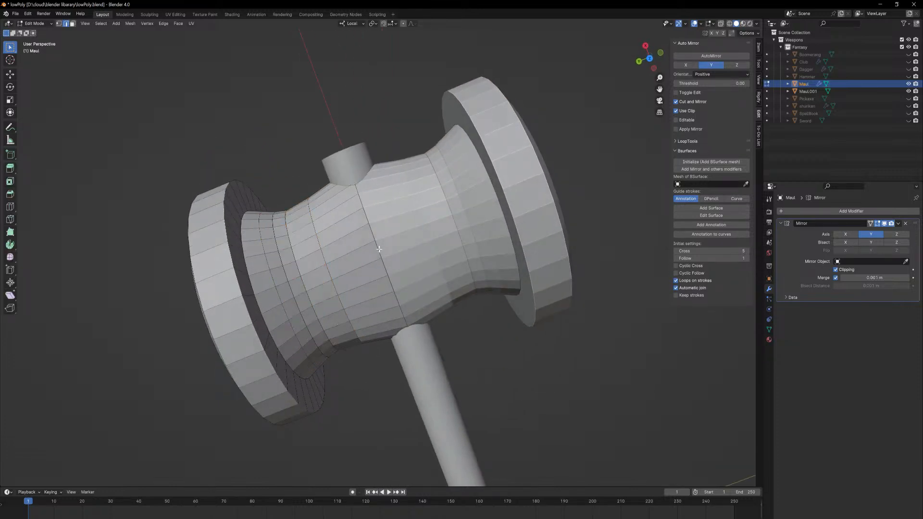
pyautogui.press('s')
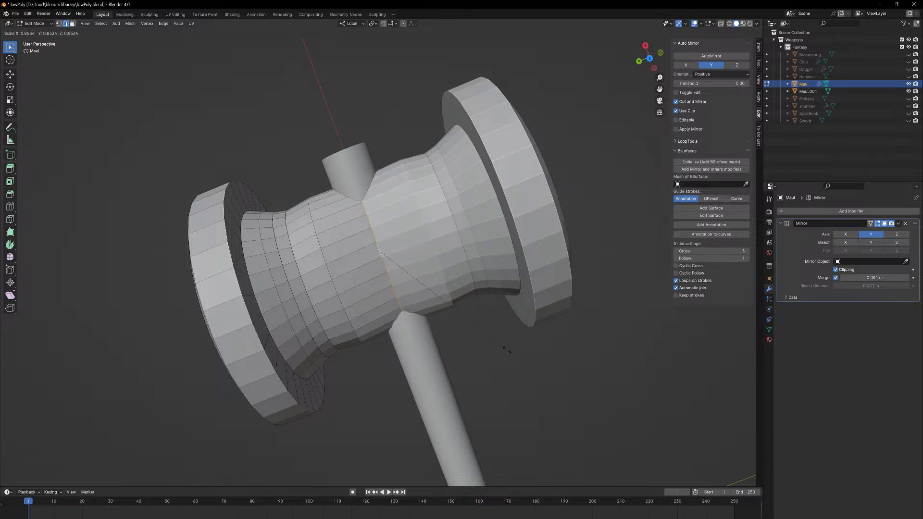
pyautogui.click(505, 349)
# Scale the edge loop beside the centre to about 0.924 and slide it closer to the head's middle.
pyautogui.hotkey('alt', 'a')
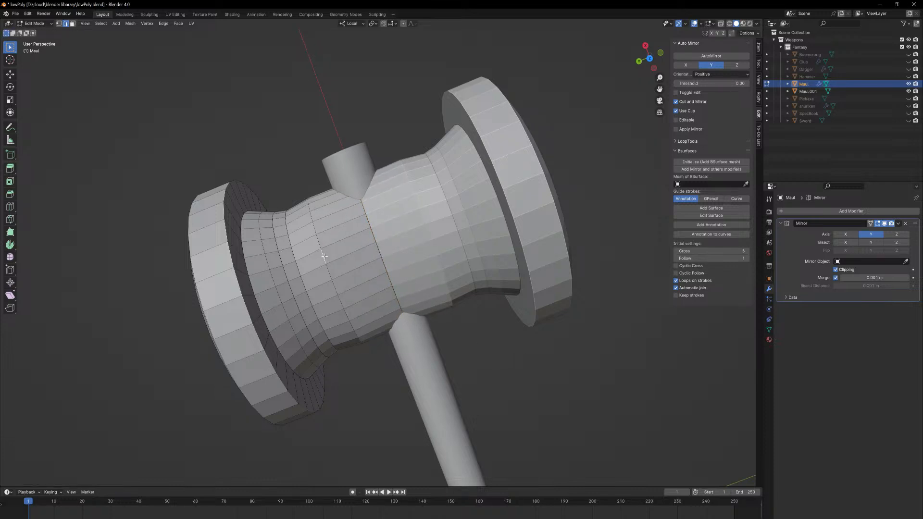
pyautogui.press('s')
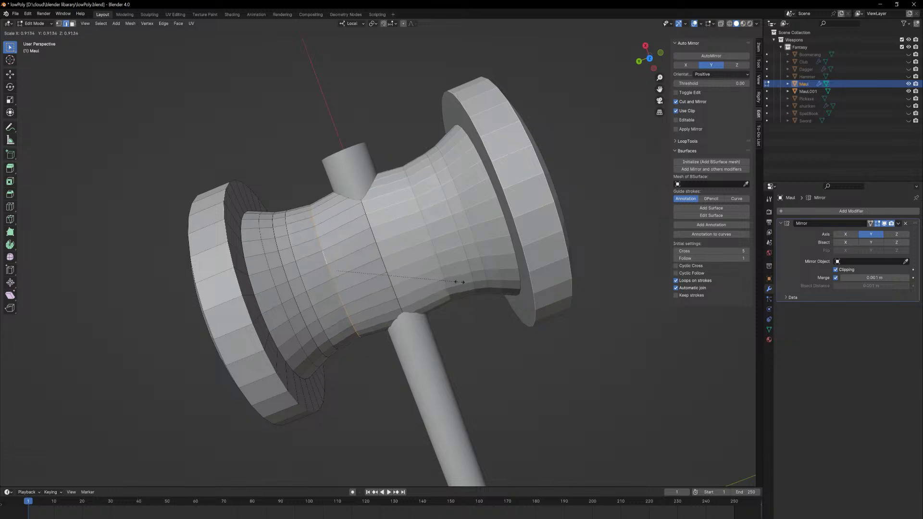
pyautogui.click(460, 284)
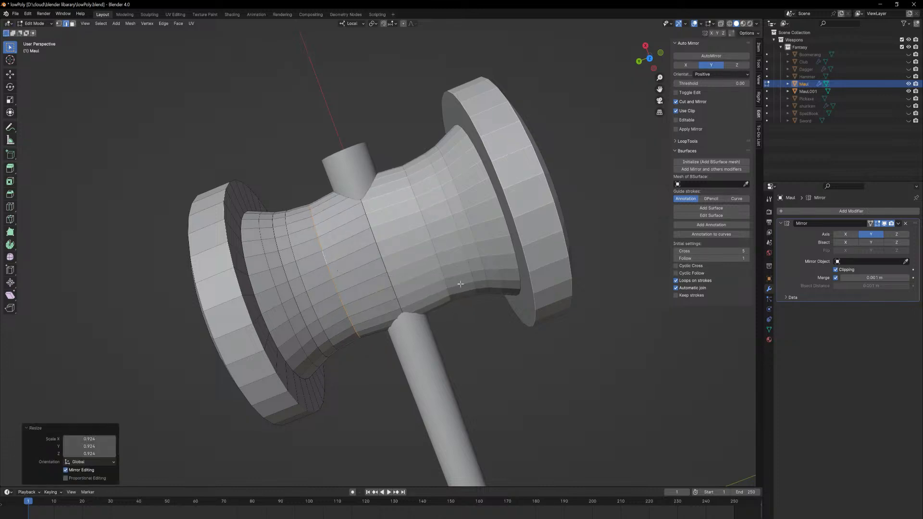
pyautogui.press('g')
pyautogui.press('g')
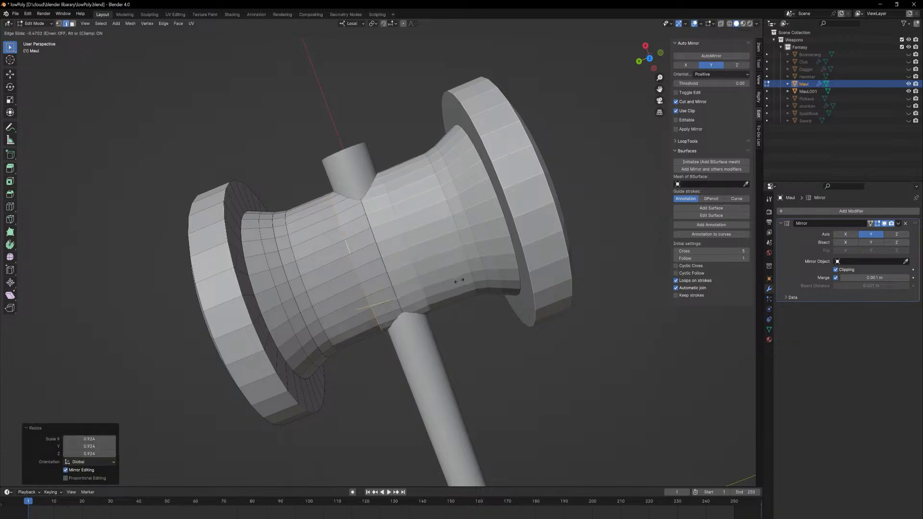
pyautogui.click(450, 283)
pyautogui.press('Tab')
pyautogui.moveTo(492, 355); pyautogui.dragTo(497, 316, button='middle')
pyautogui.scroll(-8, 497, 317)
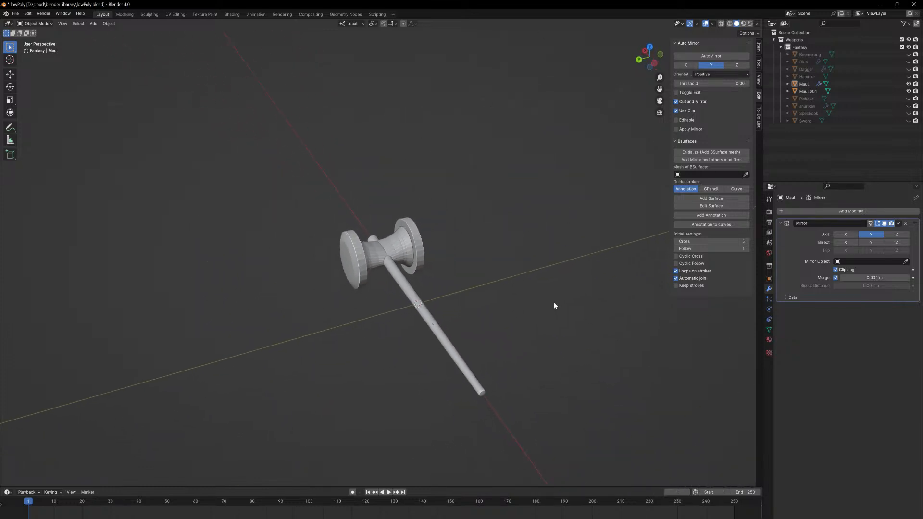
# Select the handle's whole mesh and lengthen it by scaling to about 1.608 along local X.
pyautogui.click(431, 328)
pyautogui.moveTo(431, 328); pyautogui.dragTo(464, 337, button='middle')
pyautogui.press('Tab')
pyautogui.press('z')
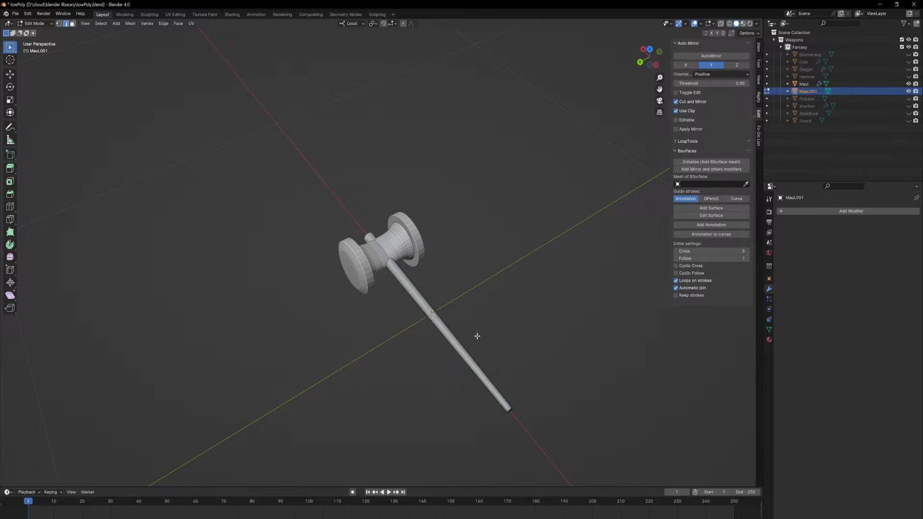
pyautogui.press('l')
pyautogui.press('s')
pyautogui.press('y')
pyautogui.press('y')
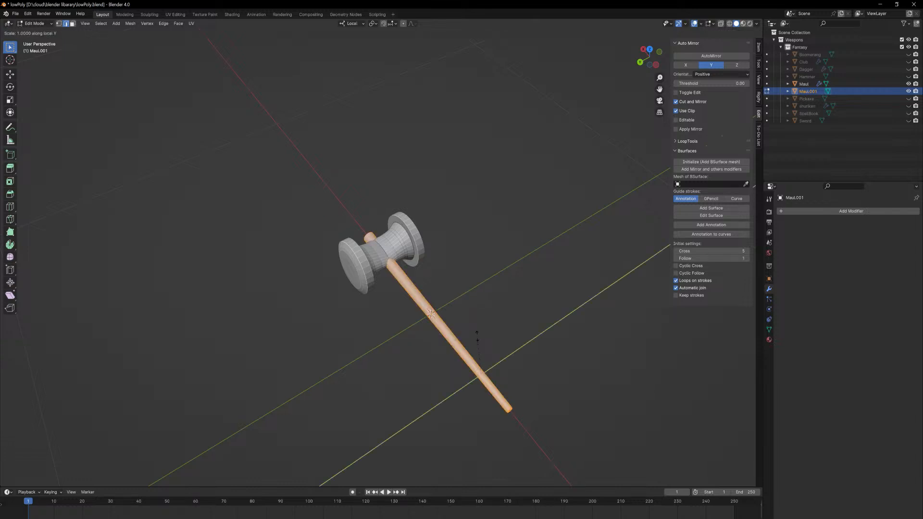
pyautogui.press('x')
pyautogui.press('x')
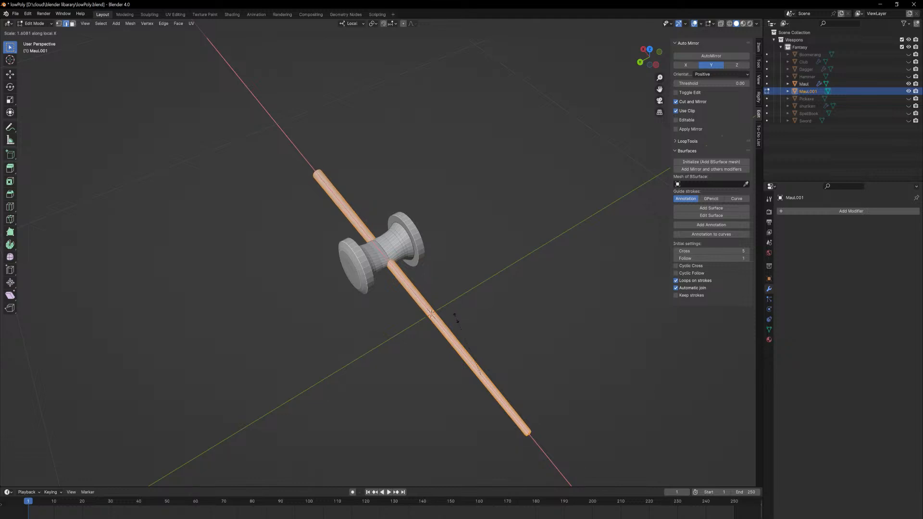
pyautogui.click(456, 317)
# Move the handle mesh about -0.318 m along local X so only a short end protrudes above the head.
pyautogui.press('g')
pyautogui.press('x')
pyautogui.press('x')
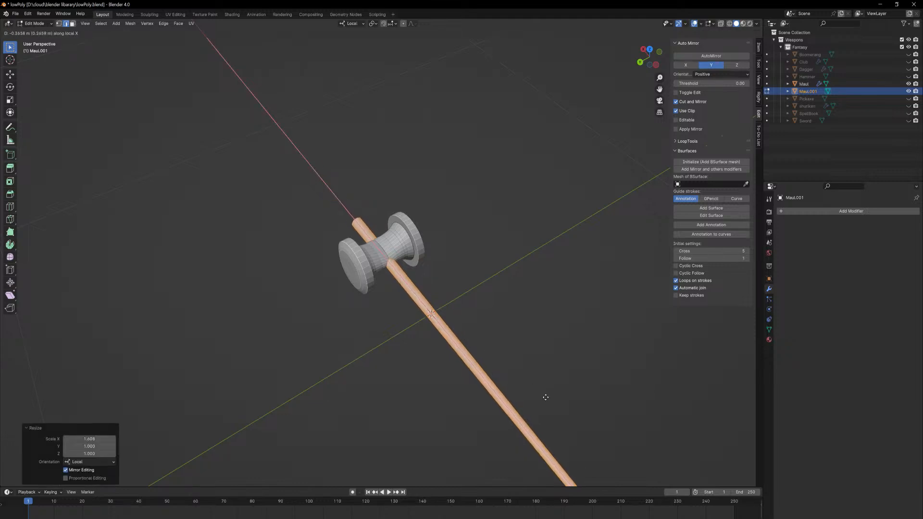
pyautogui.click(562, 405)
pyautogui.scroll(-2, 538, 394)
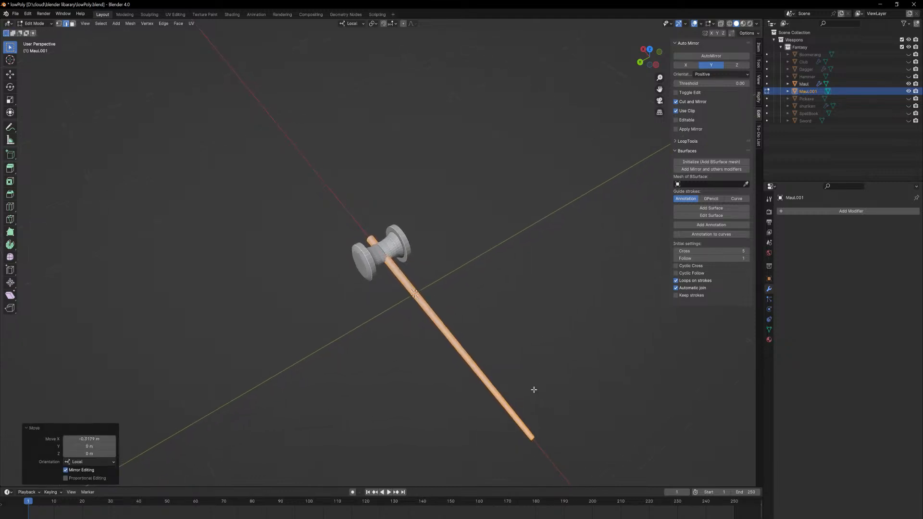
# Shorten the handle mesh to about 0.76 along local X and move it back up through the head.
pyautogui.press('s')
pyautogui.press('x')
pyautogui.press('x')
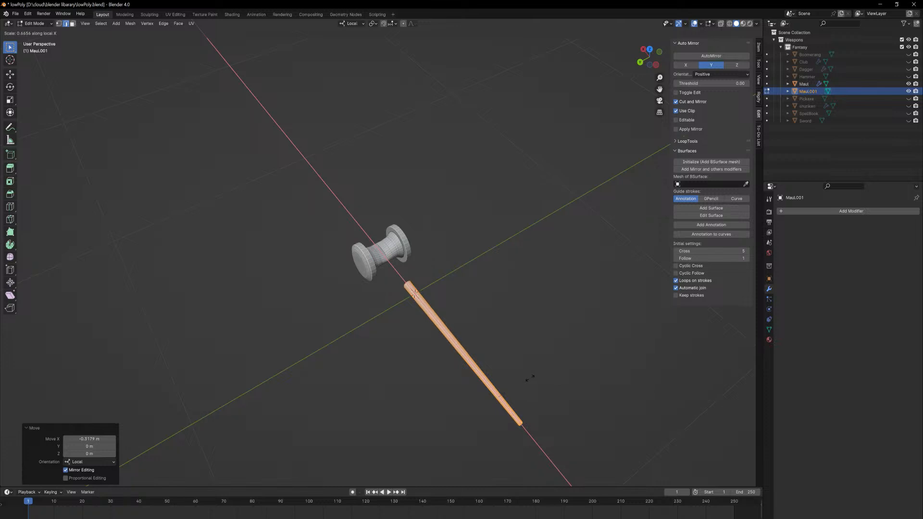
pyautogui.click(538, 383)
pyautogui.press('g')
pyautogui.press('x')
pyautogui.press('x')
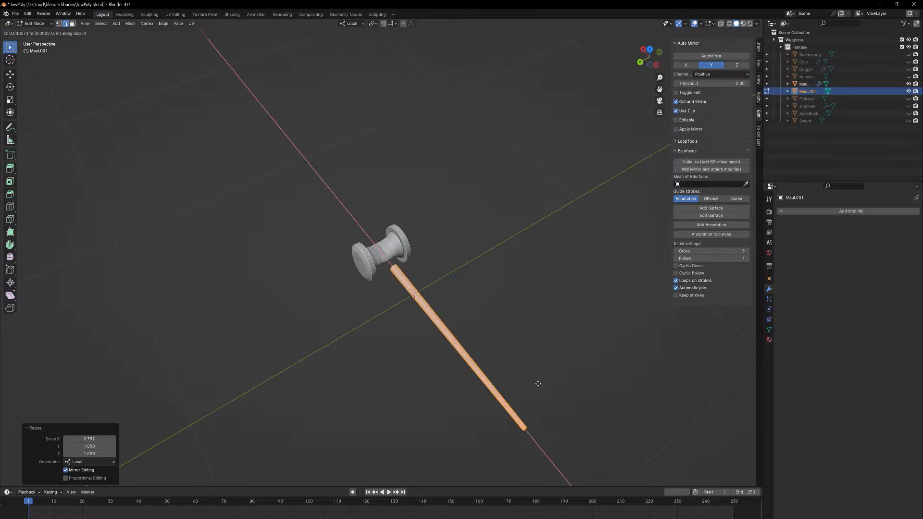
pyautogui.click(500, 352)
pyautogui.press('Tab')
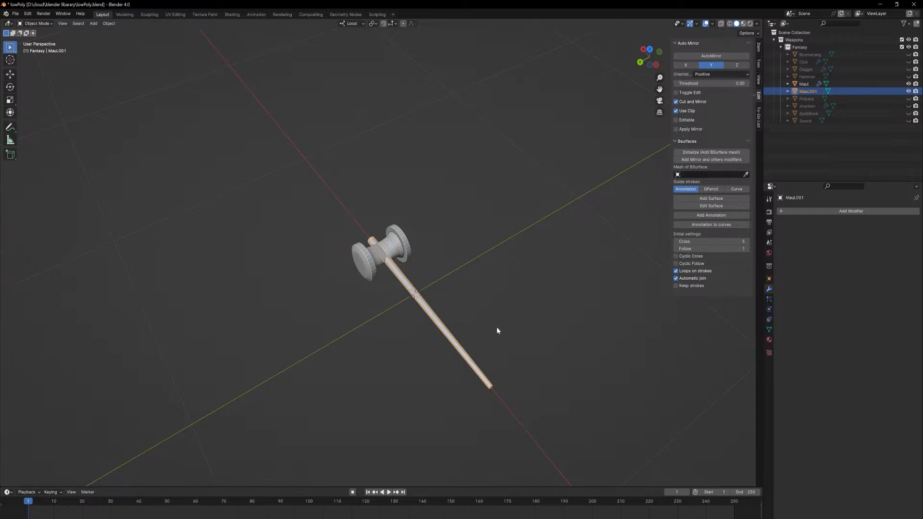
# Select the maul's hammer head object for a close view.
pyautogui.moveTo(497, 327); pyautogui.dragTo(484, 325, button='middle')
pyautogui.click(485, 325)
pyautogui.moveTo(461, 295); pyautogui.dragTo(404, 188, button='middle')
pyautogui.click(380, 264)
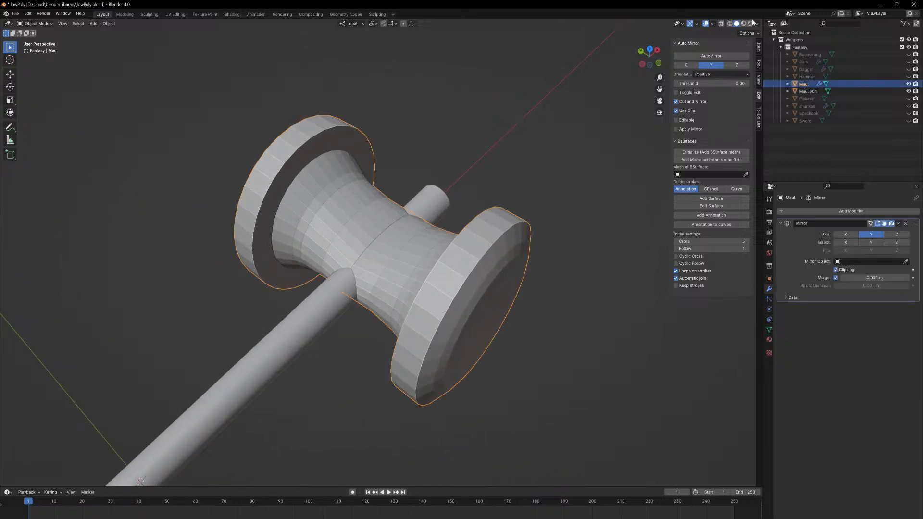
# Check the maul in rendered shading, then return to solid shading with the cavity effect turned off.
pyautogui.click(750, 23)
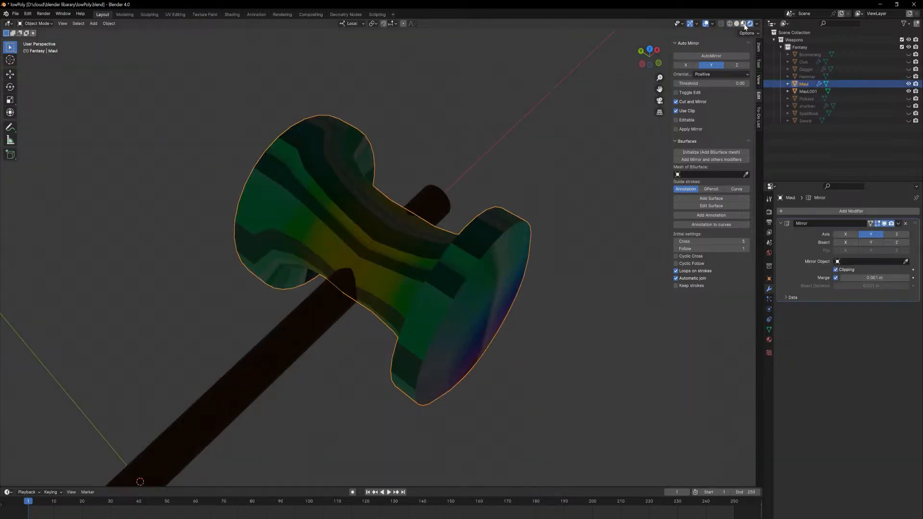
pyautogui.click(744, 24)
pyautogui.click(736, 25)
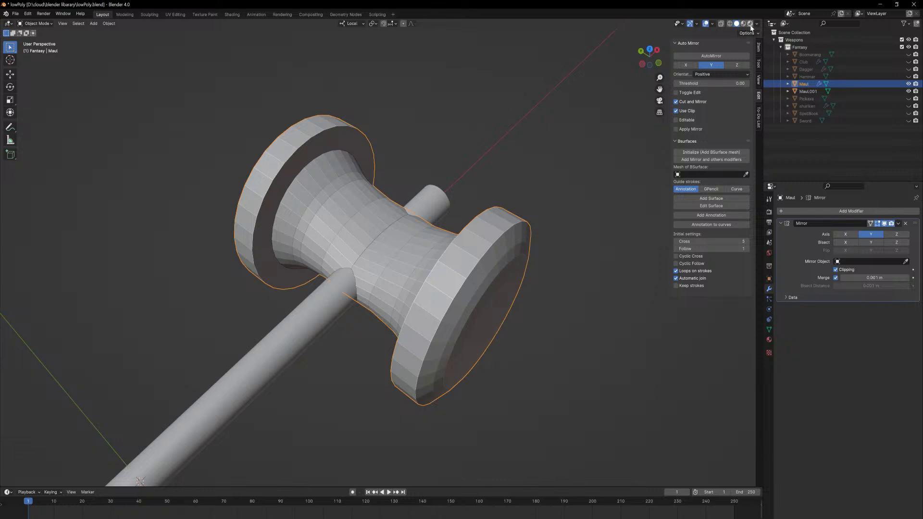
pyautogui.click(756, 24)
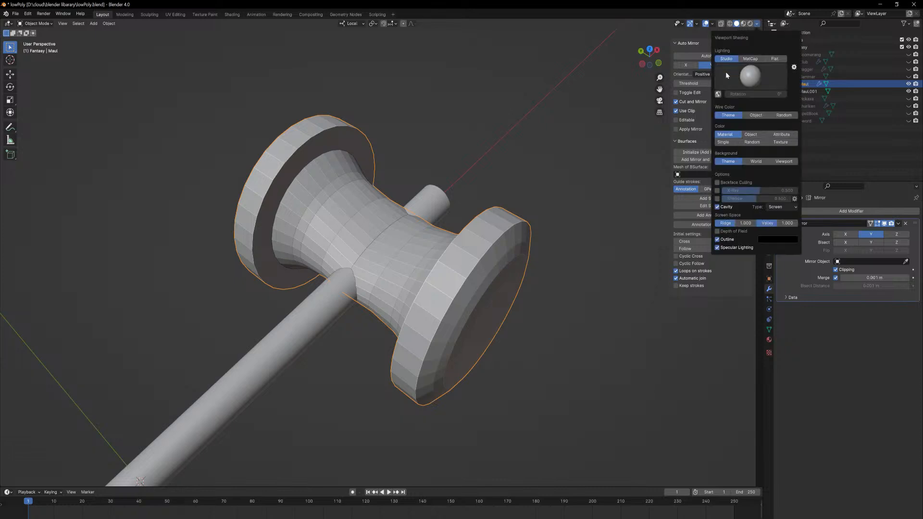
pyautogui.click(717, 207)
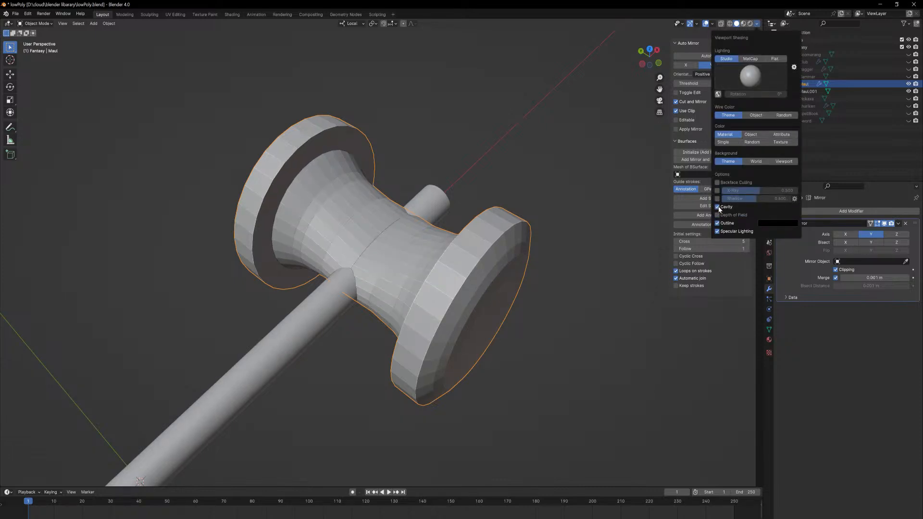
# Apply Shade Auto Smooth to the maul's head and deselect it.
pyautogui.rightClick(478, 254)
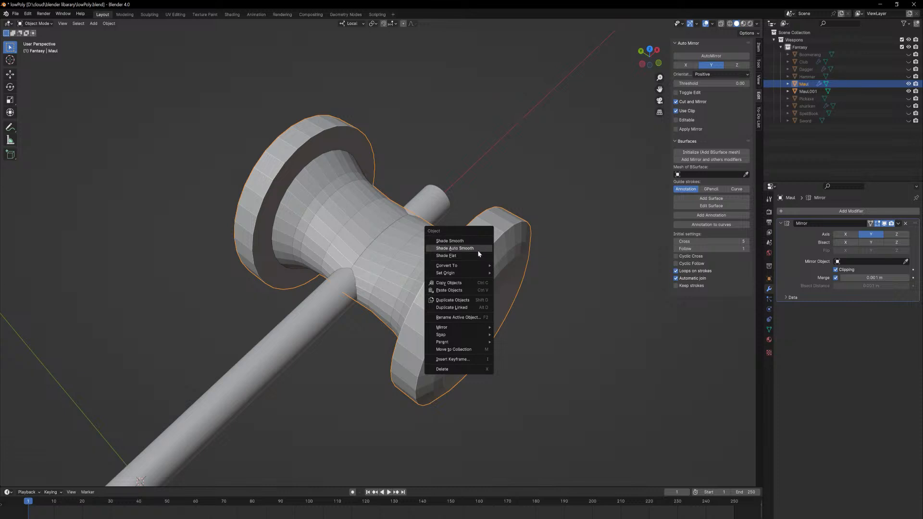
pyautogui.click(478, 249)
pyautogui.click(471, 160)
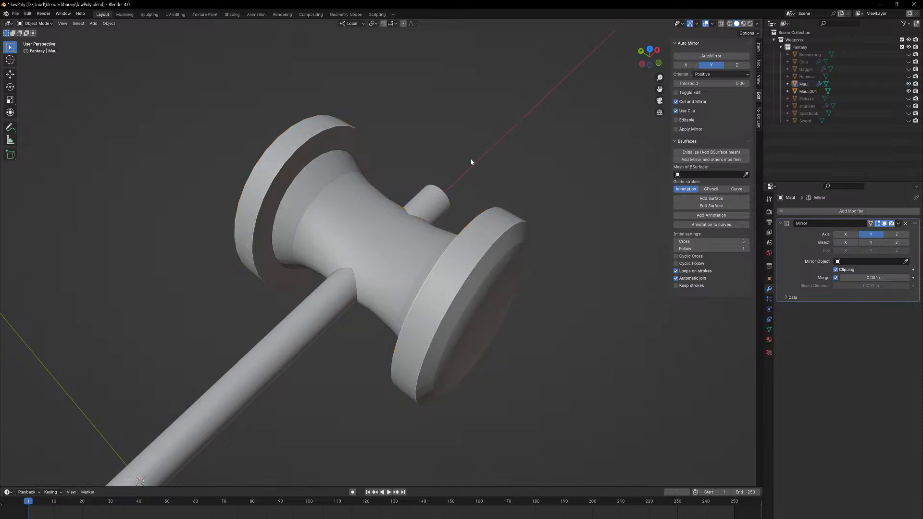
# Try to bevel the edge loop where the head's flange meets the curved waist.
pyautogui.moveTo(471, 160); pyautogui.dragTo(403, 237, button='middle')
pyautogui.press('Tab')
pyautogui.scroll(3, 403, 237)
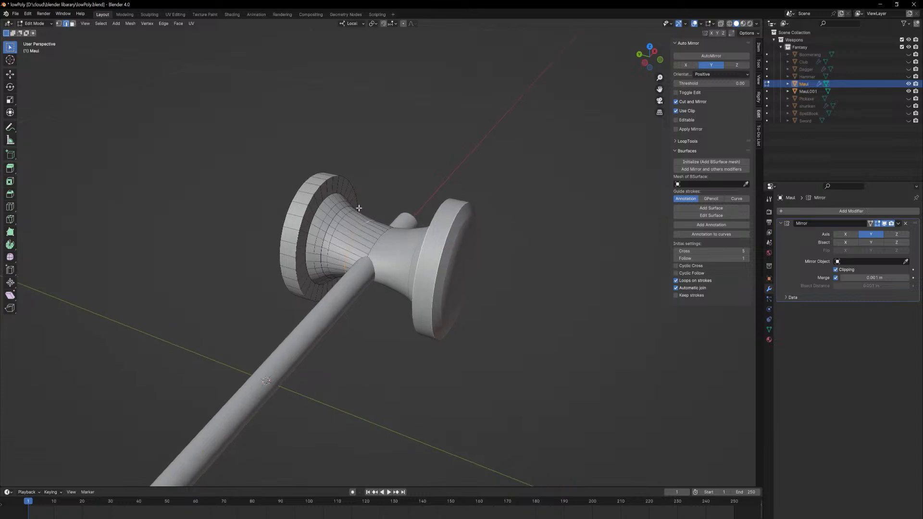
pyautogui.keyDown('alt'); pyautogui.click(288, 171); pyautogui.keyUp('alt')
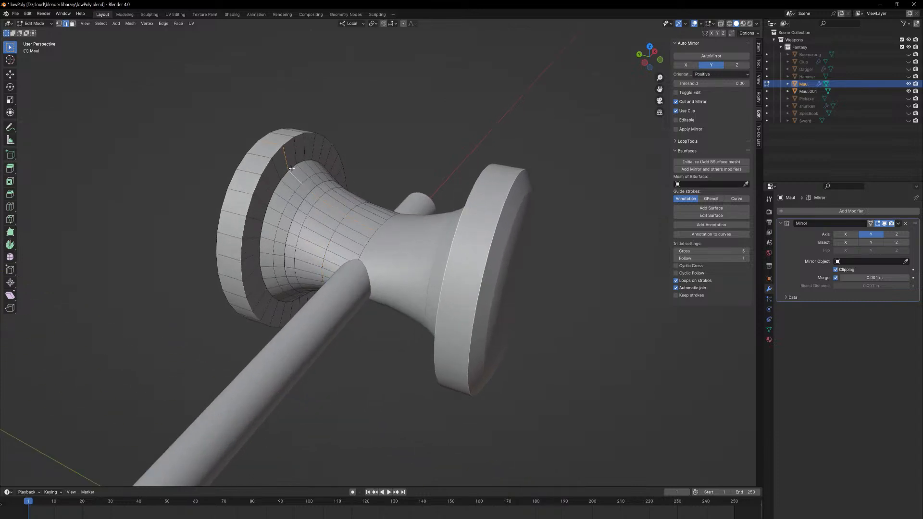
pyautogui.keyDown('alt'); pyautogui.click(292, 168); pyautogui.keyUp('alt')
pyautogui.rightClick(361, 198)
pyautogui.hotkey('ctrl', 'b')
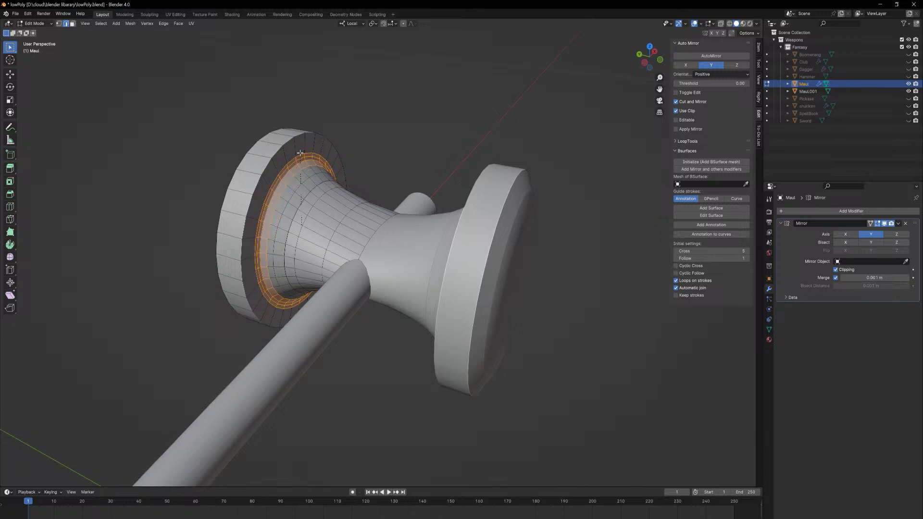
pyautogui.click(298, 145)
pyautogui.press('Tab')
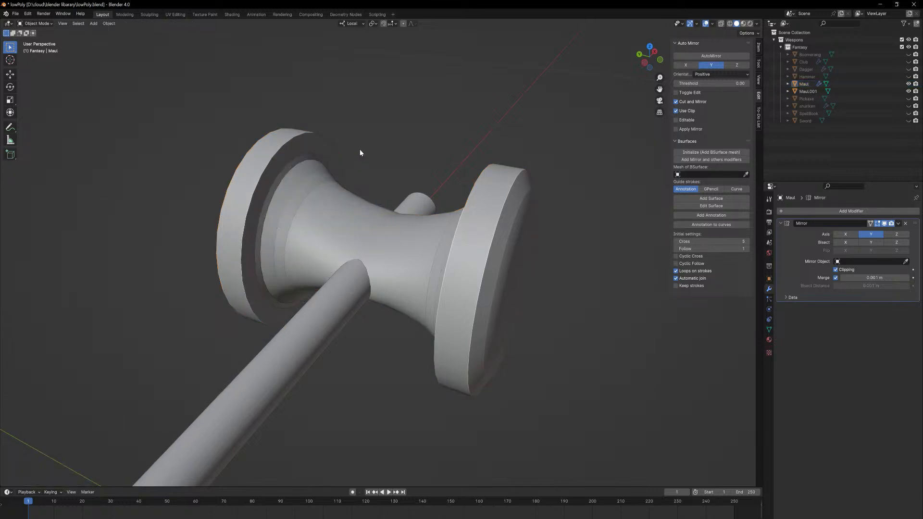
pyautogui.moveTo(360, 153); pyautogui.dragTo(347, 169, button='middle')
pyautogui.press('Tab')
pyautogui.press('Tab')
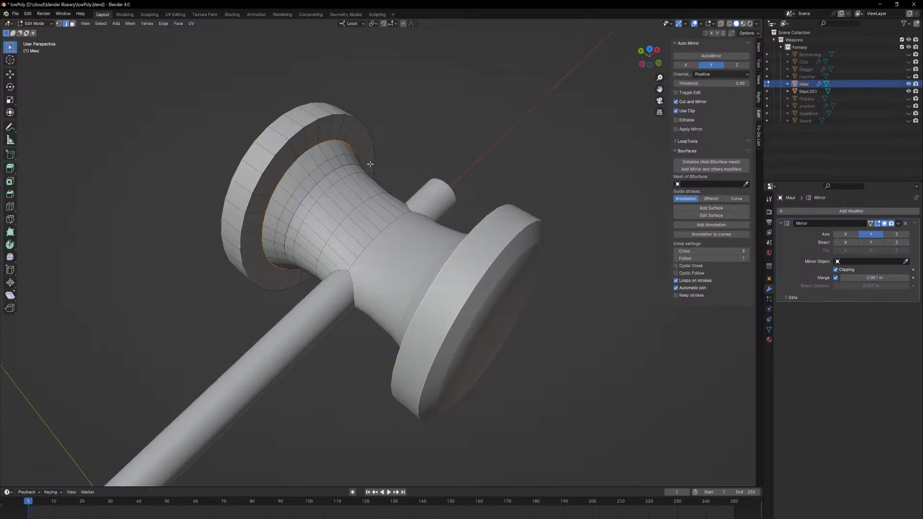
# In the UV Editing workspace, collapse all the head's UVs to a point and place it on a pale light-blue palette swatch.
pyautogui.moveTo(392, 160); pyautogui.dragTo(459, 147, button='middle')
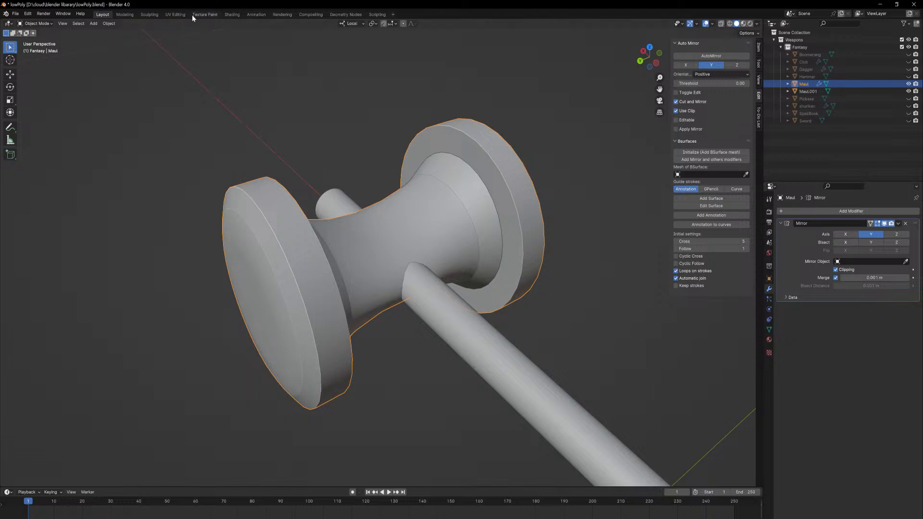
pyautogui.click(176, 16)
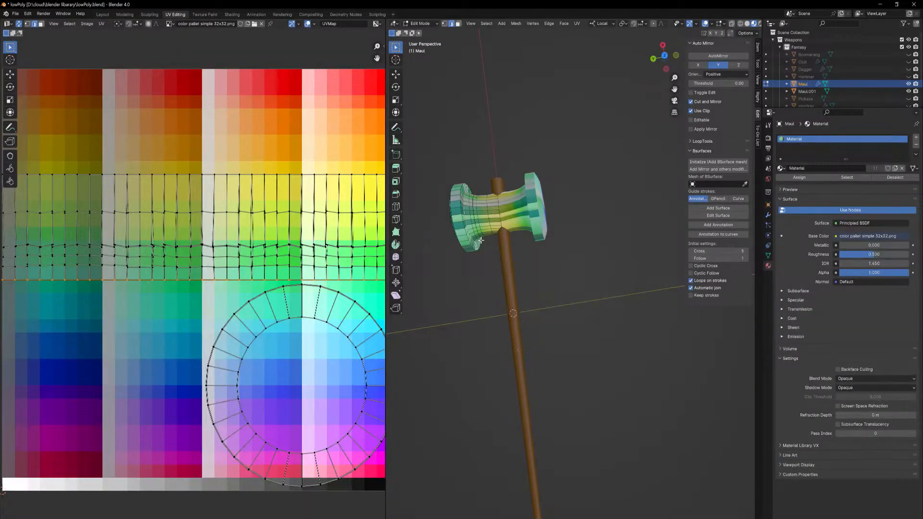
pyautogui.press('a')
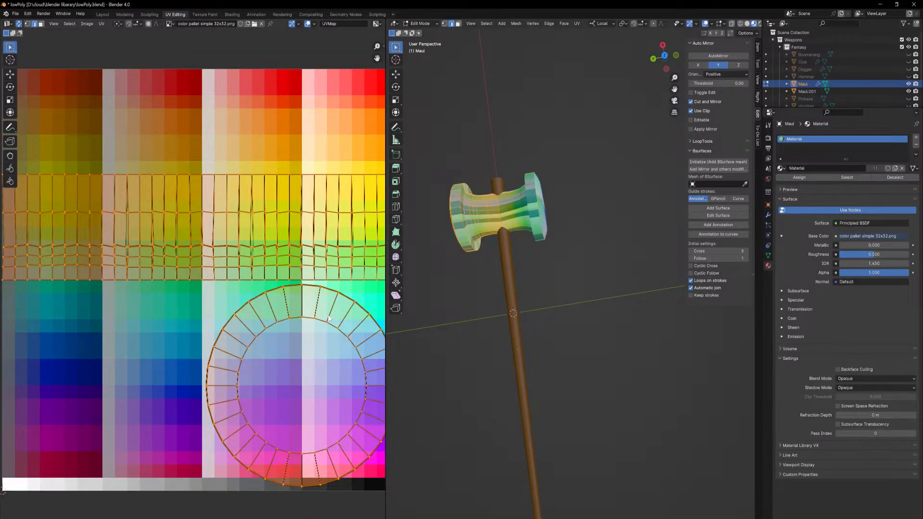
pyautogui.press('0')
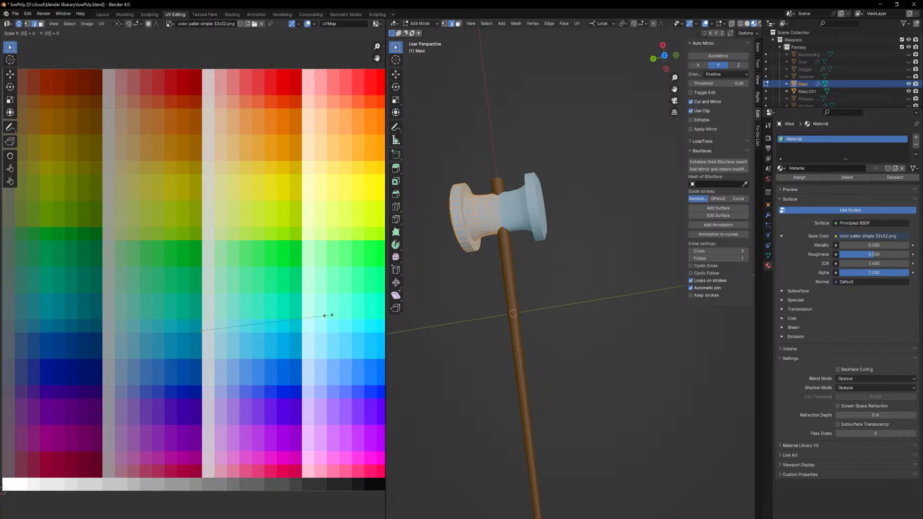
pyautogui.press('Return')
pyautogui.press('g')
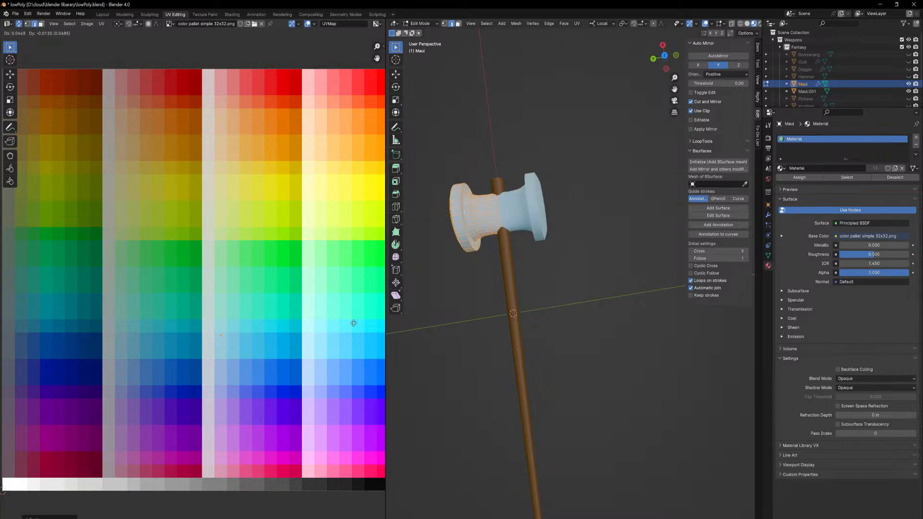
pyautogui.click(65, 308)
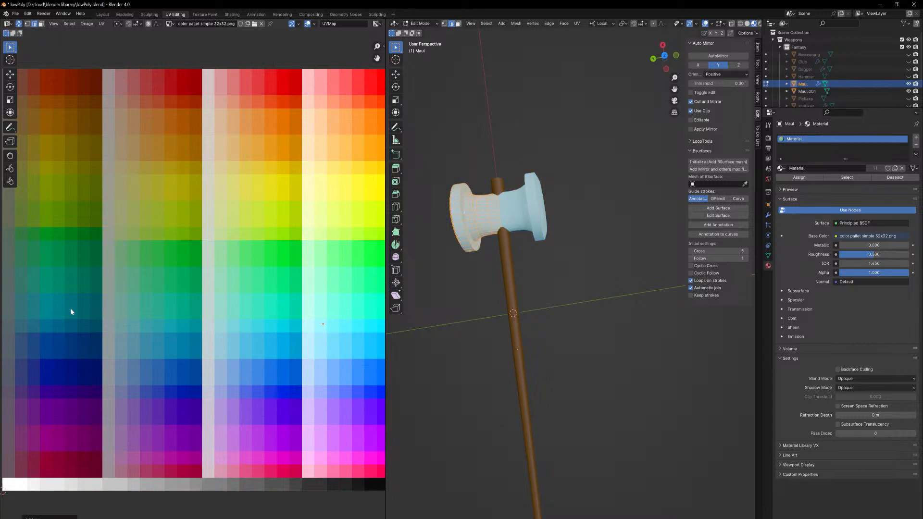
pyautogui.press('Tab')
pyautogui.click(591, 291)
# Scale the head up uniformly and shift it down the handle along its local X axis.
pyautogui.moveTo(585, 292); pyautogui.dragTo(550, 244, button='middle')
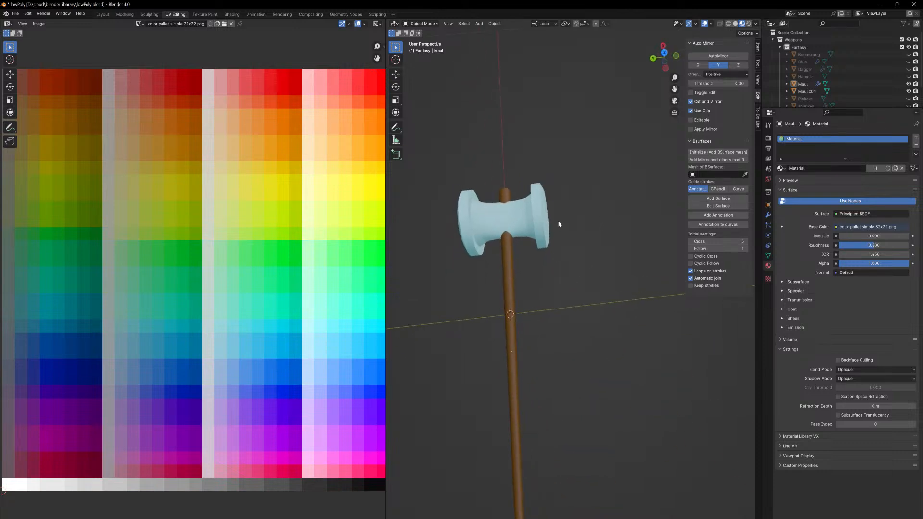
pyautogui.scroll(-3, 559, 224)
pyautogui.click(552, 239)
pyautogui.press('s')
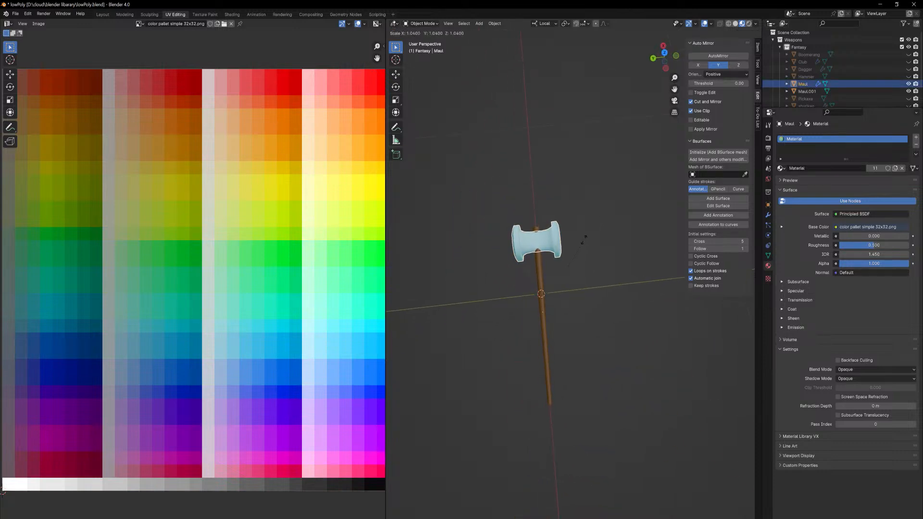
pyautogui.click(614, 224)
pyautogui.press('g')
pyautogui.press('z')
pyautogui.press('z')
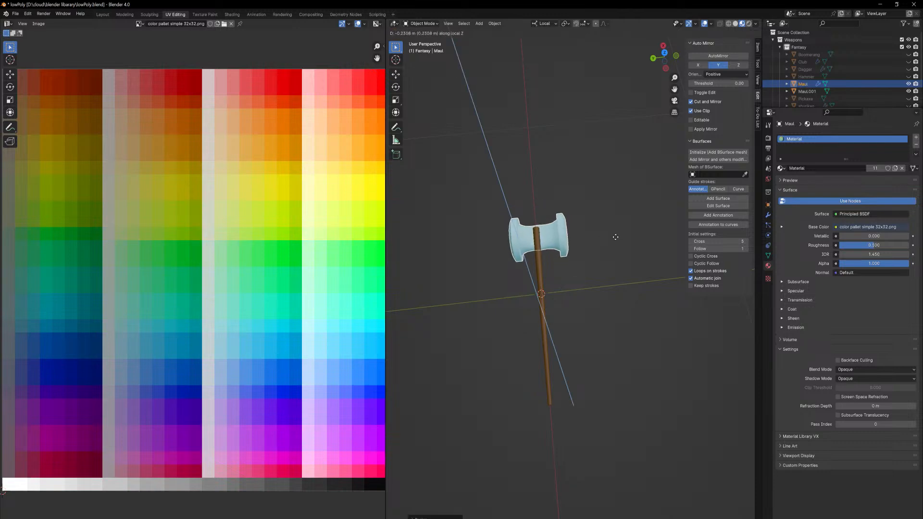
pyautogui.press('z')
pyautogui.press('x')
pyautogui.press('x')
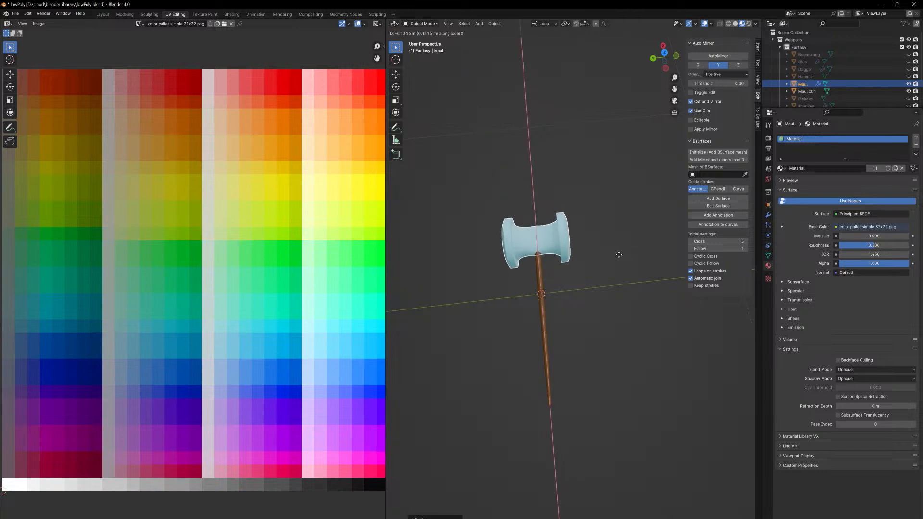
pyautogui.click(618, 262)
pyautogui.press('Tab')
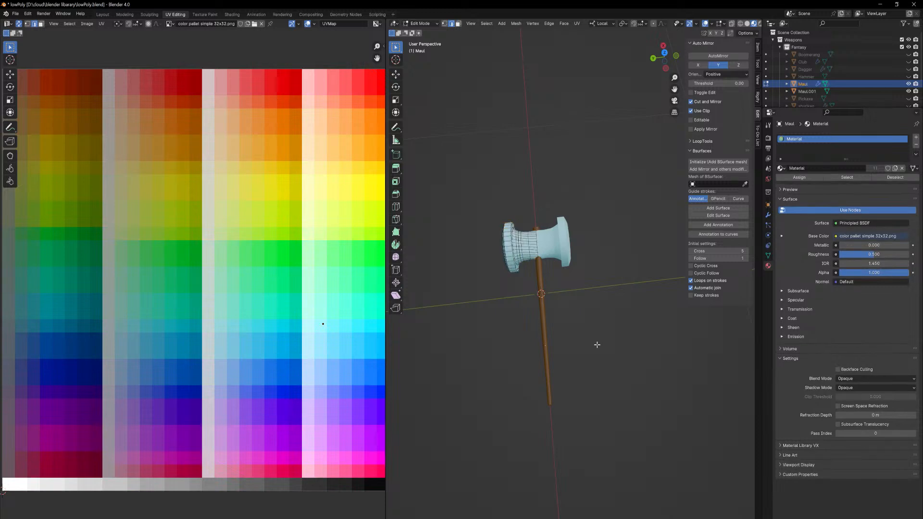
pyautogui.press('Tab')
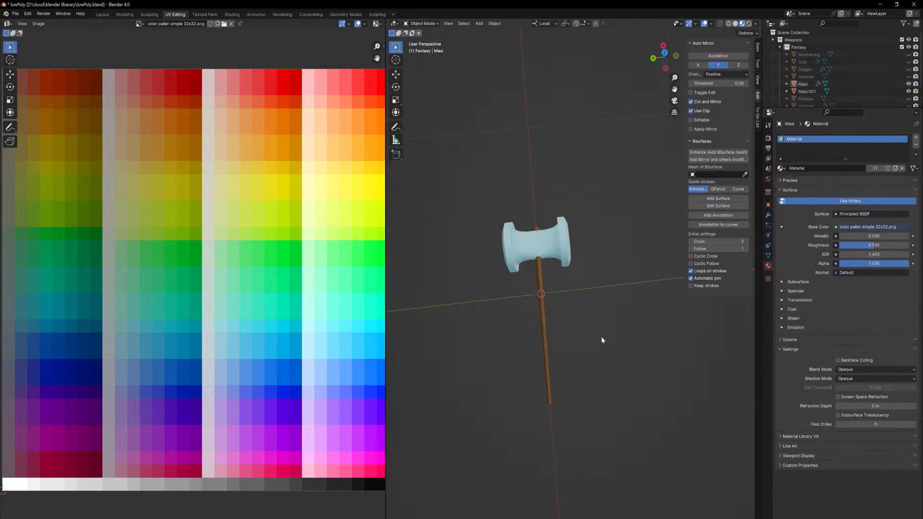
# Return to the Layout workspace and show the maul in material preview shading.
pyautogui.click(103, 13)
pyautogui.scroll(-4, 546, 342)
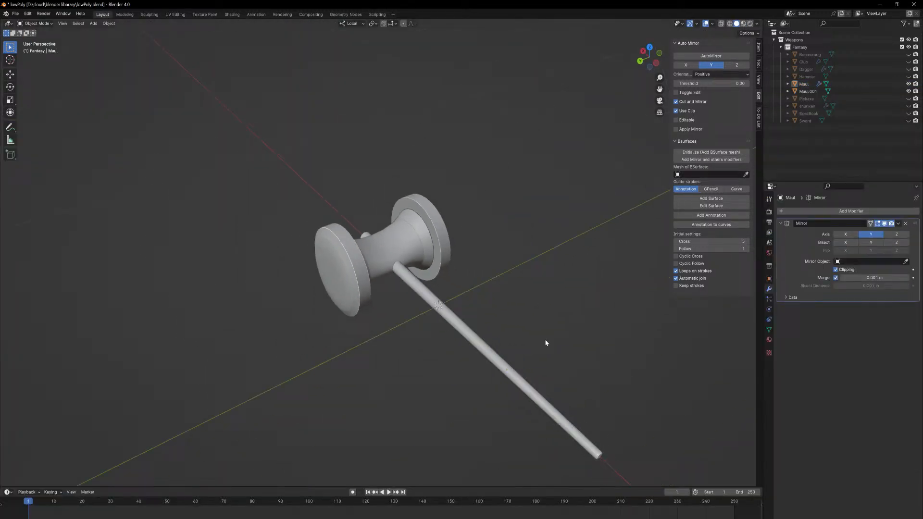
pyautogui.click(743, 24)
pyautogui.moveTo(515, 177); pyautogui.dragTo(538, 186, button='middle')
pyautogui.scroll(-3, 534, 319)
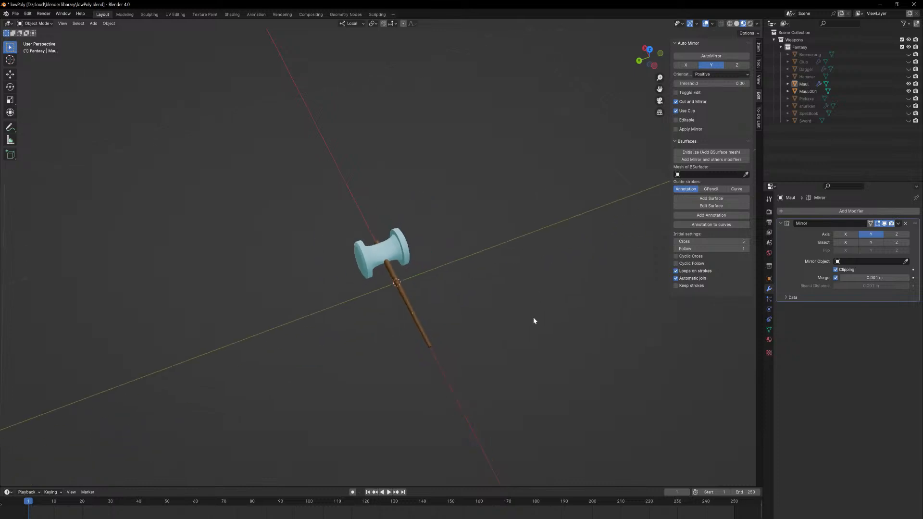
pyautogui.moveTo(533, 319); pyautogui.dragTo(508, 296, button='middle')
pyautogui.moveTo(509, 262); pyautogui.dragTo(475, 284, button='middle')
# Scale the head down uniformly to 0.745 and move it about 0.14 m along local X back toward the handle's upper end.
pyautogui.click(400, 265)
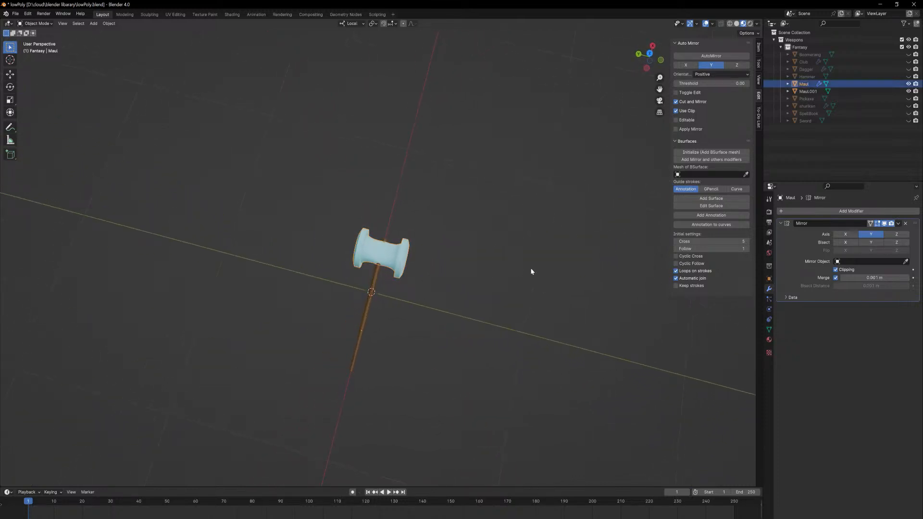
pyautogui.press('s')
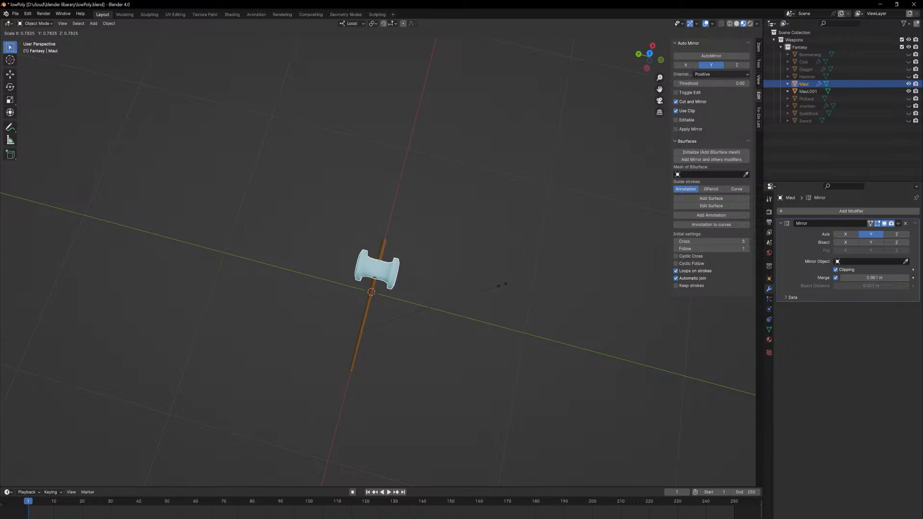
pyautogui.click(494, 289)
pyautogui.press('g')
pyautogui.press('z')
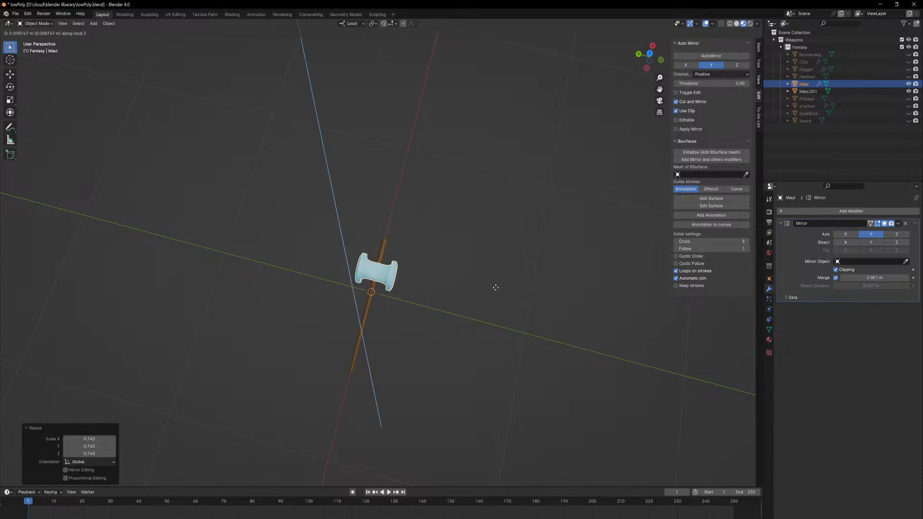
pyautogui.press('y')
pyautogui.press('y')
pyautogui.press('x')
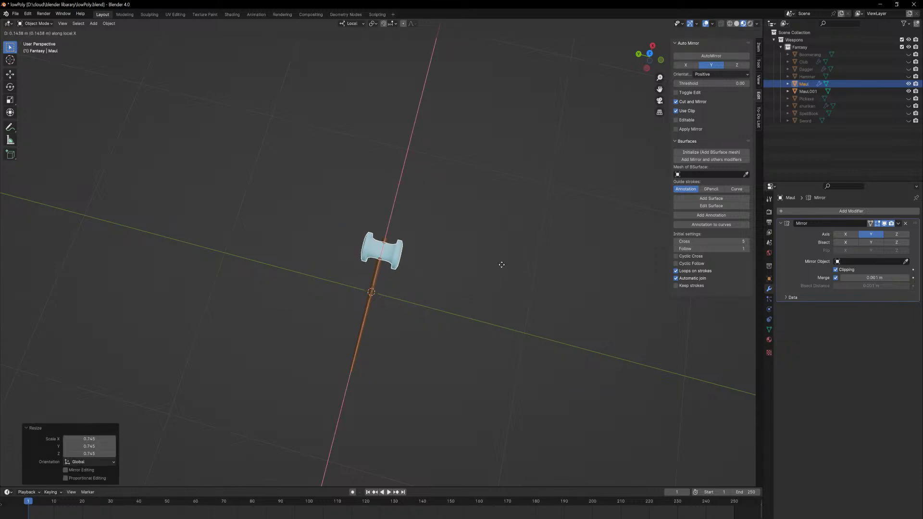
pyautogui.click(499, 266)
pyautogui.click(439, 338)
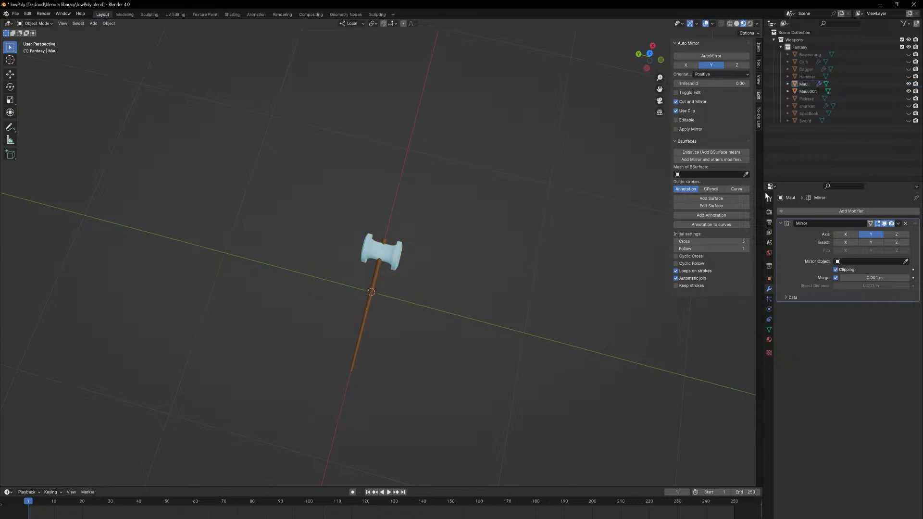
# Select the maul's head and handle together and join them into one object.
pyautogui.moveTo(412, 327); pyautogui.dragTo(422, 346, button='middle')
pyautogui.scroll(4, 414, 264)
pyautogui.moveTo(427, 307); pyautogui.dragTo(421, 240, button='middle')
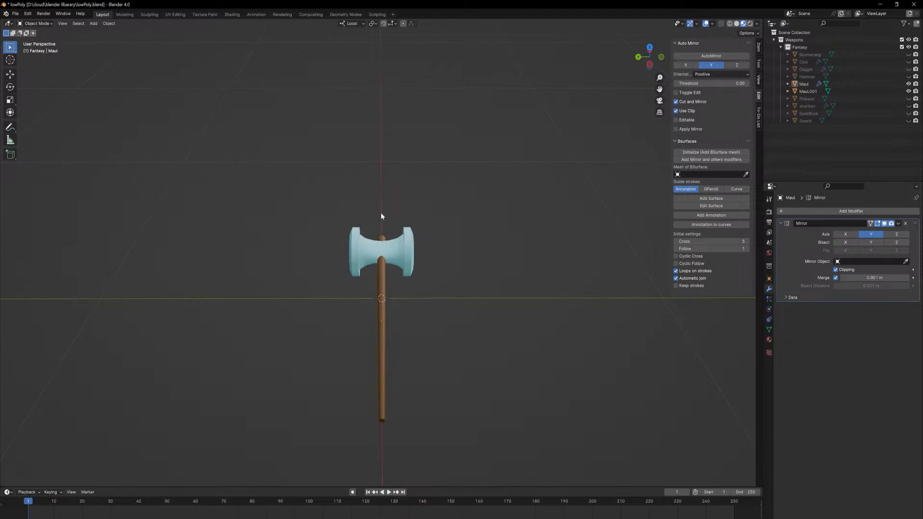
pyautogui.moveTo(331, 192); pyautogui.dragTo(472, 333)
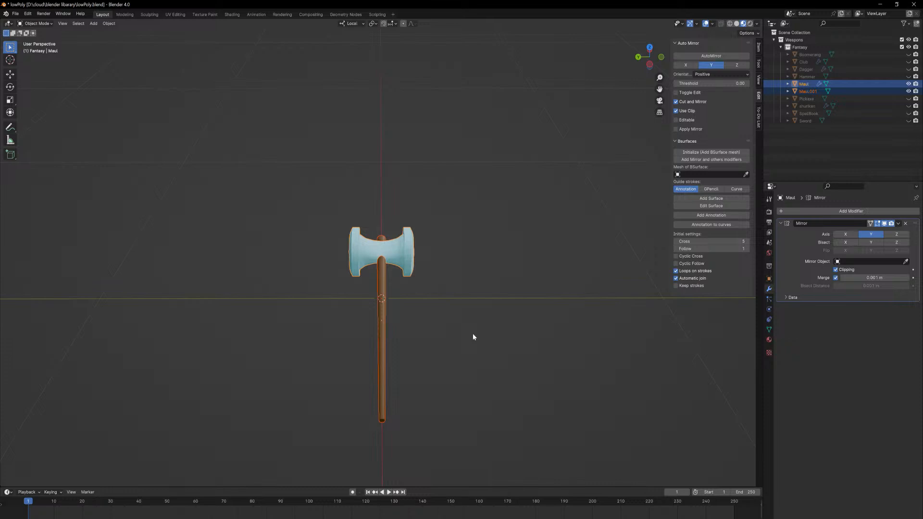
pyautogui.hotkey('ctrl', 'j')
pyautogui.click(472, 280)
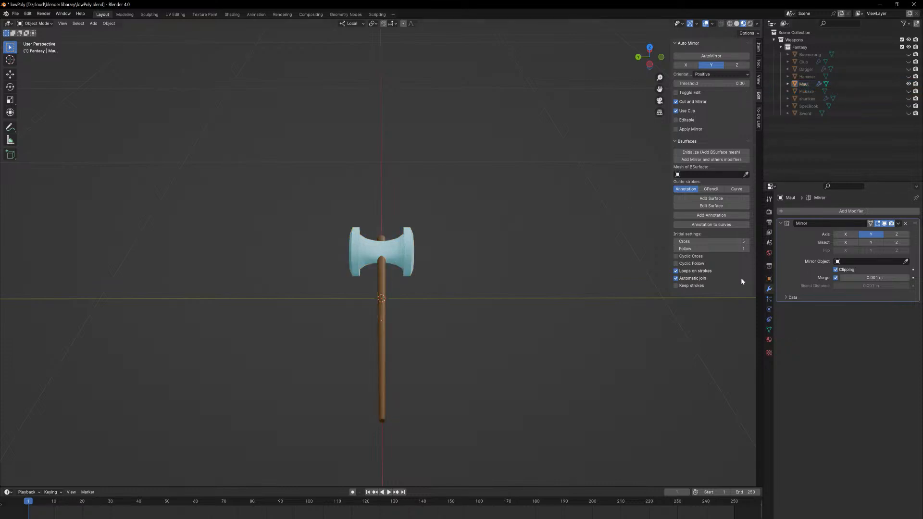
# Try applying and deleting the Mirror modifier on the joined maul, undoing each change.
pyautogui.click(805, 84)
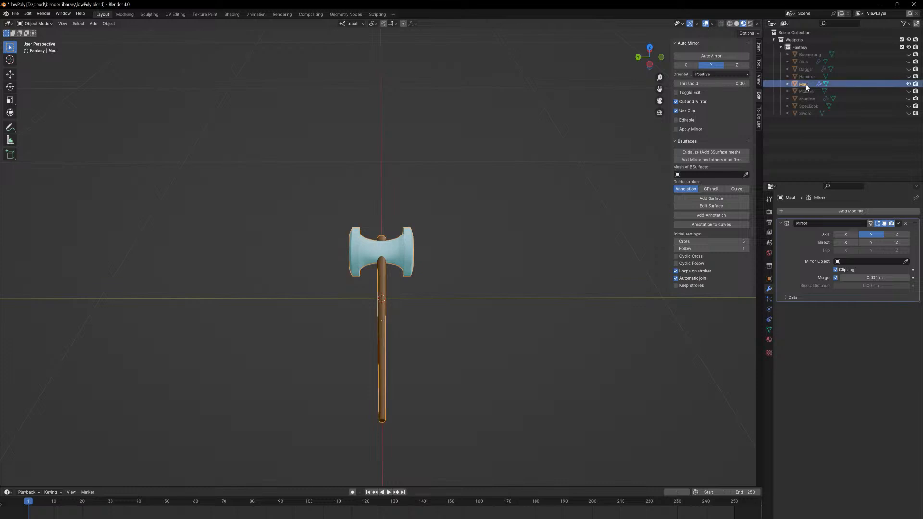
pyautogui.click(898, 224)
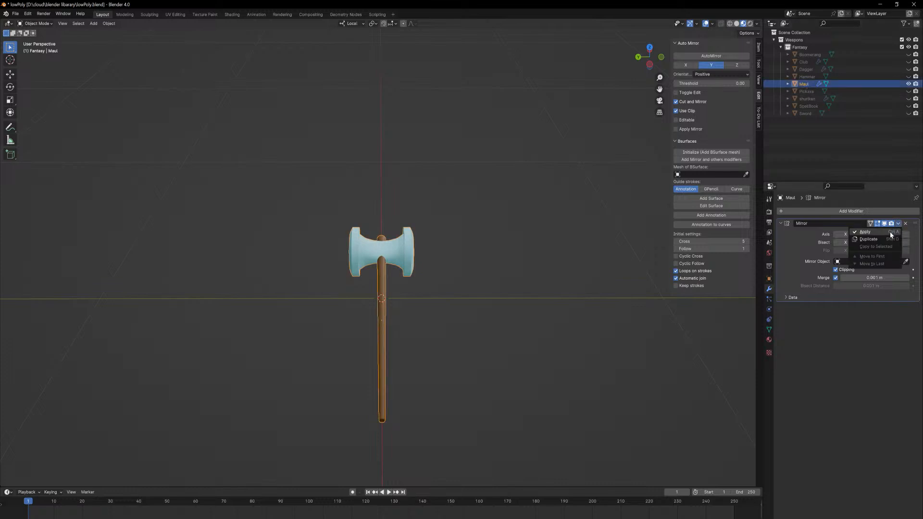
pyautogui.click(890, 232)
pyautogui.hotkey('ctrl', 'z')
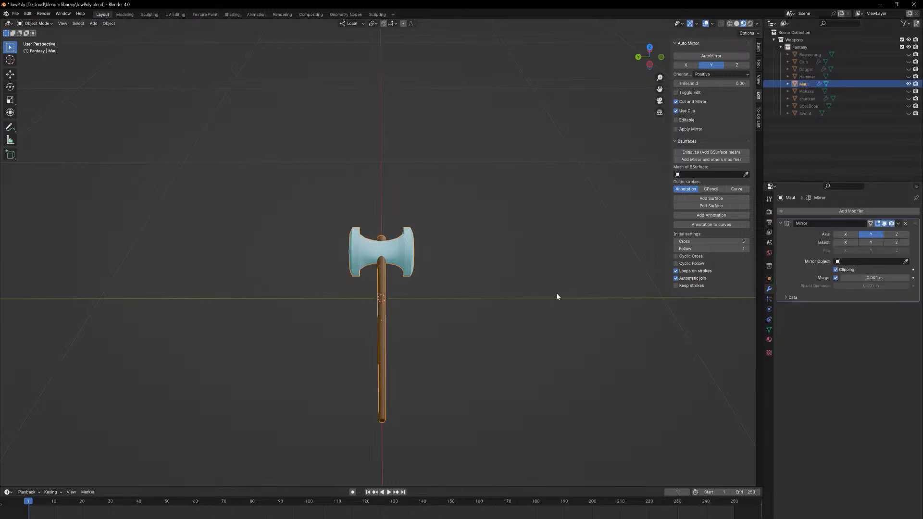
pyautogui.click(905, 224)
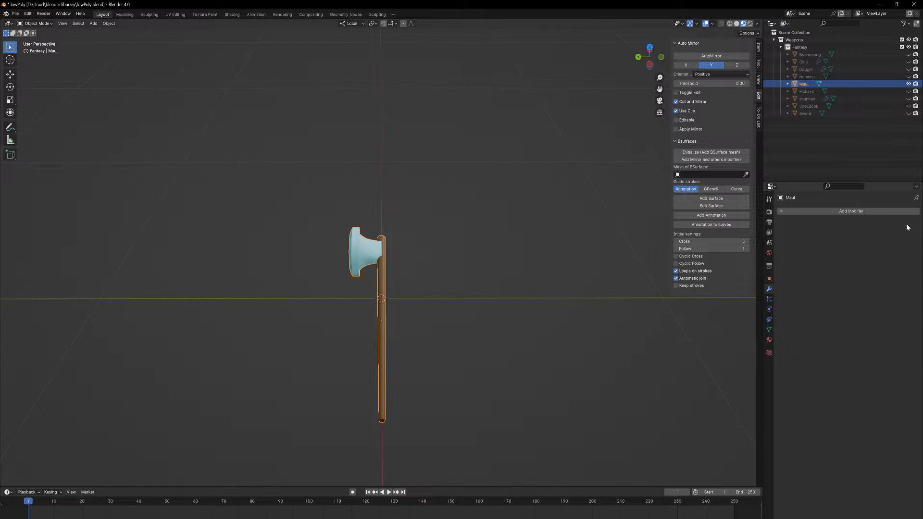
pyautogui.hotkey('ctrl', 'z')
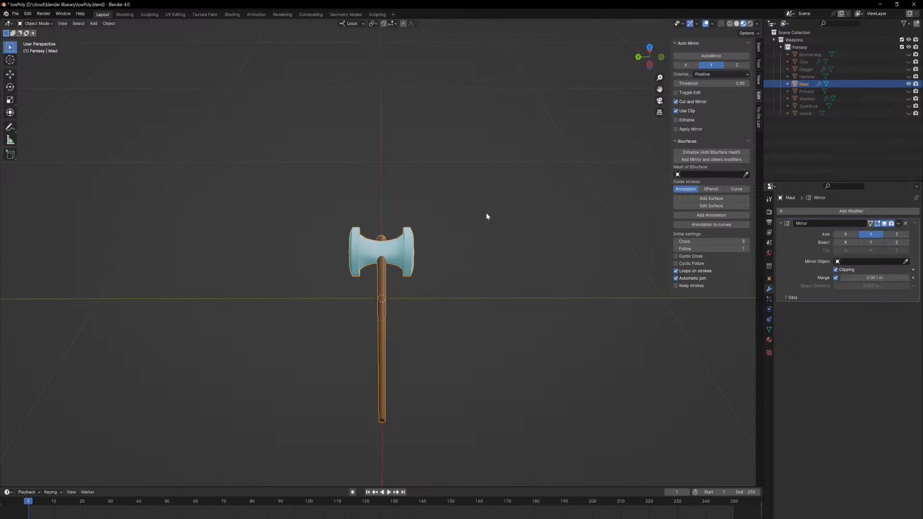
# Undo the join of the maul's head and handle, and apply the Mirror modifier on the head alone.
pyautogui.moveTo(488, 214); pyautogui.dragTo(490, 231, button='middle')
pyautogui.hotkey('shift', 'd')
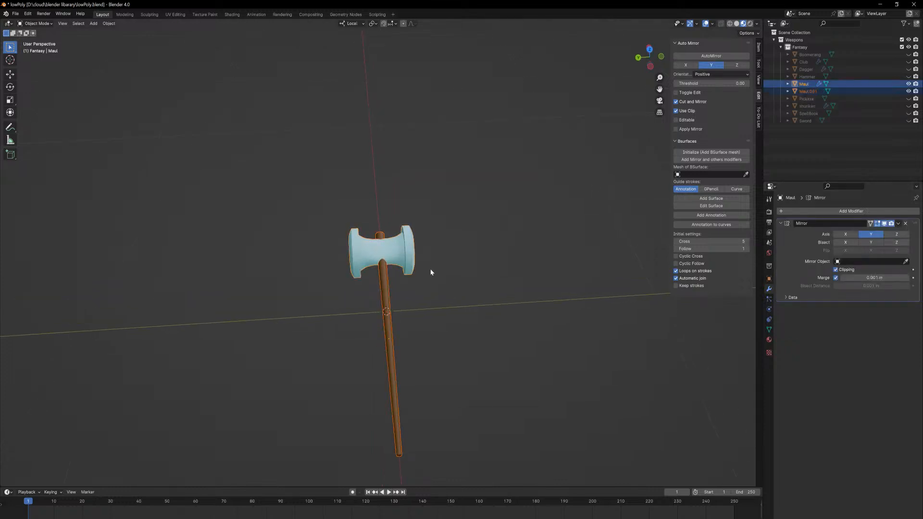
pyautogui.click(416, 261)
pyautogui.click(410, 262)
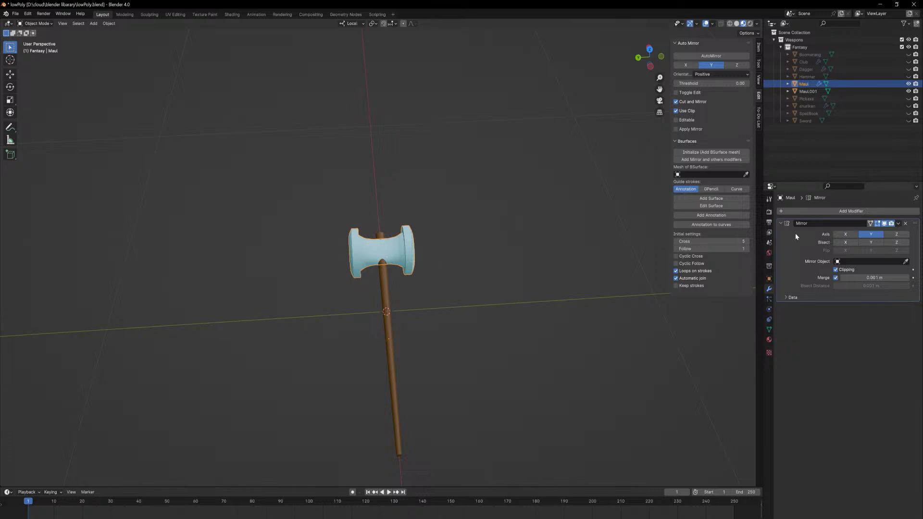
pyautogui.hotkey('ctrl', 'a')
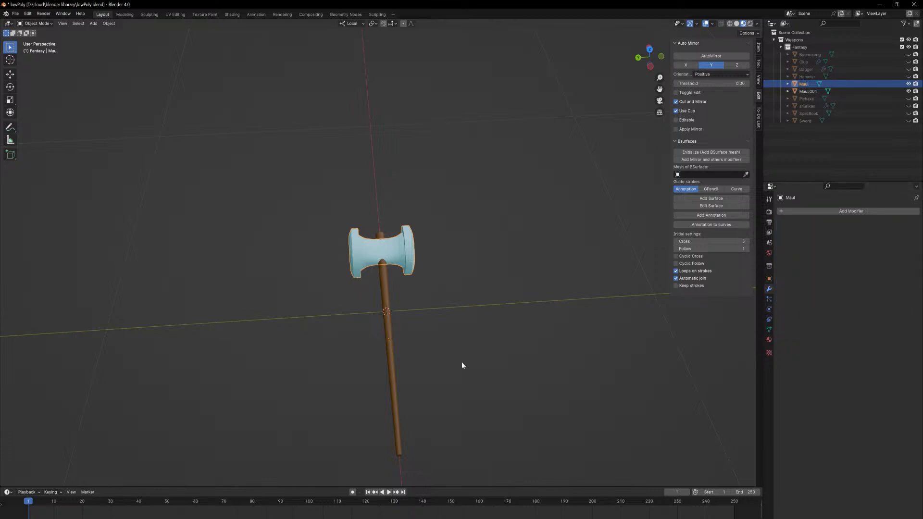
# Join the maul's head and handle into one object again and save the file.
pyautogui.moveTo(481, 419); pyautogui.dragTo(336, 212)
pyautogui.hotkey('ctrl', 'j')
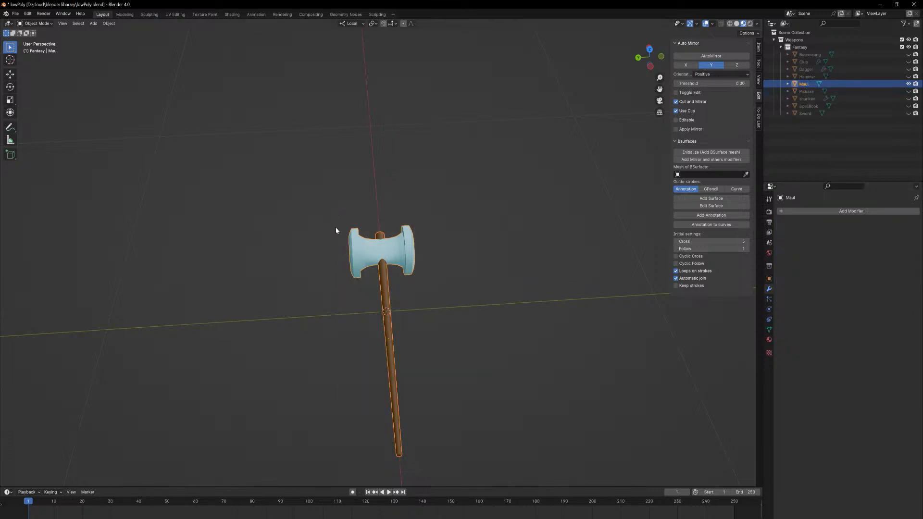
pyautogui.moveTo(576, 246); pyautogui.dragTo(563, 230, button='middle')
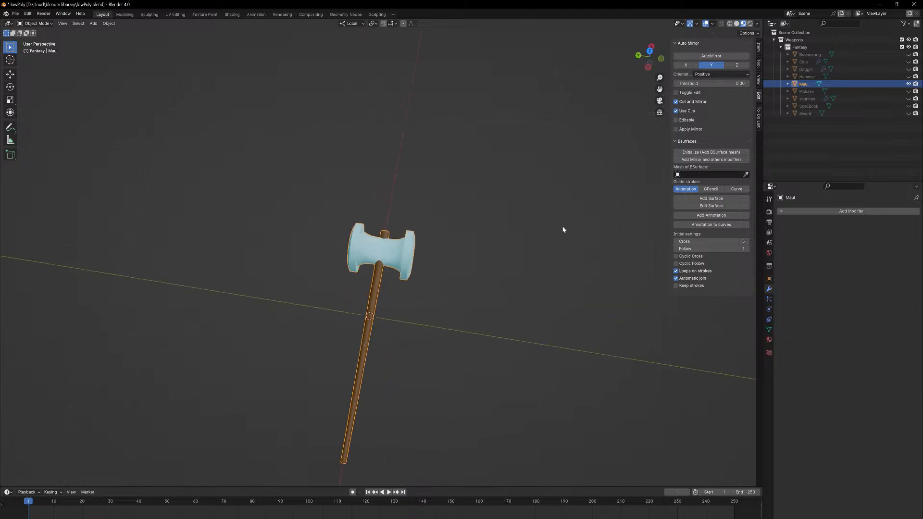
pyautogui.hotkey('ctrl', 's')
# Set the maul task in the fantasy weapons to-do list to Completed and save the file.
pyautogui.click(759, 121)
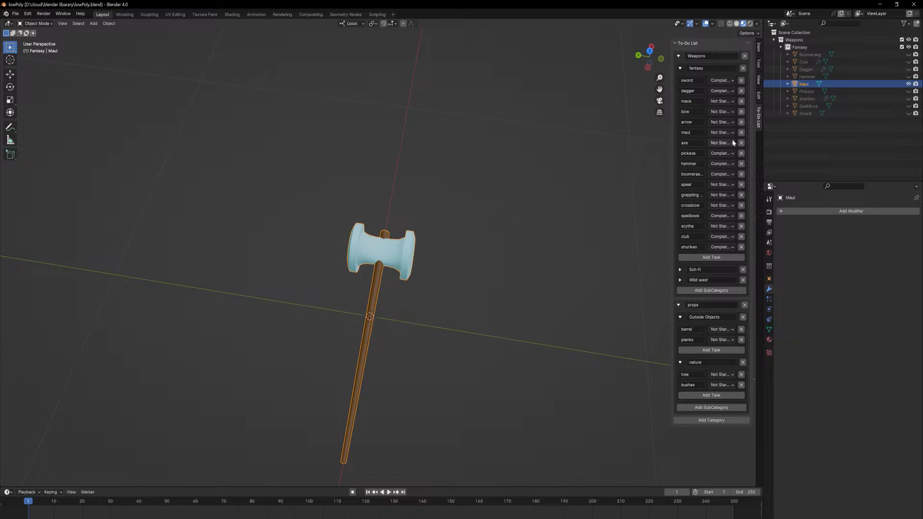
pyautogui.click(731, 133)
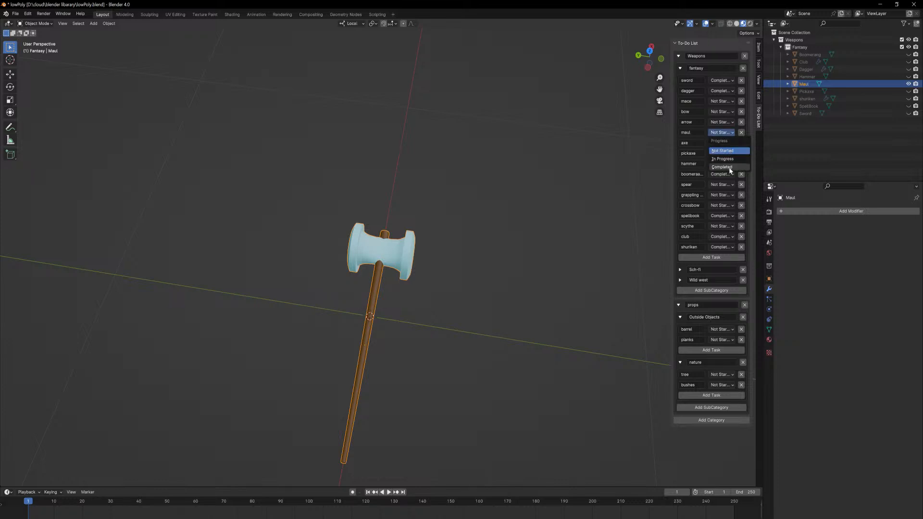
pyautogui.click(730, 167)
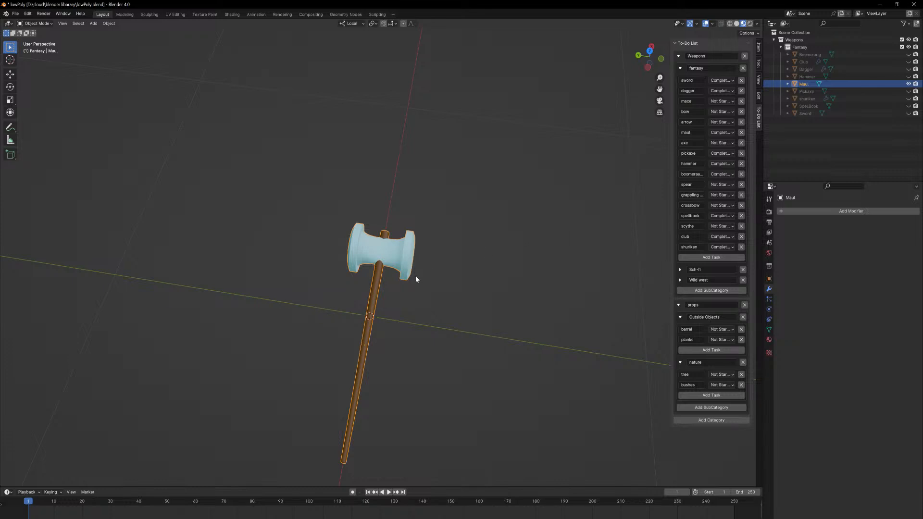
pyautogui.moveTo(416, 276); pyautogui.dragTo(426, 293, button='middle')
pyautogui.scroll(2, 425, 292)
pyautogui.click(426, 292)
pyautogui.hotkey('ctrl', 's')
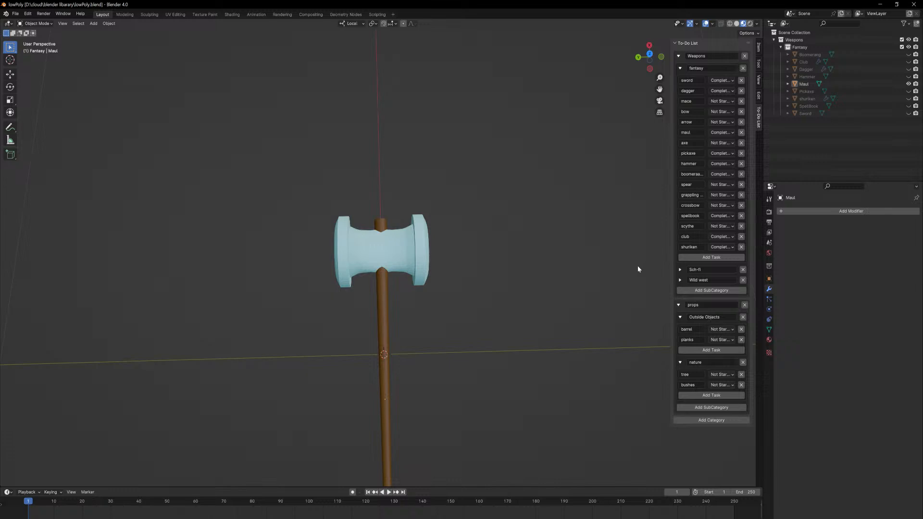
pyautogui.moveTo(537, 286); pyautogui.dragTo(521, 391, button='middle')
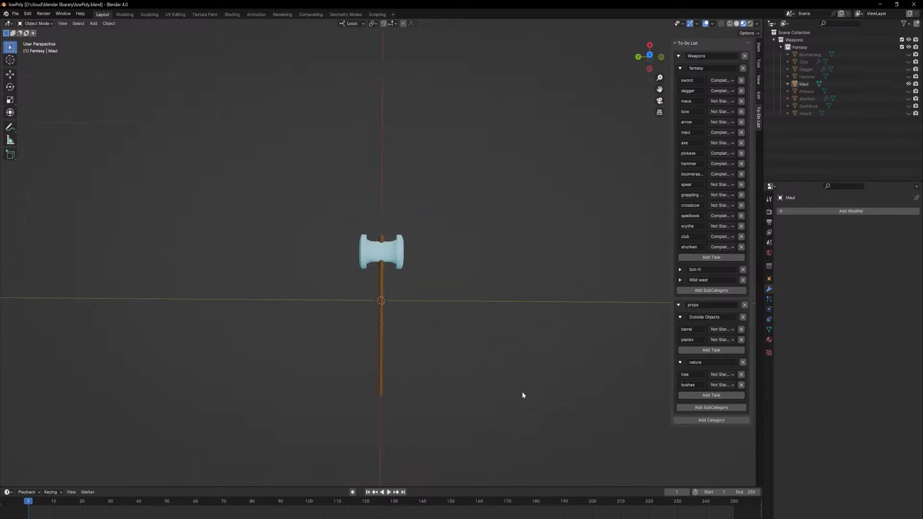
pyautogui.hotkey('shift', 'a')
pyautogui.moveTo(479, 353)
pyautogui.press('Escape')
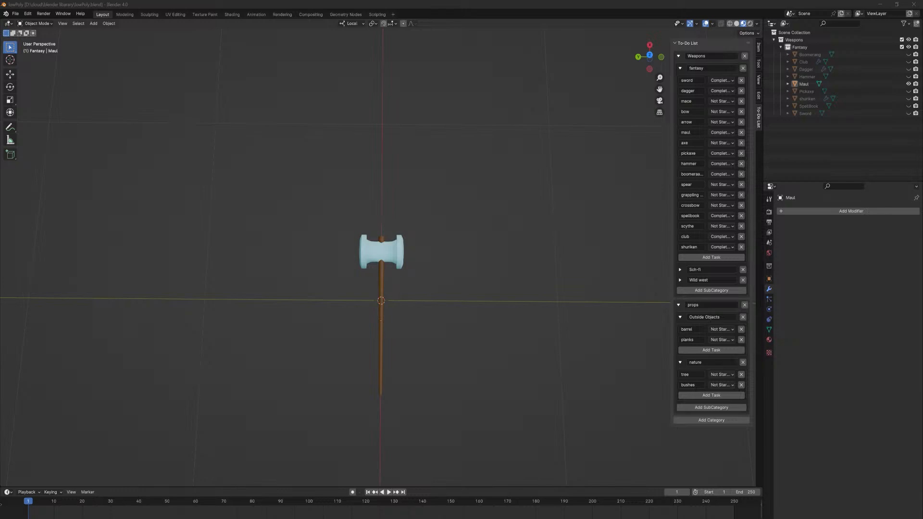
# Switch to the browser and compare the bow and arrow image results for a modeling reference, including the iStock vector illustration.
pyautogui.moveTo(0, 417); pyautogui.dragTo(528, 70)
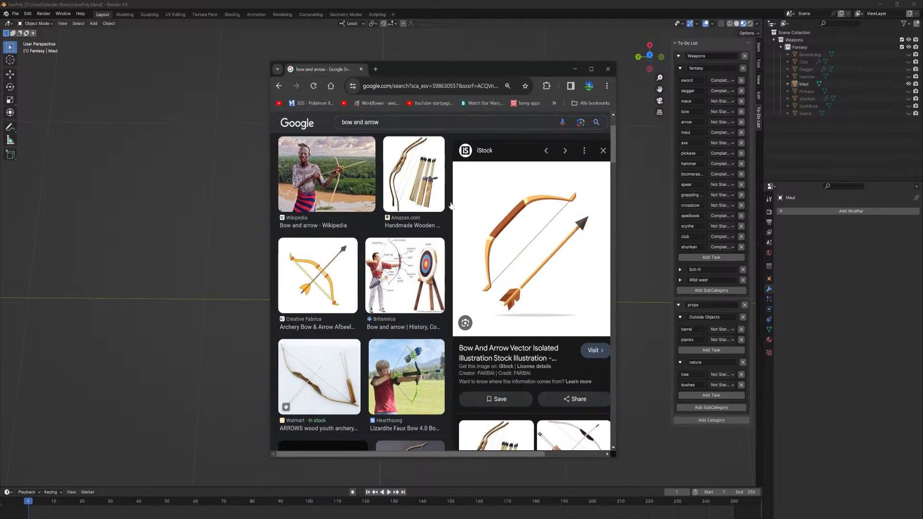
pyautogui.click(387, 216)
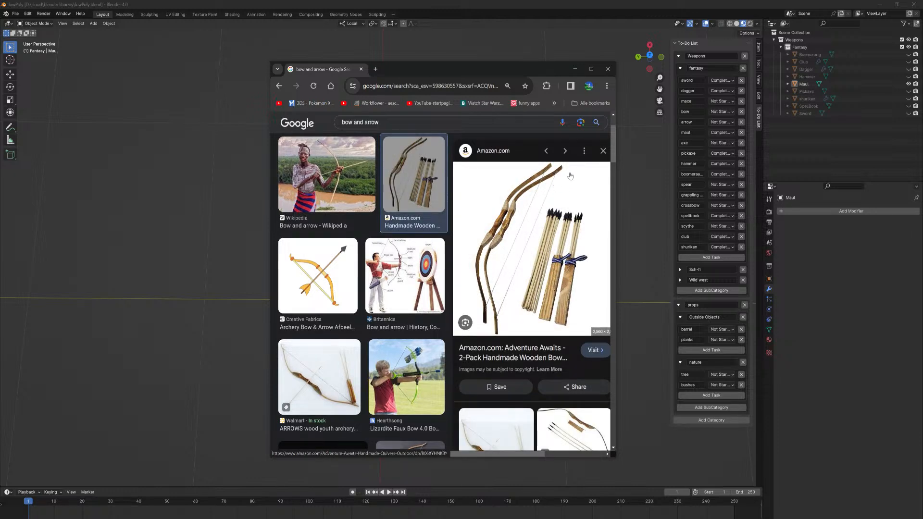
pyautogui.click(304, 273)
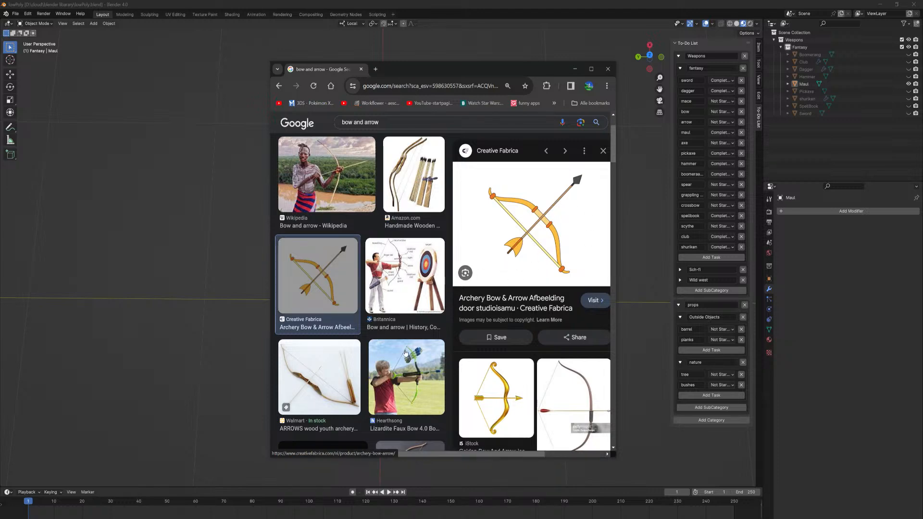
pyautogui.scroll(-5, 405, 353)
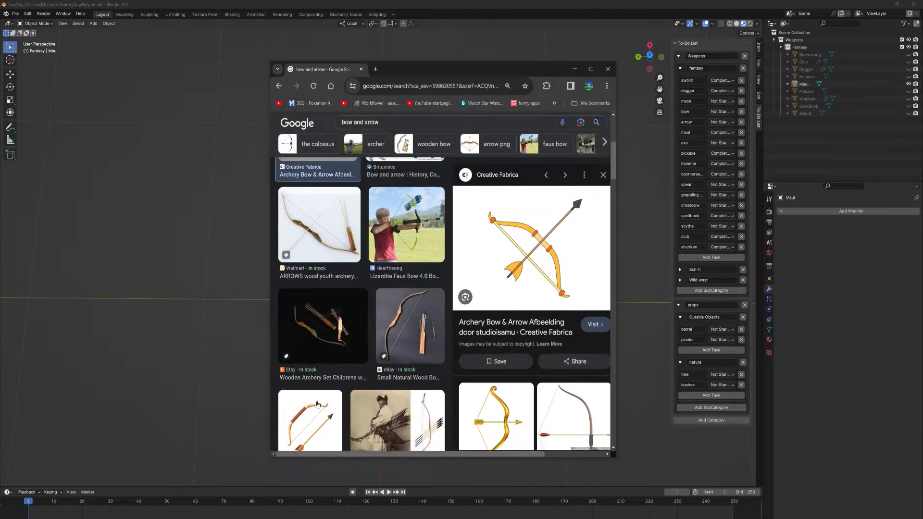
pyautogui.scroll(-2, 317, 404)
pyautogui.click(314, 367)
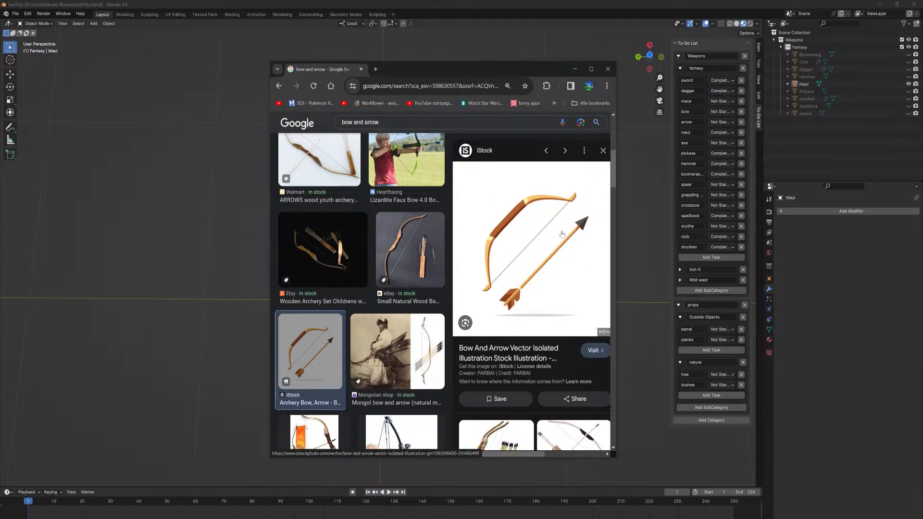
pyautogui.click(497, 4)
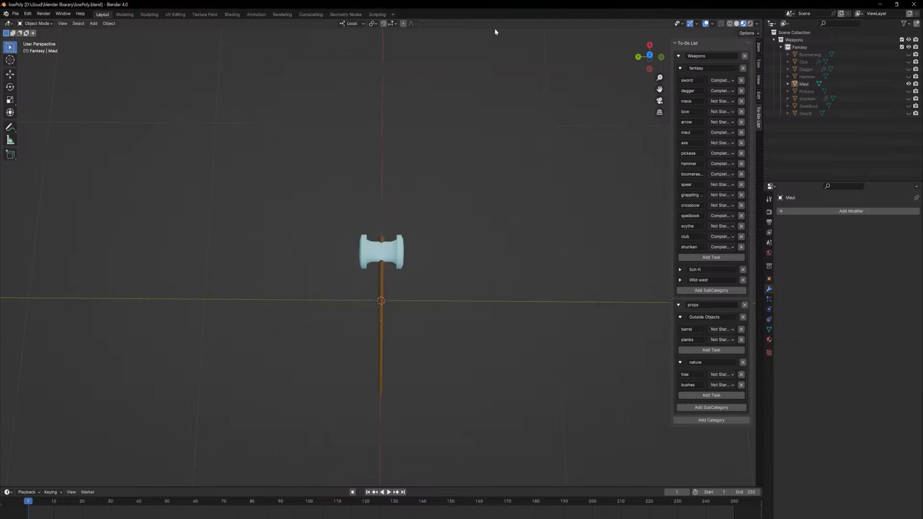
# Hide the maul, add a cube at the origin and scale it uniformly to 0.114.
pyautogui.click(908, 83)
pyautogui.moveTo(482, 277); pyautogui.dragTo(447, 377, button='middle')
pyautogui.hotkey('shift', 'a')
pyautogui.moveTo(434, 343)
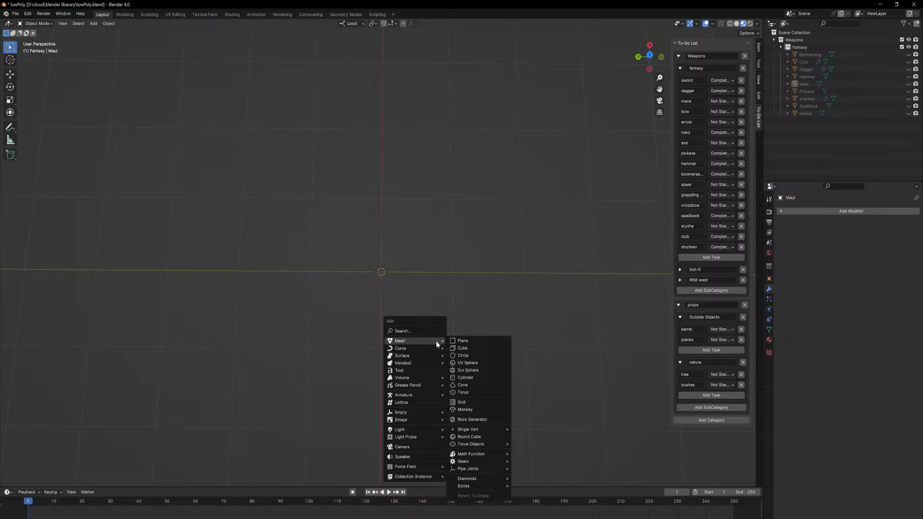
pyautogui.click(478, 348)
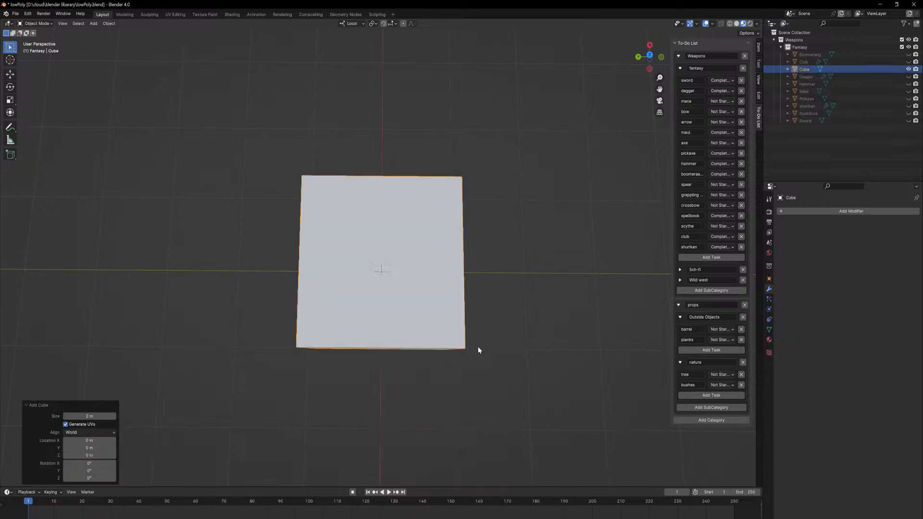
pyautogui.moveTo(553, 288); pyautogui.dragTo(546, 272, button='middle')
pyautogui.press('s')
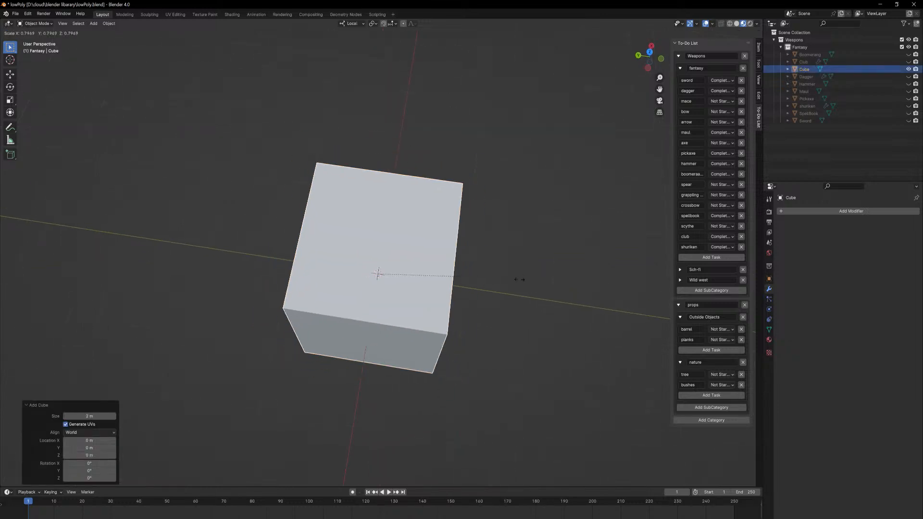
pyautogui.click(394, 286)
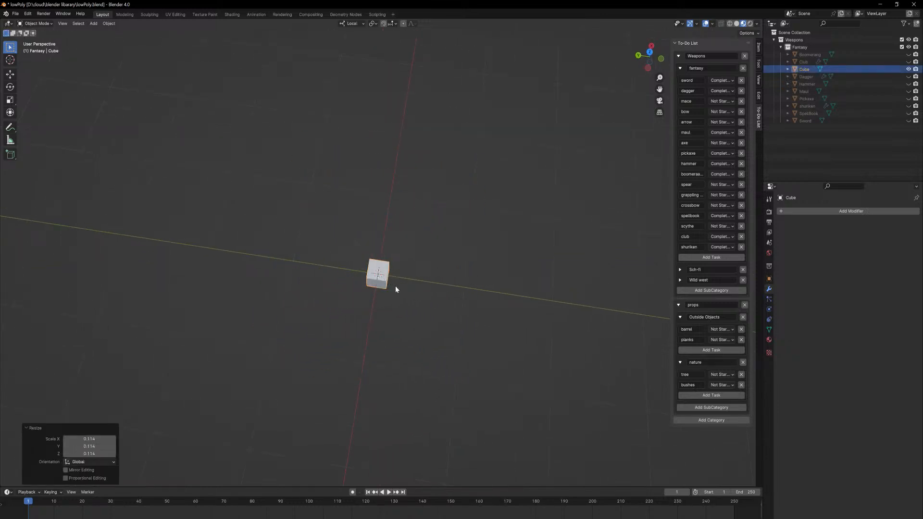
# In Edit Mode, flatten the cube along its local Z axis to a scale of 0.332.
pyautogui.moveTo(395, 286); pyautogui.dragTo(435, 279, button='middle')
pyautogui.press('Tab')
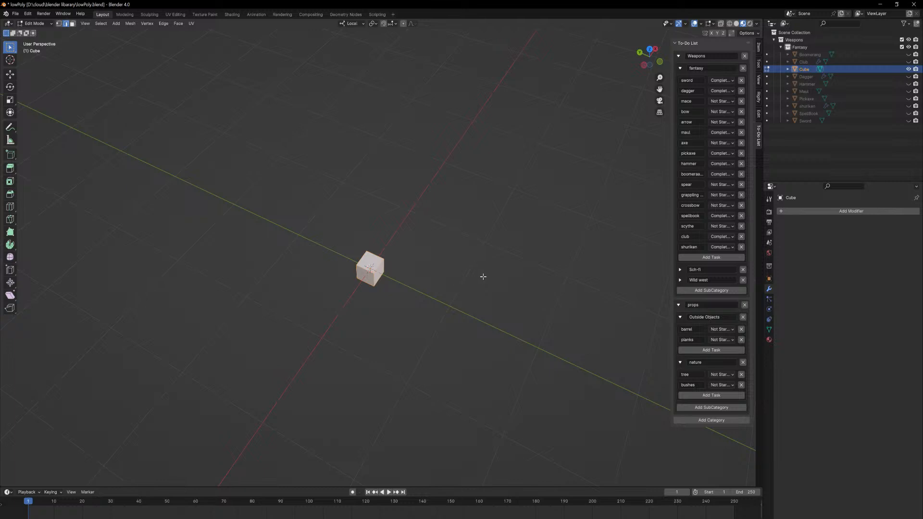
pyautogui.press('s')
pyautogui.press('z')
pyautogui.press('z')
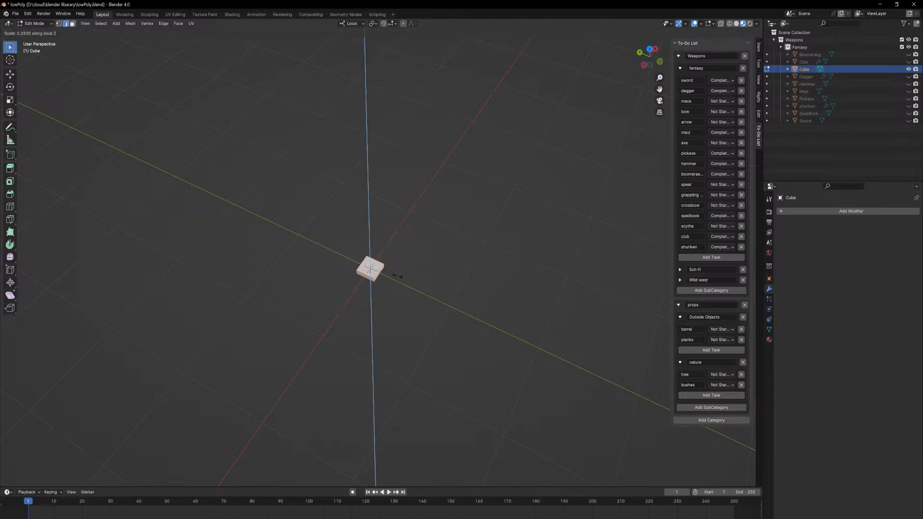
pyautogui.click(406, 276)
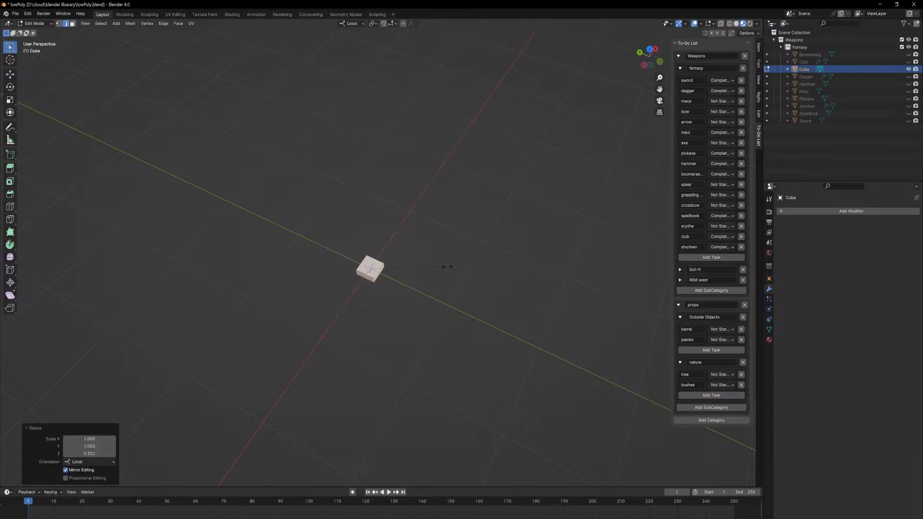
# Narrow the flattened cube along its local X axis to a scale of about 0.4.
pyautogui.press('s')
pyautogui.press('y')
pyautogui.press('x')
pyautogui.press('x')
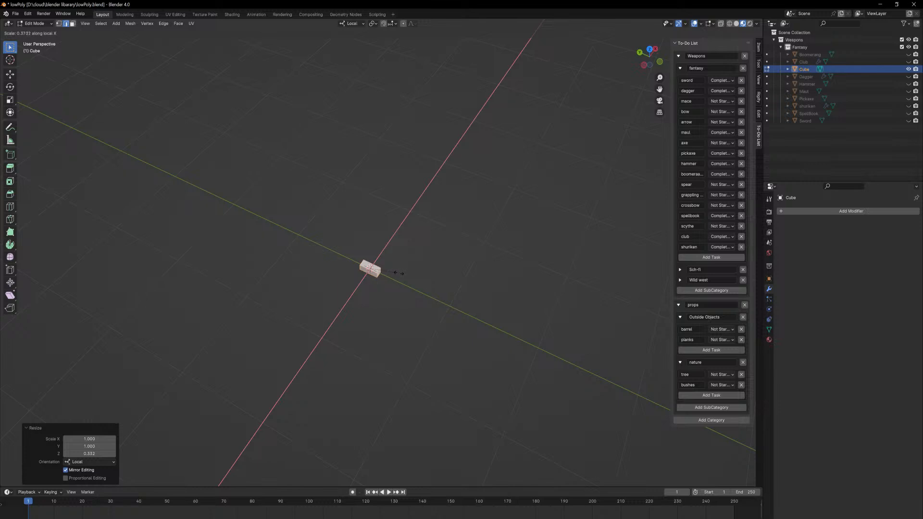
pyautogui.click(403, 276)
pyautogui.scroll(4, 405, 264)
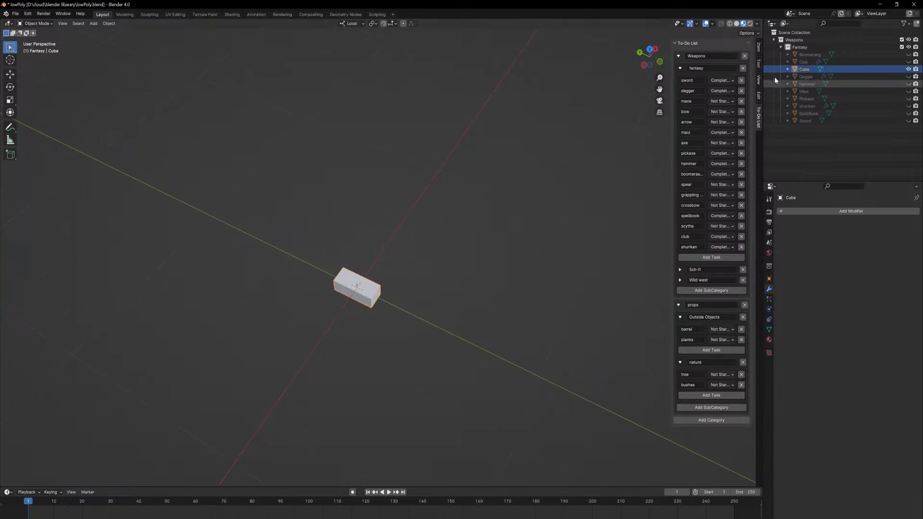
# Return to Object Mode and run AutoMirror on the block across the Y axis.
pyautogui.press('Tab')
pyautogui.click(758, 95)
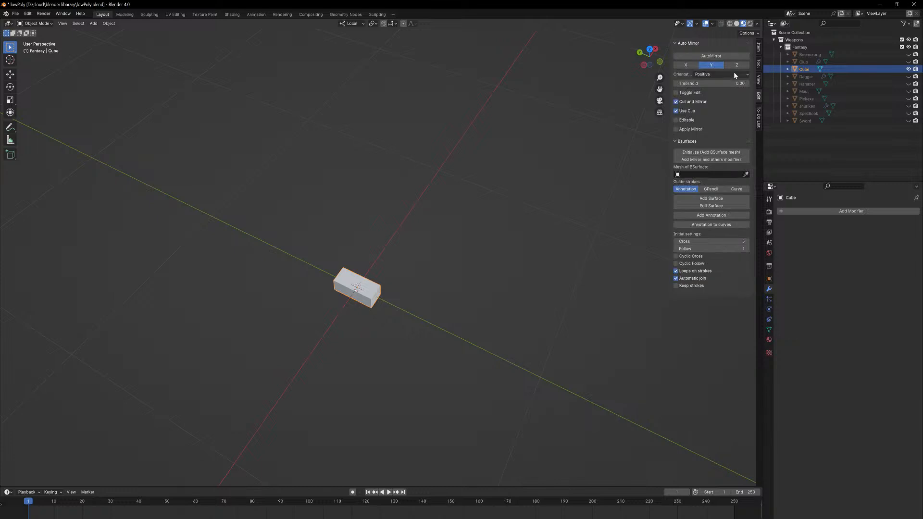
pyautogui.click(712, 56)
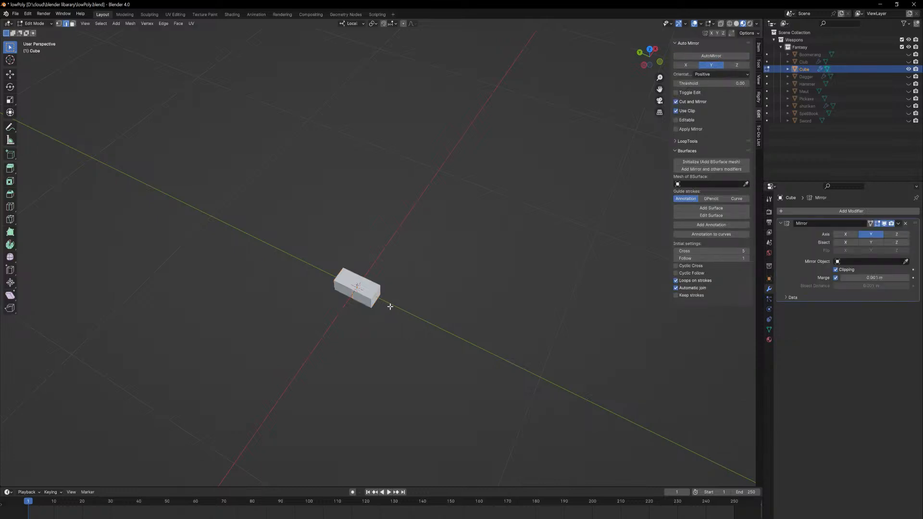
pyautogui.moveTo(390, 306); pyautogui.dragTo(405, 287, button='middle')
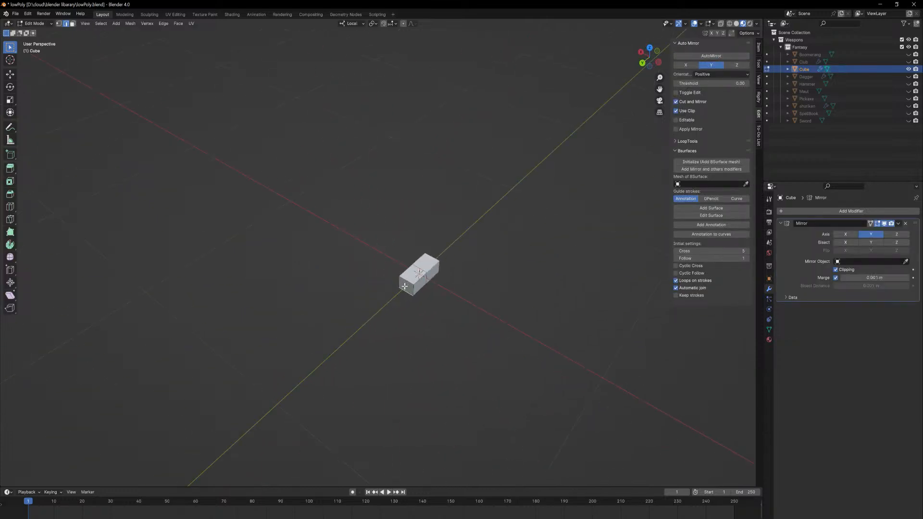
pyautogui.press('3')
pyautogui.click(405, 288)
pyautogui.moveTo(464, 284)
pyautogui.keyDown('ctrl'); pyautogui.mouseDown(button='middle')
pyautogui.moveTo(445, 434)
pyautogui.moveTo(466, 289)
pyautogui.moveTo(459, 299)
pyautogui.mouseUp(button='middle'); pyautogui.keyUp('ctrl')
pyautogui.press('e')
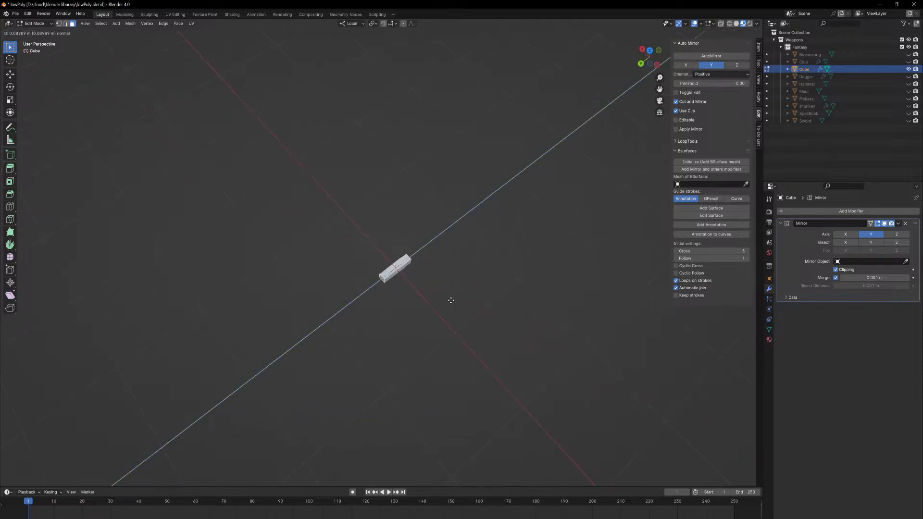
pyautogui.rightClick(451, 300)
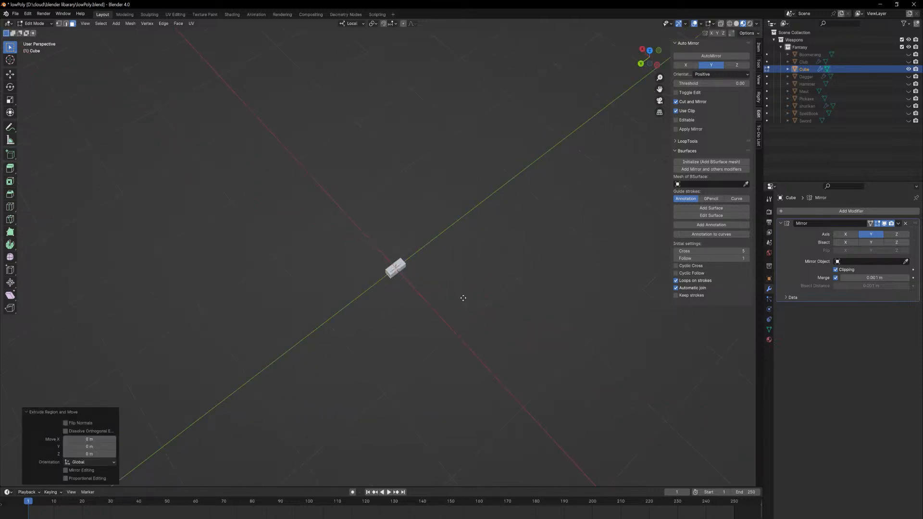
pyautogui.hotkey('ctrl', 'z')
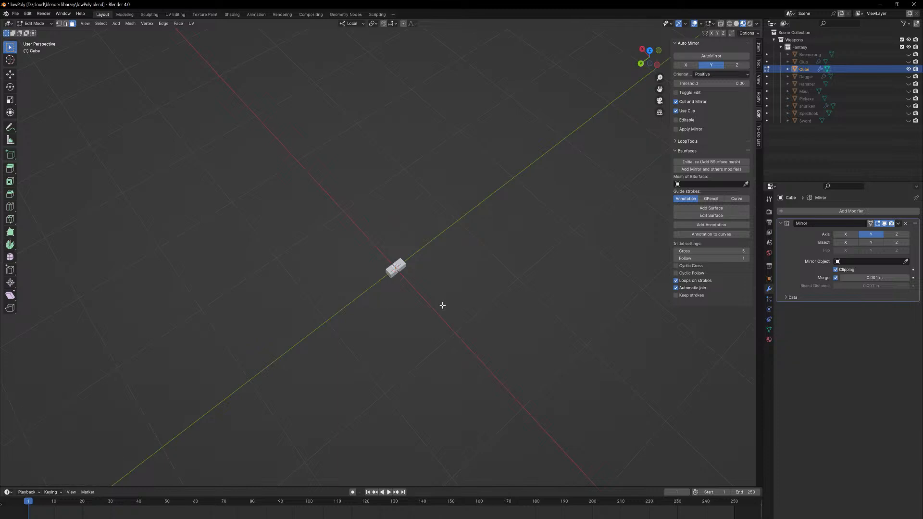
# Move the block's outer end face about 0.235 m along its local Y axis to lengthen the grip.
pyautogui.click(390, 276)
pyautogui.press('g')
pyautogui.press('y')
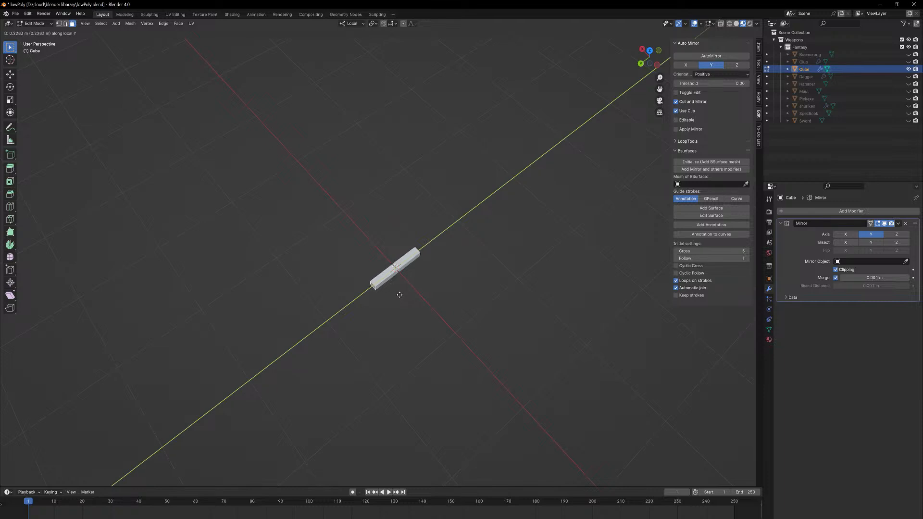
pyautogui.click(399, 295)
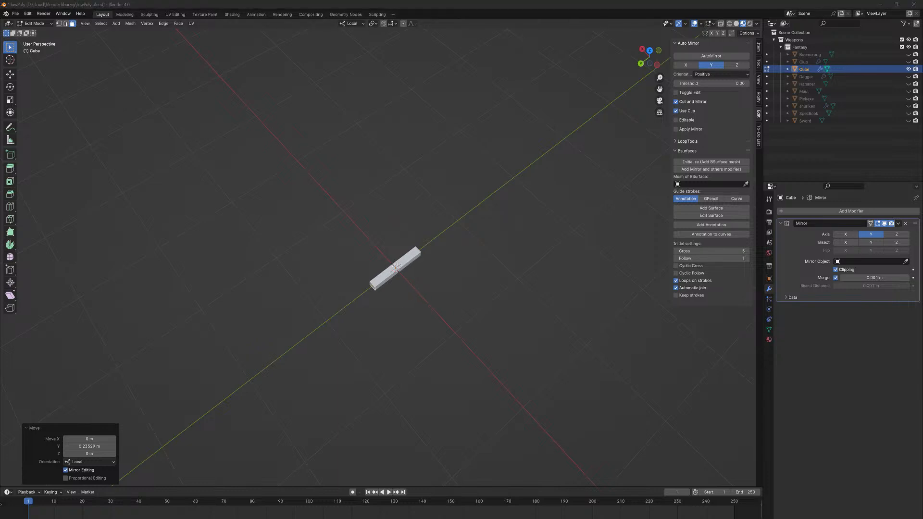
# In top view, place the 3D cursor at about X -0.281 m, Y 0.703 m, and undo the last end face move.
pyautogui.moveTo(584, 2); pyautogui.dragTo(0, 250)
pyautogui.moveTo(454, 237); pyautogui.dragTo(464, 282, button='middle')
pyautogui.press('KP_7')
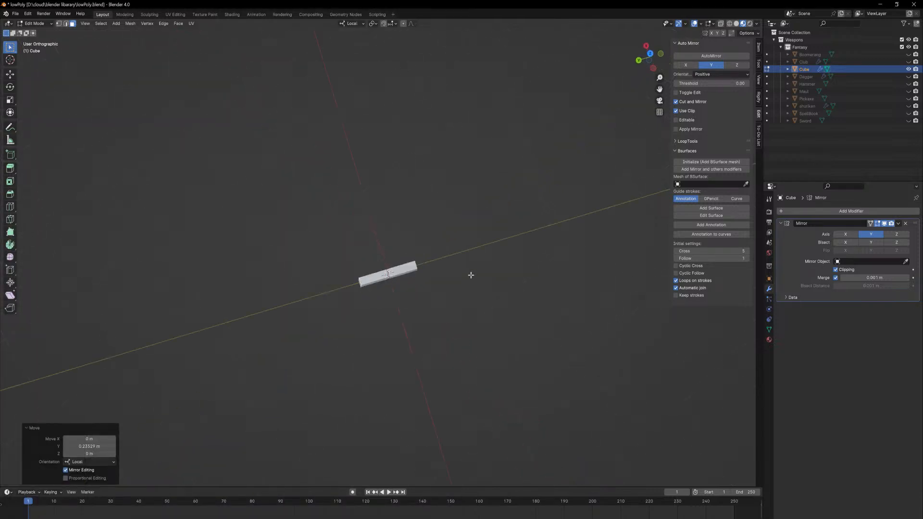
pyautogui.keyDown('ctrl'); pyautogui.moveTo(392, 225); pyautogui.dragTo(498, 289, button='middle'); pyautogui.keyUp('ctrl')
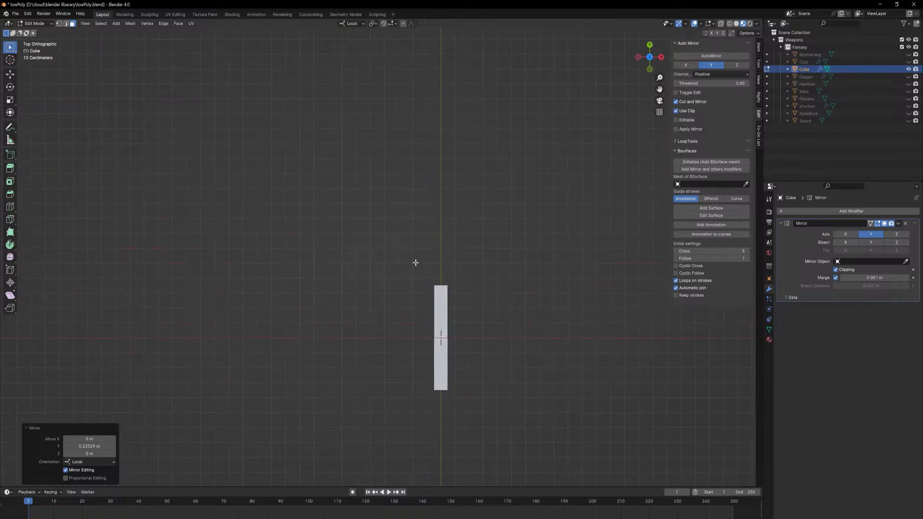
pyautogui.keyDown('shift'); pyautogui.rightClick(401, 232); pyautogui.keyUp('shift')
pyautogui.hotkey('ctrl', 'z')
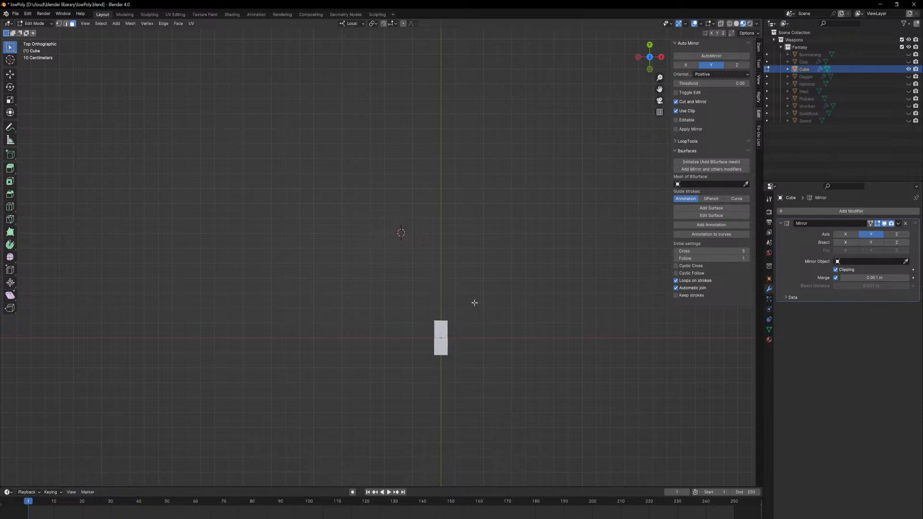
# Move the block's outer end face about 0.269 m along its local Y axis.
pyautogui.press('g')
pyautogui.press('x')
pyautogui.press('z')
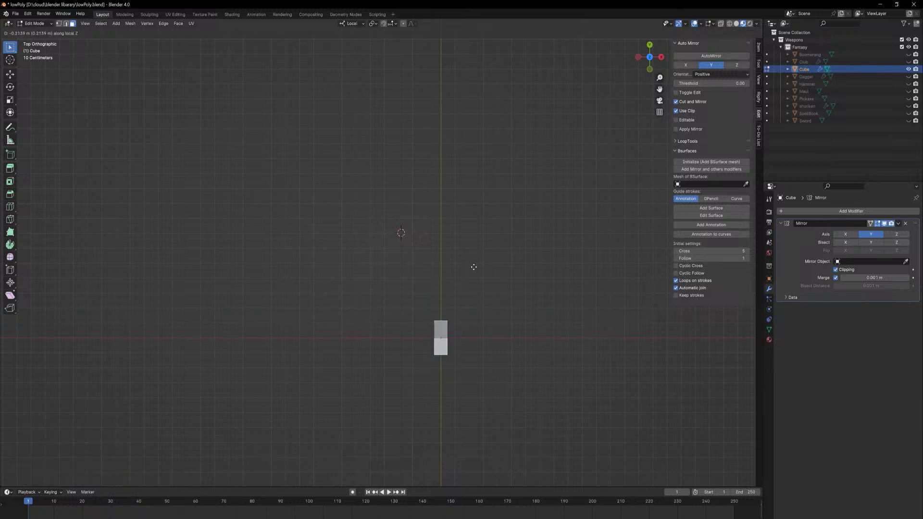
pyautogui.press('z')
pyautogui.press('x')
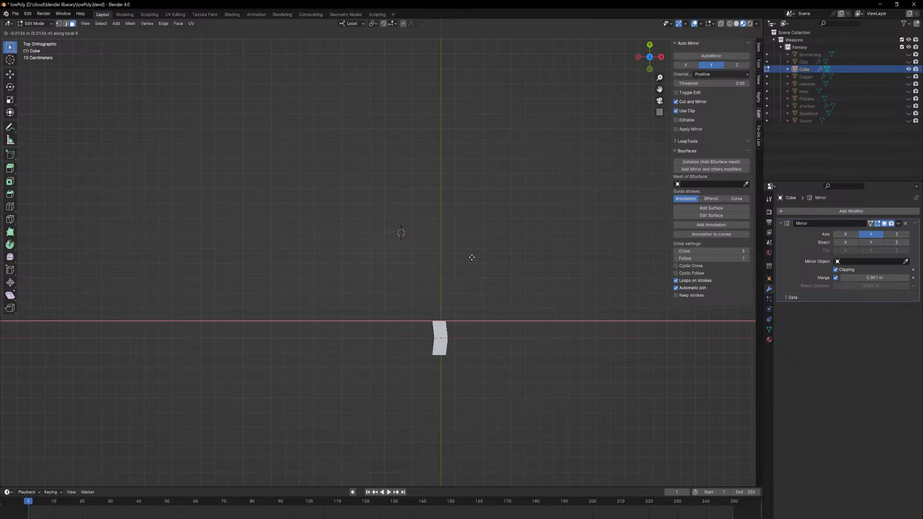
pyautogui.press('y')
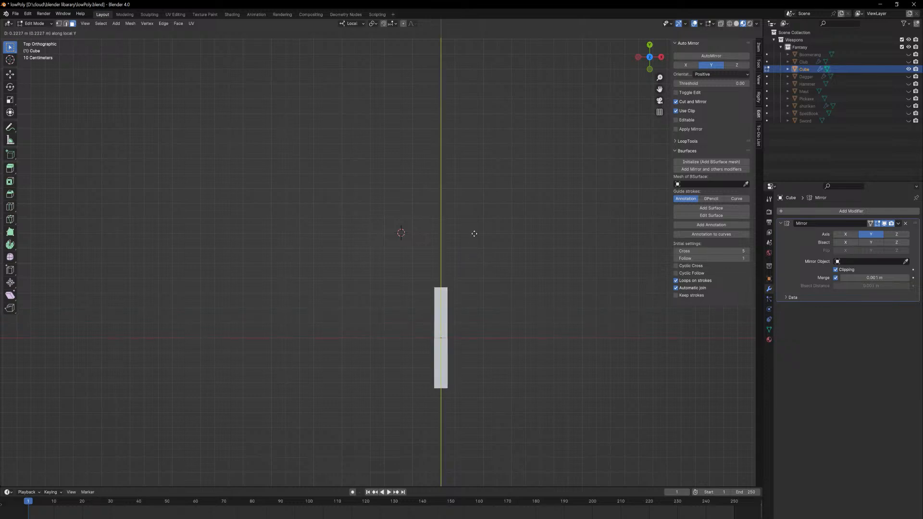
pyautogui.click(473, 226)
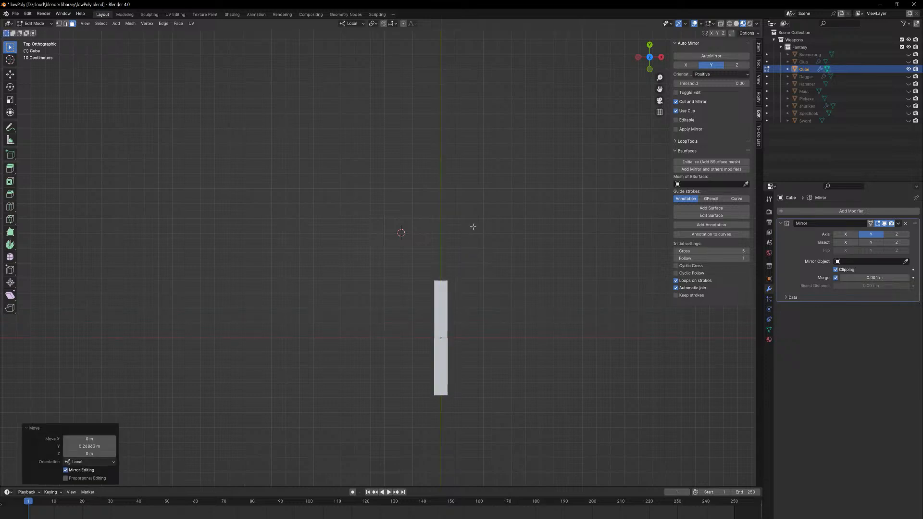
# Extrude the end face diagonally to the 3D cursor, then extrude a short tip segment beyond it to shape the bow limb.
pyautogui.keyDown('ctrl'); pyautogui.rightClick(401, 233); pyautogui.keyUp('ctrl')
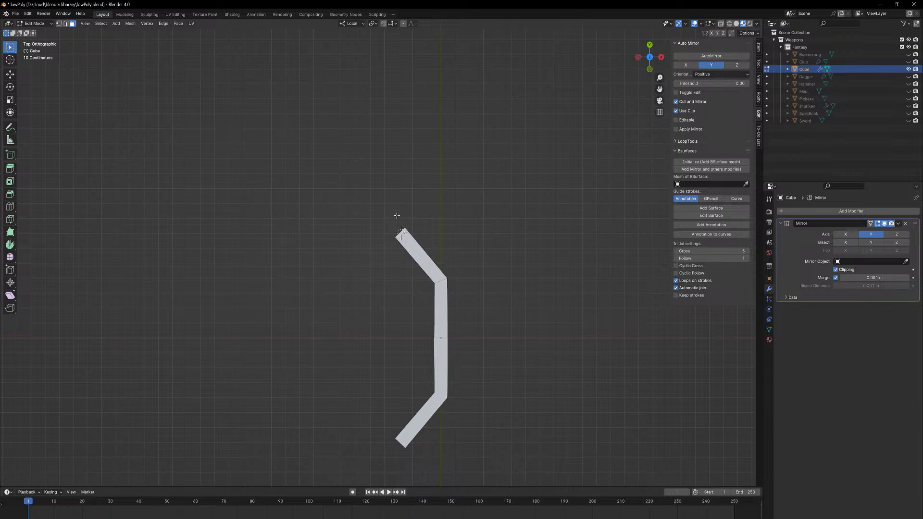
pyautogui.keyDown('ctrl'); pyautogui.rightClick(397, 215); pyautogui.keyUp('ctrl')
pyautogui.moveTo(406, 288); pyautogui.dragTo(429, 277, button='middle')
pyautogui.hotkey('shift', 'a')
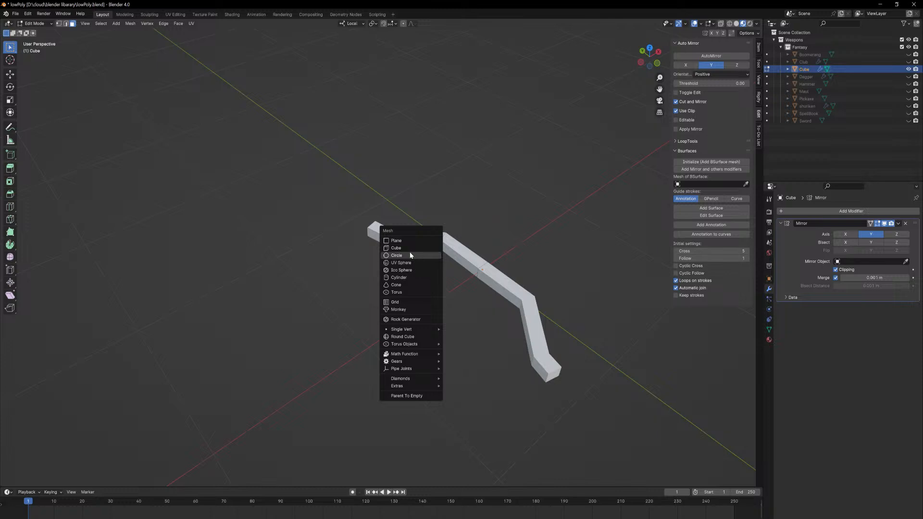
pyautogui.click(410, 277)
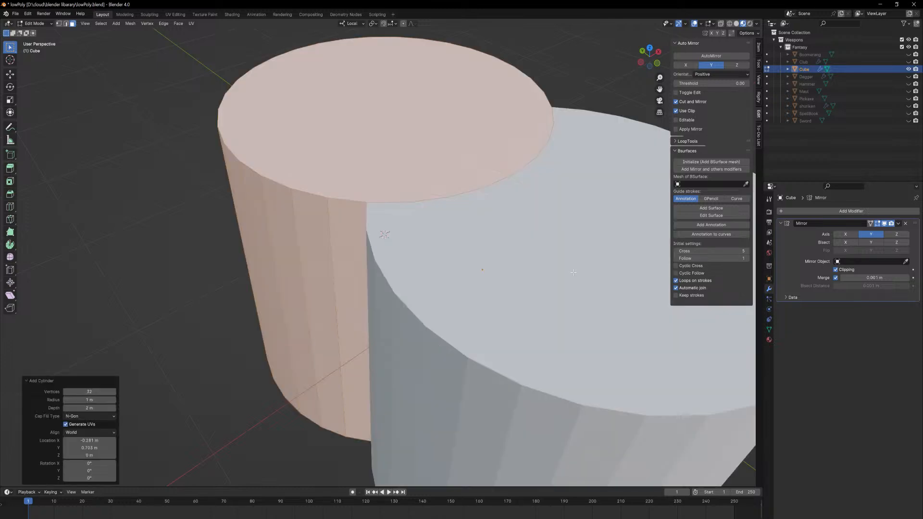
pyautogui.hotkey('ctrl', 'z')
# Return to Object Mode, try adding a Bezier curve at the 3D cursor, and undo it.
pyautogui.press('Tab')
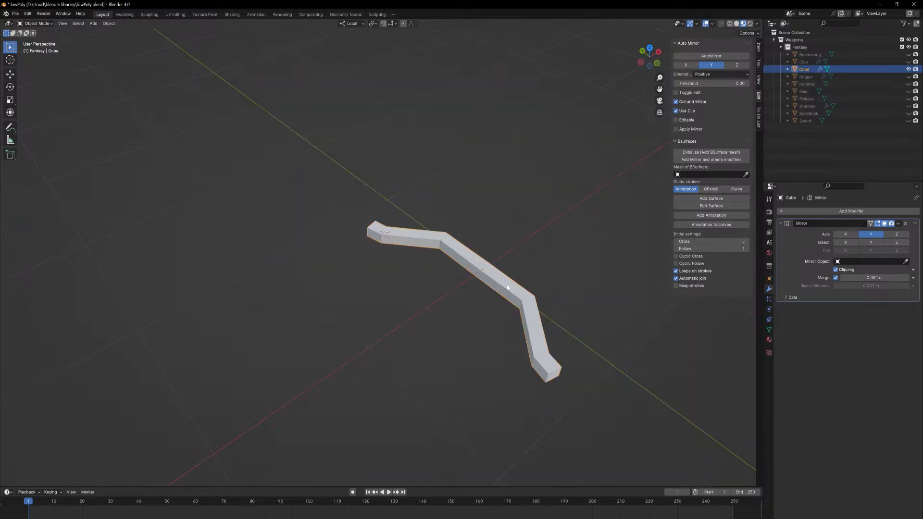
pyautogui.hotkey('shift', 'a')
pyautogui.moveTo(503, 292)
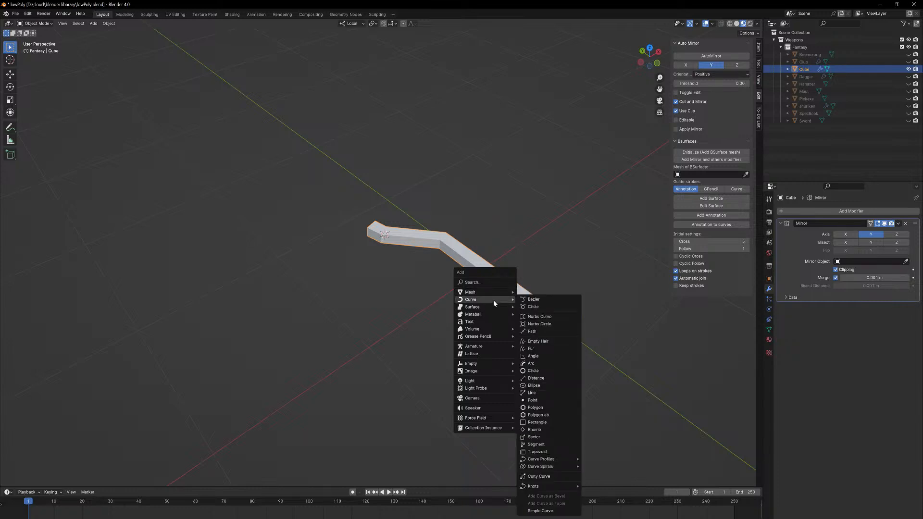
pyautogui.click(534, 299)
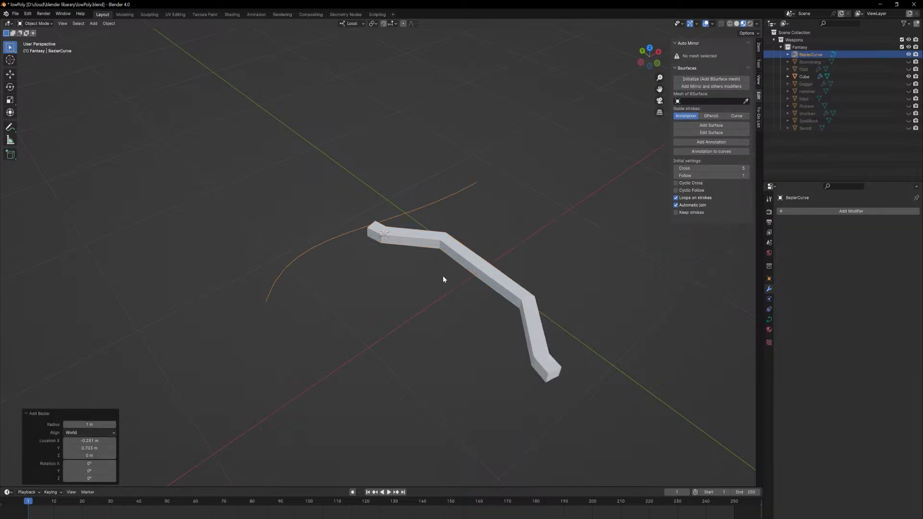
pyautogui.hotkey('ctrl', 'z')
# Add a Line curve at the 3D cursor on the bow's limb tip for the bowstring.
pyautogui.hotkey('shift', 'a')
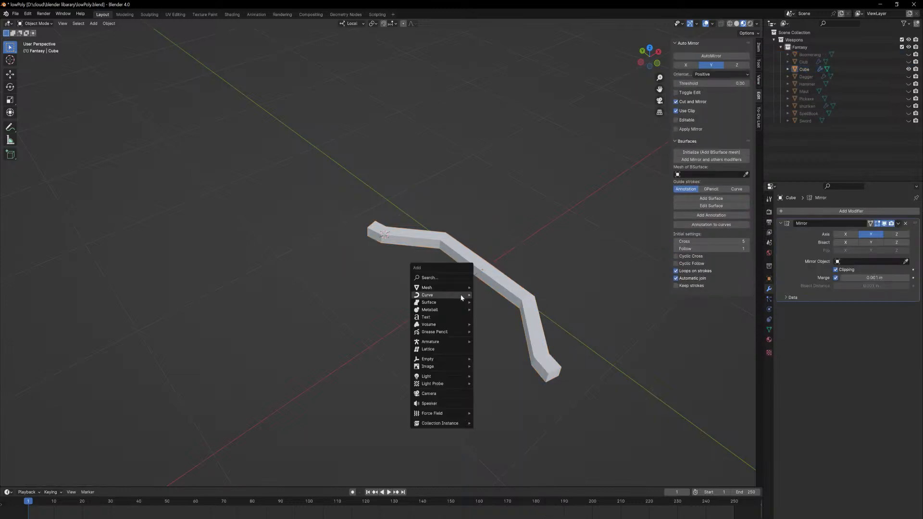
pyautogui.moveTo(464, 295)
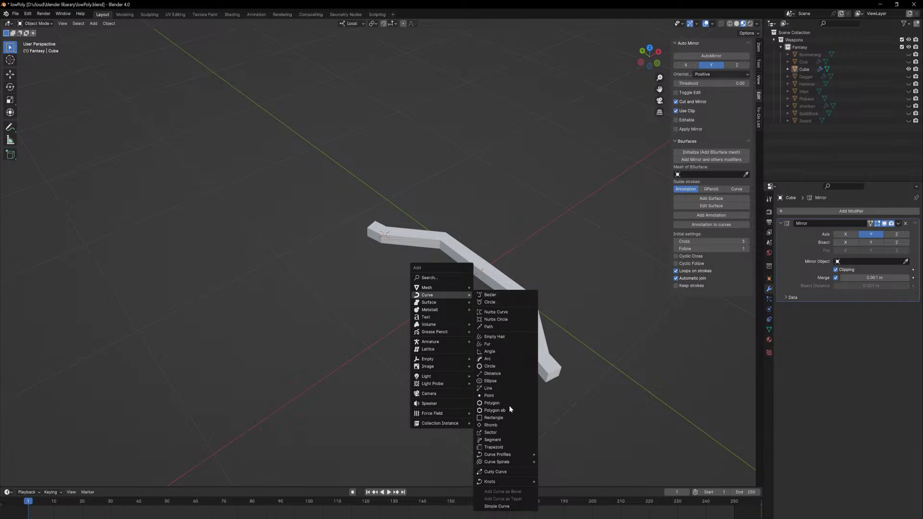
pyautogui.click(503, 387)
pyautogui.moveTo(453, 293); pyautogui.dragTo(453, 261, button='middle')
pyautogui.press('Tab')
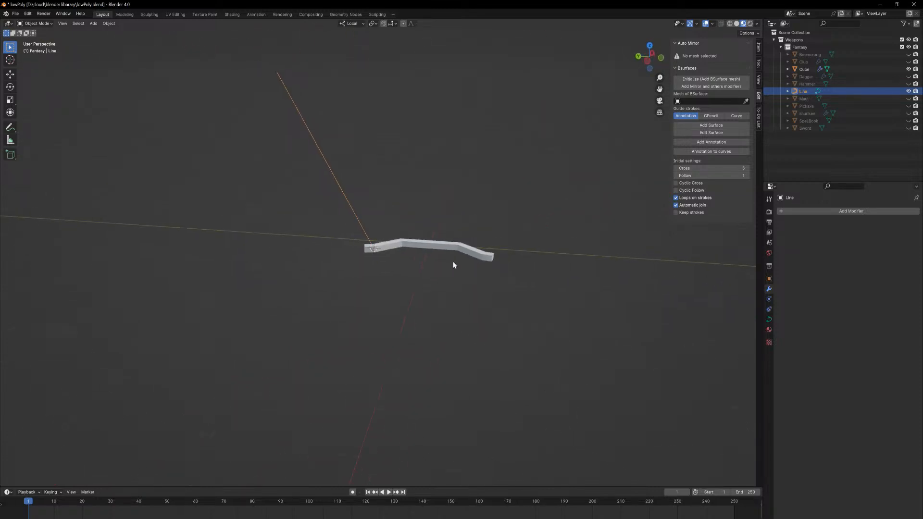
pyautogui.press('x')
# Rotate the string line around its local X axis, first about -216° and then about -8°, to level it with the bow in side view.
pyautogui.press('r')
pyautogui.press('x')
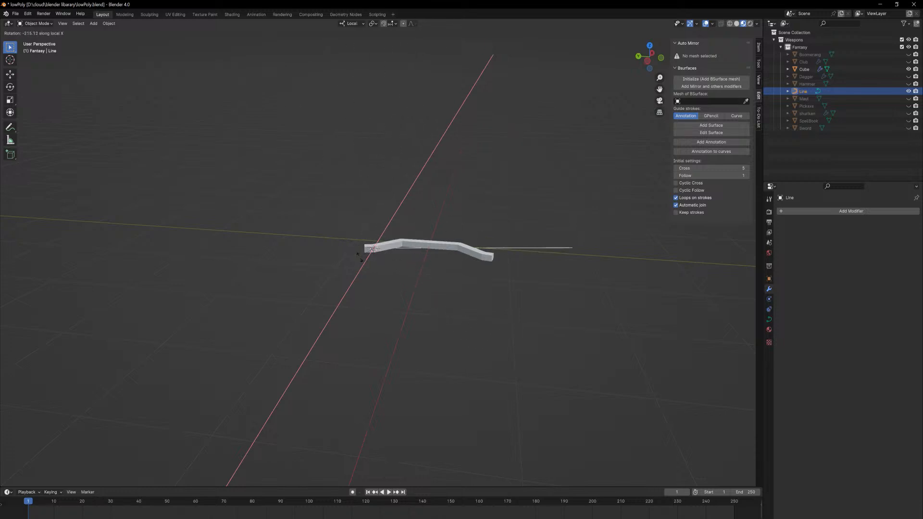
pyautogui.click(379, 259)
pyautogui.moveTo(385, 259); pyautogui.dragTo(488, 249, button='middle')
pyautogui.press('KP_3')
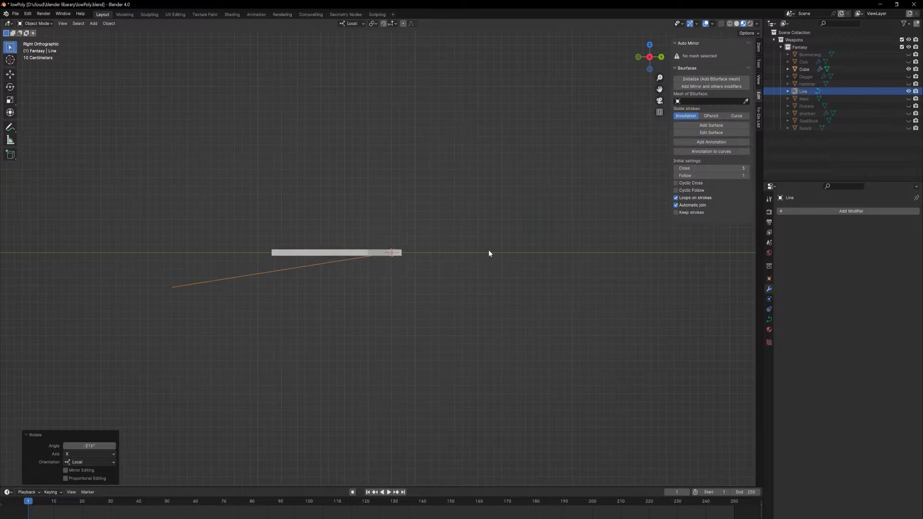
pyautogui.press('r')
pyautogui.press('x')
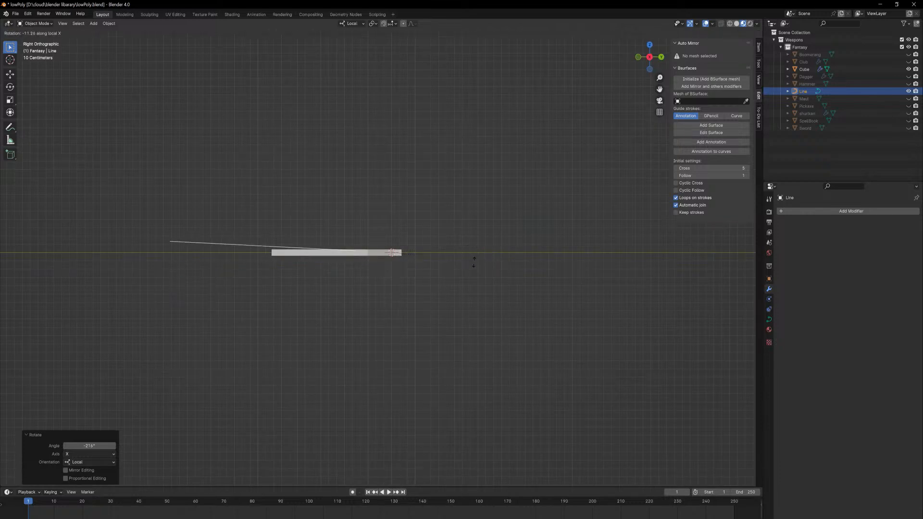
pyautogui.click(471, 255)
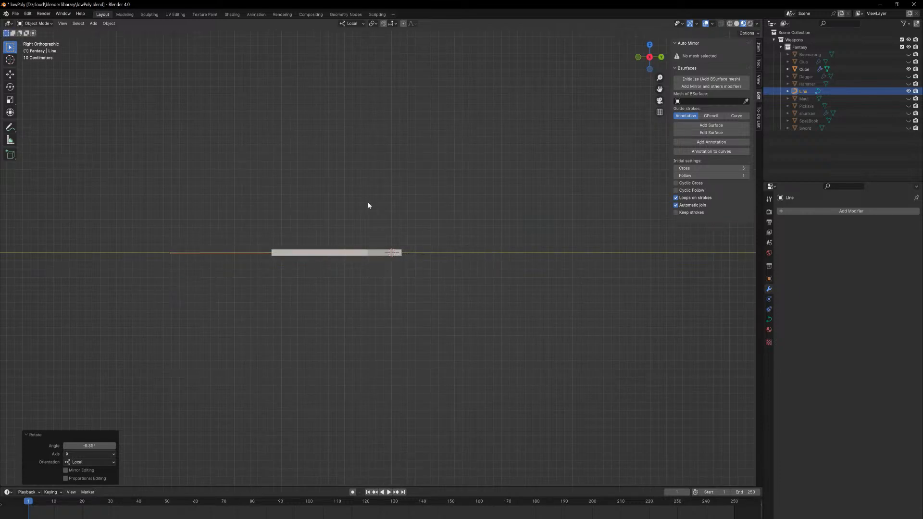
# In top view, rotate the string line about 44.9° around its local Z axis and scale it to 0.417 to span the limb tips.
pyautogui.moveTo(368, 204); pyautogui.dragTo(372, 227, button='middle')
pyautogui.press('KP_7')
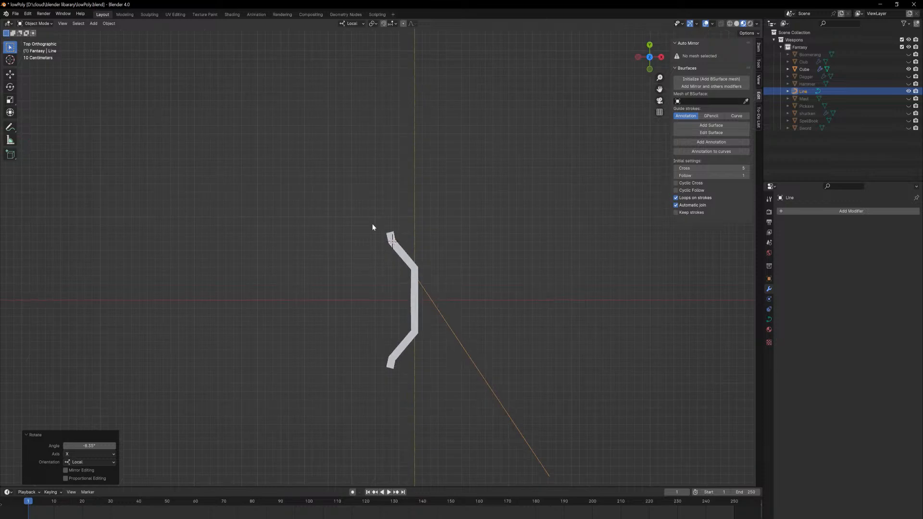
pyautogui.press('r')
pyautogui.press('z')
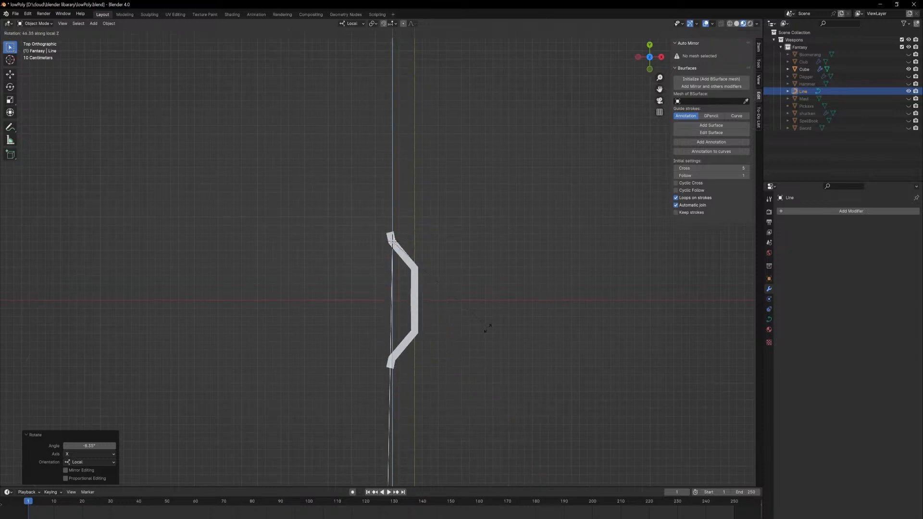
pyautogui.click(490, 326)
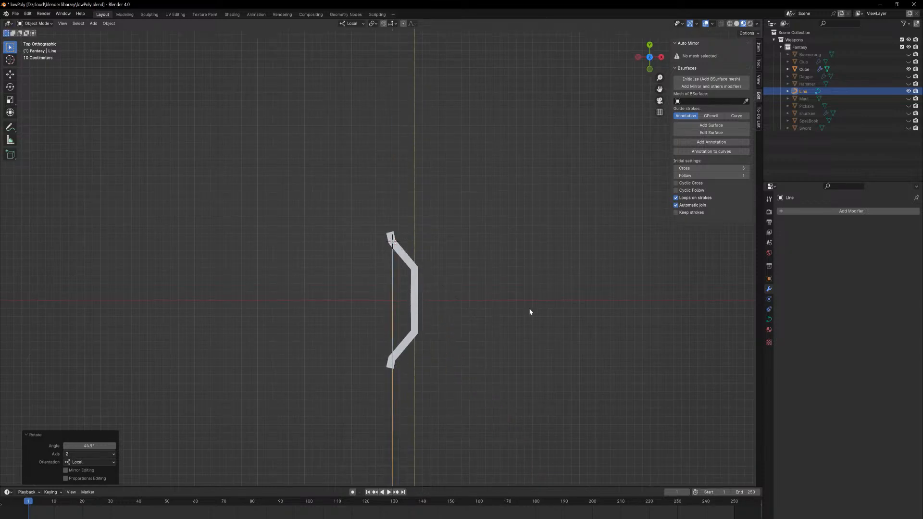
pyautogui.press('s')
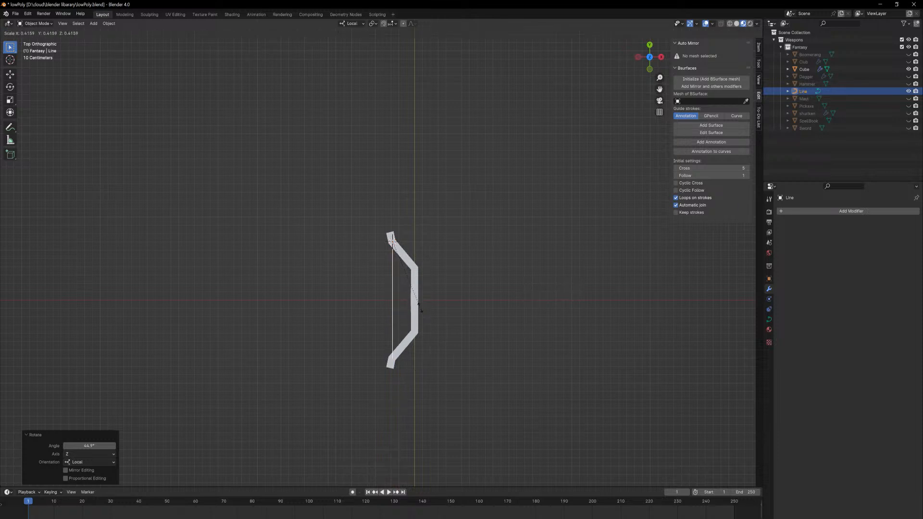
pyautogui.click(422, 311)
# In side view, rotate the string line about 13.8° around its local X axis to level it with the bow.
pyautogui.moveTo(425, 328); pyautogui.dragTo(497, 238, button='middle')
pyautogui.press('KP_3')
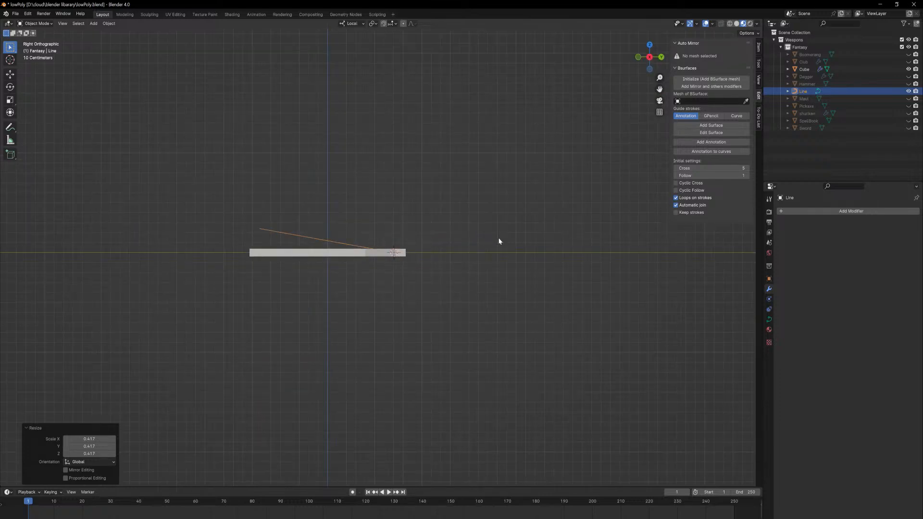
pyautogui.press('r')
pyautogui.press('x')
pyautogui.press('x')
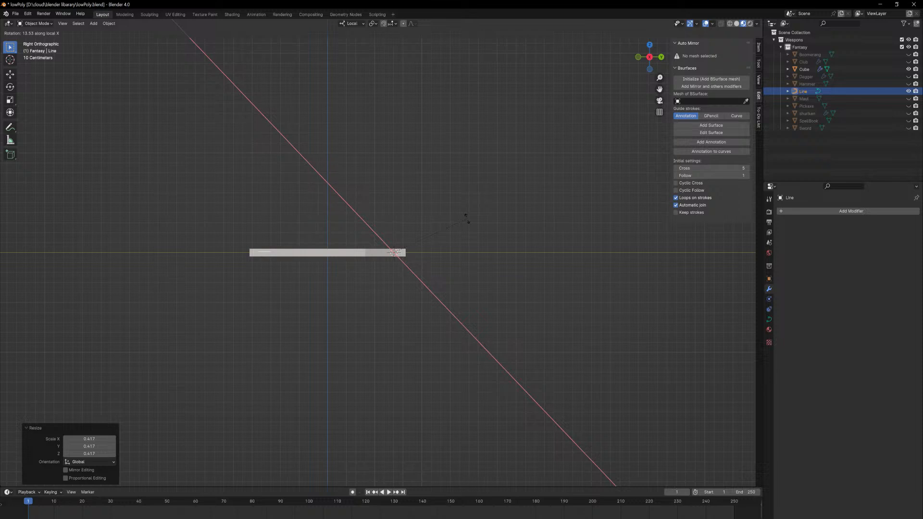
pyautogui.click(466, 220)
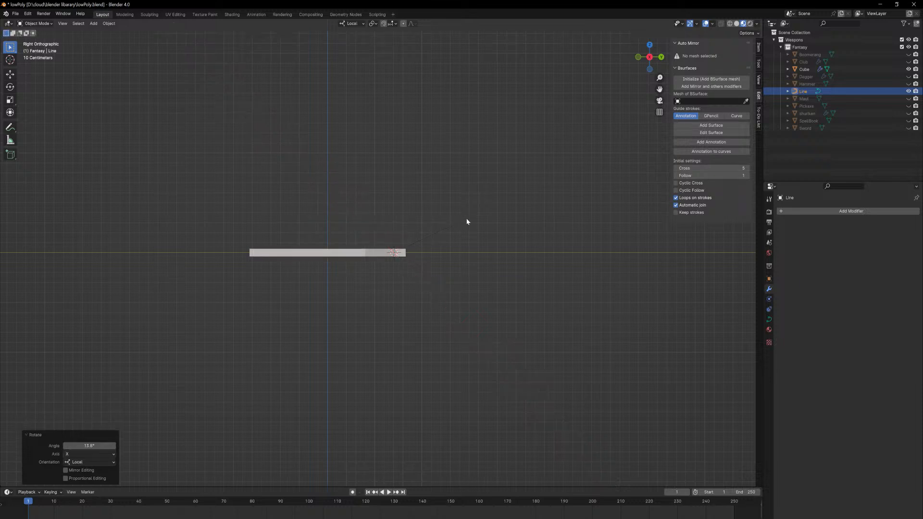
# In top view, rotate the string line about 8° around its local Z axis to run straight between the limb tips.
pyautogui.press('KP_7')
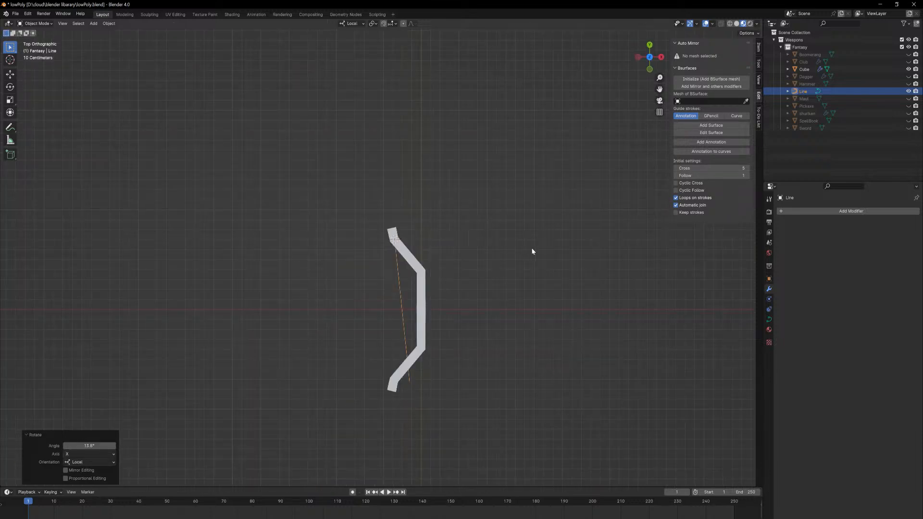
pyautogui.press('r')
pyautogui.press('z')
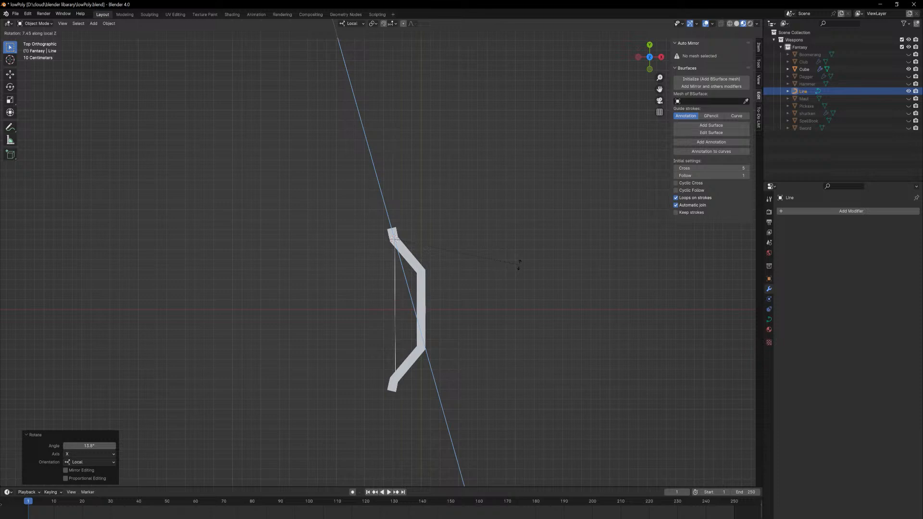
pyautogui.click(520, 266)
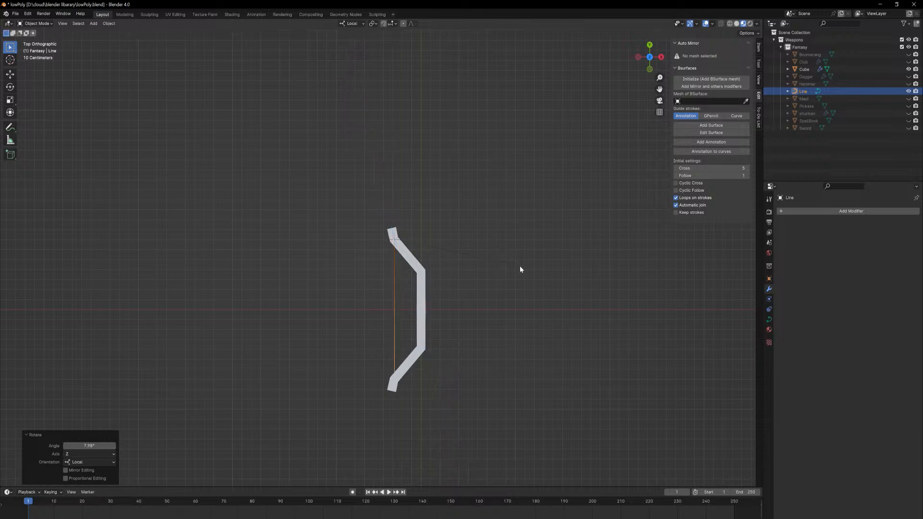
# Give the string line an extrude of 0.04 m in its curve geometry settings and inspect its thickness at the limb tip.
pyautogui.click(769, 319)
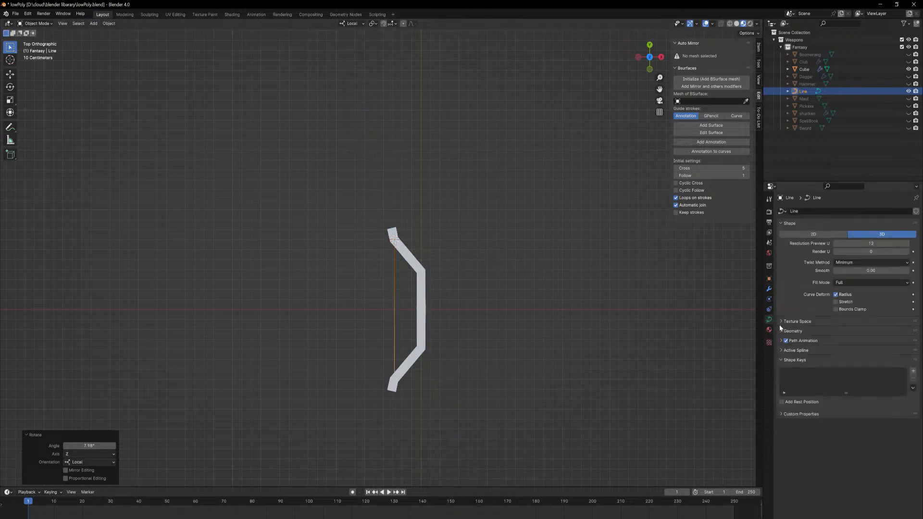
pyautogui.click(780, 330)
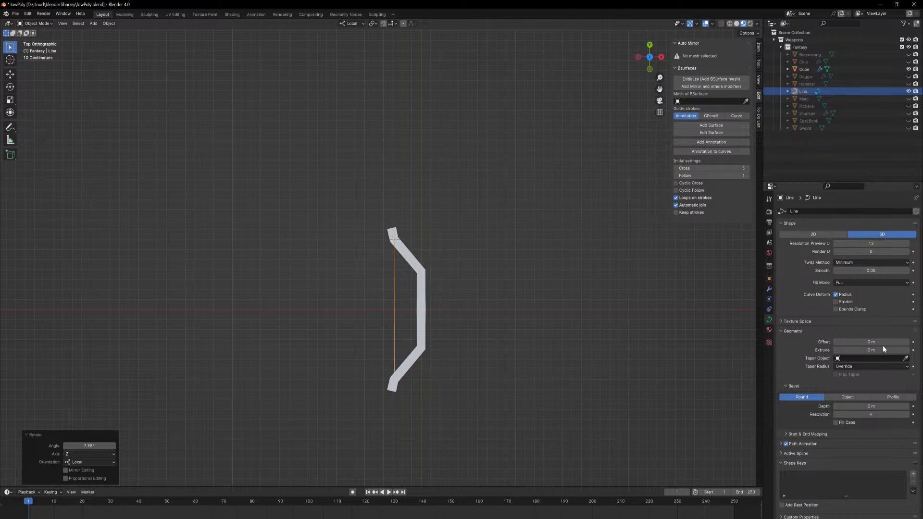
pyautogui.moveTo(906, 352); pyautogui.dragTo(918, 352)
pyautogui.press('Tab')
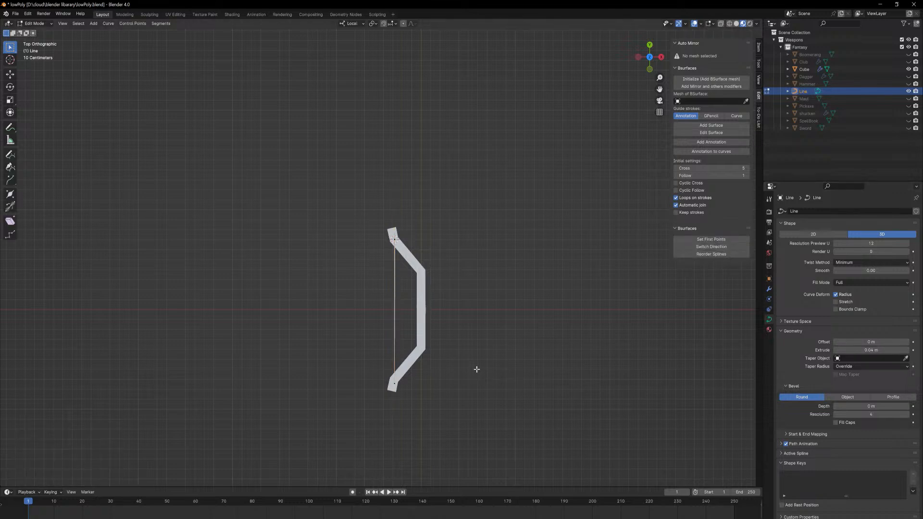
pyautogui.moveTo(476, 370); pyautogui.dragTo(486, 212, button='middle')
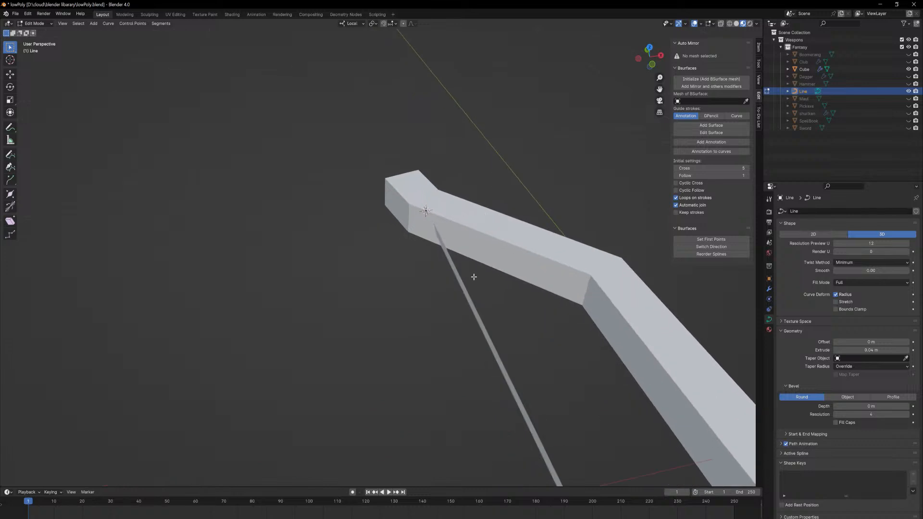
pyautogui.moveTo(502, 313); pyautogui.dragTo(423, 314, button='middle')
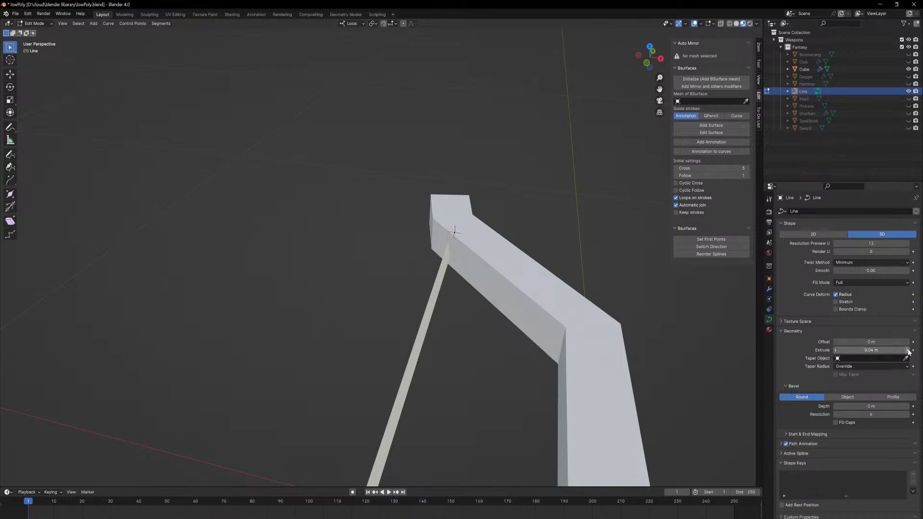
# Try a 0.4 m geometry offset on the string line, inspect it against the bow, and reset the offset to 0.
pyautogui.moveTo(889, 351)
pyautogui.mouseDown()
pyautogui.moveTo(909, 351)
pyautogui.moveTo(887, 352)
pyautogui.moveTo(885, 334)
pyautogui.moveTo(876, 342)
pyautogui.mouseUp()
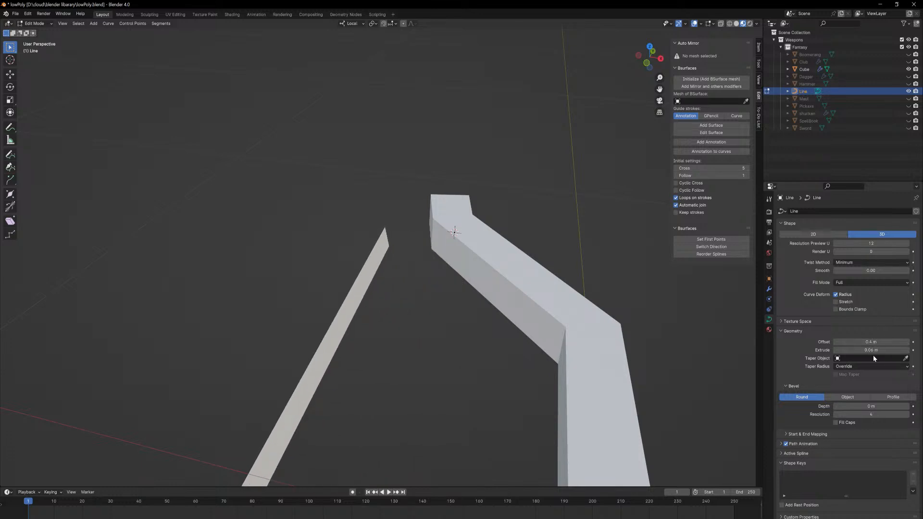
pyautogui.moveTo(631, 358); pyautogui.dragTo(641, 358, button='middle')
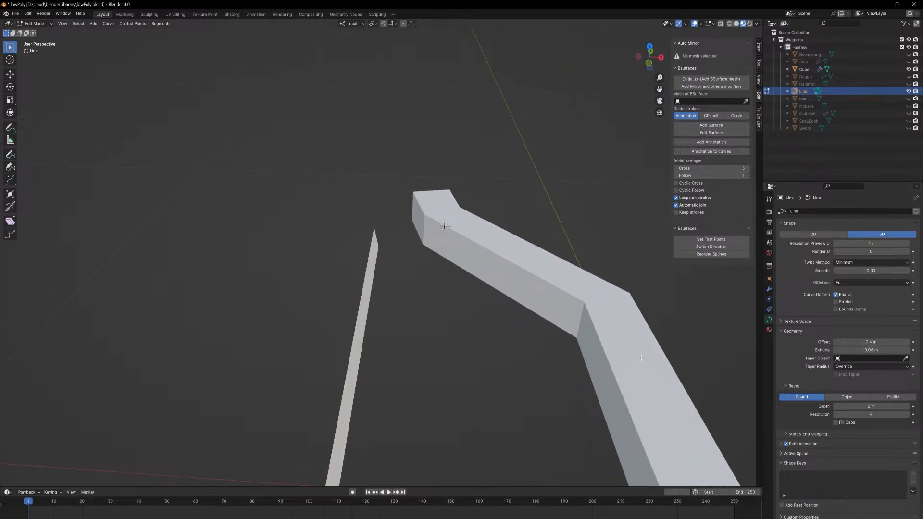
pyautogui.click(880, 343)
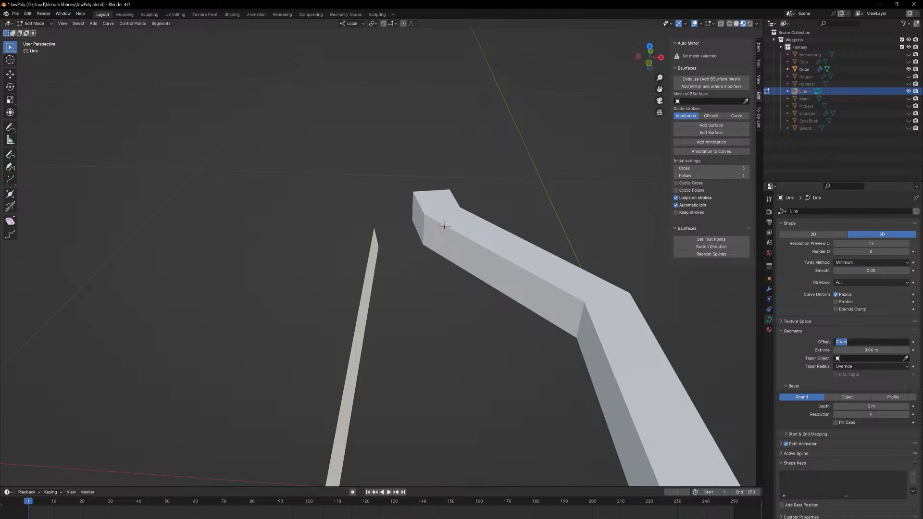
pyautogui.write('0')
pyautogui.press('Return')
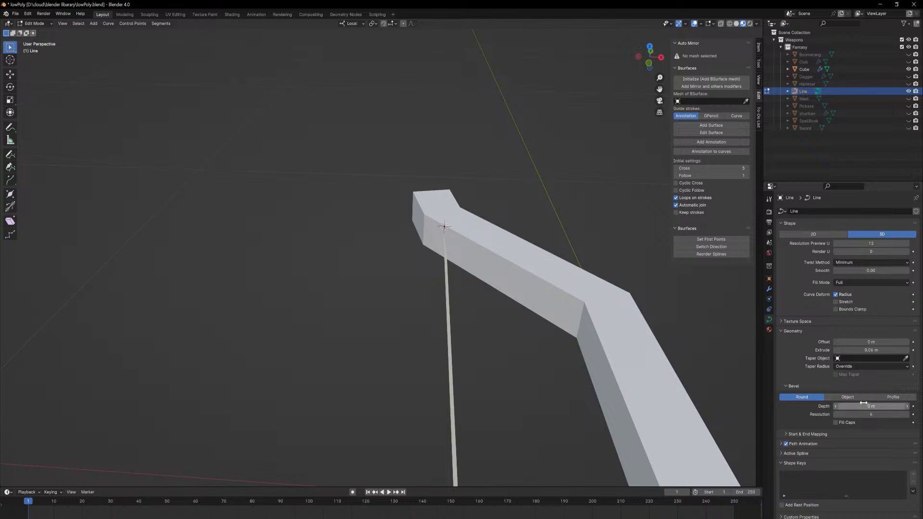
# Give the string line a round bevel depth of 0.04 m and set its extrude to 0.
pyautogui.moveTo(871, 407); pyautogui.dragTo(882, 406)
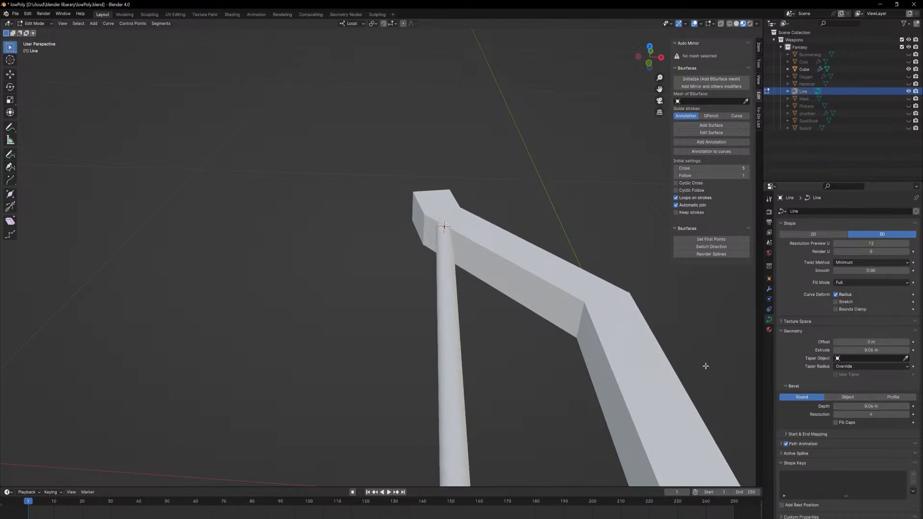
pyautogui.moveTo(706, 366); pyautogui.dragTo(672, 347, button='middle')
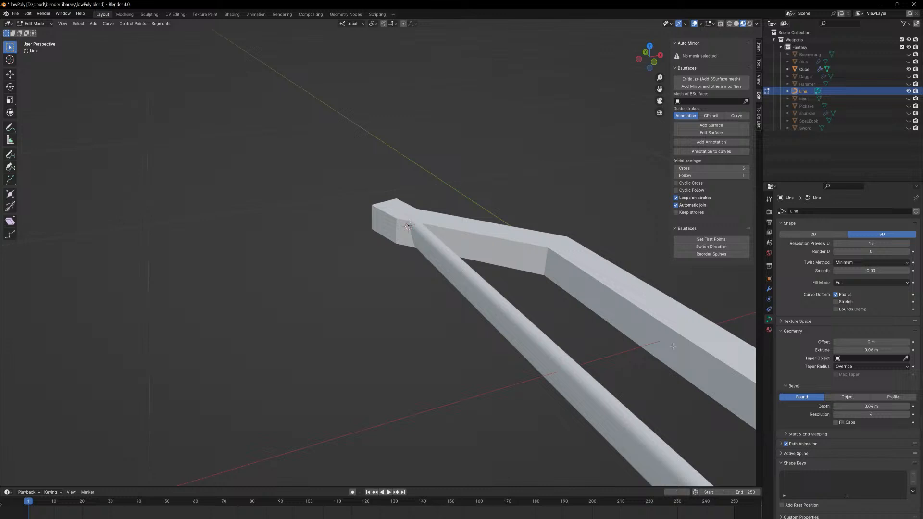
pyautogui.click(883, 349)
pyautogui.write('0')
pyautogui.press('Return')
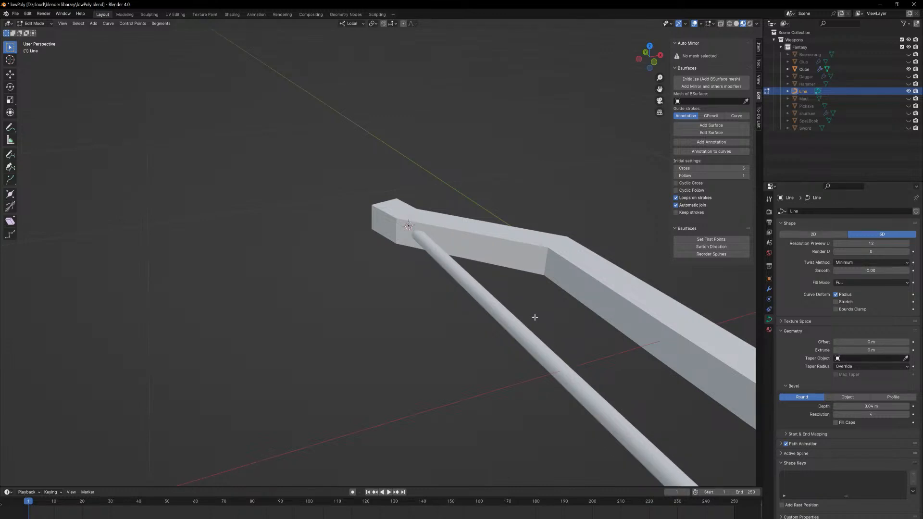
# Thin the bowstring by setting its bevel depth to 0.02 m and check it against the whole bow.
pyautogui.scroll(-5, 534, 317)
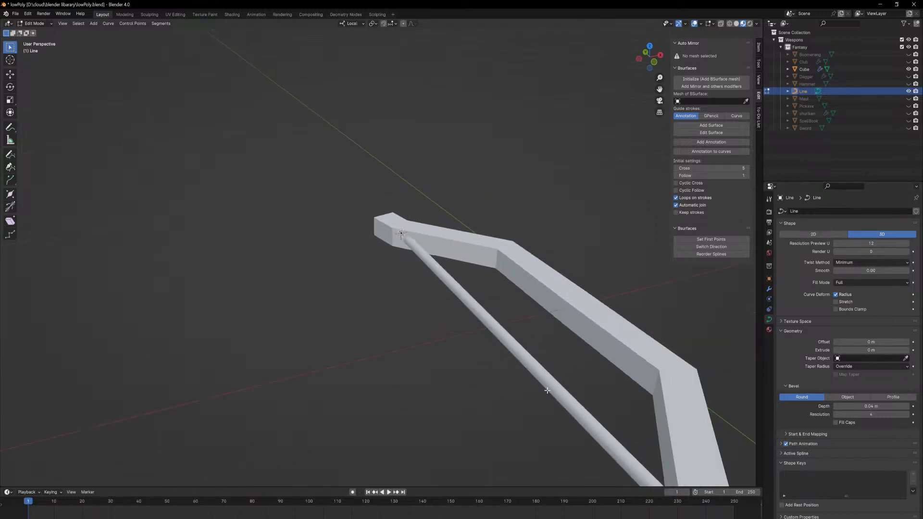
pyautogui.click(871, 406)
pyautogui.moveTo(851, 406); pyautogui.dragTo(843, 406)
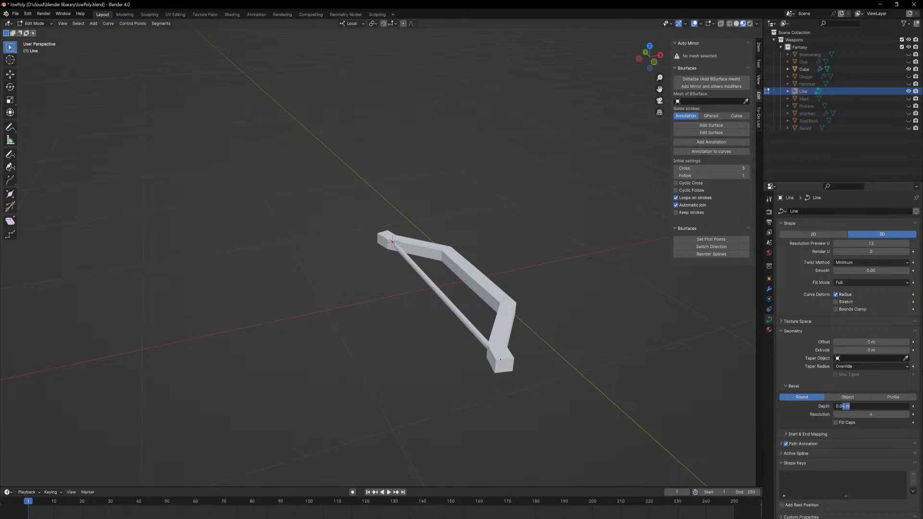
pyautogui.write('2')
pyautogui.press('Return')
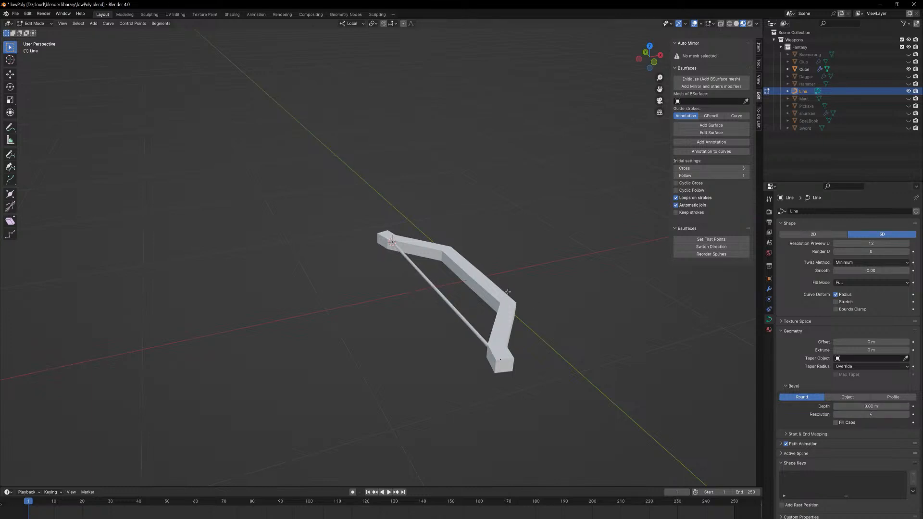
pyautogui.moveTo(510, 308); pyautogui.dragTo(506, 332, button='middle')
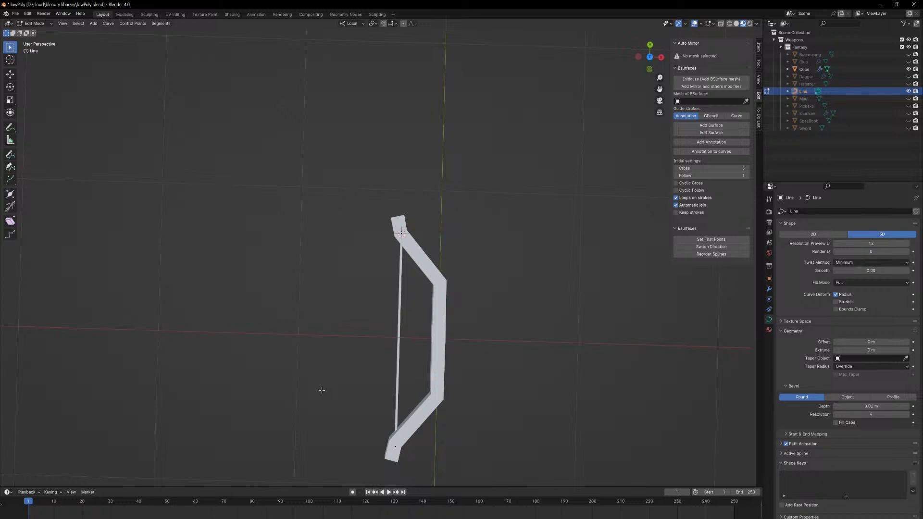
pyautogui.moveTo(473, 339); pyautogui.dragTo(478, 315, button='middle')
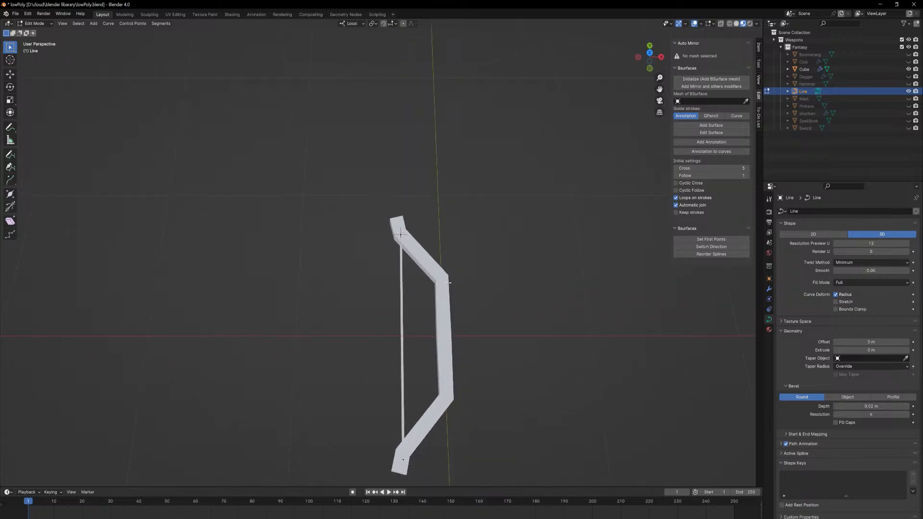
# Leave editing of the string curve and open the bow mesh in Edit Mode.
pyautogui.press('Tab')
pyautogui.click(449, 303)
pyautogui.scroll(3, 458, 307)
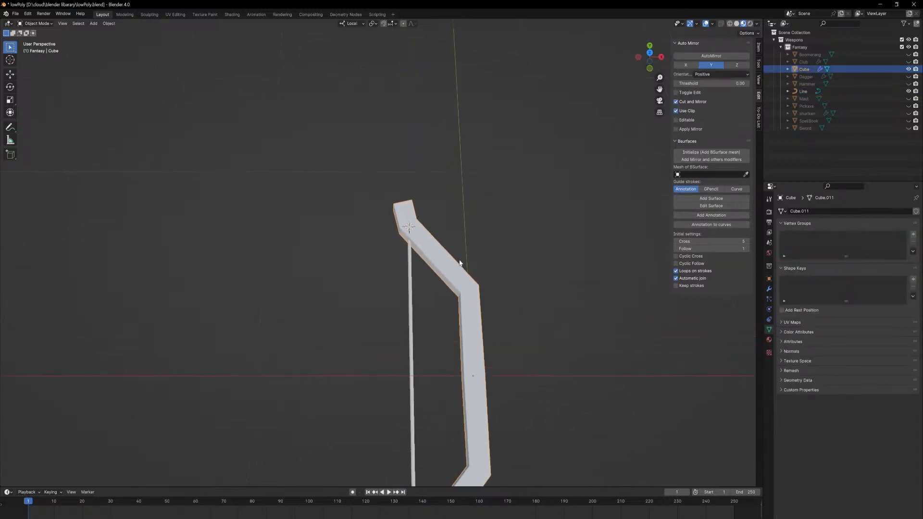
pyautogui.moveTo(463, 251); pyautogui.dragTo(507, 250, button='middle')
pyautogui.press('Tab')
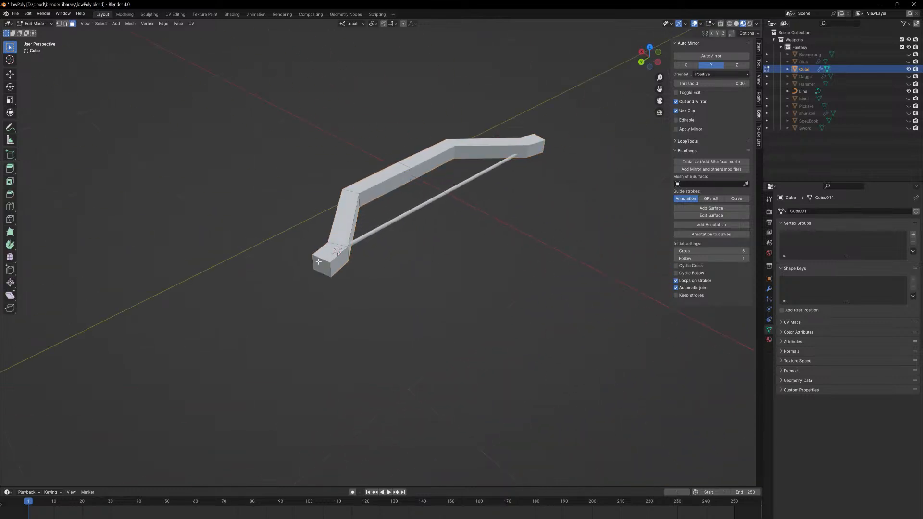
# Taper the bow limbs by scaling the tip's end face to about 0.59 with smooth proportional editing at size about 0.685.
pyautogui.click(318, 262)
pyautogui.click(403, 24)
pyautogui.press('s')
pyautogui.scroll(-2, 482, 299)
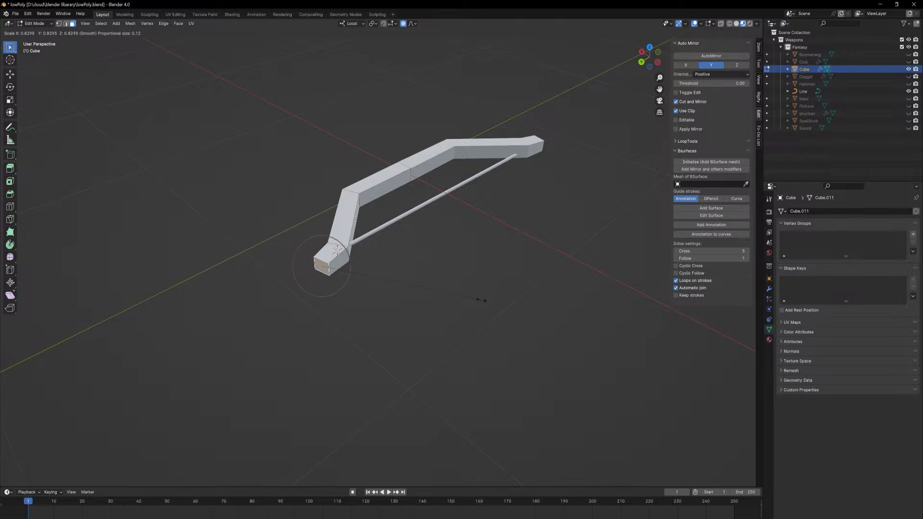
pyautogui.scroll(-1, 478, 302)
pyautogui.scroll(-13, 479, 302)
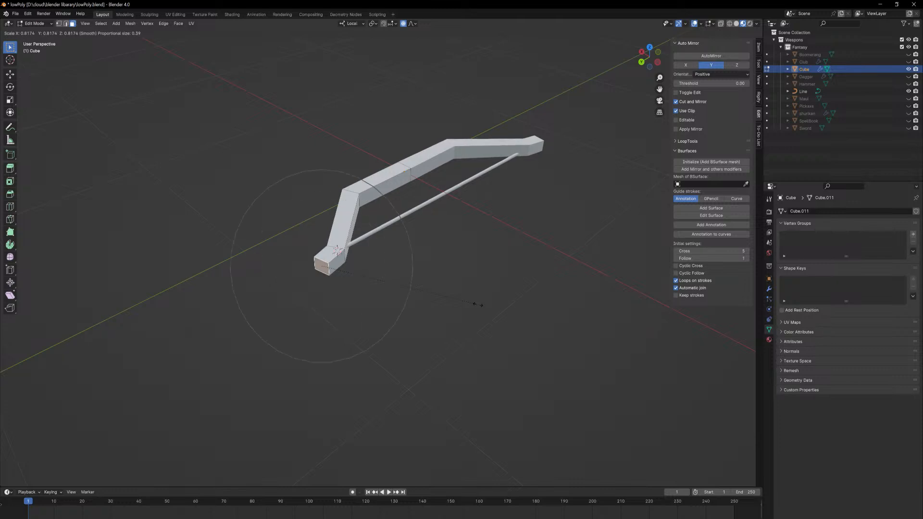
pyautogui.scroll(-6, 478, 304)
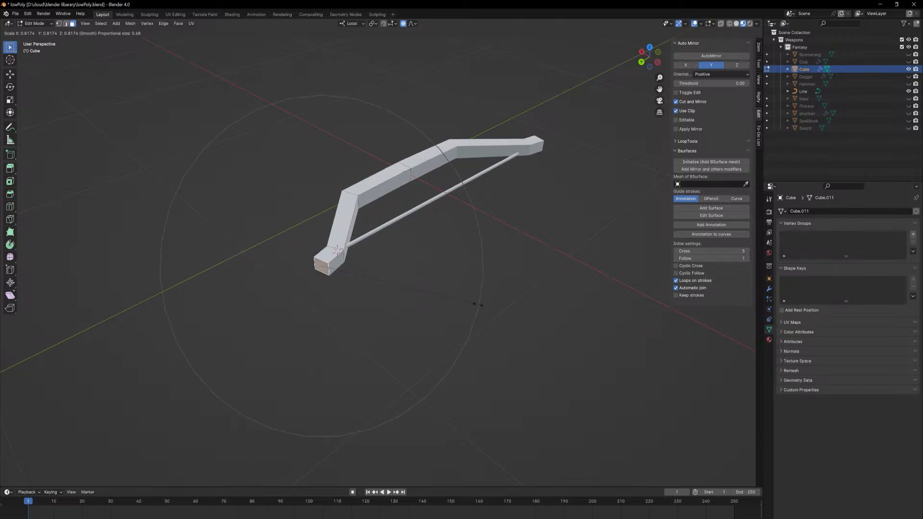
pyautogui.press('z')
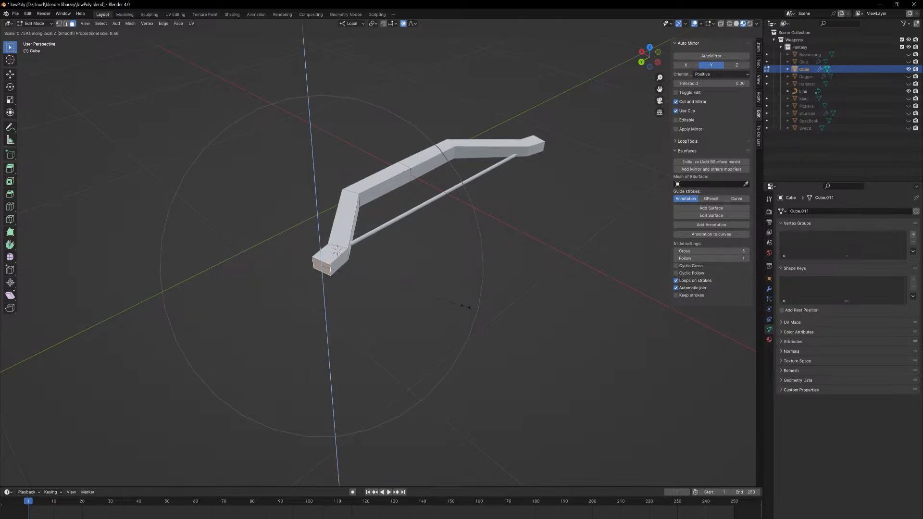
pyautogui.press('z')
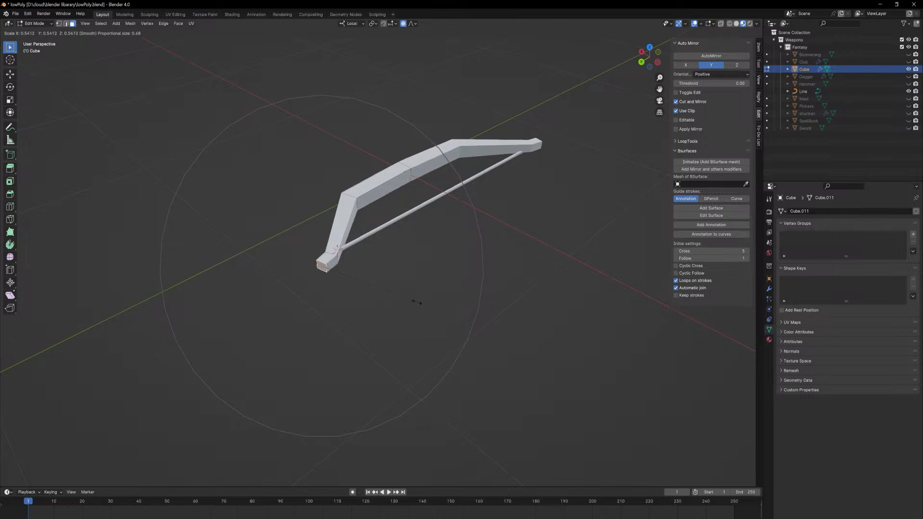
pyautogui.click(428, 295)
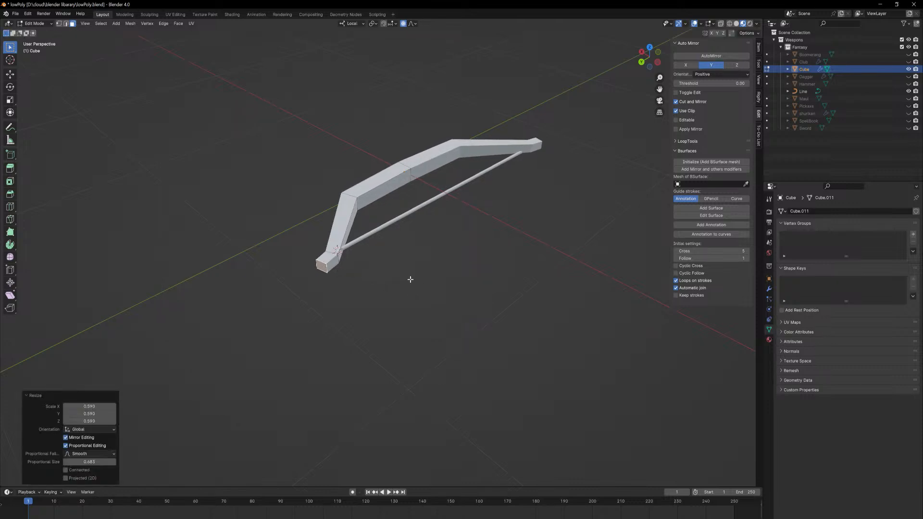
# Select the entire bow mesh and scale it.
pyautogui.press('a')
pyautogui.press('s')
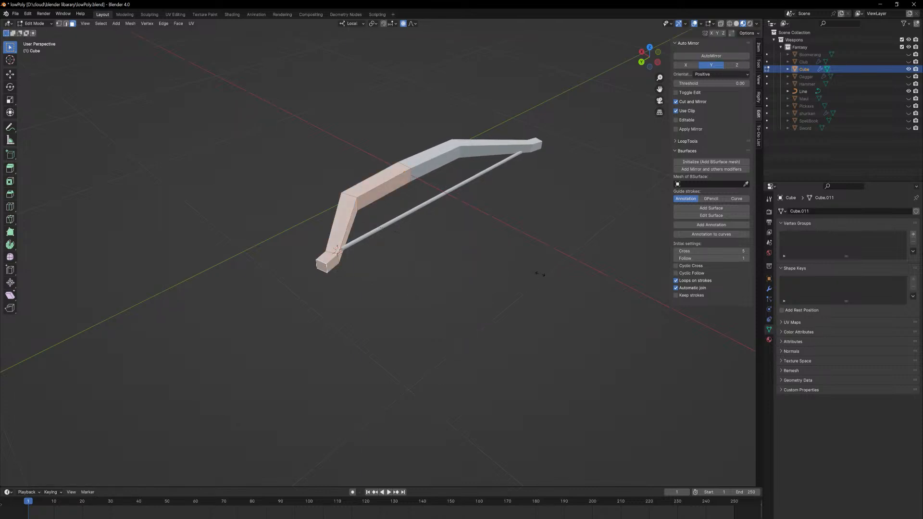
# Flatten the selected bow limb along its local Z axis to about half its thickness and clear the selection.
pyautogui.press('z')
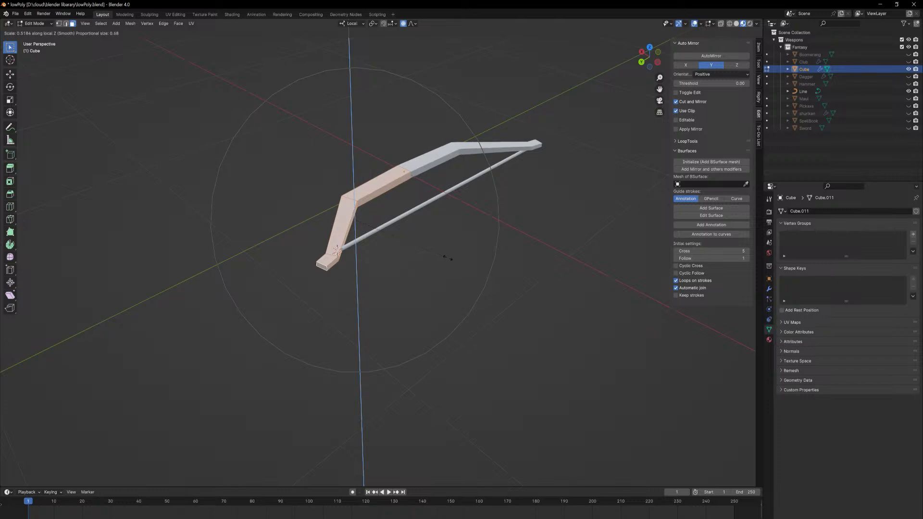
pyautogui.click(442, 253)
pyautogui.hotkey('alt', 'a')
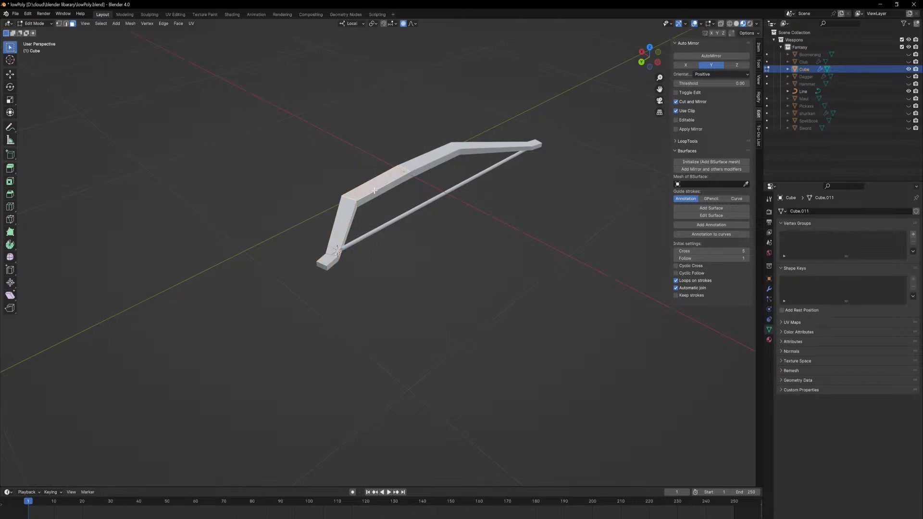
# Select the strip of inner side faces running along the bow limb from the centre towards the tip.
pyautogui.click(385, 193)
pyautogui.moveTo(385, 193); pyautogui.dragTo(406, 205, button='middle')
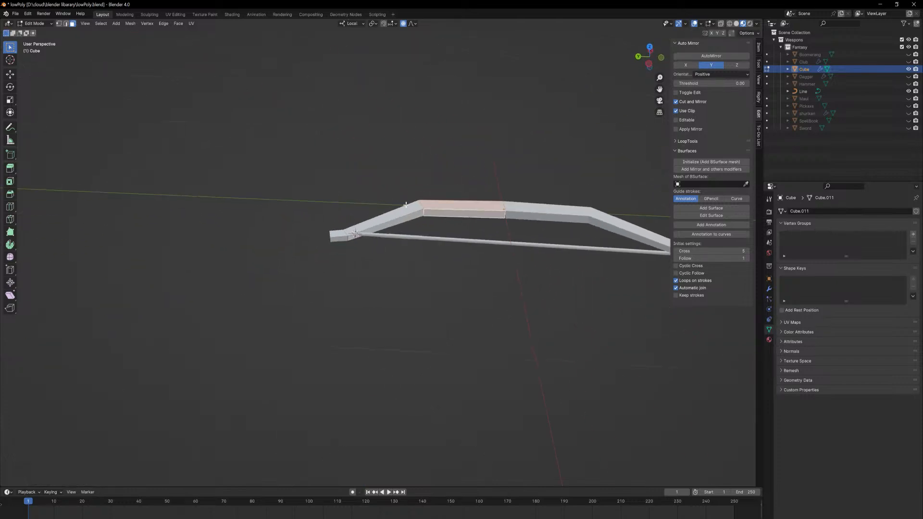
pyautogui.keyDown('ctrl'); pyautogui.click(380, 226); pyautogui.keyUp('ctrl')
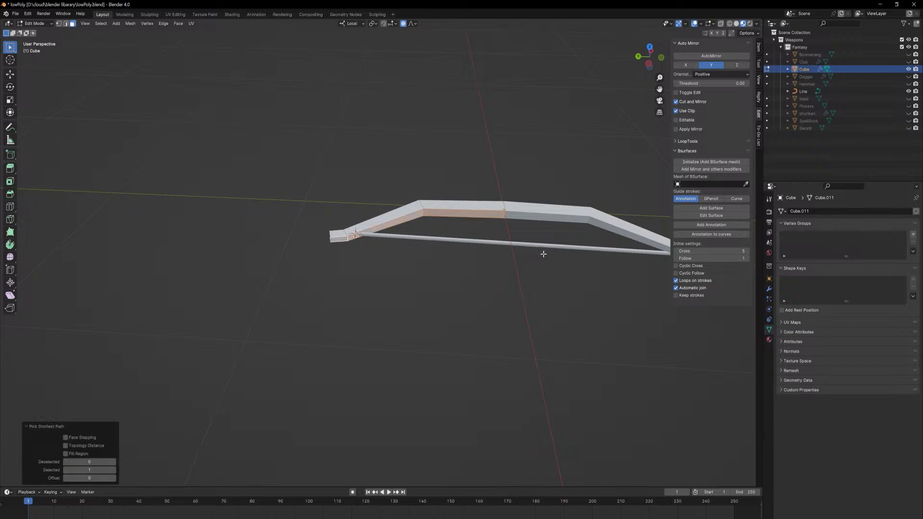
pyautogui.press('s')
pyautogui.press('z')
pyautogui.press('z')
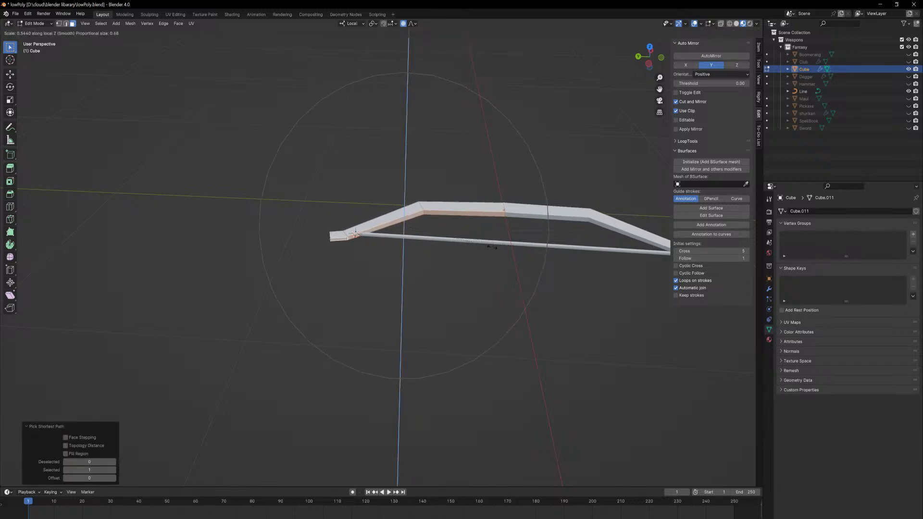
pyautogui.rightClick(492, 247)
# Turn off proportional editing and scale the selected inner face strip along local Z to about 0.388.
pyautogui.click(403, 23)
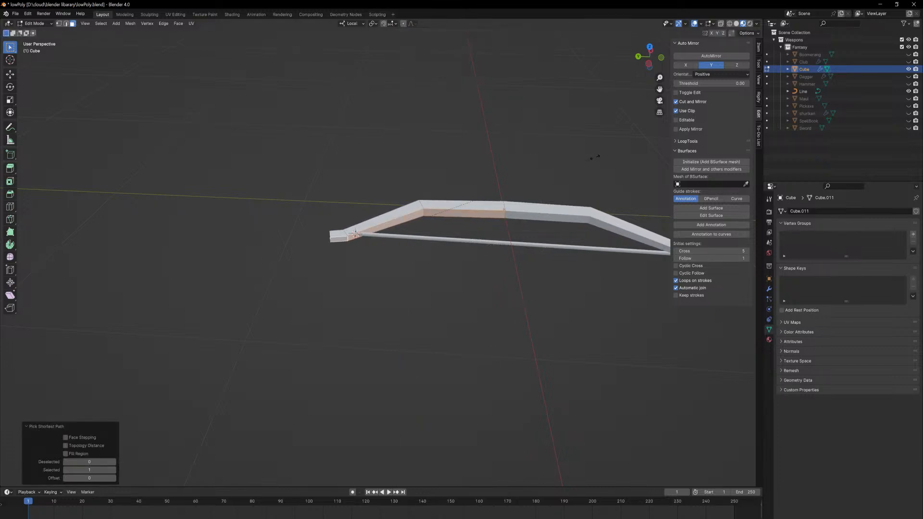
pyautogui.press('s')
pyautogui.press('z')
pyautogui.press('z')
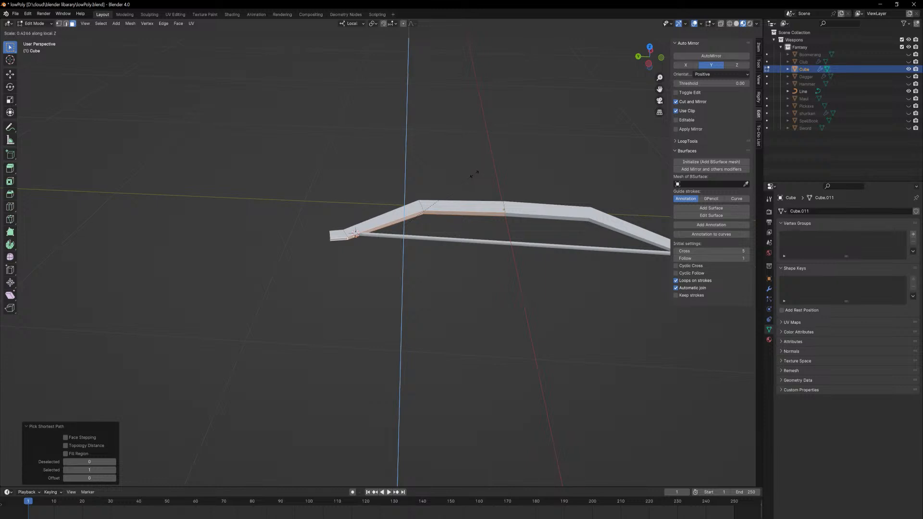
pyautogui.click(434, 207)
# Add a centred lengthwise loop cut along the bow limb and scale it along local Z by about 1.85.
pyautogui.moveTo(434, 207); pyautogui.dragTo(452, 205, button='middle')
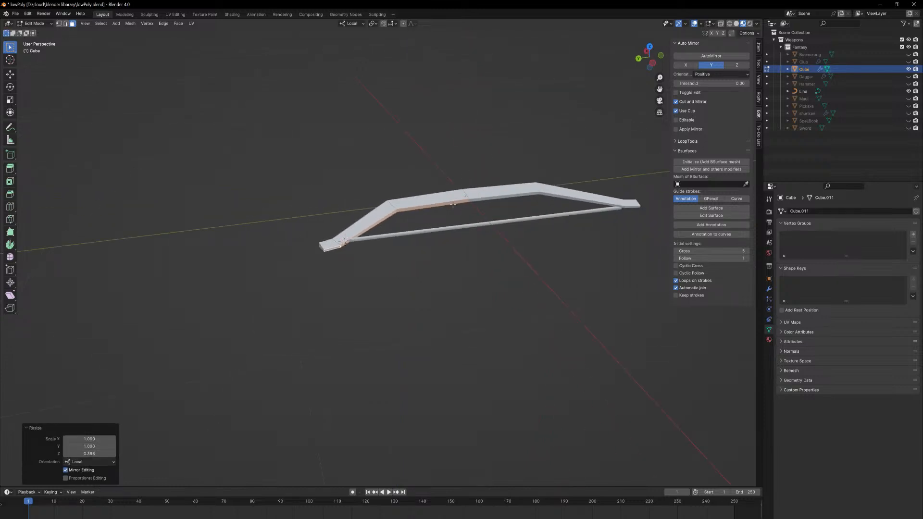
pyautogui.click(393, 202)
pyautogui.rightClick(425, 205)
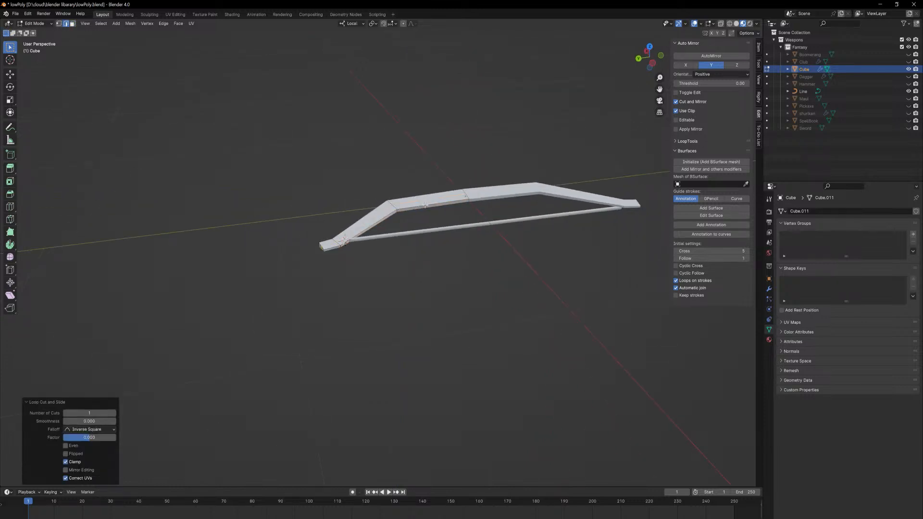
pyautogui.press('s')
pyautogui.press('z')
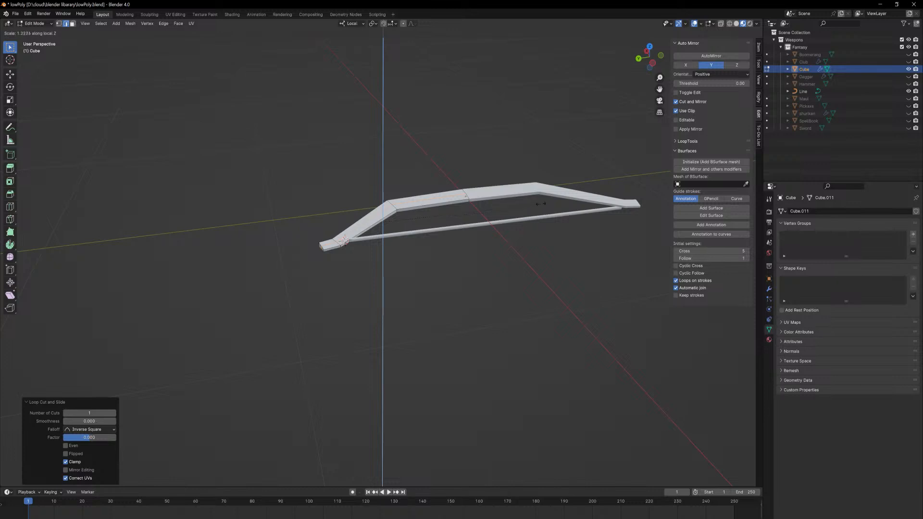
pyautogui.click(577, 198)
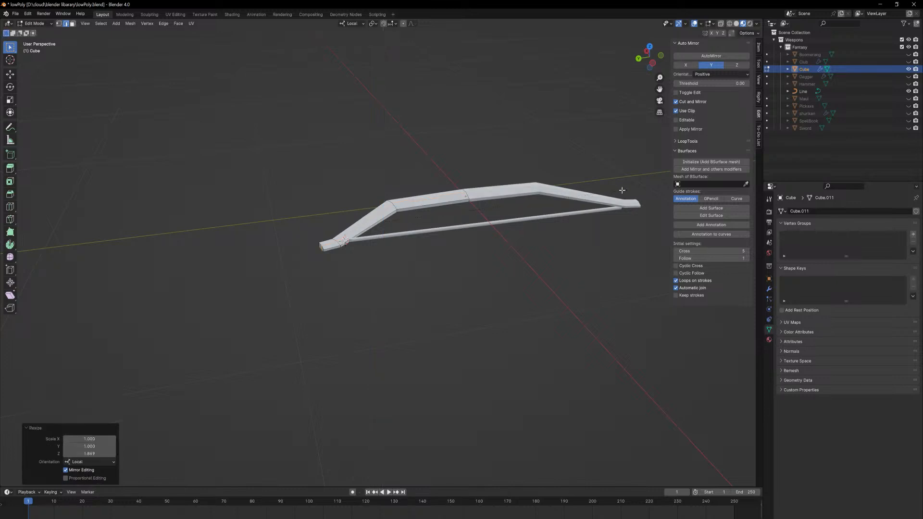
# Scale down the edge at the end of the bow limb's tip and return to Object Mode.
pyautogui.moveTo(623, 190); pyautogui.dragTo(420, 232, button='middle')
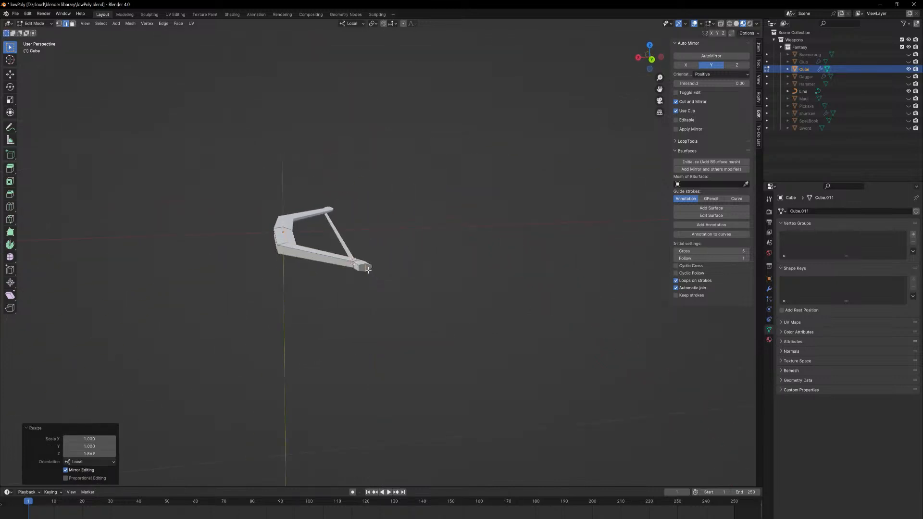
pyautogui.press('s')
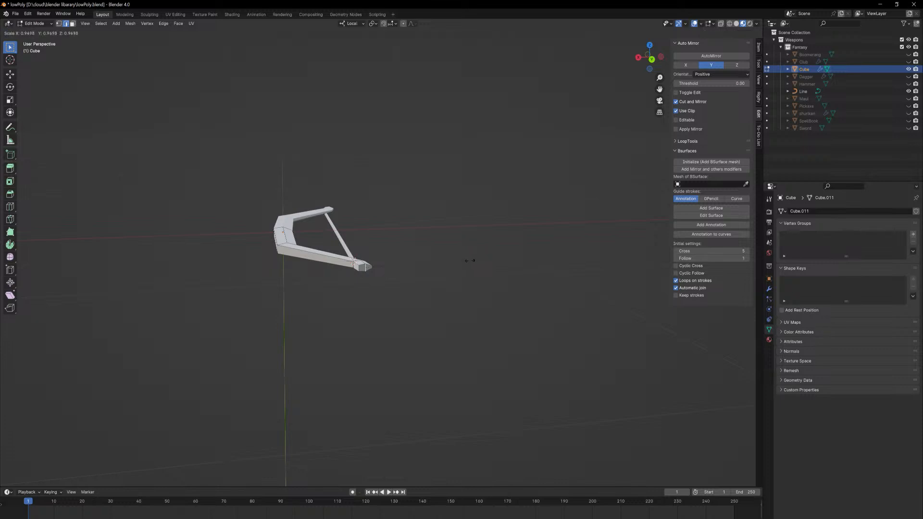
pyautogui.click(412, 269)
pyautogui.press('Tab')
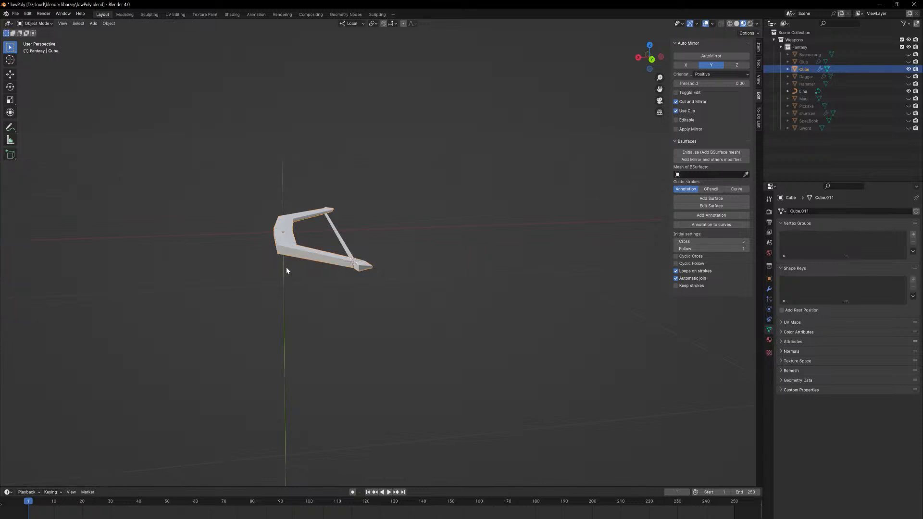
# Add a loop cut around the bow limb near its centre and slide it into position for the grip.
pyautogui.moveTo(288, 270); pyautogui.dragTo(432, 305, button='middle')
pyautogui.press('Tab')
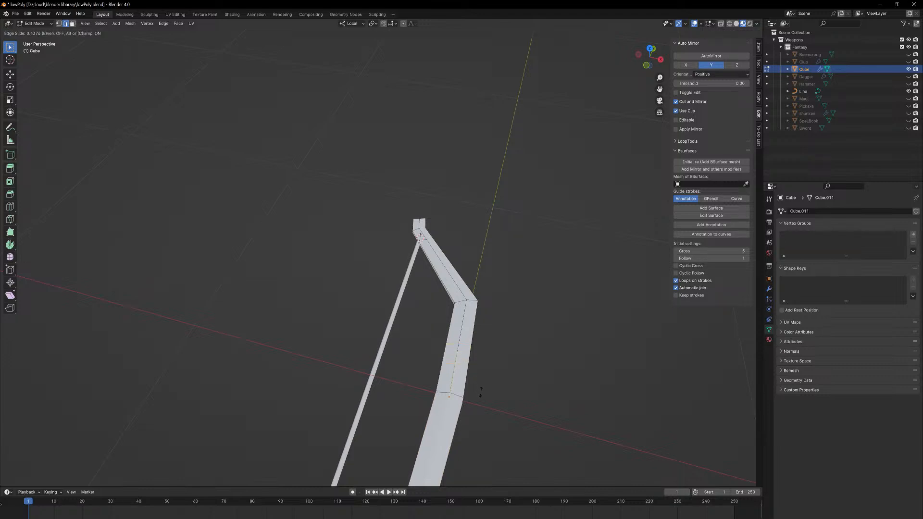
pyautogui.click(481, 402)
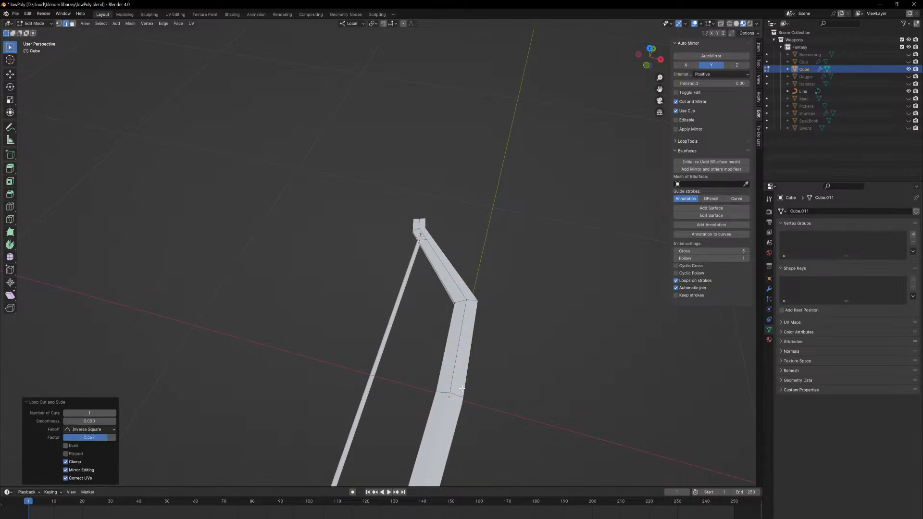
pyautogui.press('g')
pyautogui.press('g')
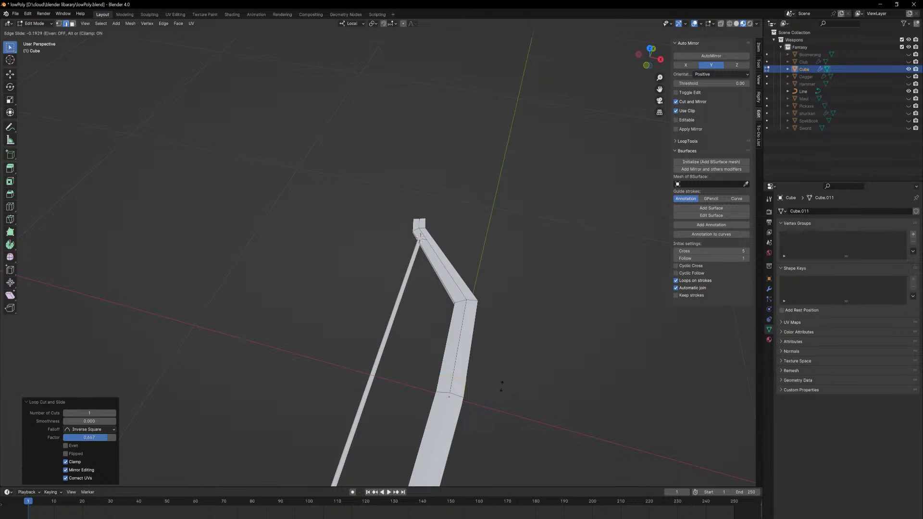
pyautogui.click(502, 387)
# Extrude the ring of faces at the bow's centre outward along their normals by 0.0917 m to form the raised grip.
pyautogui.moveTo(501, 387); pyautogui.dragTo(395, 388, button='middle')
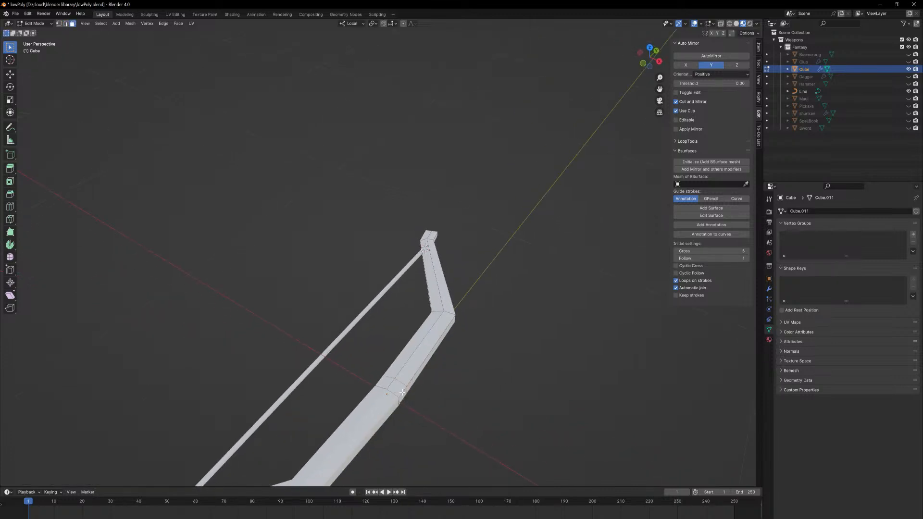
pyautogui.keyDown('alt'); pyautogui.click(402, 392); pyautogui.keyUp('alt')
pyautogui.rightClick(423, 394)
pyautogui.click(423, 390)
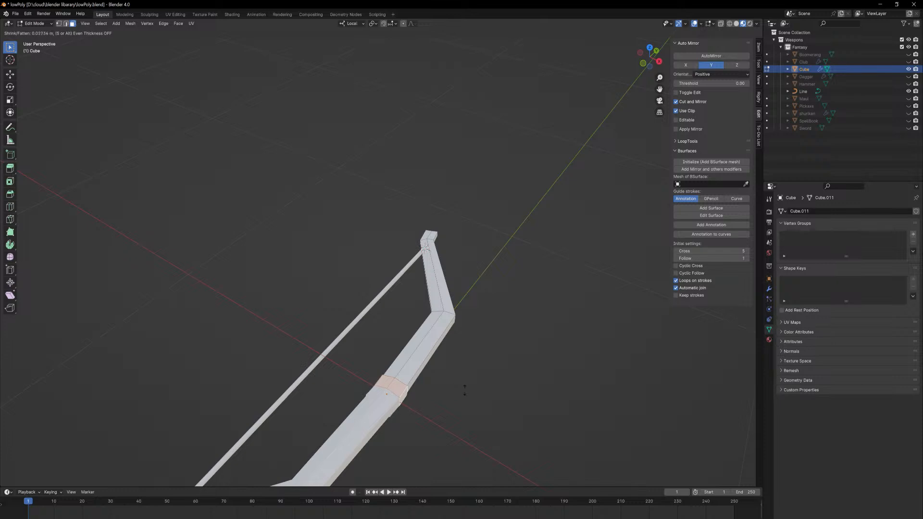
pyautogui.click(506, 380)
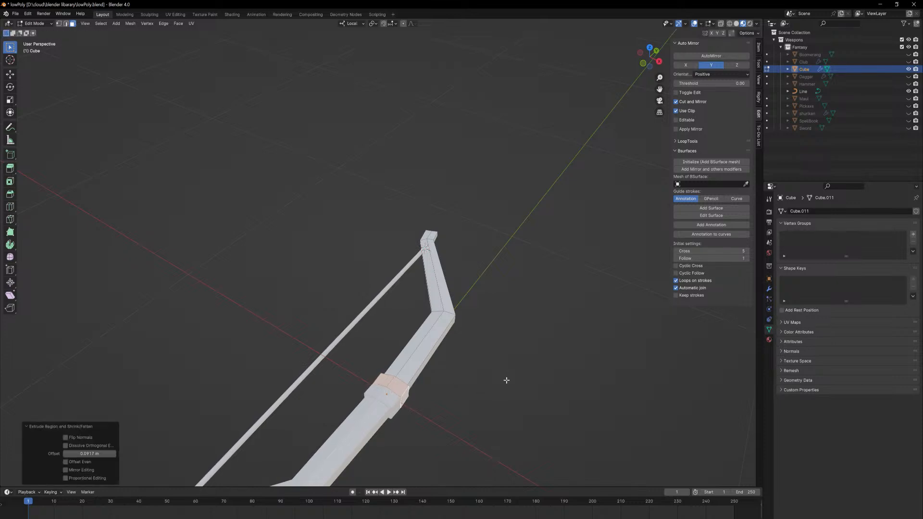
pyautogui.press('Tab')
pyautogui.moveTo(445, 383); pyautogui.dragTo(489, 432, button='middle')
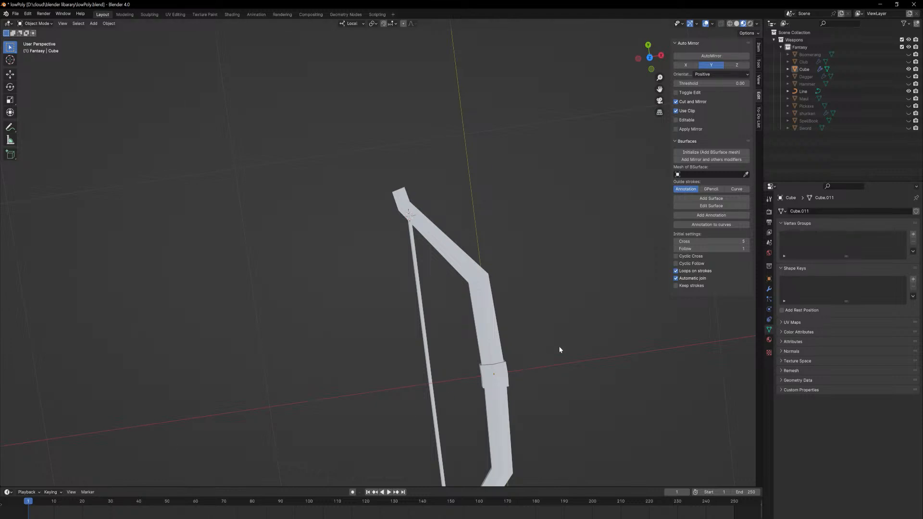
pyautogui.moveTo(559, 350); pyautogui.dragTo(474, 297, button='middle')
# Bevel the edge loop at the bow limb's sharp bend widely with two segments to round the curve.
pyautogui.press('Tab')
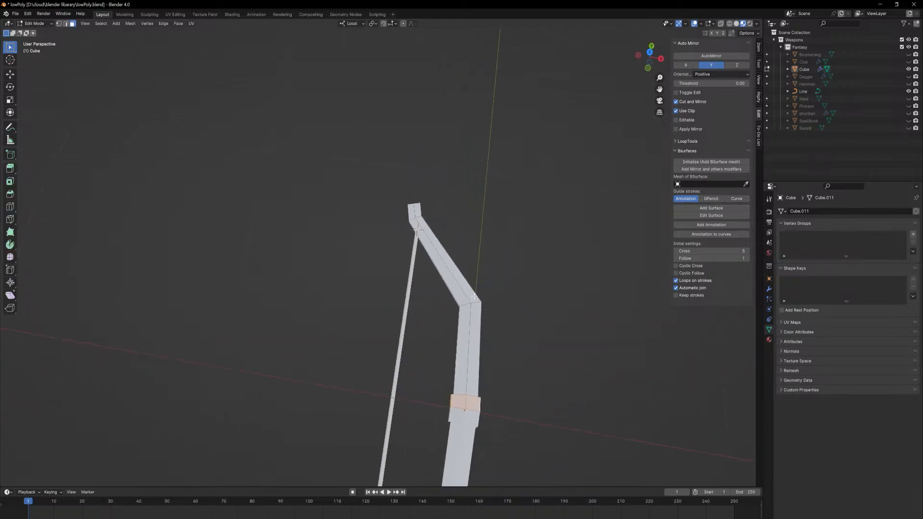
pyautogui.click(480, 303)
pyautogui.keyDown('alt'); pyautogui.click(473, 302); pyautogui.keyUp('alt')
pyautogui.keyDown('alt'); pyautogui.click(476, 303); pyautogui.keyUp('alt')
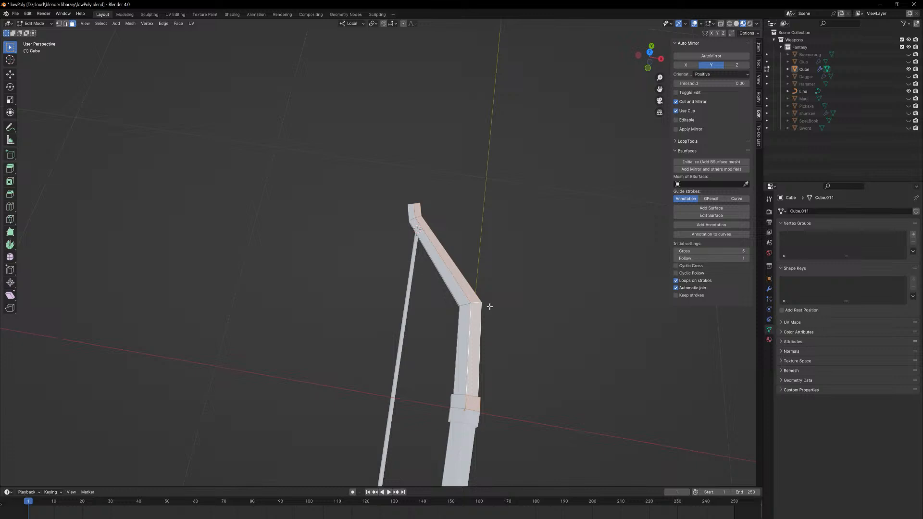
pyautogui.keyDown('alt'); pyautogui.click(464, 306); pyautogui.keyUp('alt')
pyautogui.press('2')
pyautogui.keyDown('alt'); pyautogui.click(475, 304); pyautogui.keyUp('alt')
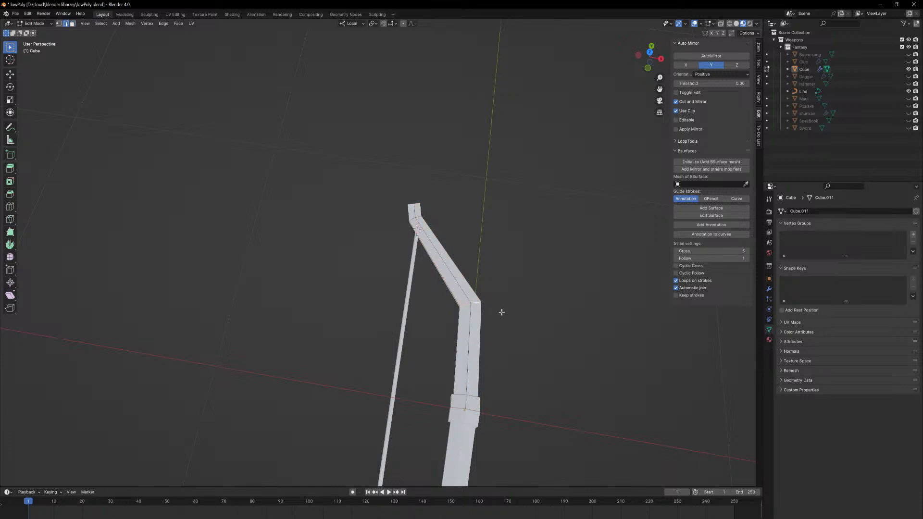
pyautogui.hotkey('ctrl', 'b')
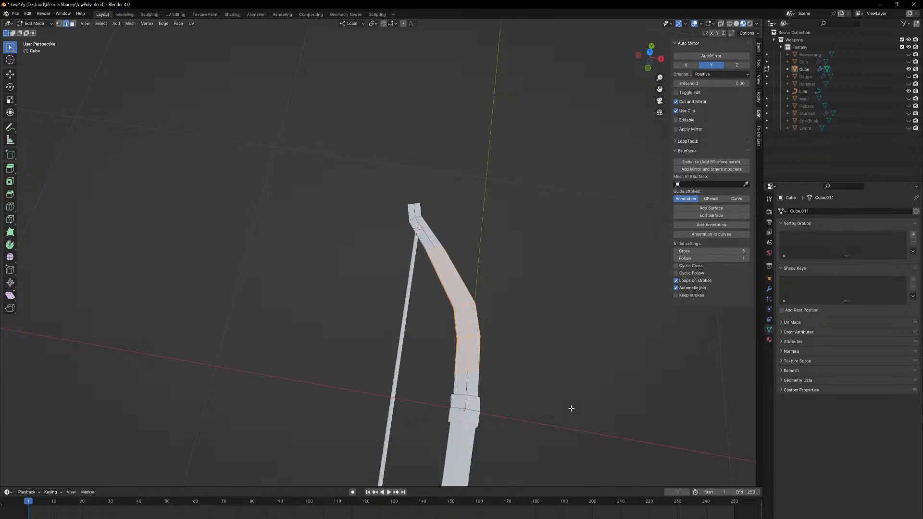
pyautogui.scroll(-1, 570, 410)
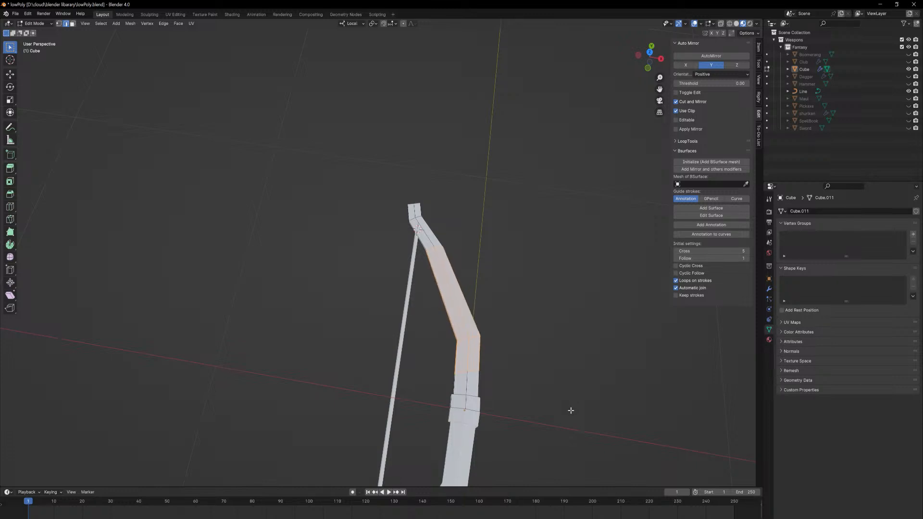
pyautogui.scroll(2, 571, 410)
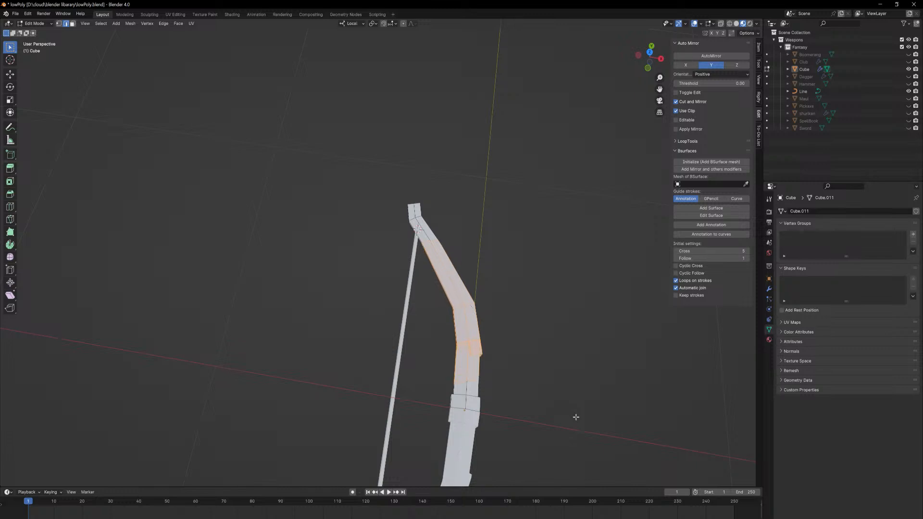
pyautogui.scroll(2, 575, 406)
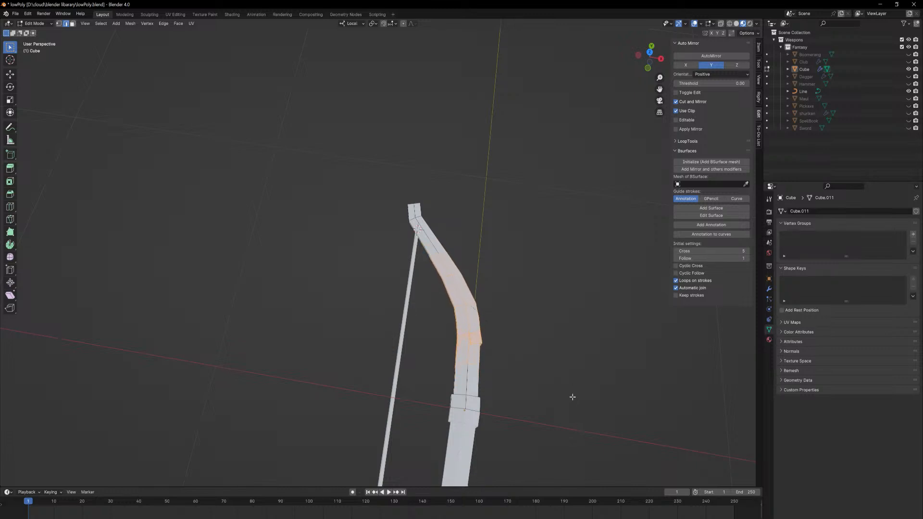
pyautogui.scroll(-3, 572, 399)
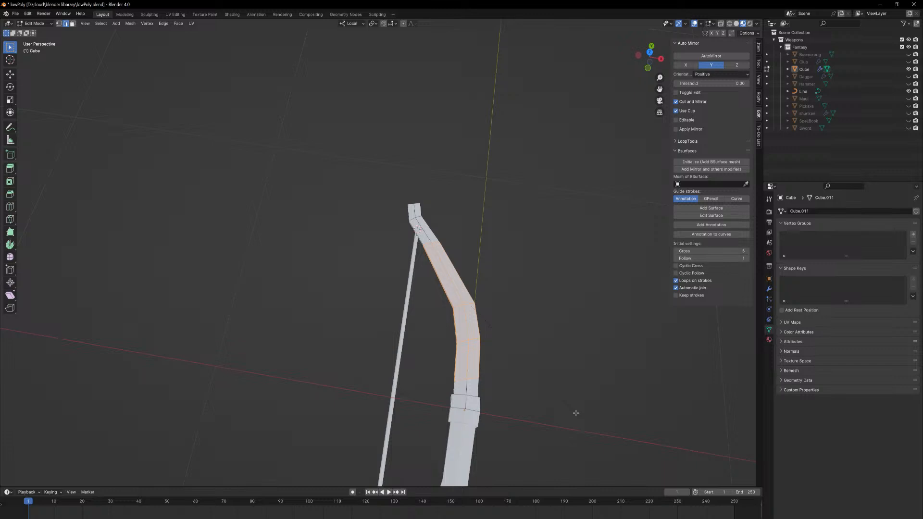
pyautogui.click(576, 412)
pyautogui.press('Tab')
pyautogui.moveTo(547, 356); pyautogui.dragTo(496, 331, button='middle')
pyautogui.moveTo(595, 351); pyautogui.dragTo(407, 244, button='middle')
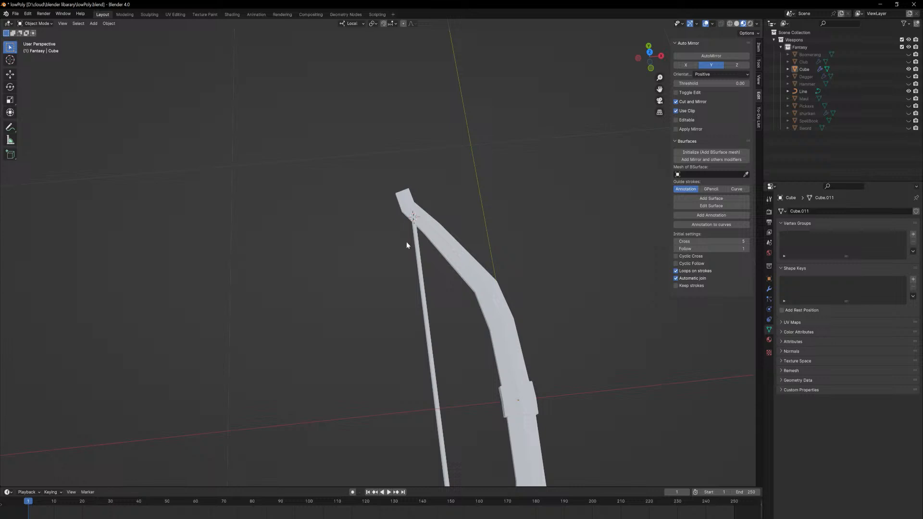
# Select the two end faces of the bow tip and scale them along local Z to about 0.69.
pyautogui.click(398, 200)
pyautogui.press('Tab')
pyautogui.moveTo(417, 198); pyautogui.dragTo(491, 211, button='middle')
pyautogui.keyDown('ctrl'); pyautogui.moveTo(309, 317); pyautogui.dragTo(331, 226, button='middle'); pyautogui.keyUp('ctrl')
pyautogui.click(297, 344)
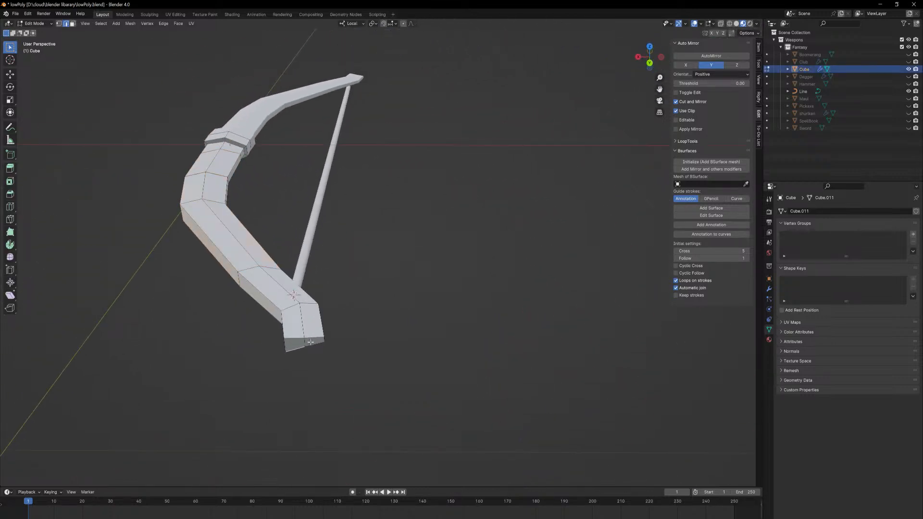
pyautogui.press('3')
pyautogui.click(310, 341)
pyautogui.keyDown('shift'); pyautogui.click(296, 343); pyautogui.keyUp('shift')
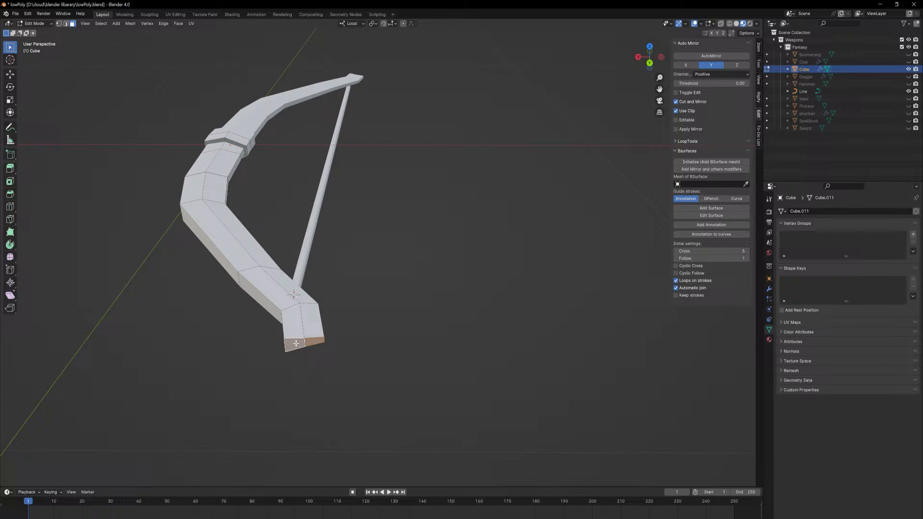
pyautogui.press('s')
pyautogui.press('z')
pyautogui.click(459, 348)
# Taper the bow tip by scaling its two end faces uniformly to 0.454.
pyautogui.press('s')
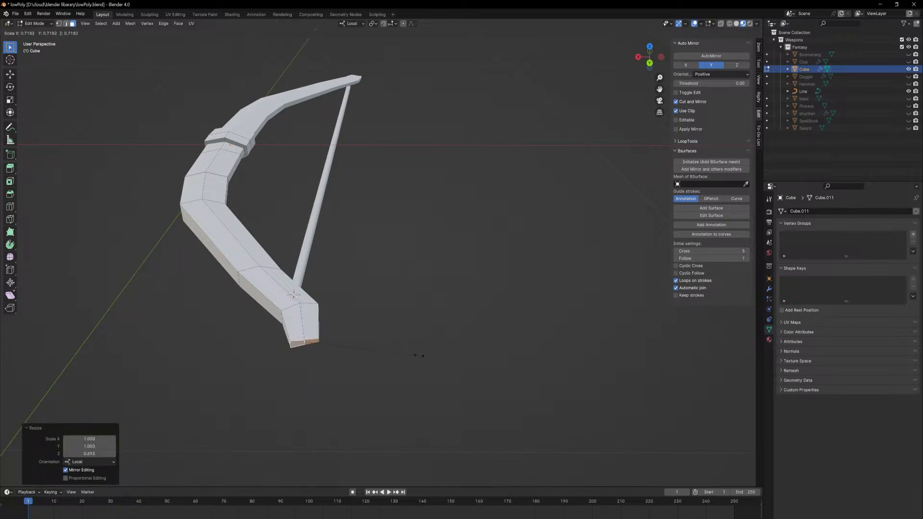
pyautogui.click(375, 361)
pyautogui.press('g')
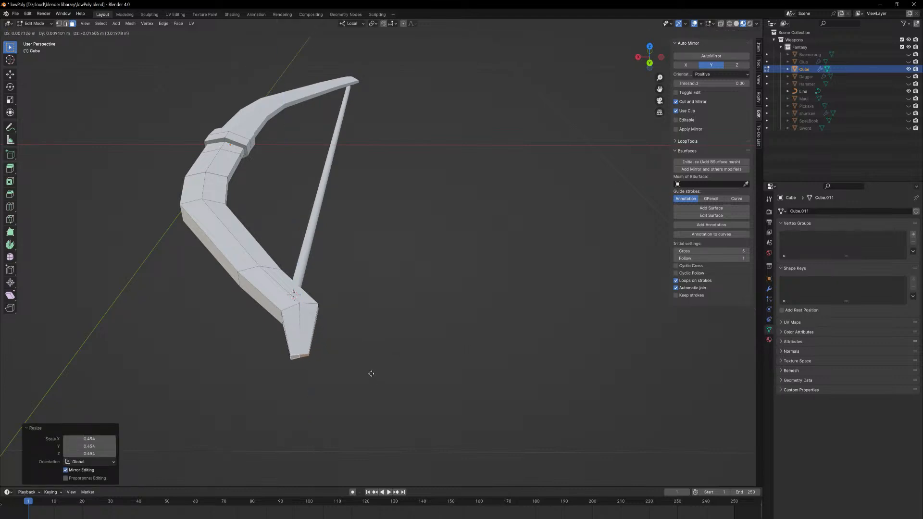
pyautogui.press('Escape')
pyautogui.scroll(5, 377, 319)
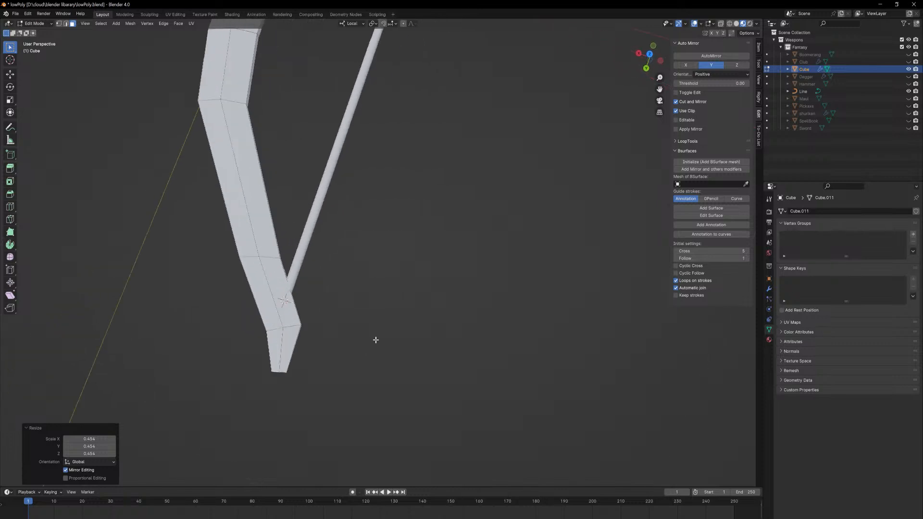
# Shift the bow tip's end faces within the local XY plane by about 0.034 m in X and 0.011 m in Y.
pyautogui.moveTo(376, 340); pyautogui.dragTo(432, 303, button='middle')
pyautogui.press('g')
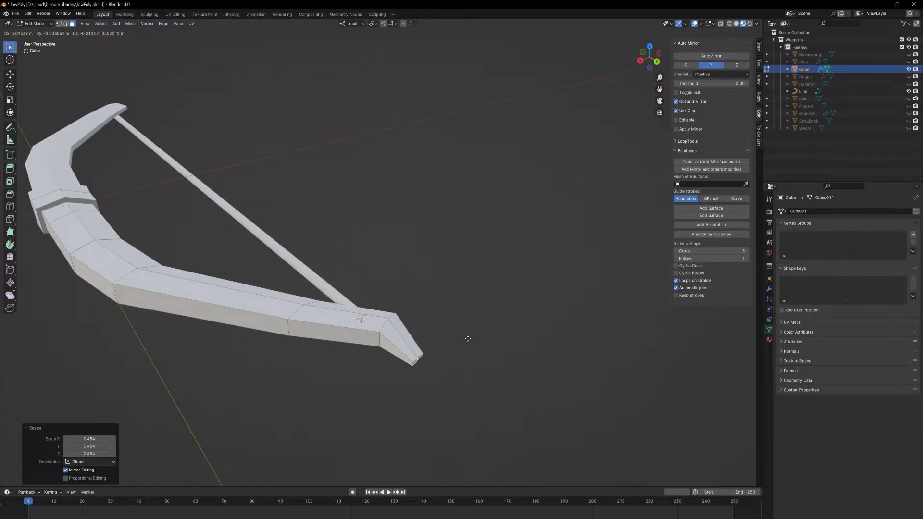
pyautogui.hotkey('shift', 'z')
pyautogui.click(478, 339)
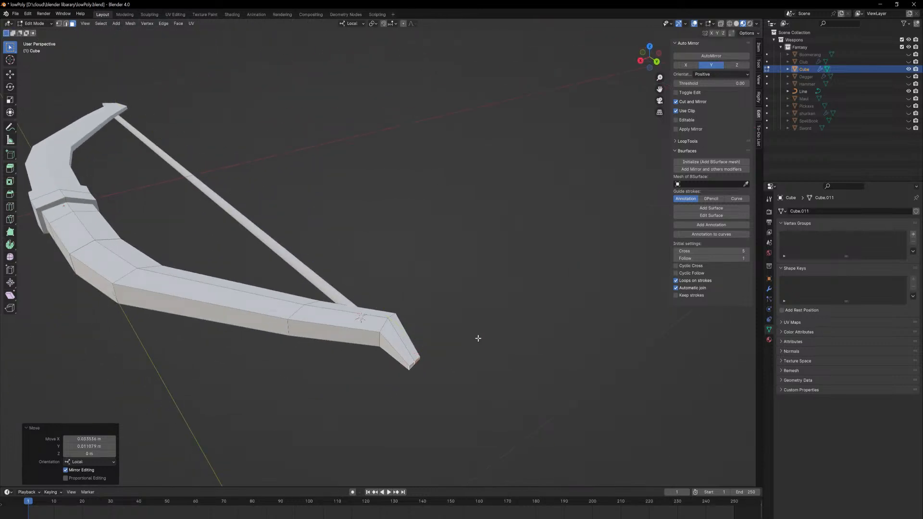
# Rotate the bow tip's end faces about -38° around local Z and return to Object Mode.
pyautogui.press('r')
pyautogui.press('z')
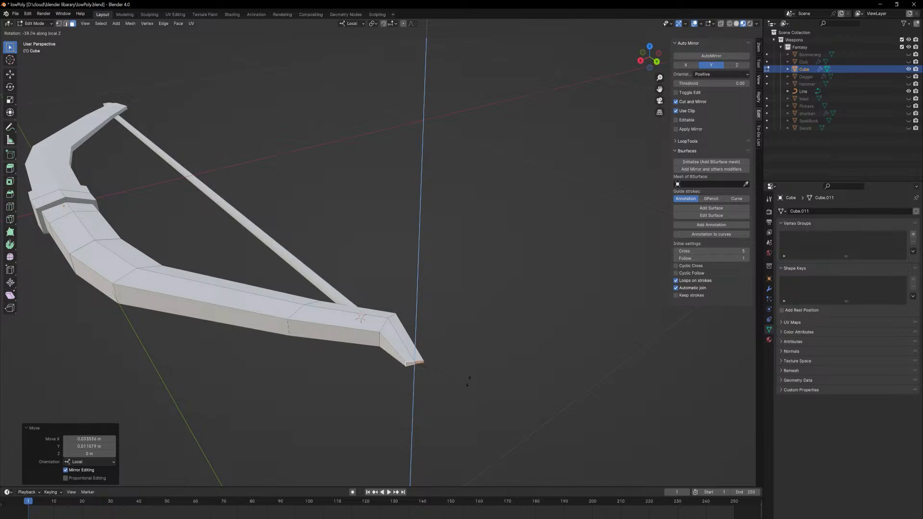
pyautogui.click(474, 375)
pyautogui.press('Tab')
pyautogui.moveTo(494, 324); pyautogui.dragTo(324, 374, button='middle')
pyautogui.scroll(-7, 439, 313)
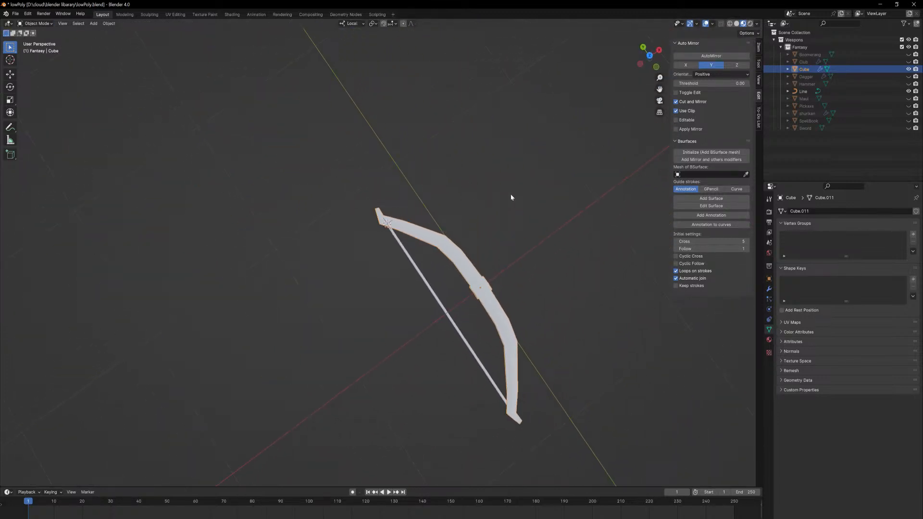
pyautogui.moveTo(511, 198); pyautogui.dragTo(416, 234, button='middle')
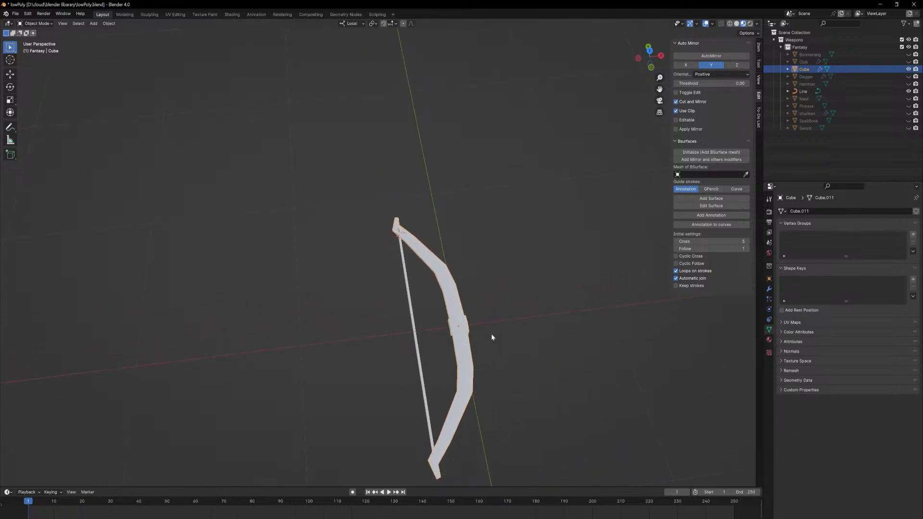
# Add a single loop cut across the bow limb close to its outer bend.
pyautogui.press('Tab')
pyautogui.moveTo(500, 315); pyautogui.dragTo(480, 313, button='middle')
pyautogui.scroll(3, 471, 308)
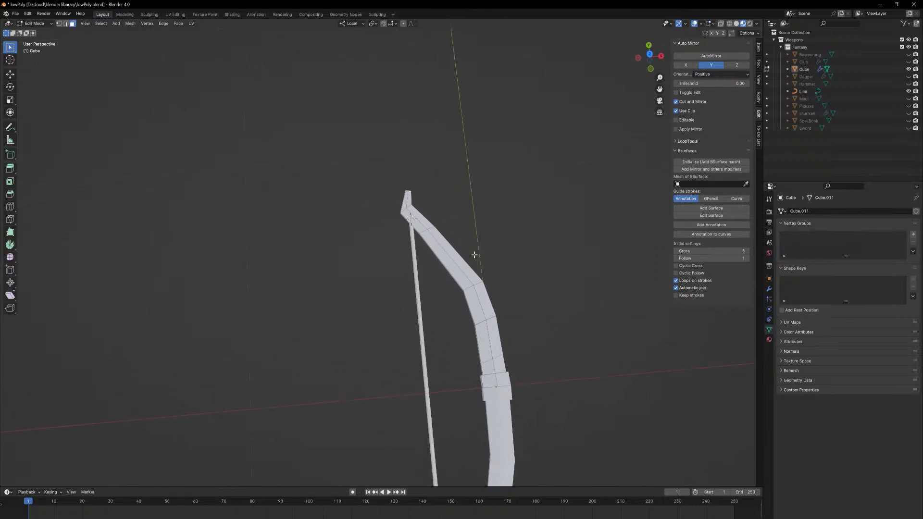
pyautogui.press('2')
pyautogui.press('g')
pyautogui.press('g')
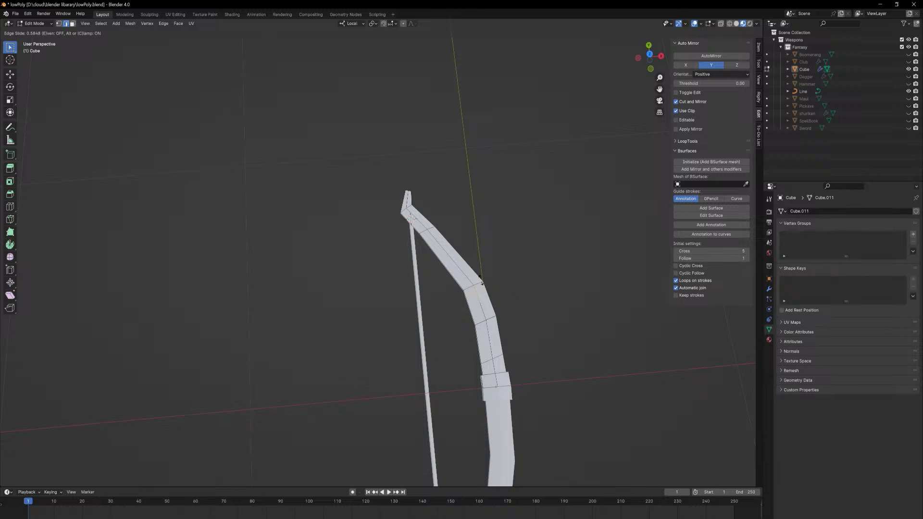
pyautogui.click(481, 279)
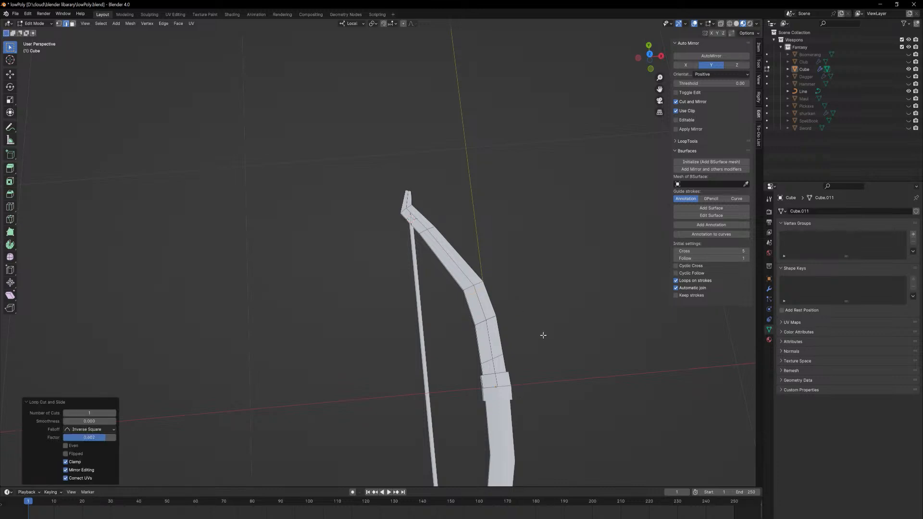
pyautogui.click(533, 345)
pyautogui.moveTo(513, 333)
pyautogui.mouseDown(button='middle')
pyautogui.moveTo(534, 268)
pyautogui.moveTo(538, 289)
pyautogui.moveTo(514, 333)
pyautogui.mouseUp(button='middle')
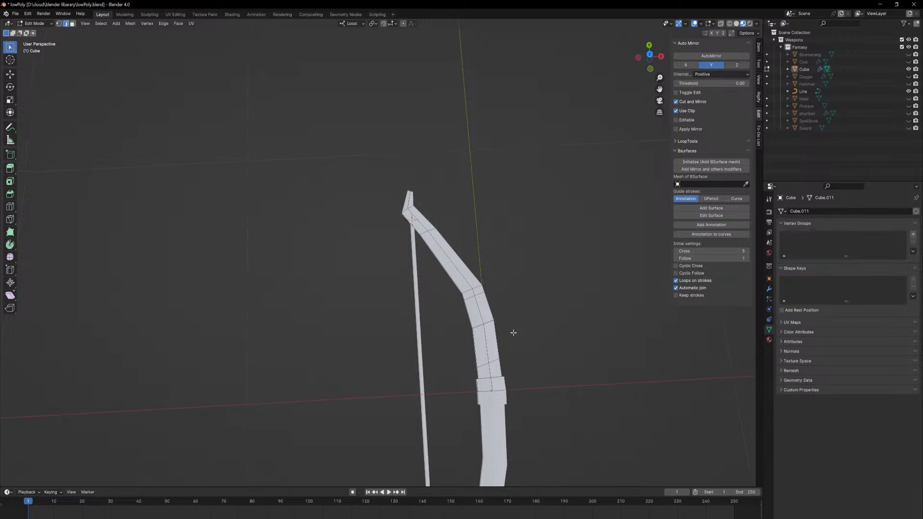
# Switch to the UV Editing workspace and set the bowstring's origin to its geometry.
pyautogui.click(182, 18)
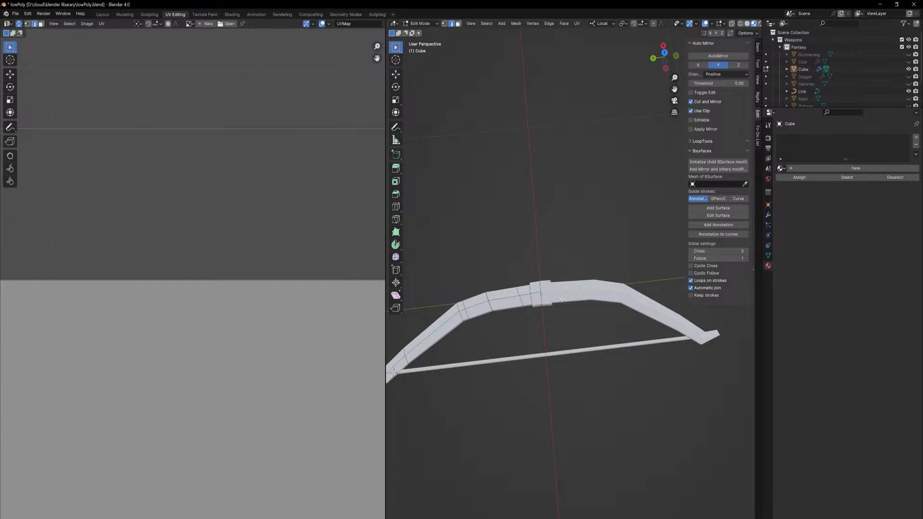
pyautogui.moveTo(562, 333); pyautogui.dragTo(538, 330, button='middle')
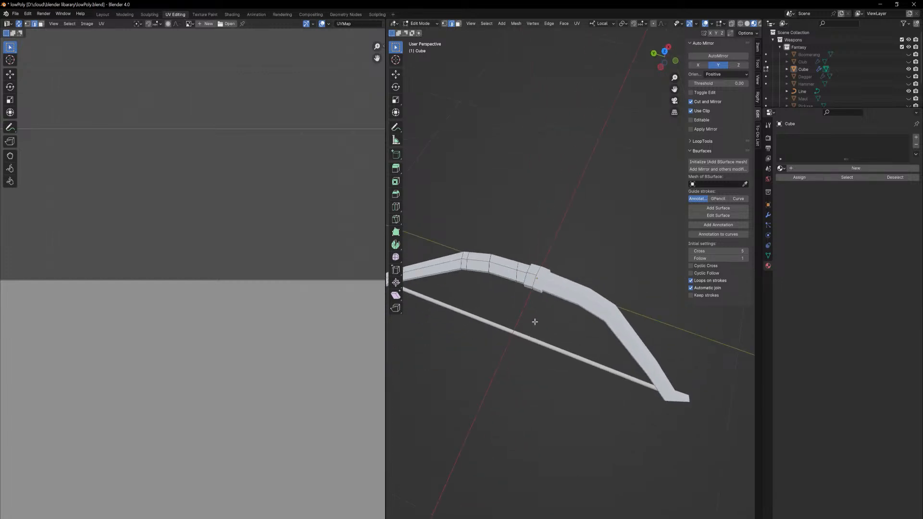
pyautogui.press('Tab')
pyautogui.click(538, 341)
pyautogui.rightClick(537, 341)
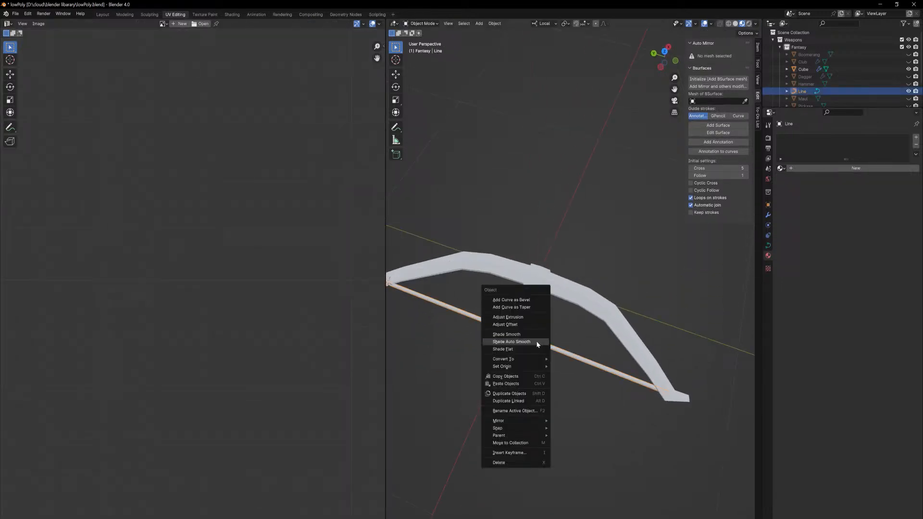
pyautogui.click(470, 316)
pyautogui.press('F3')
pyautogui.write('to geo')
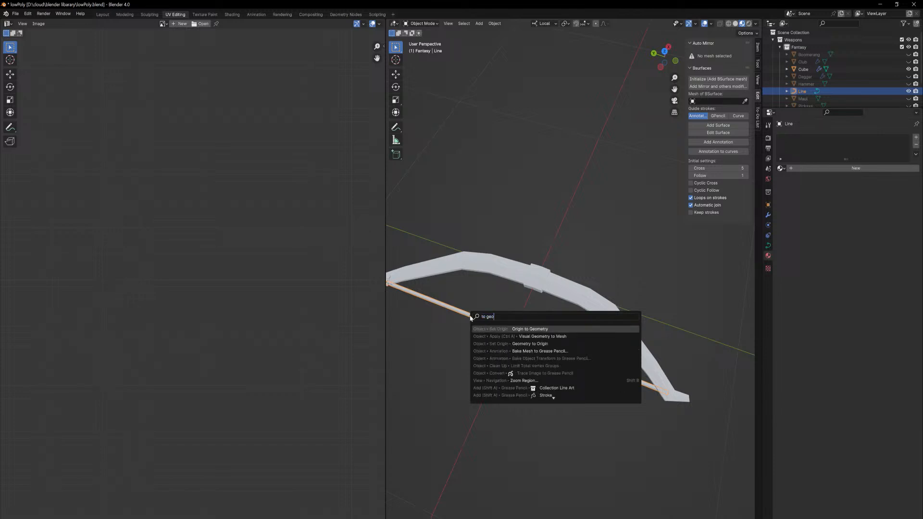
pyautogui.press('Return')
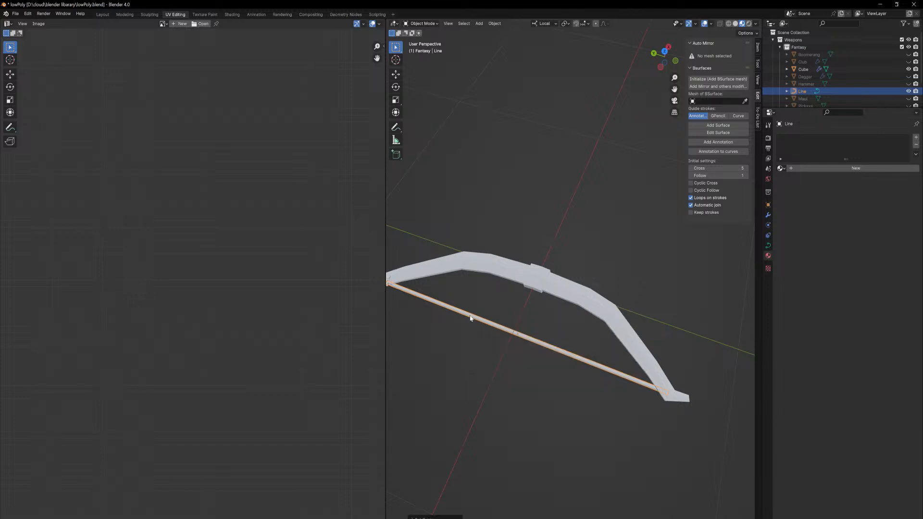
# Convert the bowstring curve to a mesh.
pyautogui.press('F3')
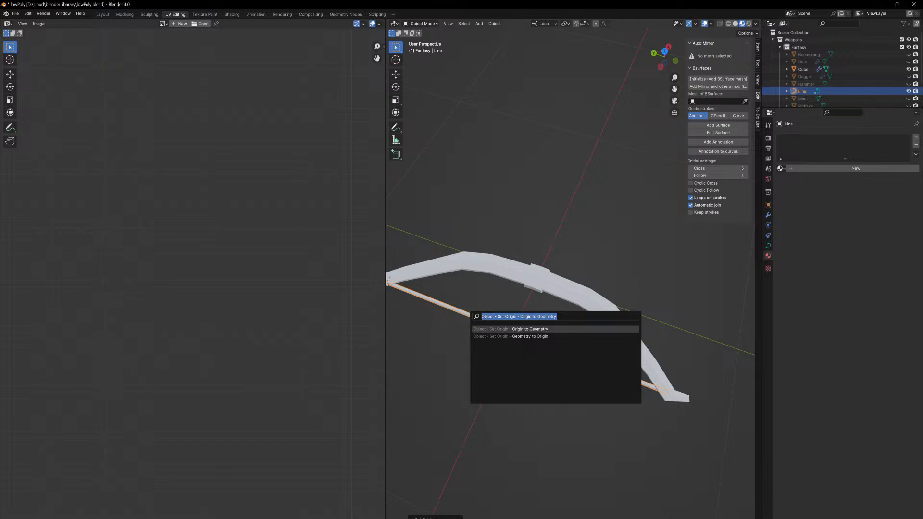
pyautogui.write('convert')
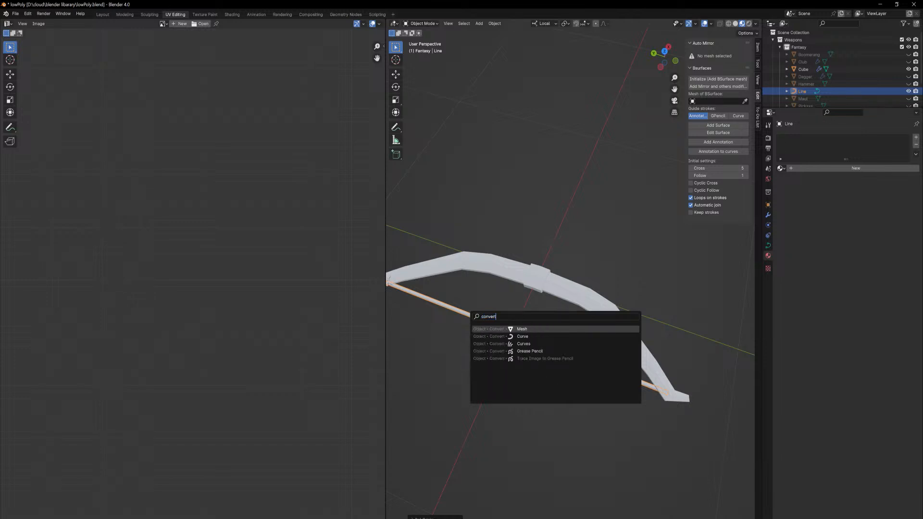
pyautogui.press('Return')
pyautogui.press('Tab')
pyautogui.press('Tab')
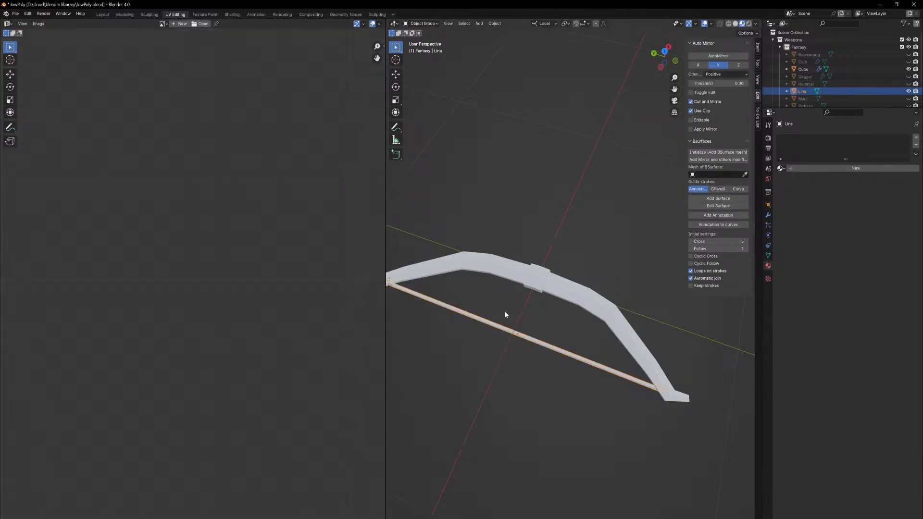
pyautogui.scroll(-3, 514, 301)
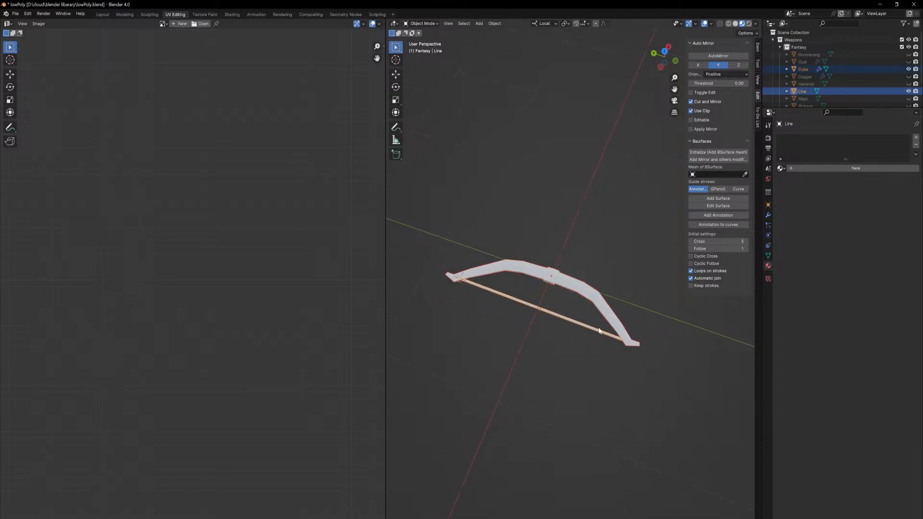
pyautogui.press('Delete')
pyautogui.hotkey('ctrl', 'z')
pyautogui.hotkey('ctrl', 'z')
# Apply the bow's Mirror modifier and join the bowstring with the bow into one object.
pyautogui.click(575, 281)
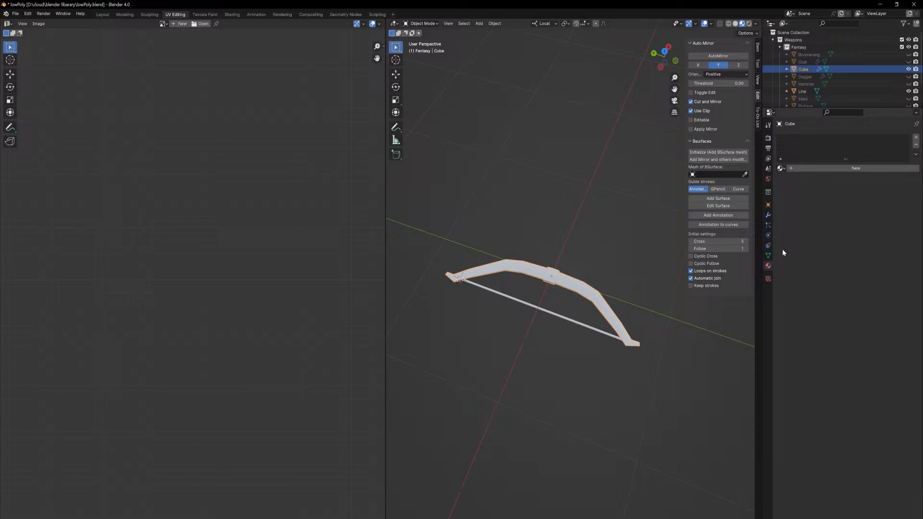
pyautogui.click(767, 215)
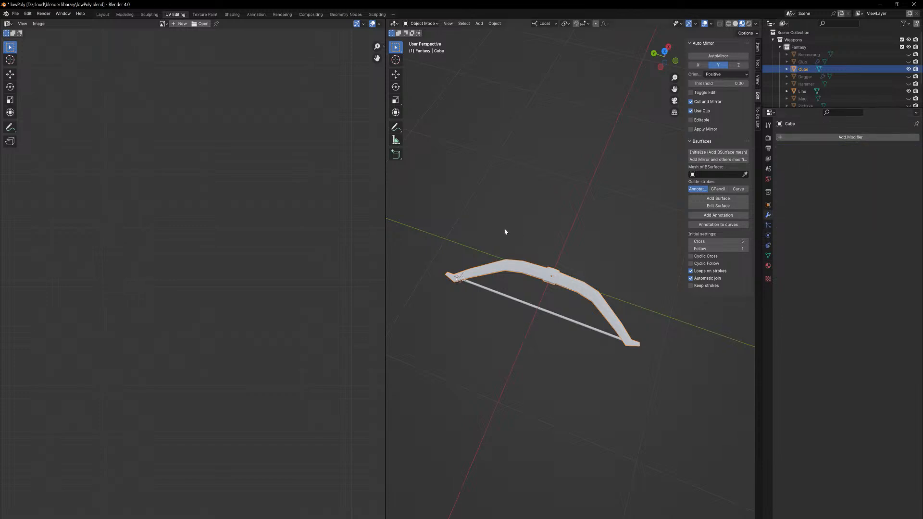
pyautogui.keyDown('shift'); pyautogui.click(548, 312); pyautogui.keyUp('shift')
pyautogui.hotkey('ctrl', 'j')
# Assign the existing palette material named Material to the joined bow in Edit Mode.
pyautogui.press('Tab')
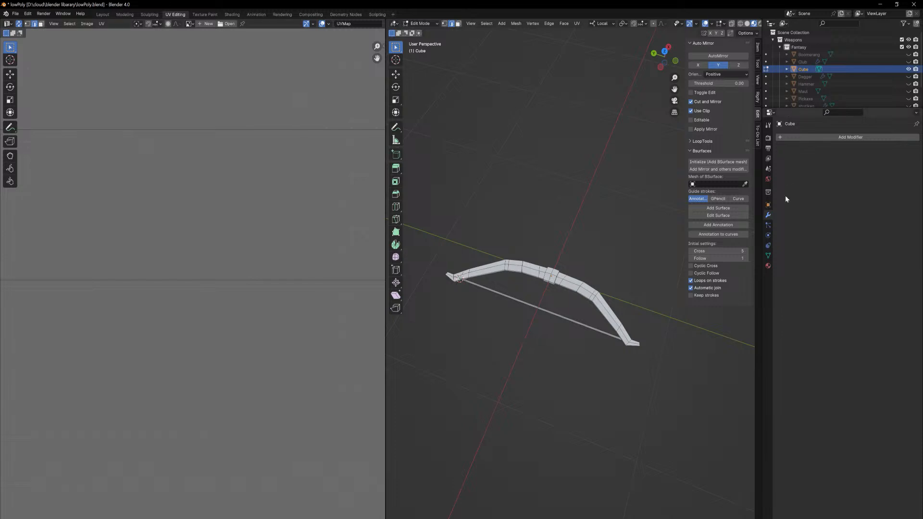
pyautogui.click(768, 265)
pyautogui.click(781, 168)
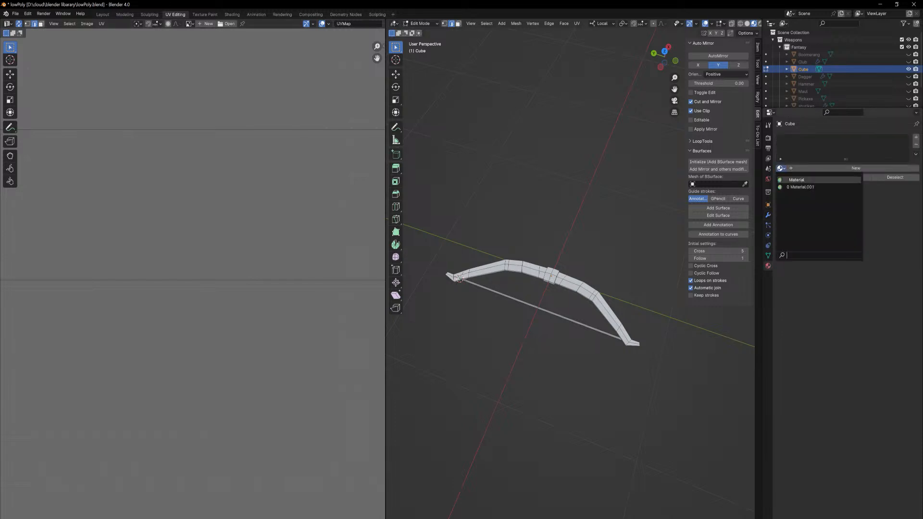
pyautogui.click(793, 179)
pyautogui.scroll(-6, 600, 319)
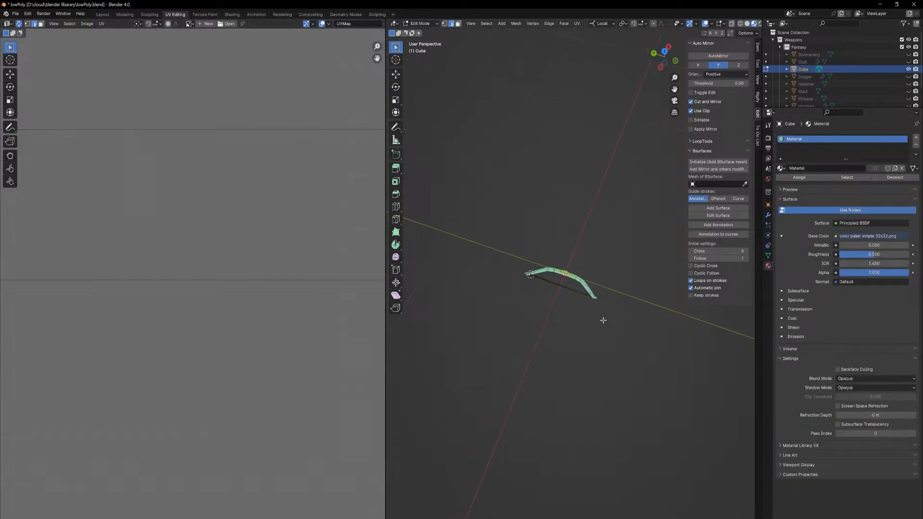
pyautogui.scroll(-6, 264, 374)
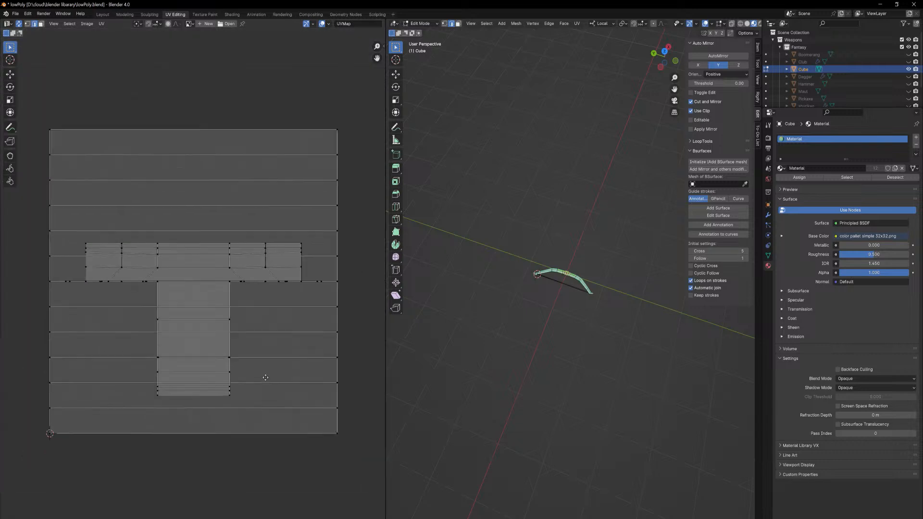
pyautogui.scroll(-1, 261, 372)
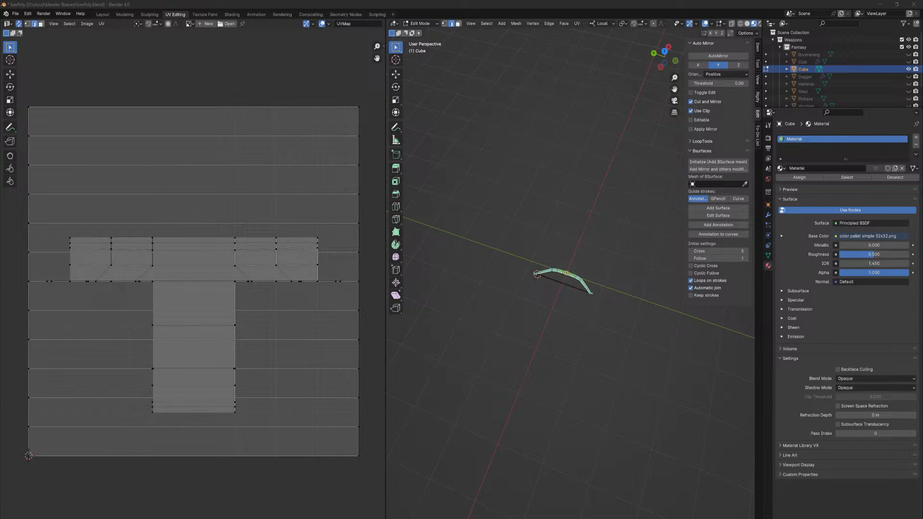
# Select the whole bow mesh to inspect its UVs over the color palette image.
pyautogui.click(546, 253)
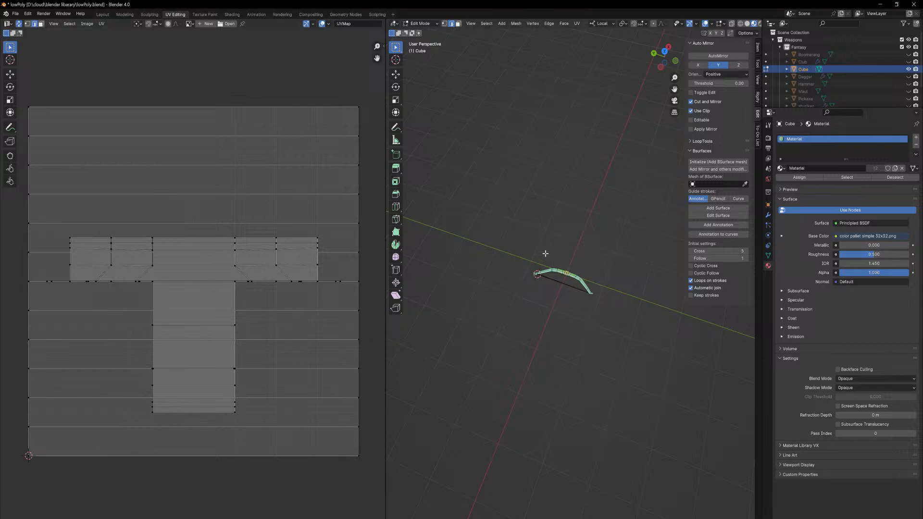
pyautogui.press('a')
pyautogui.scroll(6, 251, 254)
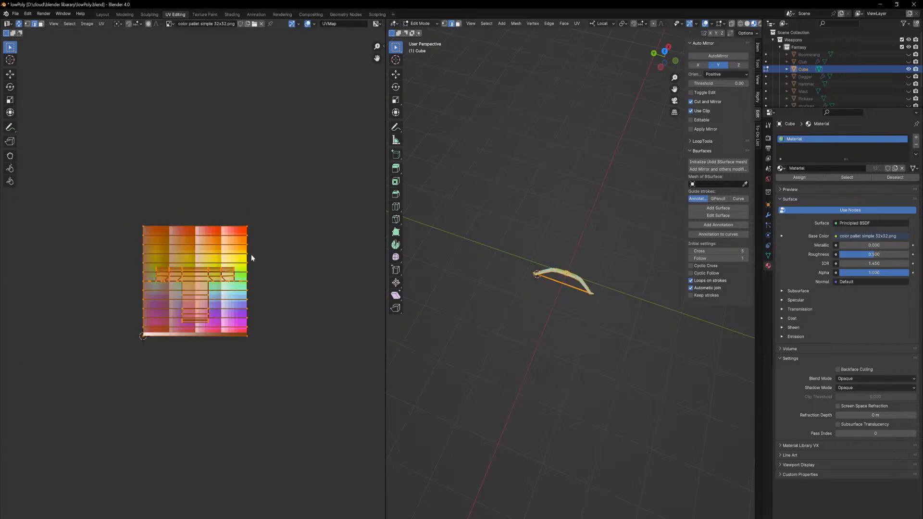
pyautogui.scroll(-1, 246, 262)
pyautogui.scroll(3, 242, 264)
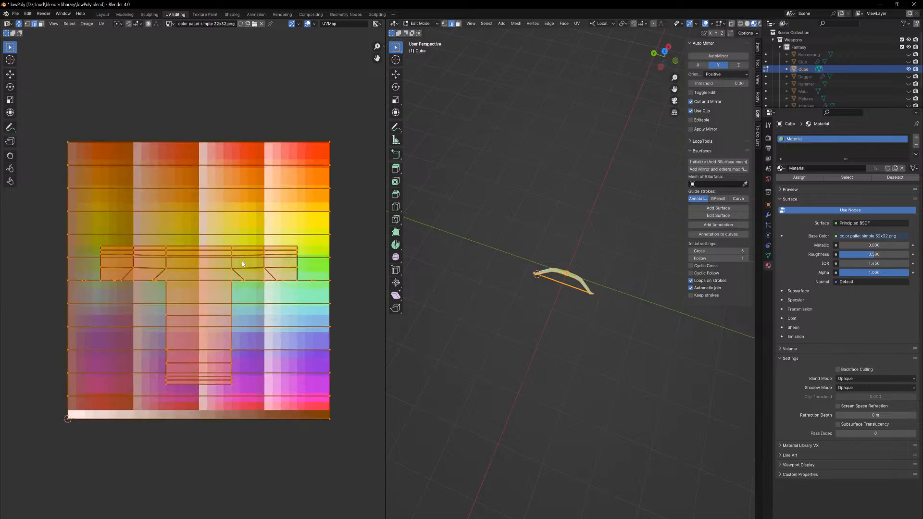
# Select the bowstring, scale its UVs to 0 and place them on a near-white swatch in the palette's bottom row.
pyautogui.click(528, 303)
pyautogui.click(560, 288)
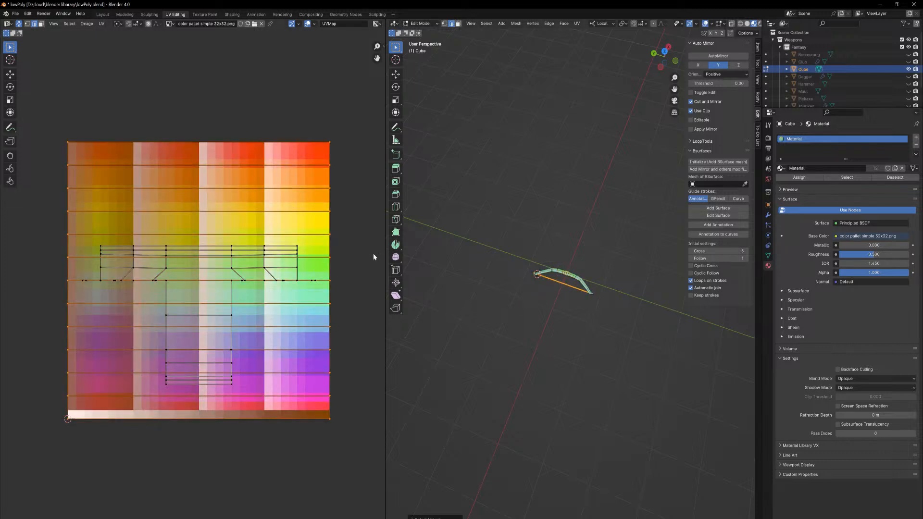
pyautogui.press('s')
pyautogui.press('0')
pyautogui.press('Return')
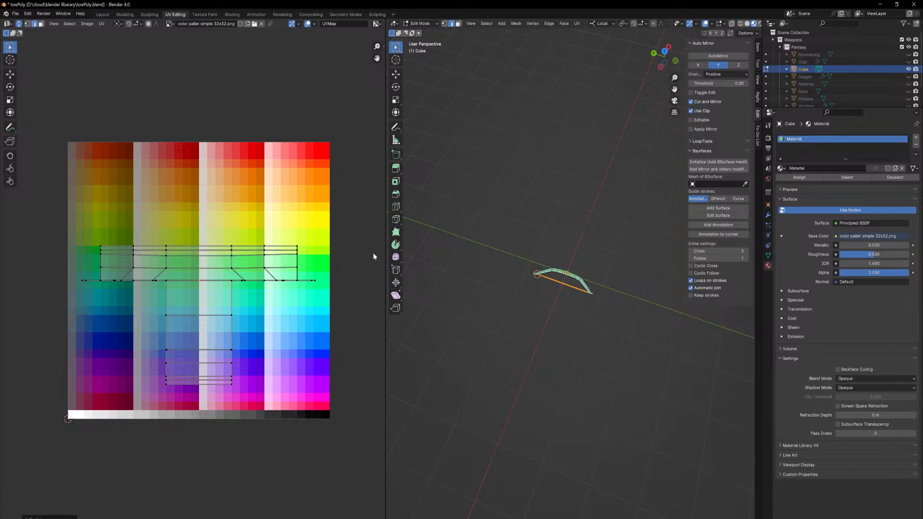
pyautogui.press('g')
pyautogui.click(272, 385)
# Mark UV seams on the edge loops where the raised grip meets the bow limbs.
pyautogui.scroll(3, 702, 295)
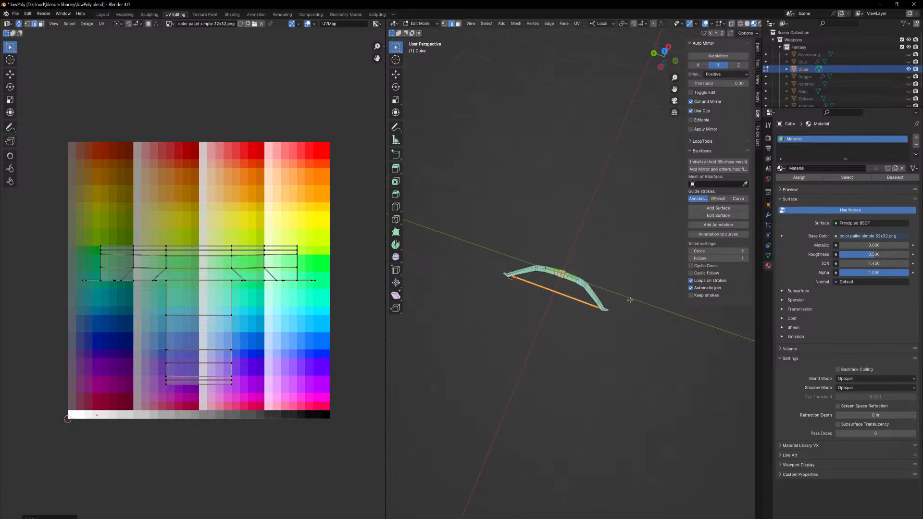
pyautogui.scroll(2, 630, 300)
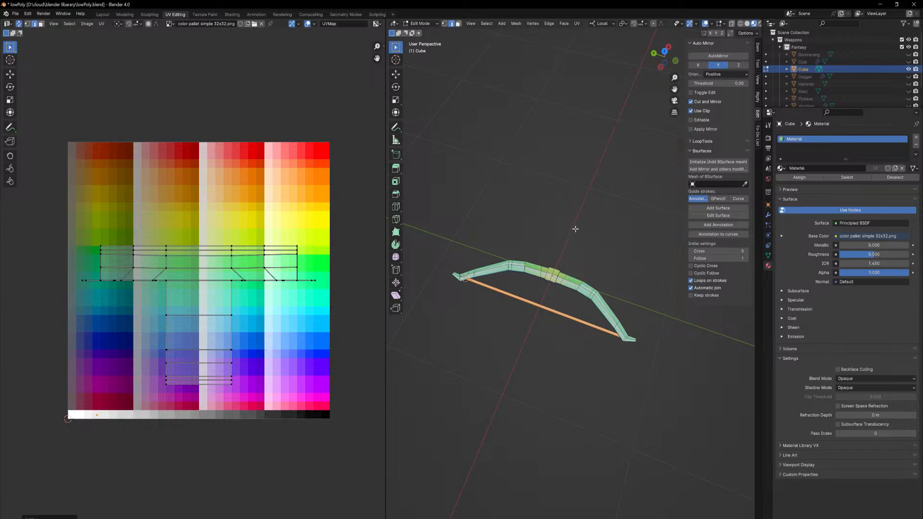
pyautogui.hotkey('alt', 'a')
pyautogui.press('l')
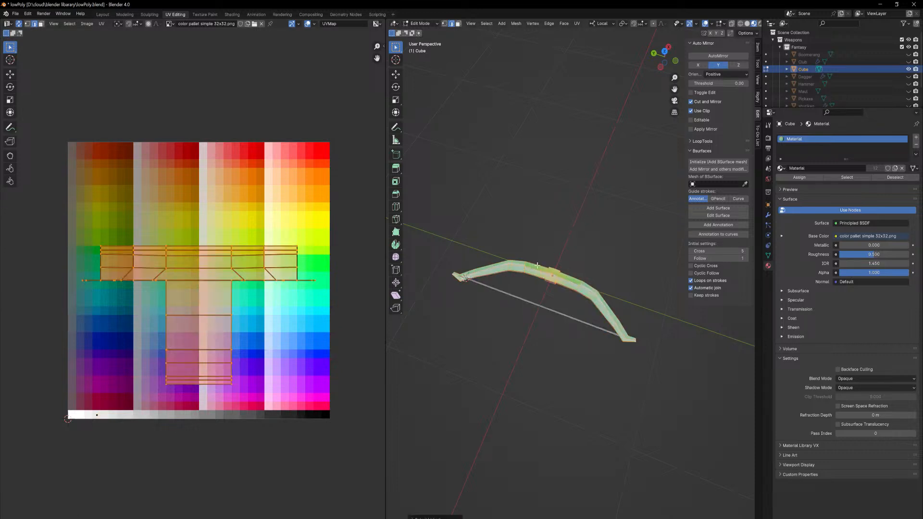
pyautogui.hotkey('alt', 'a')
pyautogui.keyDown('ctrl'); pyautogui.moveTo(575, 268); pyautogui.dragTo(574, 176, button='middle'); pyautogui.keyUp('ctrl')
pyautogui.scroll(1, 574, 176)
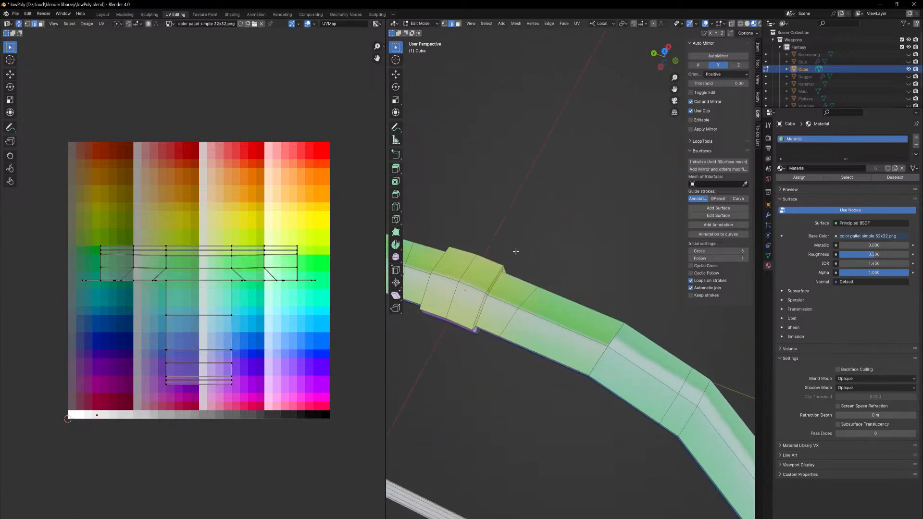
pyautogui.keyDown('alt'); pyautogui.click(496, 281); pyautogui.keyUp('alt')
pyautogui.moveTo(499, 310); pyautogui.dragTo(584, 279, button='middle')
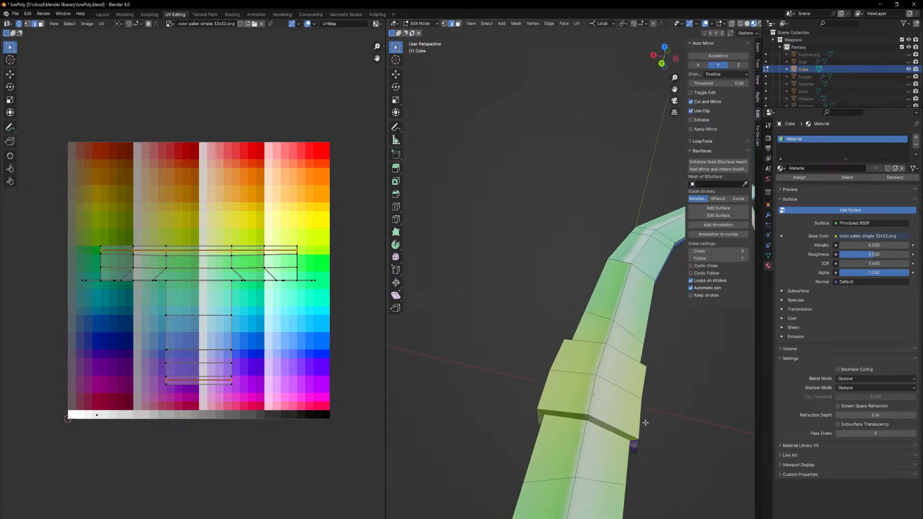
pyautogui.scroll(-3, 632, 418)
pyautogui.press('u')
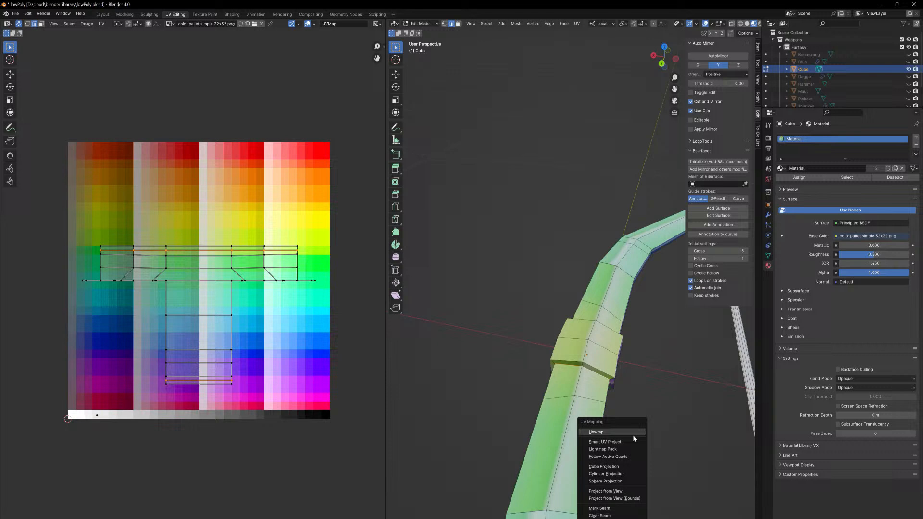
pyautogui.click(614, 512)
# Mark UV seams on the edge loops bordering the narrow bands at the bend of both limbs.
pyautogui.scroll(-3, 623, 432)
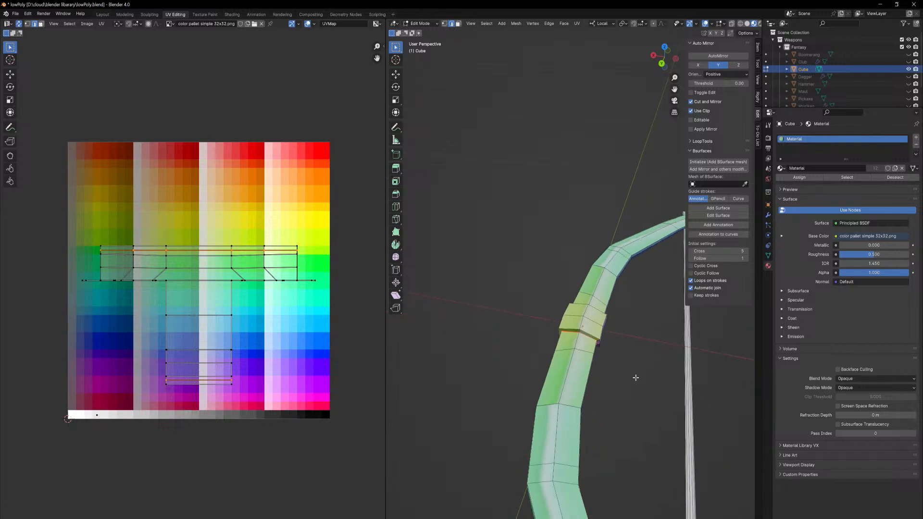
pyautogui.keyDown('alt'); pyautogui.click(571, 423); pyautogui.keyUp('alt')
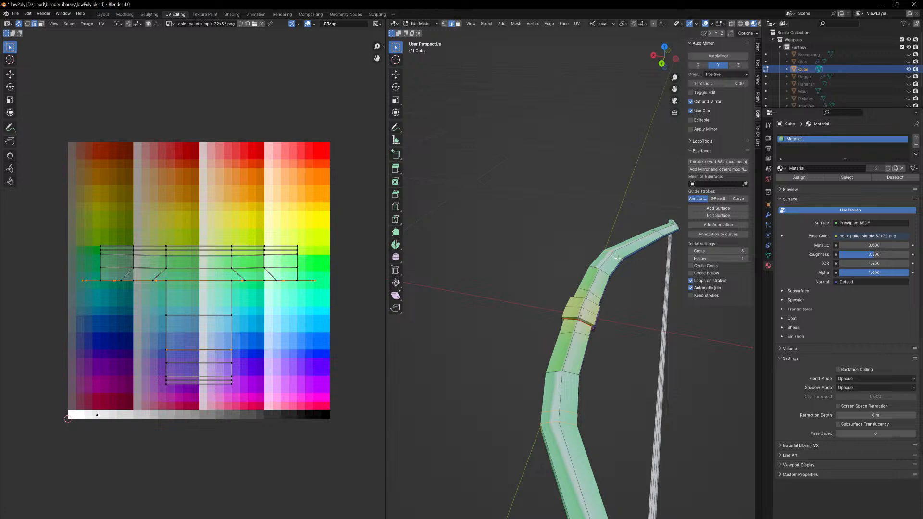
pyautogui.press('u')
pyautogui.click(634, 279)
pyautogui.moveTo(641, 324); pyautogui.dragTo(550, 297, button='middle')
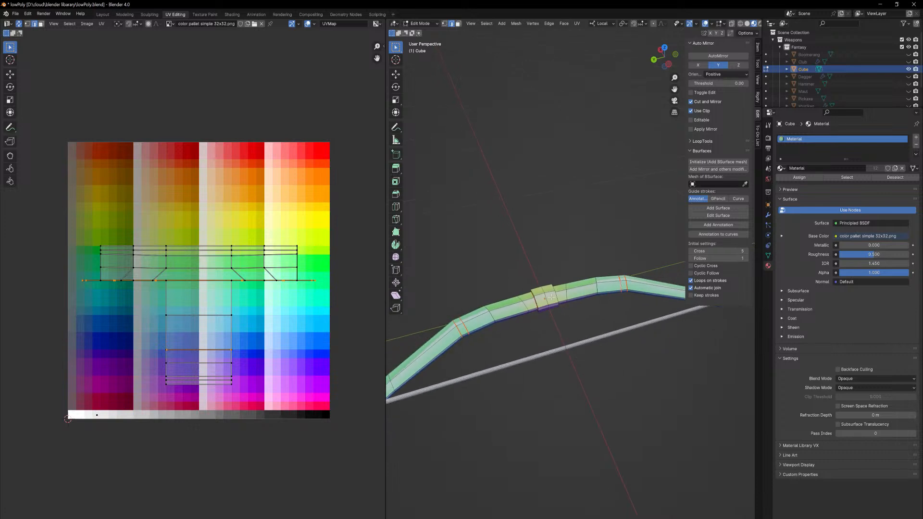
# Unwrap the whole bow along the marked seams, leaving nothing selected.
pyautogui.press('a')
pyautogui.press('u')
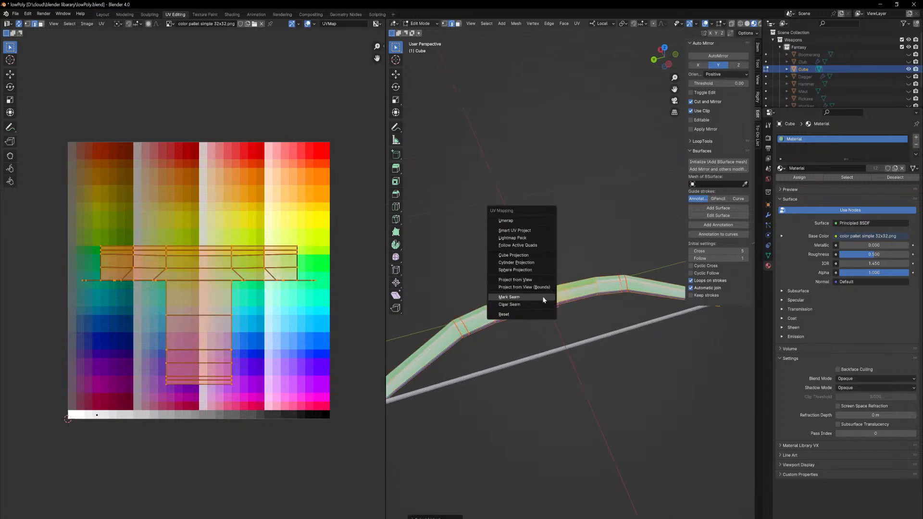
pyautogui.click(521, 223)
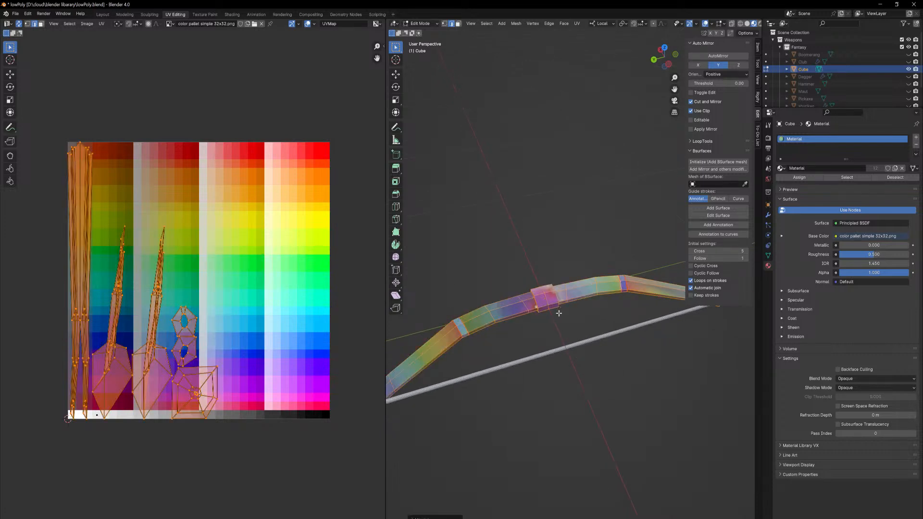
pyautogui.hotkey('alt', 'a')
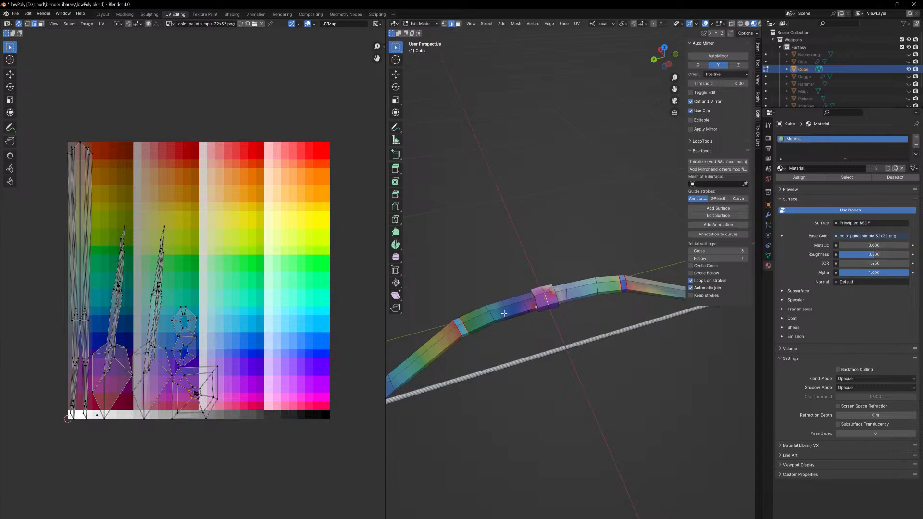
# Select all wooden limb sections by face, scale their UVs to 0 and place them on a dark brown palette swatch.
pyautogui.press('a')
pyautogui.hotkey('alt', 'a')
pyautogui.press('3')
pyautogui.click(525, 298)
pyautogui.press('l')
pyautogui.press('l')
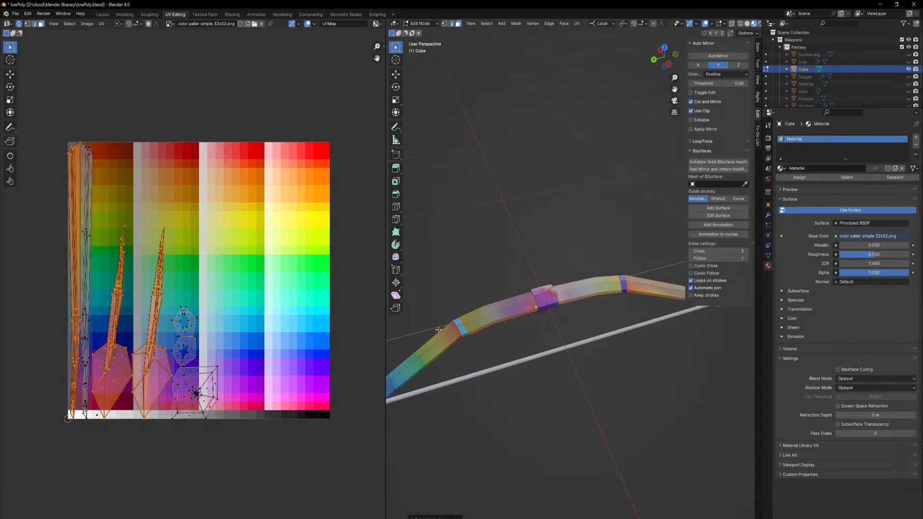
pyautogui.press('l')
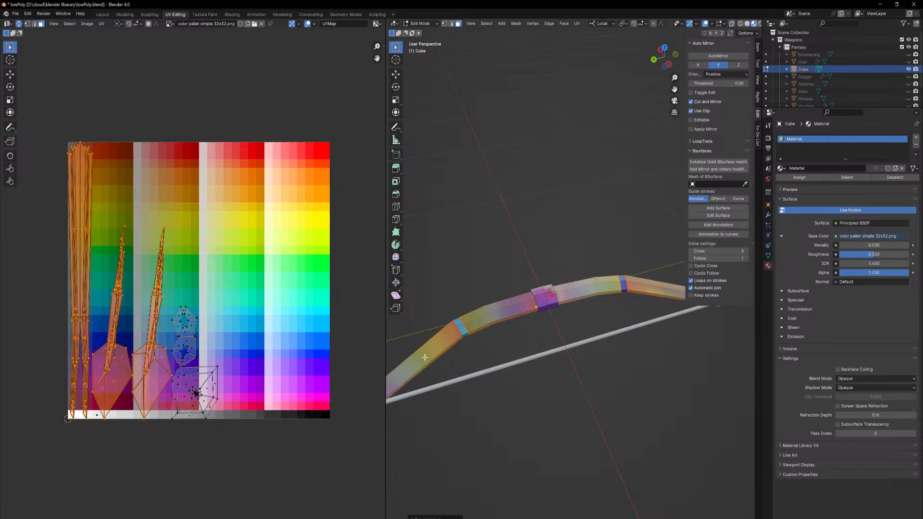
pyautogui.moveTo(215, 259); pyautogui.dragTo(225, 263, button='middle')
pyautogui.press('s')
pyautogui.press('0')
pyautogui.press('Return')
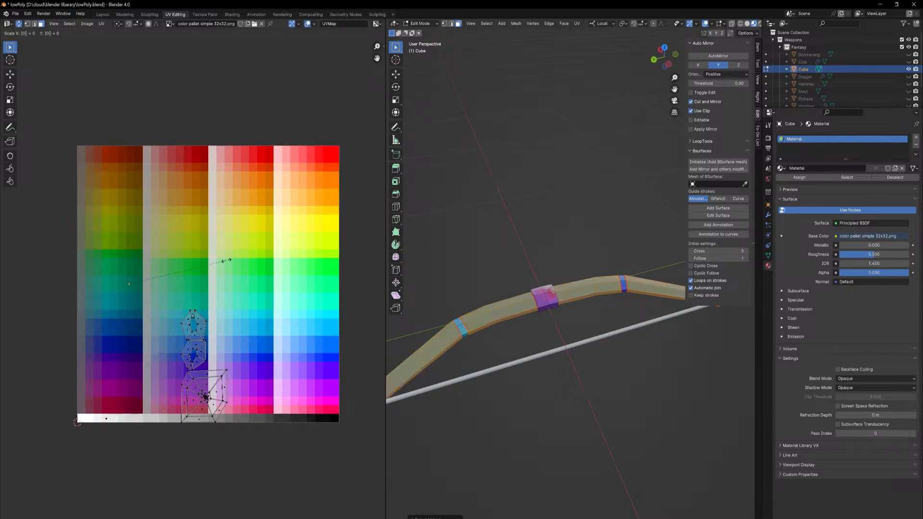
pyautogui.press('g')
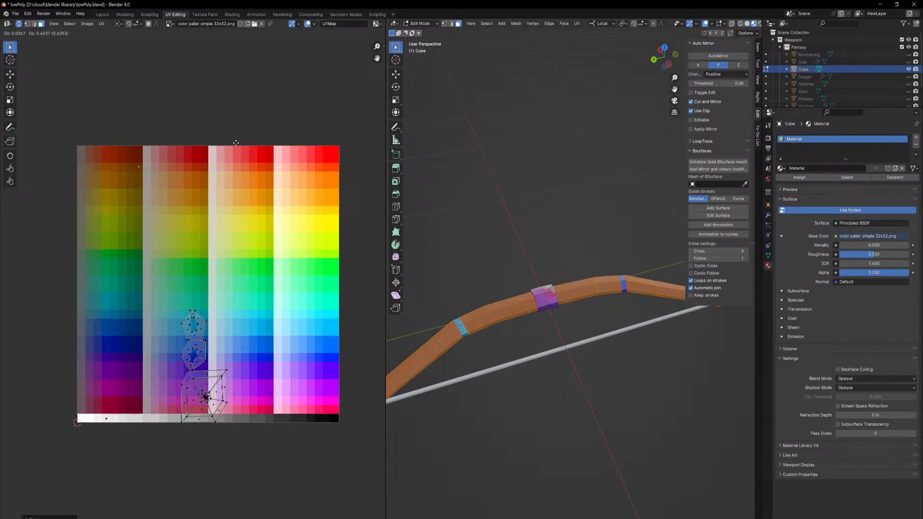
pyautogui.click(237, 144)
# Select both narrow limb bands, scale their UVs to 0 and place them on an orange-brown palette swatch.
pyautogui.click(462, 328)
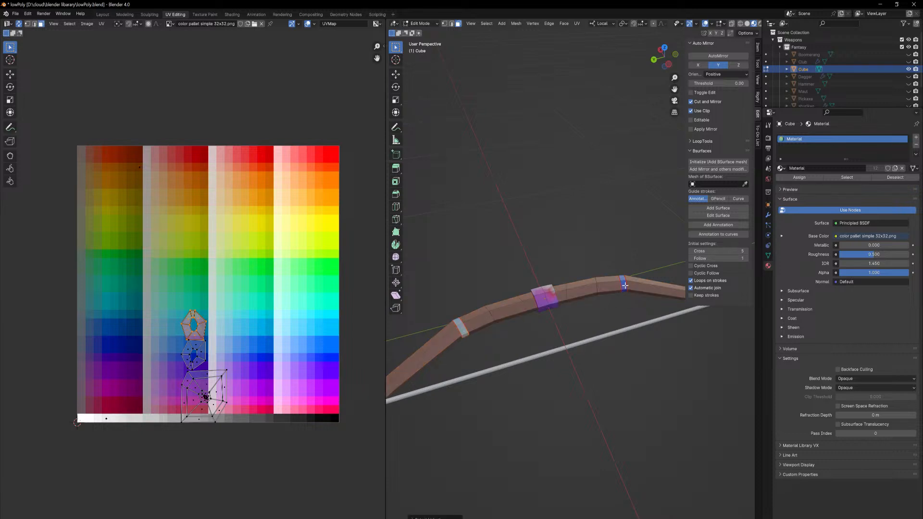
pyautogui.press('l')
pyautogui.moveTo(205, 271); pyautogui.dragTo(219, 269, button='middle')
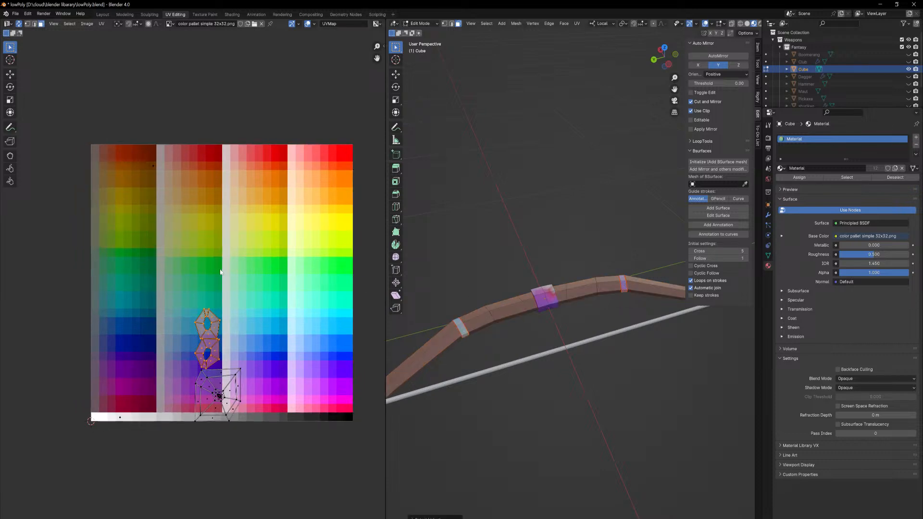
pyautogui.press('s')
pyautogui.press('0')
pyautogui.press('Return')
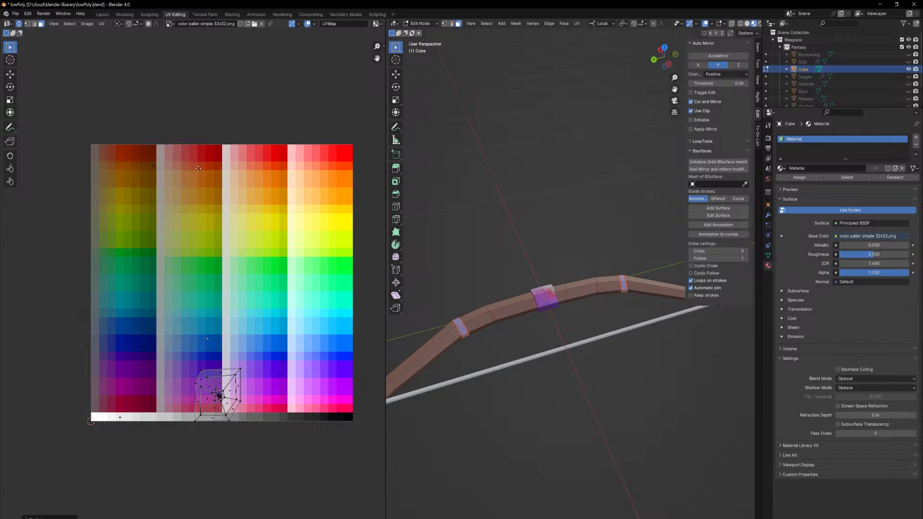
pyautogui.press('g')
pyautogui.click(199, 508)
pyautogui.press('Tab')
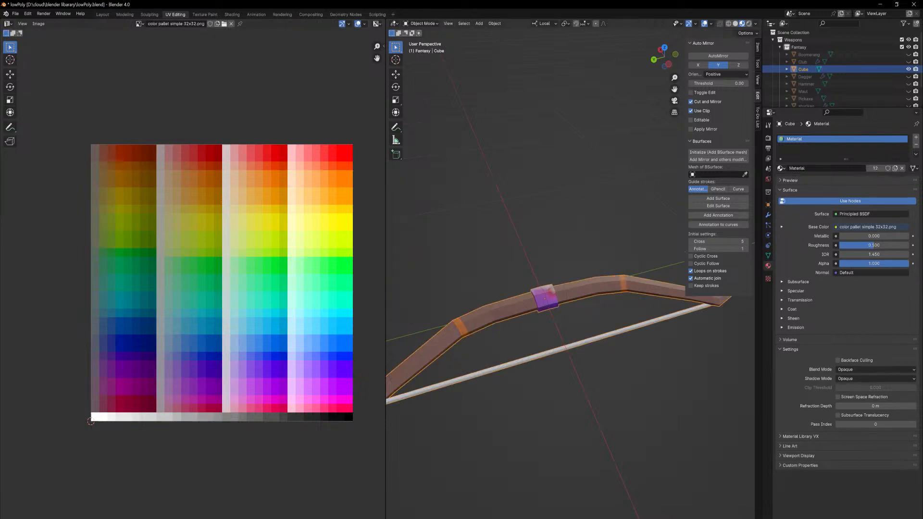
pyautogui.moveTo(538, 489); pyautogui.dragTo(502, 351, button='middle')
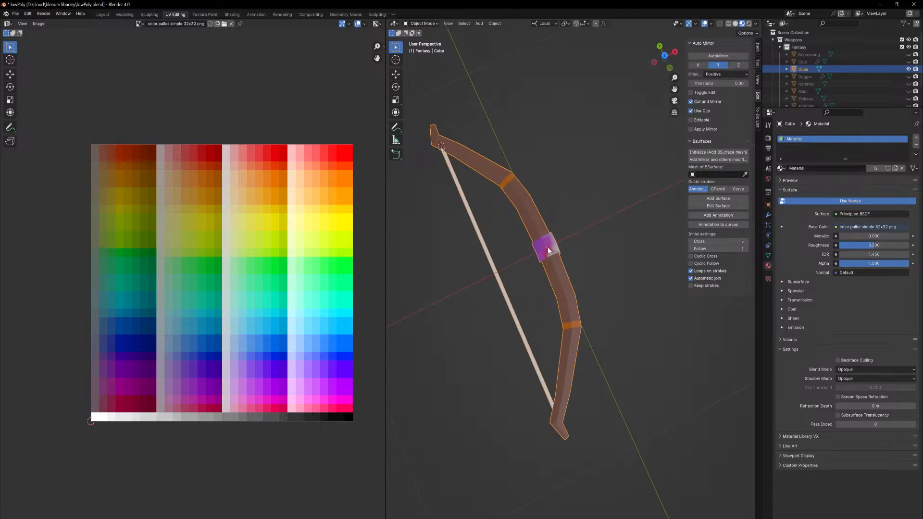
# Select the raised grip, scale its UVs to 0 and place them on a light yellow palette swatch.
pyautogui.press('Tab')
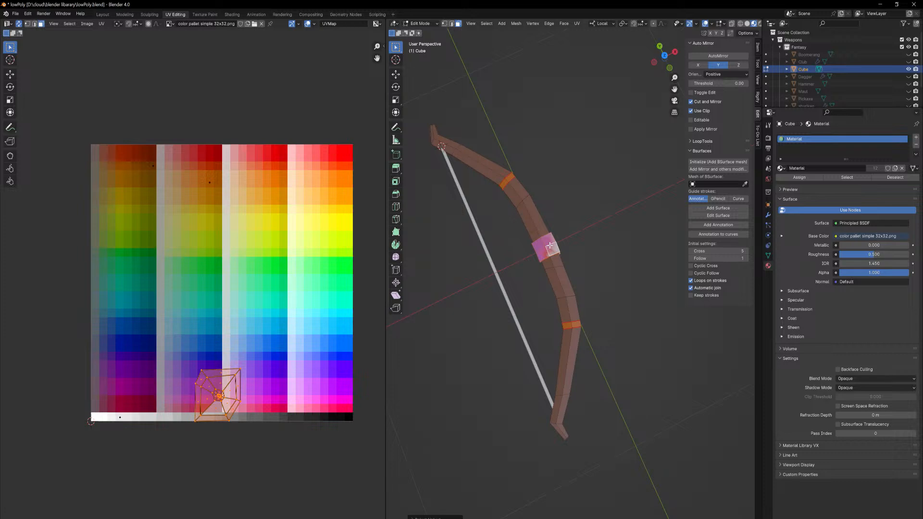
pyautogui.moveTo(500, 251); pyautogui.dragTo(498, 214, button='middle')
pyautogui.moveTo(300, 305); pyautogui.dragTo(307, 309, button='middle')
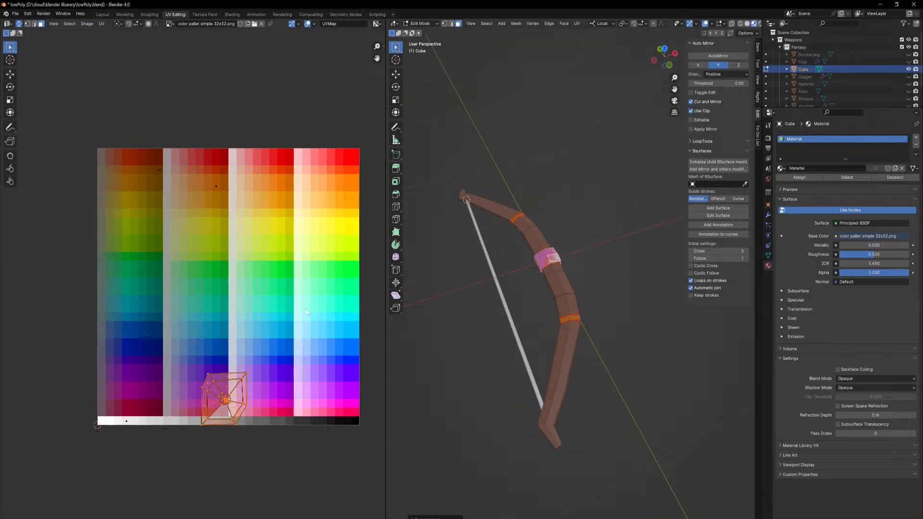
pyautogui.press('s')
pyautogui.press('0')
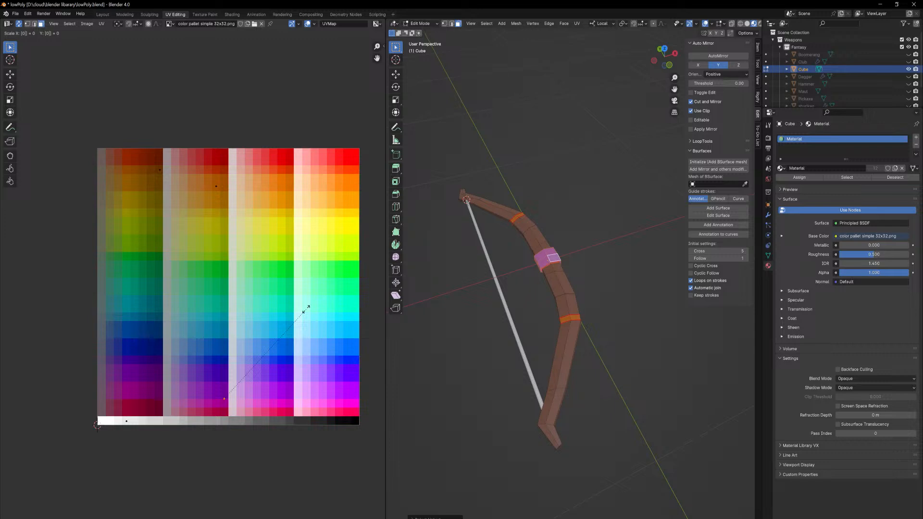
pyautogui.press('Escape')
pyautogui.press('s')
pyautogui.press('0')
pyautogui.press('Return')
pyautogui.press('g')
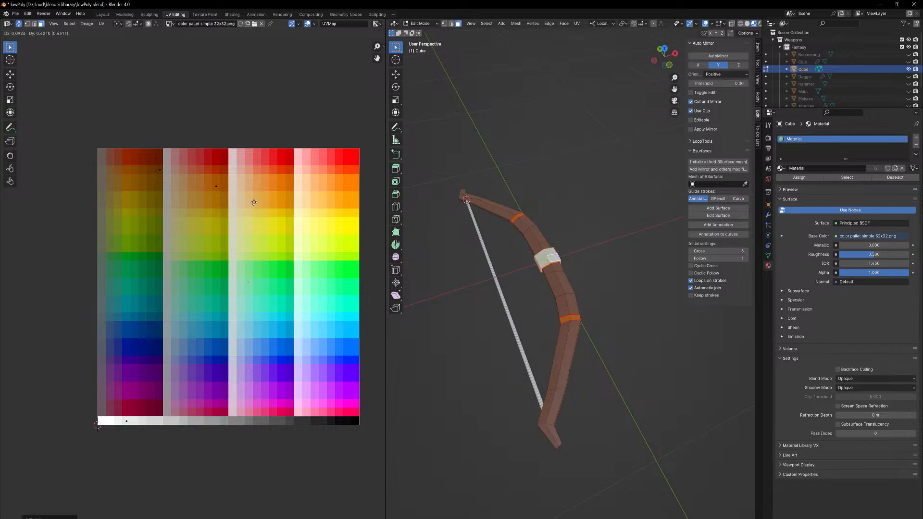
pyautogui.click(296, 132)
pyautogui.press('Tab')
pyautogui.moveTo(598, 244)
pyautogui.mouseDown(button='middle')
pyautogui.moveTo(587, 291)
pyautogui.moveTo(549, 298)
pyautogui.moveTo(546, 223)
pyautogui.moveTo(590, 216)
pyautogui.moveTo(590, 266)
pyautogui.moveTo(627, 189)
pyautogui.moveTo(667, 183)
pyautogui.moveTo(693, 234)
pyautogui.moveTo(603, 288)
pyautogui.moveTo(592, 254)
pyautogui.mouseUp(button='middle')
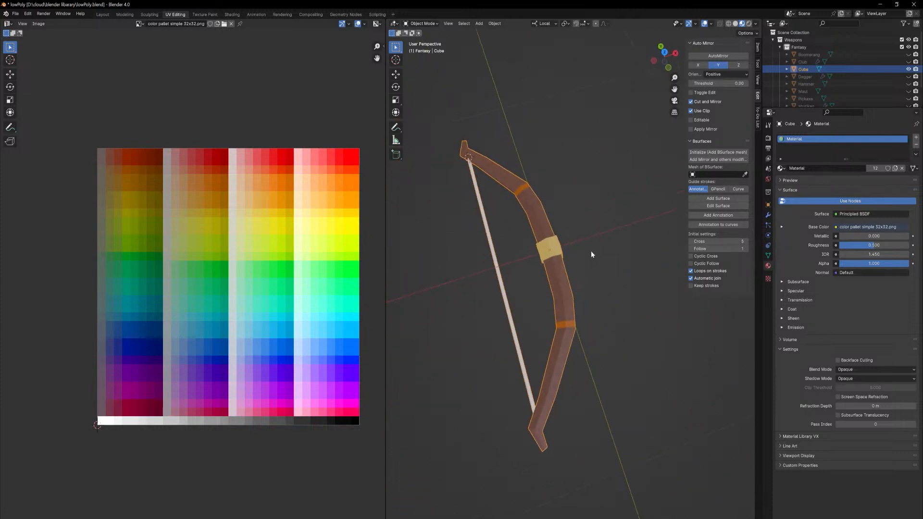
# Save the file and rename the bow object to Bow in the Layout workspace.
pyautogui.hotkey('ctrl', 's')
pyautogui.click(102, 14)
pyautogui.keyDown('ctrl'); pyautogui.moveTo(501, 388); pyautogui.dragTo(508, 56, button='middle'); pyautogui.keyUp('ctrl')
pyautogui.doubleClick(803, 69)
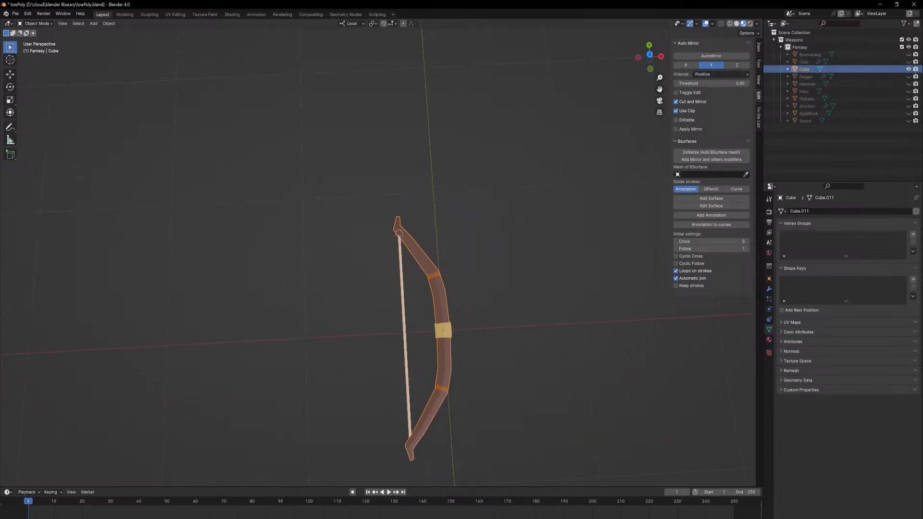
pyautogui.write('Bow')
pyautogui.press('Return')
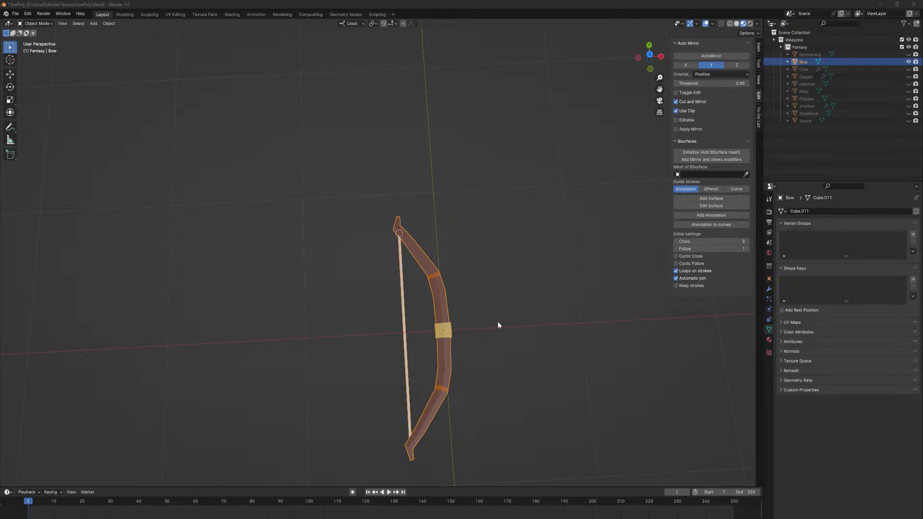
pyautogui.moveTo(511, 341)
pyautogui.mouseDown(button='middle')
pyautogui.moveTo(503, 335)
pyautogui.moveTo(514, 315)
pyautogui.moveTo(509, 324)
pyautogui.mouseUp(button='middle')
pyautogui.hotkey('shift', 'a')
pyautogui.moveTo(509, 319)
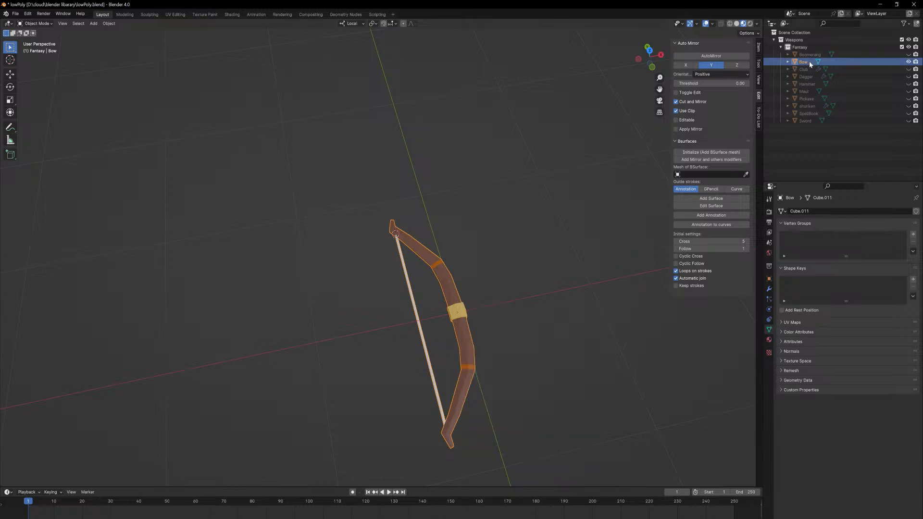
# Set the bow task to Completed and the arrow task to In Progress in the to-do list.
pyautogui.click(759, 119)
pyautogui.click(724, 114)
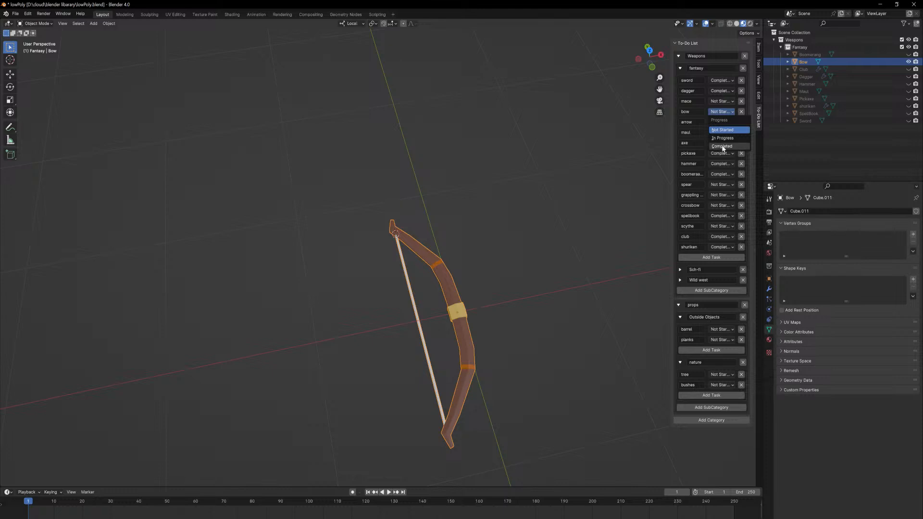
pyautogui.click(724, 146)
pyautogui.click(721, 122)
pyautogui.click(726, 148)
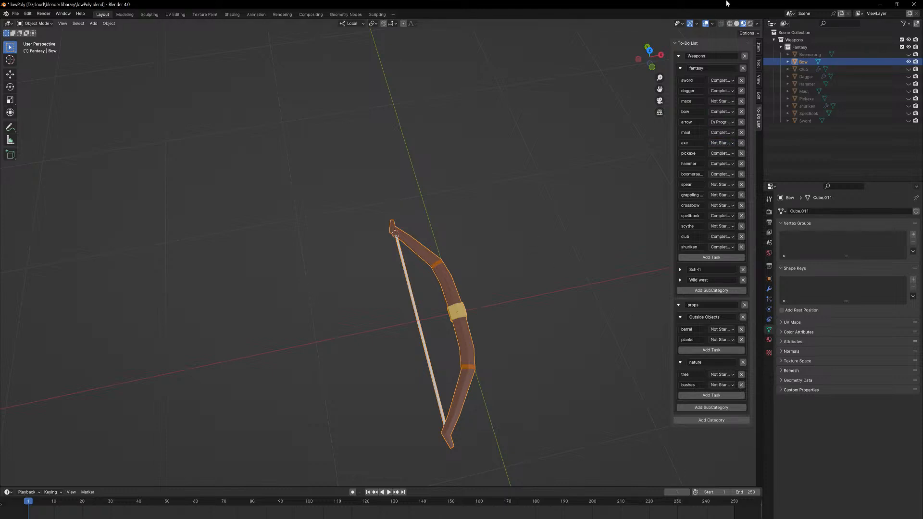
# Deselect the bow and add a mesh cylinder to the scene.
pyautogui.click(514, 267)
pyautogui.moveTo(519, 268); pyautogui.dragTo(507, 266, button='middle')
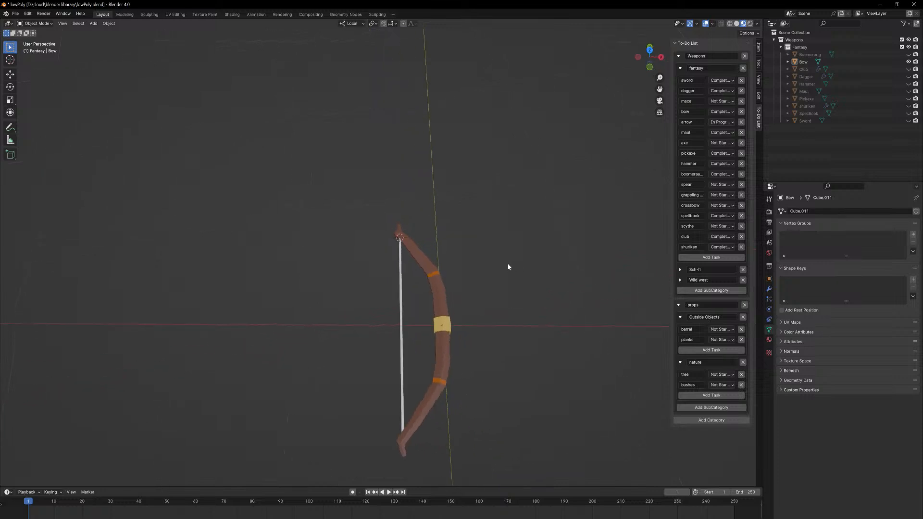
pyautogui.keyDown('shift'); pyautogui.moveTo(465, 357); pyautogui.dragTo(469, 319, button='middle'); pyautogui.keyUp('shift')
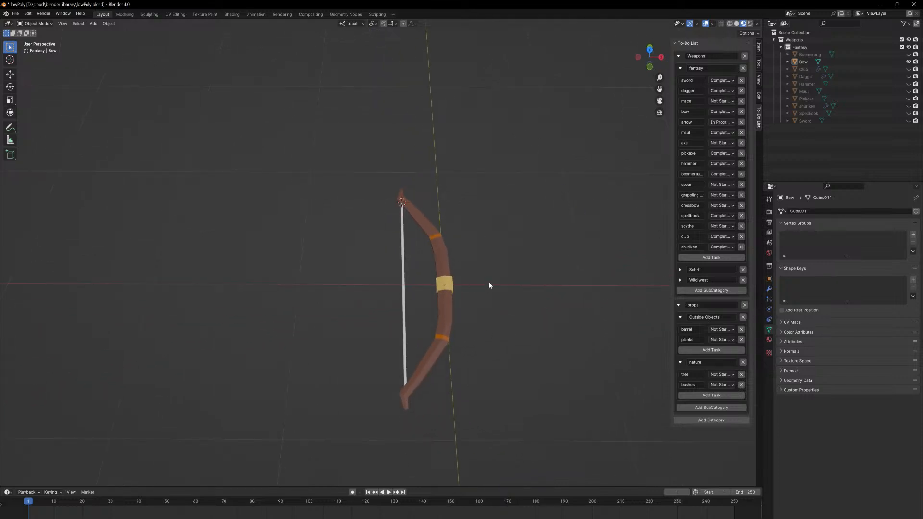
pyautogui.hotkey('shift', 'a')
pyautogui.moveTo(491, 285)
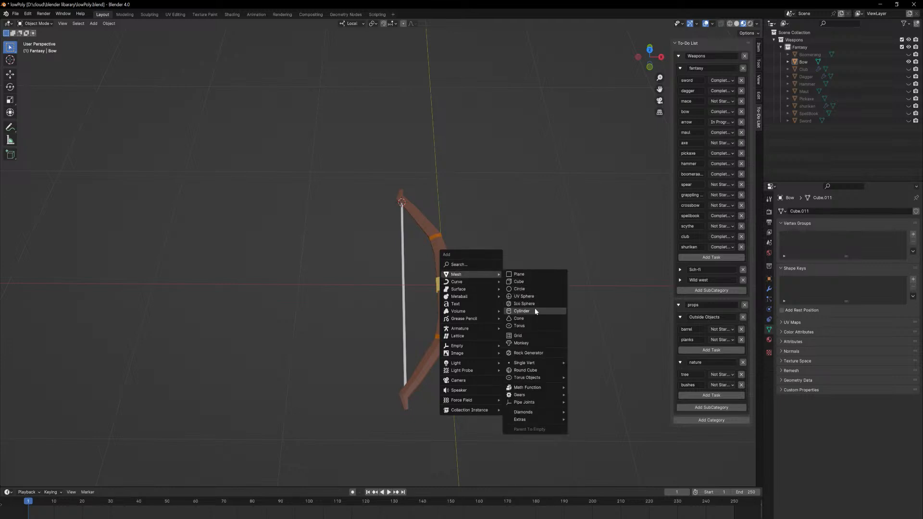
pyautogui.click(535, 310)
# Rotate the cylinder 90° about its local X axis and 90° about its local Y axis.
pyautogui.write('rx')
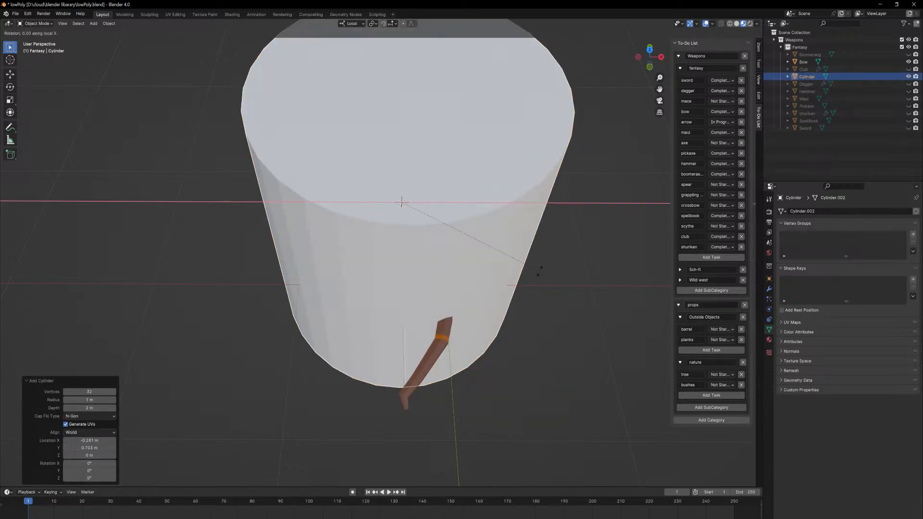
pyautogui.write('90')
pyautogui.press('Return')
pyautogui.write('r')
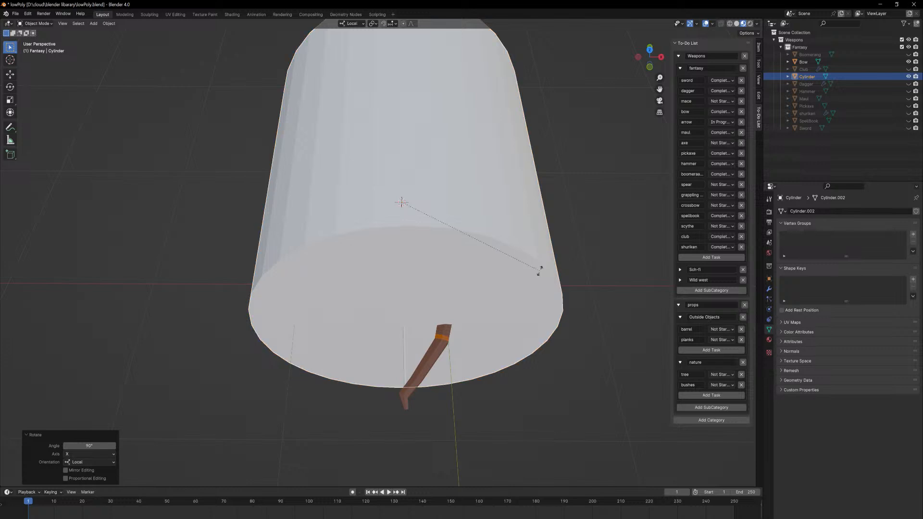
pyautogui.write('z90')
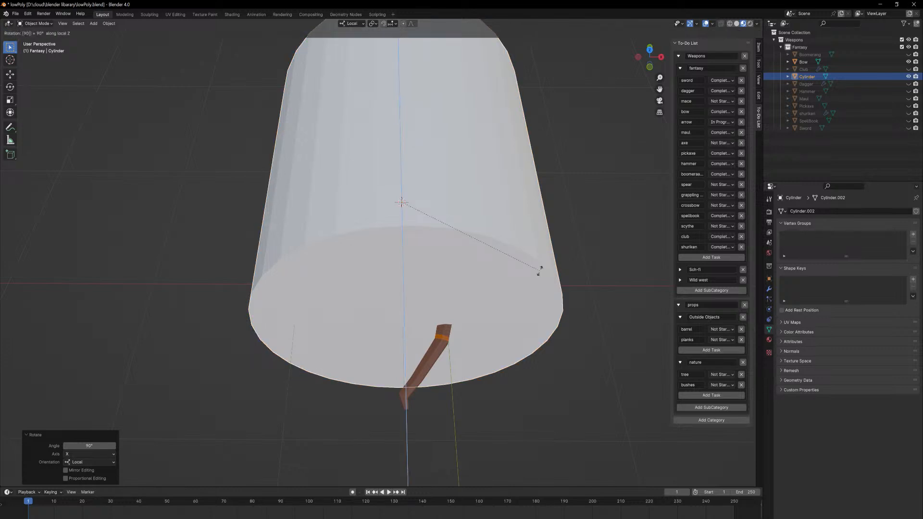
pyautogui.press('Return')
# Shrink the cylinder uniformly to a scale magnitude of about 0.056.
pyautogui.press('s')
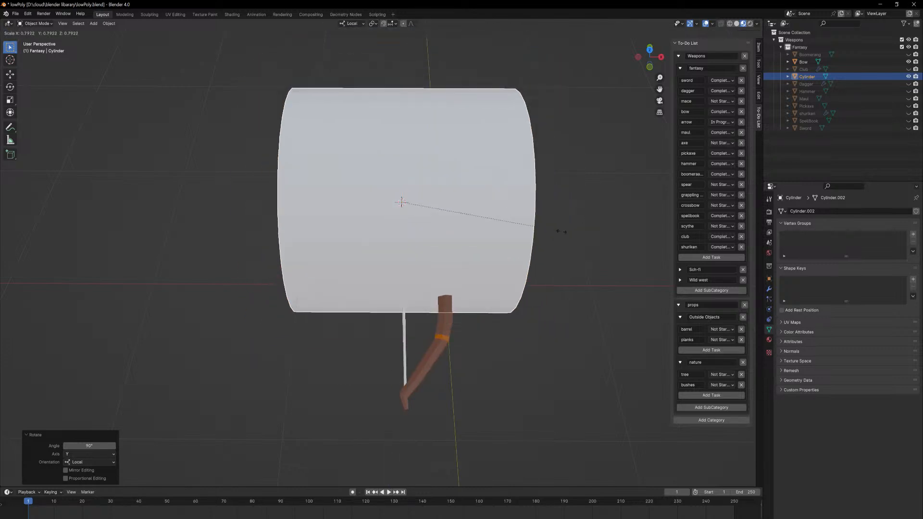
pyautogui.click(394, 211)
pyautogui.moveTo(394, 211); pyautogui.dragTo(416, 247, button='middle')
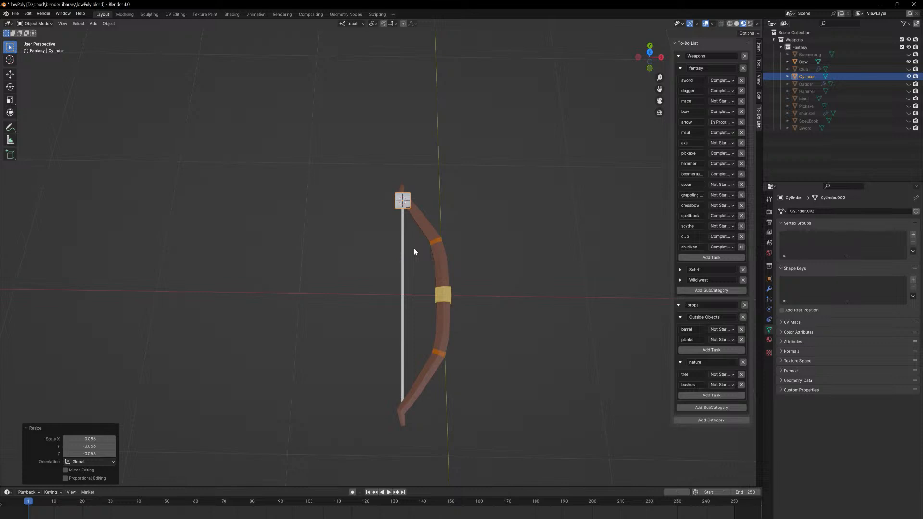
# Set the cylinder's X and Y location to 0 m.
pyautogui.click(758, 47)
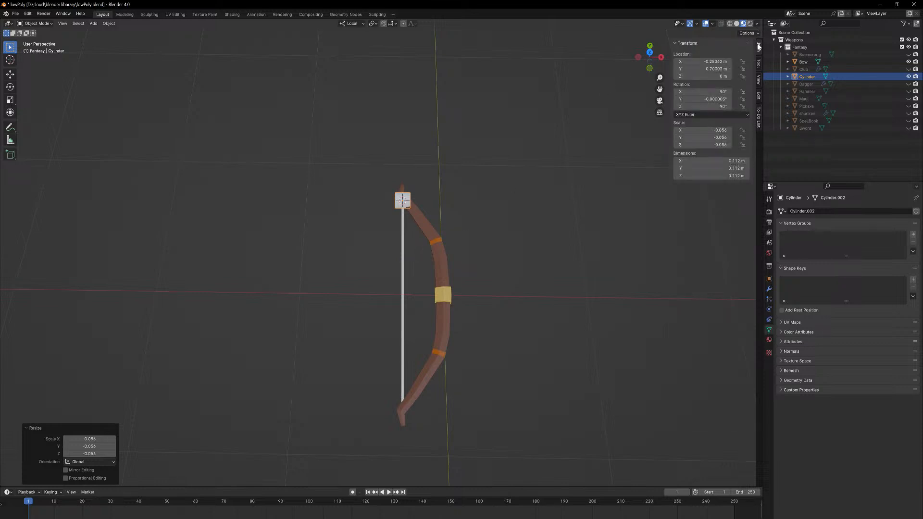
pyautogui.doubleClick(702, 62)
pyautogui.write('0')
pyautogui.press('Tab')
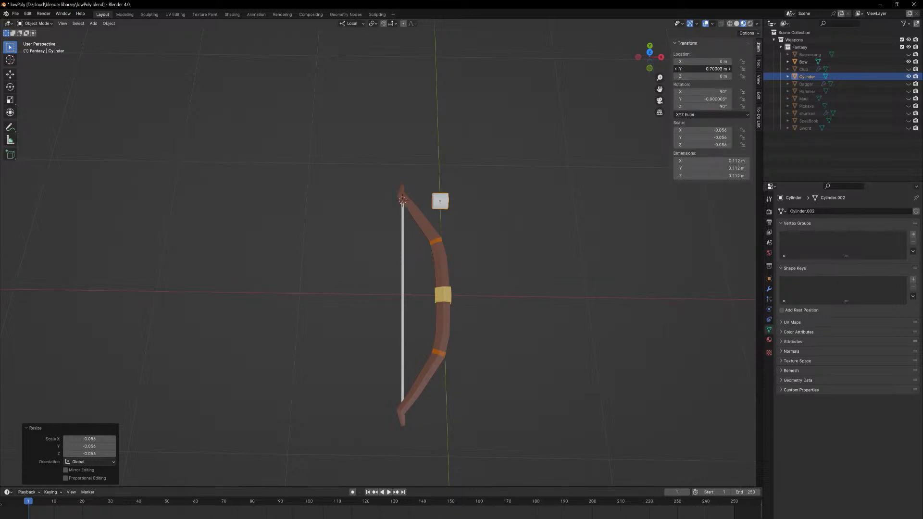
pyautogui.write('0')
pyautogui.press('Return')
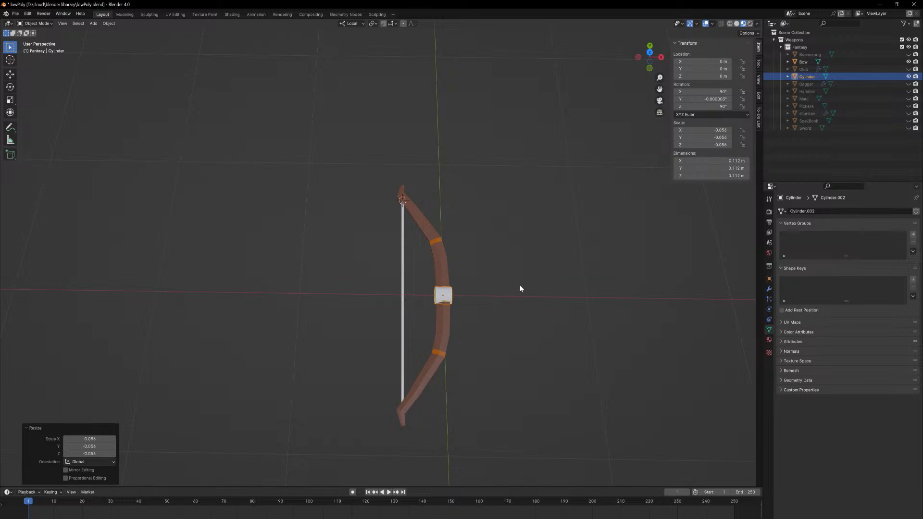
# In Edit Mode, scale the cylinder mesh by about 0.47 in local X and Y and about 5.89 along local Z.
pyautogui.press('Tab')
pyautogui.press('s')
pyautogui.hotkey('shift', 'z')
pyautogui.hotkey('shift', 'z')
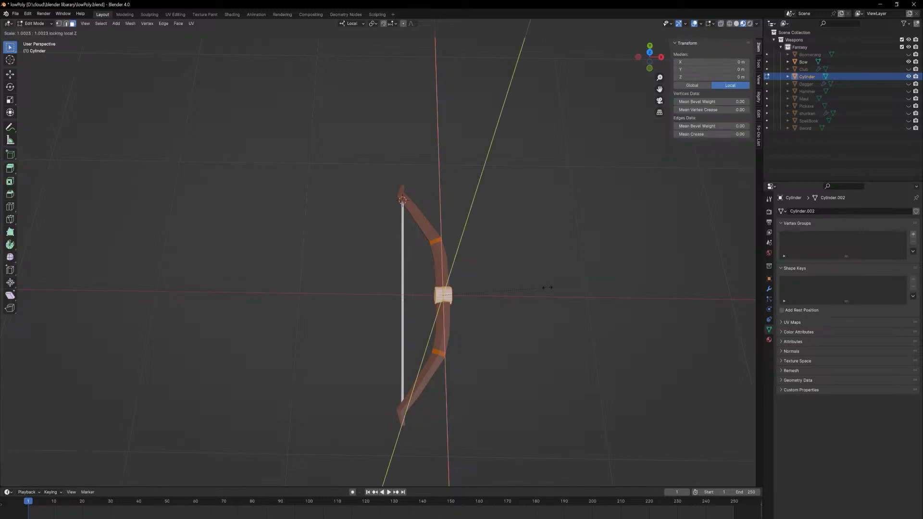
pyautogui.click(491, 292)
pyautogui.press('s')
pyautogui.press('z')
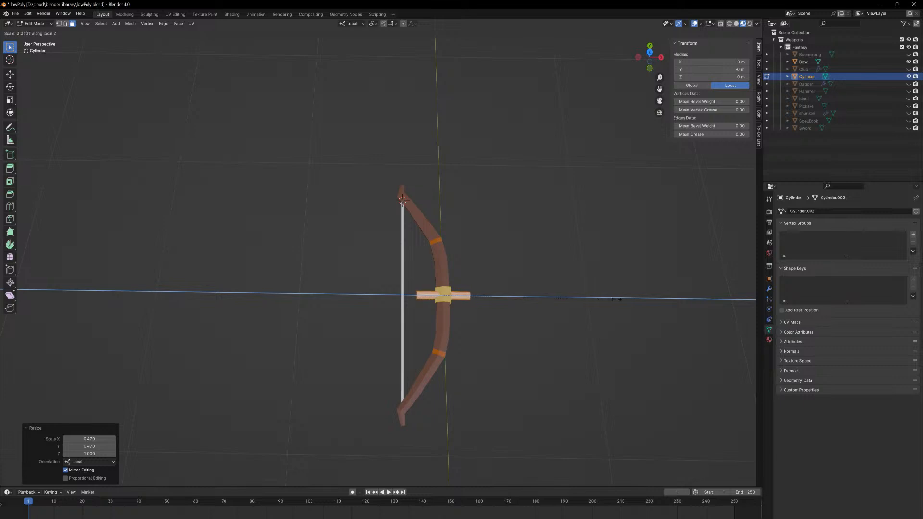
pyautogui.click(751, 290)
# Thin the arrow shaft by scaling it about 0.333 in local X and Y only.
pyautogui.press('s')
pyautogui.press('z')
pyautogui.hotkey('shift', 'z')
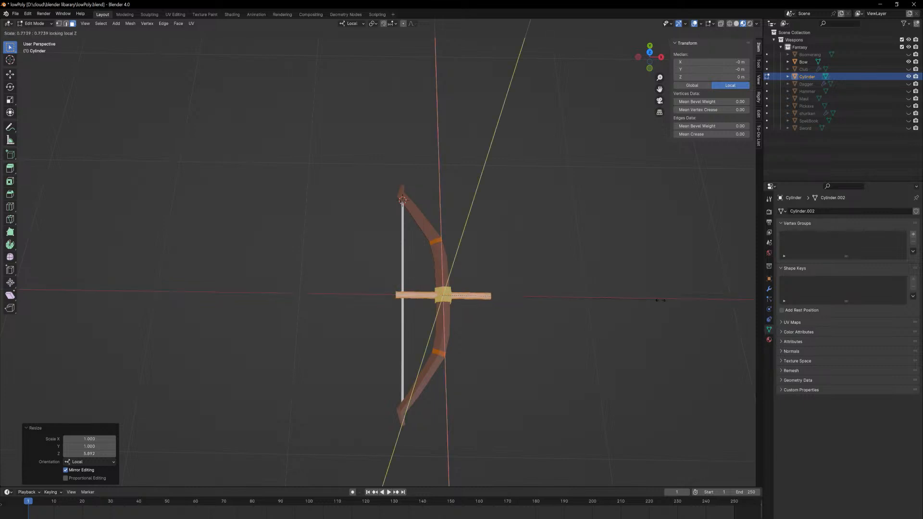
pyautogui.click(530, 307)
# Move the shaft mesh along its local Z axis by about 0.23 m, toward the bowstring side.
pyautogui.scroll(4, 522, 254)
pyautogui.press('g')
pyautogui.press('x')
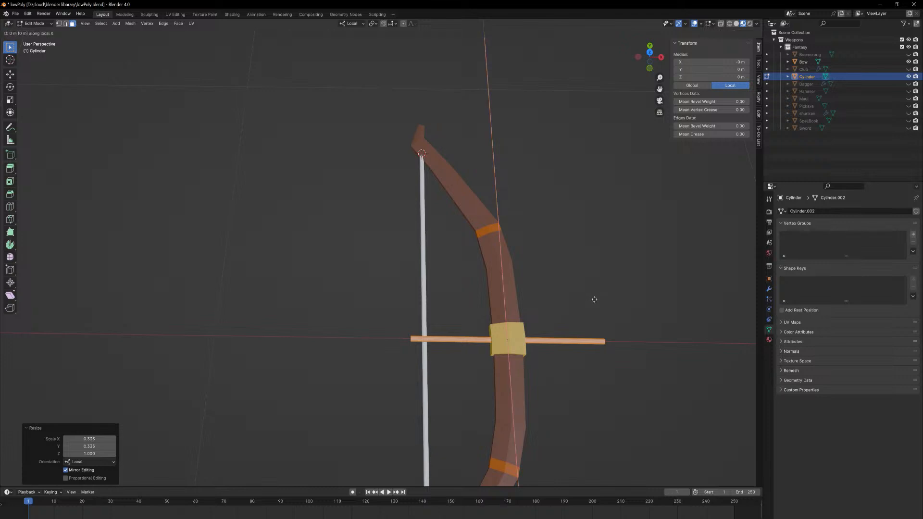
pyautogui.press('y')
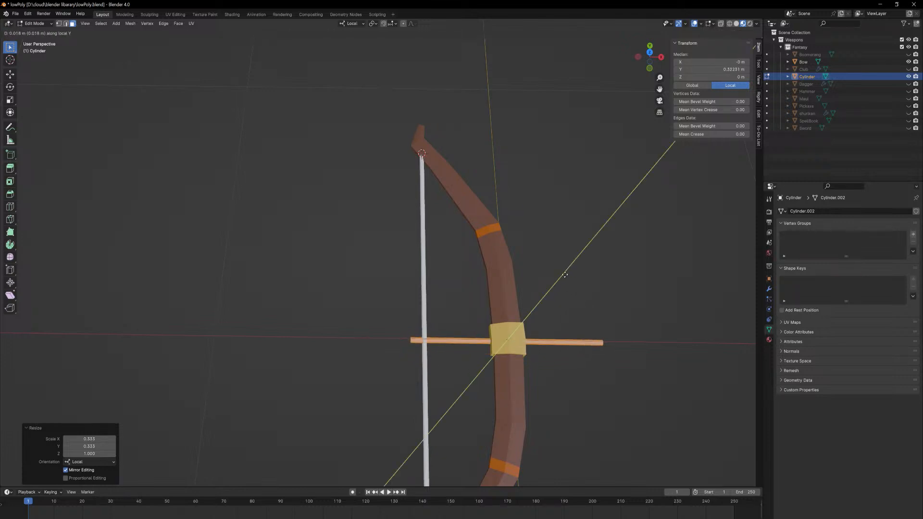
pyautogui.press('x')
pyautogui.press('y')
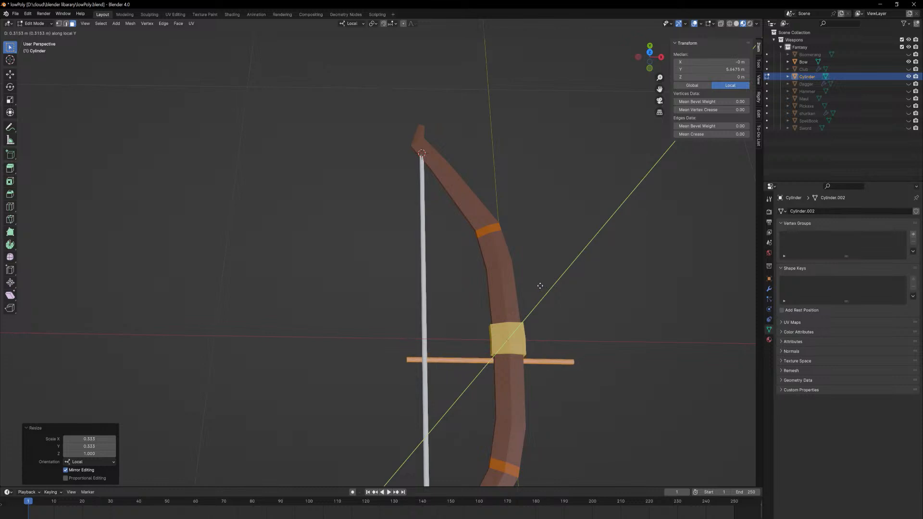
pyautogui.press('x')
pyautogui.press('z')
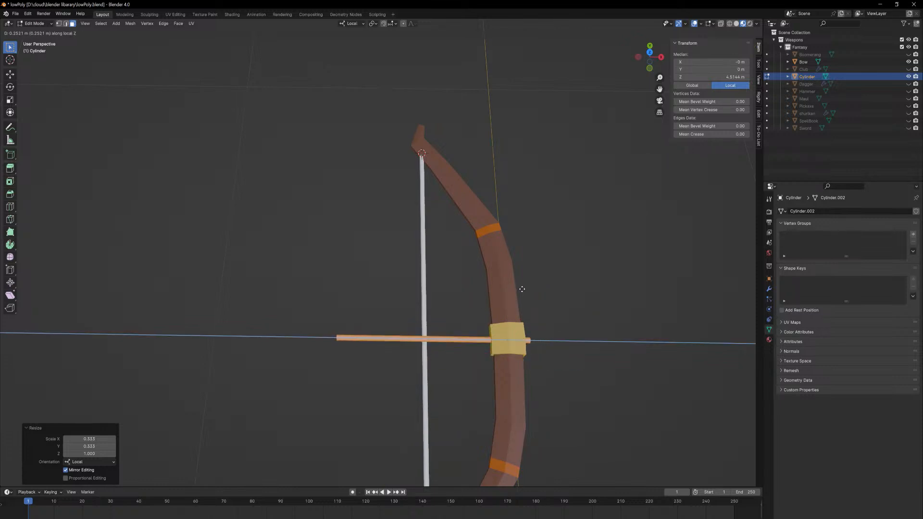
pyautogui.click(526, 289)
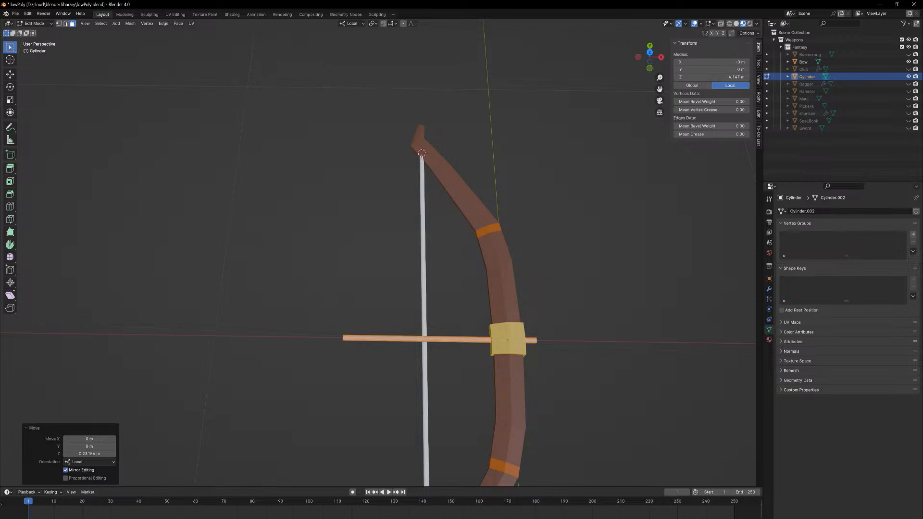
# Lengthen the shaft by scaling it about 1.036 along local Z.
pyautogui.press('s')
pyautogui.press('z')
pyautogui.click(530, 290)
pyautogui.press('s')
pyautogui.press('x')
pyautogui.press('z')
pyautogui.press('z')
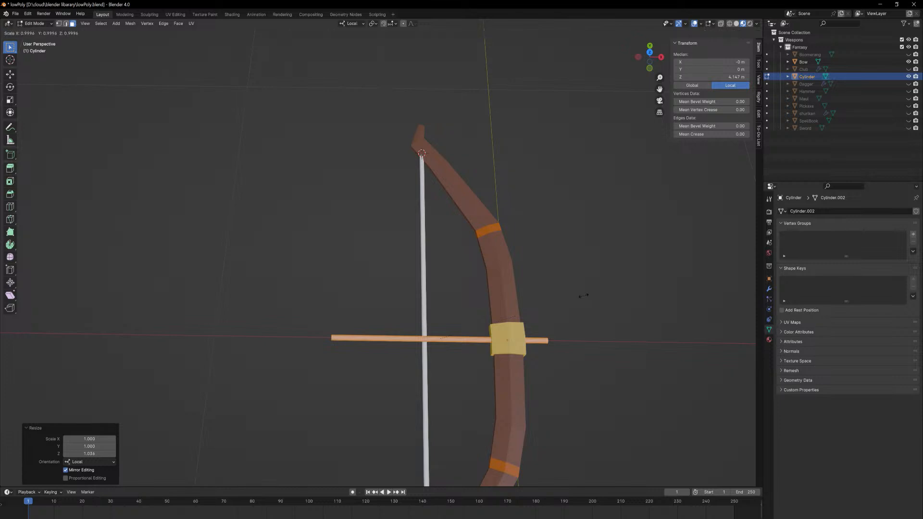
pyautogui.press('g')
pyautogui.press('y')
pyautogui.press('x')
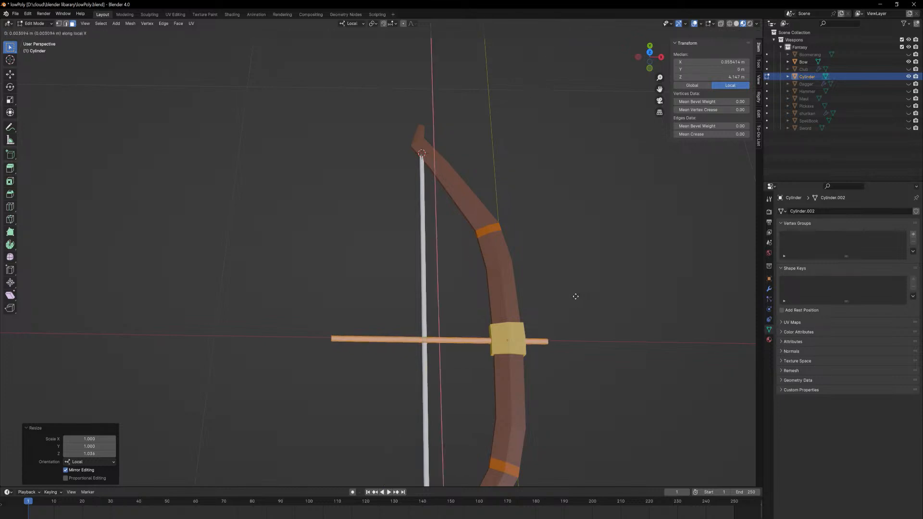
pyautogui.press('y')
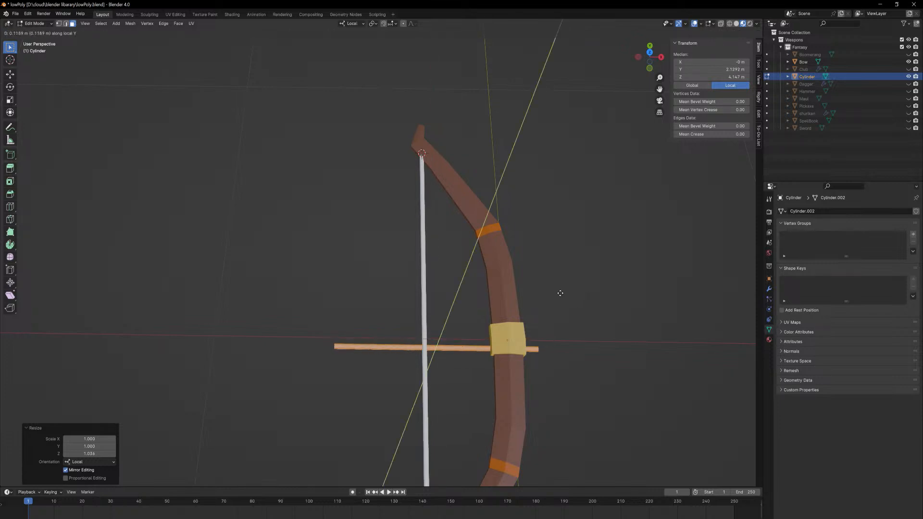
pyautogui.press('Escape')
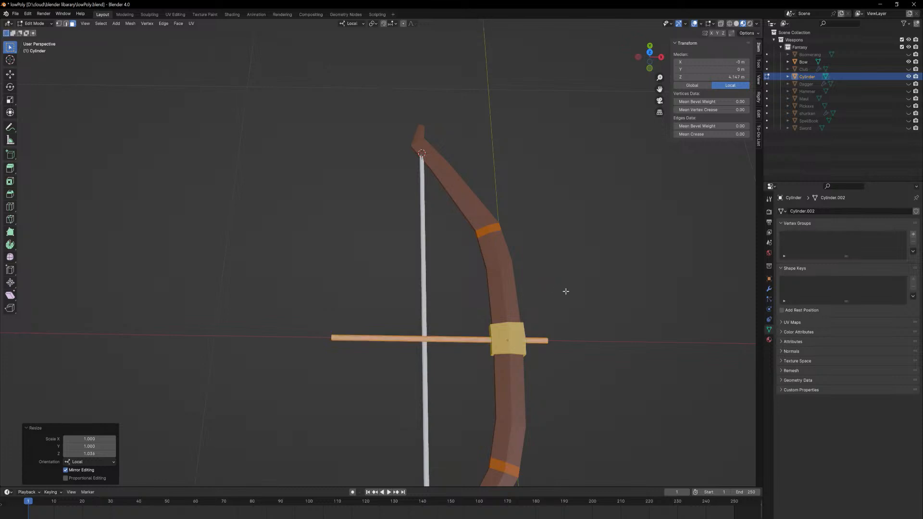
# Move the shaft mesh about -0.027 m along the global X axis.
pyautogui.press('g')
pyautogui.press('x')
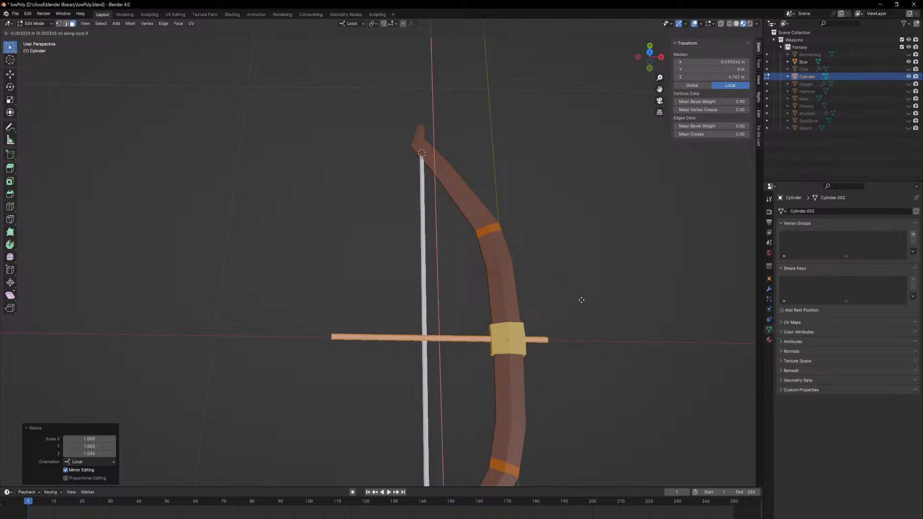
pyautogui.press('y')
pyautogui.press('x')
pyautogui.press('x')
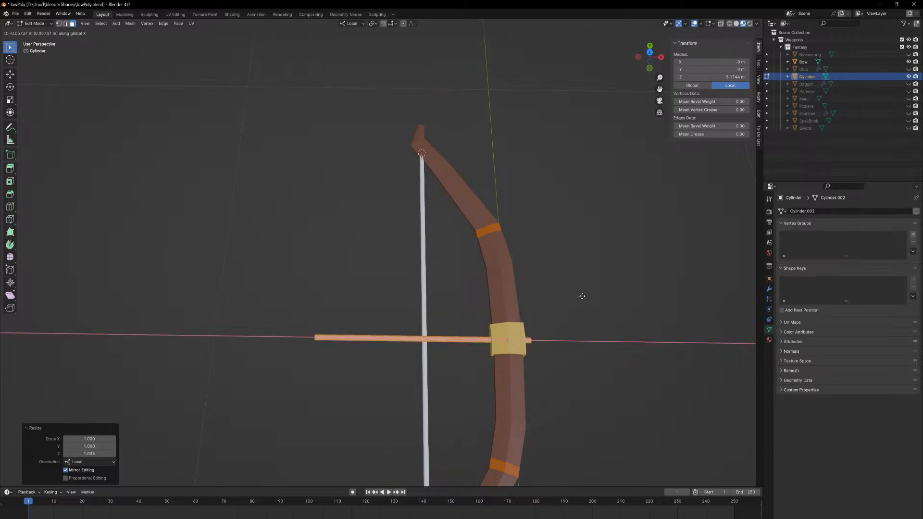
pyautogui.click(591, 297)
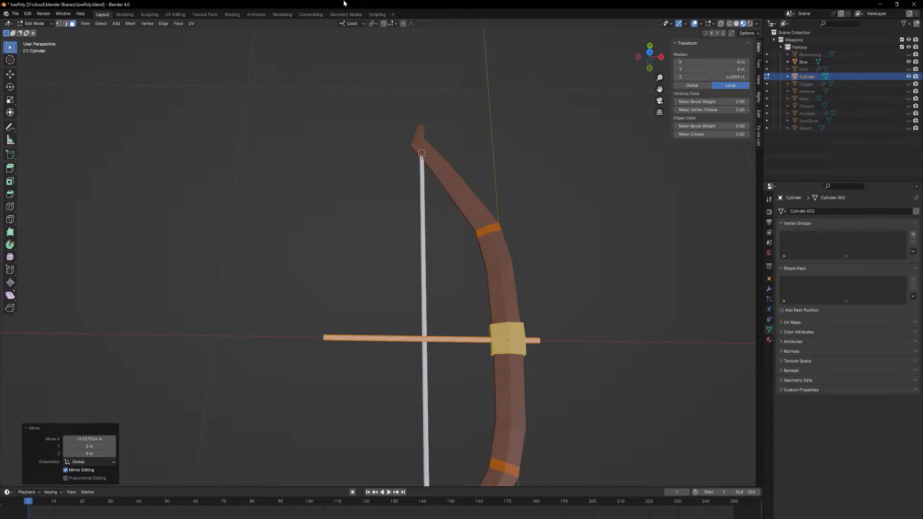
# Set the transform orientation to Global and deselect the shaft mesh.
pyautogui.click(352, 24)
pyautogui.click(350, 46)
pyautogui.moveTo(375, 356); pyautogui.dragTo(375, 307, button='middle')
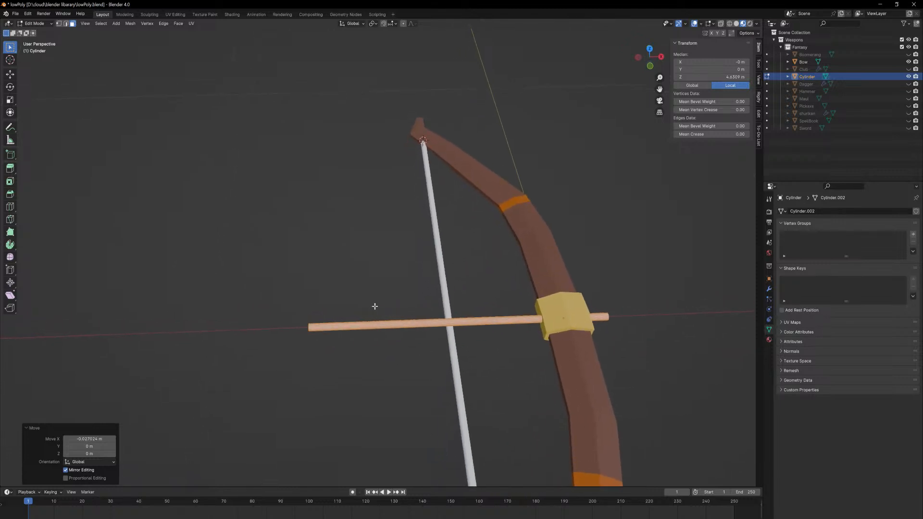
pyautogui.click(388, 349)
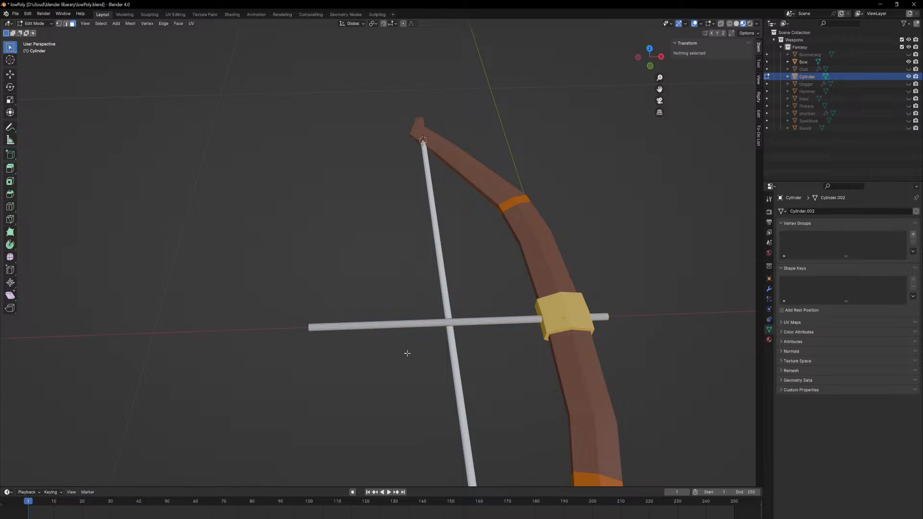
pyautogui.moveTo(406, 353); pyautogui.dragTo(348, 325, button='middle')
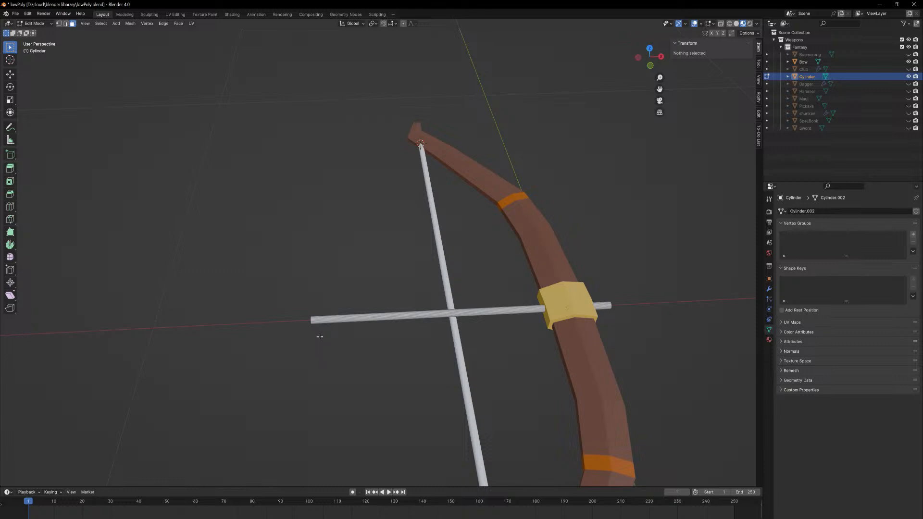
pyautogui.moveTo(520, 339); pyautogui.dragTo(519, 346, button='middle')
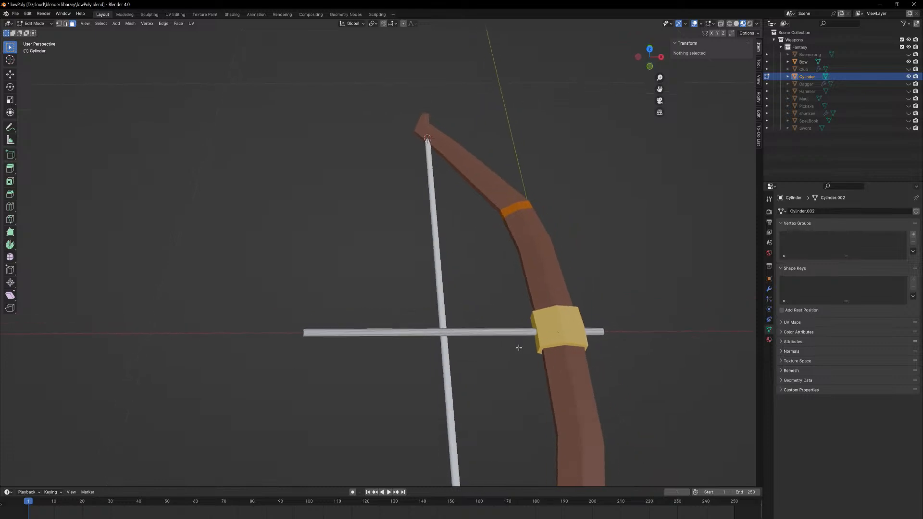
# Return to Object Mode, add a mesh cube and scale it to 0.1.
pyautogui.press('Tab')
pyautogui.hotkey('shift', 'a')
pyautogui.moveTo(530, 355)
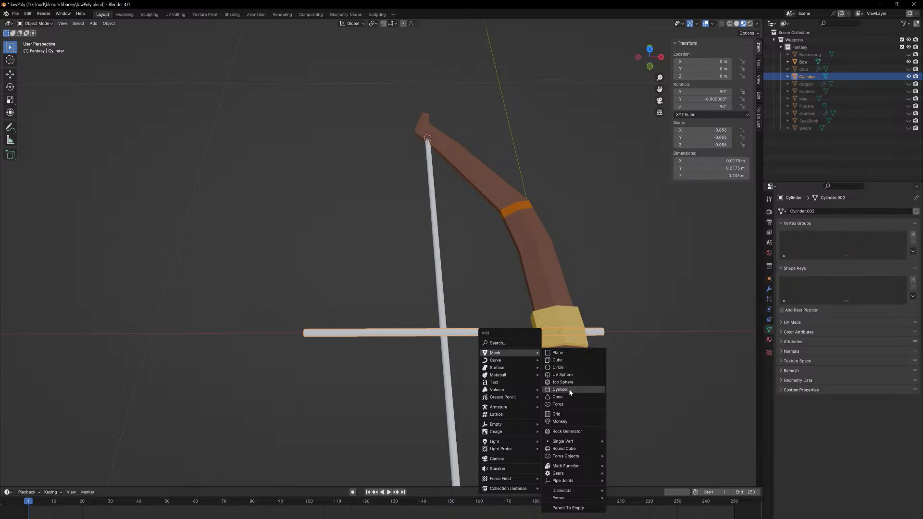
pyautogui.click(566, 360)
pyautogui.write('s')
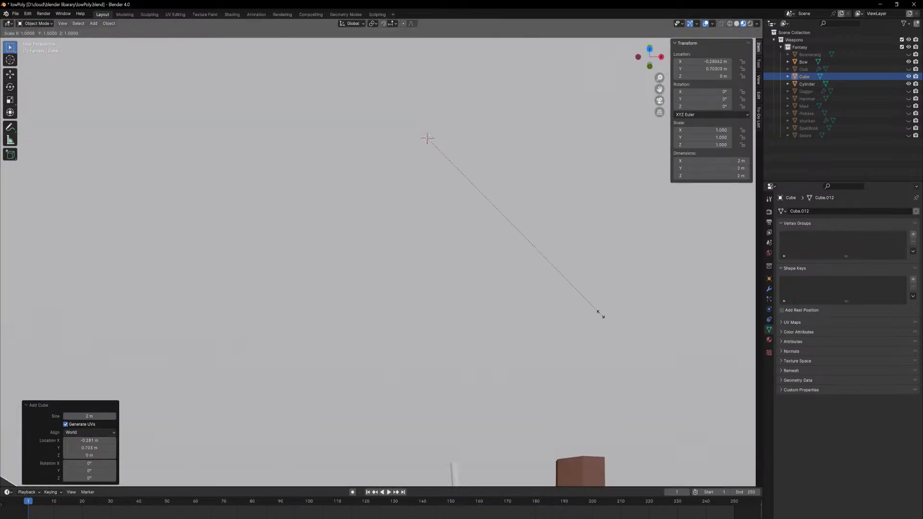
pyautogui.write('0.1')
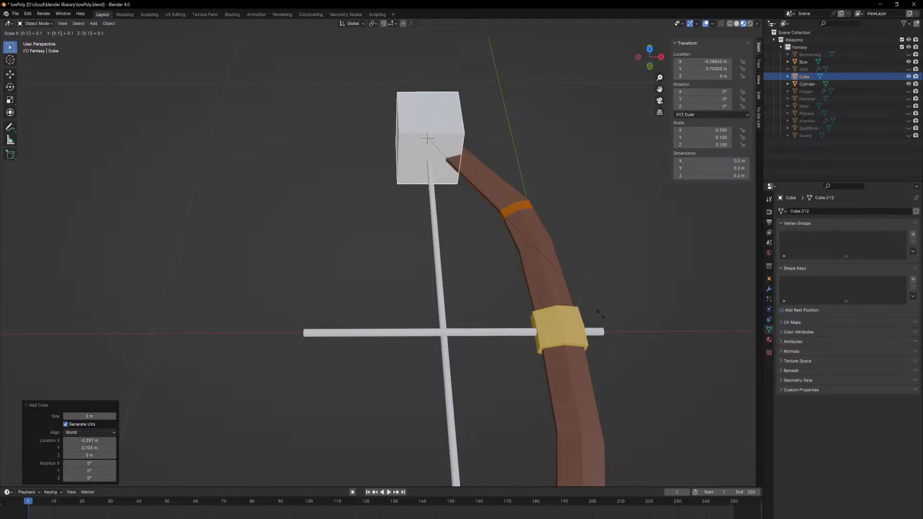
pyautogui.press('Return')
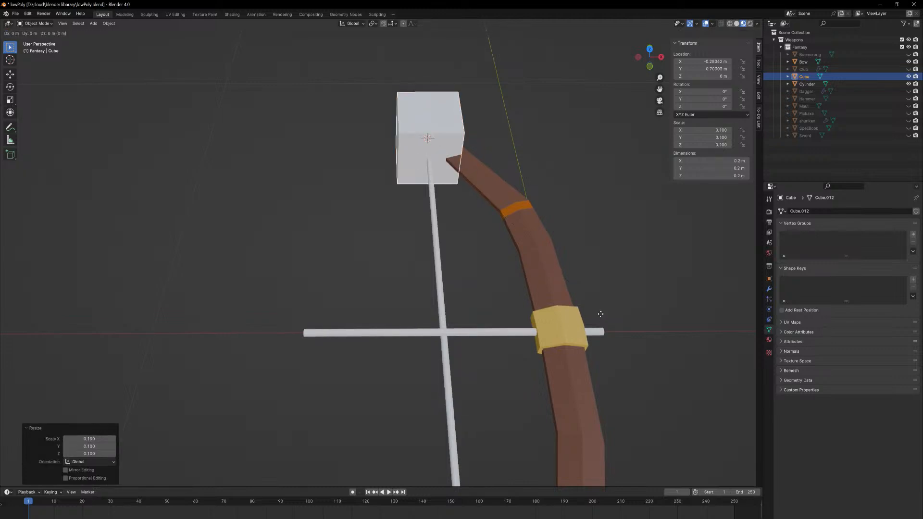
# Set the new cube's X and Y location to 0.
pyautogui.click(709, 61)
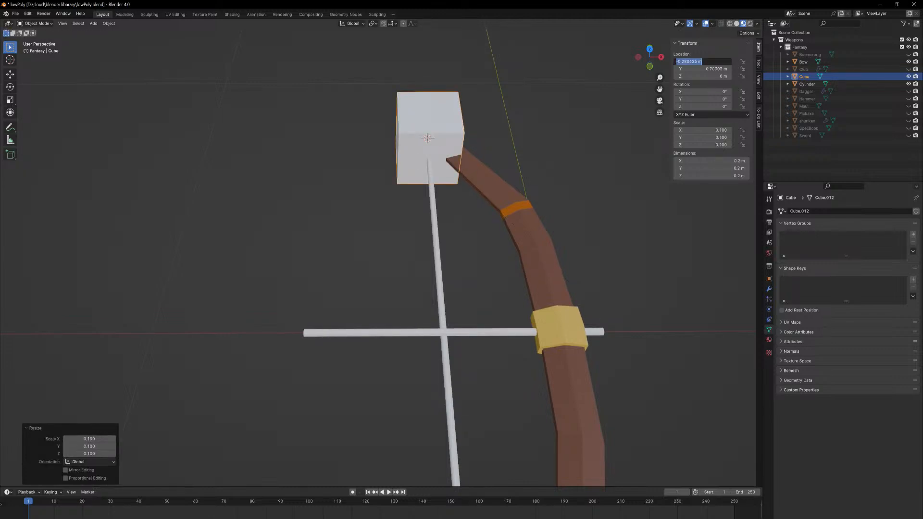
pyautogui.write('0')
pyautogui.press('Return')
pyautogui.click(710, 69)
pyautogui.write('0')
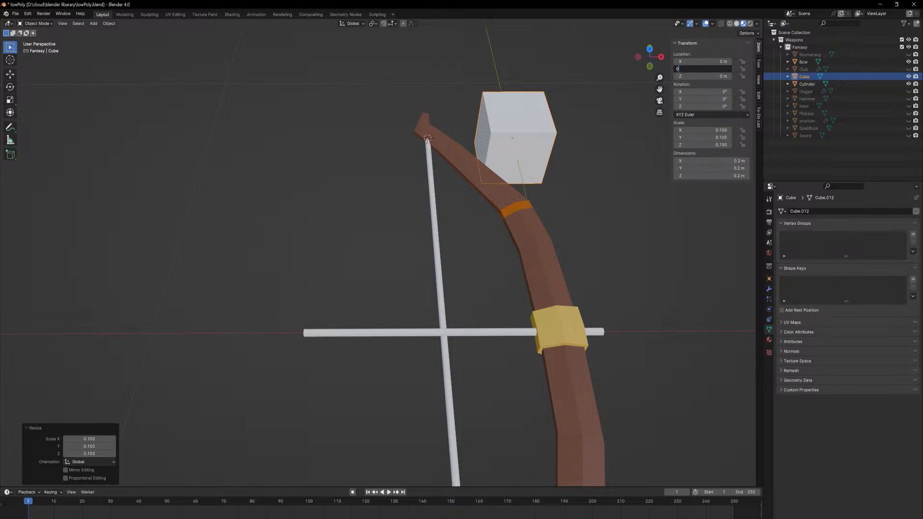
pyautogui.press('Return')
# Scale the cube by about 0.462 and move it about 0.128 m along global X to the shaft's front end.
pyautogui.press('s')
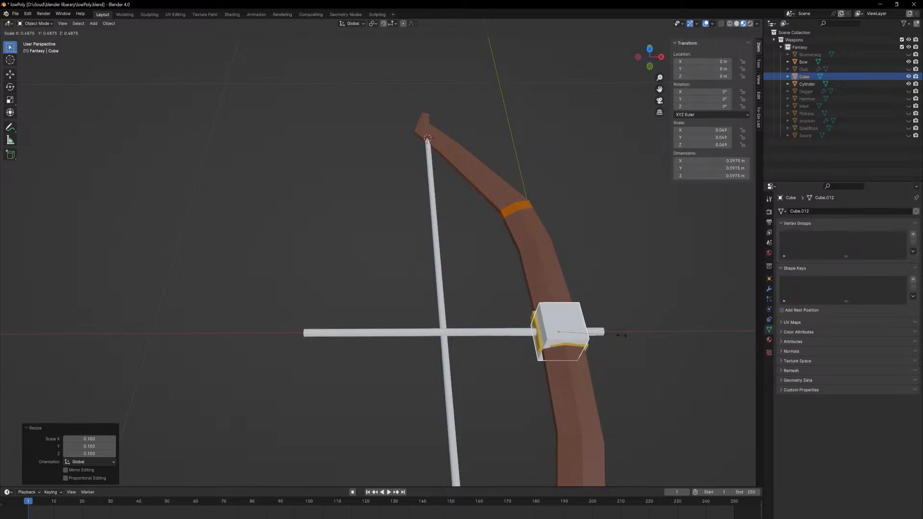
pyautogui.click(618, 340)
pyautogui.press('g')
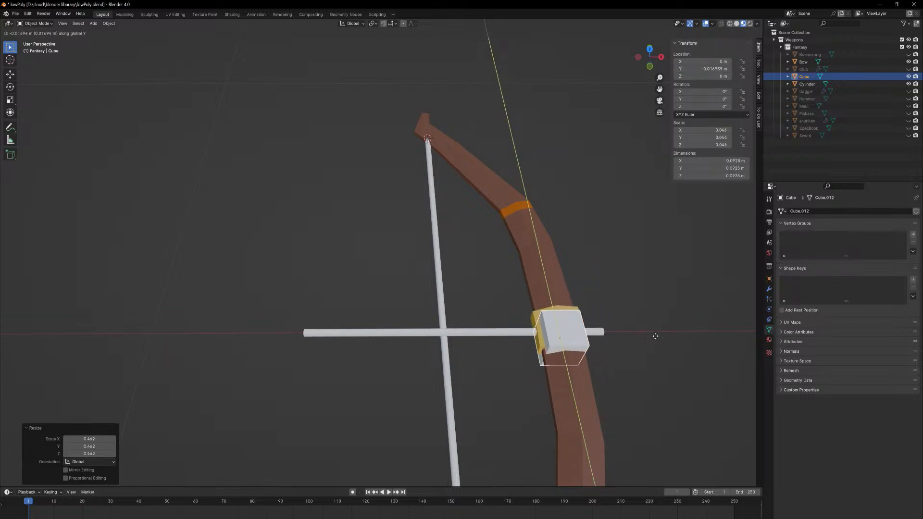
pyautogui.press('x')
pyautogui.click(670, 329)
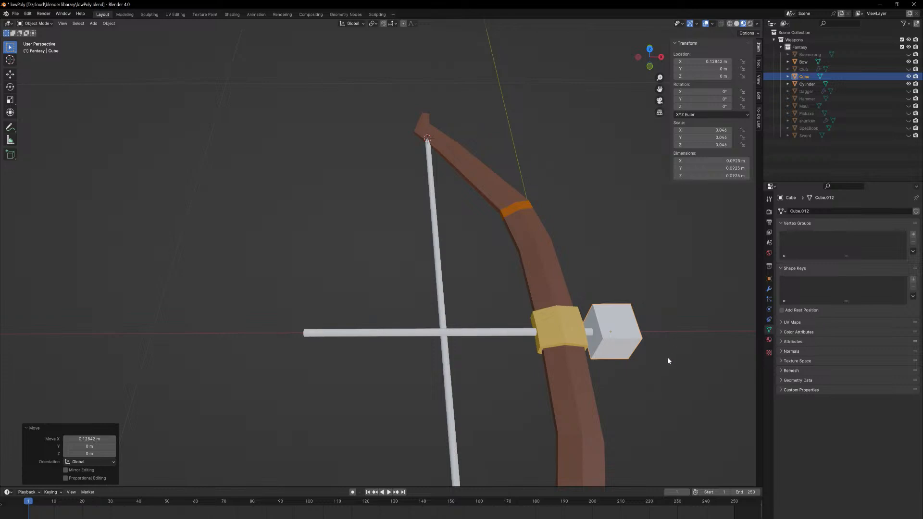
# In Edit Mode, collapse the cube's front face to a point by scaling it to 0, forming the arrowhead tip.
pyautogui.scroll(2, 668, 356)
pyautogui.scroll(-2, 672, 347)
pyautogui.scroll(6, 567, 370)
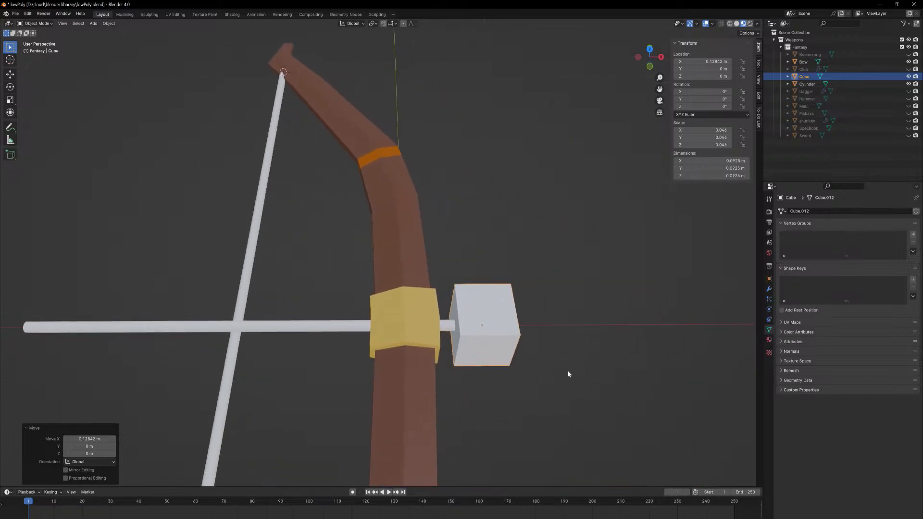
pyautogui.keyDown('shift'); pyautogui.moveTo(603, 387); pyautogui.dragTo(495, 251, button='middle'); pyautogui.keyUp('shift')
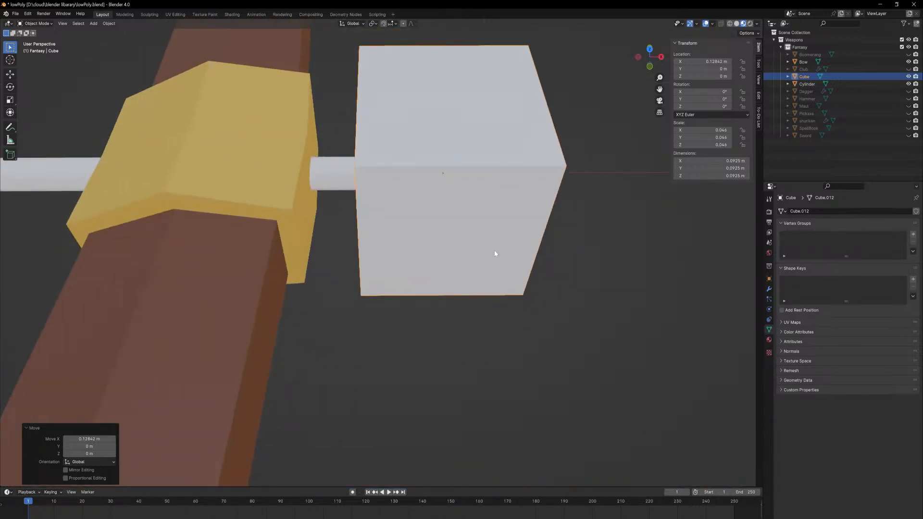
pyautogui.press('KP_Decimal')
pyautogui.scroll(-4, 473, 283)
pyautogui.press('Tab')
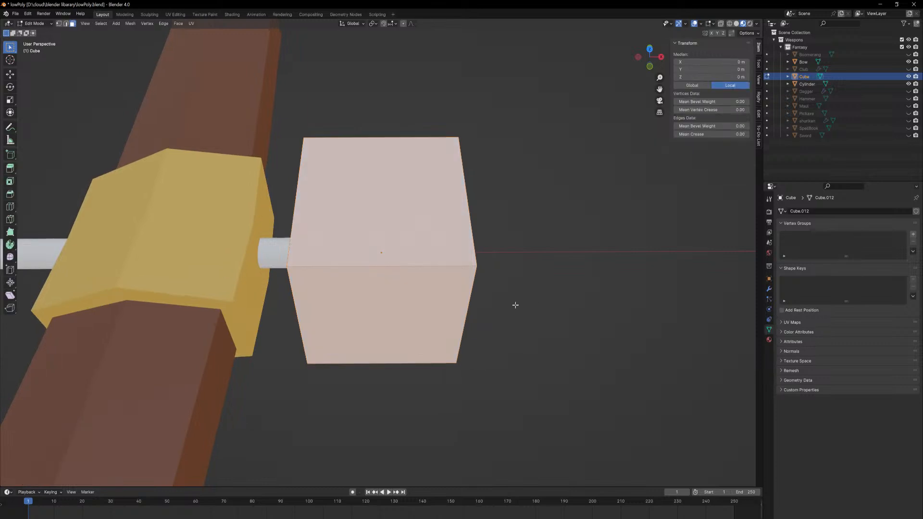
pyautogui.moveTo(515, 305); pyautogui.dragTo(470, 294, button='middle')
pyautogui.click(471, 292)
pyautogui.press('s')
pyautogui.press('0')
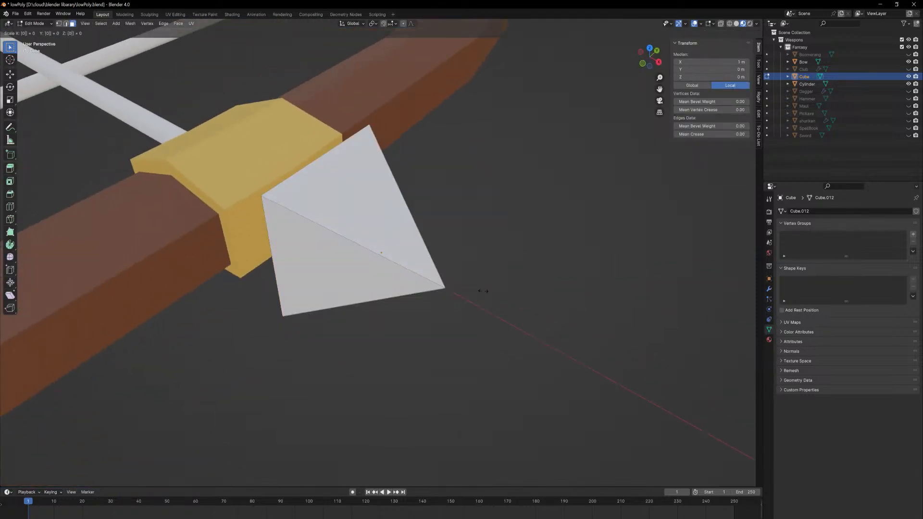
pyautogui.press('Return')
# Add centred loop cuts in both directions across the arrowhead's back face and side faces, and switch to vertex selection.
pyautogui.moveTo(438, 288); pyautogui.dragTo(345, 294, button='middle')
pyautogui.hotkey('ctrl', 'r')
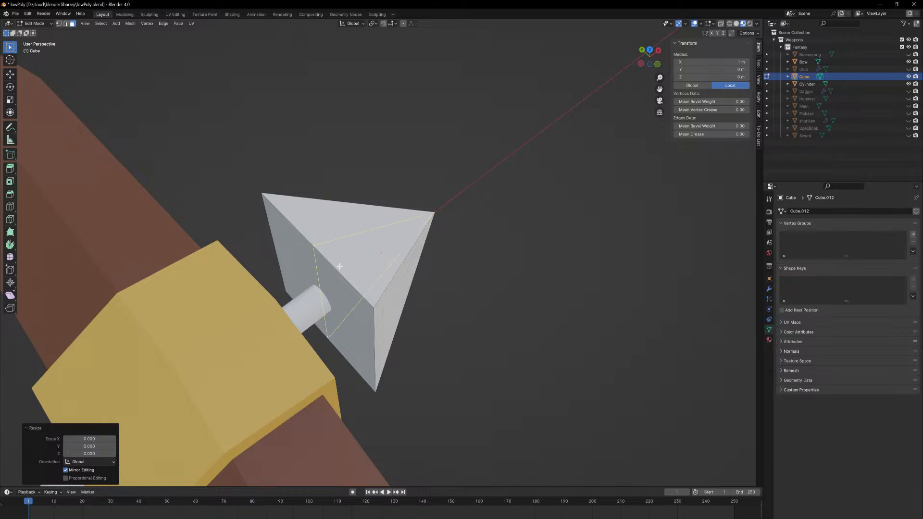
pyautogui.click(339, 266)
pyautogui.rightClick(340, 266)
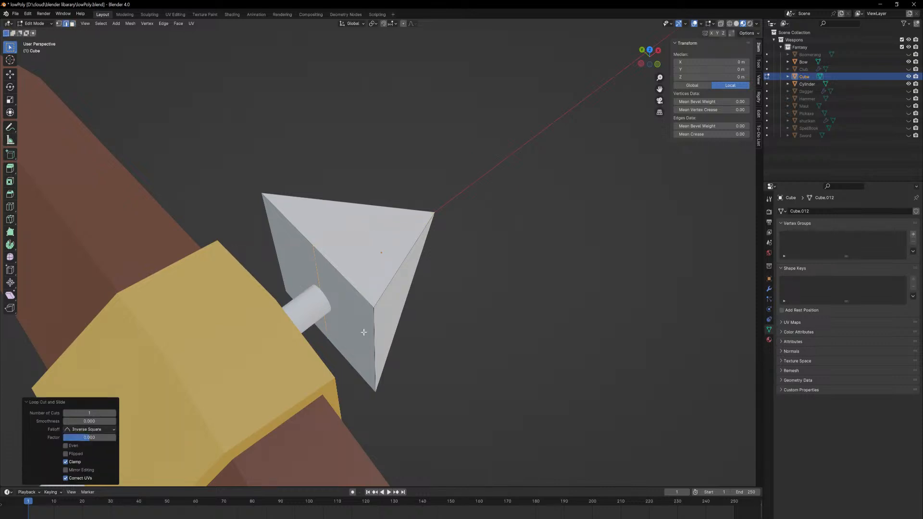
pyautogui.press('1')
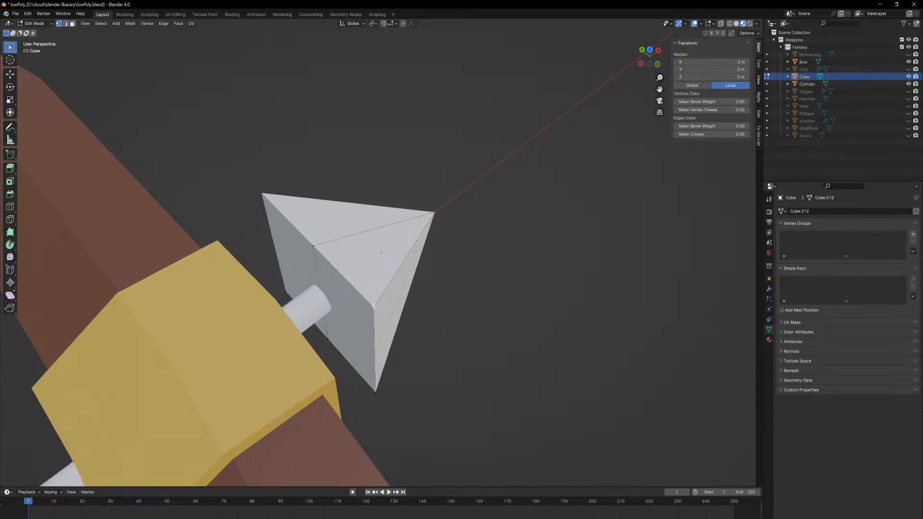
pyautogui.click(355, 322)
# Move the arrowhead's four rear corner vertices about -0.031 m along global X to form swept-back barbs, and return to Object Mode.
pyautogui.keyDown('shift'); pyautogui.click(263, 195); pyautogui.keyUp('shift')
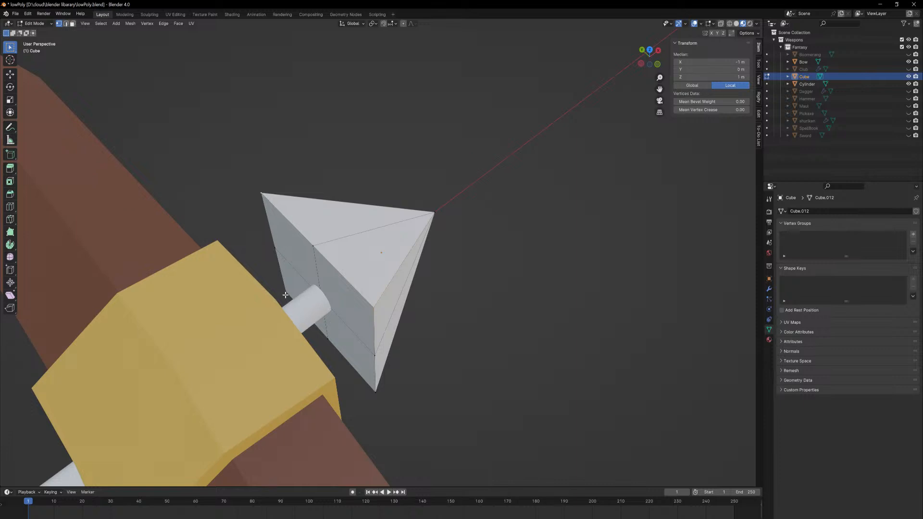
pyautogui.keyDown('shift'); pyautogui.click(293, 300); pyautogui.keyUp('shift')
pyautogui.keyDown('shift'); pyautogui.click(375, 390); pyautogui.keyUp('shift')
pyautogui.moveTo(447, 377); pyautogui.dragTo(429, 373, button='middle')
pyautogui.press('g')
pyautogui.press('x')
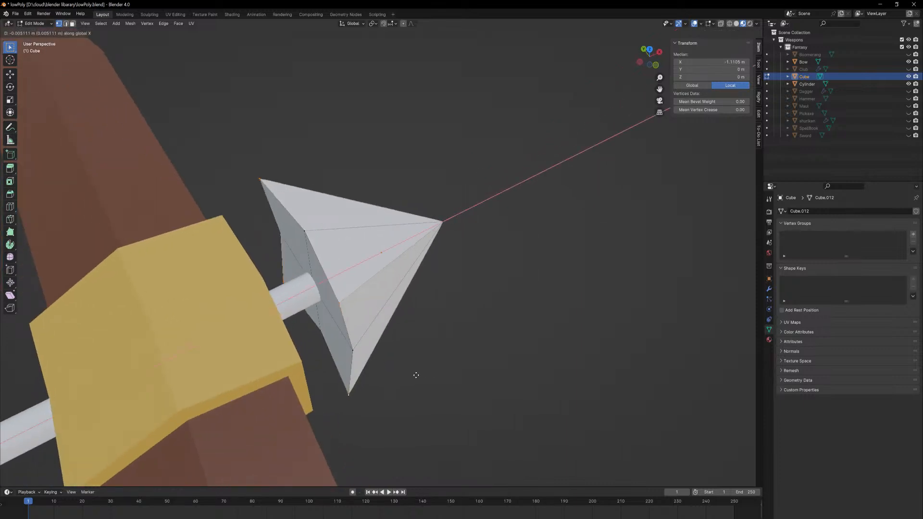
pyautogui.click(370, 377)
pyautogui.moveTo(367, 370); pyautogui.dragTo(312, 329, button='middle')
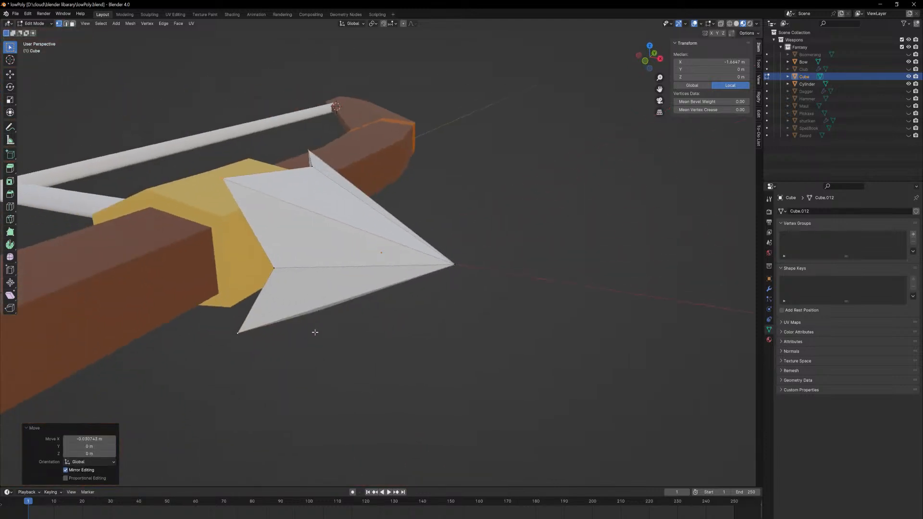
pyautogui.press('Tab')
pyautogui.moveTo(377, 354); pyautogui.dragTo(417, 341, button='middle')
pyautogui.scroll(-5, 418, 341)
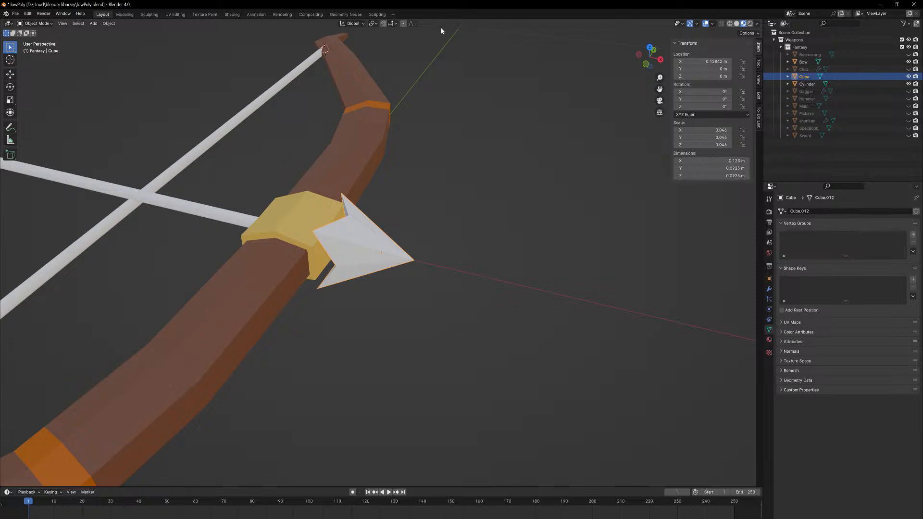
# Re-enter Edit Mode on the arrowhead and select the rear vertices midway between its barbs.
pyautogui.moveTo(378, 248); pyautogui.dragTo(446, 270, button='middle')
pyautogui.scroll(2, 385, 250)
pyautogui.press('Tab')
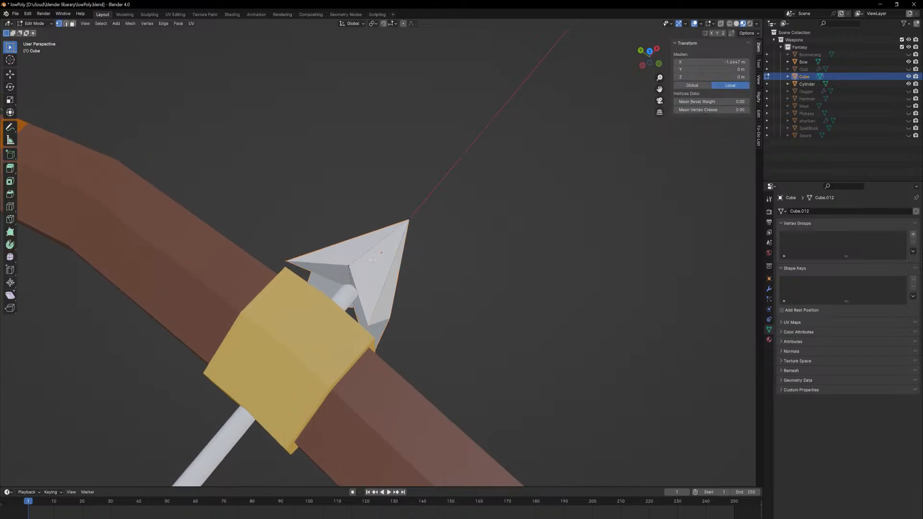
pyautogui.click(353, 266)
pyautogui.moveTo(374, 256); pyautogui.dragTo(412, 319, button='middle')
pyautogui.keyDown('ctrl'); pyautogui.click(358, 276); pyautogui.keyUp('ctrl')
pyautogui.keyDown('ctrl'); pyautogui.click(338, 303); pyautogui.keyUp('ctrl')
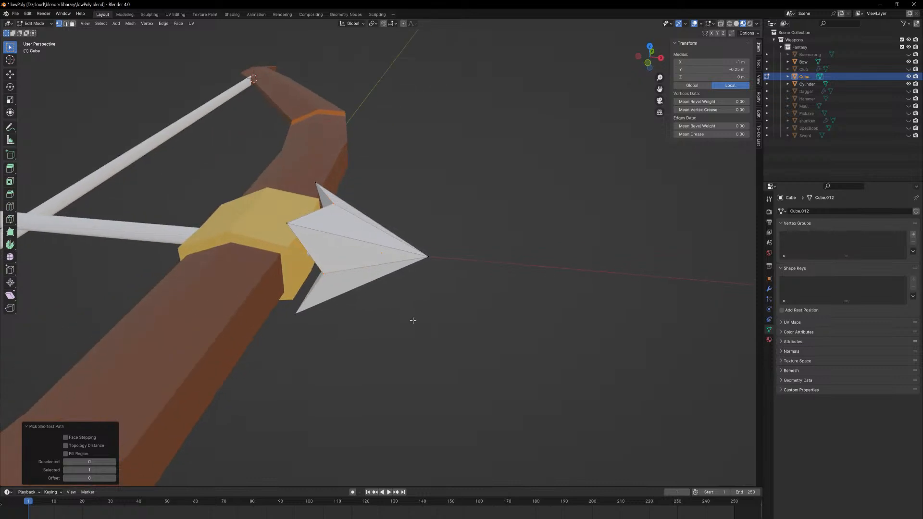
# Try to move the selected rear vertices toward the tip along global X and rescale them, and undo the changes.
pyautogui.press('g')
pyautogui.press('x')
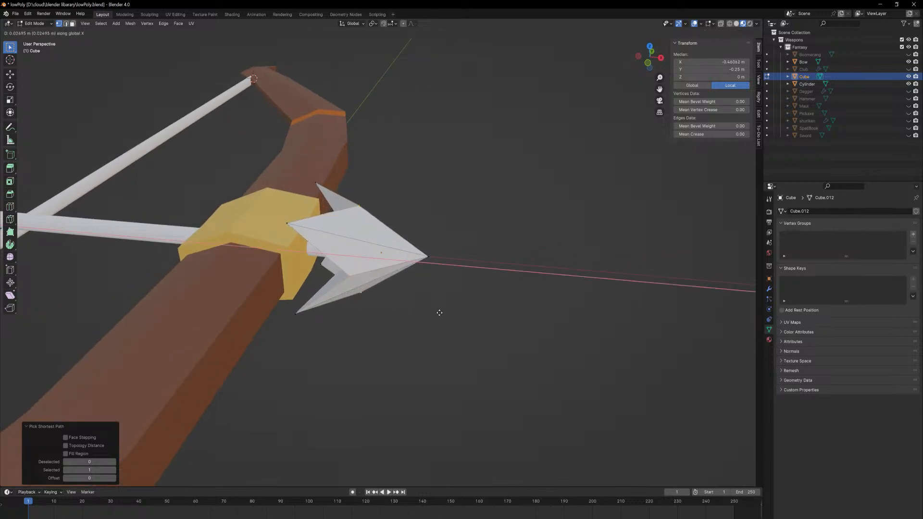
pyautogui.click(436, 311)
pyautogui.moveTo(424, 264); pyautogui.dragTo(463, 247, button='middle')
pyautogui.press('s')
pyautogui.click(440, 265)
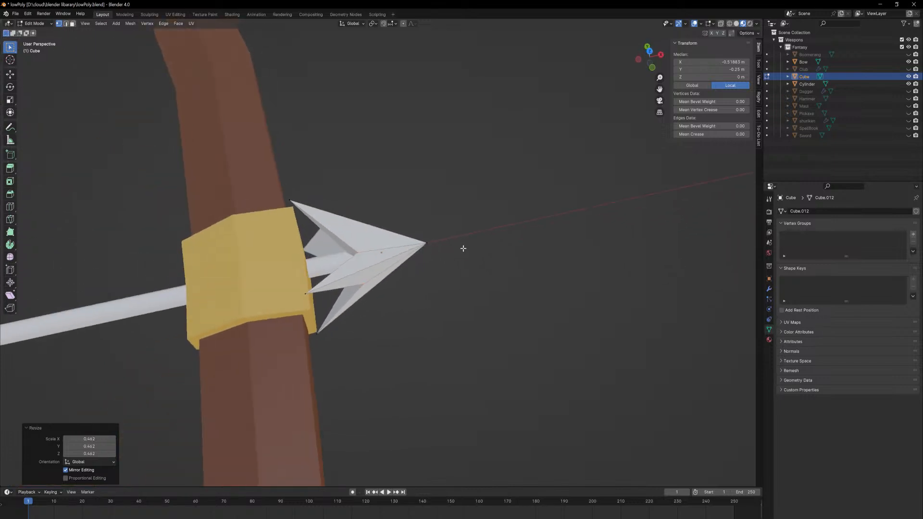
pyautogui.press('s')
pyautogui.click(560, 266)
pyautogui.moveTo(561, 267); pyautogui.dragTo(513, 253, button='middle')
pyautogui.hotkey('ctrl', 'z')
pyautogui.hotkey('ctrl', 'z')
pyautogui.hotkey('ctrl', 'z')
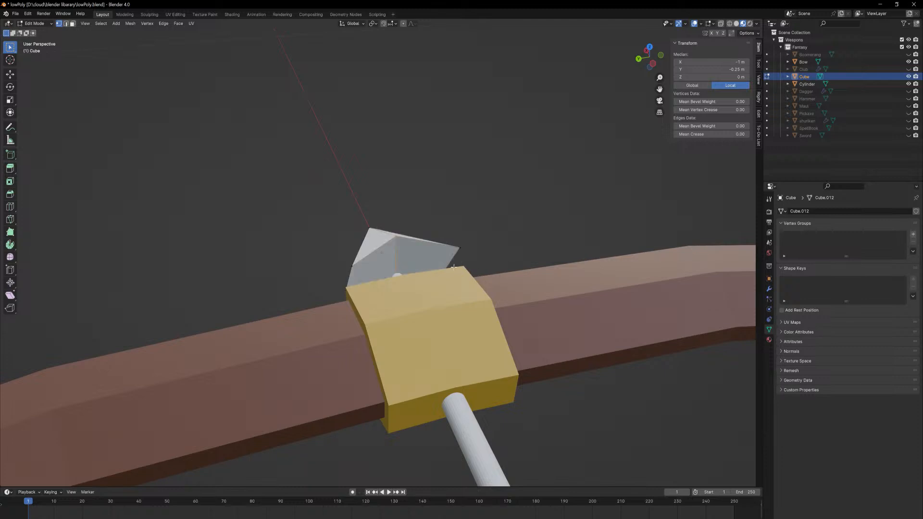
# Scale the rear vertices between the barbs by about 0.594, move them toward the tip along global X, and return to Object Mode.
pyautogui.moveTo(397, 275); pyautogui.dragTo(465, 248, button='middle')
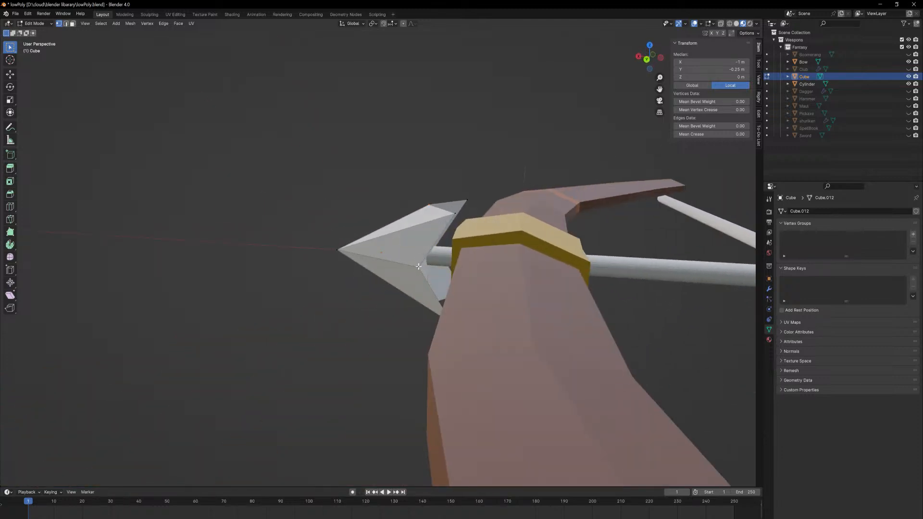
pyautogui.moveTo(516, 194); pyautogui.dragTo(481, 233, button='middle')
pyautogui.press('s')
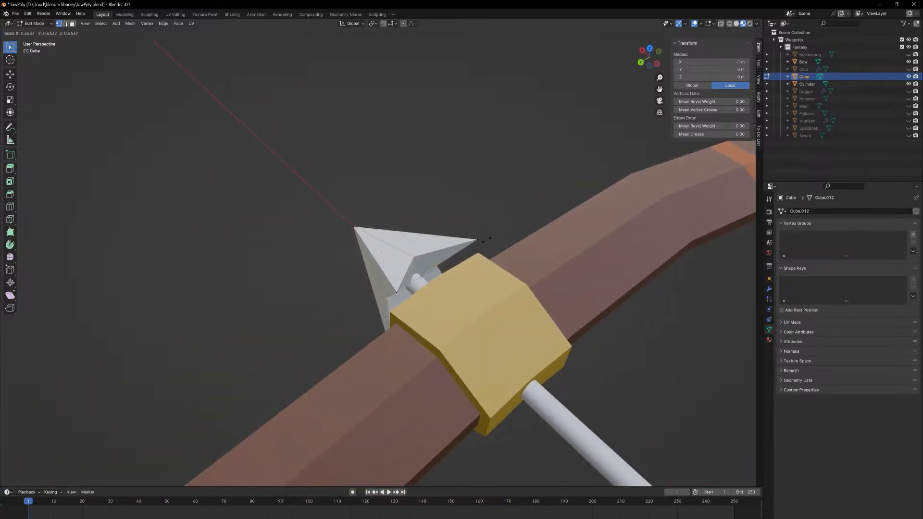
pyautogui.click(477, 243)
pyautogui.press('g')
pyautogui.press('x')
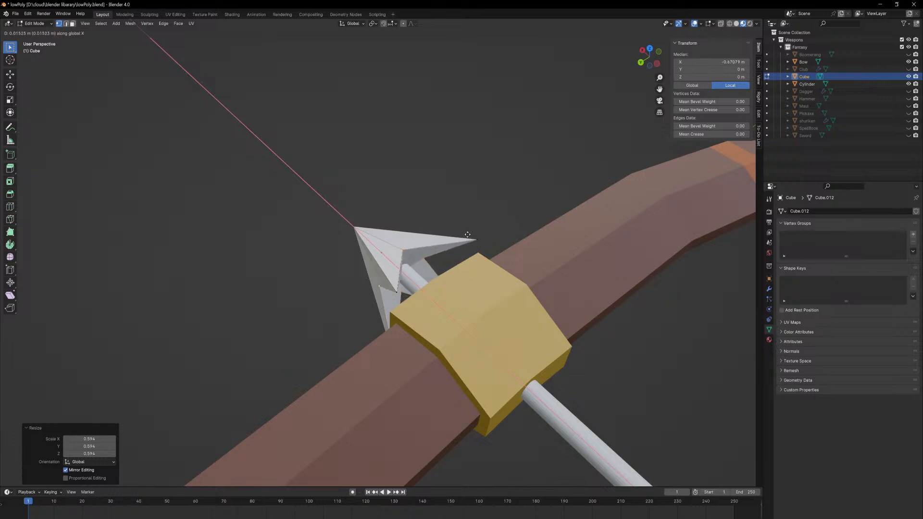
pyautogui.click(465, 232)
pyautogui.press('Tab')
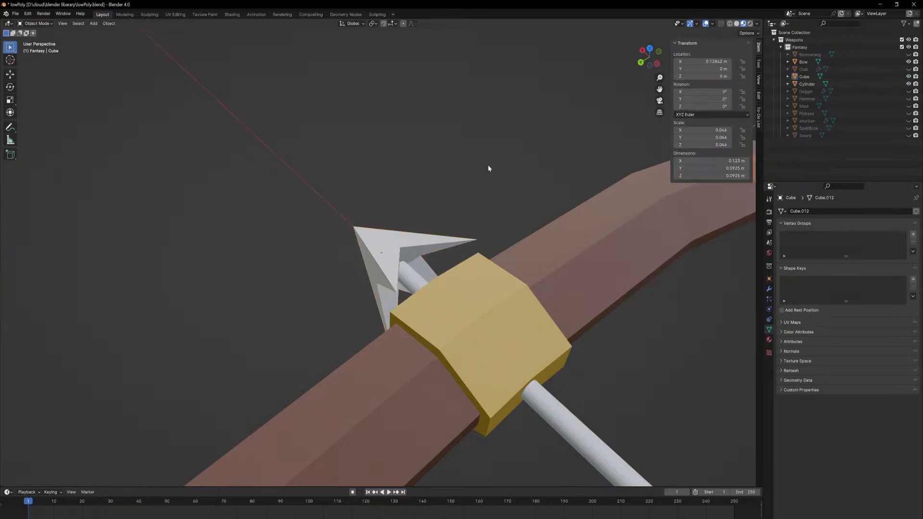
# Select the bow and hide it so only the arrow parts are shown.
pyautogui.moveTo(458, 186); pyautogui.dragTo(359, 181, button='middle')
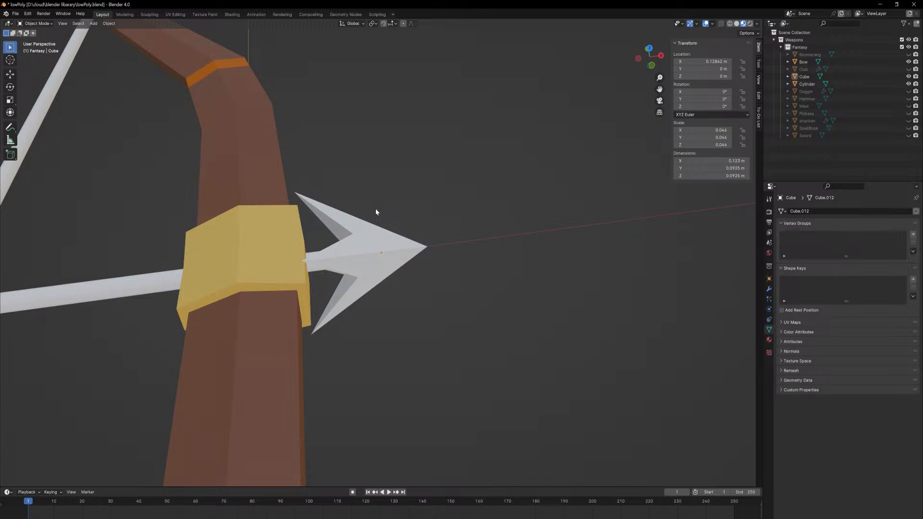
pyautogui.scroll(-8, 376, 212)
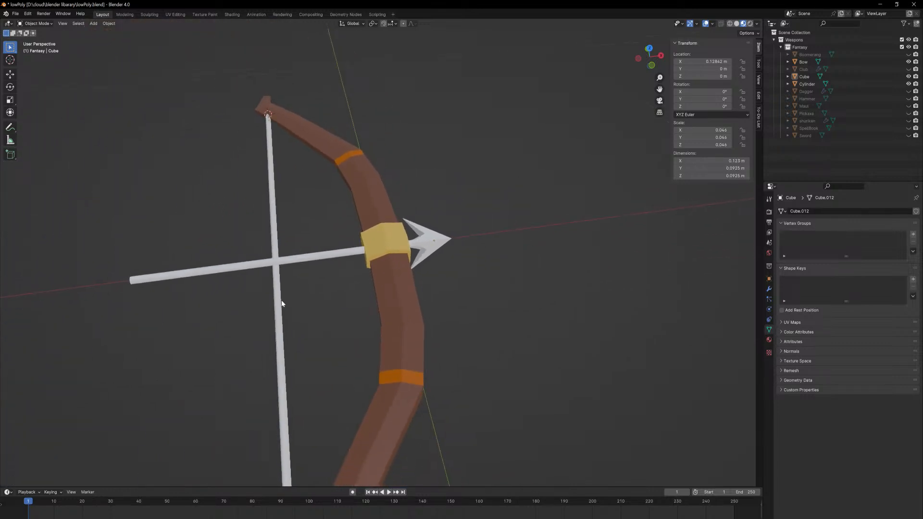
pyautogui.scroll(5, 283, 302)
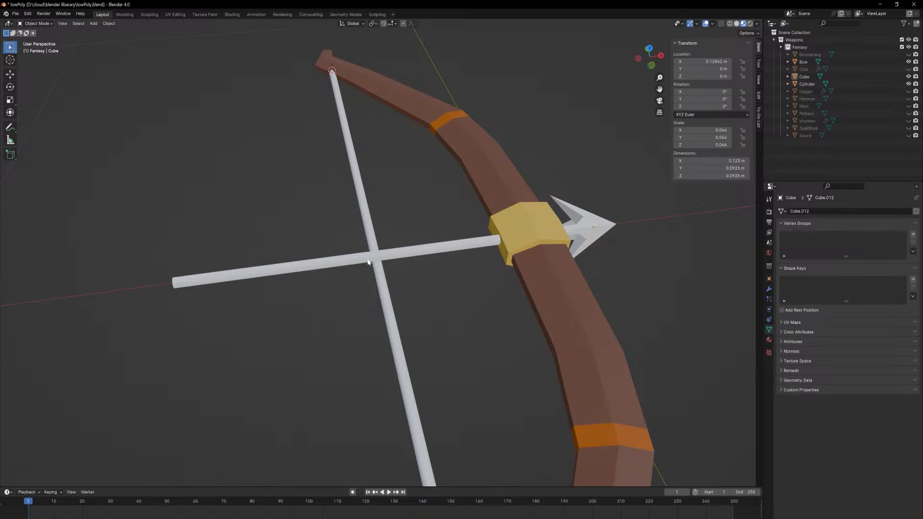
pyautogui.rightClick(236, 290)
pyautogui.click(566, 298)
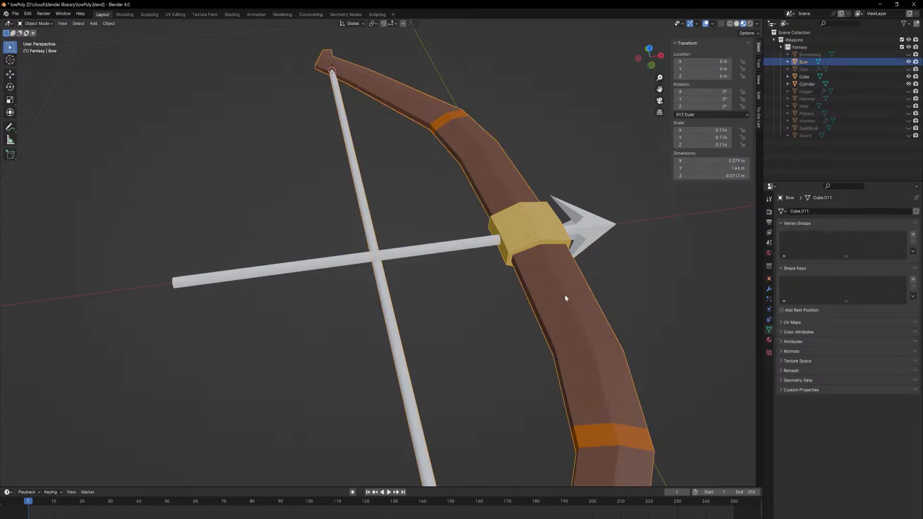
pyautogui.press('h')
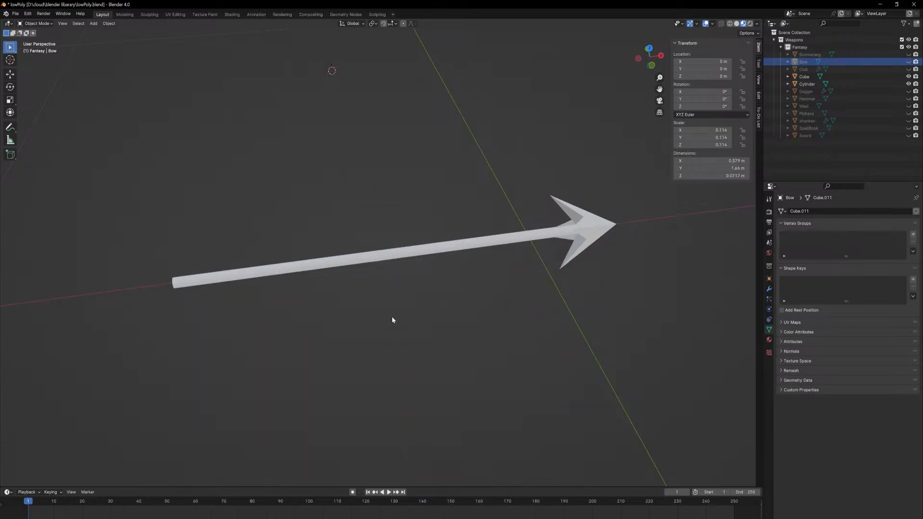
# Add a second mesh cube for the arrow and scale it to 0.1.
pyautogui.moveTo(392, 319); pyautogui.dragTo(443, 385, button='middle')
pyautogui.scroll(2, 413, 377)
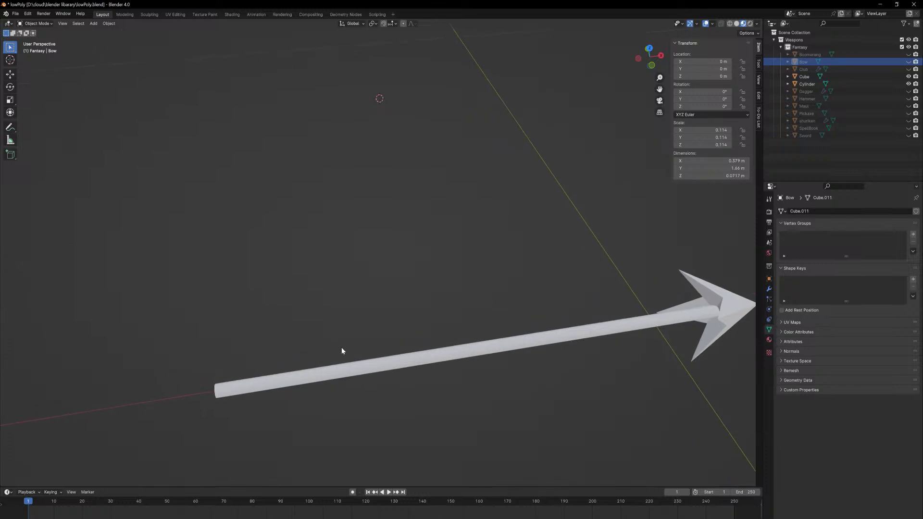
pyautogui.hotkey('shift', 'a')
pyautogui.moveTo(337, 370)
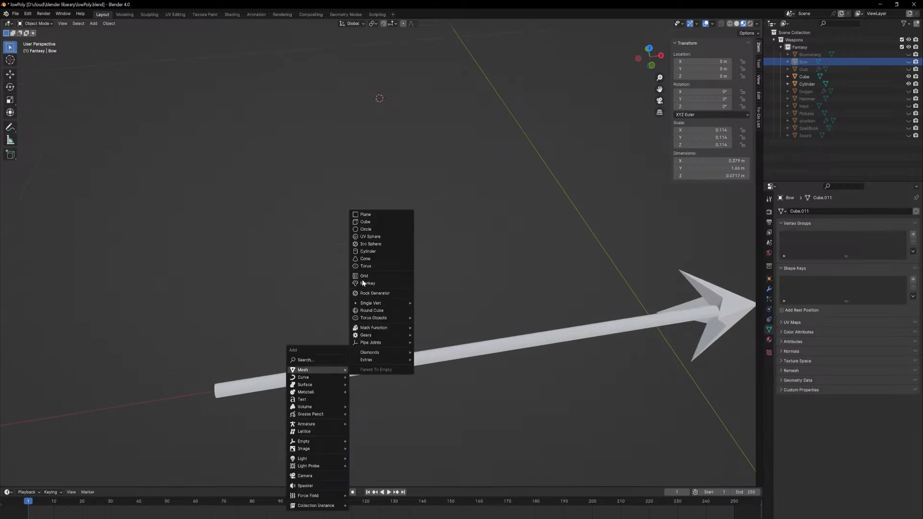
pyautogui.click(375, 222)
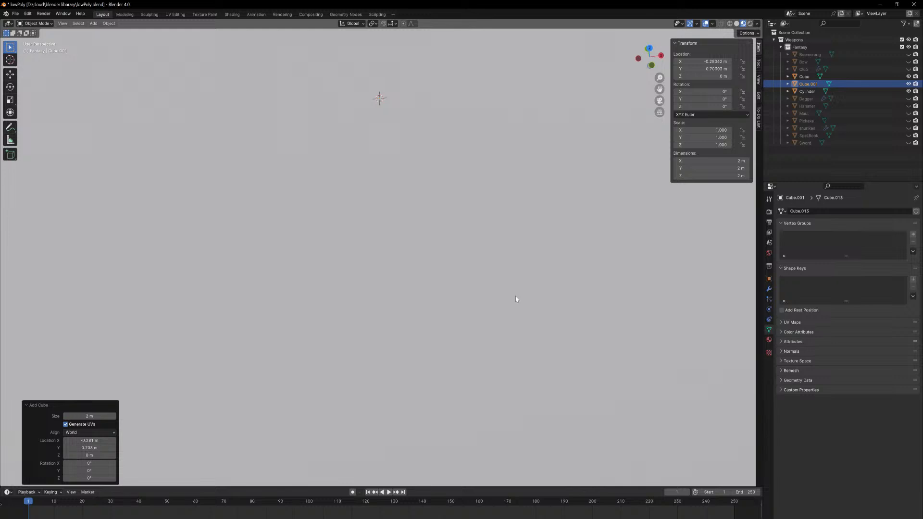
pyautogui.write('s0.1')
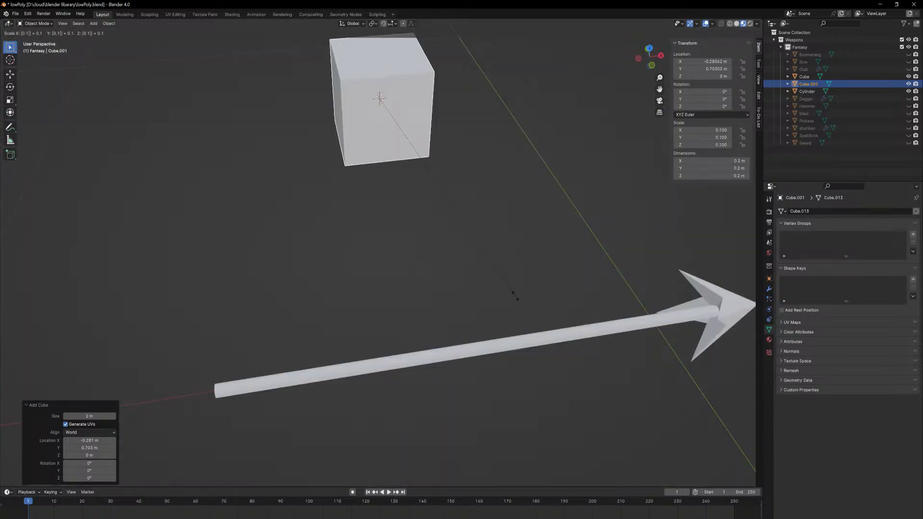
pyautogui.press('Return')
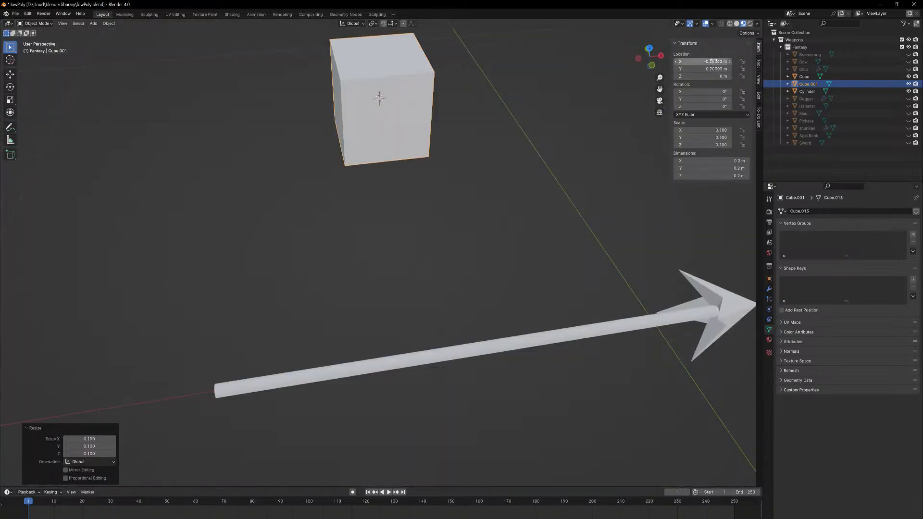
# Set the new cube's X and Y location to 0 so it is centred on the world origin.
pyautogui.click(704, 62)
pyautogui.write('0')
pyautogui.press('Tab')
pyautogui.write('0')
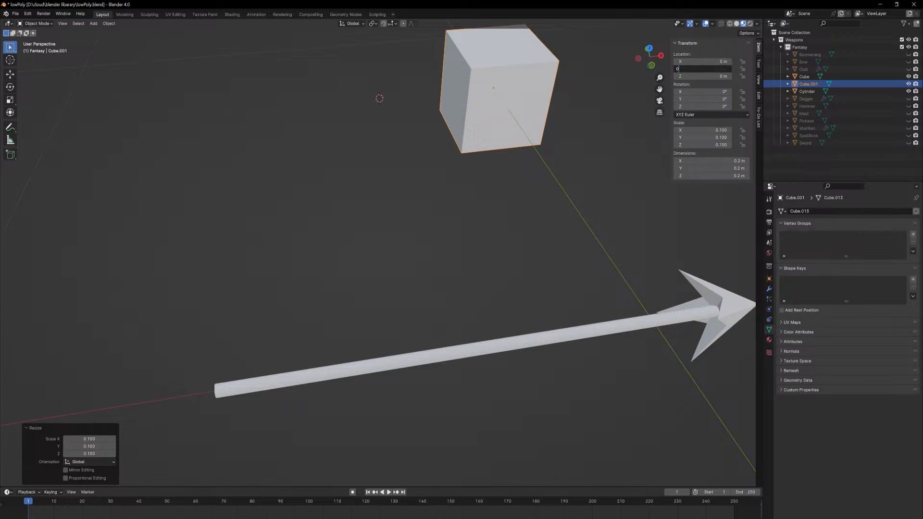
pyautogui.press('Return')
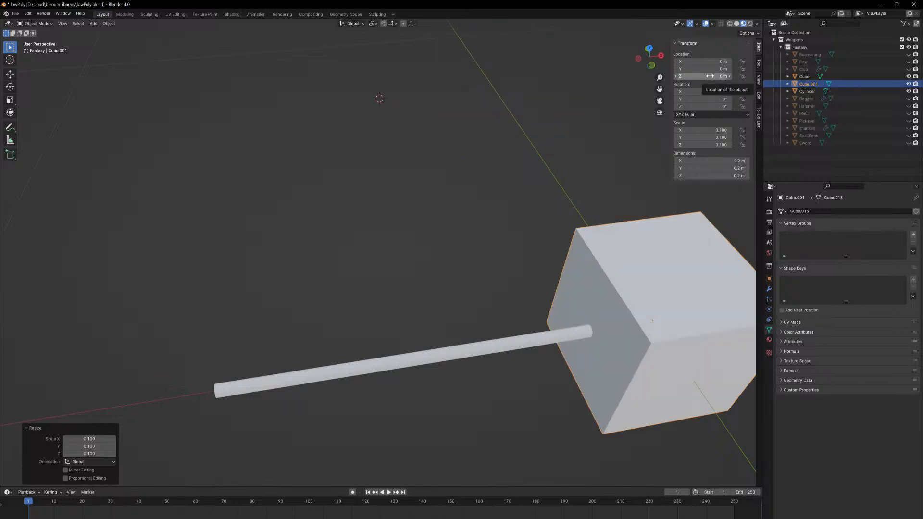
# Move the cube about -0.567 m along global X, near the rear end of the shaft.
pyautogui.press('g')
pyautogui.press('x')
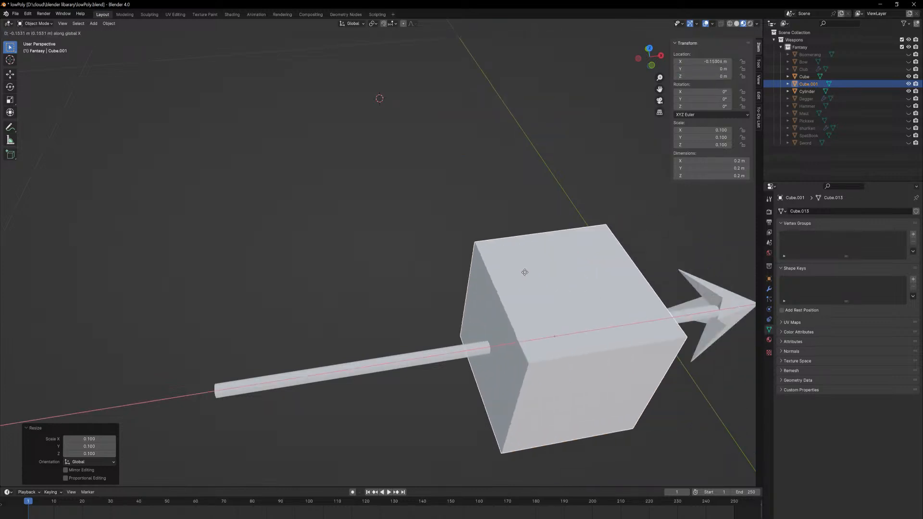
pyautogui.click(301, 302)
pyautogui.keyDown('shift'); pyautogui.moveTo(490, 386); pyautogui.dragTo(552, 346, button='middle'); pyautogui.keyUp('shift')
pyautogui.scroll(2, 545, 394)
pyautogui.press('s')
pyautogui.press('z')
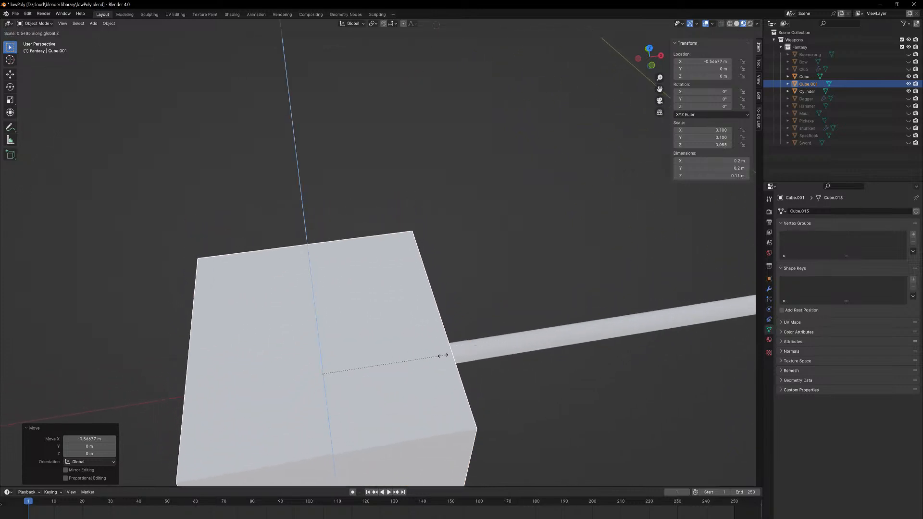
pyautogui.rightClick(390, 378)
# Scale the cube uniformly by about 0.119 and raise it about 0.0118 m along global Z.
pyautogui.press('s')
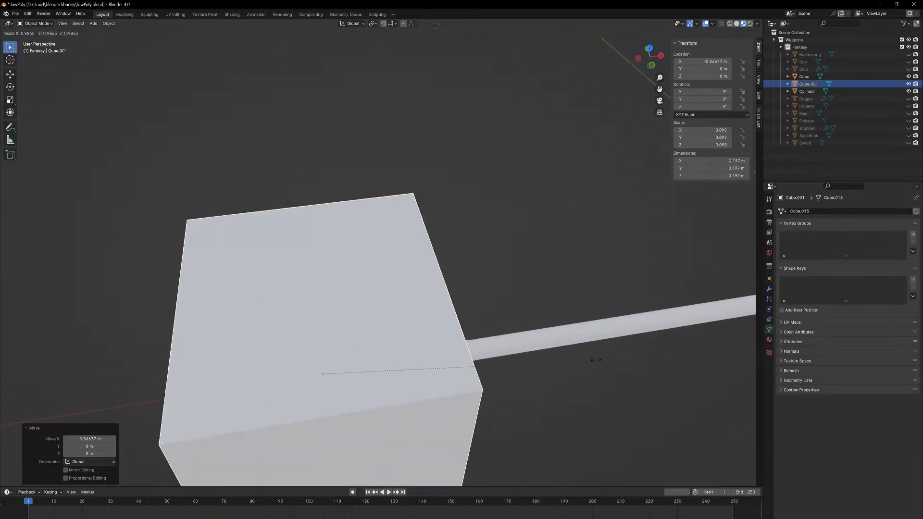
pyautogui.click(351, 391)
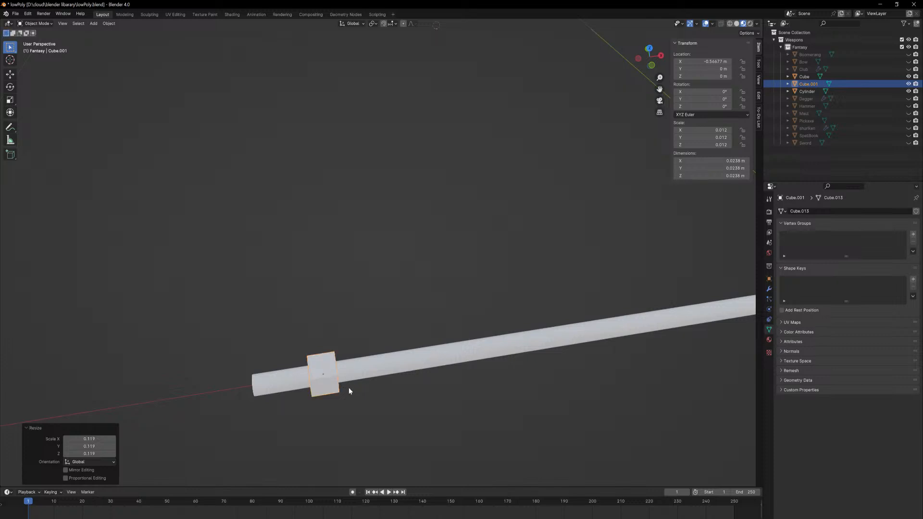
pyautogui.moveTo(348, 387); pyautogui.dragTo(396, 366, button='middle')
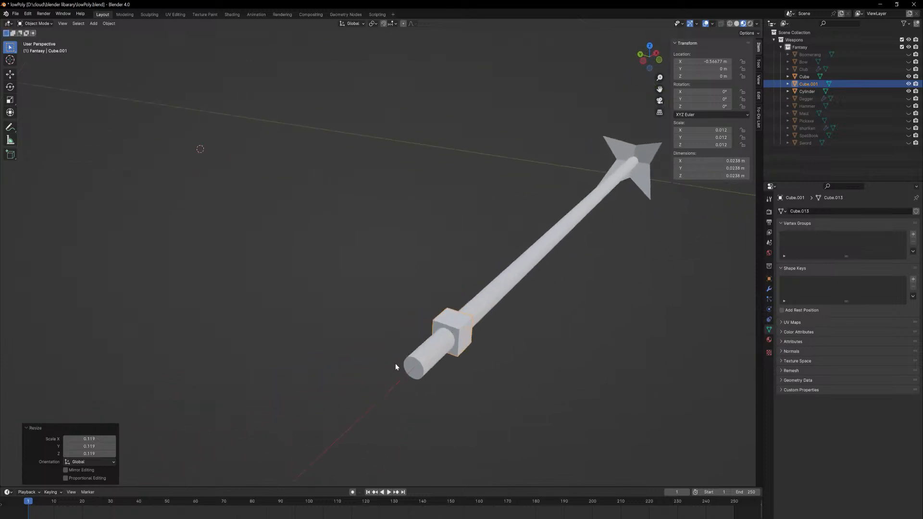
pyautogui.press('g')
pyautogui.press('z')
pyautogui.click(521, 359)
# Move the small cube about -0.047 m along global X to the very end of the shaft.
pyautogui.moveTo(521, 360); pyautogui.dragTo(534, 317, button='middle')
pyautogui.press('g')
pyautogui.press('x')
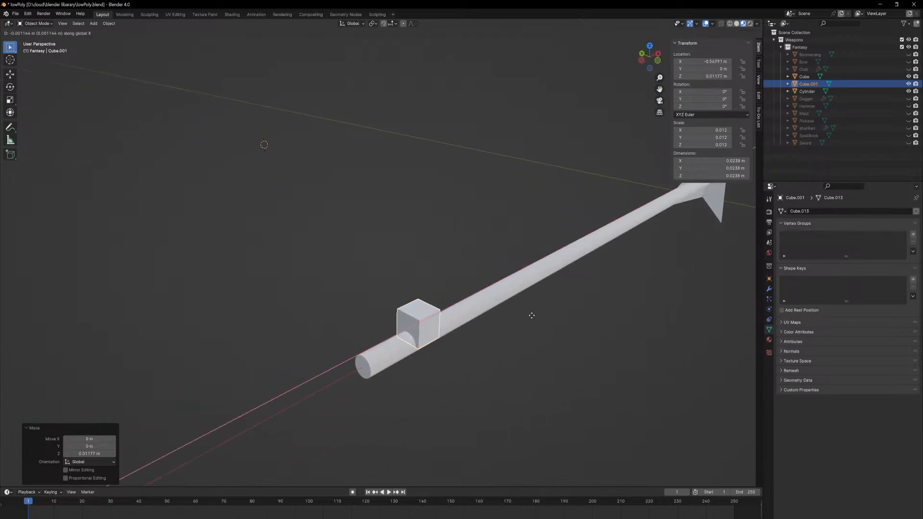
pyautogui.click(491, 331)
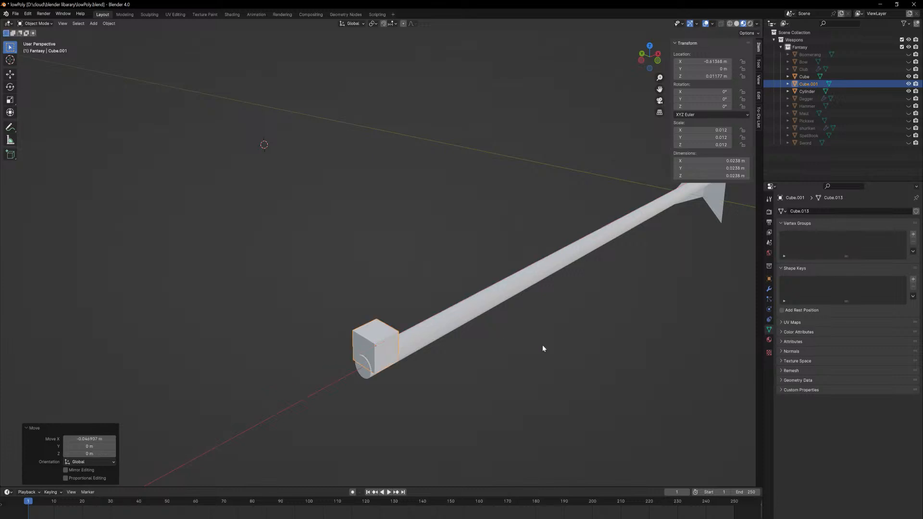
# Scale the cube along global Y by about 0.19 to flatten it into a thin upright fin.
pyautogui.press('s')
pyautogui.press('x')
pyautogui.press('y')
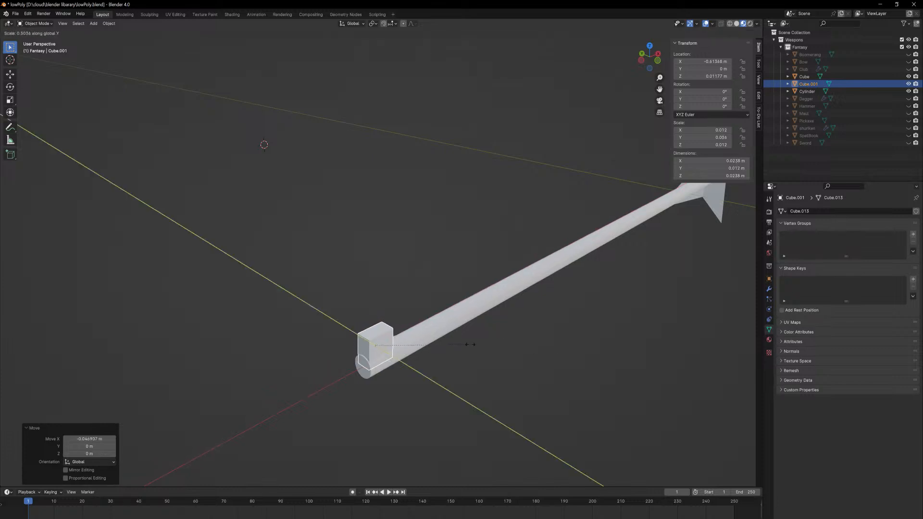
pyautogui.click(426, 345)
# In wireframe, move the fin's lower front vertices about 0.027 m along global X toward the arrowhead, and return to Object Mode.
pyautogui.scroll(3, 407, 307)
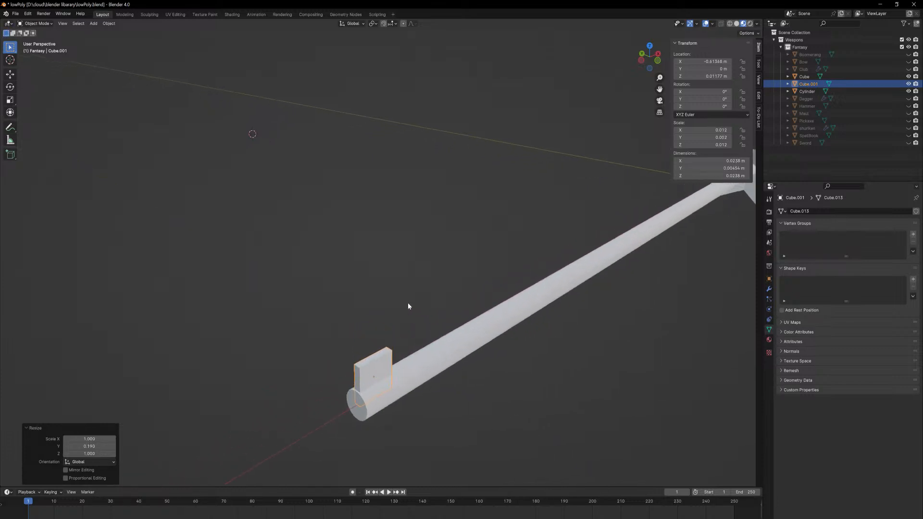
pyautogui.moveTo(440, 390); pyautogui.dragTo(416, 375, button='middle')
pyautogui.press('Tab')
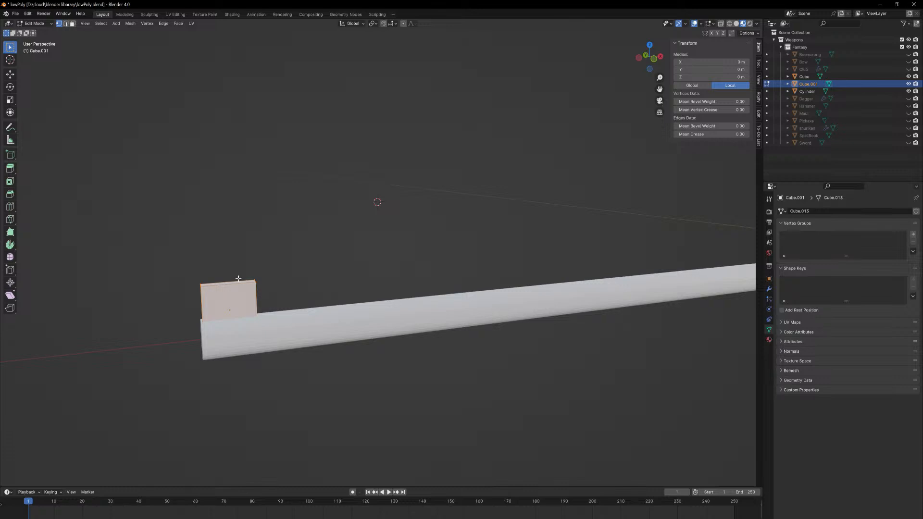
pyautogui.moveTo(247, 274); pyautogui.dragTo(226, 275, button='middle')
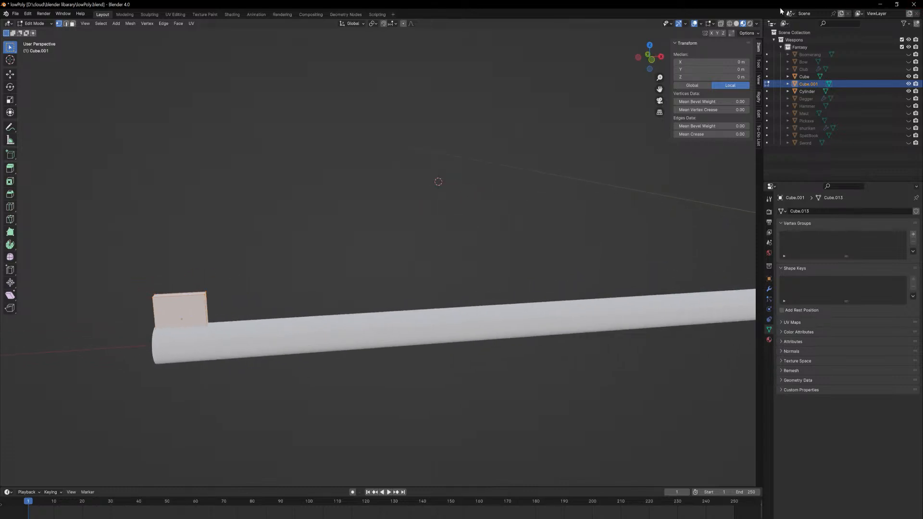
pyautogui.click(729, 24)
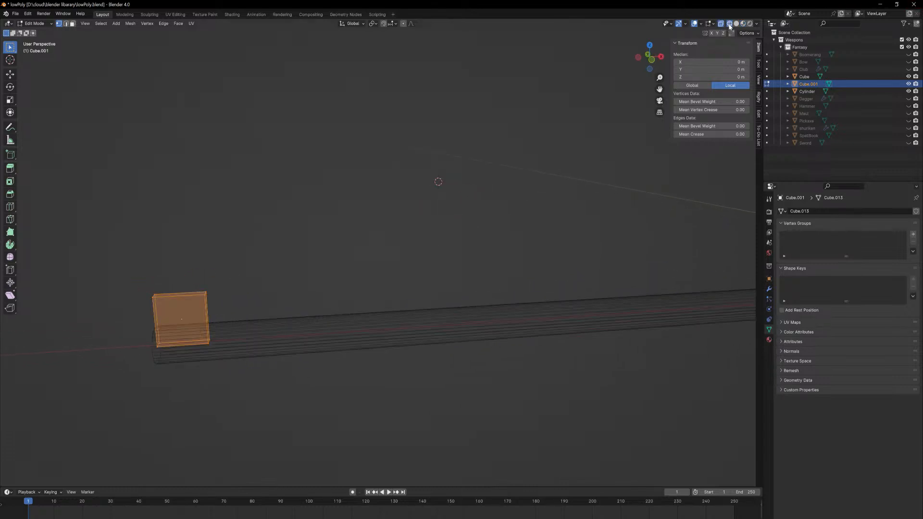
pyautogui.click(206, 341)
pyautogui.press('g')
pyautogui.press('y')
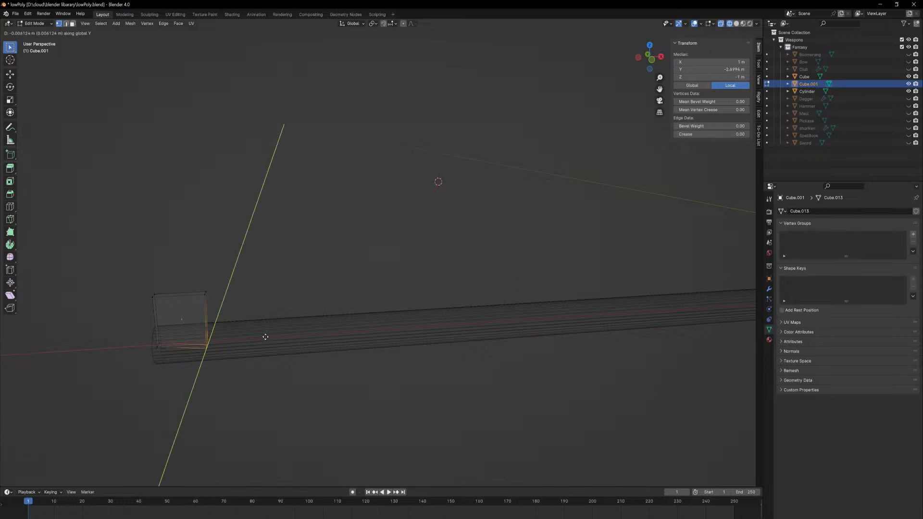
pyautogui.press('x')
pyautogui.click(274, 327)
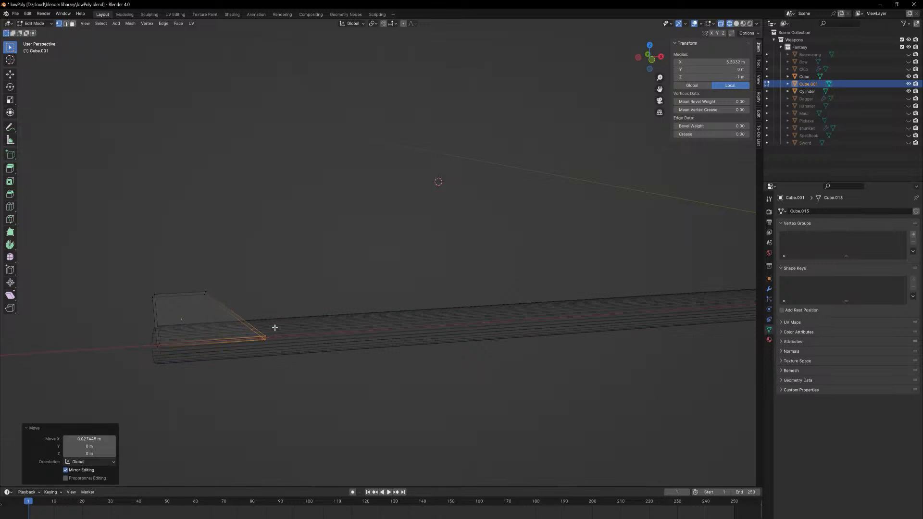
pyautogui.press('Tab')
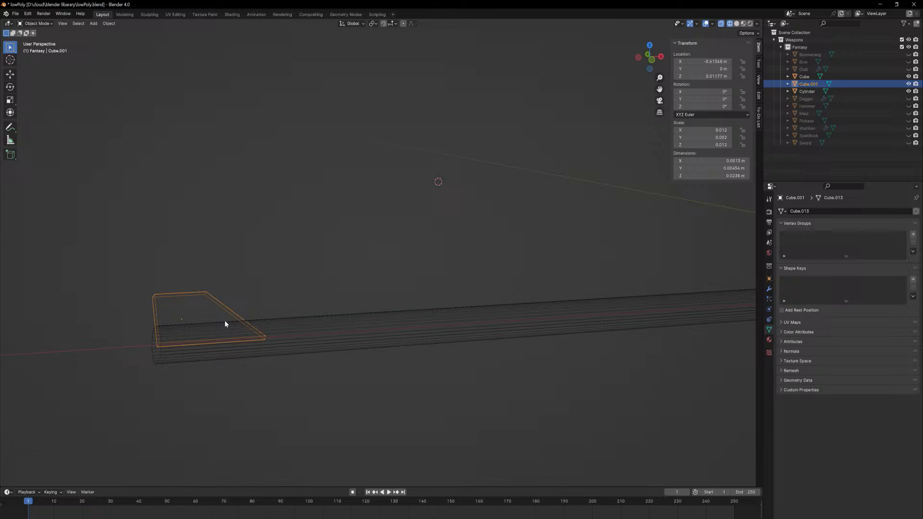
# Raise the fin about 0.006 m along global Z so its base sits near the shaft's upper surface.
pyautogui.press('g')
pyautogui.press('z')
pyautogui.click(279, 316)
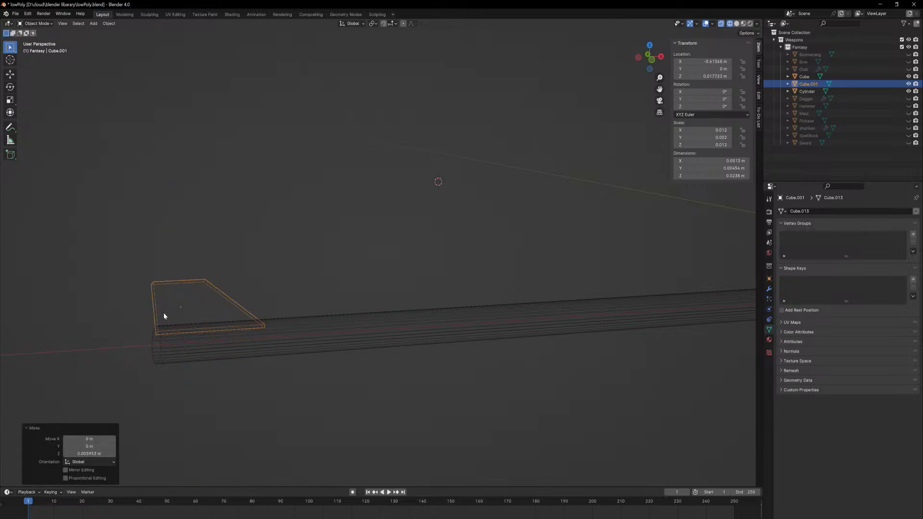
# In Edit Mode, move the fin's upper rear vertices about -0.0077 m along global X to slant its rear edge.
pyautogui.press('Tab')
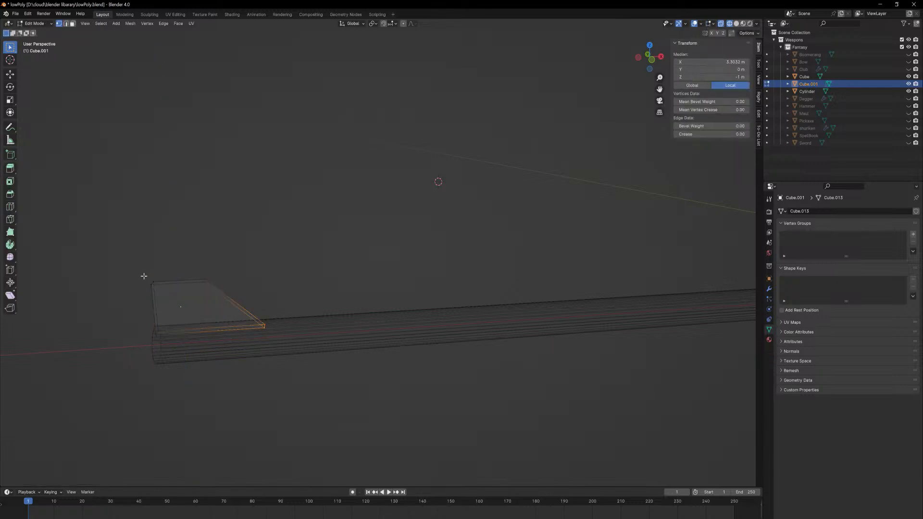
pyautogui.click(150, 296)
pyautogui.press('g')
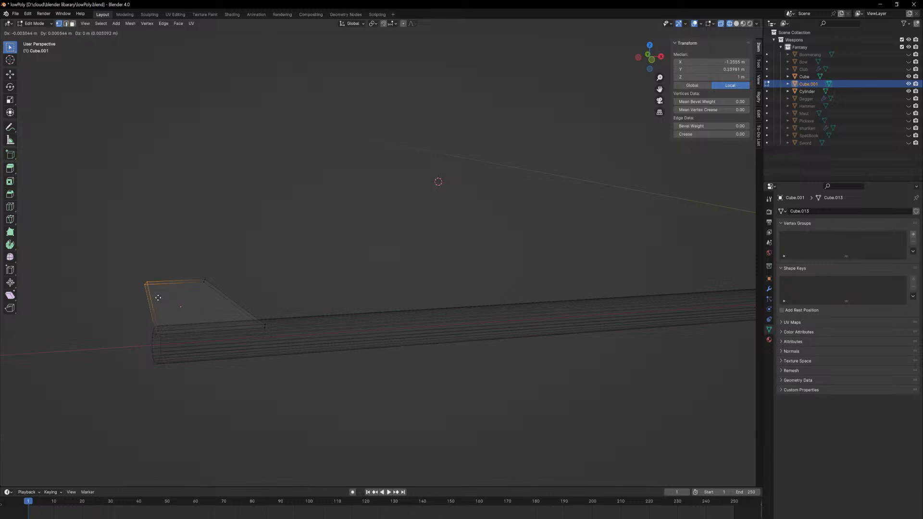
pyautogui.press('x')
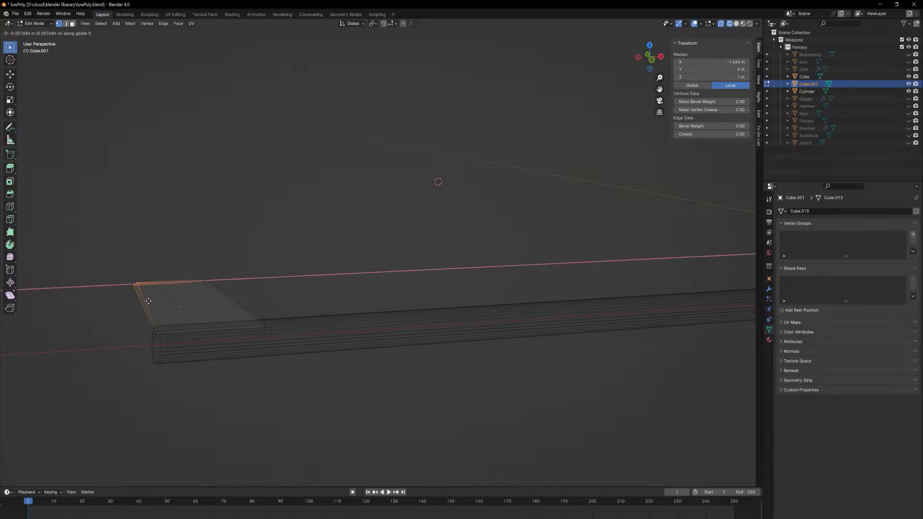
pyautogui.click(146, 298)
# Scale the fin's top face down along global Y to taper its upper edge, and return to Object Mode.
pyautogui.moveTo(341, 264); pyautogui.dragTo(388, 267, button='middle')
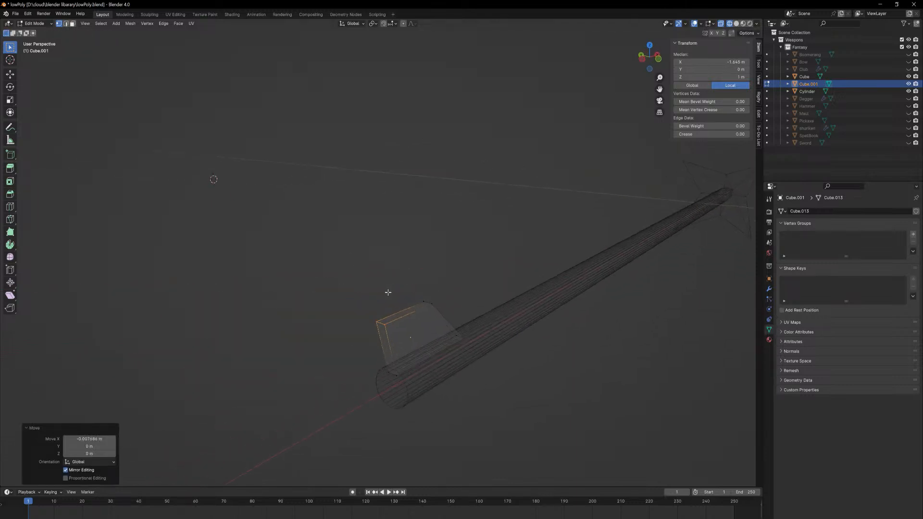
pyautogui.press('3')
pyautogui.click(413, 310)
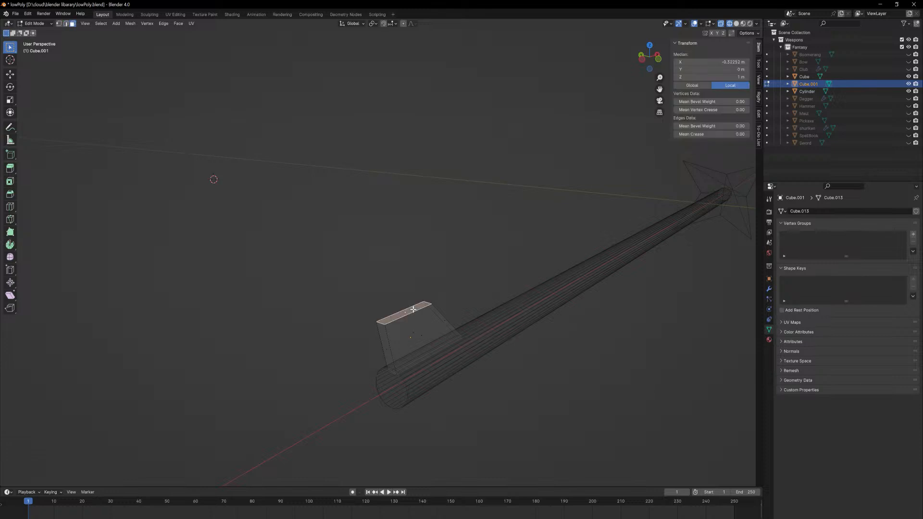
pyautogui.press('s')
pyautogui.press('x')
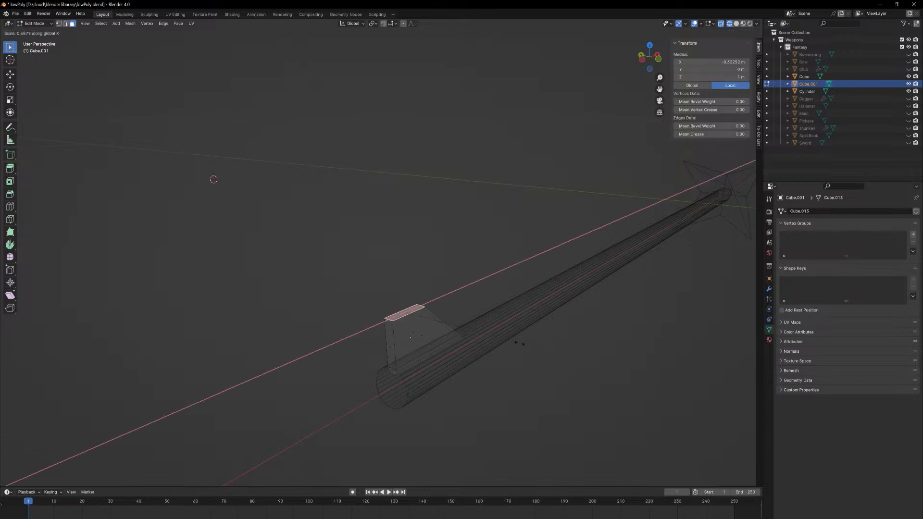
pyautogui.press('y')
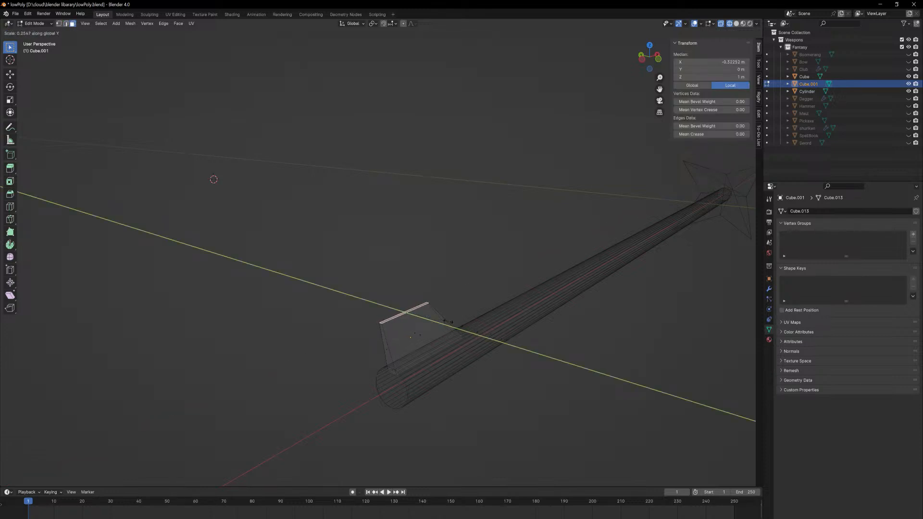
pyautogui.click(438, 319)
pyautogui.press('Tab')
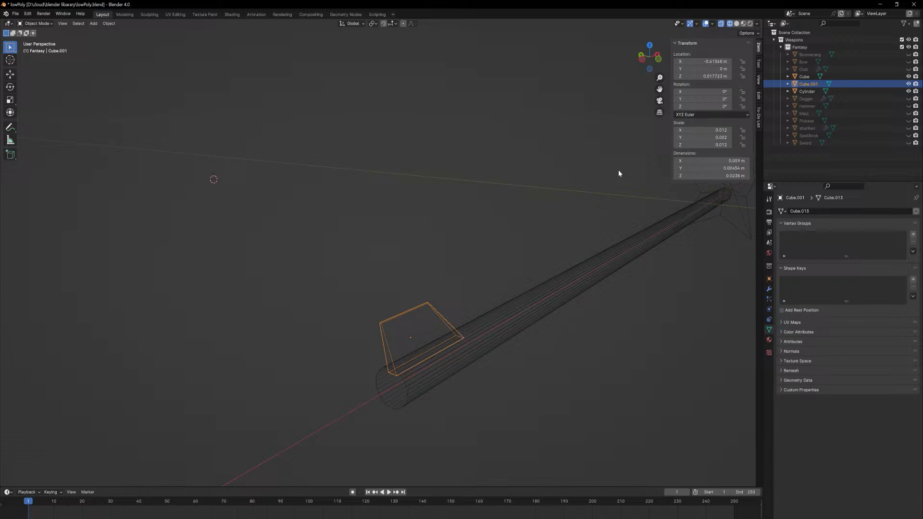
# Switch the viewport to solid shading, check the fin on the shaft and reselect it.
pyautogui.click(736, 23)
pyautogui.moveTo(550, 264); pyautogui.dragTo(449, 255, button='middle')
pyautogui.click(428, 248)
pyautogui.scroll(-4, 428, 249)
pyautogui.moveTo(439, 309); pyautogui.dragTo(451, 333, button='middle')
pyautogui.click(341, 342)
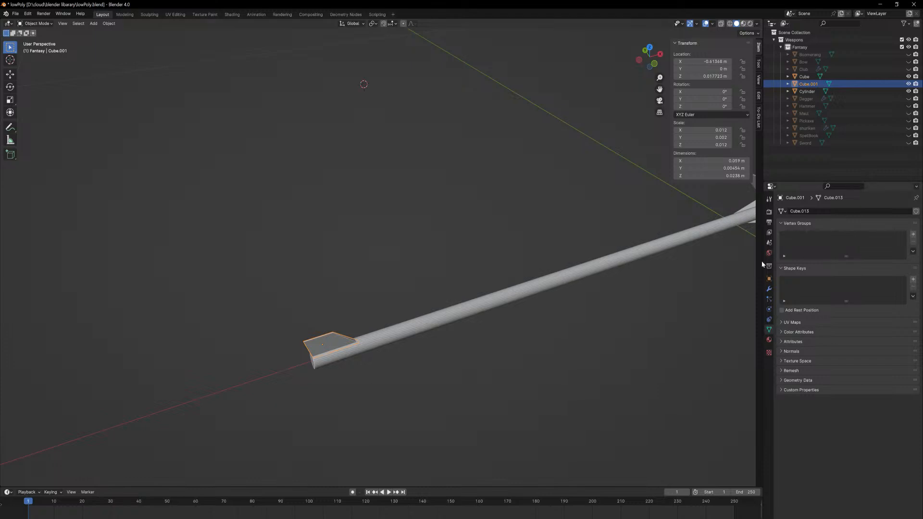
# Add a Mirror modifier to the fin.
pyautogui.click(769, 288)
pyautogui.click(827, 212)
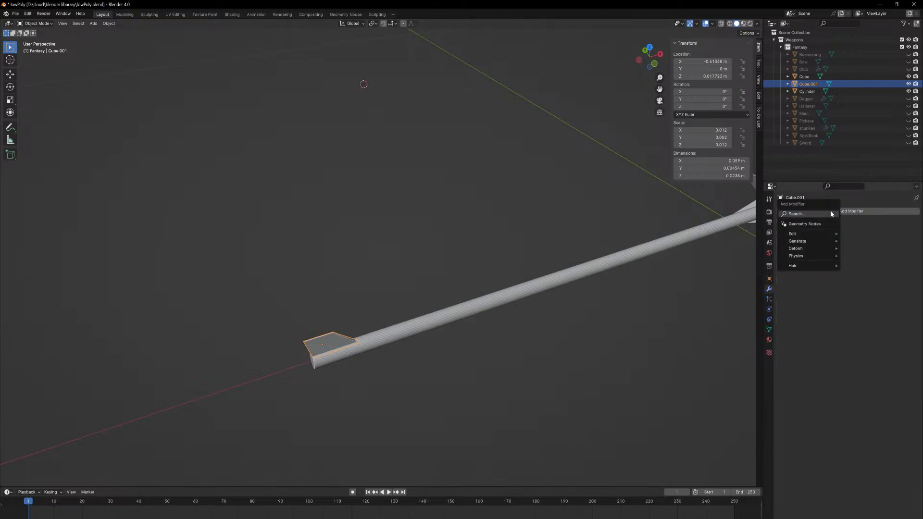
pyautogui.write('mirror')
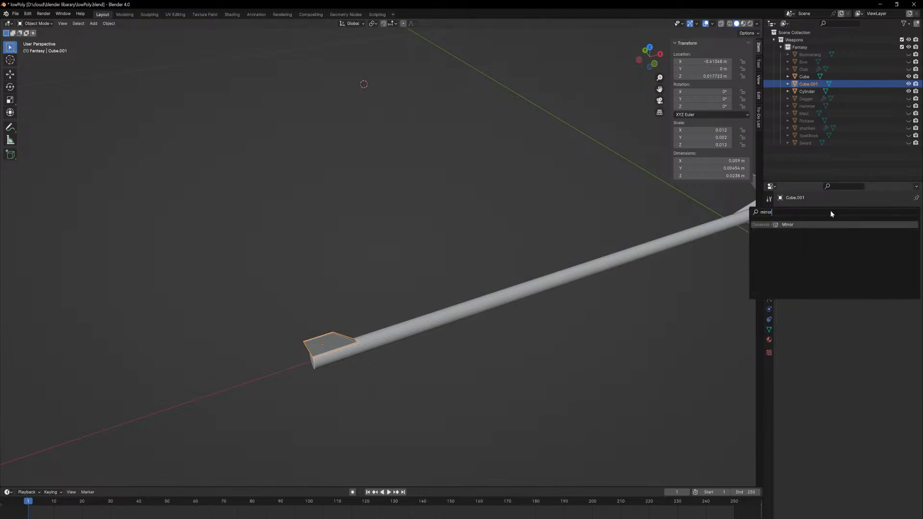
pyautogui.press('Return')
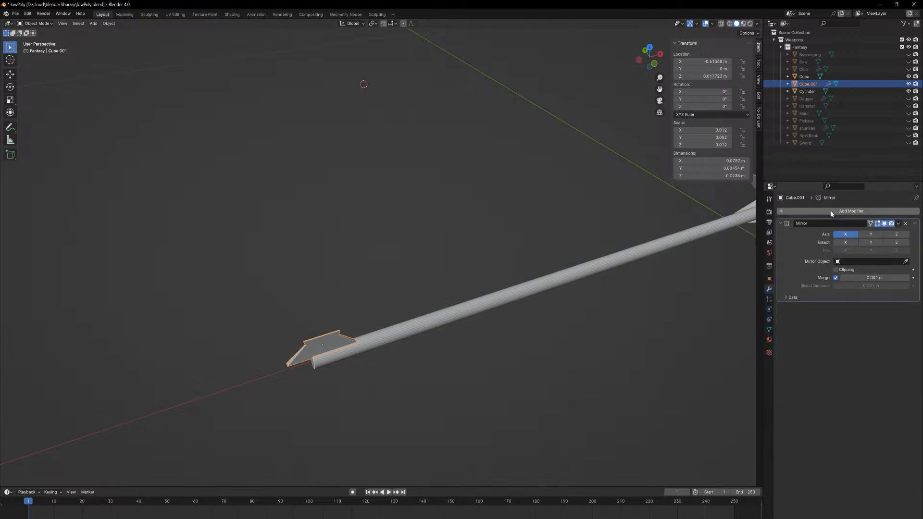
# Set the shaft Cylinder as the fin's Mirror Object and enable the Y axis in addition to X.
pyautogui.click(907, 262)
pyautogui.click(524, 291)
pyautogui.moveTo(521, 294); pyautogui.dragTo(545, 306, button='middle')
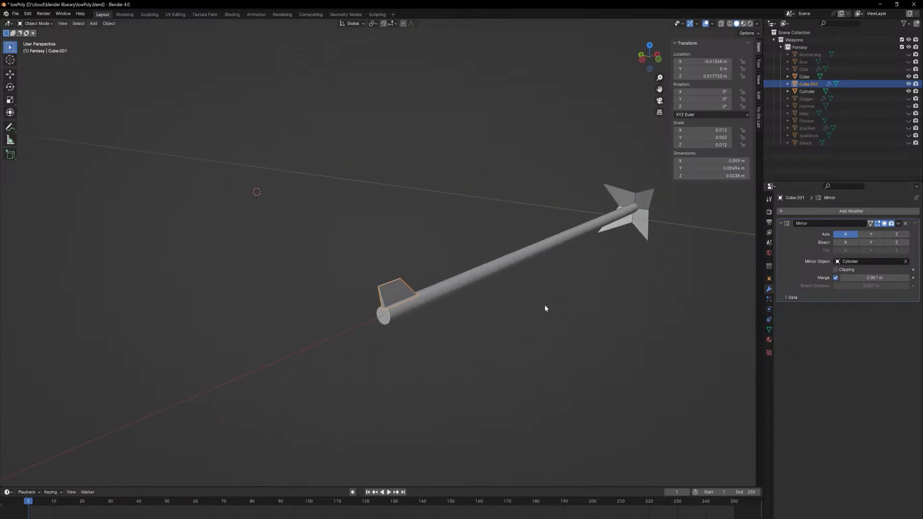
pyautogui.click(872, 234)
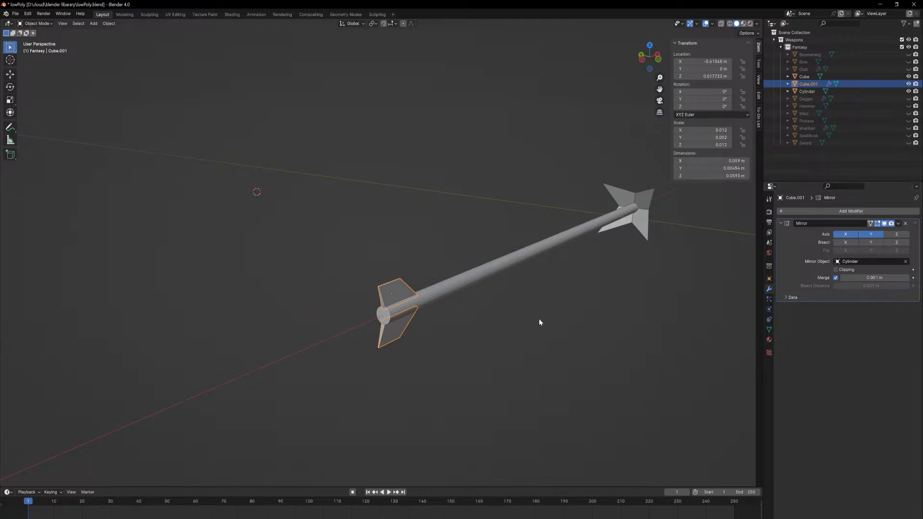
pyautogui.moveTo(515, 311); pyautogui.dragTo(531, 313, button='middle')
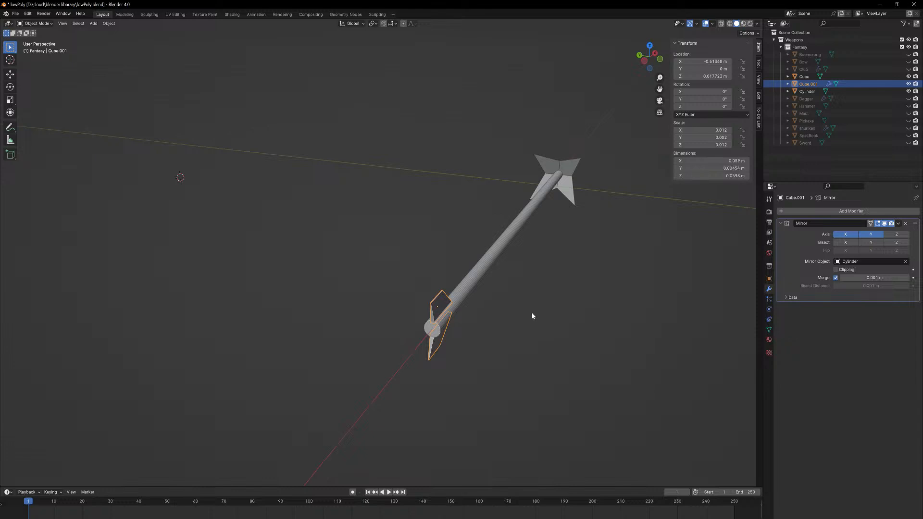
pyautogui.press('r')
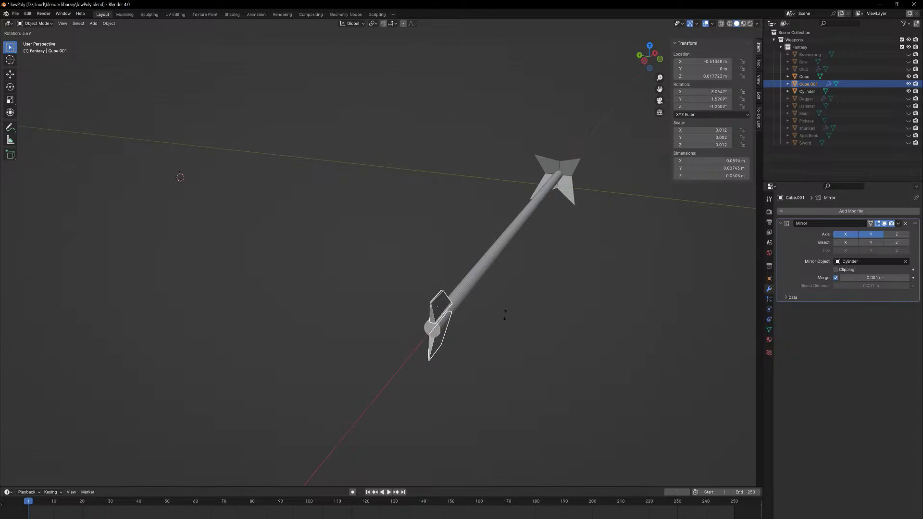
pyautogui.press('Escape')
pyautogui.moveTo(475, 325); pyautogui.dragTo(565, 294, button='middle')
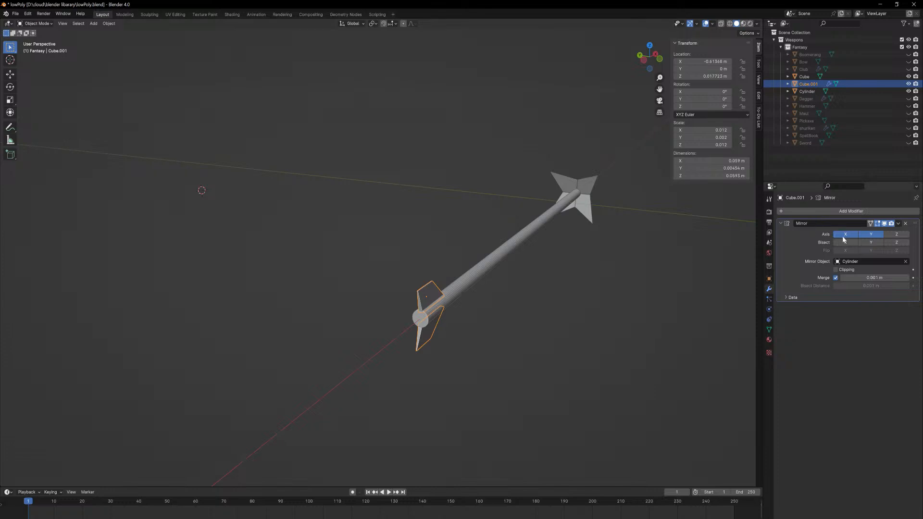
# Duplicate the mirrored tail fin in place, leaving the copy at the same position and rotation.
pyautogui.moveTo(509, 308); pyautogui.dragTo(475, 313, button='middle')
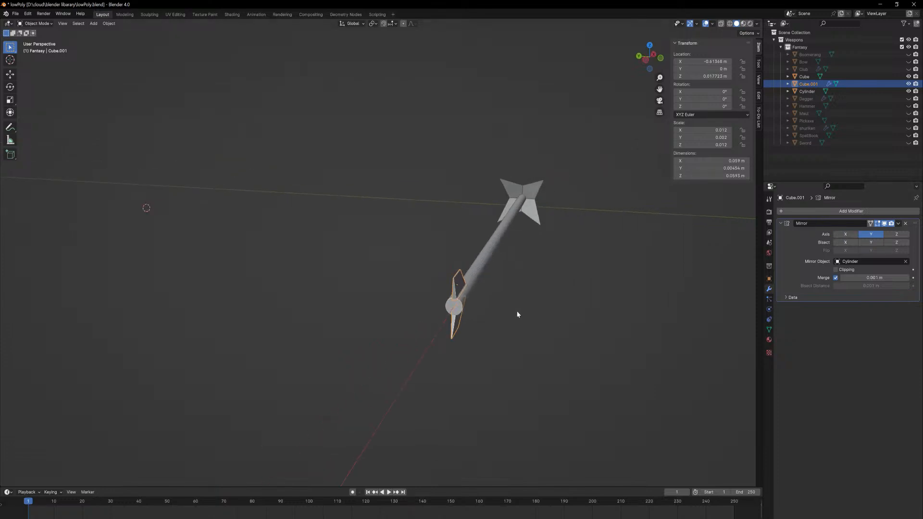
pyautogui.hotkey('shift', 'd')
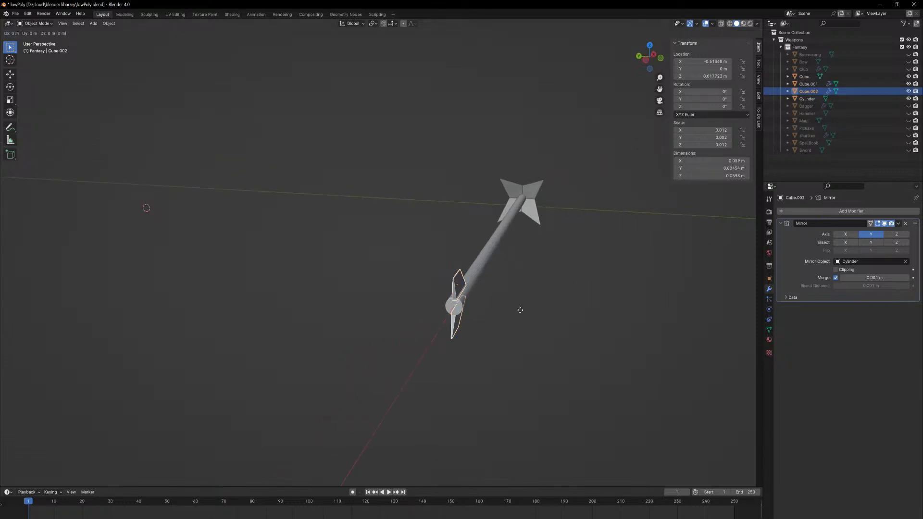
pyautogui.press('r')
pyautogui.press('x')
pyautogui.click(518, 313)
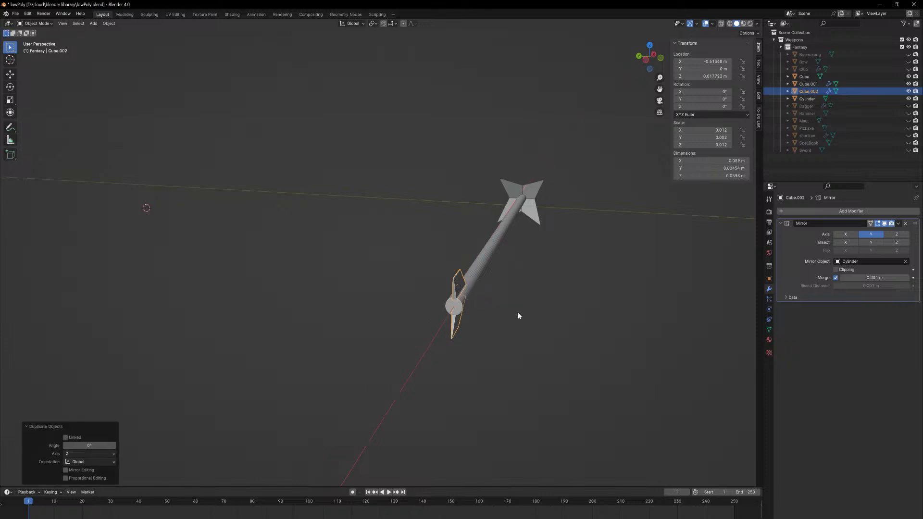
# Set the transform pivot point to 3D Cursor and test the pivot by rotating the shaft cylinder, cancelling the rotation.
pyautogui.click(487, 258)
pyautogui.rightClick(487, 254)
pyautogui.moveTo(482, 287)
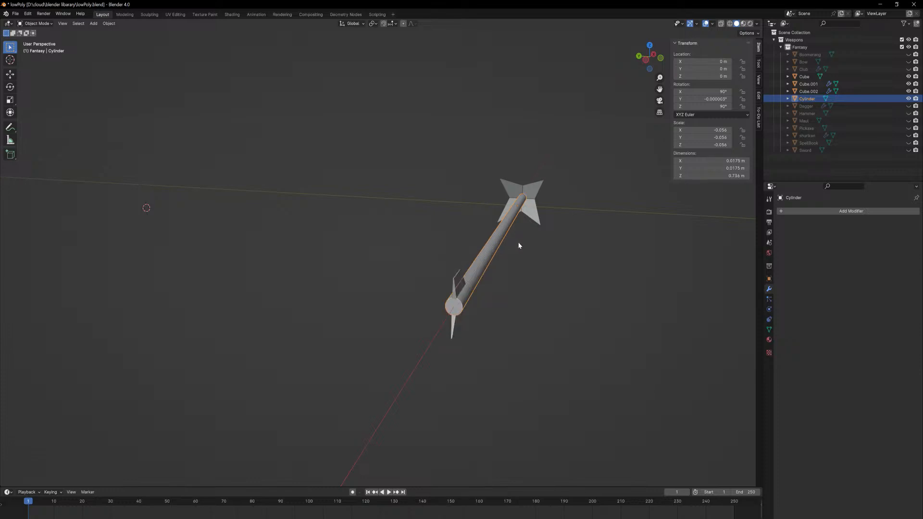
pyautogui.press('F3')
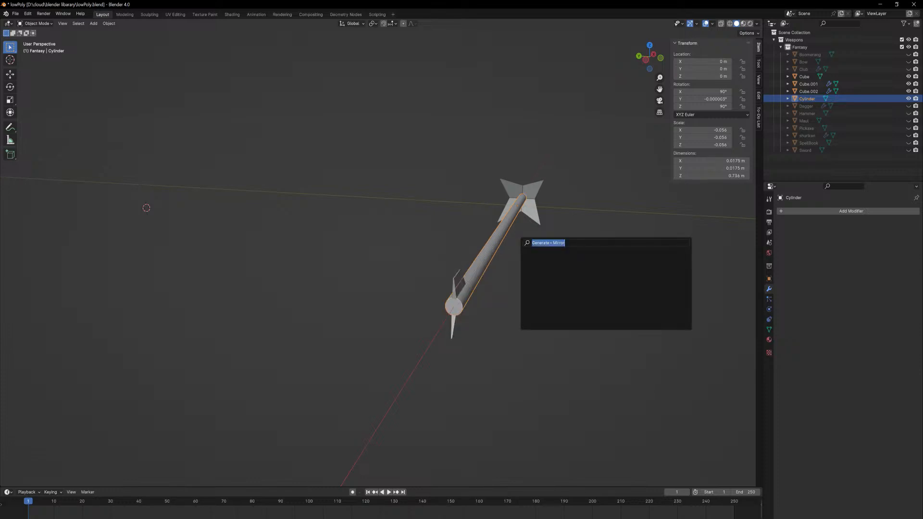
pyautogui.write('3d')
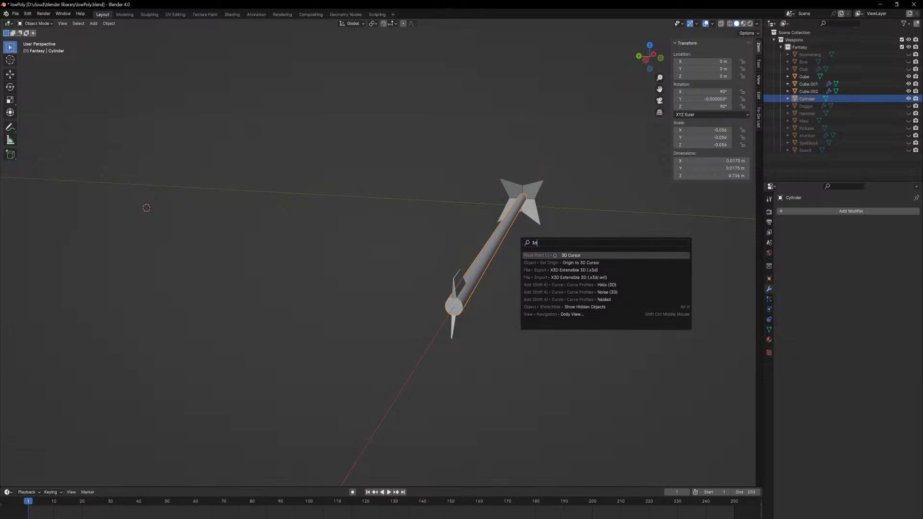
pyautogui.press('Return')
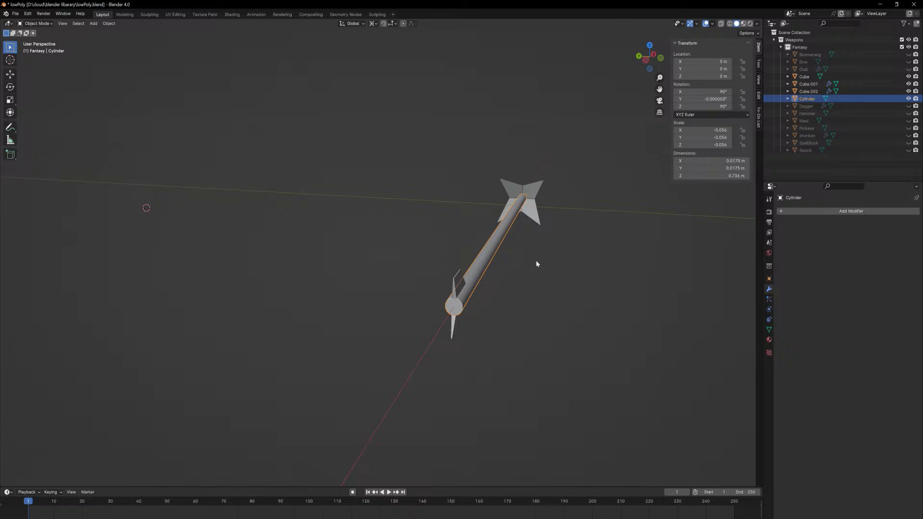
pyautogui.press('r')
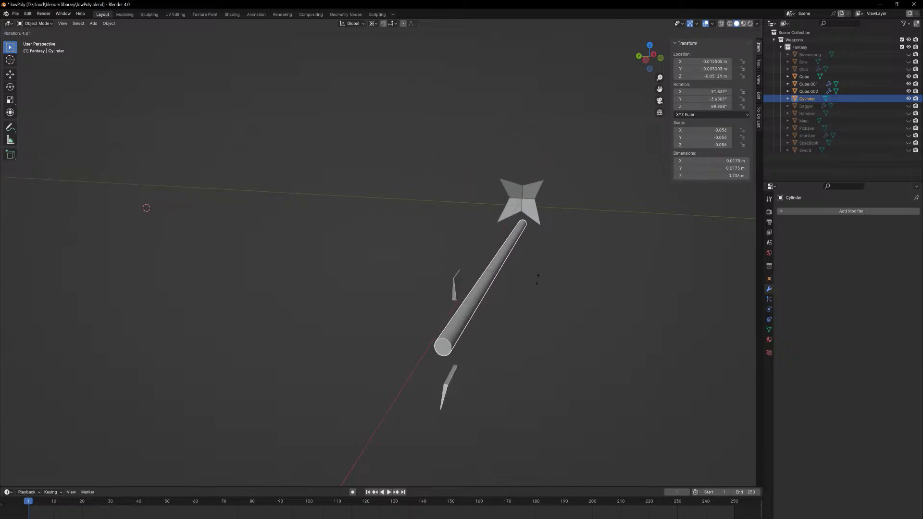
pyautogui.rightClick(531, 265)
# Place the 3D cursor on the end face of the shaft at the tail and reselect the original mirrored fin.
pyautogui.click(456, 283)
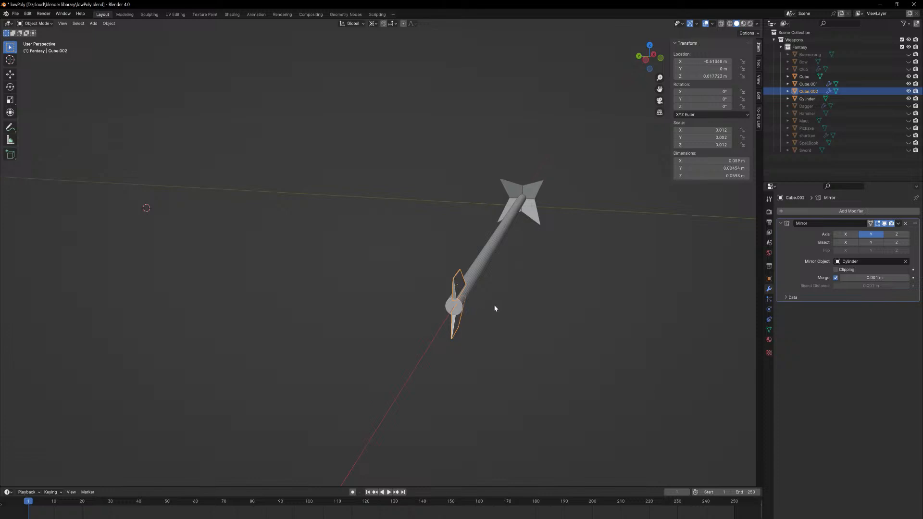
pyautogui.click(456, 309)
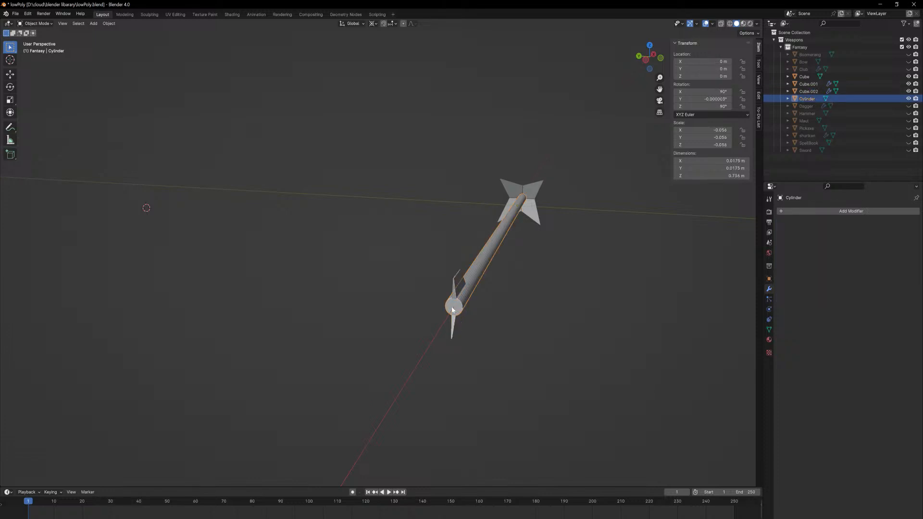
pyautogui.keyDown('shift'); pyautogui.rightClick(453, 310); pyautogui.keyUp('shift')
pyautogui.click(460, 291)
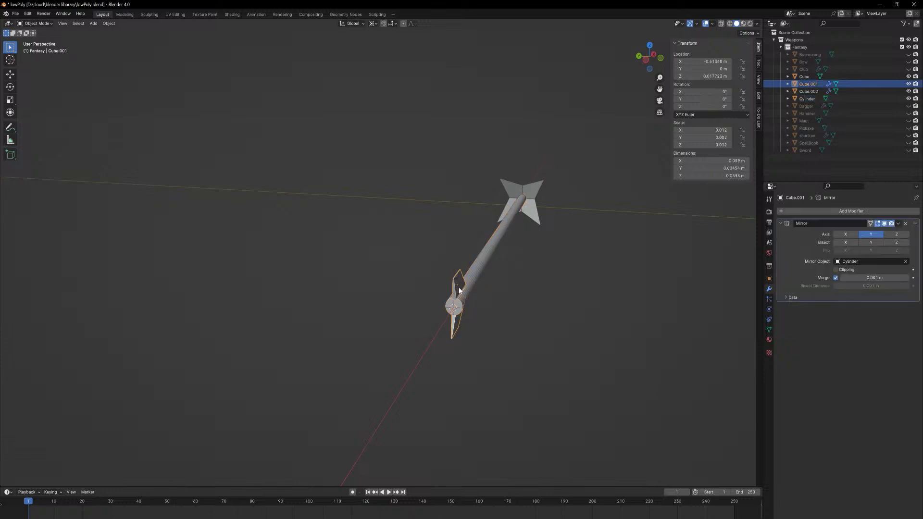
pyautogui.moveTo(479, 305)
pyautogui.mouseDown(button='middle')
pyautogui.moveTo(475, 290)
pyautogui.moveTo(478, 299)
pyautogui.mouseUp(button='middle')
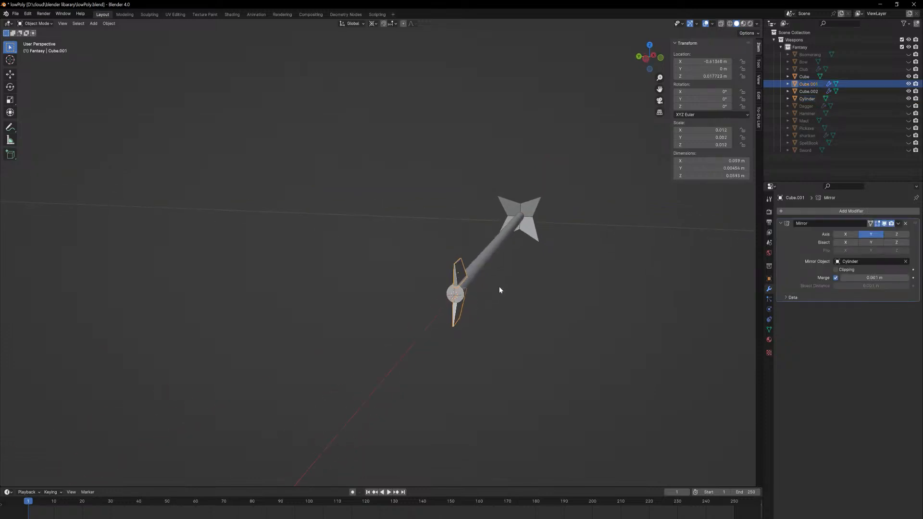
pyautogui.press('r')
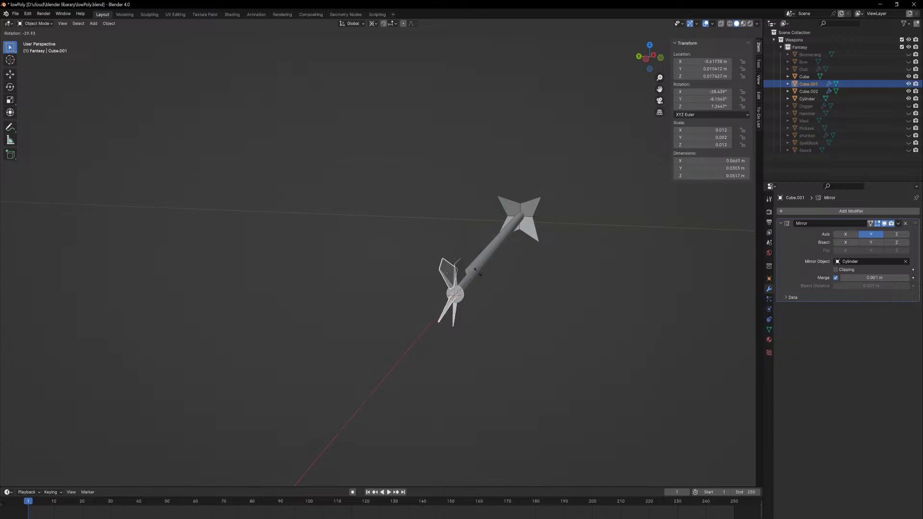
pyautogui.press('x')
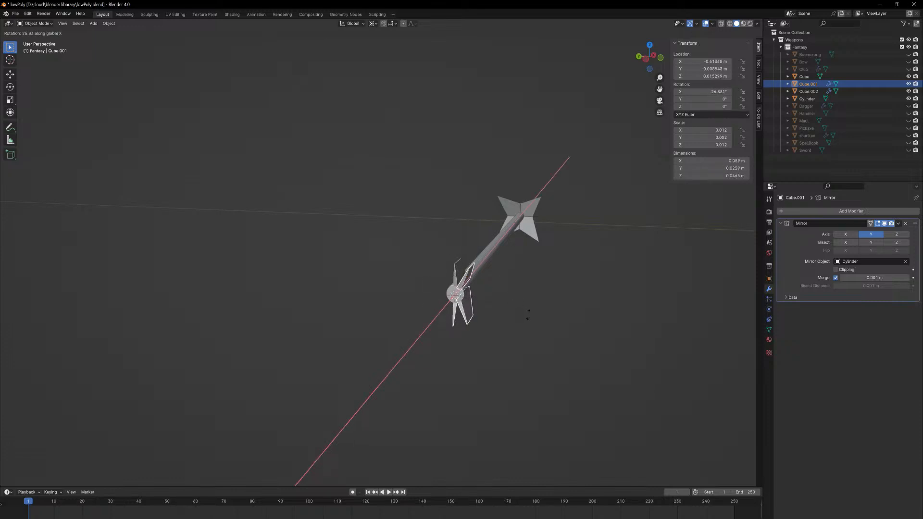
pyautogui.press('Escape')
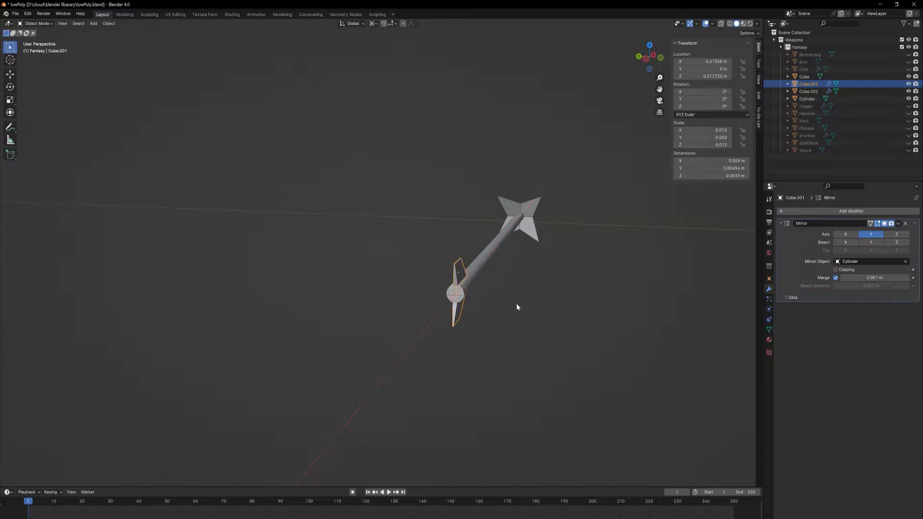
# Set the fin's Mirror modifier to the X axis only and rotate the fin 79.6° around global X.
pyautogui.click(871, 235)
pyautogui.press('r')
pyautogui.press('x')
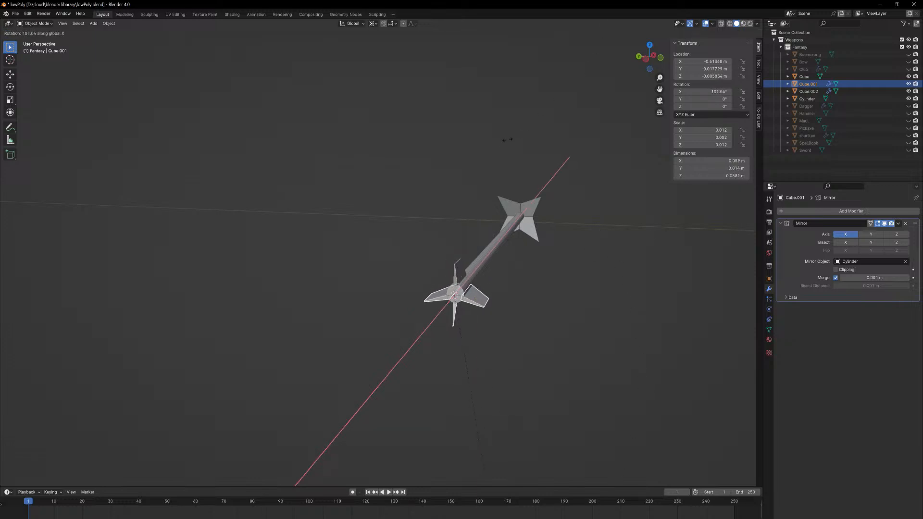
pyautogui.click(486, 340)
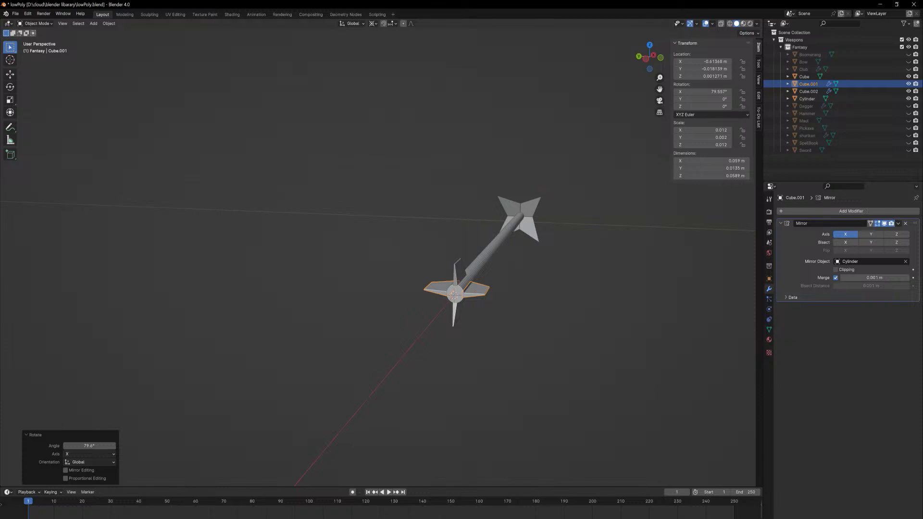
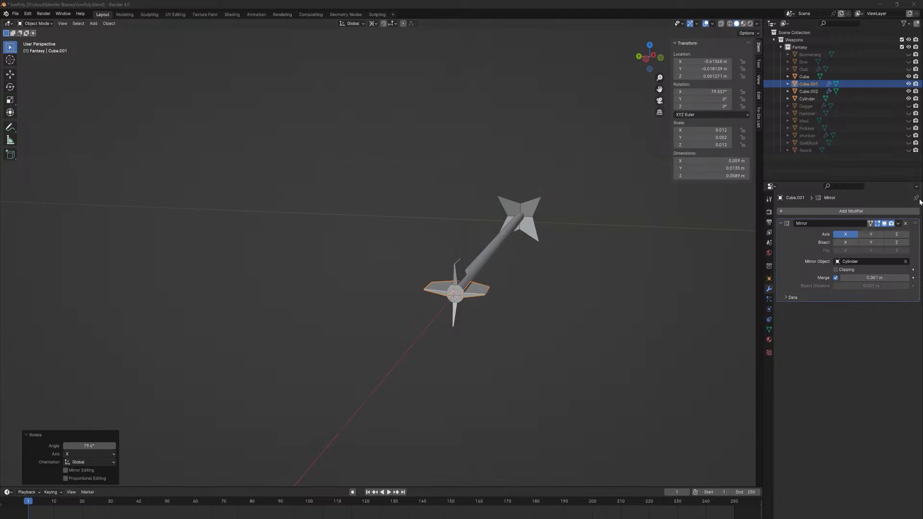
# Remove the Mirror modifier from both the sideways fin and the upright fin.
pyautogui.click(906, 224)
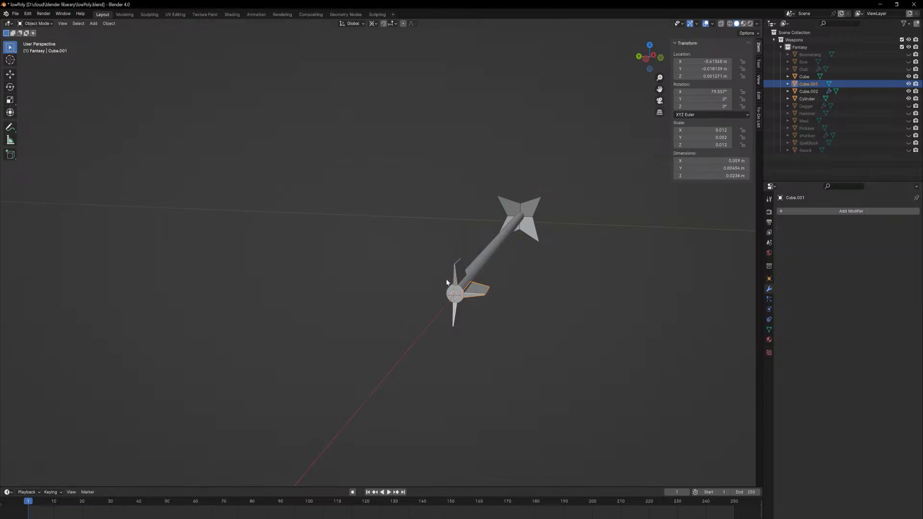
pyautogui.click(459, 271)
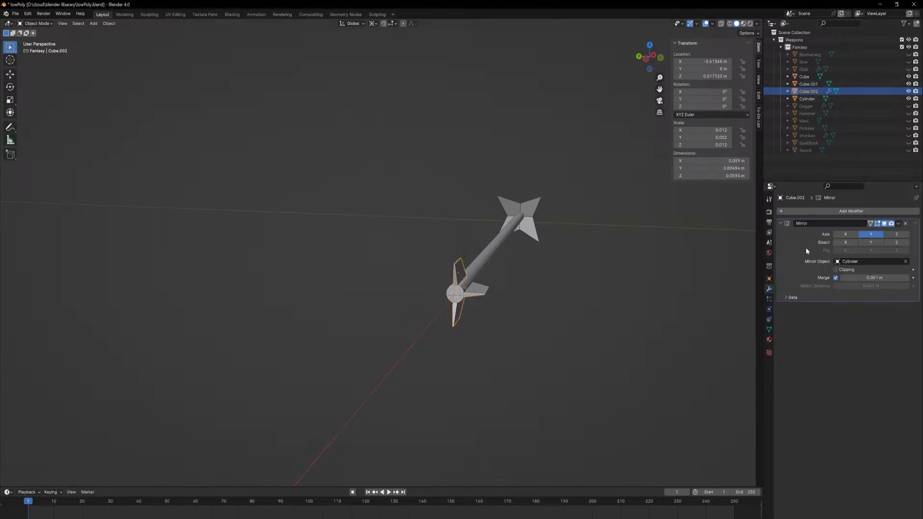
pyautogui.click(906, 224)
# Tilt the upright fin around global X away from the other fin, and rotate the sideways fin -16.2° around global X.
pyautogui.press('r')
pyautogui.press('x')
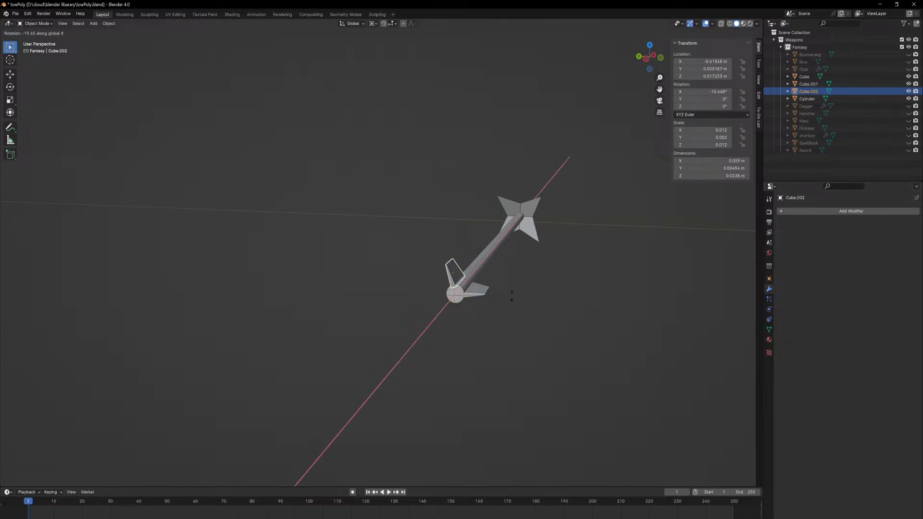
pyautogui.click(488, 275)
pyautogui.click(481, 288)
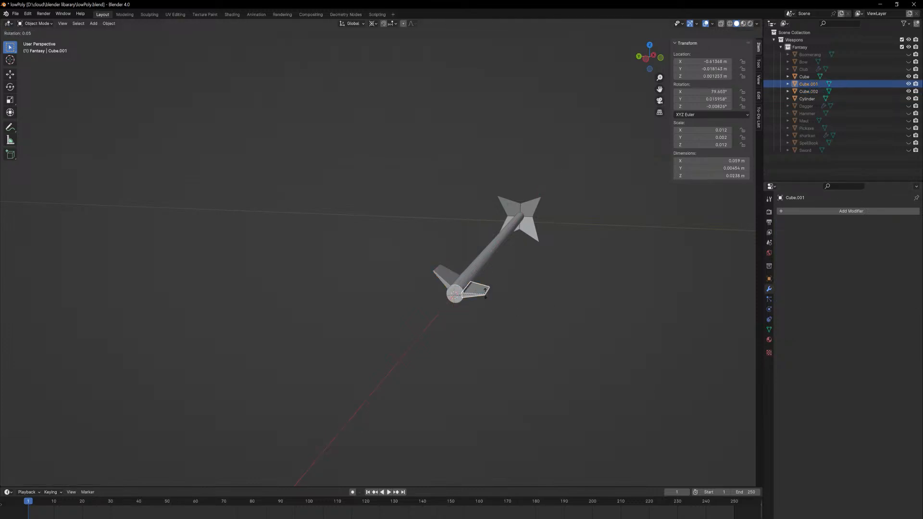
pyautogui.press('r')
pyautogui.press('x')
pyautogui.click(487, 288)
# Duplicate the sideways fin and rotate the copy 139° around global X to form a third, downward-pointing fin.
pyautogui.hotkey('shift', 'd')
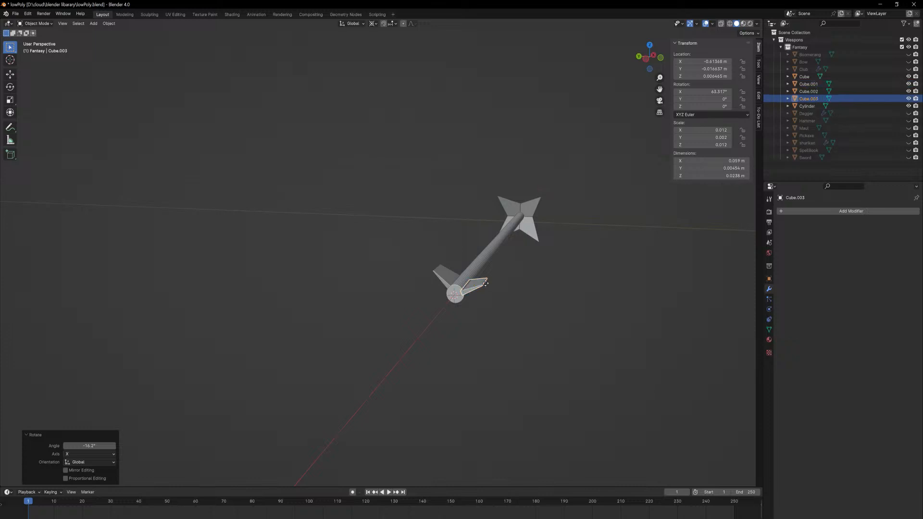
pyautogui.press('r')
pyautogui.press('x')
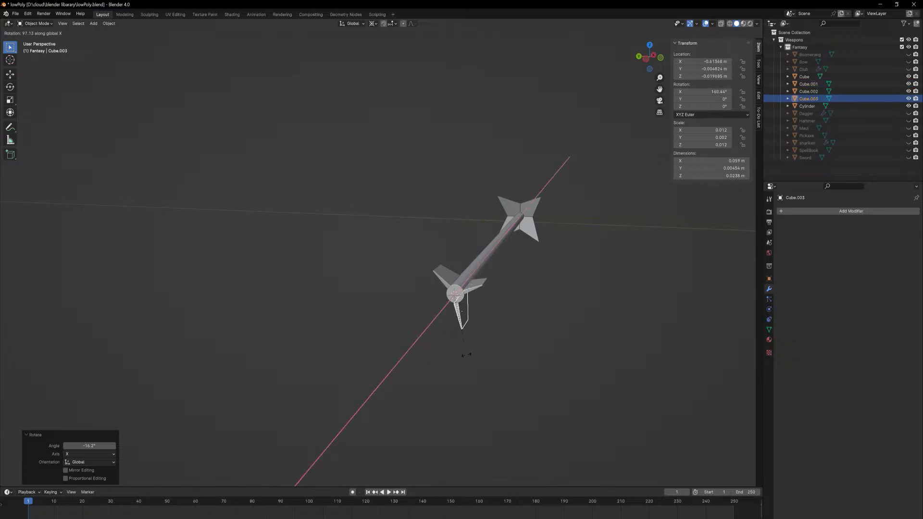
pyautogui.click(432, 338)
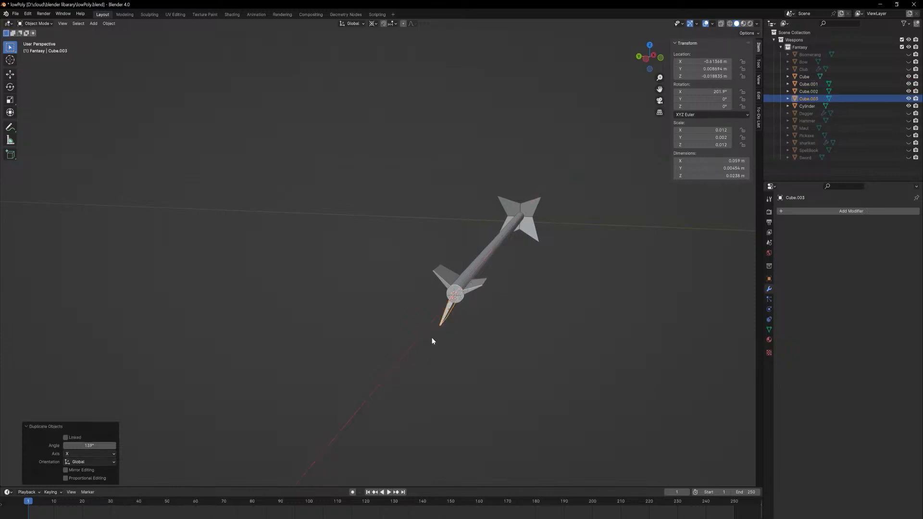
# Enter Edit Mode on the third fin and examine the fin spacing from the arrow's tail in Left Orthographic view.
pyautogui.press('Tab')
pyautogui.moveTo(591, 267); pyautogui.dragTo(561, 257, button='middle')
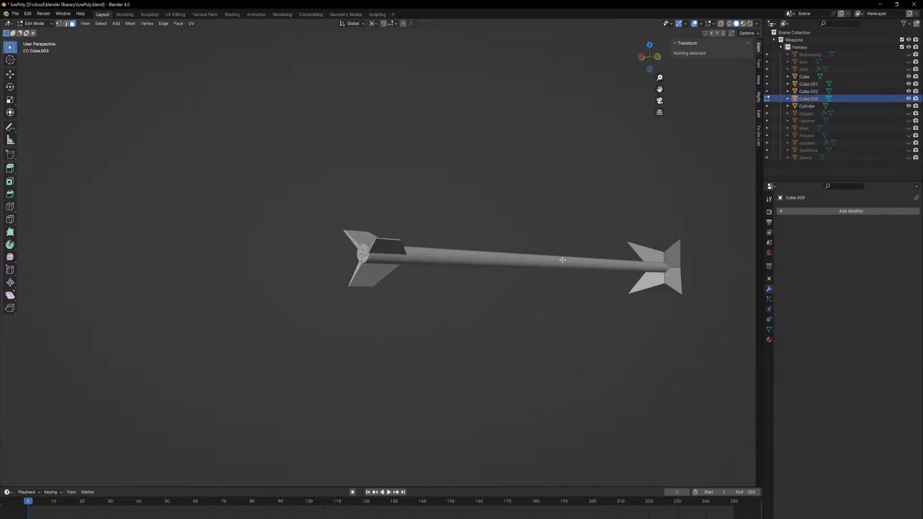
pyautogui.press('KP_3')
pyautogui.press('KP_1')
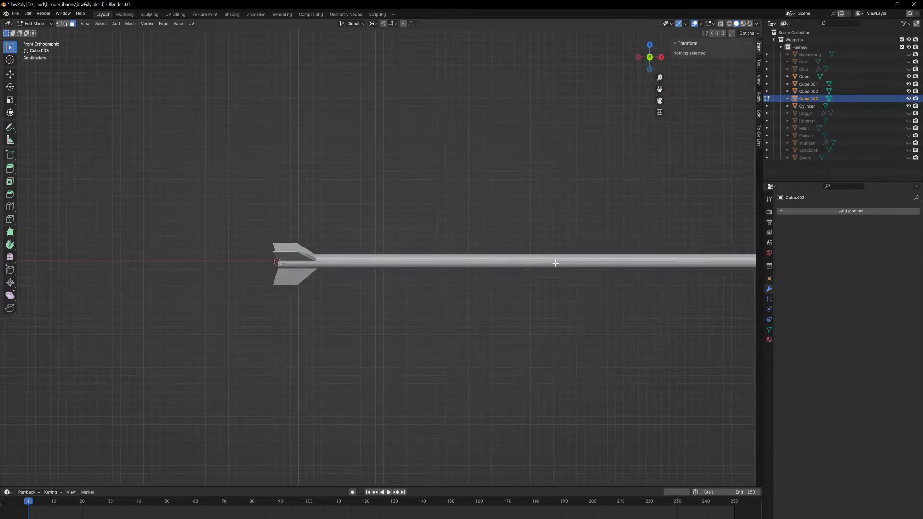
pyautogui.press('KP_7')
pyautogui.press('ctrl+KP_7')
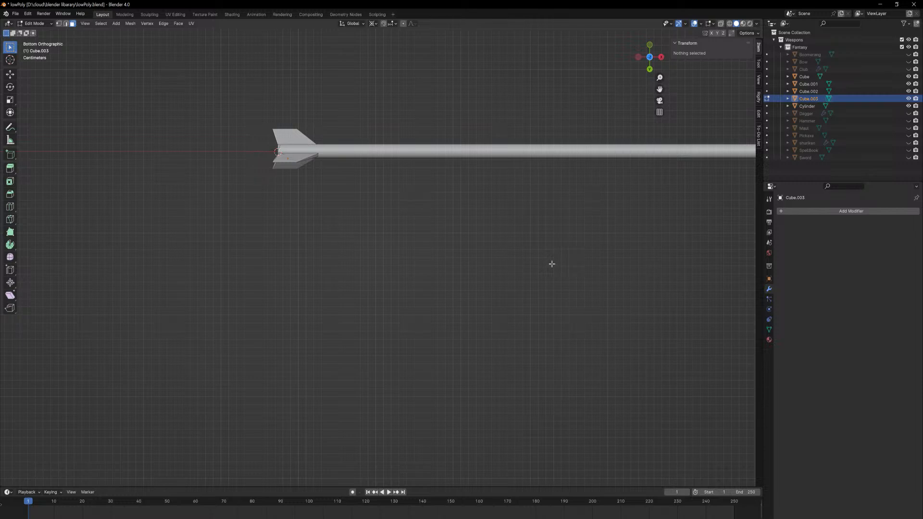
pyautogui.press('KP_4')
pyautogui.press('KP_6')
pyautogui.press('KP_1')
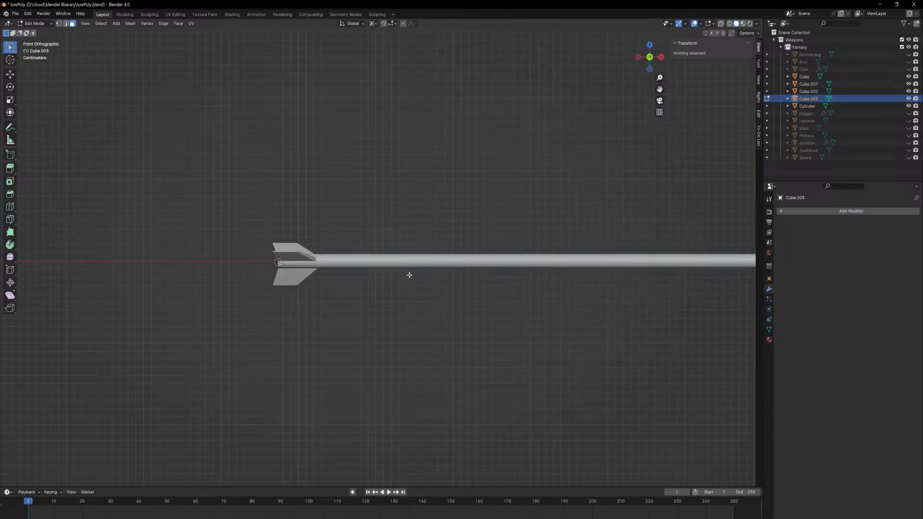
pyautogui.moveTo(404, 272); pyautogui.dragTo(449, 277, button='middle')
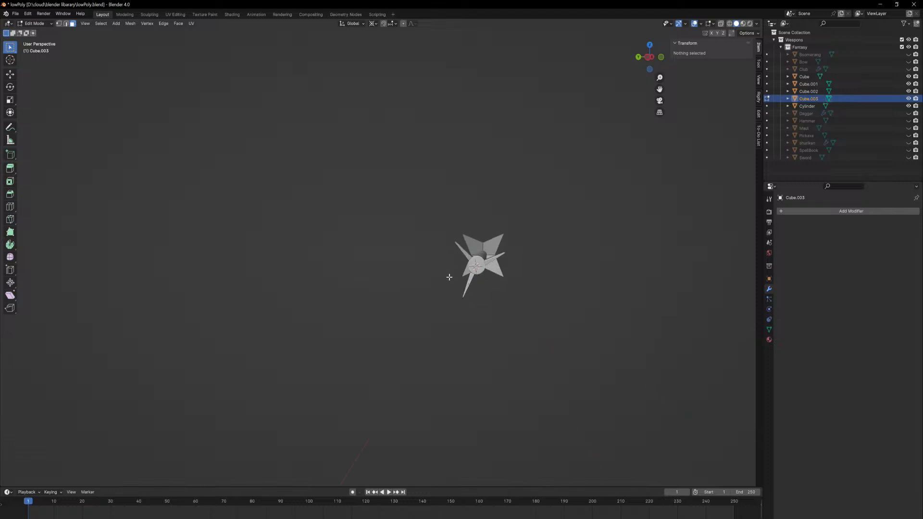
pyautogui.click(647, 60)
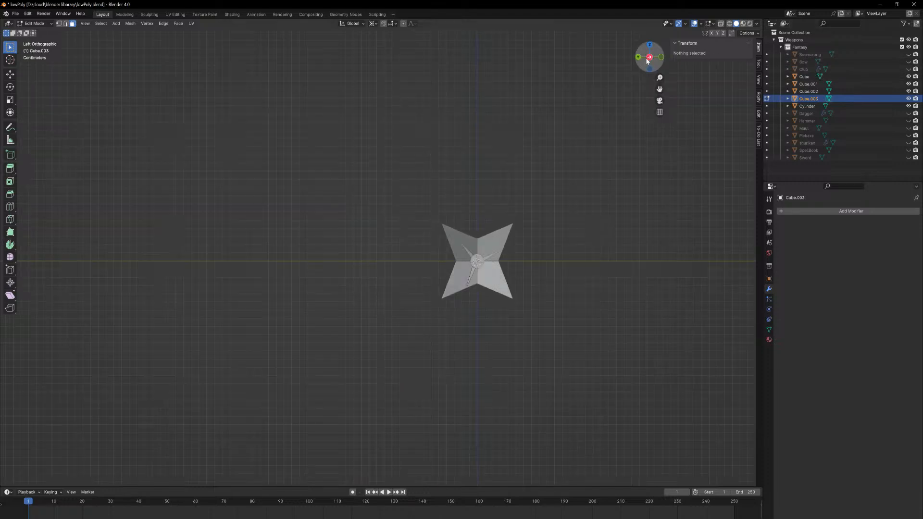
# Select the rear face of the downward-pointing fin, seen close up from the arrow's tail.
pyautogui.click(472, 275)
pyautogui.scroll(6, 493, 284)
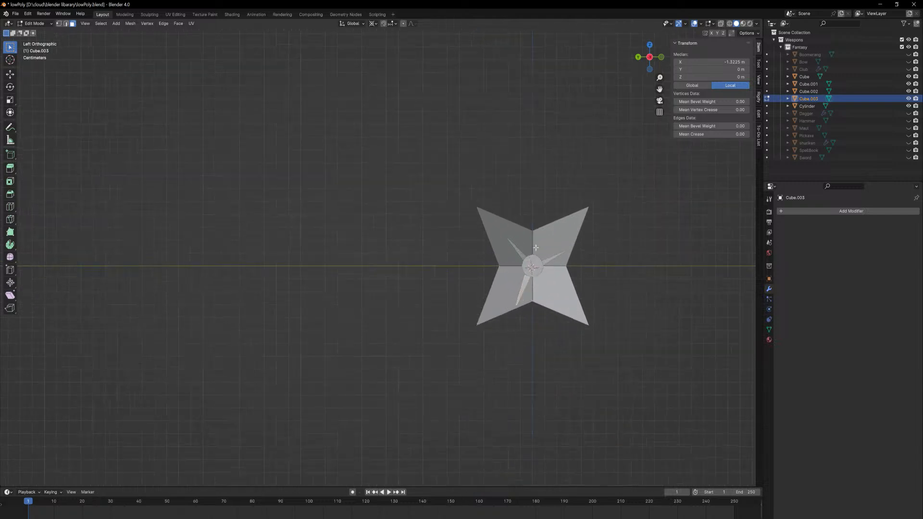
pyautogui.keyDown('shift'); pyautogui.moveTo(673, 306); pyautogui.dragTo(495, 301, button='middle'); pyautogui.keyUp('shift')
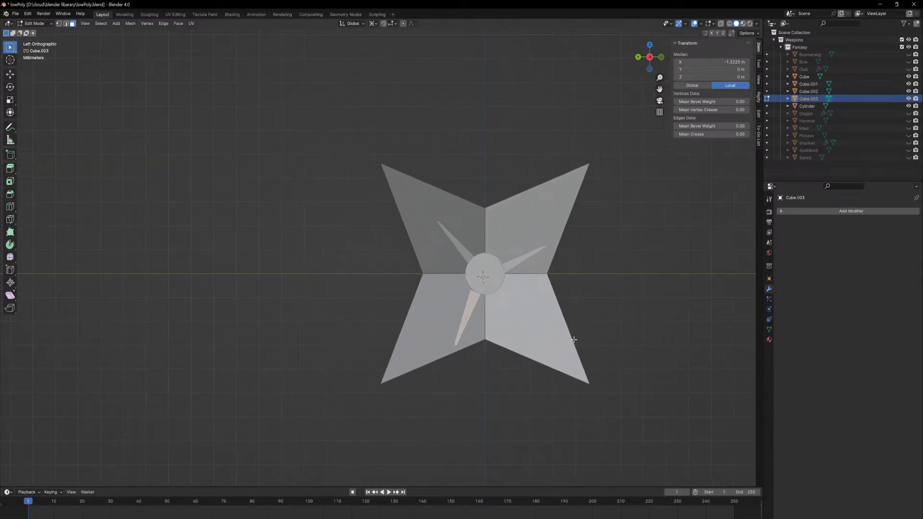
pyautogui.keyDown('ctrl'); pyautogui.moveTo(575, 339); pyautogui.dragTo(561, 285, button='middle'); pyautogui.keyUp('ctrl')
pyautogui.press('r')
pyautogui.press('z')
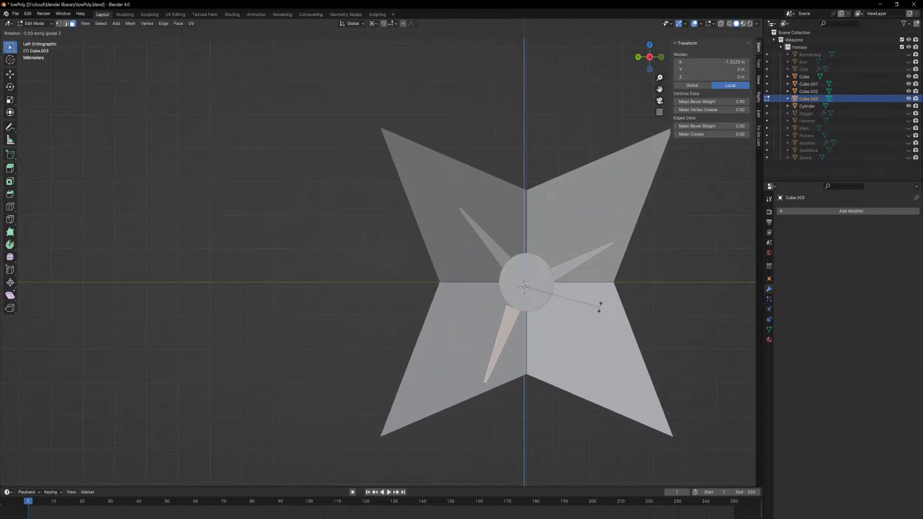
pyautogui.press('y')
pyautogui.rightClick(585, 303)
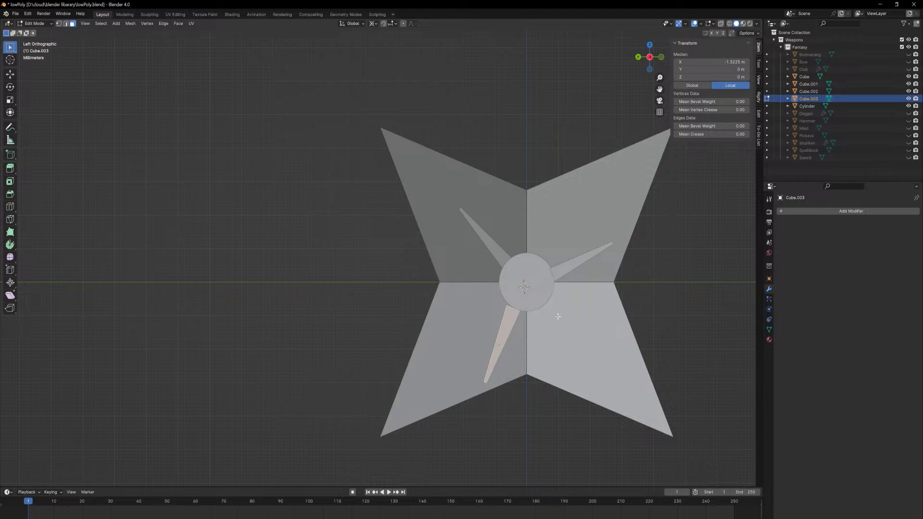
# Rotate all of the third fin's geometry -22.4° around global X and shift it to centre it straight beneath the shaft.
pyautogui.press('a')
pyautogui.press('r')
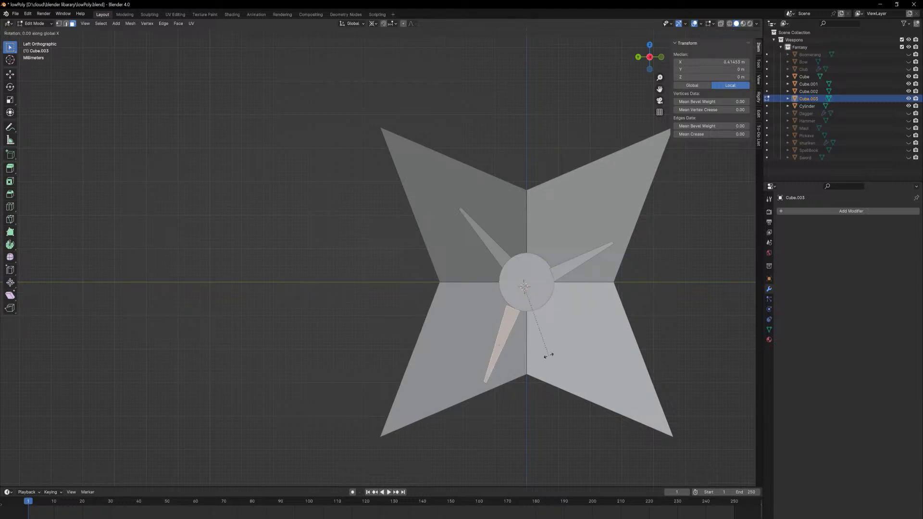
pyautogui.press('x')
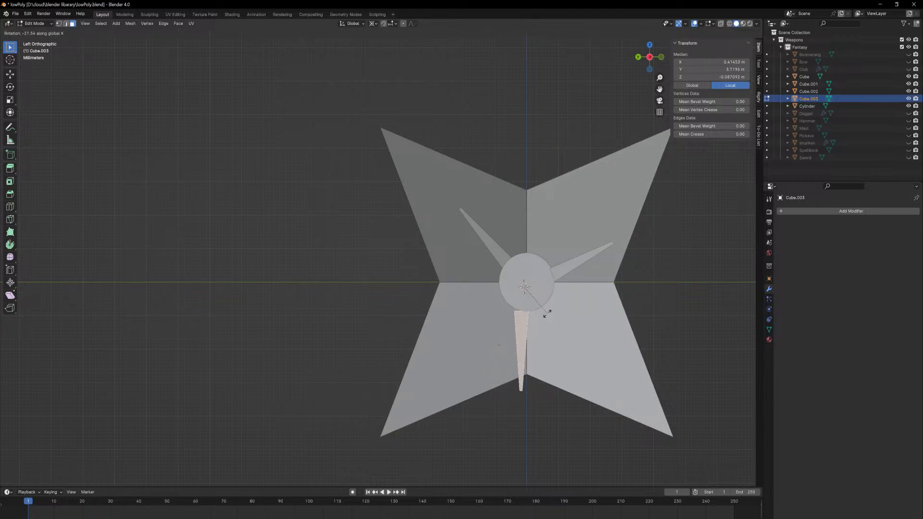
pyautogui.click(548, 313)
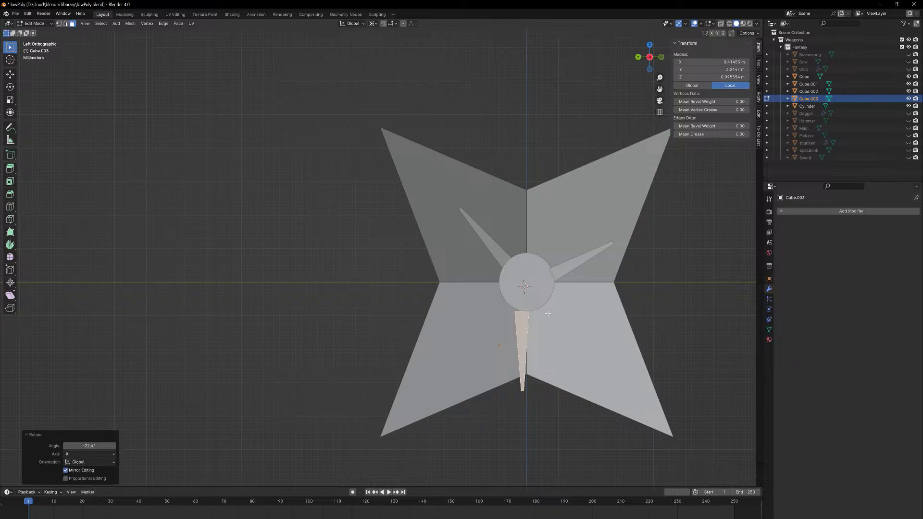
pyautogui.press('g')
pyautogui.click(552, 310)
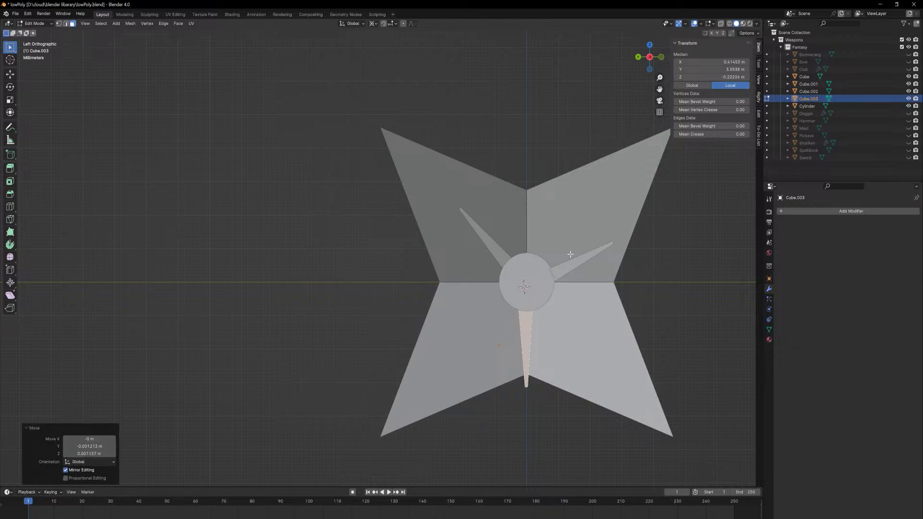
pyautogui.press('Tab')
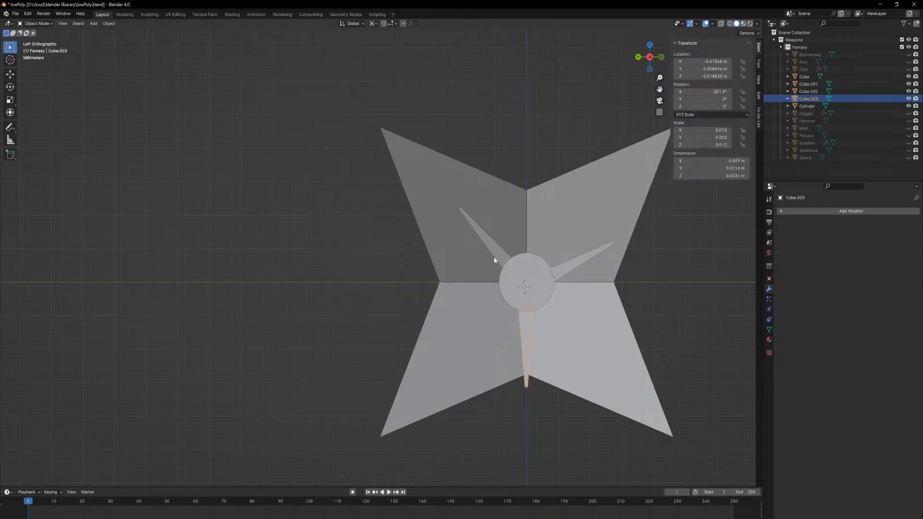
# Rotate the two upper fins together about 10° around global X and shift them slightly to even out the spacing.
pyautogui.click(494, 261)
pyautogui.keyDown('shift'); pyautogui.click(569, 267); pyautogui.keyUp('shift')
pyautogui.press('r')
pyautogui.press('x')
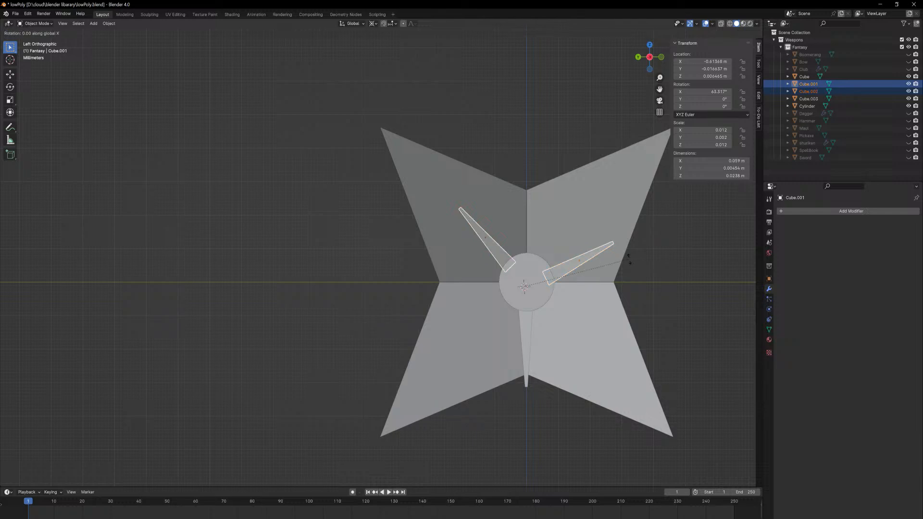
pyautogui.click(612, 241)
pyautogui.press('g')
pyautogui.click(612, 241)
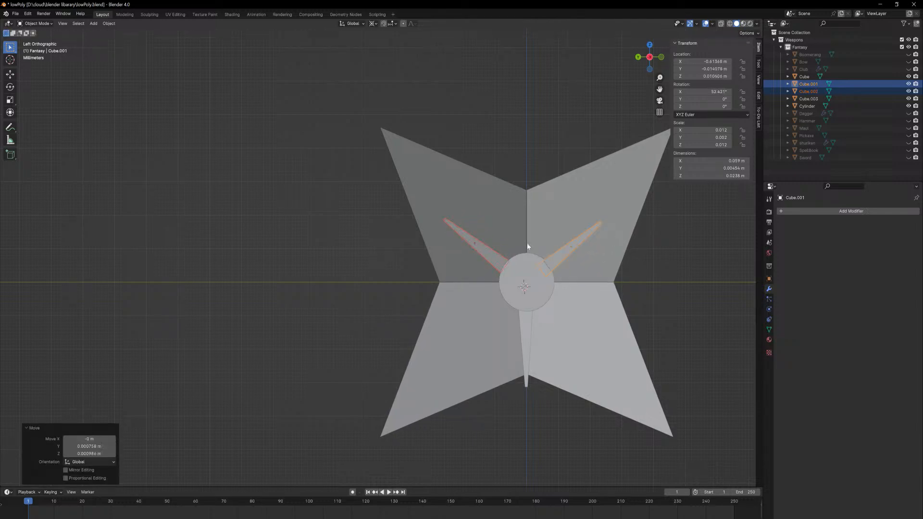
# Nudge the upper fin on the positive Y side so its base sits against the shaft.
pyautogui.click(501, 261)
pyautogui.press('g')
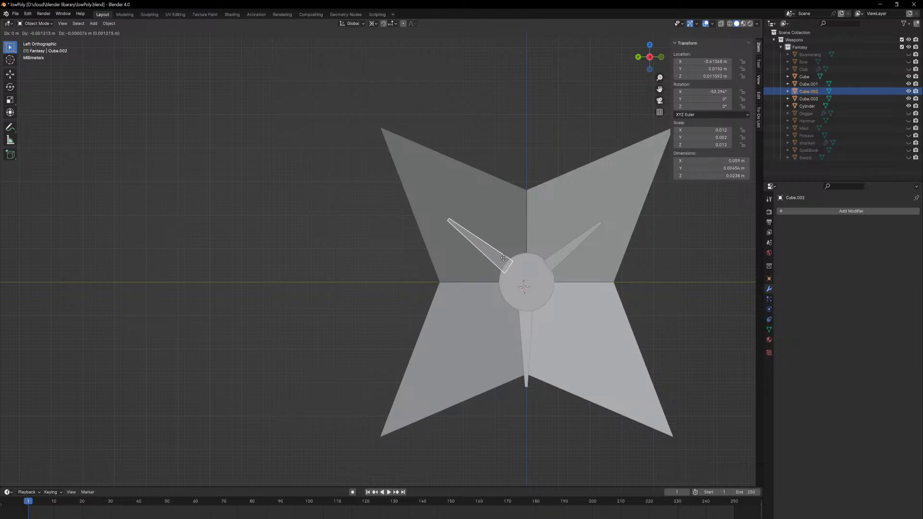
pyautogui.click(502, 259)
pyautogui.press('Tab')
pyautogui.moveTo(561, 232); pyautogui.dragTo(515, 341, button='middle')
pyautogui.scroll(-6, 515, 342)
pyautogui.moveTo(506, 147); pyautogui.dragTo(519, 235, button='middle')
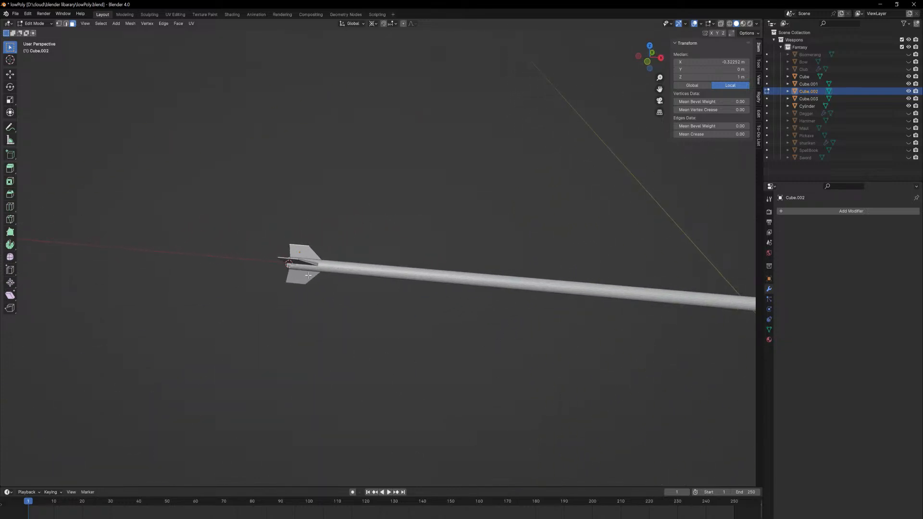
pyautogui.click(304, 255)
pyautogui.click(307, 251)
pyautogui.press('Tab')
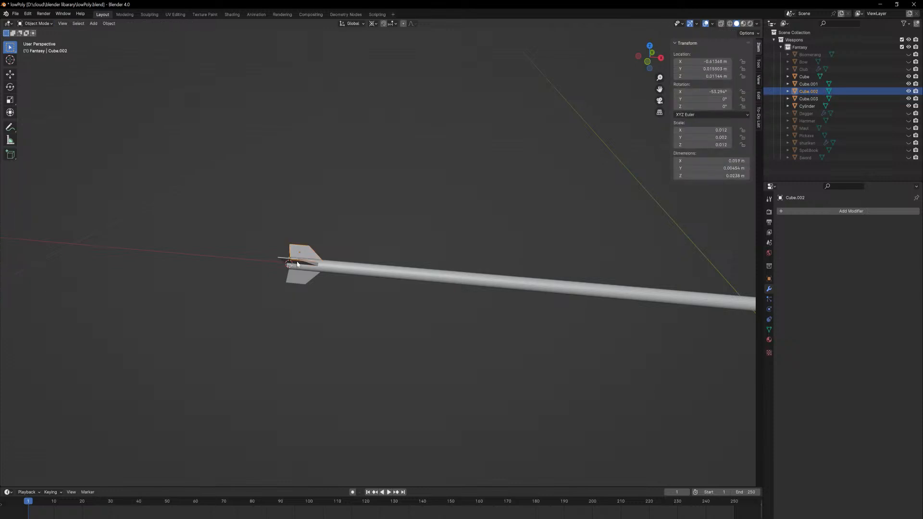
# Stretch all three tail fins along global X to a length of about 0.124 m.
pyautogui.keyDown('shift'); pyautogui.click(298, 262); pyautogui.keyUp('shift')
pyautogui.keyDown('shift'); pyautogui.click(303, 278); pyautogui.keyUp('shift')
pyautogui.press('s')
pyautogui.press('z')
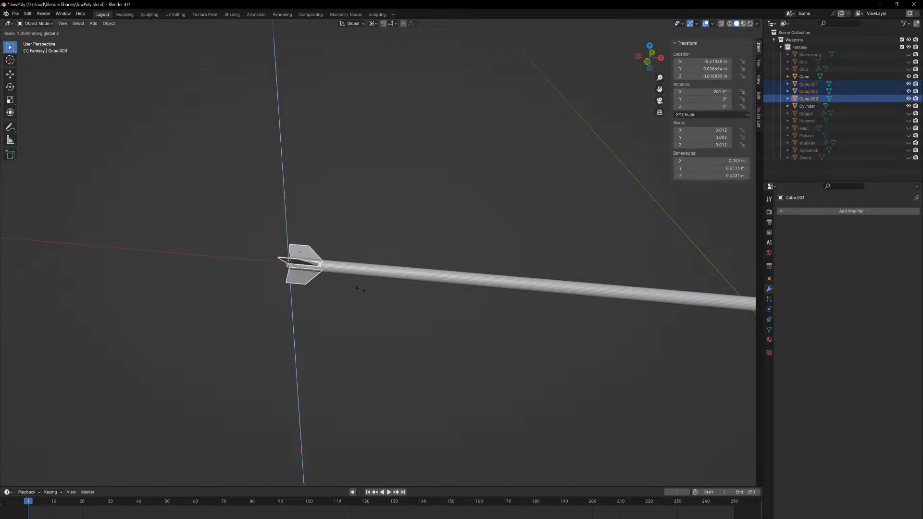
pyautogui.press('y')
pyautogui.press('x')
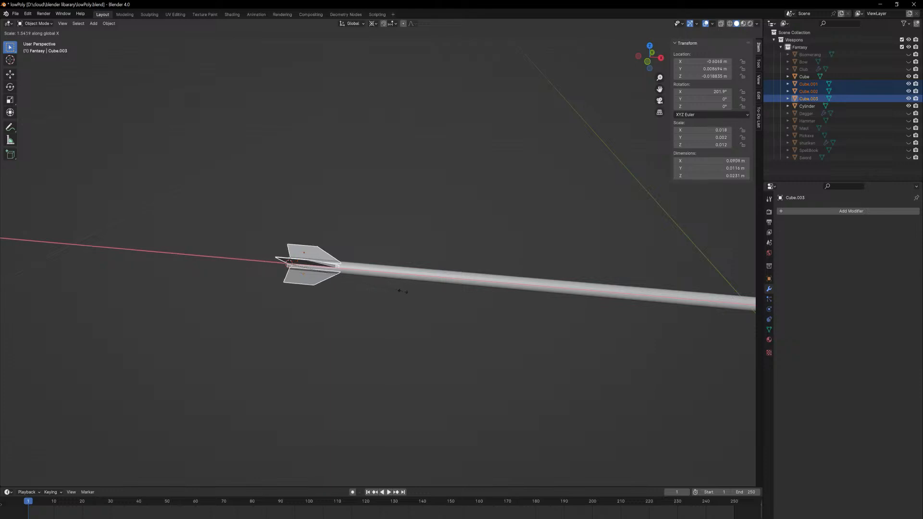
pyautogui.click(442, 299)
# Enter Edit Mode on the three fins, check the whole arrow's proportions and save the file.
pyautogui.press('Tab')
pyautogui.scroll(-3, 528, 408)
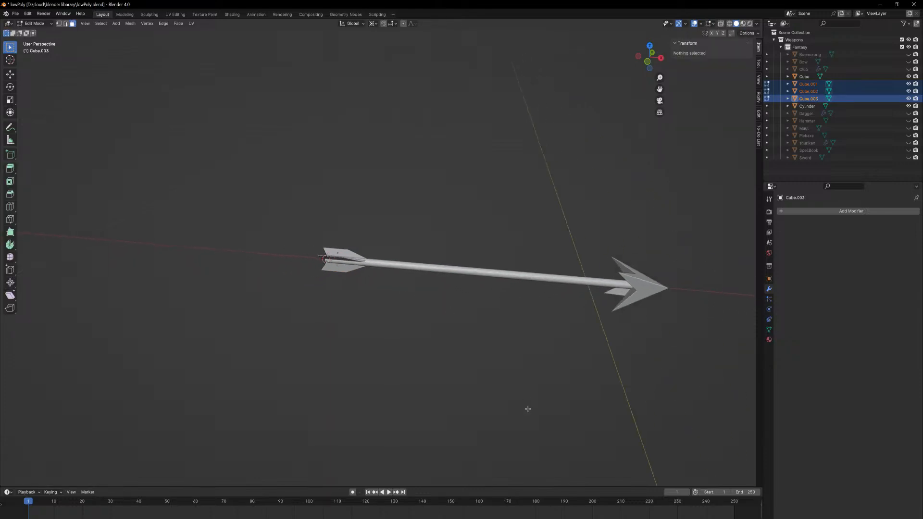
pyautogui.scroll(-1, 528, 409)
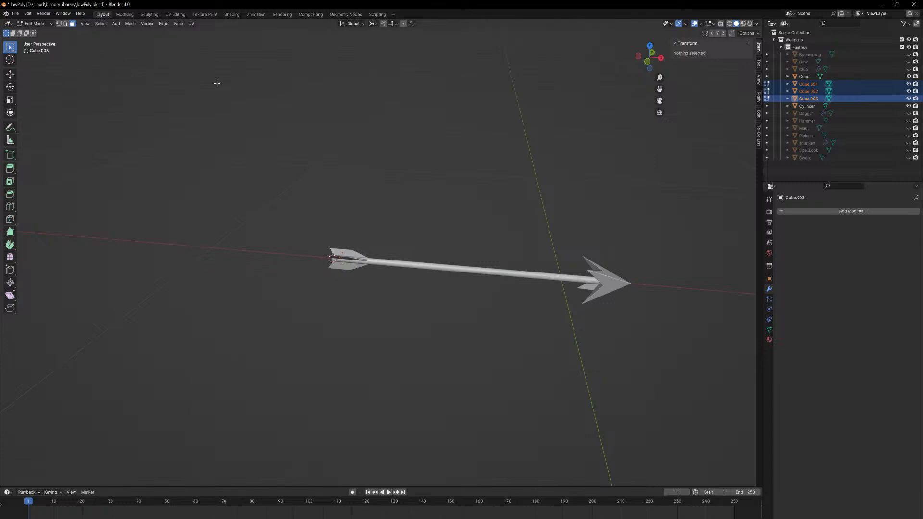
pyautogui.hotkey('ctrl', 's')
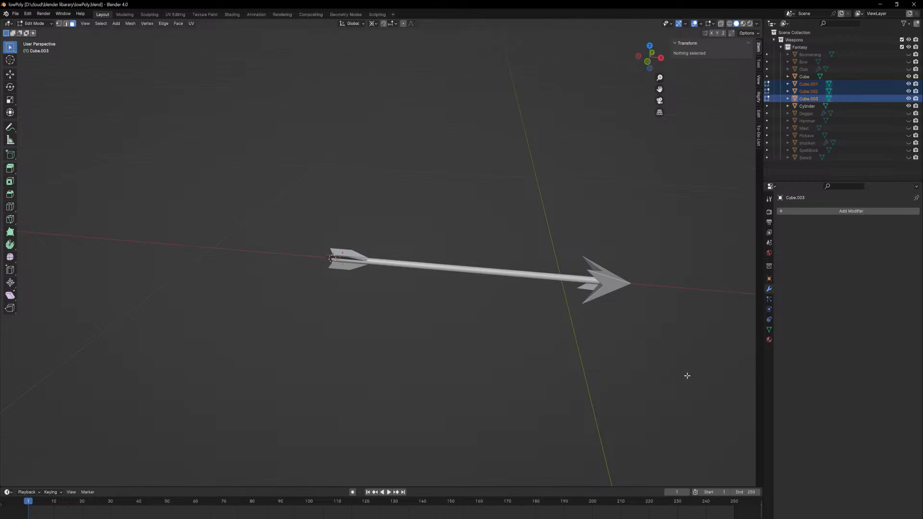
# Join the three fins in Object Mode, and join them with the shaft and arrowhead into a single object.
pyautogui.moveTo(686, 375); pyautogui.dragTo(185, 177)
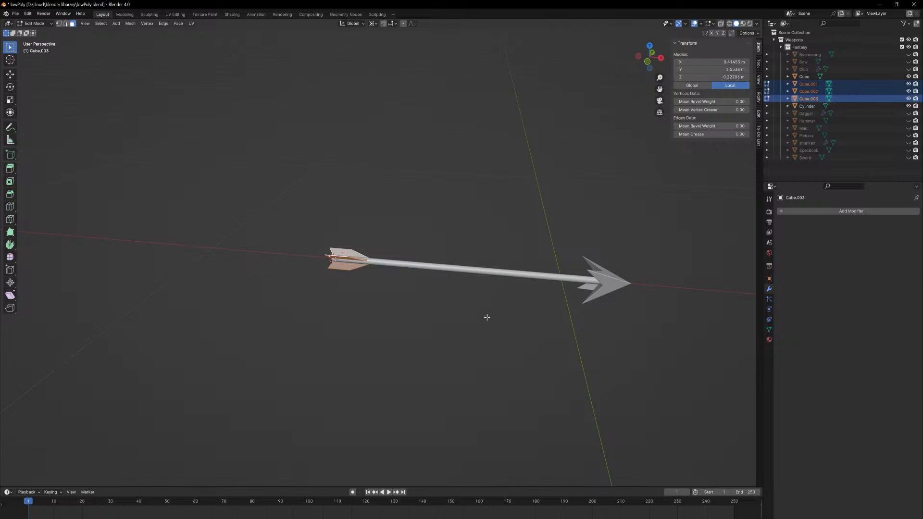
pyautogui.moveTo(486, 317); pyautogui.dragTo(485, 321, button='middle')
pyautogui.press('Tab')
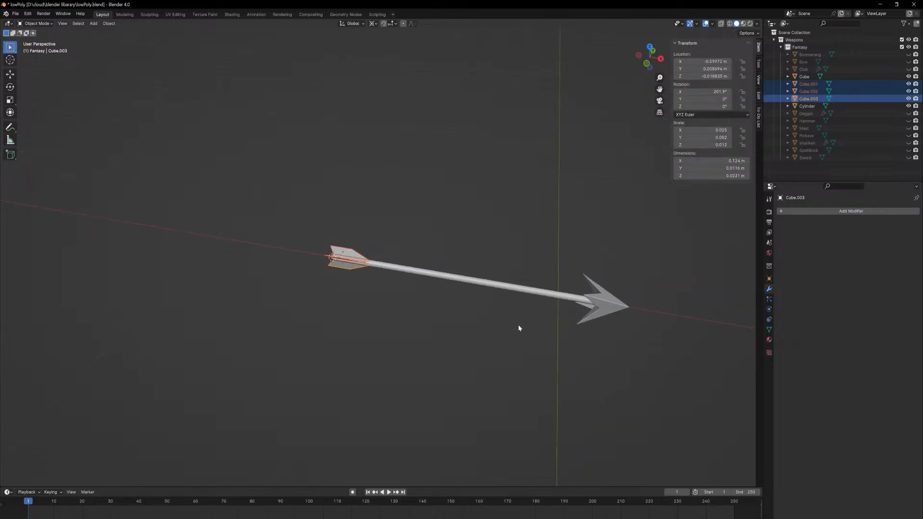
pyautogui.hotkey('ctrl', 'j')
pyautogui.moveTo(668, 369); pyautogui.dragTo(234, 191)
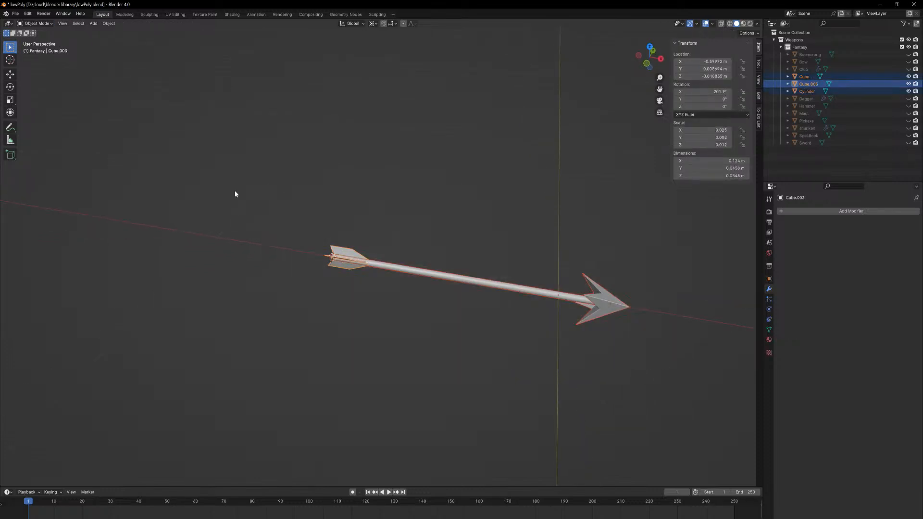
pyautogui.hotkey('ctrl', 'j')
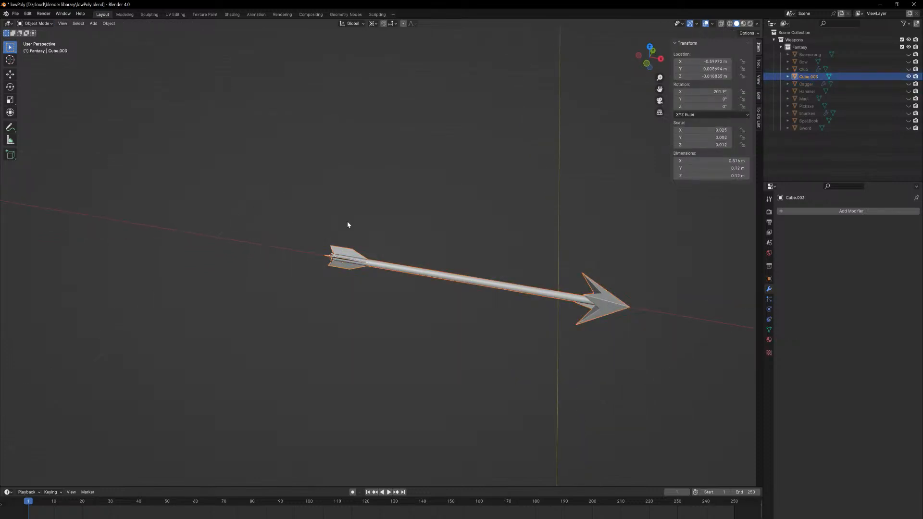
# Rename the joined object as Arrow.
pyautogui.doubleClick(810, 77)
pyautogui.write('Arrow')
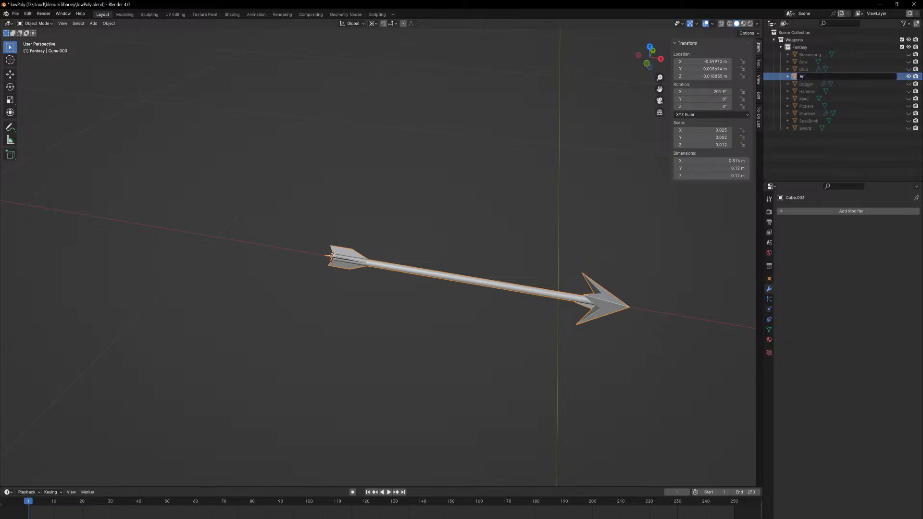
pyautogui.press('Return')
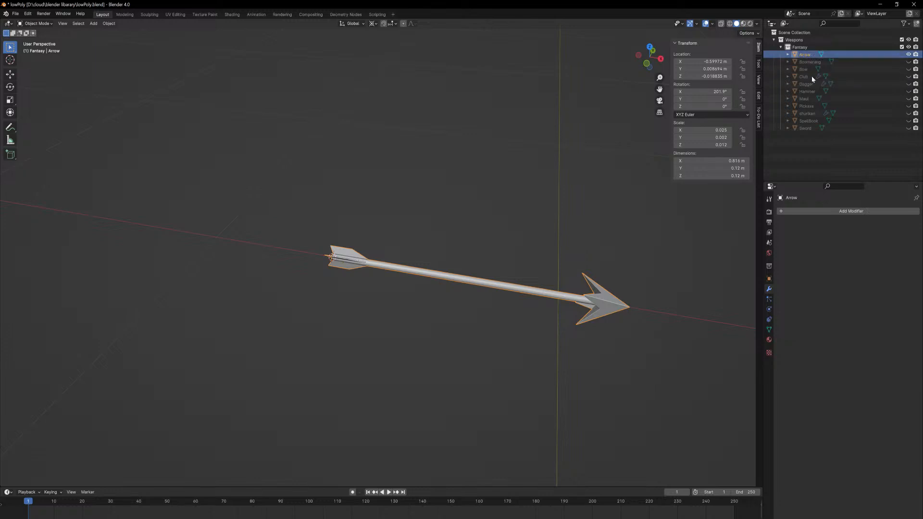
# Switch to the UV Editing workspace and assign the existing material named Material to the arrow.
pyautogui.click(205, 14)
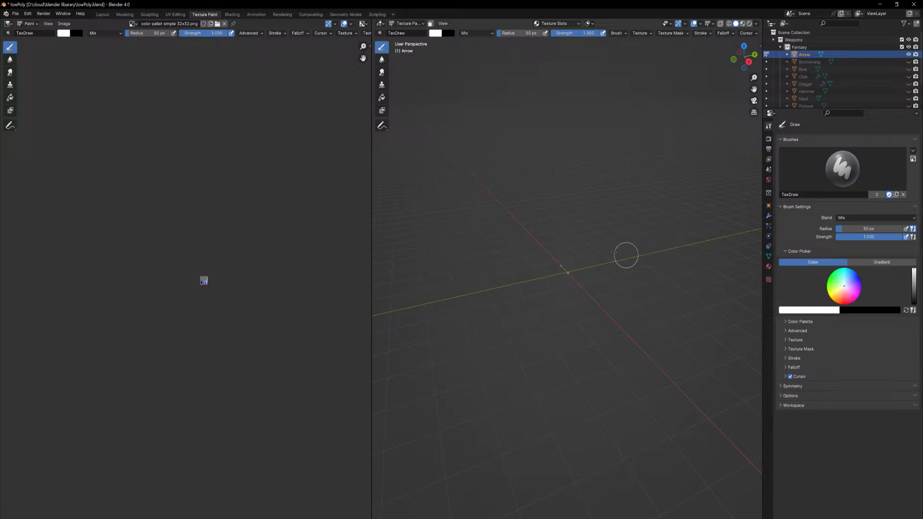
pyautogui.click(176, 14)
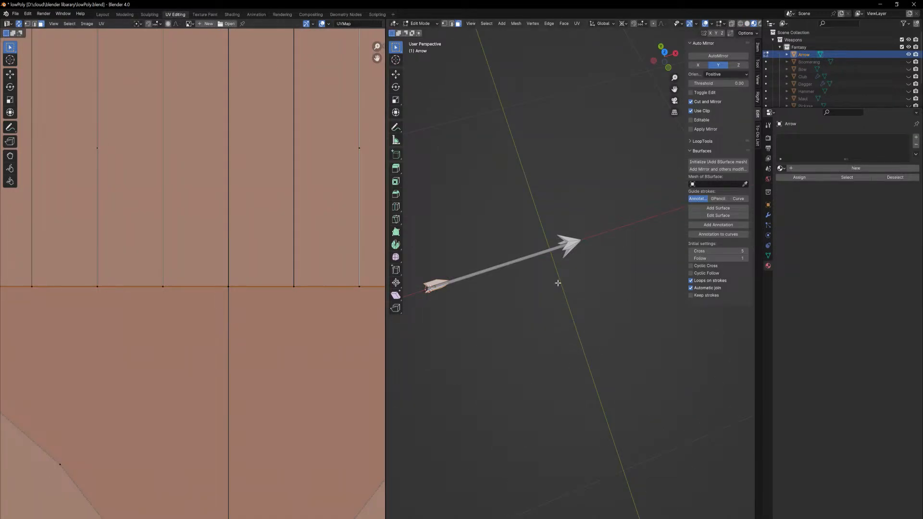
pyautogui.click(781, 168)
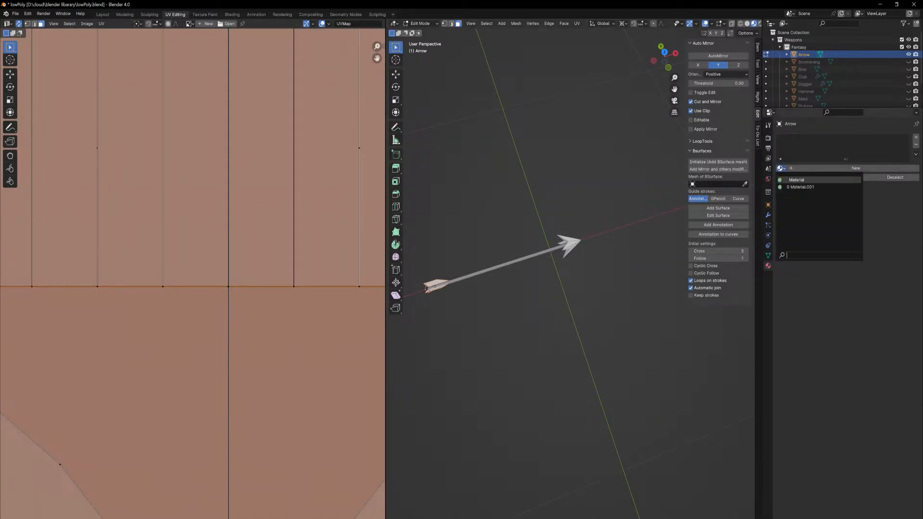
pyautogui.click(797, 180)
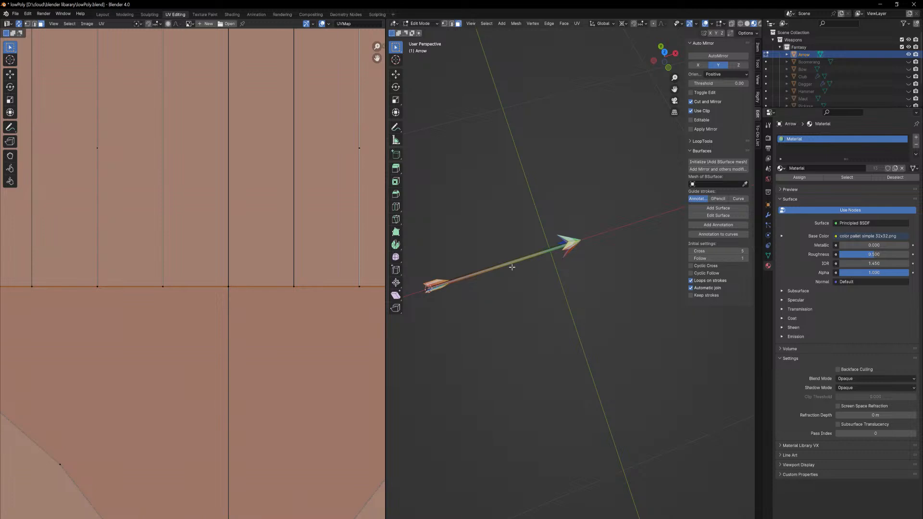
# Scale the shaft's UVs to 0 and move them onto a dark brown swatch of the colour palette.
pyautogui.scroll(7, 271, 284)
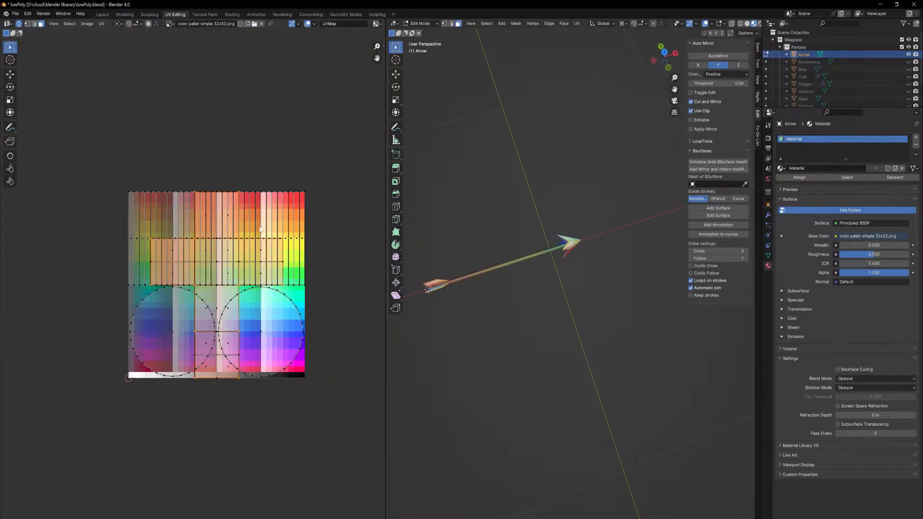
pyautogui.scroll(1, 521, 271)
pyautogui.scroll(1, 521, 271)
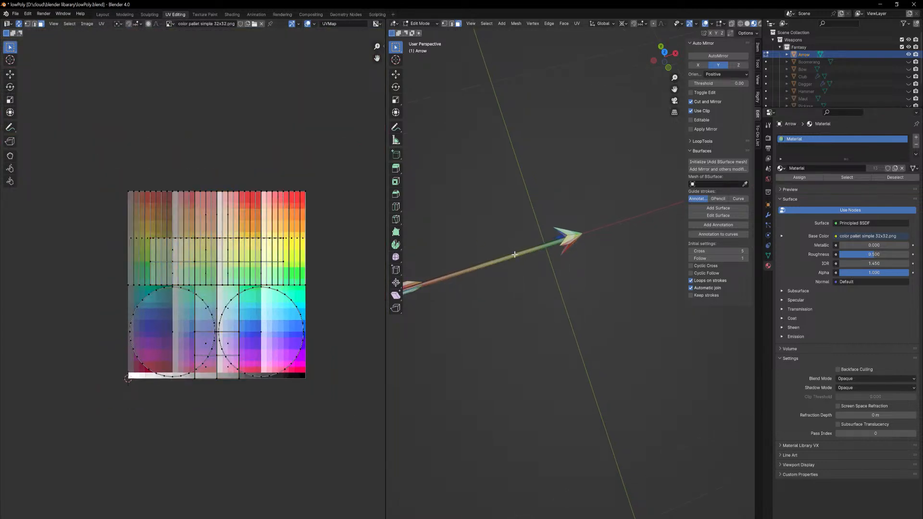
pyautogui.press('a')
pyautogui.moveTo(307, 270); pyautogui.dragTo(305, 271, button='middle')
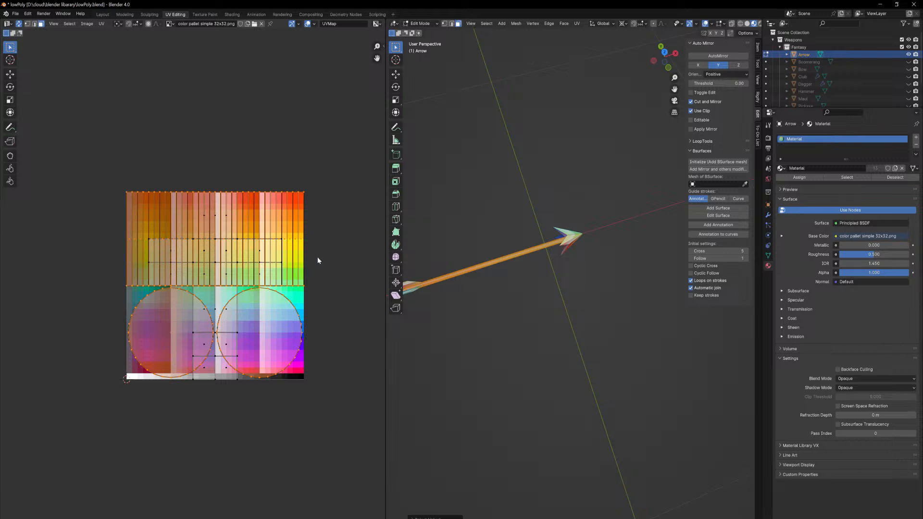
pyautogui.moveTo(317, 260); pyautogui.dragTo(326, 273, button='middle')
pyautogui.press('h')
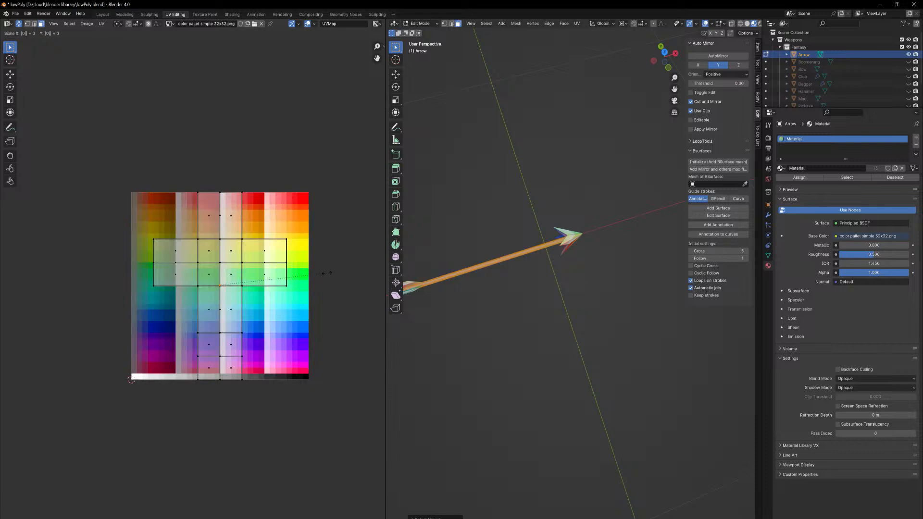
pyautogui.scroll(4, 326, 276)
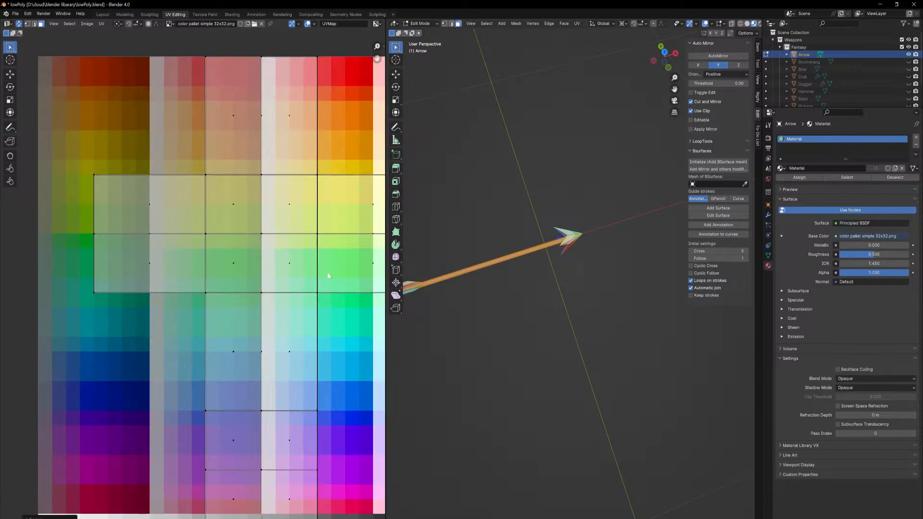
pyautogui.press('g')
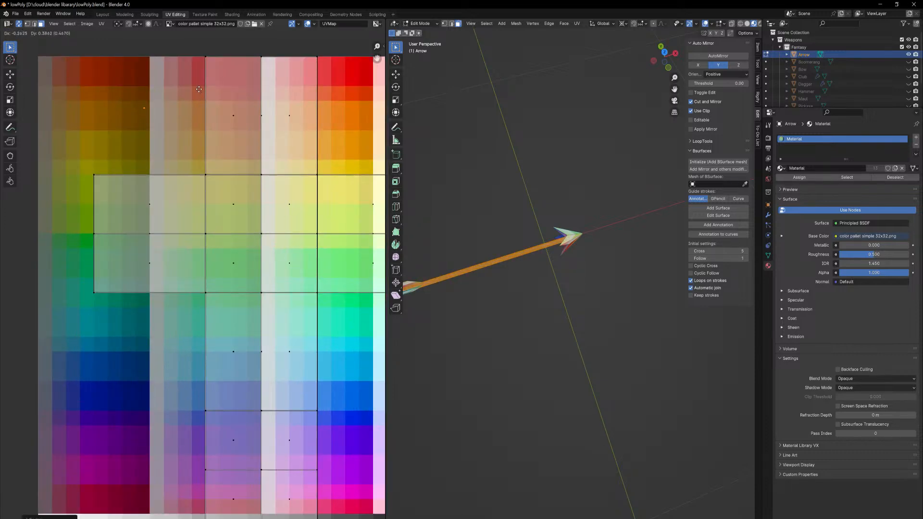
pyautogui.click(199, 80)
pyautogui.moveTo(663, 383); pyautogui.dragTo(649, 391, button='middle')
pyautogui.press('Tab')
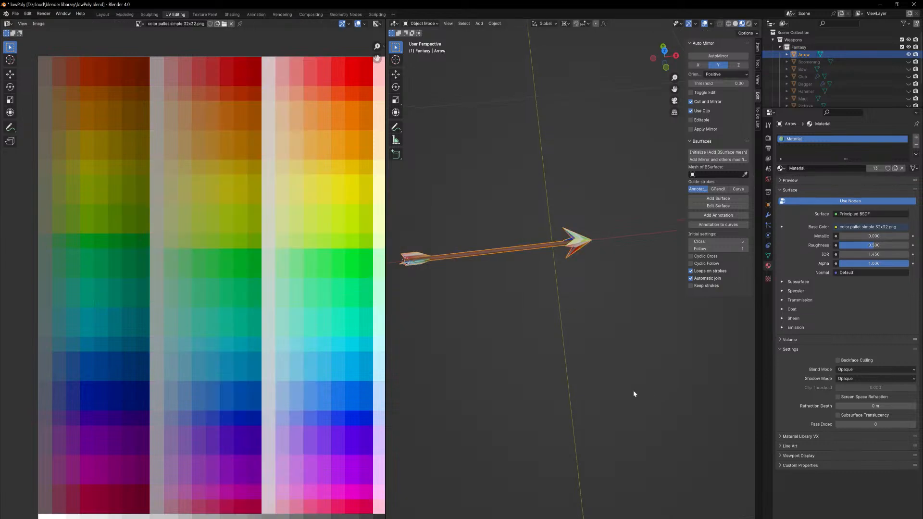
# Select the arrow's fins in Edit Mode, collapse their UVs to a point and move them onto a near-white swatch in the greyscale row.
pyautogui.press('Tab')
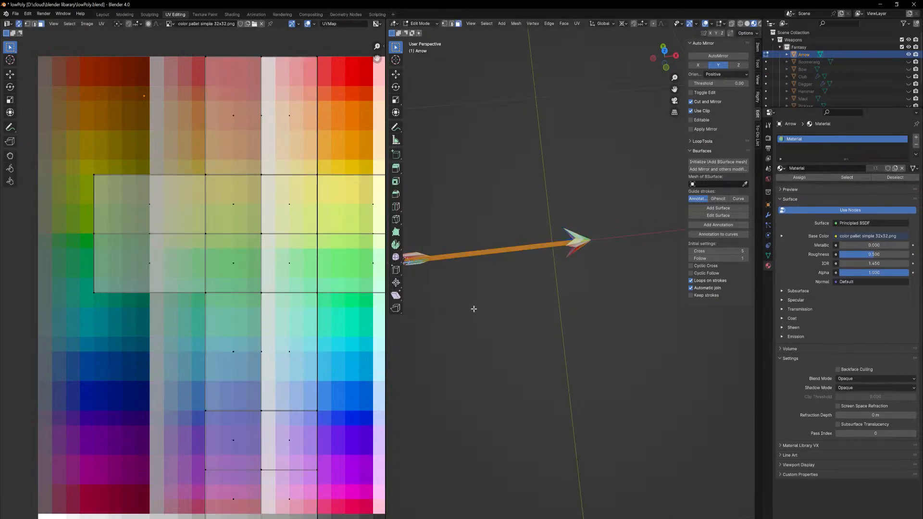
pyautogui.keyDown('shift'); pyautogui.moveTo(547, 303); pyautogui.dragTo(618, 358, button='middle'); pyautogui.keyUp('shift')
pyautogui.scroll(1, 509, 350)
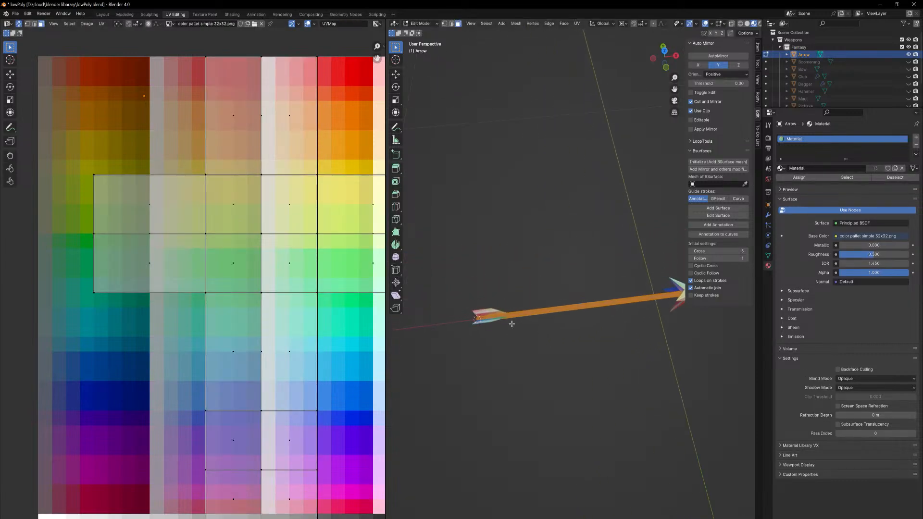
pyautogui.hotkey('alt', 'a')
pyautogui.press('l')
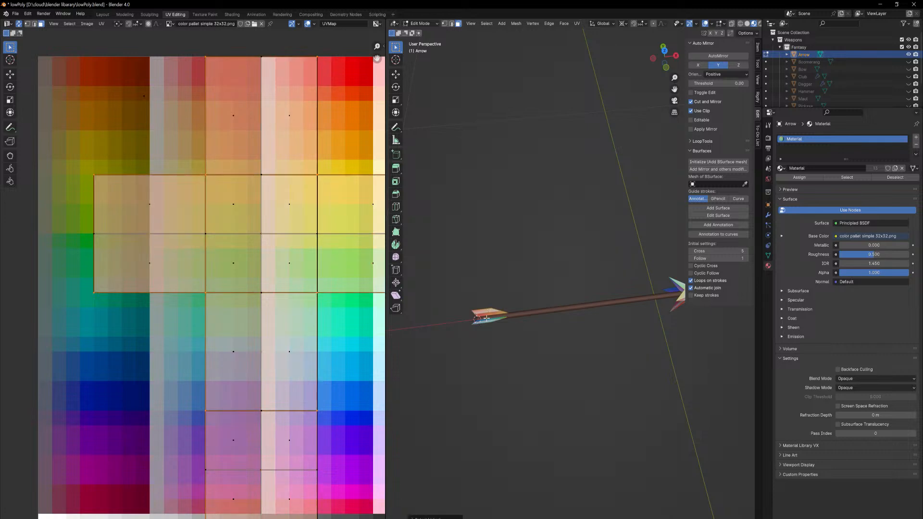
pyautogui.press('l')
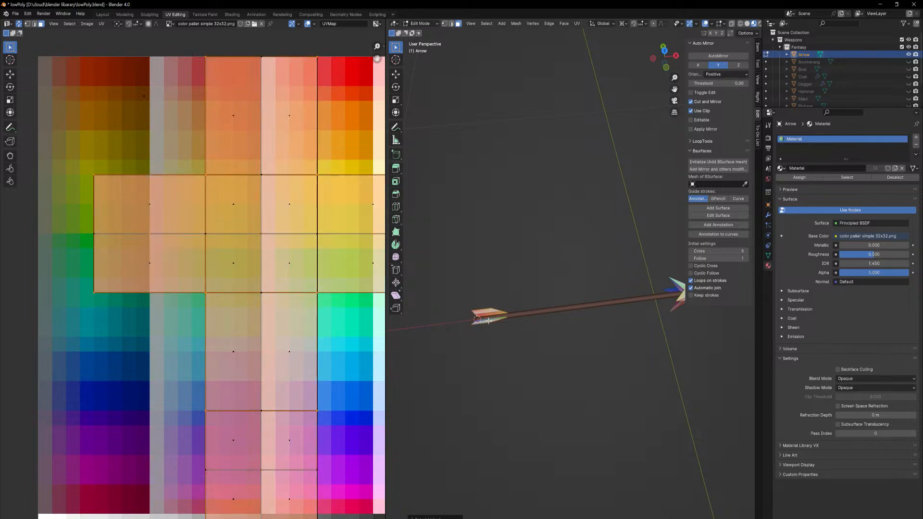
pyautogui.moveTo(507, 352); pyautogui.dragTo(506, 298, button='middle')
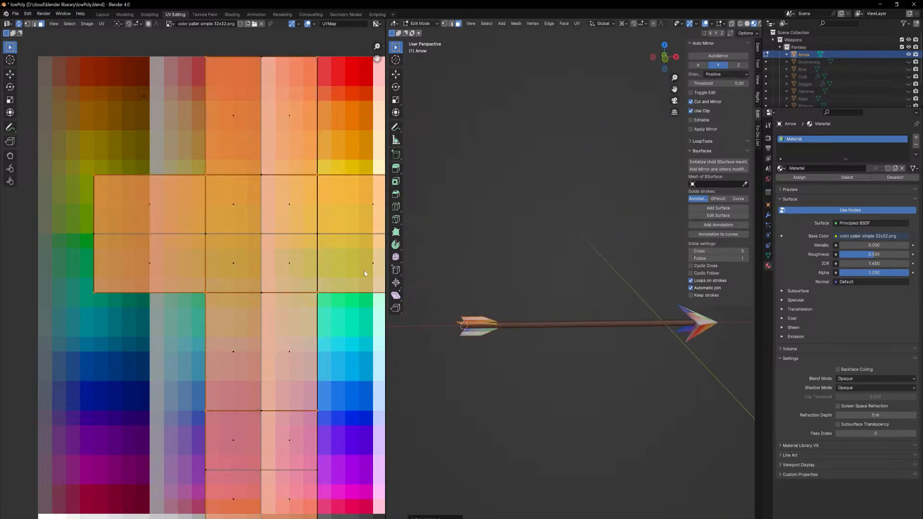
pyautogui.scroll(-4, 314, 274)
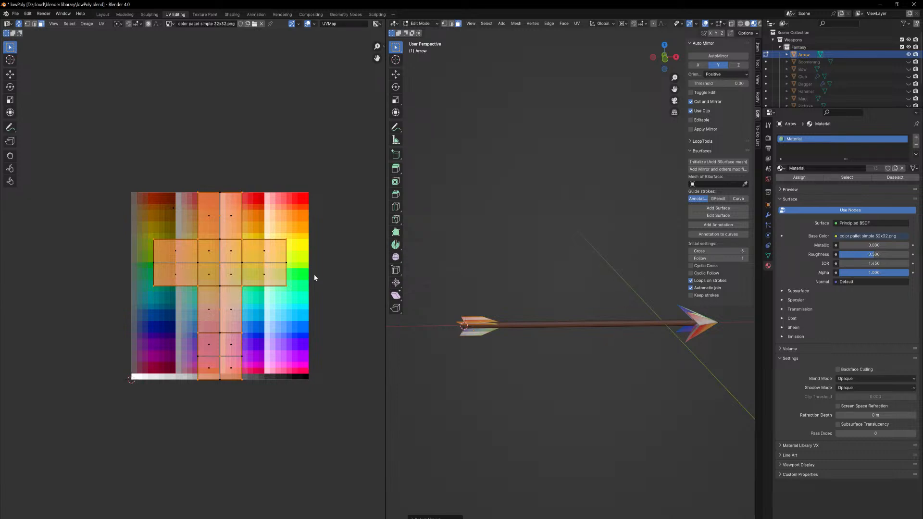
pyautogui.hotkey('alt', 'a')
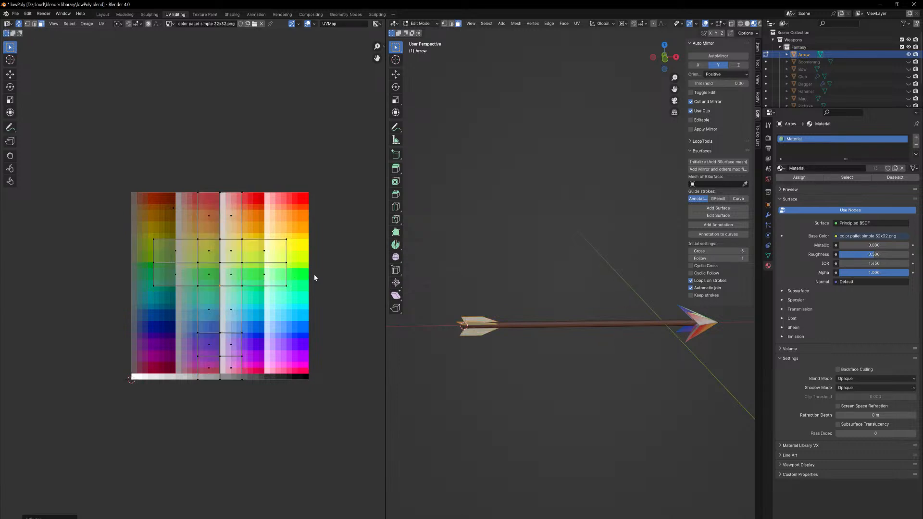
pyautogui.press('g')
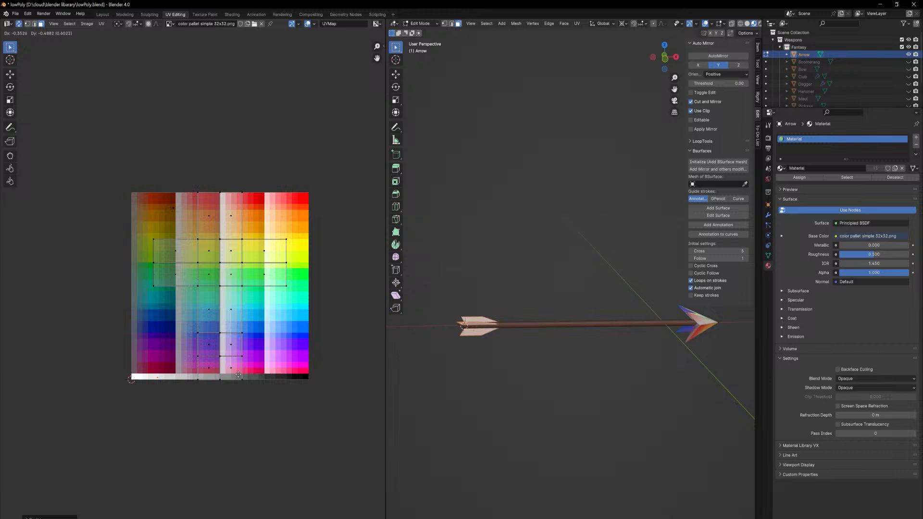
pyautogui.click(243, 377)
pyautogui.press('Tab')
pyautogui.moveTo(563, 354); pyautogui.dragTo(720, 346, button='middle')
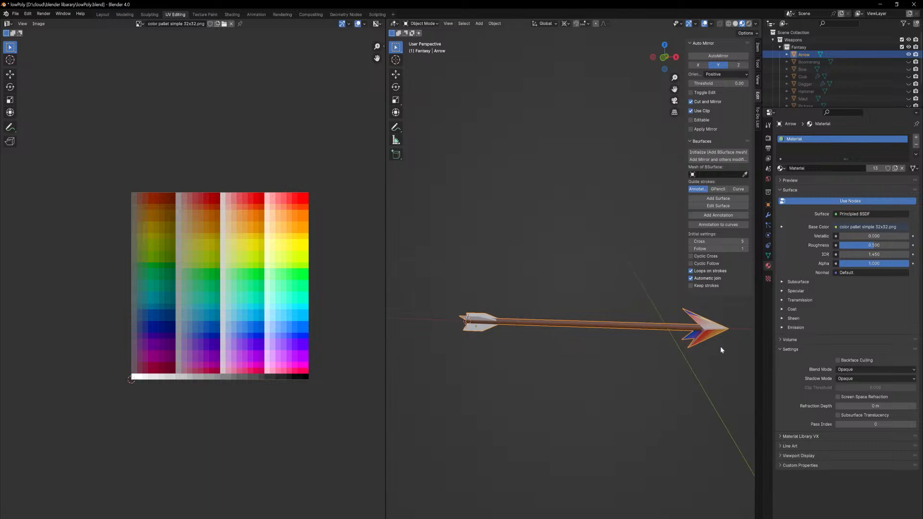
# Select the arrowhead's linked geometry, scale its UVs to 0 and move them onto a mid-dark grey swatch in the greyscale row.
pyautogui.press('Tab')
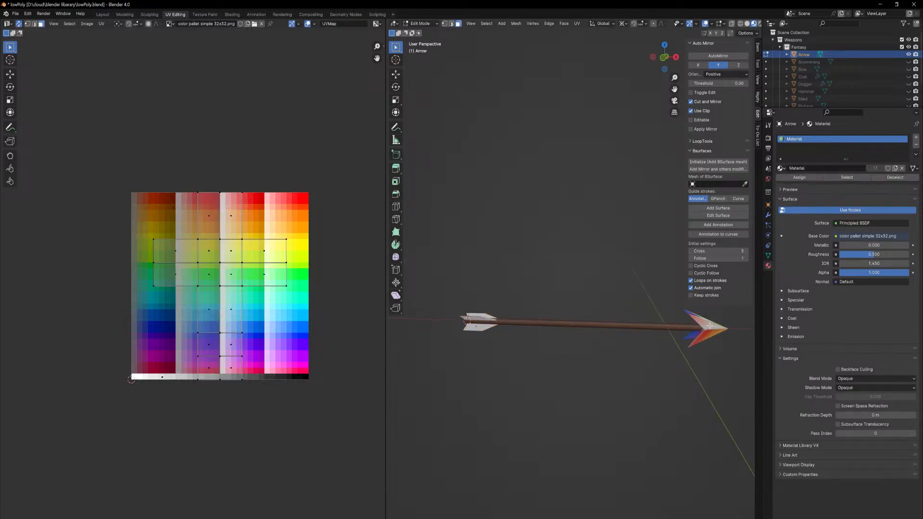
pyautogui.press('l')
pyautogui.moveTo(250, 278); pyautogui.dragTo(248, 284, button='middle')
pyautogui.press('s')
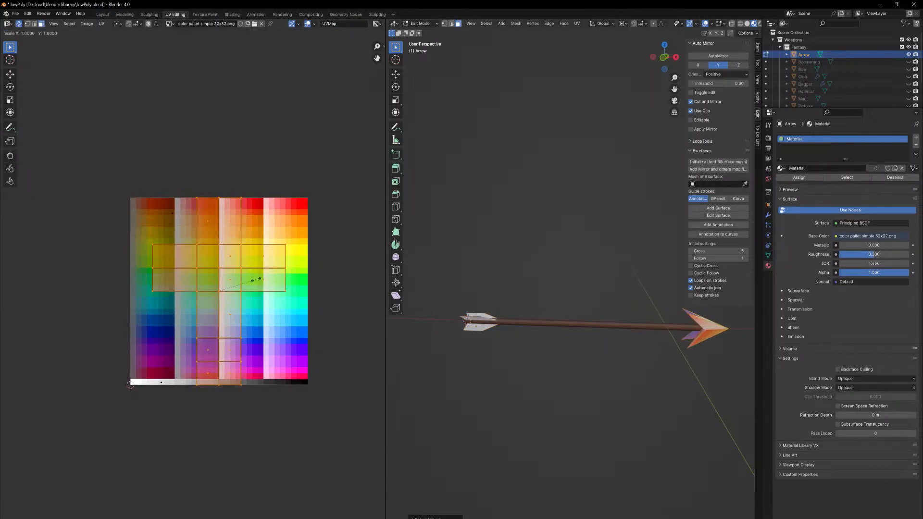
pyautogui.press('0')
pyautogui.press('Return')
pyautogui.scroll(1, 256, 283)
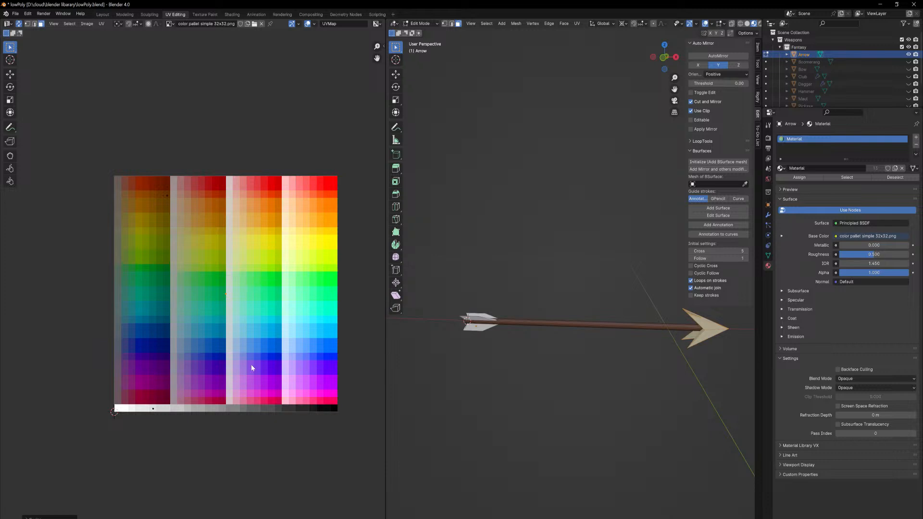
pyautogui.scroll(2, 251, 368)
pyautogui.press('g')
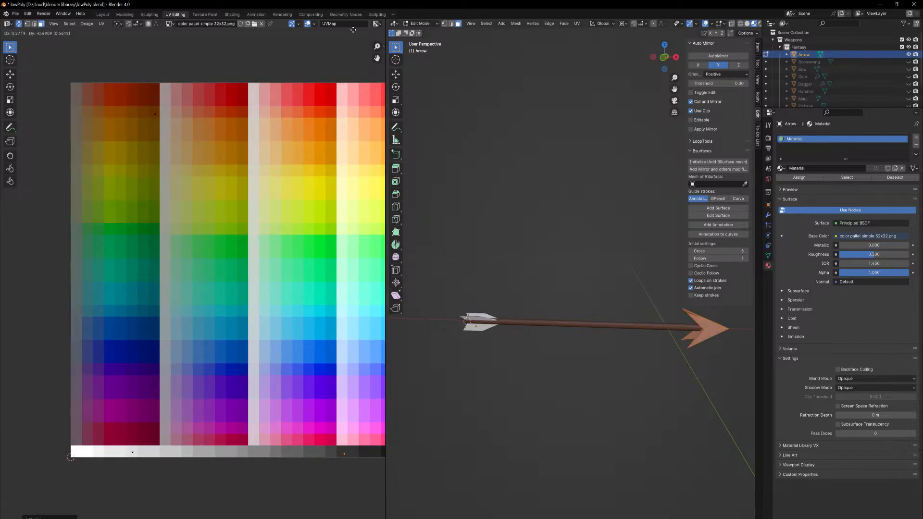
pyautogui.click(341, 30)
pyautogui.press('Tab')
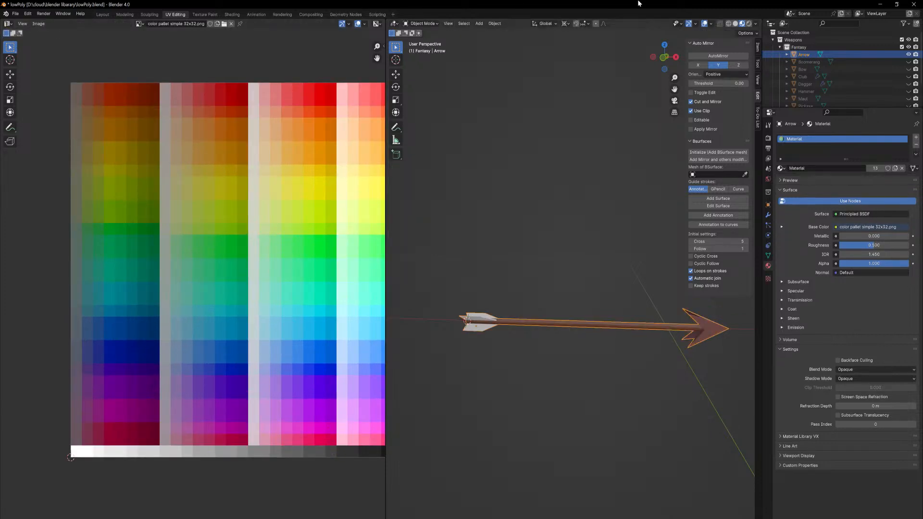
# Nudge the arrowhead's UVs slightly on the greyscale row, return to Object Mode and deselect the arrow.
pyautogui.press('Tab')
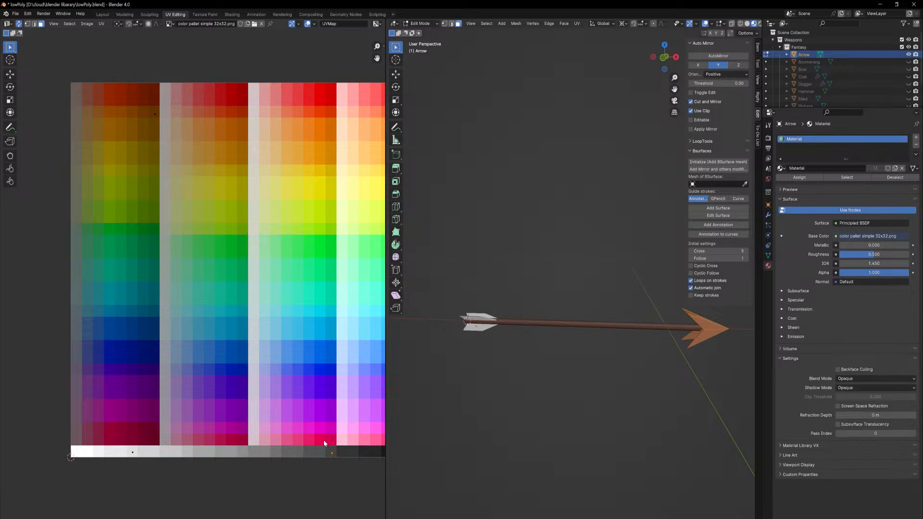
pyautogui.moveTo(324, 442); pyautogui.dragTo(313, 428, button='middle')
pyautogui.keyDown('shift'); pyautogui.moveTo(685, 410); pyautogui.dragTo(606, 371, button='middle'); pyautogui.keyUp('shift')
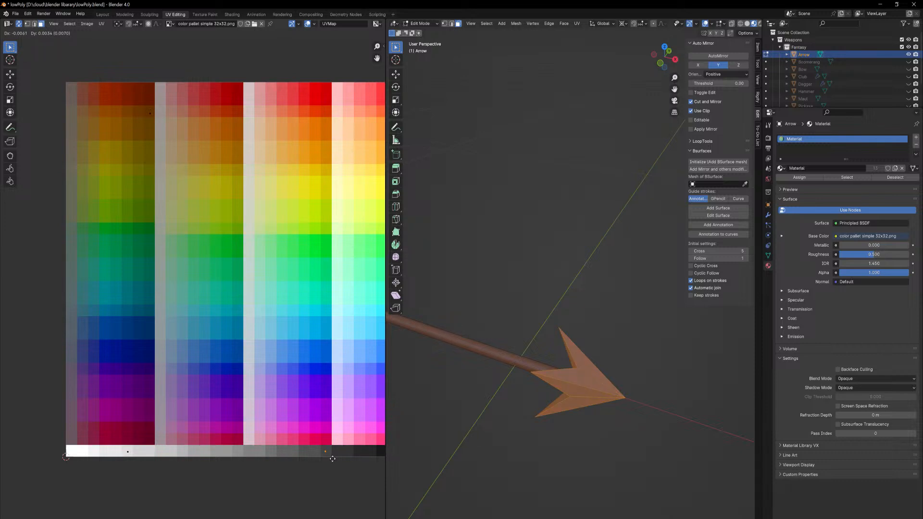
pyautogui.click(332, 459)
pyautogui.press('Tab')
pyautogui.click(620, 439)
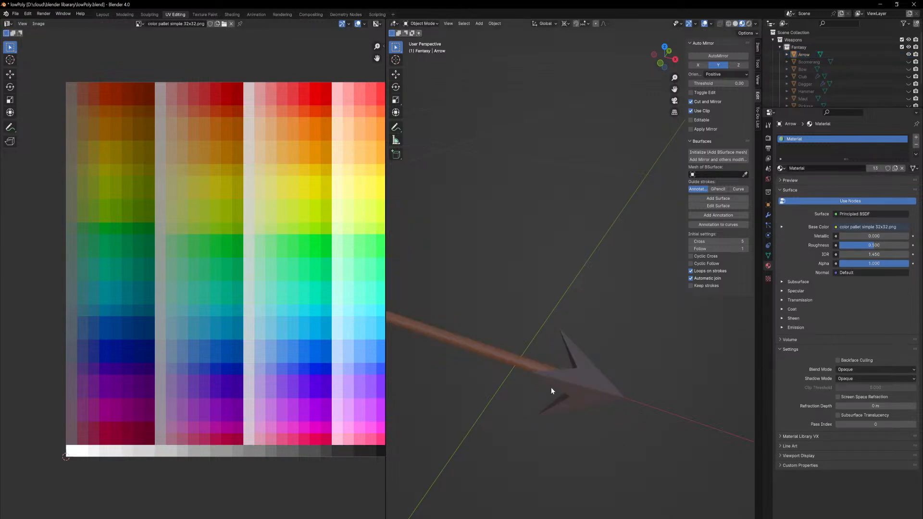
# Move the arrowhead's UVs along the greyscale row onto a darker grey swatch.
pyautogui.scroll(-3, 553, 388)
pyautogui.keyDown('ctrl'); pyautogui.moveTo(579, 513); pyautogui.dragTo(639, 260, button='middle'); pyautogui.keyUp('ctrl')
pyautogui.keyDown('ctrl'); pyautogui.moveTo(619, 329); pyautogui.dragTo(618, 265, button='middle'); pyautogui.keyUp('ctrl')
pyautogui.moveTo(231, 350); pyautogui.dragTo(224, 295, button='middle')
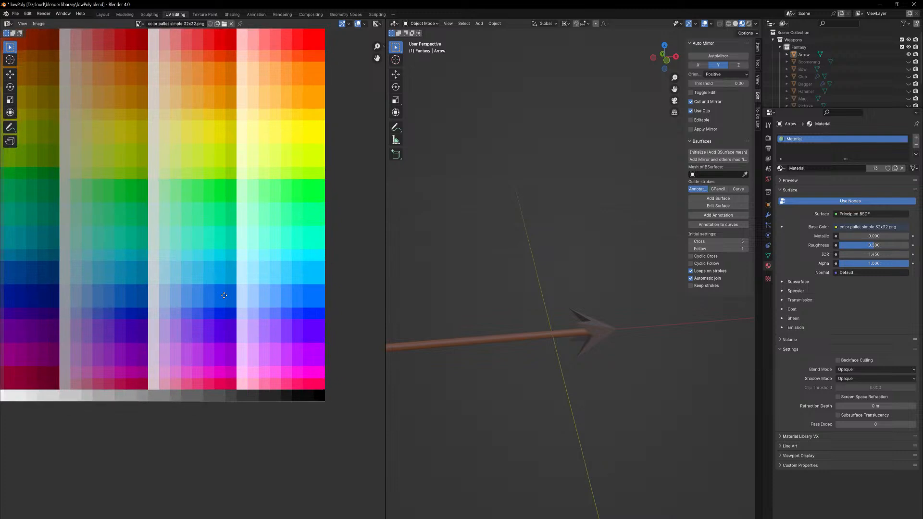
pyautogui.press('Tab')
pyautogui.press('g')
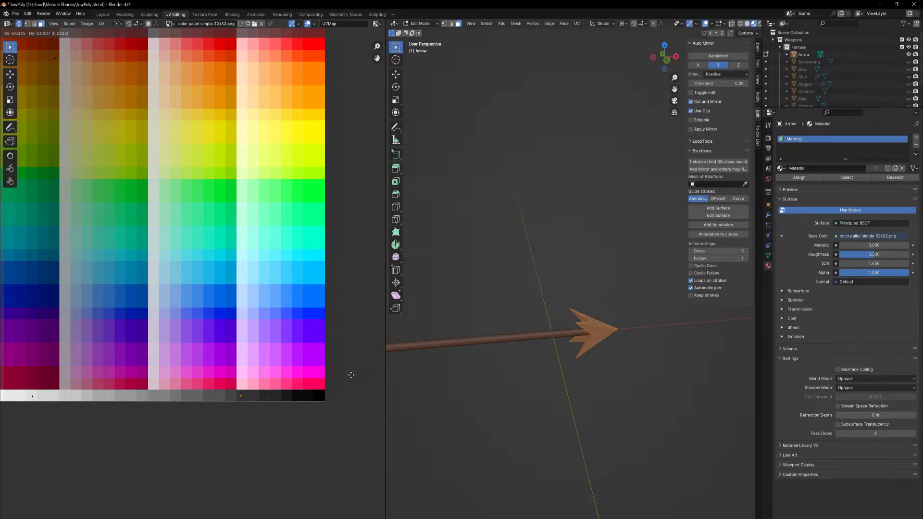
pyautogui.click(351, 375)
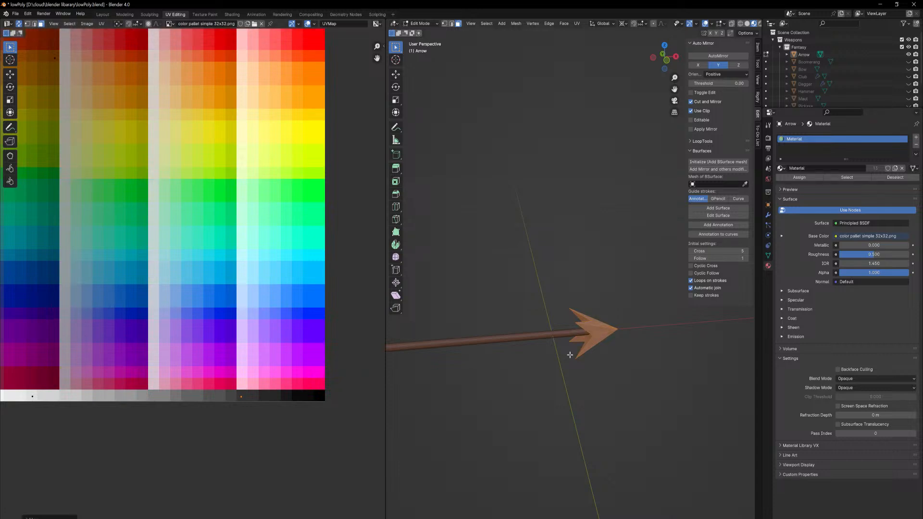
# Nudge the arrowhead's UVs further inside the dark grey swatch, return to Object Mode and save the file.
pyautogui.scroll(6, 570, 355)
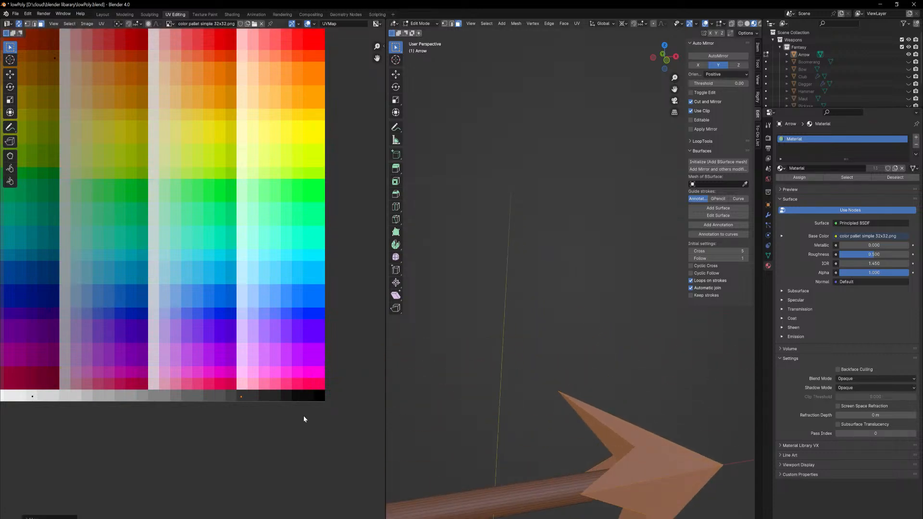
pyautogui.keyDown('shift'); pyautogui.moveTo(661, 435); pyautogui.dragTo(644, 327, button='middle'); pyautogui.keyUp('shift')
pyautogui.moveTo(261, 420); pyautogui.dragTo(247, 230, button='middle')
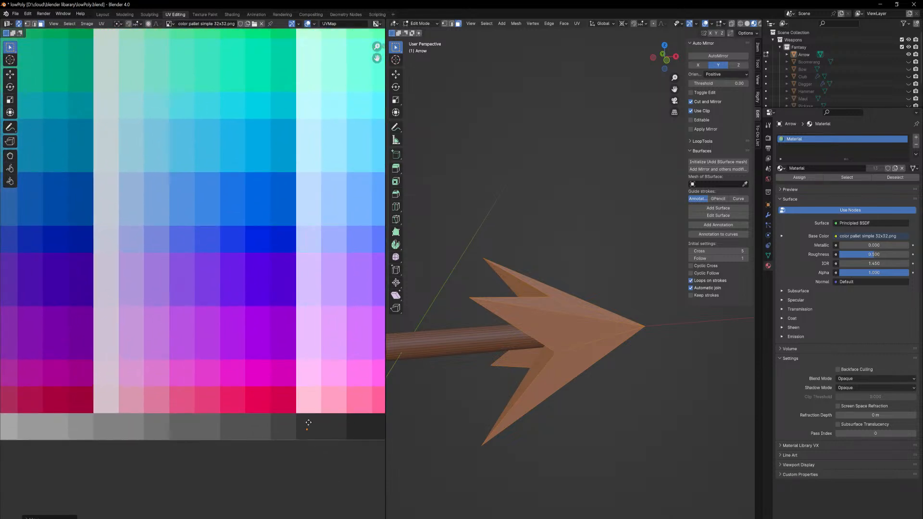
pyautogui.press('g')
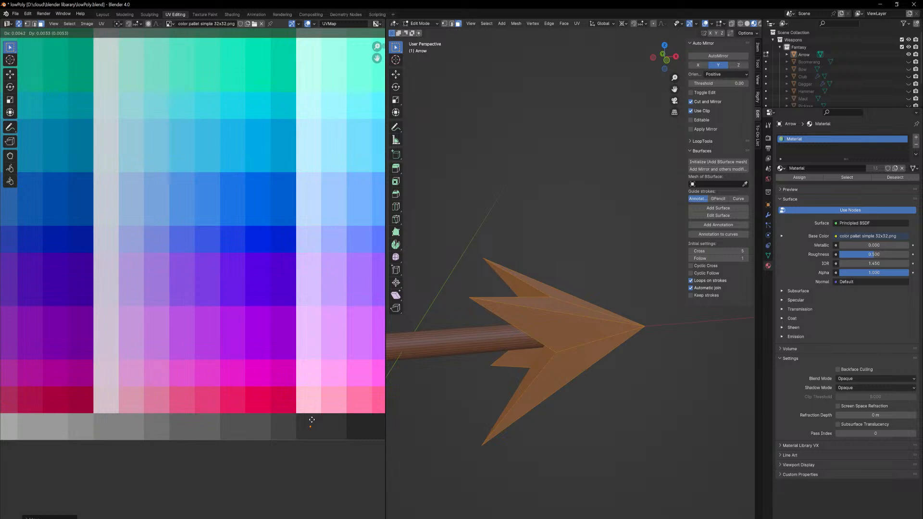
pyautogui.click(312, 420)
pyautogui.press('Tab')
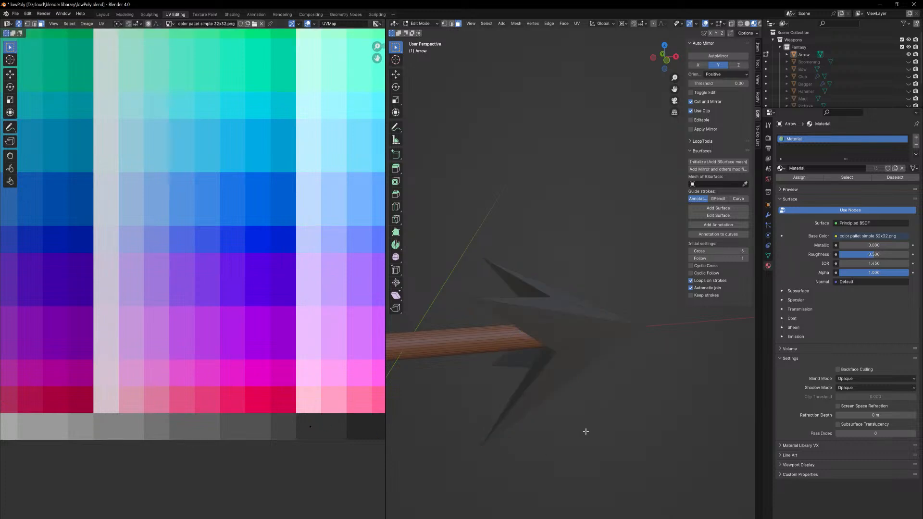
pyautogui.scroll(-5, 593, 351)
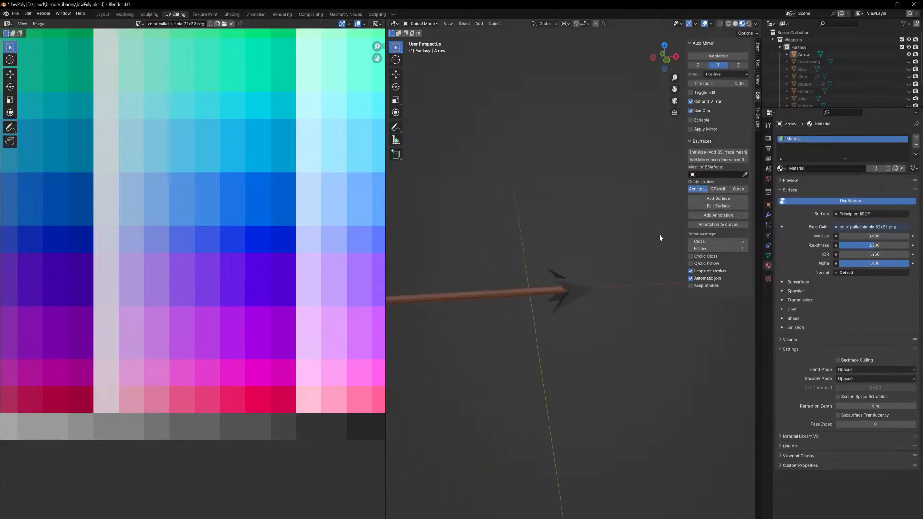
pyautogui.scroll(2, 635, 116)
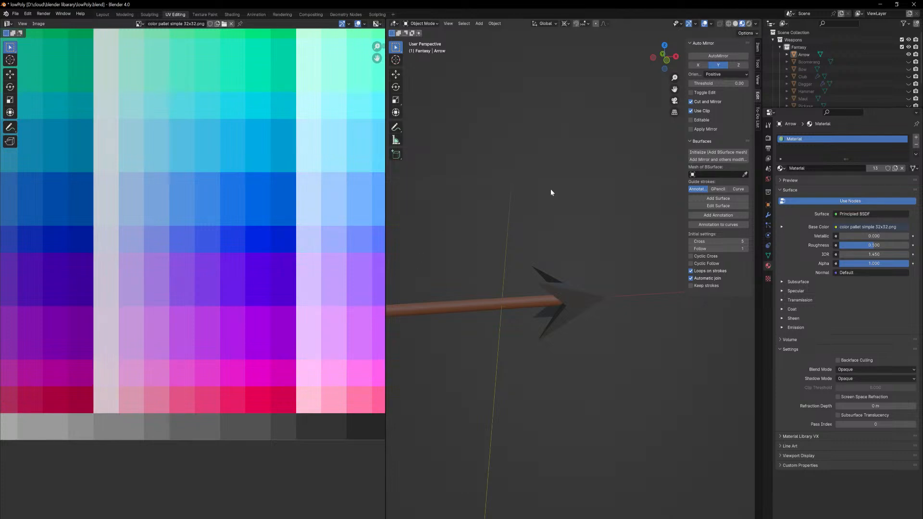
pyautogui.moveTo(550, 192); pyautogui.dragTo(582, 261, button='middle')
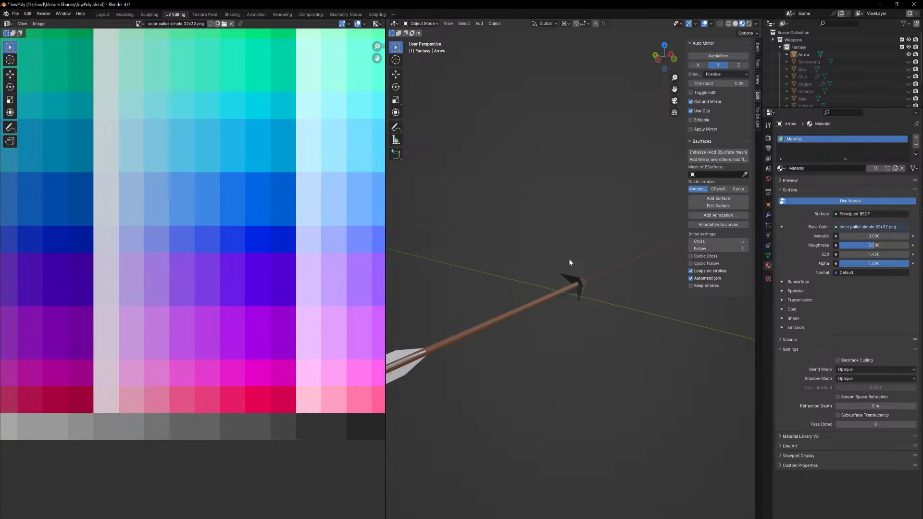
pyautogui.moveTo(595, 257); pyautogui.dragTo(561, 341, button='middle')
pyautogui.hotkey('ctrl', 's')
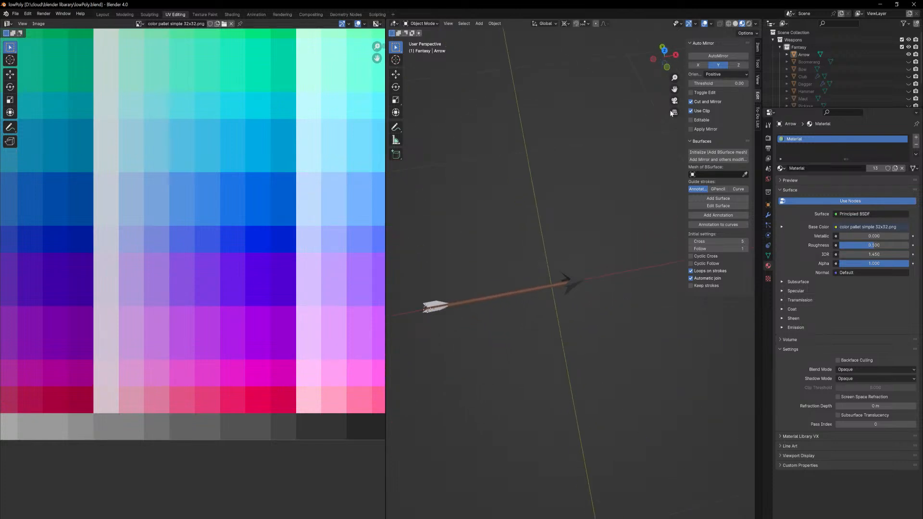
# Switch to the Layout workspace and set the arrow task's progress to Completed in the To-Do List.
pyautogui.click(103, 14)
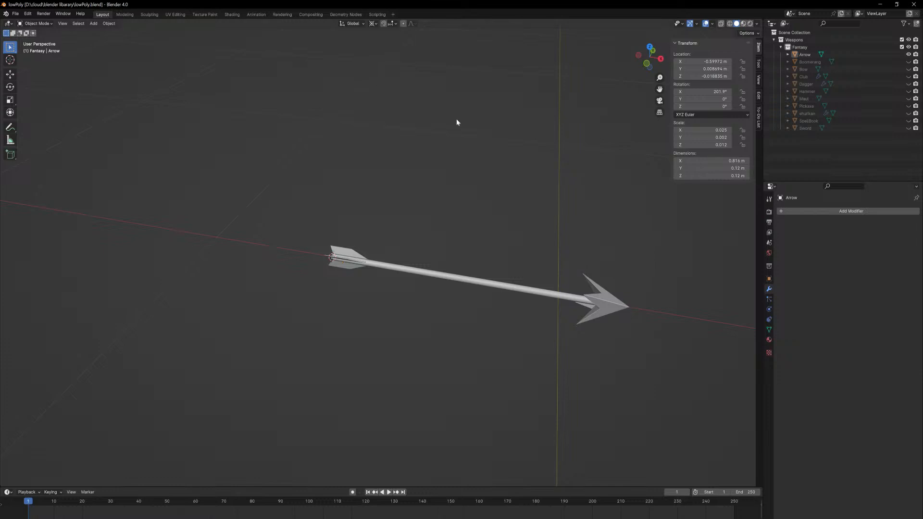
pyautogui.moveTo(535, 263); pyautogui.dragTo(549, 267, button='middle')
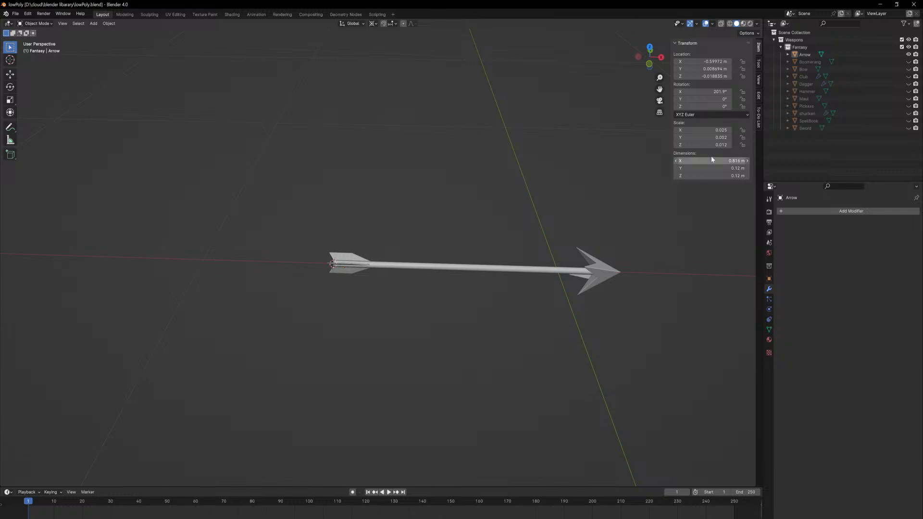
pyautogui.click(759, 115)
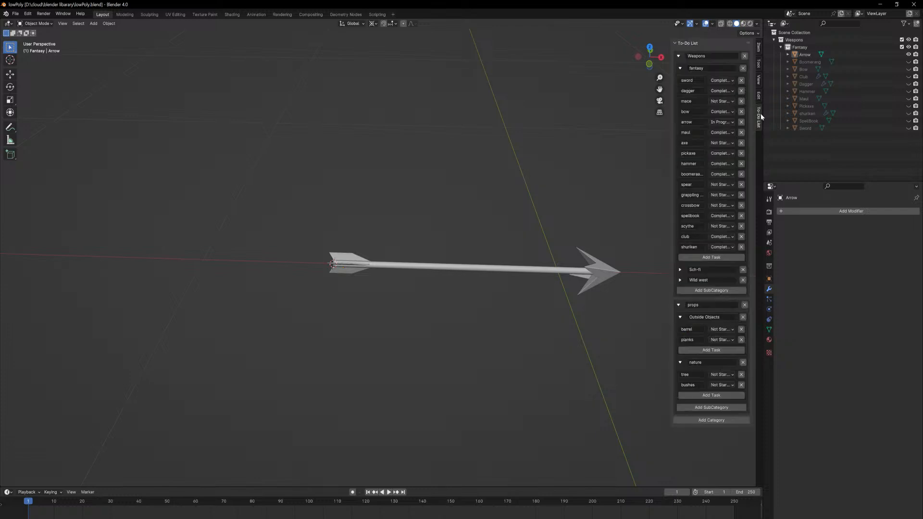
pyautogui.click(728, 122)
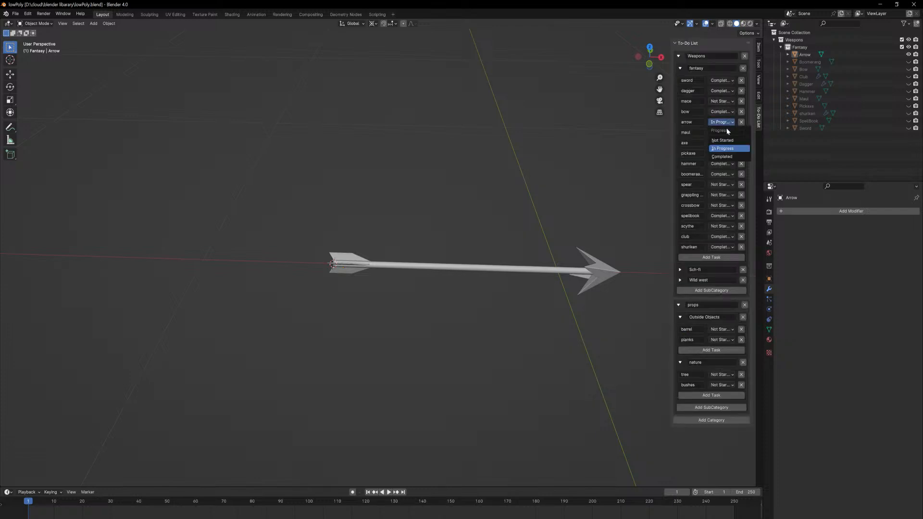
pyautogui.click(722, 157)
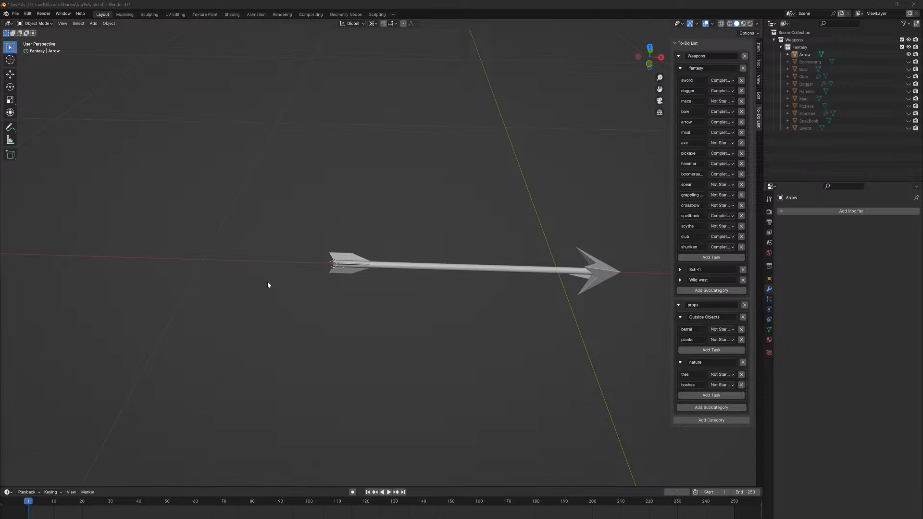
# Select the Boomerang object in the Fantasy collection.
pyautogui.scroll(-3, 382, 225)
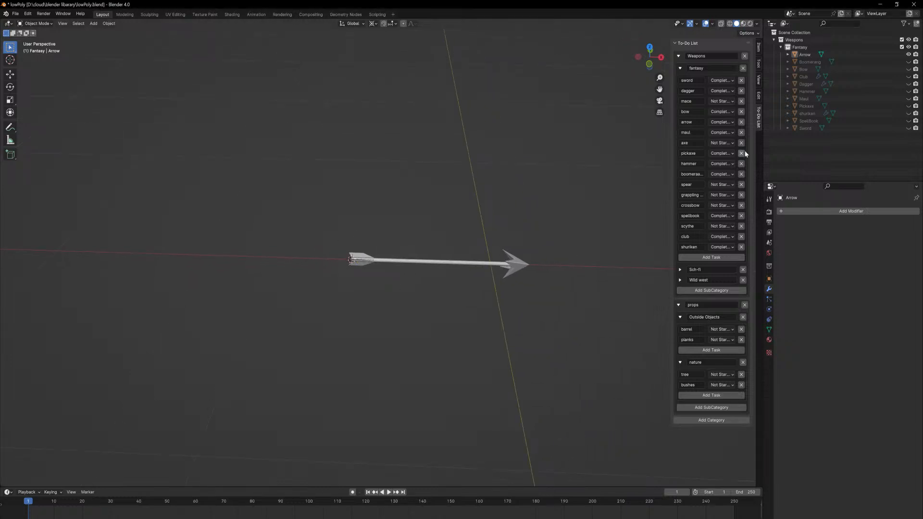
pyautogui.click(849, 54)
pyautogui.press('Down')
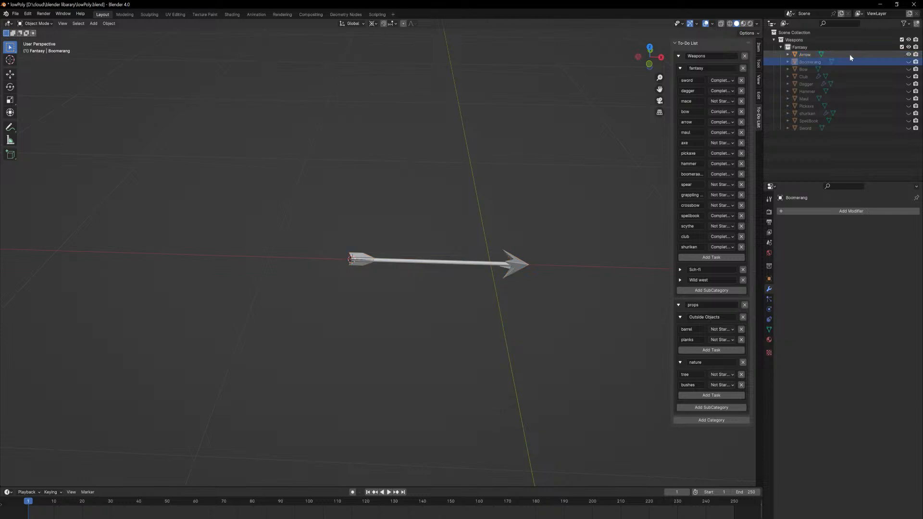
# Step through the hidden objects in the Fantasy collection from the Boomerang down to the Sword.
pyautogui.press('Down')
pyautogui.press('Down')
pyautogui.press('Down')
pyautogui.press('Down')
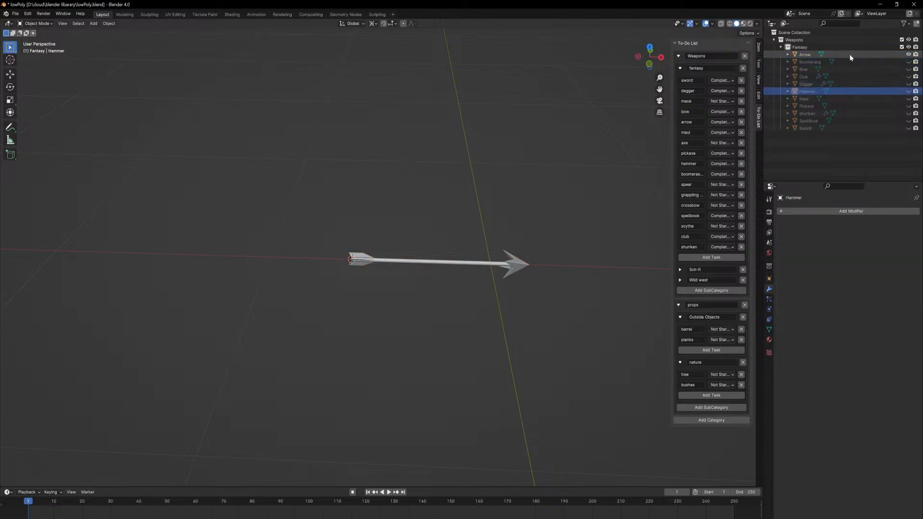
pyautogui.press('Down')
pyautogui.press('Down')
pyautogui.press('Down')
pyautogui.press('Down')
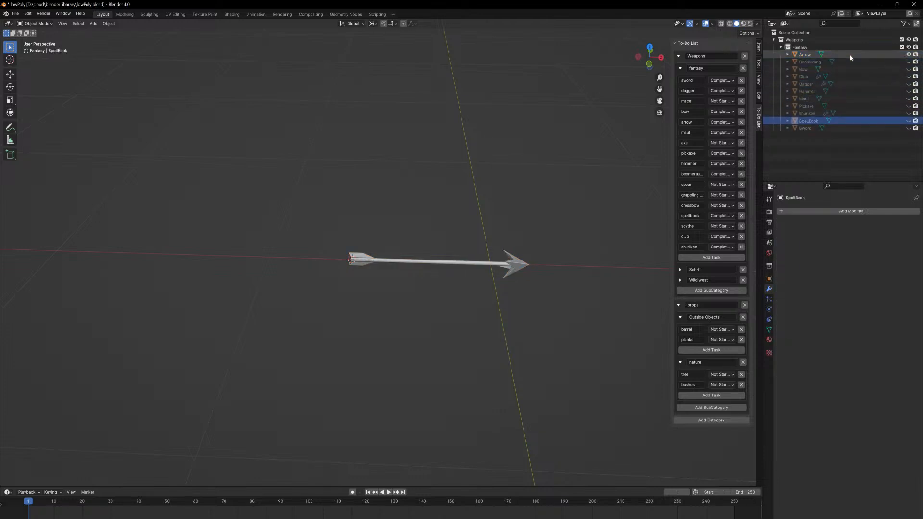
pyautogui.press('Down')
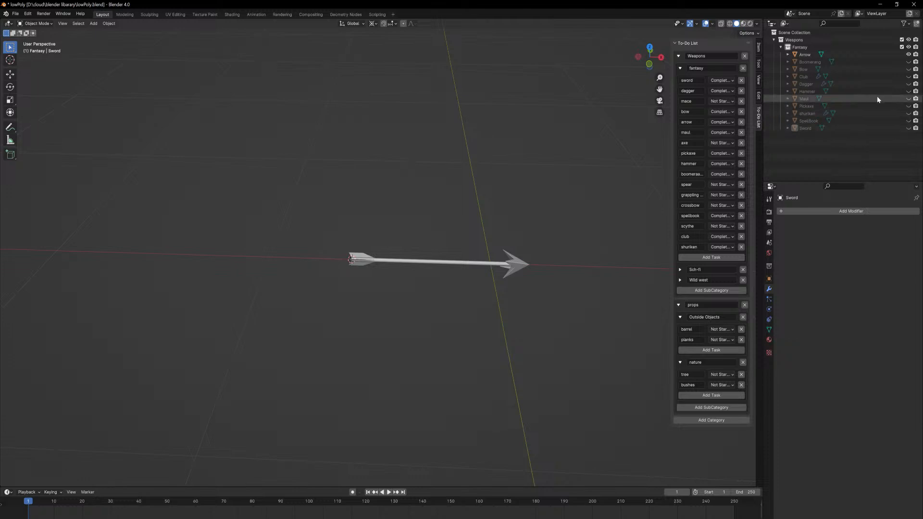
# Unhide every hidden weapon in the Fantasy collection, from the Boomerang to the Sword.
pyautogui.moveTo(908, 62); pyautogui.dragTo(908, 143)
pyautogui.scroll(-6, 480, 288)
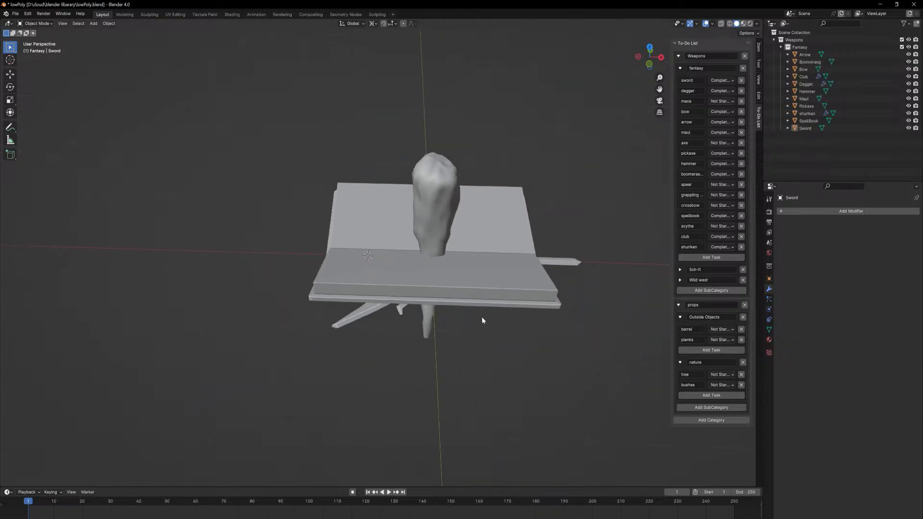
pyautogui.moveTo(500, 292); pyautogui.dragTo(540, 318, button='middle')
pyautogui.scroll(3, 529, 239)
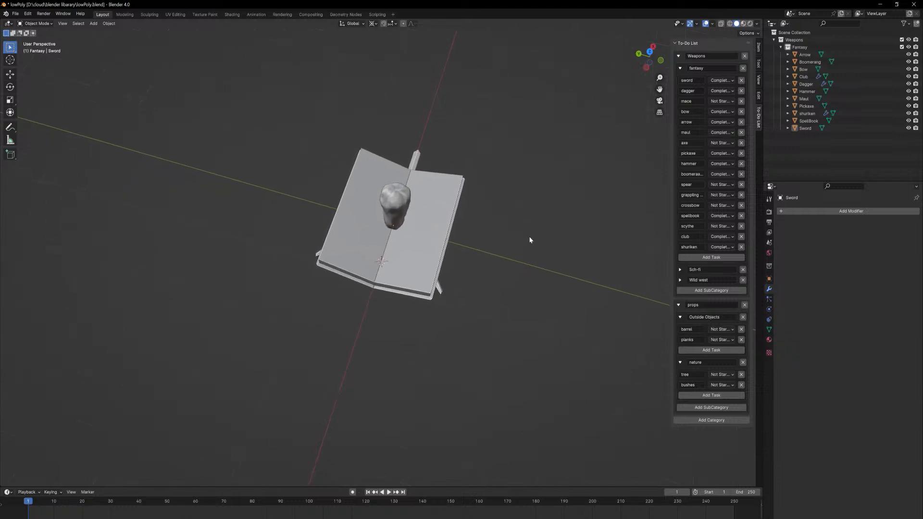
# Move the SpellBook about -2.05 m along the Y axis, away from the overlapping weapons.
pyautogui.click(421, 232)
pyautogui.moveTo(439, 243); pyautogui.dragTo(442, 234, button='middle')
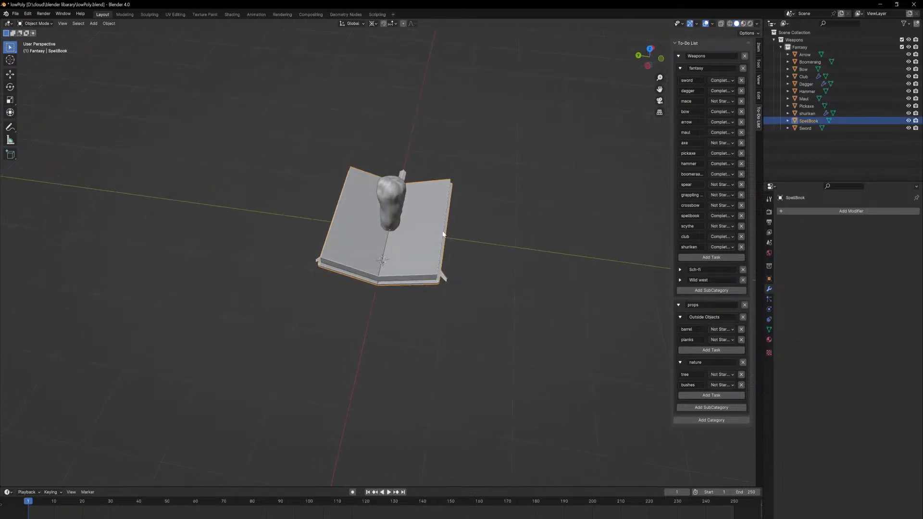
pyautogui.press('g')
pyautogui.press('y')
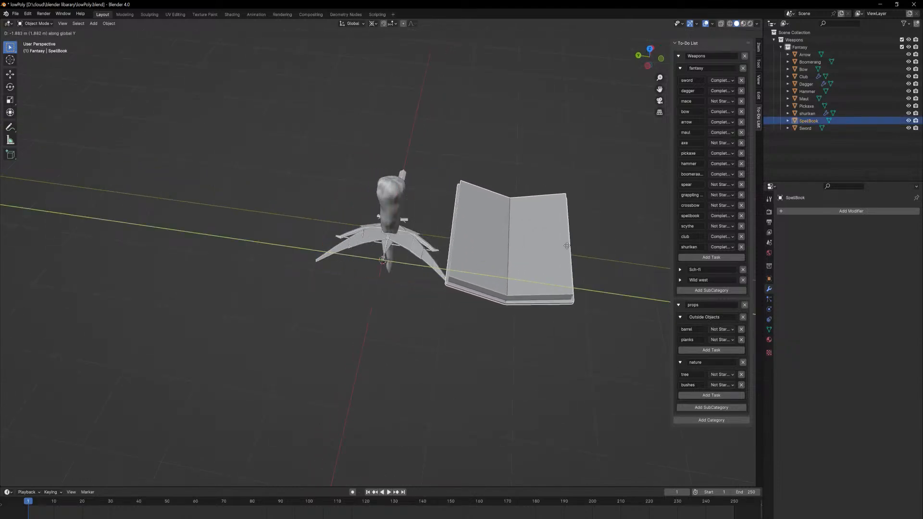
pyautogui.click(577, 249)
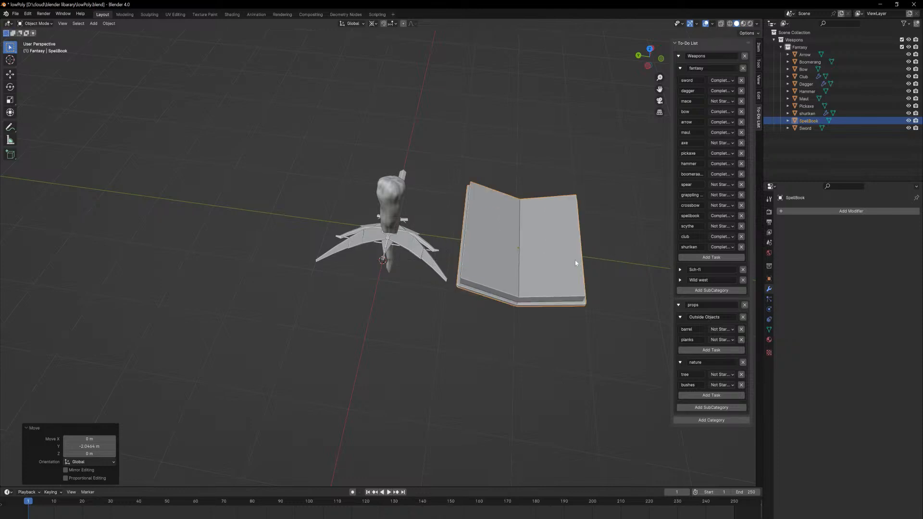
# Search the commands for the pivot point options and set the transform pivot point to Individual Origins.
pyautogui.moveTo(557, 269); pyautogui.dragTo(534, 257, button='middle')
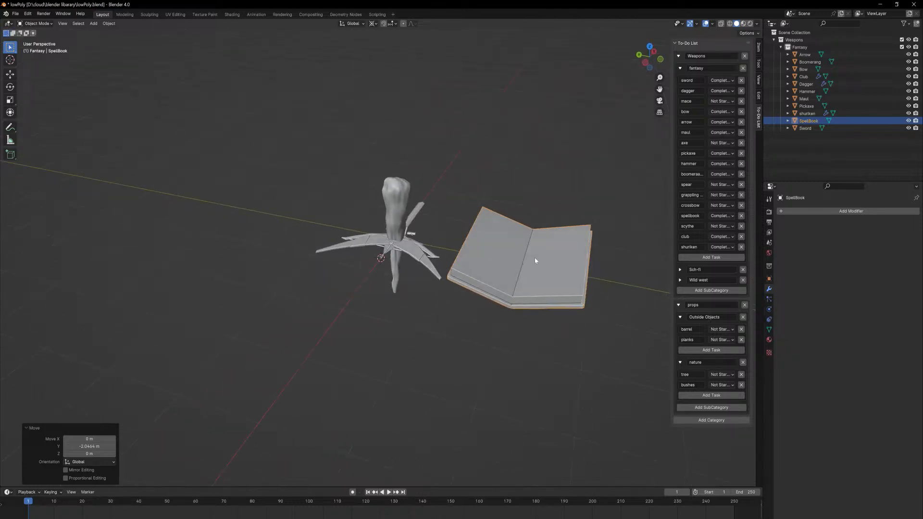
pyautogui.rightClick(534, 260)
pyautogui.moveTo(512, 179); pyautogui.dragTo(514, 177, button='middle')
pyautogui.press('F3')
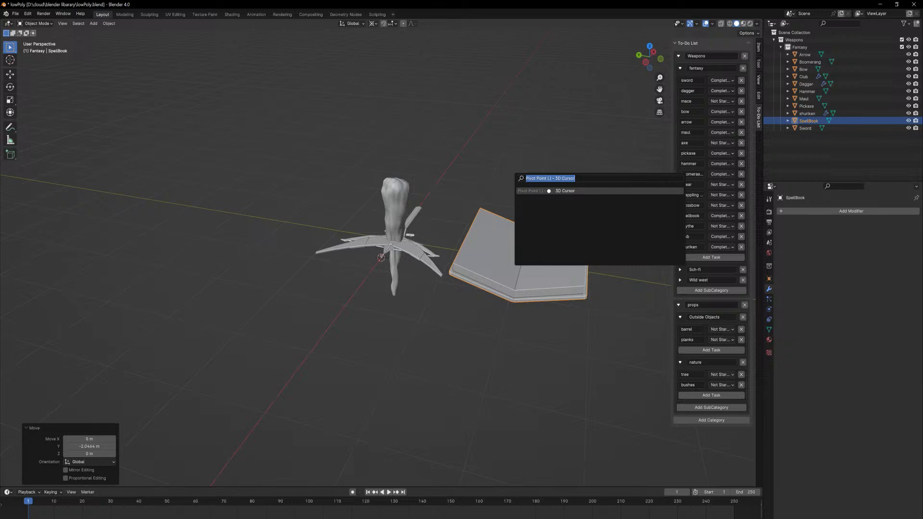
pyautogui.write('pivot')
pyautogui.press('Down')
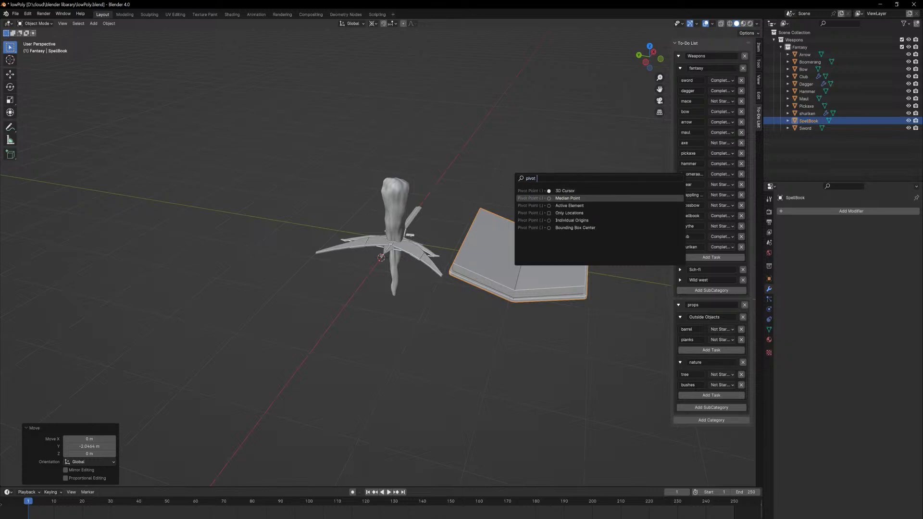
pyautogui.press('Down')
pyautogui.press('Down')
pyautogui.press('Down')
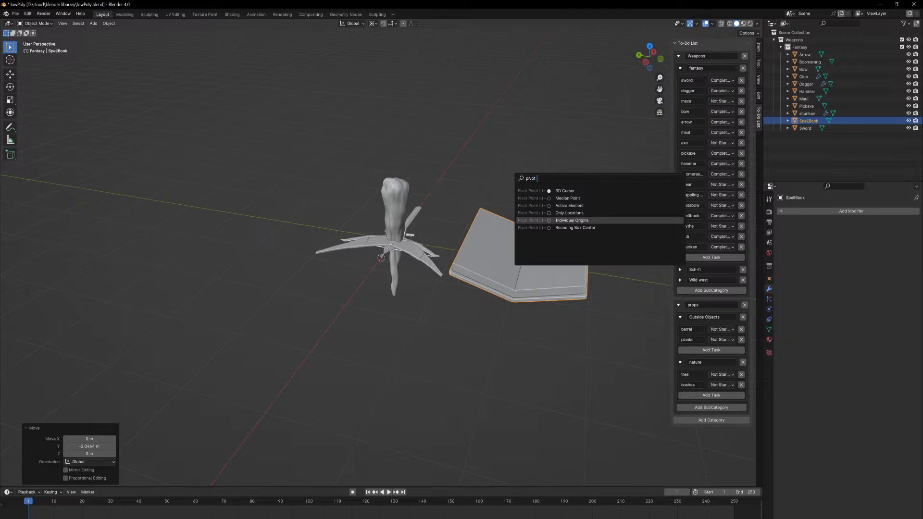
pyautogui.press('Return')
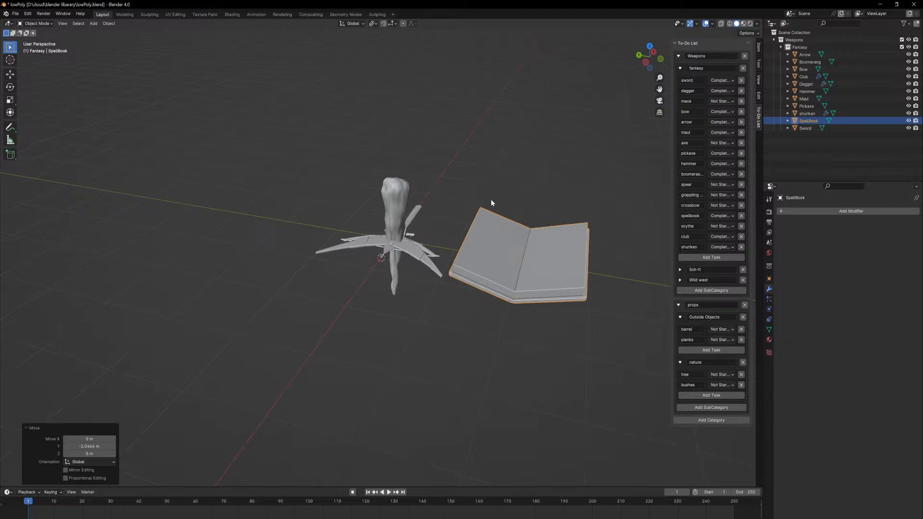
# Scale the SpellBook down uniformly to about 0.543 of its size.
pyautogui.scroll(-2, 481, 221)
pyautogui.press('s')
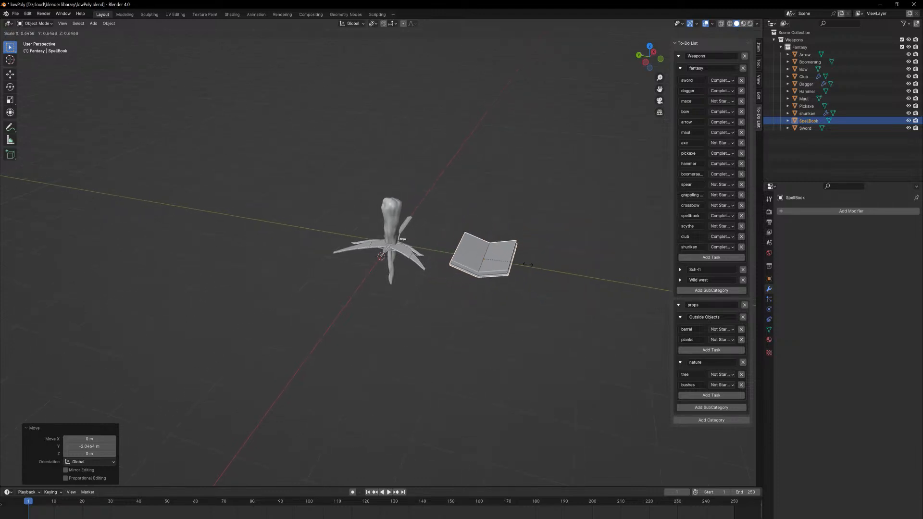
pyautogui.click(512, 262)
pyautogui.moveTo(512, 262); pyautogui.dragTo(434, 288, button='middle')
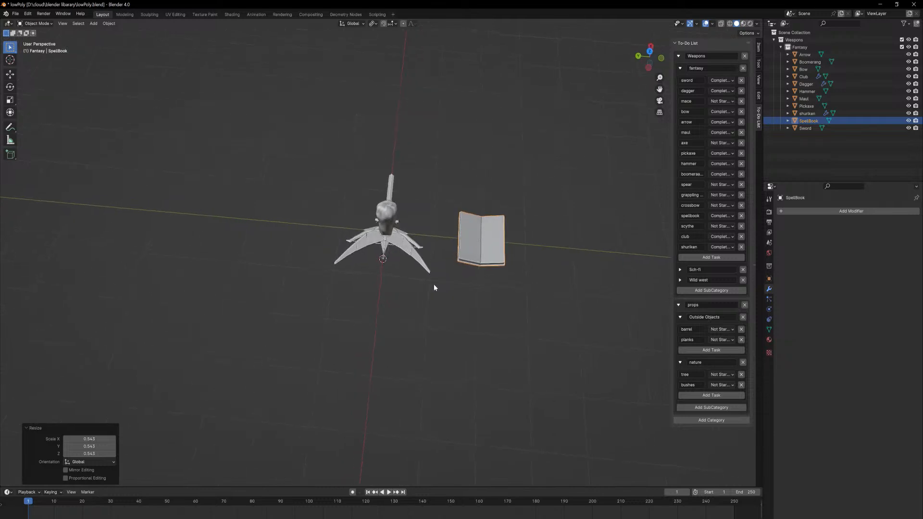
# Move the Boomerang along the Y axis out of the pile to beyond the SpellBook.
pyautogui.click(408, 250)
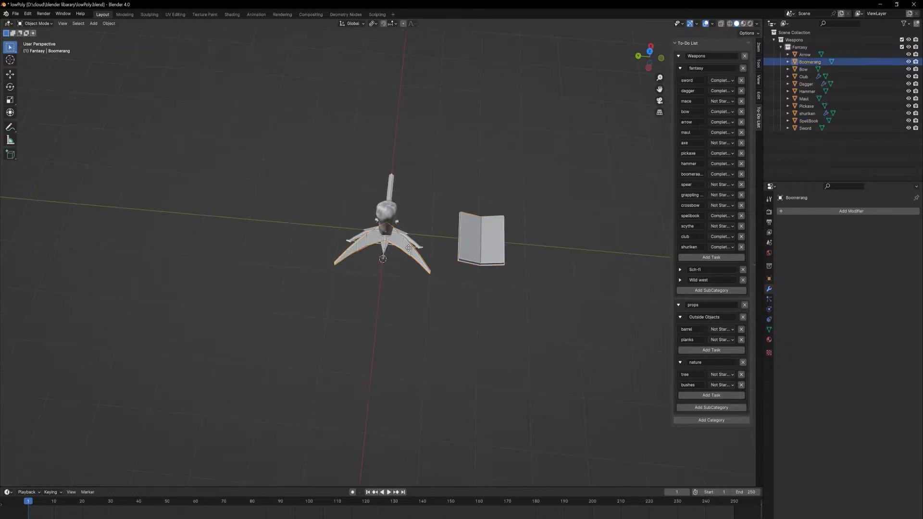
pyautogui.press('g')
pyautogui.press('x')
pyautogui.press('y')
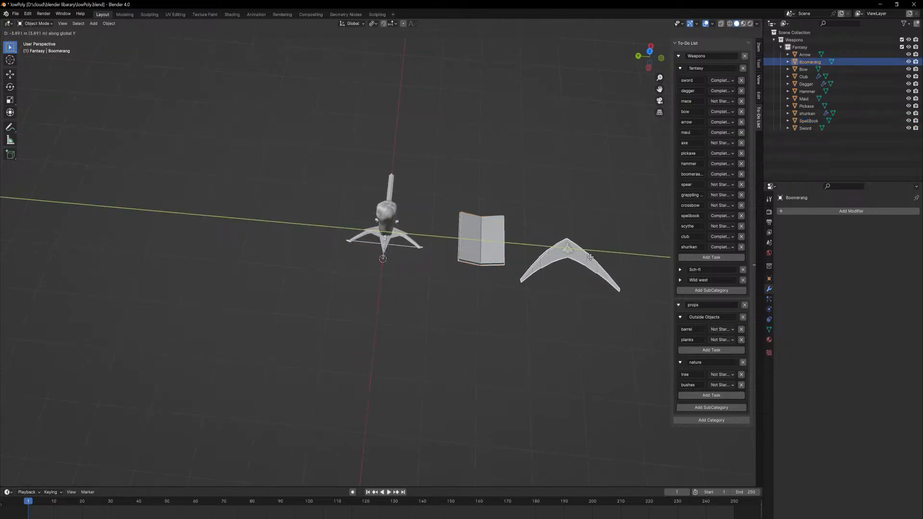
pyautogui.click(589, 258)
# Move the Club about -0.99 m along the Y axis into the gap between the Bow and the SpellBook.
pyautogui.click(386, 246)
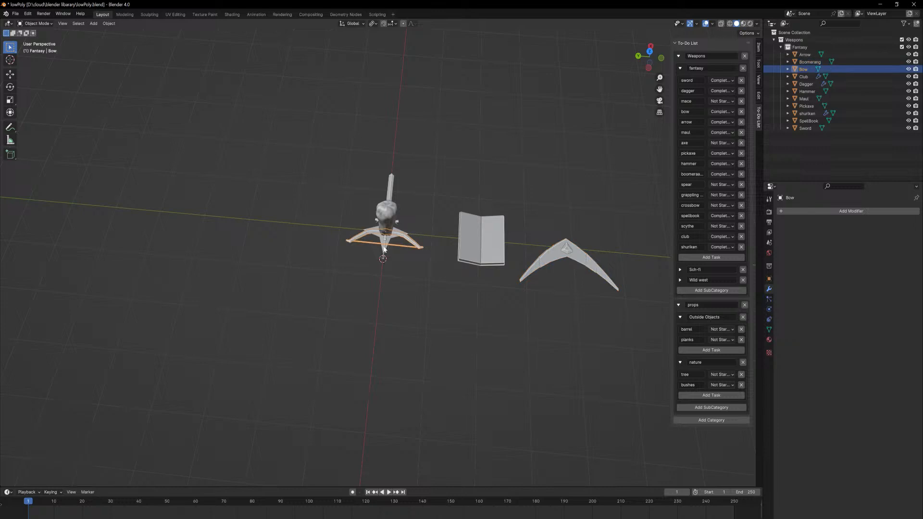
pyautogui.keyDown('shift'); pyautogui.click(390, 245); pyautogui.keyUp('shift')
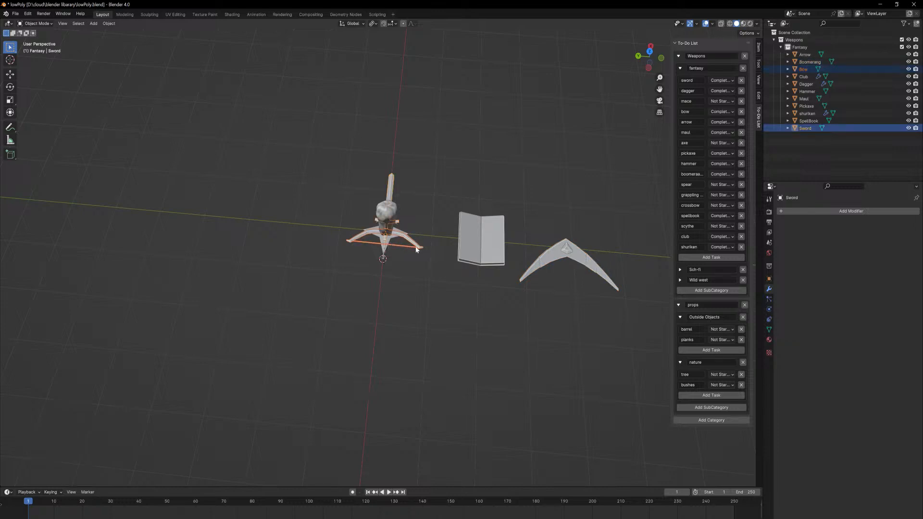
pyautogui.click(413, 230)
pyautogui.click(386, 223)
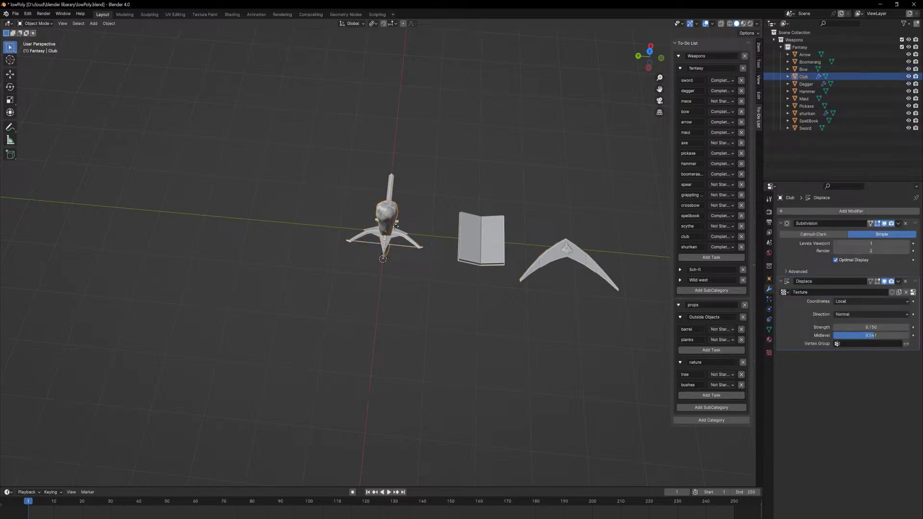
pyautogui.press('g')
pyautogui.press('x')
pyautogui.press('y')
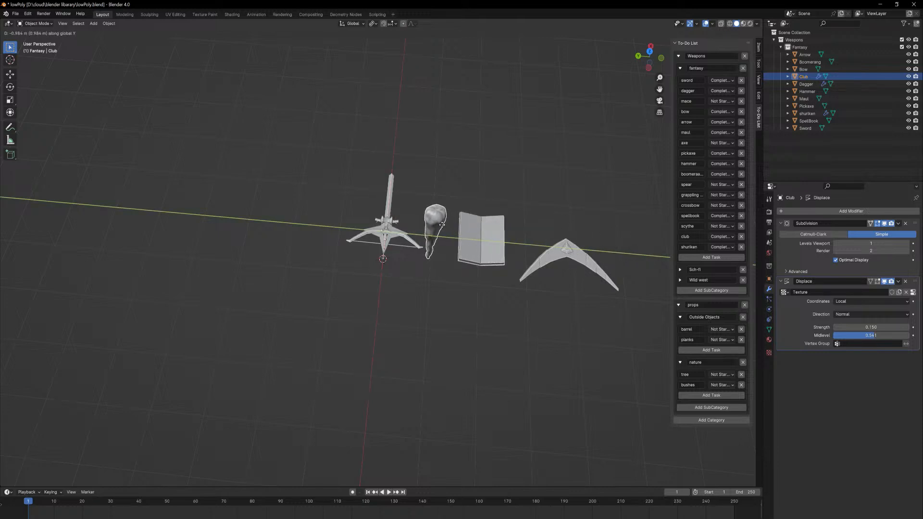
pyautogui.click(409, 241)
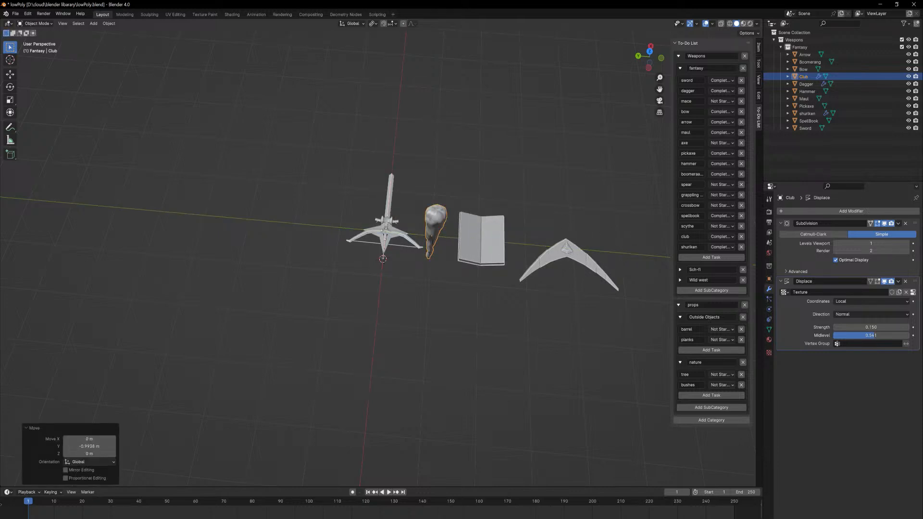
# Rotate the Club 90° about the X axis and 90° about the Z axis.
pyautogui.press('r')
pyautogui.press('x')
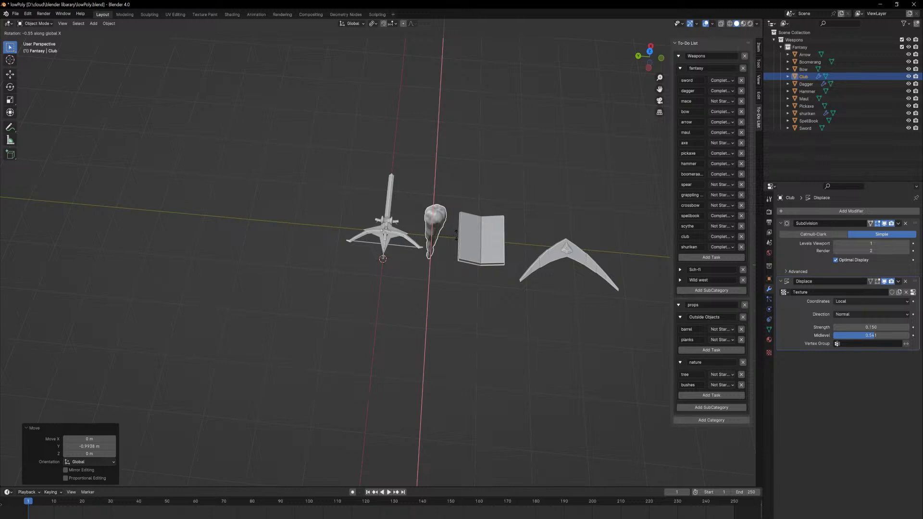
pyautogui.write('90')
pyautogui.press('Return')
pyautogui.write('rz90')
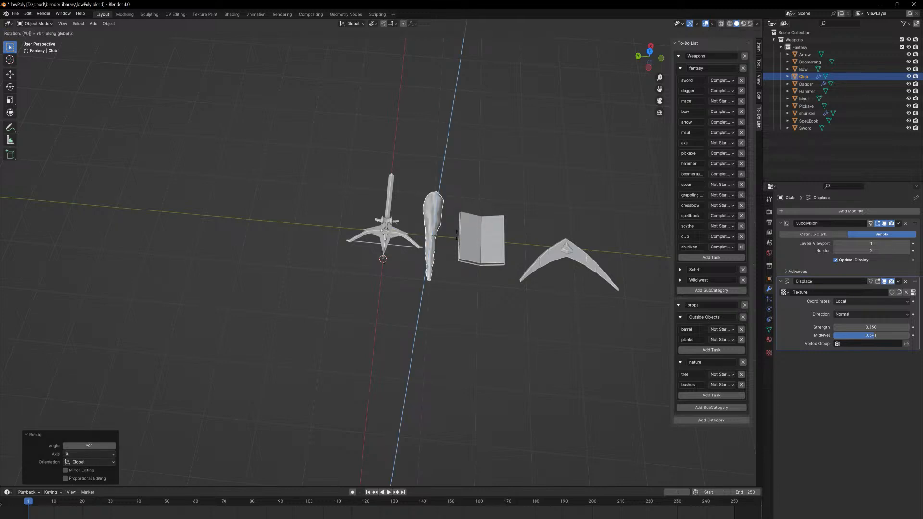
pyautogui.press('Return')
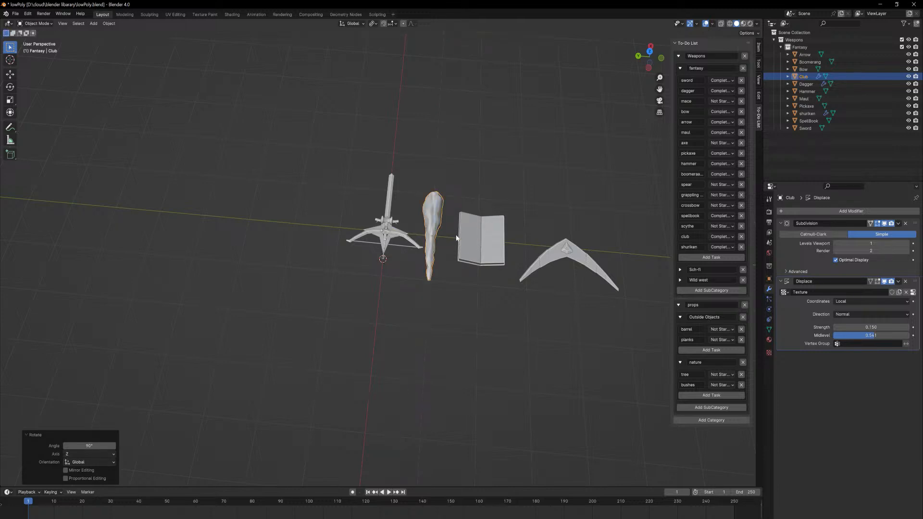
# Scale the Maul up by about 3.645 and move it along the Y axis past the Boomerang.
pyautogui.click(405, 249)
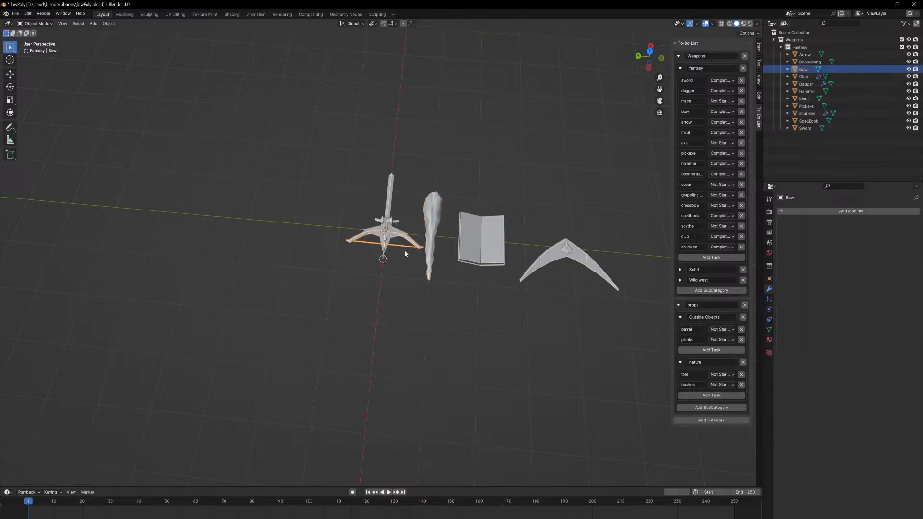
pyautogui.click(387, 222)
pyautogui.press('s')
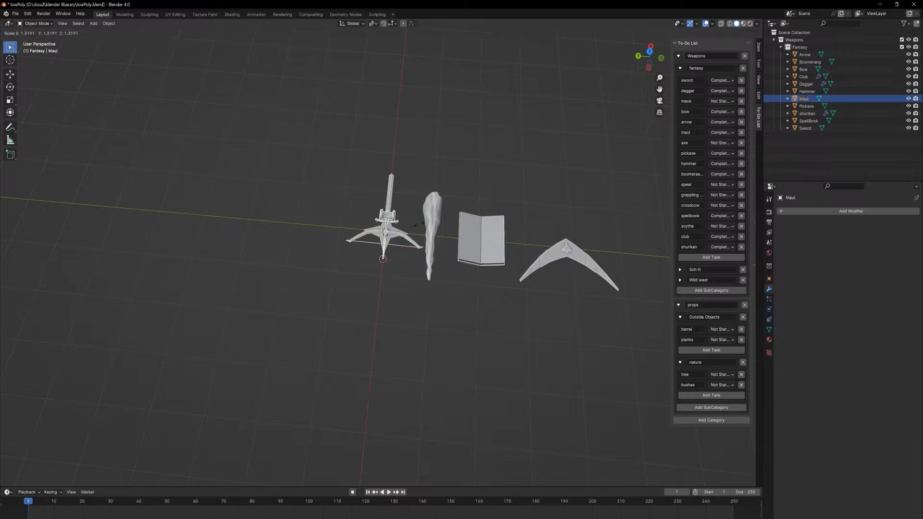
pyautogui.click(480, 207)
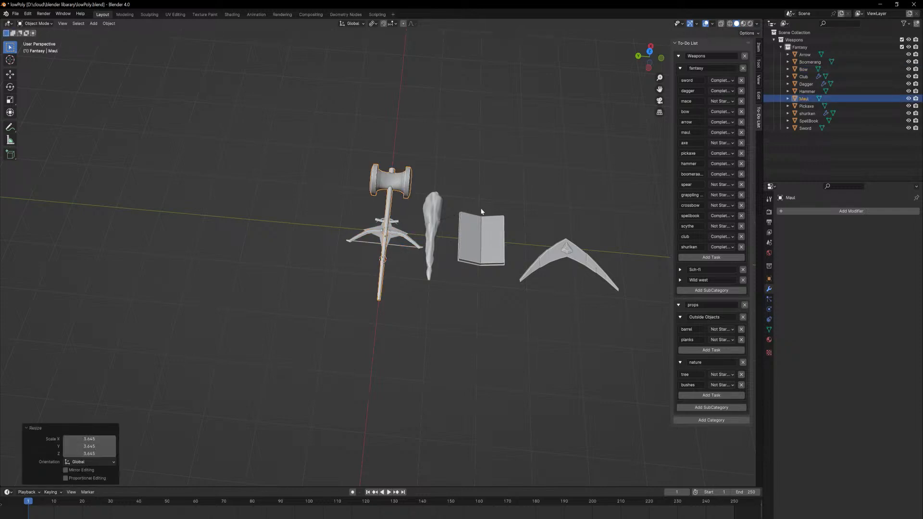
pyautogui.press('g')
pyautogui.press('x')
pyautogui.press('y')
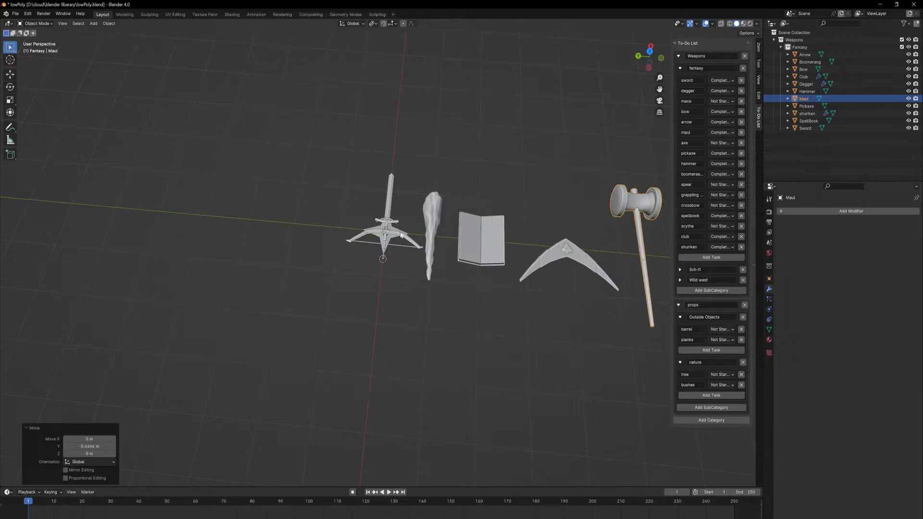
# Scale the Sword up by about 1.723 and move it about 1.63 m along the X axis, clear of the Bow.
pyautogui.click(389, 207)
pyautogui.press('s')
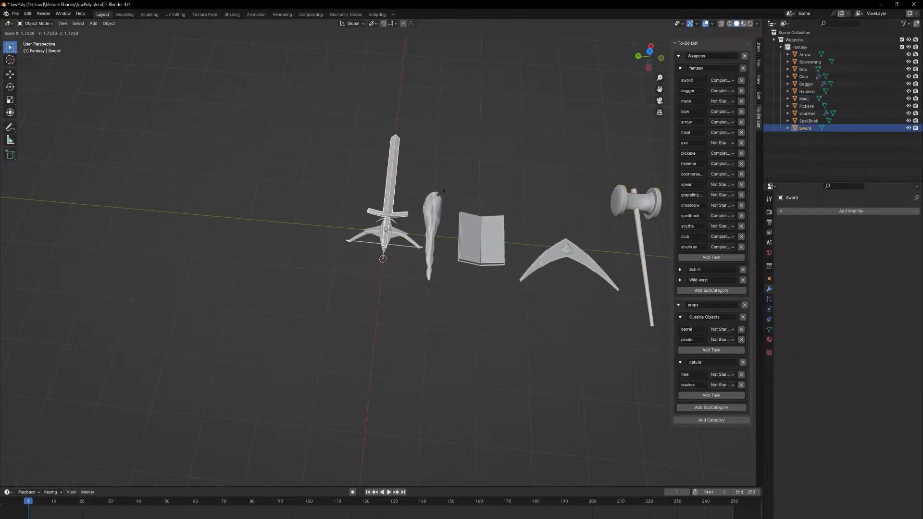
pyautogui.click(441, 193)
pyautogui.press('g')
pyautogui.press('x')
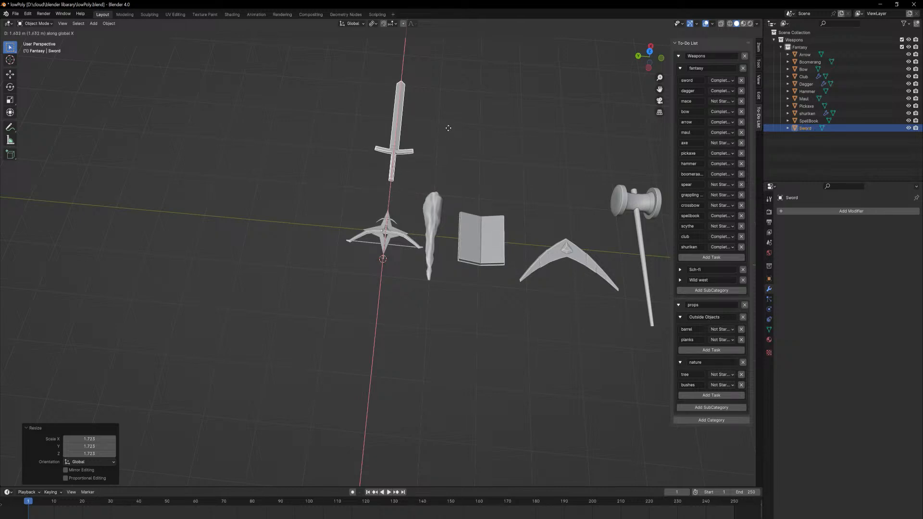
pyautogui.click(447, 128)
# Scale the Pickaxe up by about 2.88 and move it about 2.2 m in X and -1.0 m in Y, beside the Sword.
pyautogui.click(393, 218)
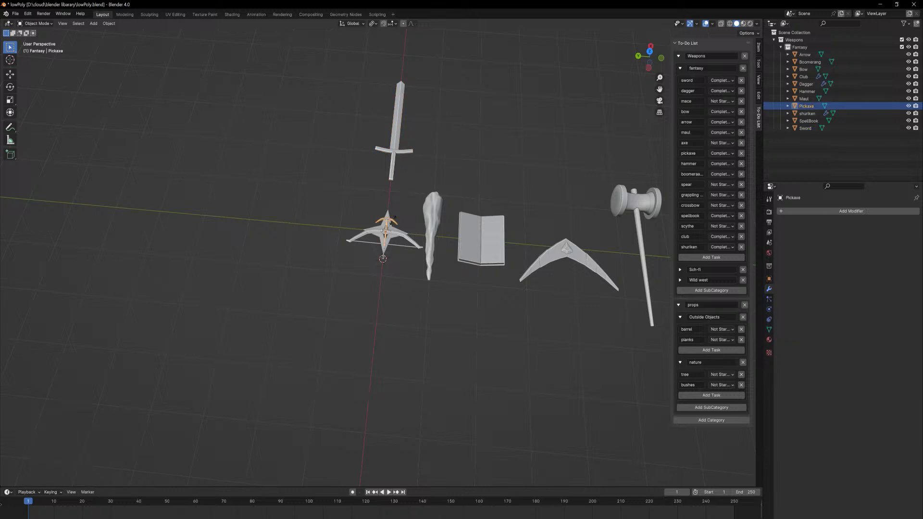
pyautogui.press('s')
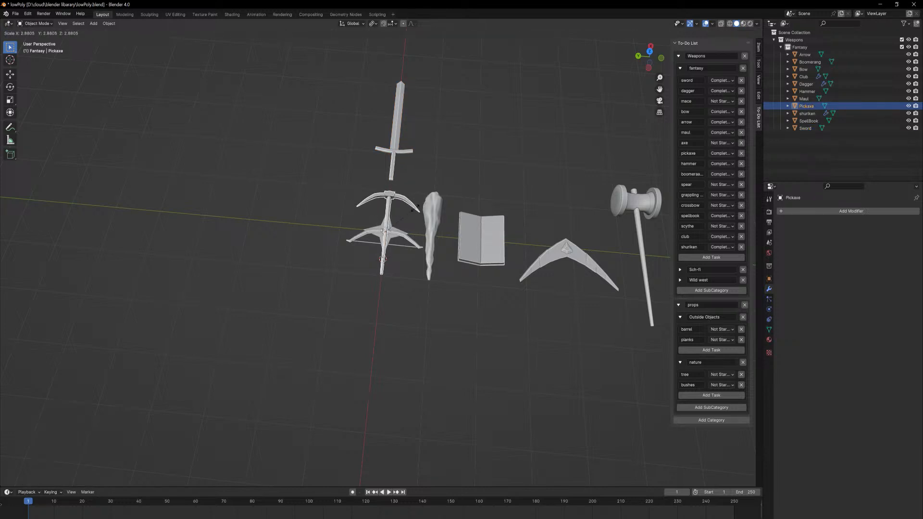
pyautogui.click(417, 209)
pyautogui.press('g')
pyautogui.hotkey('shift', 'z')
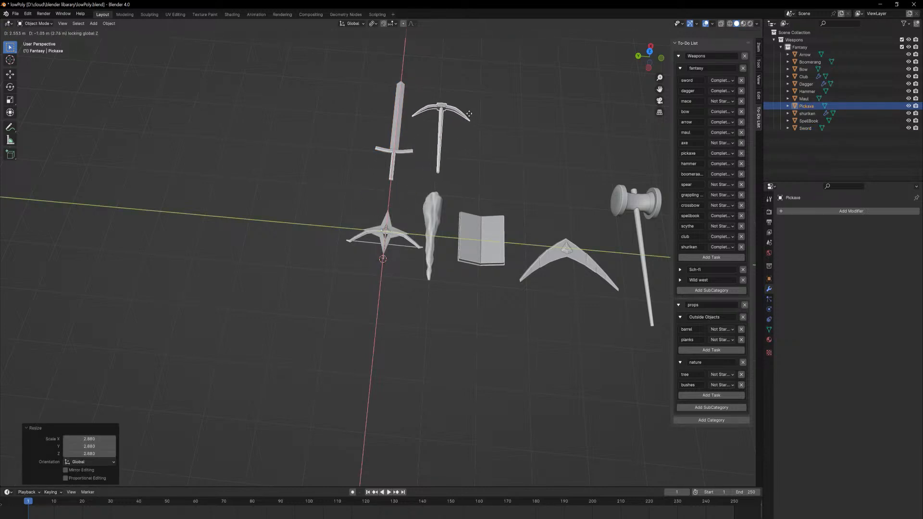
pyautogui.click(469, 127)
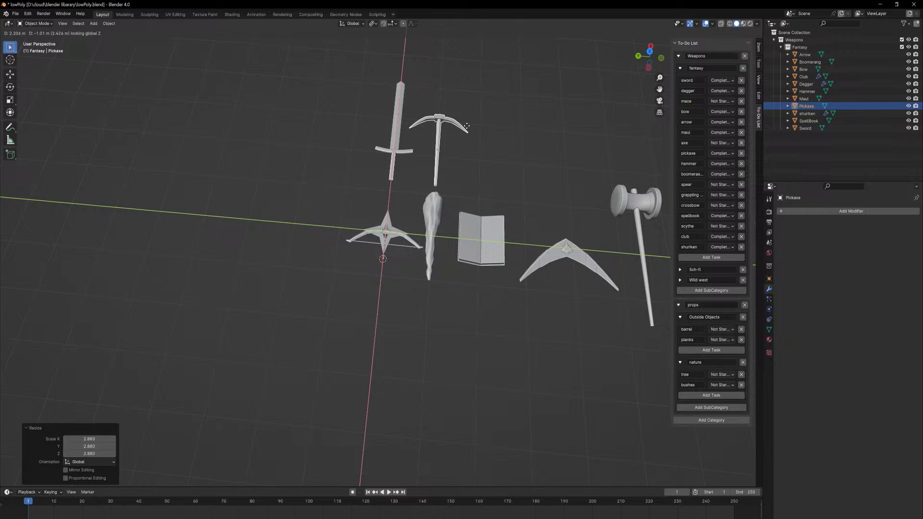
# Scale the shuriken down to about 0.387 and move it about 0.19 m in X and -3.01 m in Y, between SpellBook and Boomerang.
pyautogui.press('KP_7')
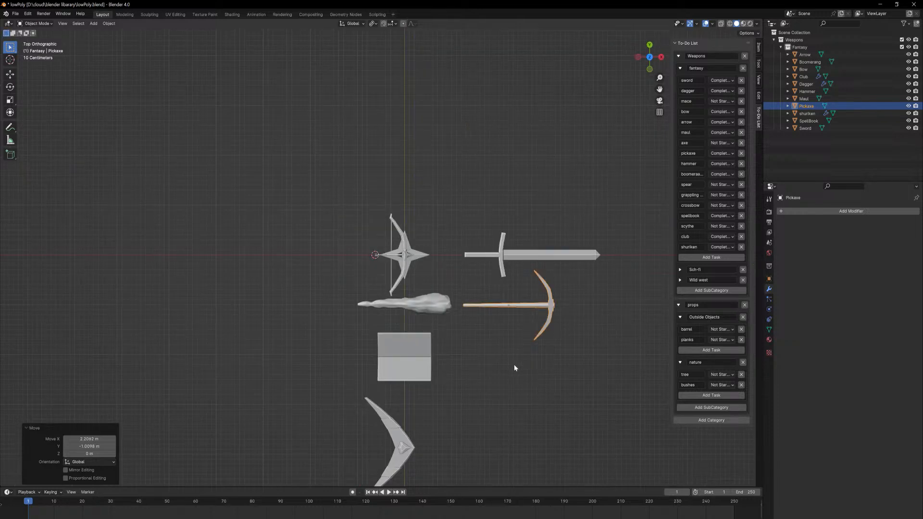
pyautogui.keyDown('shift'); pyautogui.moveTo(513, 371); pyautogui.dragTo(457, 273, button='middle'); pyautogui.keyUp('shift')
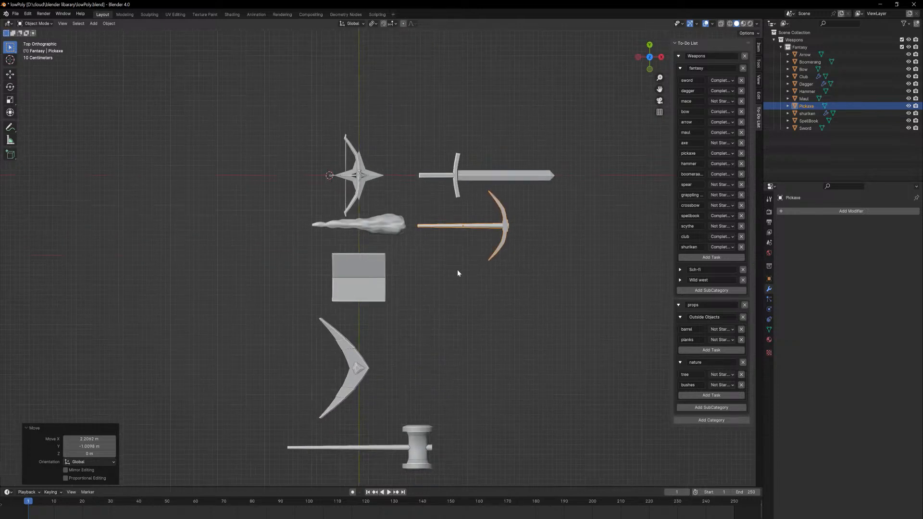
pyautogui.click(376, 176)
pyautogui.press('s')
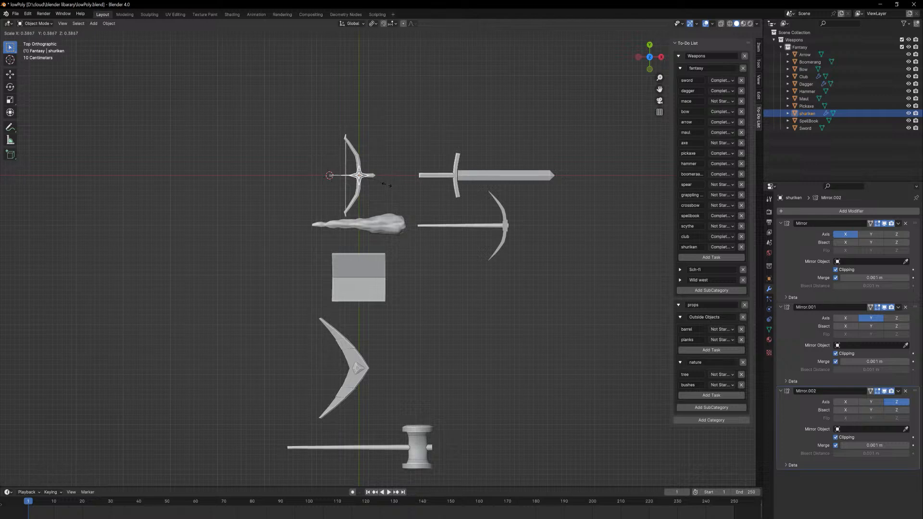
pyautogui.click(387, 184)
pyautogui.press('g')
pyautogui.hotkey('shift', 'z')
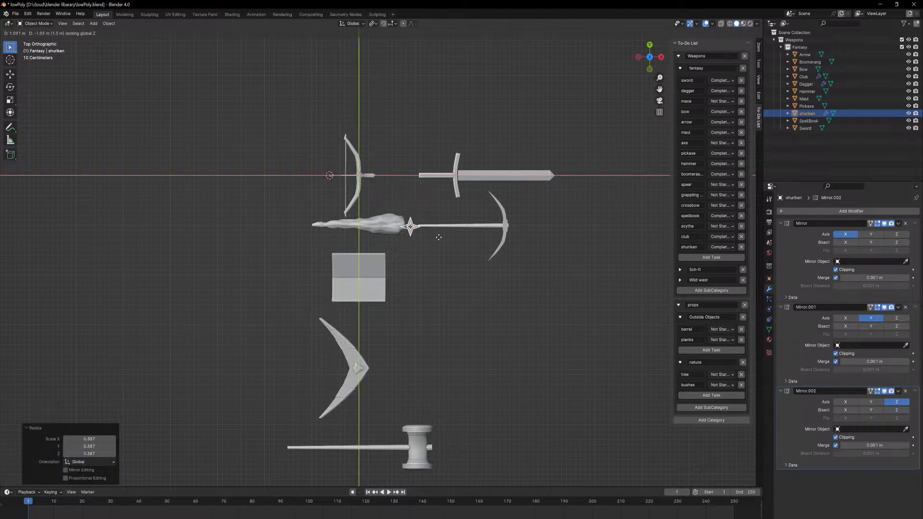
pyautogui.click(396, 336)
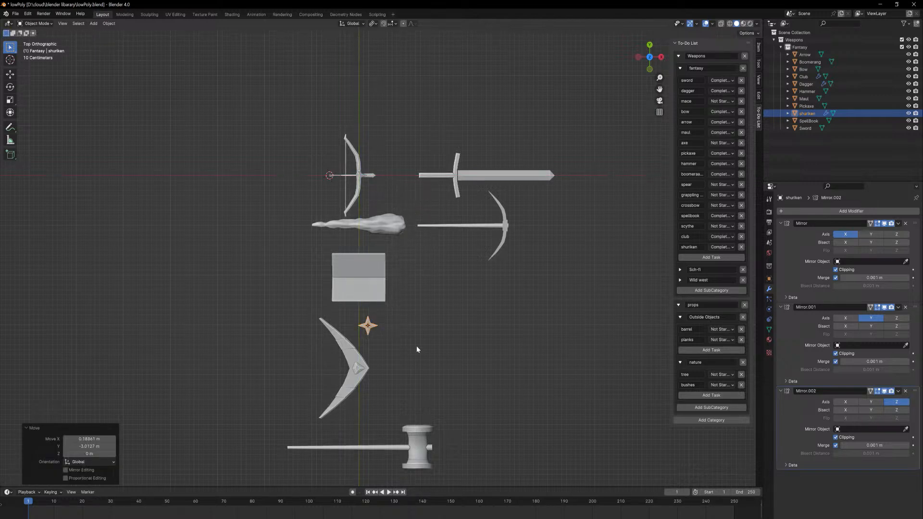
pyautogui.click(435, 332)
# Scale the Dagger up by about 2.1 and move it in the XY plane into the gap between the Sword and the Pickaxe.
pyautogui.click(375, 175)
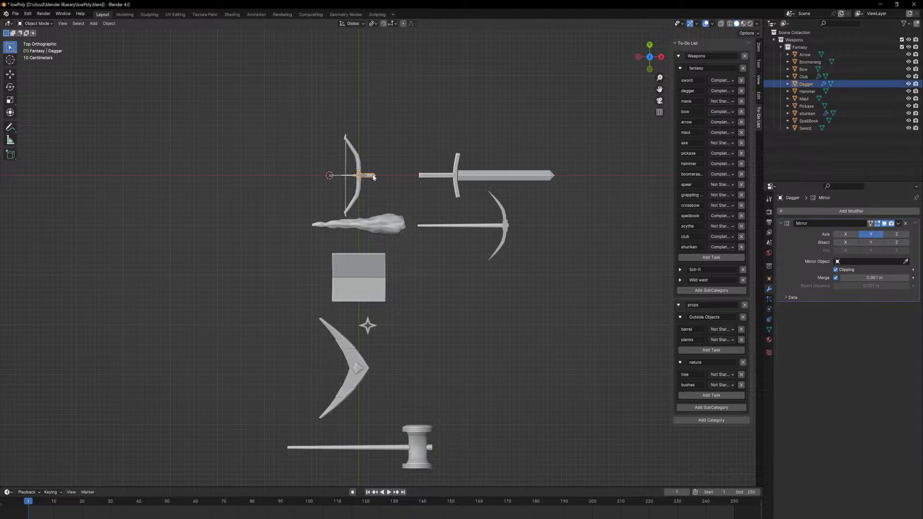
pyautogui.press('s')
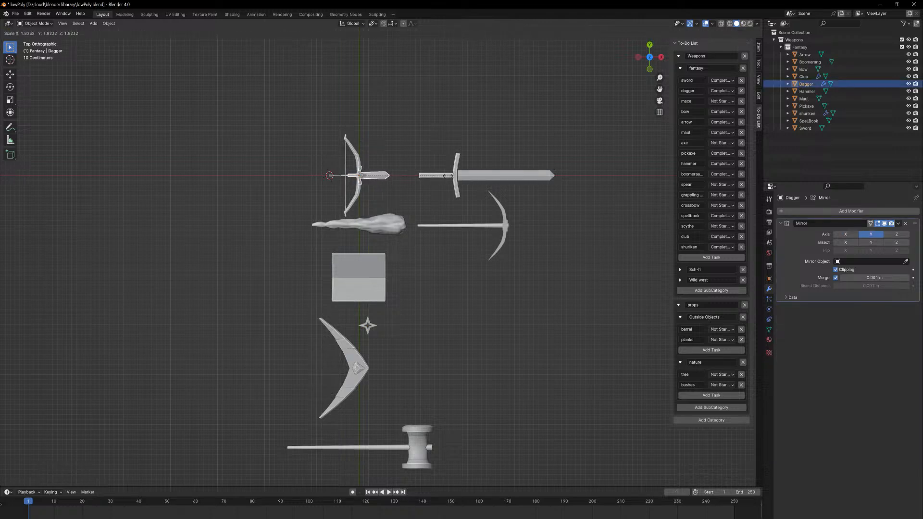
pyautogui.press('Return')
pyautogui.press('g')
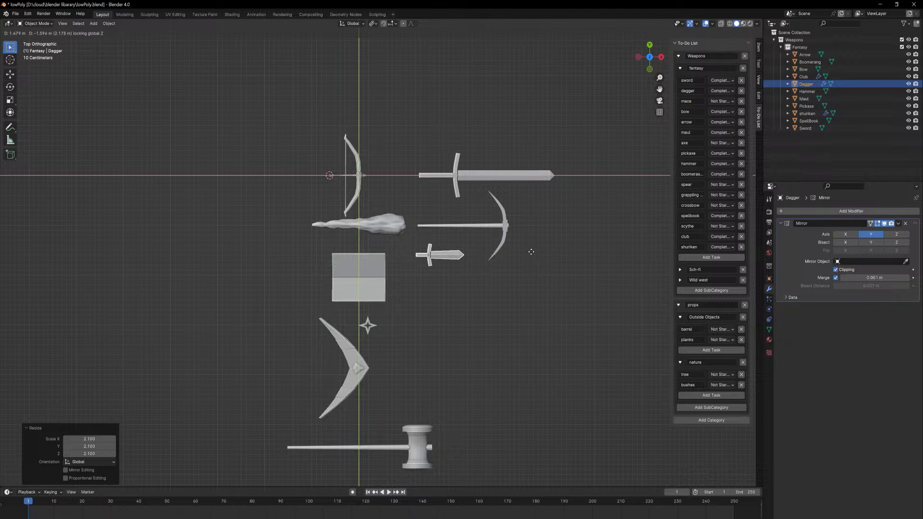
pyautogui.click(532, 206)
# Move the Bow and Arrow together about 1.87 m in X and -2.48 m in Y, and scale both up.
pyautogui.moveTo(316, 127); pyautogui.dragTo(381, 200)
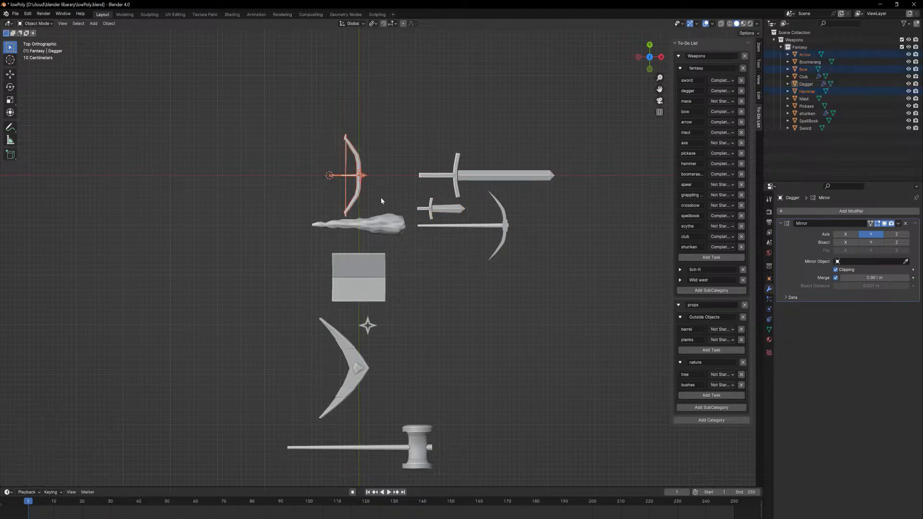
pyautogui.moveTo(327, 127); pyautogui.dragTo(380, 168)
pyautogui.keyDown('shift'); pyautogui.click(364, 176); pyautogui.keyUp('shift')
pyautogui.press('g')
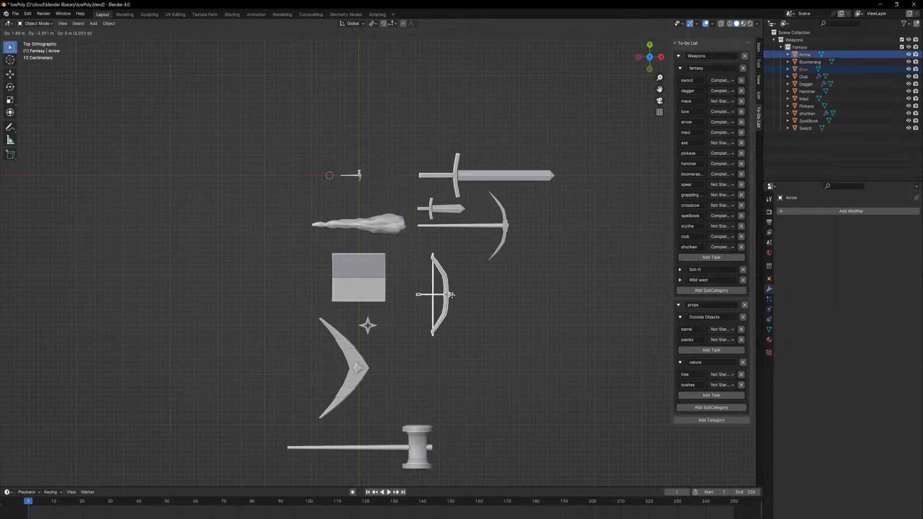
pyautogui.click(452, 295)
pyautogui.press('s')
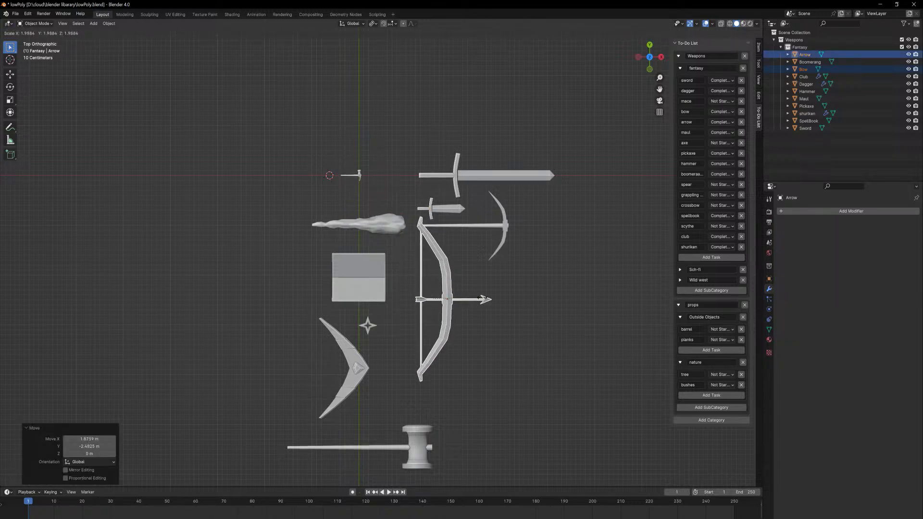
pyautogui.click(477, 307)
# Shift the Arrow slightly in the negative X direction against the Bow.
pyautogui.click(471, 299)
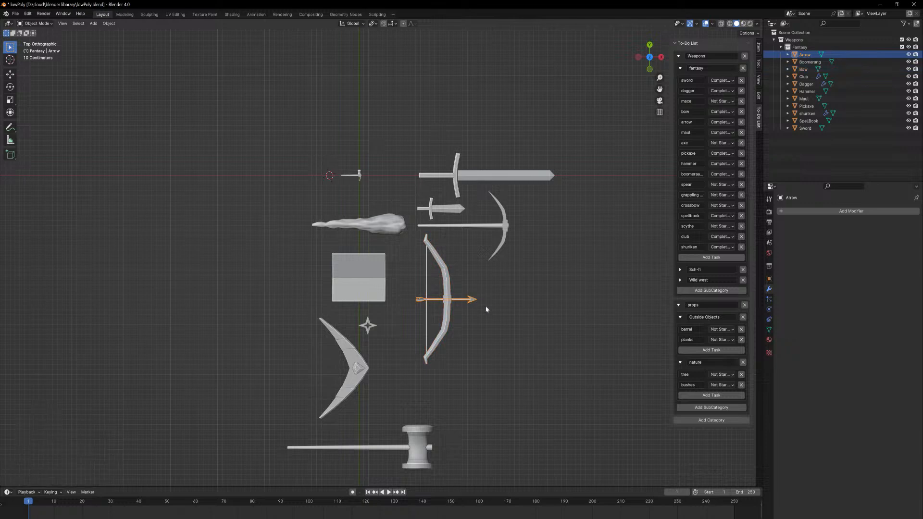
pyautogui.press('g')
pyautogui.press('x')
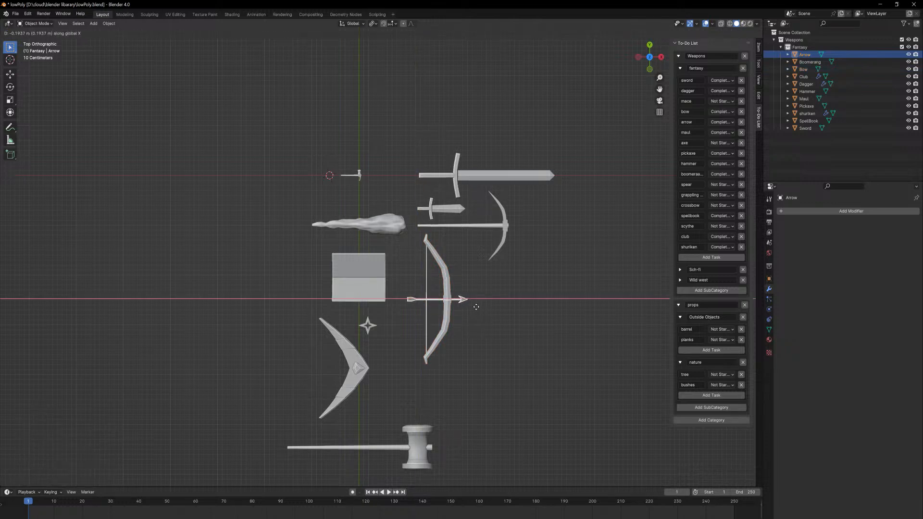
pyautogui.click(485, 311)
# Move the Bow and Arrow together about 0.46 m in X and -0.07 m in Y.
pyautogui.moveTo(495, 329); pyautogui.dragTo(402, 275)
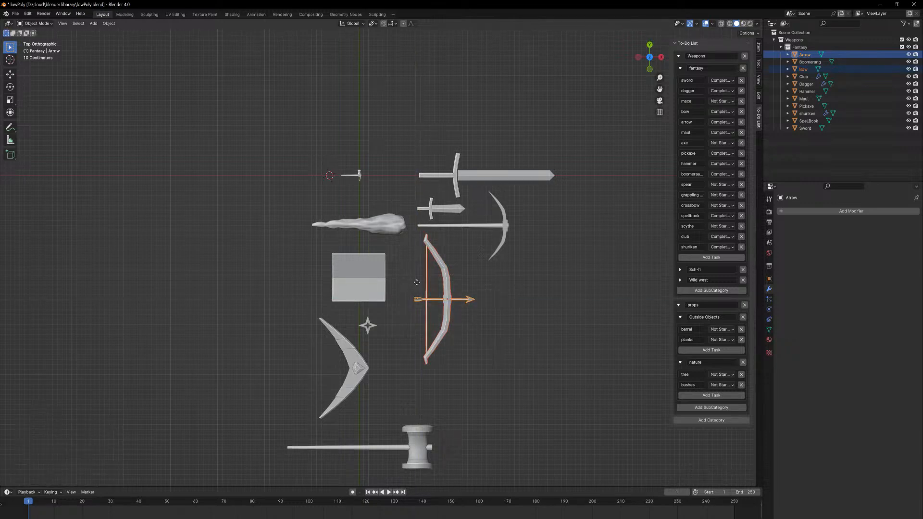
pyautogui.press('g')
pyautogui.hotkey('shift', 'z')
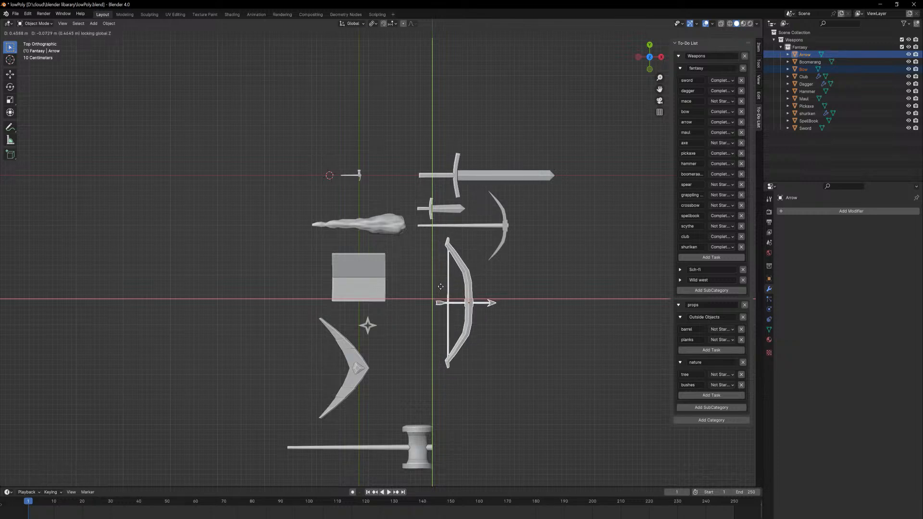
pyautogui.click(440, 287)
# Scale the Hammer up by about 2.464 and move it about 0.40 m along the X axis.
pyautogui.click(359, 176)
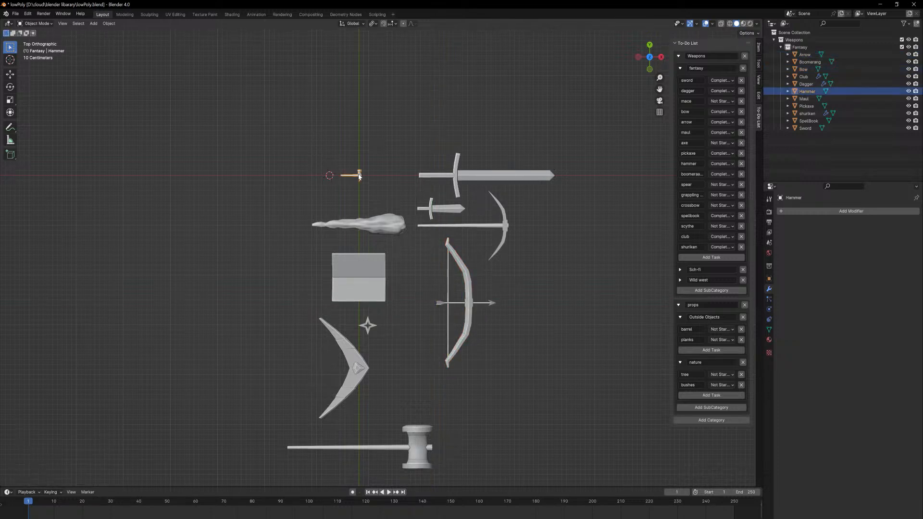
pyautogui.press('s')
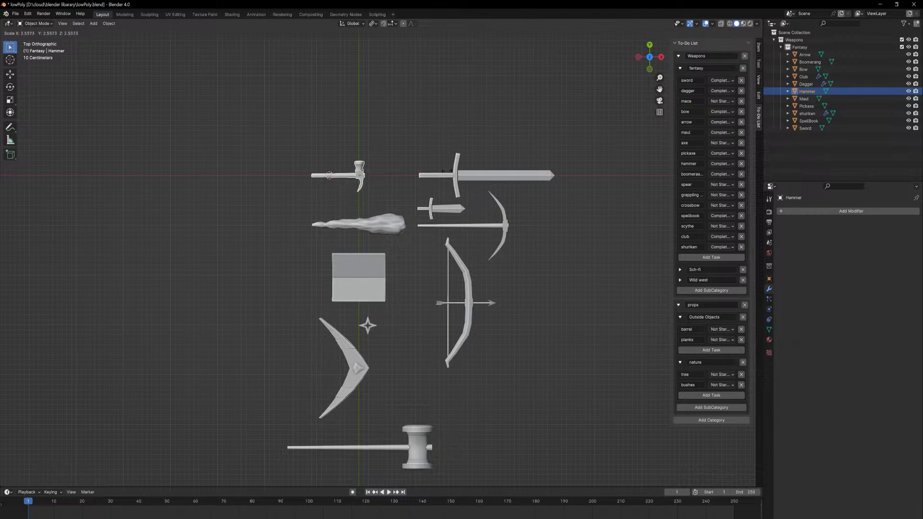
pyautogui.click(443, 174)
pyautogui.press('g')
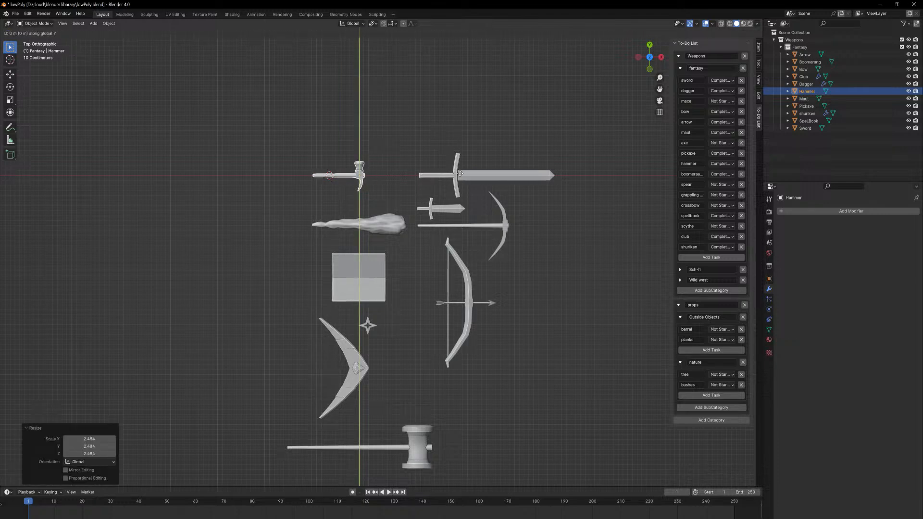
pyautogui.click(464, 176)
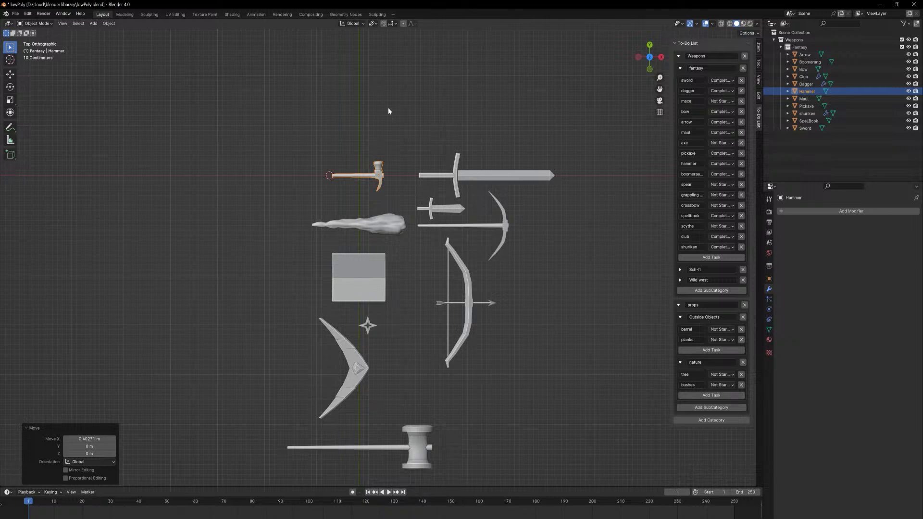
pyautogui.click(483, 186)
# Save the lowPoly.blend file and show the weapons with their colours in Material Preview shading.
pyautogui.moveTo(508, 261); pyautogui.dragTo(561, 258, button='middle')
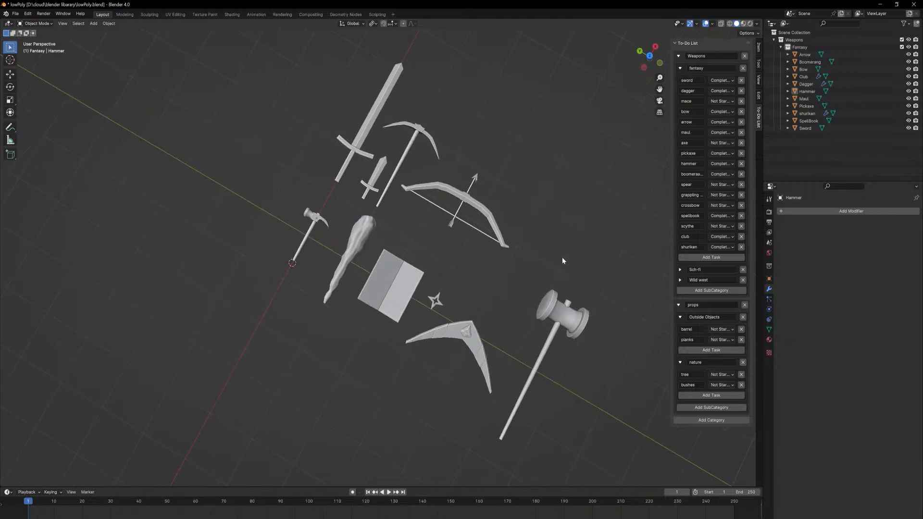
pyautogui.hotkey('ctrl', 's')
pyautogui.moveTo(518, 189); pyautogui.dragTo(536, 194, button='middle')
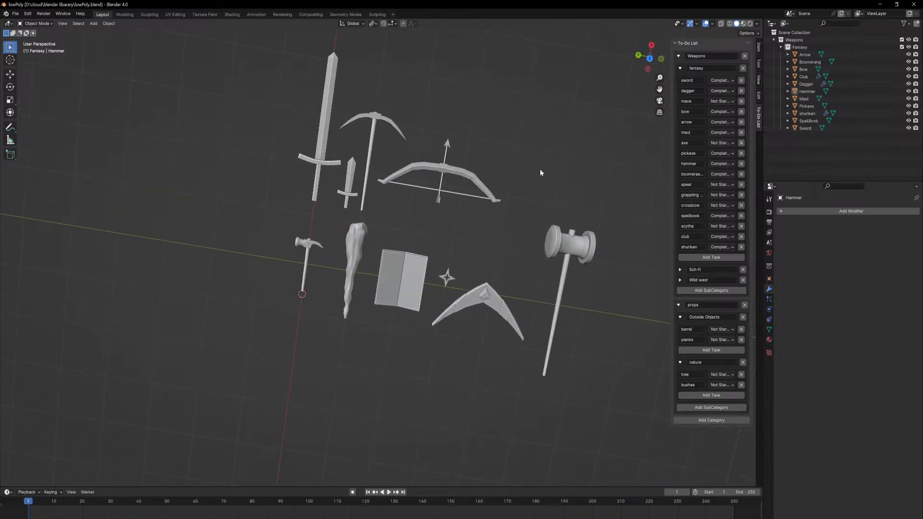
pyautogui.click(744, 24)
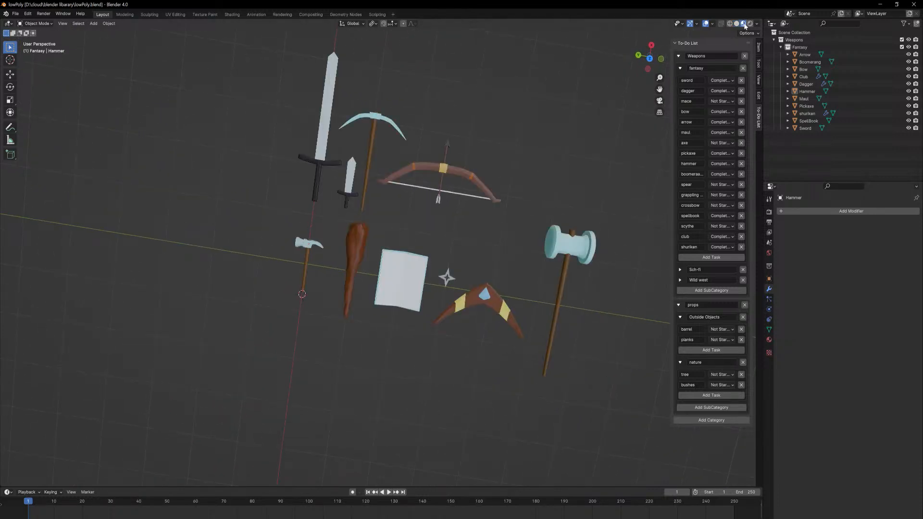
pyautogui.moveTo(540, 187); pyautogui.dragTo(513, 241, button='middle')
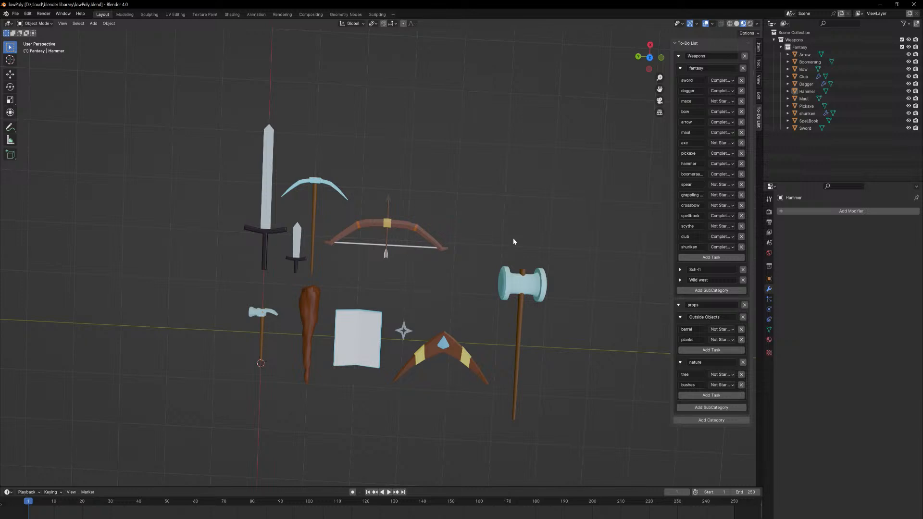
# Move the Arrow about -0.24 m along the X axis, back through the Bow.
pyautogui.click(386, 256)
pyautogui.press('g')
pyautogui.press('y')
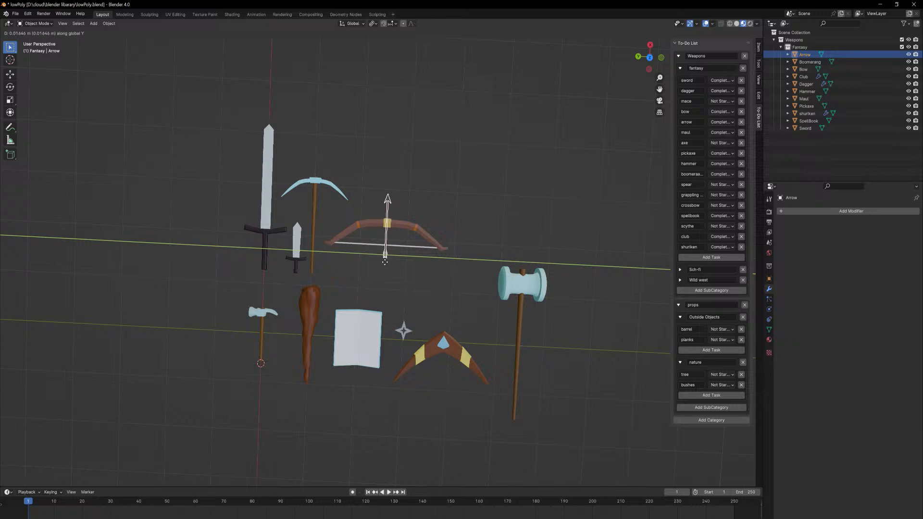
pyautogui.press('x')
pyautogui.click(430, 270)
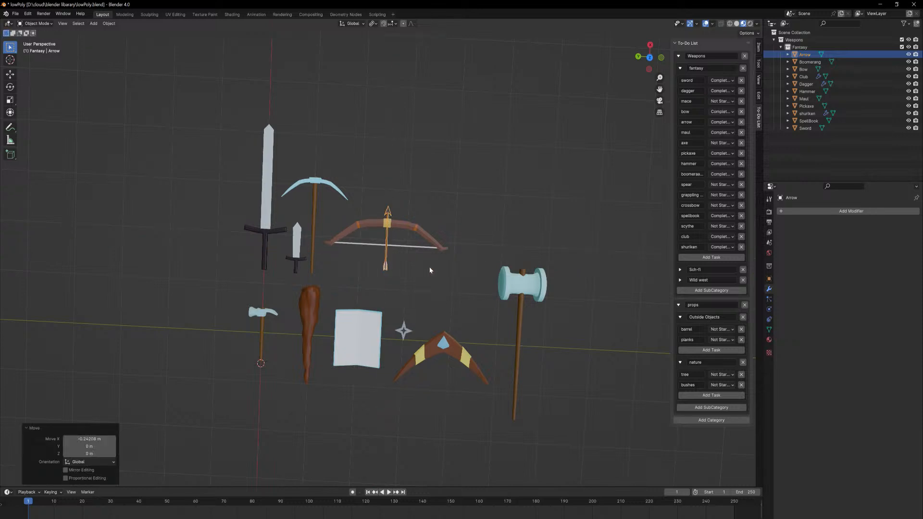
pyautogui.click(429, 270)
pyautogui.moveTo(460, 281); pyautogui.dragTo(416, 268, button='middle')
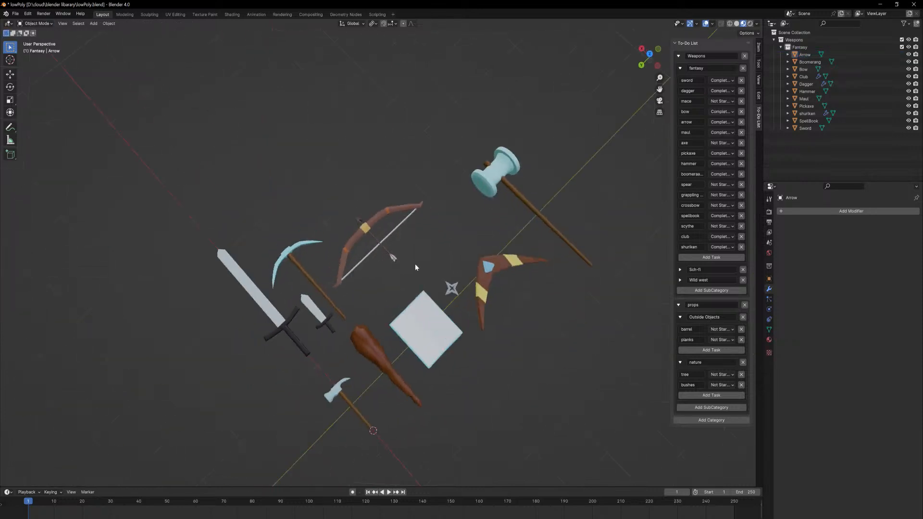
pyautogui.press('KP_7')
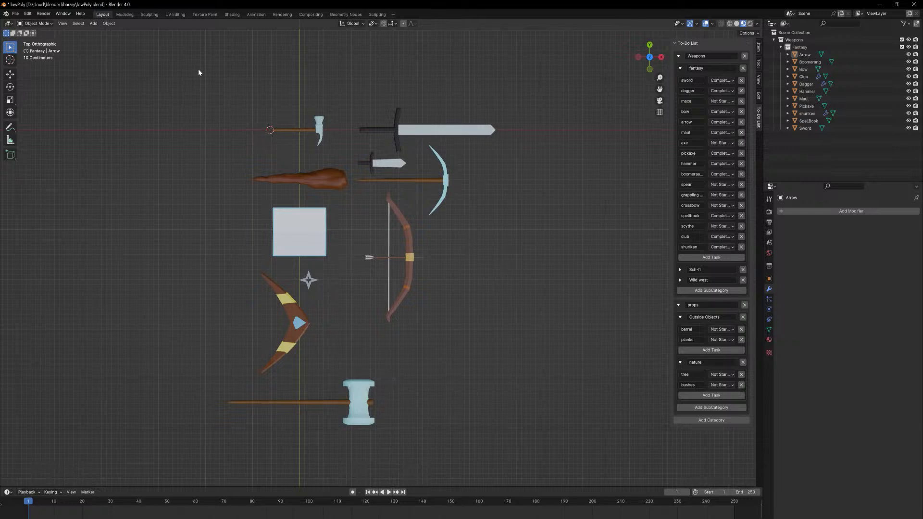
pyautogui.moveTo(198, 72); pyautogui.dragTo(577, 456)
pyautogui.click(545, 336)
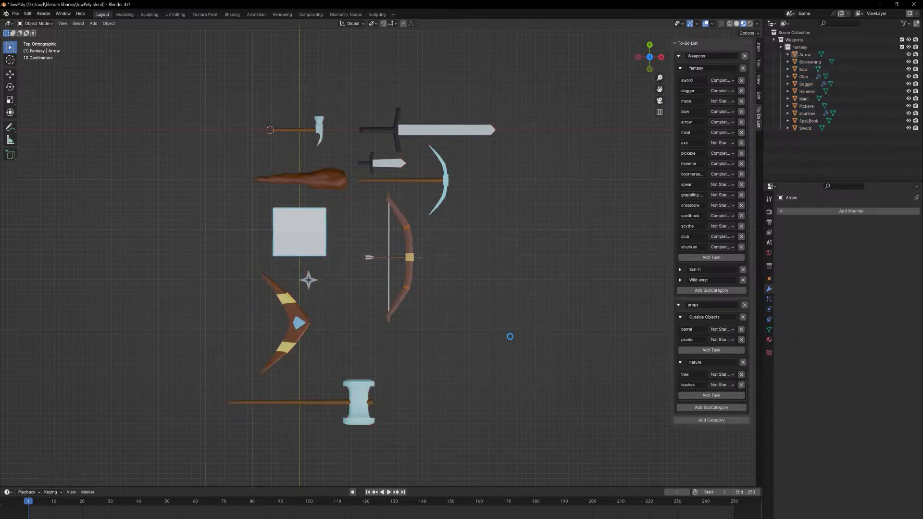